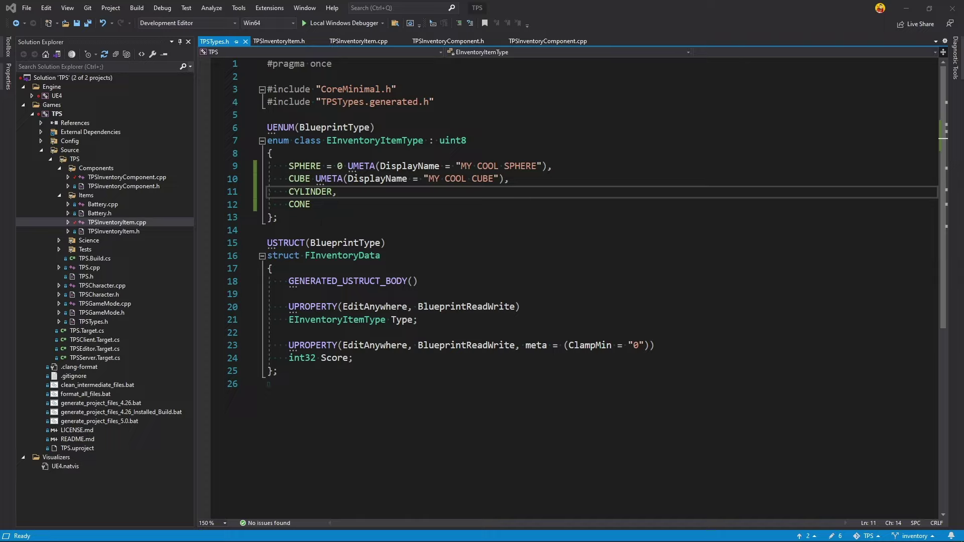
# Step: Go over the SPHERE, CYLINDER and CONE enum entries and FInventoryData's Type and Score fields, then open TPSInventoryItem.h
pyautogui.click(291, 166)
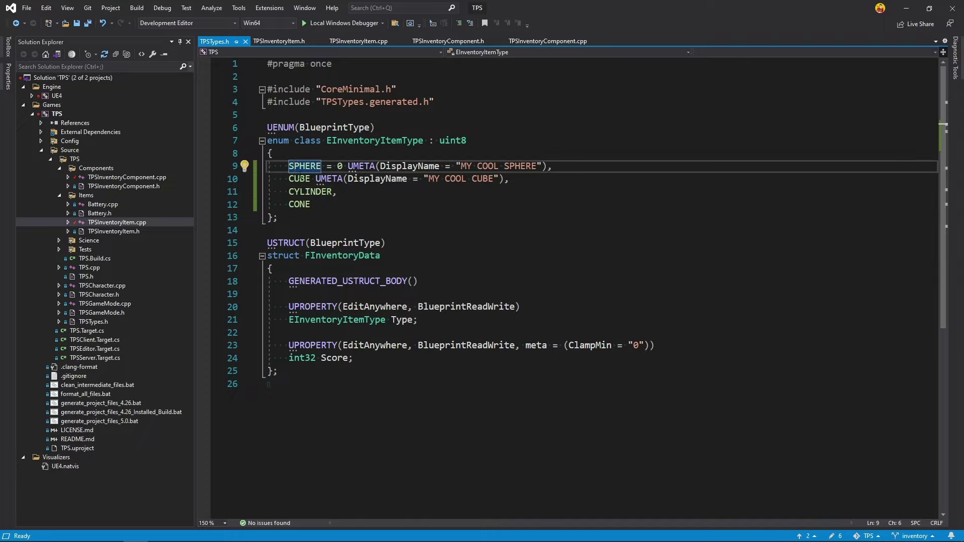
pyautogui.click(295, 192)
pyautogui.click(400, 202)
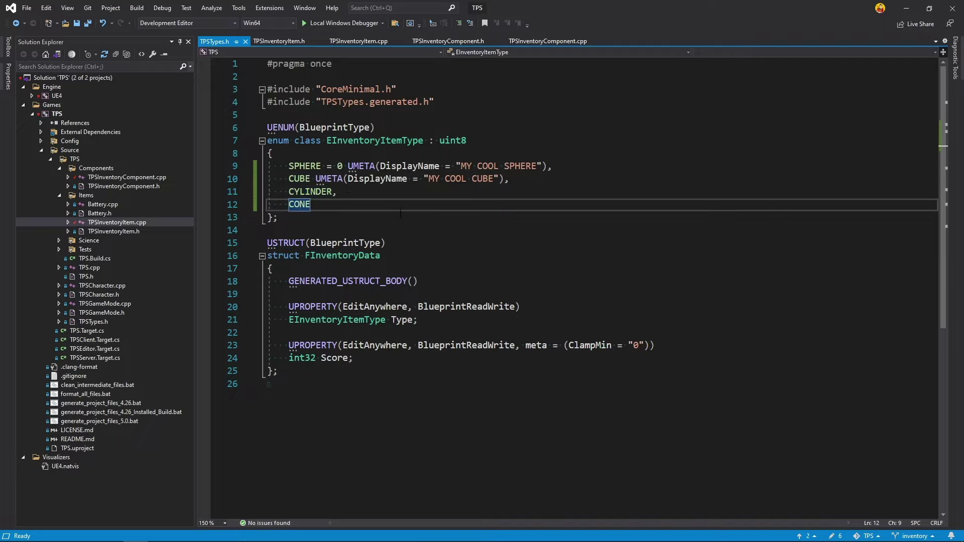
pyautogui.click(406, 320)
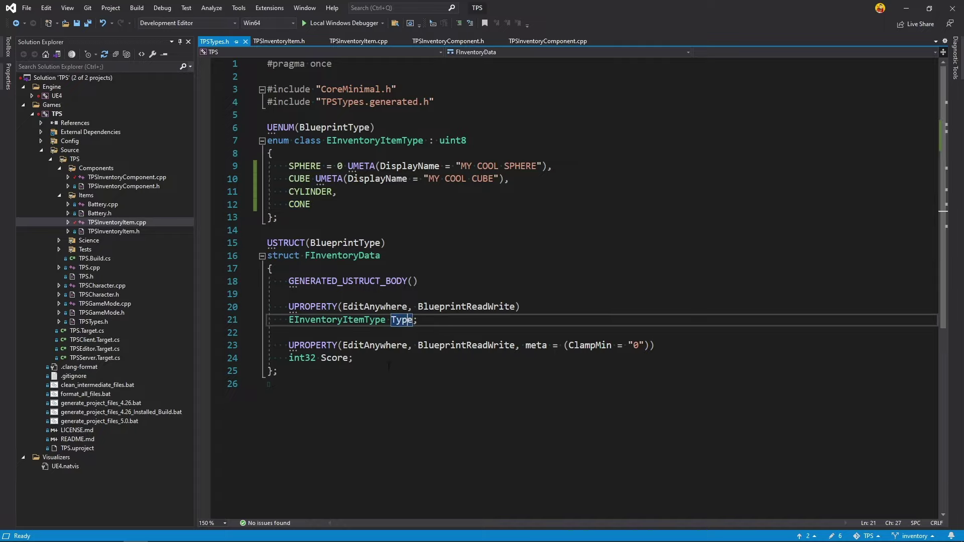
pyautogui.click(334, 358)
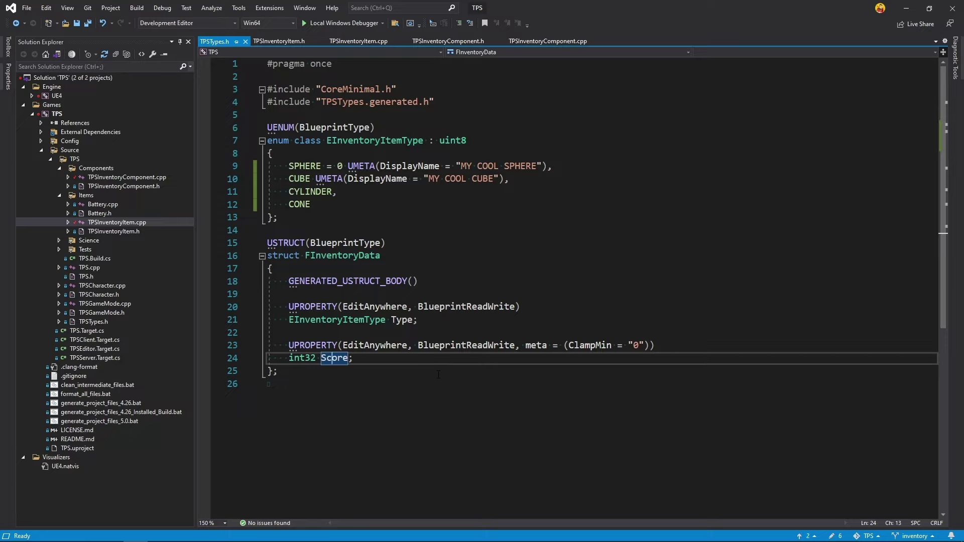
pyautogui.click(268, 44)
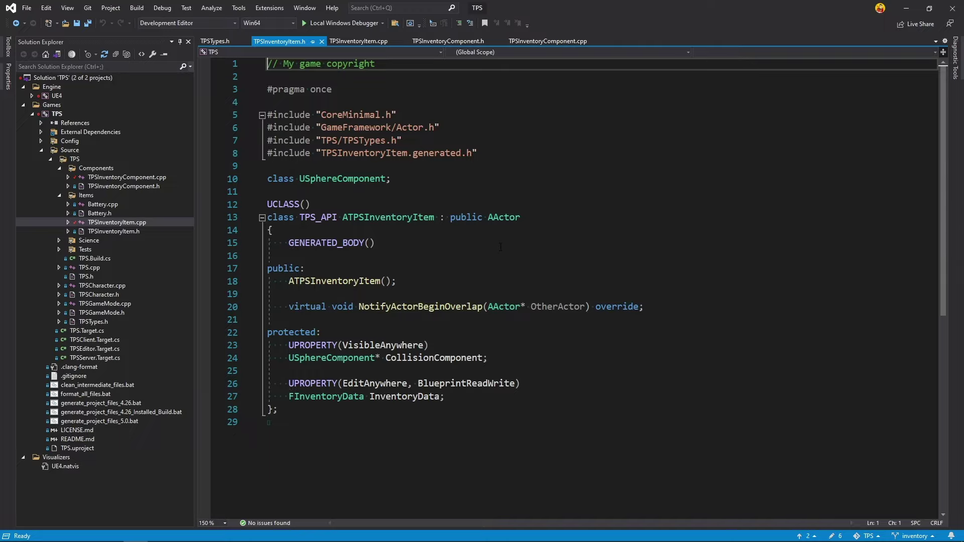
# Step: Review the item's CollisionComponent and InventoryData properties, then its overlap code calling TryToAddItem
pyautogui.click(465, 358)
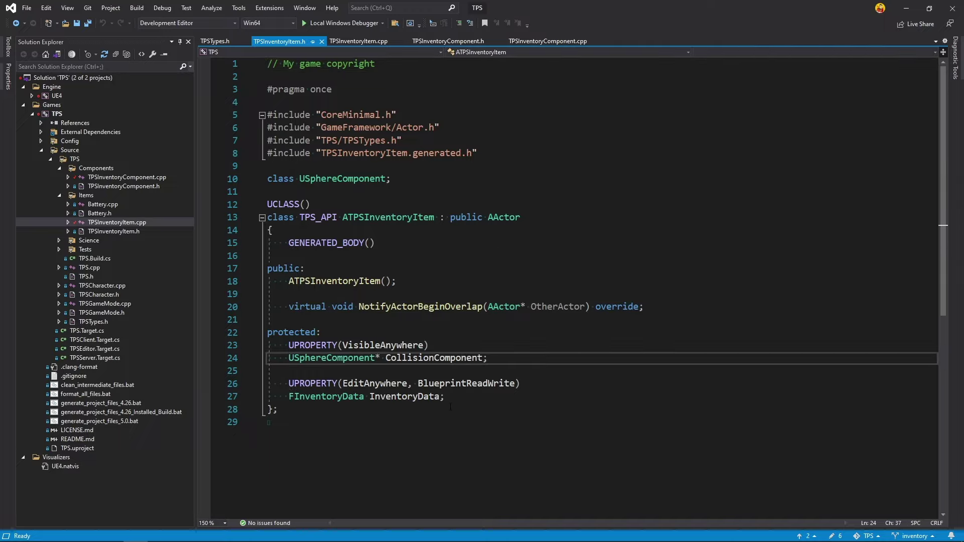
pyautogui.click(438, 396)
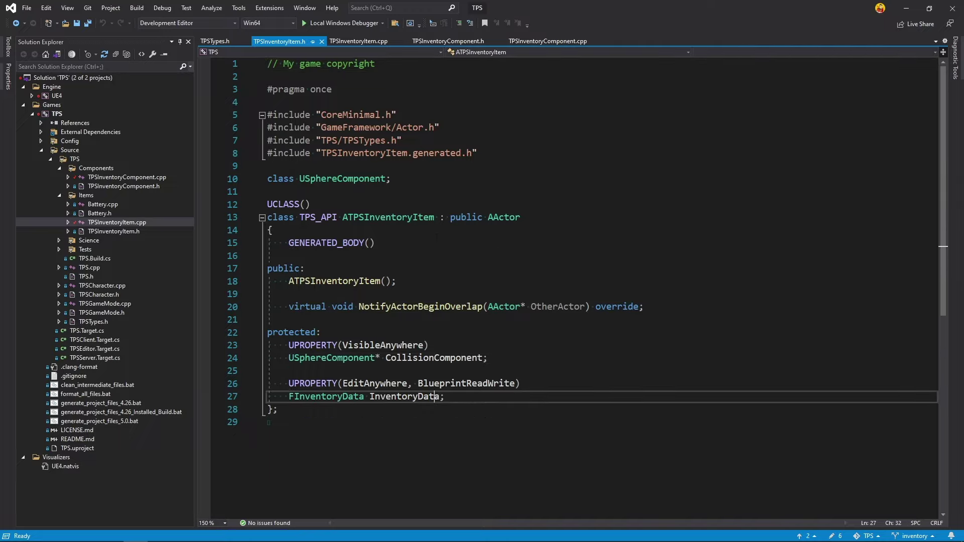
pyautogui.click(355, 41)
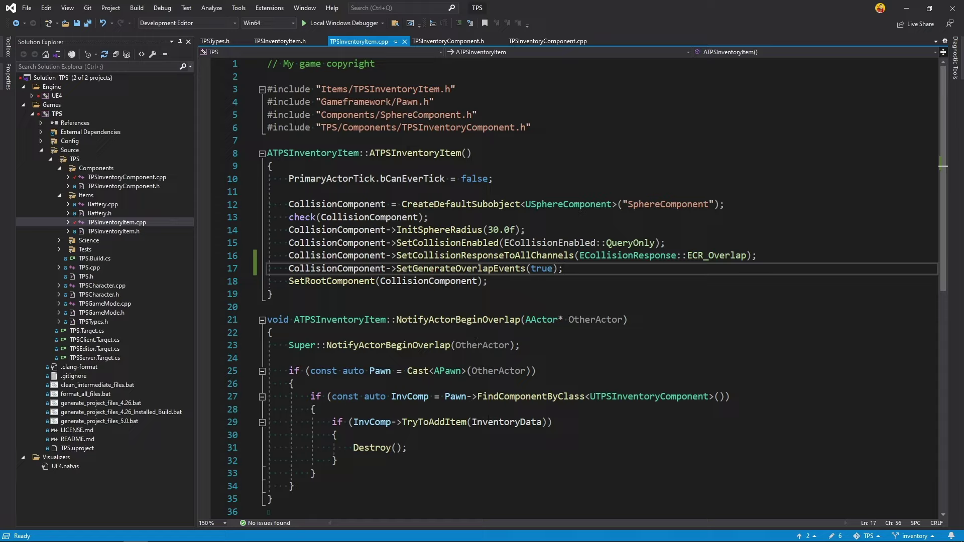
pyautogui.click(623, 397)
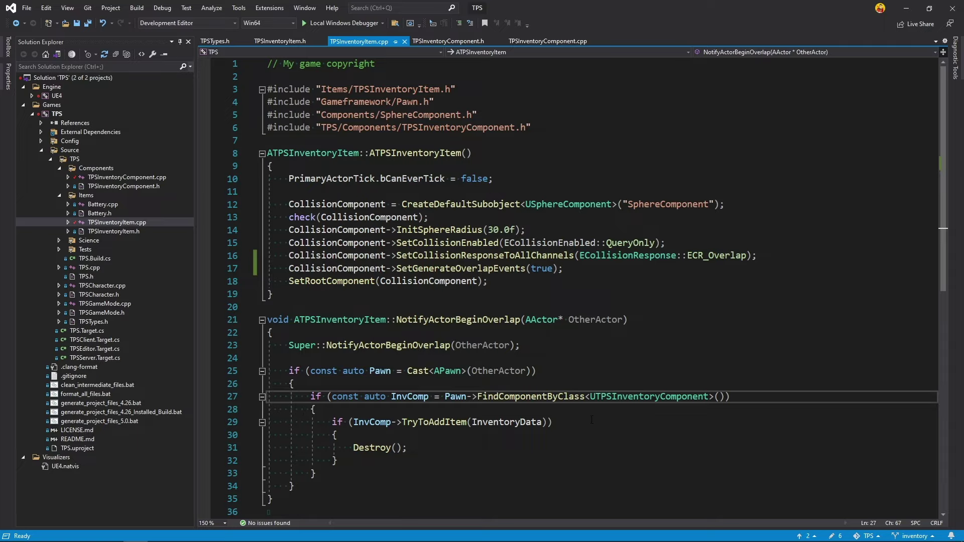
pyautogui.click(450, 422)
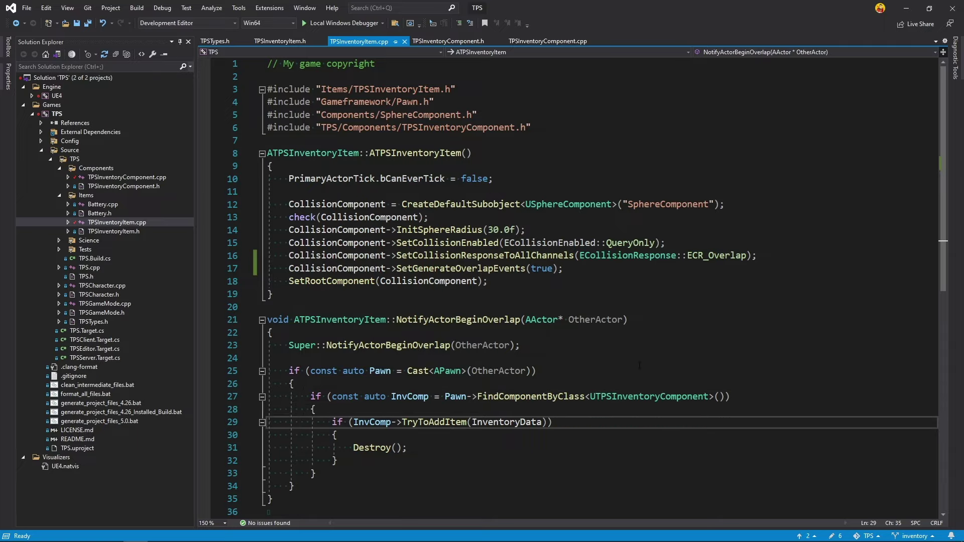
pyautogui.click(461, 42)
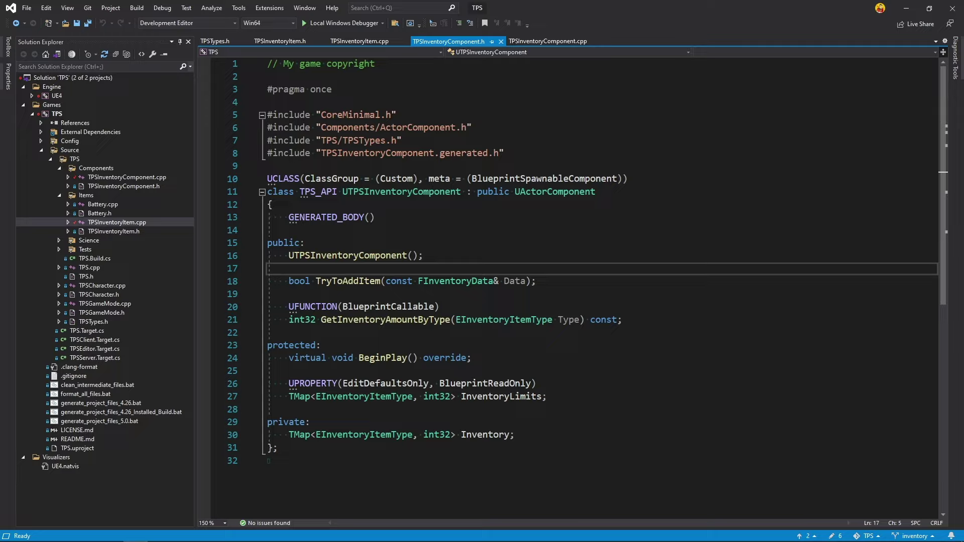
# Step: Review the TryToAddItem and GetInventoryAmountByType declarations in TPSInventoryComponent.h
pyautogui.click(370, 281)
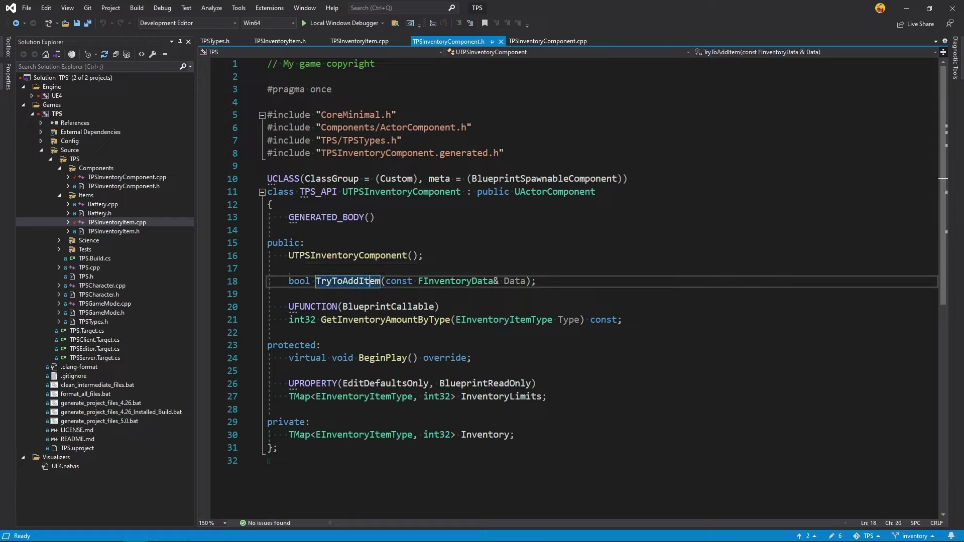
pyautogui.click(423, 319)
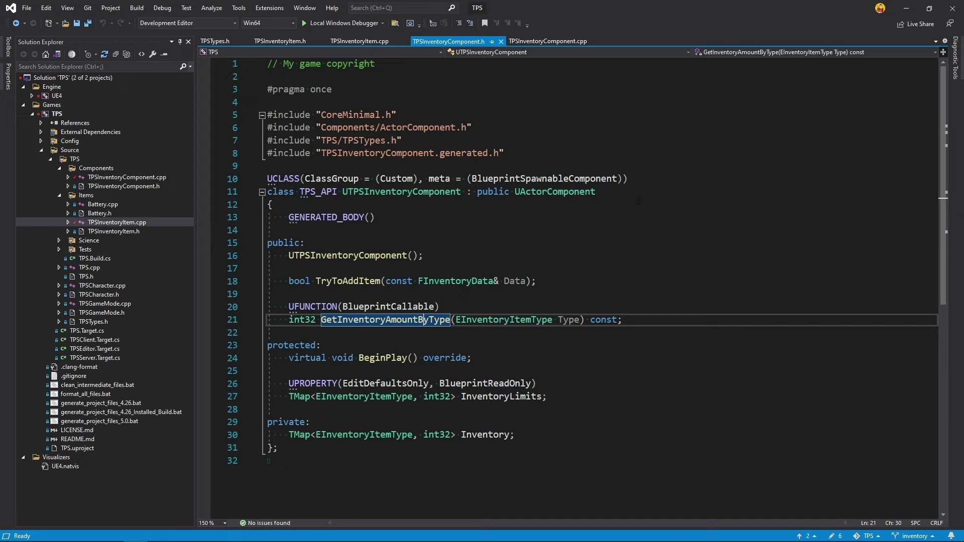
pyautogui.click(547, 41)
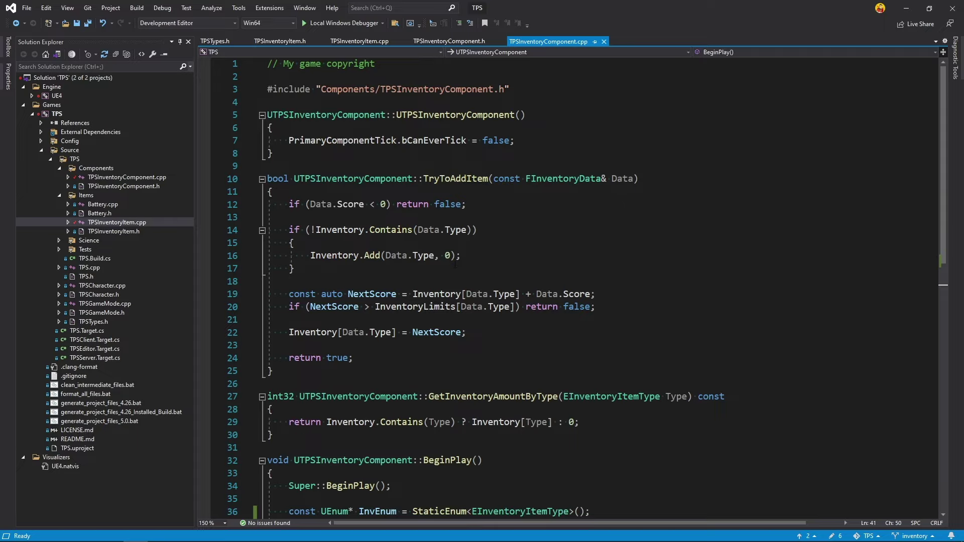
# Step: Trace the Inventory map uses and BeginPlay's NumEnums loop in TPSInventoryComponent.cpp, then build and run
pyautogui.click(354, 256)
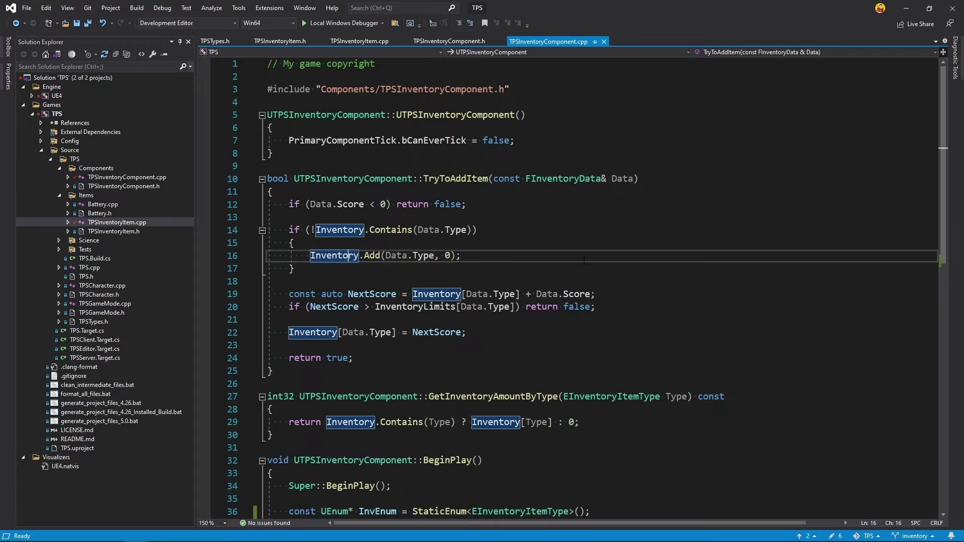
pyautogui.scroll(-2, 582, 262)
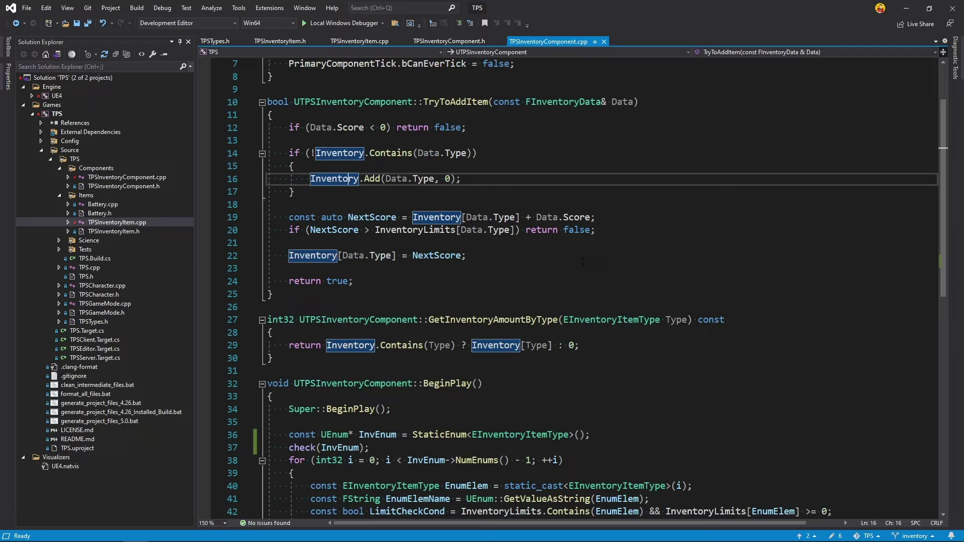
pyautogui.scroll(-3, 582, 261)
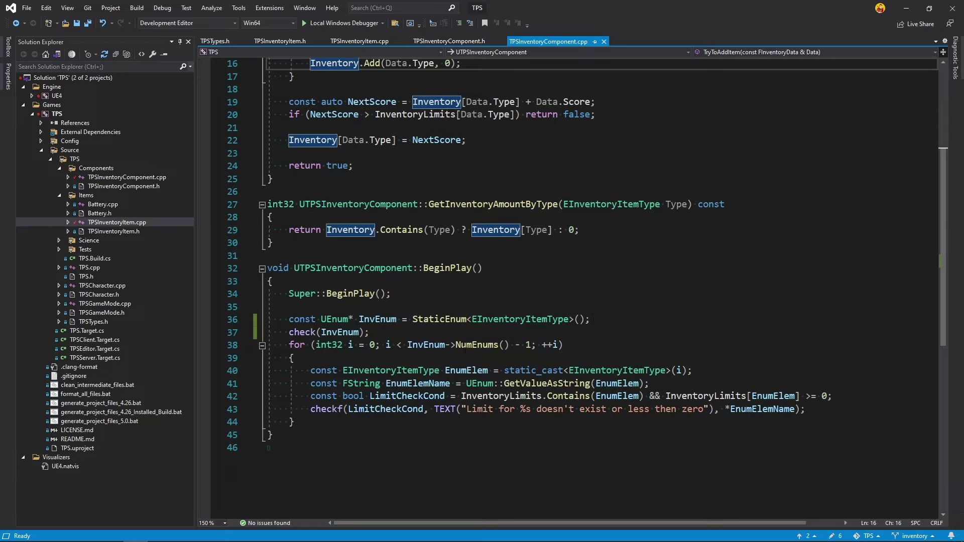
pyautogui.click(465, 347)
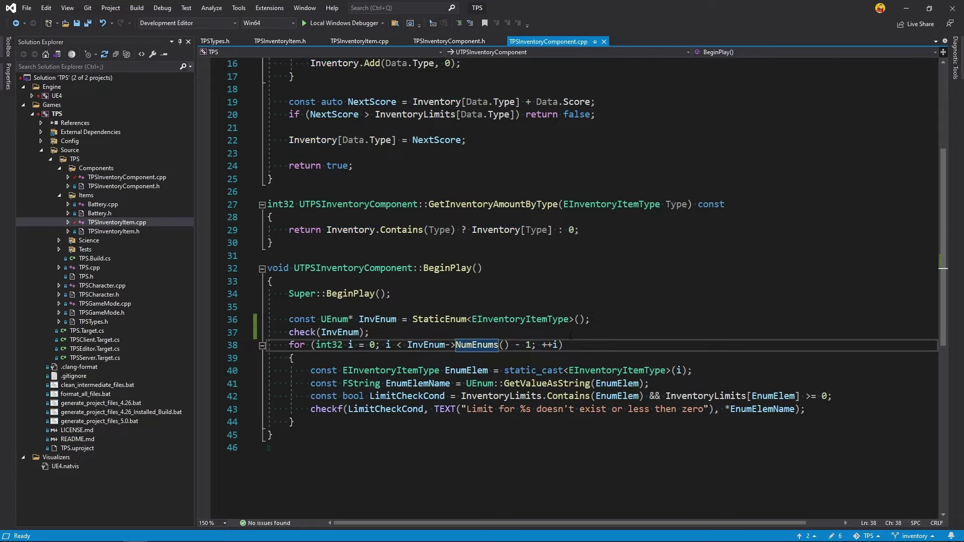
pyautogui.click(435, 383)
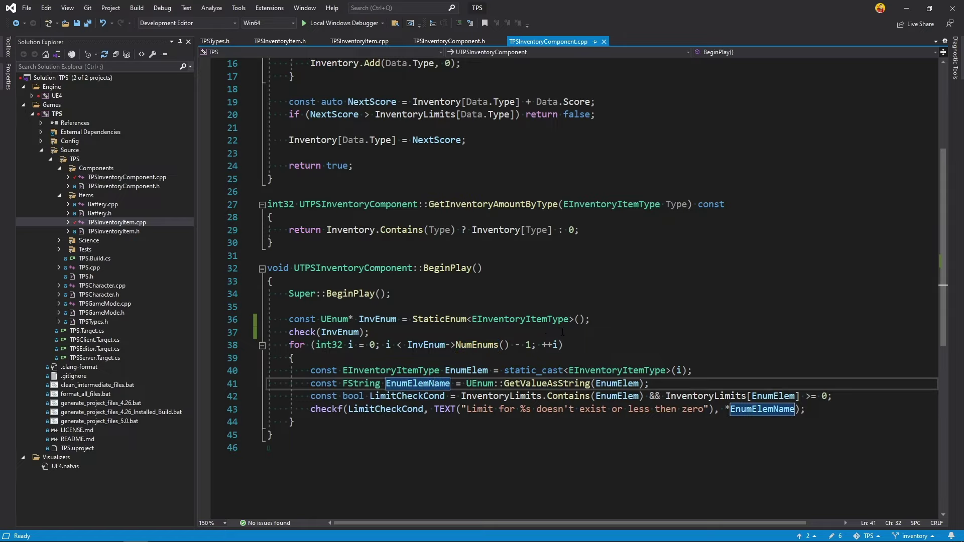
pyautogui.click(341, 23)
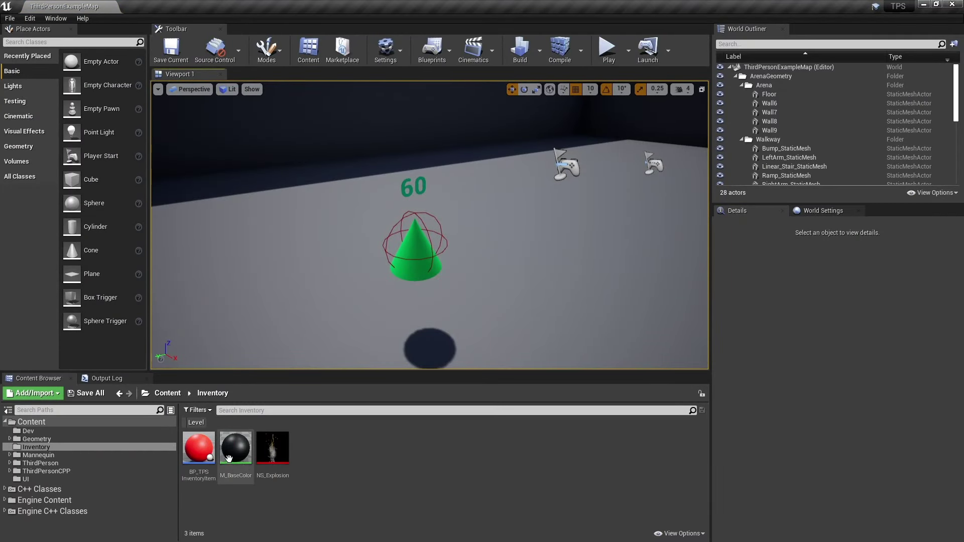
# Step: Inspect BP_TPSInventoryItem's sphere in its Blueprint viewport, then go back to ThirdPersonExampleMap
pyautogui.click(202, 446)
pyautogui.doubleClick(202, 446)
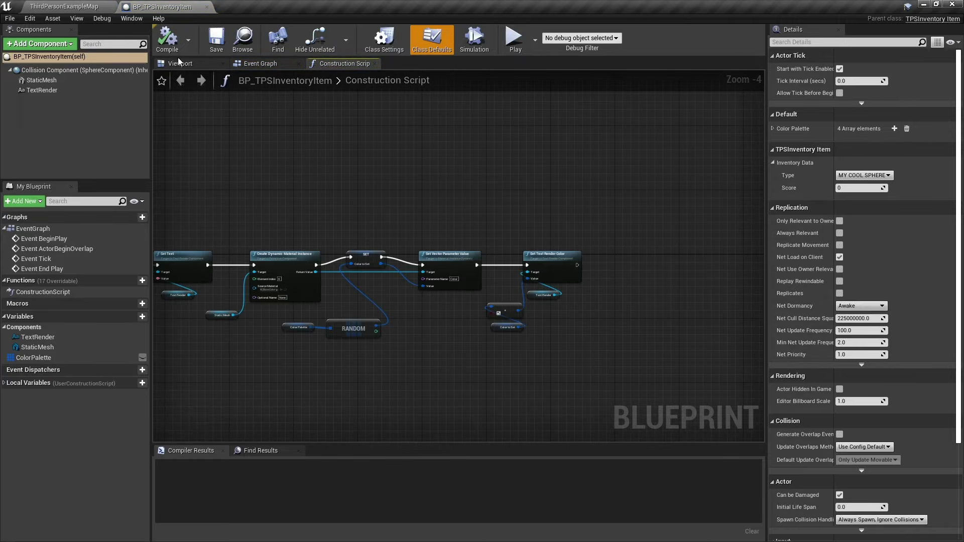
pyautogui.click(180, 65)
pyautogui.moveTo(469, 187); pyautogui.dragTo(482, 150)
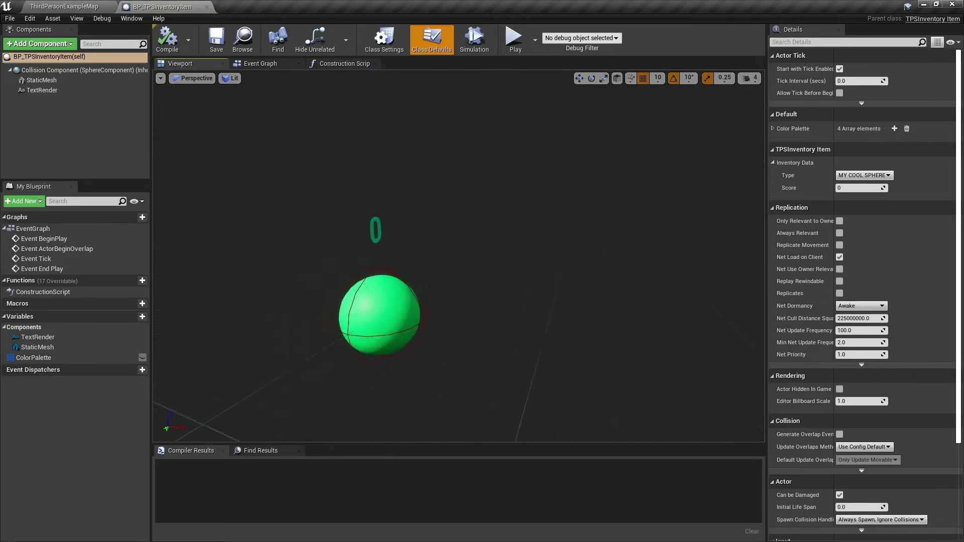
pyautogui.moveTo(445, 215); pyautogui.dragTo(445, 226)
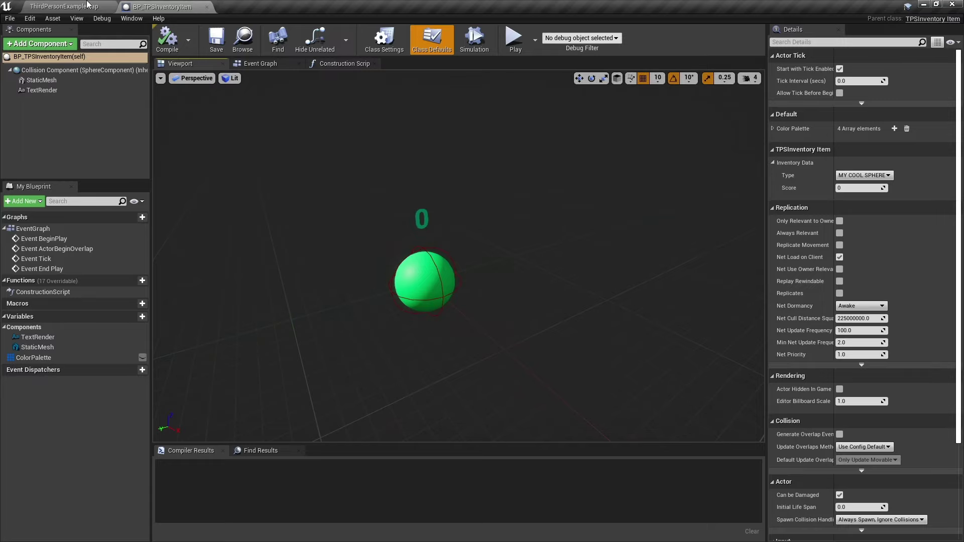
pyautogui.click(64, 6)
pyautogui.scroll(5, 352, 243)
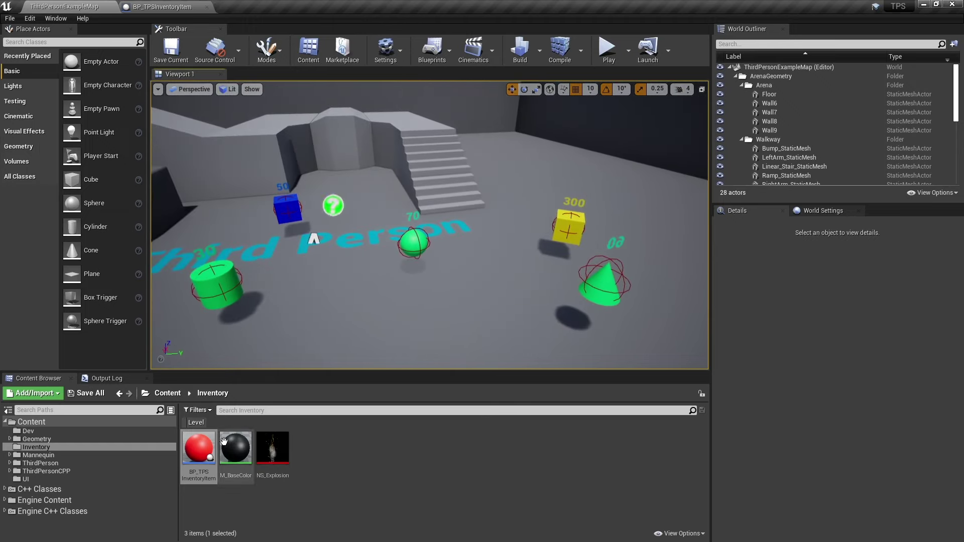
# Step: Place a sixth BP_TPSInventoryItem into the level
pyautogui.moveTo(199, 448)
pyautogui.mouseDown()
pyautogui.moveTo(454, 300)
pyautogui.moveTo(455, 258)
pyautogui.mouseUp()
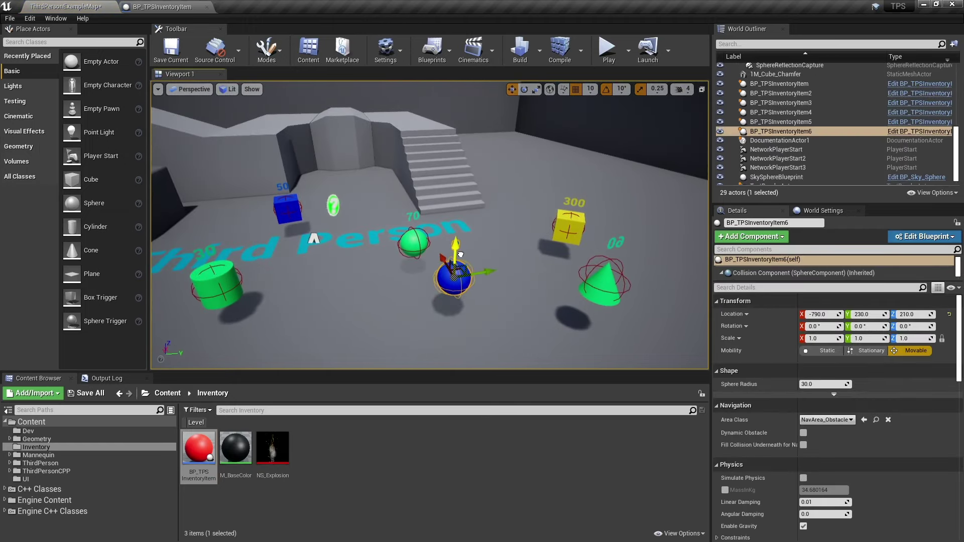
pyautogui.scroll(3, 454, 259)
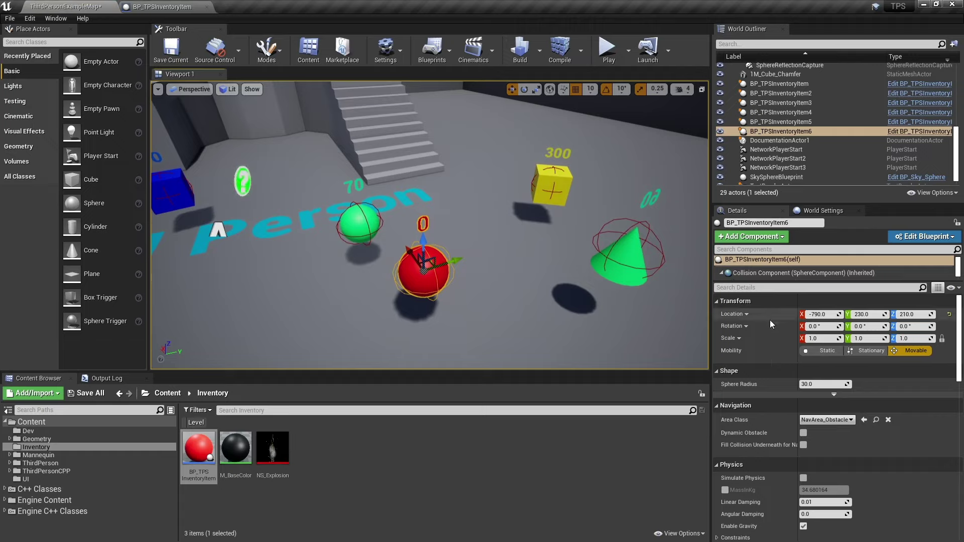
pyautogui.scroll(-5, 790, 339)
pyautogui.scroll(-5, 799, 352)
pyautogui.scroll(-5, 808, 370)
pyautogui.scroll(-3, 808, 372)
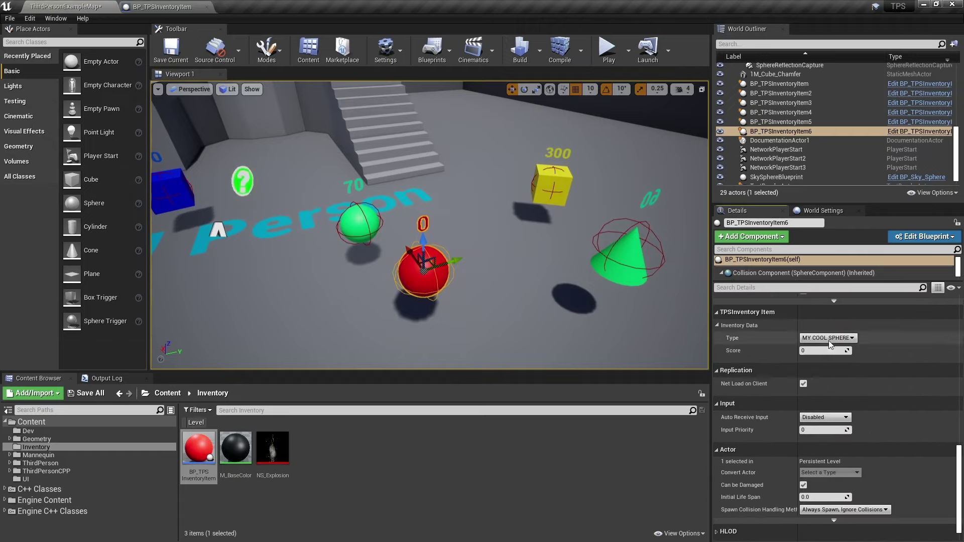
# Step: Set the new item's Inventory Data Type to CONE and Score to 321, then focus on it
pyautogui.click(828, 338)
pyautogui.click(822, 346)
pyautogui.click(824, 339)
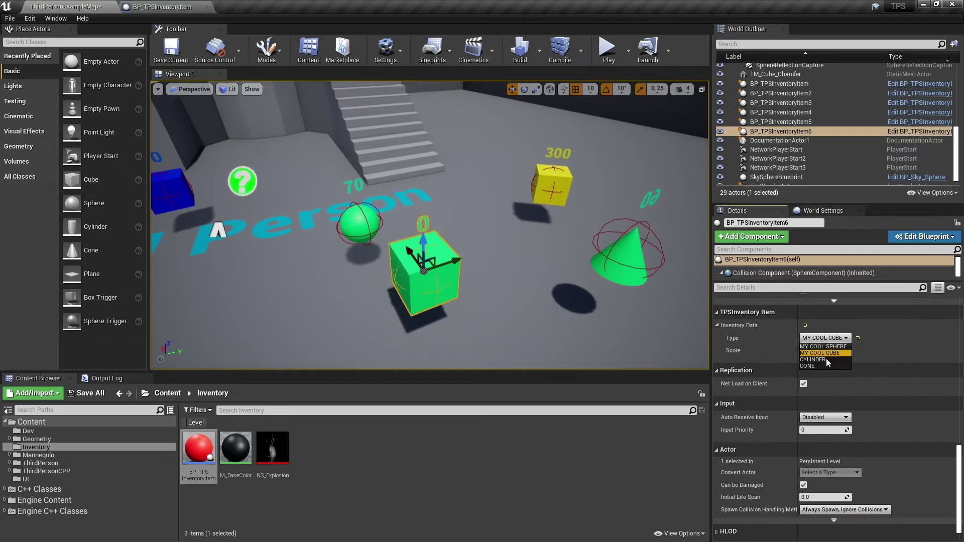
pyautogui.click(826, 358)
pyautogui.click(825, 339)
pyautogui.click(816, 354)
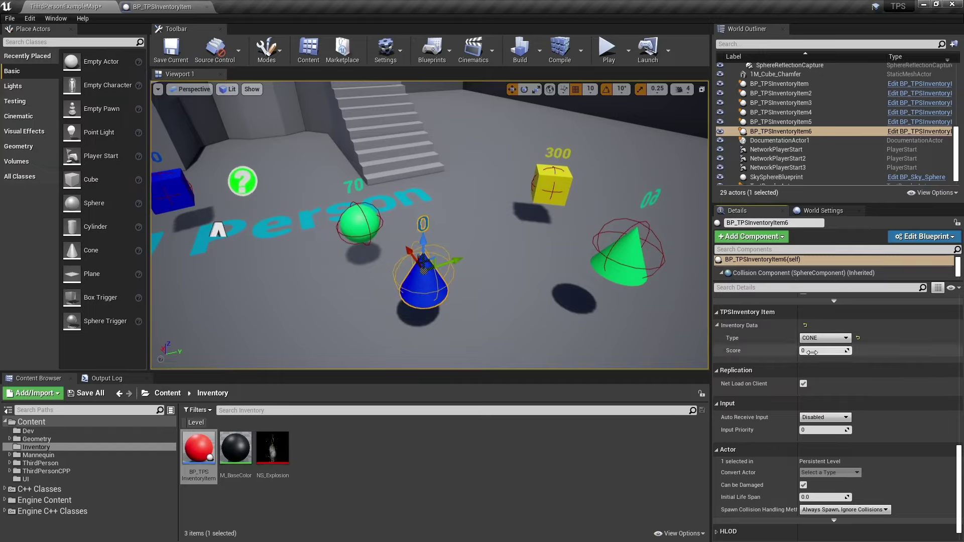
pyautogui.moveTo(816, 354)
pyautogui.mouseDown()
pyautogui.moveTo(826, 353)
pyautogui.moveTo(783, 351)
pyautogui.mouseUp()
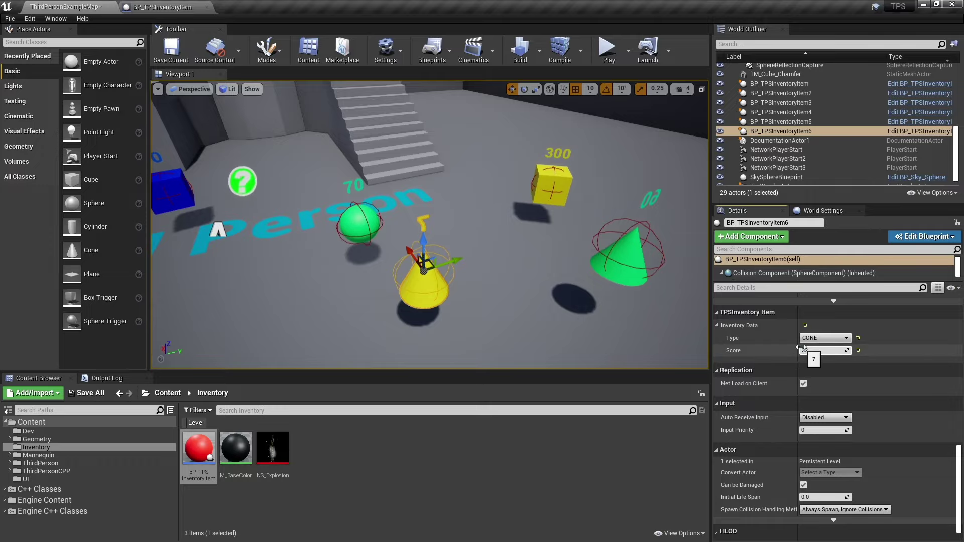
pyautogui.moveTo(802, 348); pyautogui.dragTo(854, 351)
pyautogui.press('f')
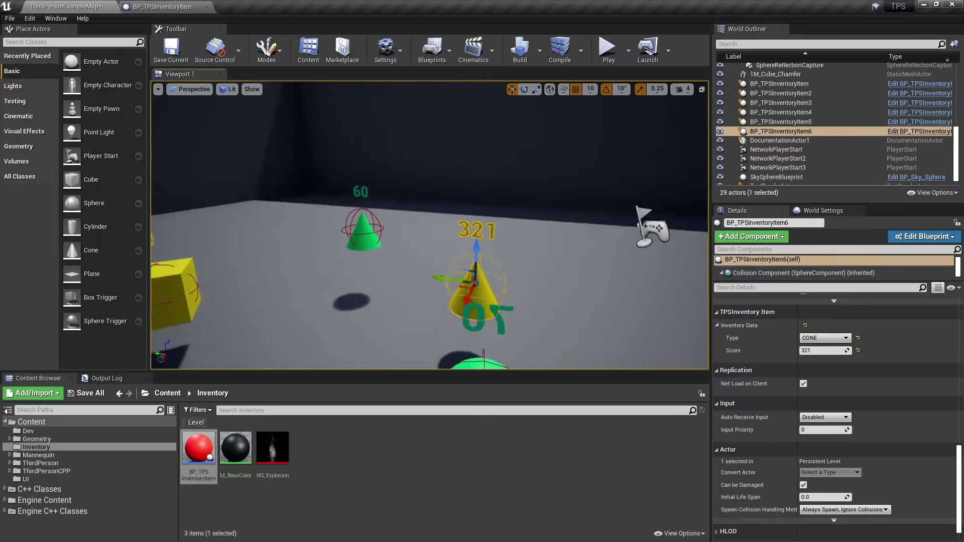
pyautogui.click(409, 496)
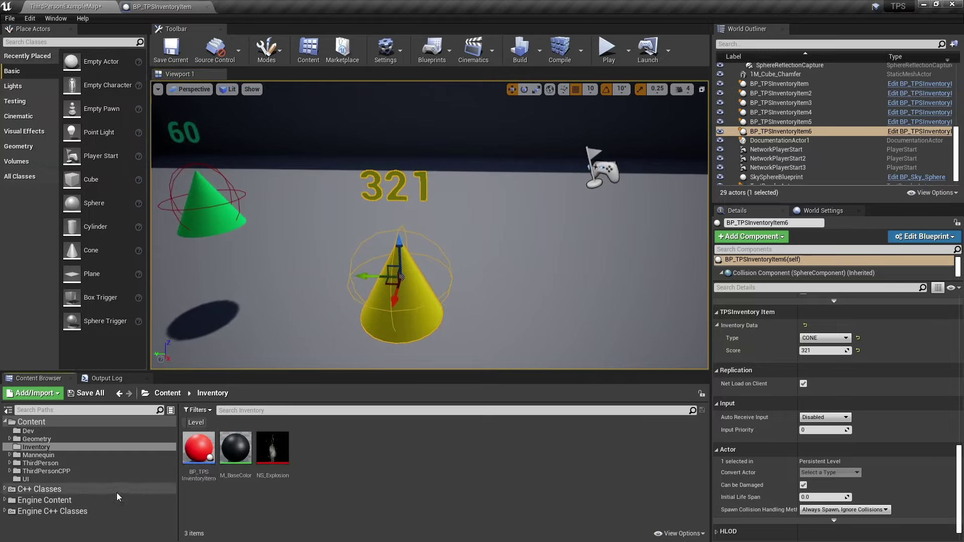
# Step: Glance at NS_Explosion, then dock the WBP_InventoryRow widget and center its InventoryName row
pyautogui.doubleClick(275, 458)
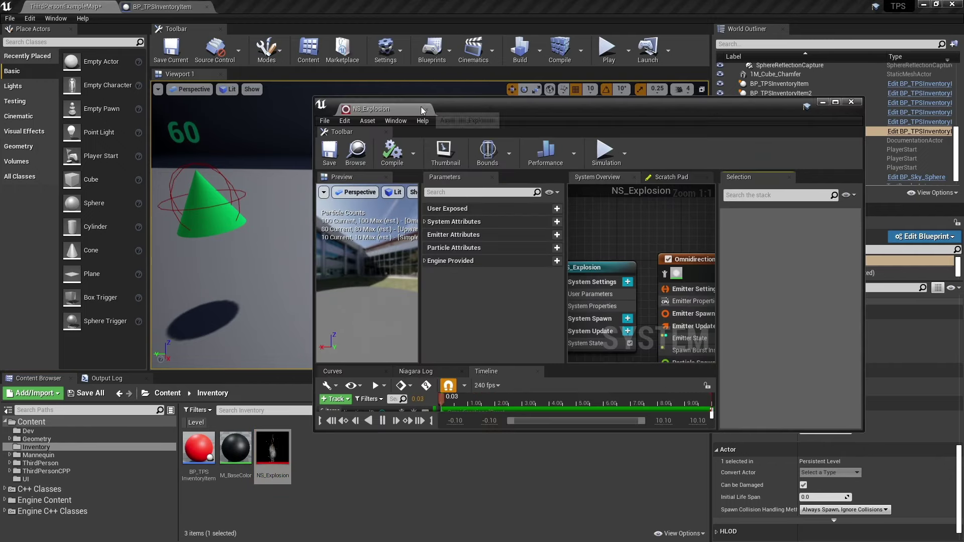
pyautogui.click(427, 111)
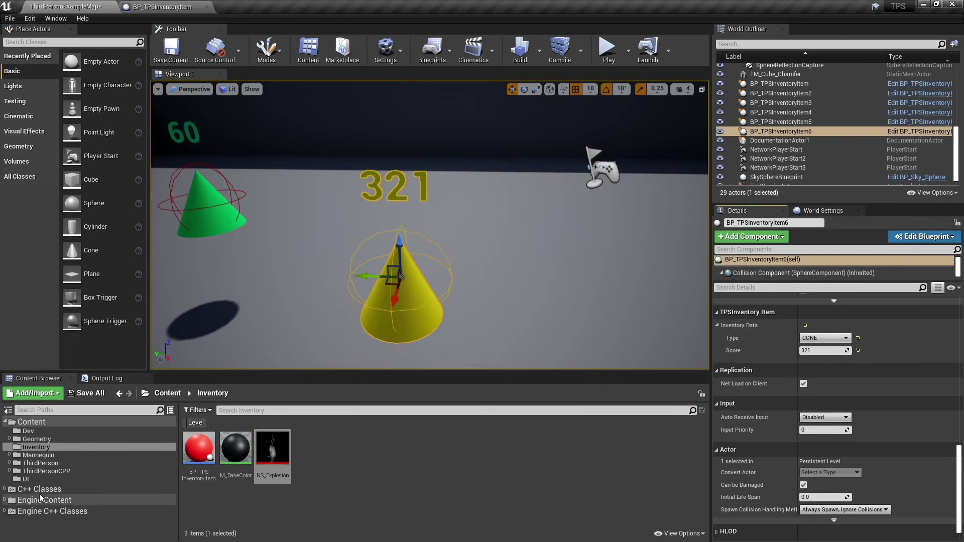
pyautogui.click(25, 479)
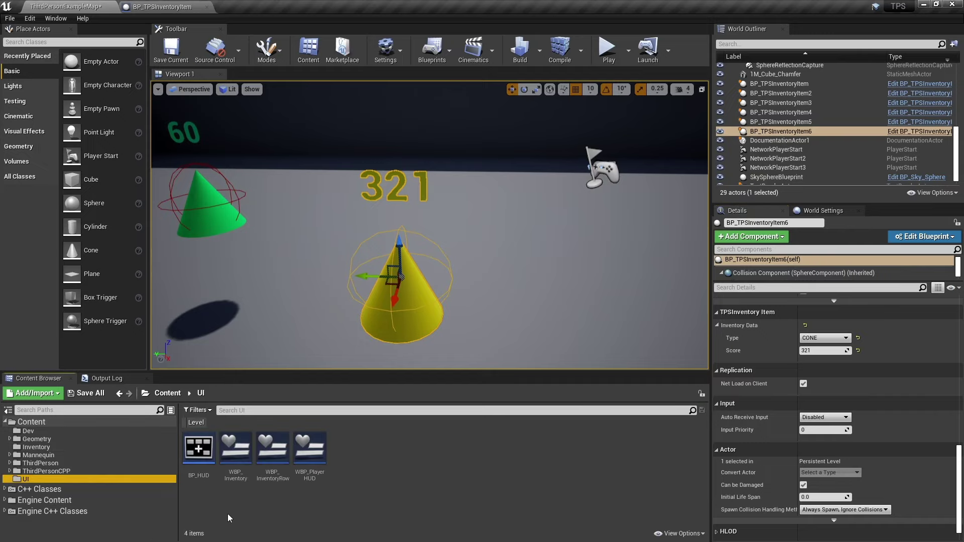
pyautogui.doubleClick(265, 463)
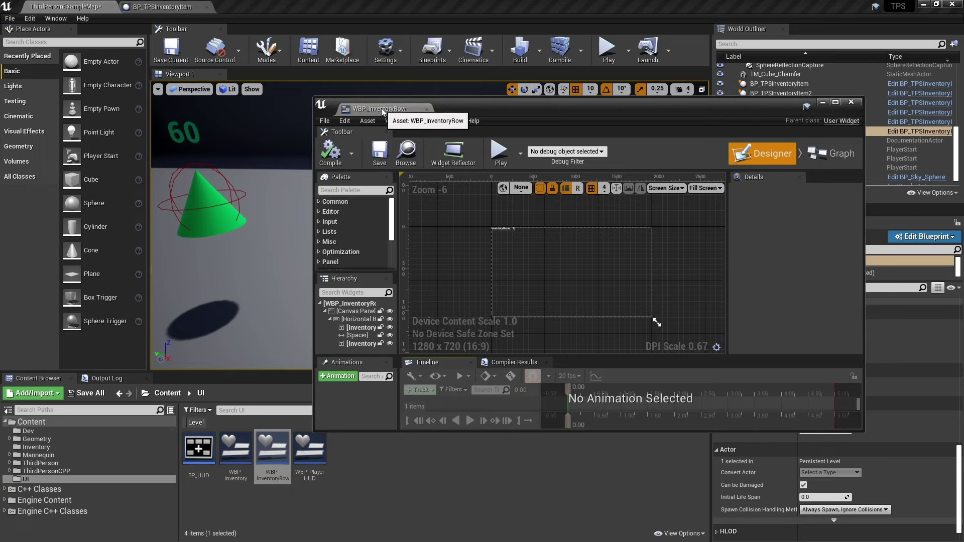
pyautogui.moveTo(381, 107); pyautogui.dragTo(167, 4)
pyautogui.scroll(4, 206, 75)
pyautogui.scroll(4, 226, 111)
pyautogui.moveTo(226, 110); pyautogui.dragTo(244, 287, button='right')
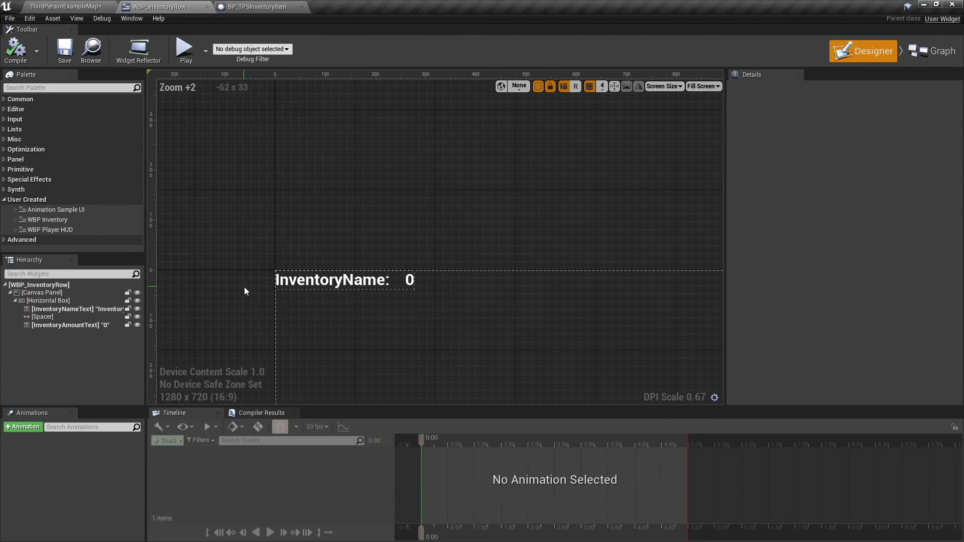
pyautogui.scroll(4, 247, 284)
# Step: Play the level, collecting items until the HUD reads sphere 70, cube 350, cylinder 30, cone 60
pyautogui.click(48, 6)
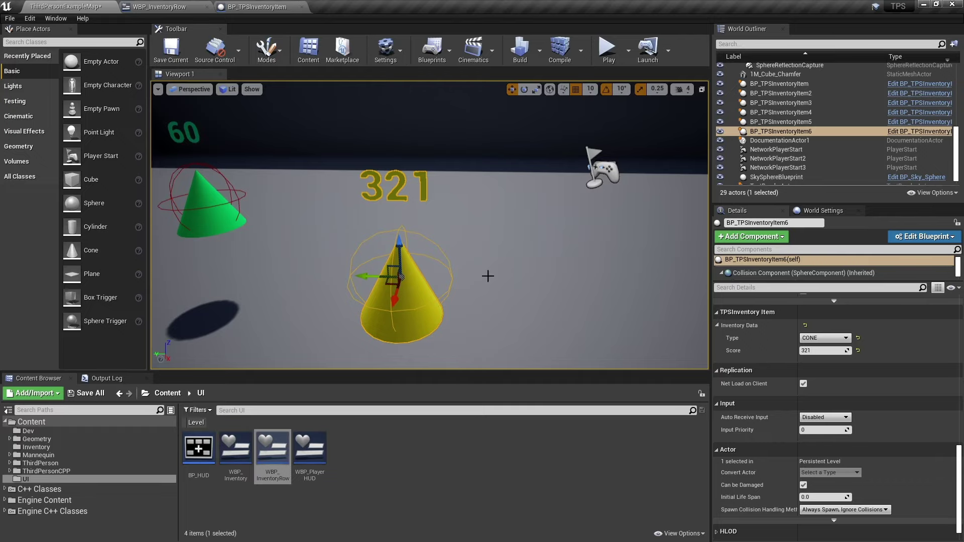
pyautogui.click(608, 59)
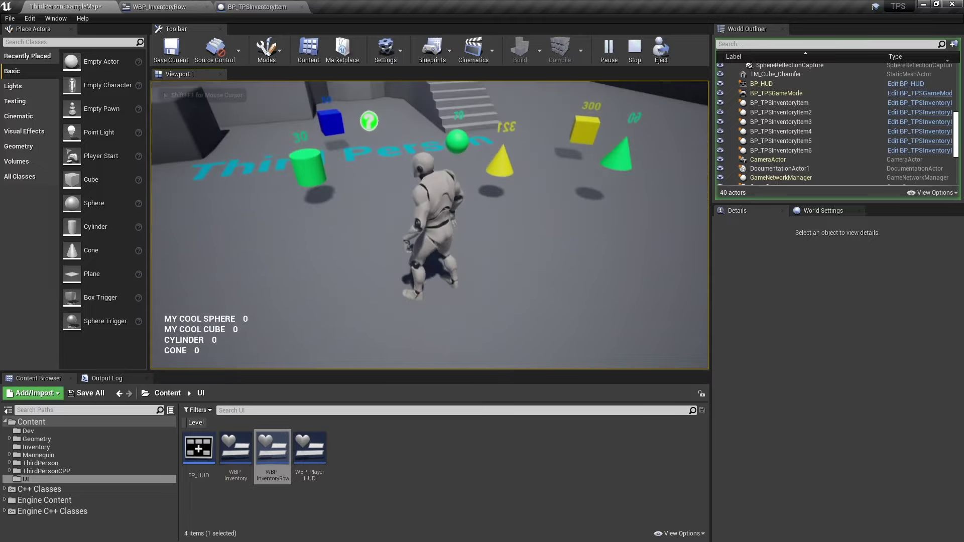
pyautogui.press('w')
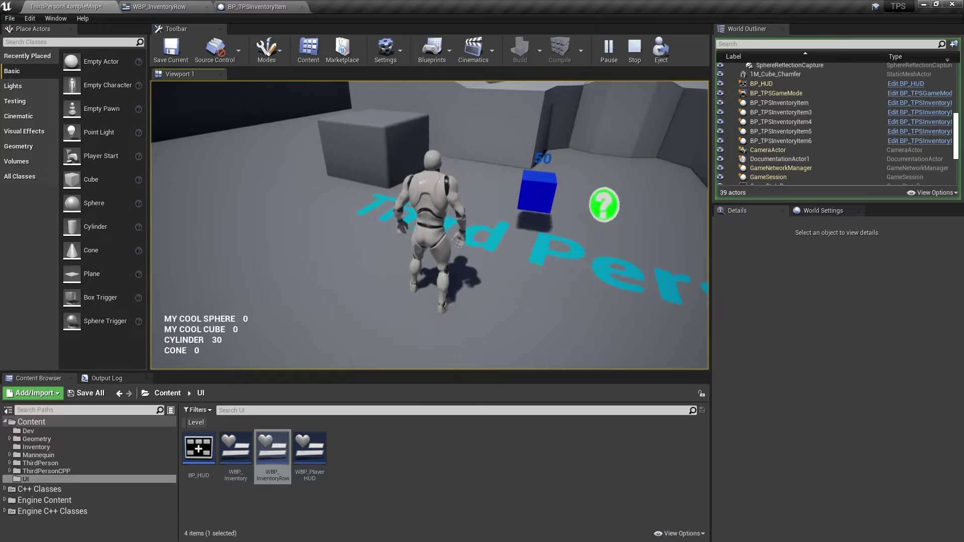
pyautogui.press('w')
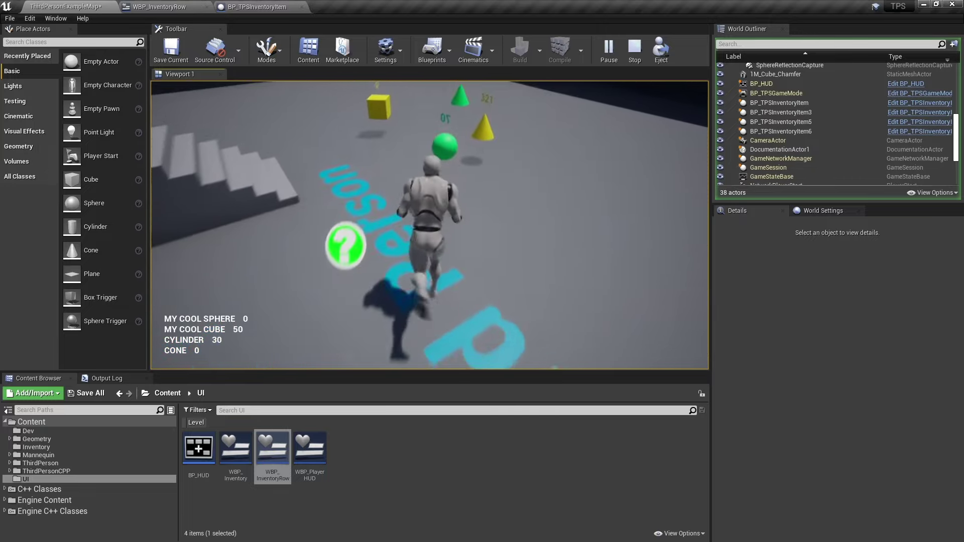
pyautogui.press('w')
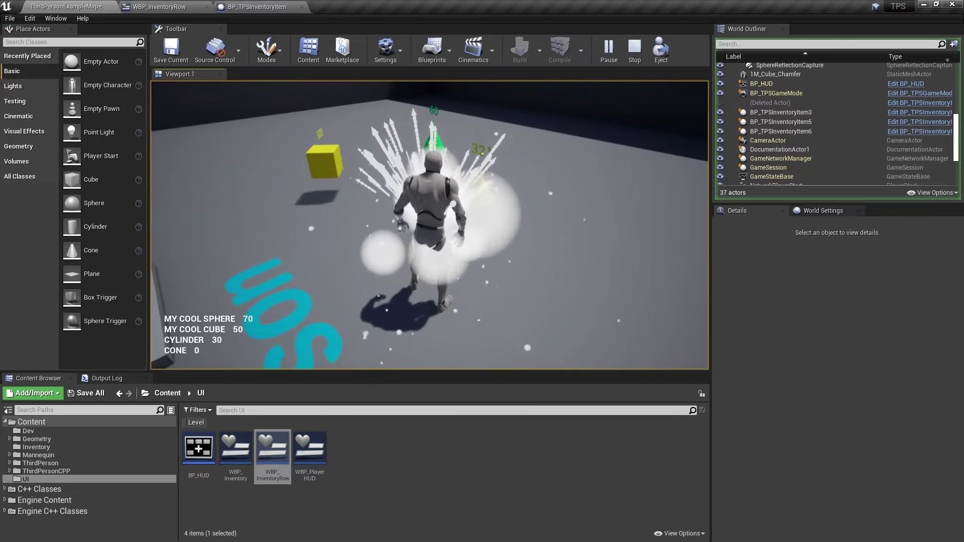
pyautogui.press('w')
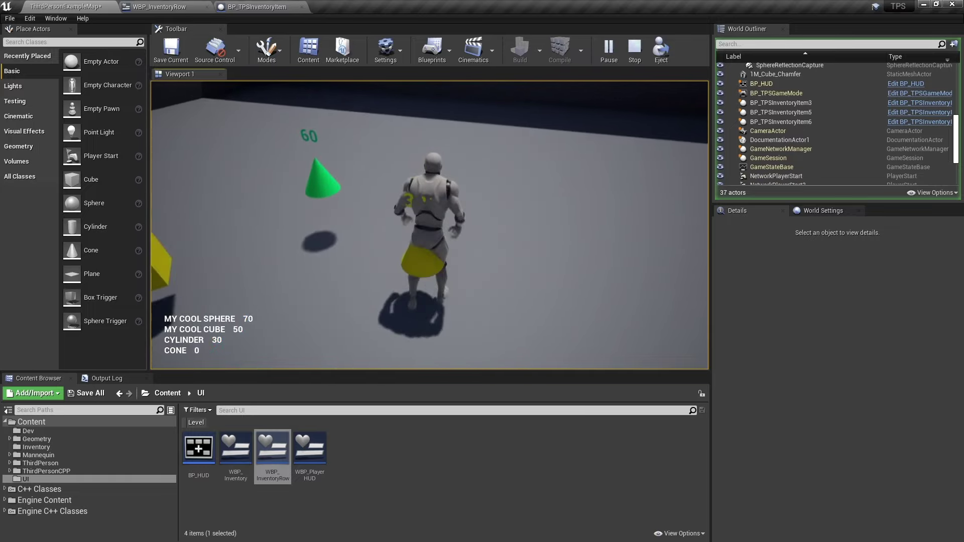
pyautogui.press('w')
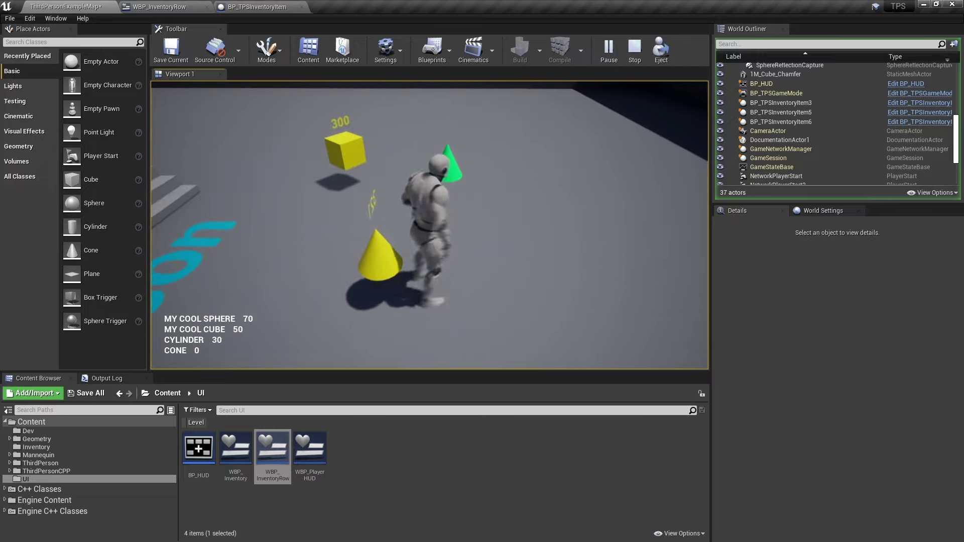
pyautogui.press('w')
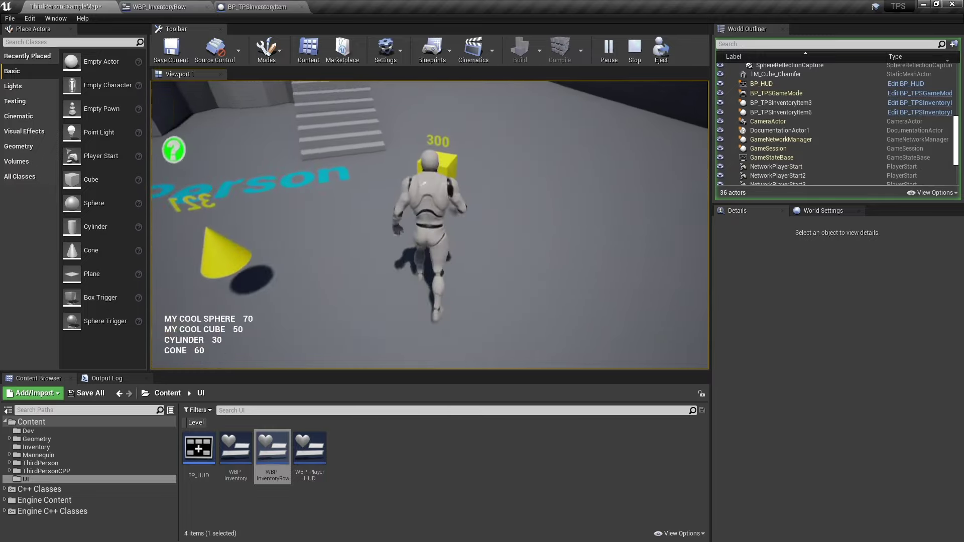
pyautogui.press('e')
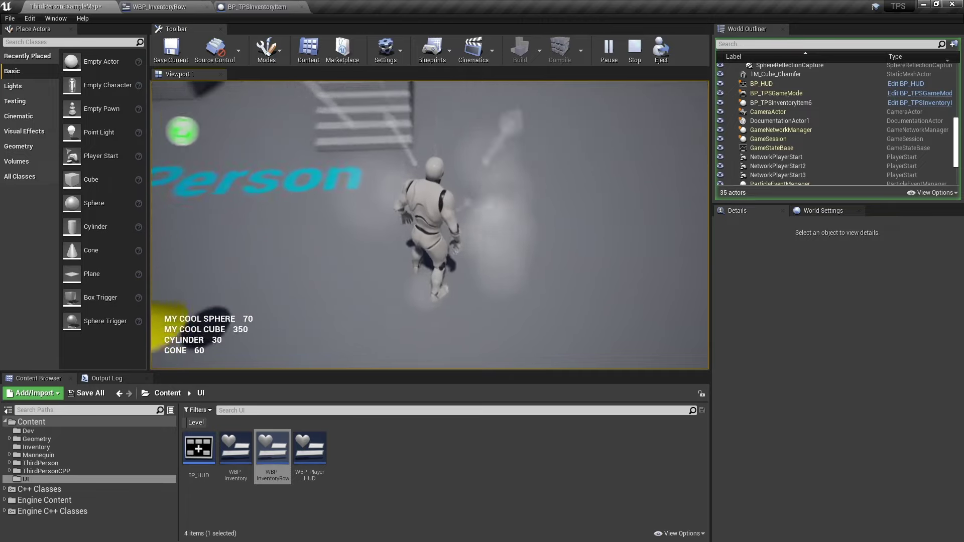
pyautogui.press('w')
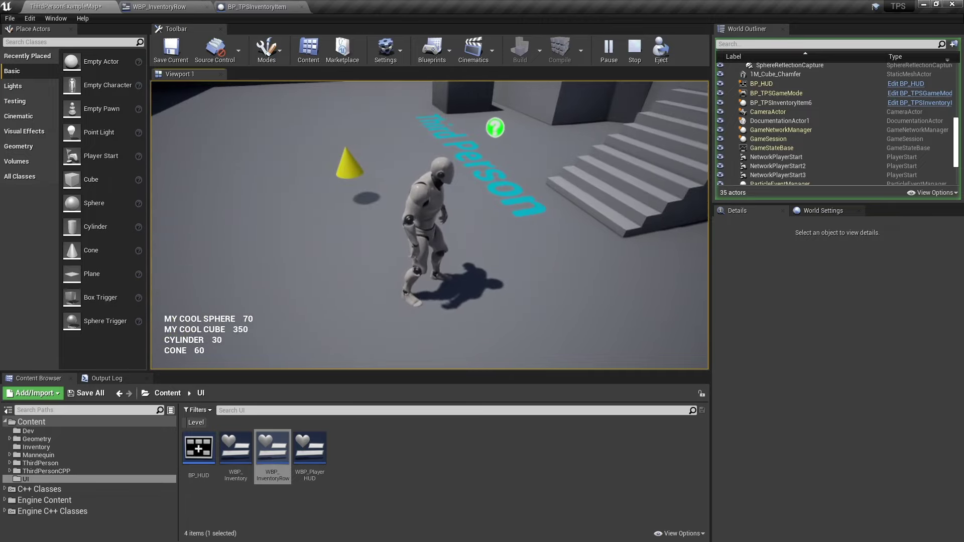
pyautogui.press('Escape')
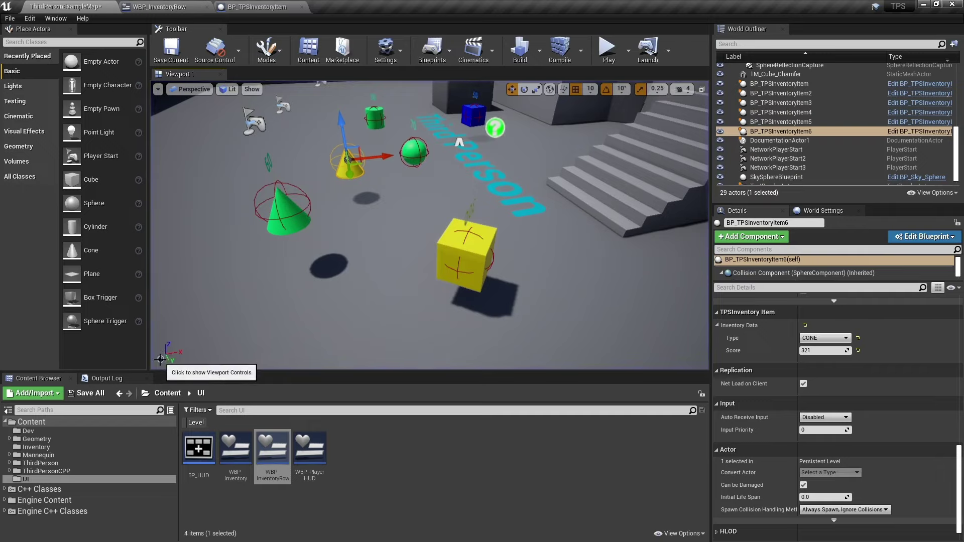
# Step: Open the default pawn's ThirdPersonCharacter Blueprint in the full editor and select its Inventory Component
pyautogui.click(836, 210)
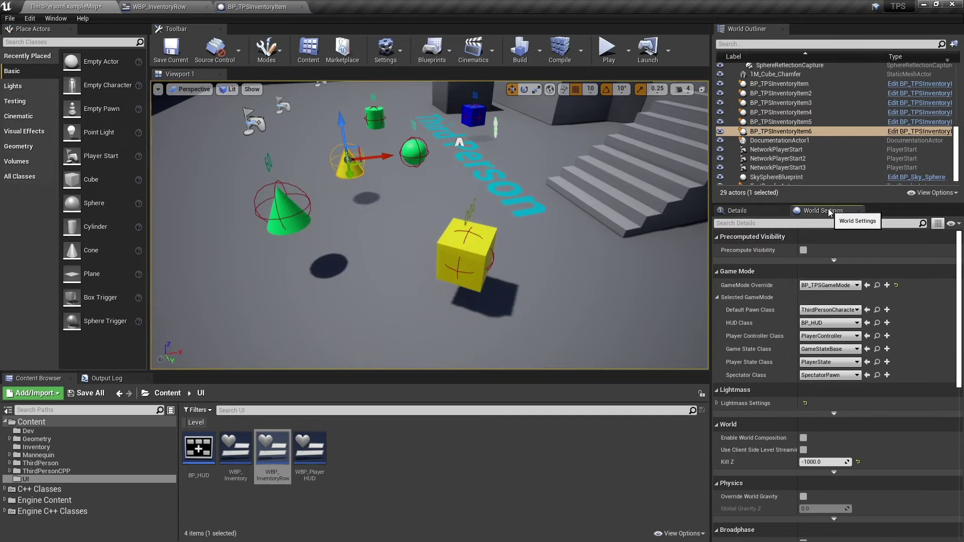
pyautogui.click(876, 310)
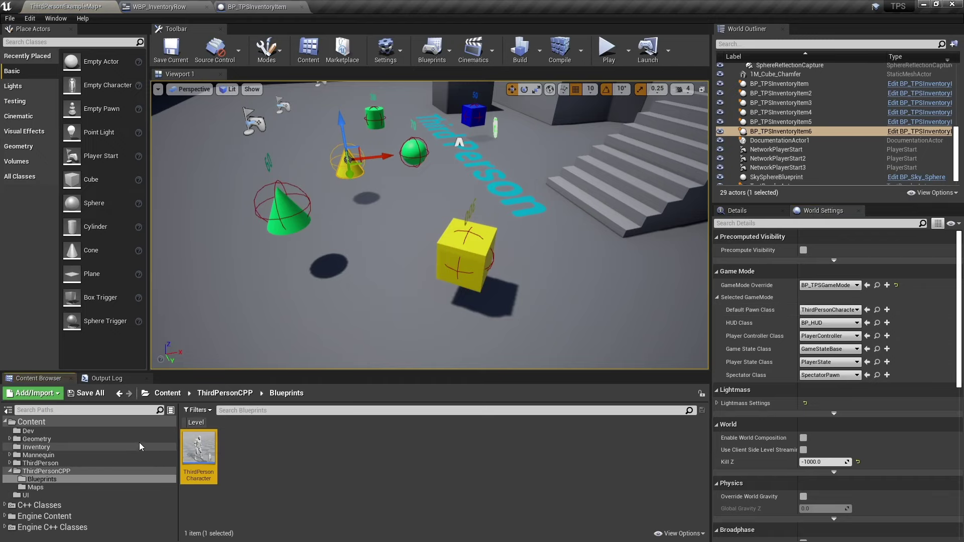
pyautogui.doubleClick(199, 452)
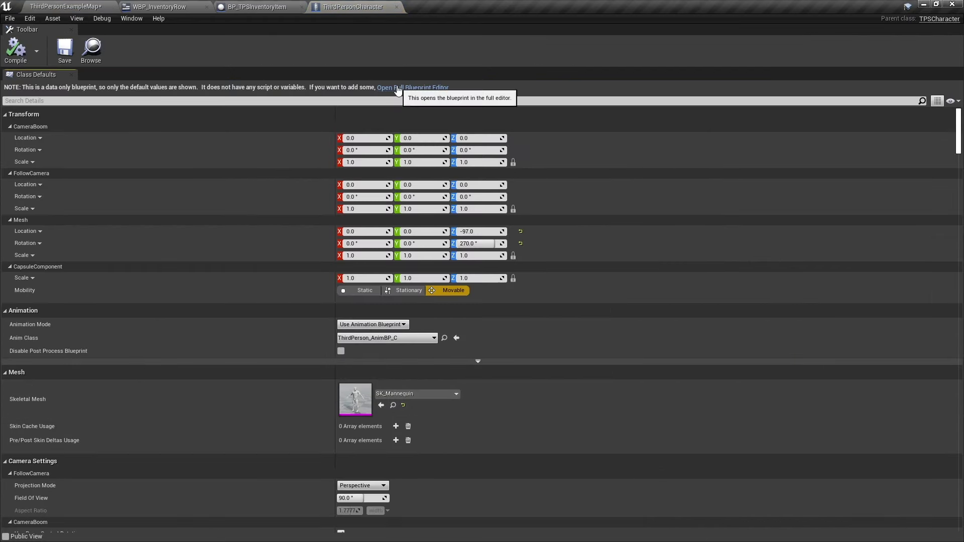
pyautogui.click(396, 87)
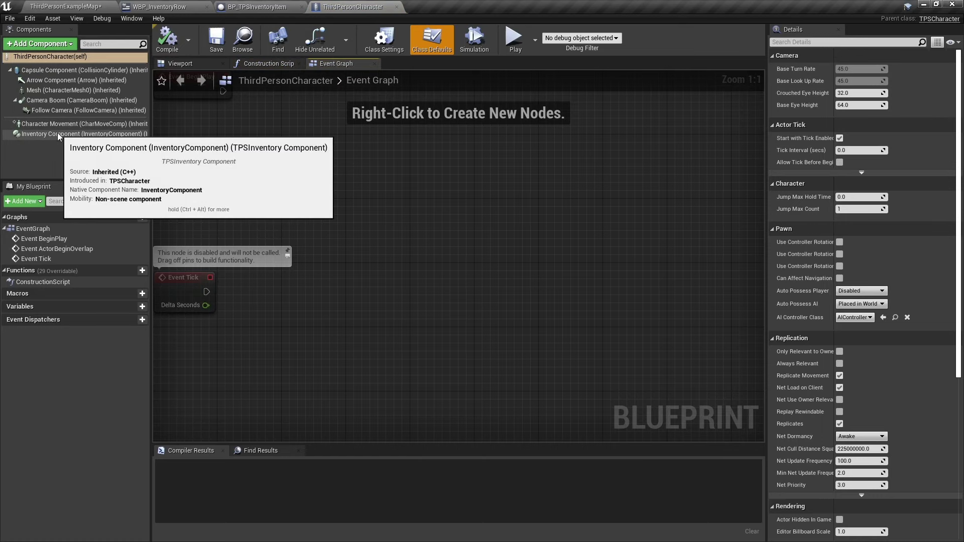
pyautogui.click(58, 133)
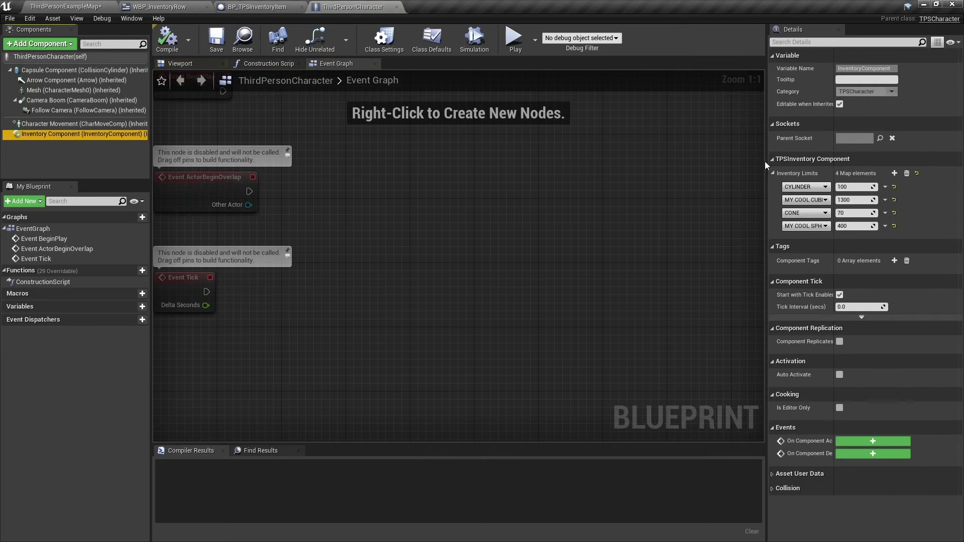
# Step: Raise the CONE inventory limit from 70 to 600 and compile the Blueprint
pyautogui.moveTo(765, 161); pyautogui.dragTo(524, 178)
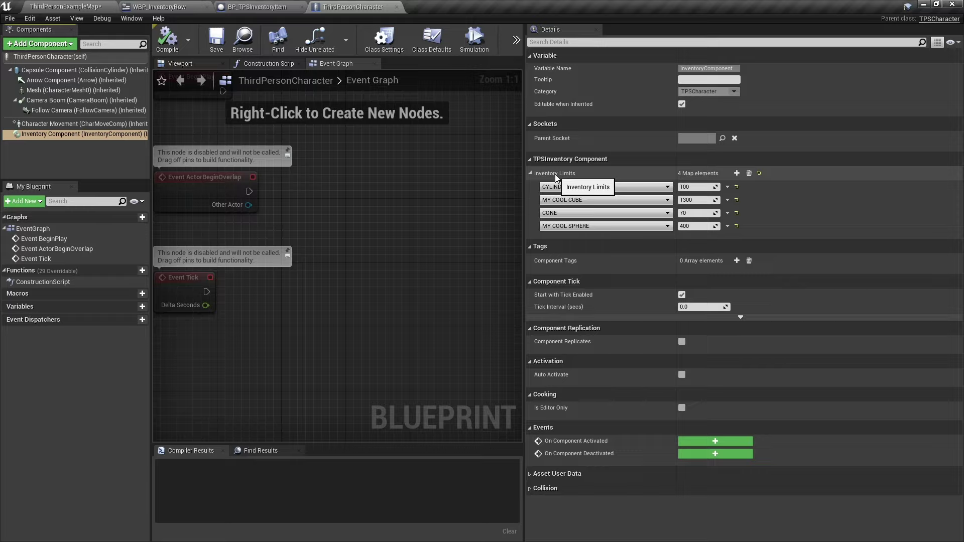
pyautogui.click(690, 213)
pyautogui.write('600')
pyautogui.press('Return')
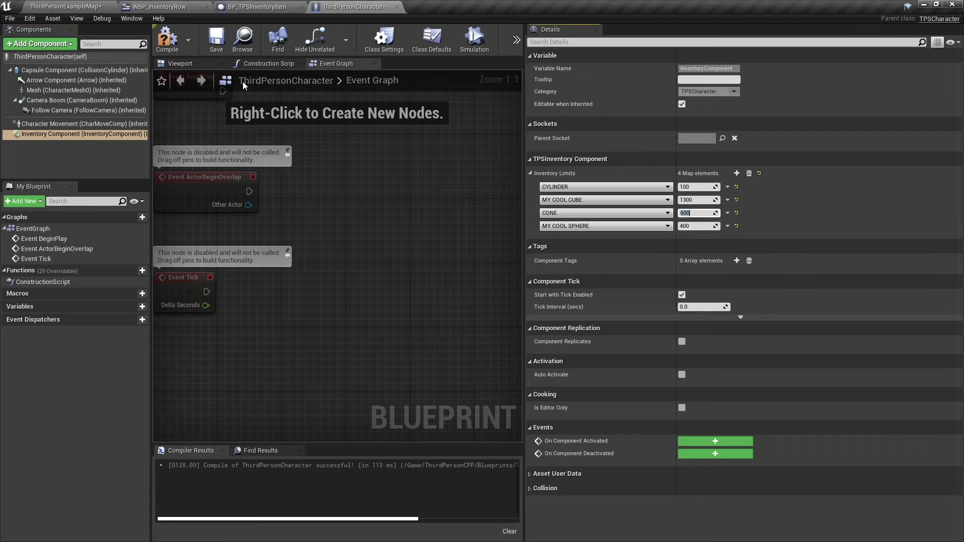
pyautogui.click(157, 44)
pyautogui.click(70, 6)
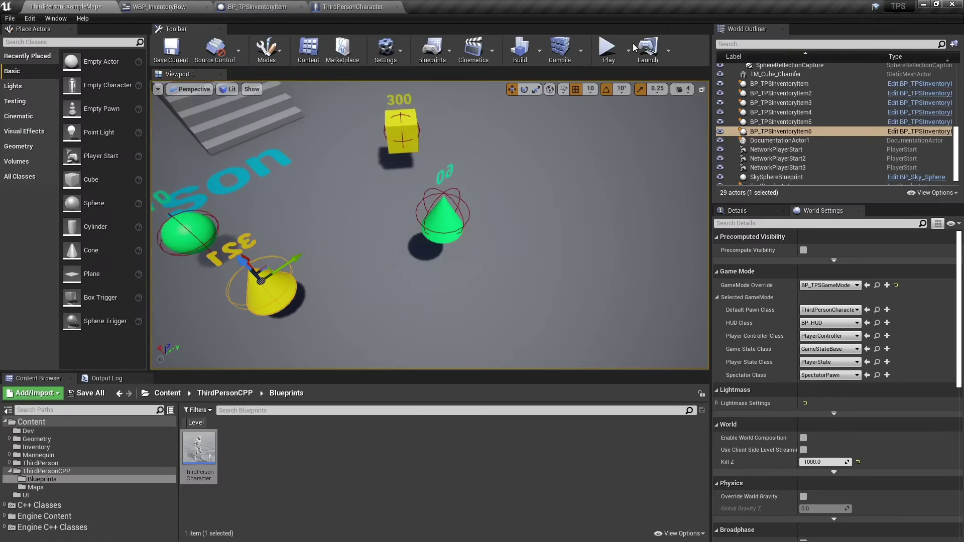
# Step: Play-test the 600 cone limit, running into the cone, sphere, blue cube and cylinder pickups
pyautogui.click(607, 49)
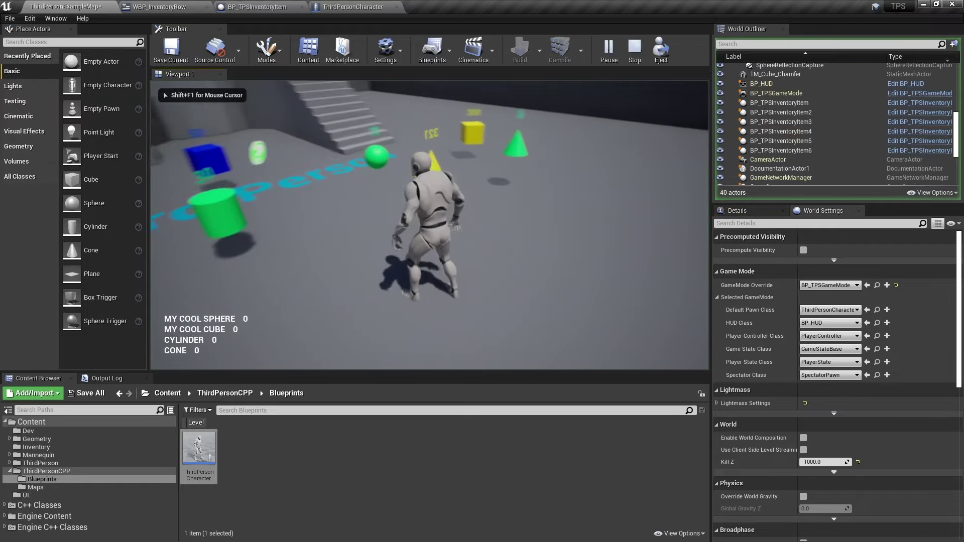
pyautogui.press('w')
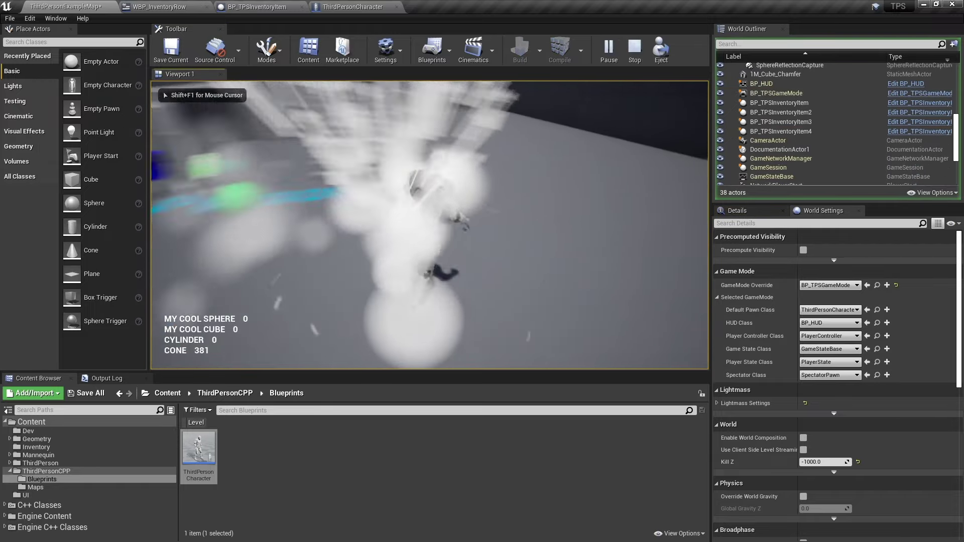
pyautogui.press('w')
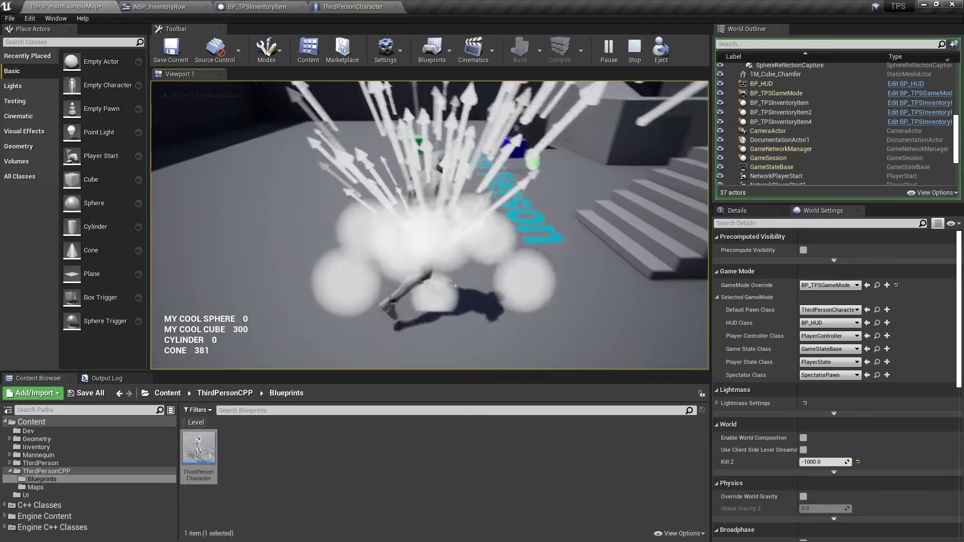
pyautogui.press('w')
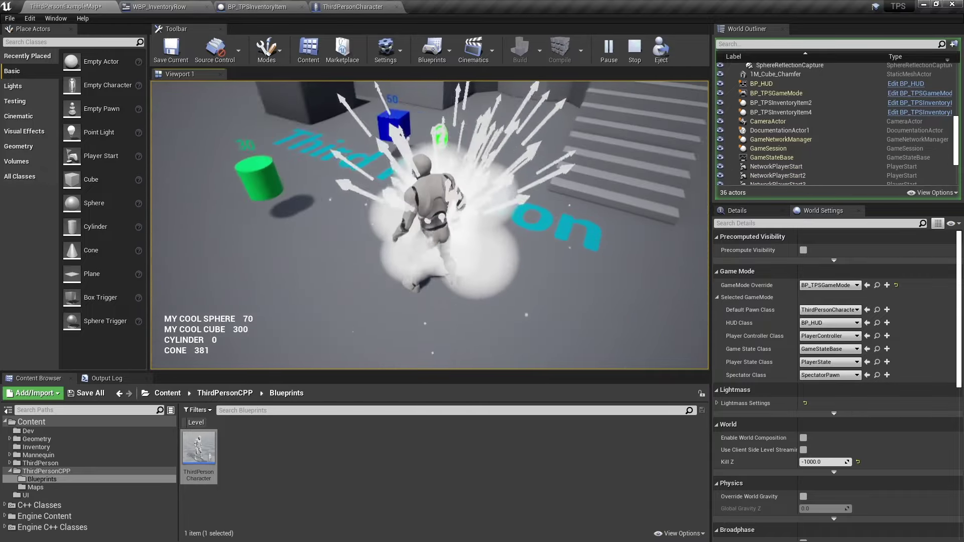
pyautogui.press('w')
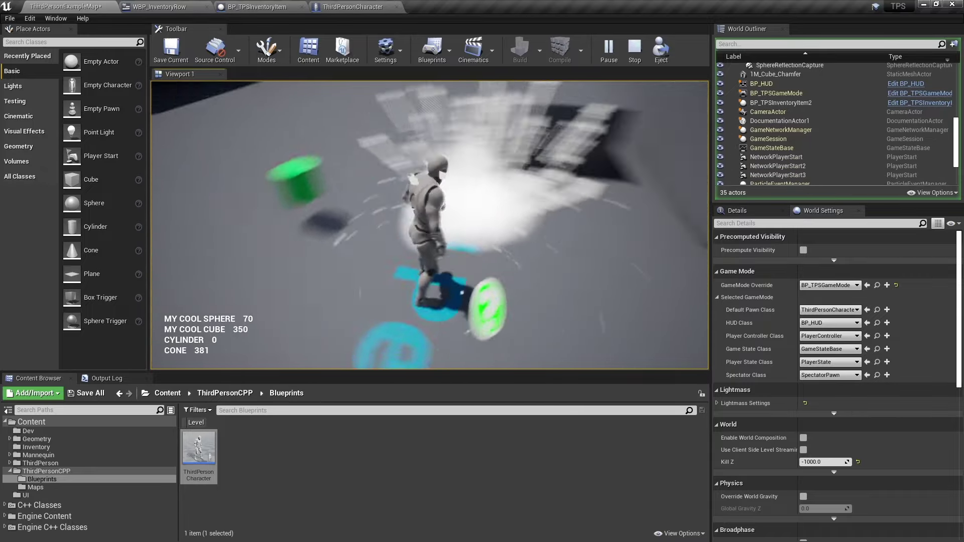
pyautogui.press('w')
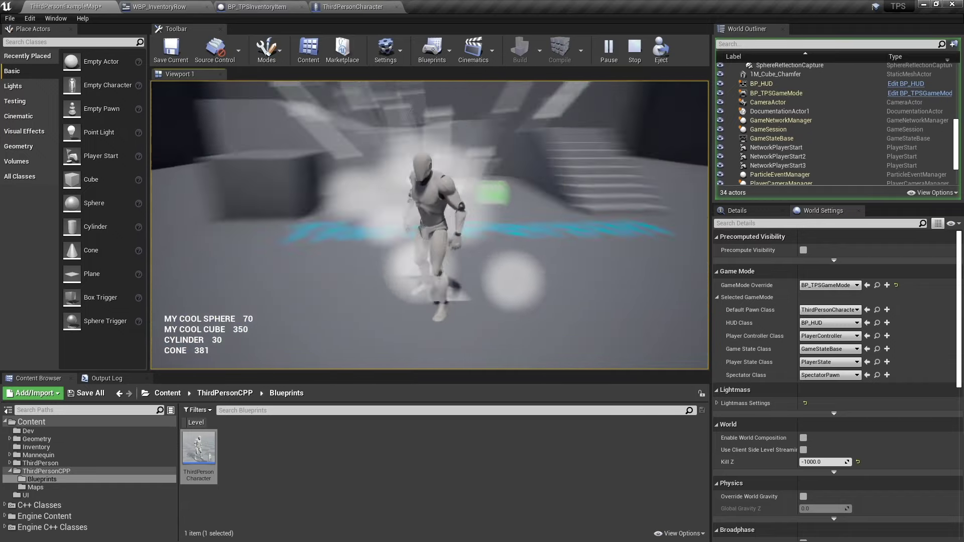
pyautogui.press('w')
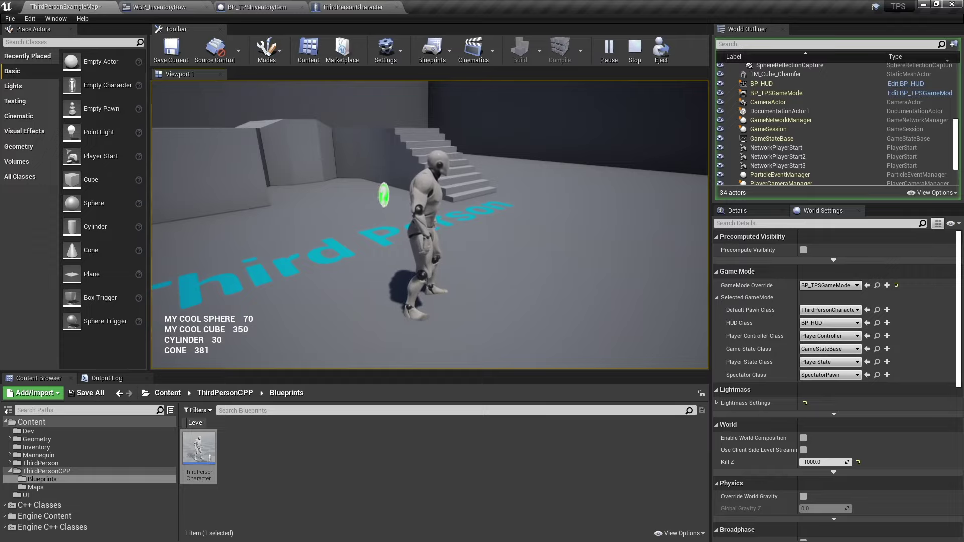
pyautogui.press('Escape')
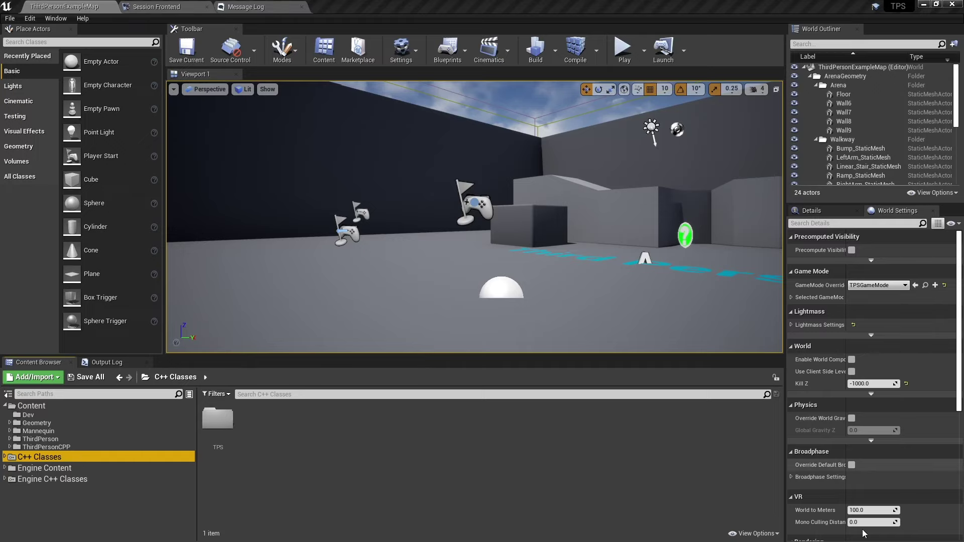
# Step: Make the Content Browser show C++ classes and open the C++ Classes TPS folder
pyautogui.click(755, 533)
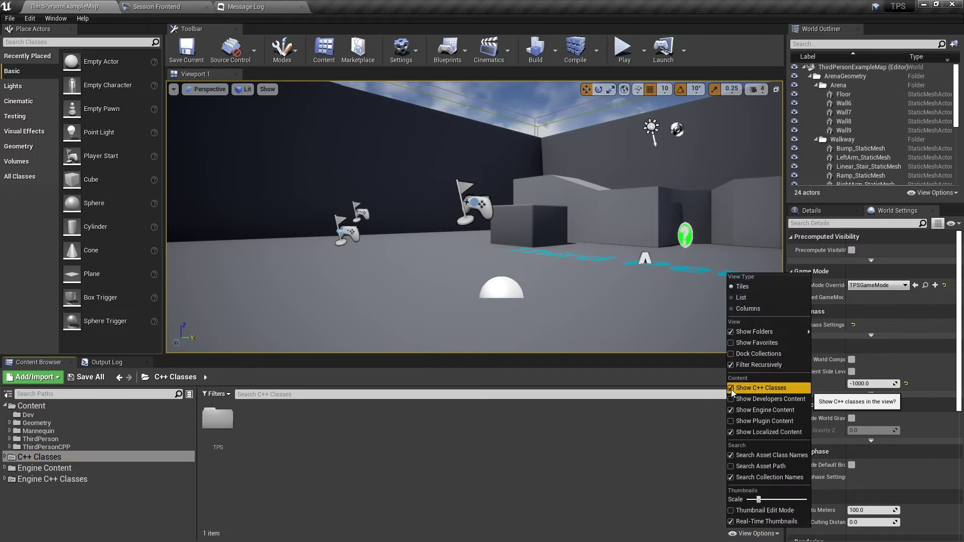
pyautogui.click(731, 388)
pyautogui.click(731, 387)
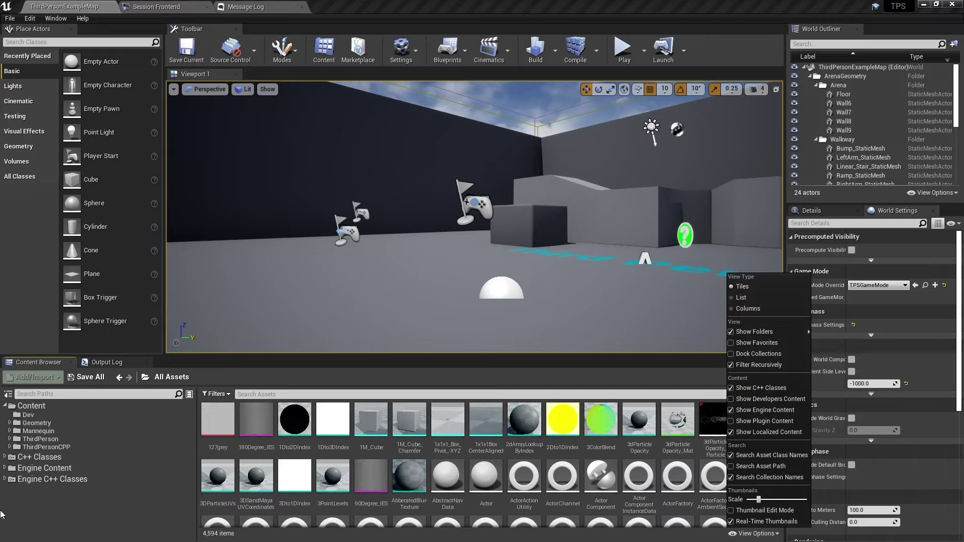
pyautogui.click(56, 457)
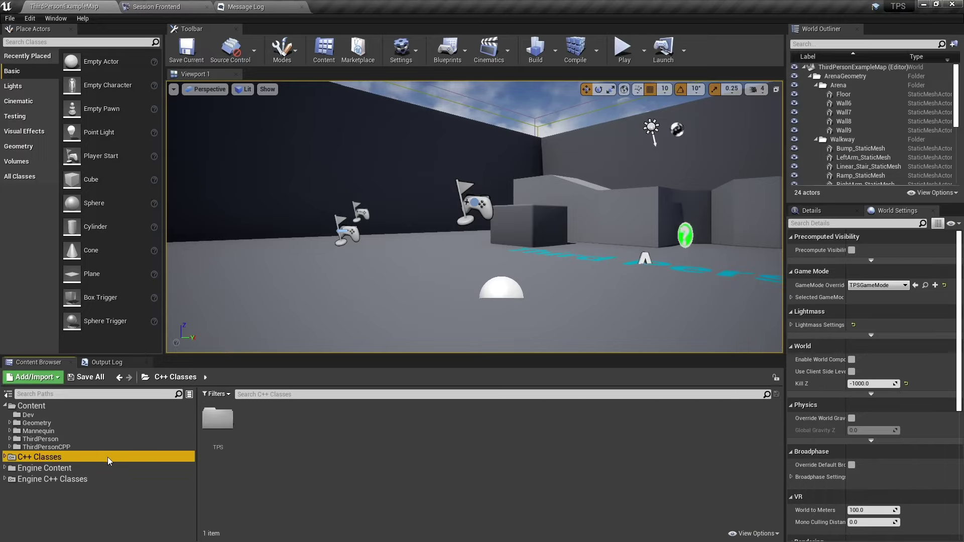
pyautogui.doubleClick(216, 414)
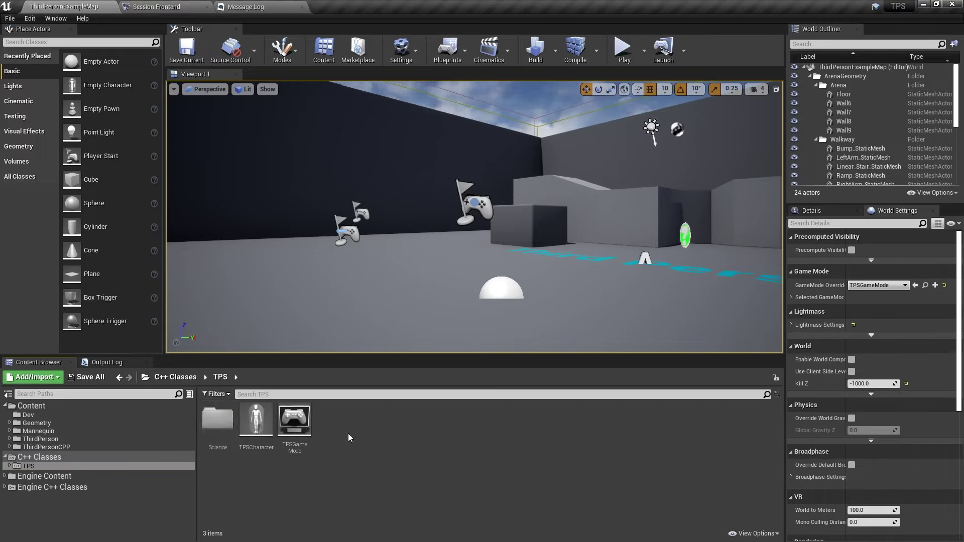
# Step: Create an Actor-based C++ class named TPSInventoryItem in the TPS/Items folder
pyautogui.rightClick(363, 423)
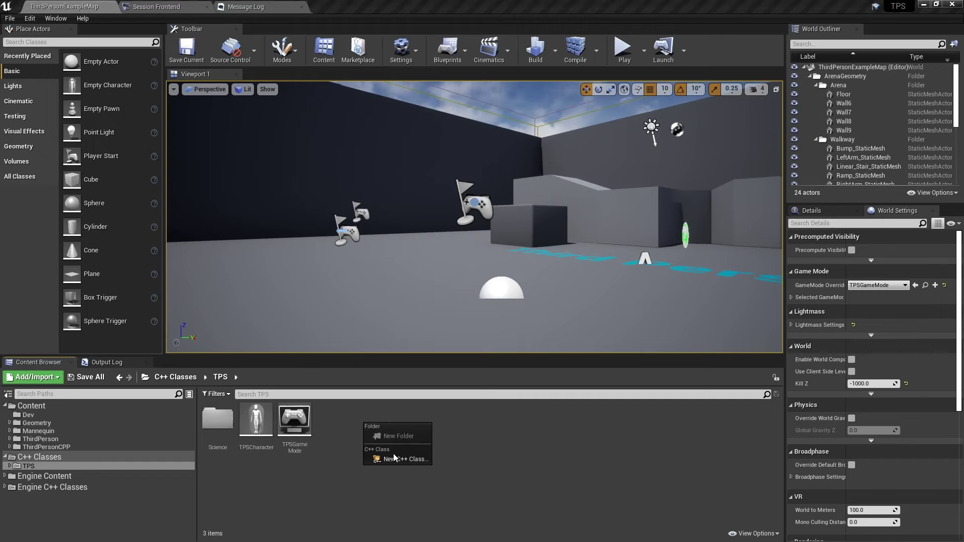
pyautogui.click(393, 458)
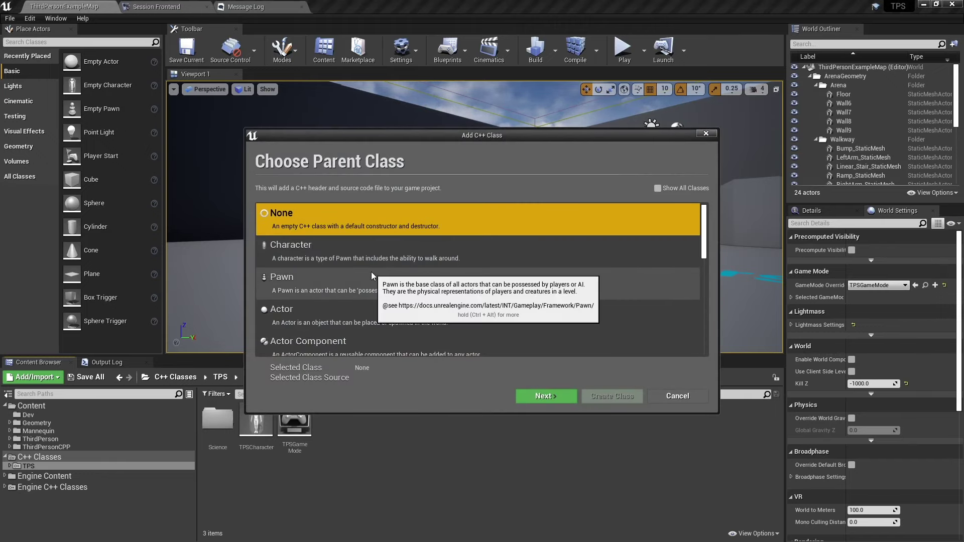
pyautogui.click(379, 309)
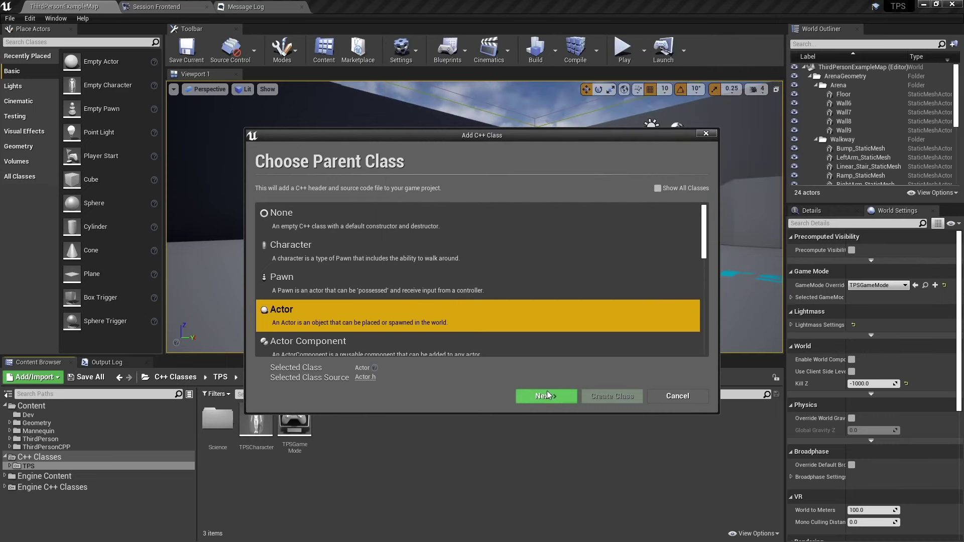
pyautogui.click(548, 395)
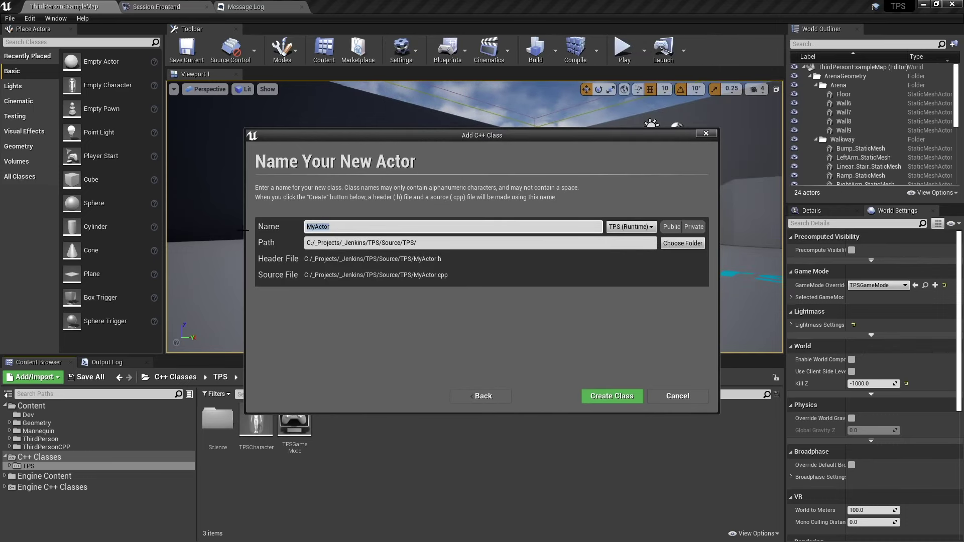
pyautogui.write('TPS')
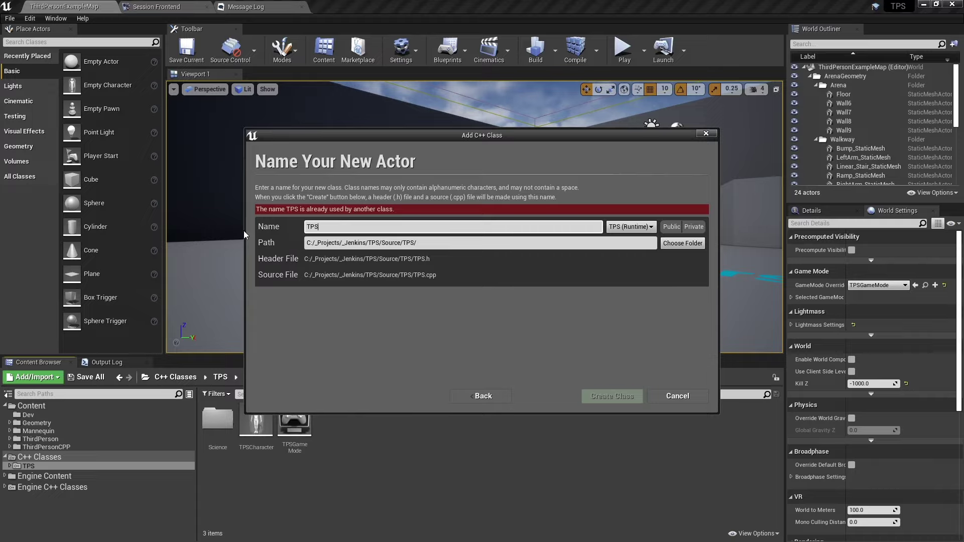
pyautogui.write('Invent')
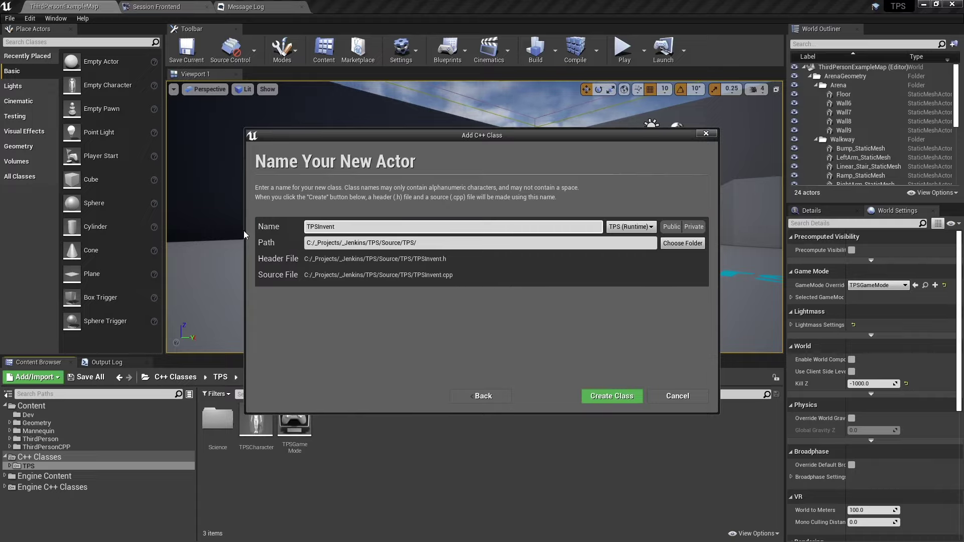
pyautogui.write('oryI')
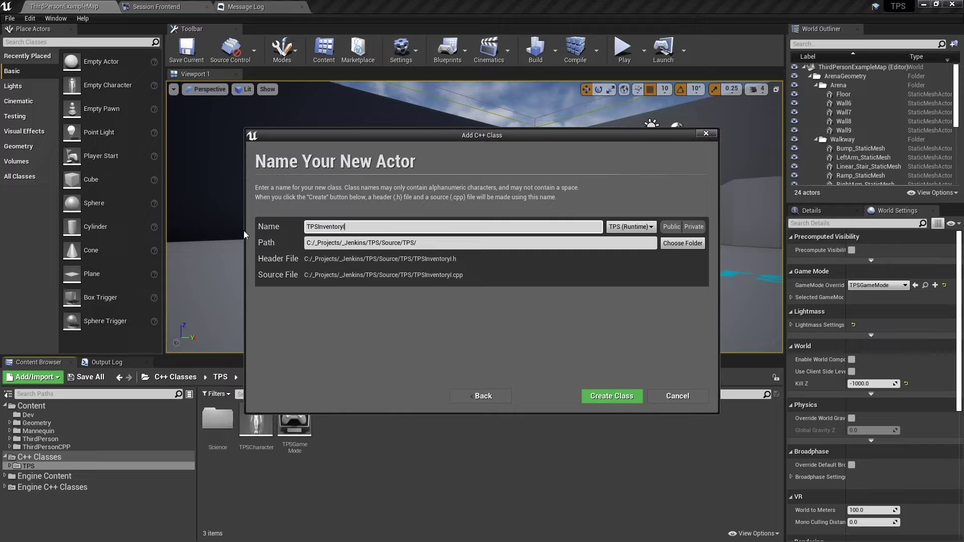
pyautogui.write('tem')
pyautogui.click(451, 244)
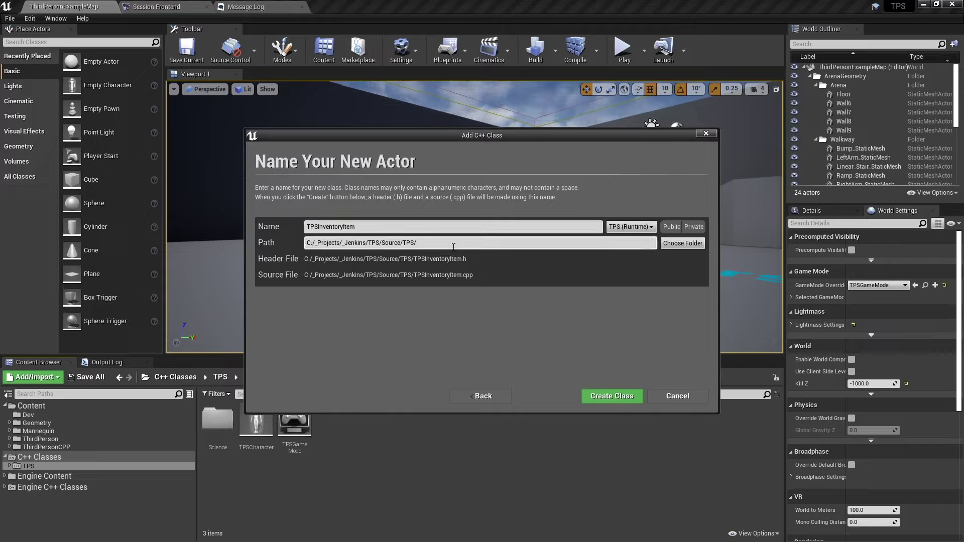
pyautogui.write('I')
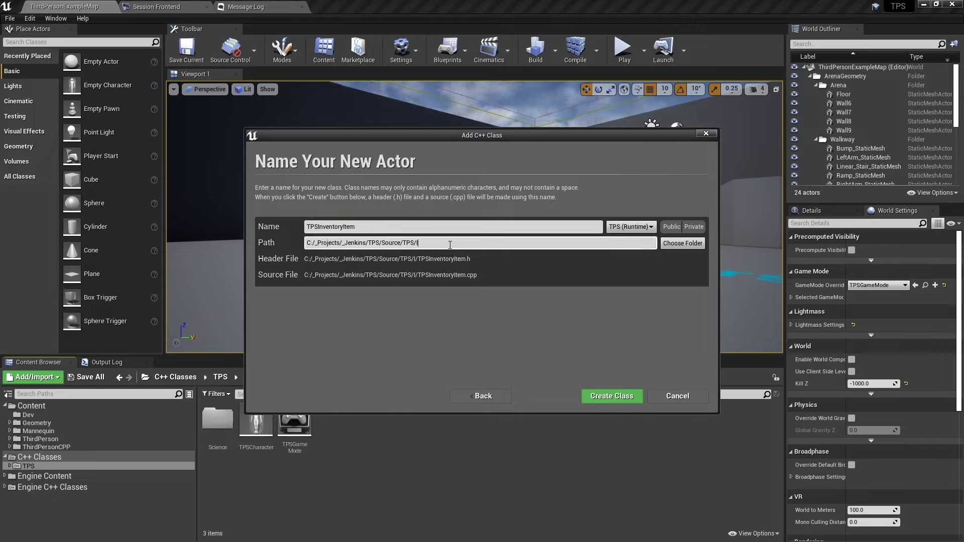
pyautogui.write('tems')
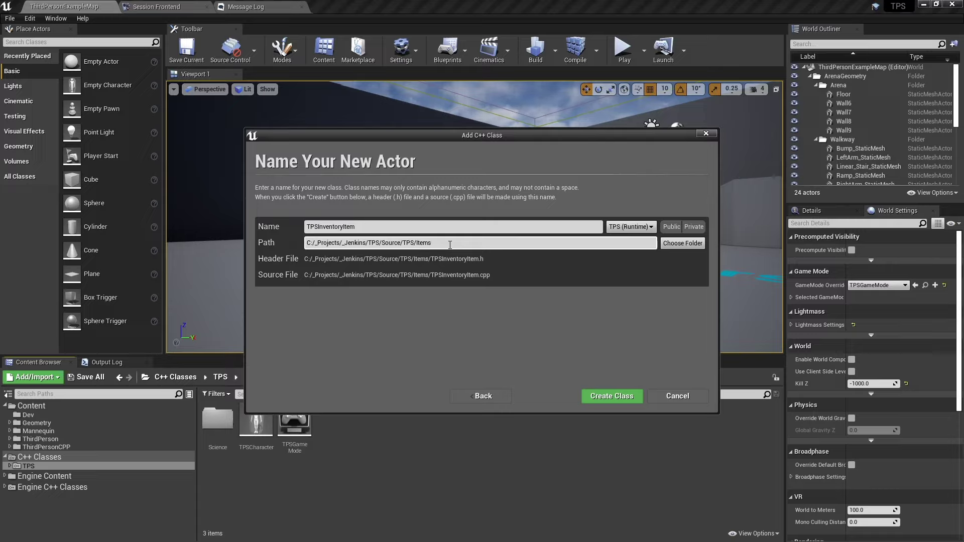
pyautogui.click(590, 399)
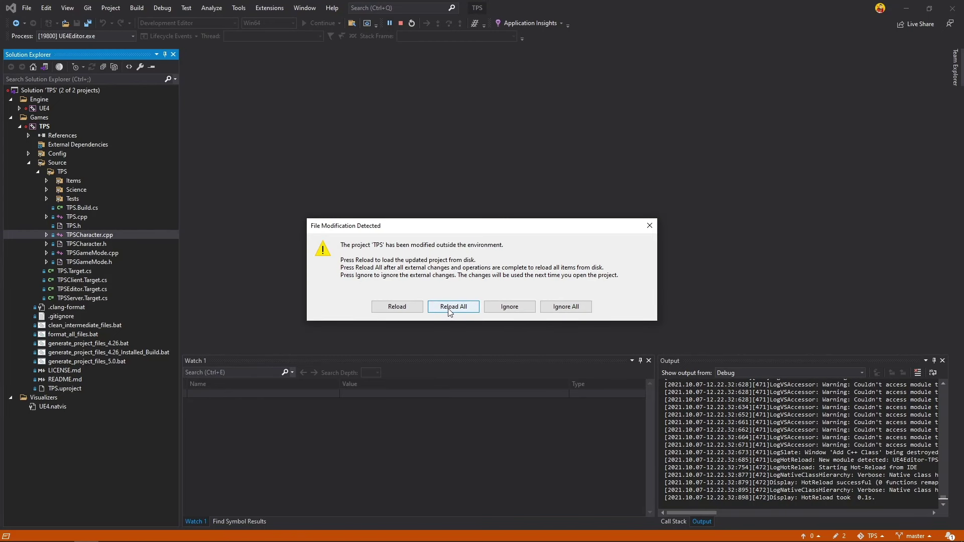
# Step: Reload the solution with the new files and open TPSInventoryItem.cpp from the Items folder
pyautogui.click(449, 307)
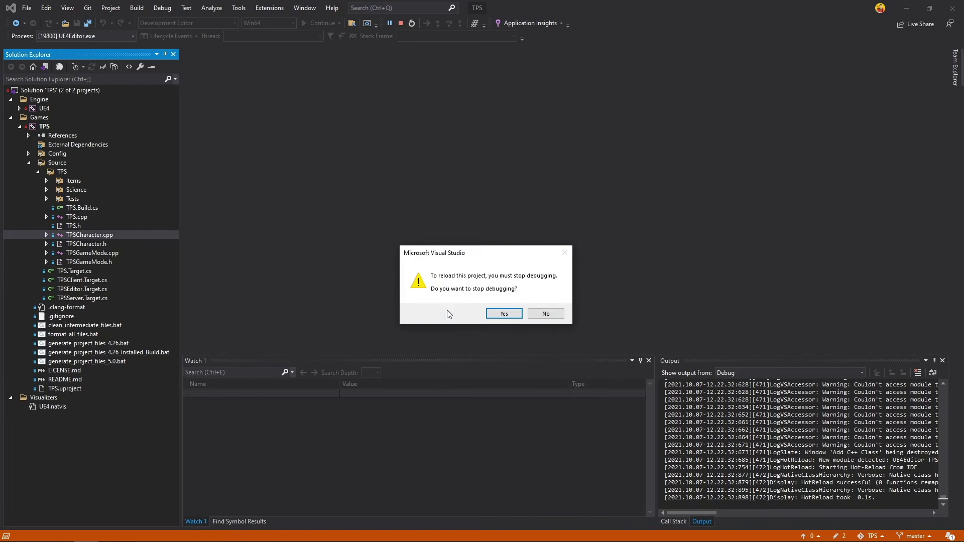
pyautogui.click(501, 315)
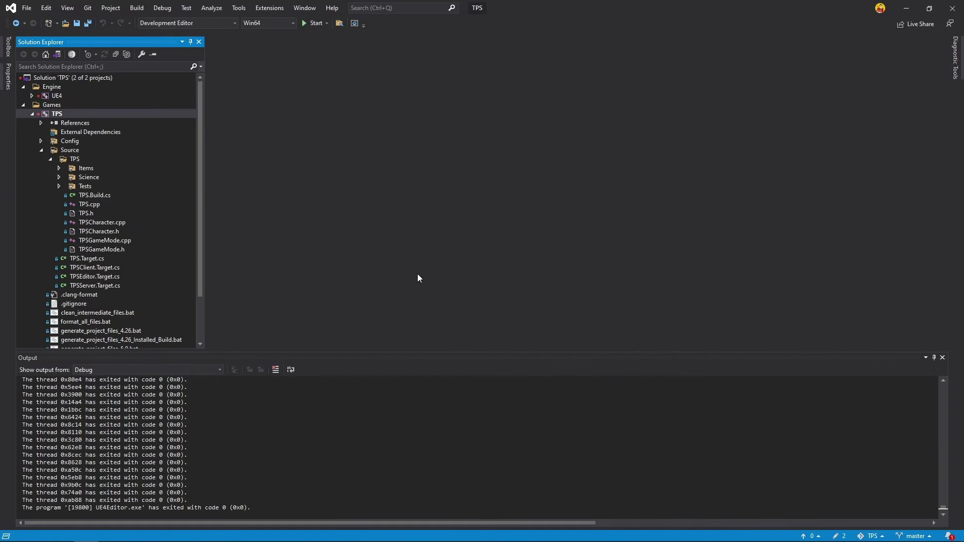
pyautogui.click(58, 168)
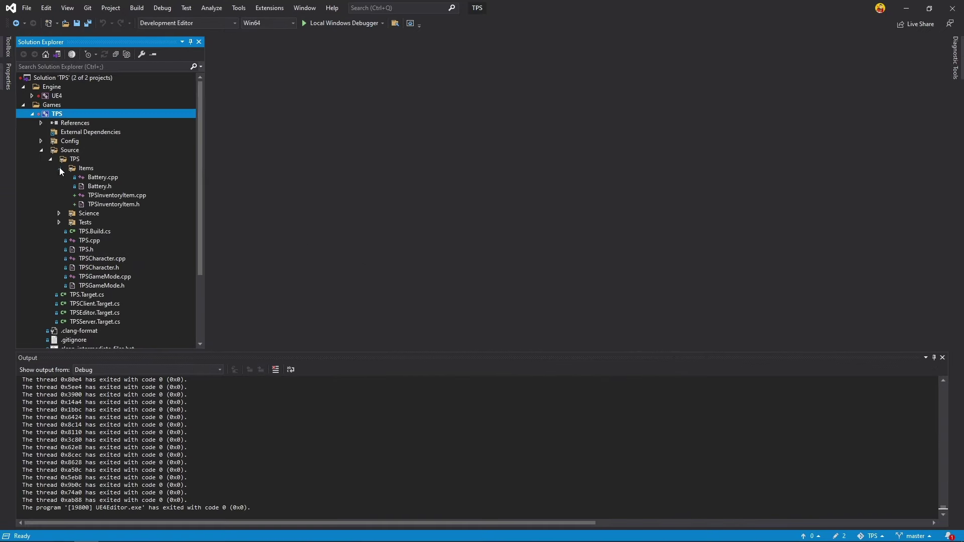
pyautogui.doubleClick(117, 195)
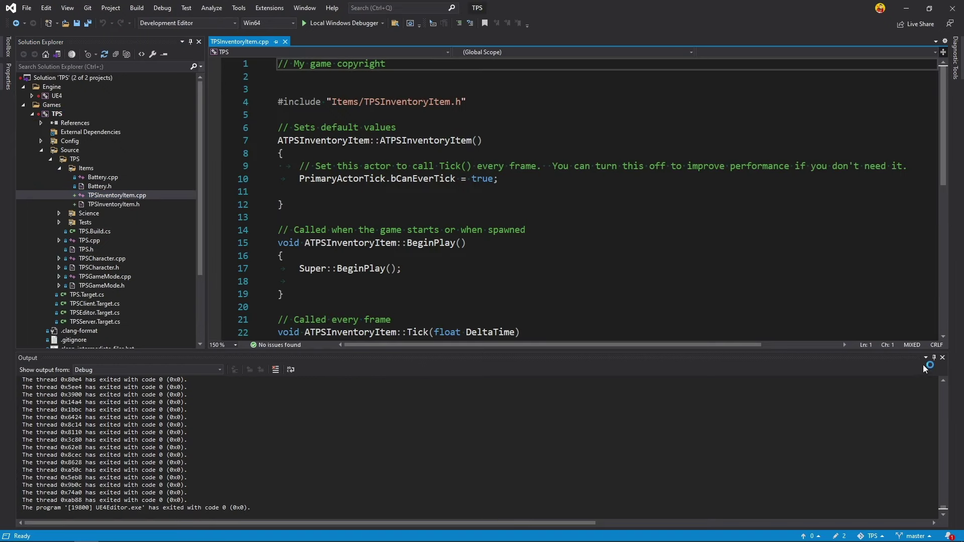
pyautogui.click(943, 357)
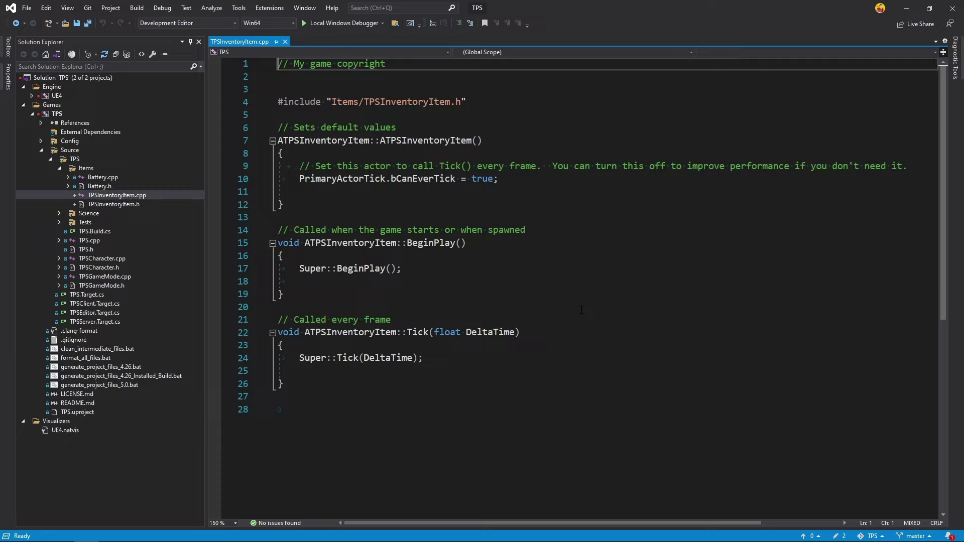
# Step: Delete the BeginPlay and Tick functions and the template comments from TPSInventoryItem.cpp
pyautogui.moveTo(279, 409); pyautogui.dragTo(278, 217)
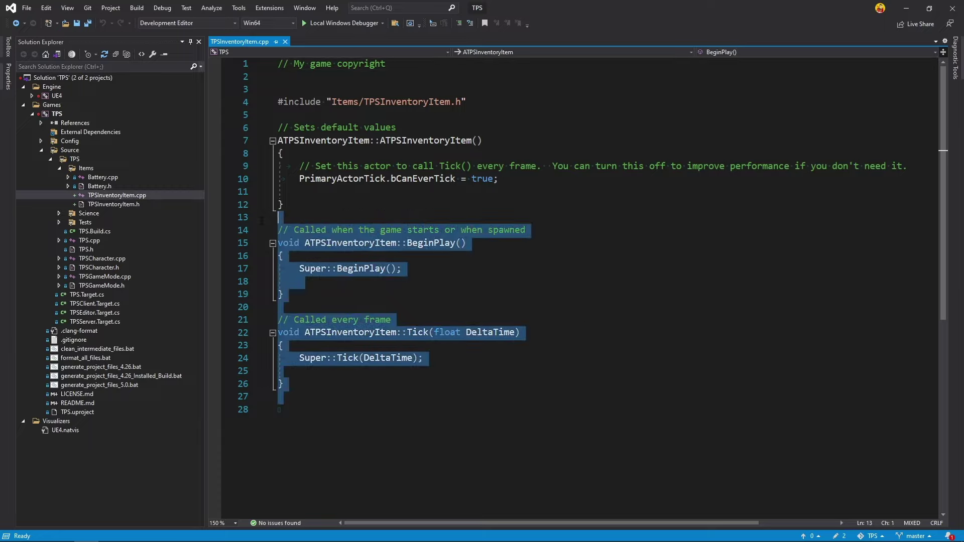
pyautogui.press('Delete')
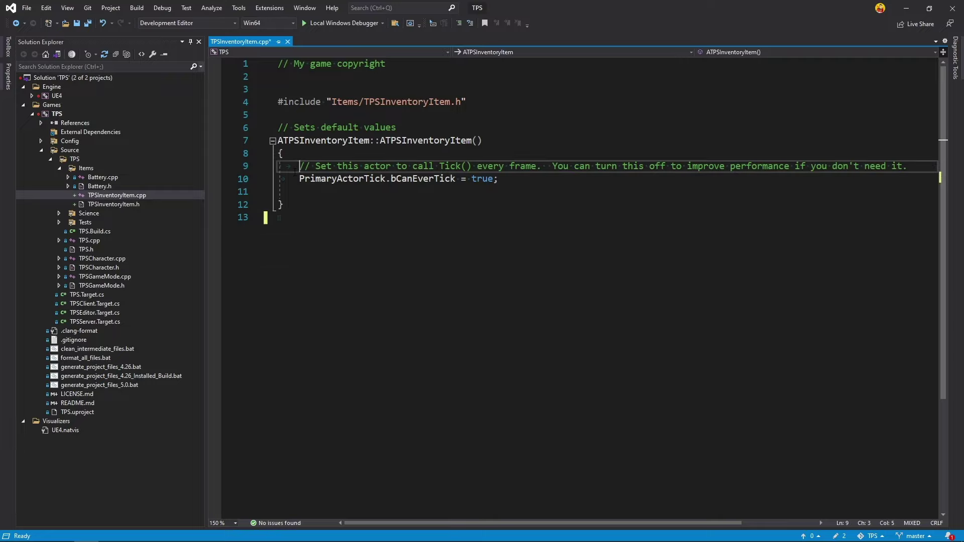
pyautogui.moveTo(300, 166); pyautogui.dragTo(300, 179)
pyautogui.press('Delete')
pyautogui.moveTo(422, 129); pyautogui.dragTo(278, 128)
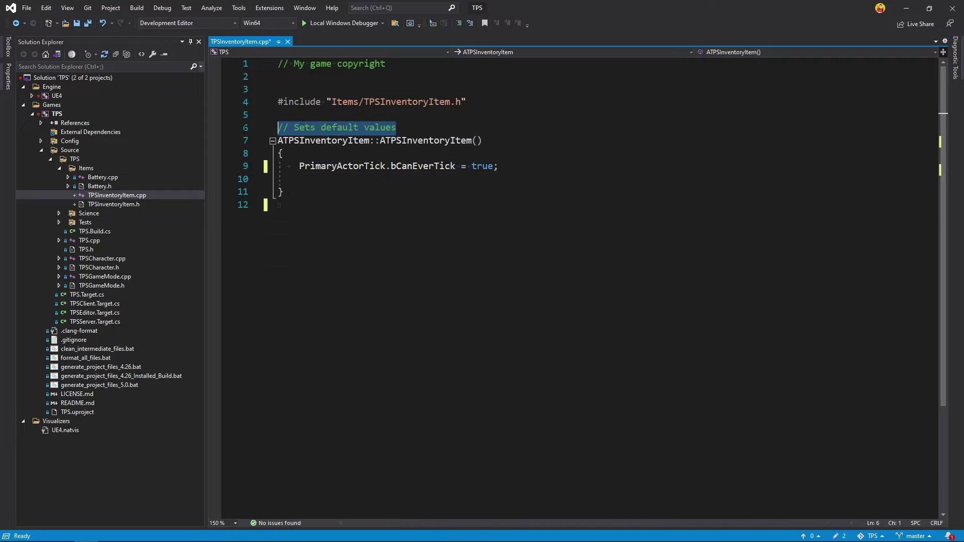
pyautogui.press('Delete')
pyautogui.press('Delete')
pyautogui.press('BackSpace')
pyautogui.press('Up')
pyautogui.press('BackSpace')
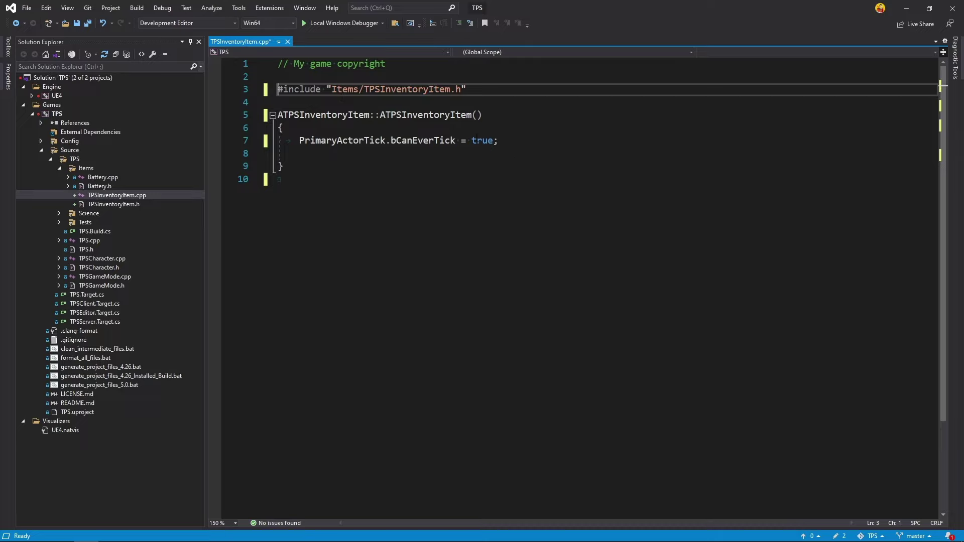
# Step: Change bCanEverTick to false, save the file, and open TPSInventoryItem.h
pyautogui.doubleClick(482, 141)
pyautogui.write('false')
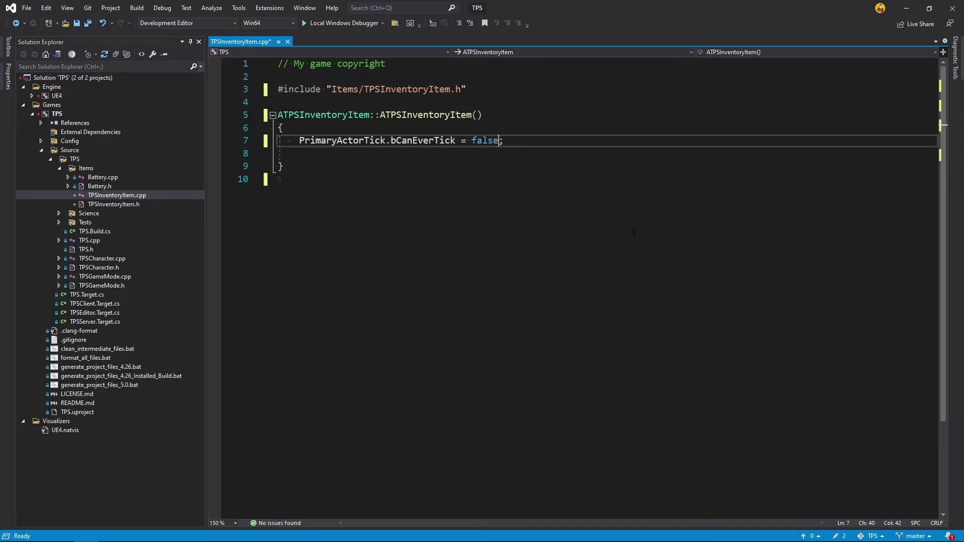
pyautogui.hotkey('ctrl', 's')
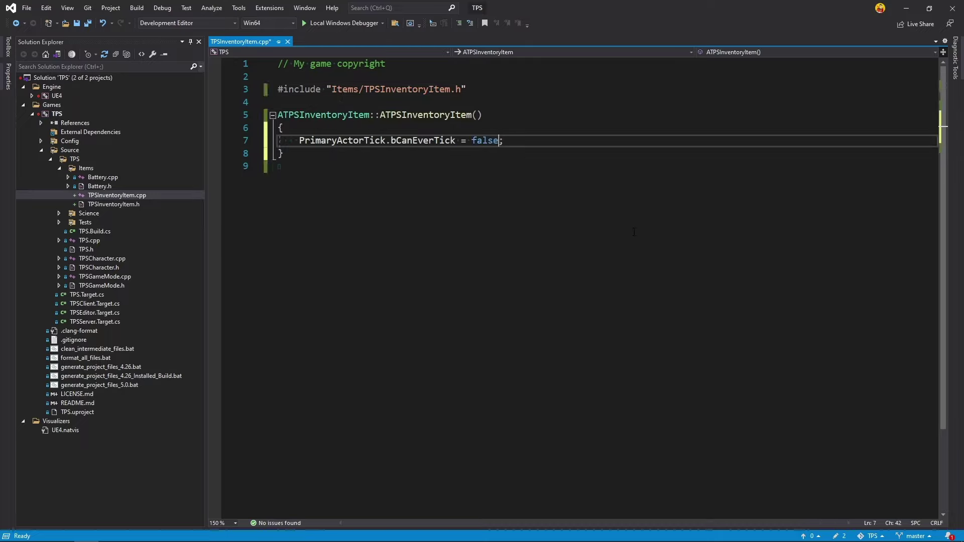
pyautogui.click(499, 141)
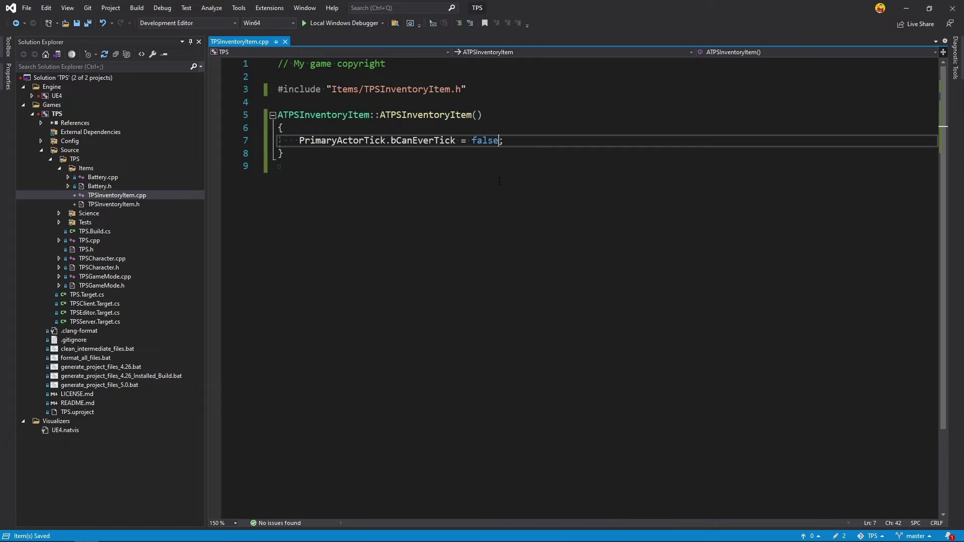
pyautogui.doubleClick(110, 204)
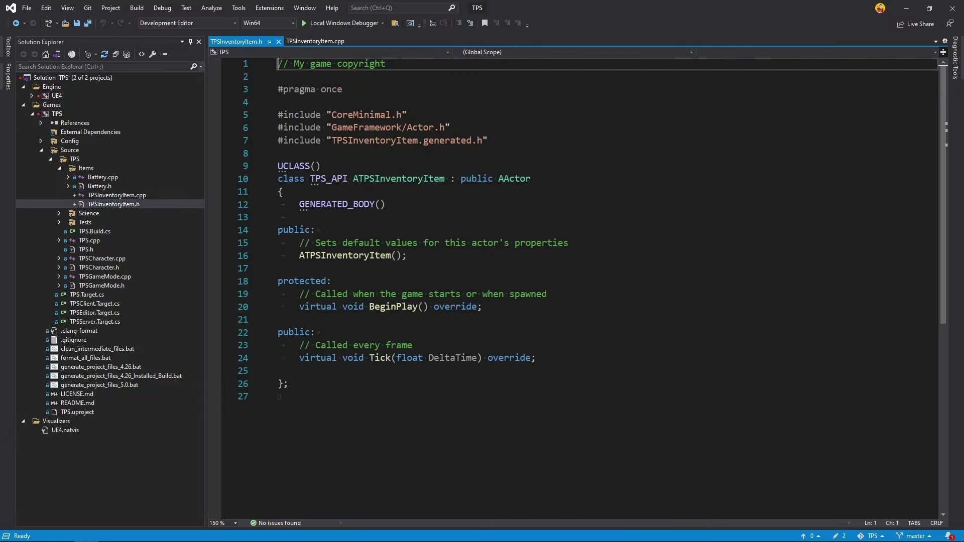
# Step: Delete the constructor comment and the protected BeginPlay declaration block from TPSInventoryItem.h
pyautogui.click(569, 243)
pyautogui.hotkey('shift', 'Up')
pyautogui.press('BackSpace')
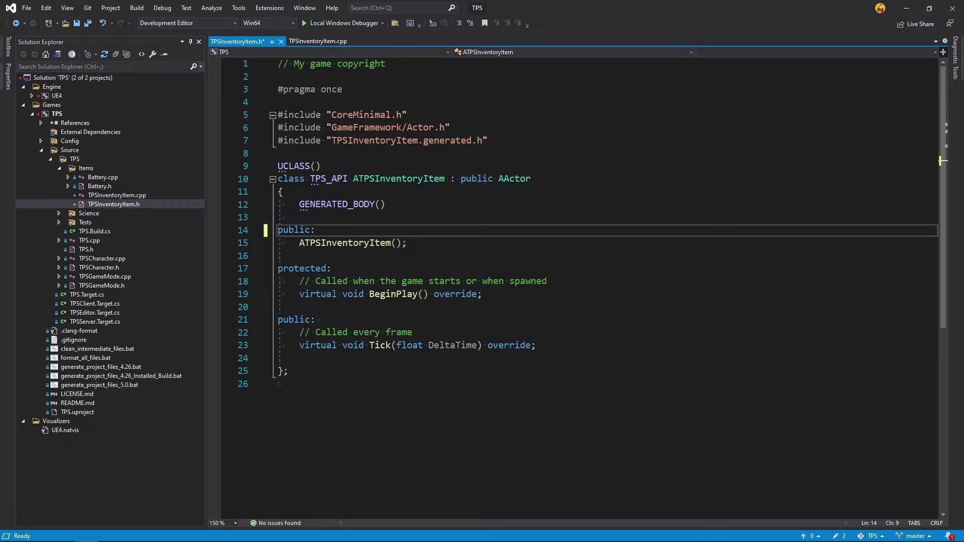
pyautogui.click(482, 294)
pyautogui.hotkey('shift', 'Up')
pyautogui.hotkey('shift', 'Up')
pyautogui.hotkey('shift', 'Home')
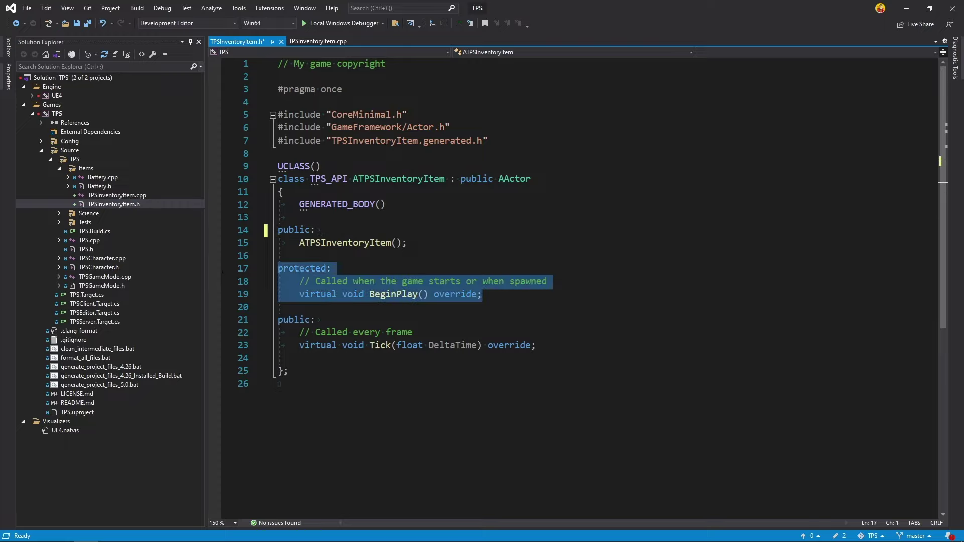
pyautogui.press('Delete')
pyautogui.press('Delete')
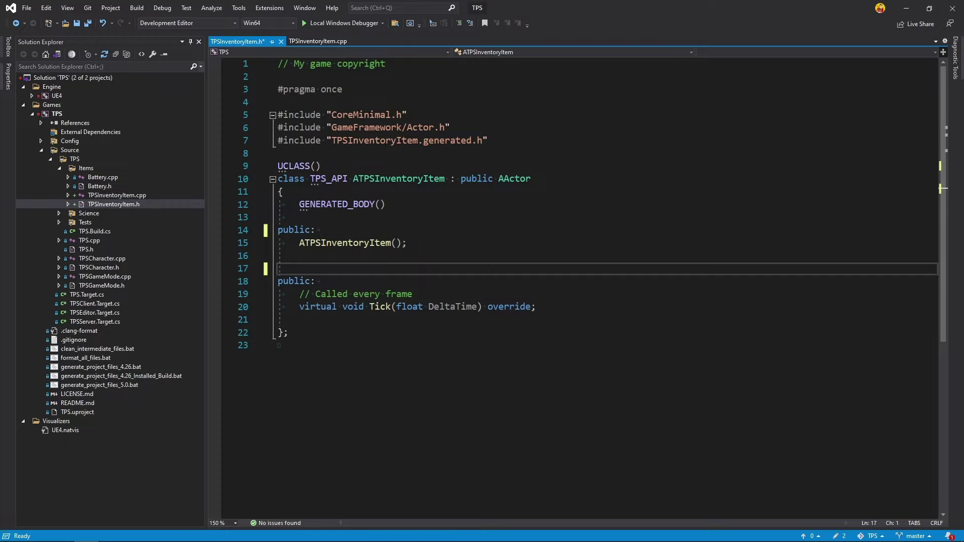
# Step: Remove the Tick declaration block and leftover blank line, then save the header
pyautogui.hotkey('shift', 'Down')
pyautogui.hotkey('shift', 'Down')
pyautogui.hotkey('shift', 'Down')
pyautogui.press('Delete')
pyautogui.press('BackSpace')
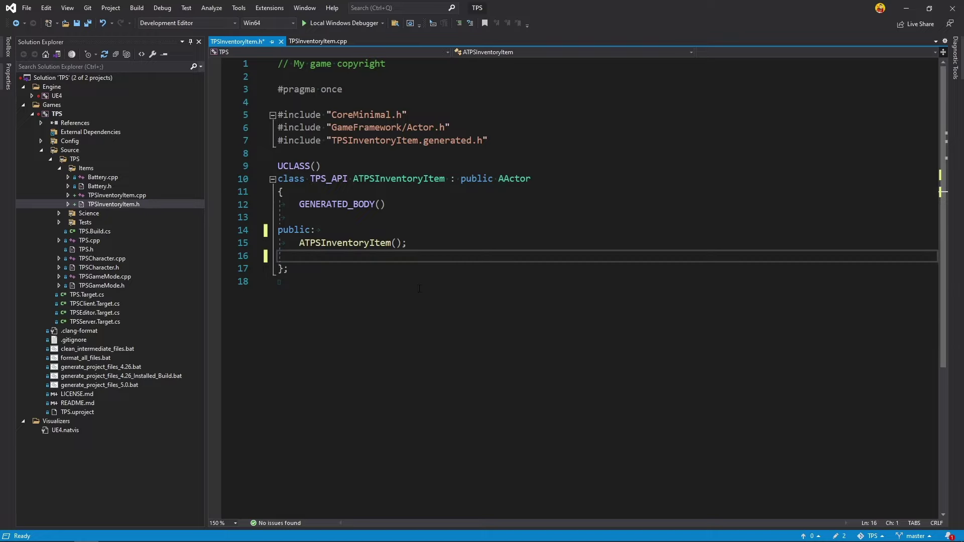
pyautogui.press('BackSpace')
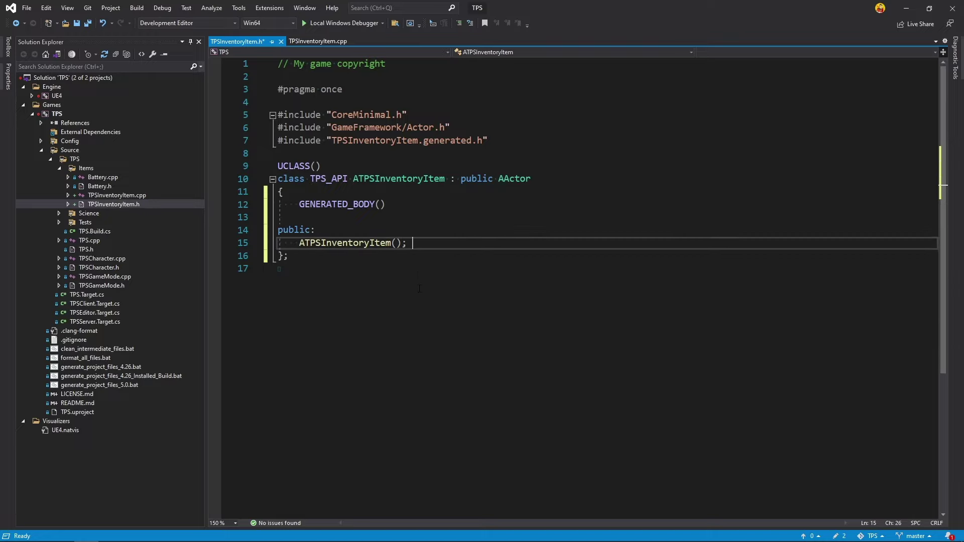
pyautogui.hotkey('ctrl', 's')
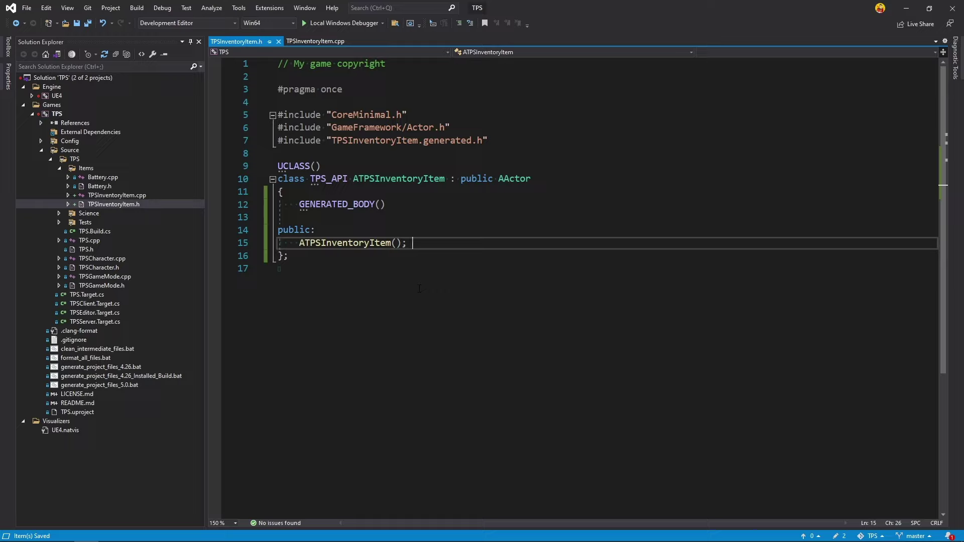
pyautogui.click(68, 160)
# Step: Add a new Header File (.h) item to the TPS folder, named TPSTypes
pyautogui.click(59, 168)
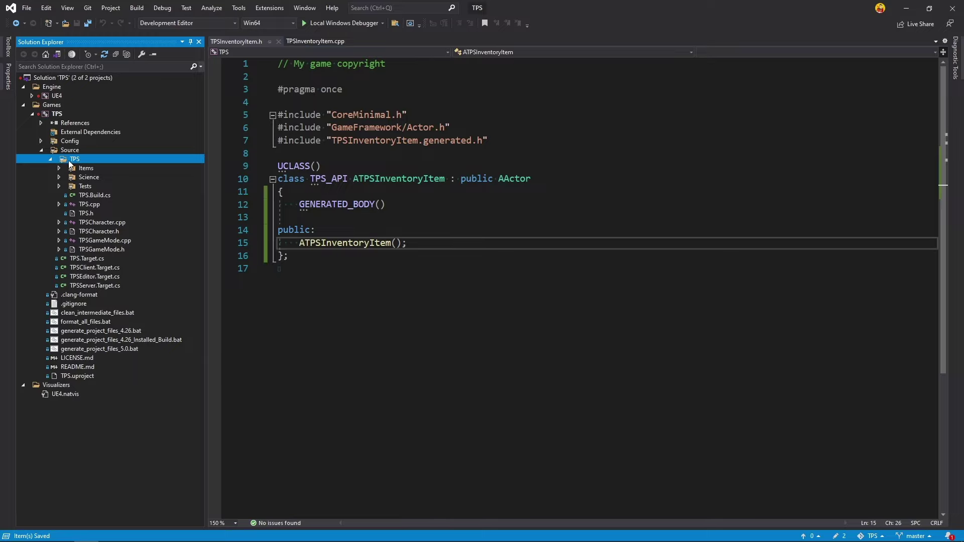
pyautogui.rightClick(82, 160)
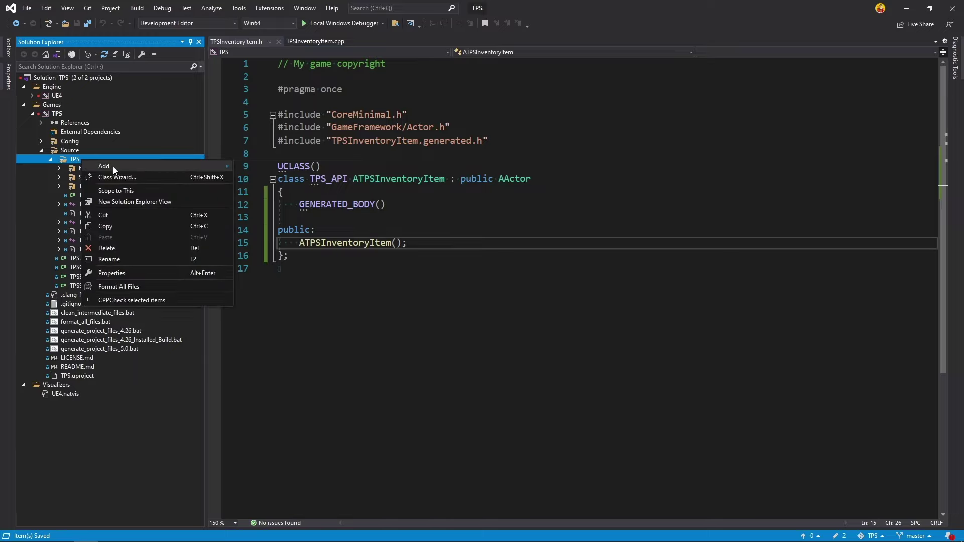
pyautogui.moveTo(113, 167)
pyautogui.click(268, 170)
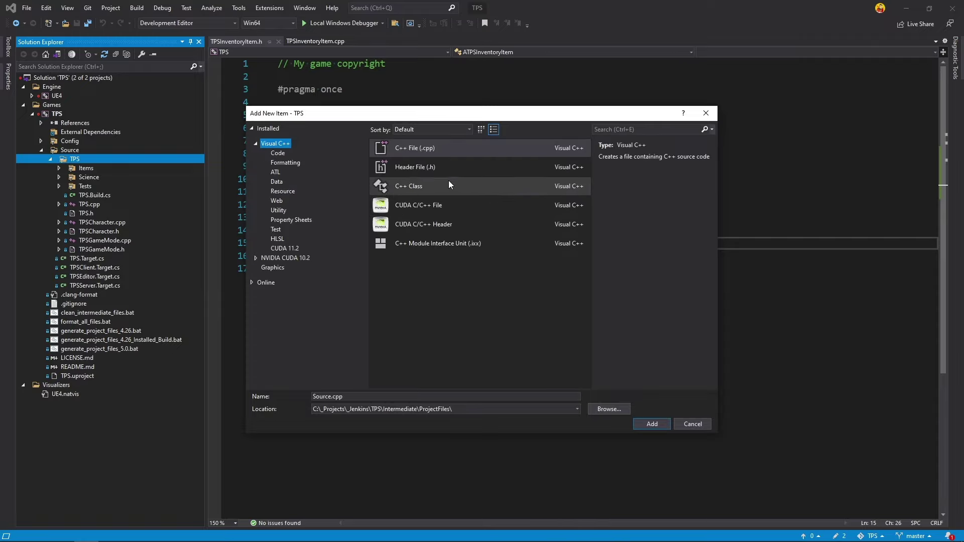
pyautogui.click(426, 168)
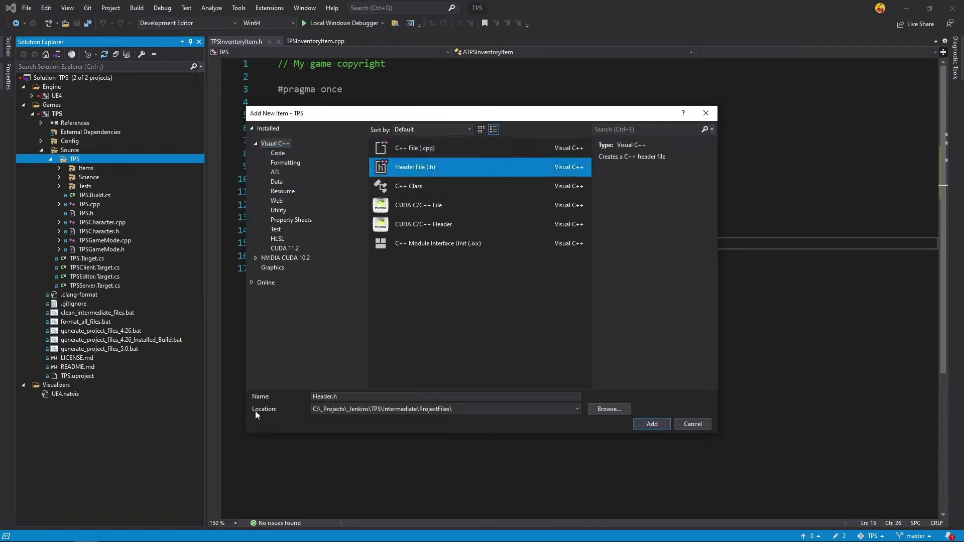
pyautogui.doubleClick(333, 397)
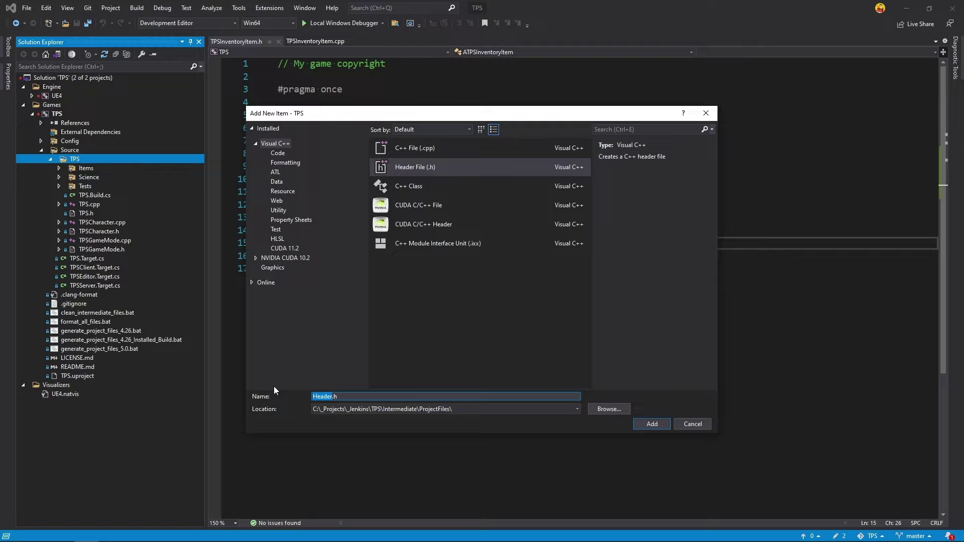
pyautogui.write('TPS')
pyautogui.write('Types')
# Step: Set the new header's location to Source\TPS and create TPSTypes.h
pyautogui.click(388, 409)
pyautogui.click(625, 410)
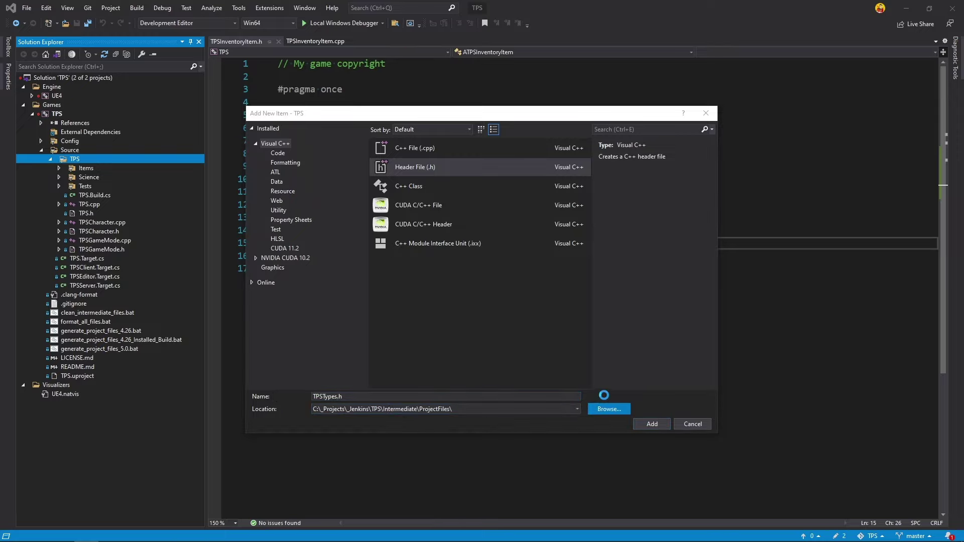
pyautogui.click(487, 147)
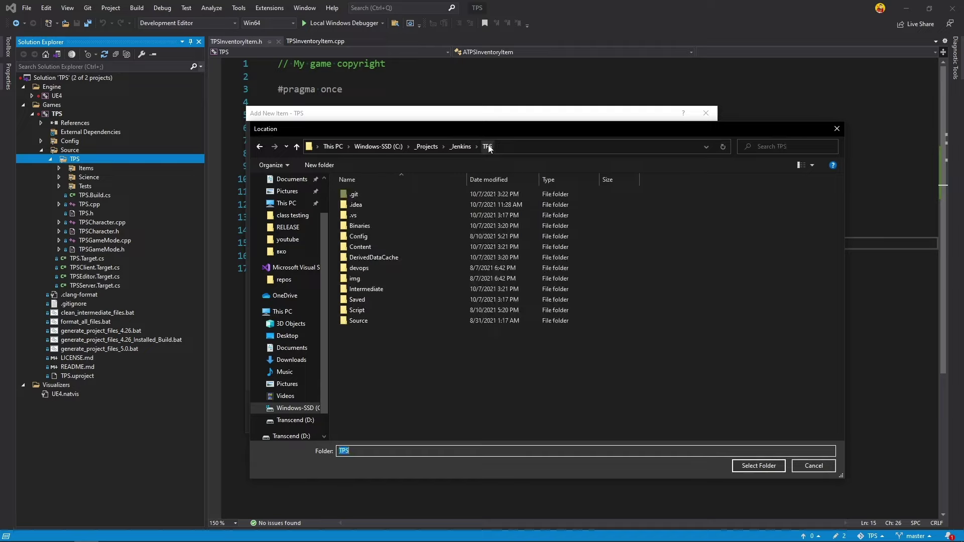
pyautogui.click(374, 322)
pyautogui.doubleClick(373, 320)
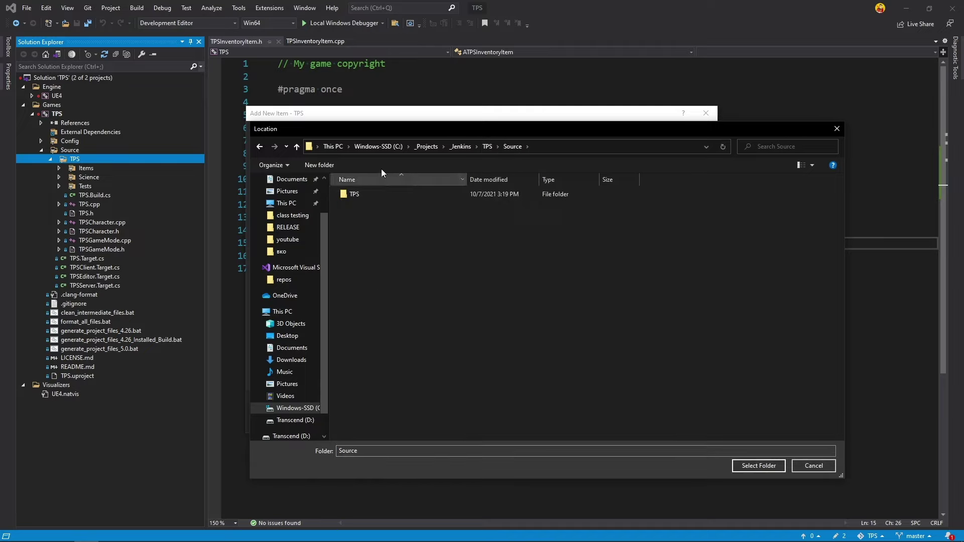
pyautogui.doubleClick(380, 194)
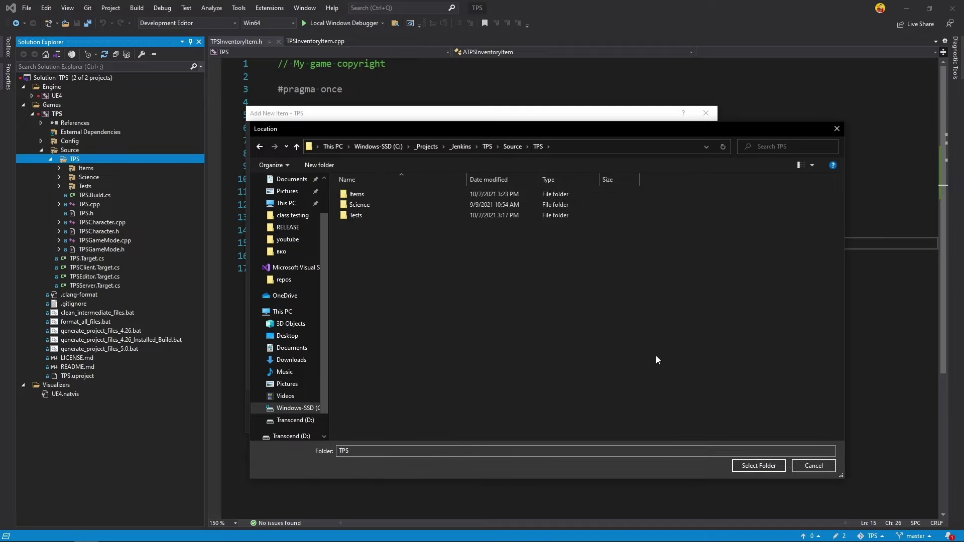
pyautogui.click(759, 466)
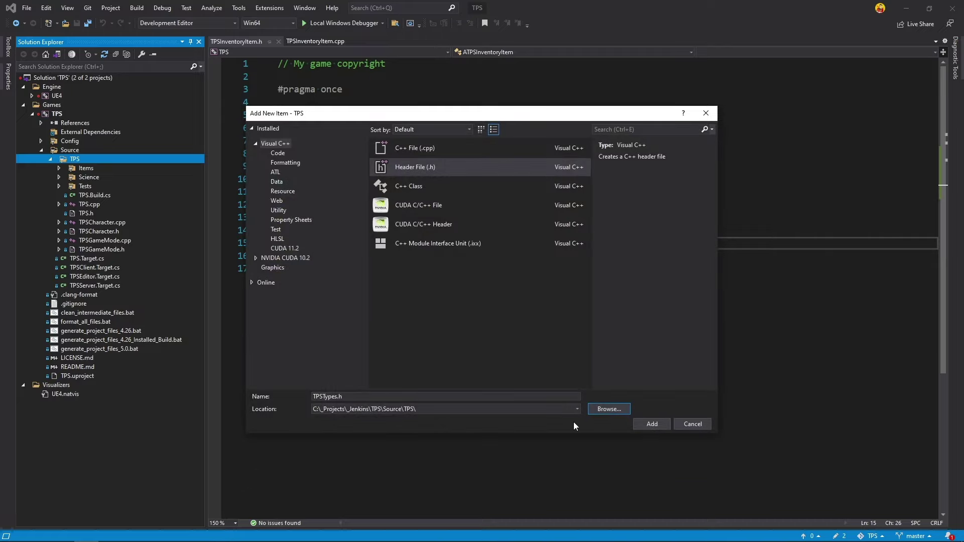
pyautogui.click(647, 423)
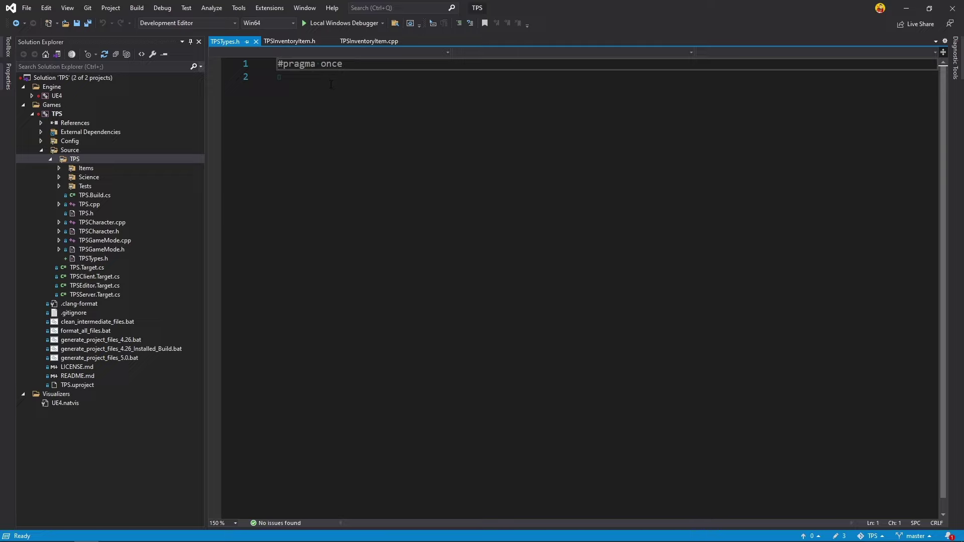
# Step: Add CoreMinimal.h and TPSTypes.generated.h includes below #pragma once and save
pyautogui.click(283, 42)
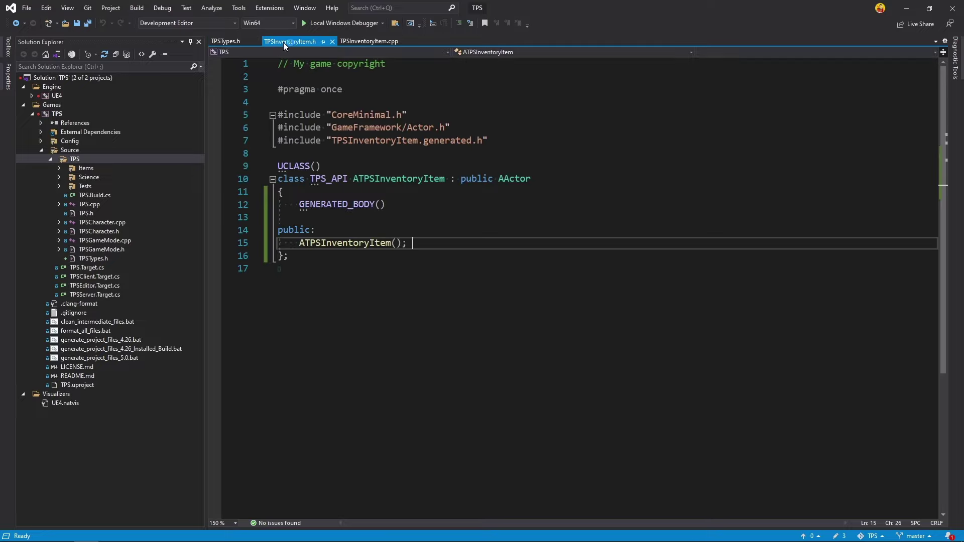
pyautogui.moveTo(381, 115); pyautogui.dragTo(275, 115)
pyautogui.hotkey('ctrl', 'c')
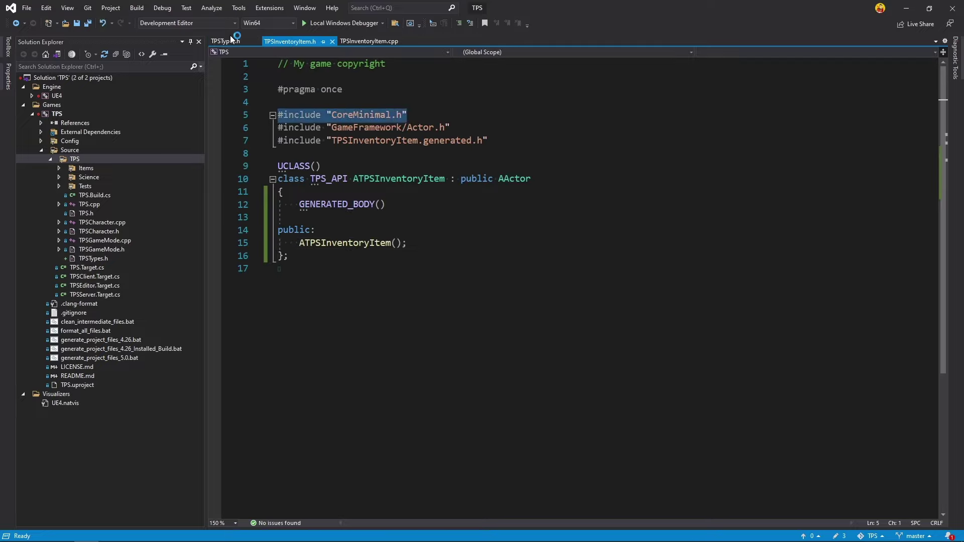
pyautogui.click(226, 42)
pyautogui.click(361, 65)
pyautogui.press('Return')
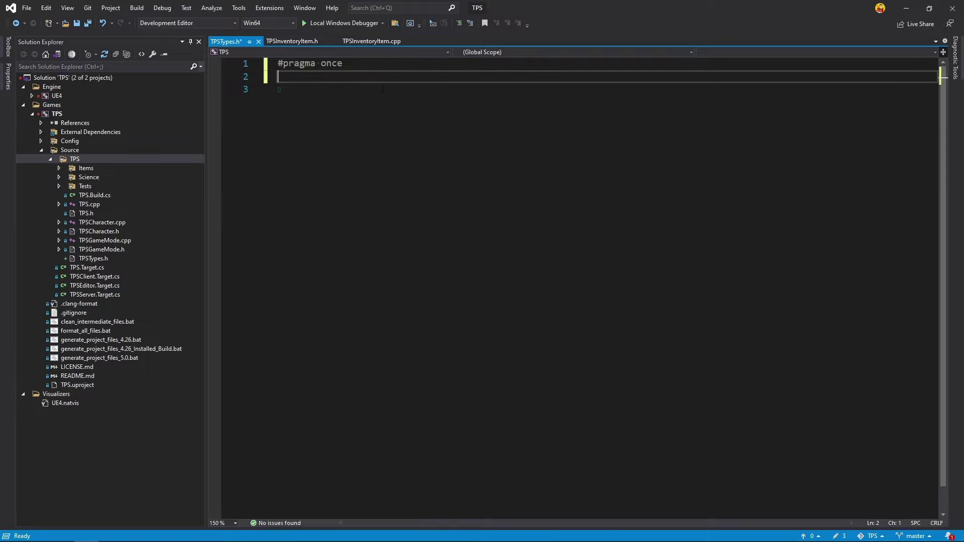
pyautogui.press('Return')
pyautogui.hotkey('ctrl', 'v')
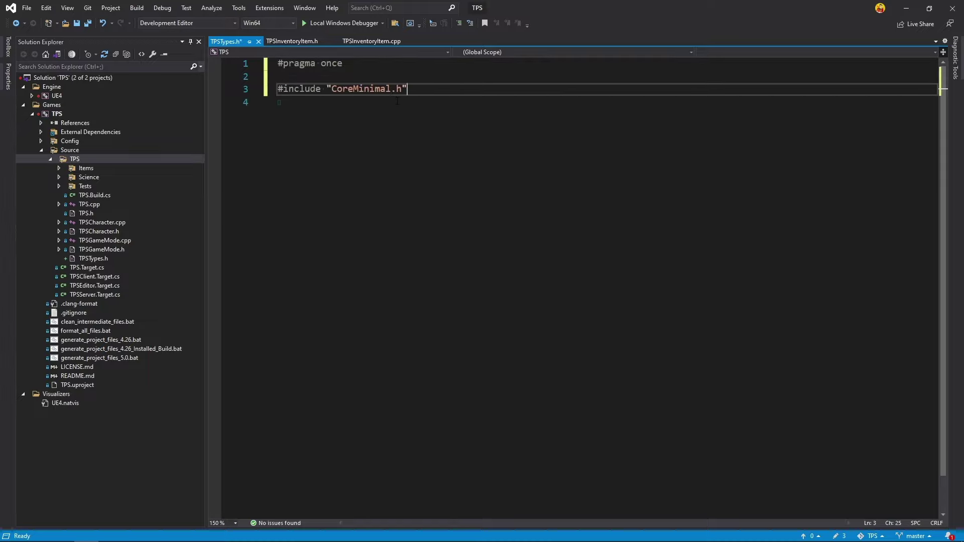
pyautogui.press('Return')
pyautogui.hotkey('ctrl', 'v')
pyautogui.doubleClick(354, 101)
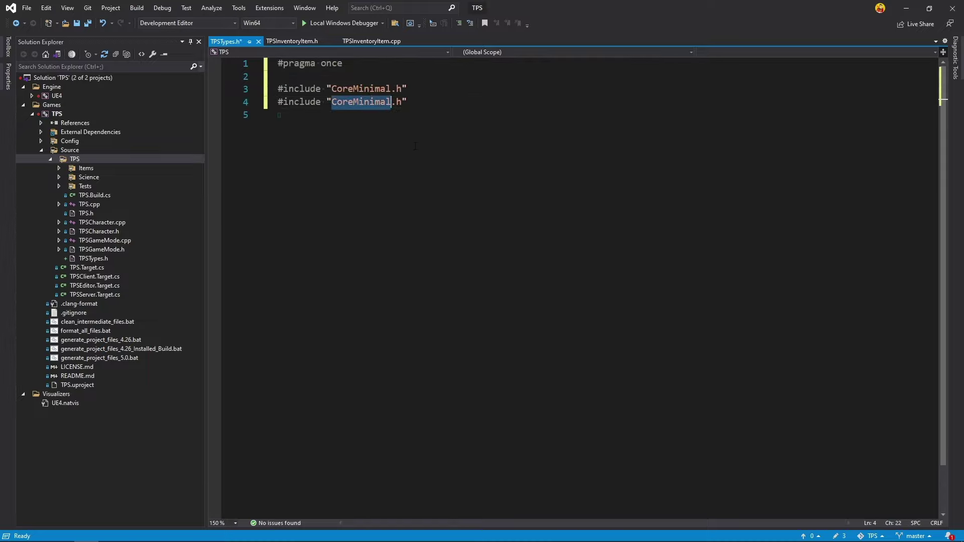
pyautogui.write('TPS')
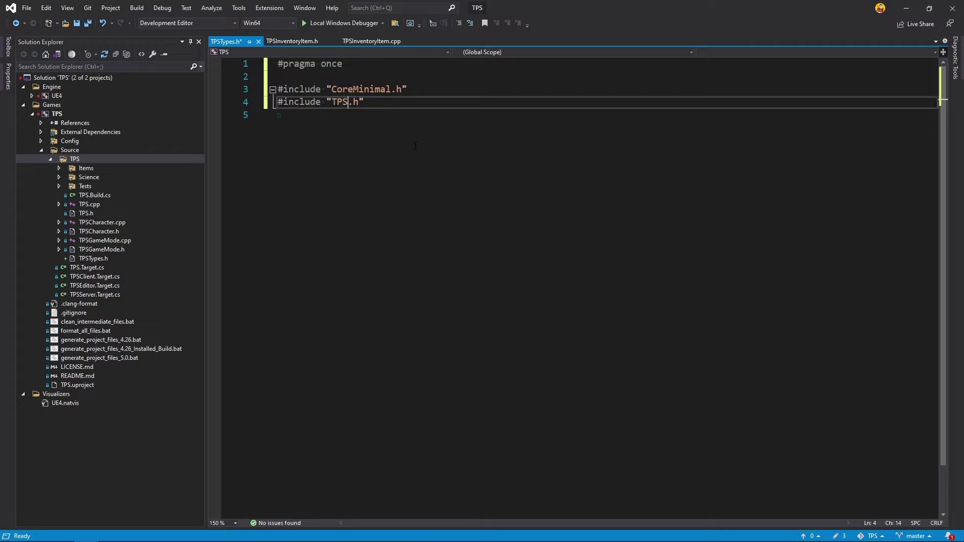
pyautogui.write('Types')
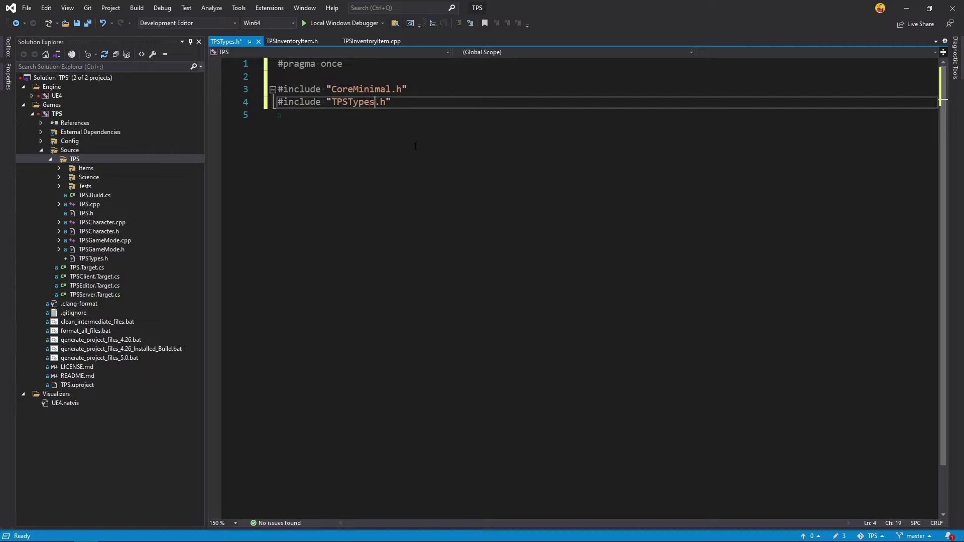
pyautogui.write('.')
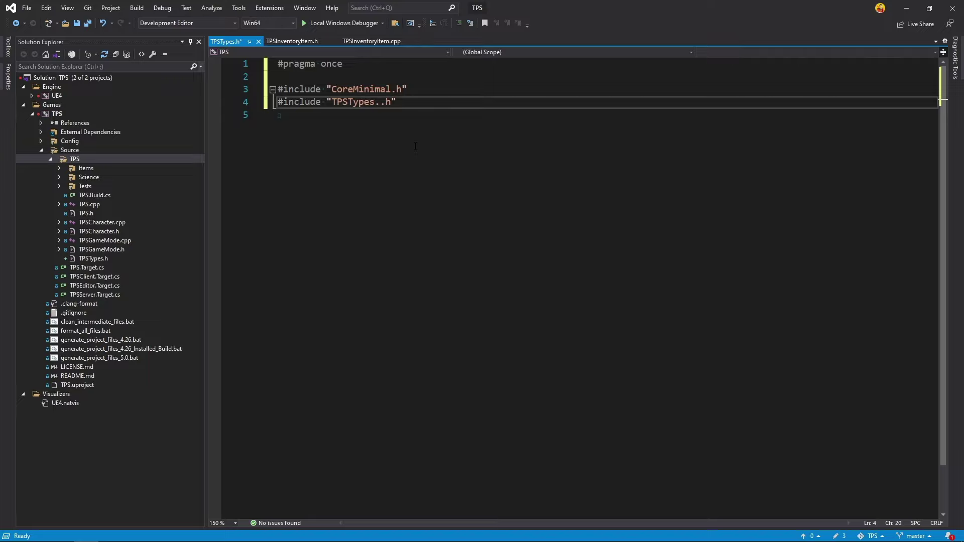
pyautogui.write('generated')
pyautogui.hotkey('ctrl', 's')
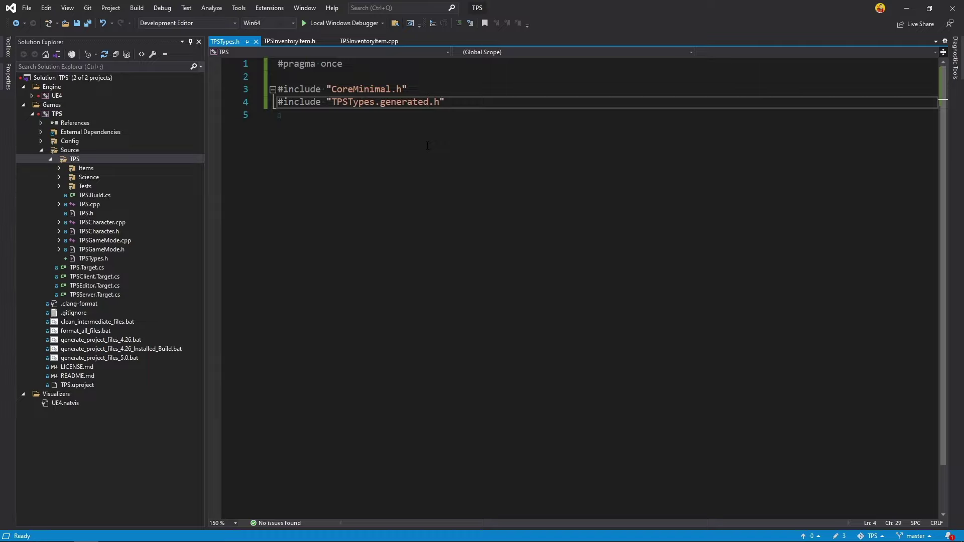
# Step: Declare UENUM(BlueprintType) enum class EInvetoryItemType : uint8 below the includes
pyautogui.press('End')
pyautogui.press('Return')
pyautogui.press('Return')
pyautogui.write('UEN')
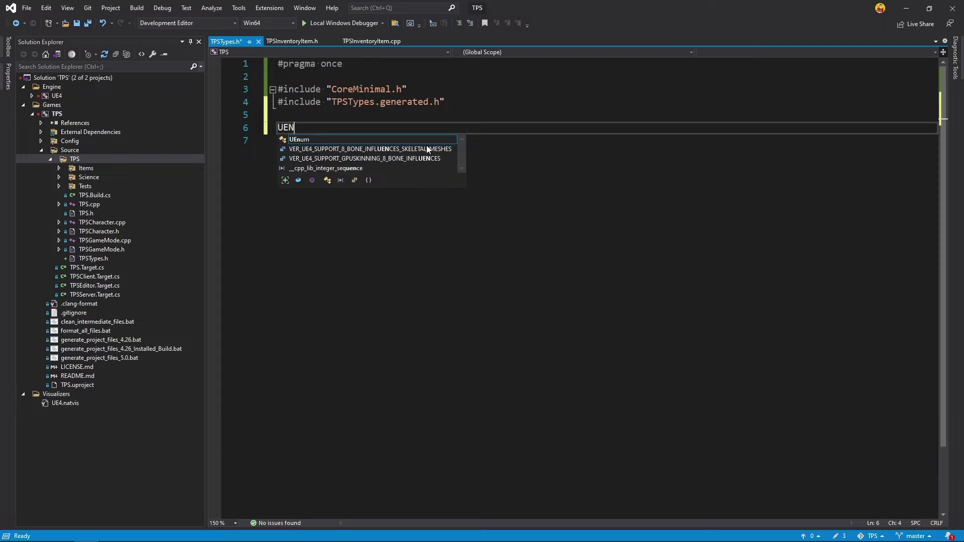
pyautogui.write('UM')
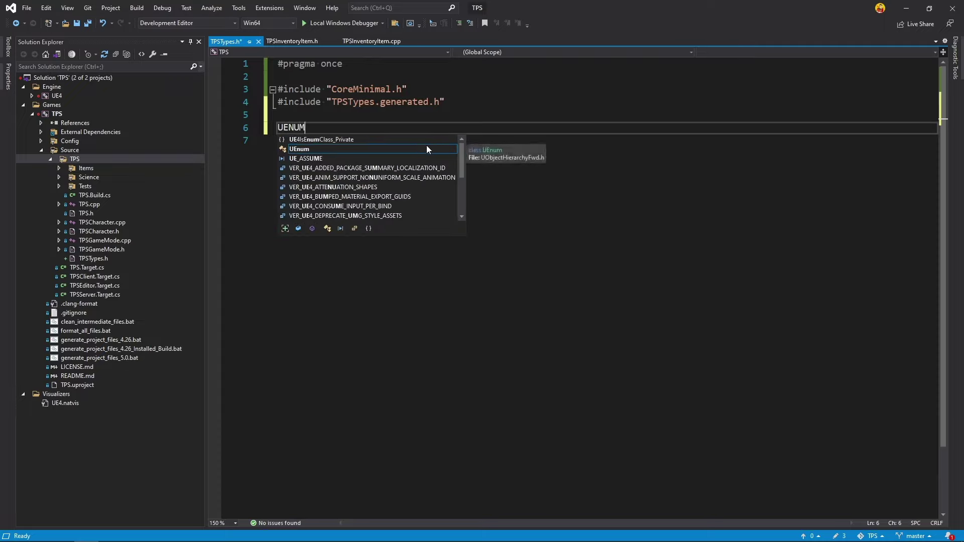
pyautogui.write('(')
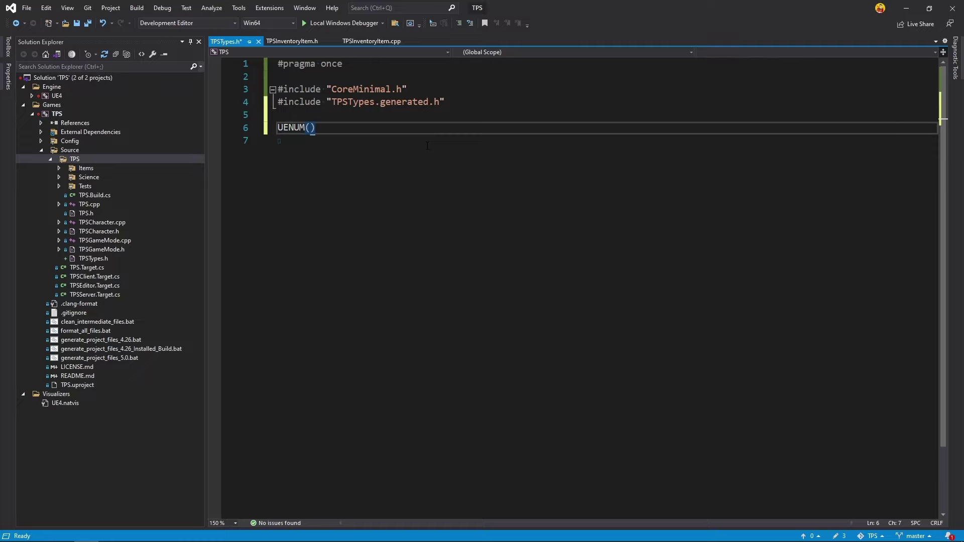
pyautogui.write('Blu')
pyautogui.write('eprint')
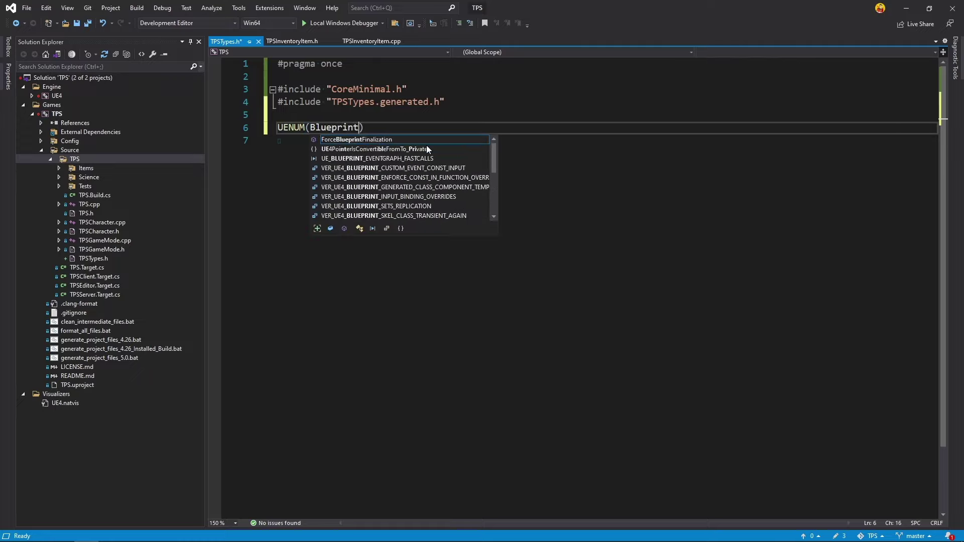
pyautogui.write('Type)')
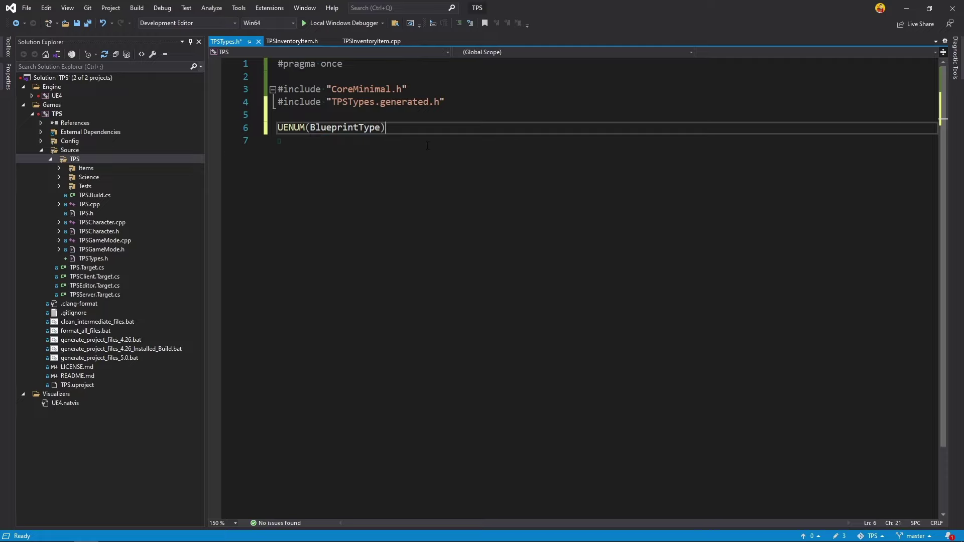
pyautogui.press('Return')
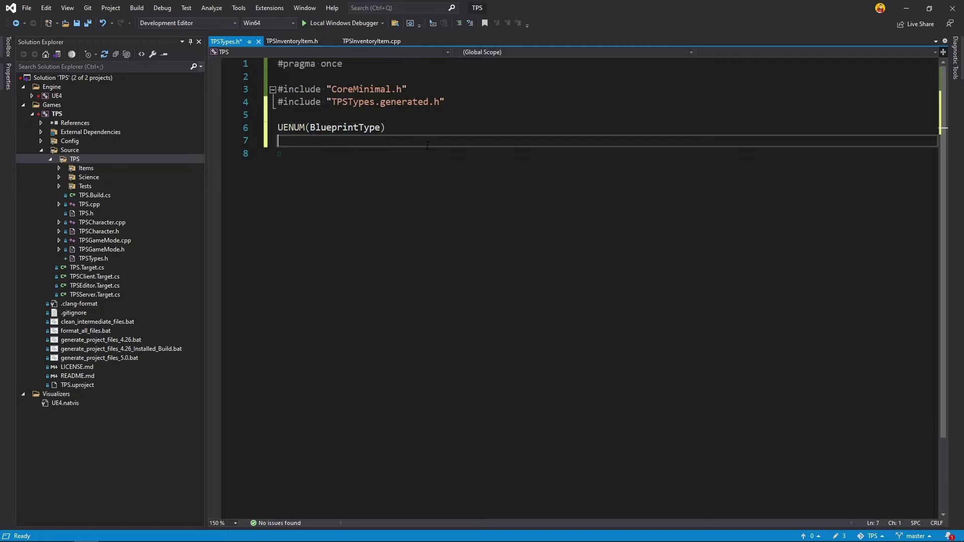
pyautogui.write('enum ')
pyautogui.write('class')
pyautogui.write(' EInv')
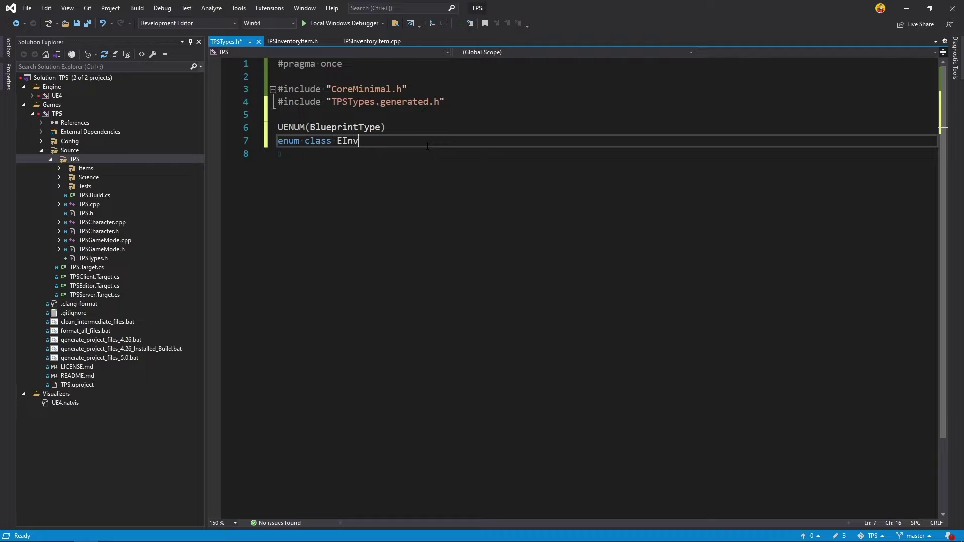
pyautogui.write('et')
pyautogui.write('ory')
pyautogui.write('Item')
pyautogui.write('Type: ')
pyautogui.write('uint8')
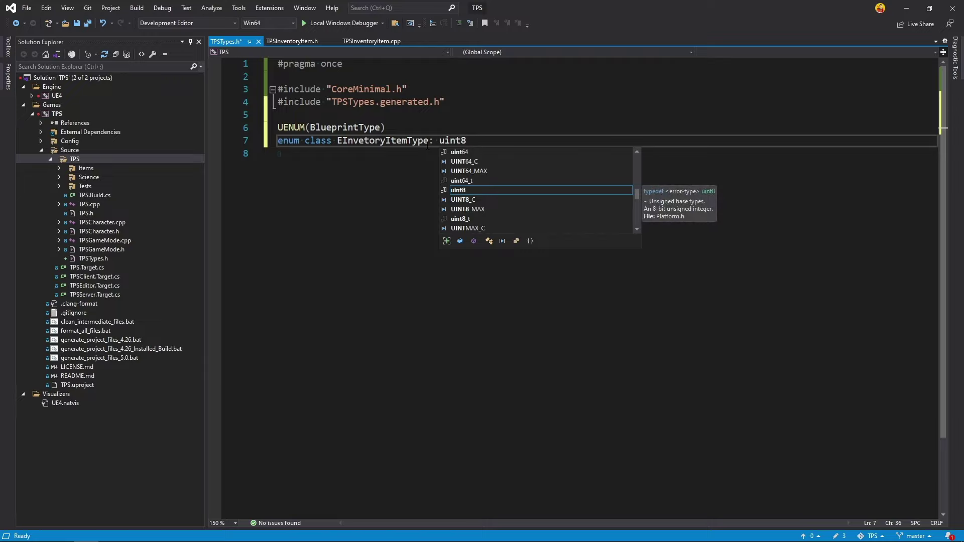
pyautogui.write('{};')
# Step: Fill the enum with SPHERE = 0, CUBE and CYLINDER, and save
pyautogui.press('Left')
pyautogui.press('Return')
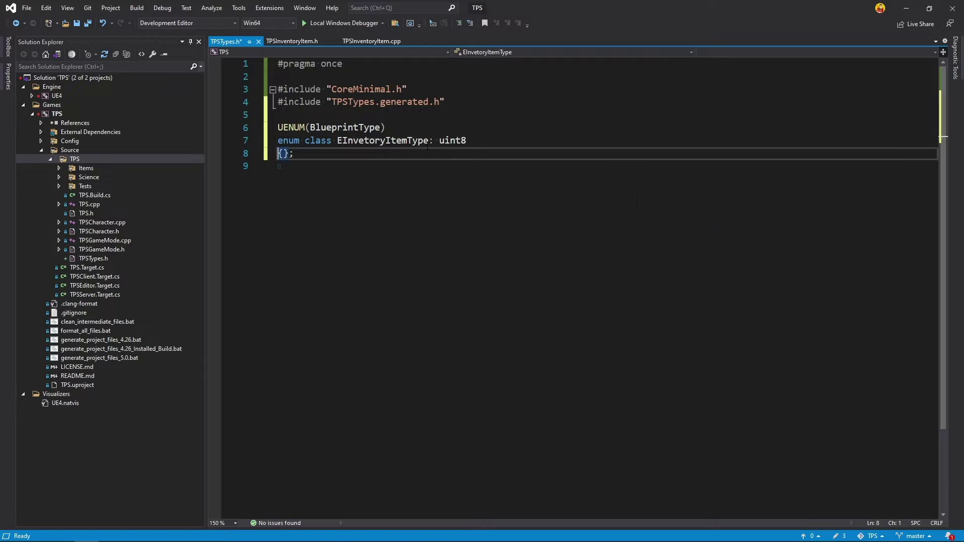
pyautogui.press('Return')
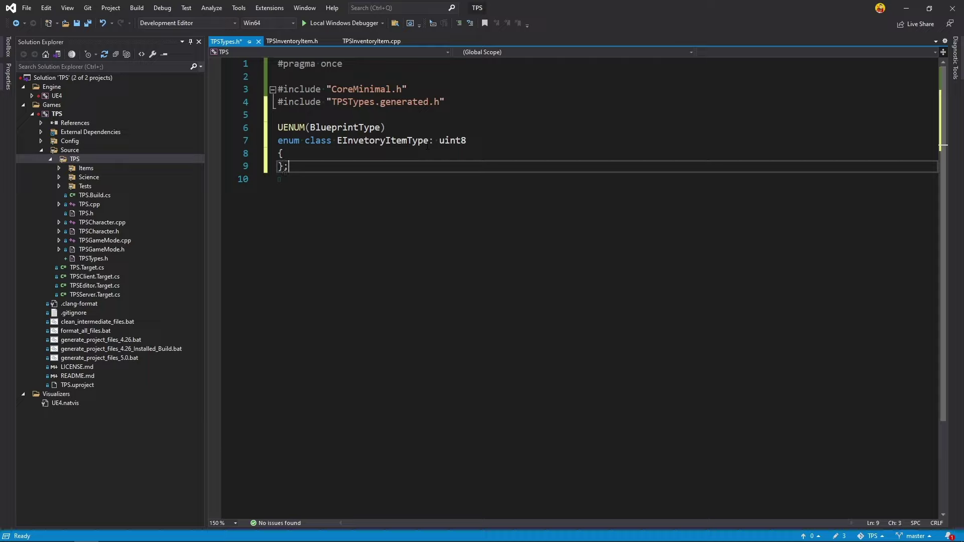
pyautogui.press('Return')
pyautogui.write('SPHERE')
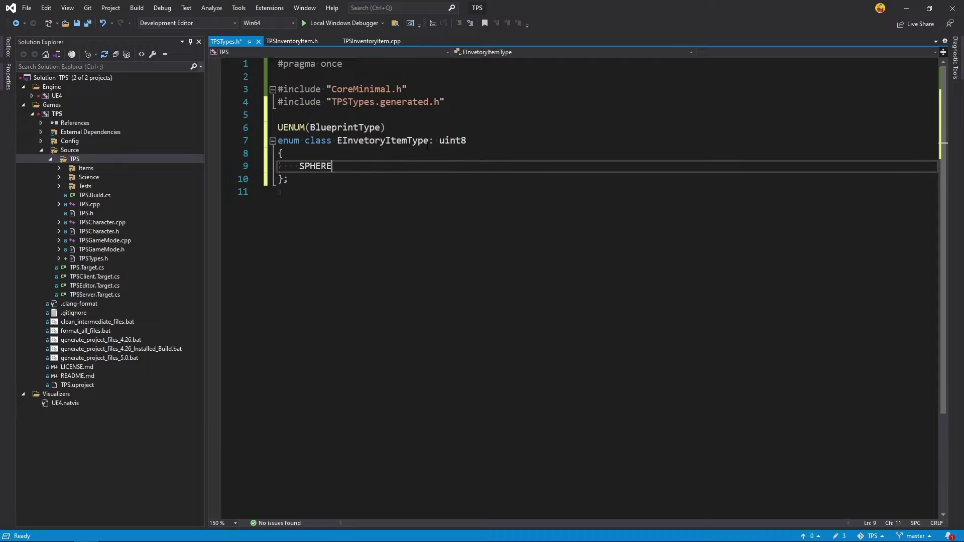
pyautogui.write(' = 0,')
pyautogui.press('Return')
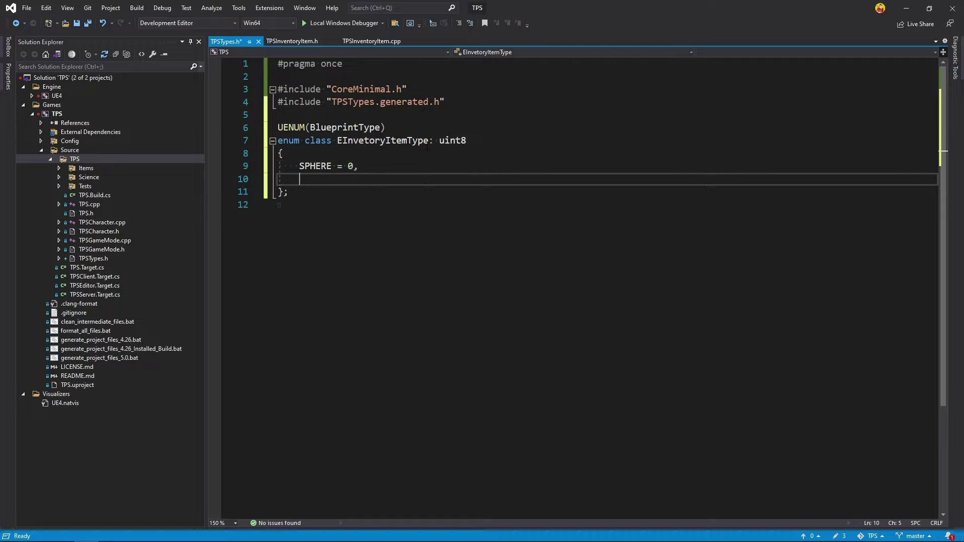
pyautogui.write('C')
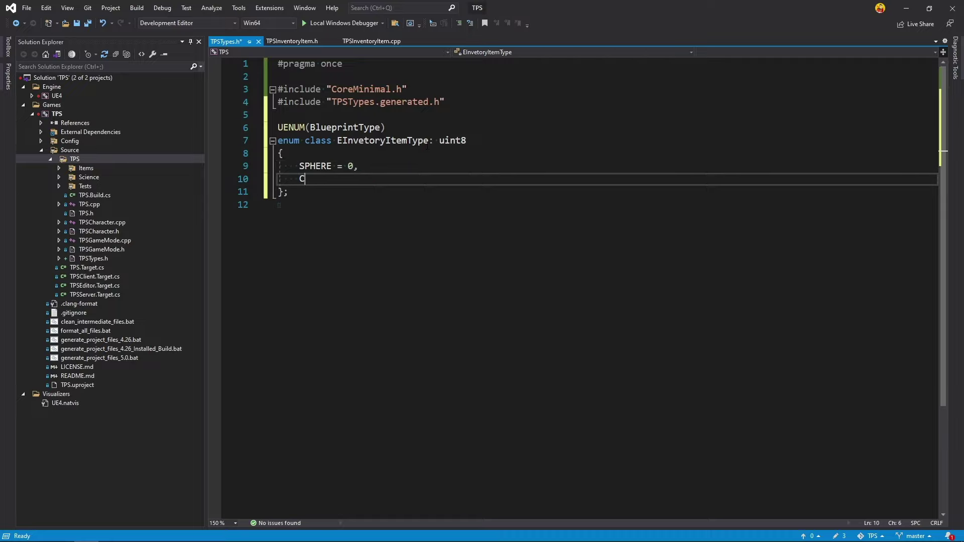
pyautogui.write('UBE')
pyautogui.write(',')
pyautogui.press('Return')
pyautogui.write('C')
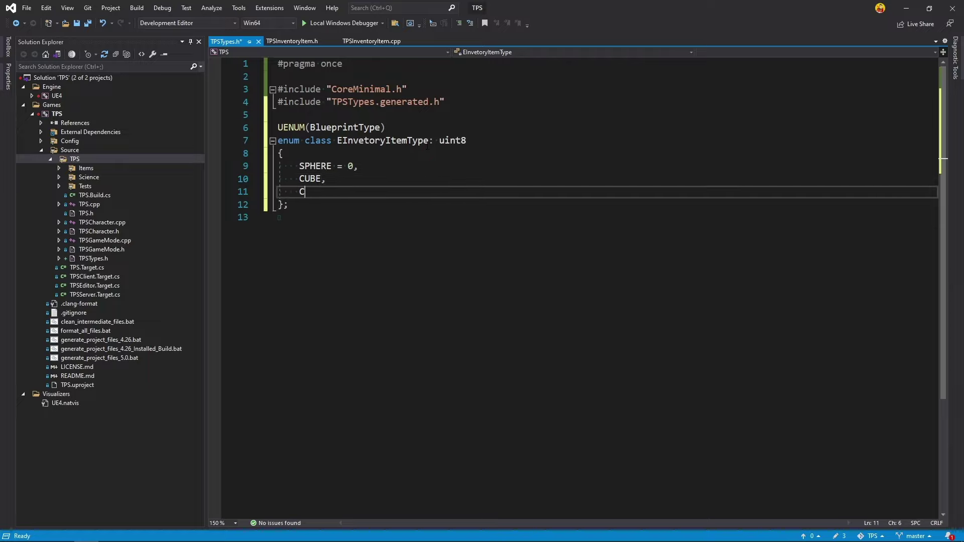
pyautogui.write('YLIND')
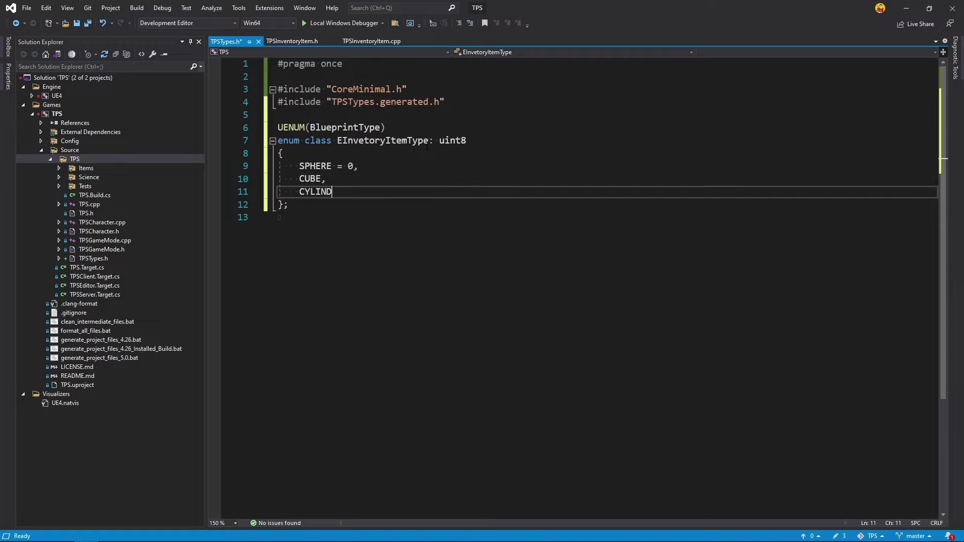
pyautogui.write('ER')
pyautogui.hotkey('ctrl', 's')
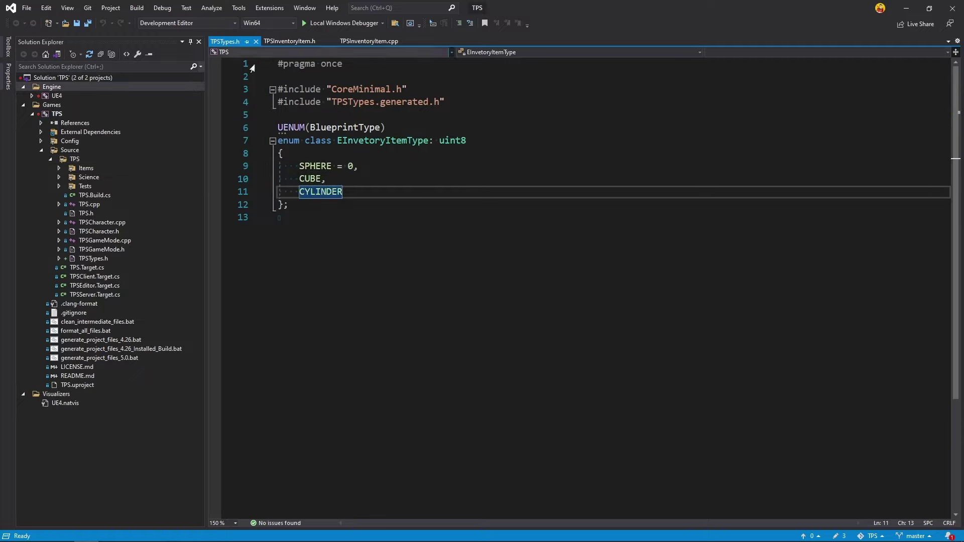
pyautogui.click(313, 198)
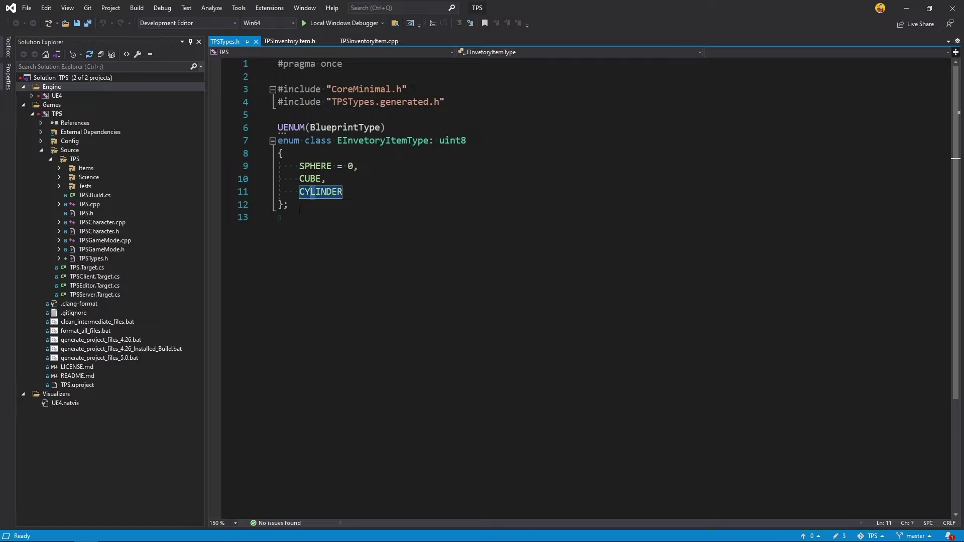
pyautogui.click(349, 206)
# Step: Declare USTRUCT(BlueprintType) struct FInventoryData containing GENERATED_USTRUCT_BODY()
pyautogui.press('Return')
pyautogui.press('Return')
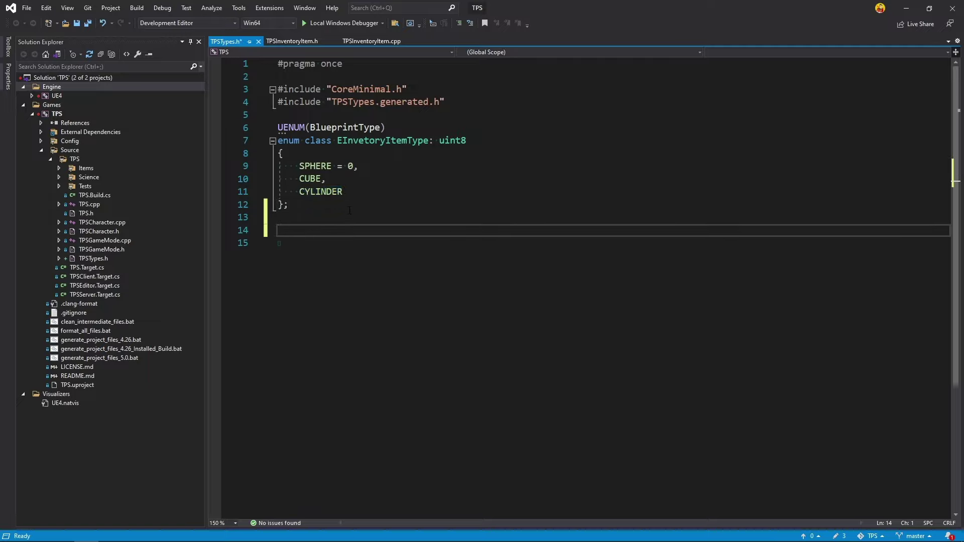
pyautogui.write('USTRUC')
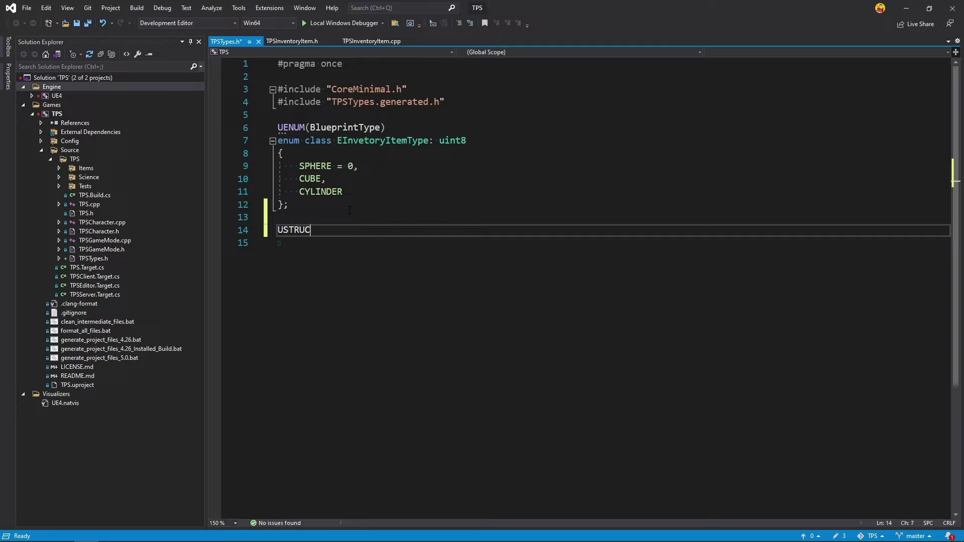
pyautogui.write('T')
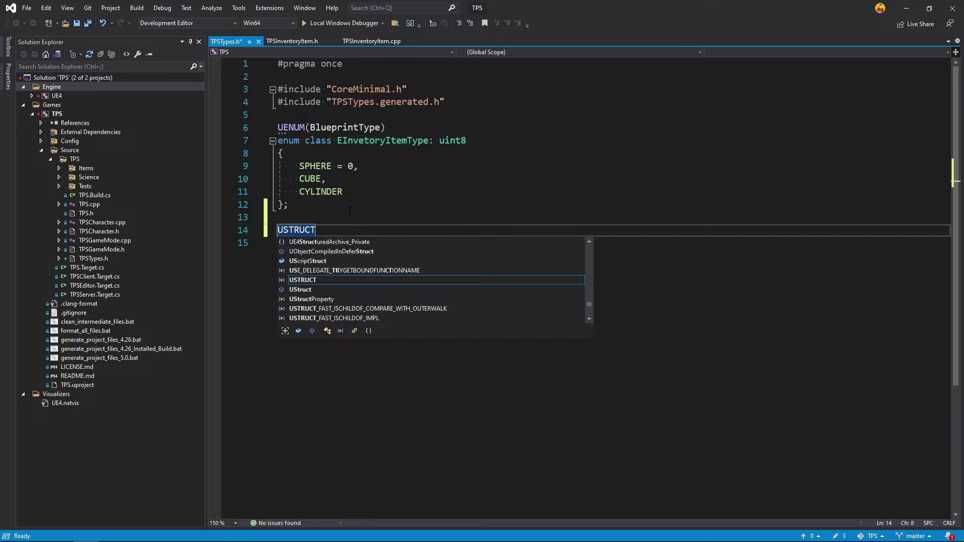
pyautogui.write('(Blu')
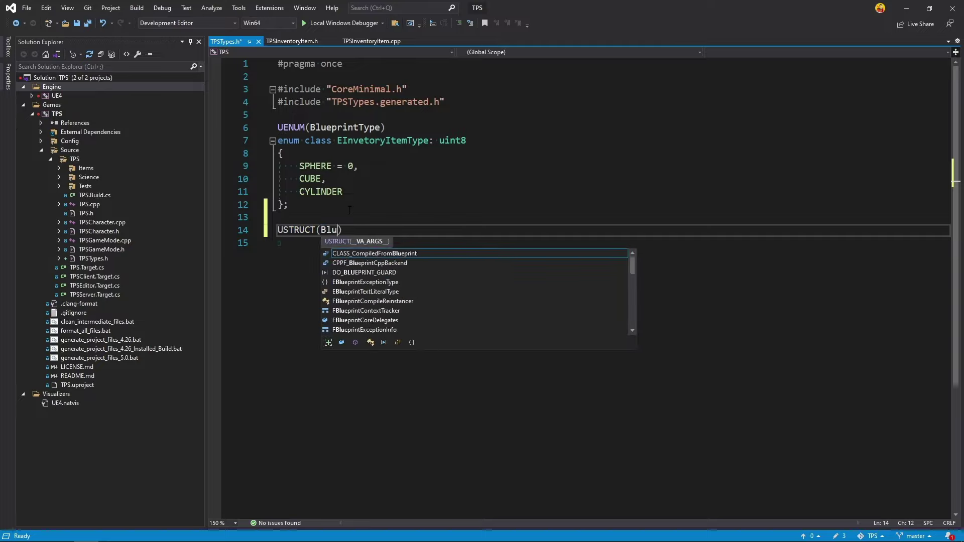
pyautogui.write('eprintTy')
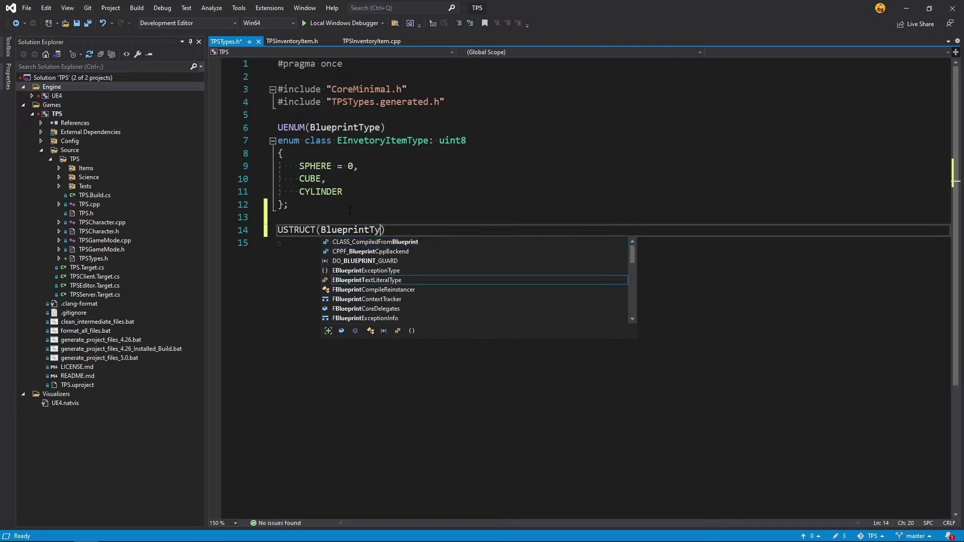
pyautogui.write('pe)')
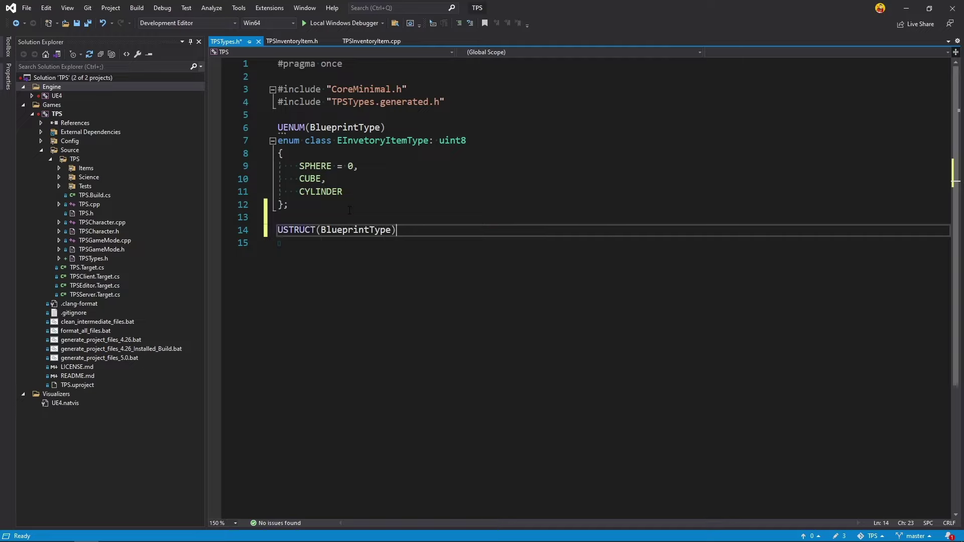
pyautogui.press('Return')
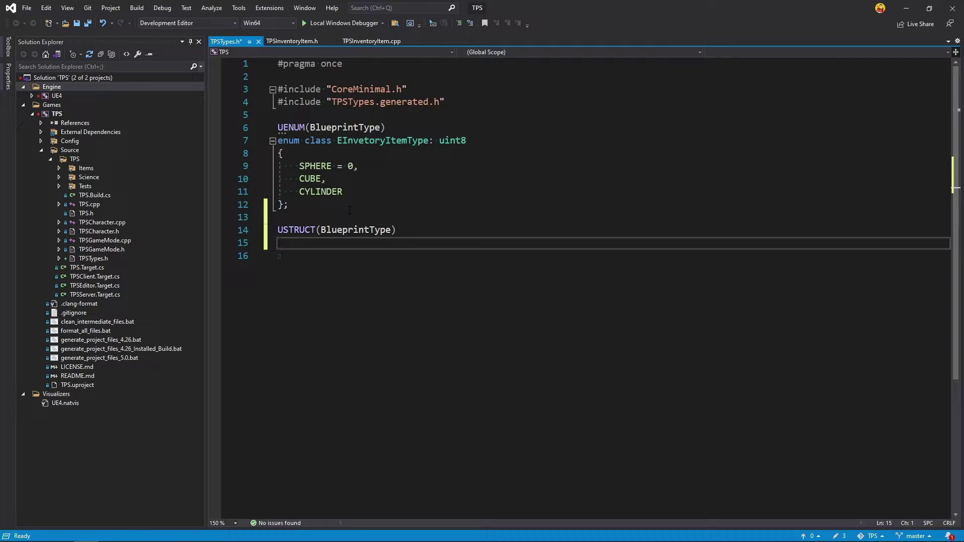
pyautogui.write('struct ')
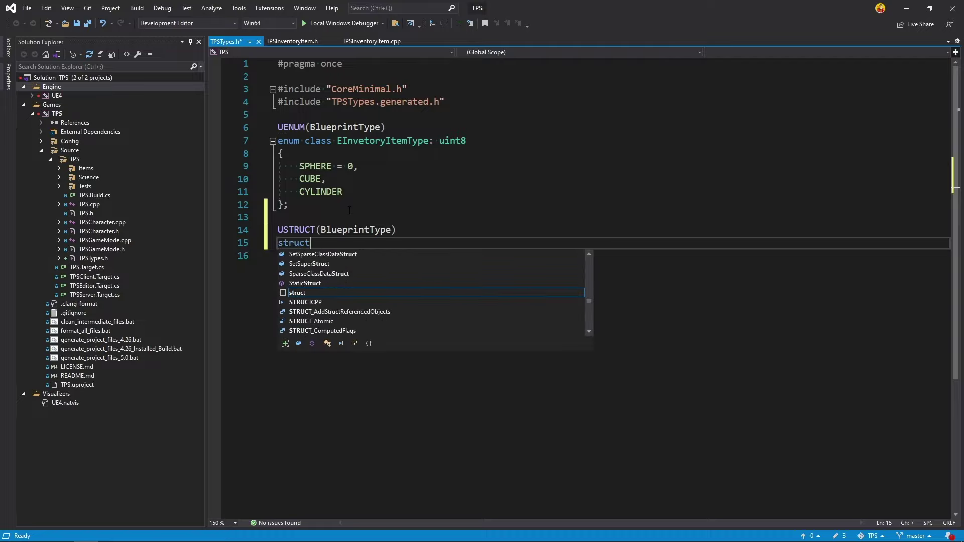
pyautogui.write('FI')
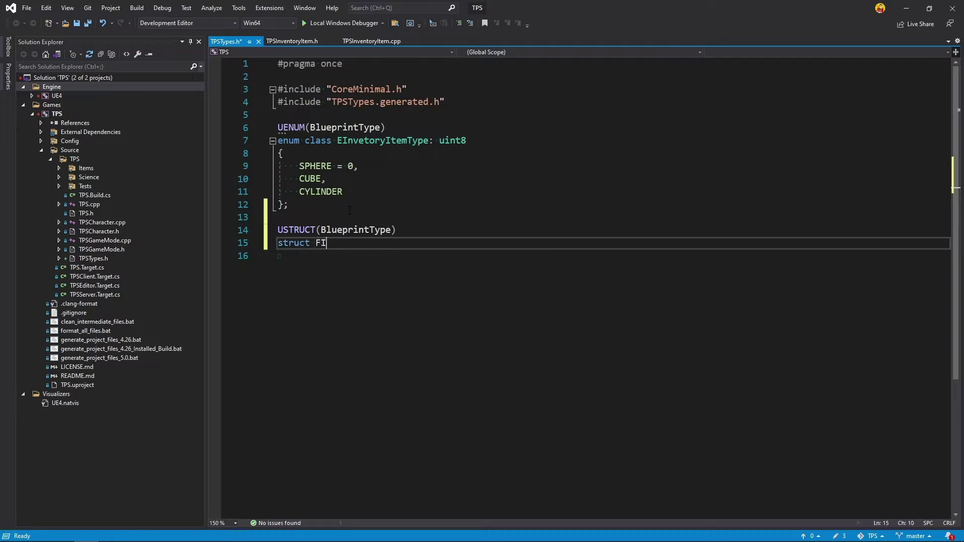
pyautogui.write('nvento')
pyautogui.write('ryDA')
pyautogui.write('TA')
pyautogui.press('BackSpace')
pyautogui.press('BackSpace')
pyautogui.press('BackSpace')
pyautogui.write('ata')
pyautogui.press('Return')
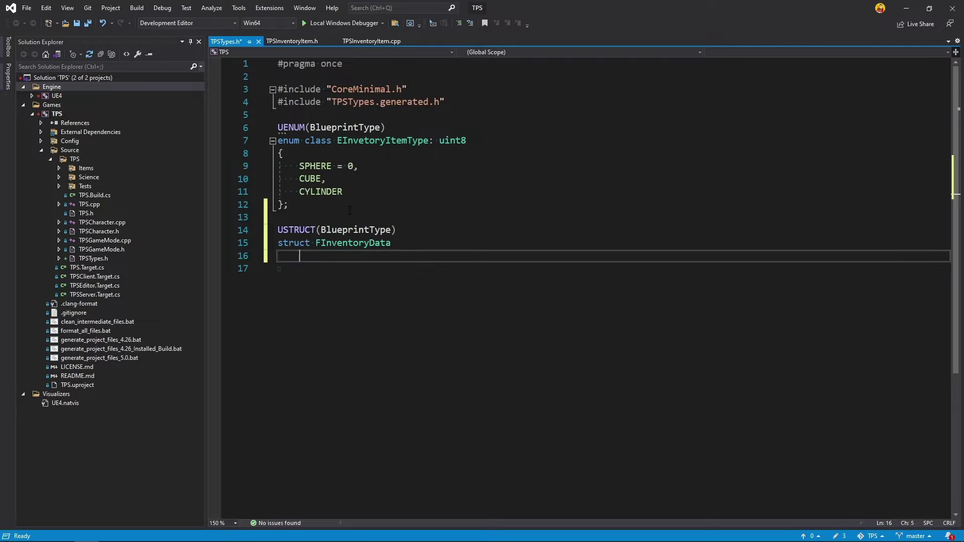
pyautogui.write('{')
pyautogui.press('Return')
pyautogui.press('Return')
pyautogui.write('GE')
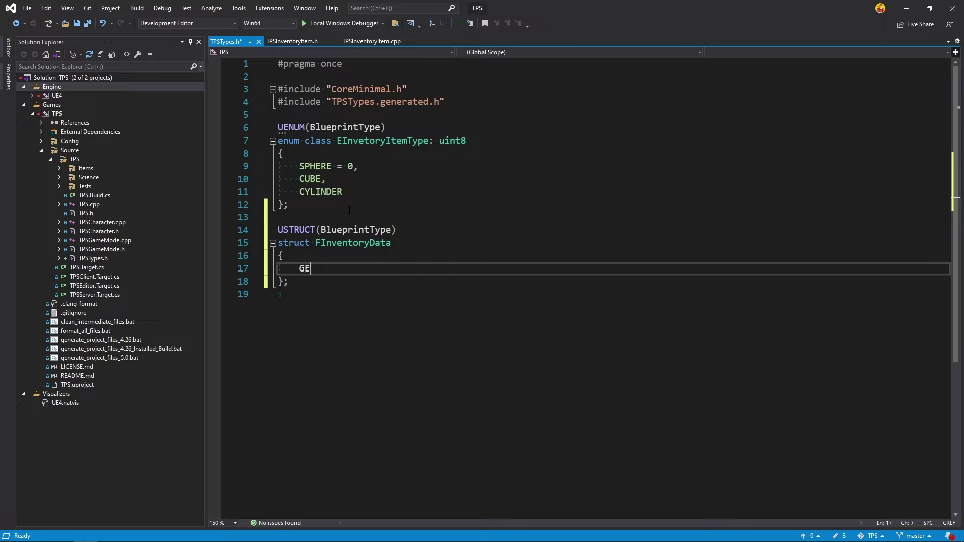
pyautogui.write('NERATED')
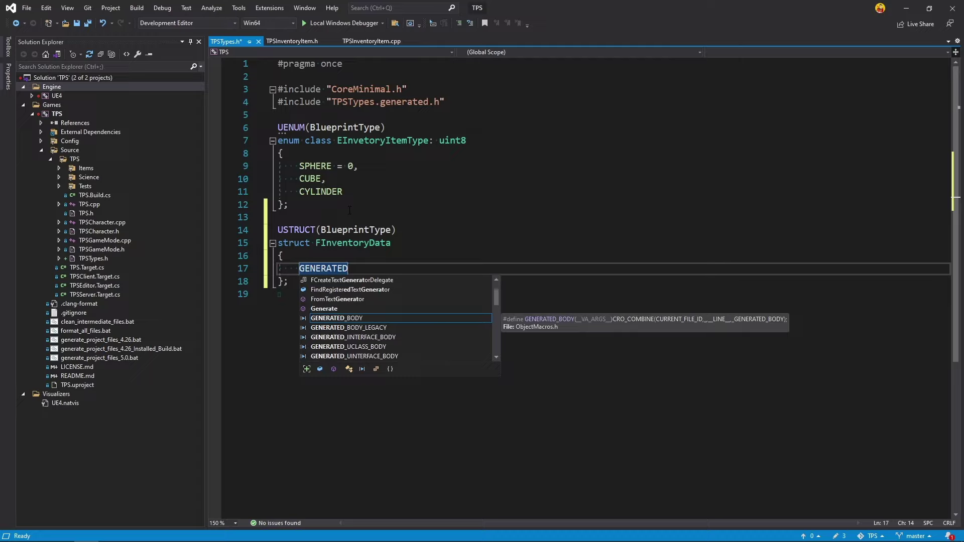
pyautogui.write('_US')
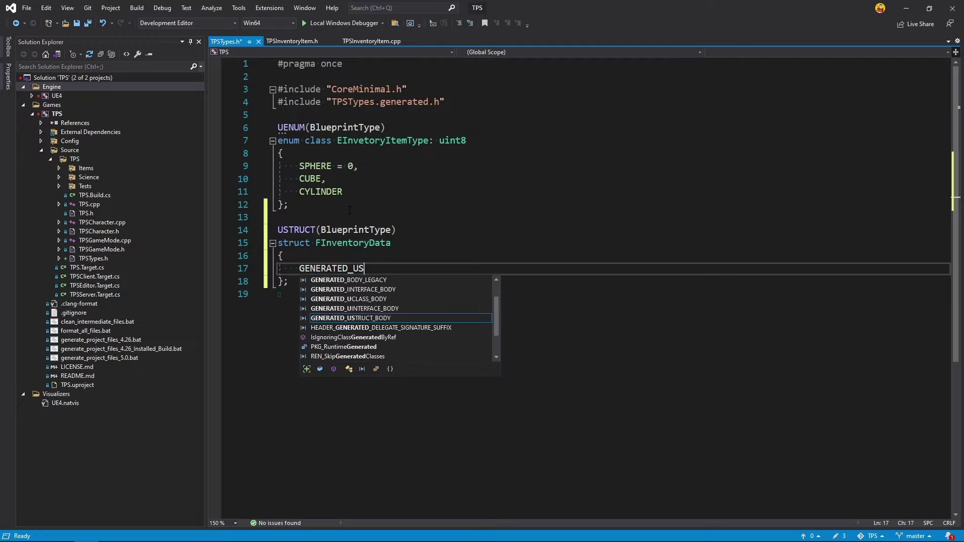
pyautogui.press('Tab')
pyautogui.write('()')
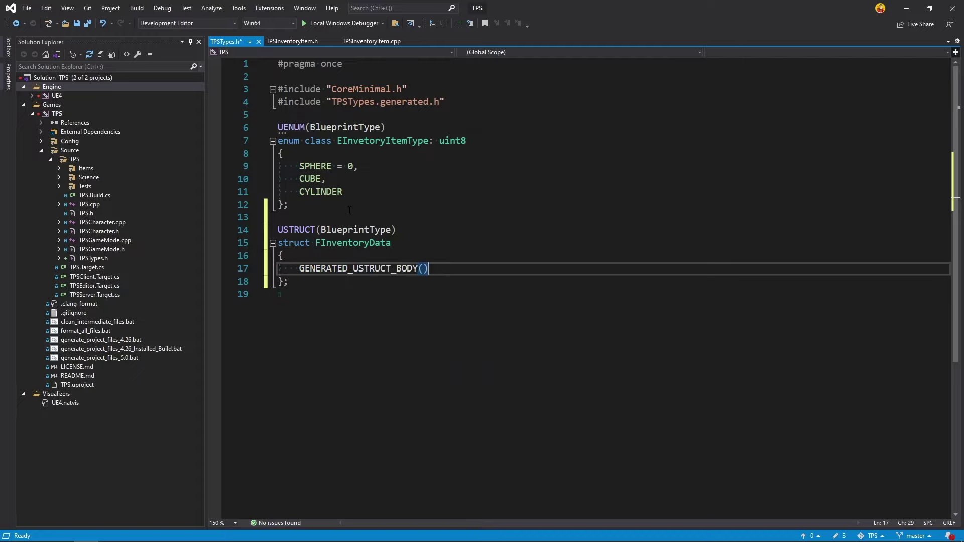
pyautogui.press('Return')
pyautogui.press('Return')
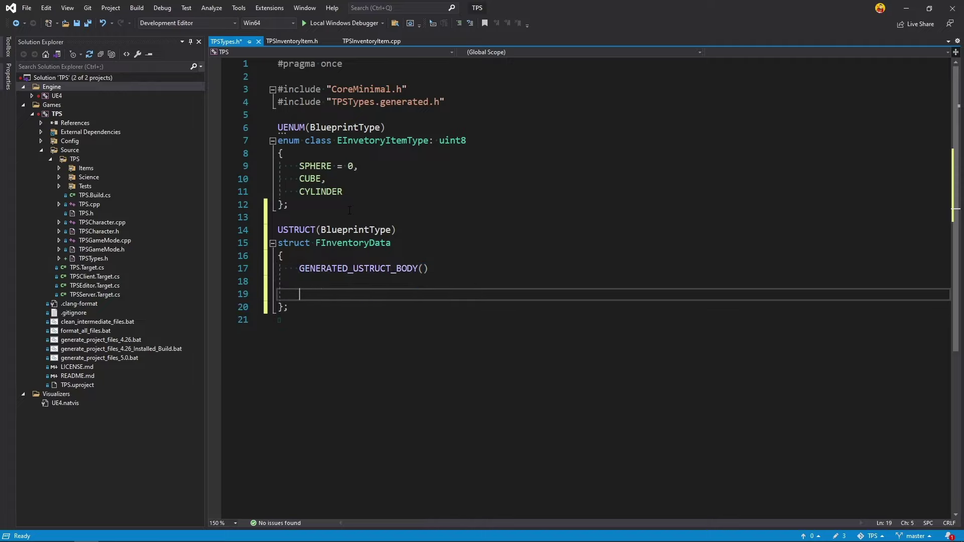
# Step: Add a UPROPERTY(EditAnywhere, BlueprintReadWrite) EInvetoryItemType Type field and save
pyautogui.write('UPROPER')
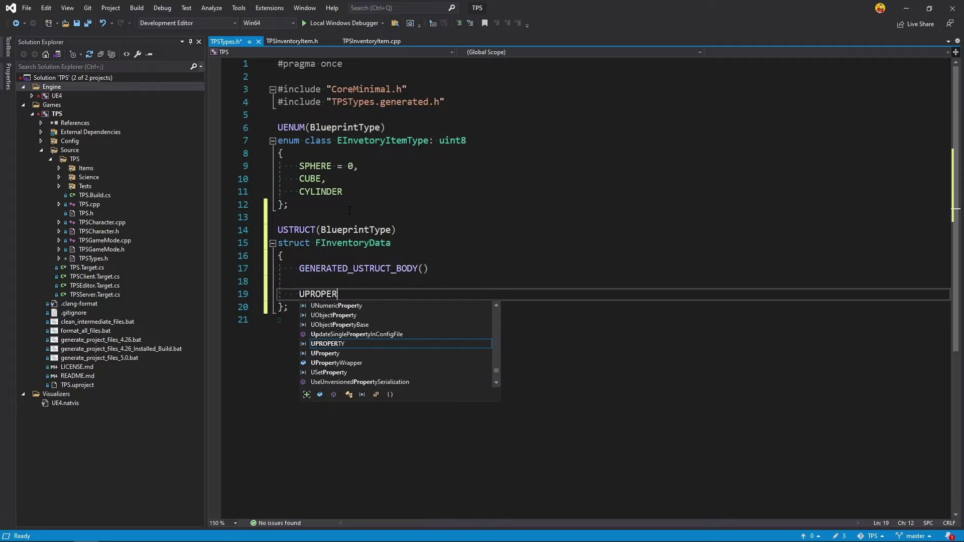
pyautogui.write('TY(')
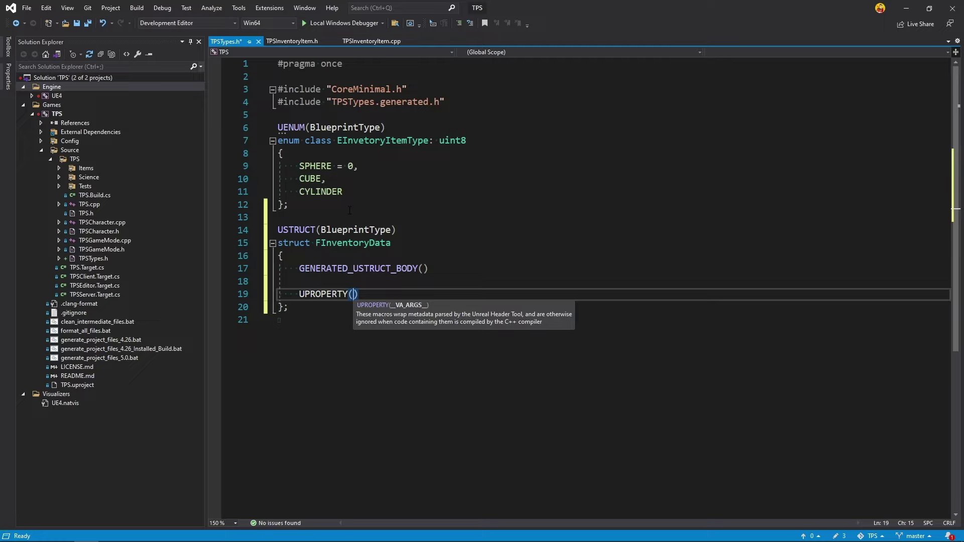
pyautogui.write('EditA')
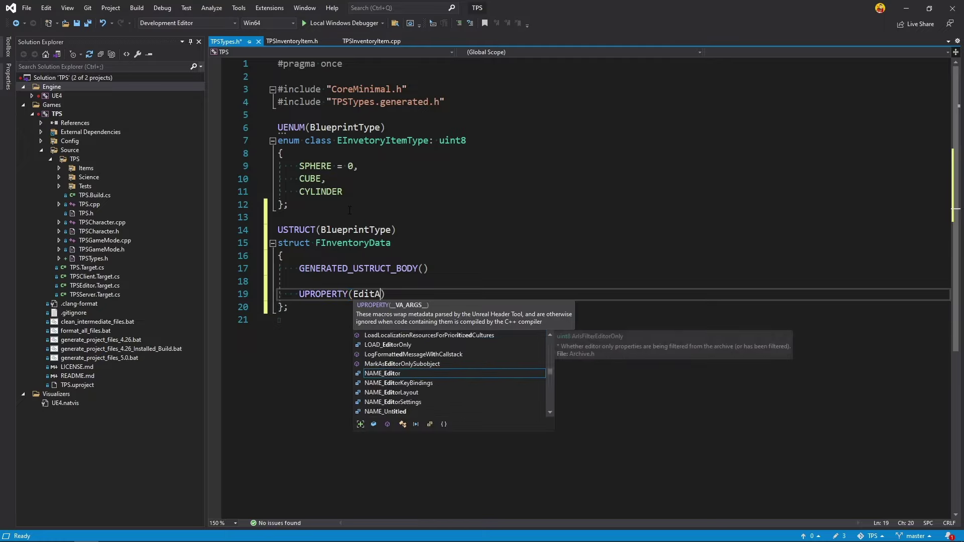
pyautogui.write('nywhere,')
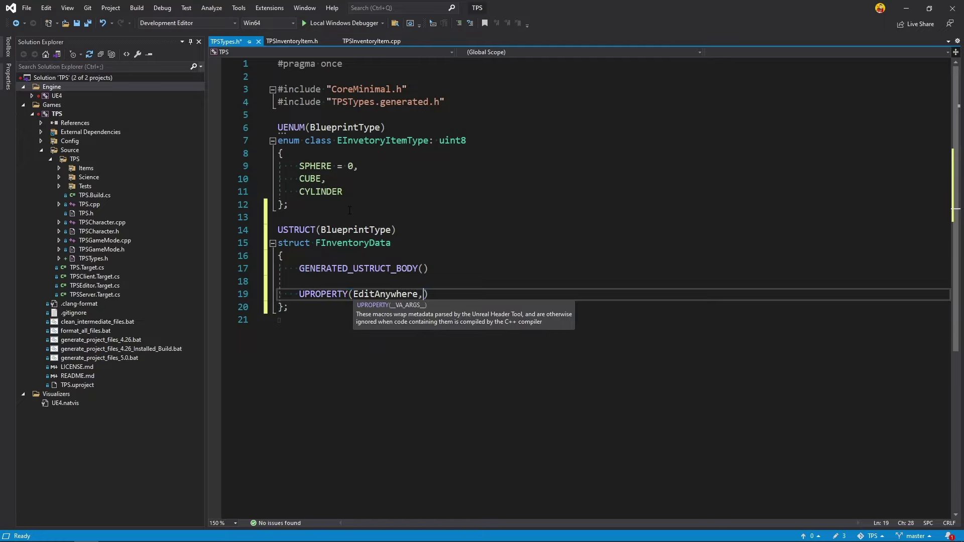
pyautogui.write(' Blue')
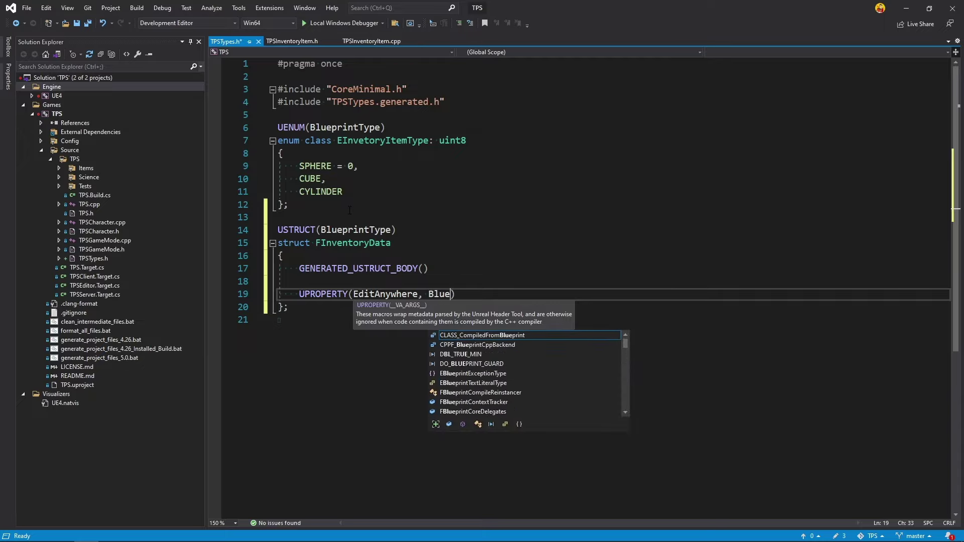
pyautogui.write('printR')
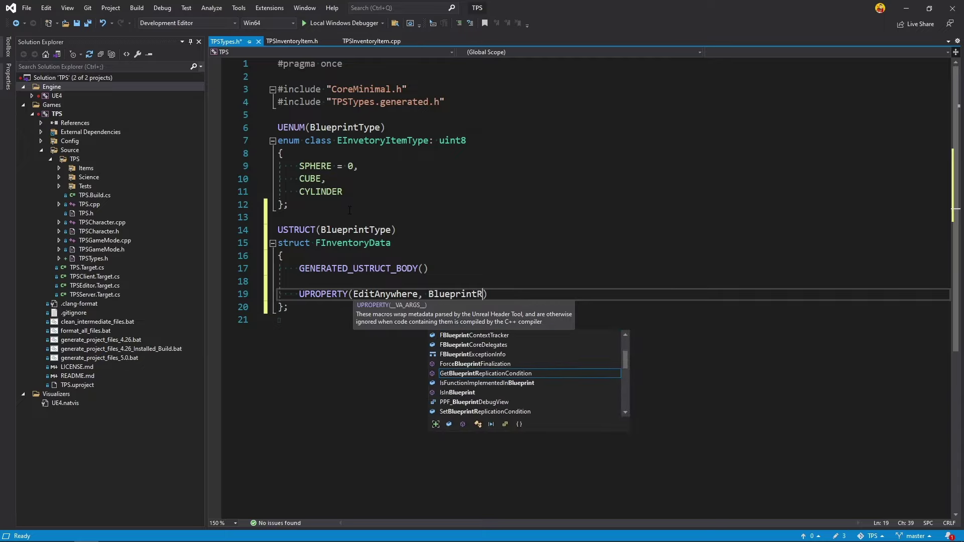
pyautogui.write('eadWrite')
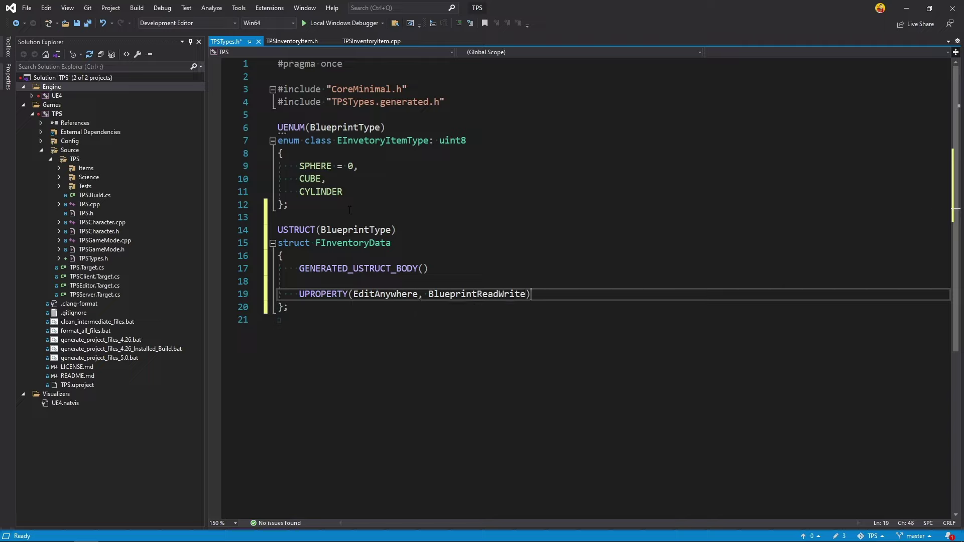
pyautogui.press('Return')
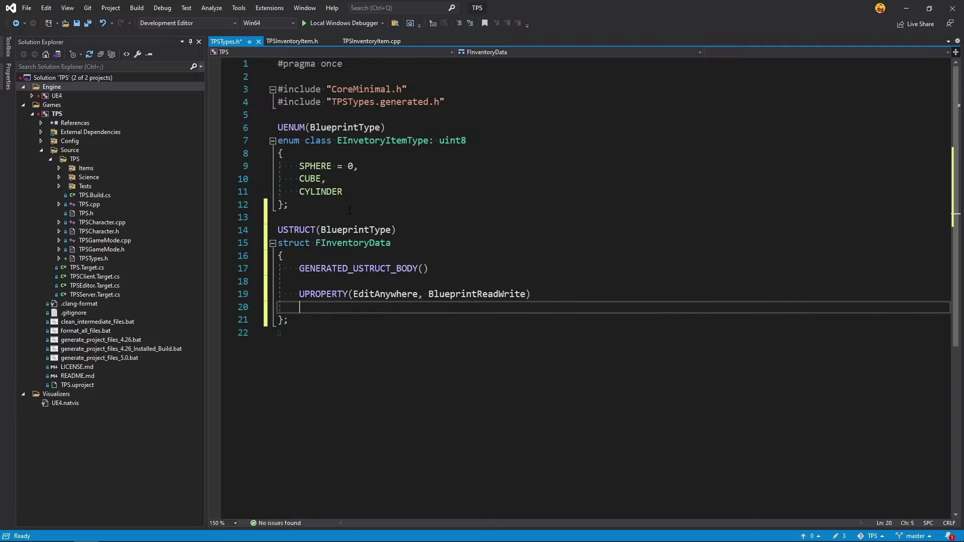
pyautogui.write('EIn')
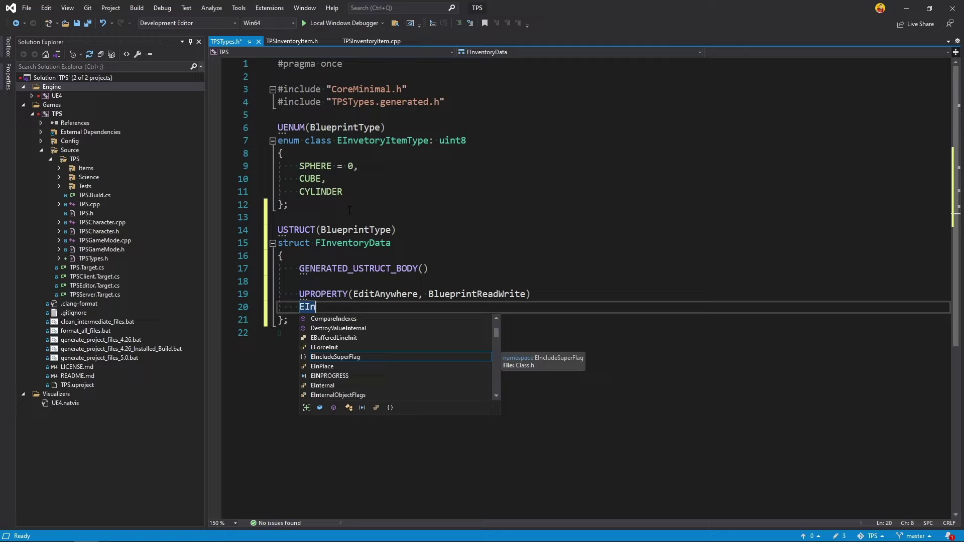
pyautogui.write('ve')
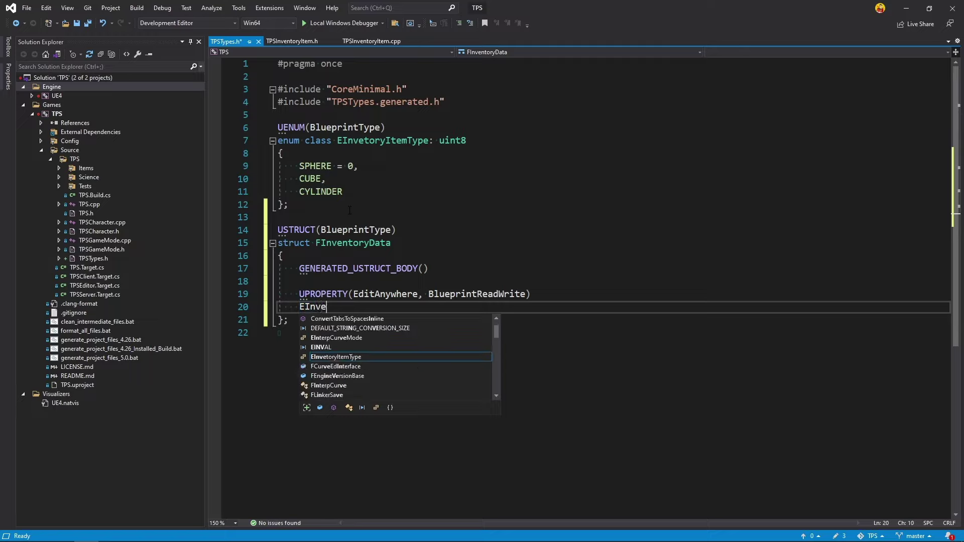
pyautogui.write('nto')
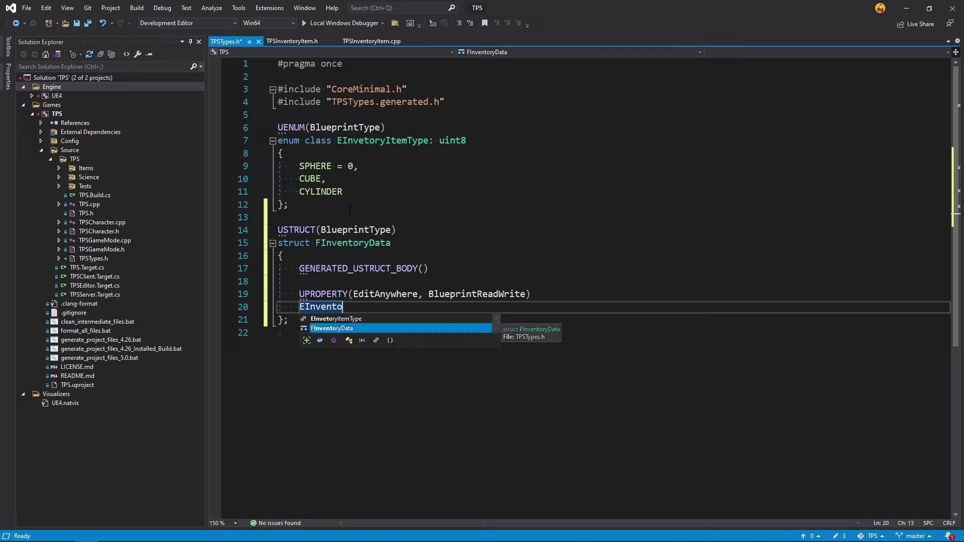
pyautogui.press('Up')
pyautogui.press('Tab')
pyautogui.write('T')
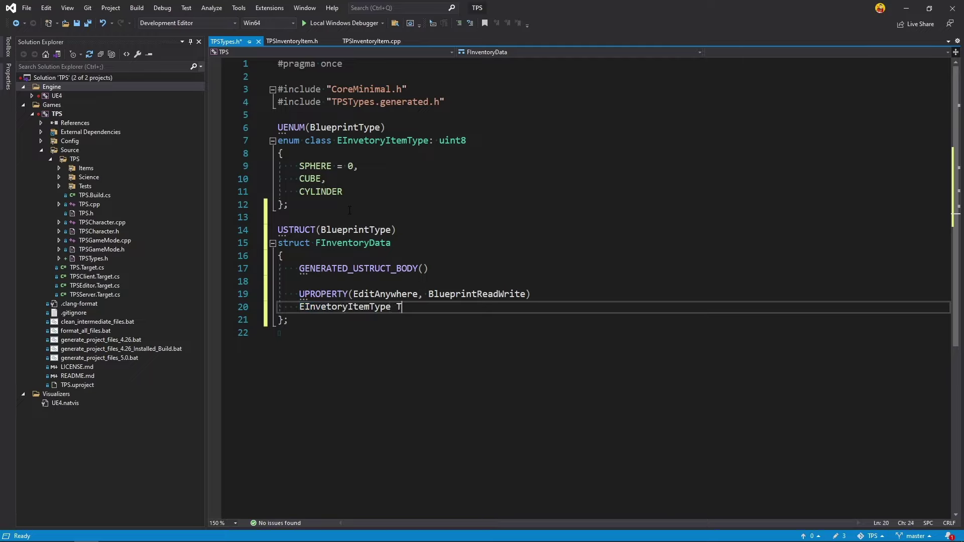
pyautogui.write('ype;')
pyautogui.hotkey('ctrl', 's')
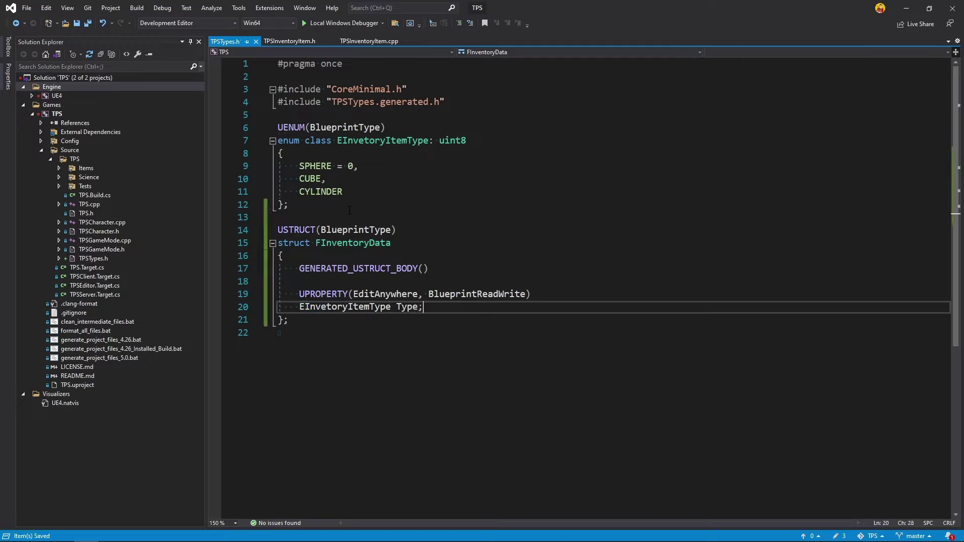
# Step: Reuse the same UPROPERTY specifier for a new int32 Score field below Type
pyautogui.moveTo(300, 294); pyautogui.dragTo(526, 294)
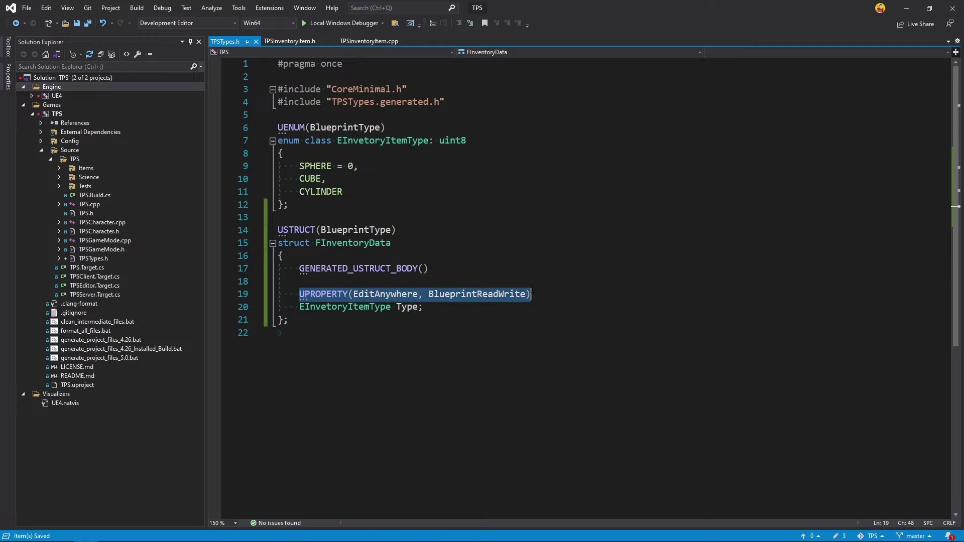
pyautogui.click(455, 307)
pyautogui.press('Return')
pyautogui.press('Return')
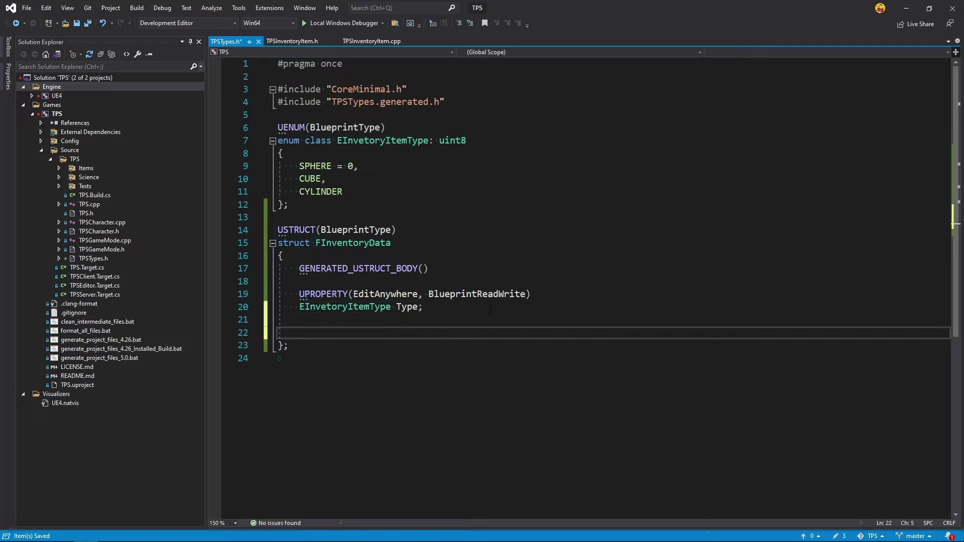
pyautogui.write('UPROPERTY(EditAnywhere, BlueprintReadWrite)')
pyautogui.press('Return')
pyautogui.write('in')
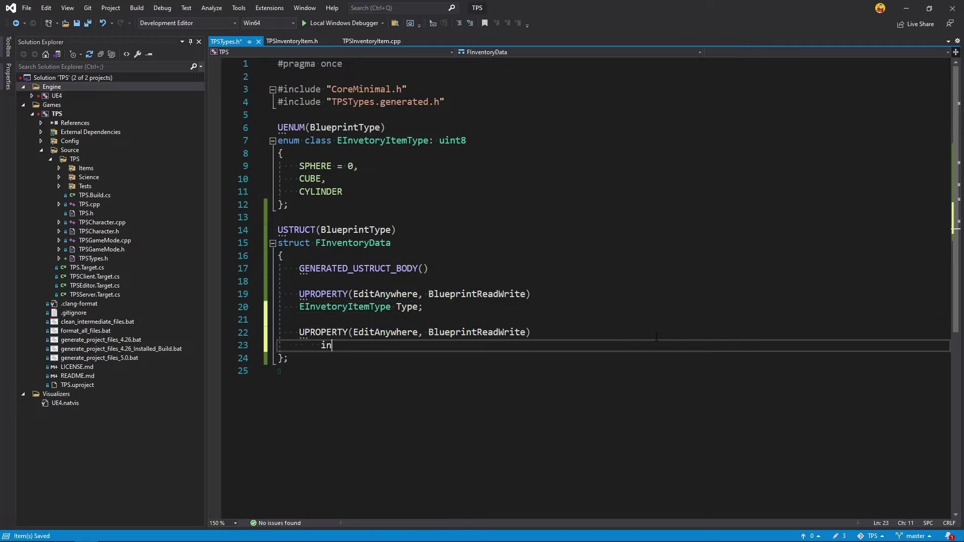
pyautogui.write('t32 Score')
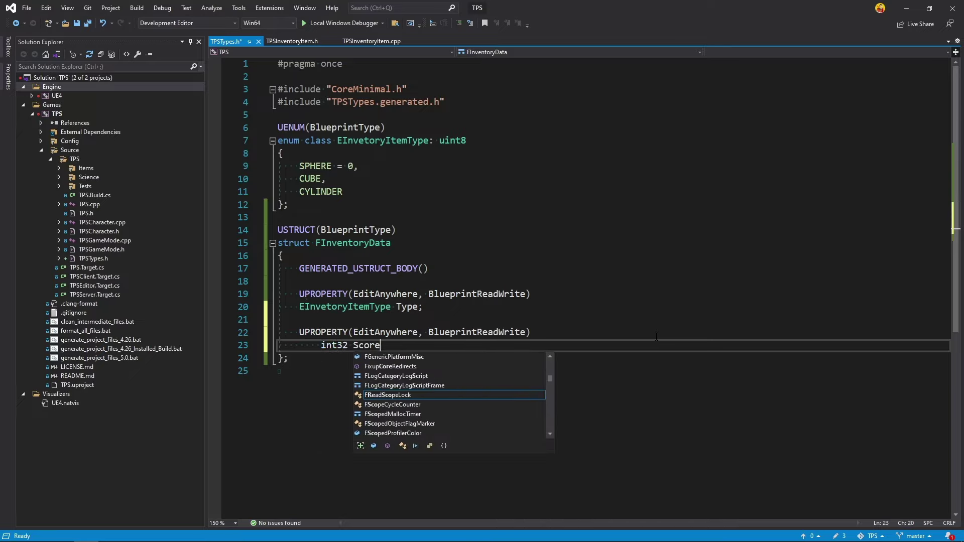
pyautogui.write(';')
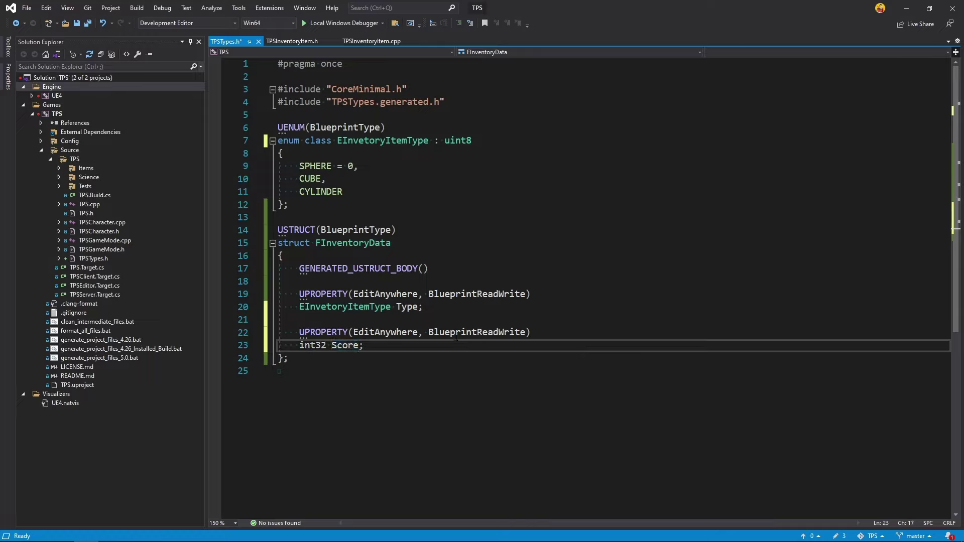
# Step: Add meta = (ClampMin = "0") to the Score UPROPERTY and save TPSTypes.h
pyautogui.click(530, 332)
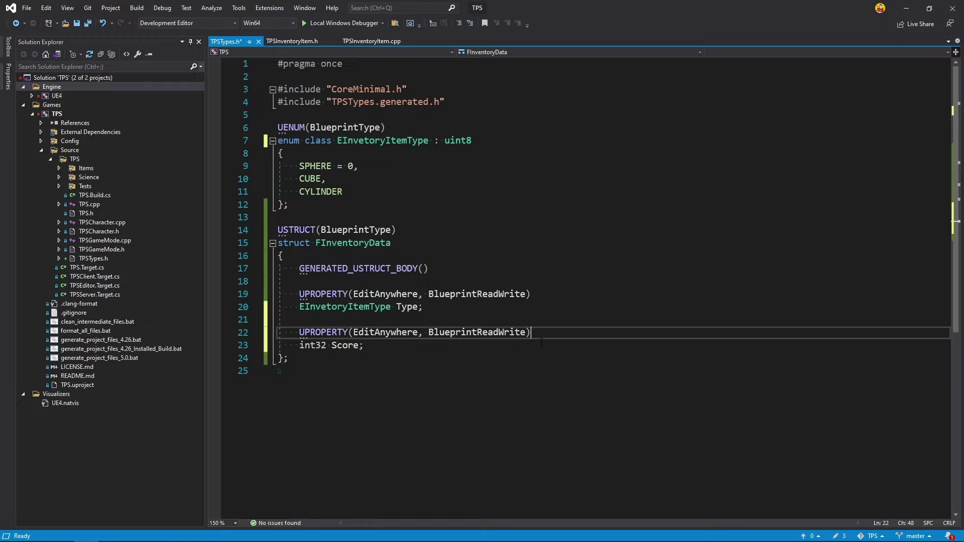
pyautogui.write(', ')
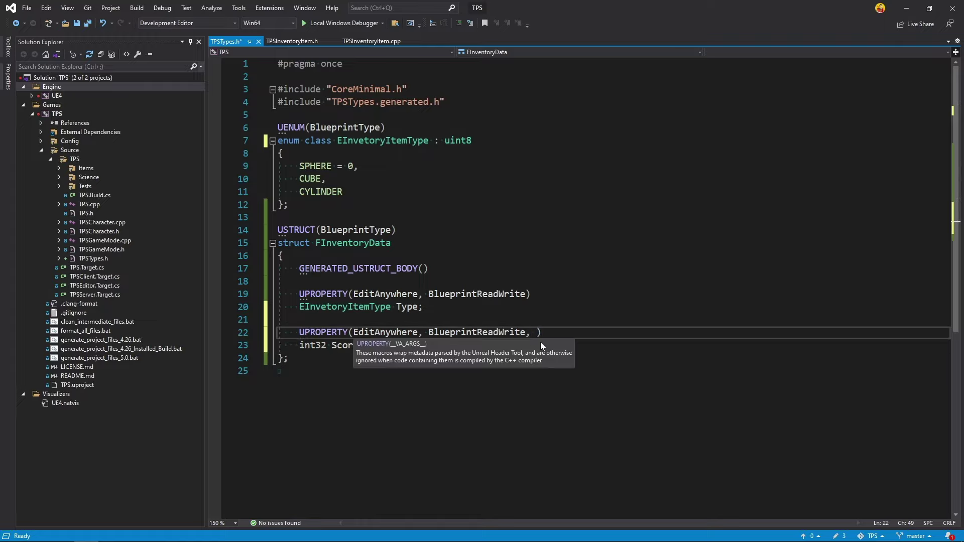
pyautogui.write('meta =')
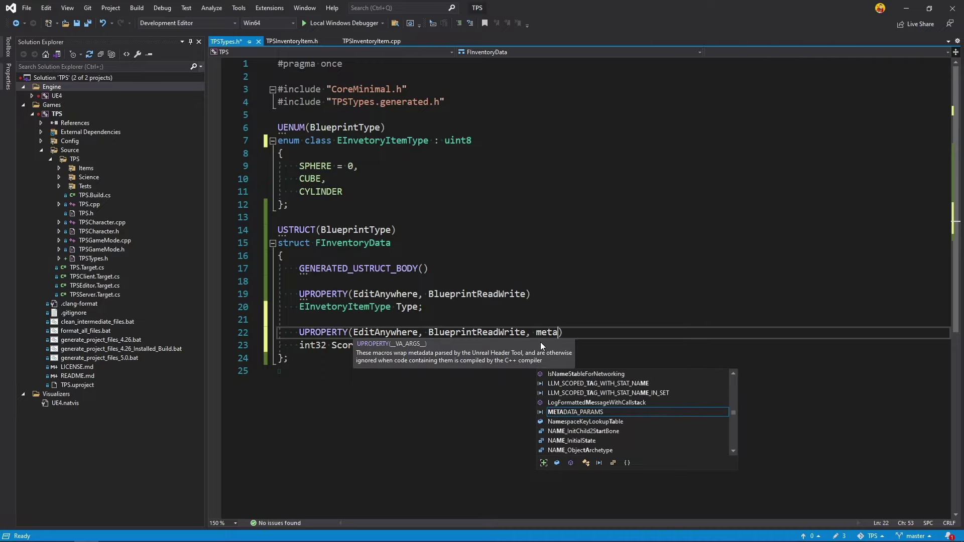
pyautogui.write(' ()')
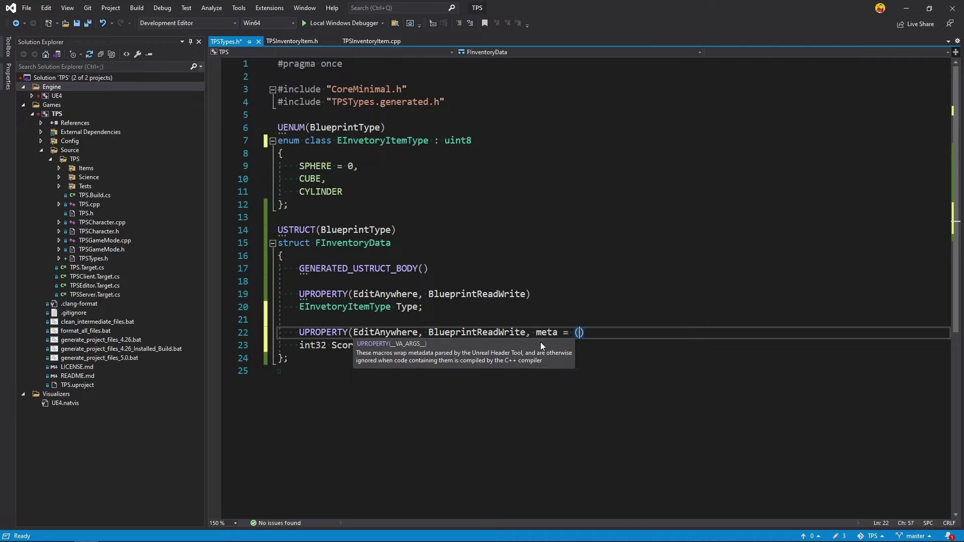
pyautogui.write('Clamp')
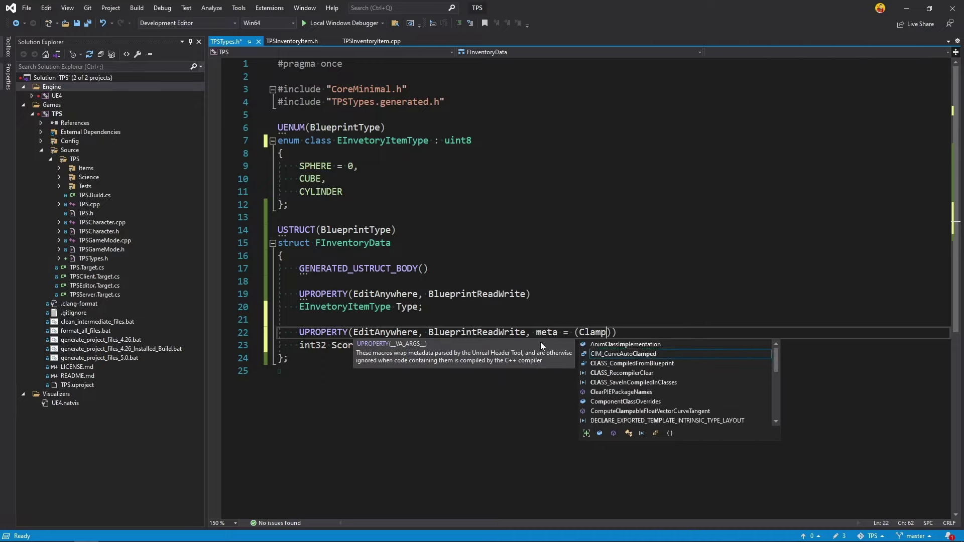
pyautogui.write('Min ')
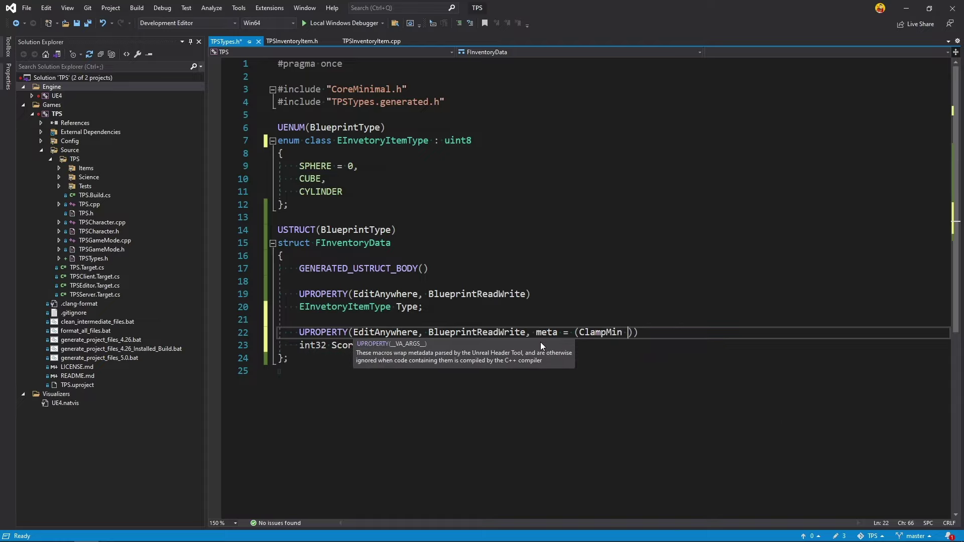
pyautogui.write('= "')
pyautogui.write('0')
pyautogui.press('End')
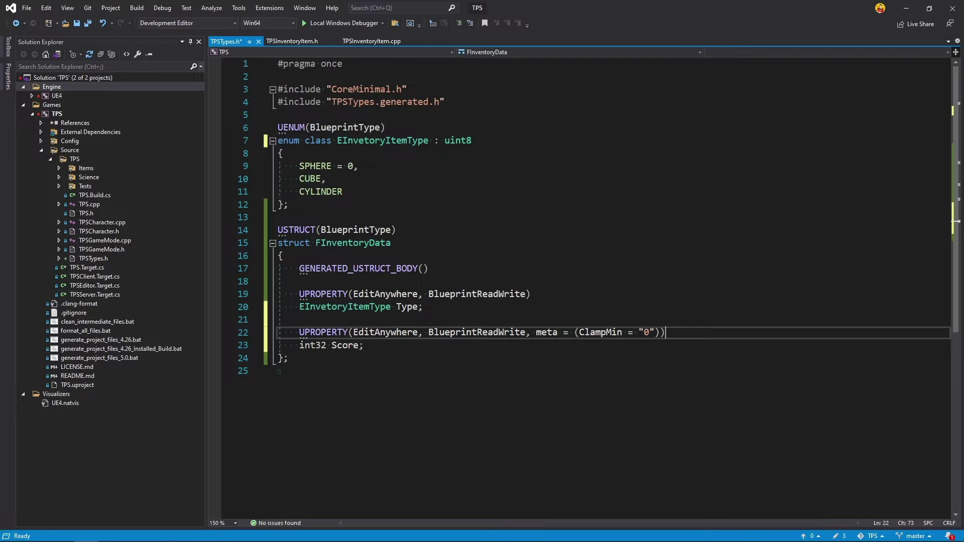
pyautogui.hotkey('ctrl', 's')
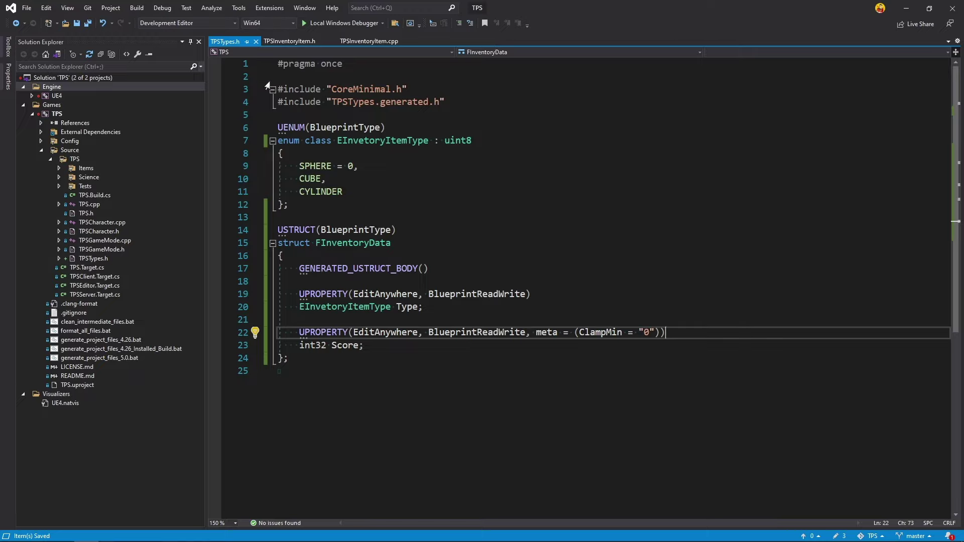
pyautogui.click(256, 41)
# Step: Add a protected UPROPERTY(VisibleAnywhere) USphereComponent* Collisioncomponent member to TPSInventoryItem.h
pyautogui.click(469, 245)
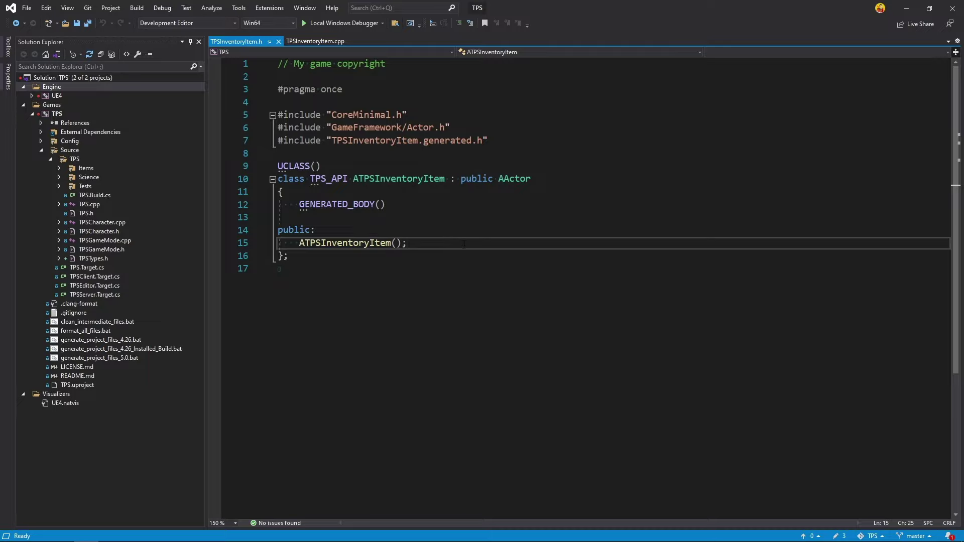
pyautogui.press('Return')
pyautogui.press('Return')
pyautogui.write('p')
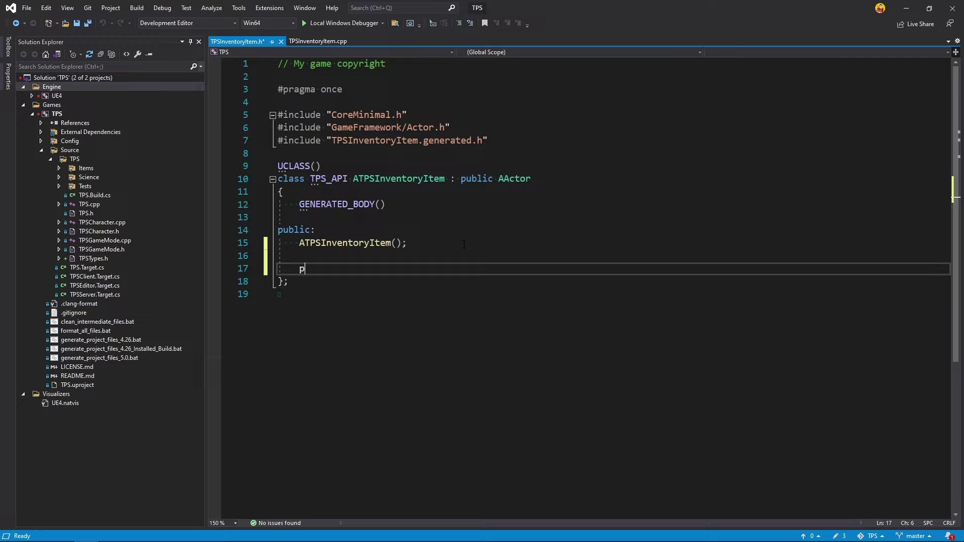
pyautogui.write('rotected:')
pyautogui.press('Return')
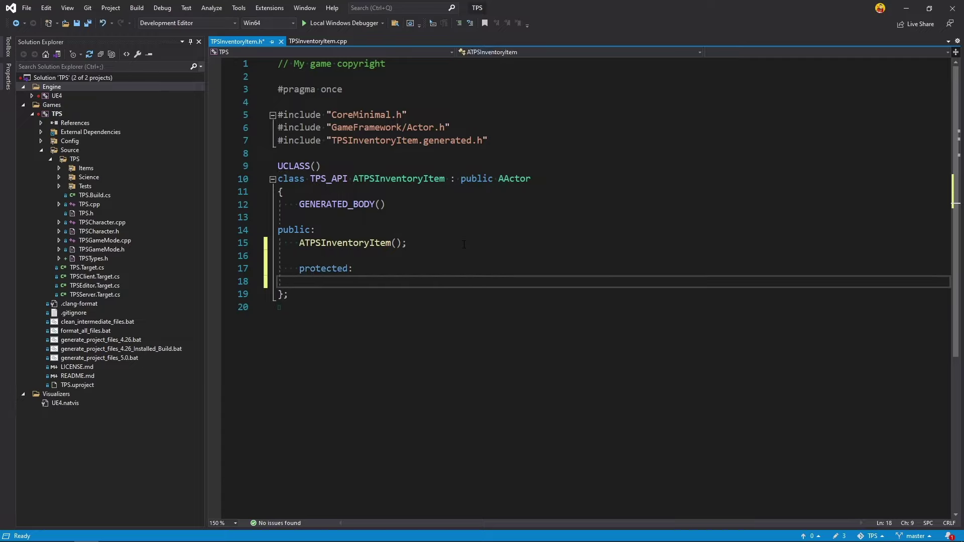
pyautogui.write('UPROPERTY')
pyautogui.write('()')
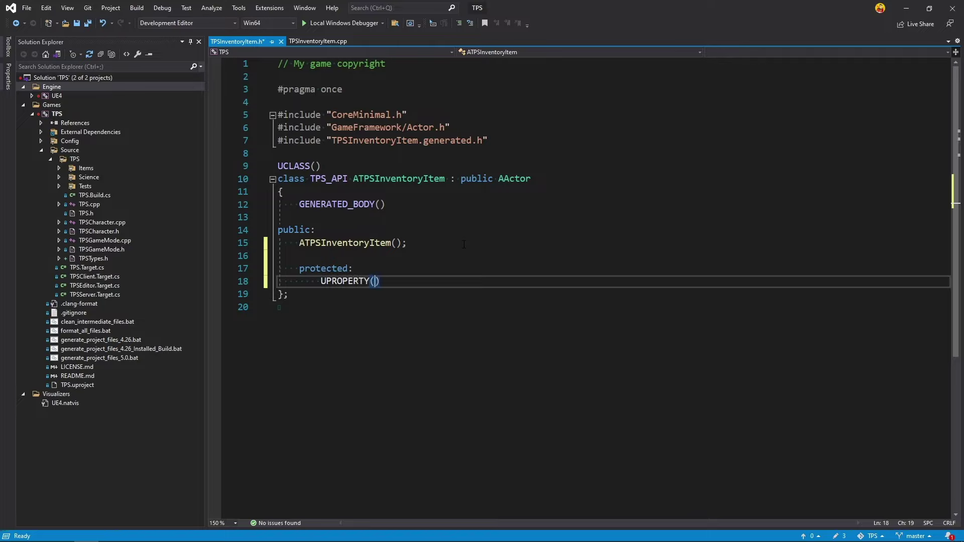
pyautogui.write('V')
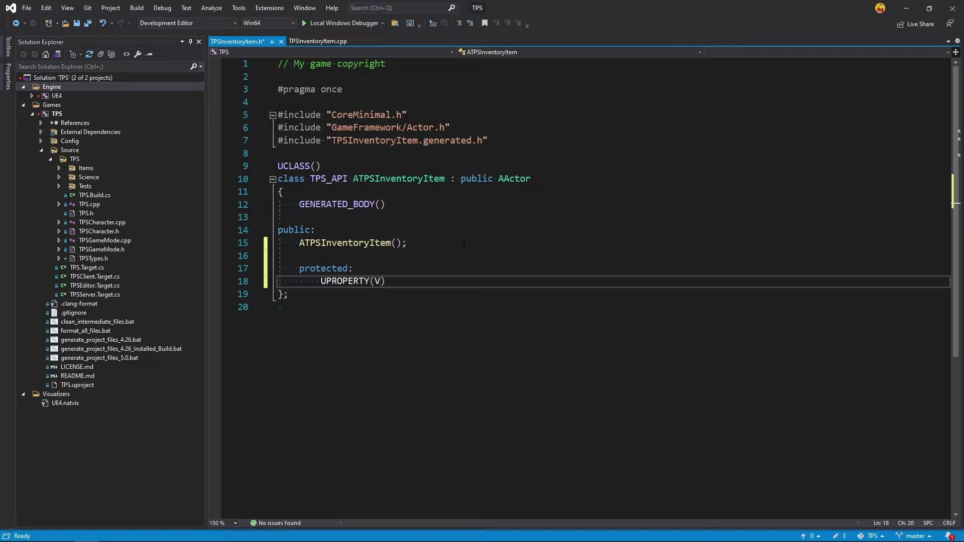
pyautogui.write('isible')
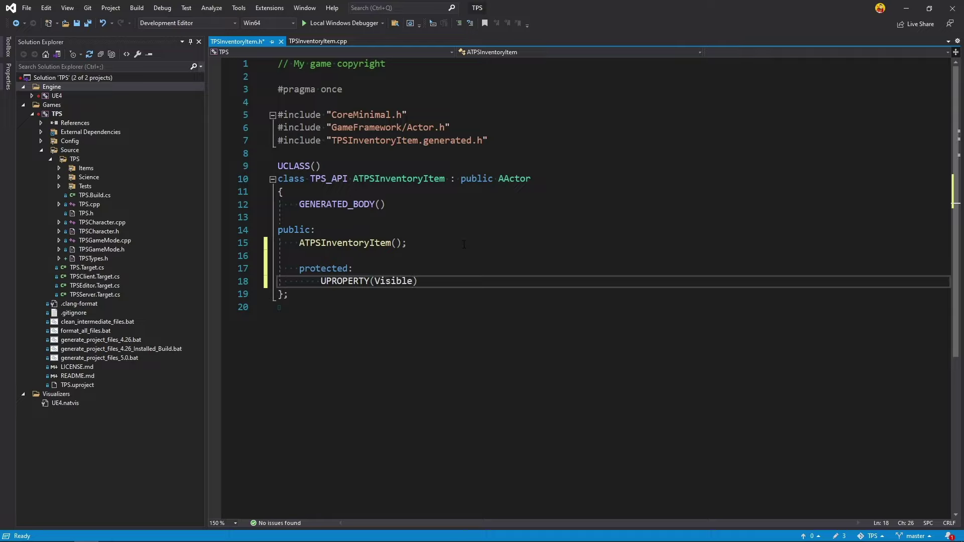
pyautogui.write('Anywh')
pyautogui.write('ere)')
pyautogui.press('Return')
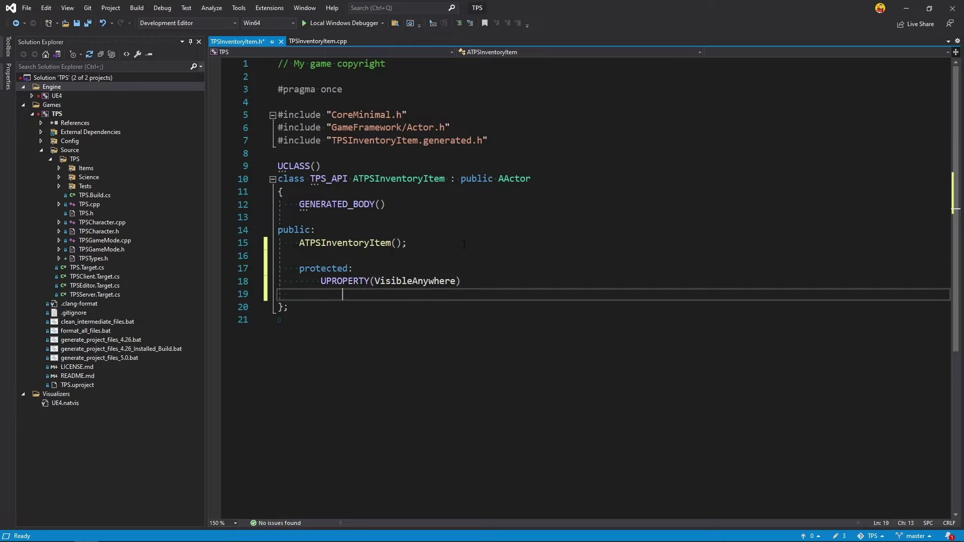
pyautogui.write('USph')
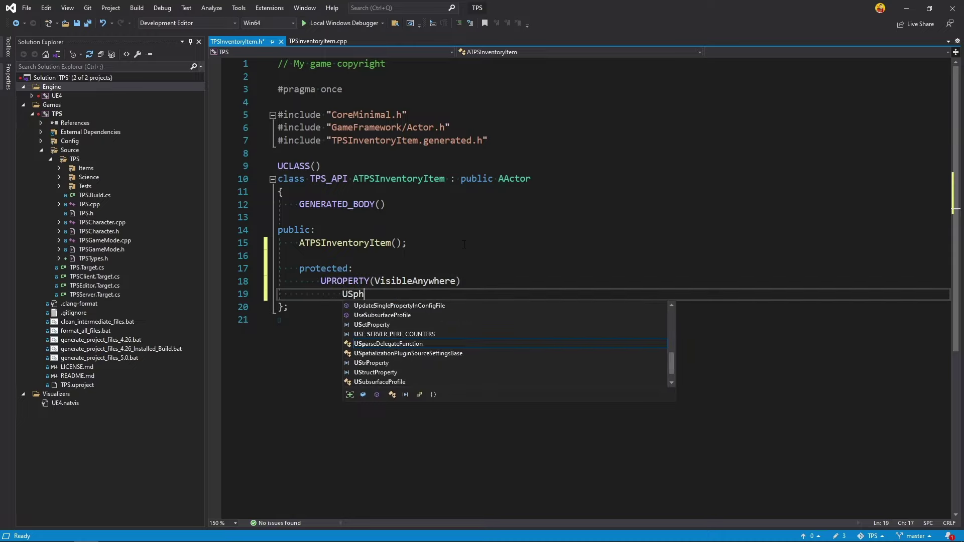
pyautogui.write('ere')
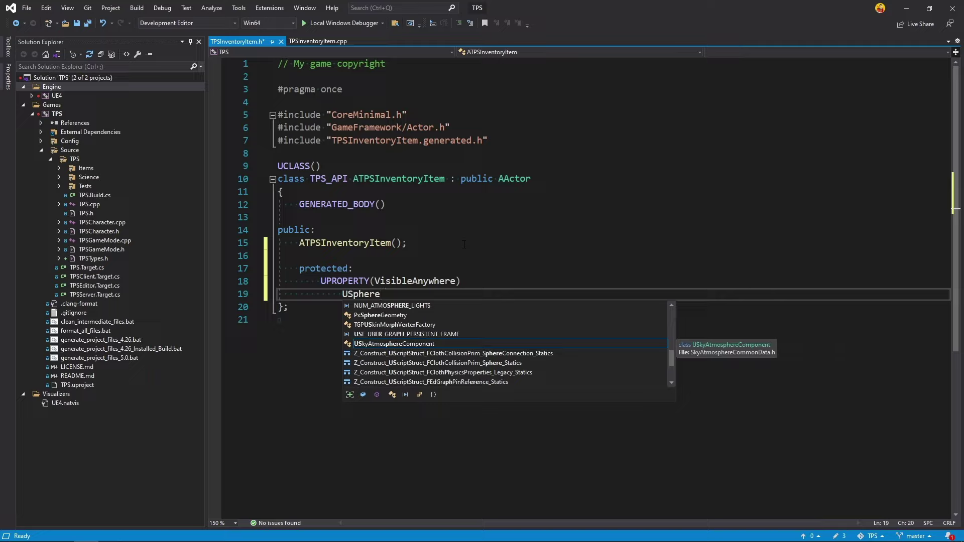
pyautogui.write('Component* ')
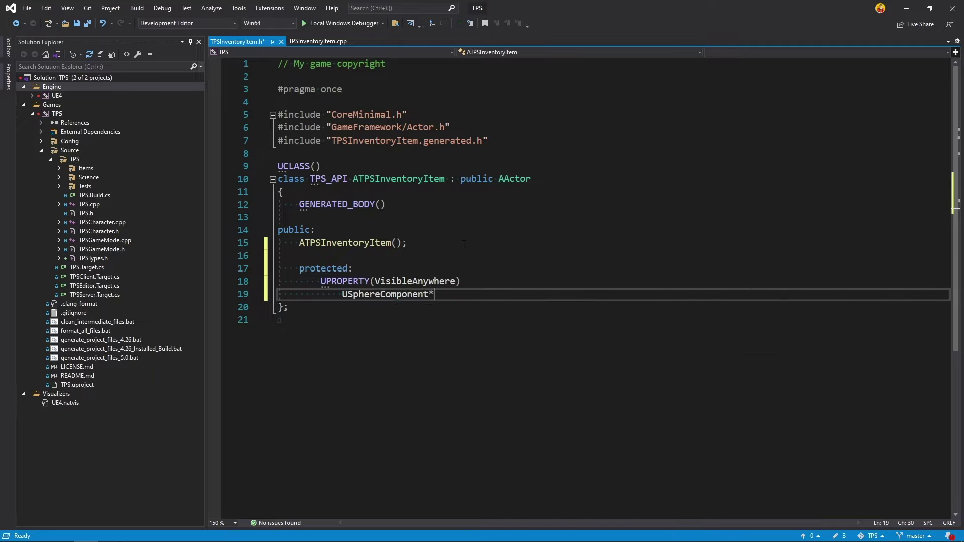
pyautogui.write('Collis')
pyautogui.write('ioncompon')
pyautogui.write('ent;')
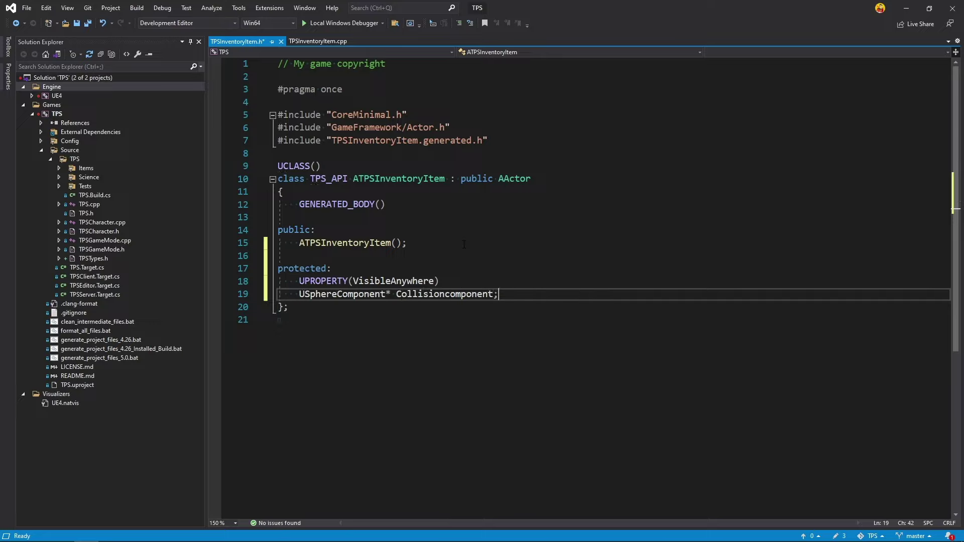
# Step: Forward-declare class USphereComponent; below the #include lines and save
pyautogui.doubleClick(362, 295)
pyautogui.hotkey('ctrl', 'c')
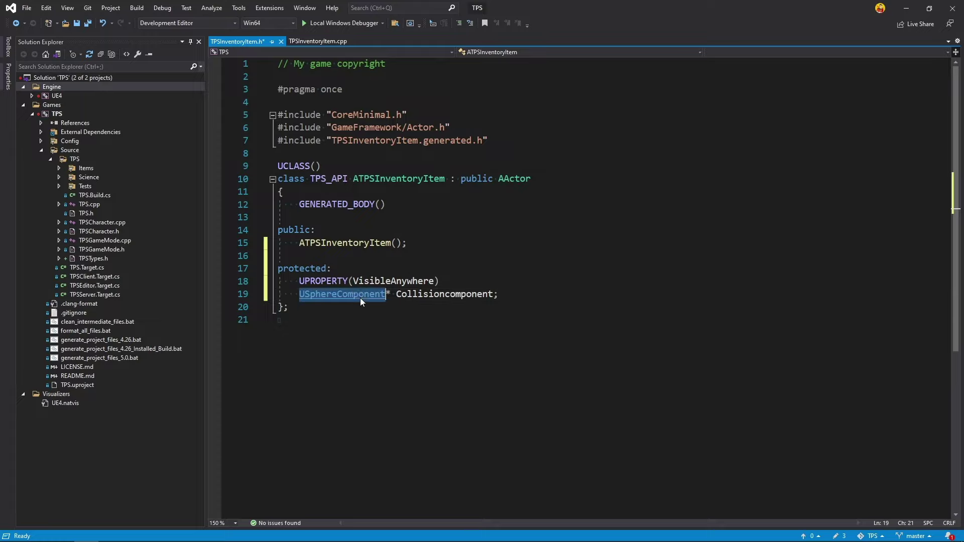
pyautogui.click(513, 142)
pyautogui.press('Return')
pyautogui.press('Return')
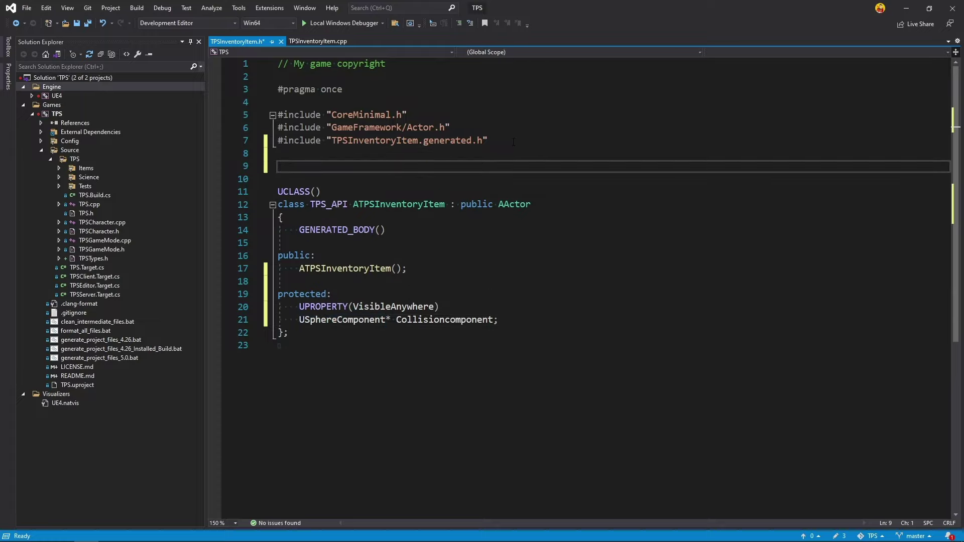
pyautogui.write('class')
pyautogui.hotkey('ctrl', 'v')
pyautogui.write(';')
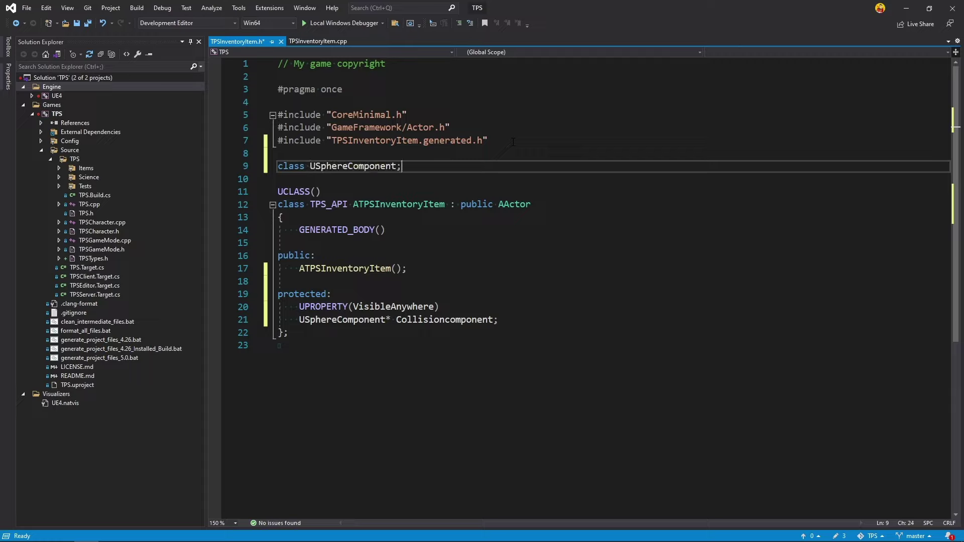
pyautogui.hotkey('ctrl', 's')
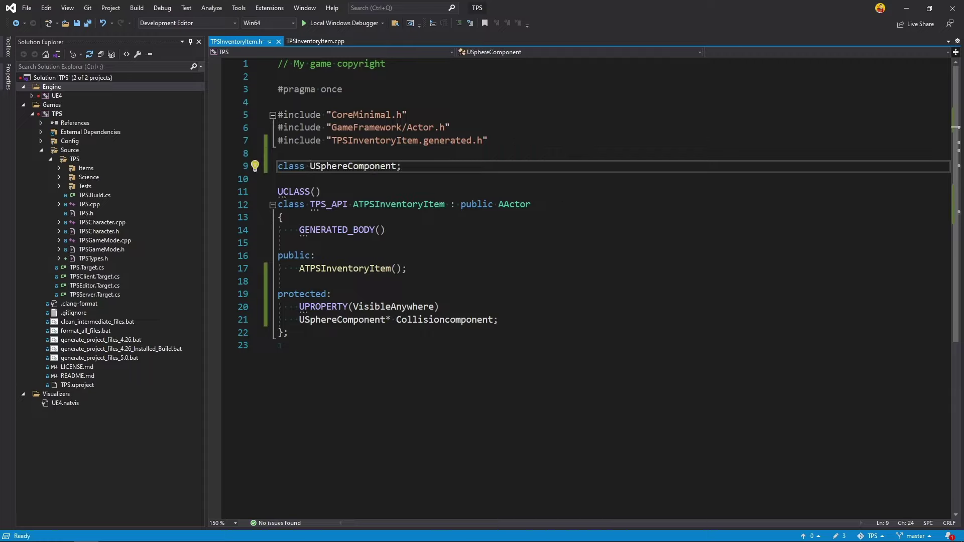
# Step: Begin a new UPROPERTY(EditAnywhere, BlueprintReadWrite) below the Collisioncomponent declaration
pyautogui.click(510, 323)
pyautogui.press('Return')
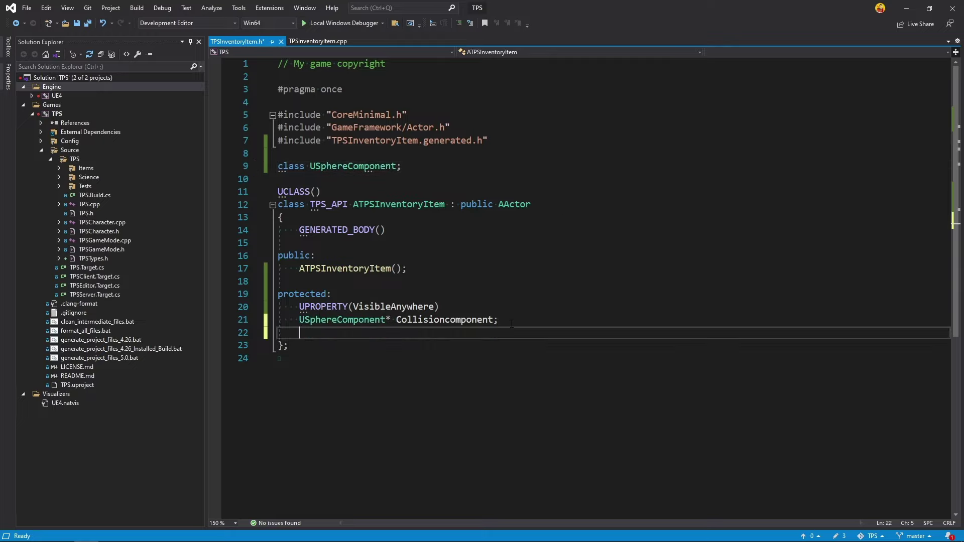
pyautogui.press('Return')
pyautogui.write('UPRO')
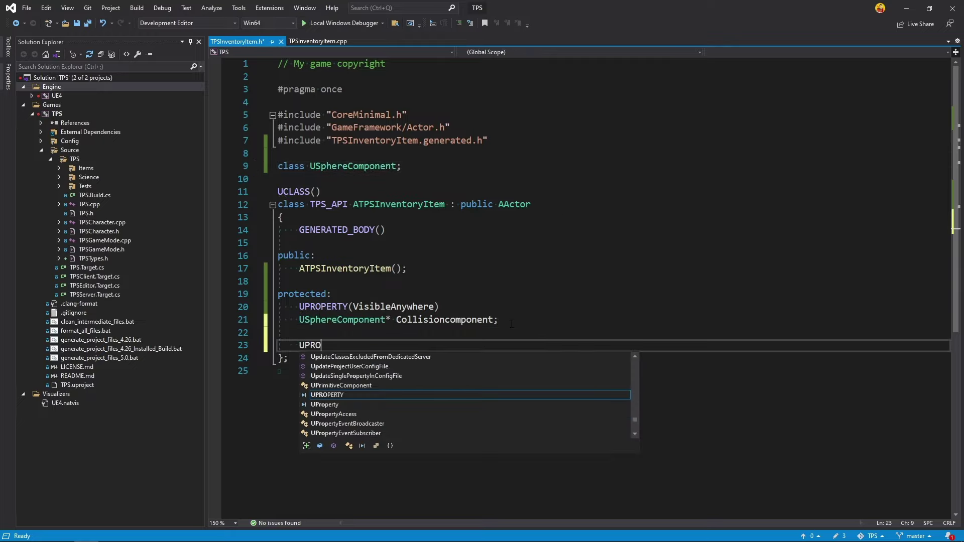
pyautogui.write('PERTY(')
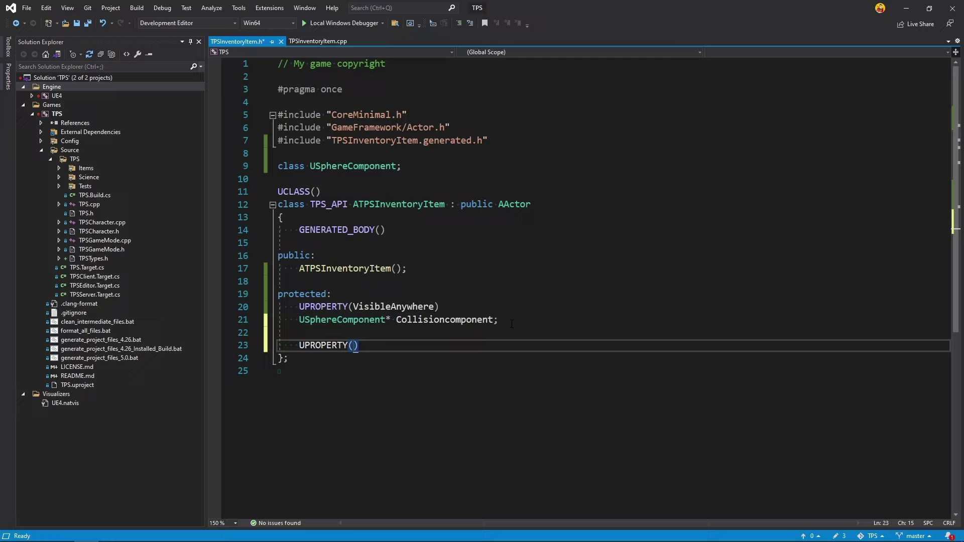
pyautogui.write('Edit')
pyautogui.write('An')
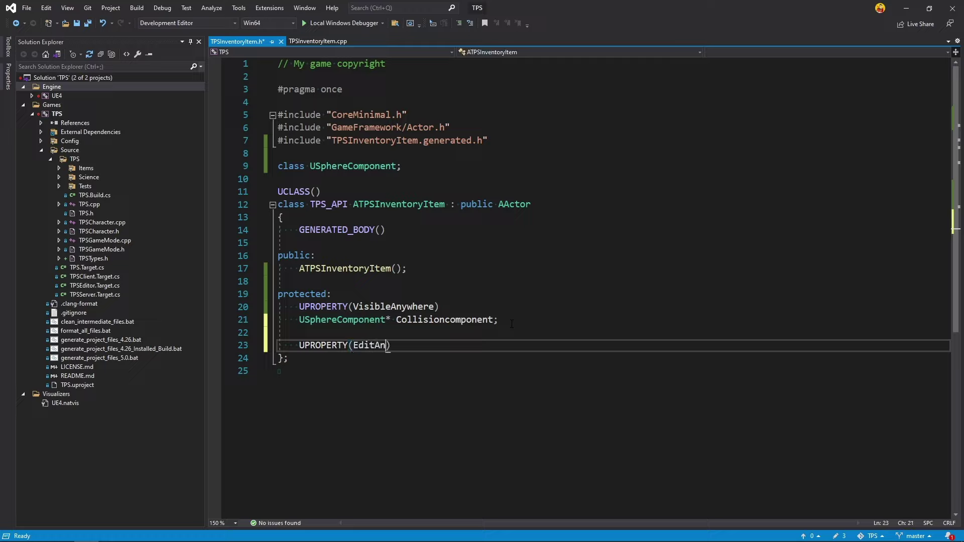
pyautogui.write('ywhere')
pyautogui.write(', ')
pyautogui.write('Blue')
pyautogui.write('print')
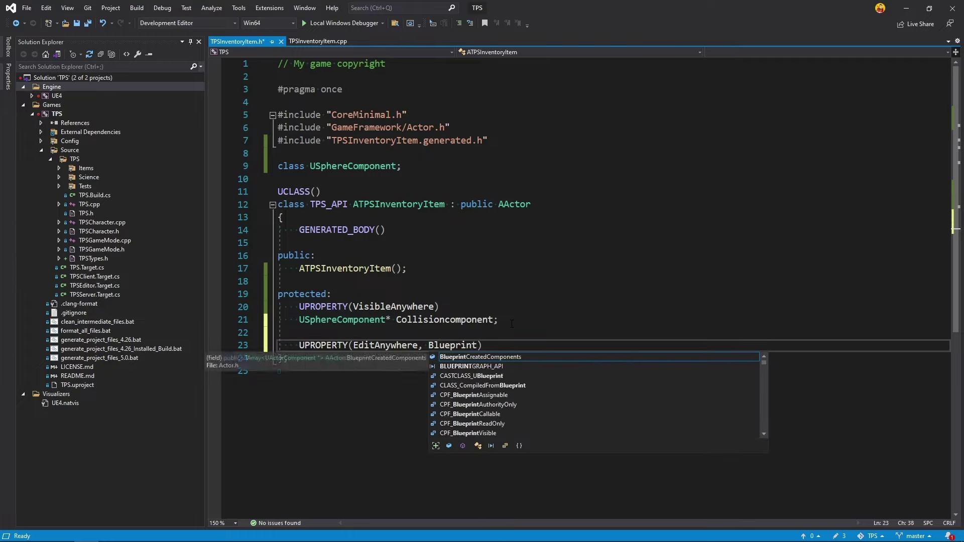
pyautogui.write('ReadWr')
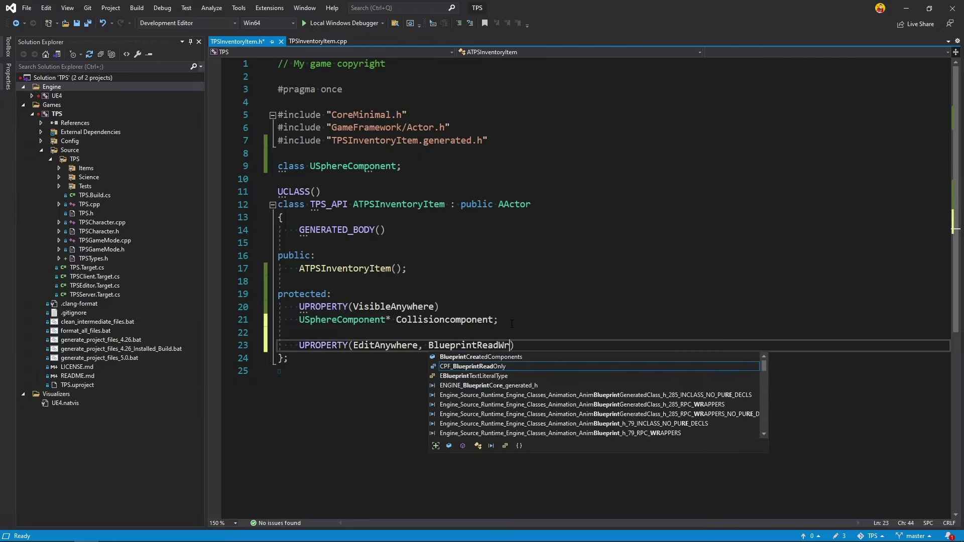
pyautogui.write('ite)')
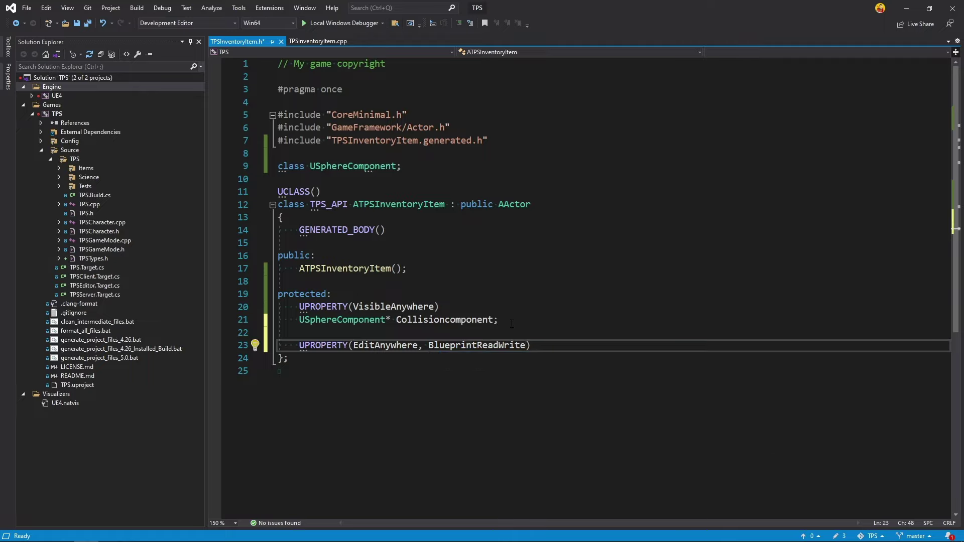
pyautogui.press('Return')
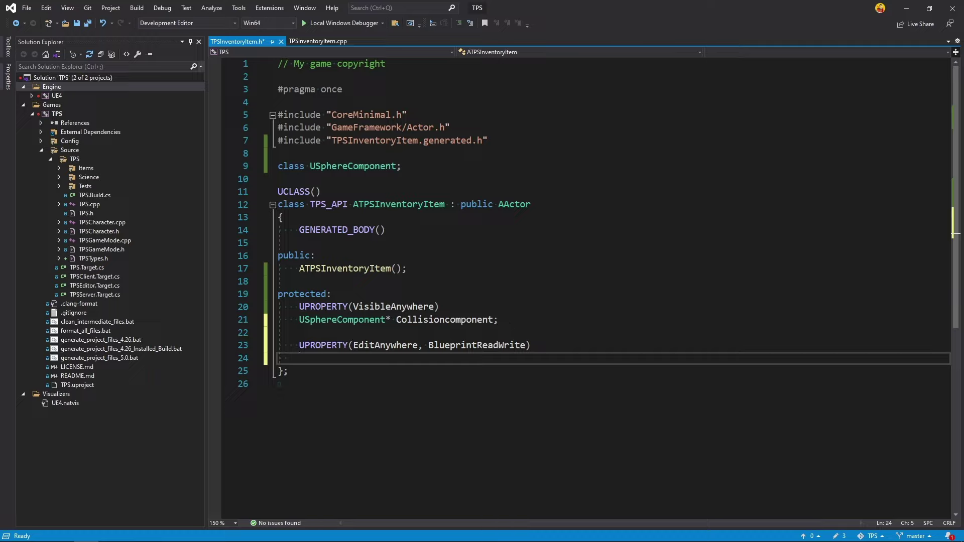
# Step: Add #include "TPS/TPSTypes.h" below the Actor.h include and save the header
pyautogui.click(279, 127)
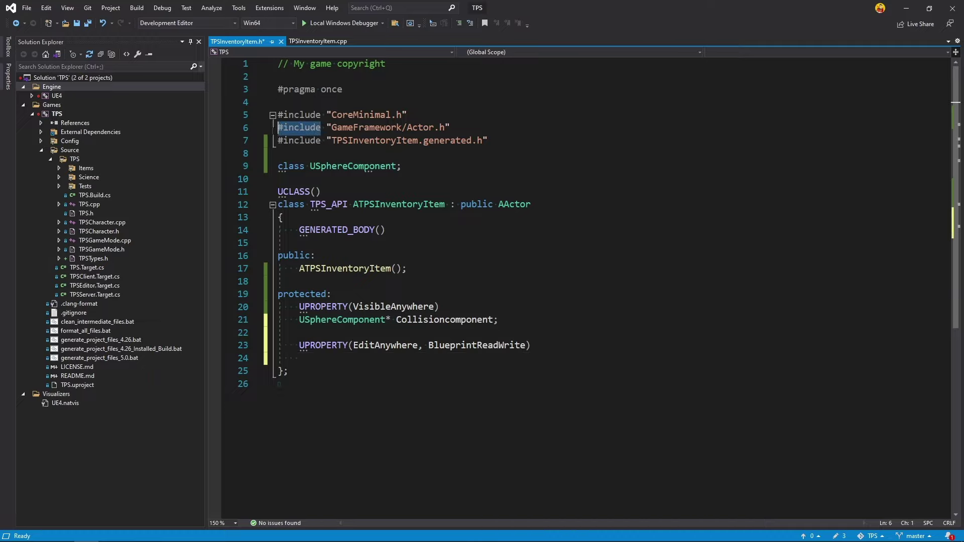
pyautogui.click(479, 127)
pyautogui.press('Return')
pyautogui.write('#include ')
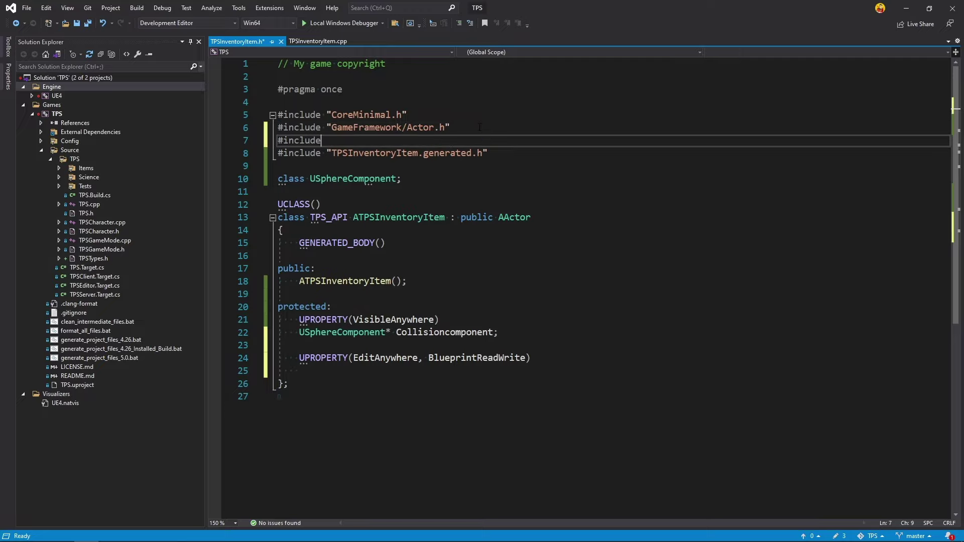
pyautogui.write('"TP')
pyautogui.write('S/')
pyautogui.write('TPSTyp')
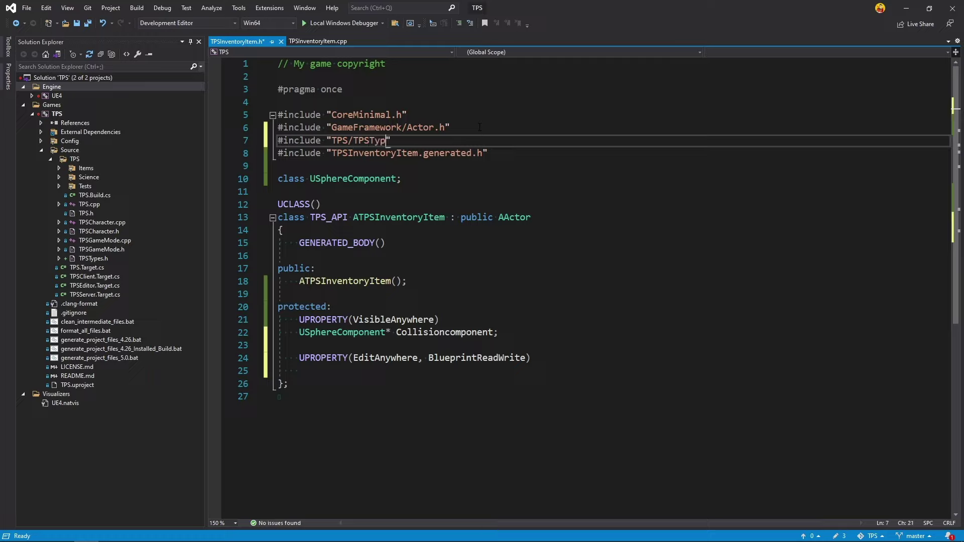
pyautogui.write('es.h')
pyautogui.hotkey('ctrl', 's')
# Step: Declare an FInventoryData InventoryData property under the UPROPERTY macro and save
pyautogui.click(532, 357)
pyautogui.click(346, 374)
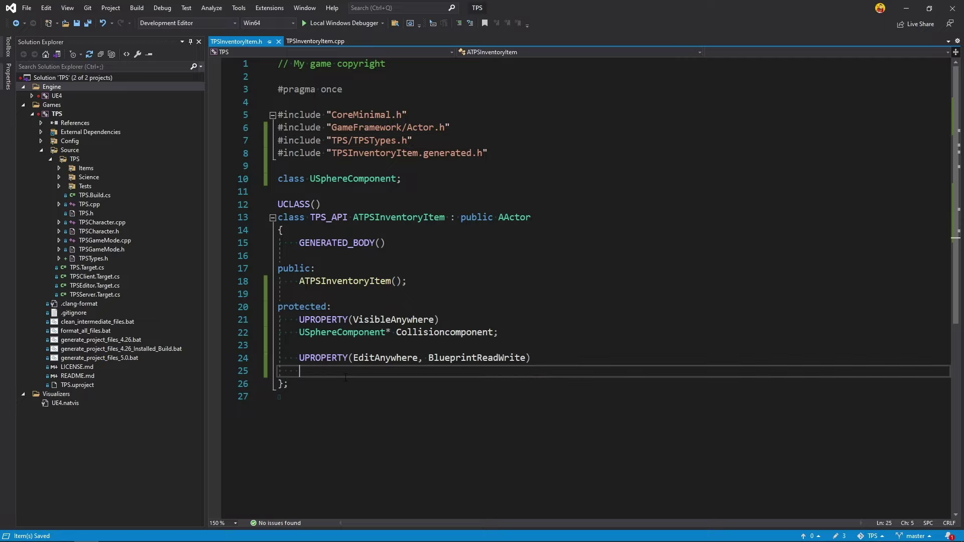
pyautogui.write('FI')
pyautogui.write('nventoryD')
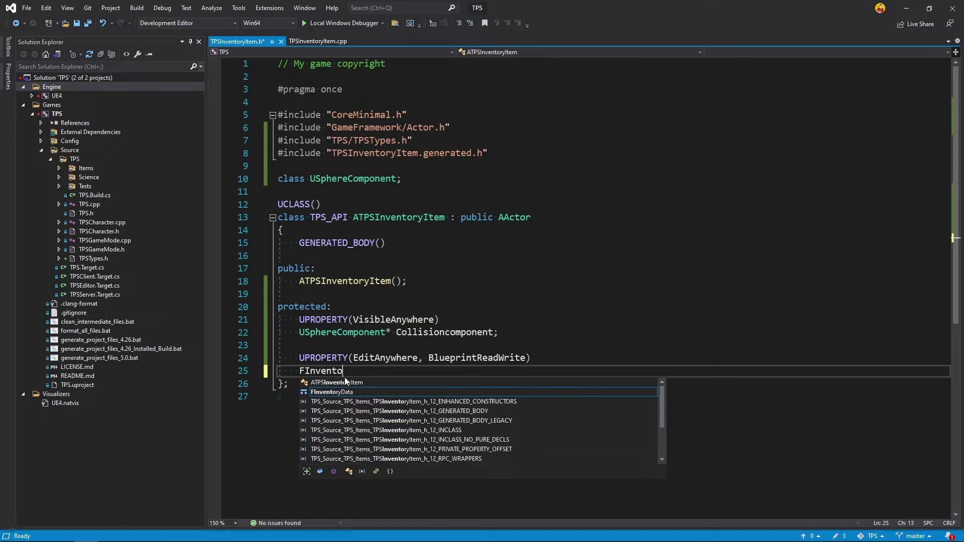
pyautogui.press('Tab')
pyautogui.moveTo(305, 372); pyautogui.dragTo(375, 372)
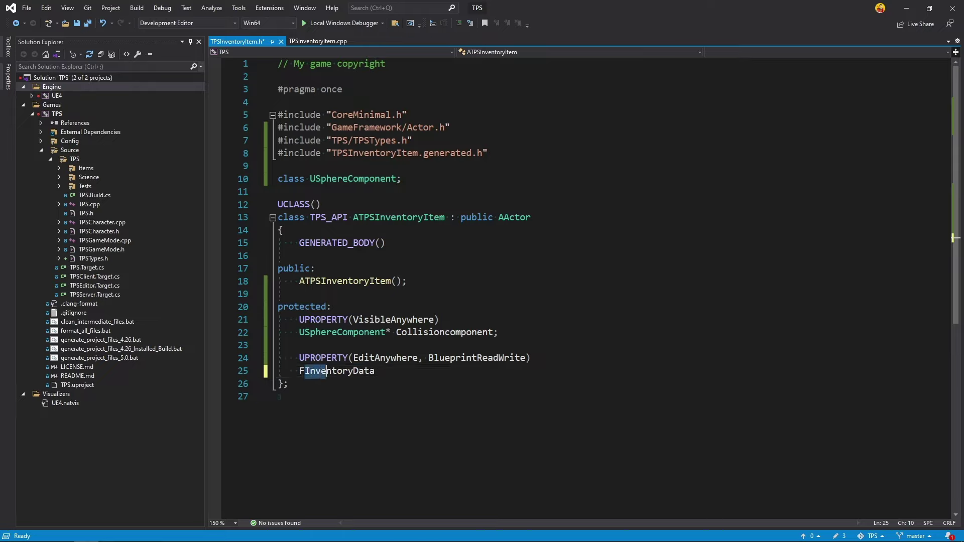
pyautogui.hotkey('ctrl', 'c')
pyautogui.press('End')
pyautogui.hotkey('ctrl', 'v')
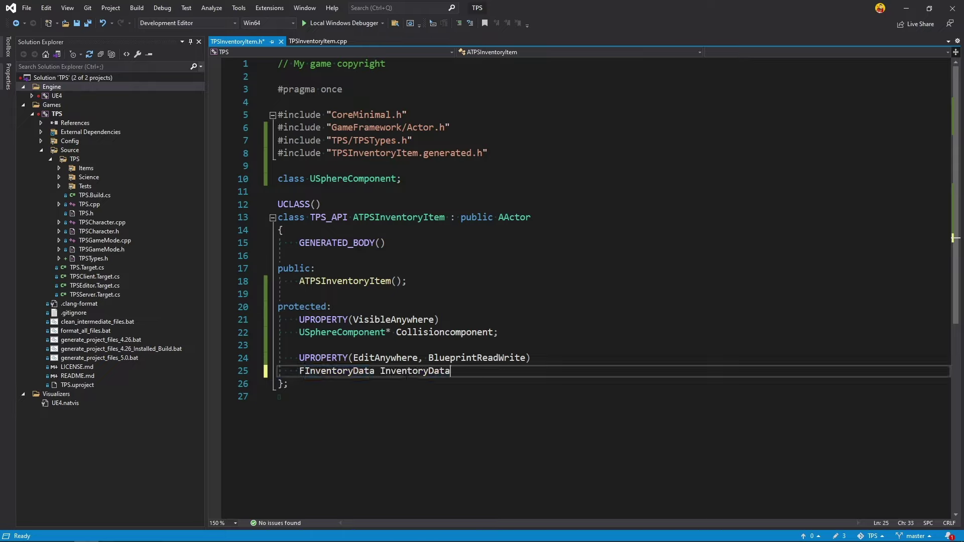
pyautogui.write(';')
pyautogui.hotkey('ctrl', 's')
# Step: Correct Collisioncomponent to CollisionComponent and save the header
pyautogui.click(451, 332)
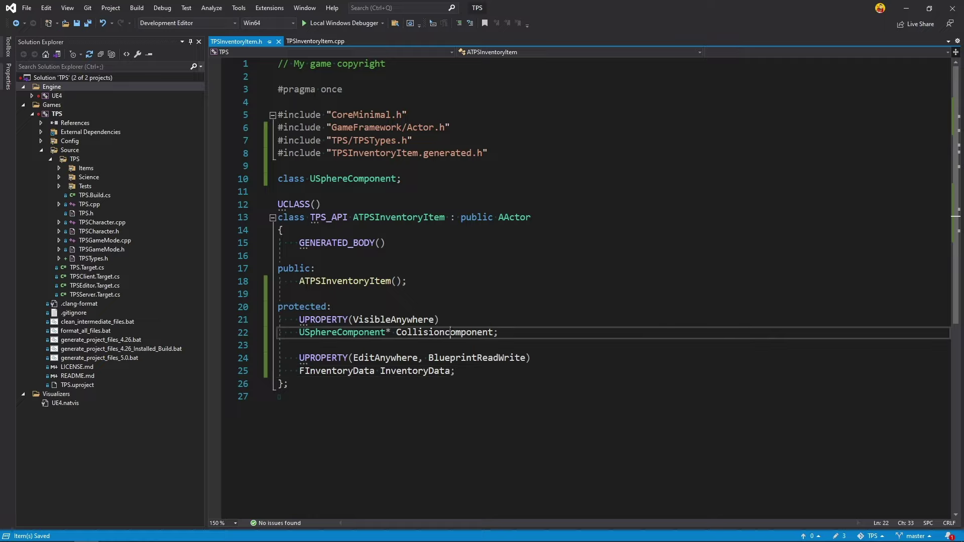
pyautogui.press('BackSpace')
pyautogui.write('C')
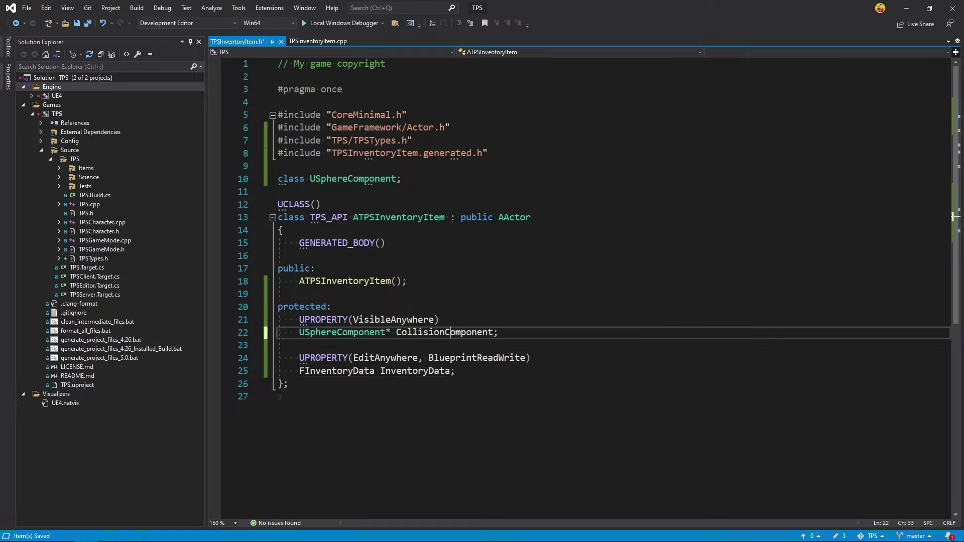
pyautogui.click(489, 374)
pyautogui.hotkey('ctrl', 's')
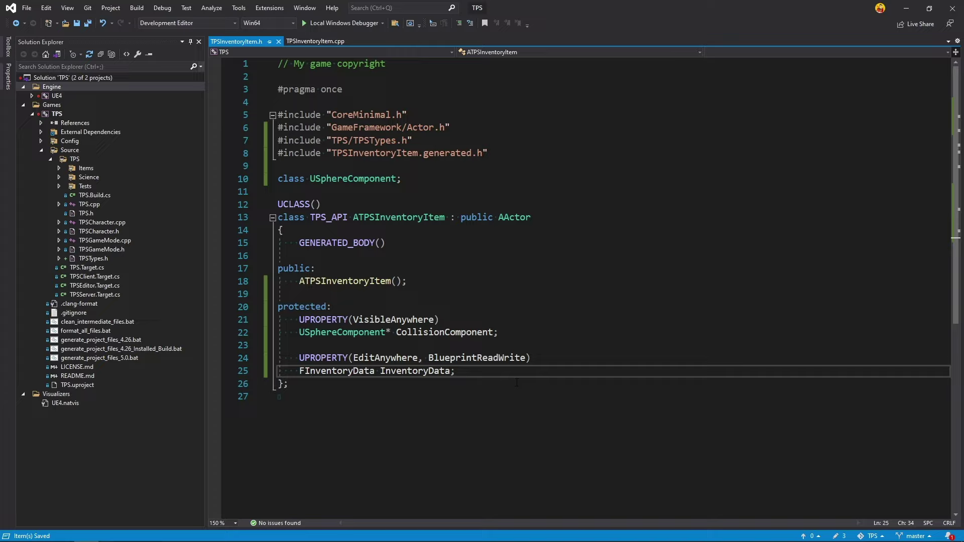
pyautogui.click(528, 218)
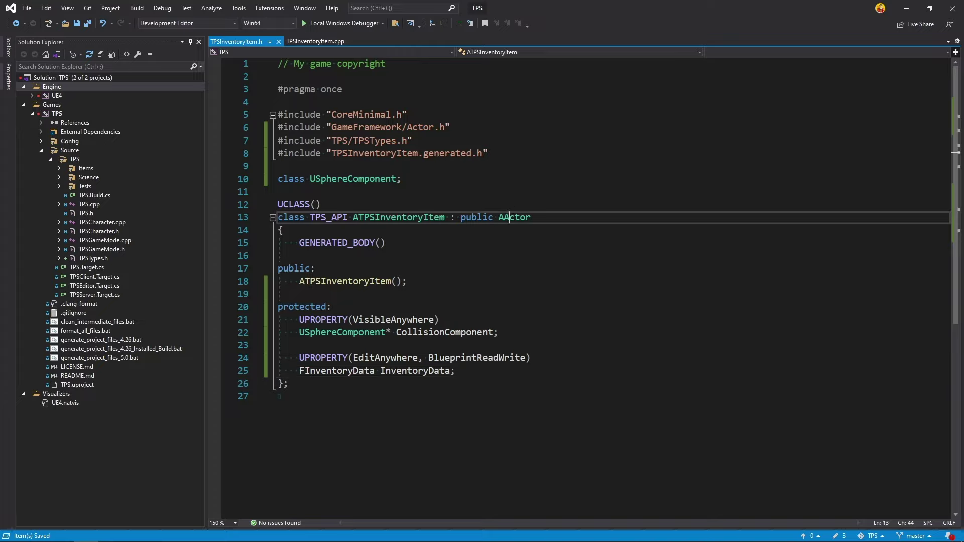
pyautogui.click(518, 218)
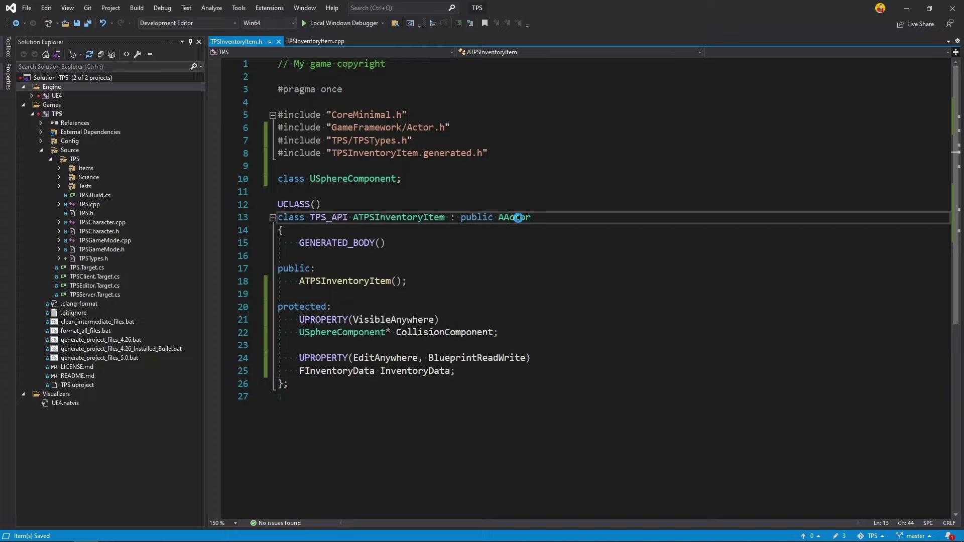
# Step: Find and copy the NotifyActorBeginOverlap declaration from AActor's Actor.h, then close it
pyautogui.press('F12')
pyautogui.click(612, 302)
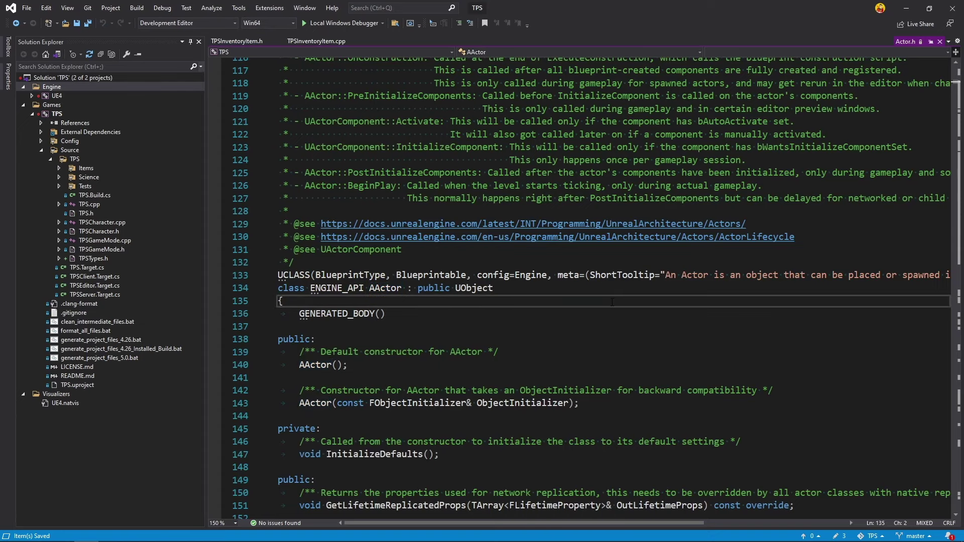
pyautogui.hotkey('ctrl', 'f')
pyautogui.write('notif')
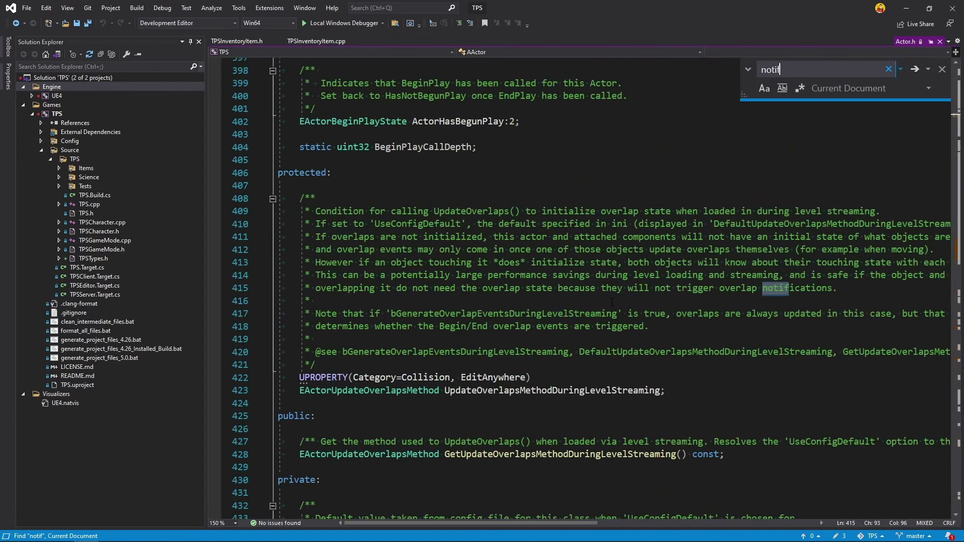
pyautogui.write('yactpr')
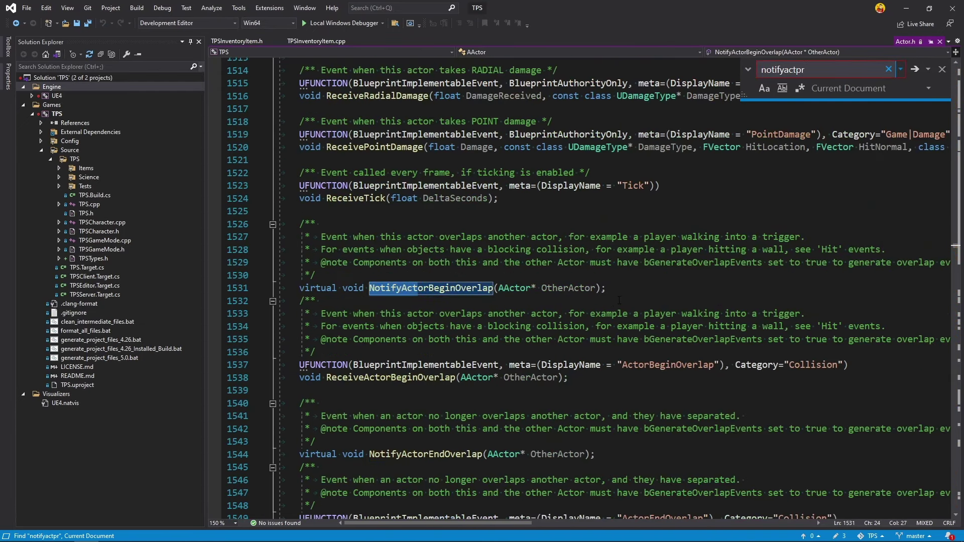
pyautogui.moveTo(607, 289); pyautogui.dragTo(301, 291)
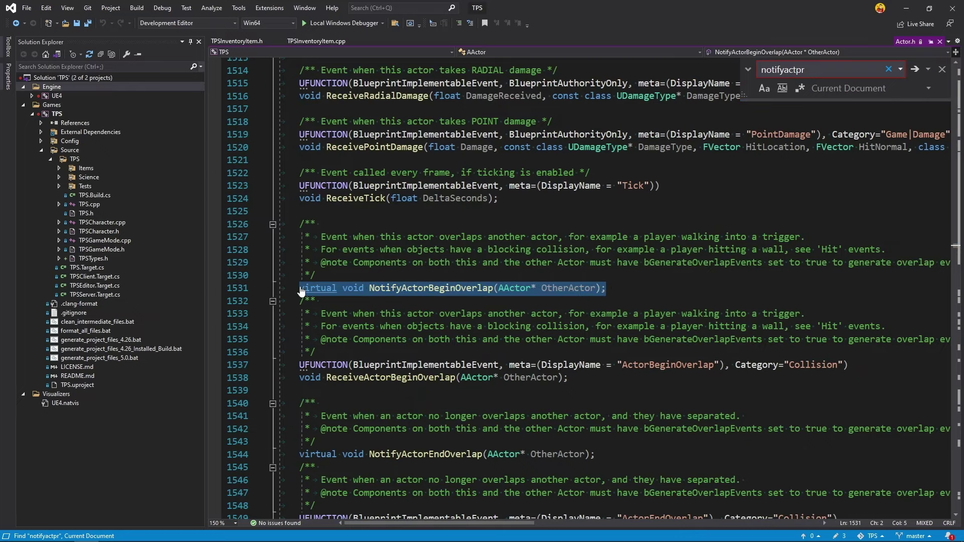
pyautogui.scroll(5, 302, 291)
pyautogui.scroll(3, 301, 291)
pyautogui.scroll(3, 302, 292)
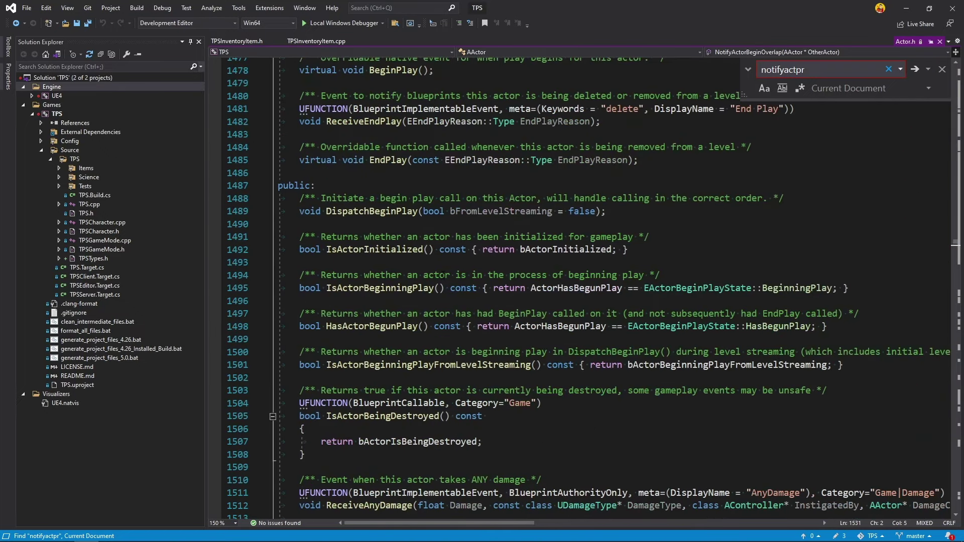
pyautogui.click(940, 43)
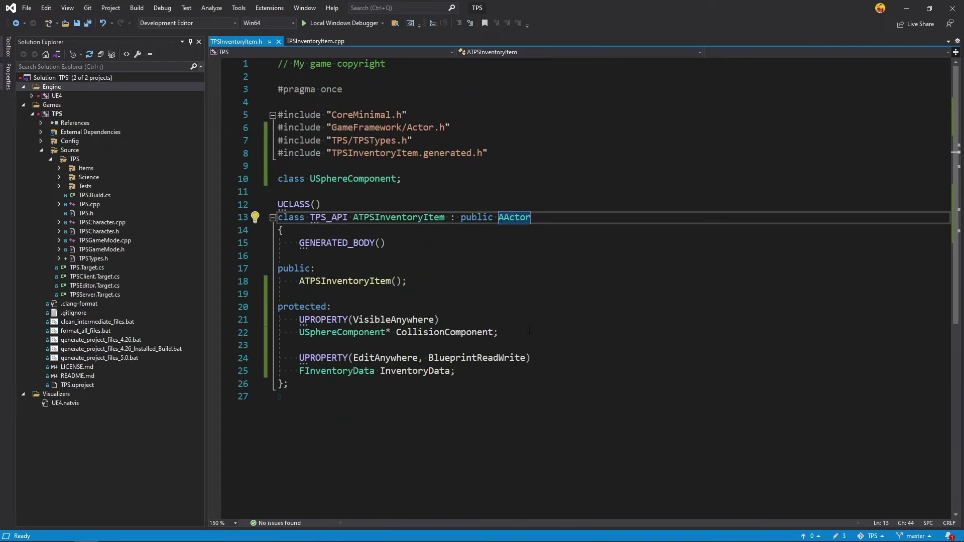
# Step: Paste the NotifyActorBeginOverlap declaration under the constructor, mark it override, and save
pyautogui.scroll(-2, 530, 331)
pyautogui.click(427, 204)
pyautogui.press('Return')
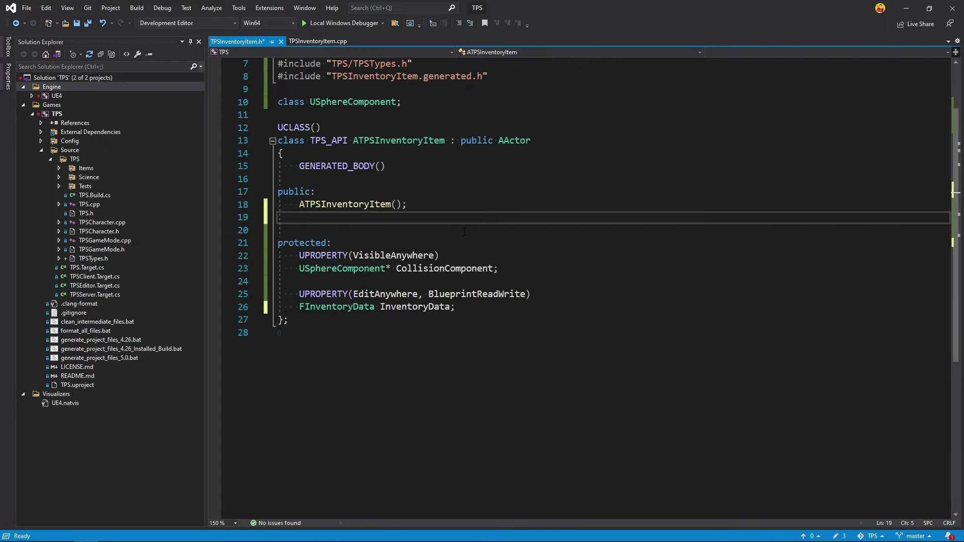
pyautogui.press('Return')
pyautogui.hotkey('ctrl', 'v')
pyautogui.press('Left')
pyautogui.write('o')
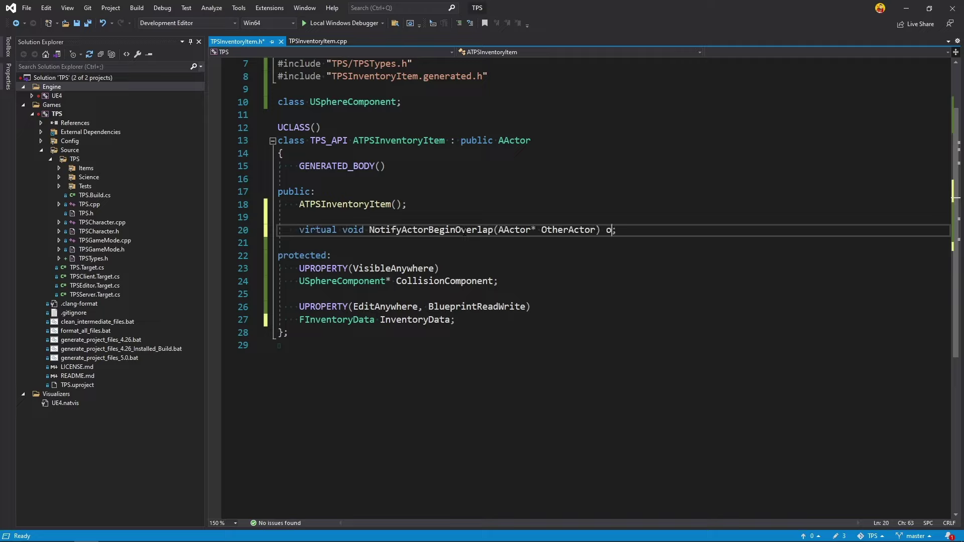
pyautogui.write('verride')
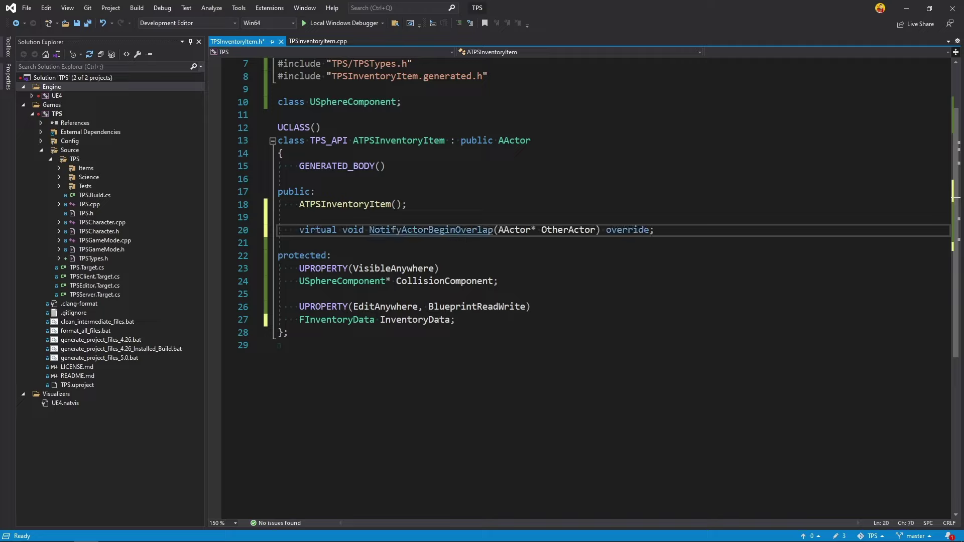
pyautogui.hotkey('ctrl', 's')
# Step: Generate the empty NotifyActorBeginOverlap definition in TPSInventoryItem.cpp via Quick Actions
pyautogui.click(423, 230)
pyautogui.rightClick(423, 232)
pyautogui.click(432, 237)
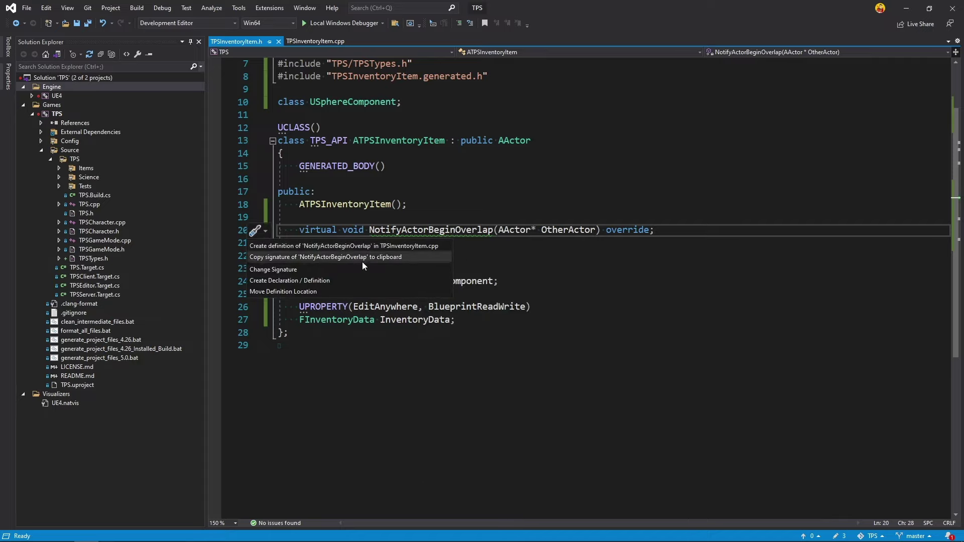
pyautogui.click(330, 246)
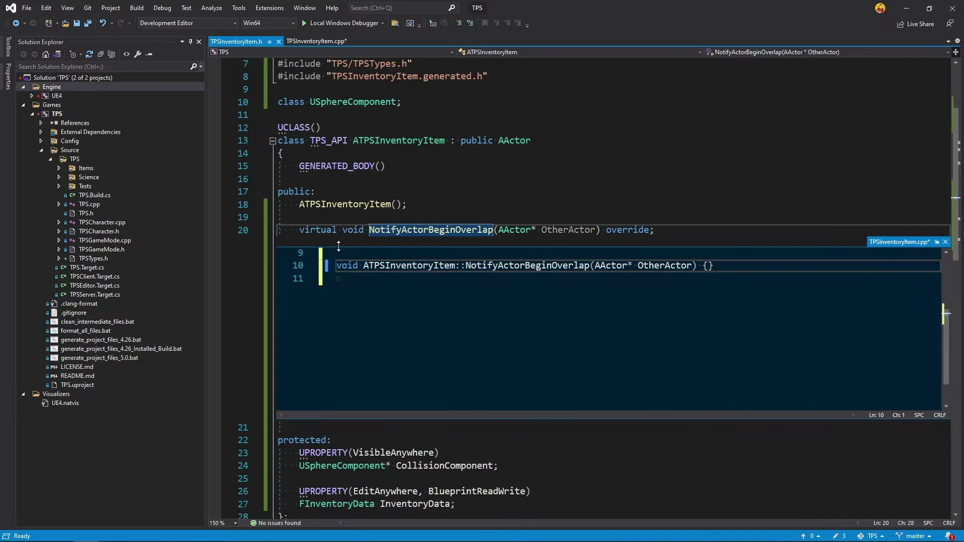
# Step: In TPSInventoryItem.cpp, add #include lines for "Gameframework/Pawn.h" and "Components/SphereComponent.h" below the header include
pyautogui.click(293, 41)
pyautogui.click(407, 140)
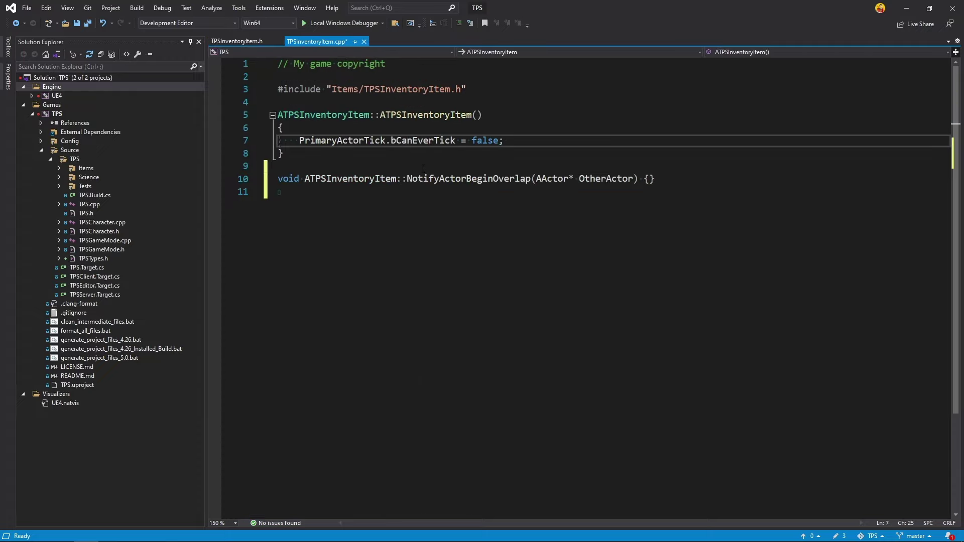
pyautogui.hotkey('ctrl', 's')
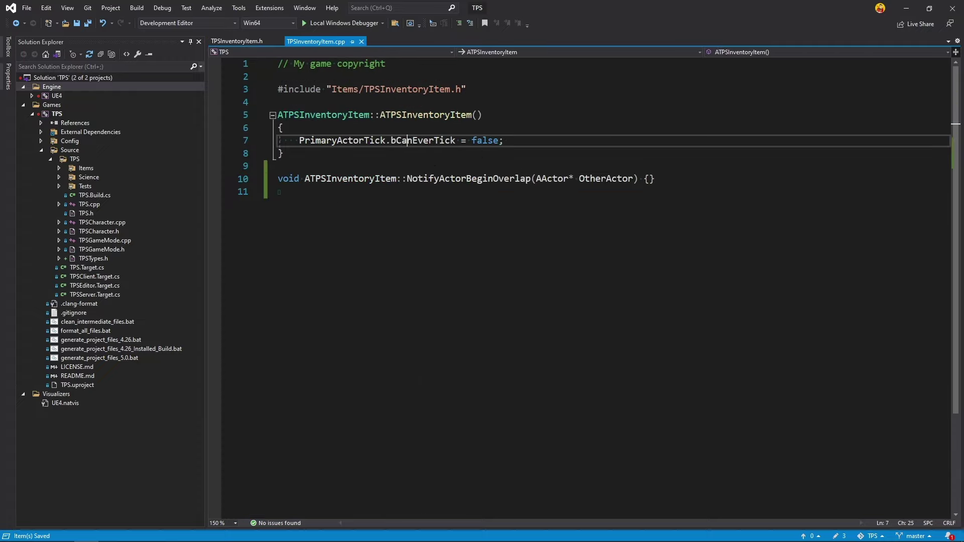
pyautogui.click(327, 91)
pyautogui.click(492, 92)
pyautogui.press('Return')
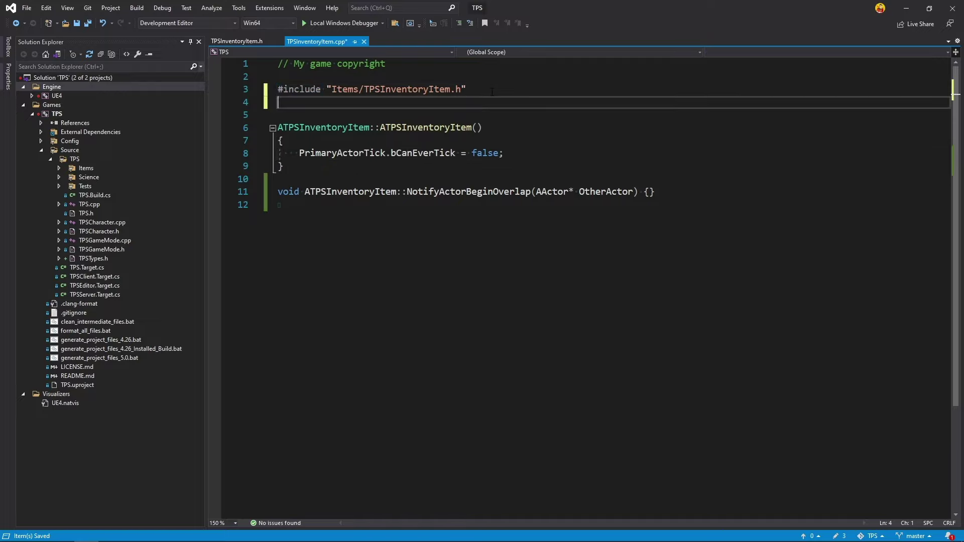
pyautogui.write('#include "')
pyautogui.write('Game')
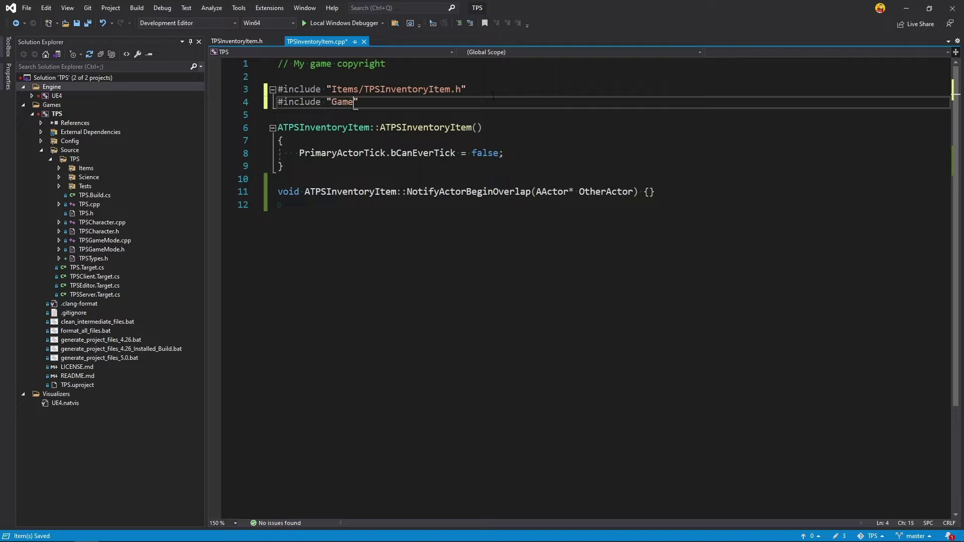
pyautogui.write('fram')
pyautogui.write('ework/')
pyautogui.write('Pawn')
pyautogui.write('.h')
pyautogui.click(484, 105)
pyautogui.press('Return')
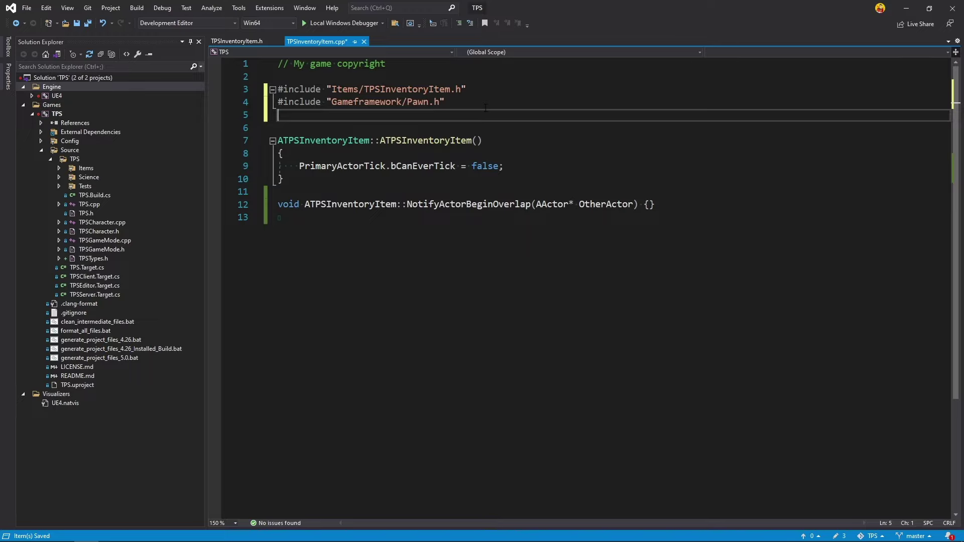
pyautogui.write('#include "')
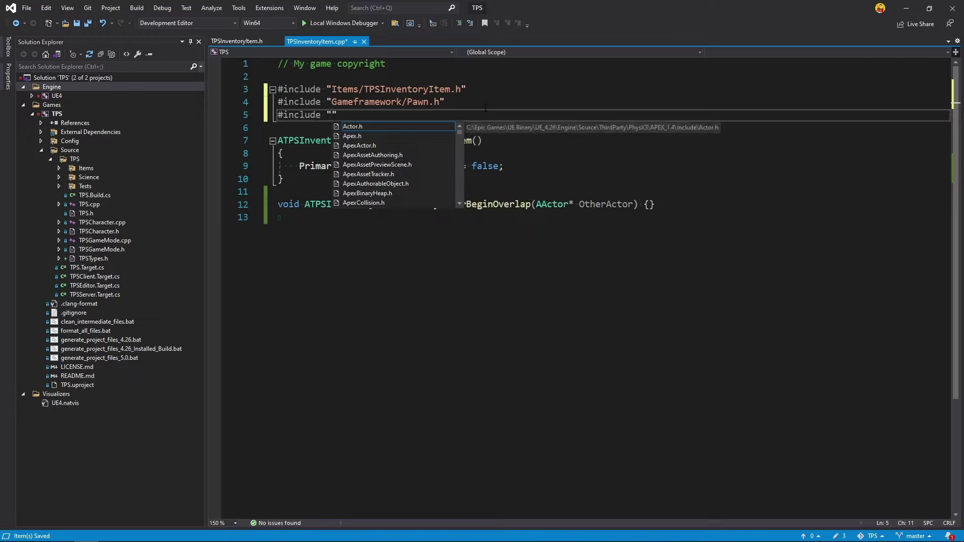
pyautogui.write('Components')
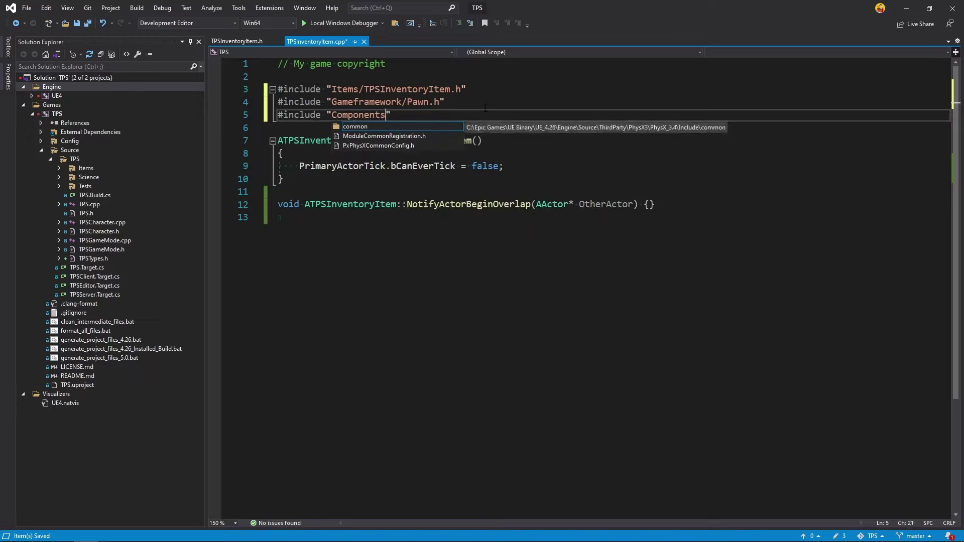
pyautogui.write('/Sphere')
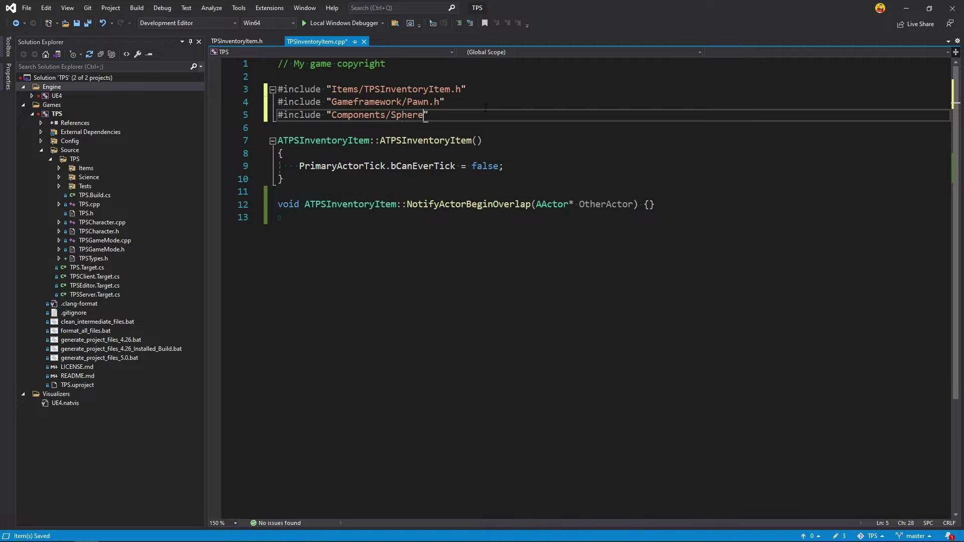
pyautogui.write('Componen')
pyautogui.write('t.h')
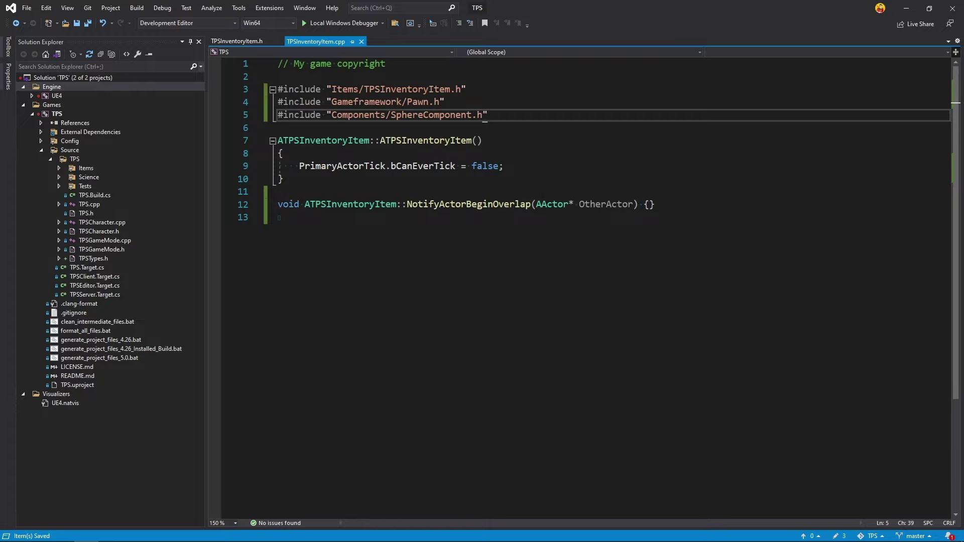
# Step: Create CollisionComponent as a USphereComponent subobject named "SphereComponent" in the constructor
pyautogui.click(533, 167)
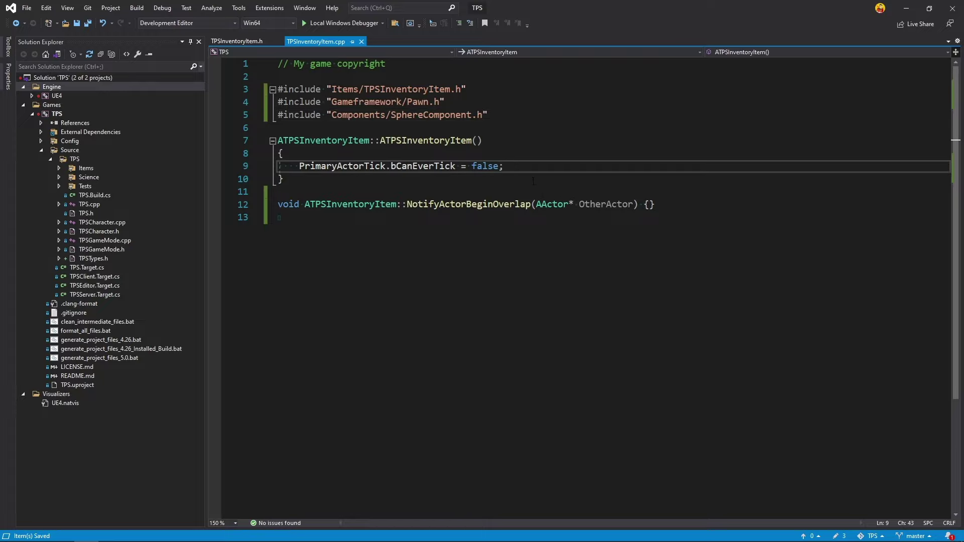
pyautogui.press('Return')
pyautogui.press('Return')
pyautogui.write('Co')
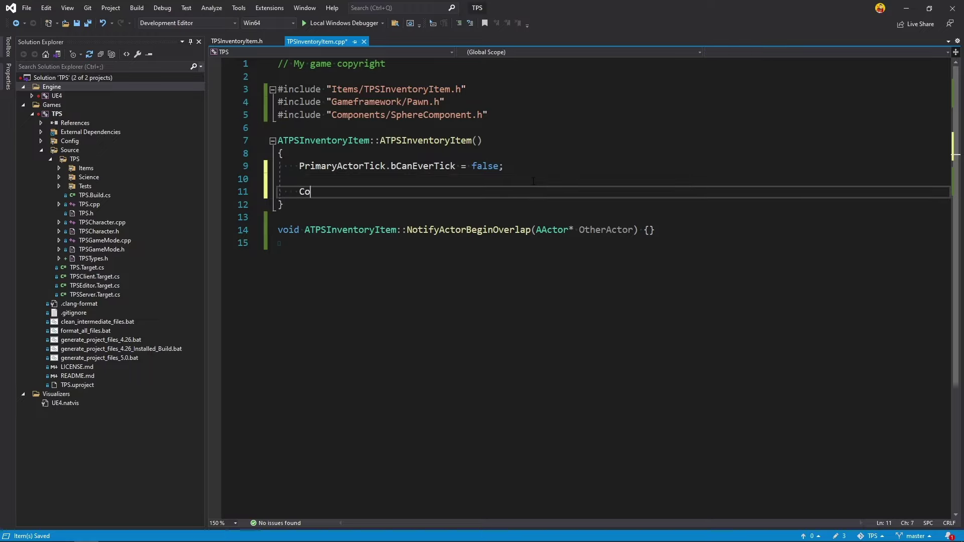
pyautogui.write('llision')
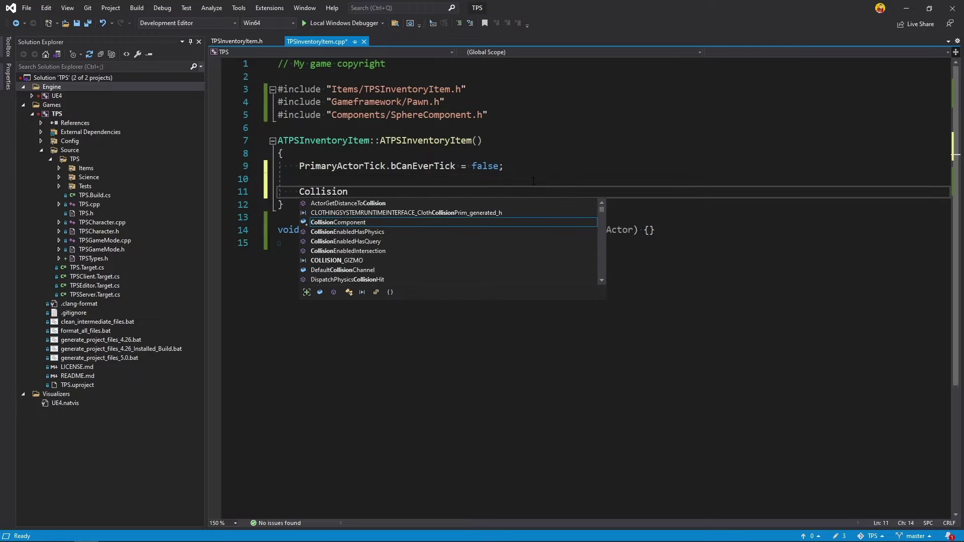
pyautogui.press('Tab')
pyautogui.write('= Cre')
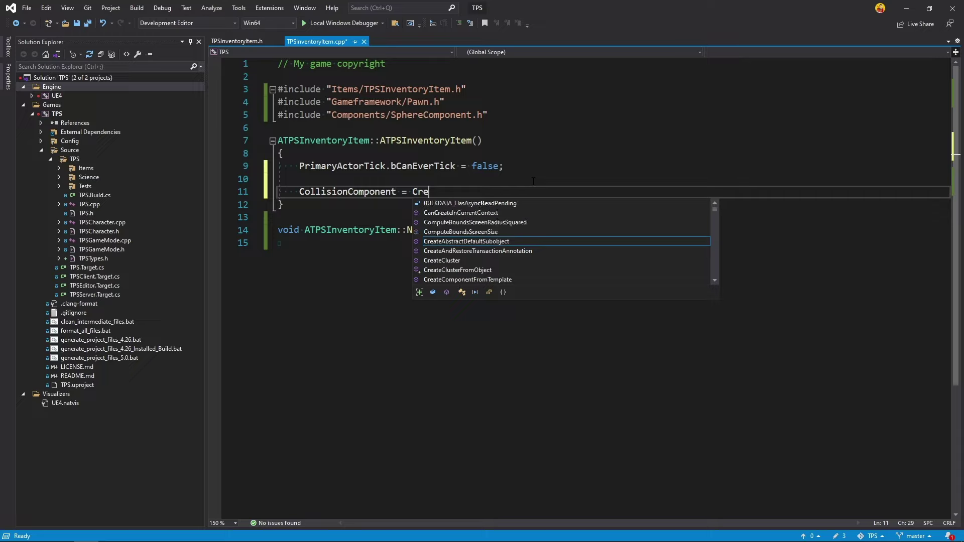
pyautogui.write('ate')
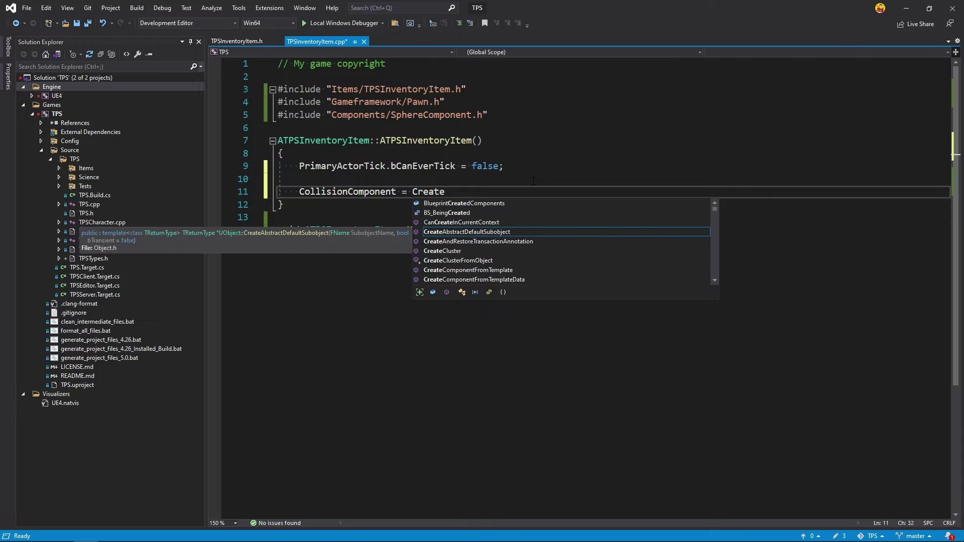
pyautogui.write('De')
pyautogui.press('Tab')
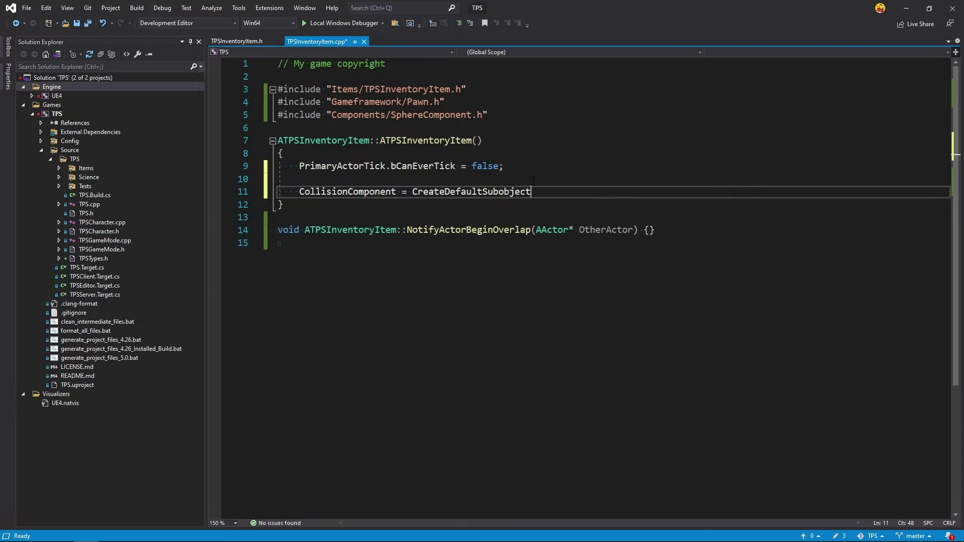
pyautogui.write('<>')
pyautogui.write('USP')
pyautogui.press('BackSpace')
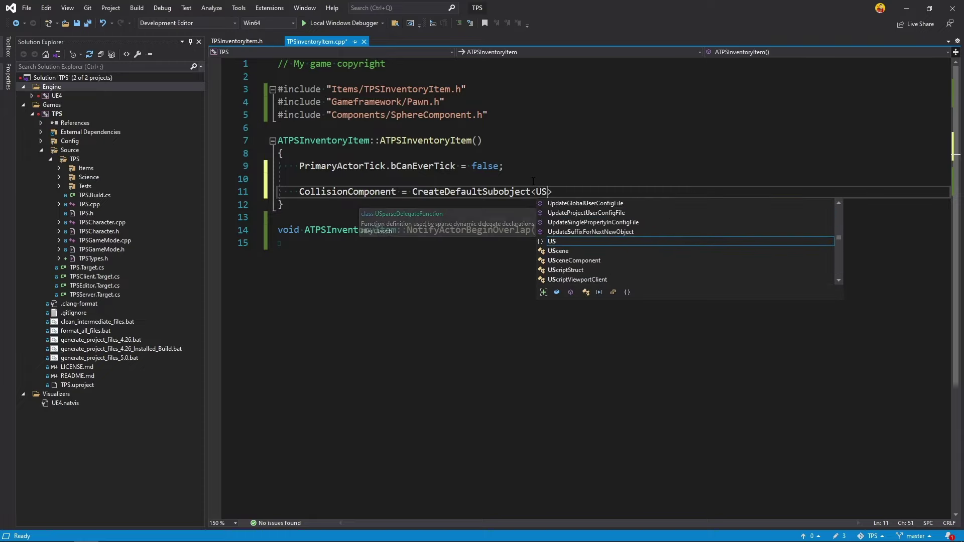
pyautogui.write('phere')
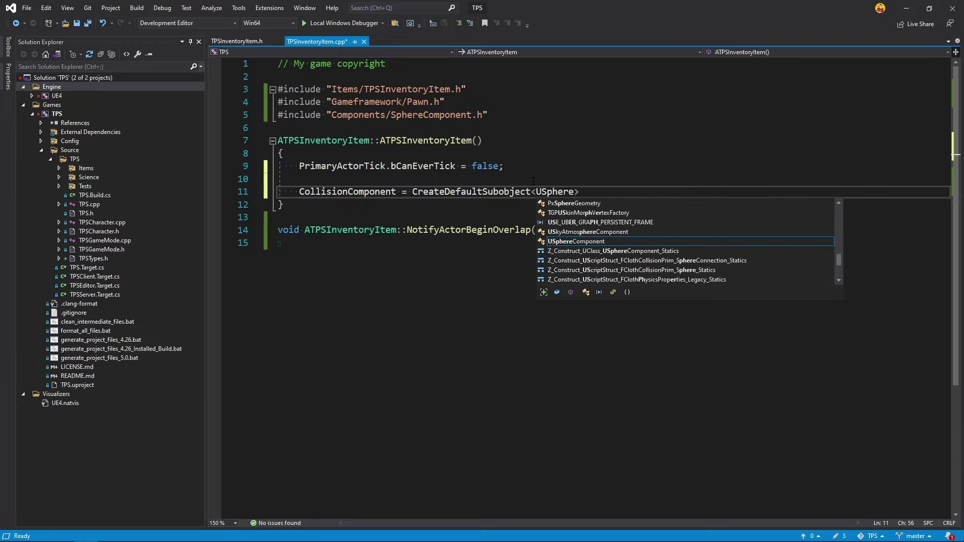
pyautogui.press('Tab')
pyautogui.write('>')
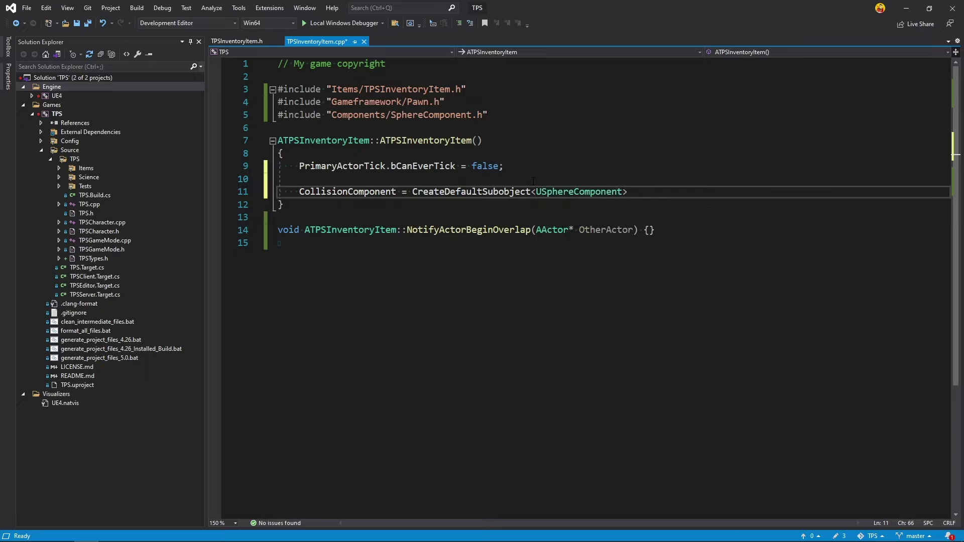
pyautogui.write('();')
pyautogui.press('Left')
pyautogui.press('Left')
pyautogui.write('"')
pyautogui.write('Sphere')
pyautogui.write('Compone')
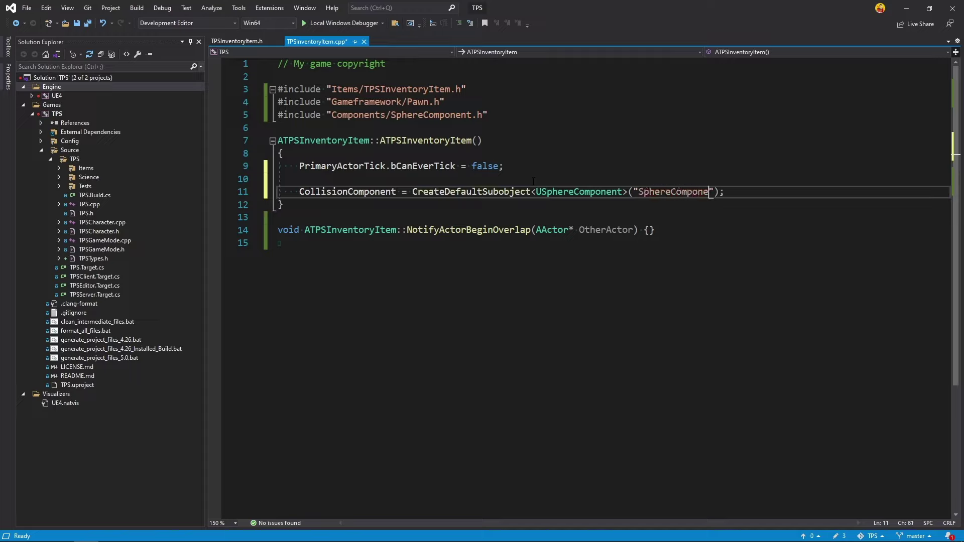
pyautogui.write('nt')
pyautogui.press('End')
pyautogui.hotkey('ctrl', 's')
# Step: Add a check(CollisionComponent) line below the subobject creation
pyautogui.press('Return')
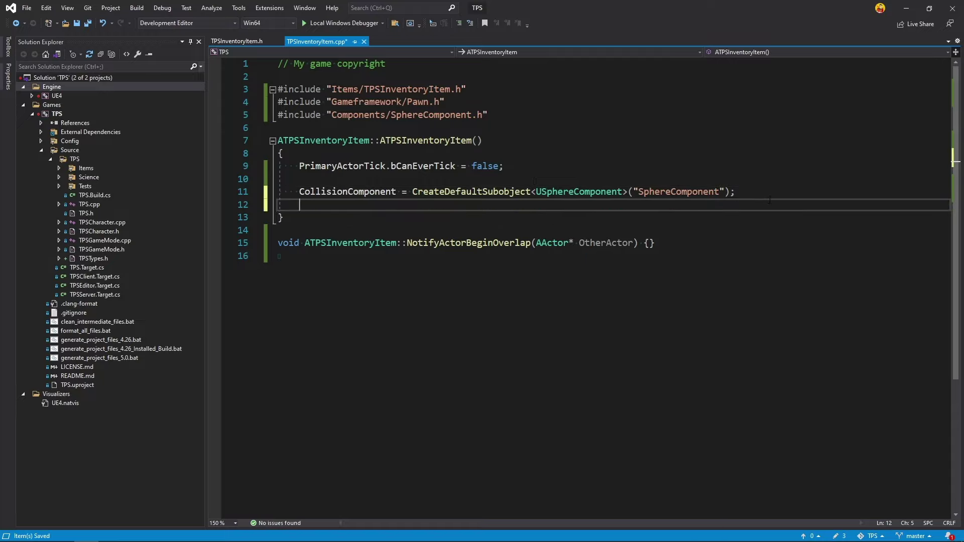
pyautogui.write('check')
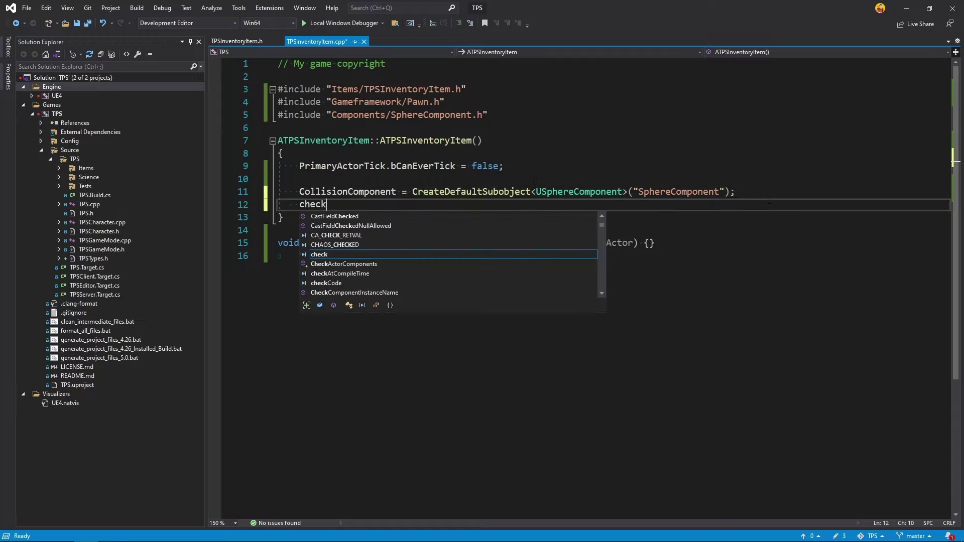
pyautogui.write('();')
pyautogui.press('Left')
pyautogui.press('Left')
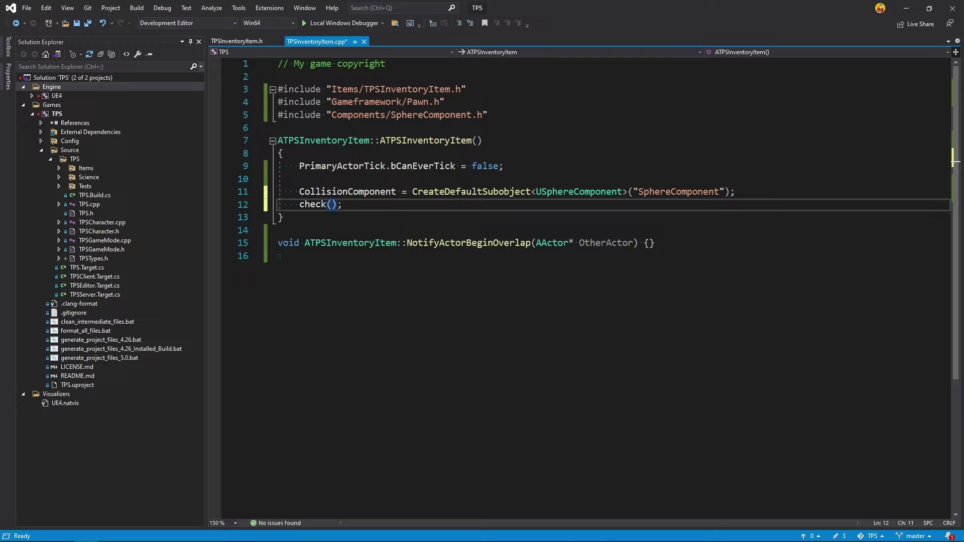
pyautogui.doubleClick(346, 191)
pyautogui.hotkey('ctrl', 'c')
pyautogui.click(331, 204)
pyautogui.hotkey('ctrl', 'v')
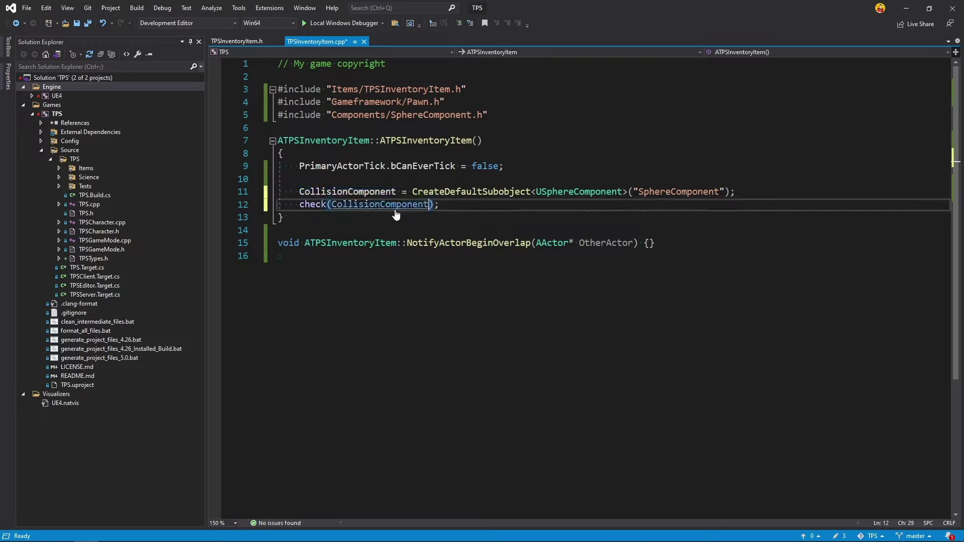
pyautogui.hotkey('ctrl', 's')
pyautogui.press('End')
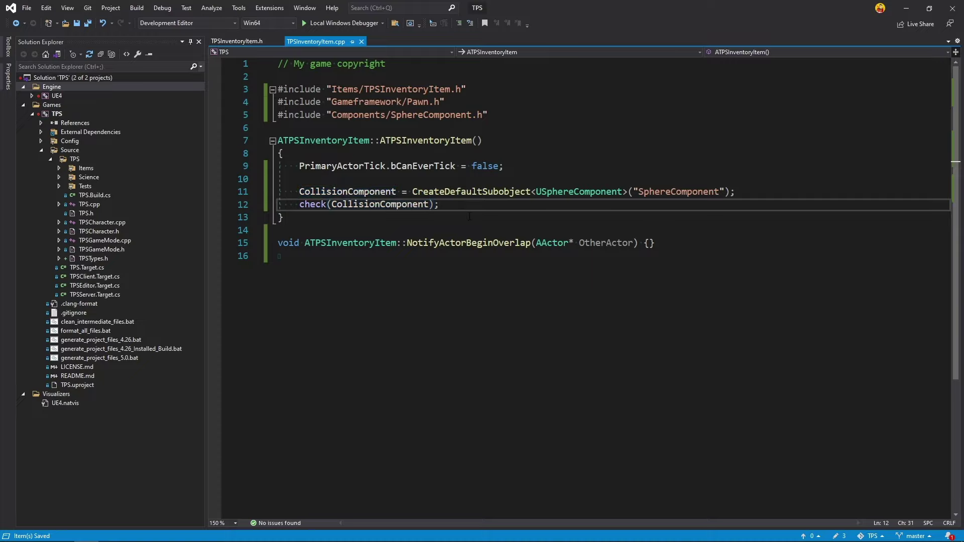
# Step: Set the sphere radius with CollisionComponent->InitSphereRadius(30.0f) and save
pyautogui.press('Return')
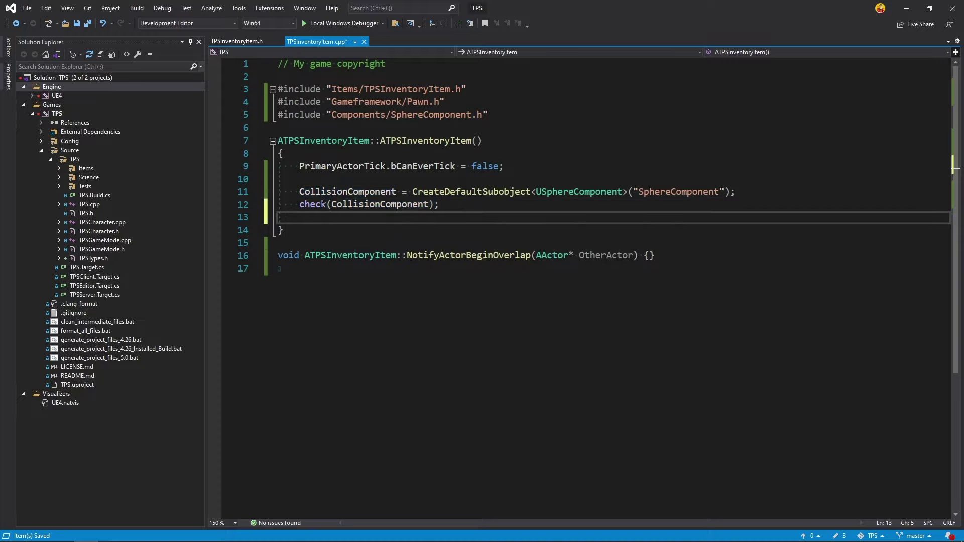
pyautogui.doubleClick(324, 191)
pyautogui.hotkey('ctrl', 'c')
pyautogui.click(315, 214)
pyautogui.hotkey('ctrl', 'v')
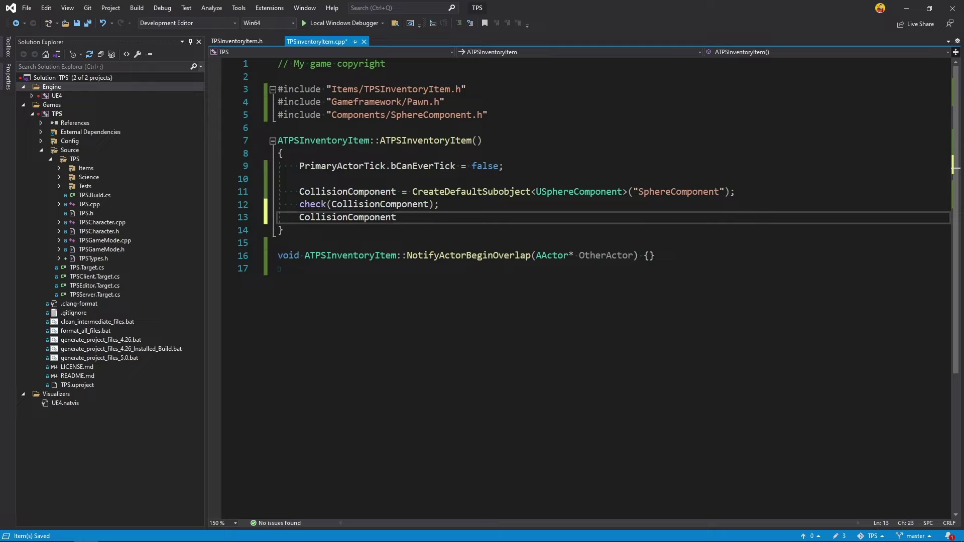
pyautogui.write('>')
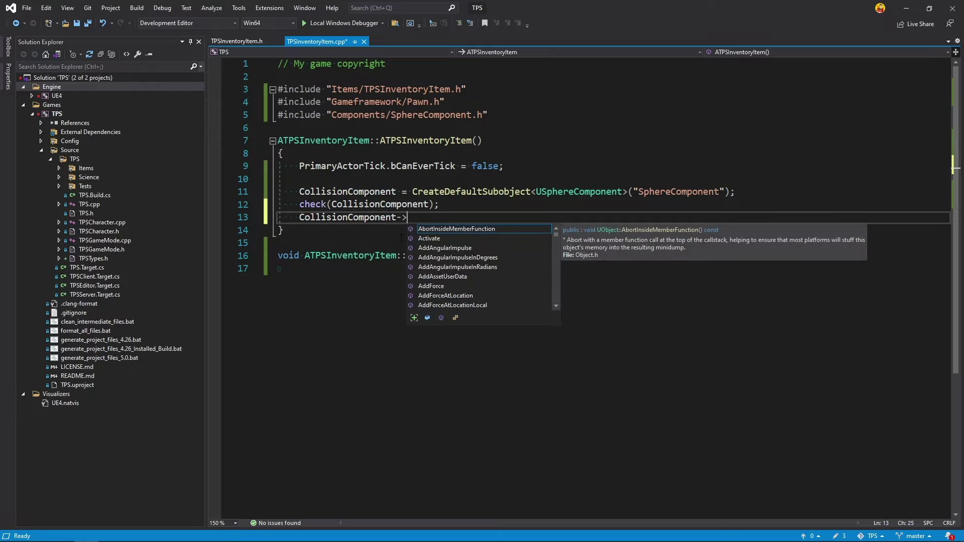
pyautogui.write('i')
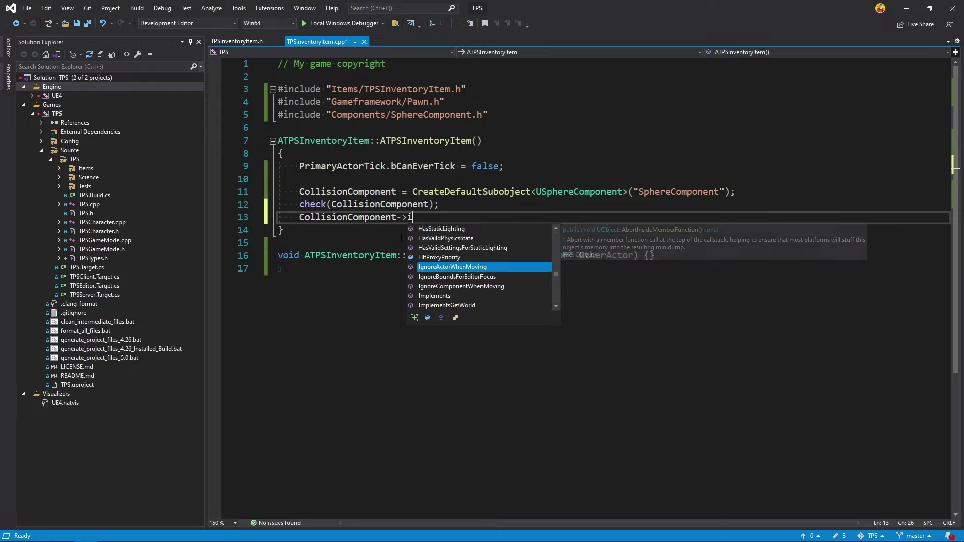
pyautogui.write('nit')
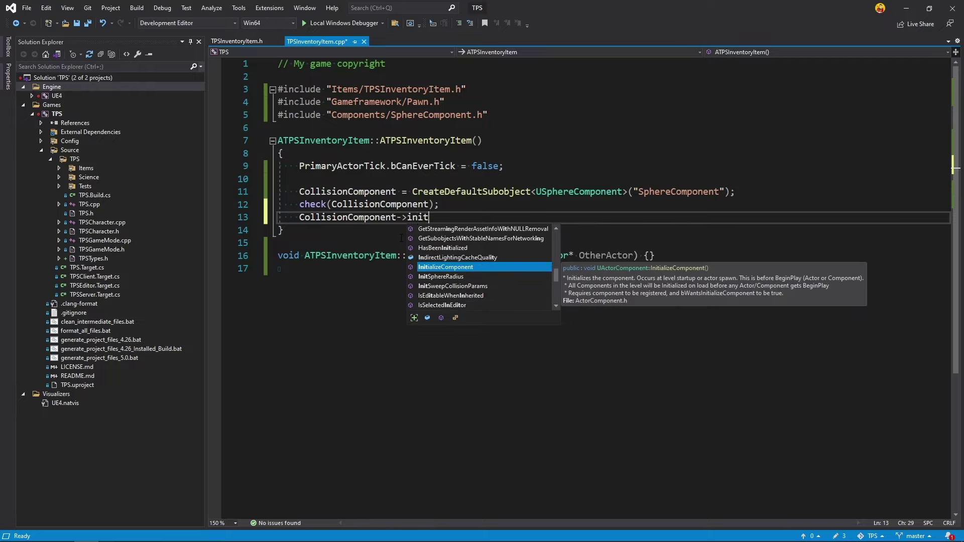
pyautogui.press('Down')
pyautogui.press('Tab')
pyautogui.write('(')
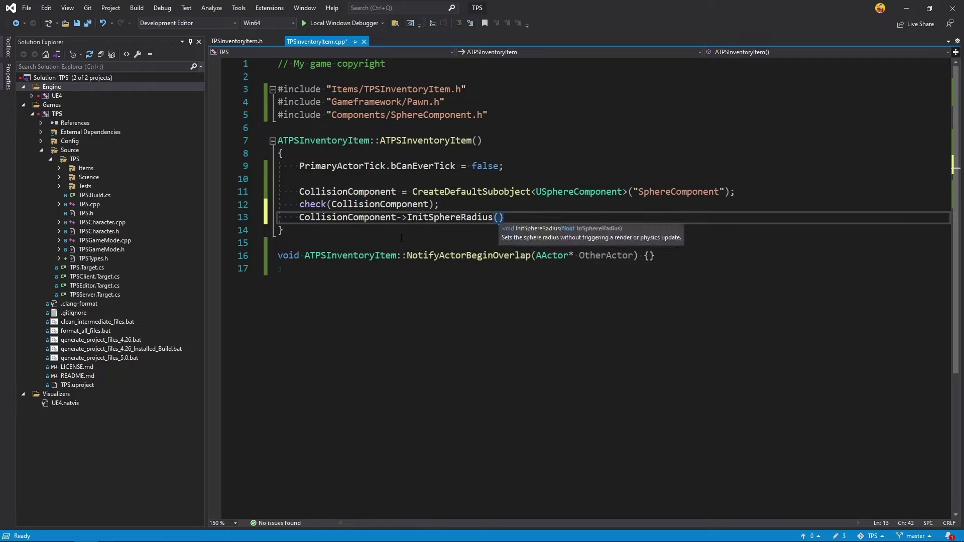
pyautogui.write('30.0f)')
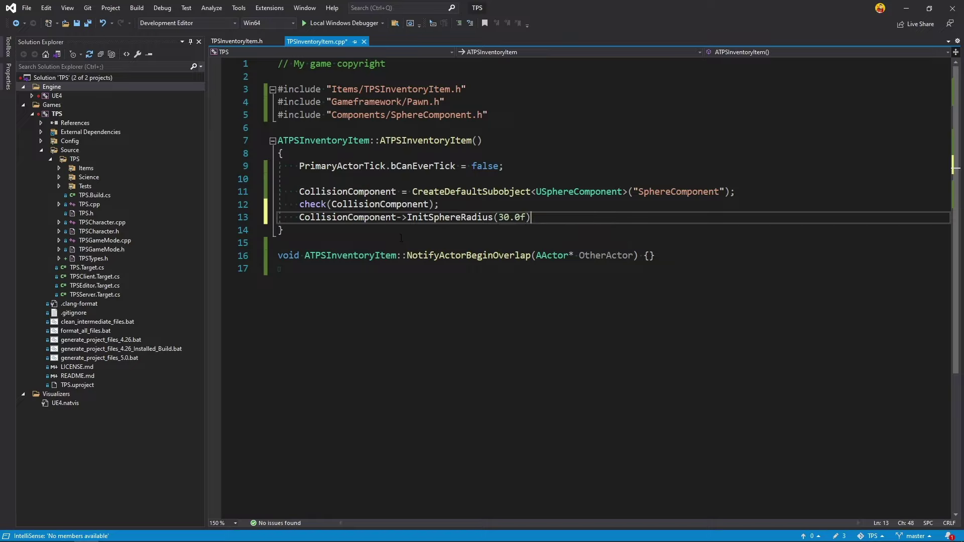
pyautogui.write(';')
pyautogui.hotkey('ctrl', 's')
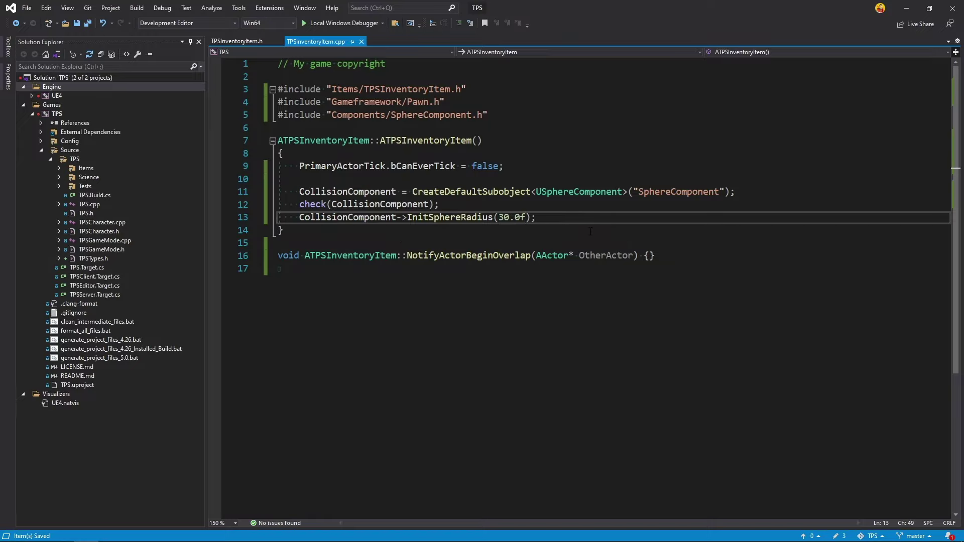
# Step: Set the sphere's collision to ECollisionEnabled::QueryOnly via SetCollisionEnabled
pyautogui.press('Return')
pyautogui.write('CollisionComponent')
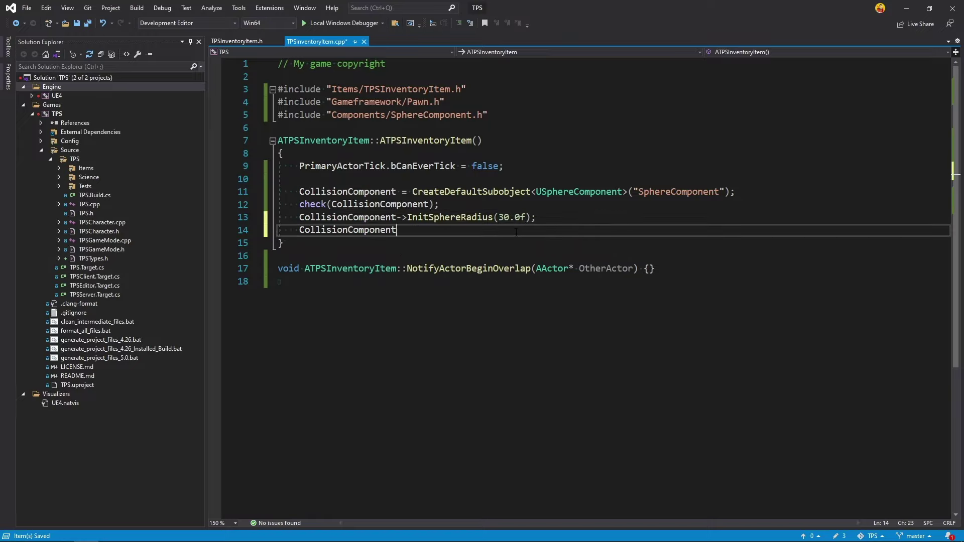
pyautogui.write('->')
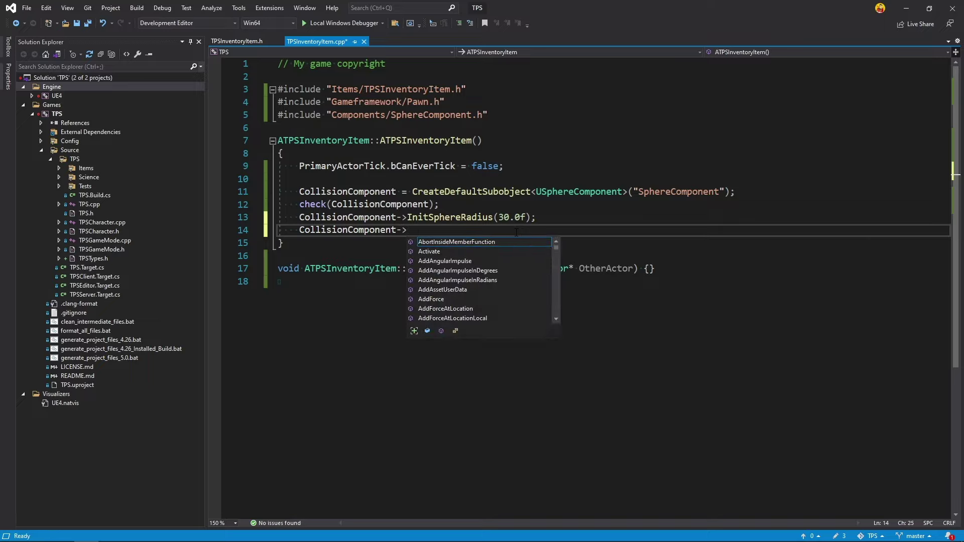
pyautogui.write('s')
pyautogui.write('etcoll')
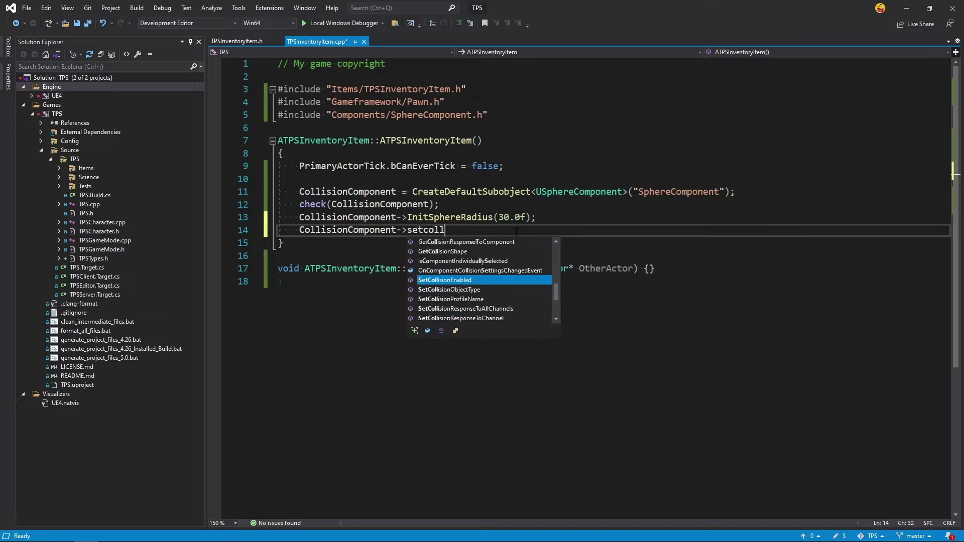
pyautogui.press('Tab')
pyautogui.write('(')
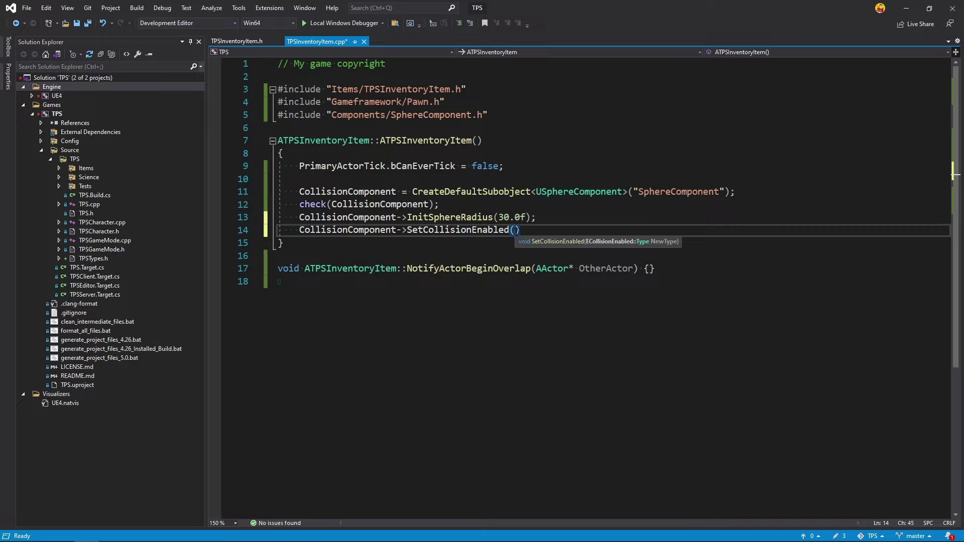
pyautogui.write('E')
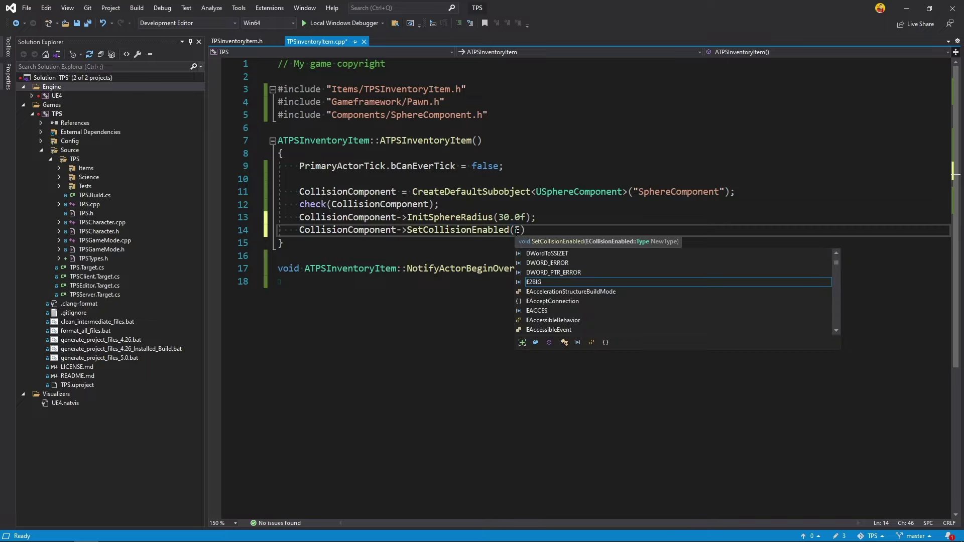
pyautogui.write('Col')
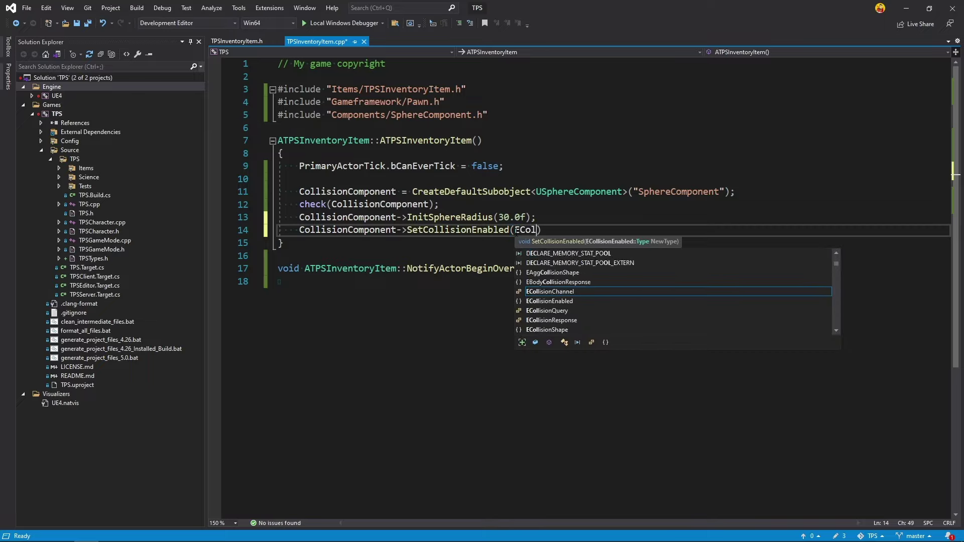
pyautogui.write('l')
pyautogui.press('Down')
pyautogui.press('Tab')
pyautogui.write(':')
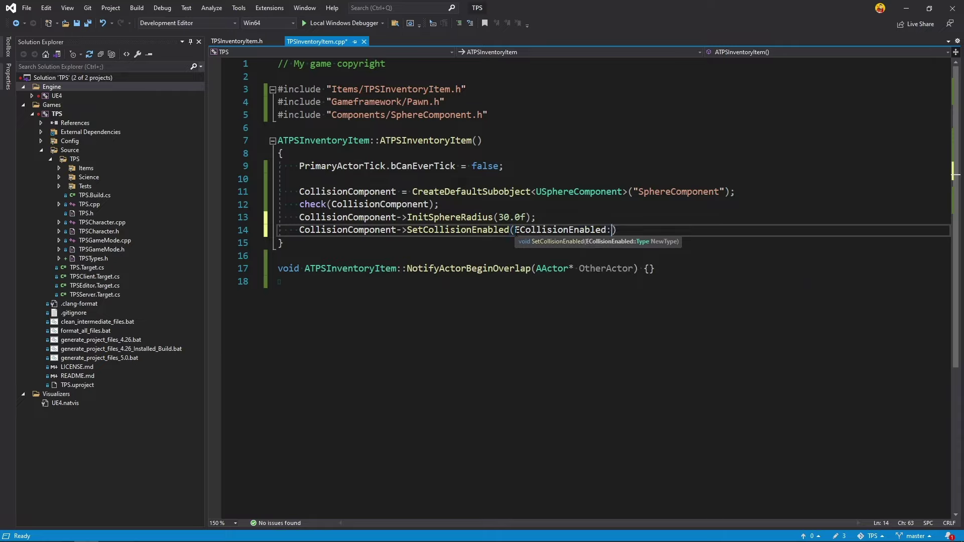
pyautogui.write(':')
pyautogui.press('Down')
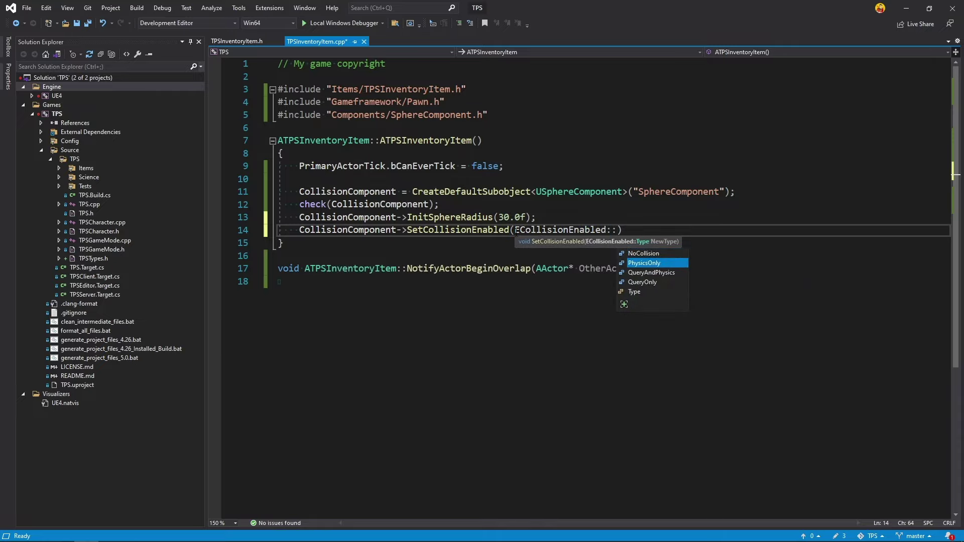
pyautogui.press('Down')
pyautogui.press('Down')
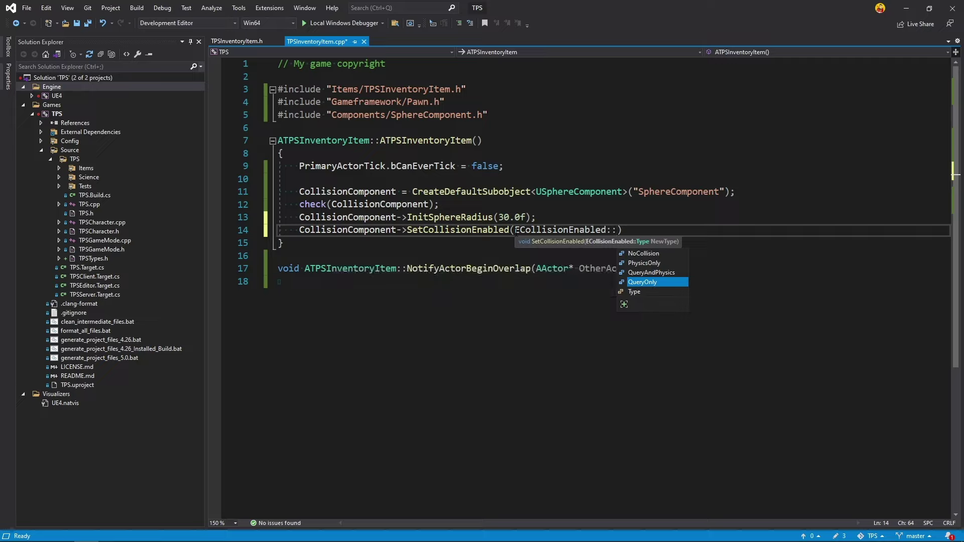
pyautogui.press('Tab')
pyautogui.press('End')
pyautogui.write(';')
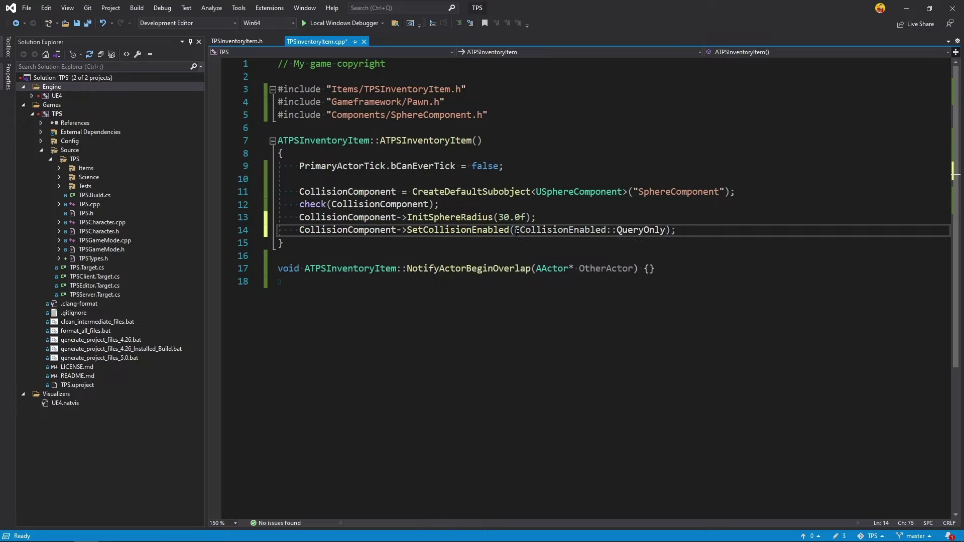
pyautogui.press('Return')
# Step: Make CollisionComponent respond with ECR_Overlap to all channels via SetCollisionResponseToAllChannels
pyautogui.write('CollisionComponent')
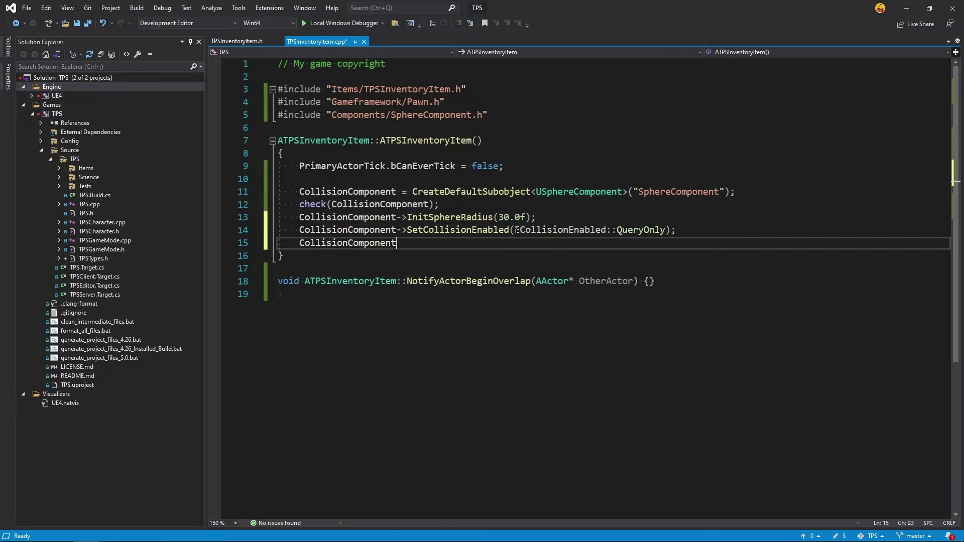
pyautogui.write('-')
pyautogui.write('>S')
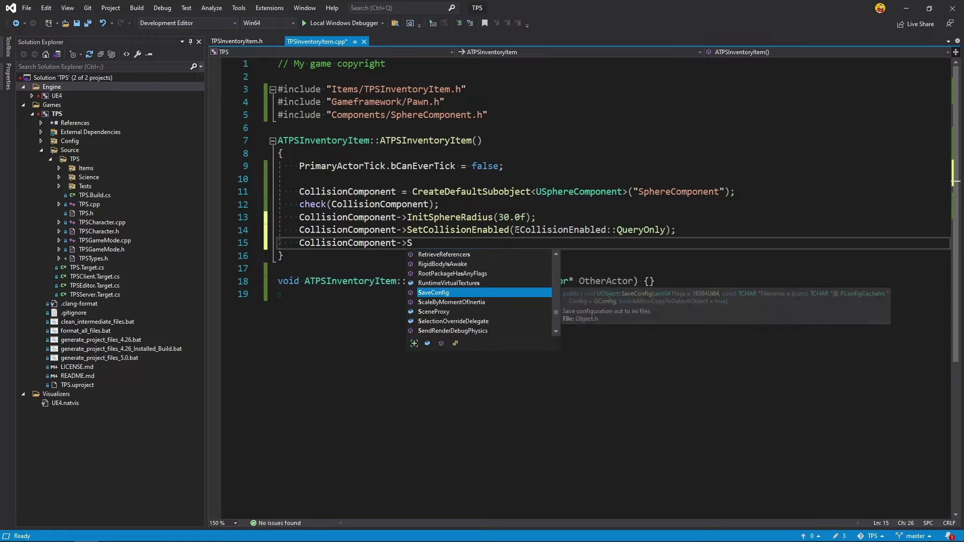
pyautogui.write('etcoll')
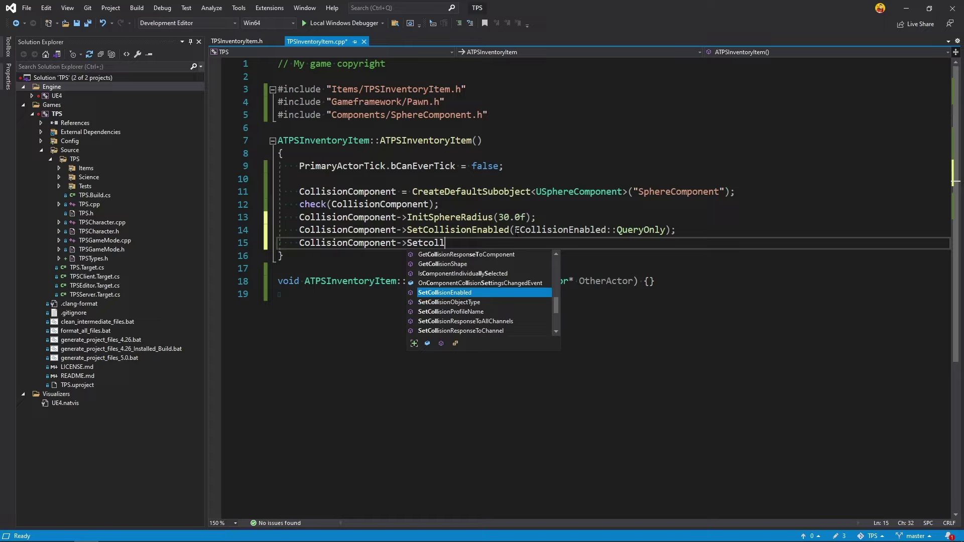
pyautogui.write('i')
pyautogui.press('Down')
pyautogui.press('Down')
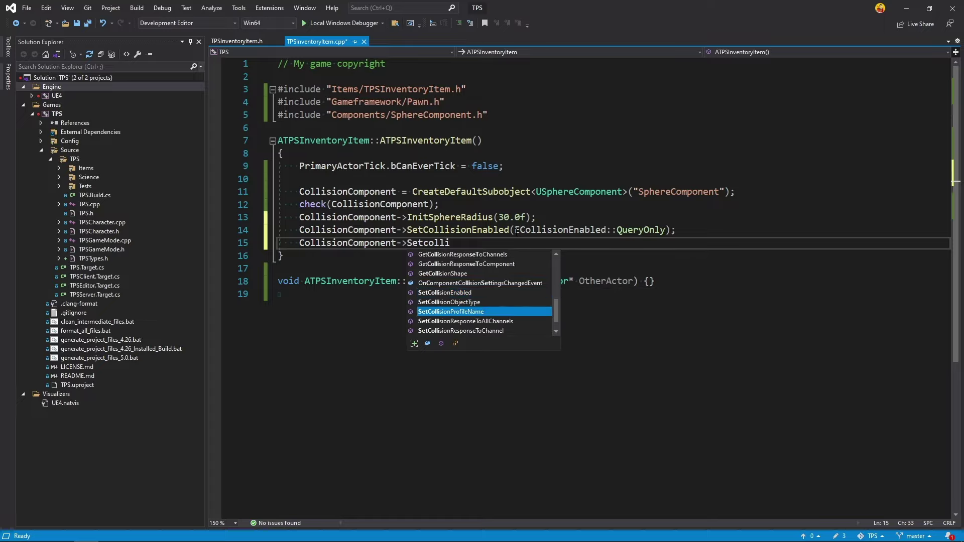
pyautogui.press('Down')
pyautogui.press('Tab')
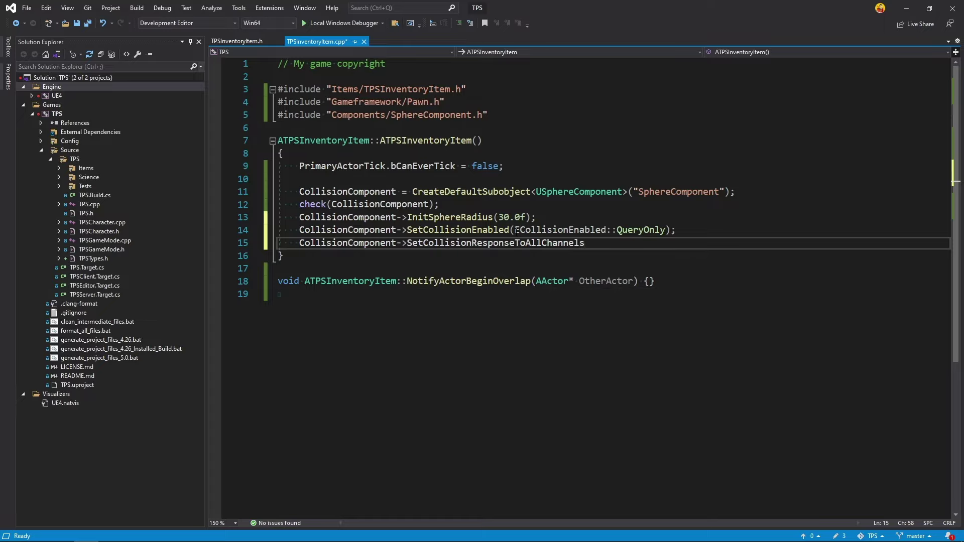
pyautogui.write('(E')
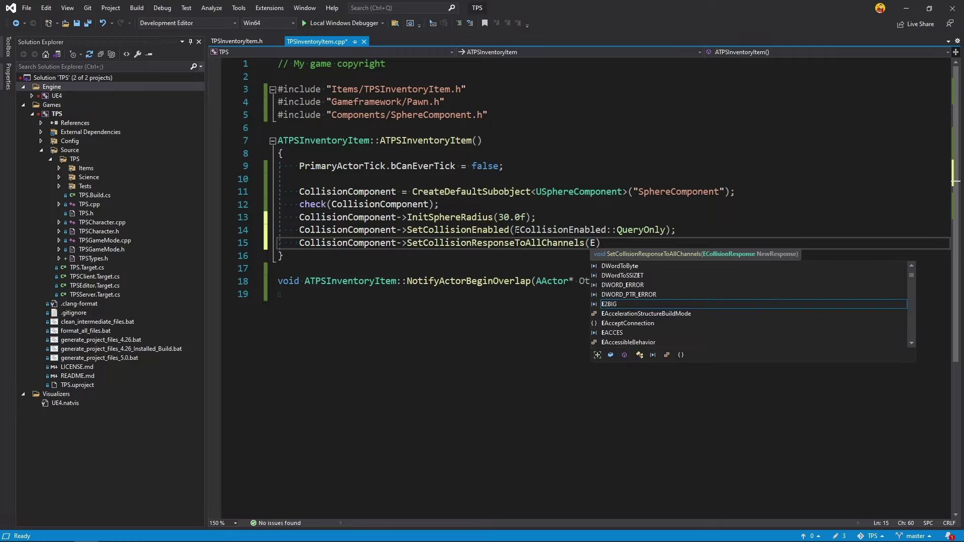
pyautogui.write('Collisio')
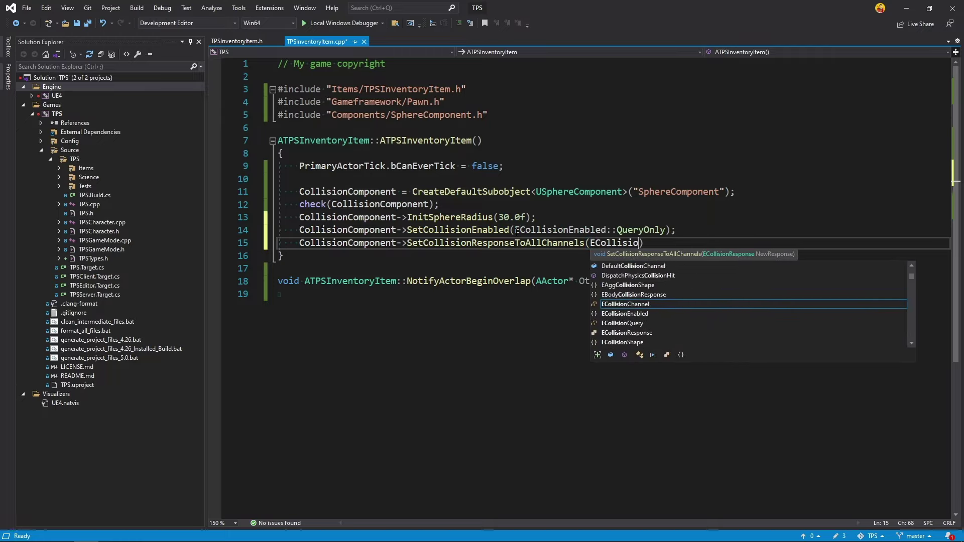
pyautogui.write('nresp')
pyautogui.press('Tab')
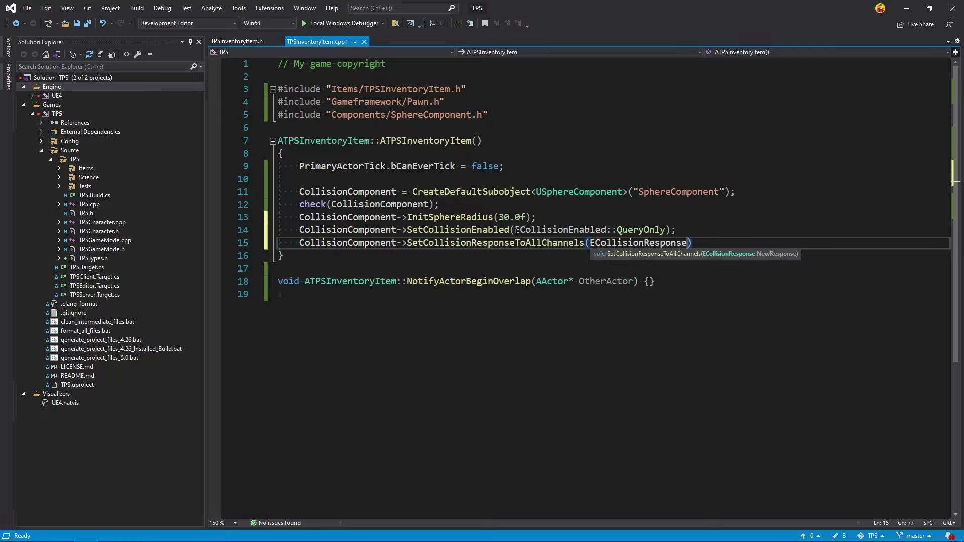
pyautogui.write('::')
pyautogui.press('Down')
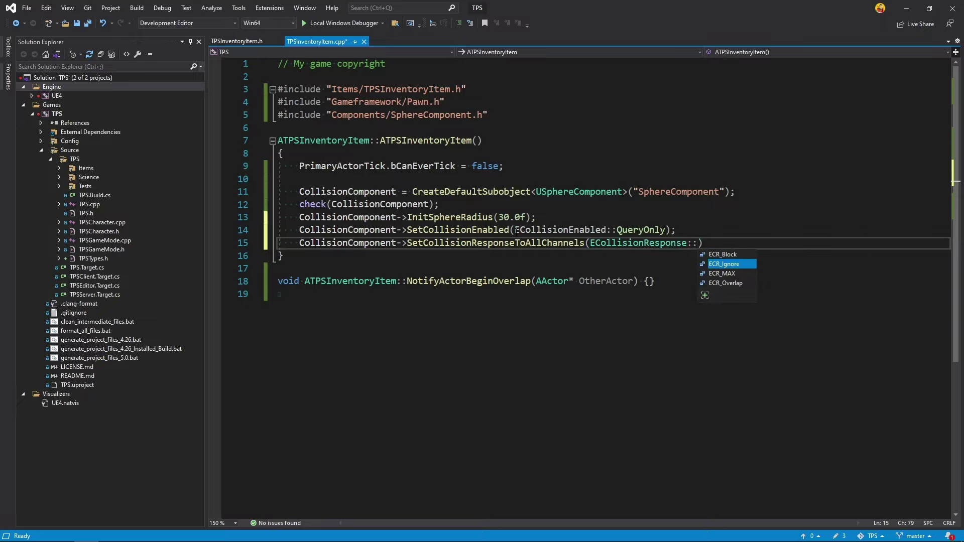
pyautogui.press('Down')
pyautogui.press('Down')
pyautogui.press('Tab')
pyautogui.press('End')
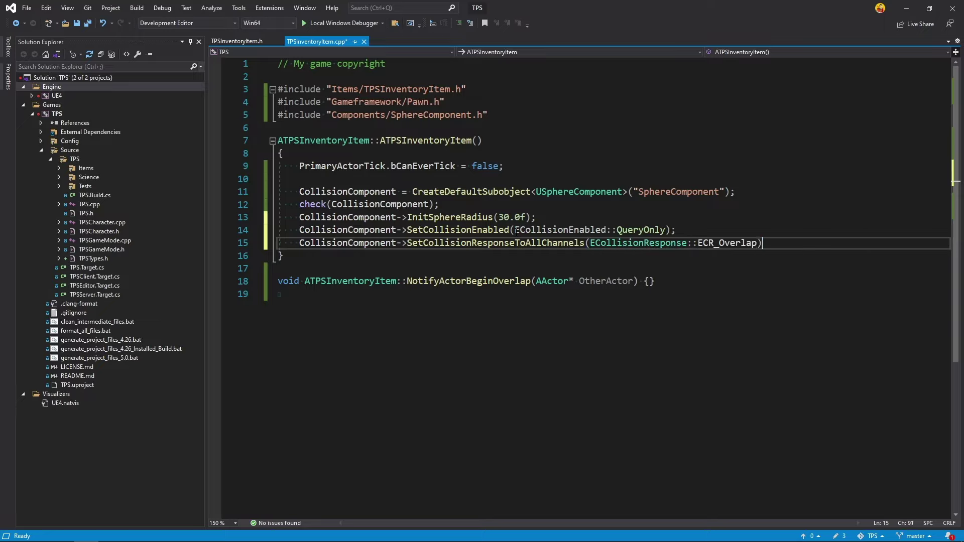
pyautogui.write(';')
pyautogui.press('Return')
# Step: Add SetRootComponent(CollisionComponent) to make the sphere the root, and save
pyautogui.write('Set')
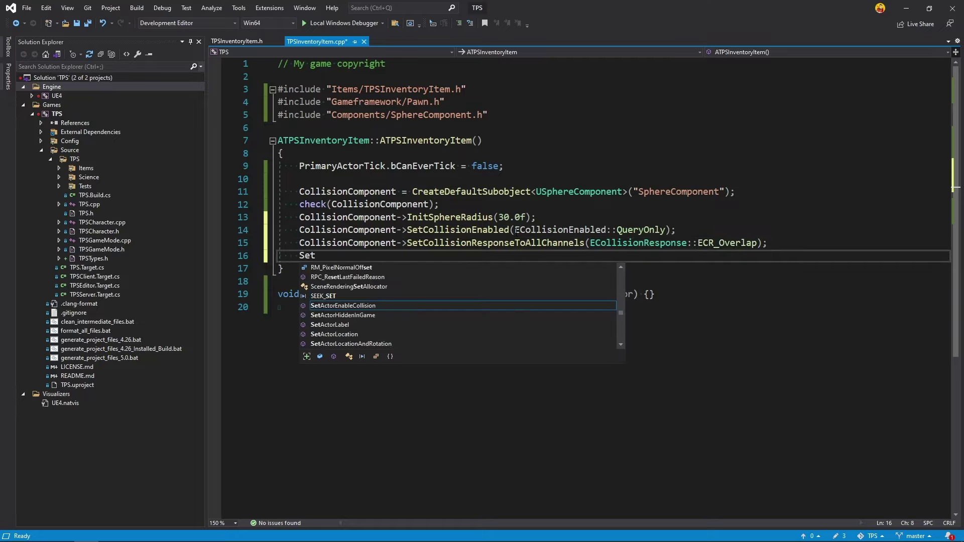
pyautogui.write('Root')
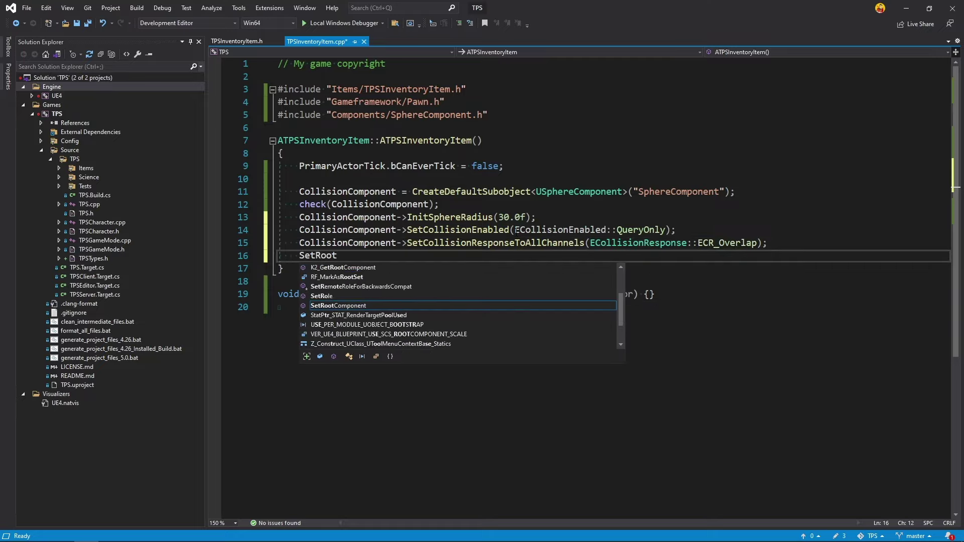
pyautogui.press('Tab')
pyautogui.write('(Col')
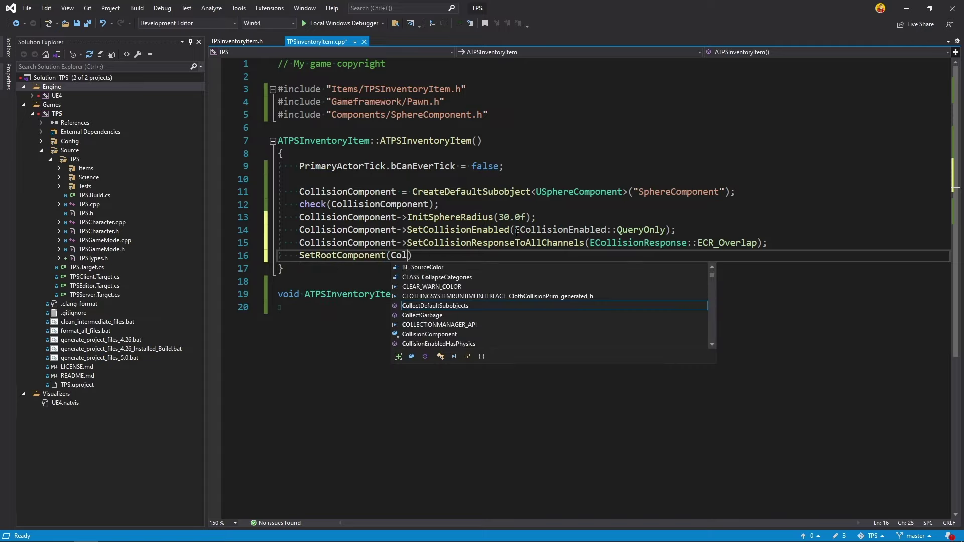
pyautogui.write('lisio')
pyautogui.press('Tab')
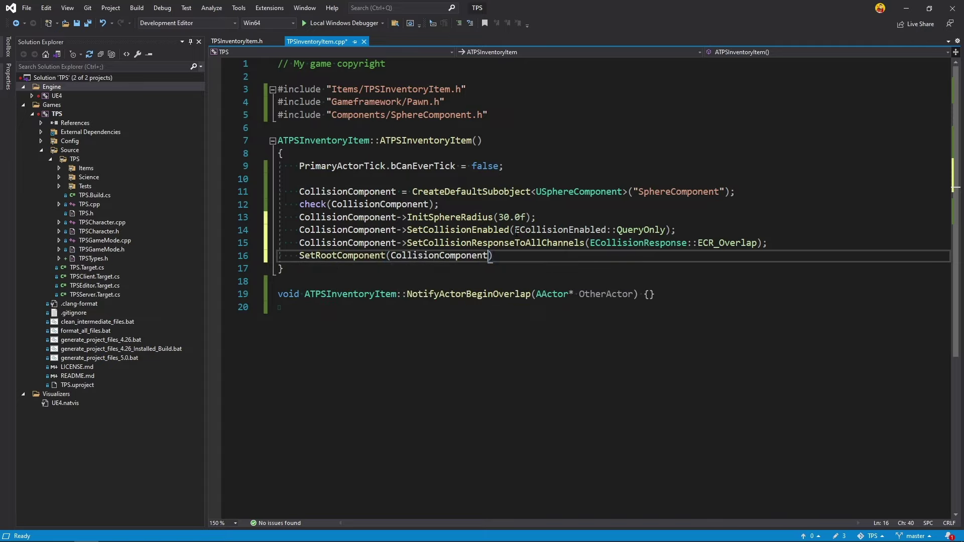
pyautogui.write(');')
pyautogui.hotkey('ctrl', 's')
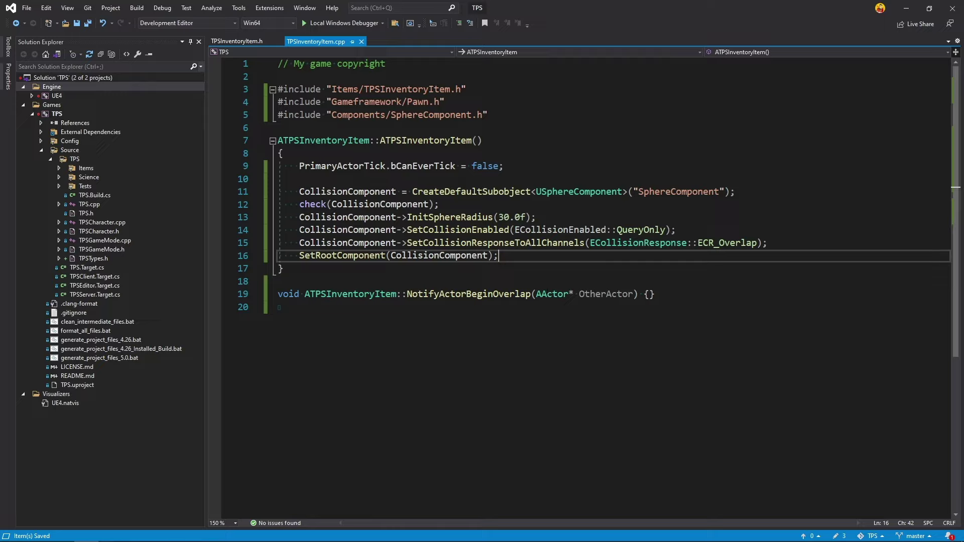
pyautogui.click(644, 297)
# Step: Open up the overlap function body and add a Super::NotifyActorBeginOverlap(); call
pyautogui.press('Return')
pyautogui.press('Right')
pyautogui.press('Return')
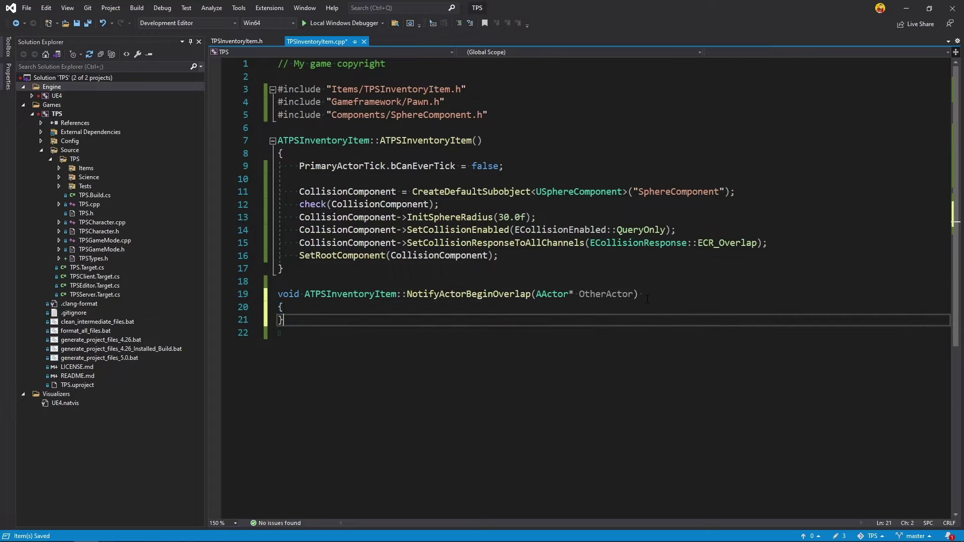
pyautogui.press('Return')
pyautogui.write('Su')
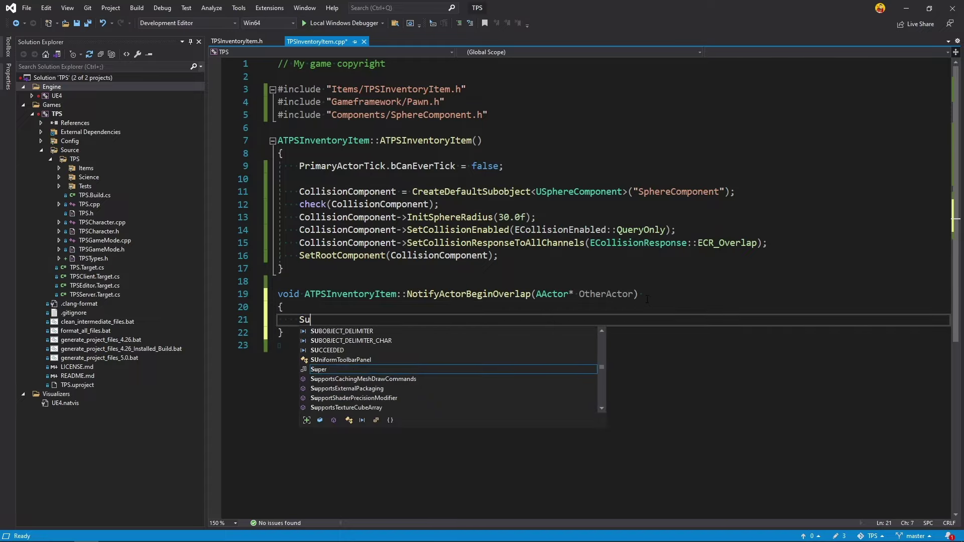
pyautogui.write('per::')
pyautogui.click(467, 294)
pyautogui.doubleClick(467, 294)
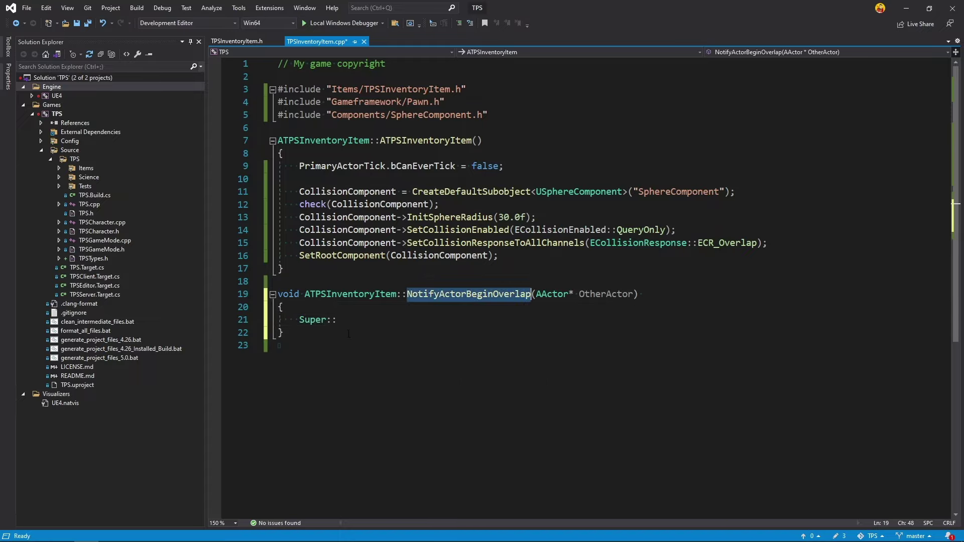
pyautogui.hotkey('ctrl', 'c')
pyautogui.click(381, 320)
pyautogui.hotkey('ctrl', 'v')
pyautogui.write('();')
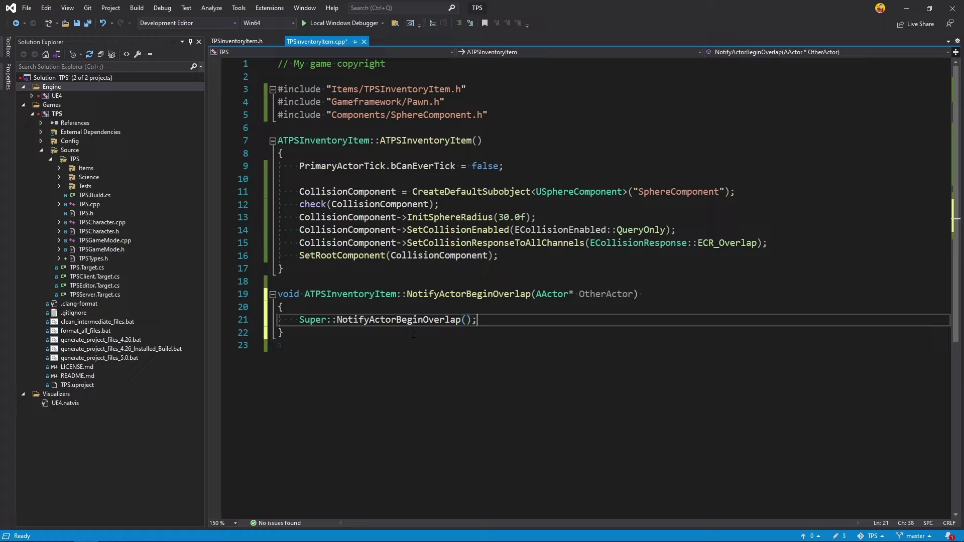
# Step: Pass OtherActor as the argument to the parent NotifyActorBeginOverlap call
pyautogui.doubleClick(593, 294)
pyautogui.hotkey('ctrl', 'c')
pyautogui.click(464, 320)
pyautogui.hotkey('ctrl', 'v')
pyautogui.click(545, 325)
pyautogui.press('Return')
pyautogui.press('Return')
# Step: Declare const auto Pawn = Cast<APawn>(Other); below the parent call
pyautogui.hotkey('ctrl', 'k')
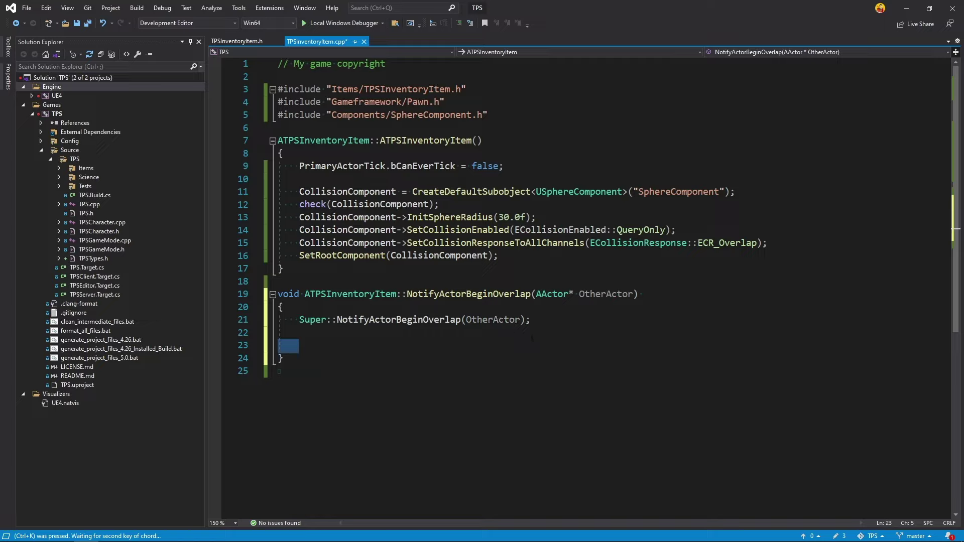
pyautogui.hotkey('ctrl', 'f')
pyautogui.write('co')
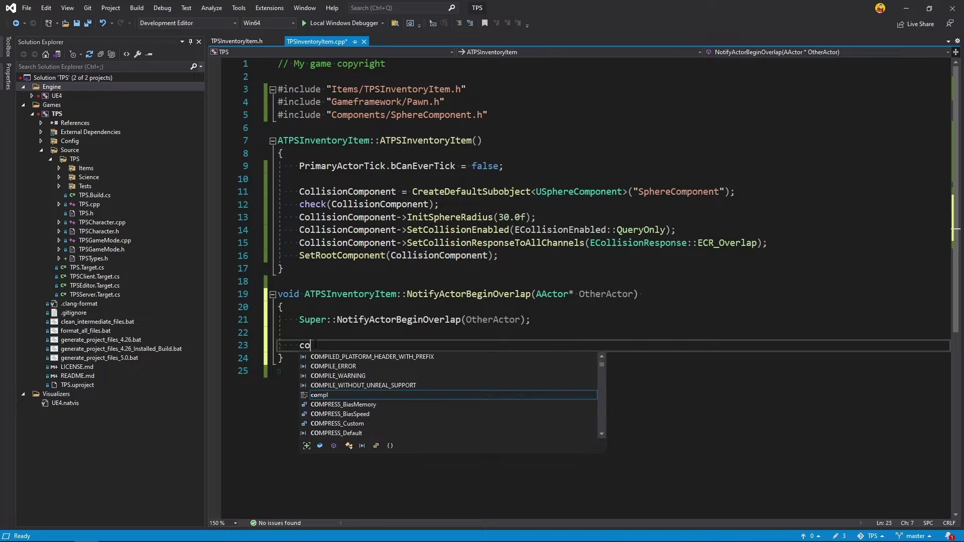
pyautogui.write('nst auto ')
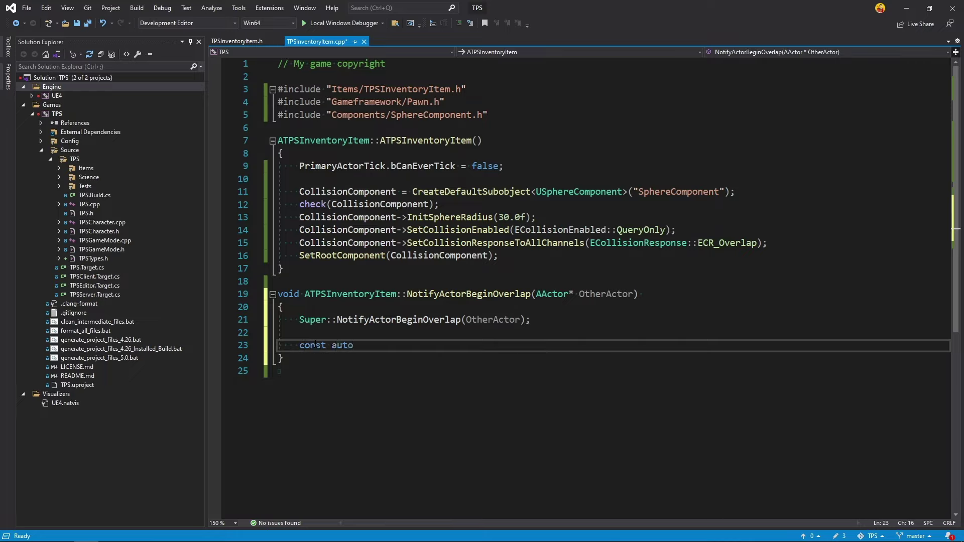
pyautogui.write('Pa')
pyautogui.write('wn = ')
pyautogui.write('Cast<')
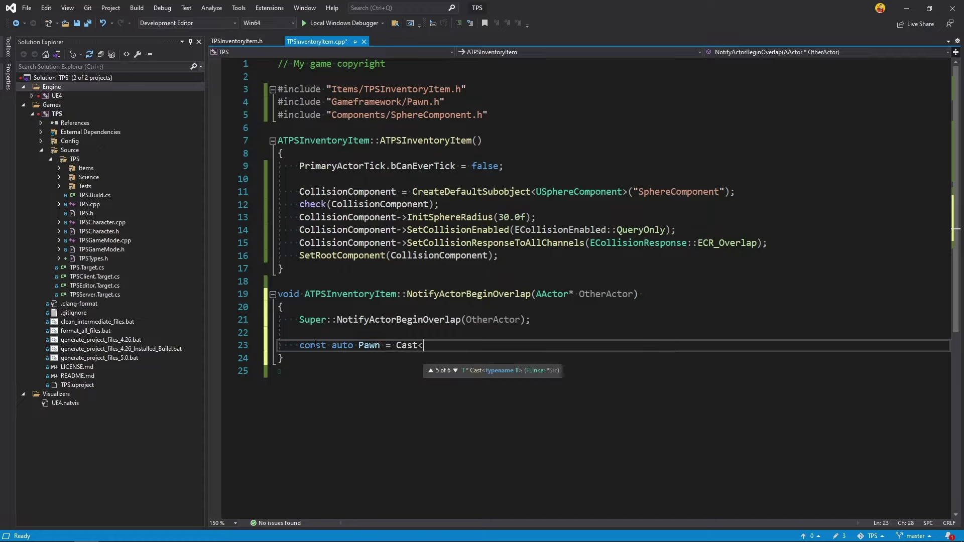
pyautogui.write('>')
pyautogui.write('A')
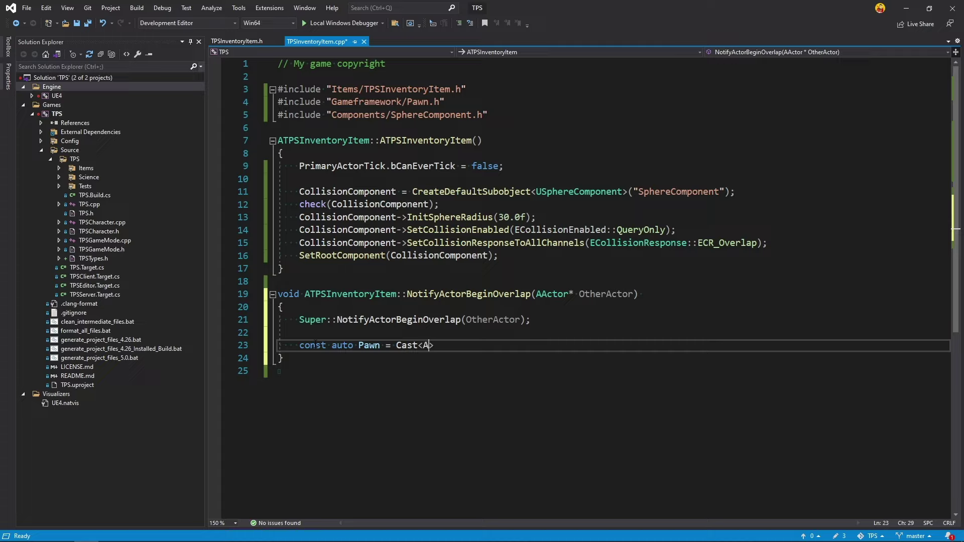
pyautogui.write('P')
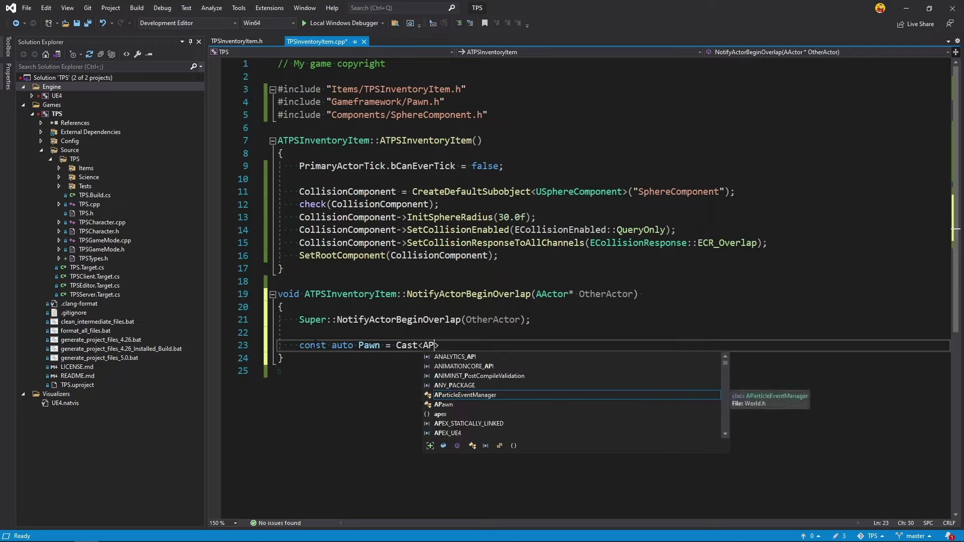
pyautogui.press('Down')
pyautogui.press('Tab')
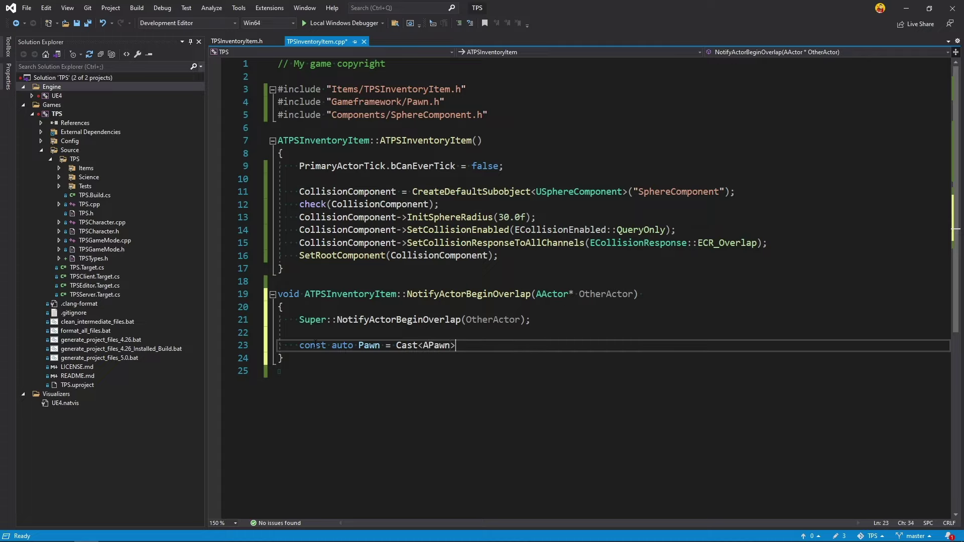
pyautogui.write('(O')
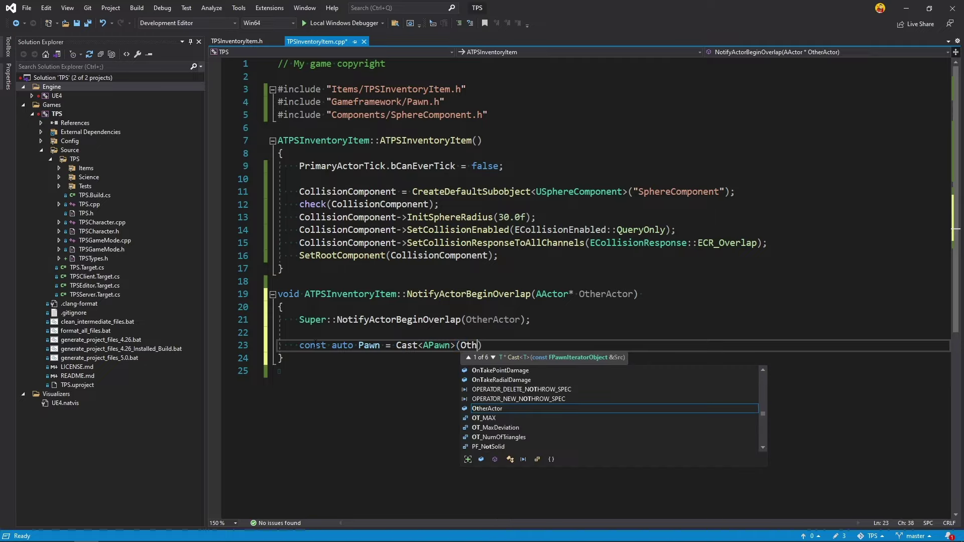
pyautogui.write('ther);')
pyautogui.press('Return')
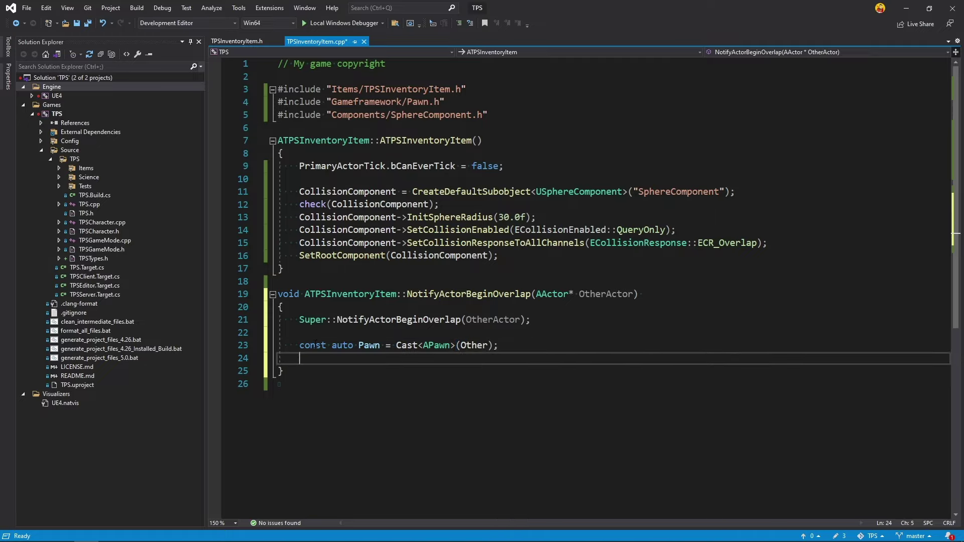
# Step: Add an if(Pawn) block that calls Destroy(); and save the file
pyautogui.write('if(Pa')
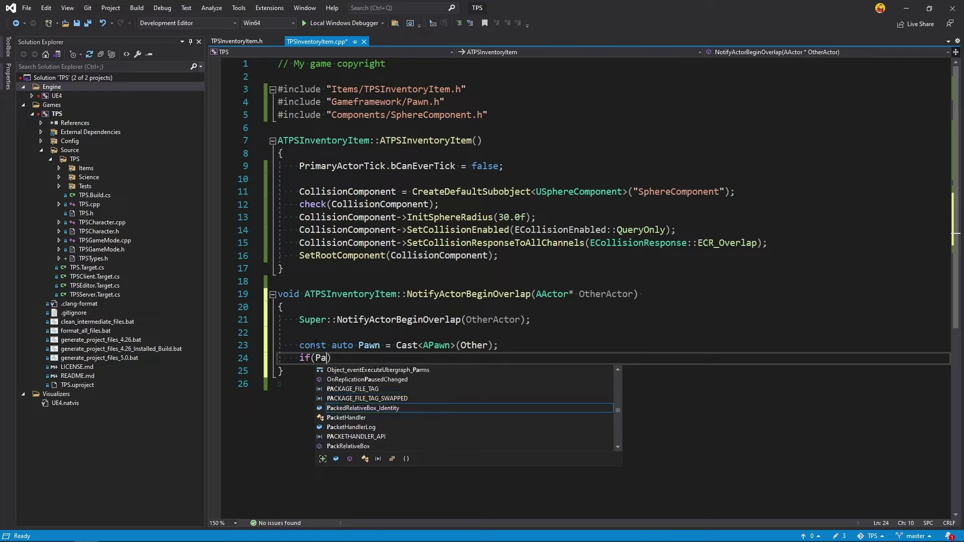
pyautogui.write('wn)')
pyautogui.press('Return')
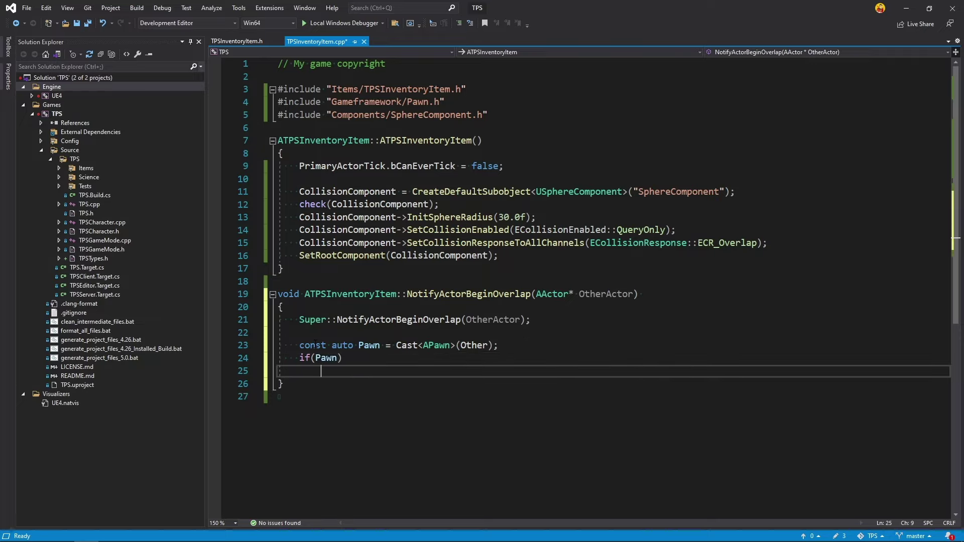
pyautogui.write('{')
pyautogui.press('Return')
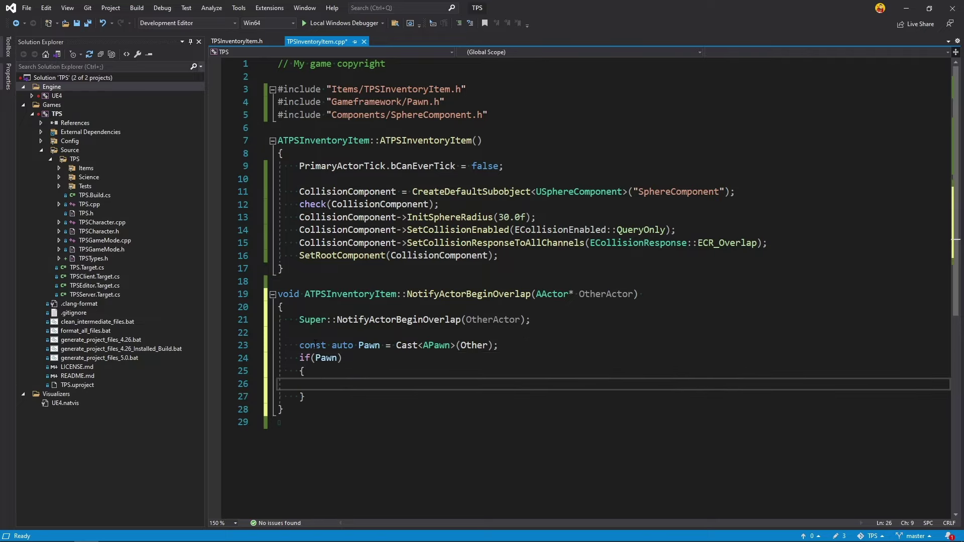
pyautogui.write('Destr')
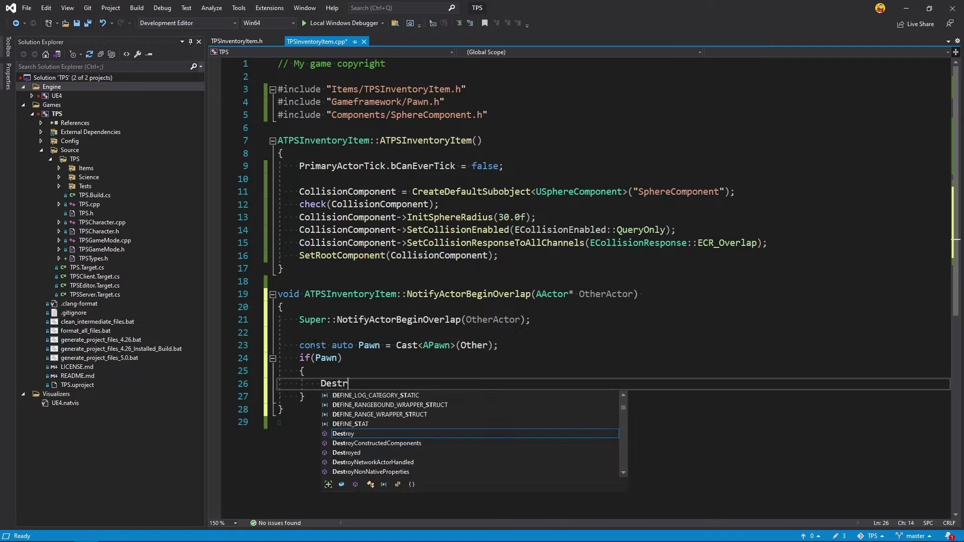
pyautogui.write('oy();')
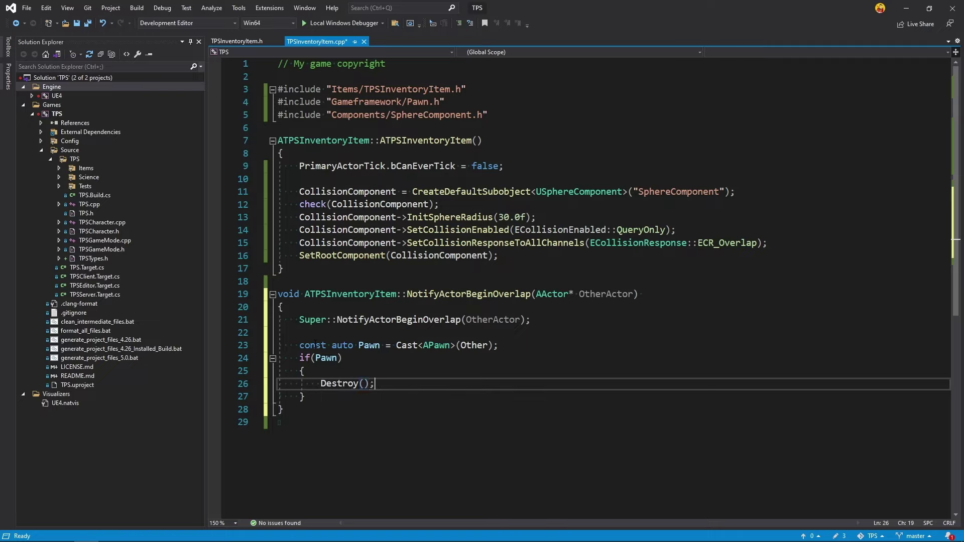
pyautogui.hotkey('ctrl', 's')
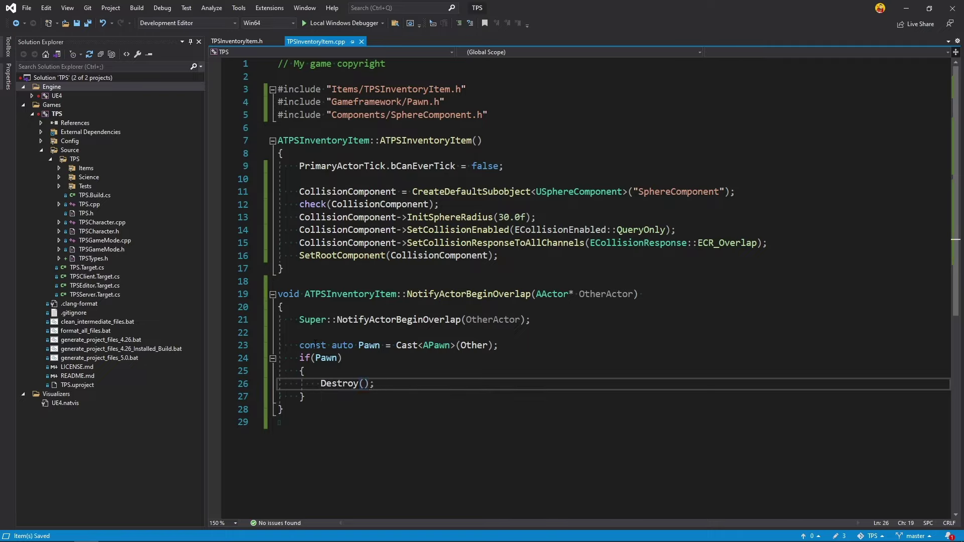
# Step: Reformat the code and move the Pawn cast declaration into the if condition
pyautogui.hotkey('ctrl', 'k')
pyautogui.hotkey('ctrl', 'd')
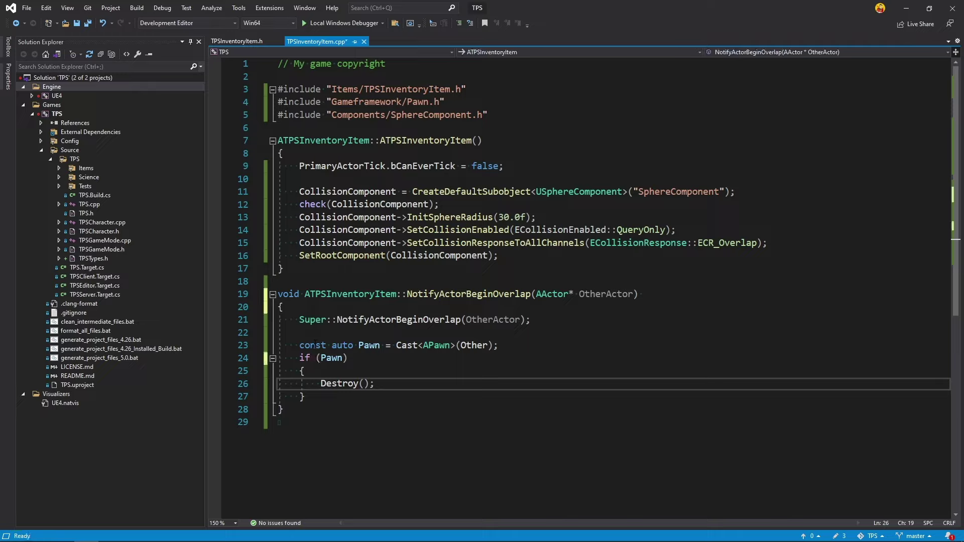
pyautogui.moveTo(299, 346); pyautogui.dragTo(492, 345)
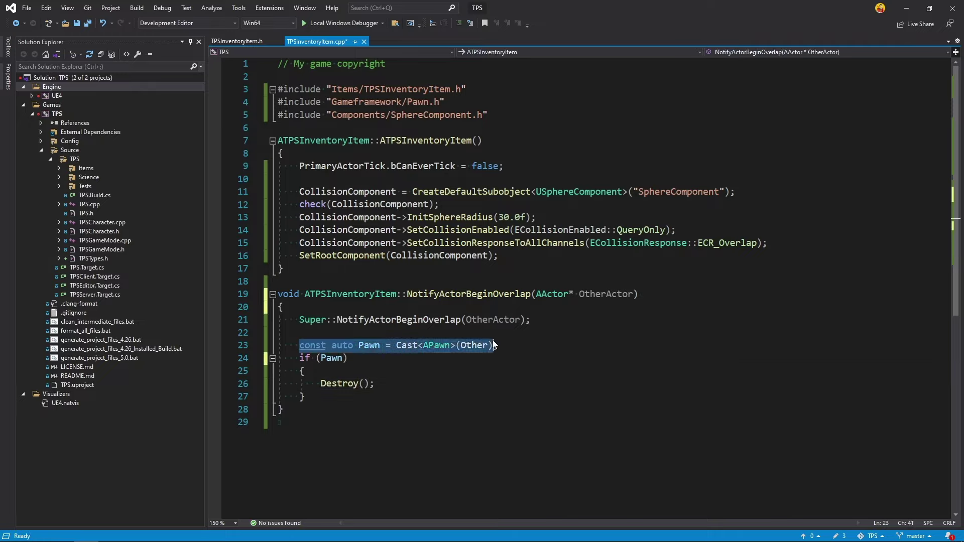
pyautogui.hotkey('ctrl', 'x')
pyautogui.moveTo(342, 357); pyautogui.dragTo(321, 358)
pyautogui.hotkey('ctrl', 'v')
pyautogui.click(280, 346)
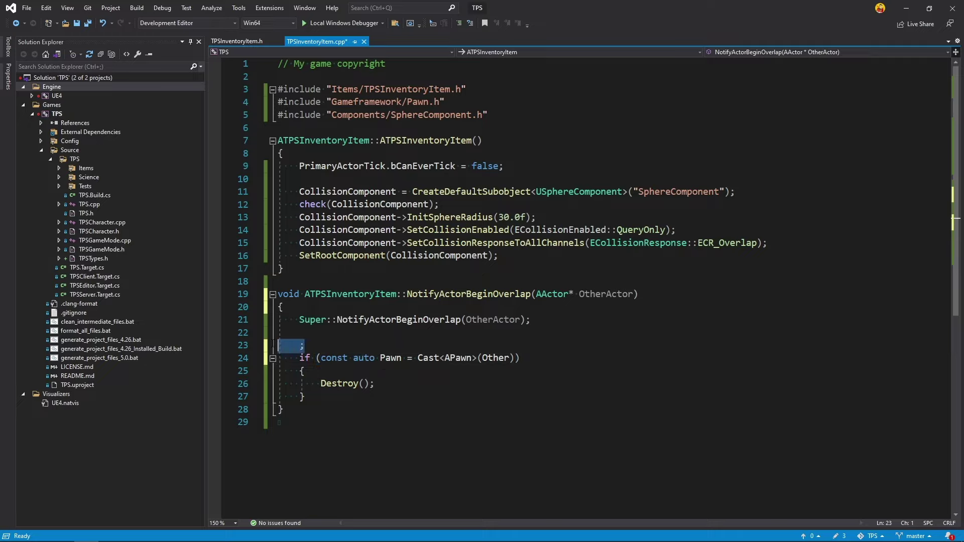
pyautogui.hotkey('ctrl', 'x')
pyautogui.click(407, 346)
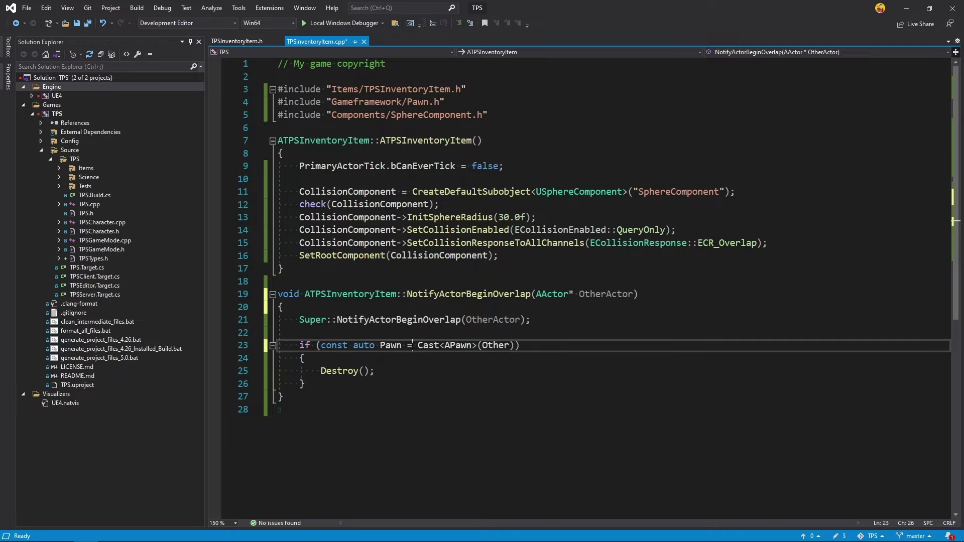
pyautogui.click(503, 372)
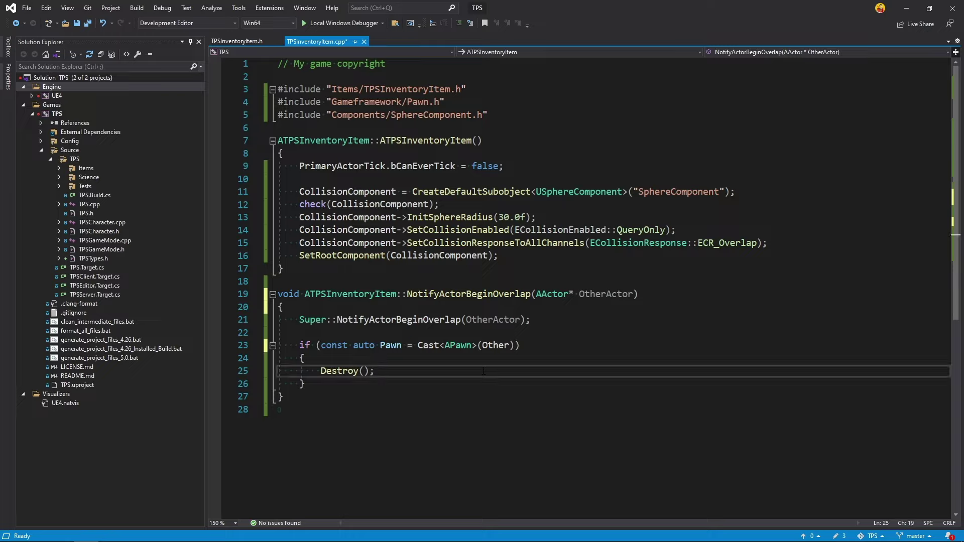
# Step: Save and build the project, declining to run the last successful build
pyautogui.hotkey('ctrl', 's')
pyautogui.click(303, 20)
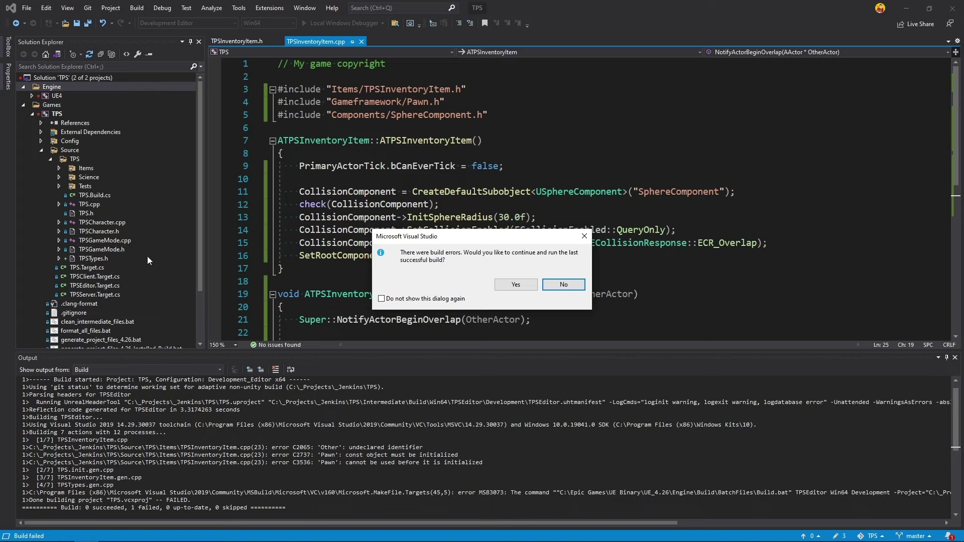
pyautogui.click(564, 285)
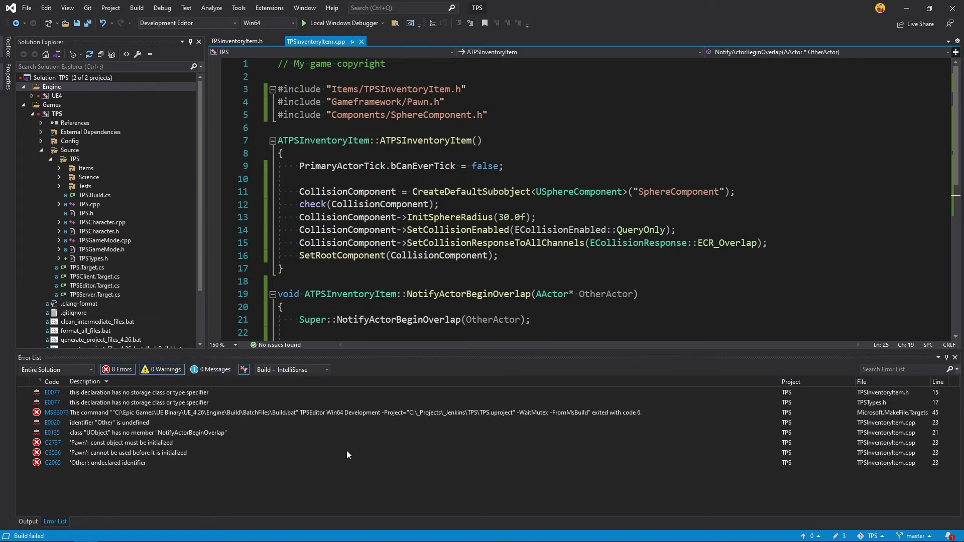
# Step: Fix the E0020 error by replacing Other with OtherActor in the cast, then save
pyautogui.doubleClick(128, 422)
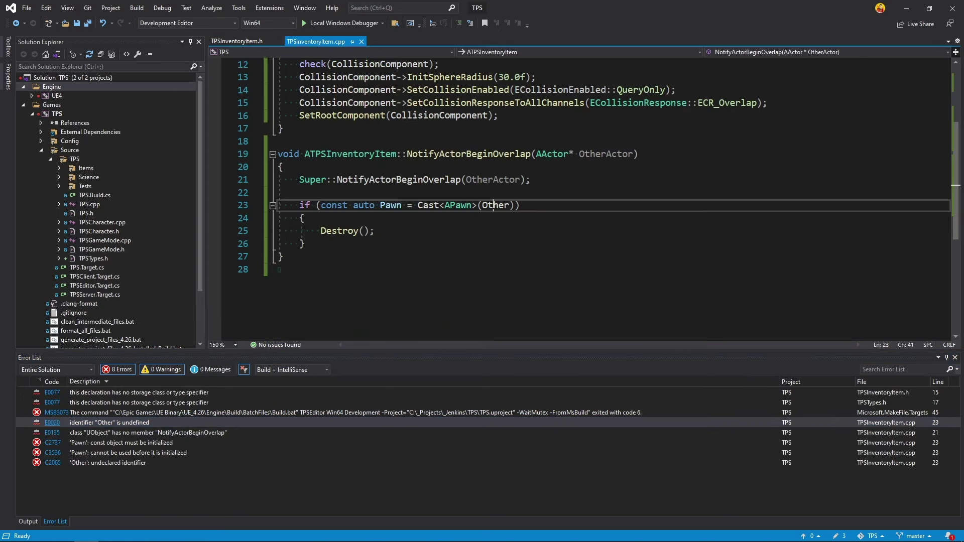
pyautogui.doubleClick(606, 154)
pyautogui.hotkey('ctrl', 'c')
pyautogui.doubleClick(495, 205)
pyautogui.hotkey('ctrl', 'v')
pyautogui.hotkey('ctrl', 's')
# Step: Rebuild, then browse the Content Browser to C++ Classes > TPS > Items
pyautogui.click(311, 25)
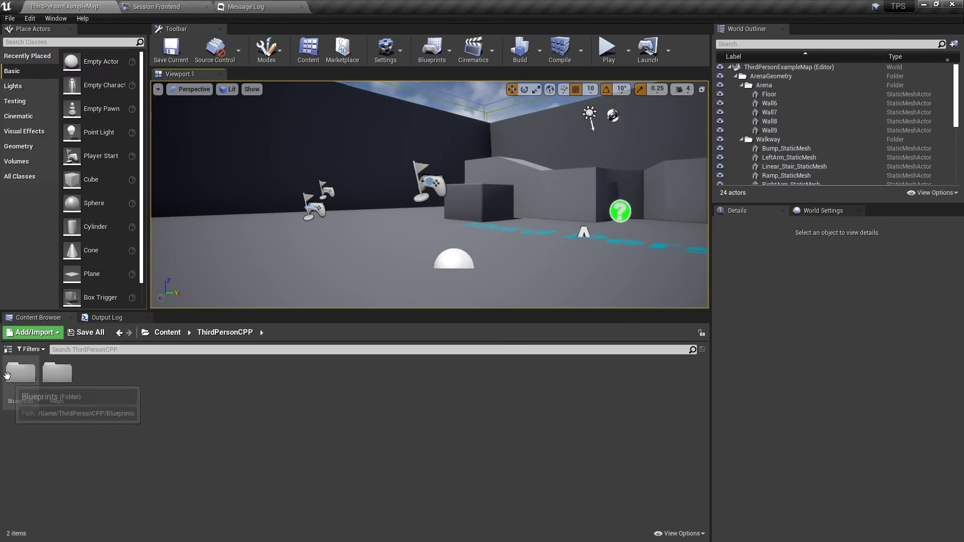
pyautogui.click(7, 350)
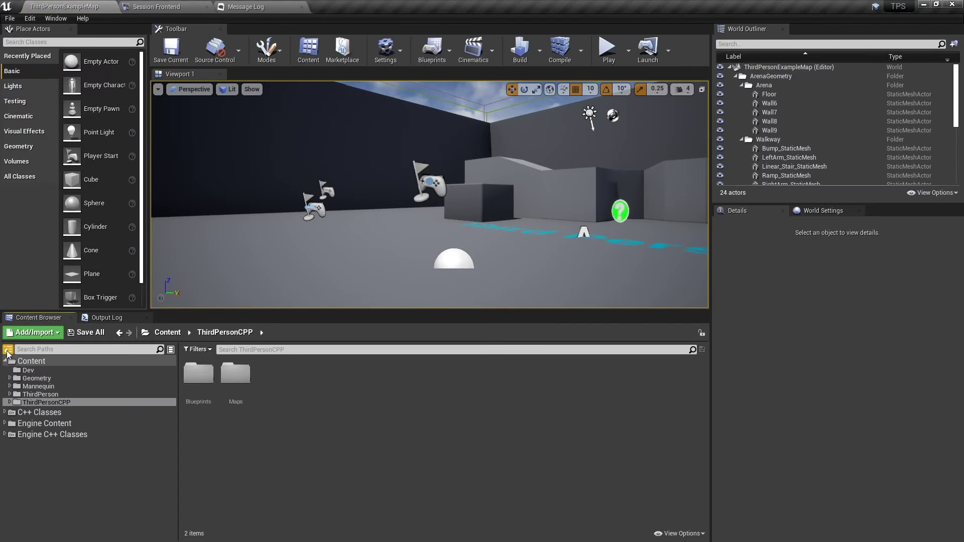
pyautogui.click(38, 412)
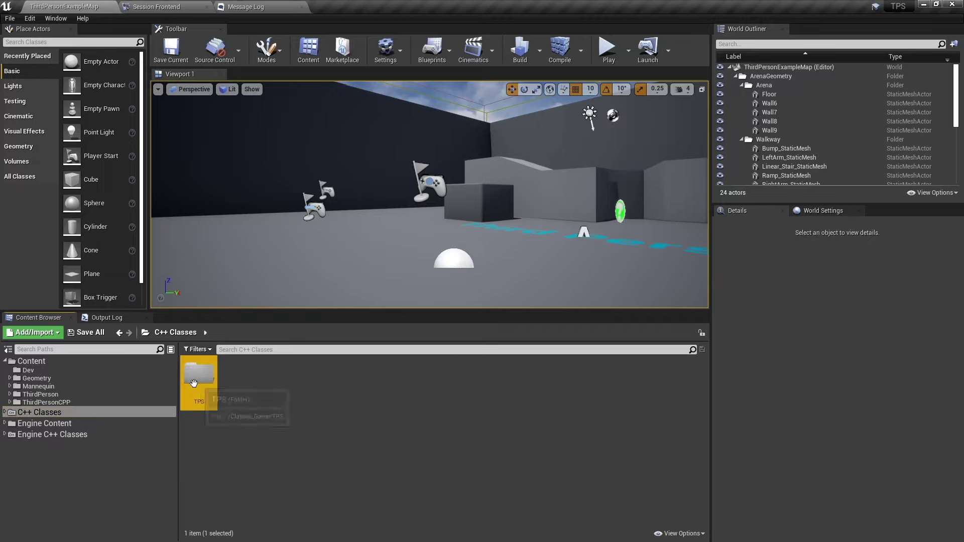
pyautogui.doubleClick(199, 374)
pyautogui.doubleClick(199, 366)
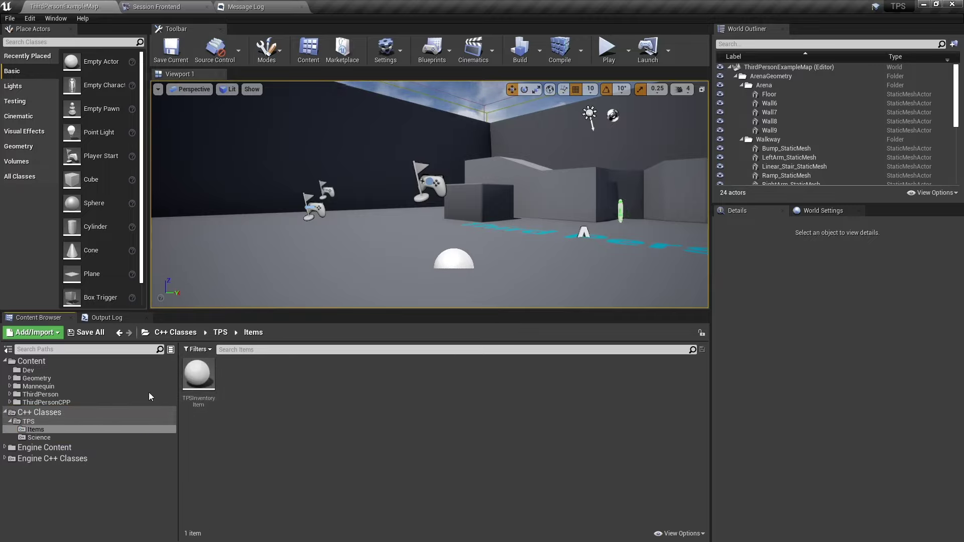
# Step: Create an Inventory folder under Content, then return to the Items class folder
pyautogui.click(31, 361)
pyautogui.rightClick(423, 390)
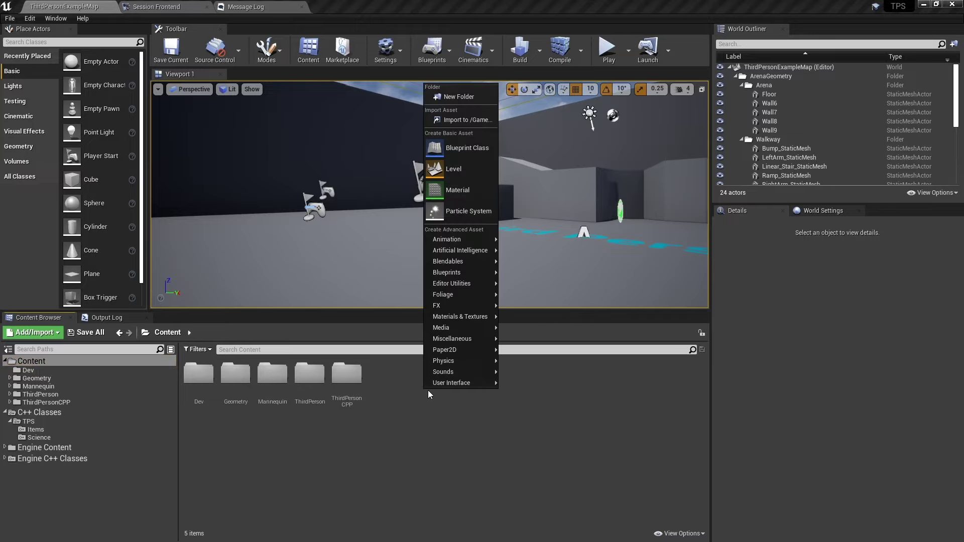
pyautogui.click(457, 96)
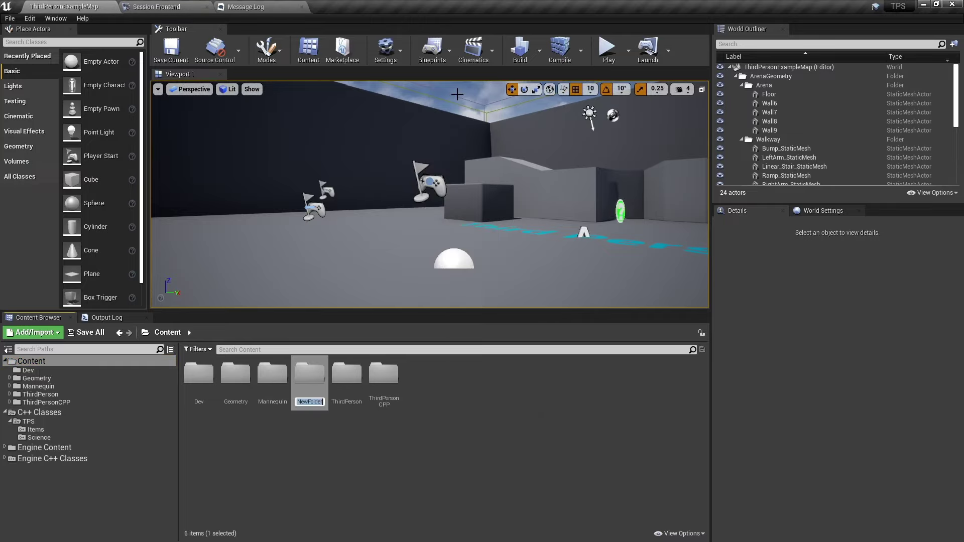
pyautogui.press('BackSpace')
pyautogui.write('Inv')
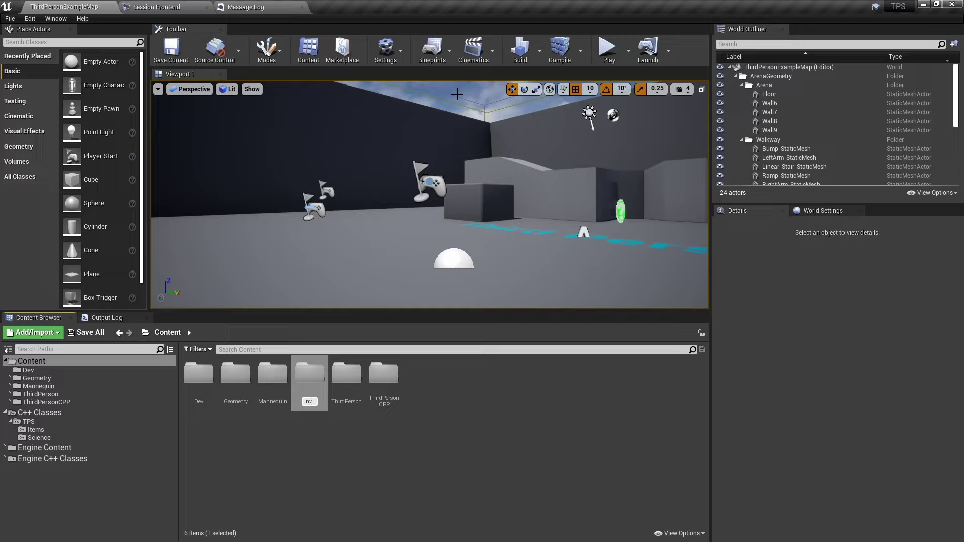
pyautogui.write('entory')
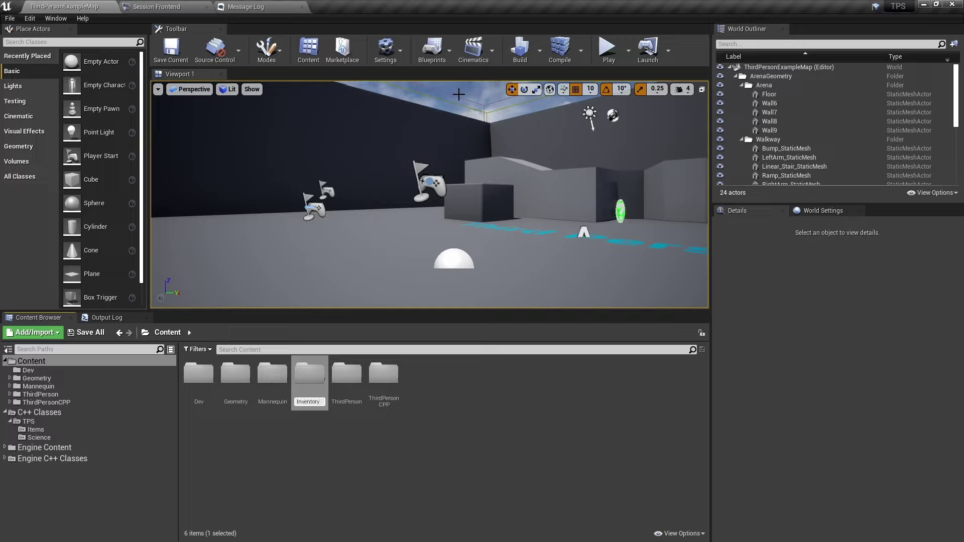
pyautogui.press('Return')
pyautogui.click(36, 429)
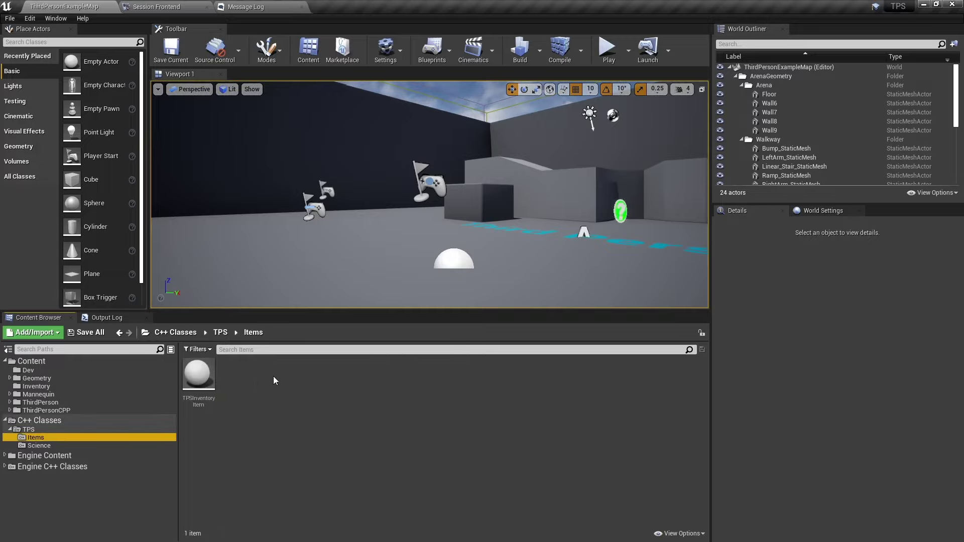
# Step: Create BP_TPSInventoryItem from the TPSInventoryItem class in Inventory and dock its editor tab
pyautogui.rightClick(205, 377)
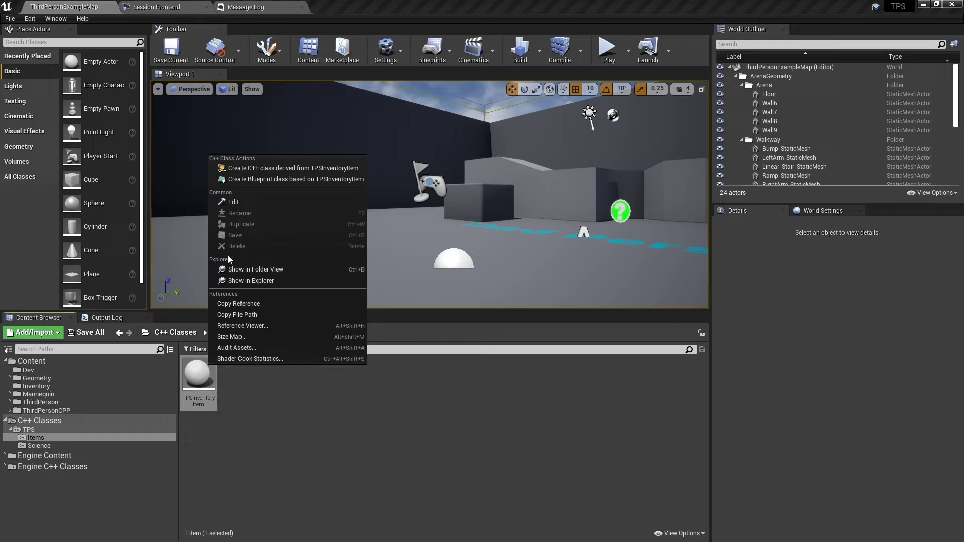
pyautogui.click(252, 180)
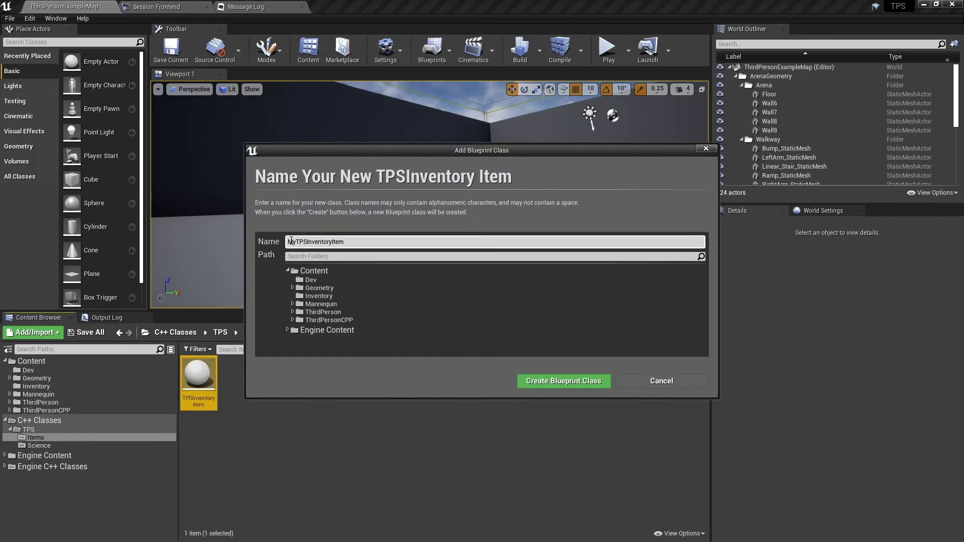
pyautogui.write('BP_')
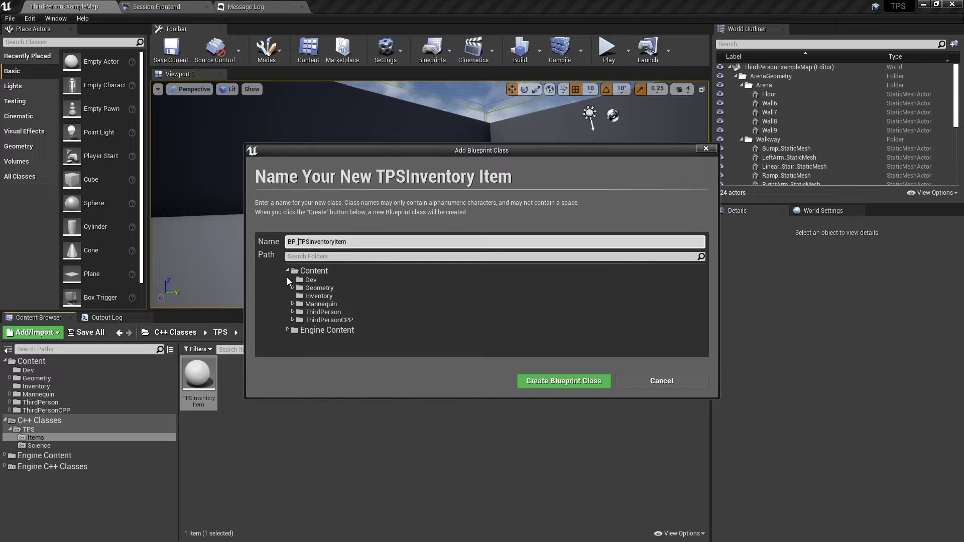
pyautogui.click(319, 296)
pyautogui.click(545, 386)
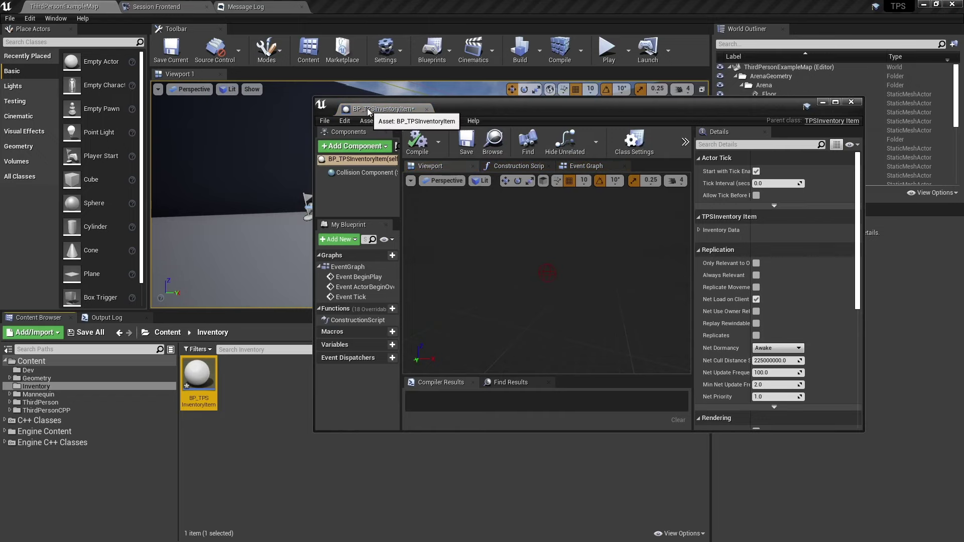
pyautogui.moveTo(382, 108); pyautogui.dragTo(163, 6)
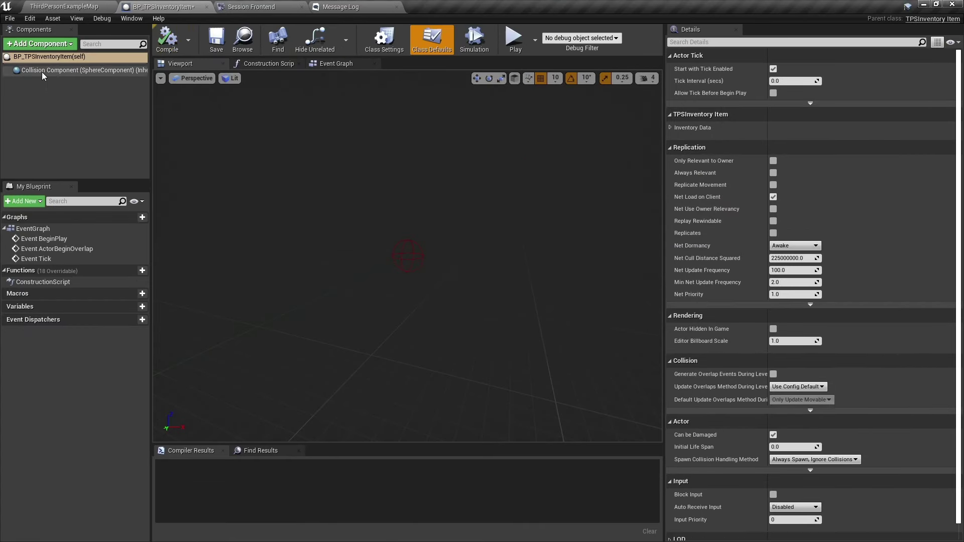
# Step: Inspect the Collision Component's Collision Presets: Query Only, overlapping every channel
pyautogui.click(73, 70)
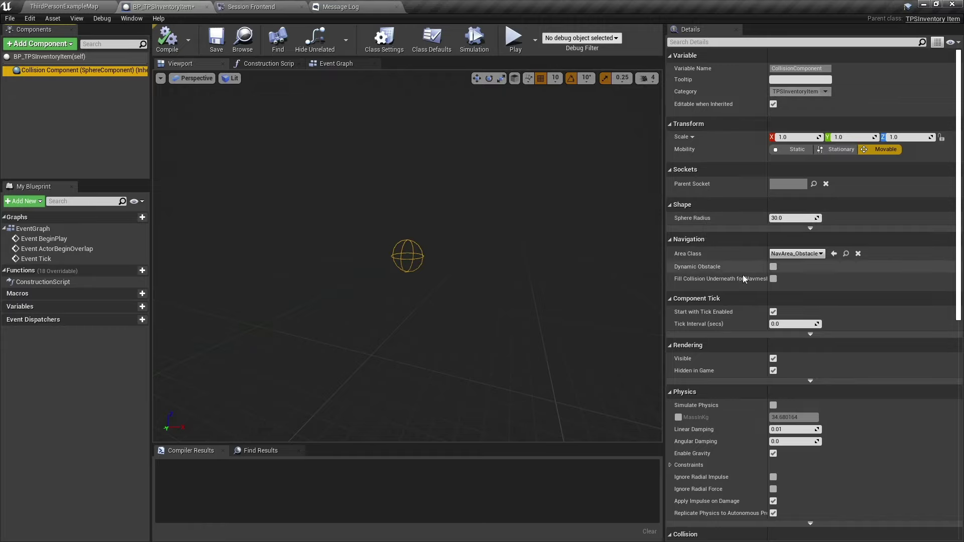
pyautogui.scroll(-2, 742, 273)
pyautogui.scroll(-6, 743, 271)
pyautogui.scroll(-3, 743, 268)
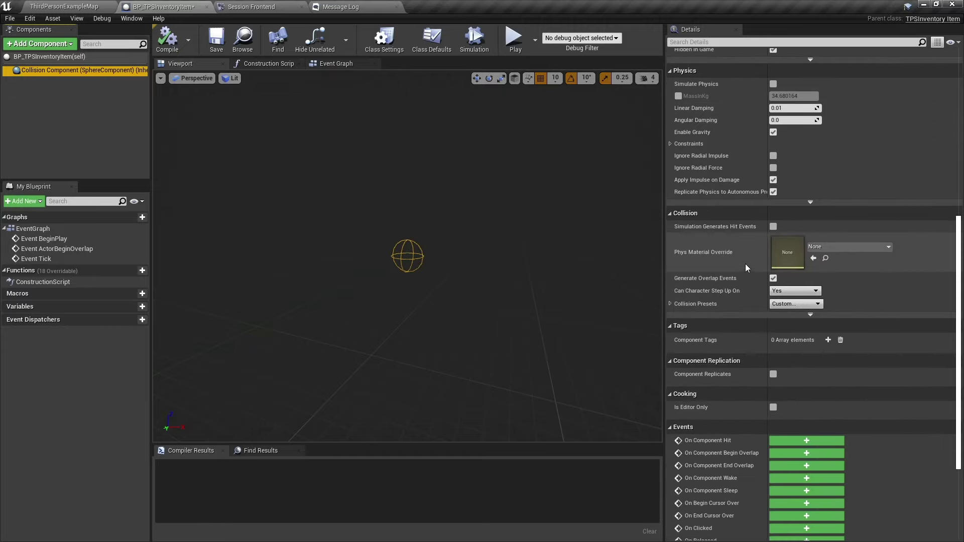
pyautogui.click(670, 304)
pyautogui.scroll(-1, 712, 258)
pyautogui.scroll(-3, 675, 220)
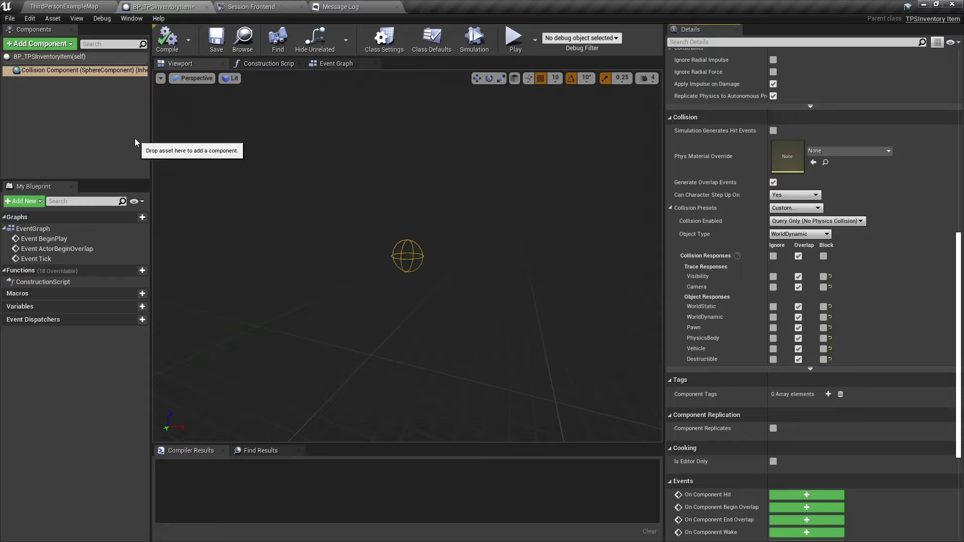
pyautogui.click(92, 128)
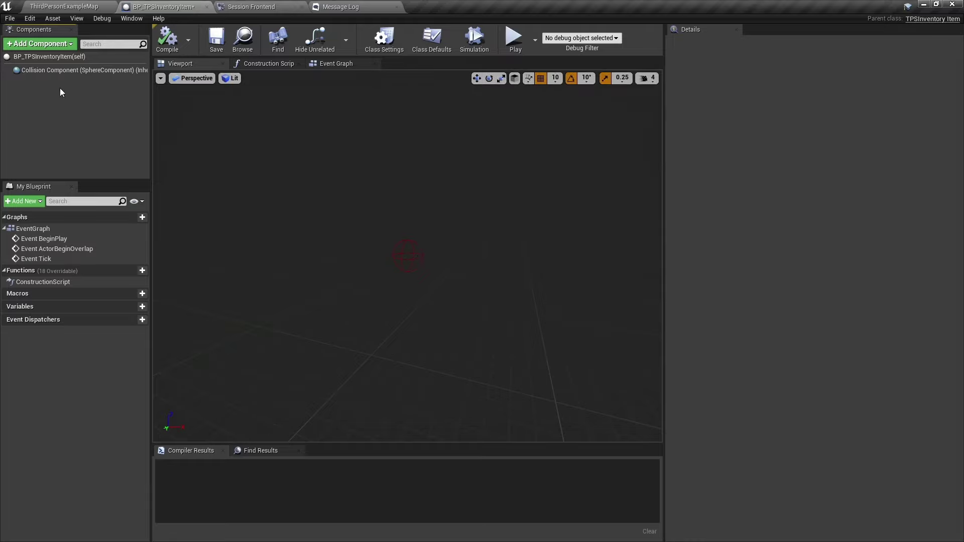
# Step: Add a Static Mesh component to the blueprint and select it
pyautogui.click(57, 73)
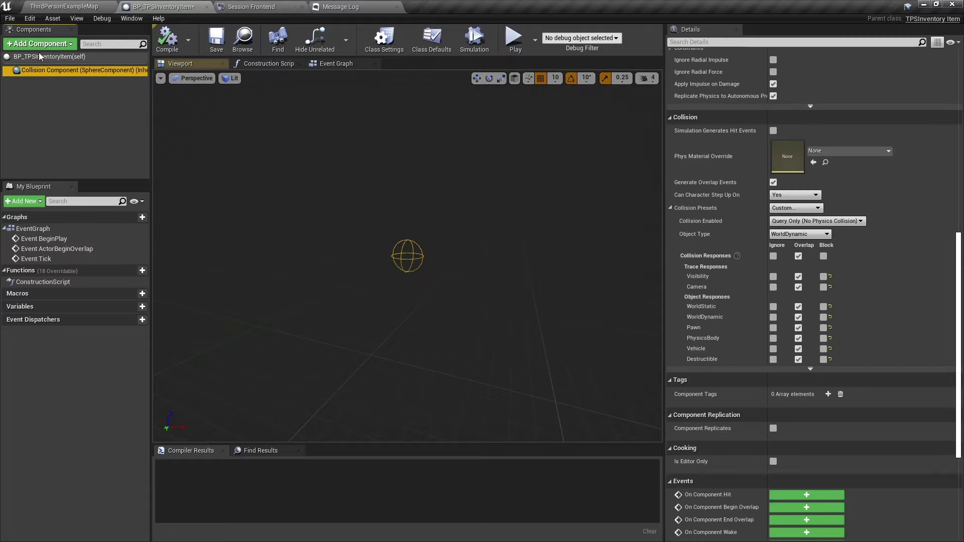
pyautogui.click(40, 44)
pyautogui.write('static')
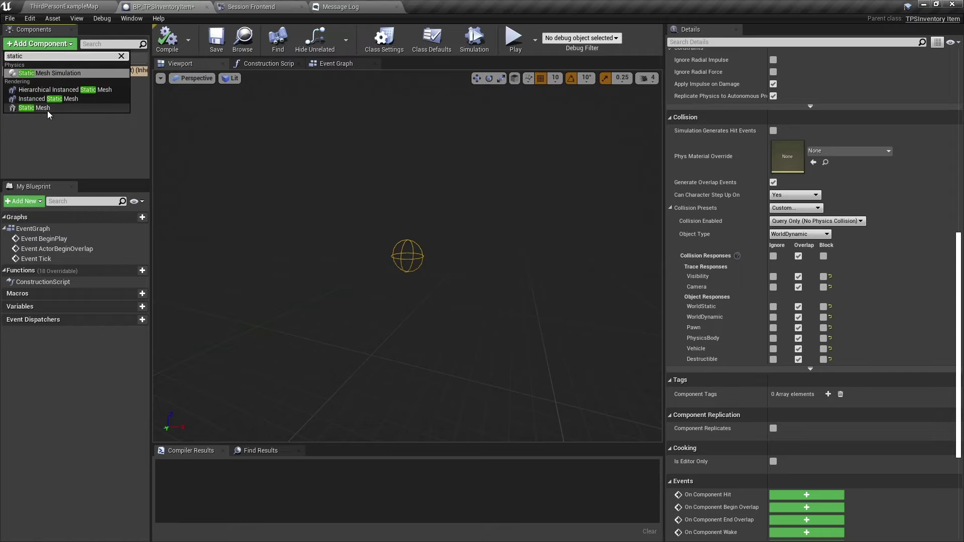
pyautogui.click(47, 109)
pyautogui.click(41, 82)
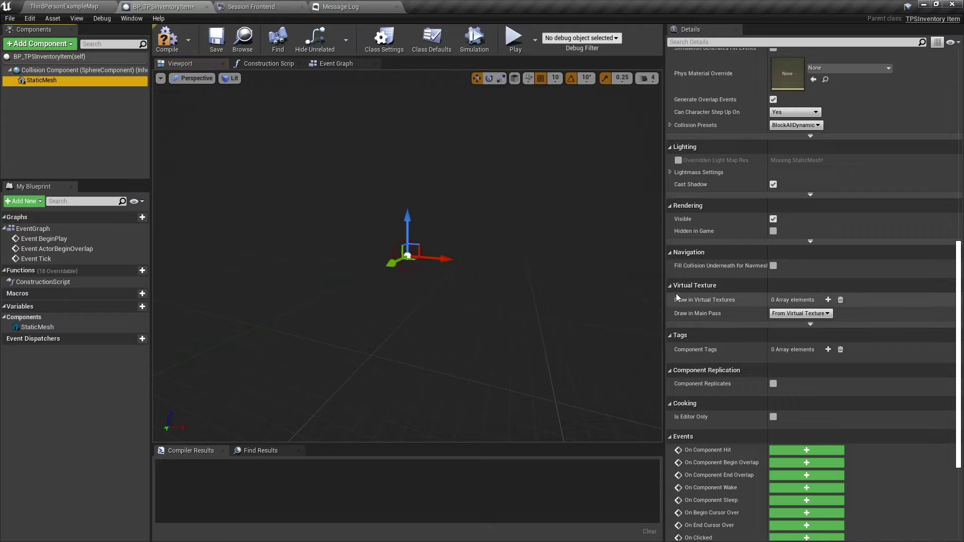
# Step: Assign the 1M_Cube mesh to the StaticMesh component, keeping engine content visible
pyautogui.scroll(10, 736, 285)
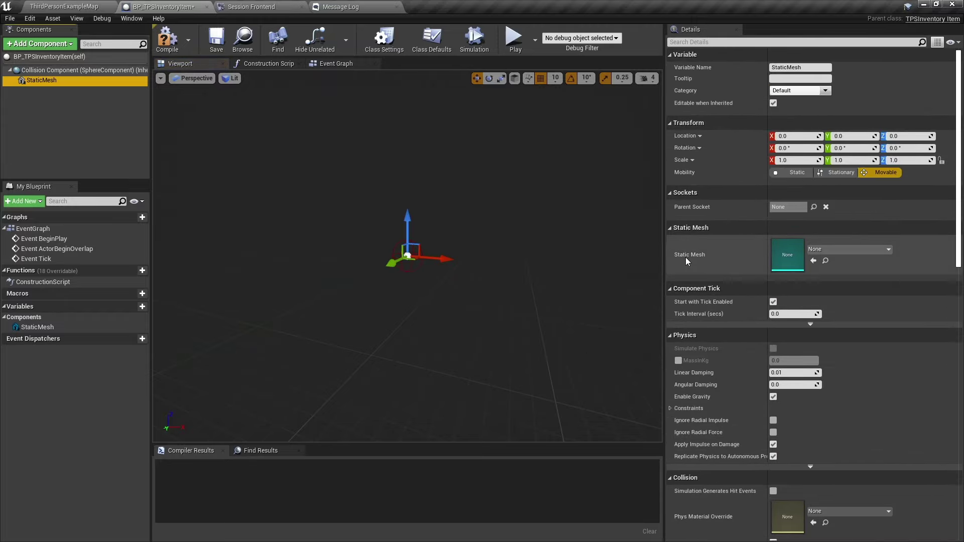
pyautogui.click(852, 252)
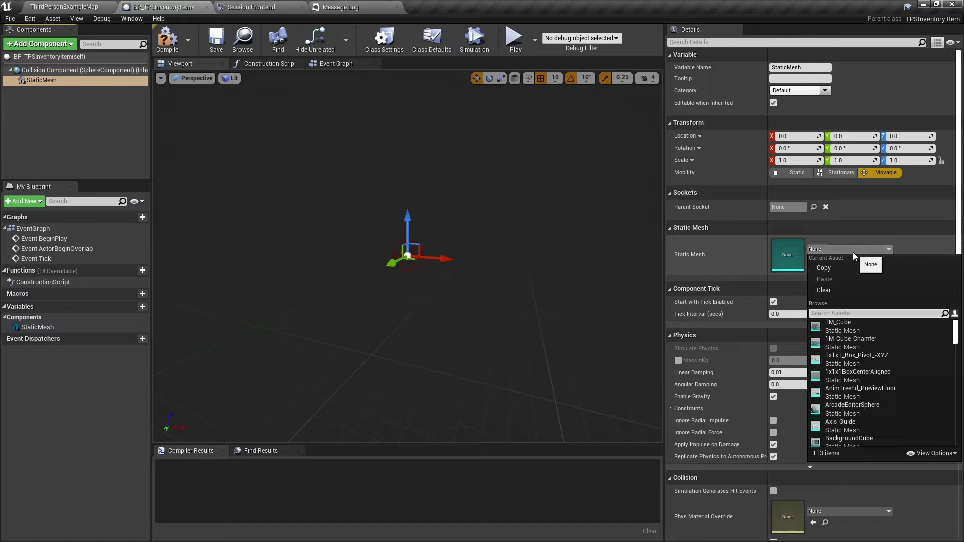
pyautogui.click(934, 453)
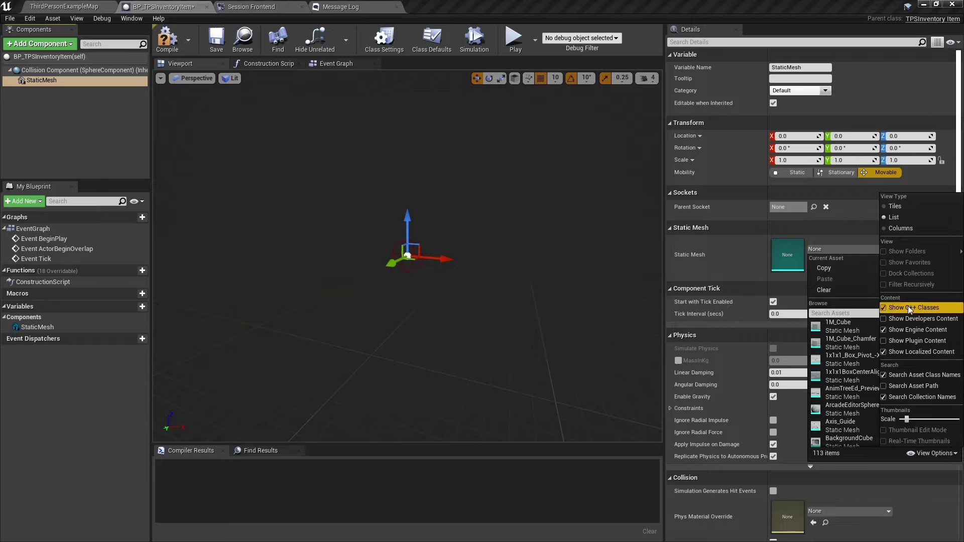
pyautogui.click(884, 331)
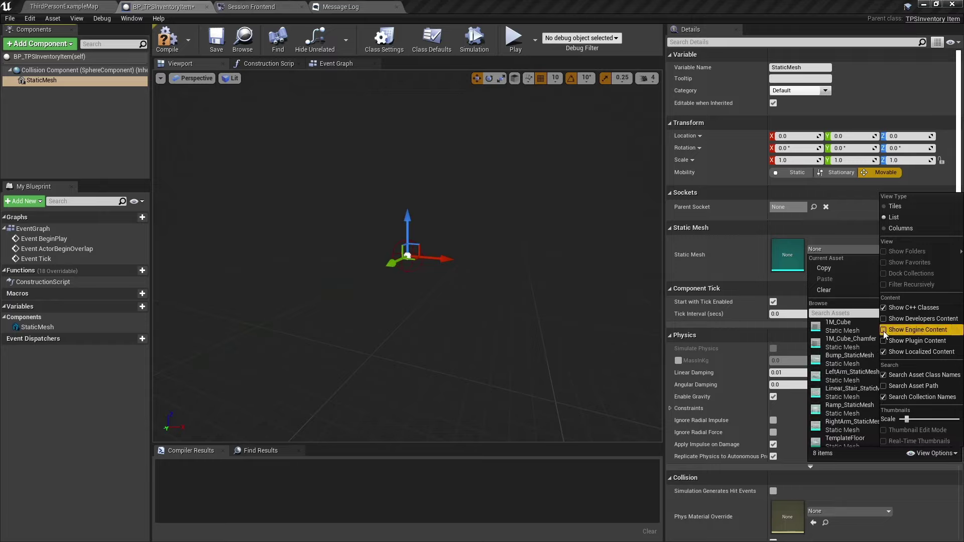
pyautogui.scroll(-1, 824, 363)
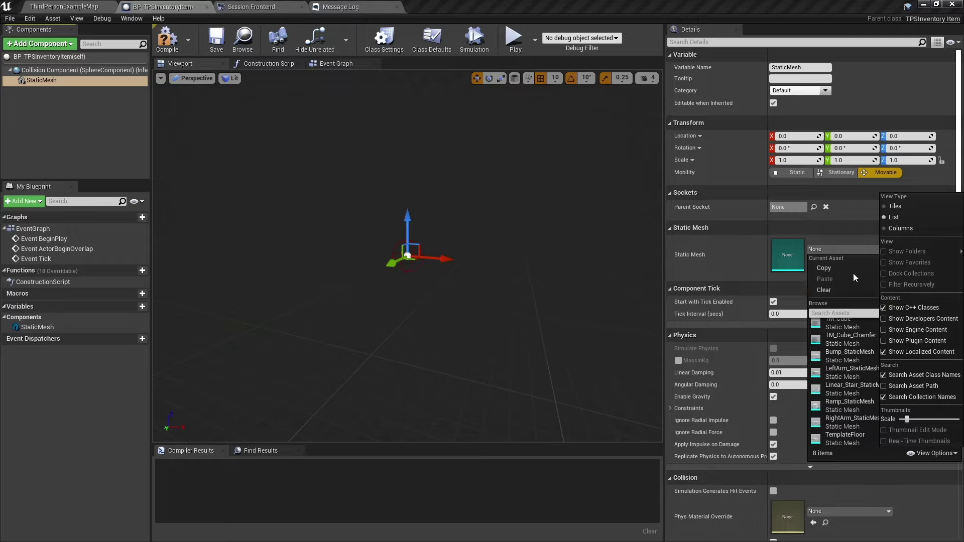
pyautogui.scroll(1, 848, 412)
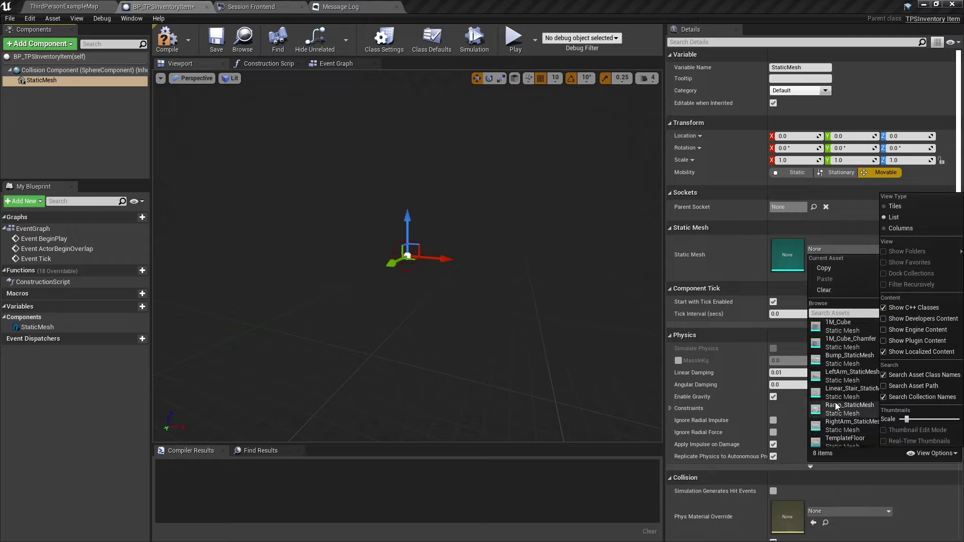
pyautogui.click(883, 330)
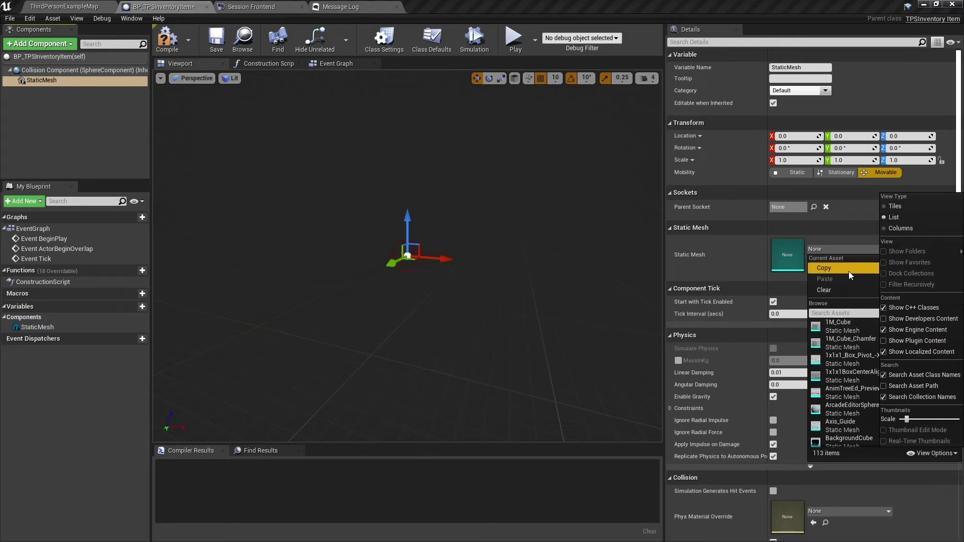
pyautogui.click(928, 452)
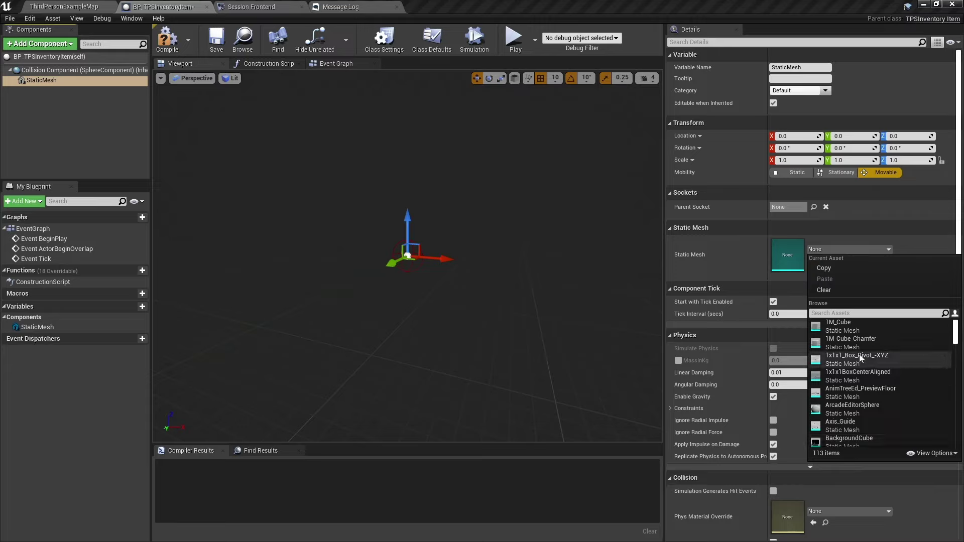
pyautogui.click(840, 324)
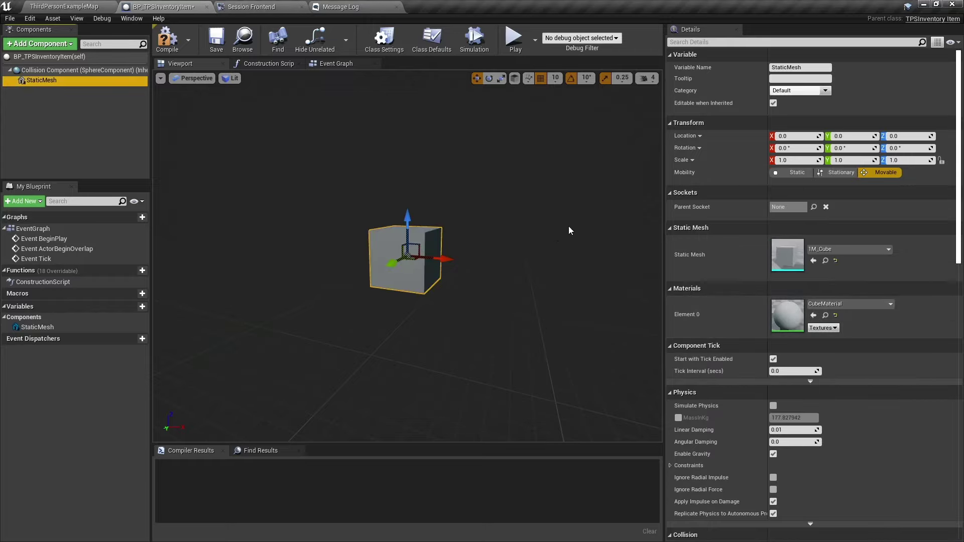
# Step: Scale the cube uniformly to 0.5 and compile the blueprint
pyautogui.moveTo(469, 195); pyautogui.dragTo(469, 151)
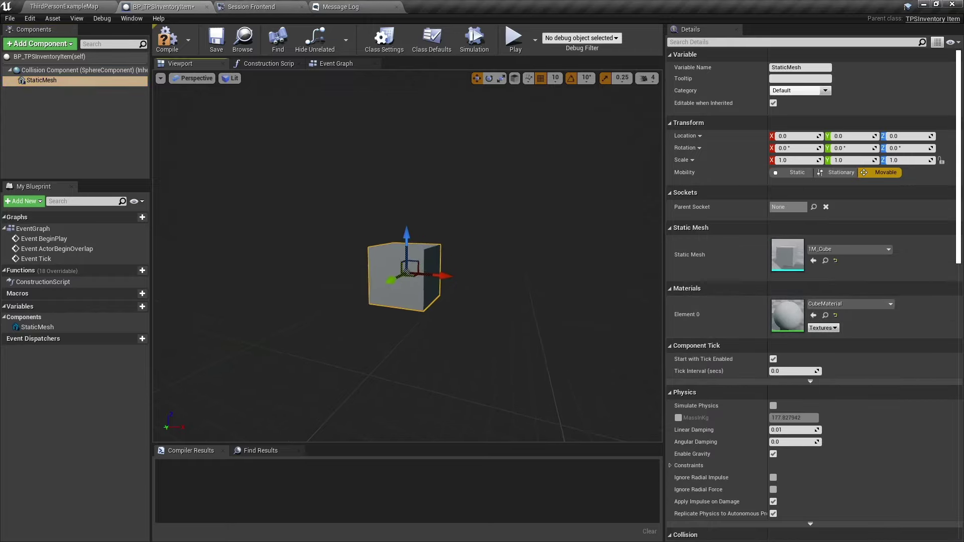
pyautogui.moveTo(463, 196); pyautogui.dragTo(463, 236)
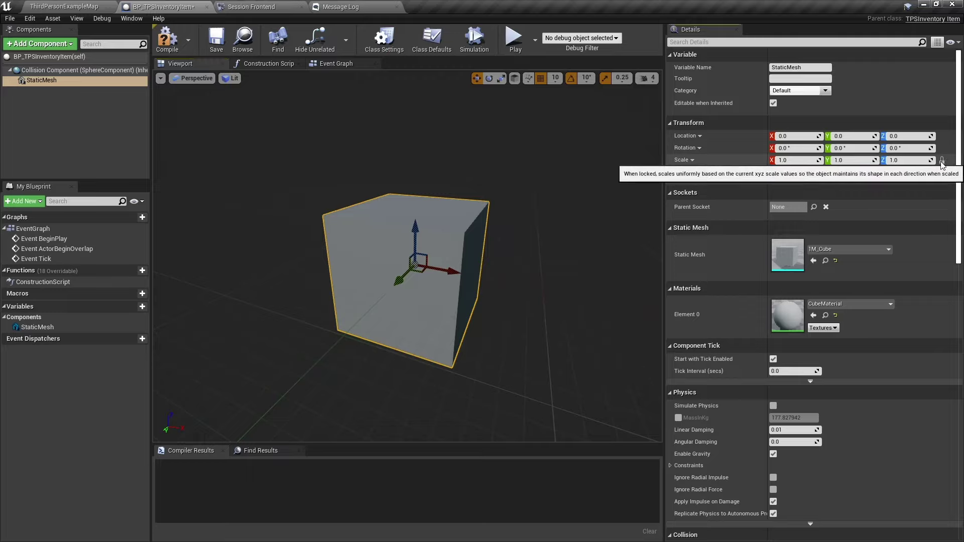
pyautogui.click(798, 159)
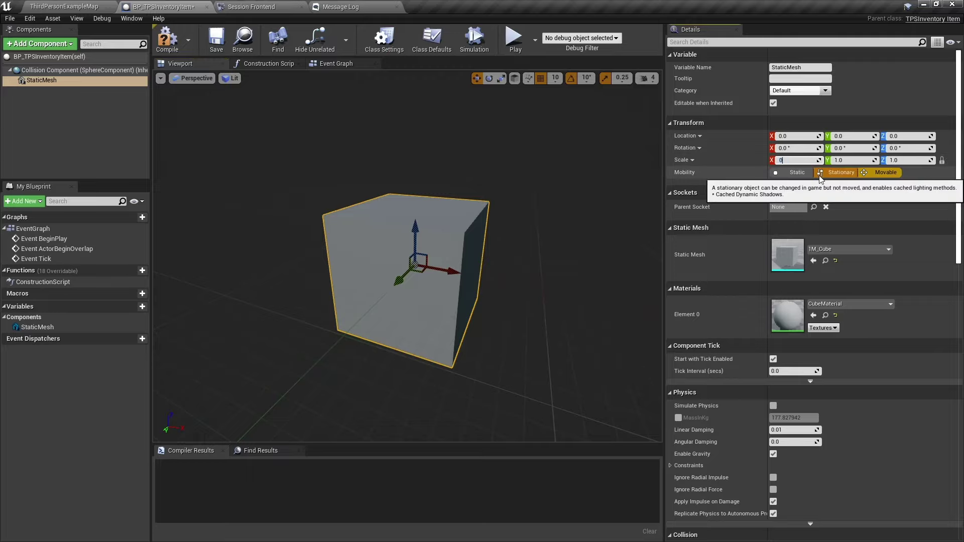
pyautogui.write('.5')
pyautogui.press('Return')
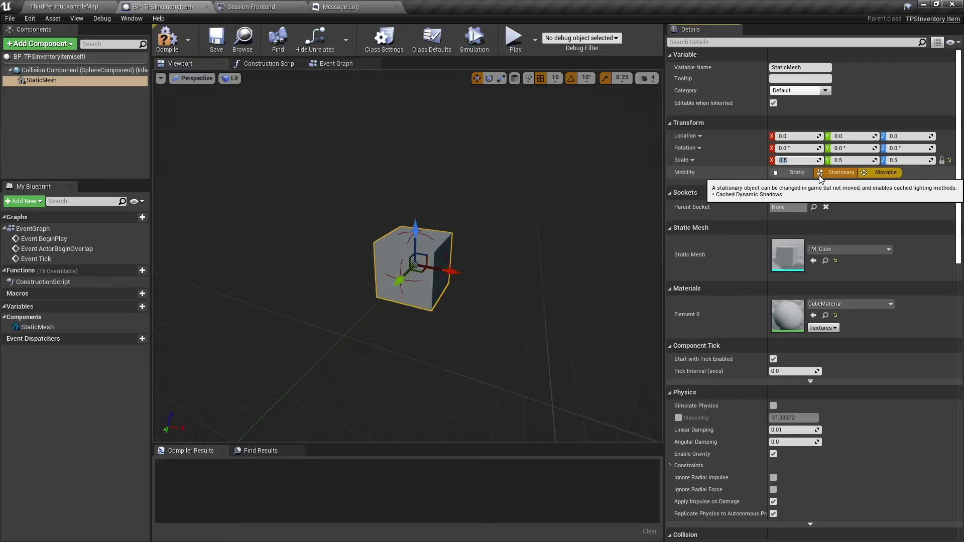
pyautogui.click(909, 160)
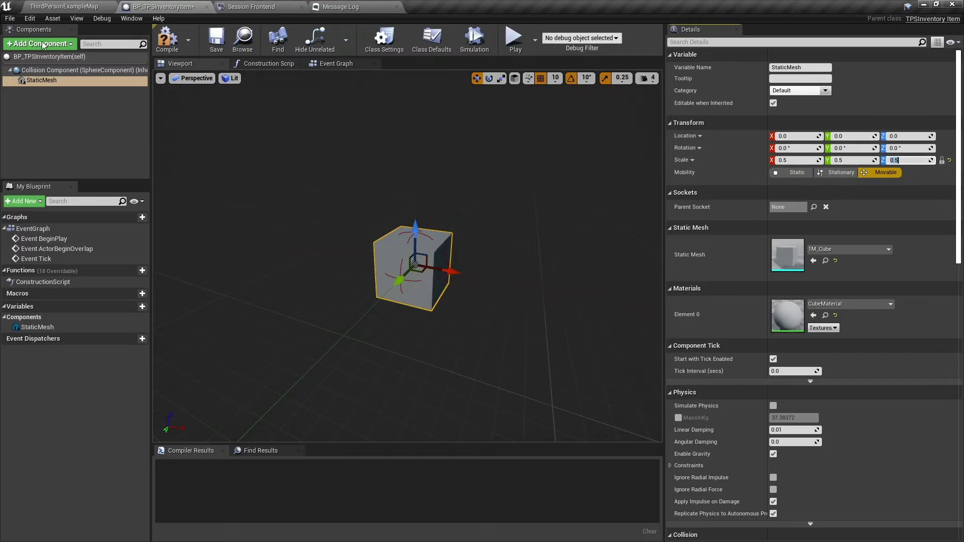
pyautogui.click(167, 39)
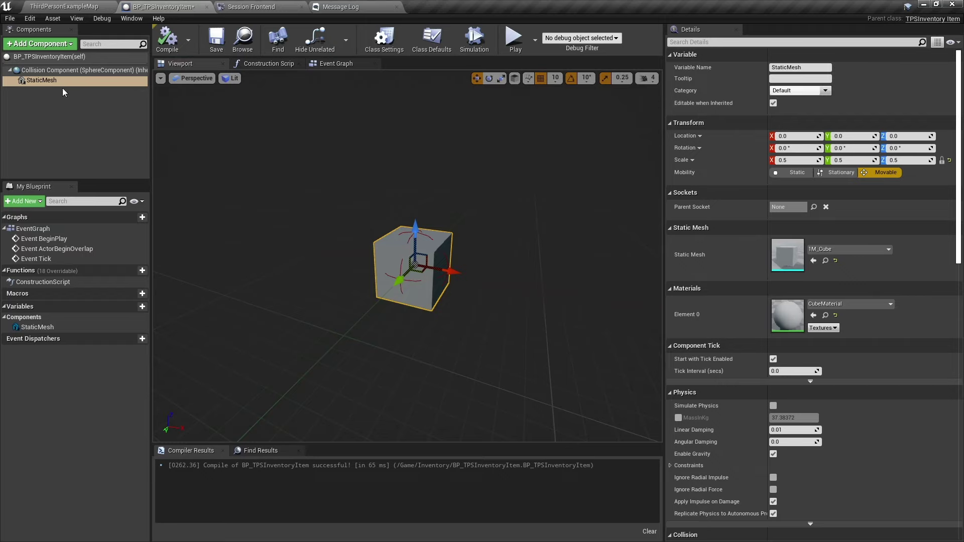
# Step: Add a TextRender component under the collision component, undoing an accidental cube move
pyautogui.click(46, 70)
pyautogui.click(40, 44)
pyautogui.write('t')
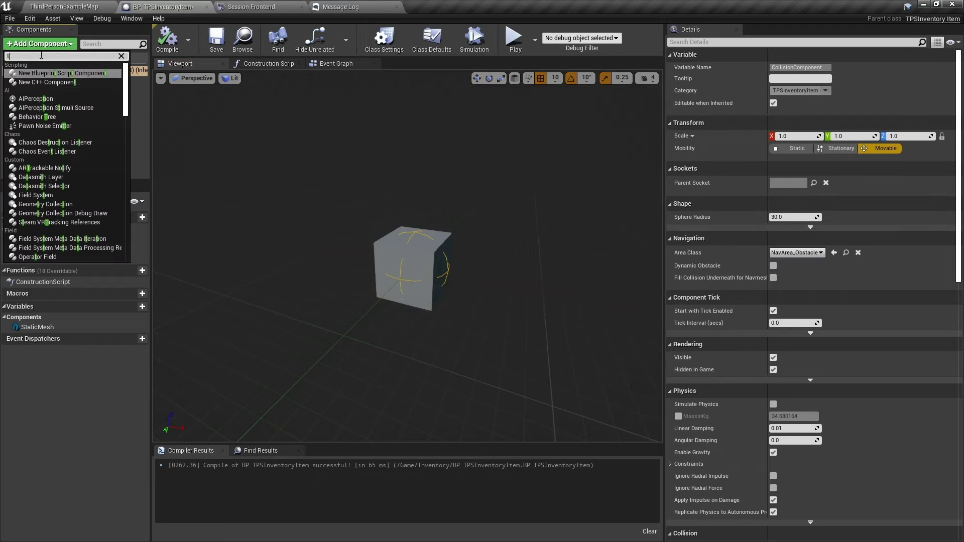
pyautogui.write('ext')
pyautogui.click(52, 75)
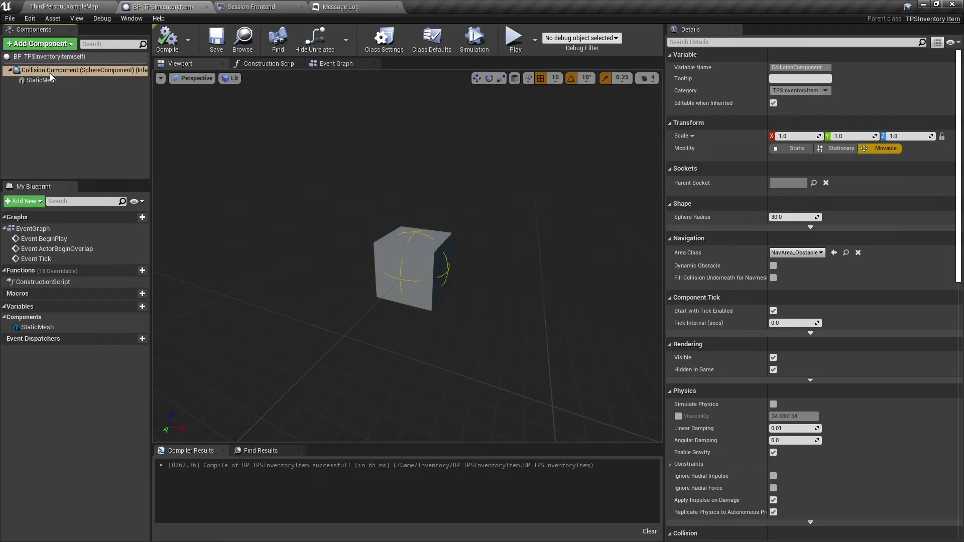
pyautogui.click(47, 84)
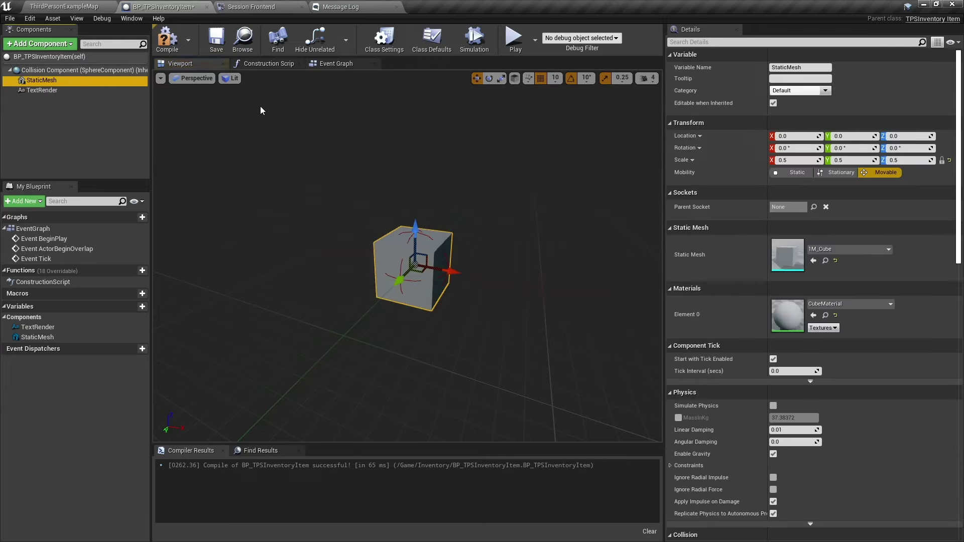
pyautogui.moveTo(415, 227); pyautogui.dragTo(412, 194)
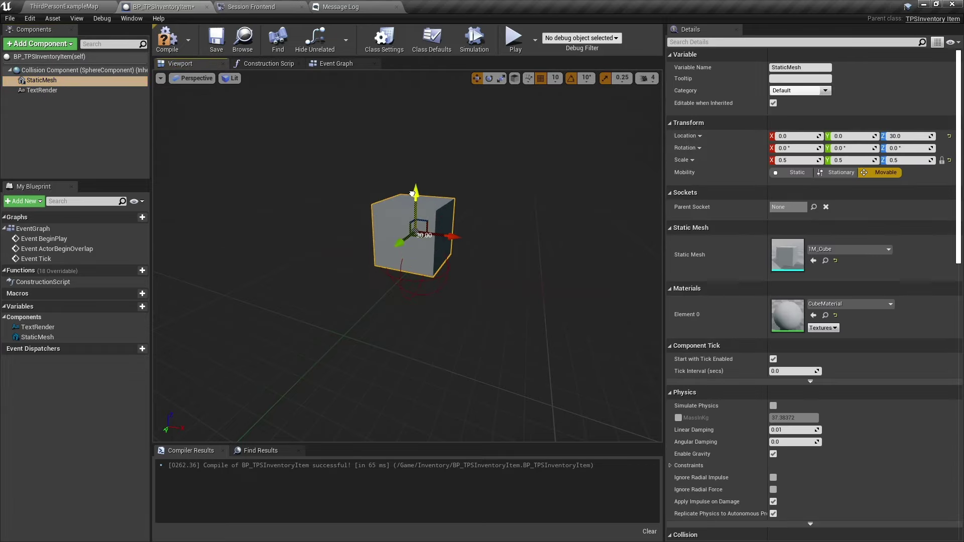
pyautogui.hotkey('ctrl', 'z')
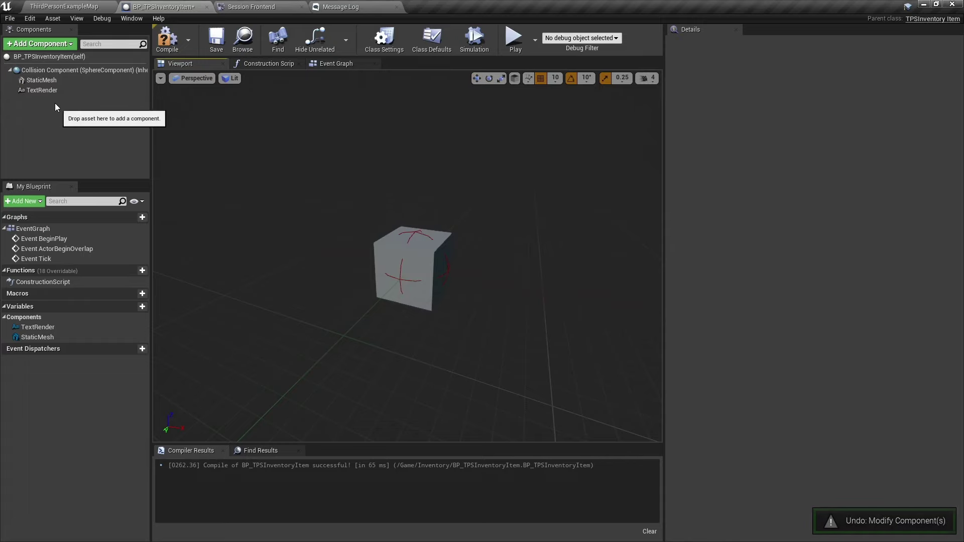
# Step: Raise the text to Z 40, set it to 0, centre it horizontally, and compile
pyautogui.click(45, 92)
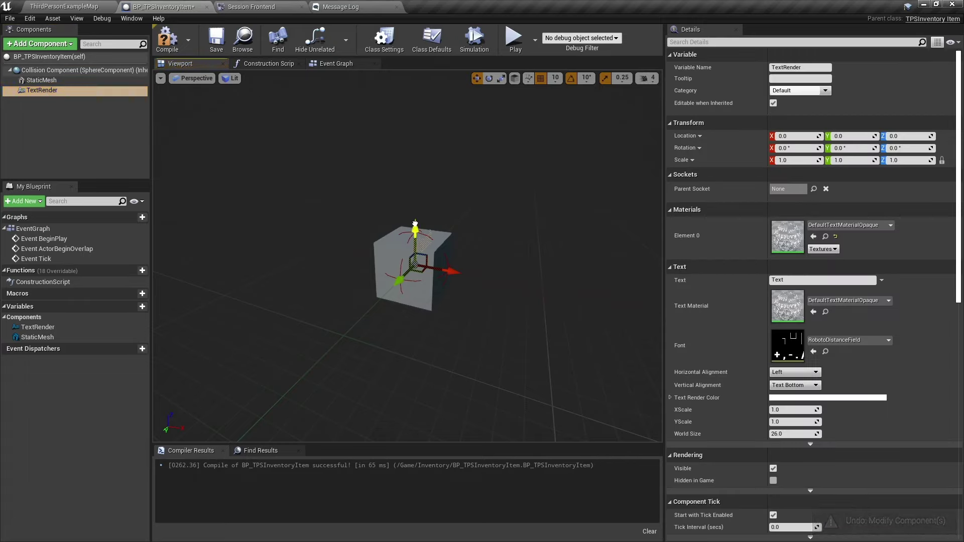
pyautogui.moveTo(415, 229); pyautogui.dragTo(411, 177)
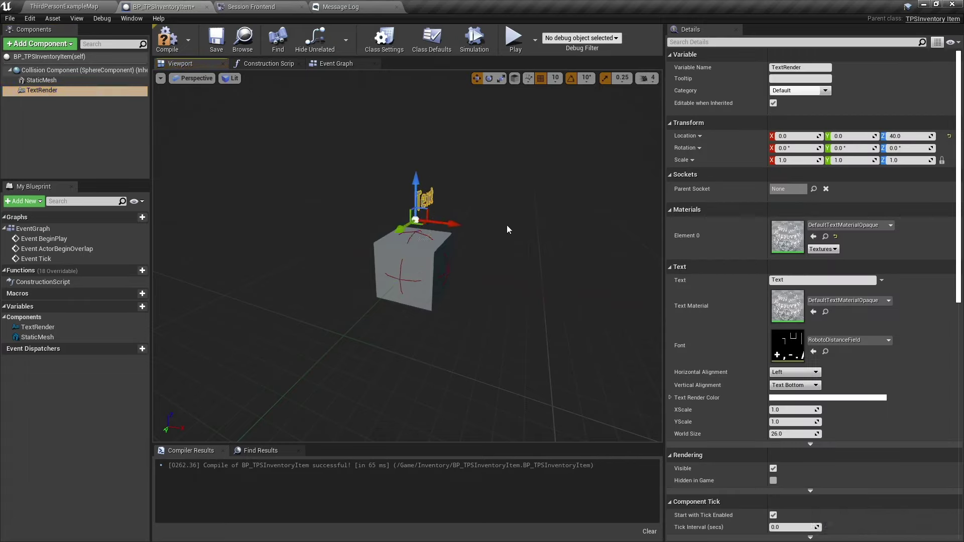
pyautogui.moveTo(508, 228)
pyautogui.mouseDown()
pyautogui.moveTo(533, 191)
pyautogui.moveTo(507, 216)
pyautogui.mouseUp()
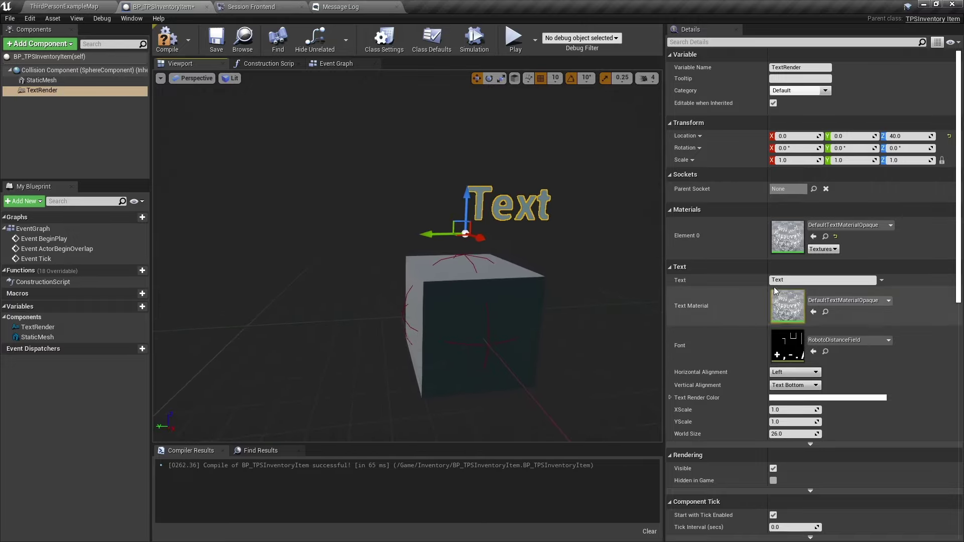
pyautogui.click(803, 280)
pyautogui.write('0')
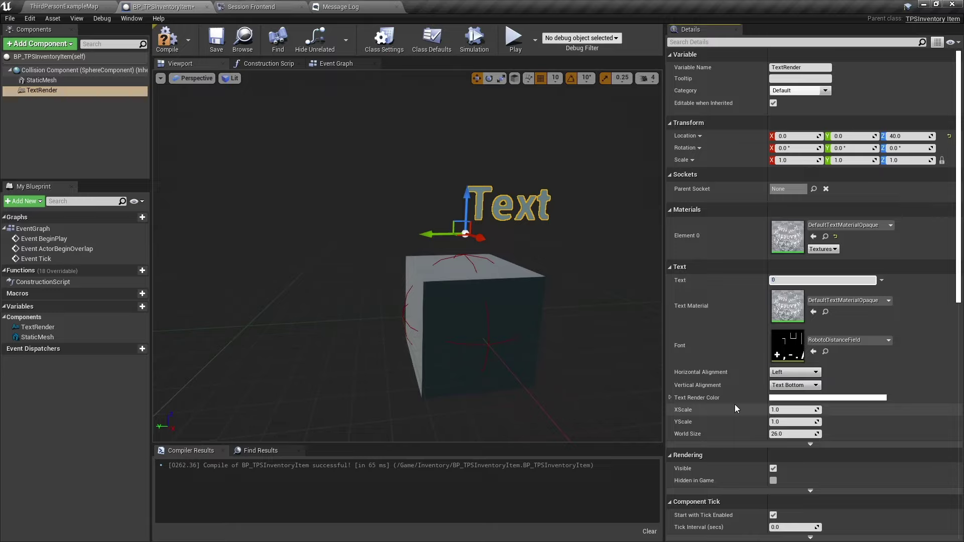
pyautogui.click(794, 373)
pyautogui.click(790, 386)
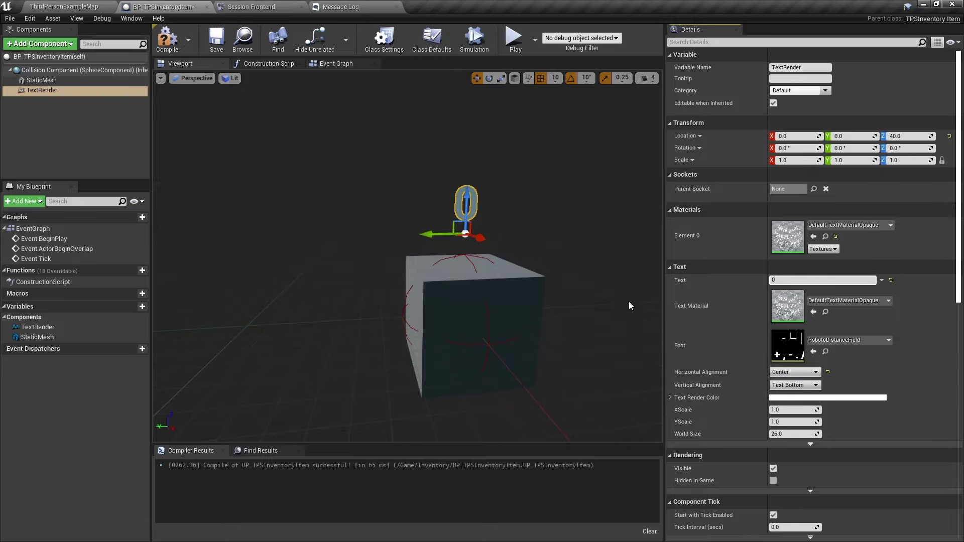
pyautogui.click(167, 38)
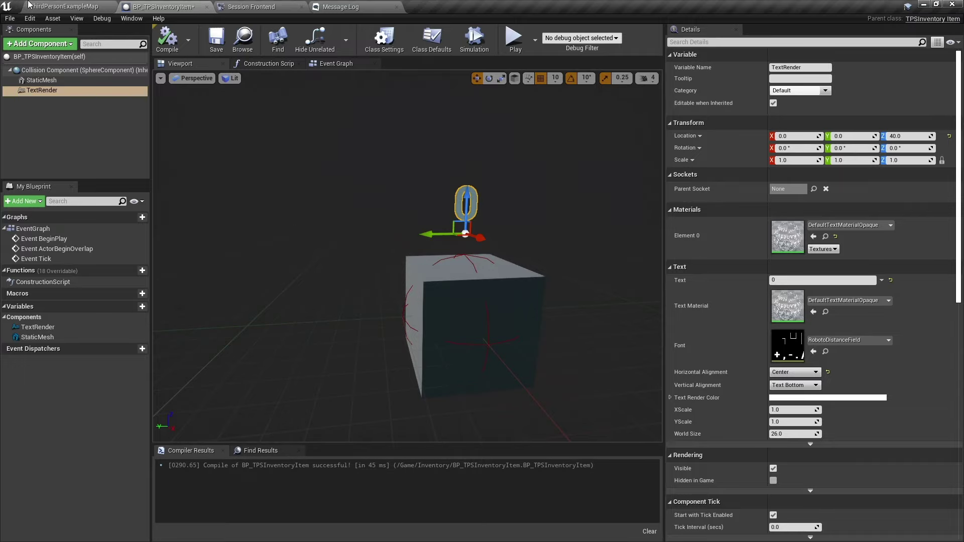
# Step: Create a new material named M_BaseColor in the Inventory folder and open it
pyautogui.click(29, 5)
pyautogui.rightClick(255, 378)
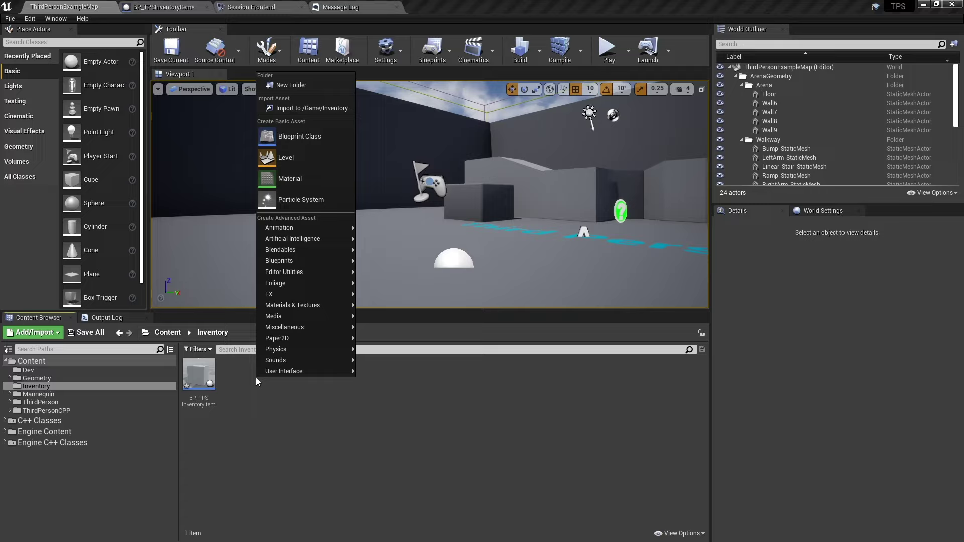
pyautogui.click(266, 179)
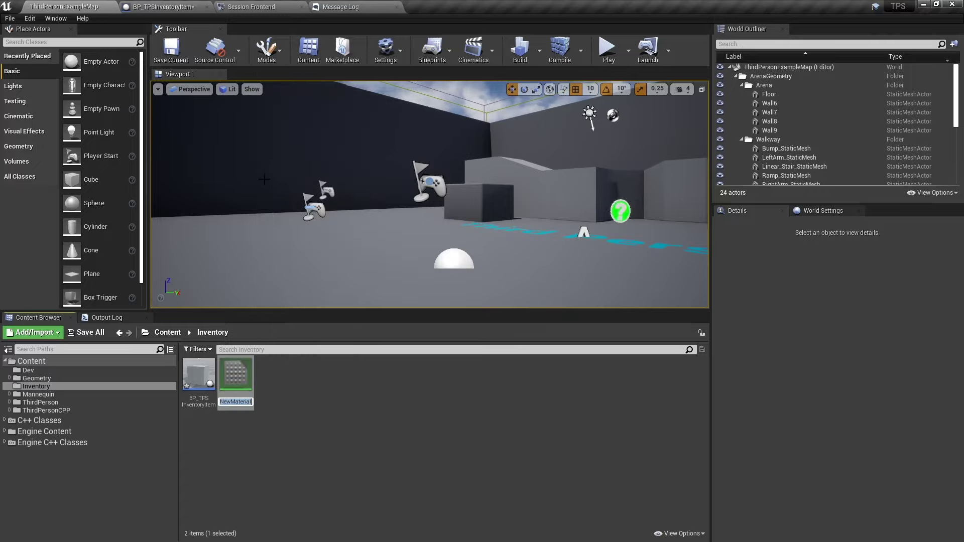
pyautogui.write('M_')
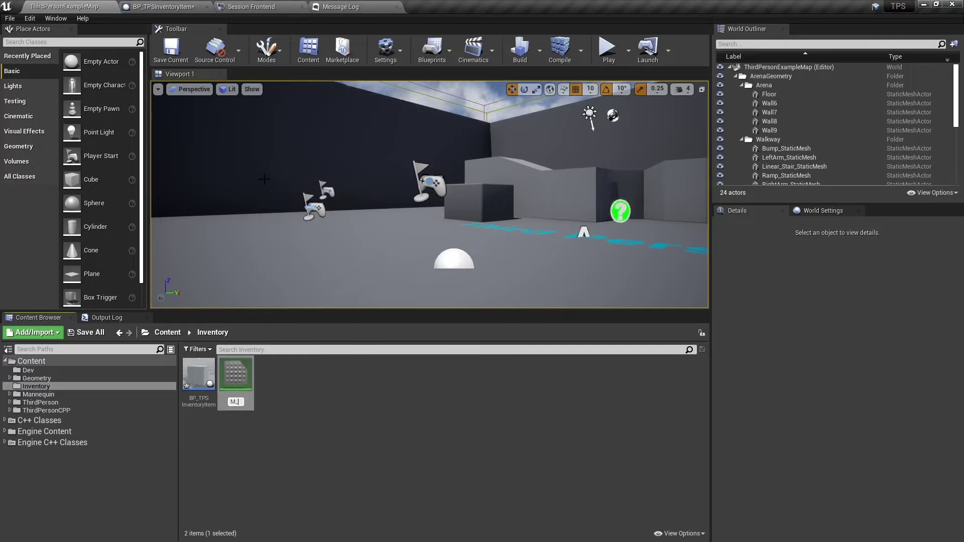
pyautogui.write('Ba')
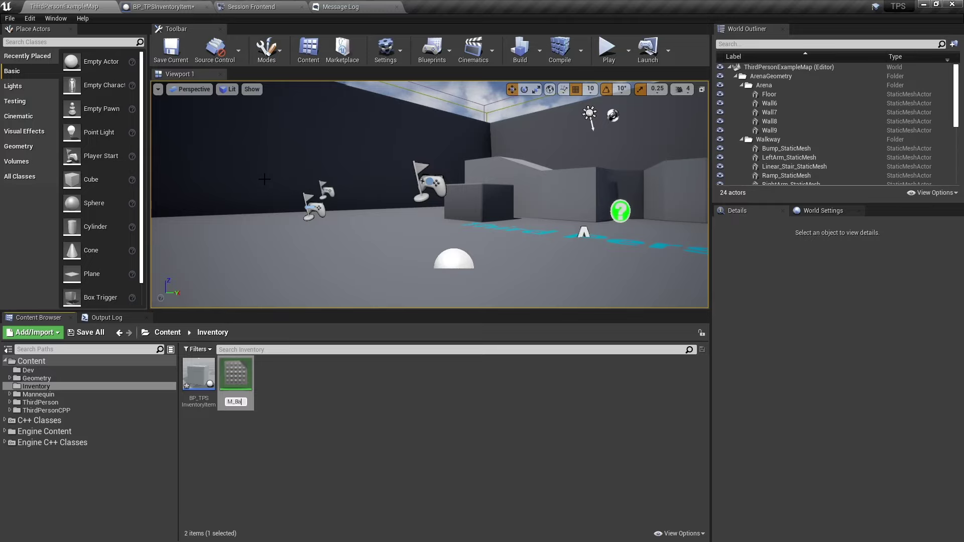
pyautogui.write('seColor')
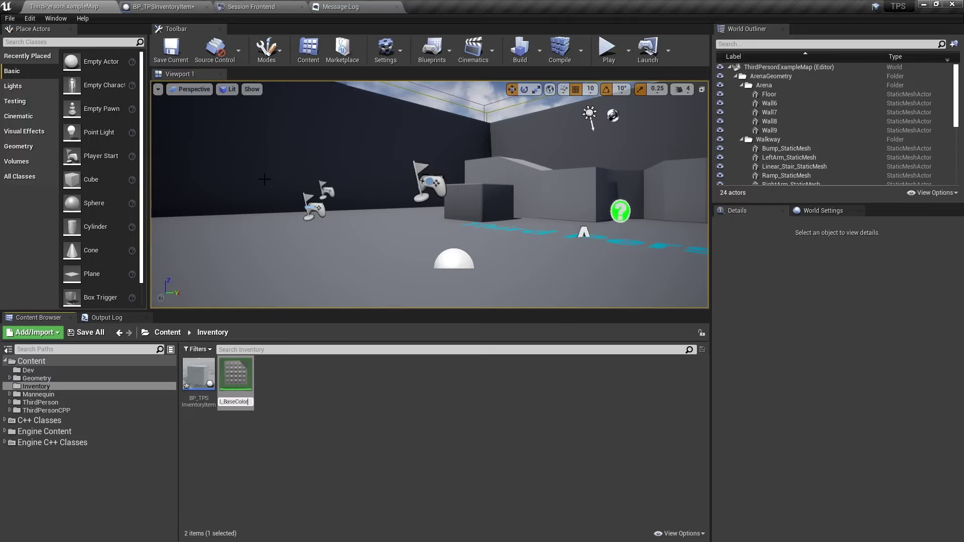
pyautogui.press('Return')
pyautogui.doubleClick(236, 374)
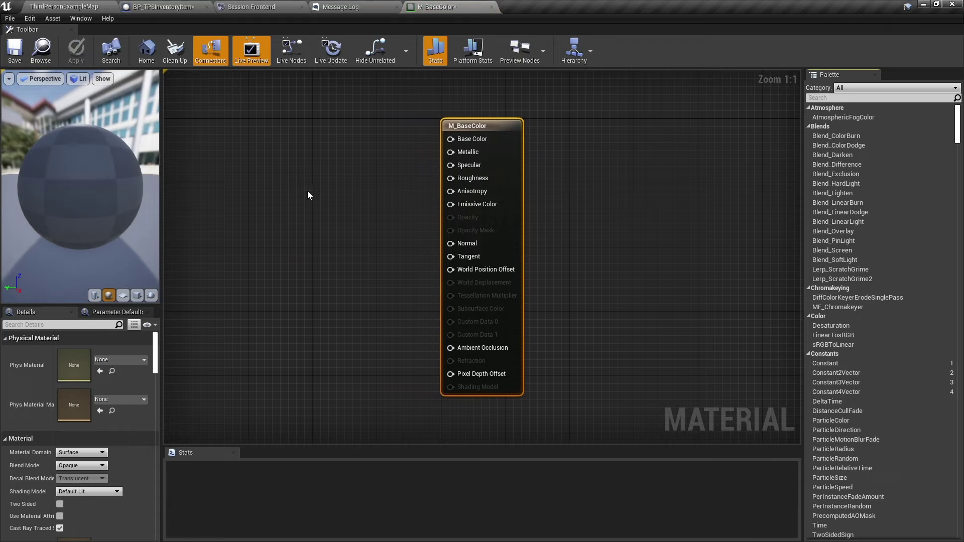
# Step: Wire a Constant3Vector into Base Color and convert it to a parameter named Color
pyautogui.click(317, 152)
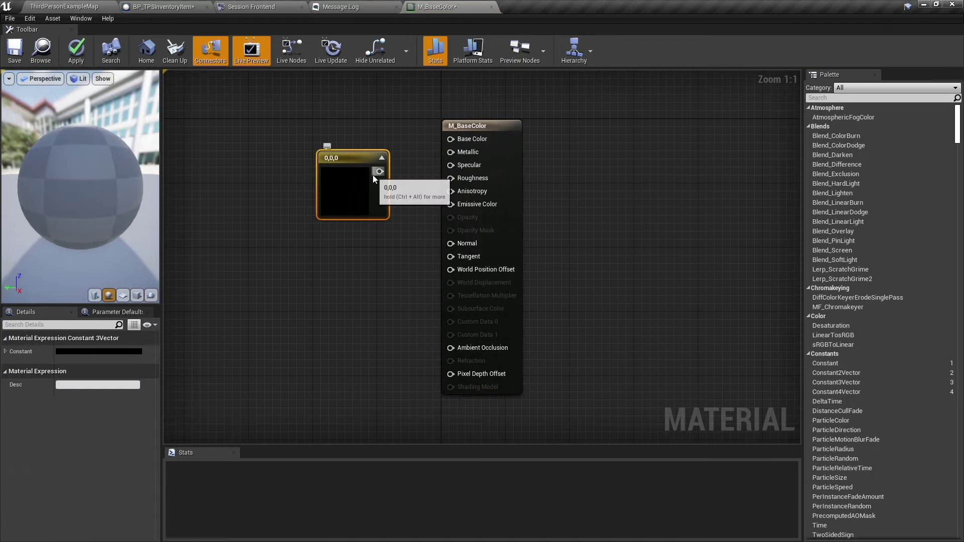
pyautogui.moveTo(380, 171); pyautogui.dragTo(451, 139)
pyautogui.rightClick(342, 176)
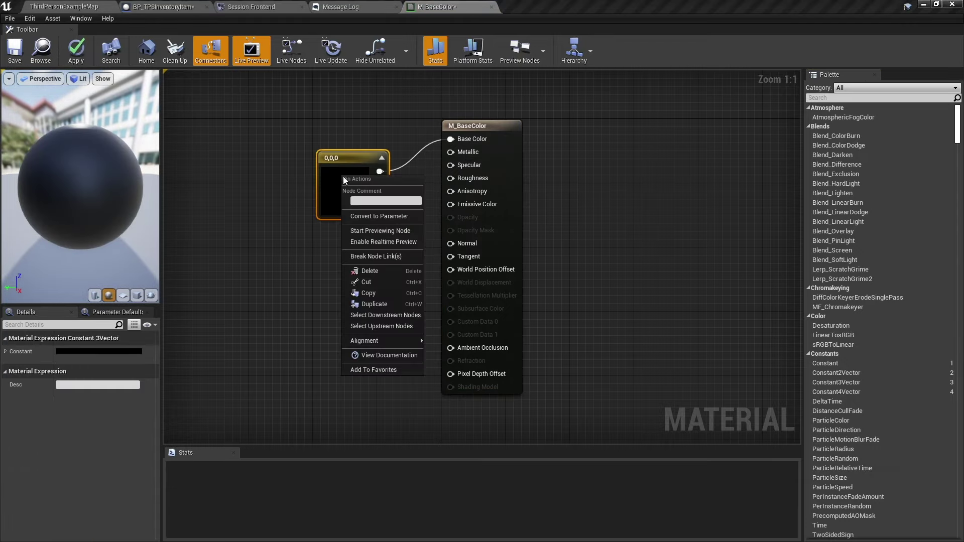
pyautogui.click(357, 217)
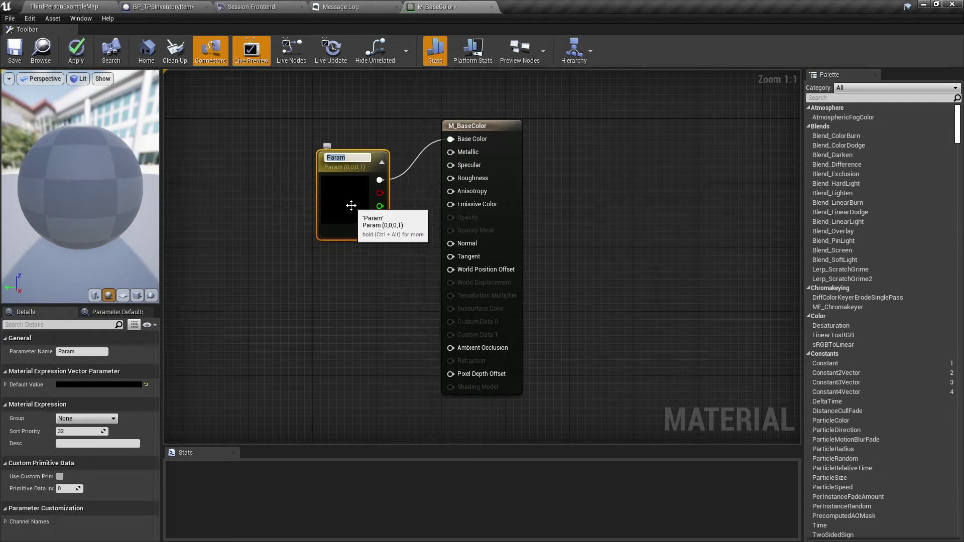
pyautogui.write('Color')
pyautogui.press('Return')
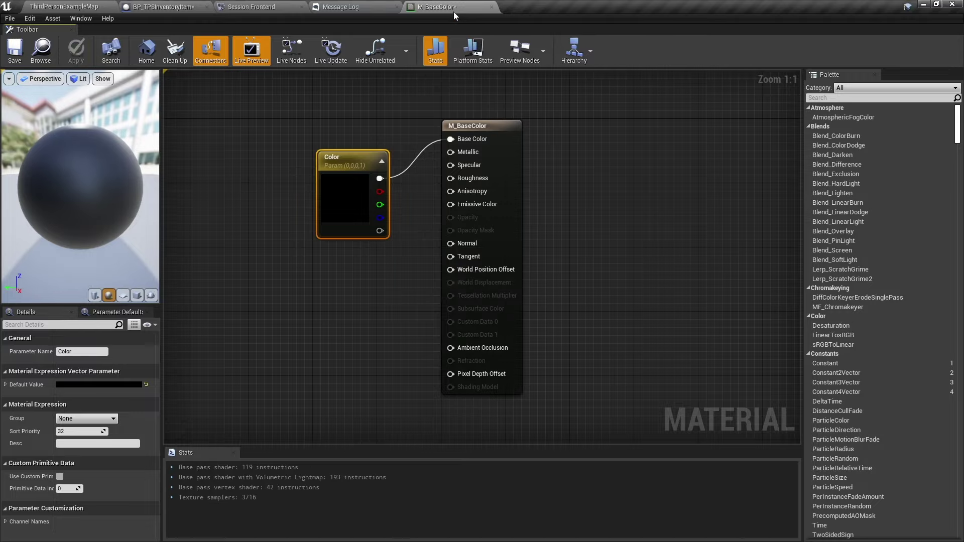
# Step: Save M_BaseColor and close the material, Message Log and Session Frontend tabs
pyautogui.click(15, 49)
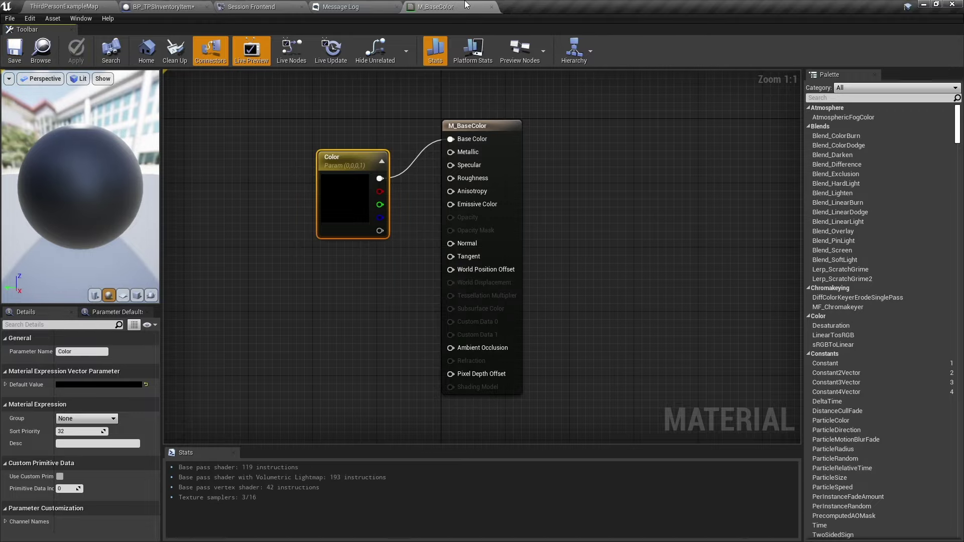
pyautogui.click(491, 7)
pyautogui.click(396, 7)
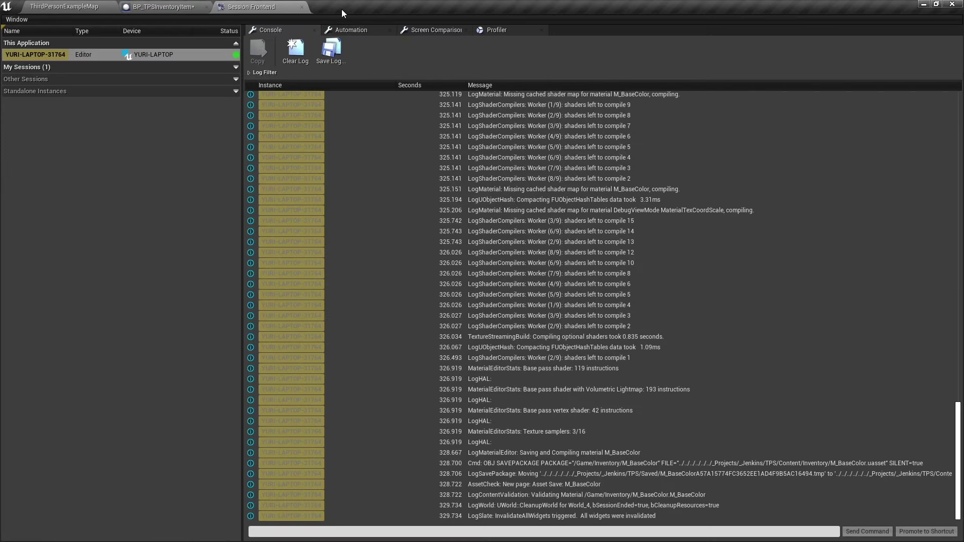
pyautogui.click(301, 6)
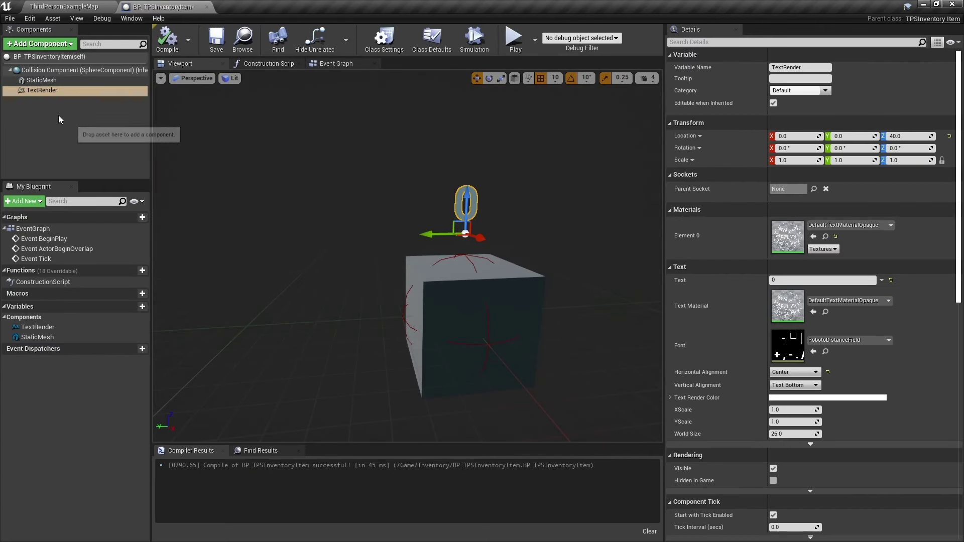
# Step: Set the StaticMesh's Element 0 material to M_BaseColor
pyautogui.click(40, 80)
pyautogui.click(840, 304)
pyautogui.write('base')
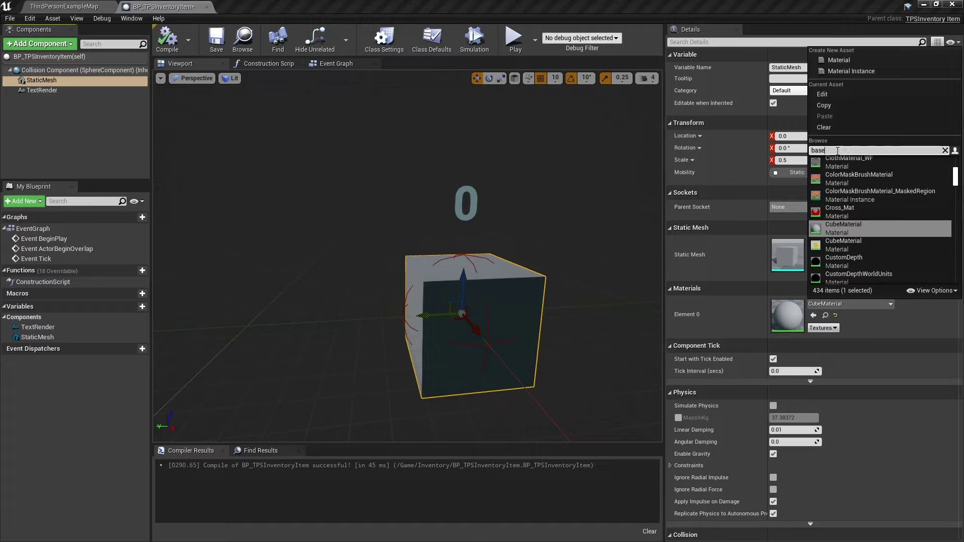
pyautogui.write('color')
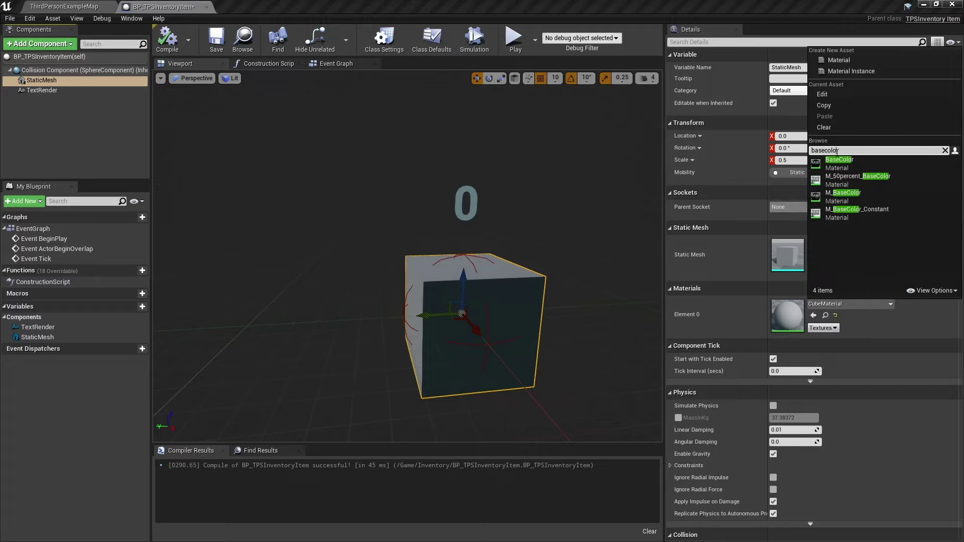
pyautogui.moveTo(854, 194)
pyautogui.click(855, 194)
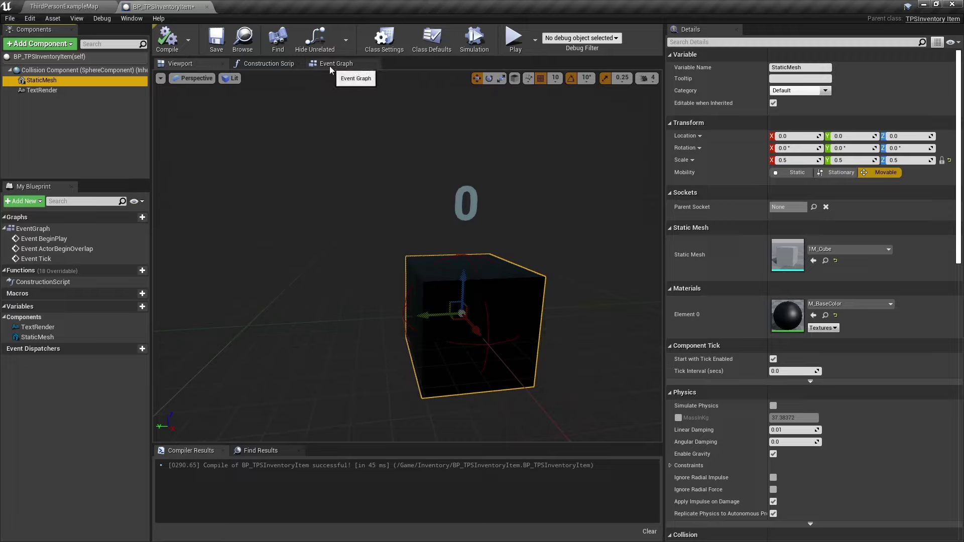
# Step: Add a Get Inventory Data node to the Construction Script graph
pyautogui.click(270, 63)
pyautogui.moveTo(522, 194); pyautogui.dragTo(394, 157, button='right')
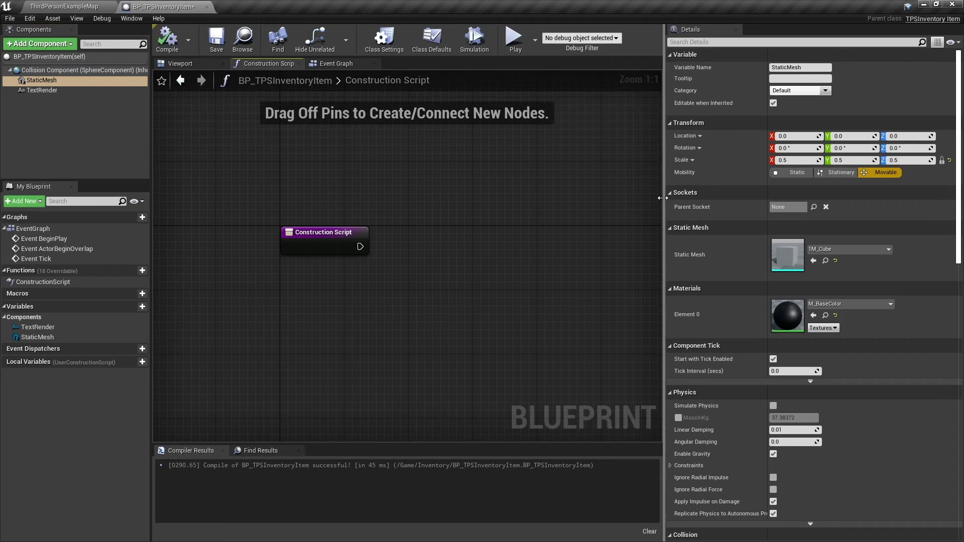
pyautogui.moveTo(664, 200); pyautogui.dragTo(824, 217)
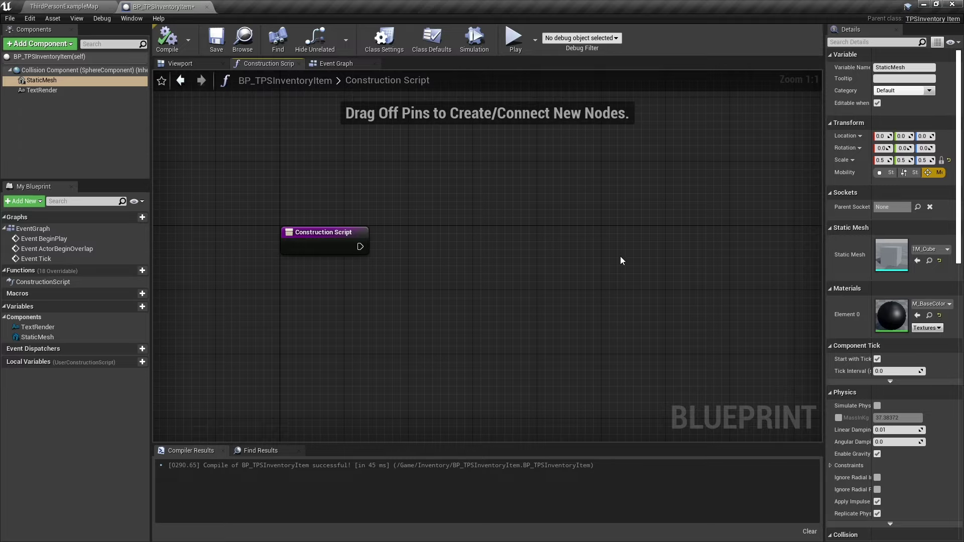
pyautogui.moveTo(619, 260); pyautogui.dragTo(558, 258, button='right')
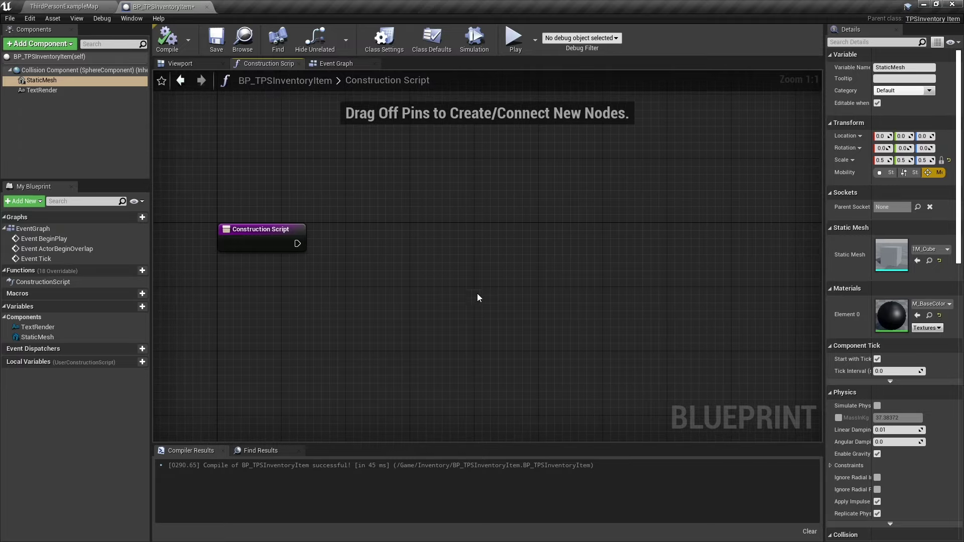
pyautogui.rightClick(277, 304)
pyautogui.write('in')
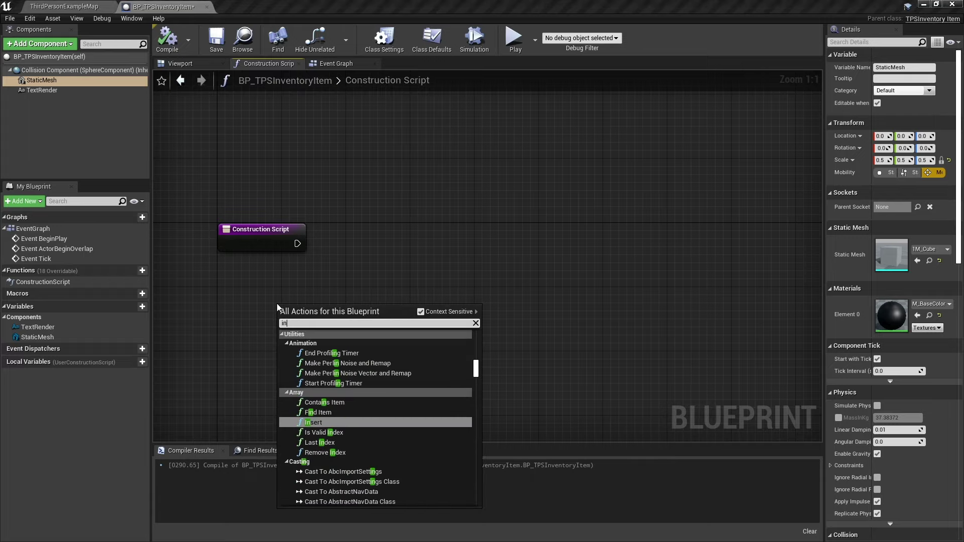
pyautogui.write('vento')
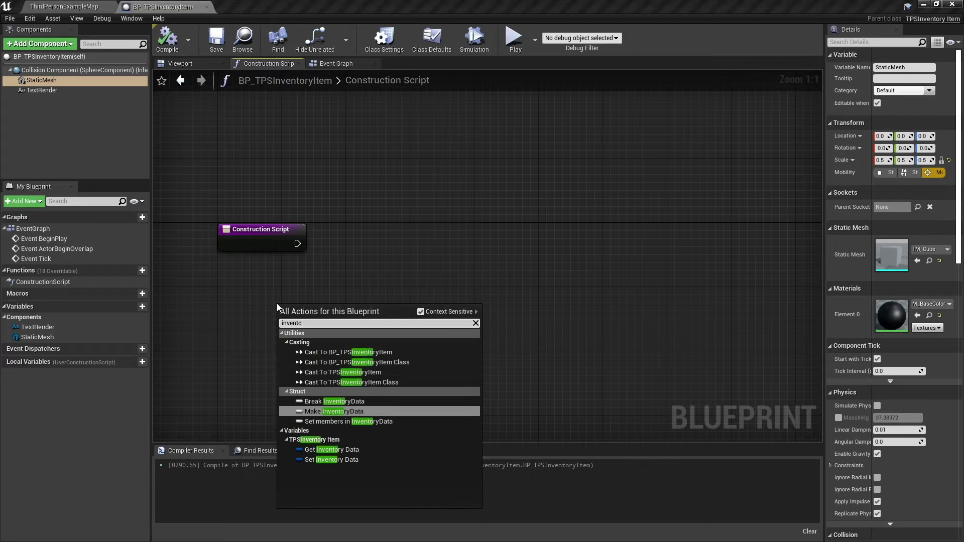
pyautogui.click(325, 450)
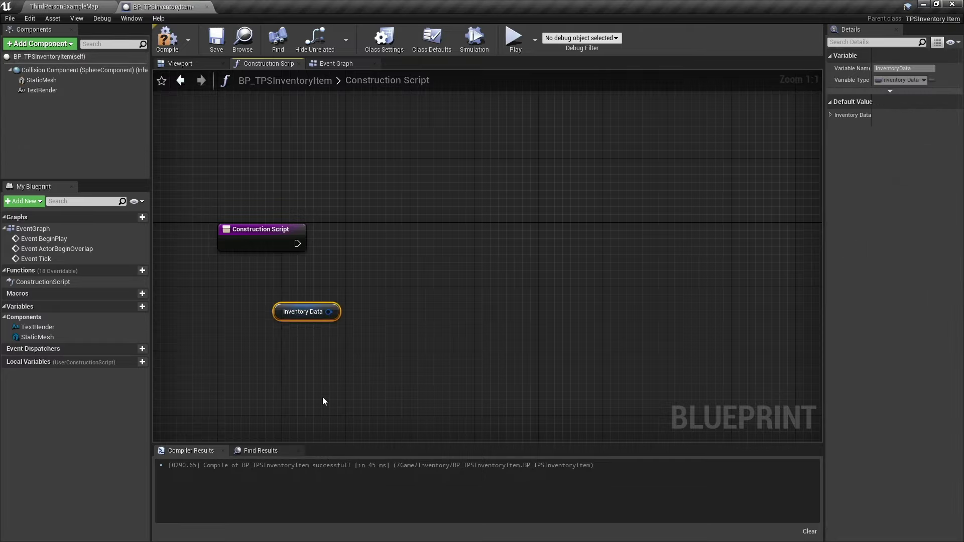
# Step: Split Inventory Data into Type and Score, feed Type into a Select node, and add a StaticMesh reference
pyautogui.rightClick(326, 311)
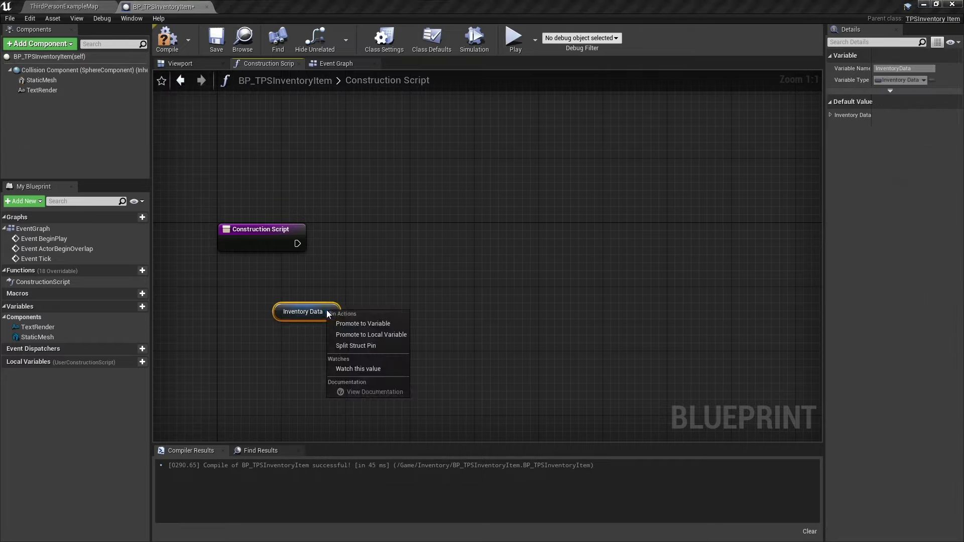
pyautogui.click(357, 346)
pyautogui.moveTo(296, 318); pyautogui.dragTo(264, 334)
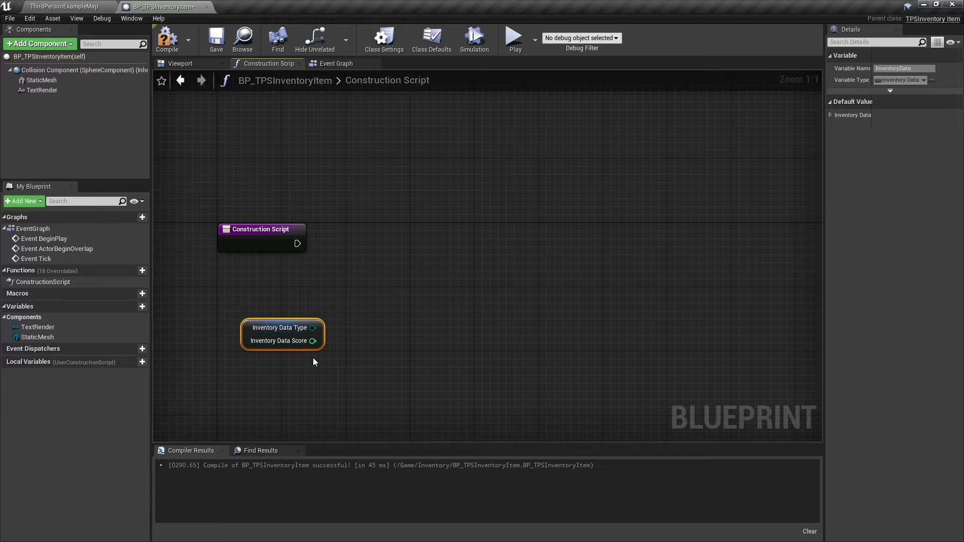
pyautogui.moveTo(312, 328); pyautogui.dragTo(364, 318)
pyautogui.write('select')
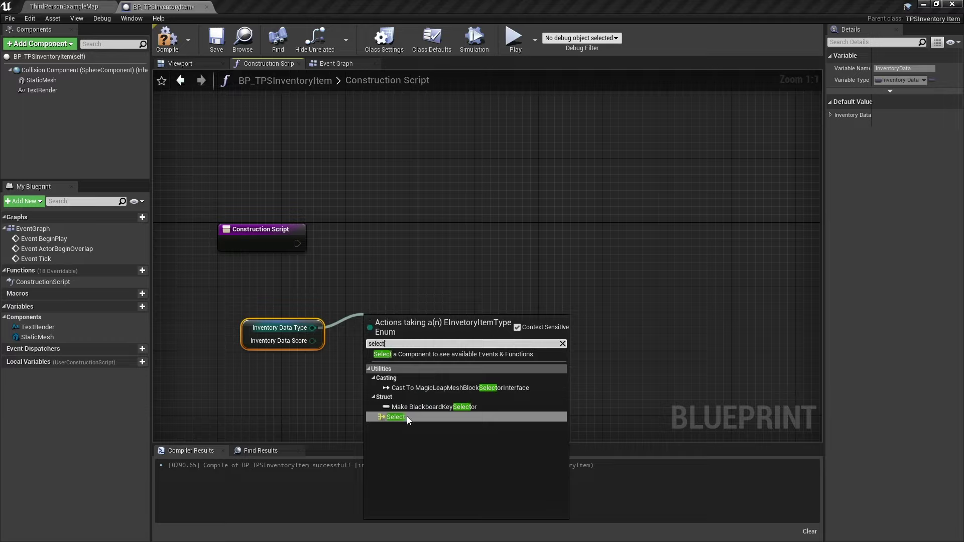
pyautogui.click(406, 417)
pyautogui.moveTo(394, 315); pyautogui.dragTo(394, 282)
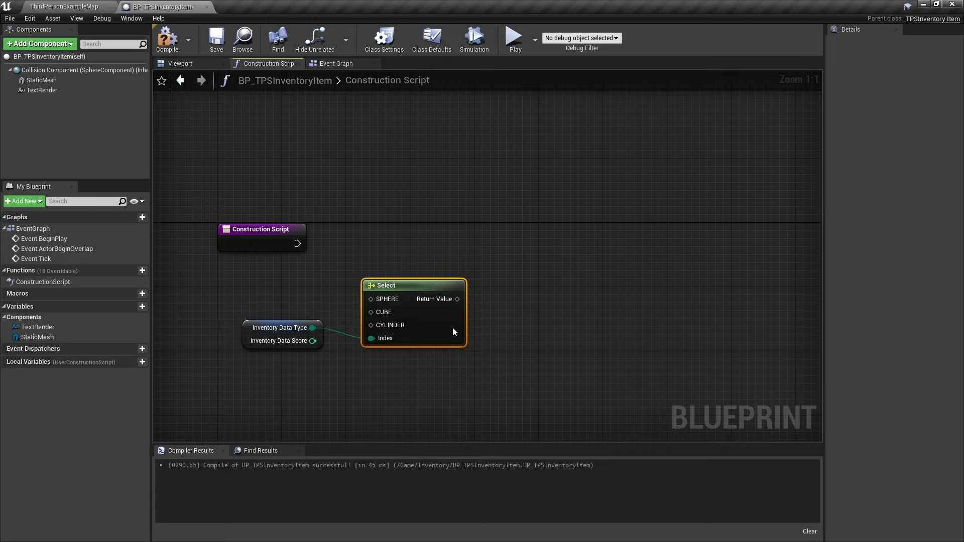
pyautogui.moveTo(41, 80)
pyautogui.mouseDown()
pyautogui.moveTo(394, 240)
pyautogui.moveTo(523, 240)
pyautogui.mouseUp()
# Step: Add Set Static Mesh after the Construction Script start, with the Select output as New Mesh
pyautogui.write('s')
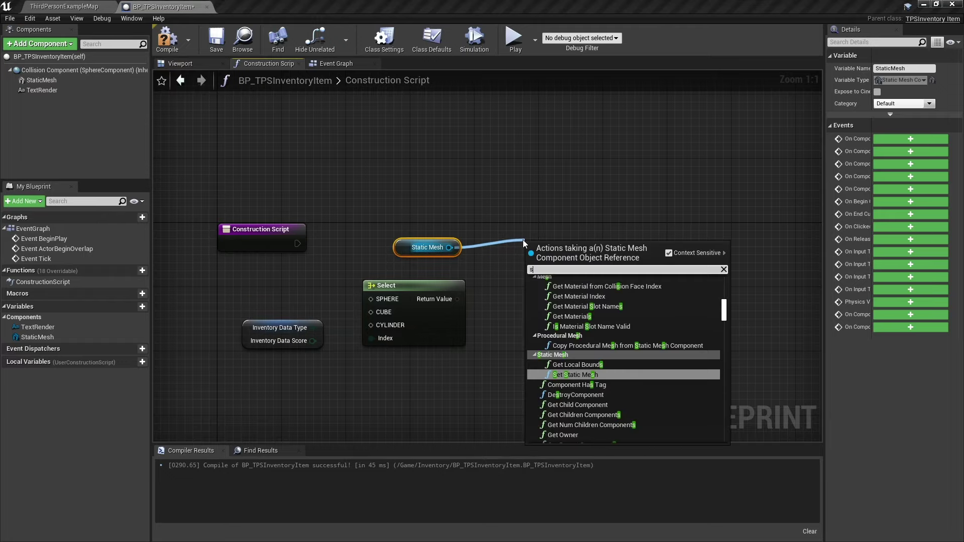
pyautogui.write('etst')
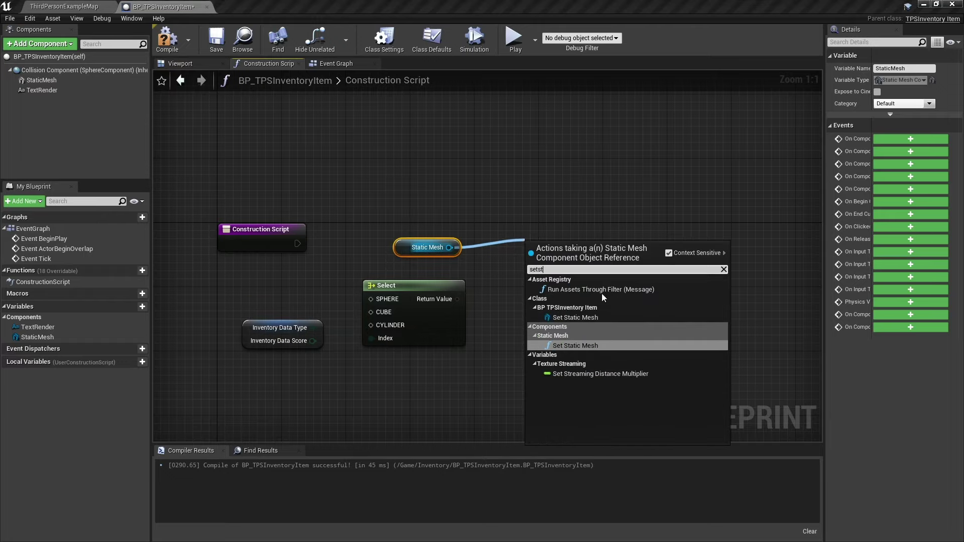
pyautogui.click(579, 345)
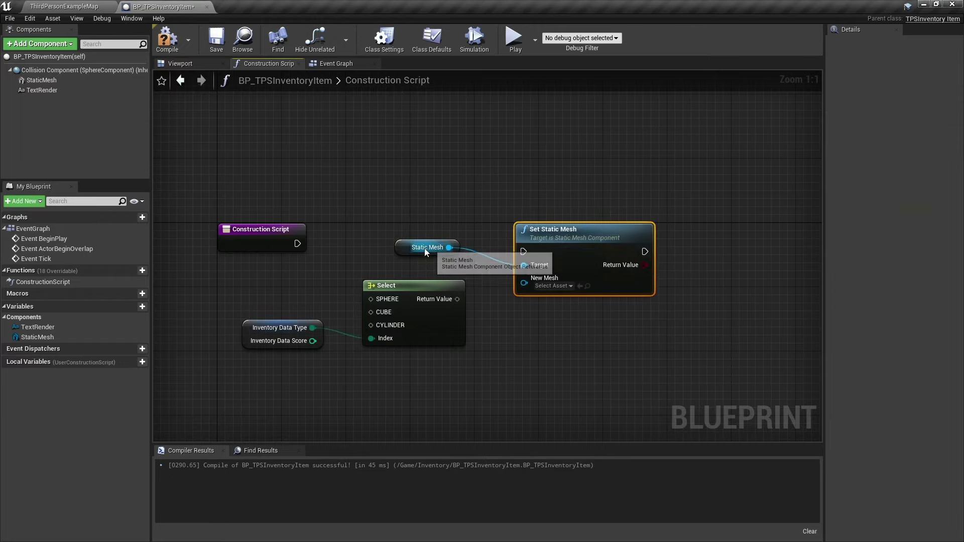
pyautogui.moveTo(424, 248); pyautogui.dragTo(552, 312)
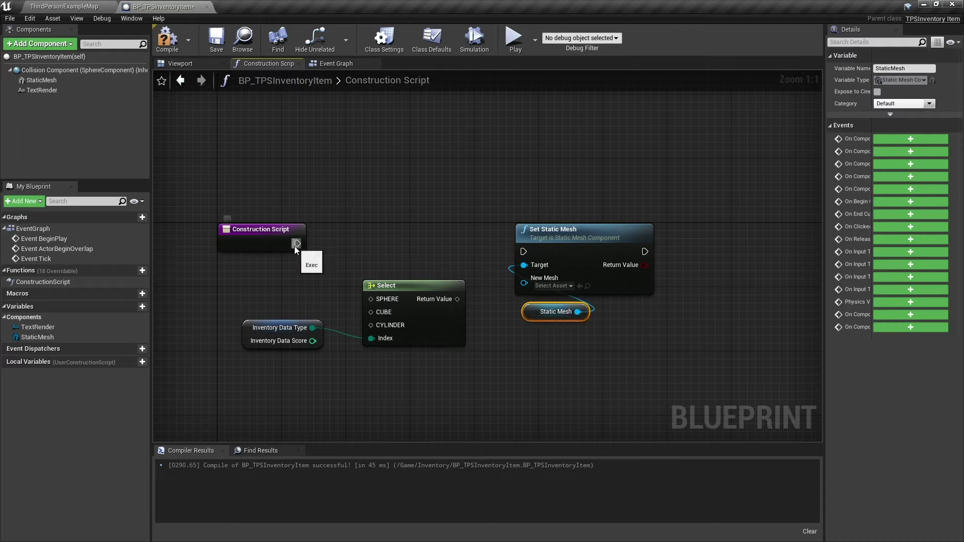
pyautogui.moveTo(297, 243)
pyautogui.mouseDown()
pyautogui.moveTo(523, 252)
pyautogui.moveTo(571, 231)
pyautogui.mouseUp()
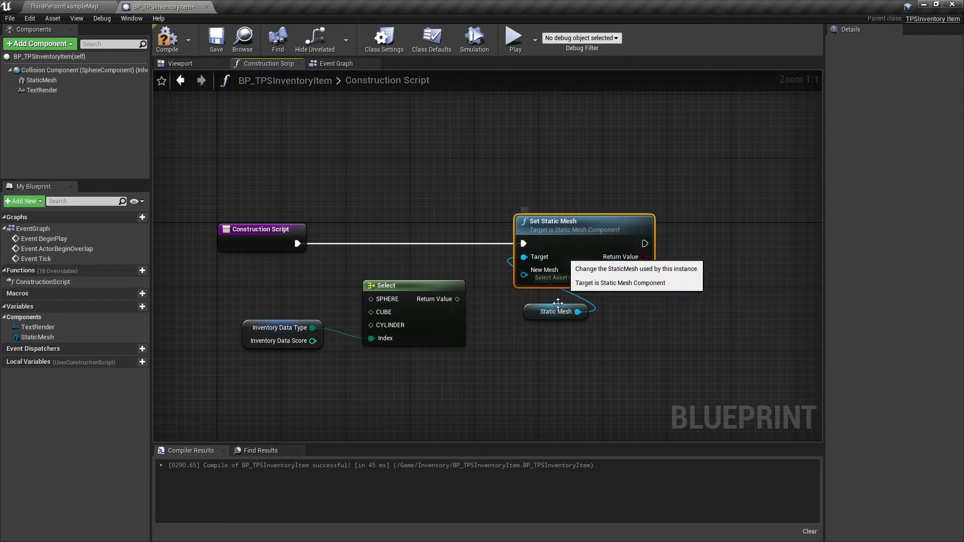
pyautogui.moveTo(457, 299); pyautogui.dragTo(524, 274)
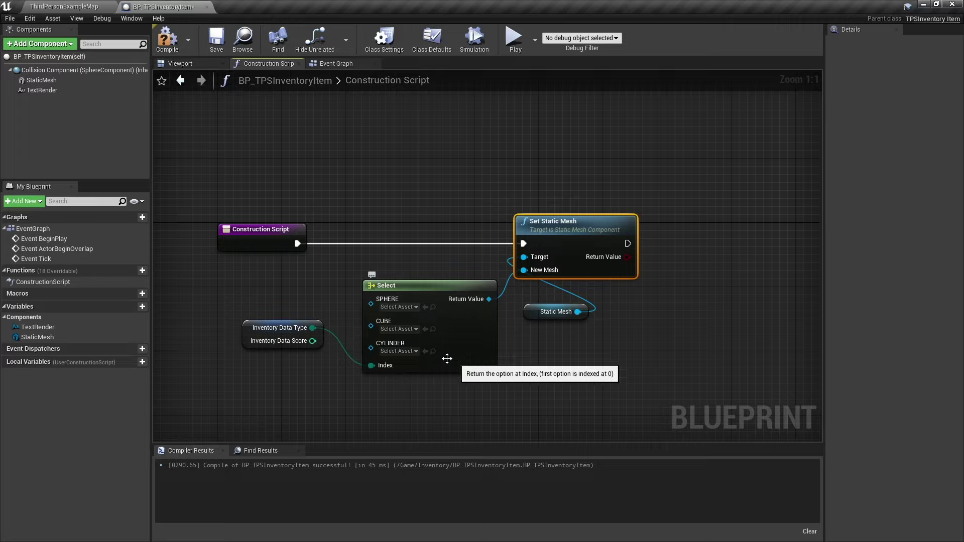
# Step: Assign the Sphere mesh to the Select node's SPHERE option
pyautogui.click(405, 310)
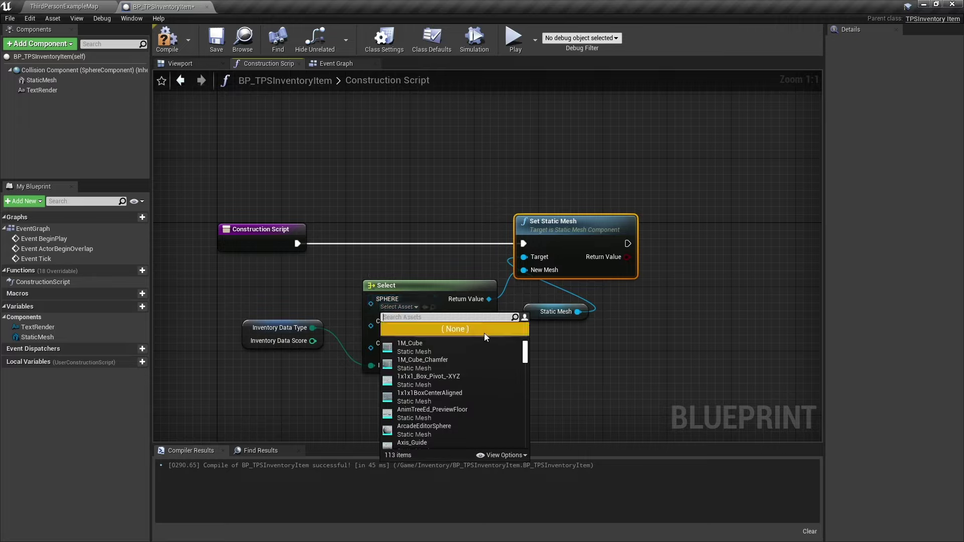
pyautogui.write('sphere')
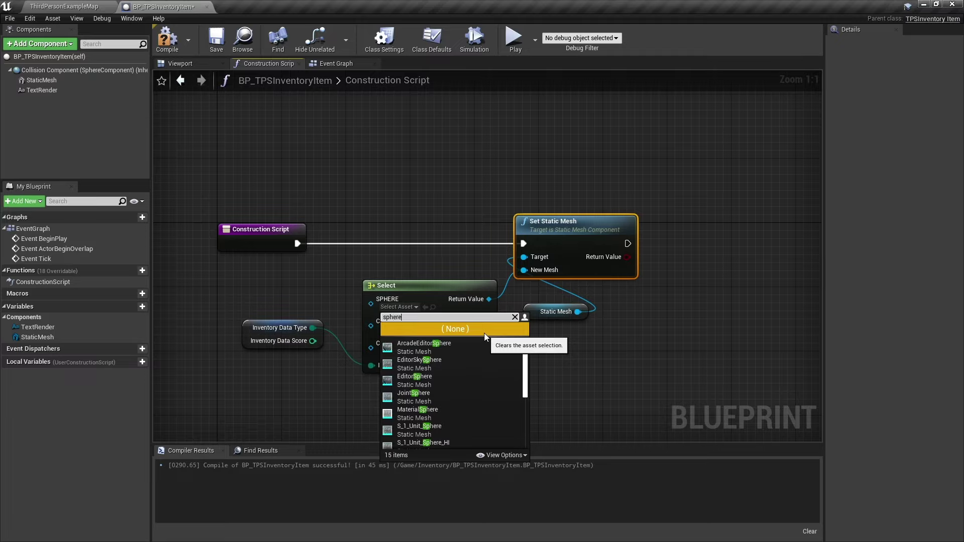
pyautogui.scroll(-2, 495, 373)
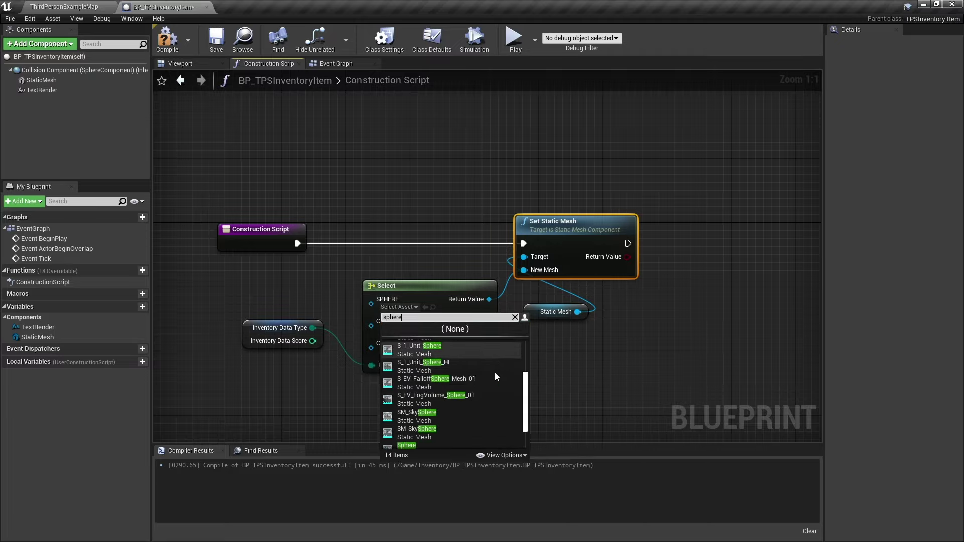
pyautogui.scroll(-1, 495, 373)
pyautogui.scroll(-2, 496, 372)
pyautogui.scroll(-1, 495, 373)
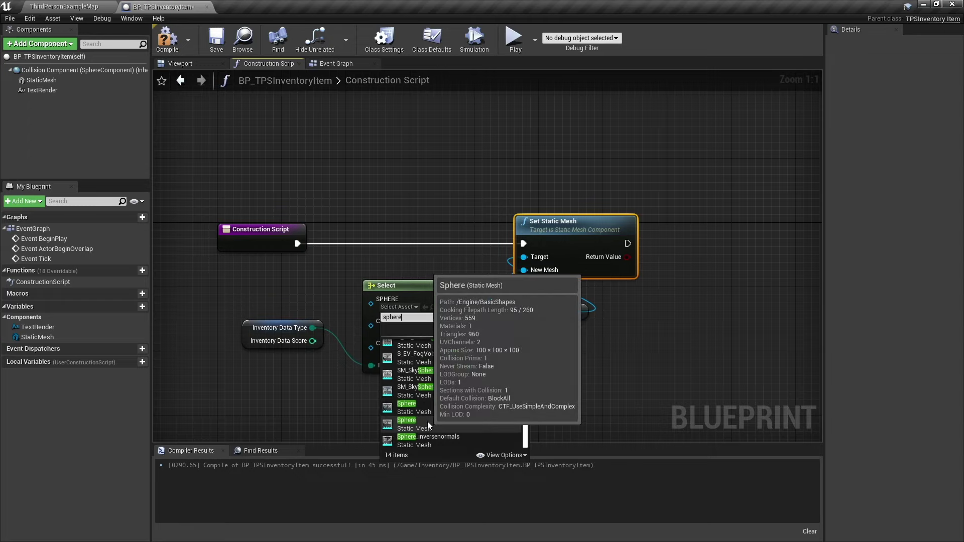
pyautogui.click(427, 421)
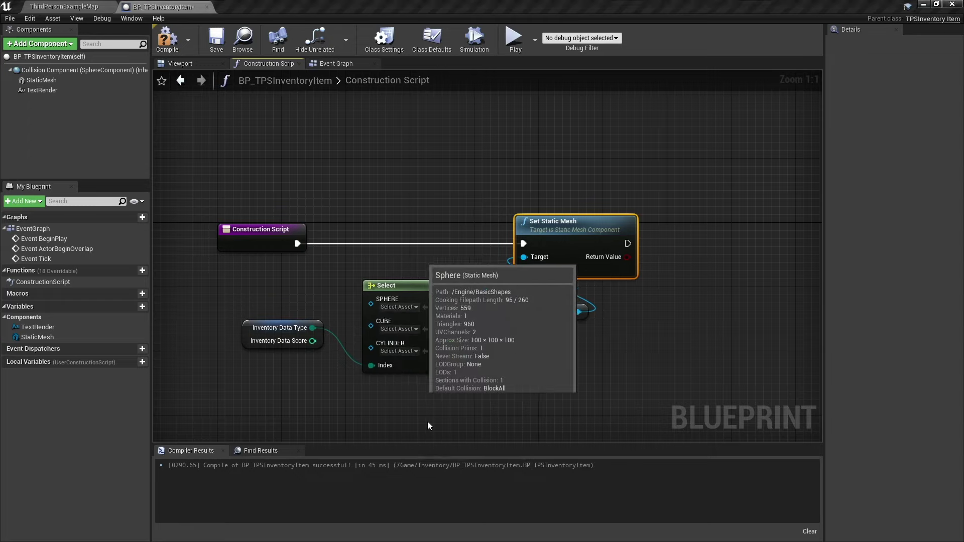
# Step: Set CUBE to 1M_Cube and CYLINDER to Cylinder, then compile the blueprint
pyautogui.click(405, 324)
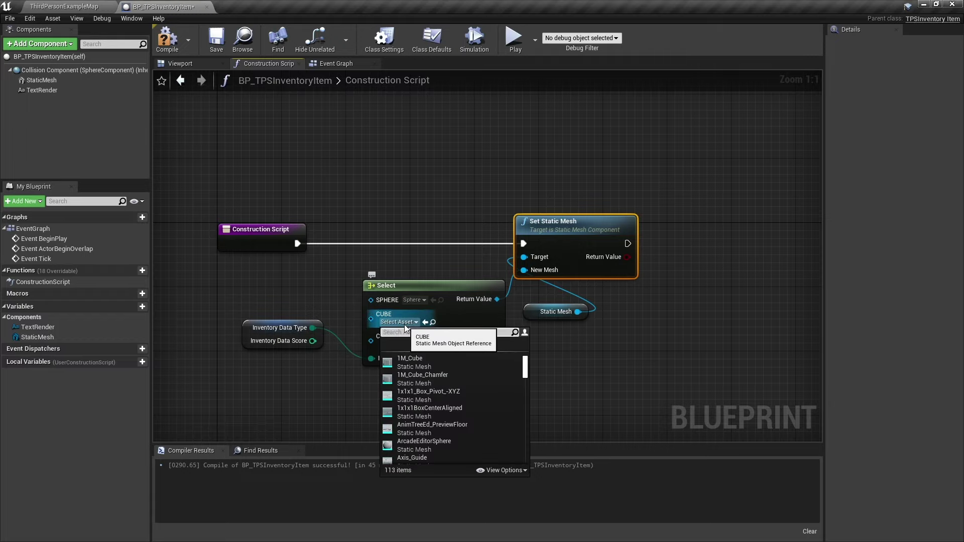
pyautogui.write('cube')
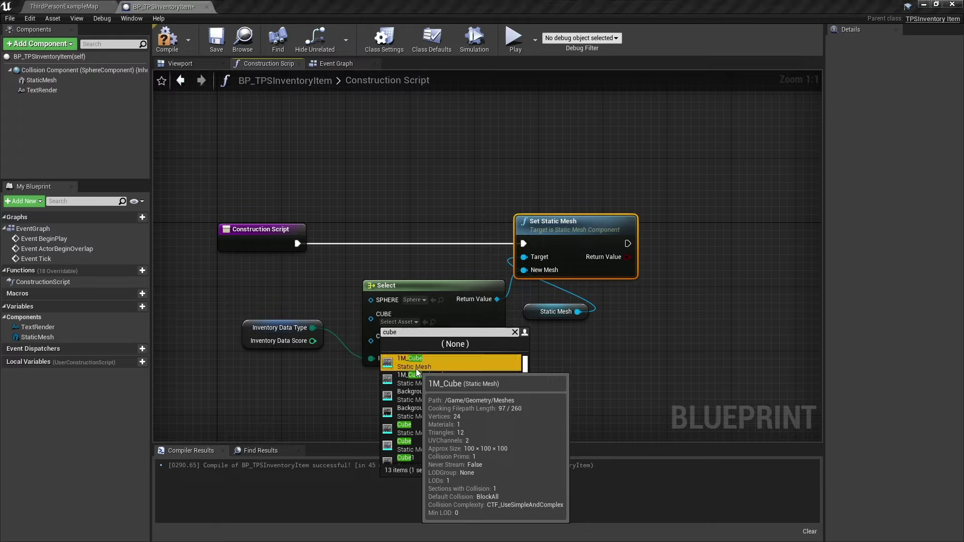
pyautogui.click(416, 368)
pyautogui.click(396, 338)
pyautogui.write('cylin')
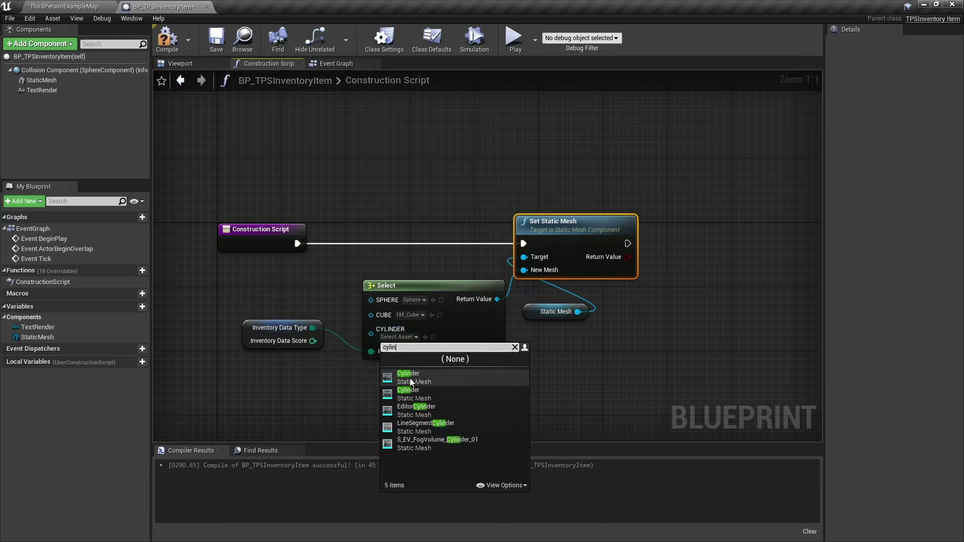
pyautogui.click(409, 380)
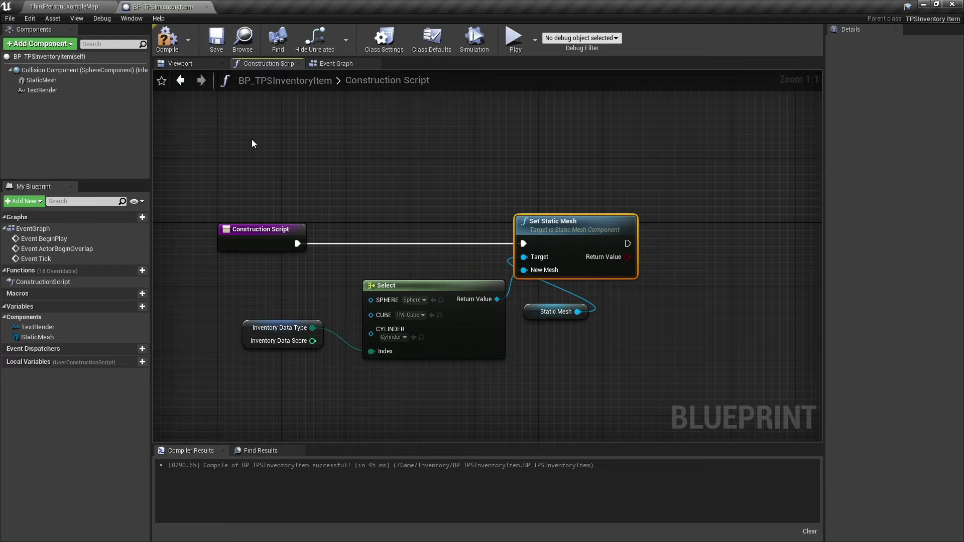
pyautogui.click(167, 38)
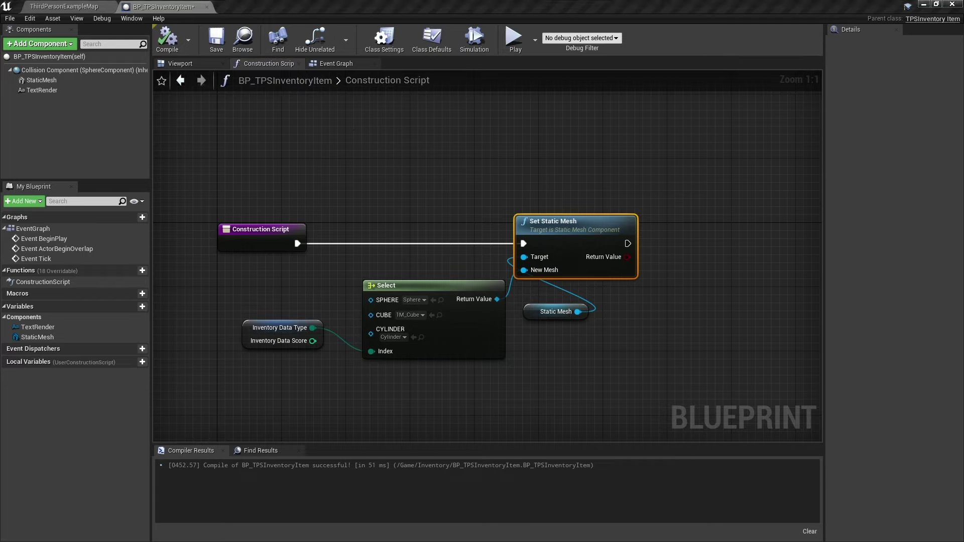
# Step: Add a TextRender reference and a Set Text node chained after Set Static Mesh
pyautogui.moveTo(577, 188); pyautogui.dragTo(403, 148, button='right')
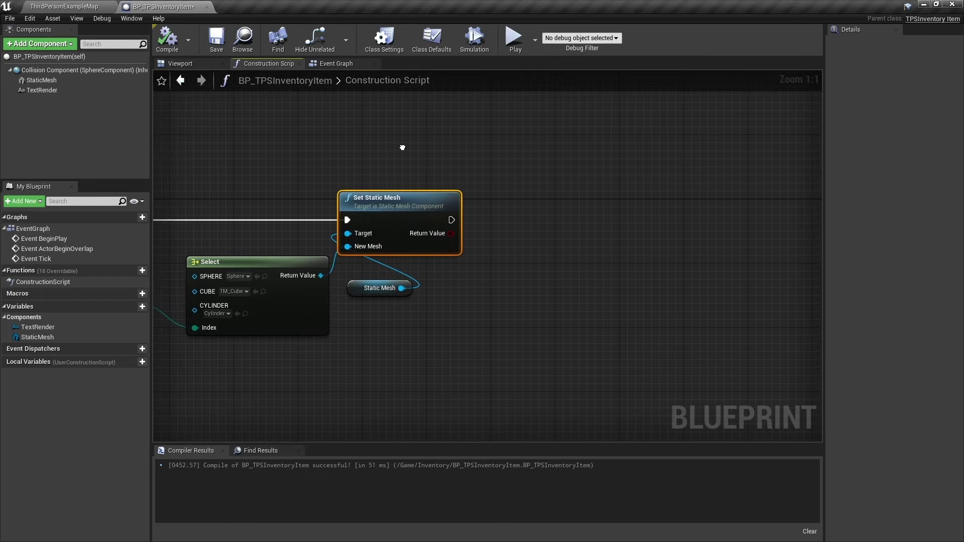
pyautogui.moveTo(38, 92)
pyautogui.mouseDown()
pyautogui.moveTo(453, 326)
pyautogui.moveTo(529, 284)
pyautogui.mouseUp()
pyautogui.write('set')
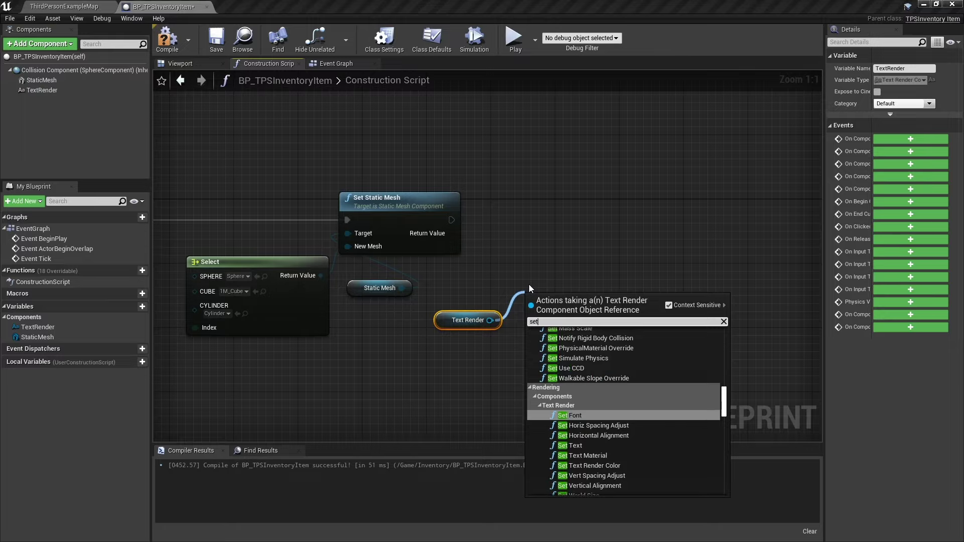
pyautogui.write('tex')
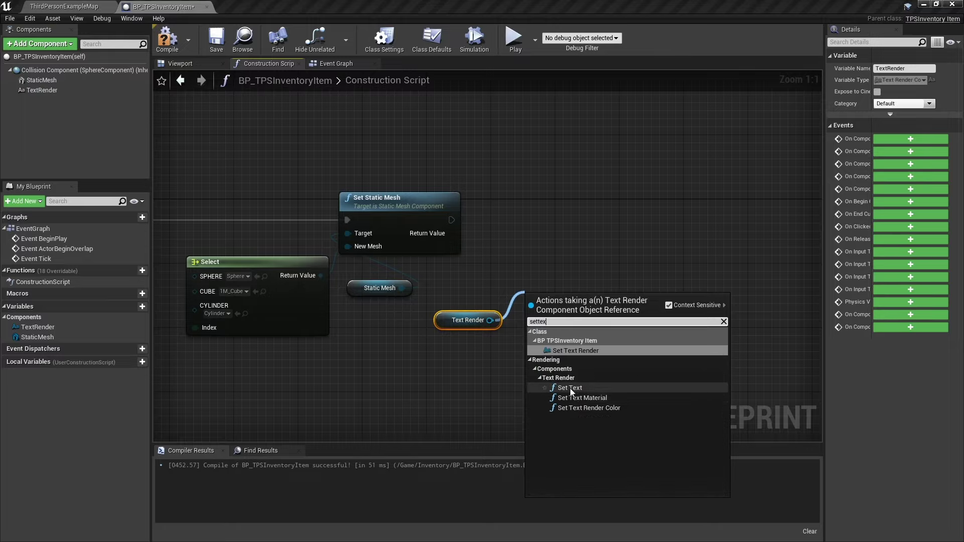
pyautogui.click(570, 387)
pyautogui.moveTo(576, 309); pyautogui.dragTo(580, 206)
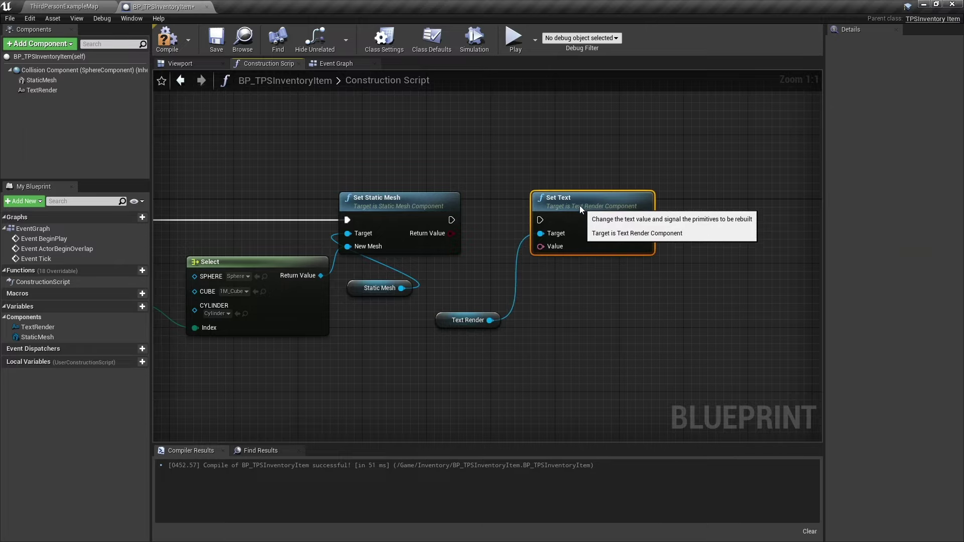
pyautogui.moveTo(452, 220); pyautogui.dragTo(540, 220)
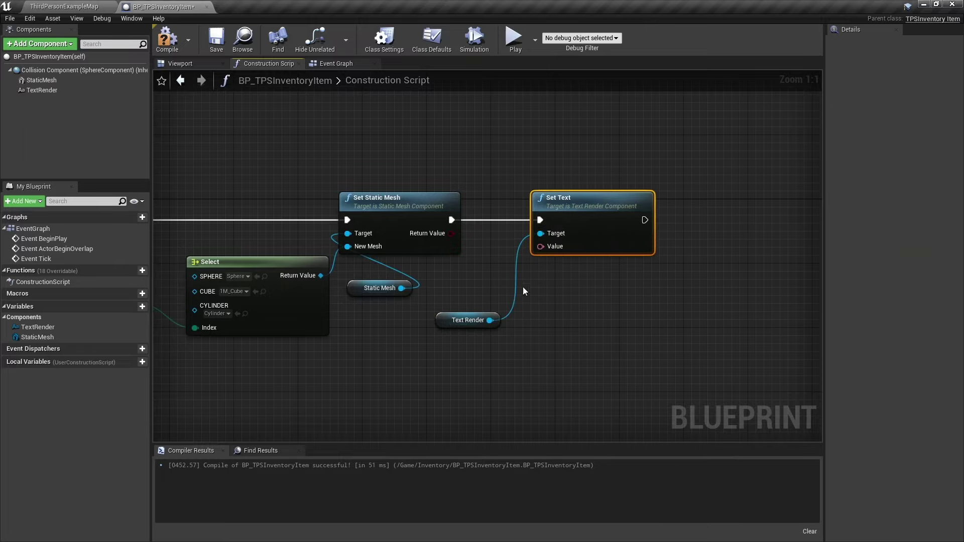
# Step: Wire Inventory Data Score through ToText into Set Text's Value, with a tidy reroute point
pyautogui.moveTo(523, 290); pyautogui.dragTo(586, 273, button='right')
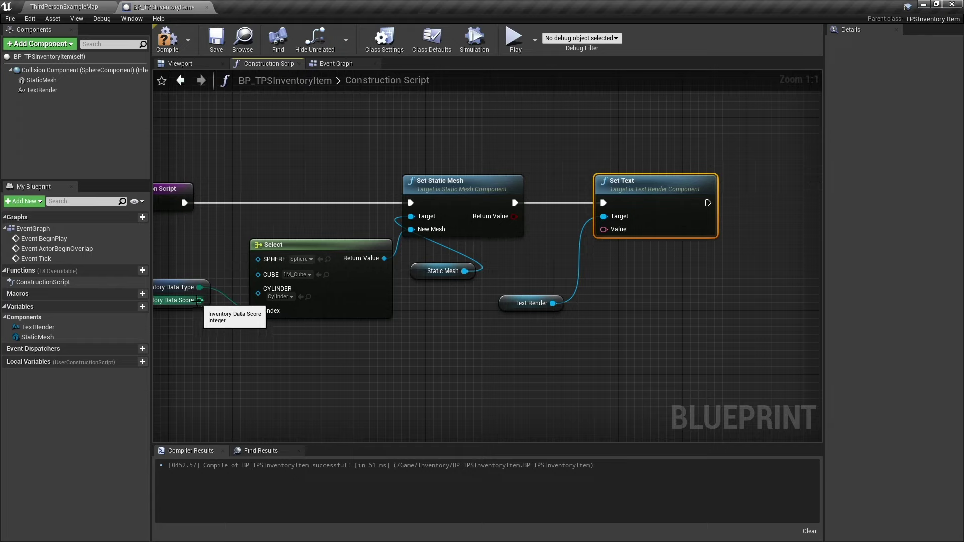
pyautogui.moveTo(199, 300); pyautogui.dragTo(614, 133)
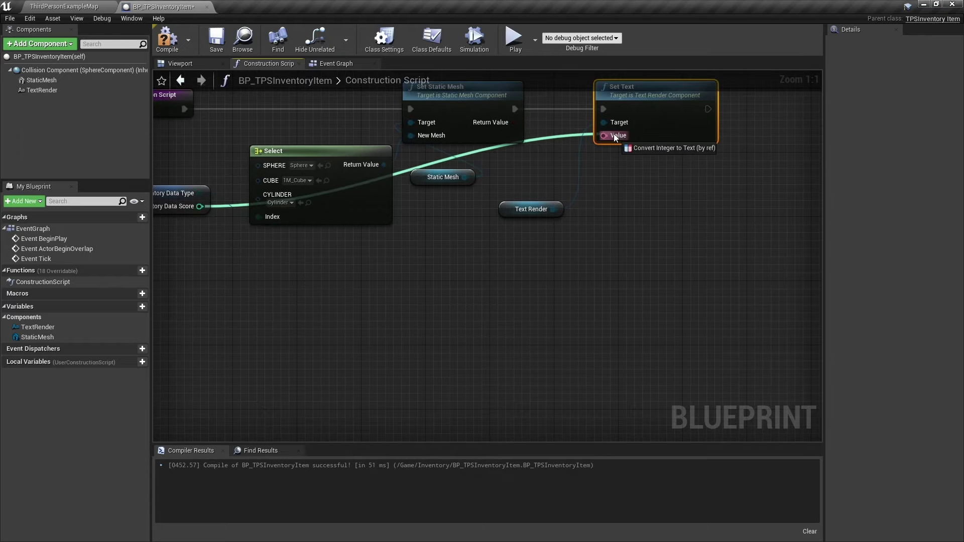
pyautogui.moveTo(421, 152)
pyautogui.mouseDown()
pyautogui.moveTo(517, 267)
pyautogui.moveTo(537, 256)
pyautogui.mouseUp()
pyautogui.doubleClick(388, 248)
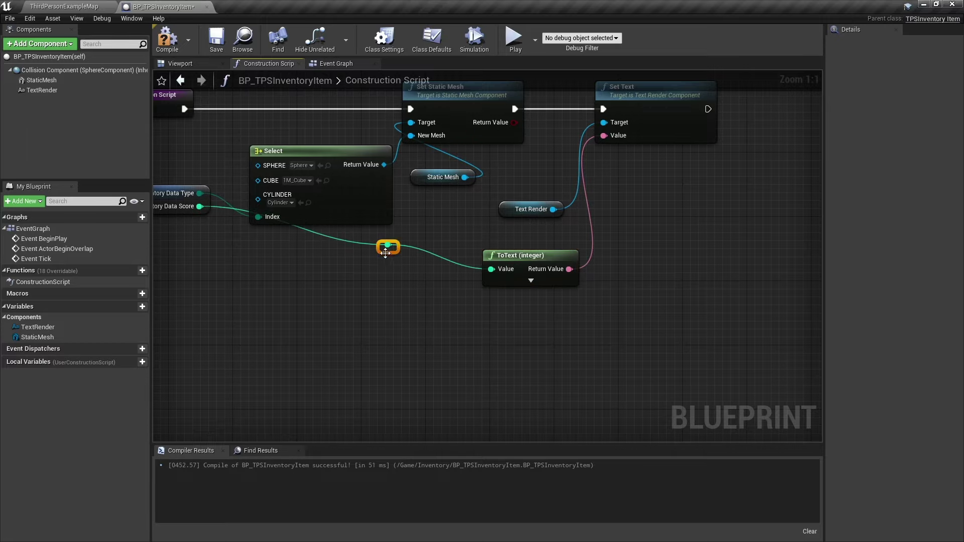
pyautogui.moveTo(385, 249); pyautogui.dragTo(248, 281)
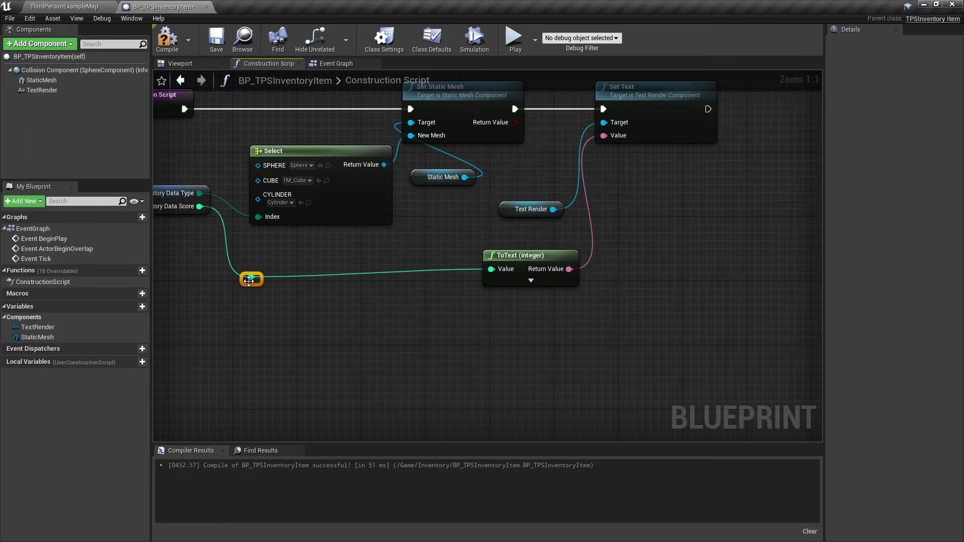
pyautogui.moveTo(568, 359); pyautogui.dragTo(554, 440, button='right')
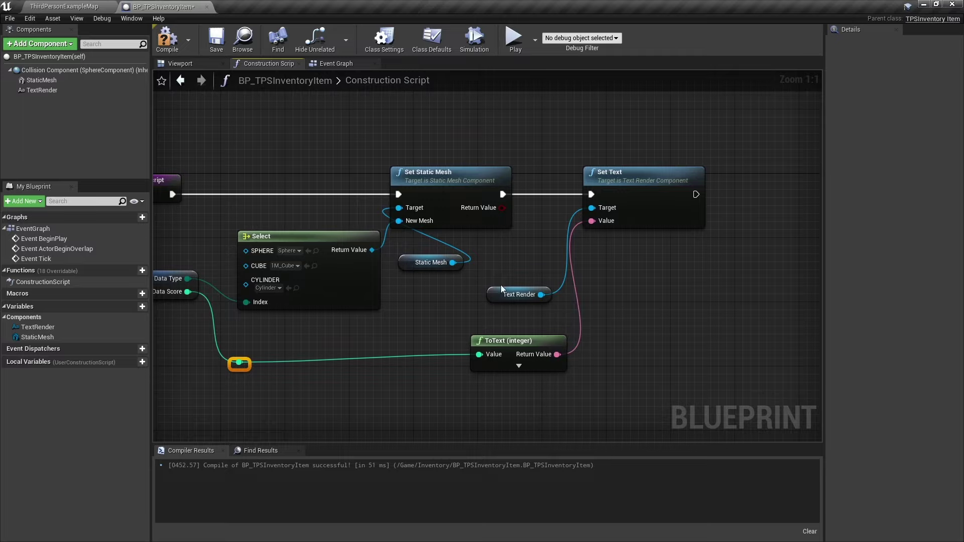
pyautogui.moveTo(500, 295); pyautogui.dragTo(602, 255)
pyautogui.moveTo(568, 425); pyautogui.dragTo(206, 347)
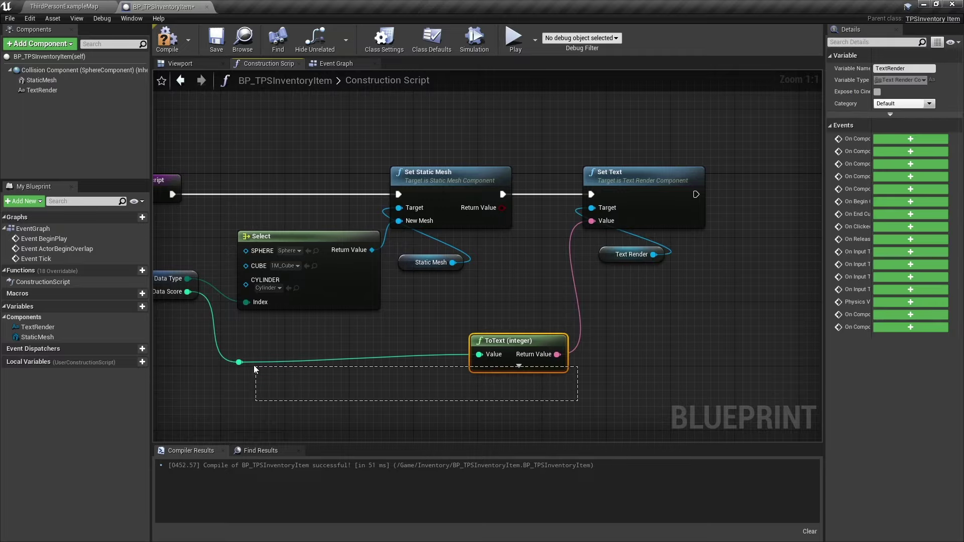
pyautogui.moveTo(517, 347); pyautogui.dragTo(525, 322)
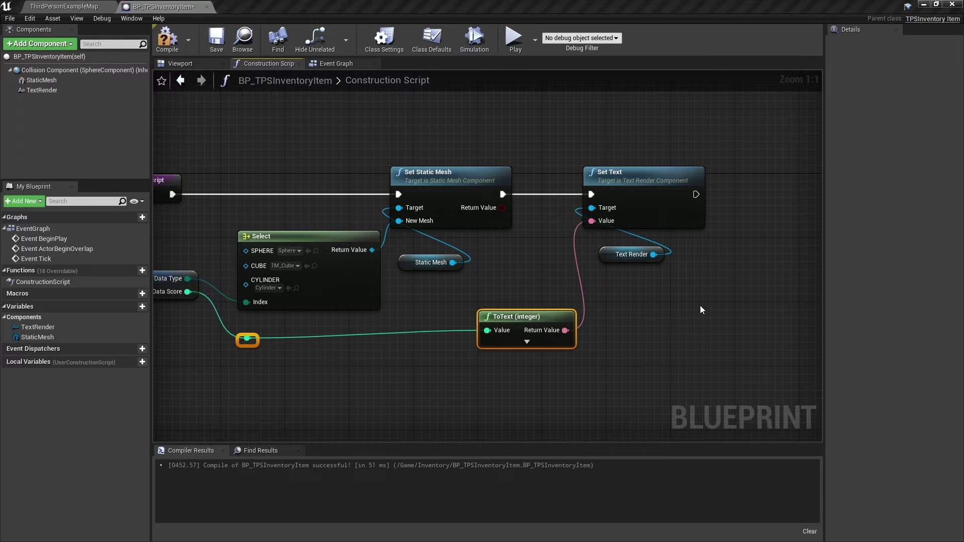
pyautogui.moveTo(670, 312); pyautogui.dragTo(424, 329, button='right')
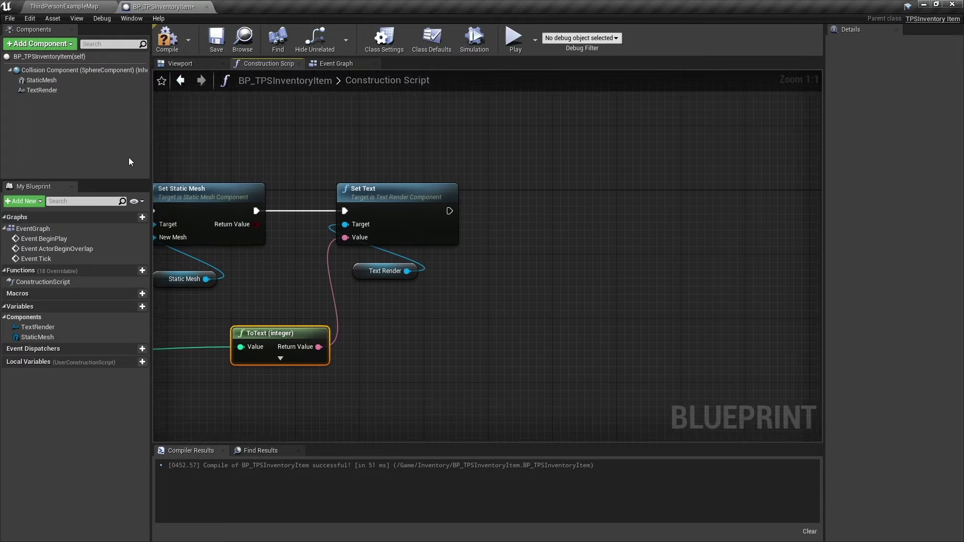
# Step: After Set Text, create a dynamic material instance on Static Mesh with Source Material M_BaseColor
pyautogui.click(181, 278)
pyautogui.hotkey('ctrl', 'c')
pyautogui.hotkey('ctrl', 'v')
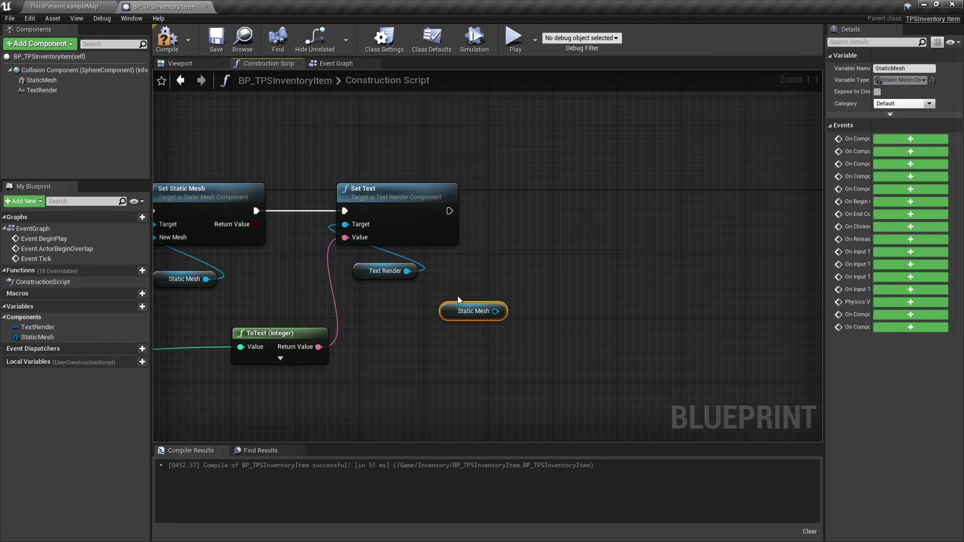
pyautogui.moveTo(495, 311); pyautogui.dragTo(529, 224)
pyautogui.write('c')
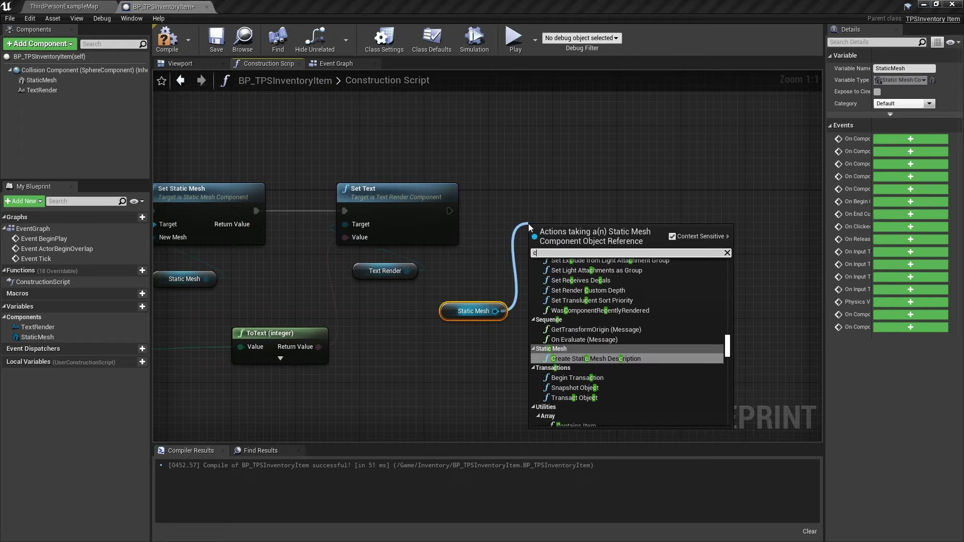
pyautogui.write('reatedy')
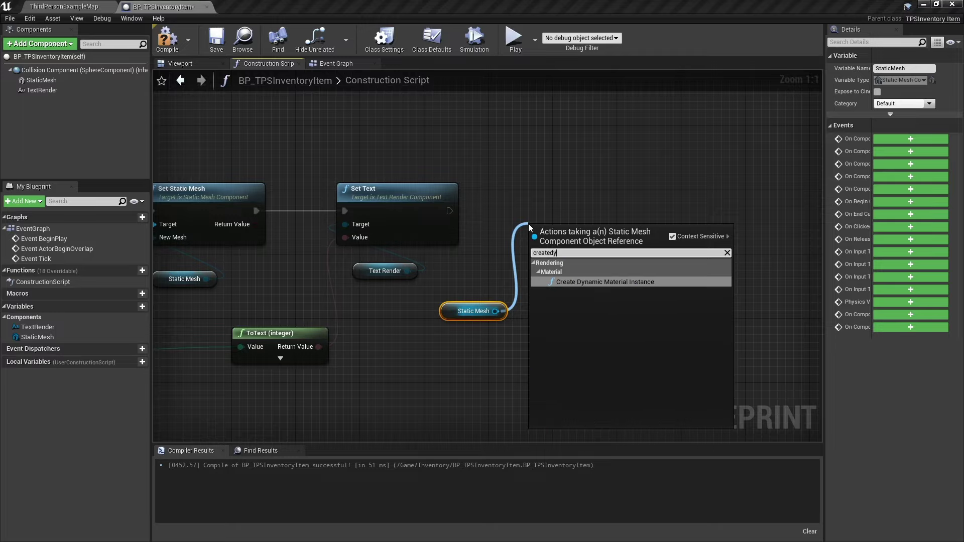
pyautogui.press('Return')
pyautogui.moveTo(569, 241); pyautogui.dragTo(576, 194)
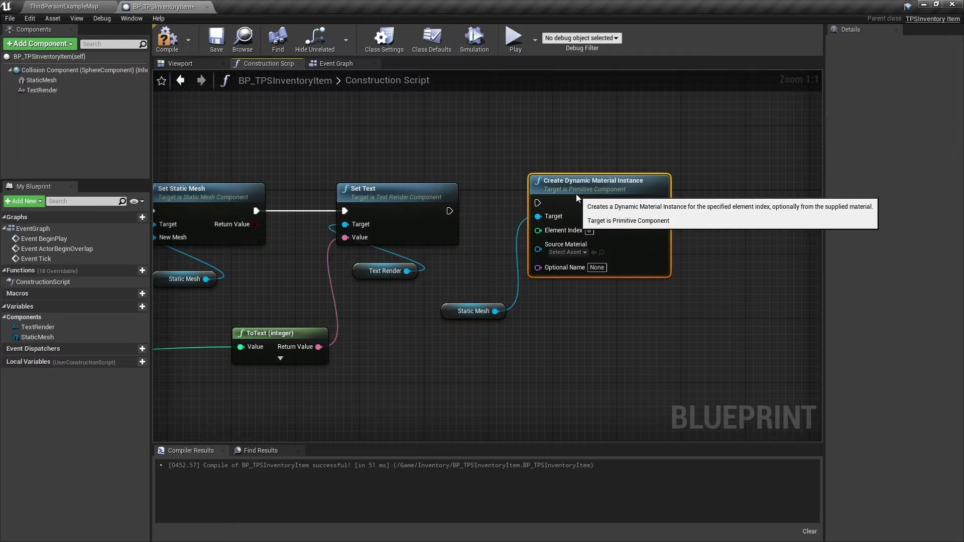
pyautogui.moveTo(450, 211); pyautogui.dragTo(538, 204)
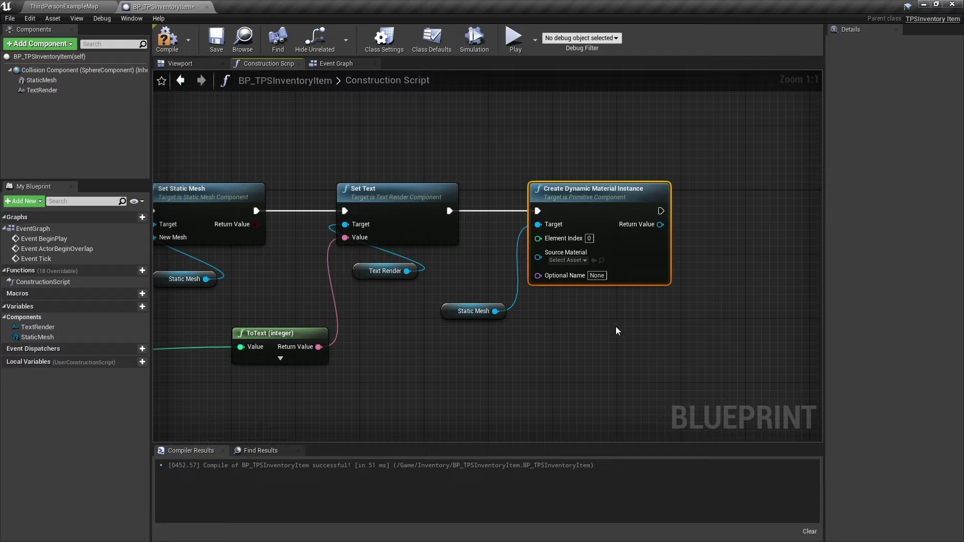
pyautogui.click(575, 261)
pyautogui.write('basecolo')
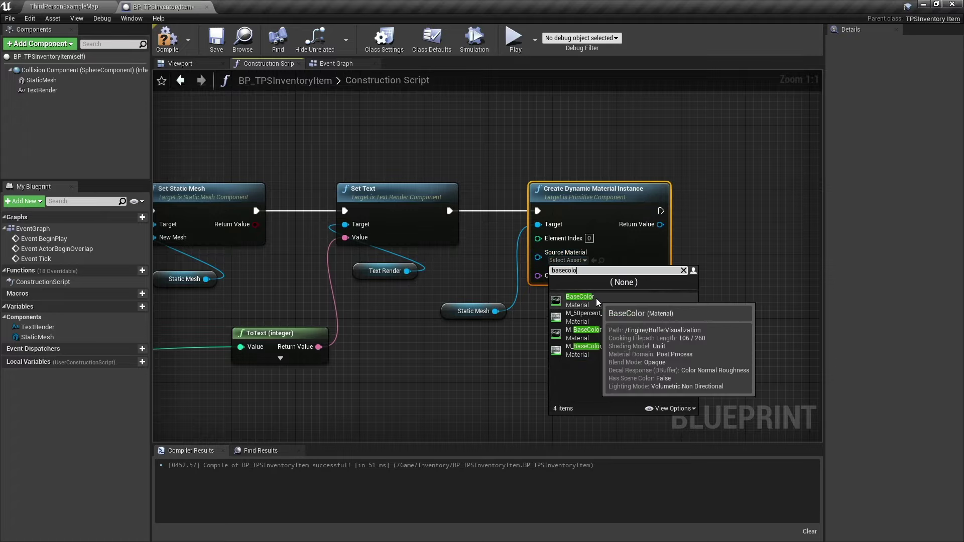
pyautogui.click(611, 335)
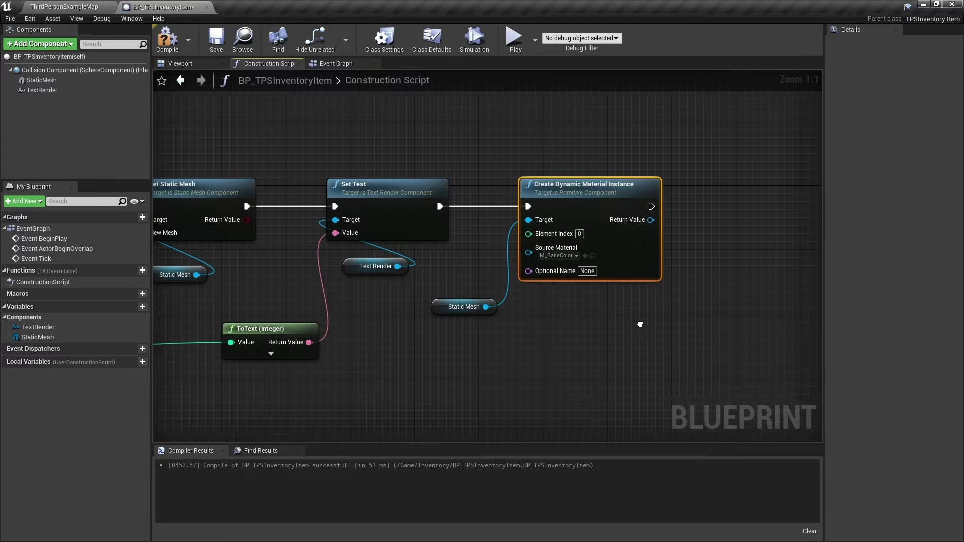
# Step: Add Set Vector Parameter Value on the new instance with Parameter Name 'Color'
pyautogui.moveTo(650, 334); pyautogui.dragTo(465, 362, button='right')
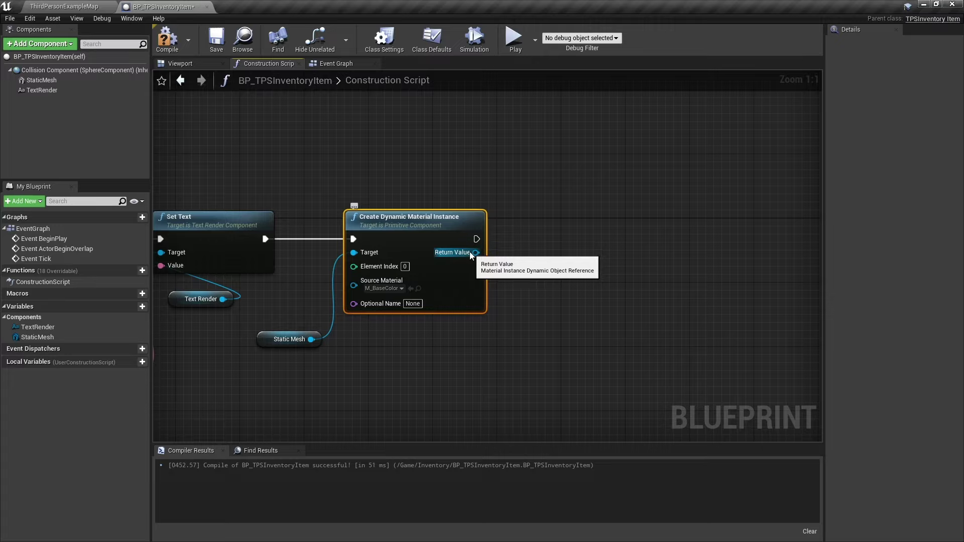
pyautogui.moveTo(469, 251); pyautogui.dragTo(523, 263)
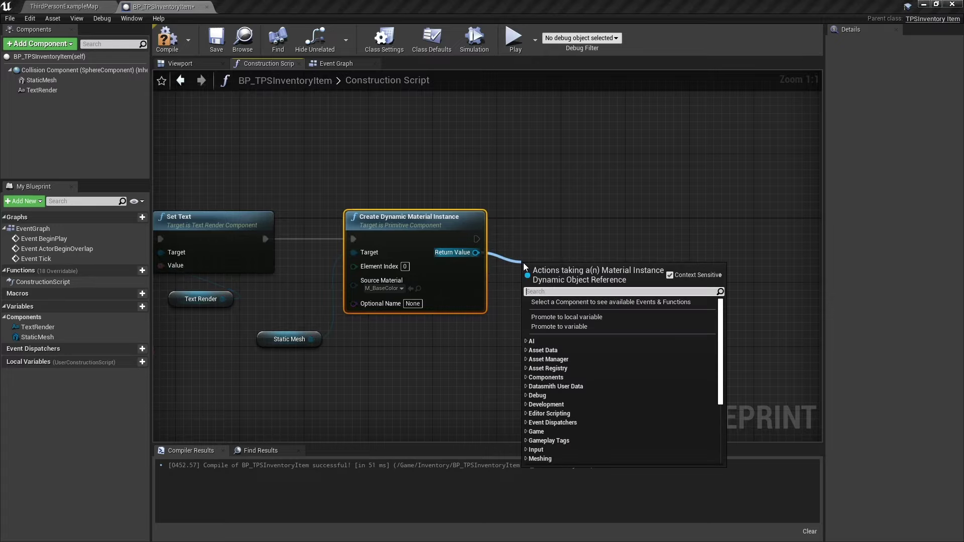
pyautogui.write('setvector')
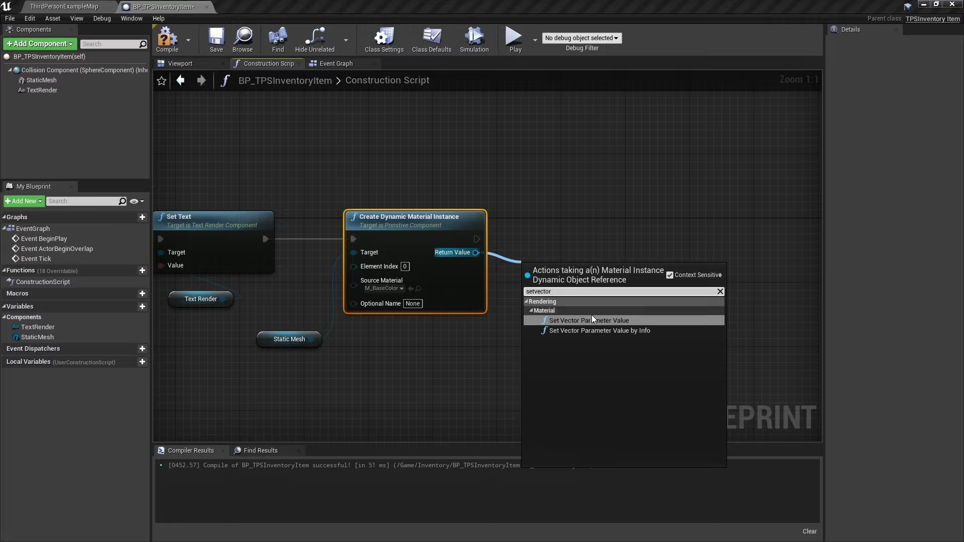
pyautogui.click(590, 320)
pyautogui.moveTo(599, 303); pyautogui.dragTo(615, 255)
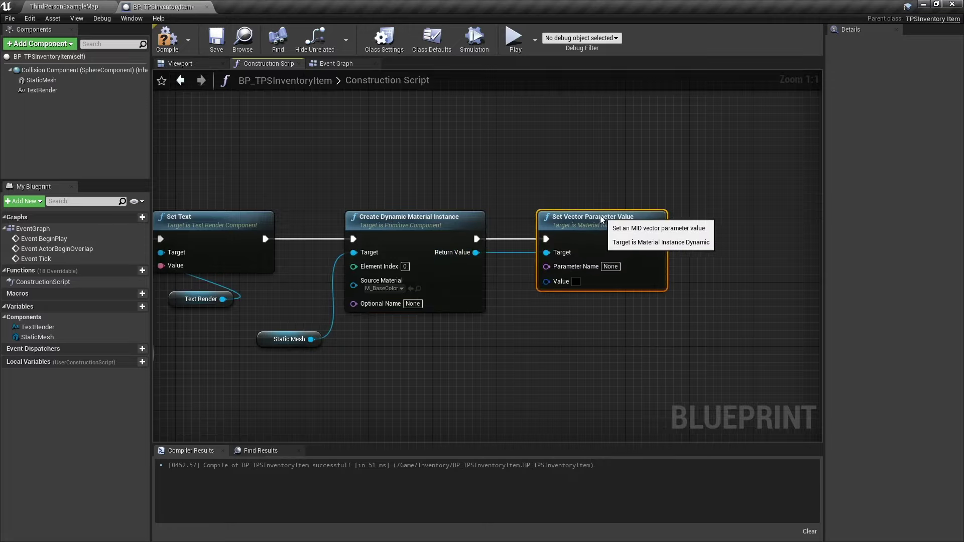
pyautogui.click(610, 266)
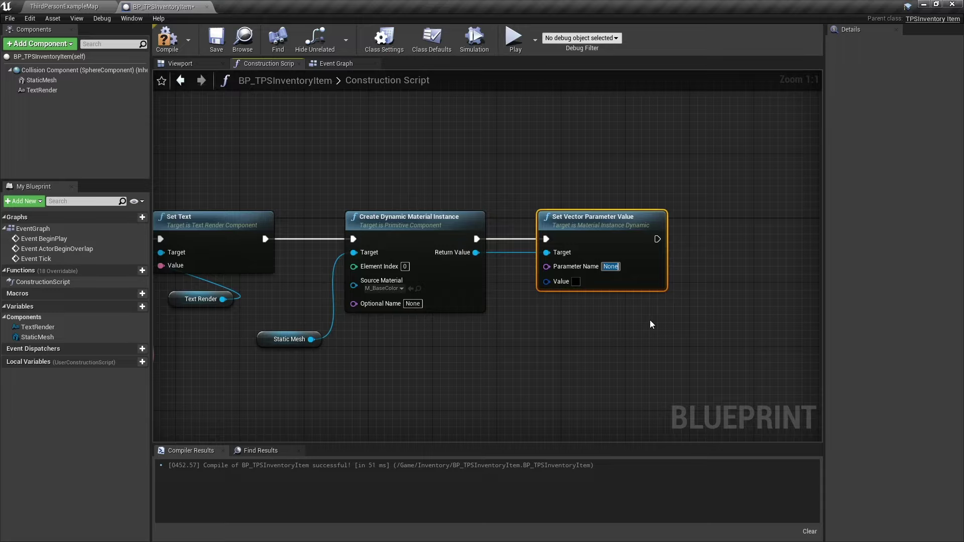
pyautogui.write('Color')
pyautogui.press('Return')
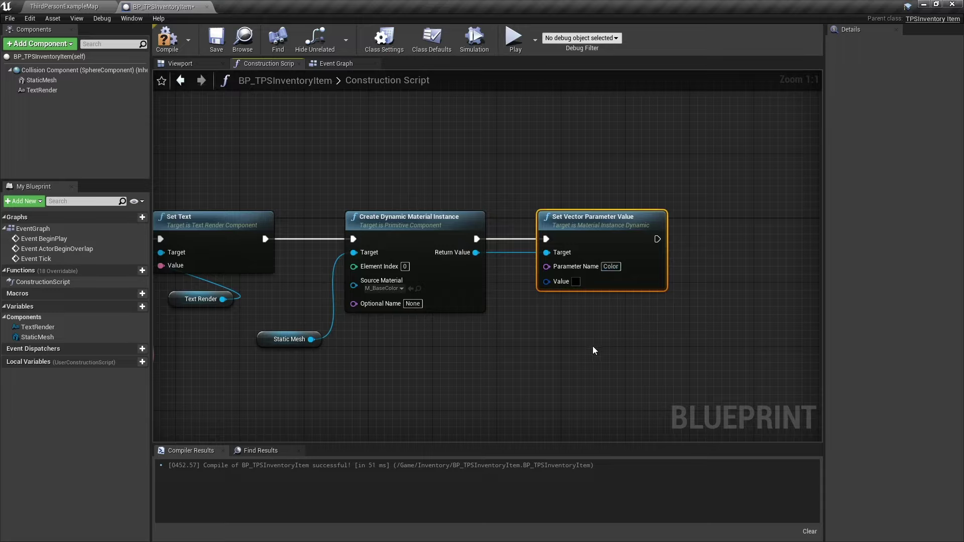
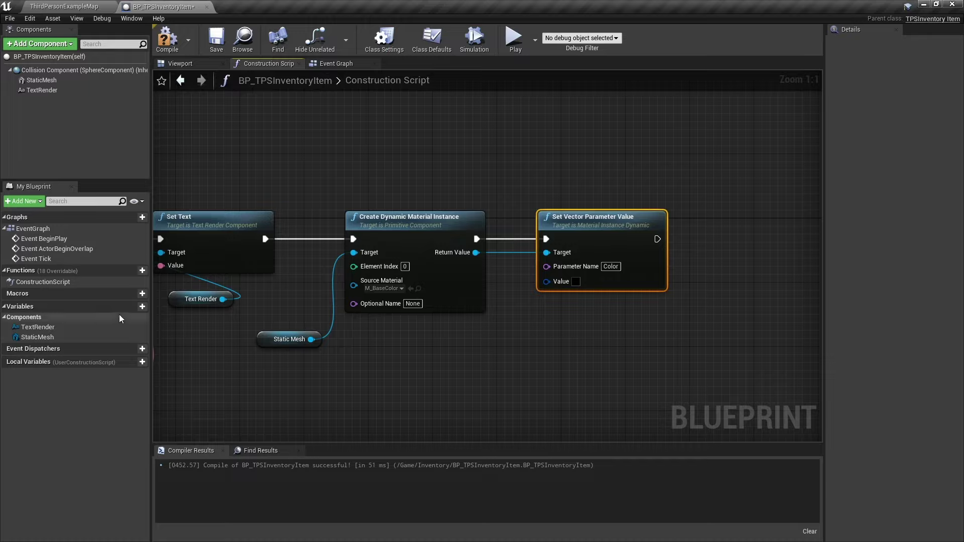
# Step: Create a new blueprint variable named ColorPalette
pyautogui.click(131, 306)
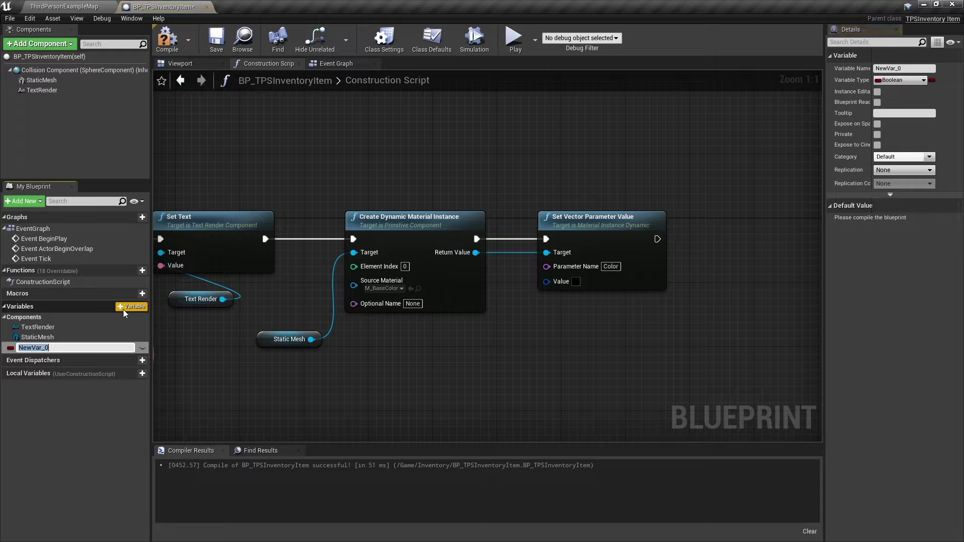
pyautogui.write('Color')
pyautogui.write('Palette')
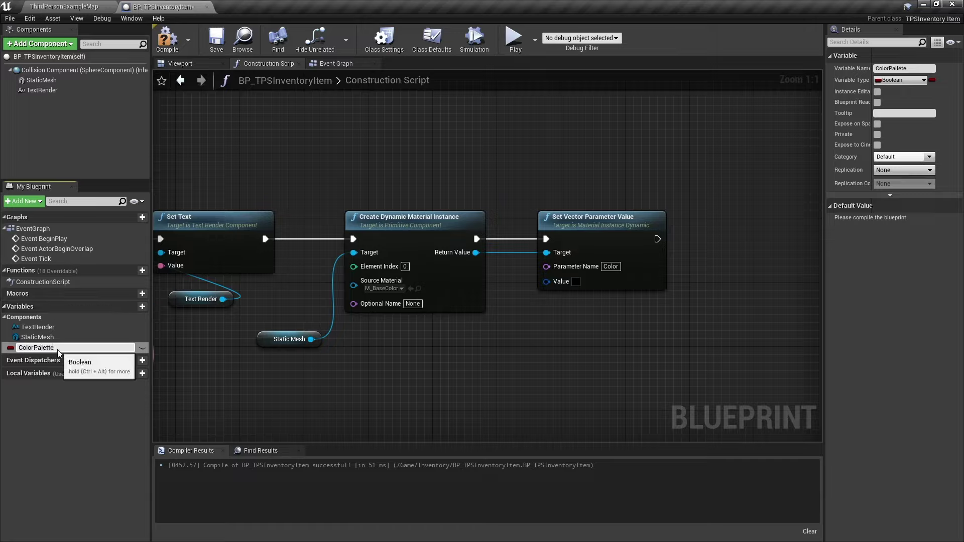
pyautogui.press('Return')
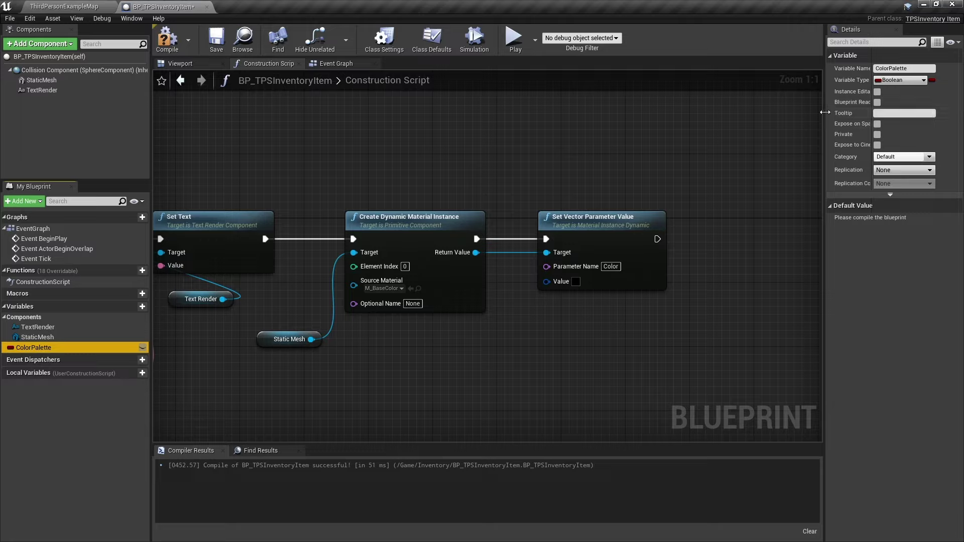
pyautogui.moveTo(824, 113); pyautogui.dragTo(764, 123)
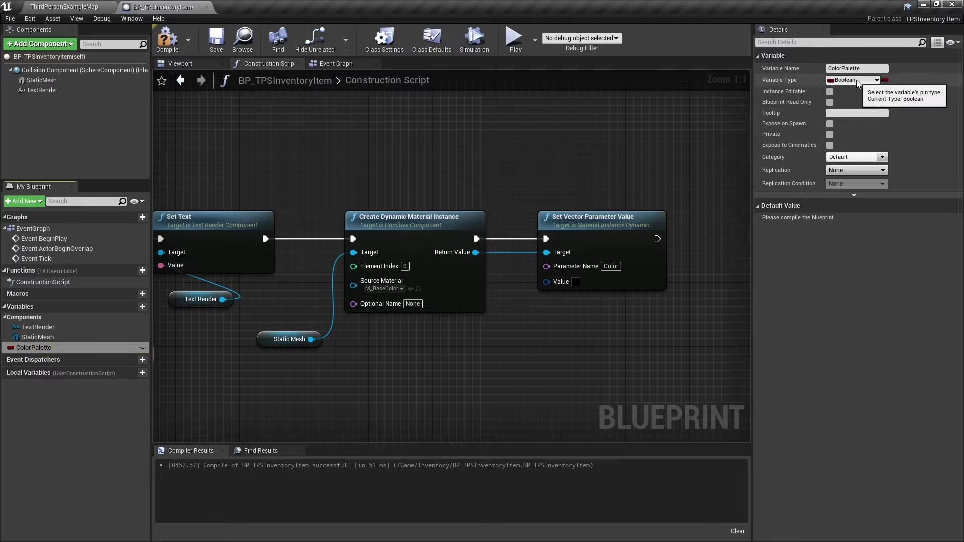
# Step: Make ColorPalette a Linear Color array and compile the blueprint
pyautogui.click(857, 80)
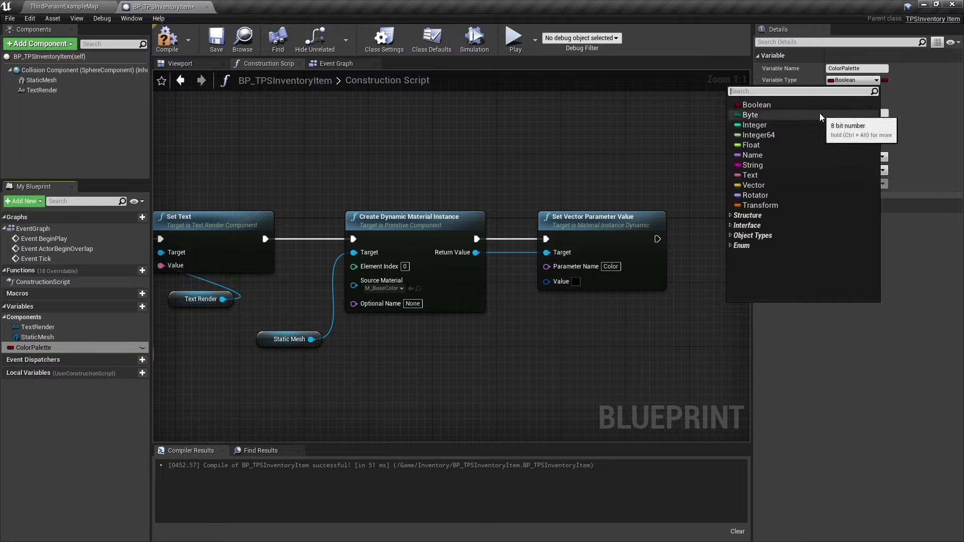
pyautogui.write('colo')
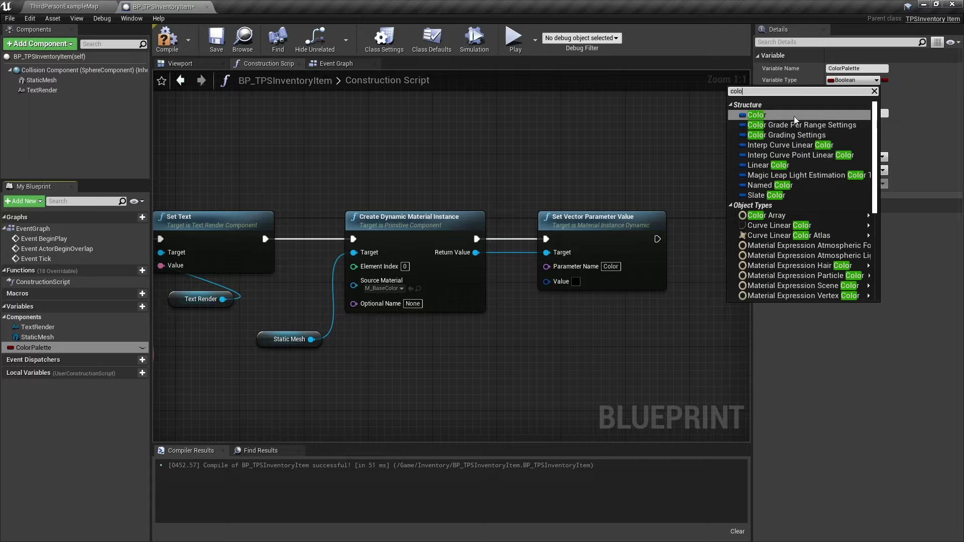
pyautogui.click(766, 166)
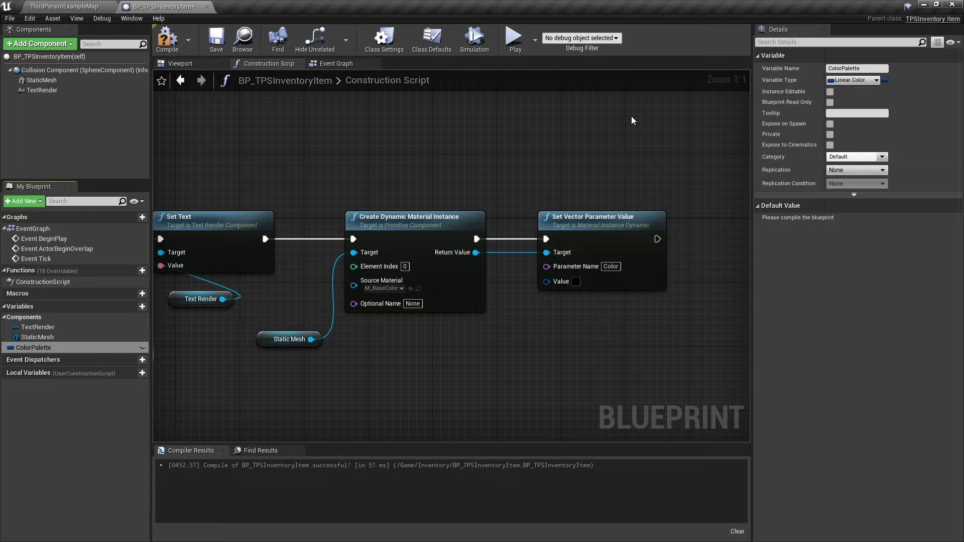
pyautogui.click(884, 80)
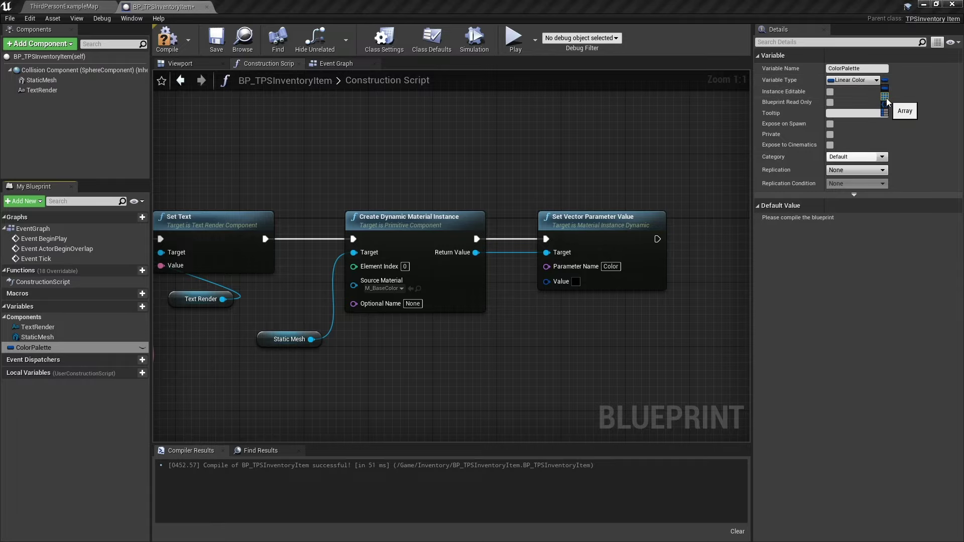
pyautogui.click(885, 96)
pyautogui.click(168, 50)
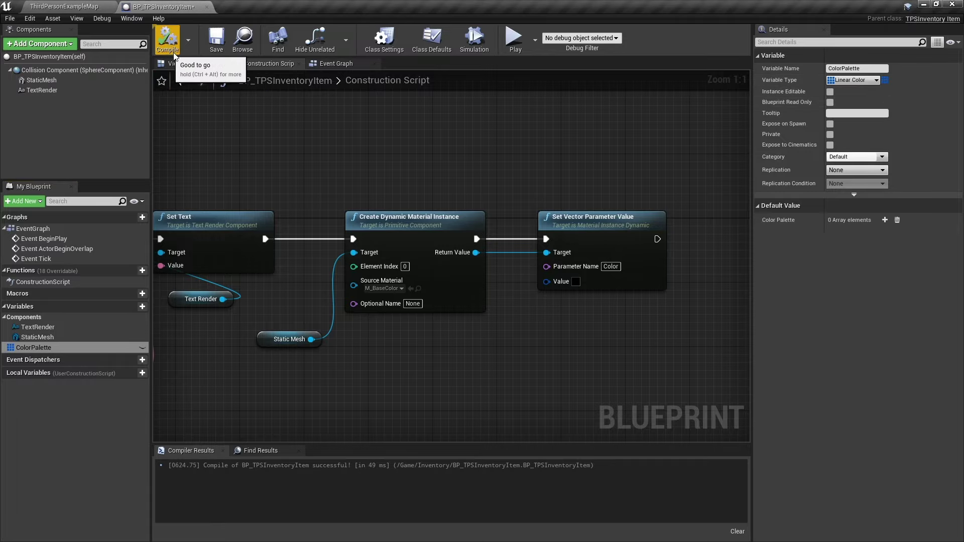
# Step: Wire a ColorPalette getter through Random Array Item into Set Vector Parameter Value's Value
pyautogui.moveTo(503, 137); pyautogui.dragTo(440, 141, button='right')
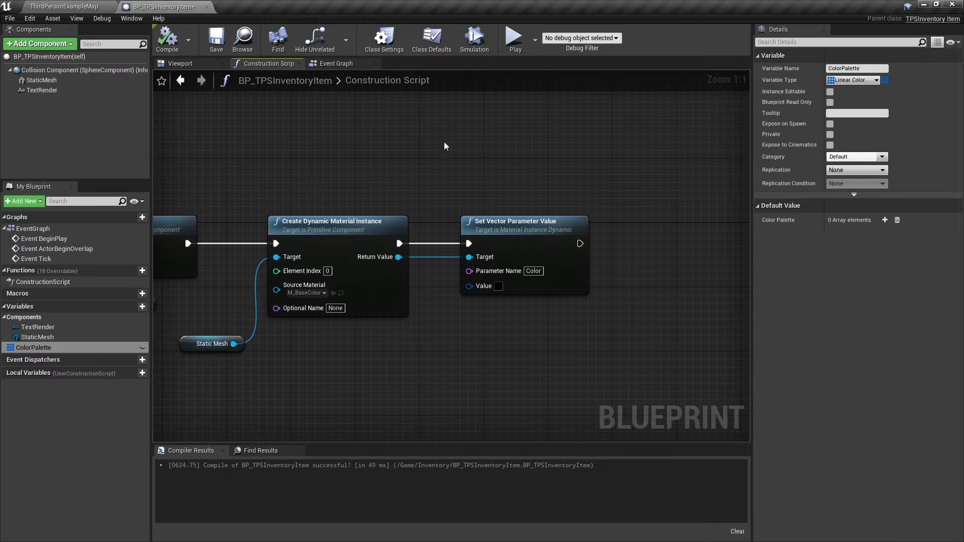
pyautogui.moveTo(56, 349)
pyautogui.mouseDown()
pyautogui.moveTo(334, 366)
pyautogui.moveTo(423, 360)
pyautogui.mouseUp()
pyautogui.click(344, 377)
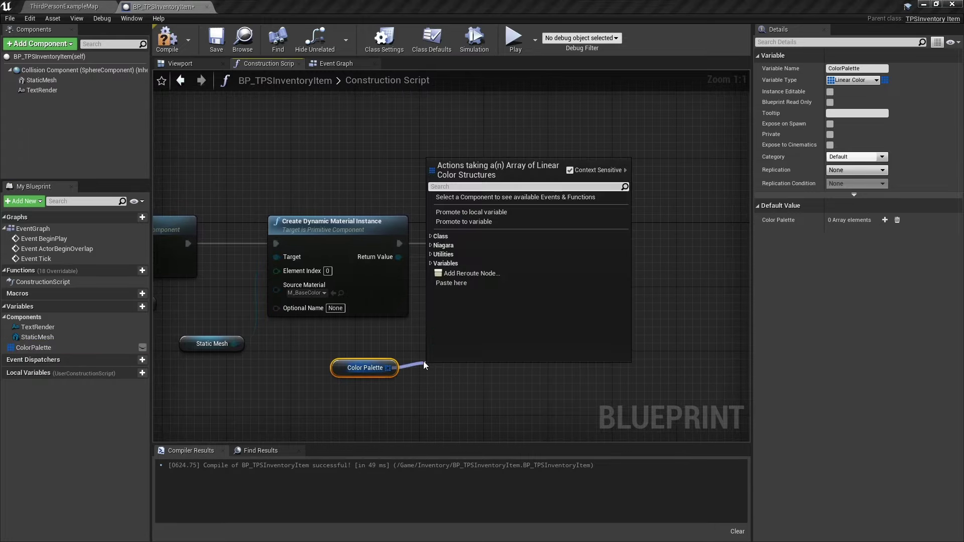
pyautogui.write('rando')
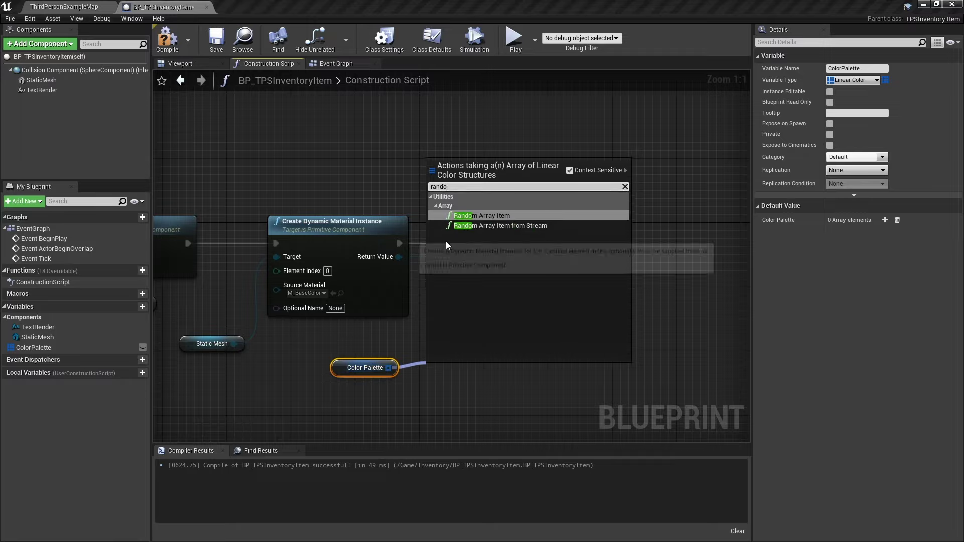
pyautogui.click(494, 217)
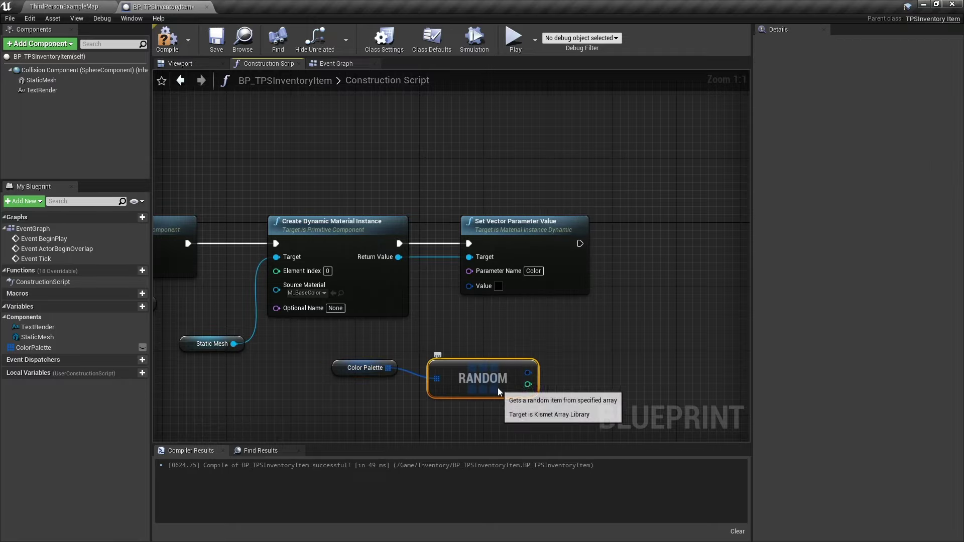
pyautogui.moveTo(520, 365); pyautogui.dragTo(469, 285)
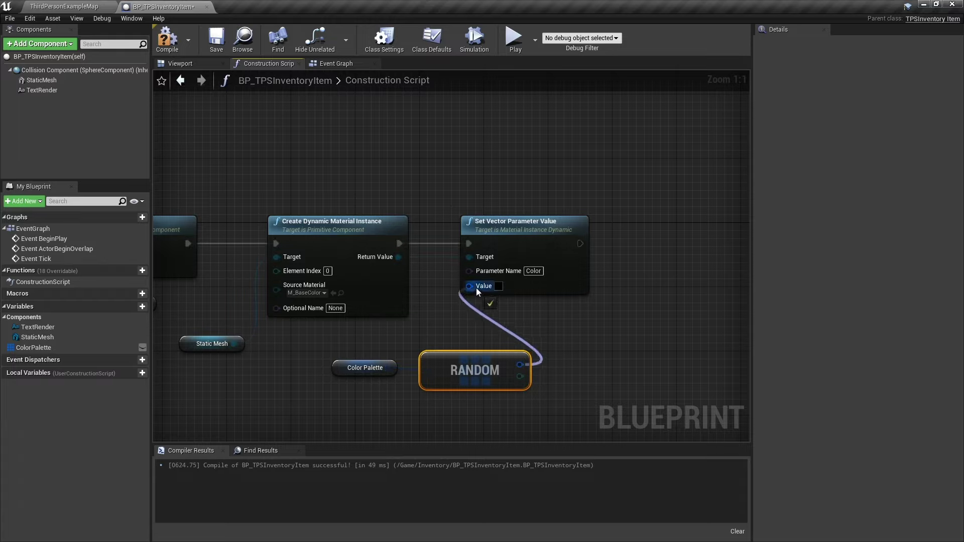
pyautogui.click(34, 348)
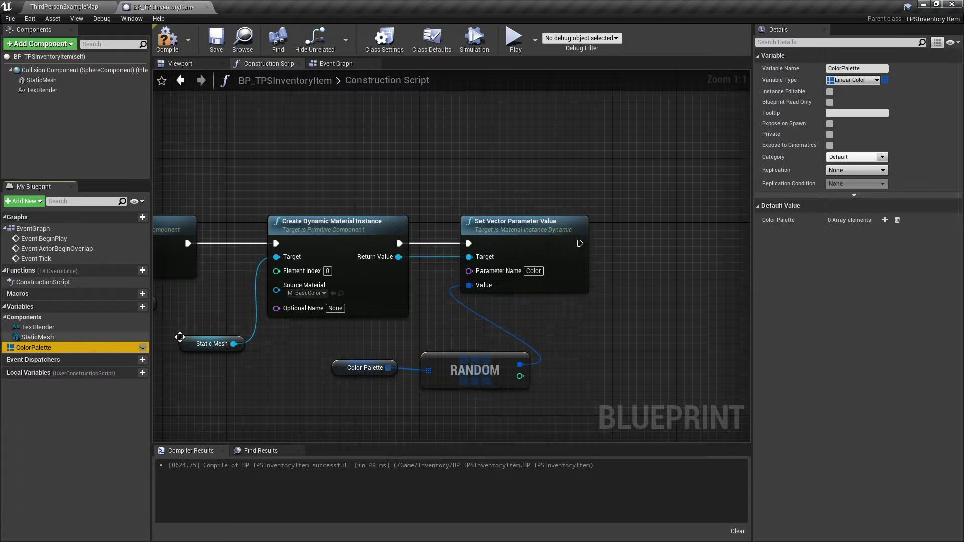
# Step: Add ColorPalette elements 0 and 1 with colours red and yellow
pyautogui.click(885, 220)
pyautogui.click(898, 232)
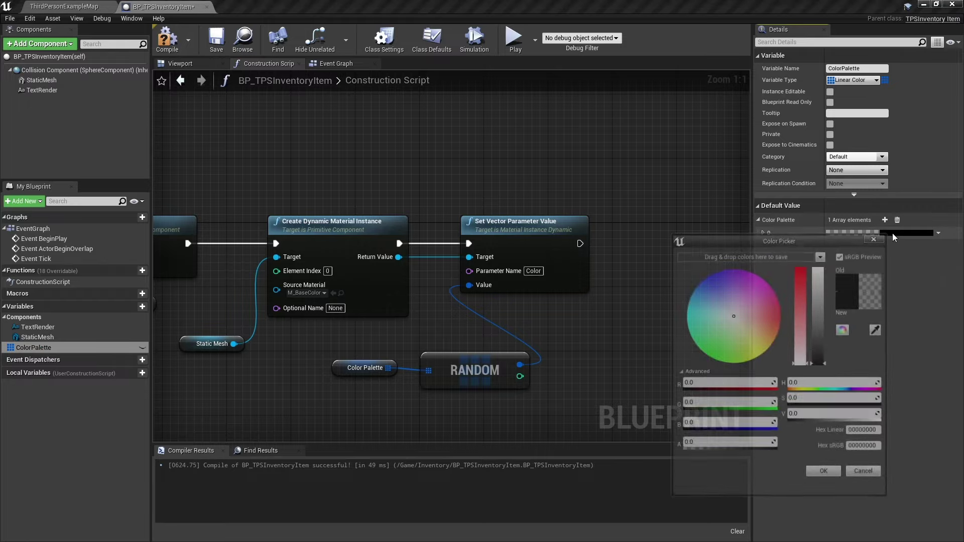
pyautogui.click(802, 279)
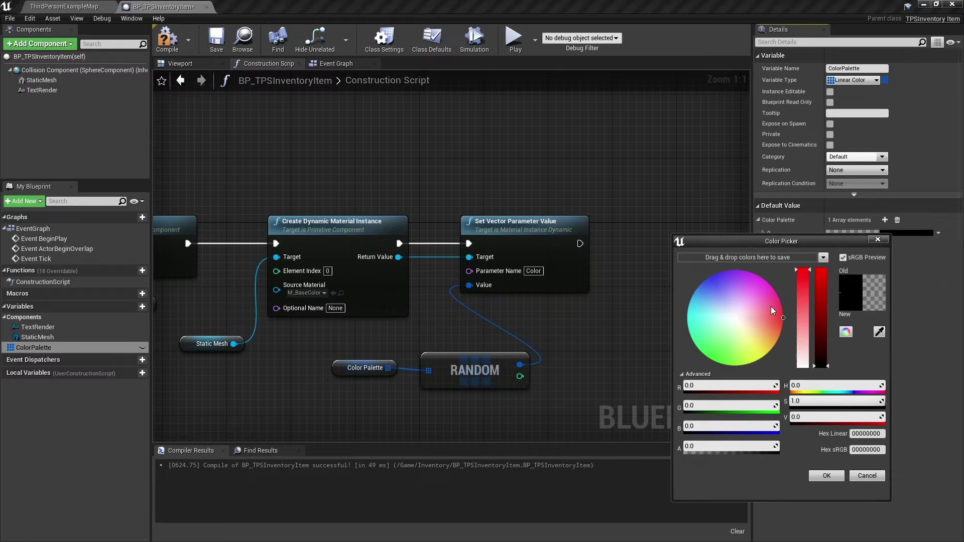
pyautogui.click(822, 298)
pyautogui.click(827, 477)
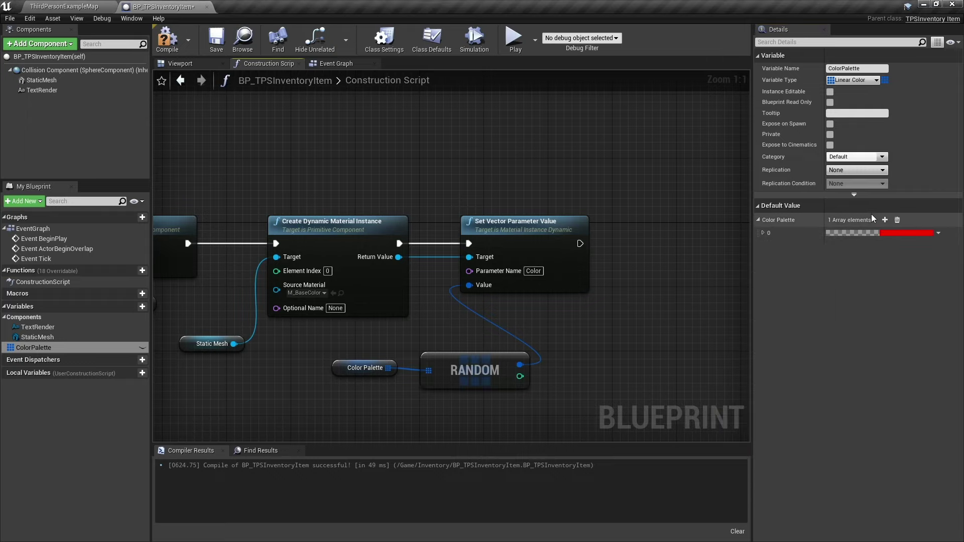
pyautogui.click(890, 224)
pyautogui.click(886, 244)
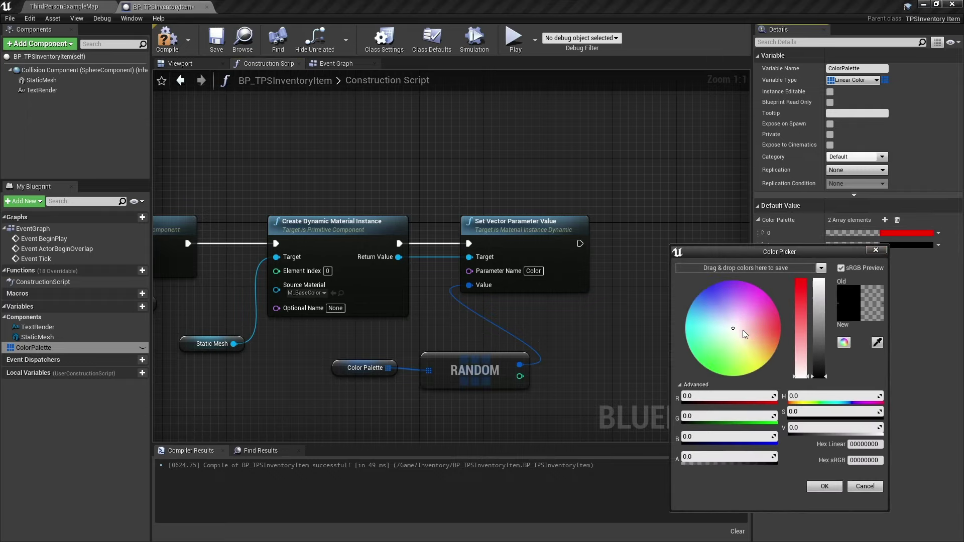
pyautogui.click(767, 363)
pyautogui.moveTo(826, 304); pyautogui.dragTo(819, 280)
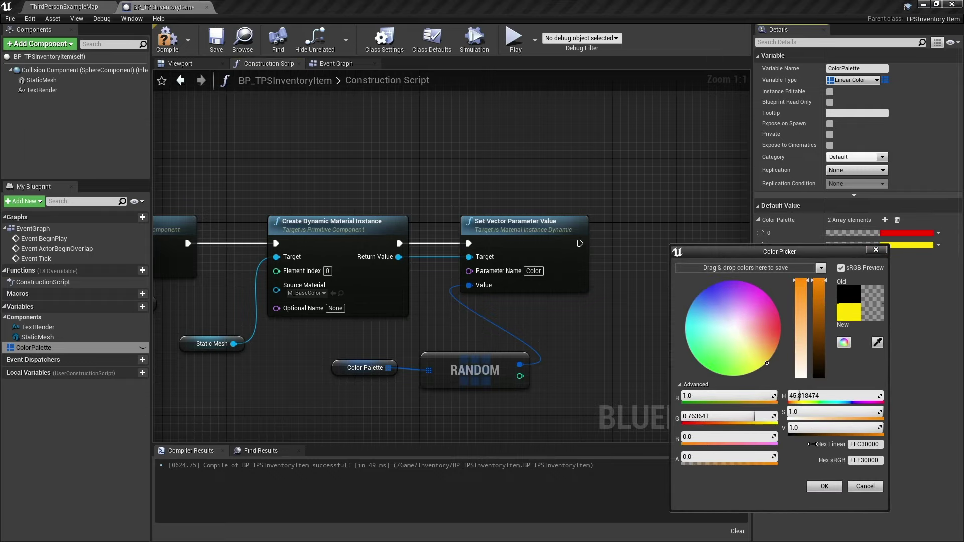
pyautogui.click(825, 486)
# Step: Add elements 2 and 3 as green and blue, then recompile
pyautogui.click(885, 220)
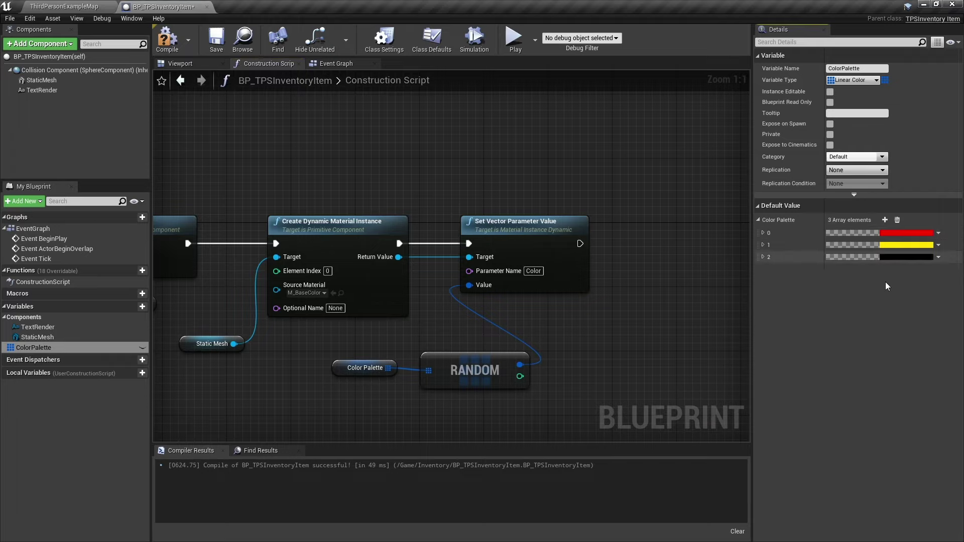
pyautogui.click(893, 257)
pyautogui.click(702, 378)
pyautogui.click(819, 307)
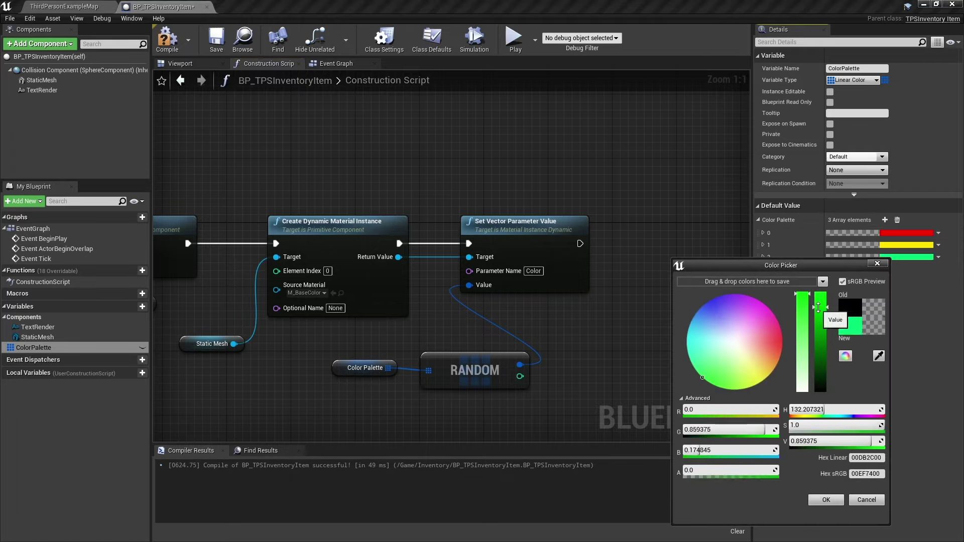
pyautogui.click(827, 500)
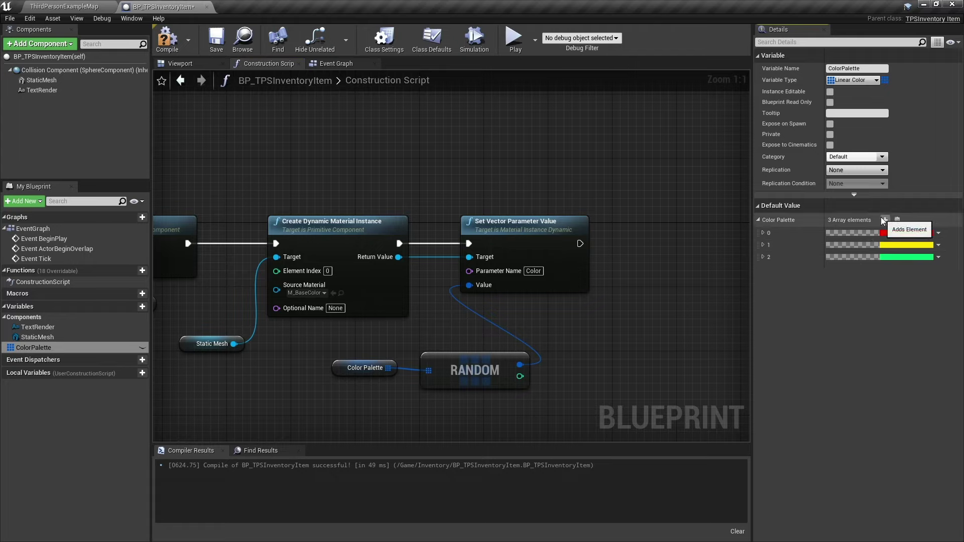
pyautogui.click(885, 219)
pyautogui.click(892, 270)
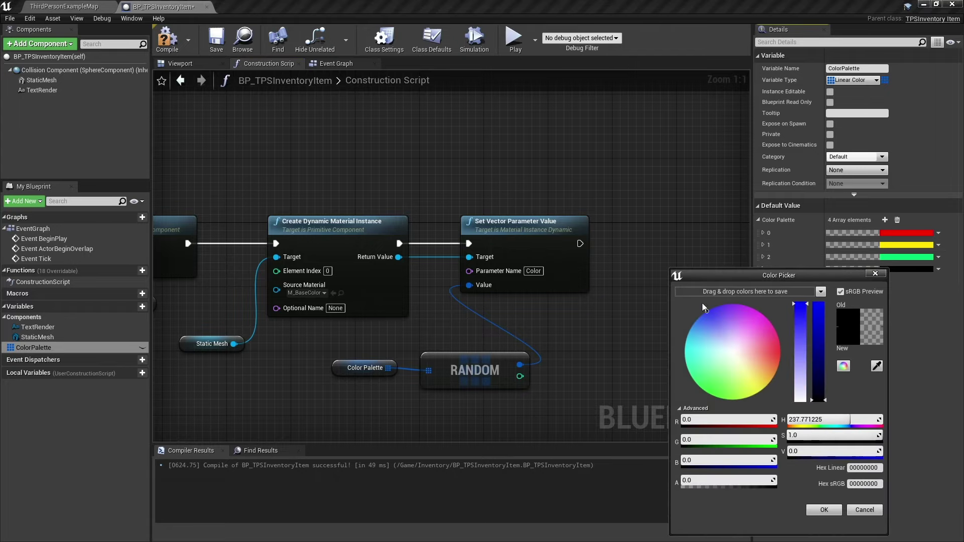
pyautogui.click(818, 310)
pyautogui.click(815, 512)
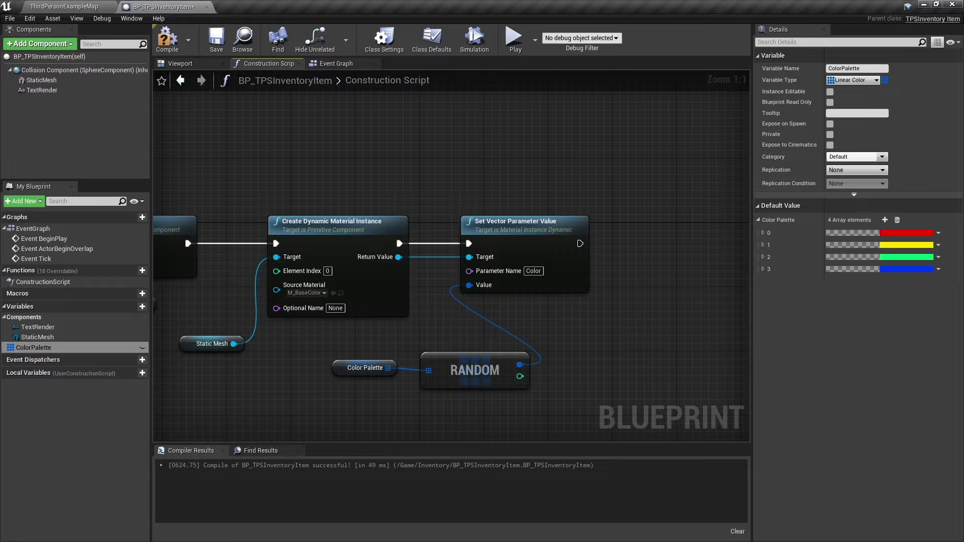
pyautogui.click(163, 39)
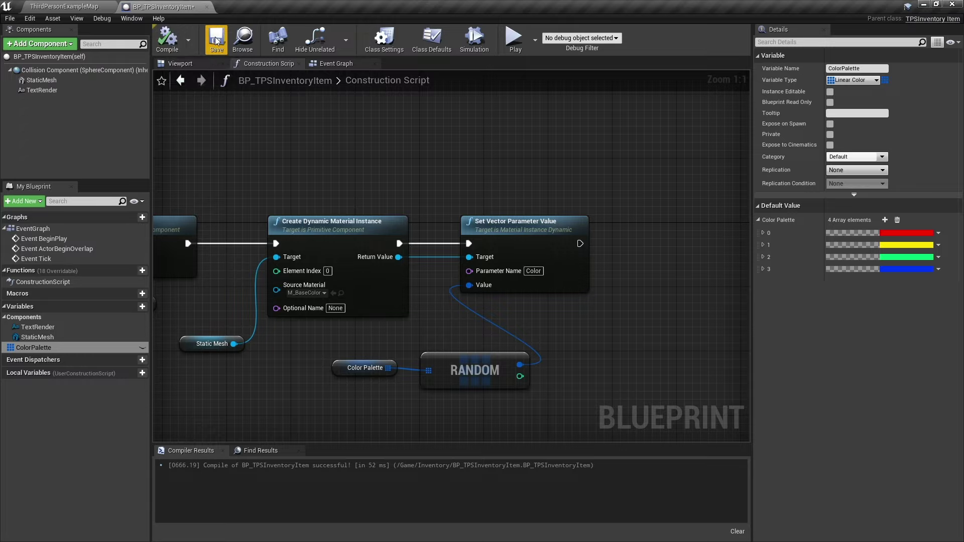
# Step: Show the item's 3D preview and recompile repeatedly to see random sphere colours
pyautogui.click(181, 64)
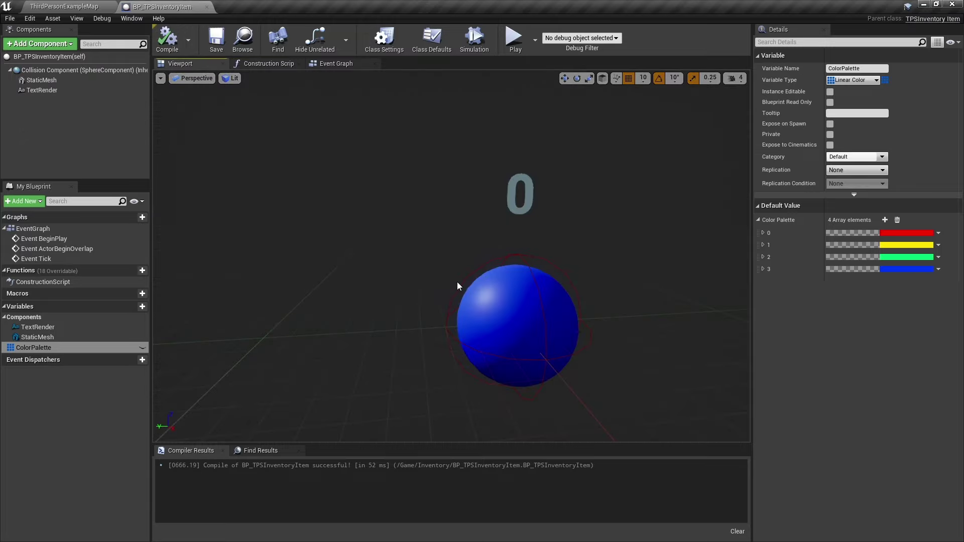
pyautogui.click(169, 39)
pyautogui.click(168, 39)
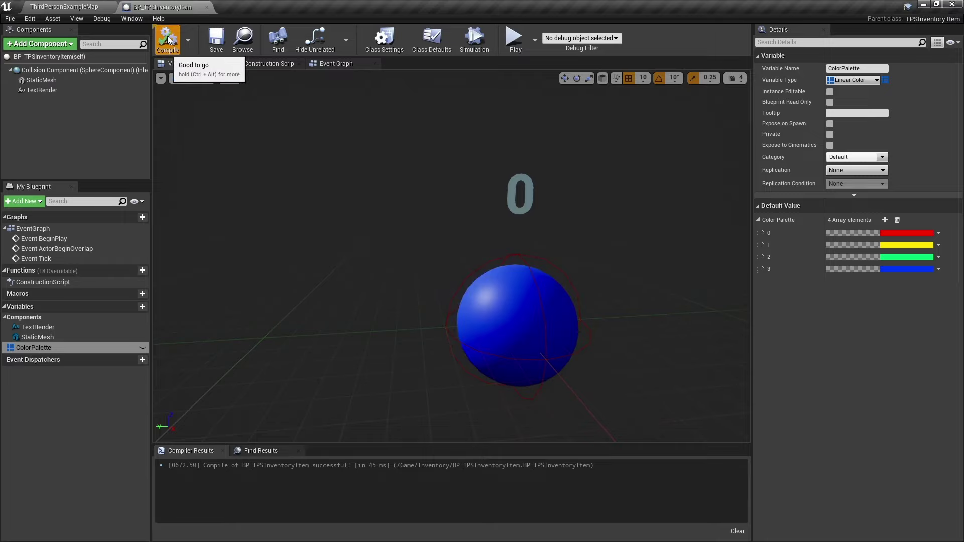
pyautogui.click(168, 39)
pyautogui.click(168, 39)
pyautogui.click(168, 39)
pyautogui.click(168, 39)
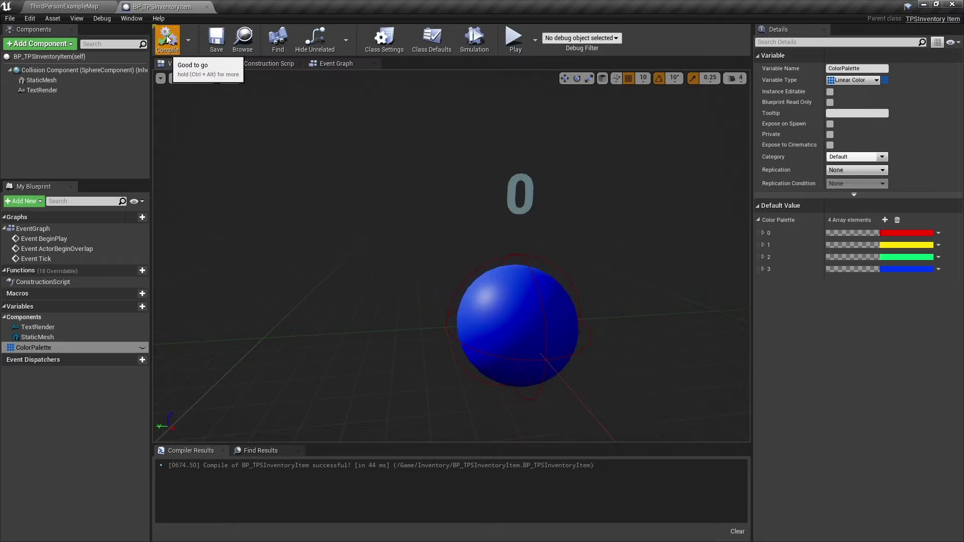
pyautogui.click(168, 38)
pyautogui.click(167, 38)
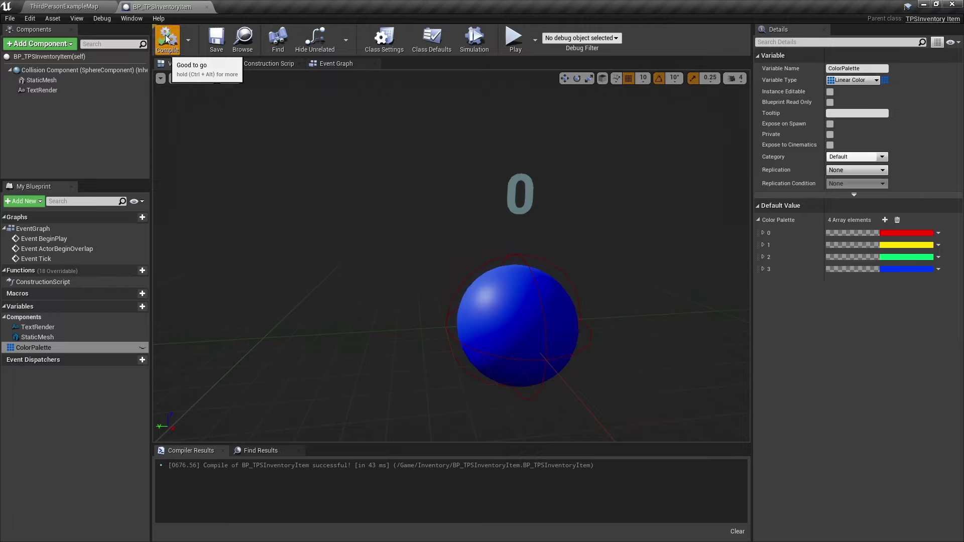
pyautogui.click(167, 39)
pyautogui.click(167, 39)
pyautogui.click(169, 39)
pyautogui.click(168, 39)
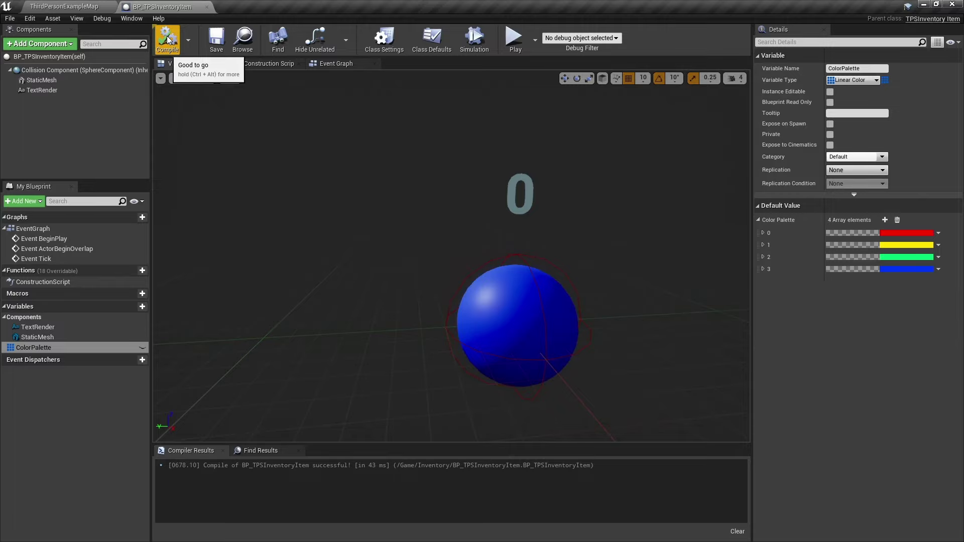
# Step: Try Type CUBE, CYLINDER and Score 30 in Class Defaults, restore SPHERE and 0, recompile, then return to ThirdPersonExampleMap
pyautogui.click(49, 56)
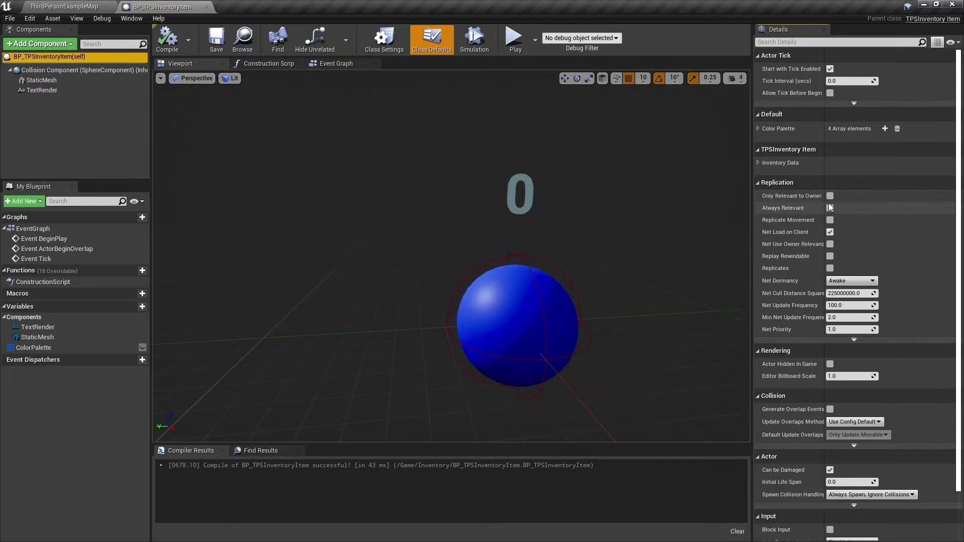
pyautogui.click(758, 163)
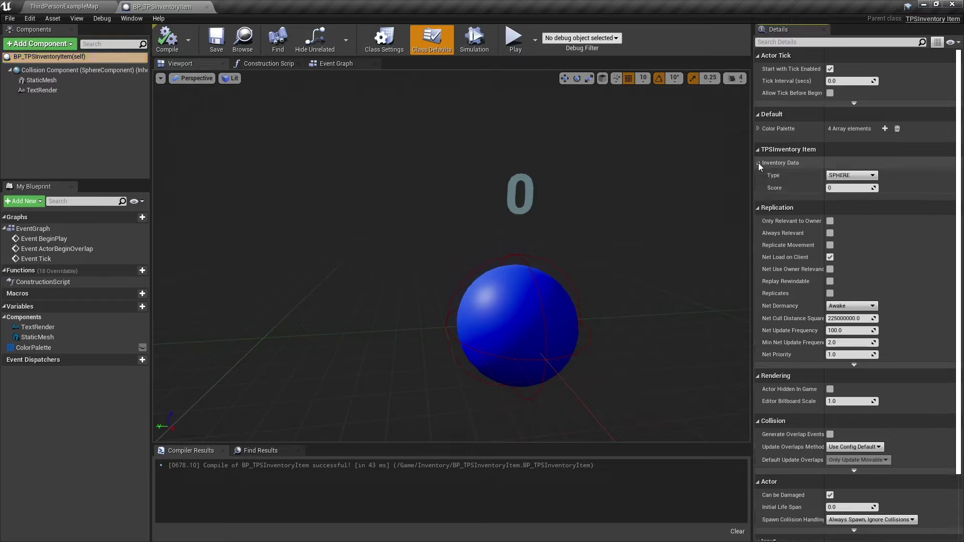
pyautogui.click(854, 175)
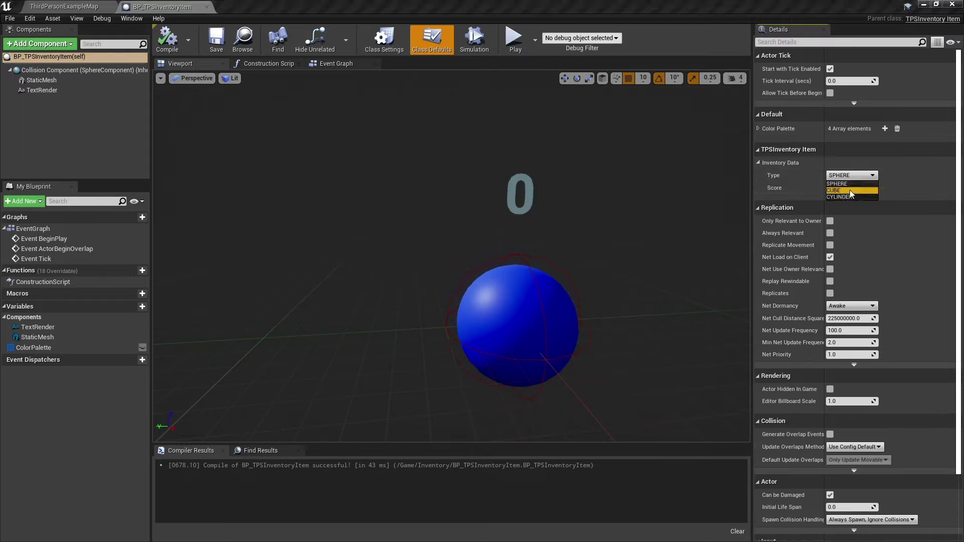
pyautogui.click(850, 189)
pyautogui.click(848, 176)
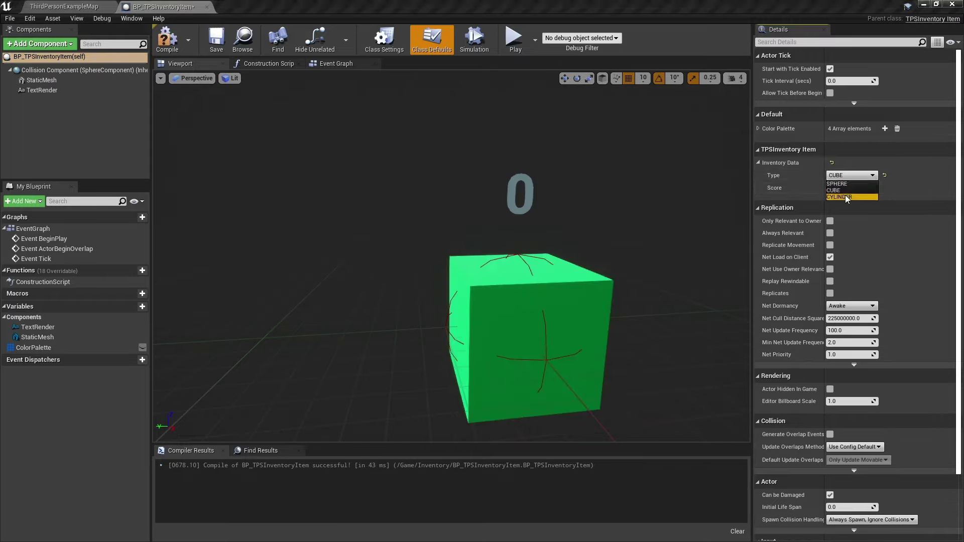
pyautogui.click(845, 197)
pyautogui.click(846, 191)
pyautogui.write('30')
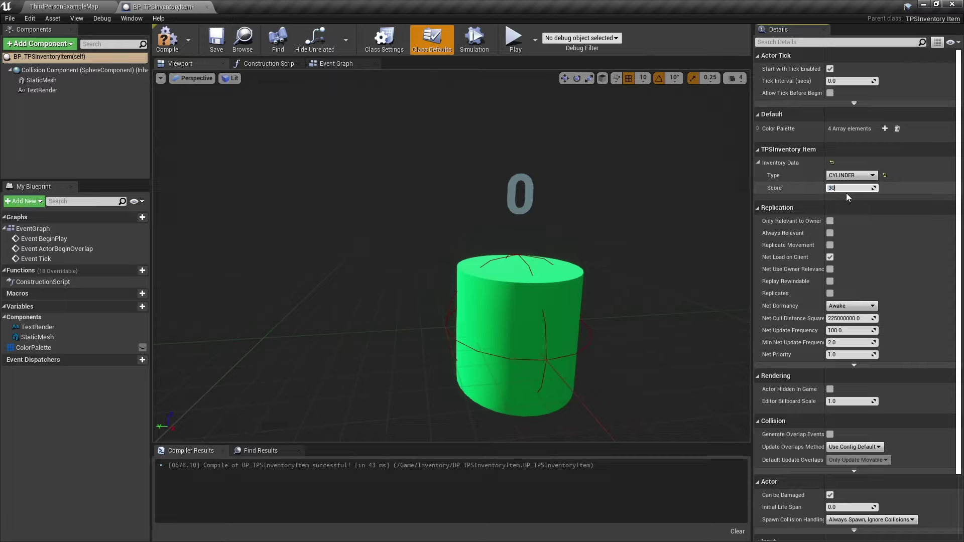
pyautogui.press('Return')
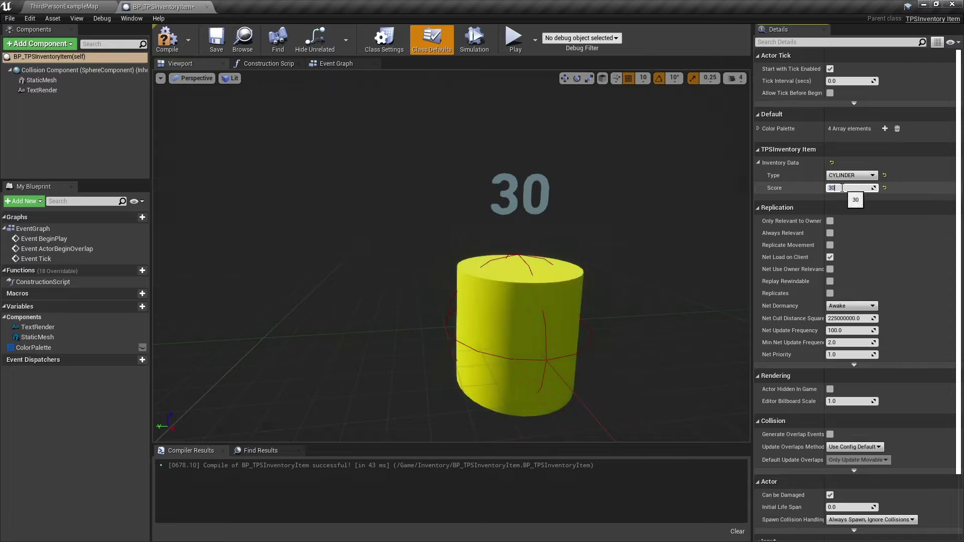
pyautogui.press('Return')
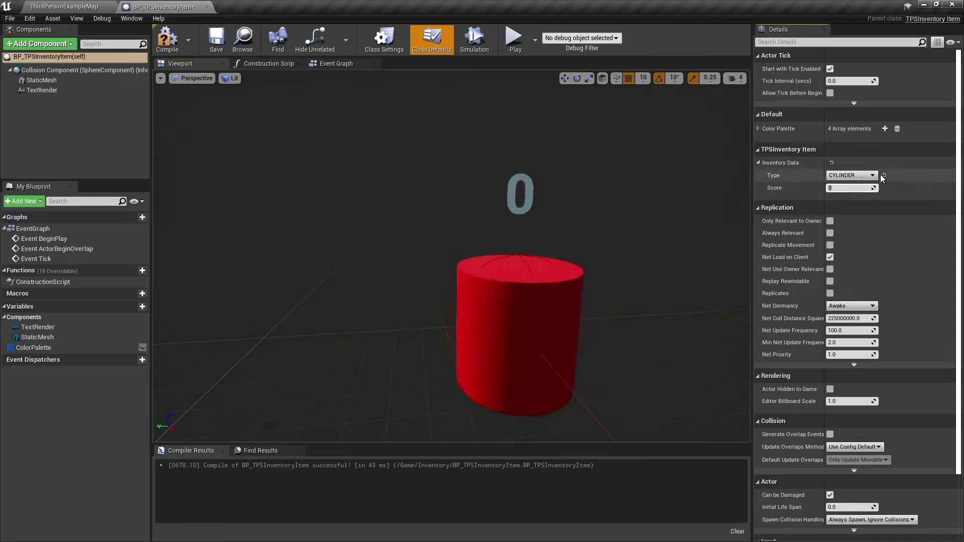
pyautogui.click(884, 176)
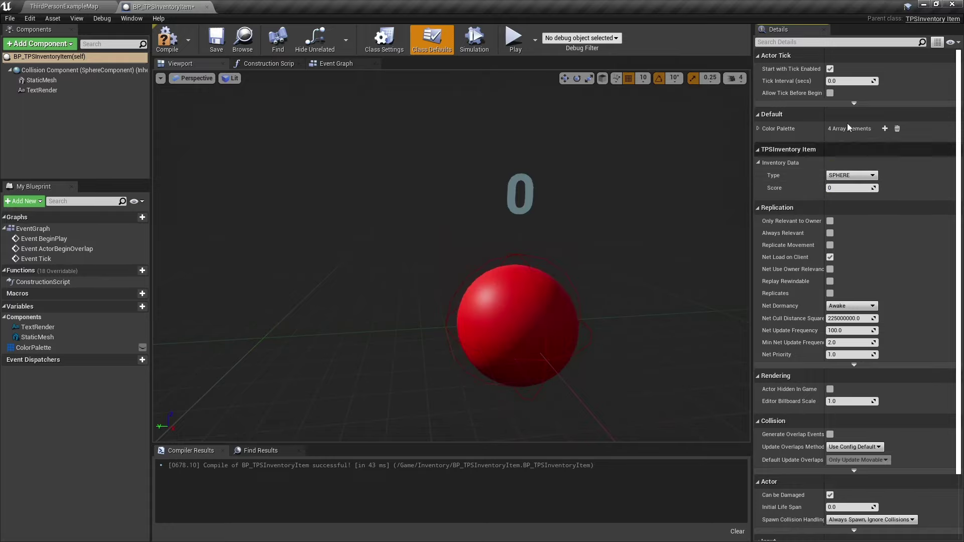
pyautogui.click(167, 39)
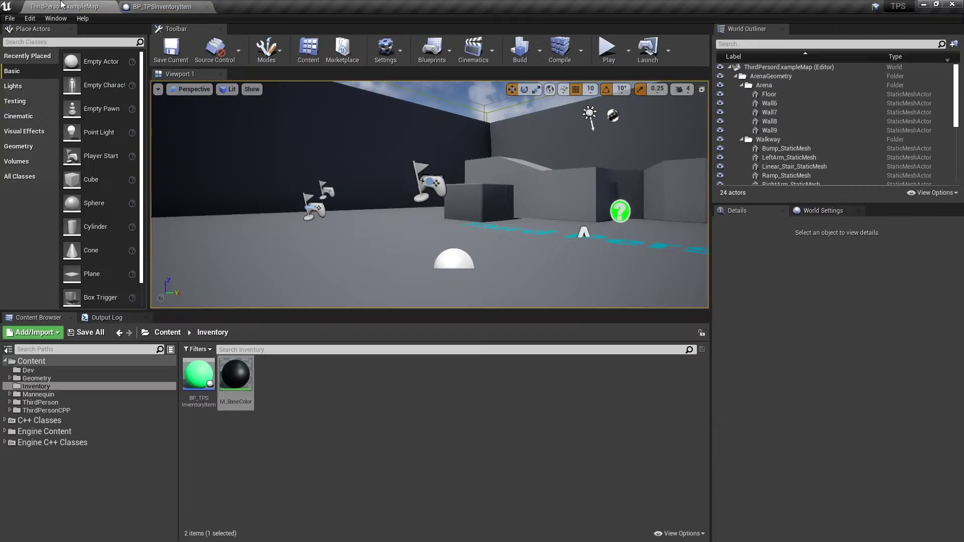
pyautogui.click(71, 6)
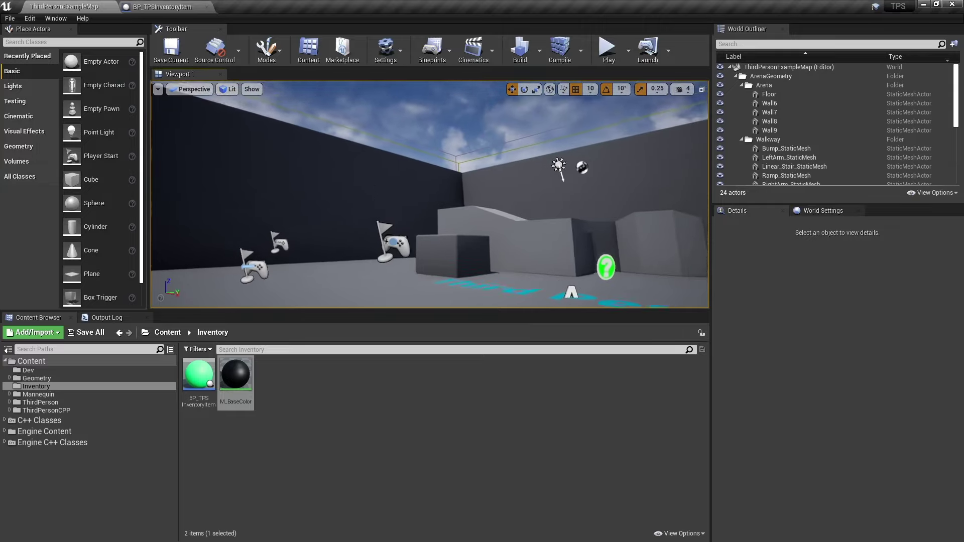
# Step: Fly to the floor text and drop four BP_TPSInventoryItem actors around it
pyautogui.moveTo(362, 199)
pyautogui.mouseDown(button='right')
pyautogui.moveTo(382, 216)
pyautogui.moveTo(308, 258)
pyautogui.mouseUp(button='right')
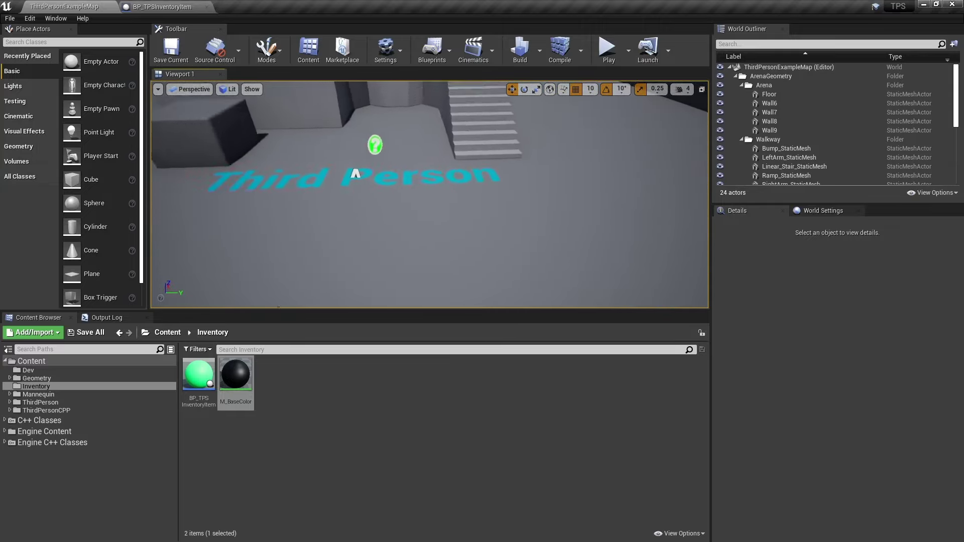
pyautogui.moveTo(198, 374); pyautogui.dragTo(447, 244)
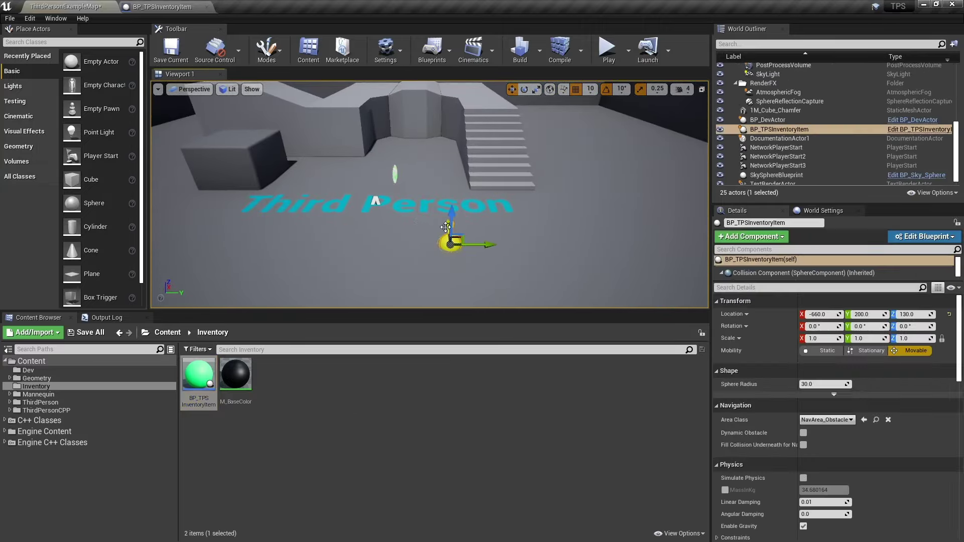
pyautogui.moveTo(207, 398); pyautogui.dragTo(305, 236)
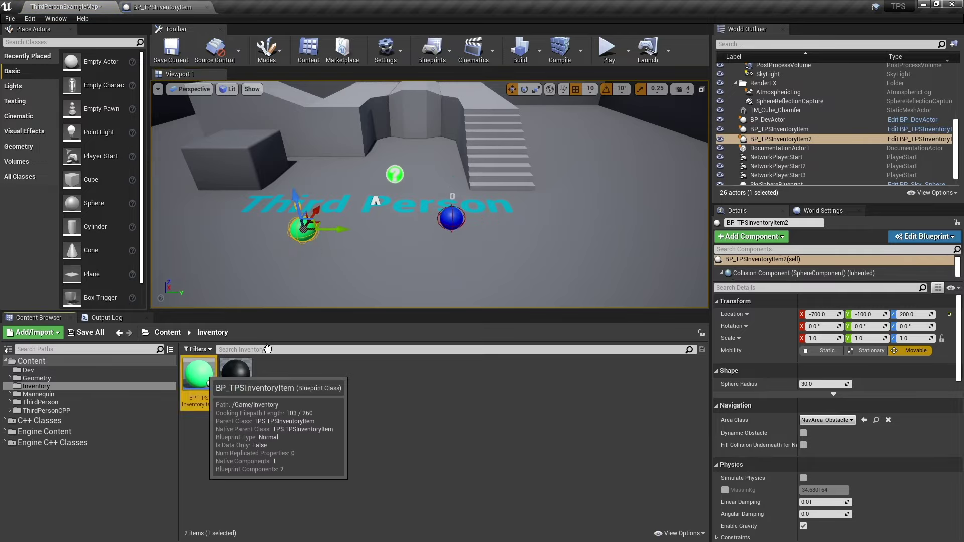
pyautogui.moveTo(198, 375)
pyautogui.mouseDown()
pyautogui.moveTo(598, 249)
pyautogui.moveTo(629, 200)
pyautogui.mouseUp()
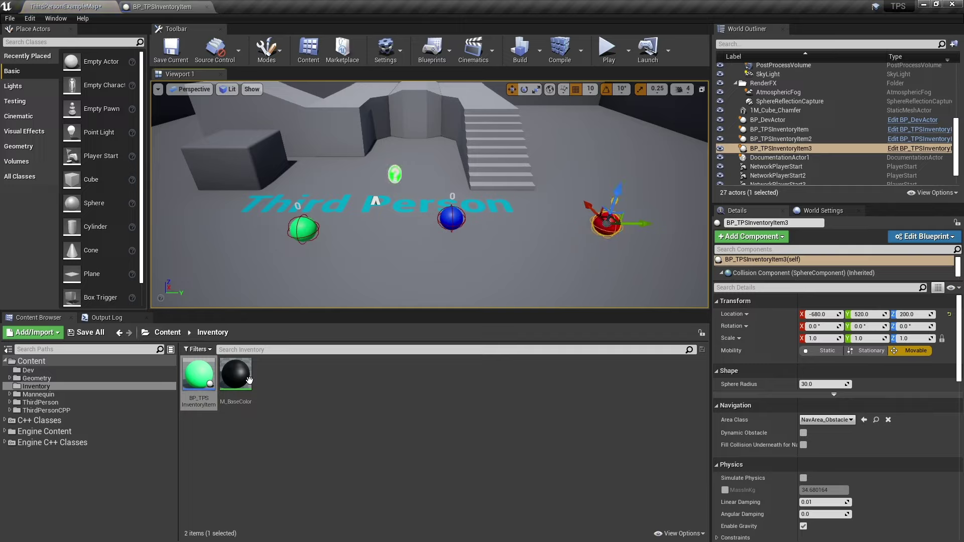
pyautogui.moveTo(198, 374); pyautogui.dragTo(359, 173)
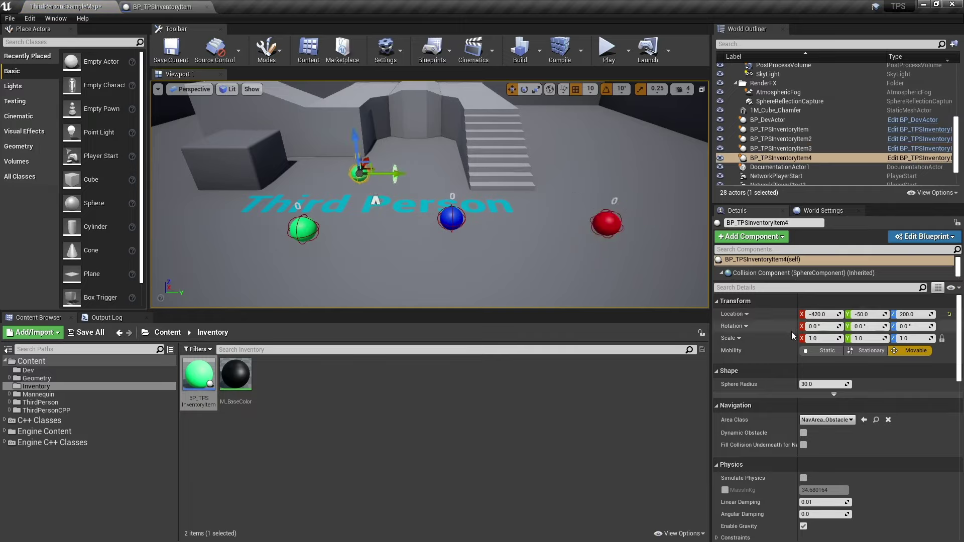
pyautogui.scroll(-5, 790, 350)
pyautogui.scroll(-5, 791, 351)
pyautogui.scroll(-3, 792, 351)
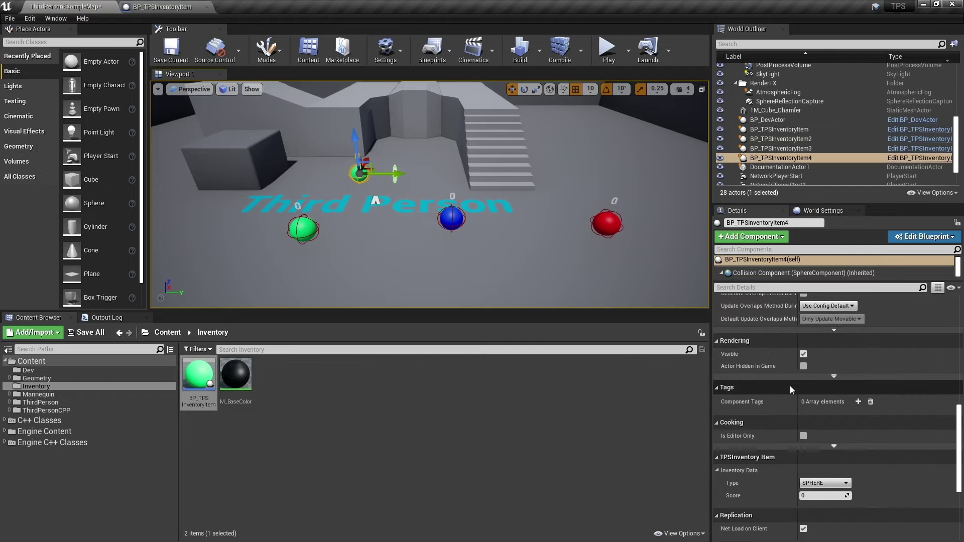
# Step: Set the selected item's type to CUBE with a Score of 50
pyautogui.scroll(-2, 790, 386)
pyautogui.click(817, 406)
pyautogui.click(826, 422)
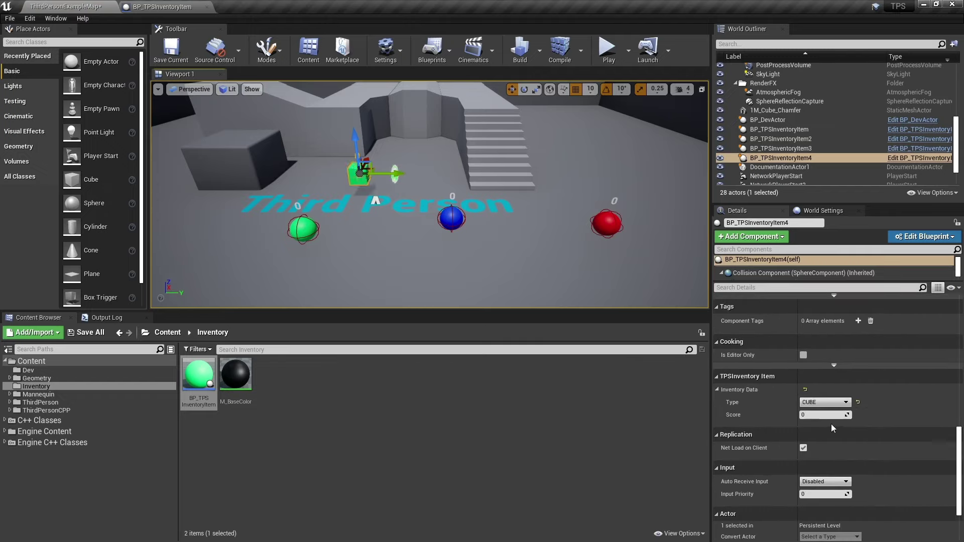
pyautogui.click(817, 415)
pyautogui.write('50')
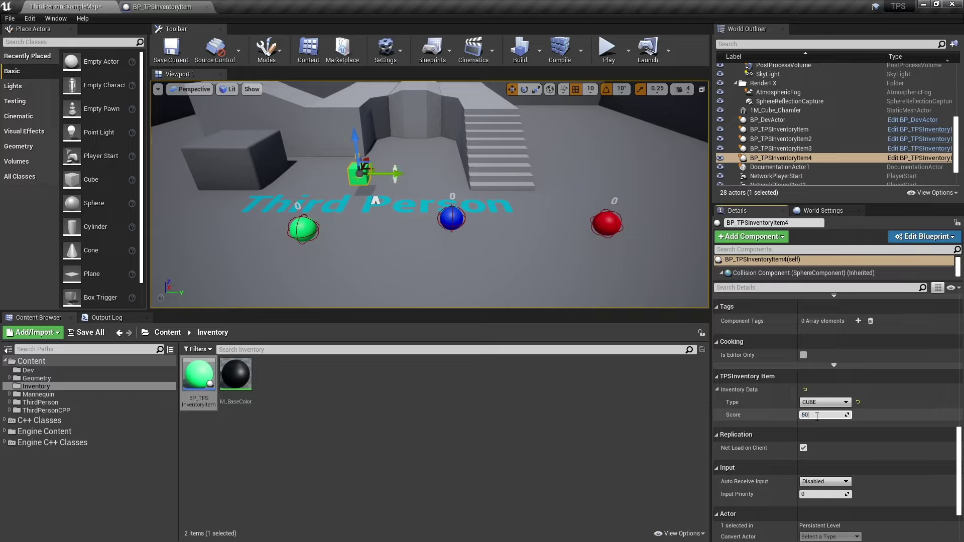
pyautogui.press('Return')
# Step: Make the green item a CYLINDER with a Score of 30
pyautogui.click(306, 231)
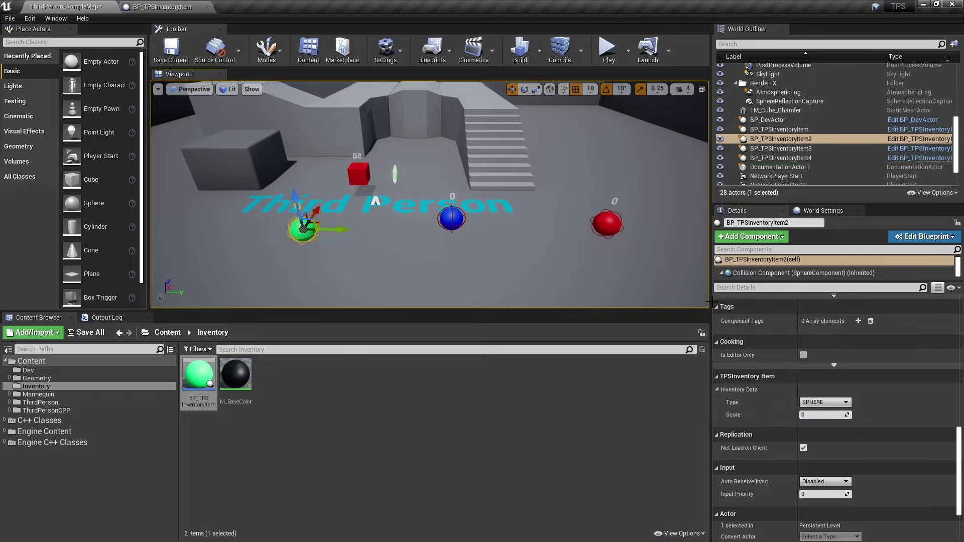
pyautogui.click(823, 403)
pyautogui.click(823, 417)
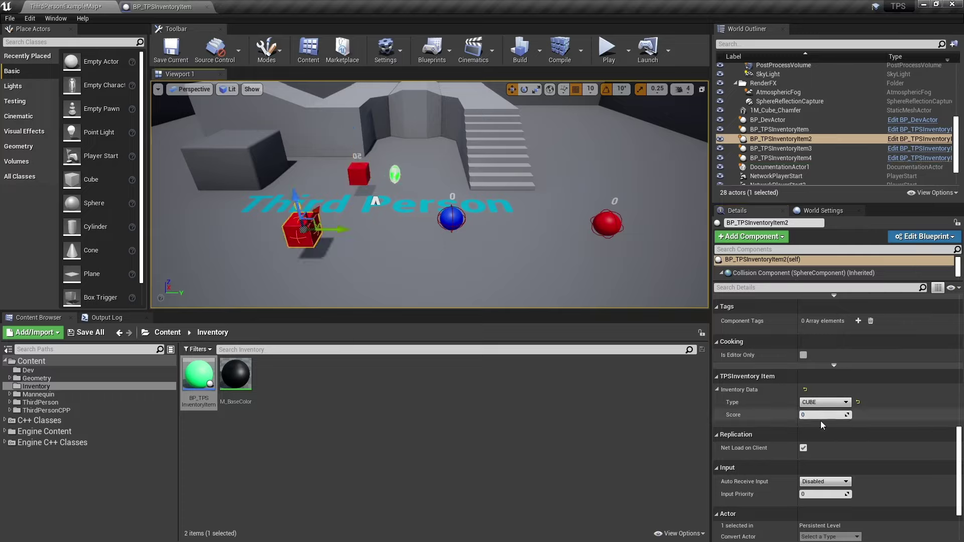
pyautogui.click(823, 403)
pyautogui.click(814, 424)
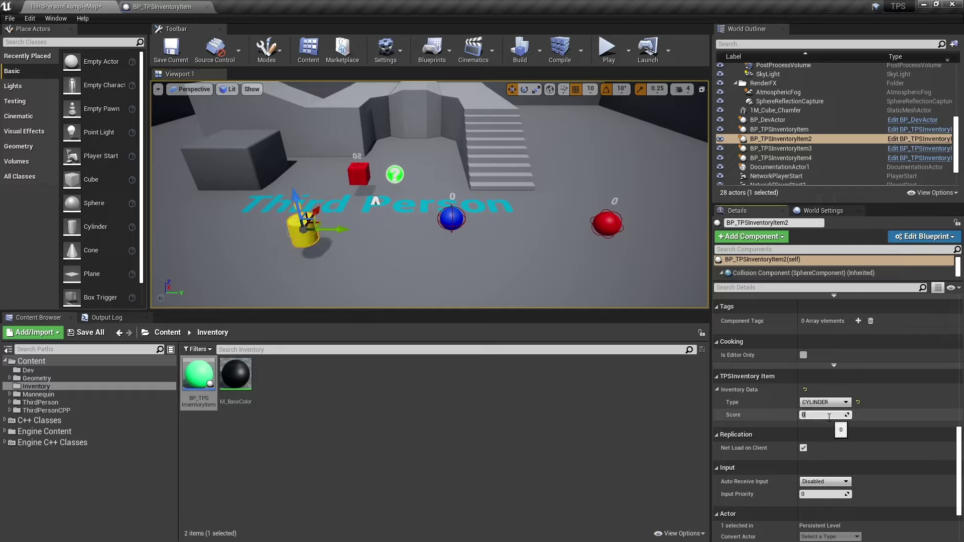
pyautogui.write('30')
pyautogui.press('Return')
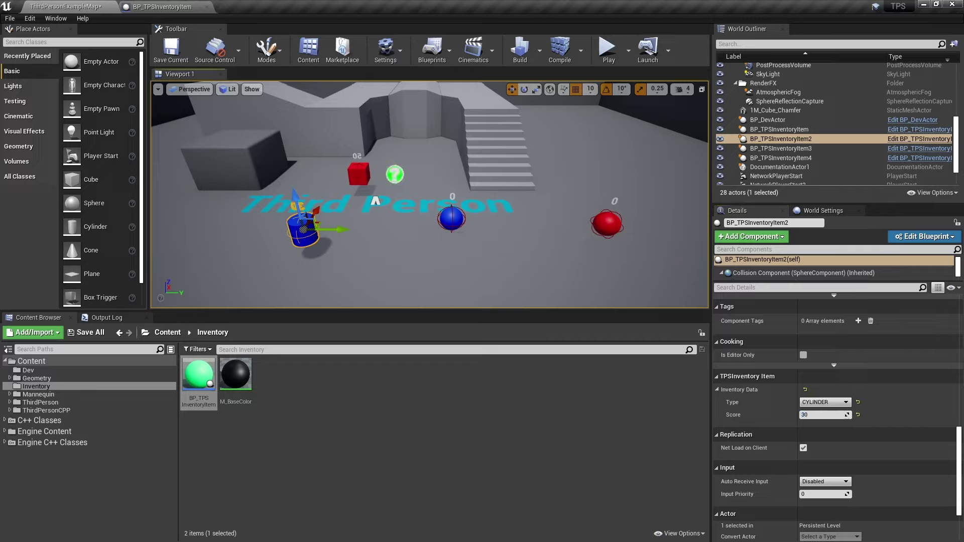
# Step: Give the blue sphere a Score of 70 and make the red item a 300-point CUBE
pyautogui.click(452, 218)
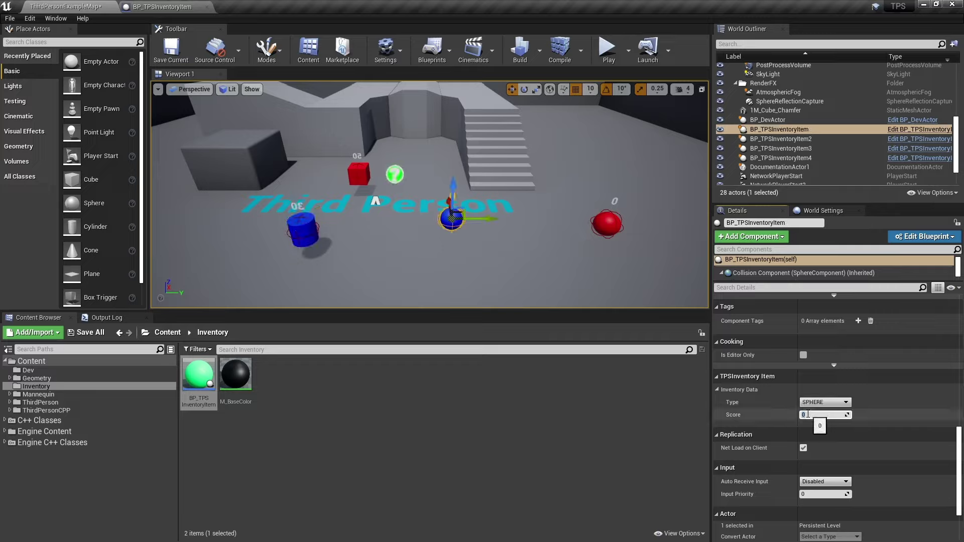
pyautogui.write('70')
pyautogui.press('Return')
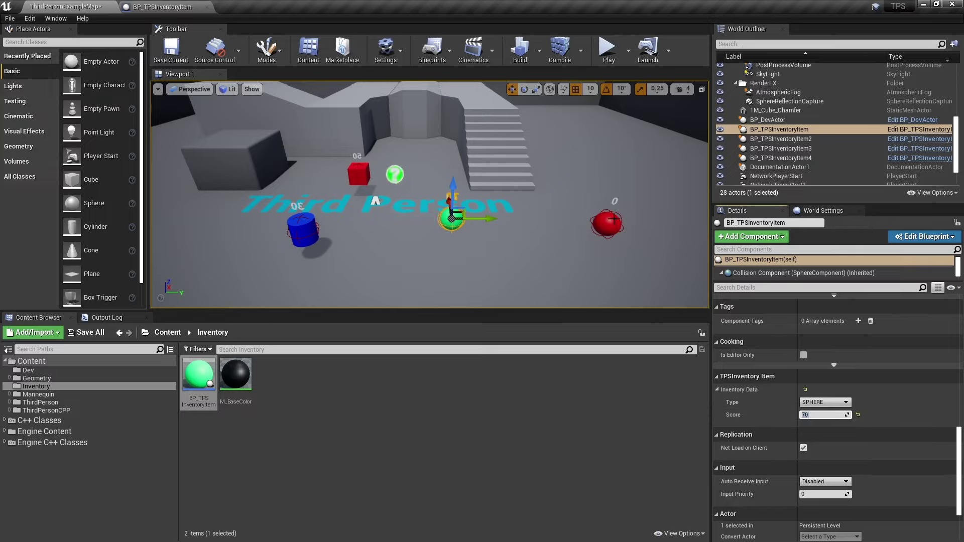
pyautogui.click(614, 219)
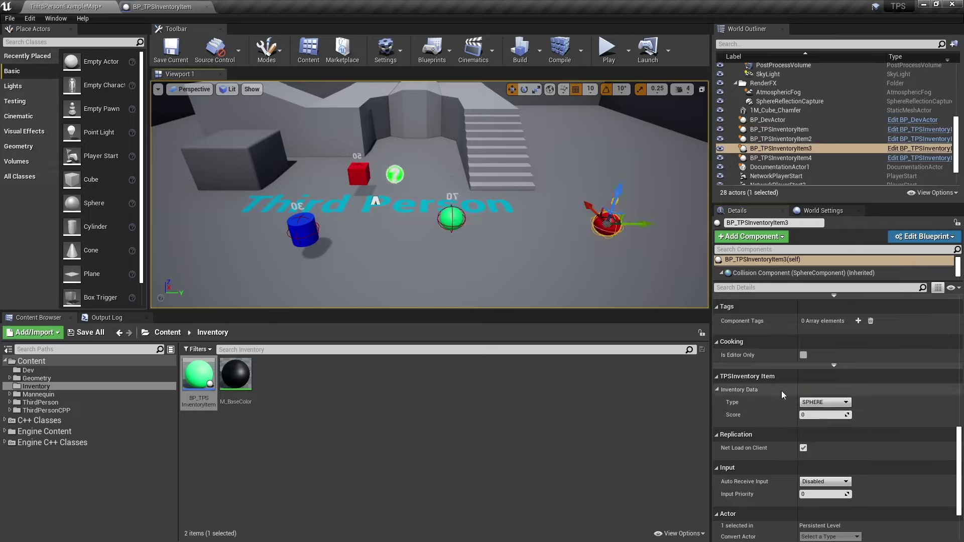
pyautogui.click(825, 402)
pyautogui.click(819, 417)
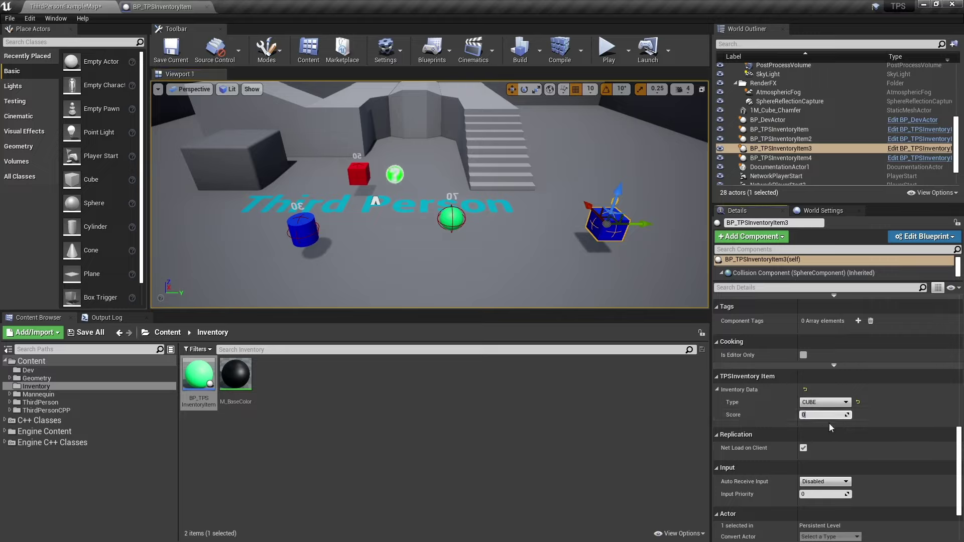
pyautogui.write('300')
pyautogui.press('Return')
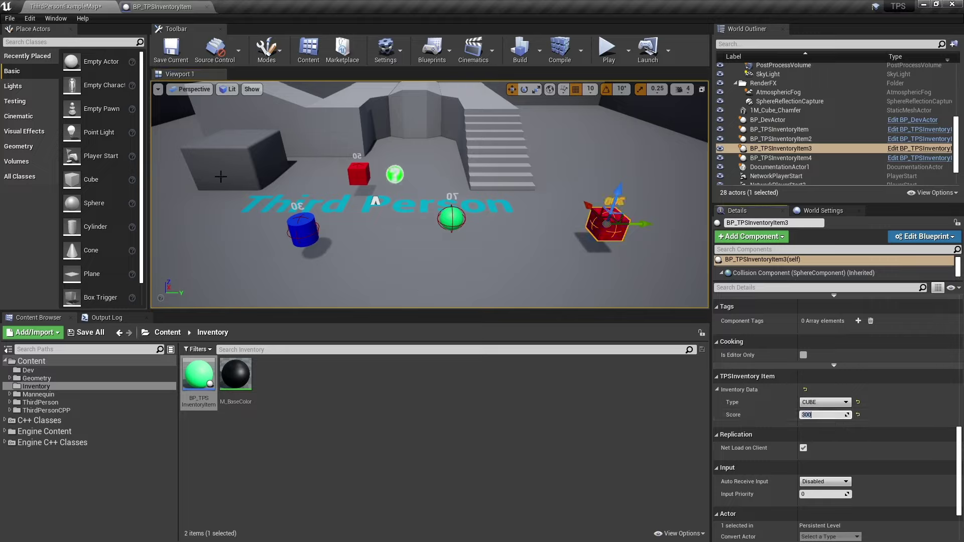
pyautogui.click(435, 178)
# Step: Rotate the 30-point cylinder pickup so its number reads correctly
pyautogui.moveTo(434, 179); pyautogui.dragTo(283, 93)
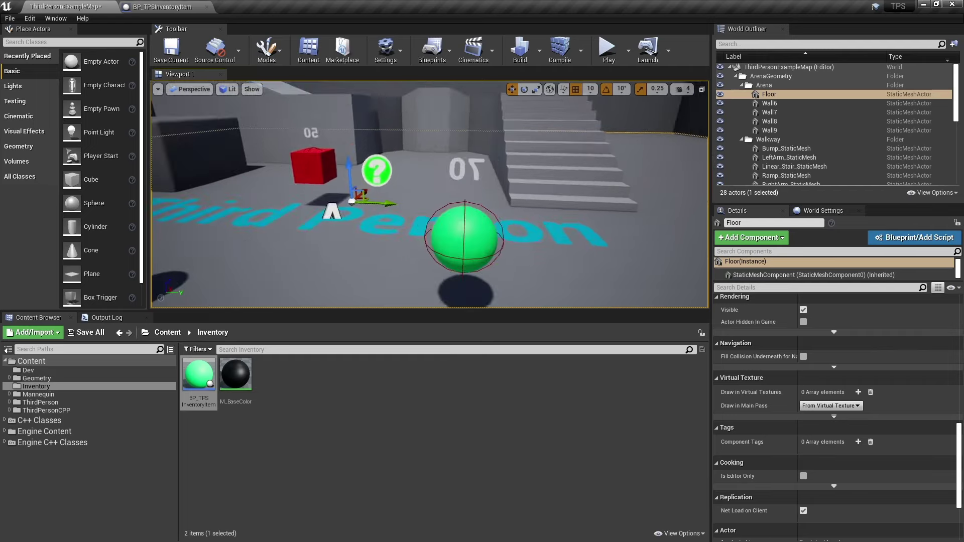
pyautogui.moveTo(284, 93); pyautogui.dragTo(284, 93)
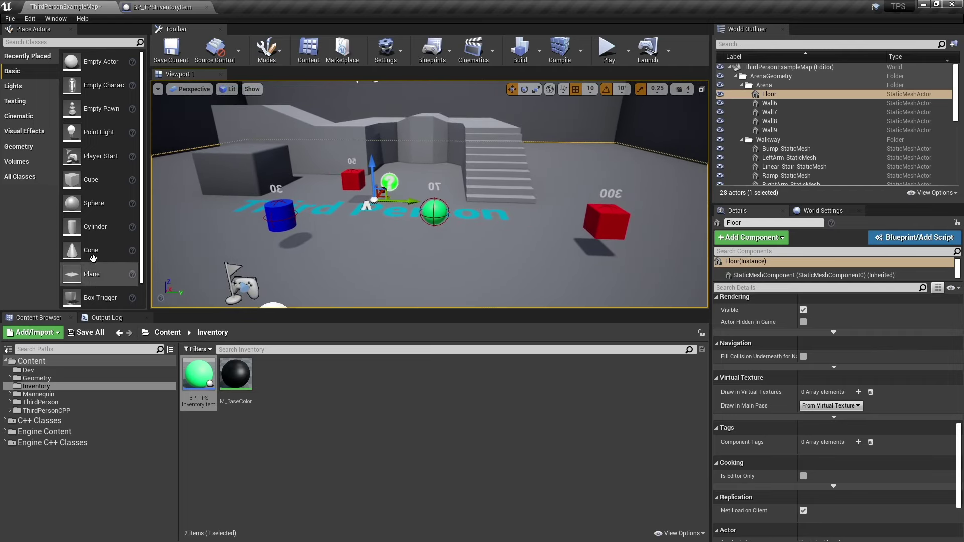
pyautogui.click(280, 216)
pyautogui.press('e')
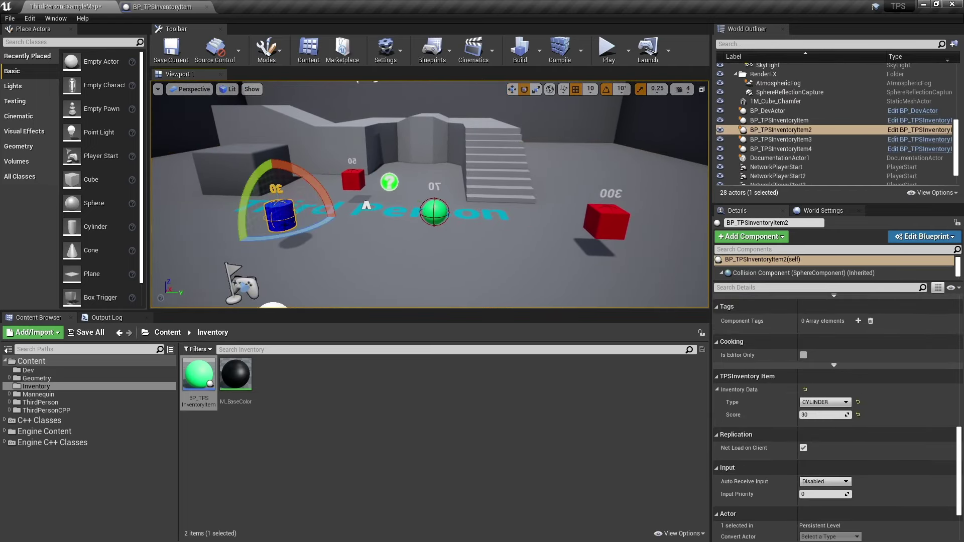
pyautogui.moveTo(298, 233); pyautogui.dragTo(286, 251)
# Step: Rotate the 300-point cube so its label faces forward, then play the level
pyautogui.click(354, 179)
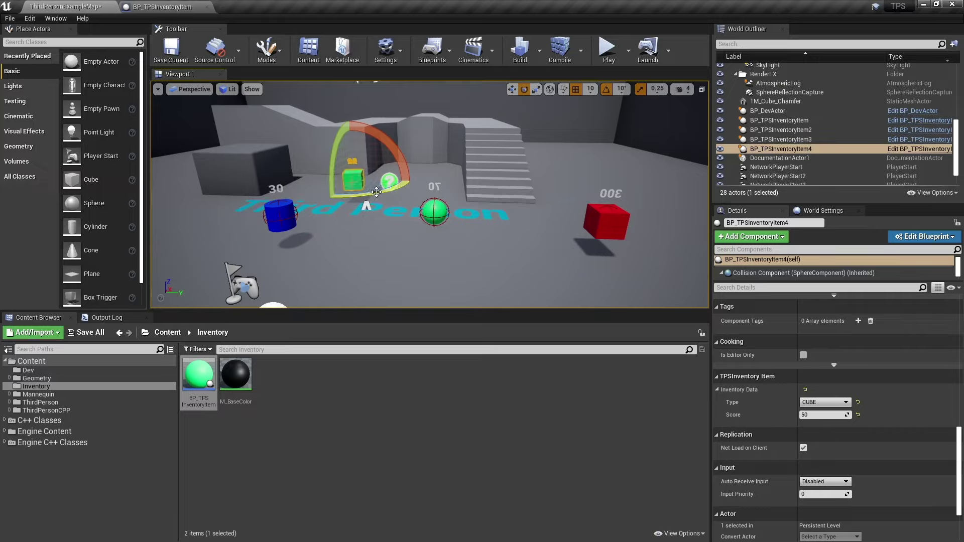
pyautogui.click(433, 215)
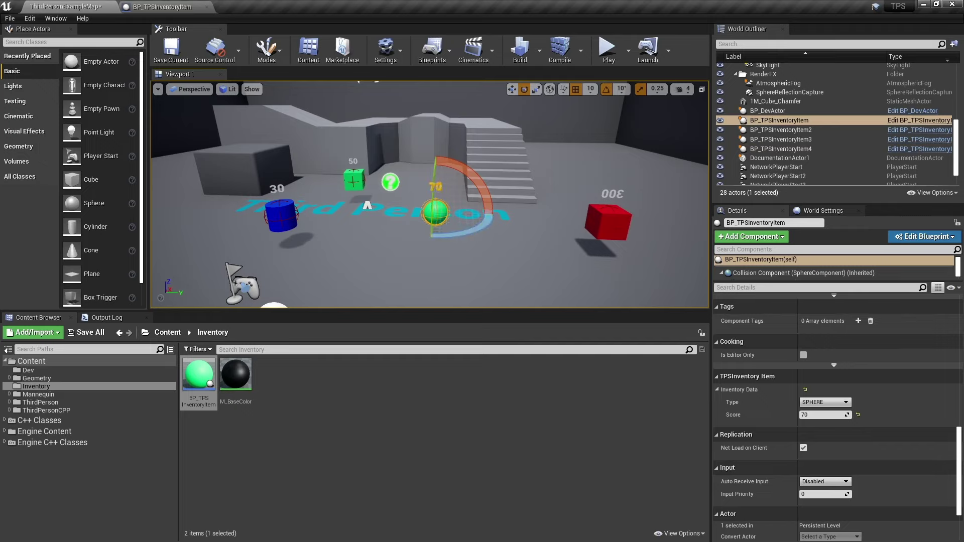
pyautogui.click(609, 223)
pyautogui.moveTo(700, 239)
pyautogui.mouseDown()
pyautogui.moveTo(600, 257)
pyautogui.moveTo(544, 315)
pyautogui.moveTo(533, 422)
pyautogui.mouseUp()
pyautogui.click(605, 47)
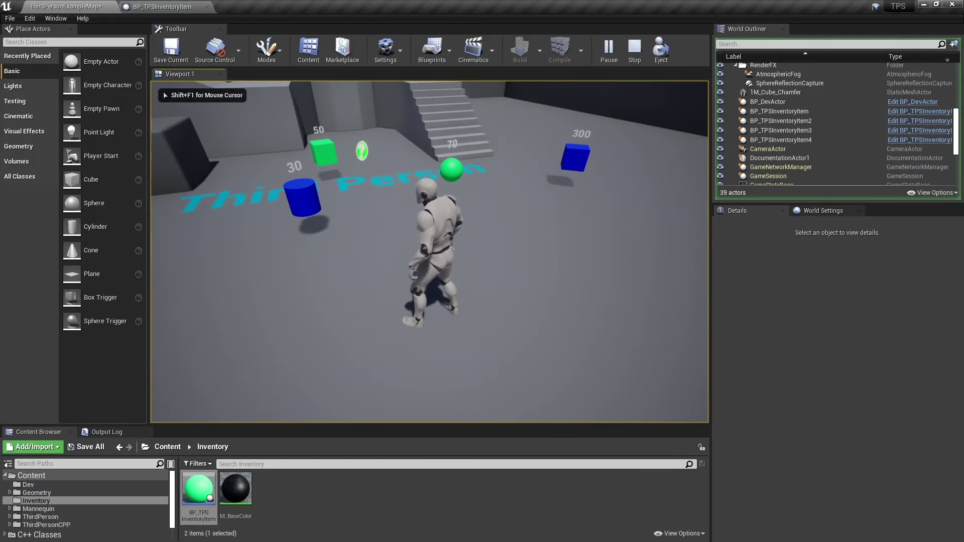
# Step: Run the character over several pickups, stop playing, and return to BP_TPSInventoryItem
pyautogui.press('w')
pyautogui.press('w')
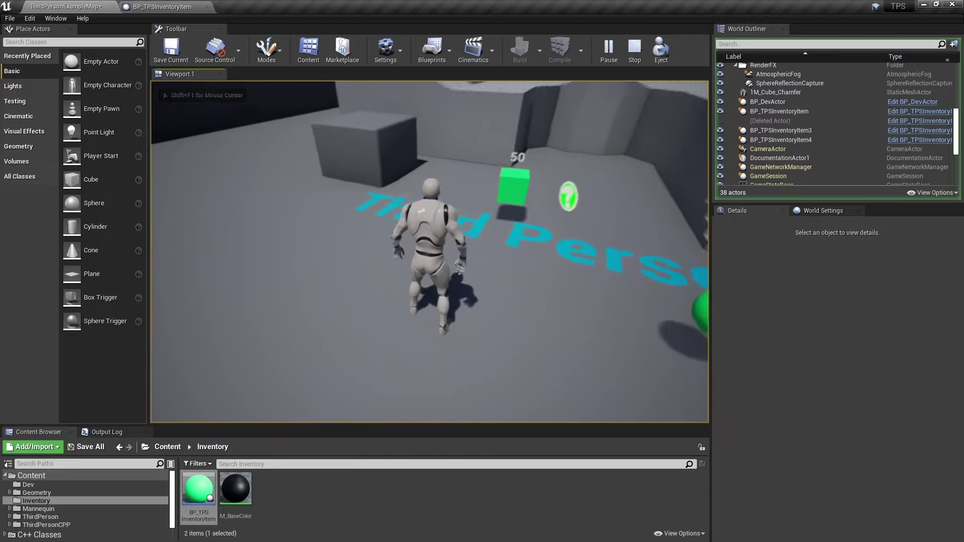
pyautogui.press('w')
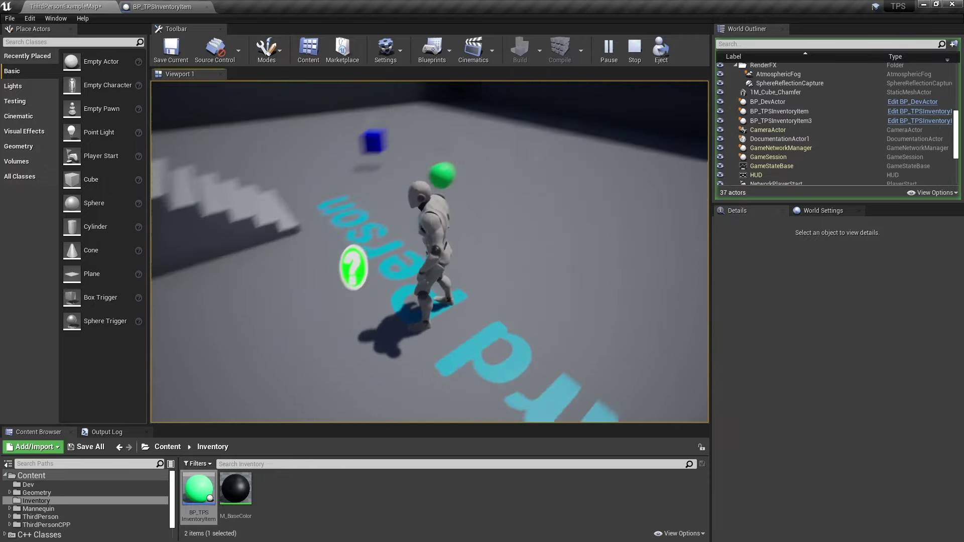
pyautogui.press('w')
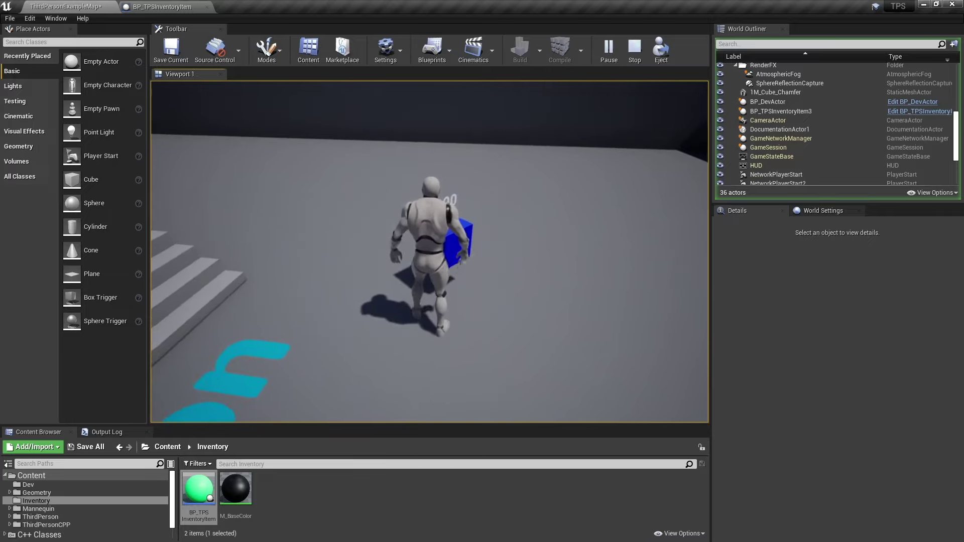
pyautogui.press('w')
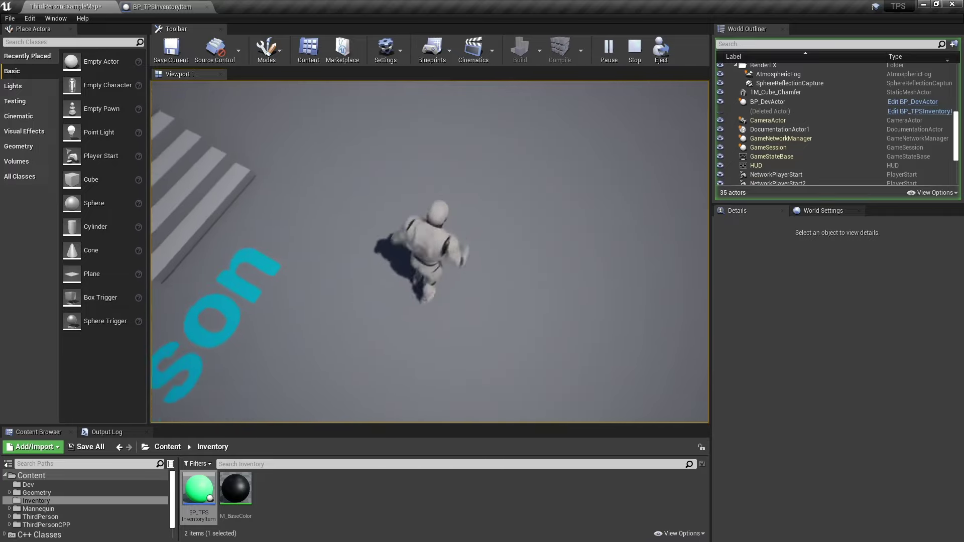
pyautogui.press('Escape')
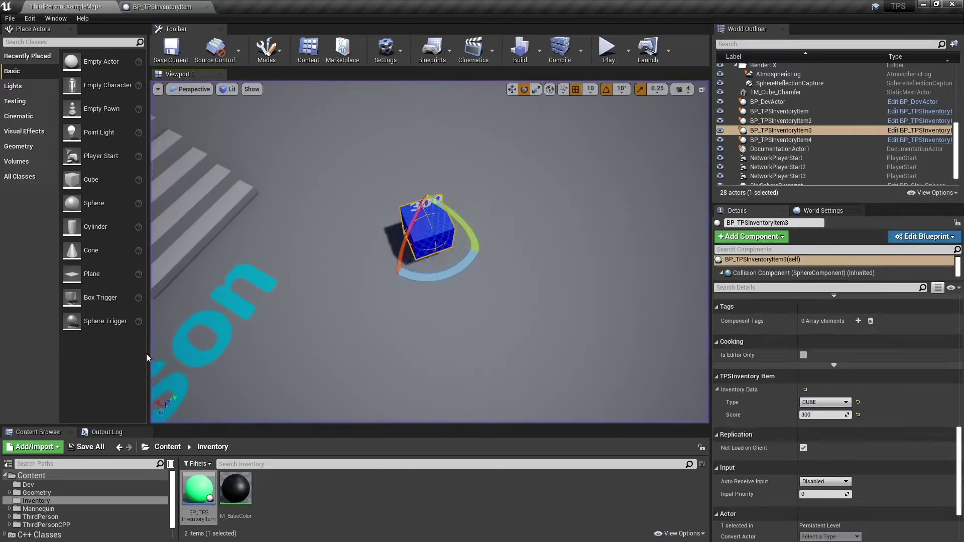
pyautogui.click(162, 6)
# Step: Set the StaticMesh Collision Presets to NoCollision, compile and save, then return to the level
pyautogui.click(41, 80)
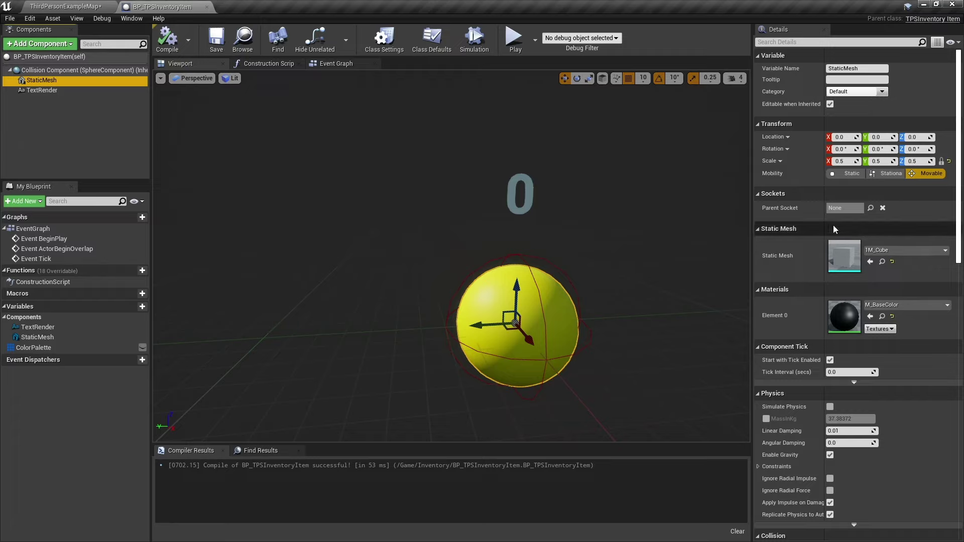
pyautogui.scroll(-5, 833, 225)
pyautogui.scroll(-5, 833, 224)
pyautogui.scroll(-1, 839, 227)
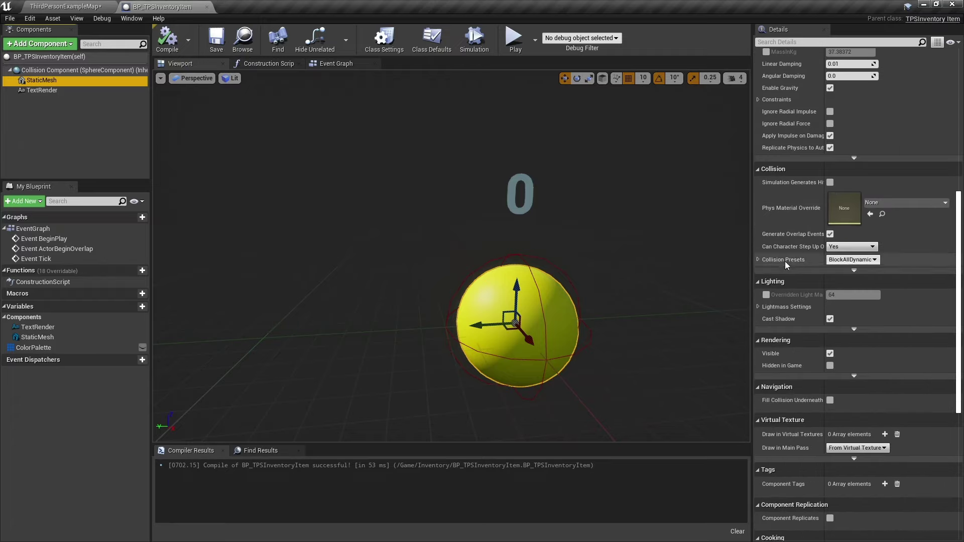
pyautogui.click(758, 259)
pyautogui.click(852, 260)
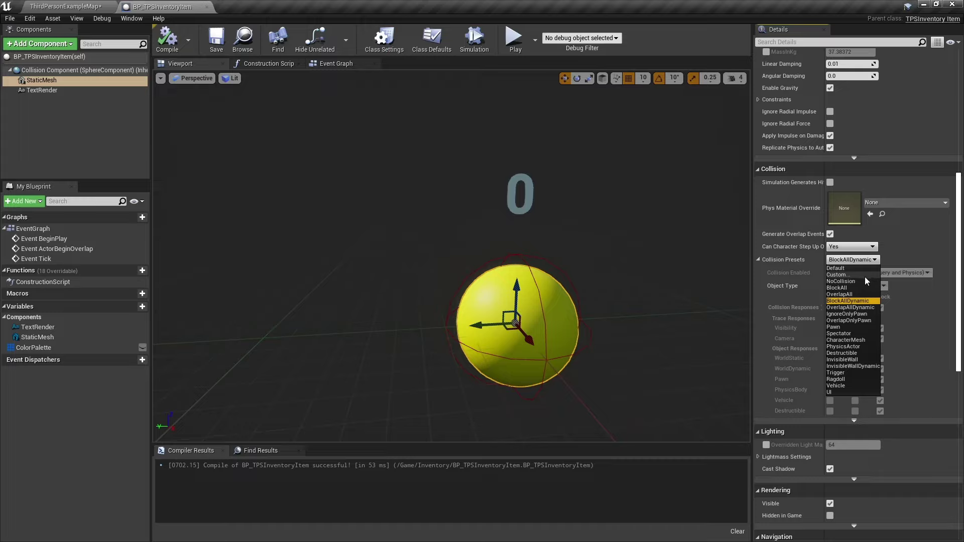
pyautogui.click(861, 281)
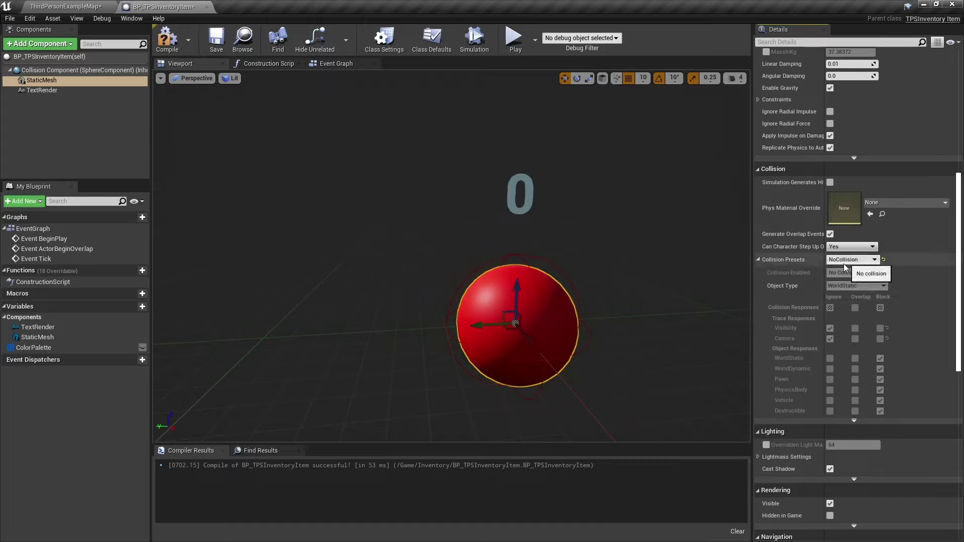
pyautogui.click(167, 40)
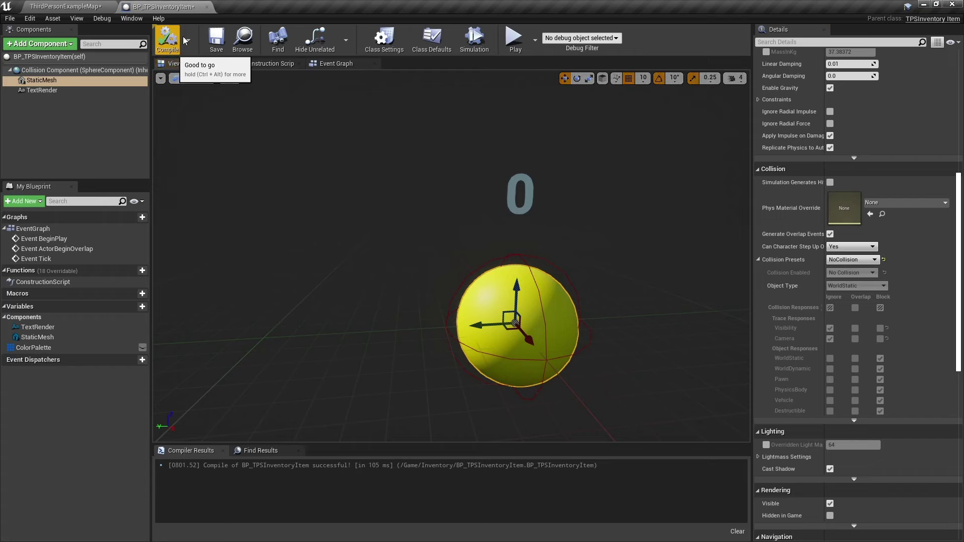
pyautogui.click(217, 40)
pyautogui.click(62, 6)
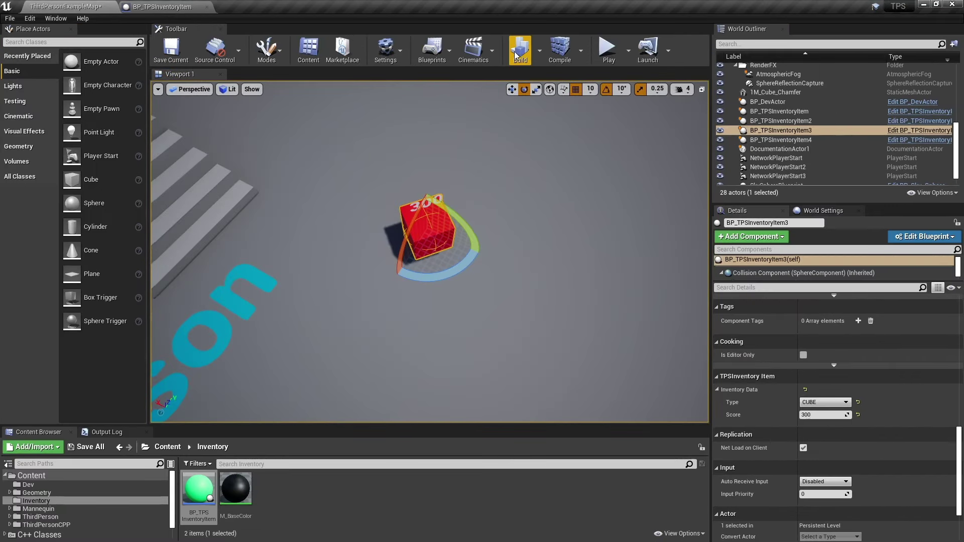
# Step: Play-test collecting pickups, stop, and enlarge the Content Browser area
pyautogui.click(607, 50)
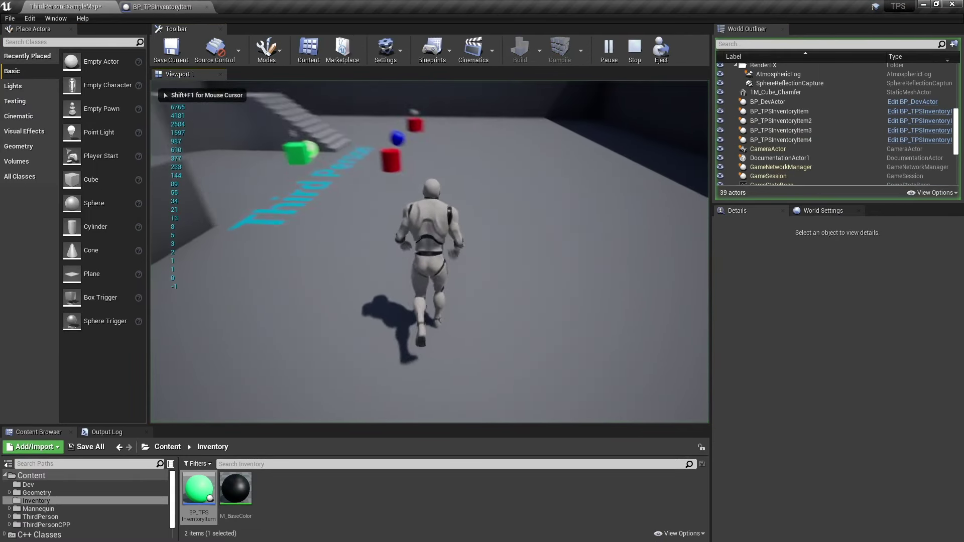
pyautogui.press('w')
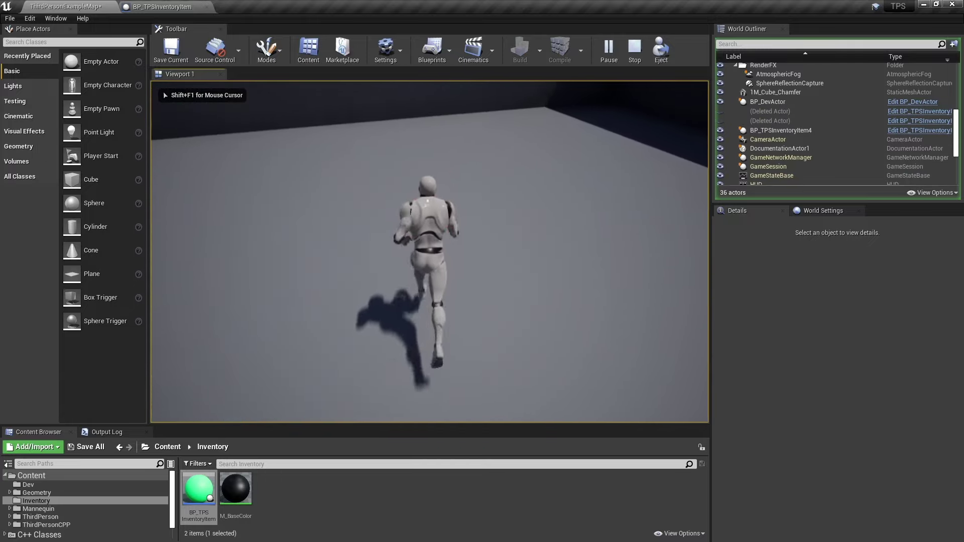
pyautogui.press('w')
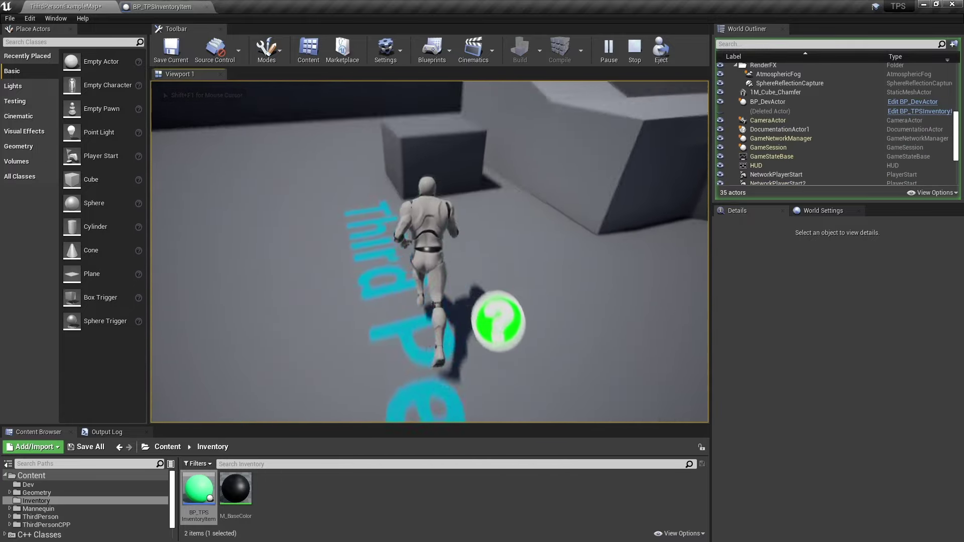
pyautogui.press('Escape')
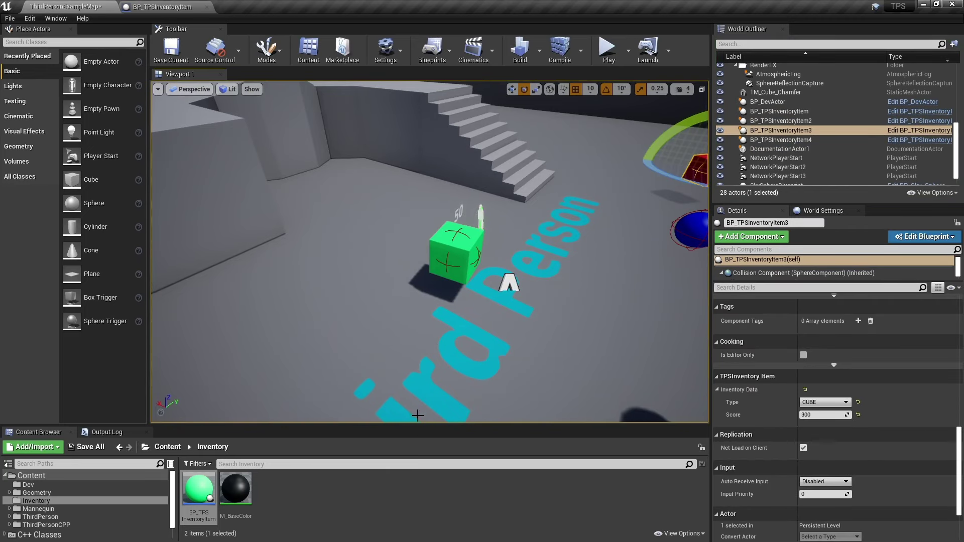
pyautogui.moveTo(413, 425); pyautogui.dragTo(399, 339)
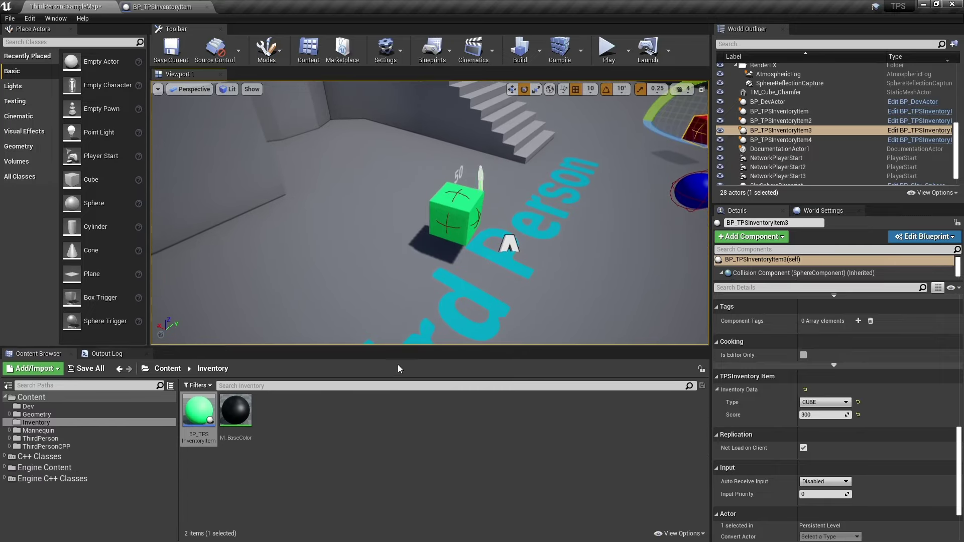
# Step: Create a Niagara system from the Simple Explosion template and name it NS_Explosion
pyautogui.rightClick(285, 413)
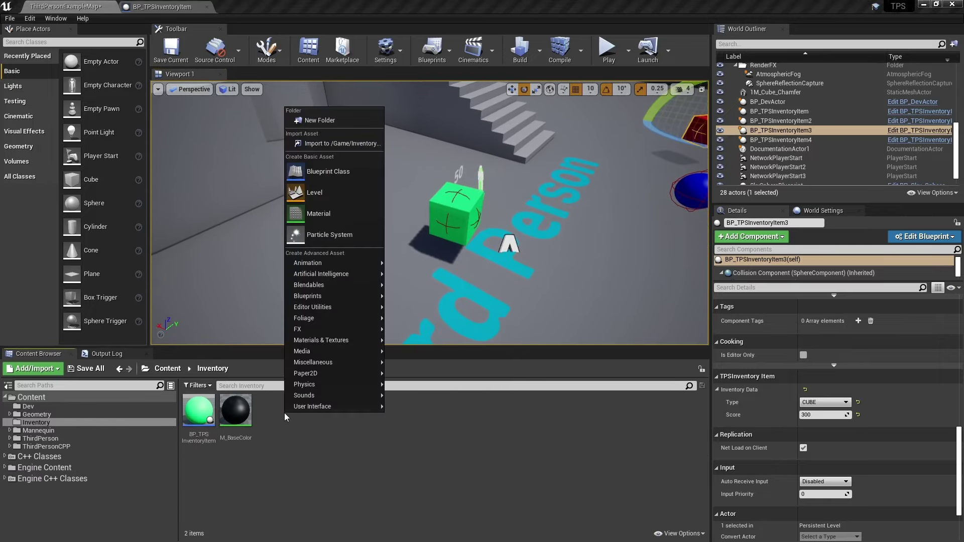
pyautogui.moveTo(297, 329)
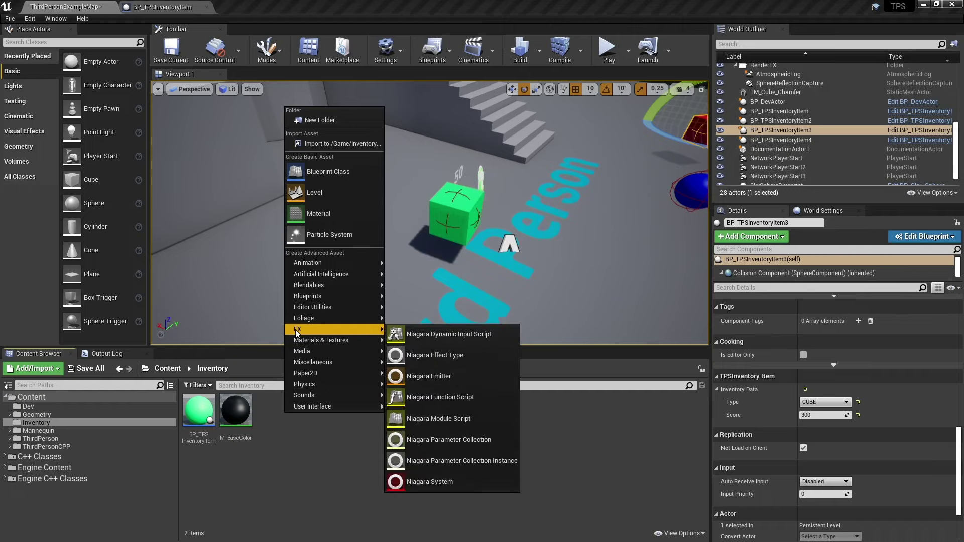
pyautogui.click(486, 482)
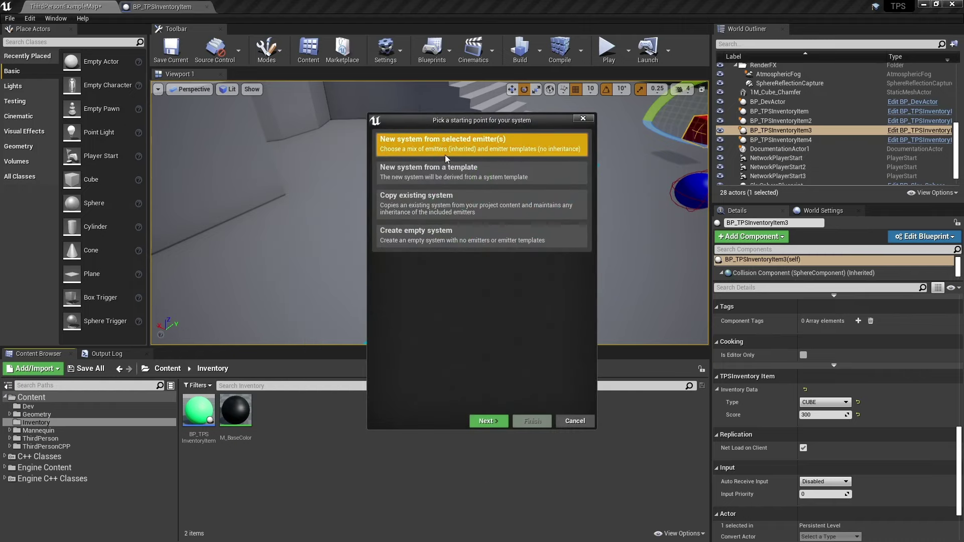
pyautogui.click(466, 176)
pyautogui.click(483, 422)
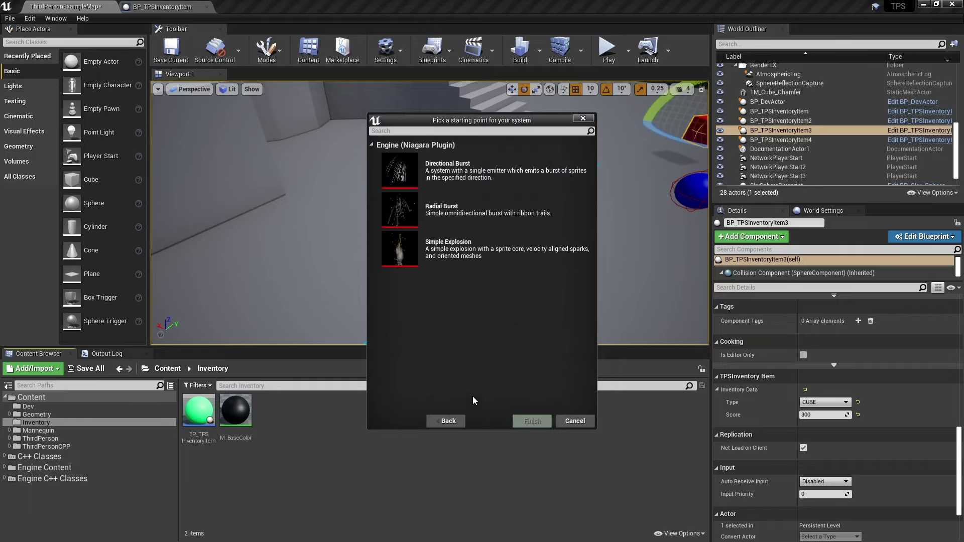
pyautogui.click(481, 263)
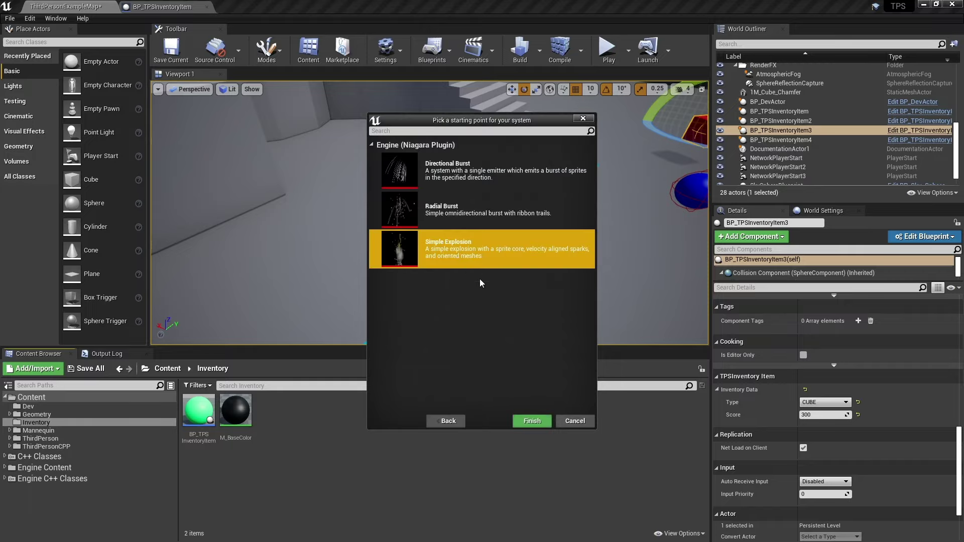
pyautogui.click(531, 421)
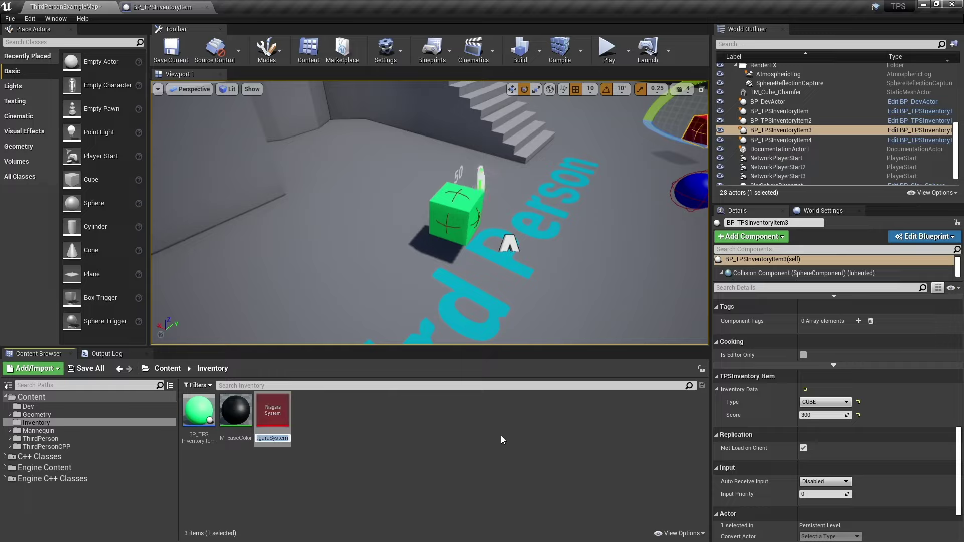
pyautogui.write('S_Ex')
pyautogui.write('plosio')
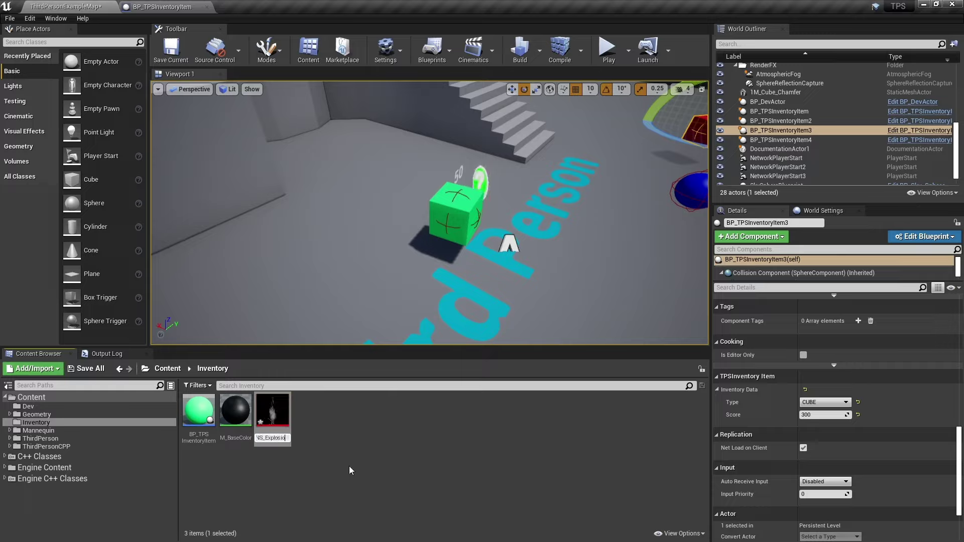
pyautogui.write('n')
pyautogui.press('Return')
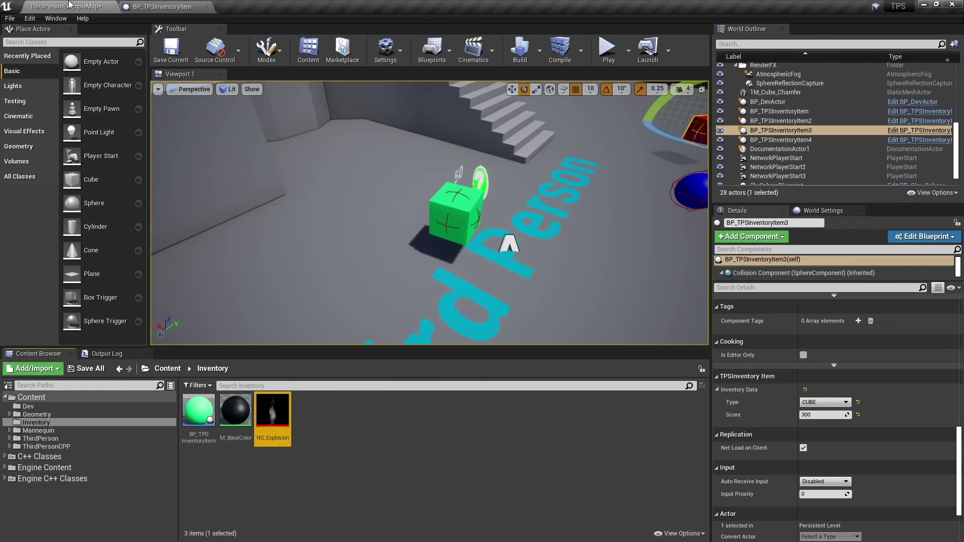
# Step: Add an Event End Play node in BP_TPSInventoryItem's Event Graph
pyautogui.click(152, 5)
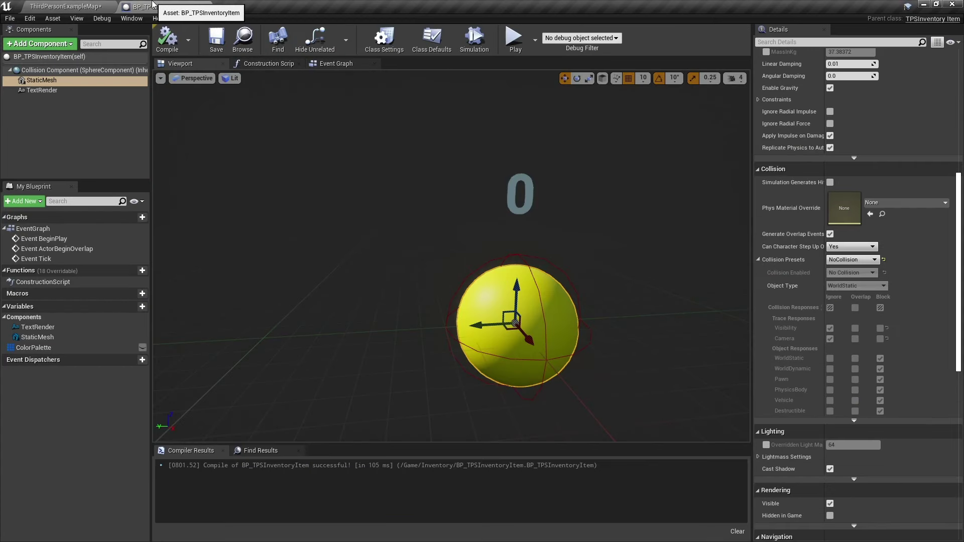
pyautogui.click(335, 65)
pyautogui.moveTo(605, 304); pyautogui.dragTo(463, 164, button='right')
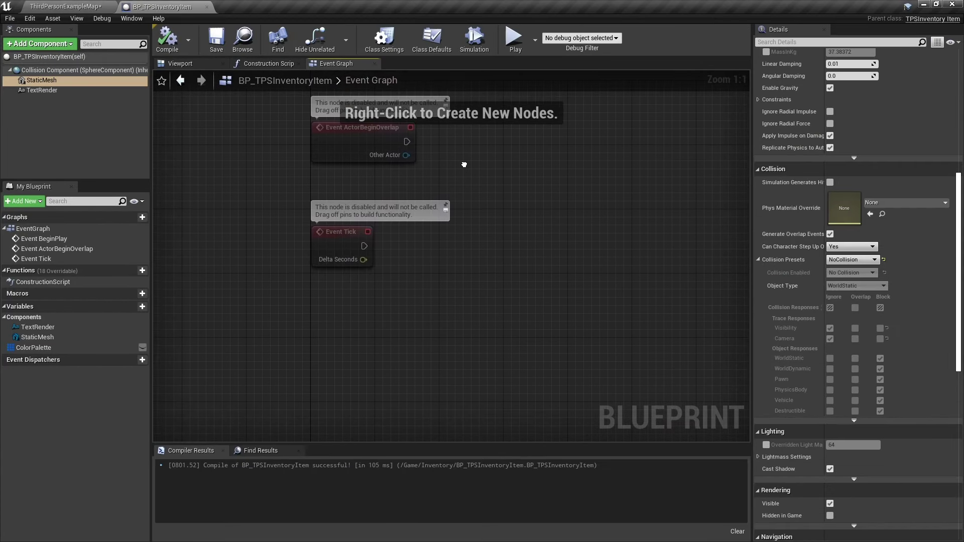
pyautogui.rightClick(326, 285)
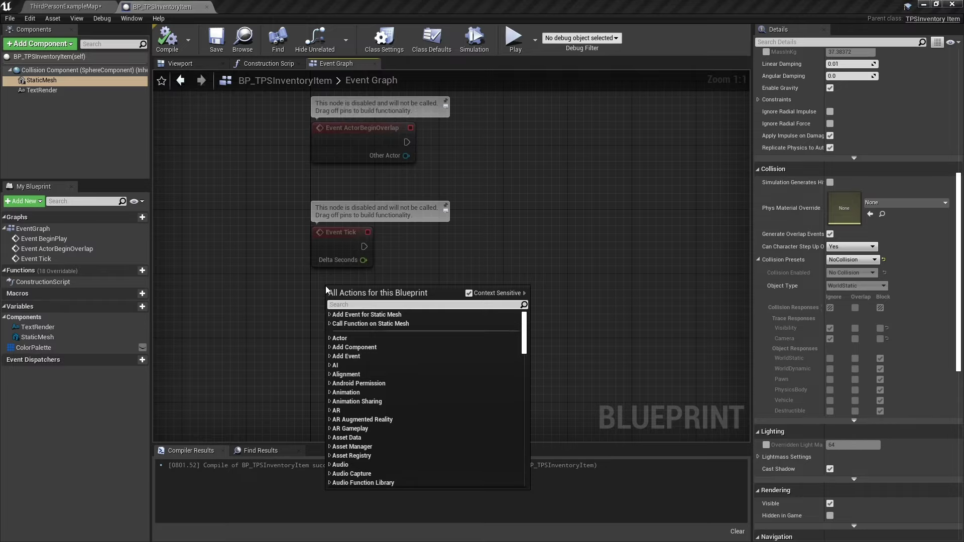
pyautogui.write('endpl')
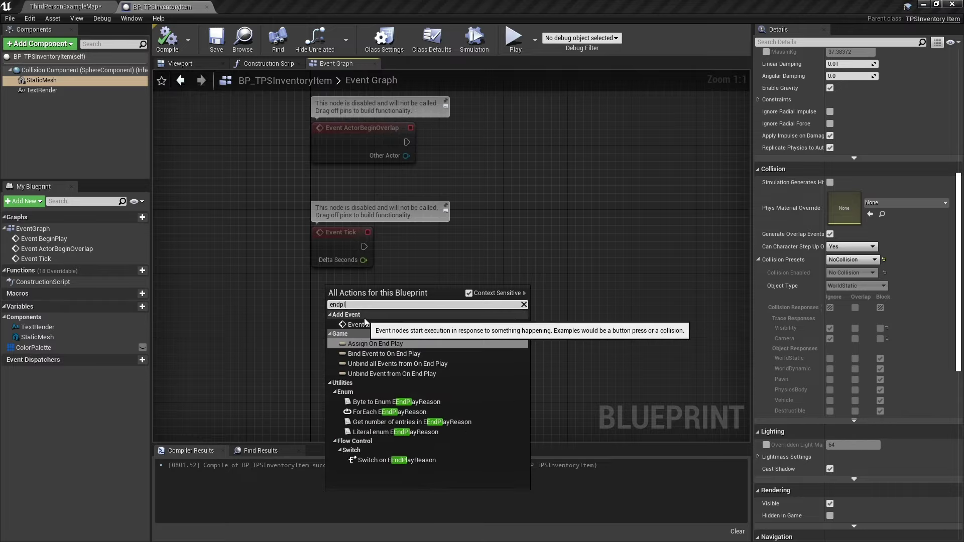
pyautogui.click(363, 324)
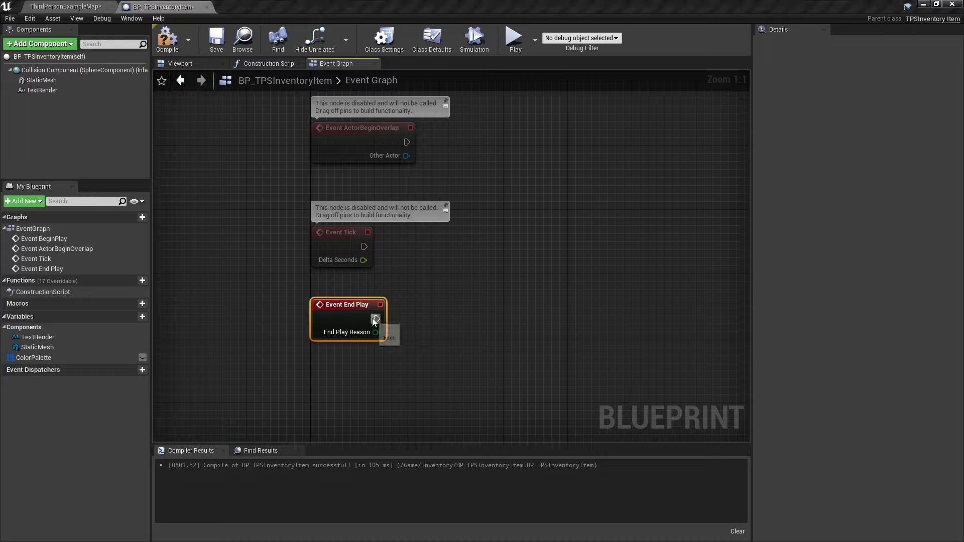
# Step: Connect a Spawn System at Location node to End Play, using NS_Explosion as template
pyautogui.moveTo(376, 319); pyautogui.dragTo(438, 303)
pyautogui.write('niagara')
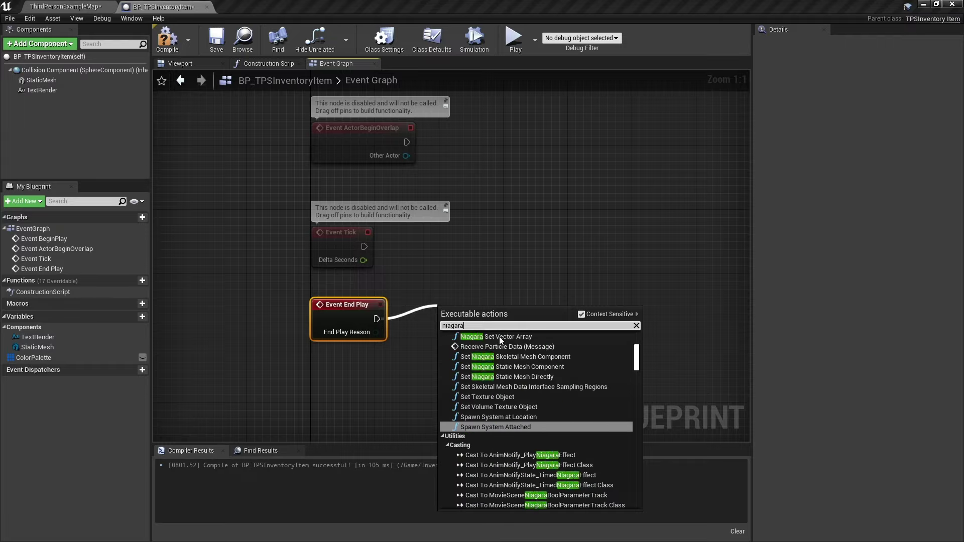
pyautogui.click(492, 417)
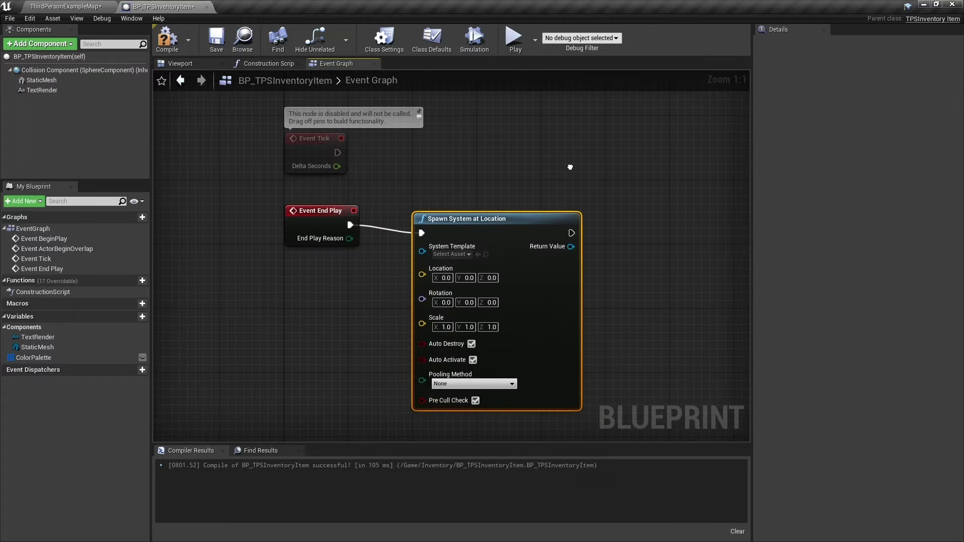
pyautogui.moveTo(508, 221); pyautogui.dragTo(539, 213)
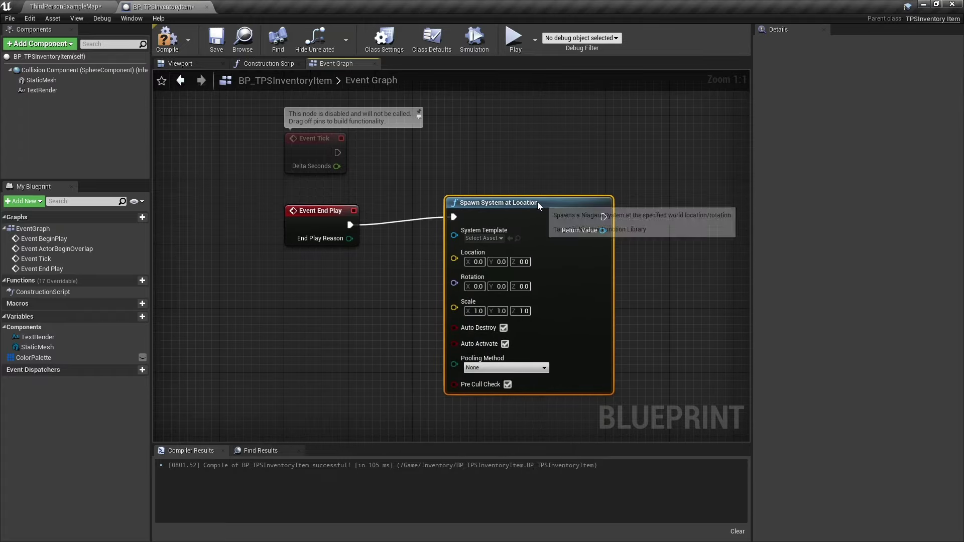
pyautogui.click(499, 246)
pyautogui.click(516, 291)
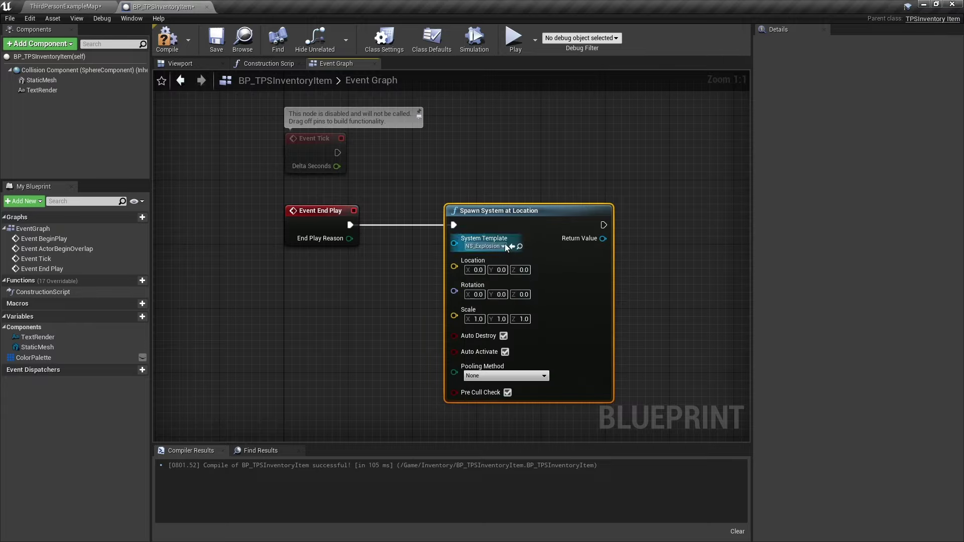
# Step: Feed GetActorLocation into the spawn Location, compile, and go back to the level
pyautogui.rightClick(302, 306)
pyautogui.write('get')
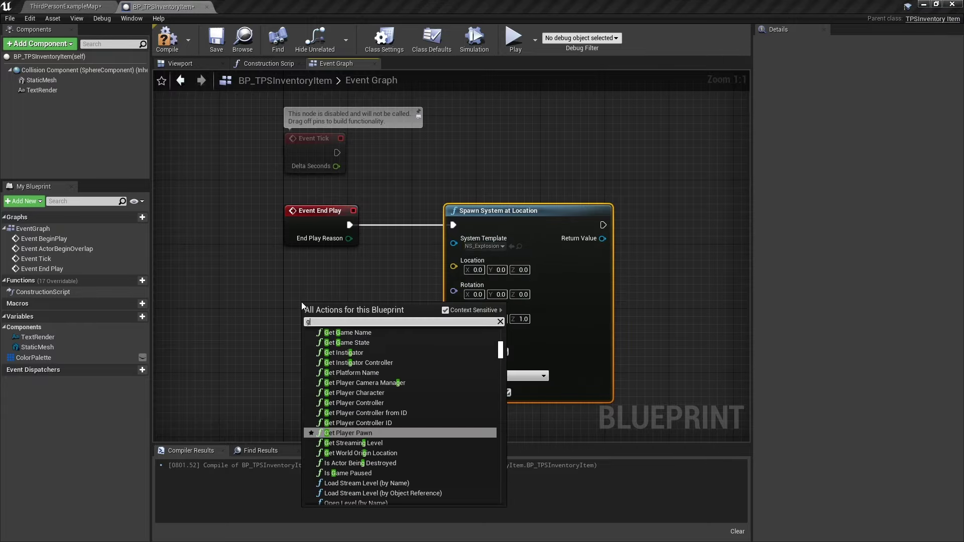
pyautogui.write(' actor location')
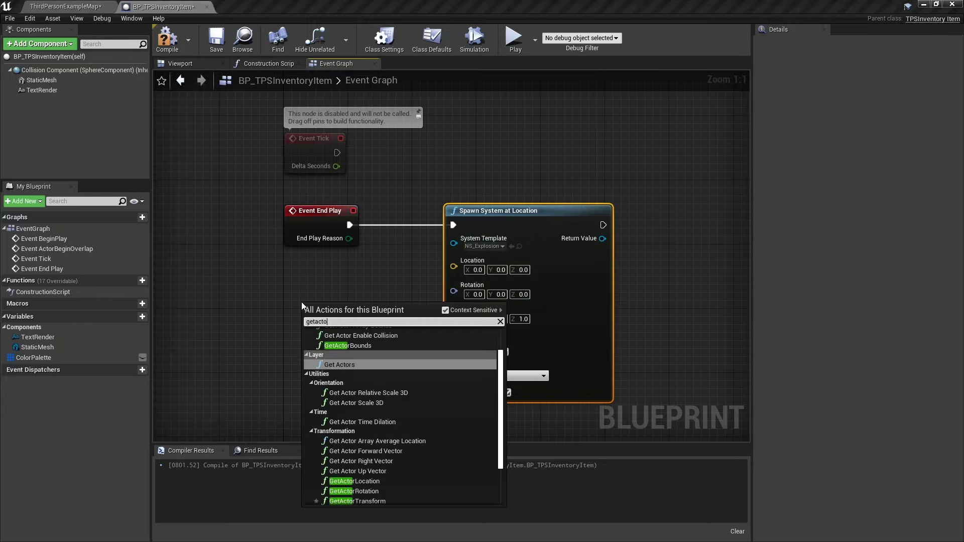
pyautogui.press('Return')
pyautogui.moveTo(403, 329); pyautogui.dragTo(454, 265)
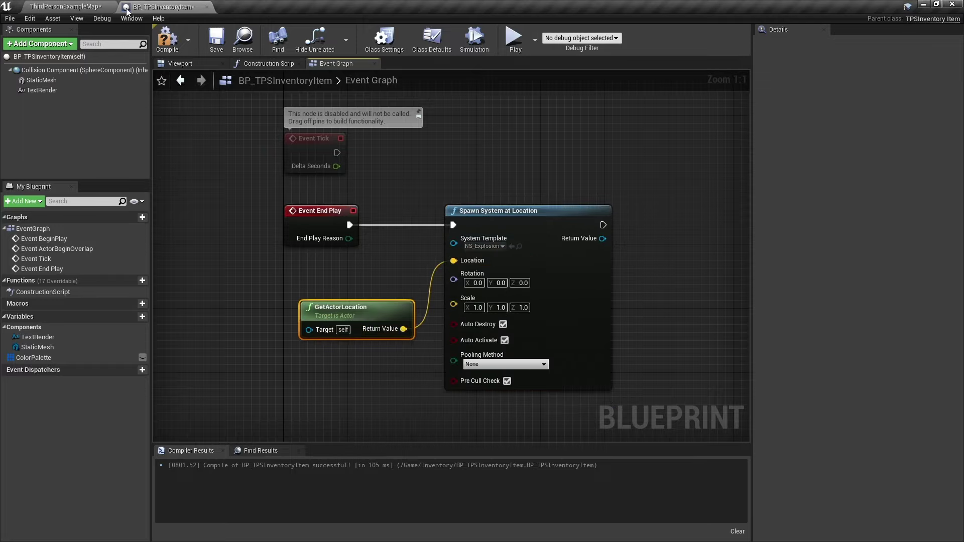
pyautogui.click(167, 39)
pyautogui.click(64, 5)
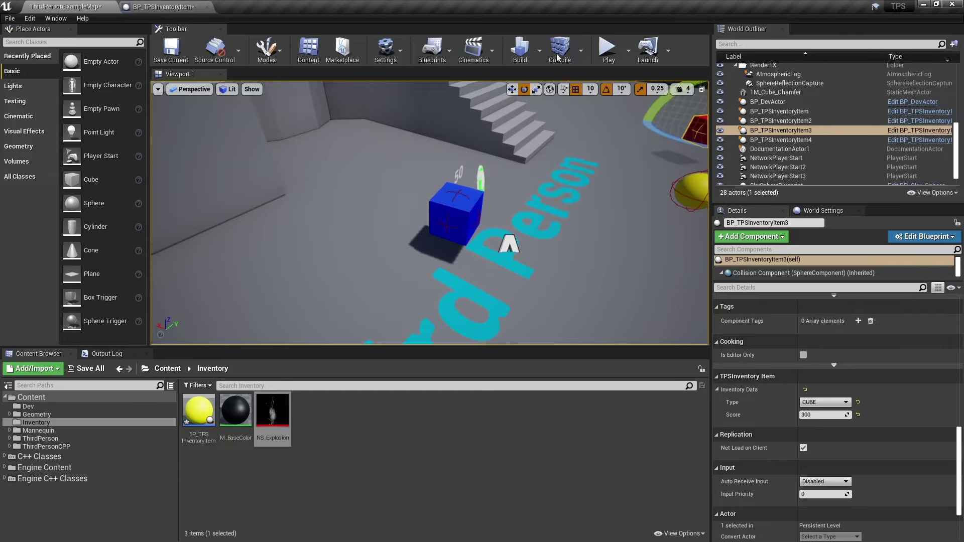
# Step: Play the level and run into four pickups to see them explode, then stop
pyautogui.click(606, 53)
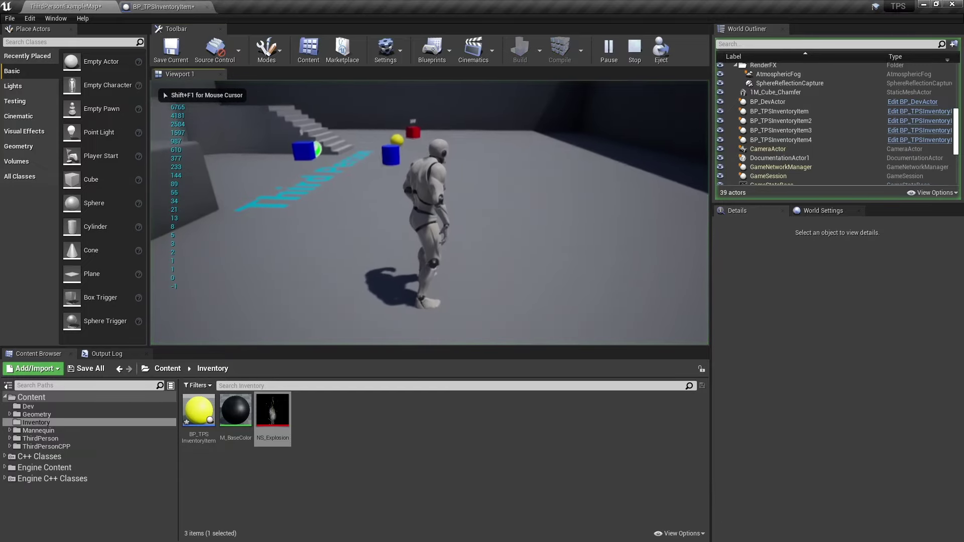
pyautogui.press('w')
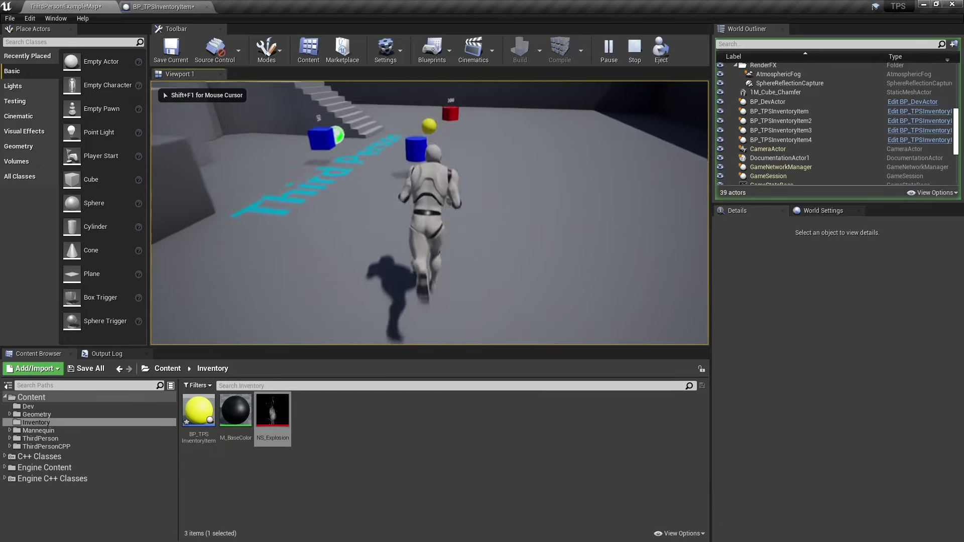
pyautogui.press('w')
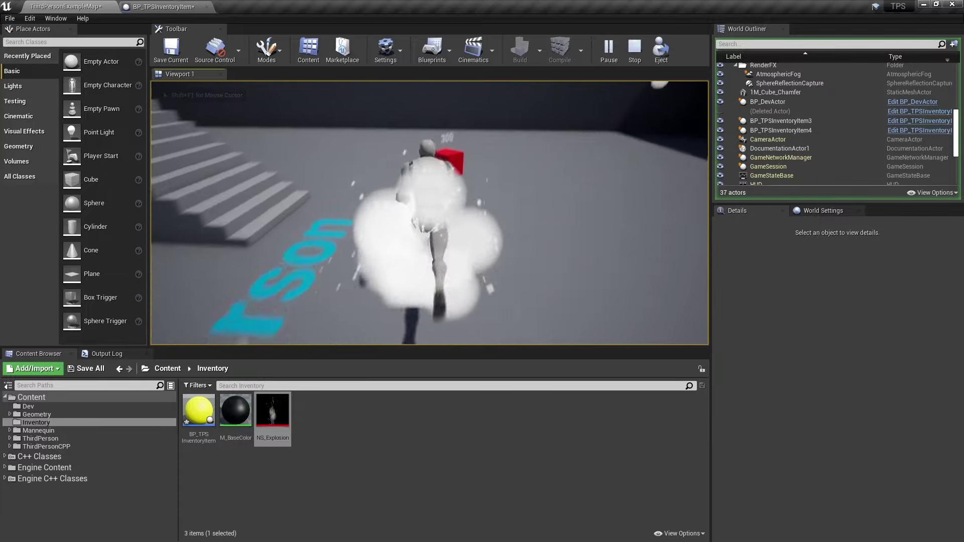
pyautogui.press('w')
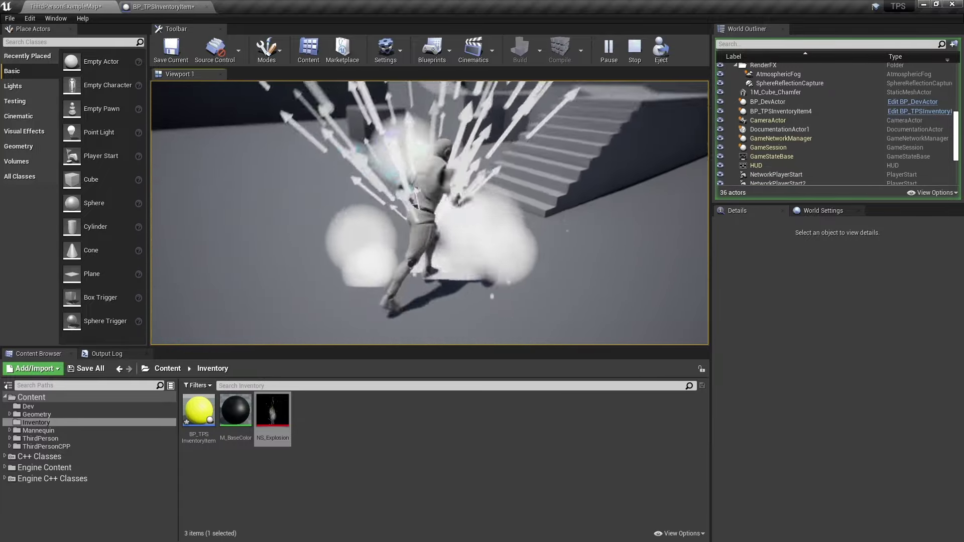
pyautogui.press('w')
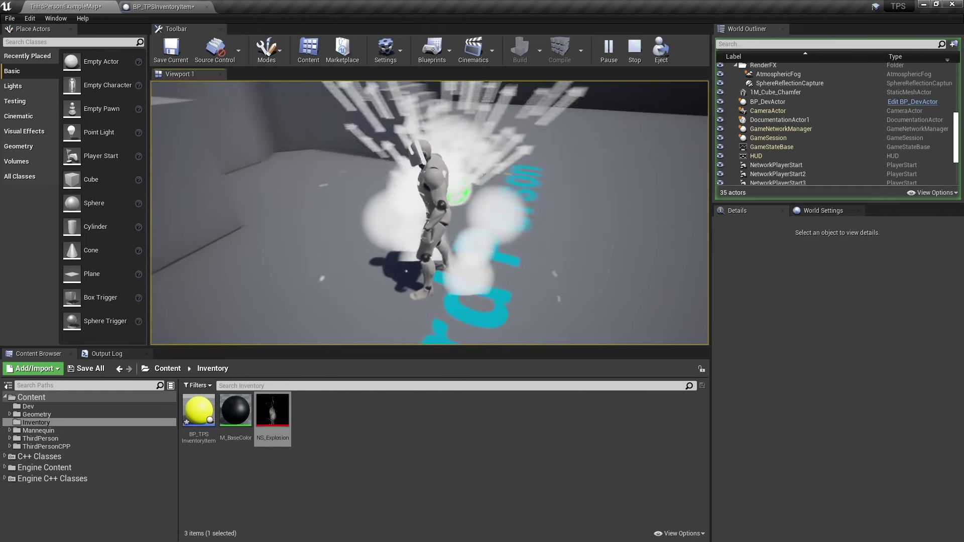
pyautogui.press('Escape')
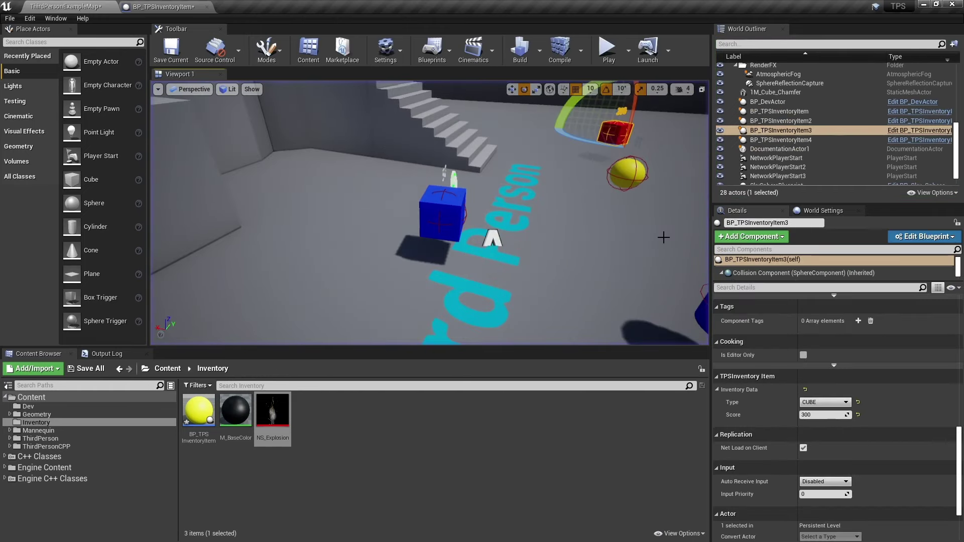
# Step: Delete BP_DevActor from the level and save the map
pyautogui.click(822, 101)
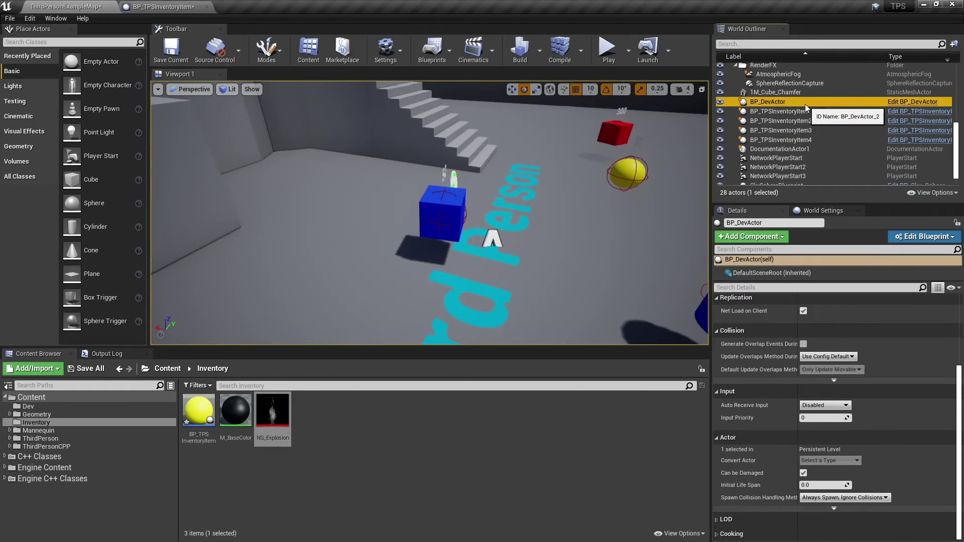
pyautogui.press('Delete')
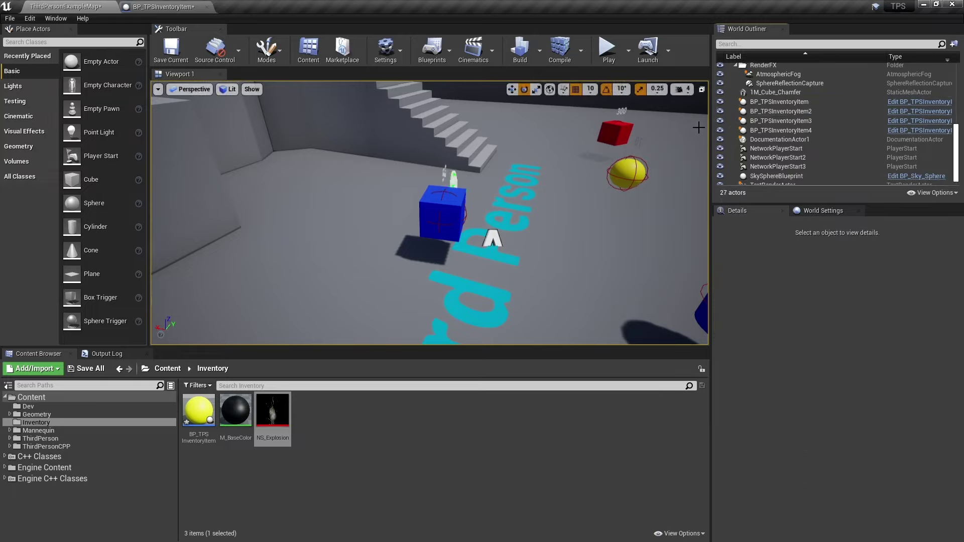
pyautogui.click(168, 54)
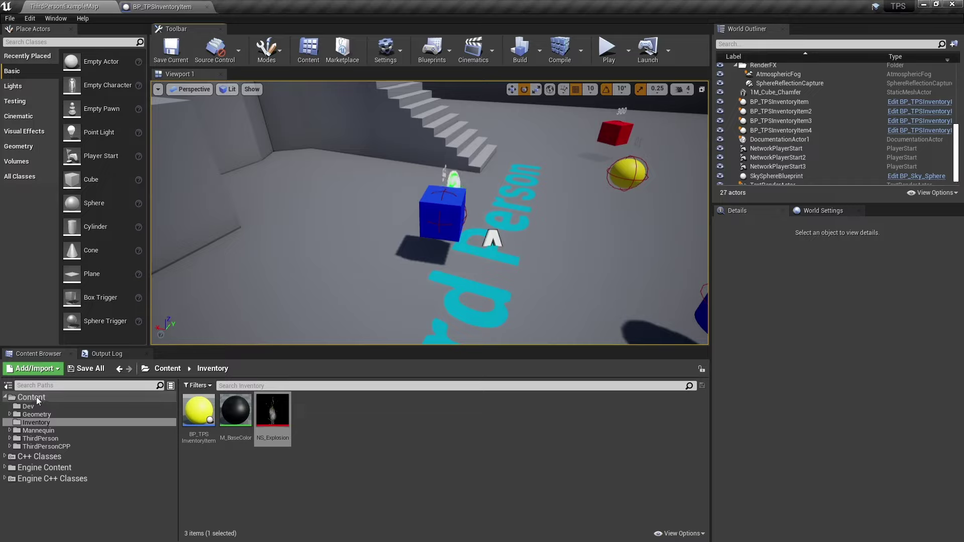
# Step: In C++ Classes/TPS, start a new C++ class with Actor Component as parent
pyautogui.click(33, 397)
pyautogui.click(43, 460)
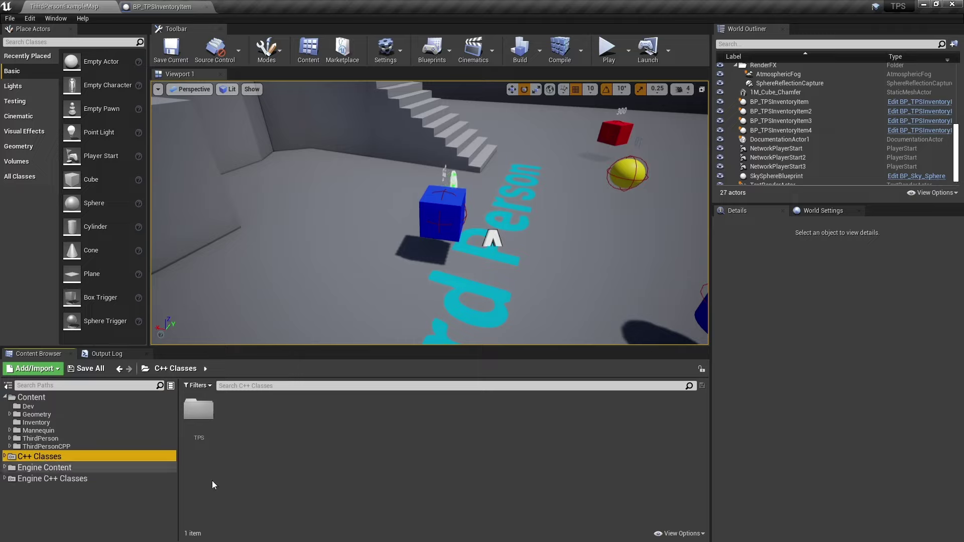
pyautogui.doubleClick(199, 410)
pyautogui.rightClick(372, 411)
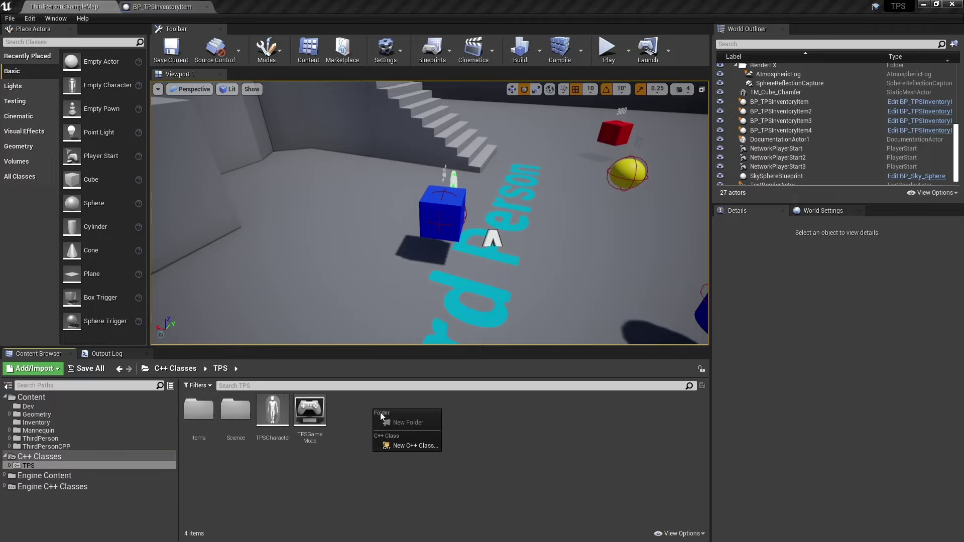
pyautogui.click(410, 441)
pyautogui.scroll(-1, 444, 266)
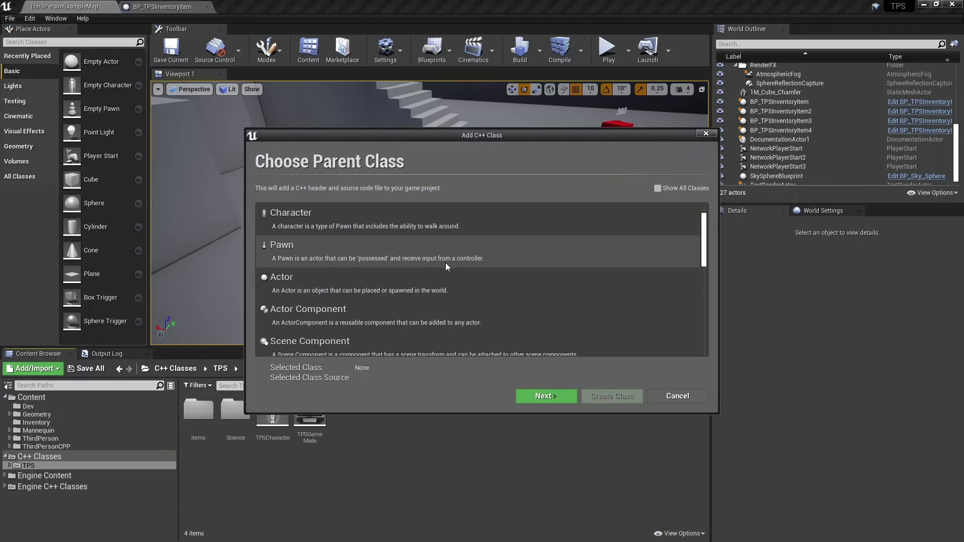
pyautogui.click(409, 316)
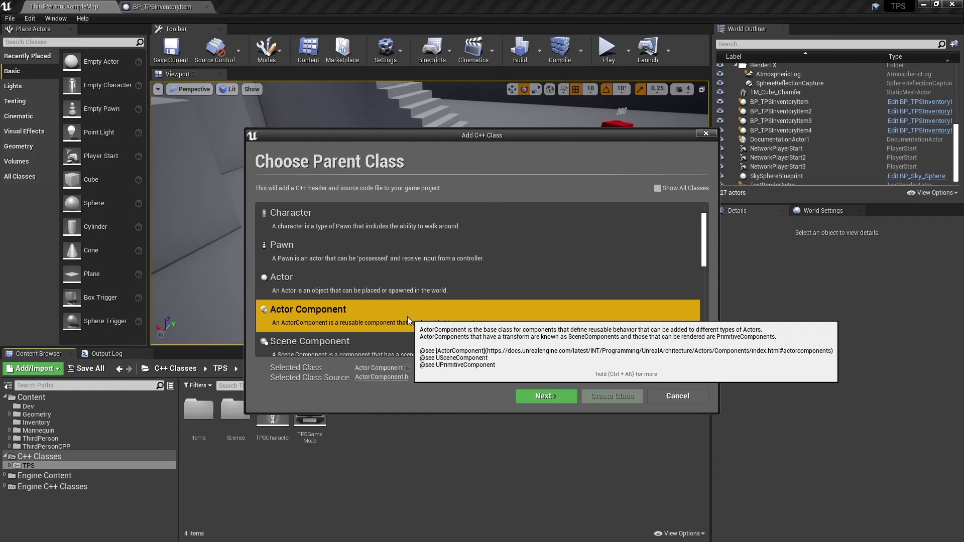
pyautogui.click(546, 396)
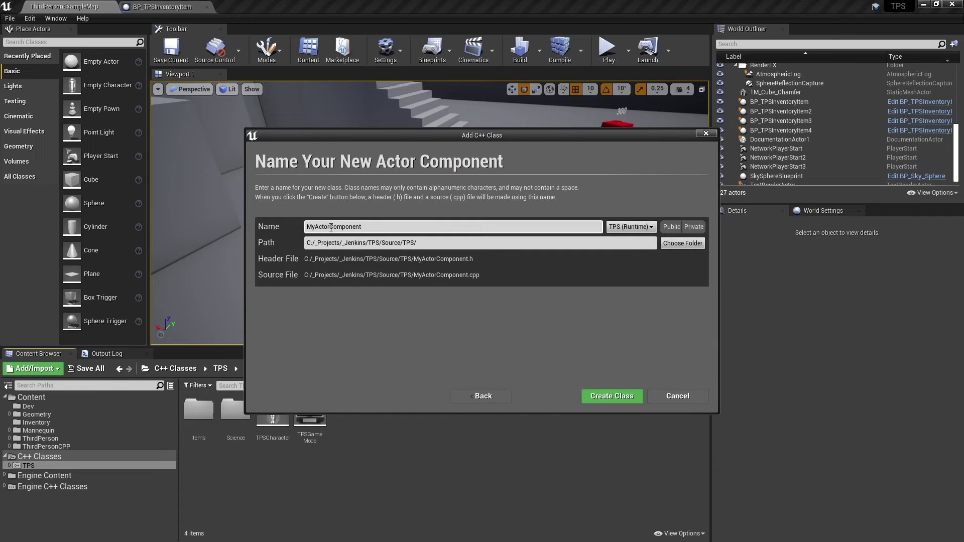
# Step: Name it TPSInventoryComponent in the Components subfolder and create the class
pyautogui.moveTo(331, 228); pyautogui.dragTo(263, 221)
pyautogui.write('TPS')
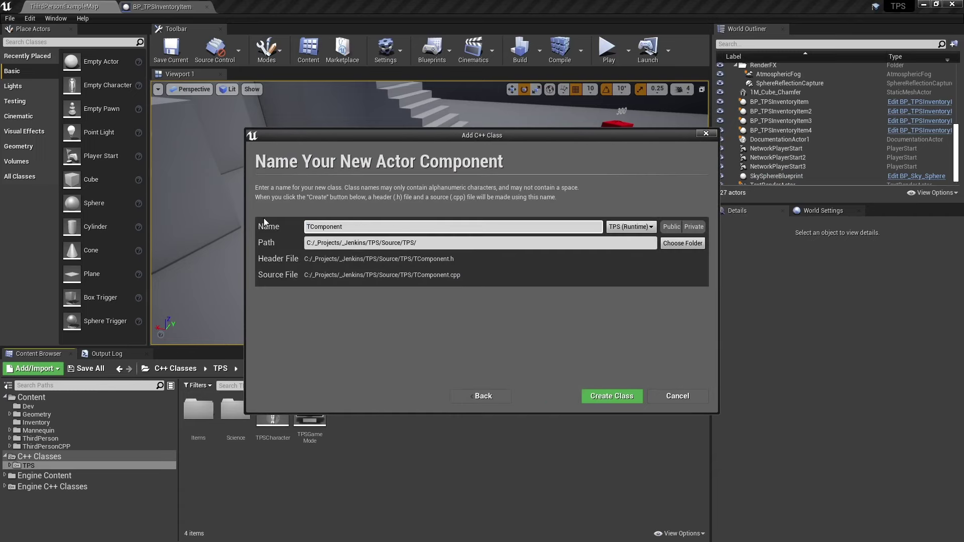
pyautogui.write('Inve')
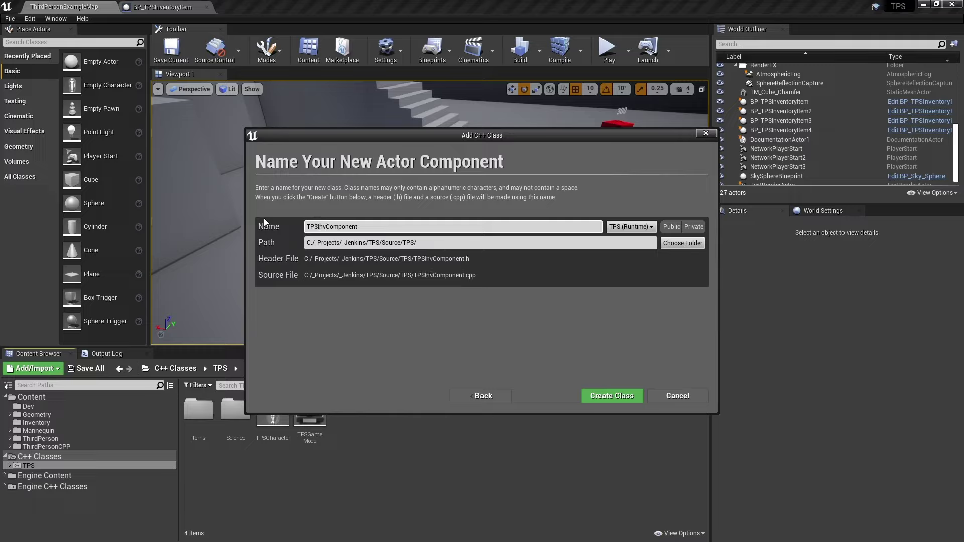
pyautogui.write('ntory')
pyautogui.click(437, 242)
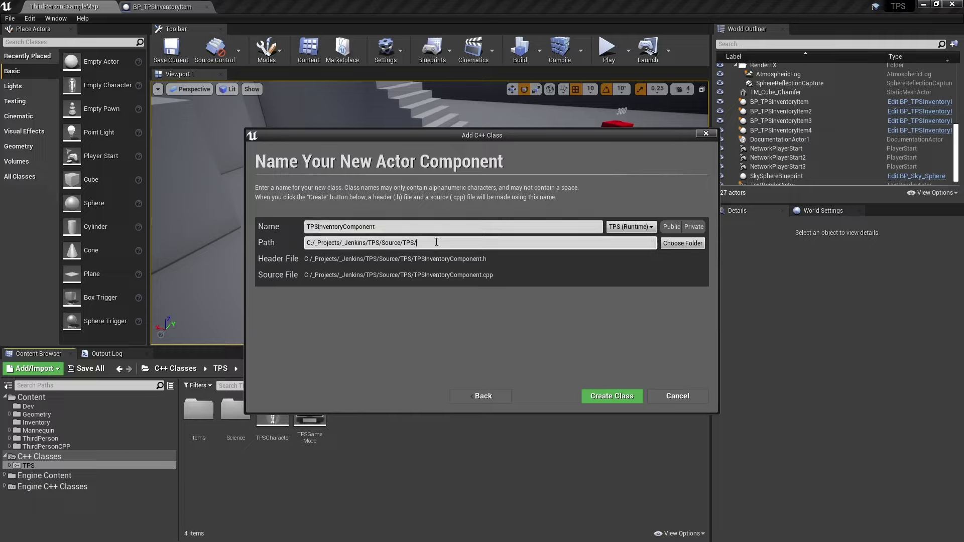
pyautogui.write('Compo')
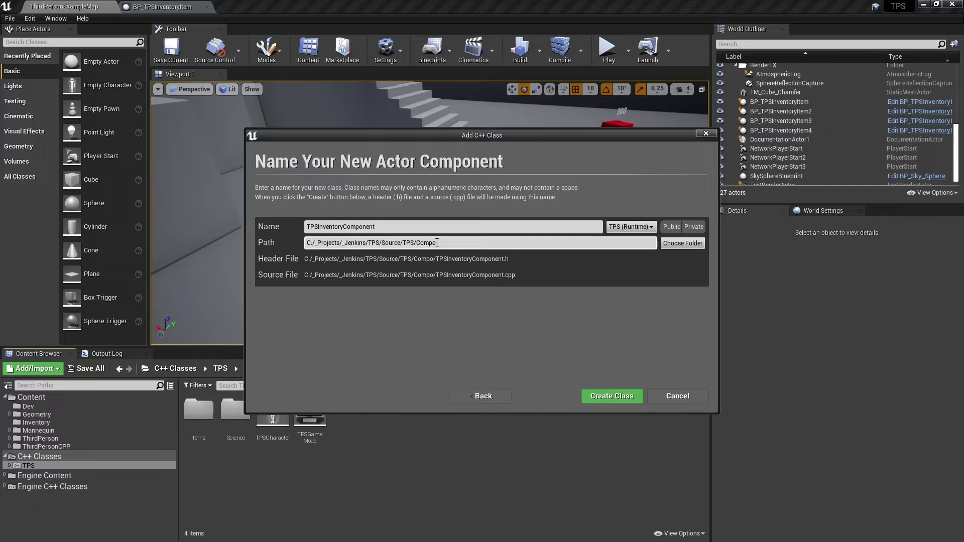
pyautogui.write('nents')
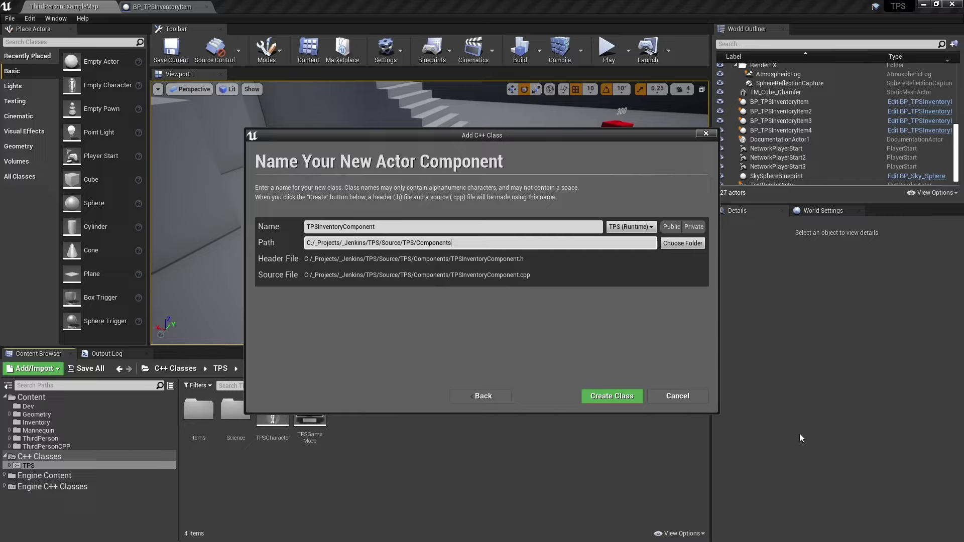
pyautogui.click(610, 397)
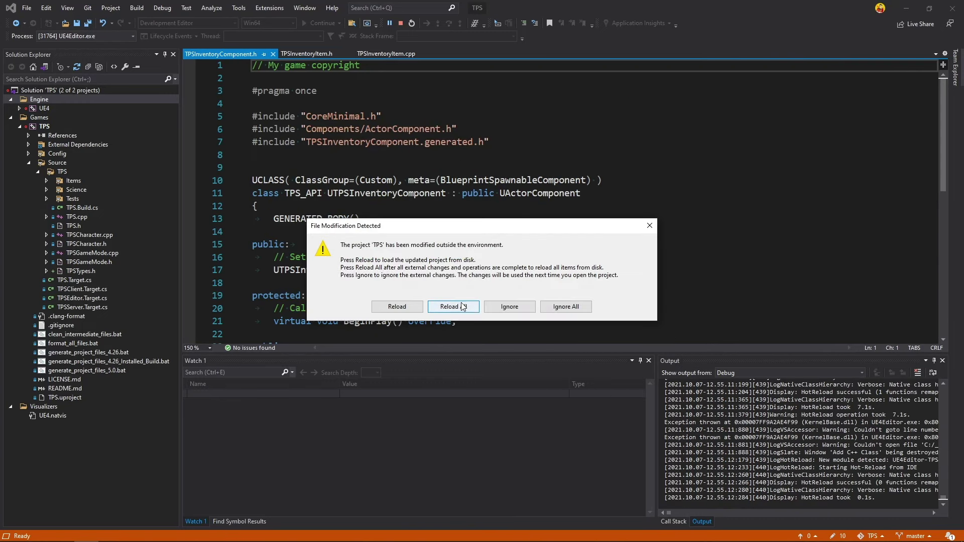
# Step: Reload all project files, stopping debugging, and enlarge the code area
pyautogui.click(463, 306)
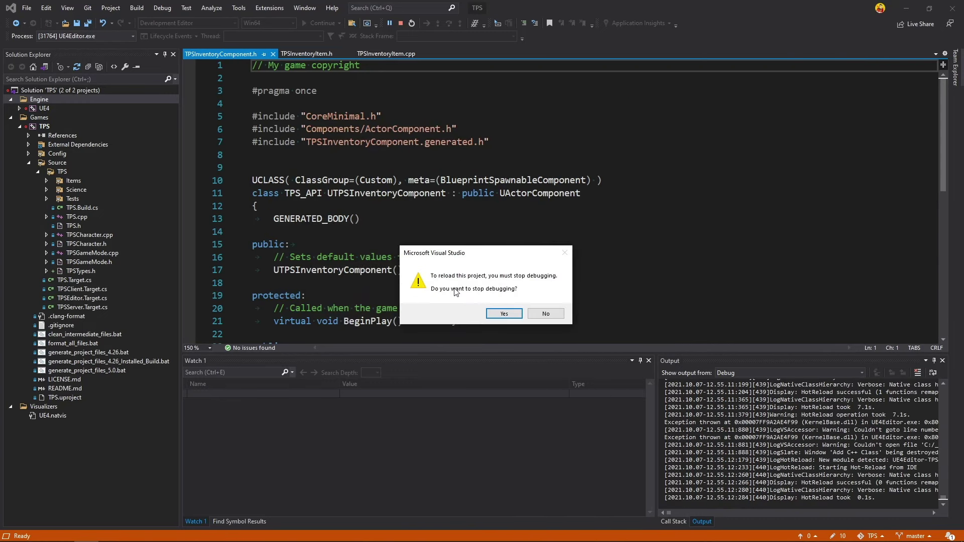
pyautogui.click(497, 313)
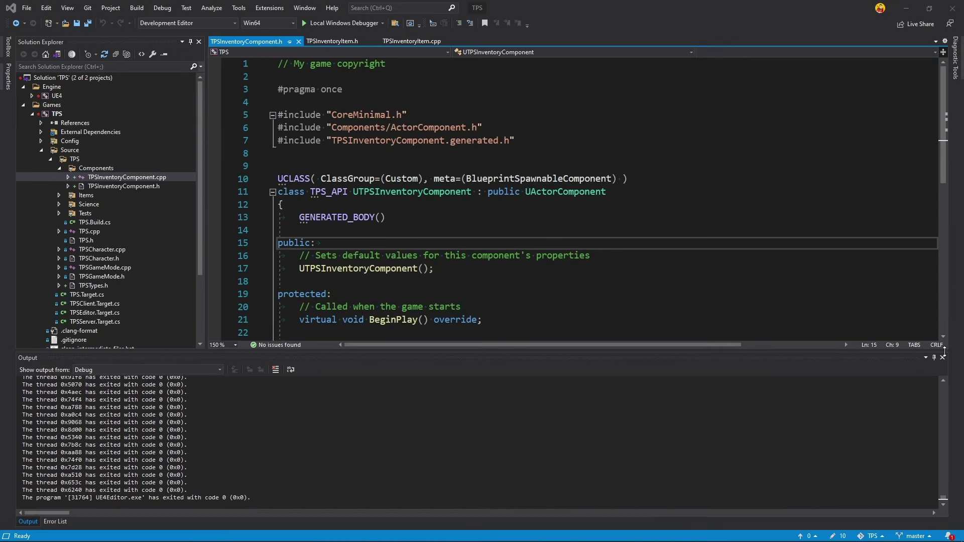
pyautogui.click(941, 358)
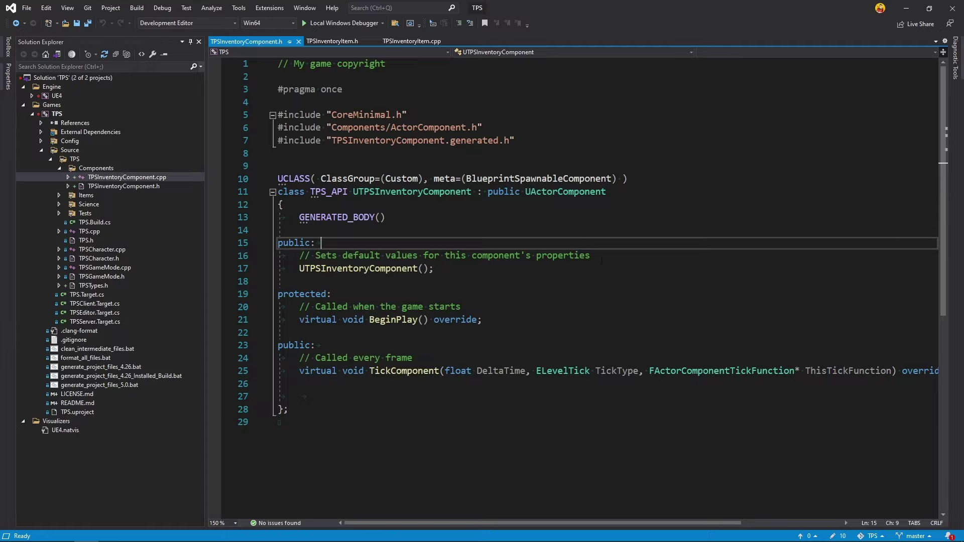
pyautogui.moveTo(204, 235); pyautogui.dragTo(172, 229)
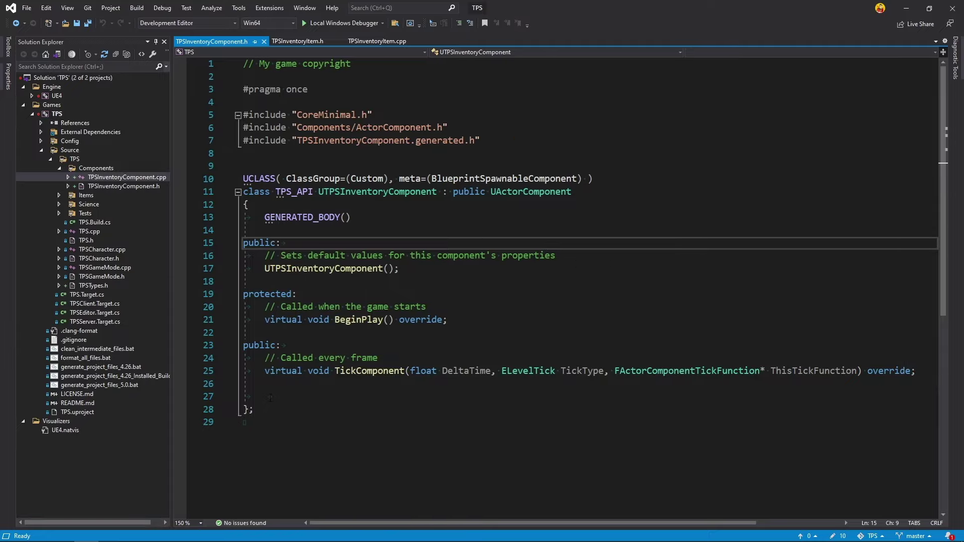
# Step: Delete the TickComponent declaration and boilerplate comments, then format the header
pyautogui.moveTo(270, 398); pyautogui.dragTo(245, 333)
pyautogui.press('Delete')
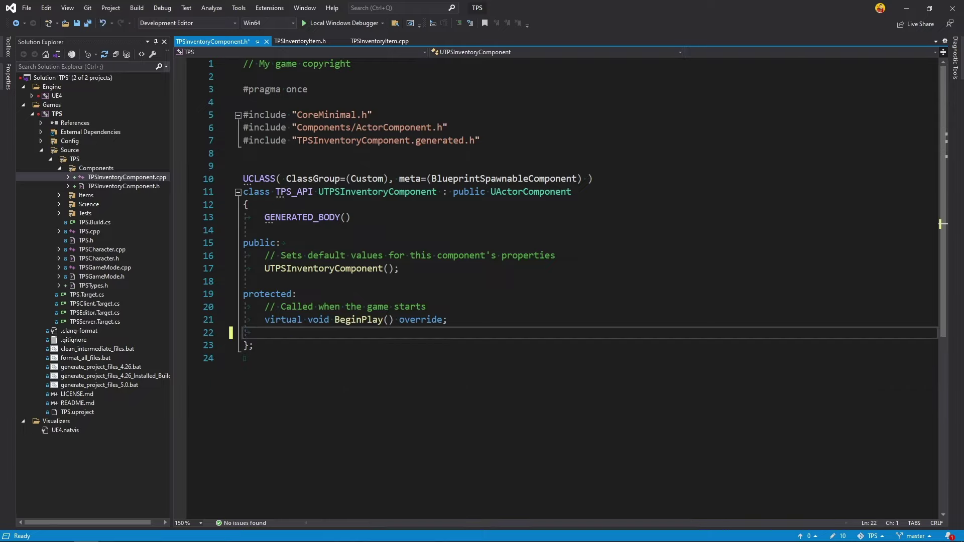
pyautogui.press('Up')
pyautogui.press('Up')
pyautogui.press('End')
pyautogui.hotkey('shift', 'Up')
pyautogui.press('Delete')
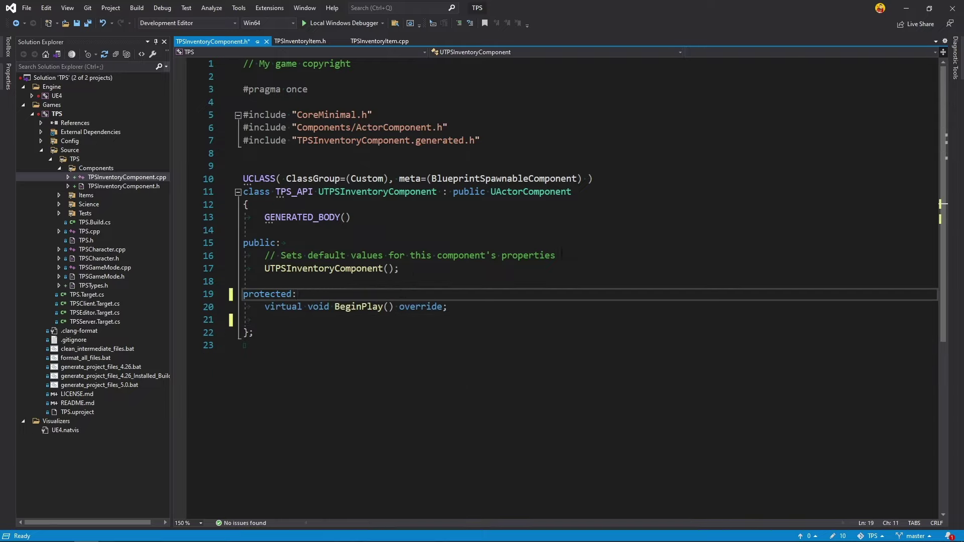
pyautogui.press('Up')
pyautogui.press('Up')
pyautogui.press('Up')
pyautogui.press('End')
pyautogui.hotkey('shift', 'Up')
pyautogui.press('Delete')
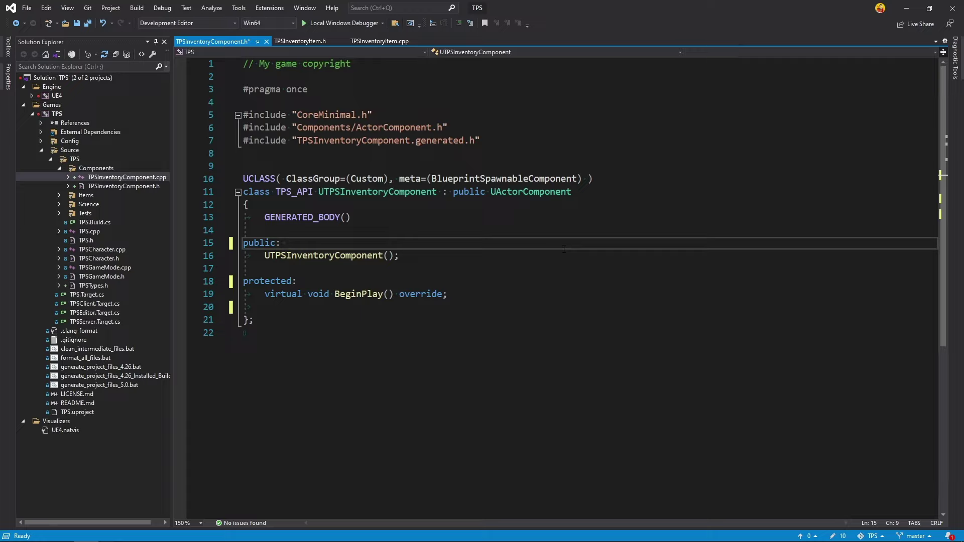
pyautogui.hotkey('ctrl', 'k')
pyautogui.hotkey('ctrl', 'd')
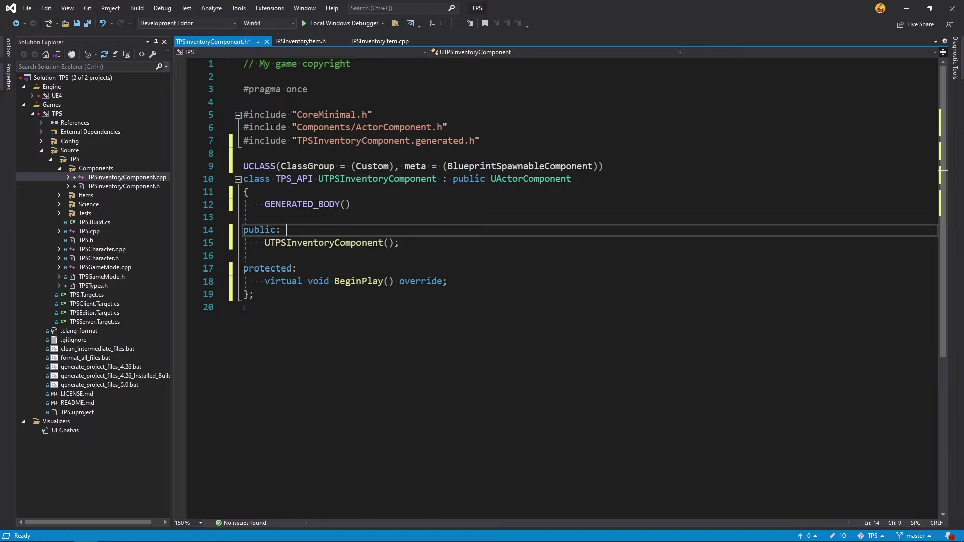
pyautogui.click(480, 126)
# Step: Add #include "TPS/TPSTypes.h" below the ActorComponent include and save
pyautogui.press('Return')
pyautogui.write('#include "TPS')
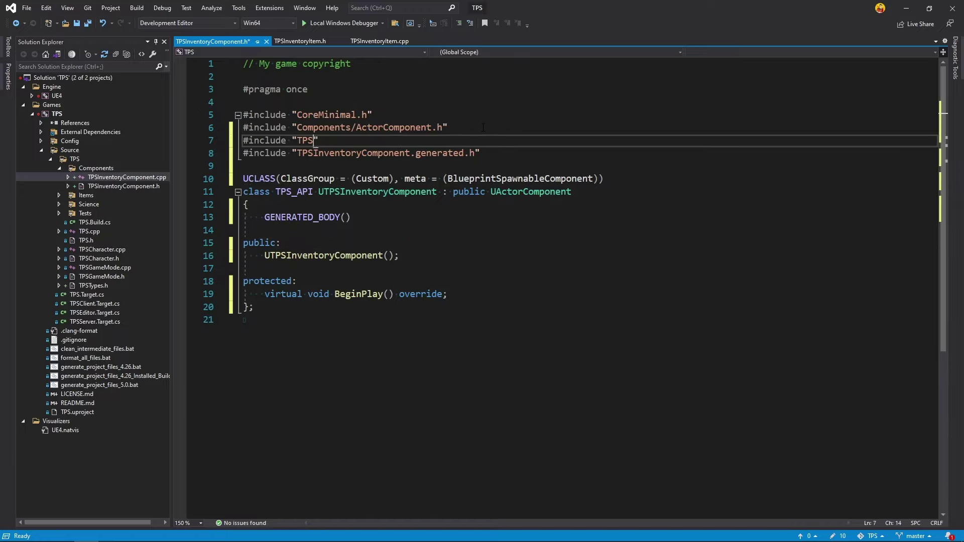
pyautogui.write('/TPSTypes.h')
pyautogui.hotkey('ctrl', 's')
# Step: Declare private TMap<EInvetoryItemType, int32> Inventory, save, and open TPSTypes.h
pyautogui.click(468, 291)
pyautogui.press('Return')
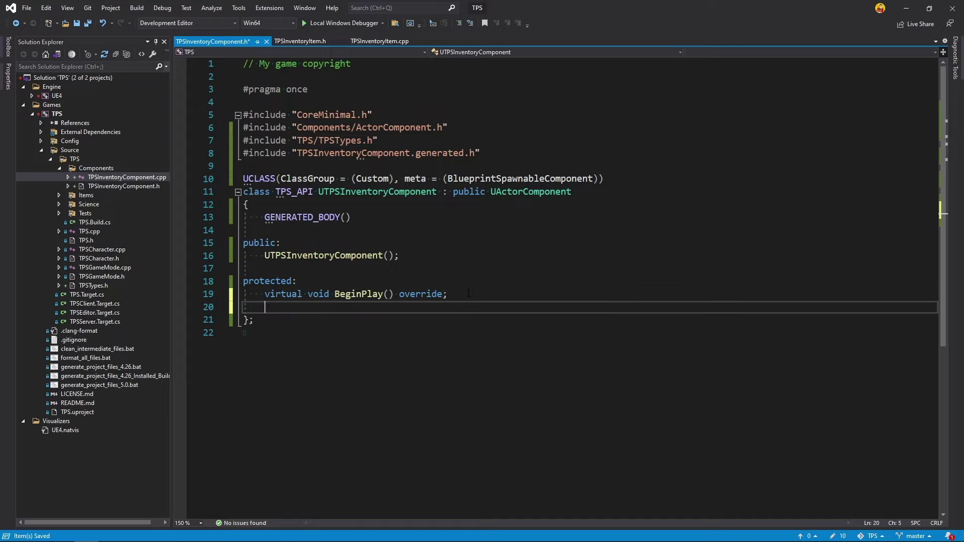
pyautogui.write('private')
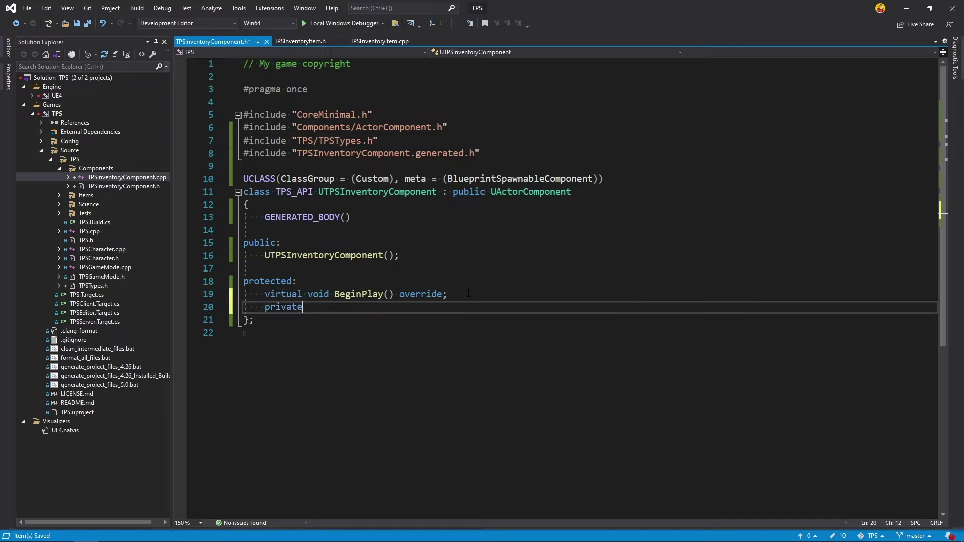
pyautogui.write(':')
pyautogui.press('Return')
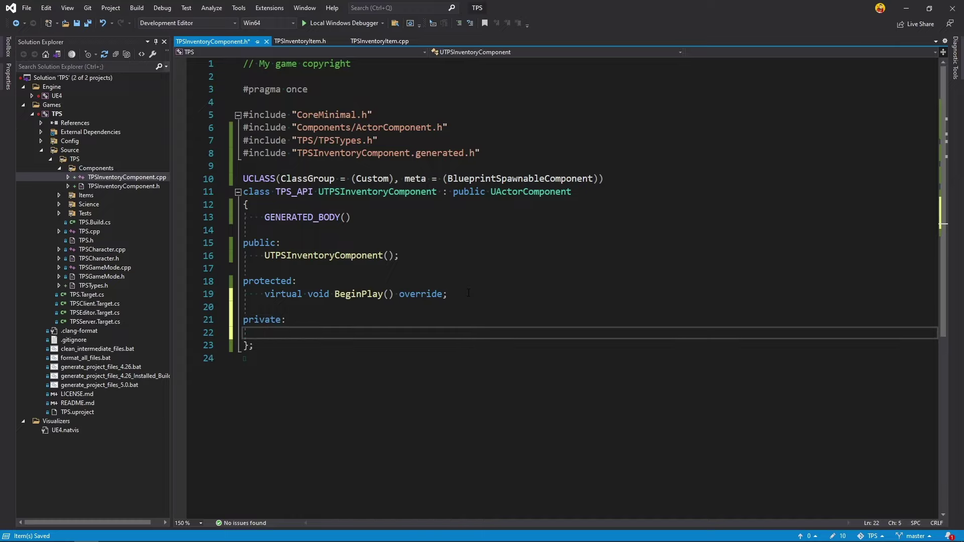
pyautogui.write('TMap')
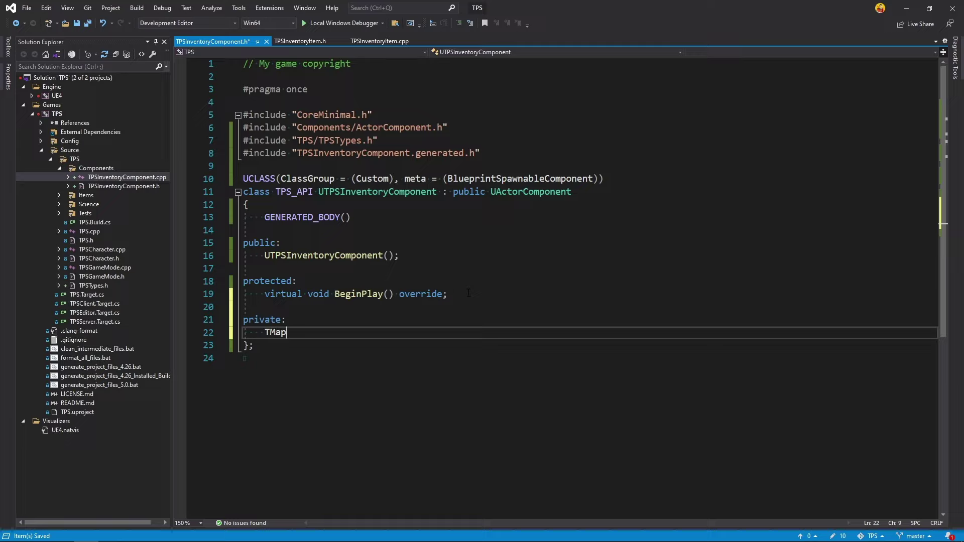
pyautogui.write('<')
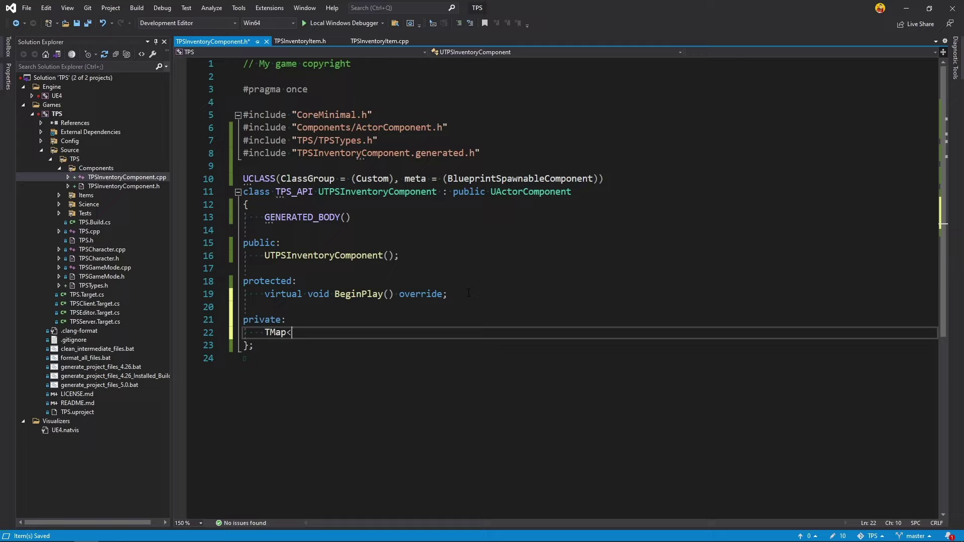
pyautogui.write('EIn')
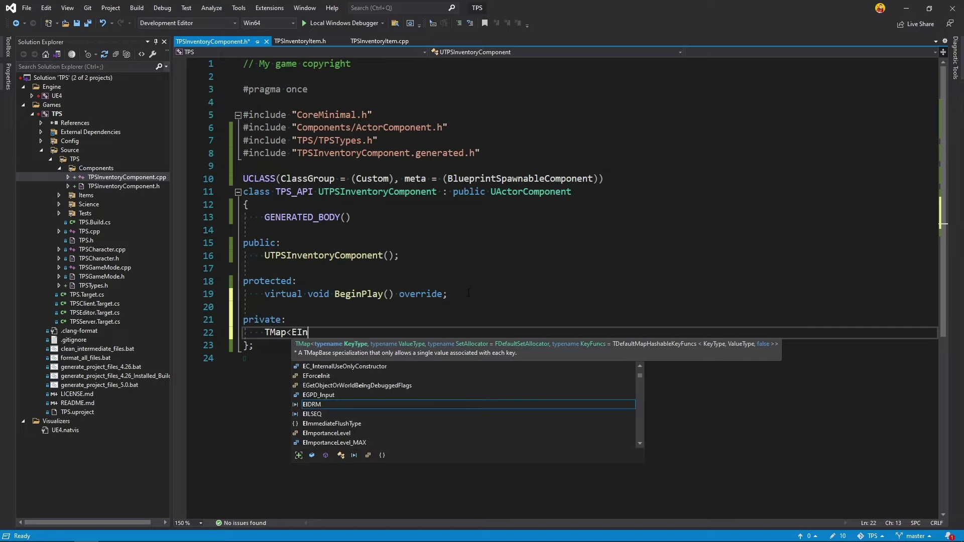
pyautogui.write('ven')
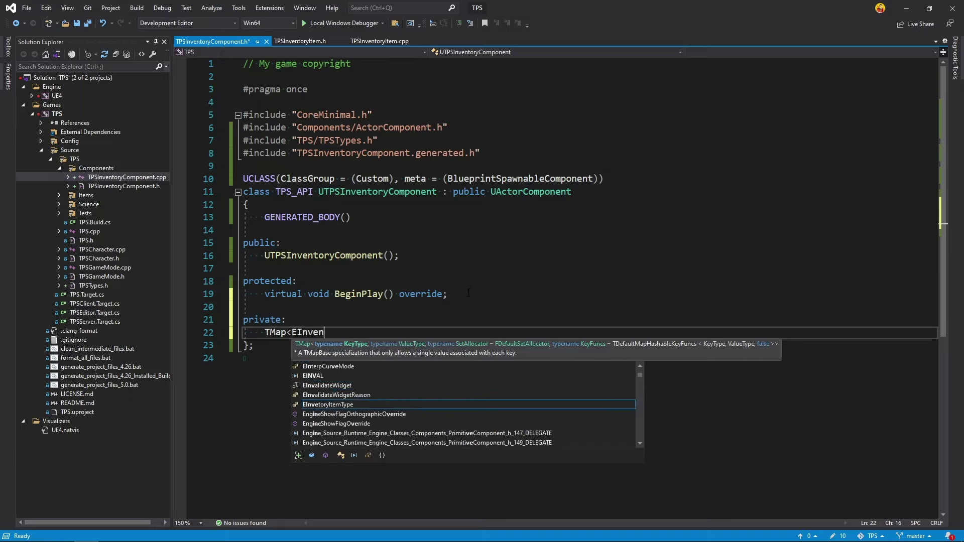
pyautogui.write('t')
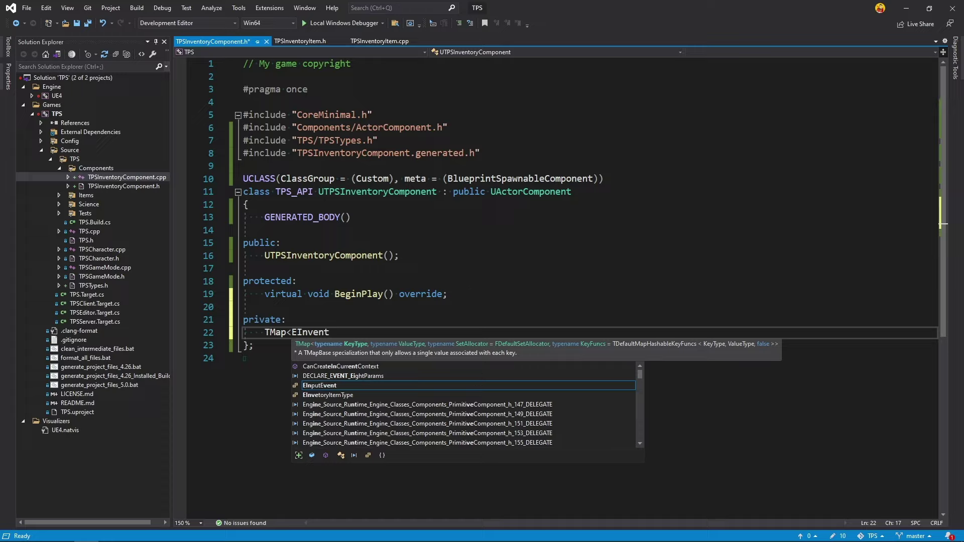
pyautogui.press('Down')
pyautogui.press('Tab')
pyautogui.write(', ')
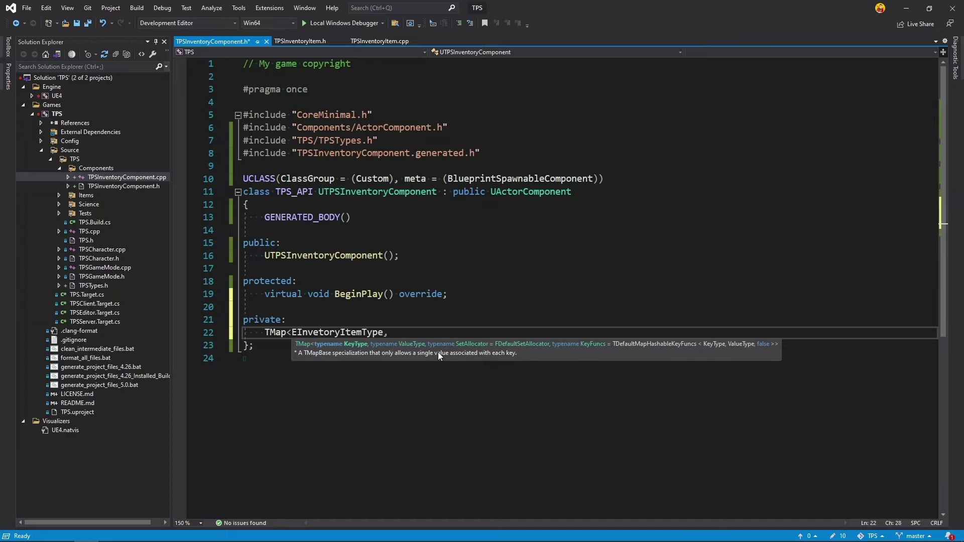
pyautogui.write('int')
pyautogui.write('32')
pyautogui.write('> Inventory;')
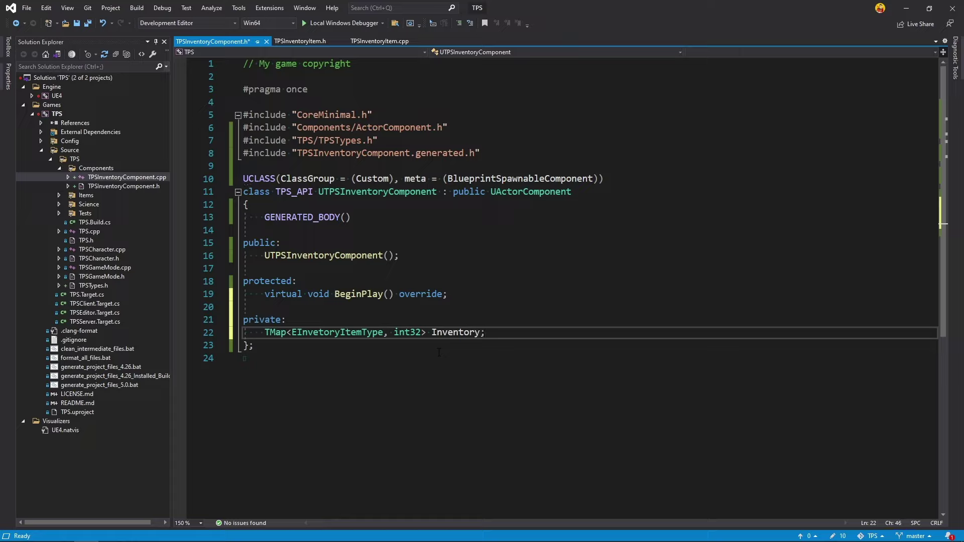
pyautogui.hotkey('ctrl', 's')
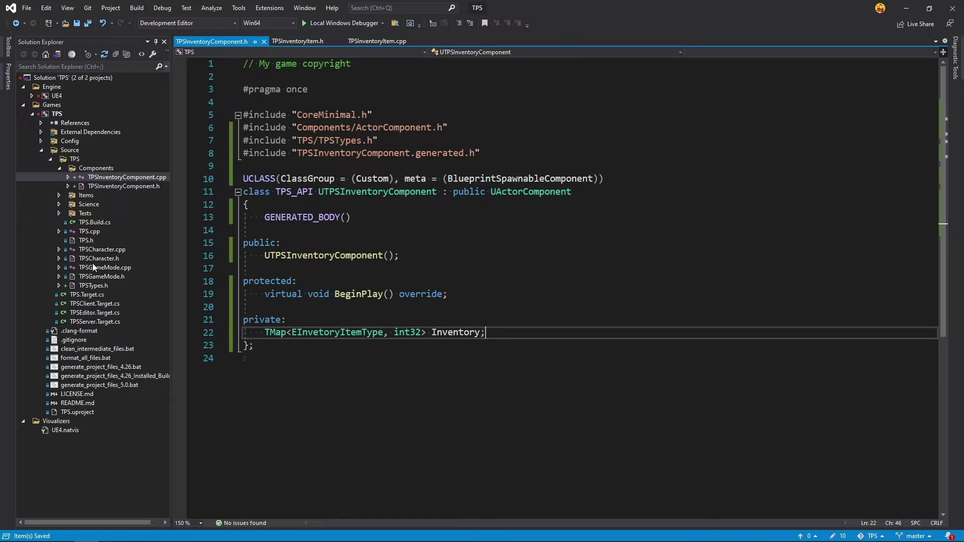
pyautogui.doubleClick(88, 285)
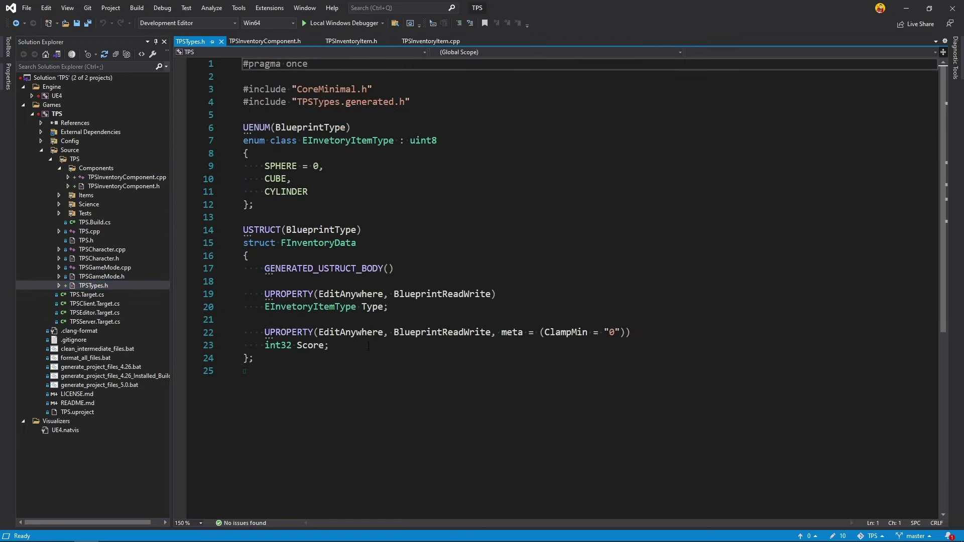
# Step: Correct the enum spelling to EInventoryItemType on lines 7 and 20 of TPSTypes.h, and save
pyautogui.click(336, 141)
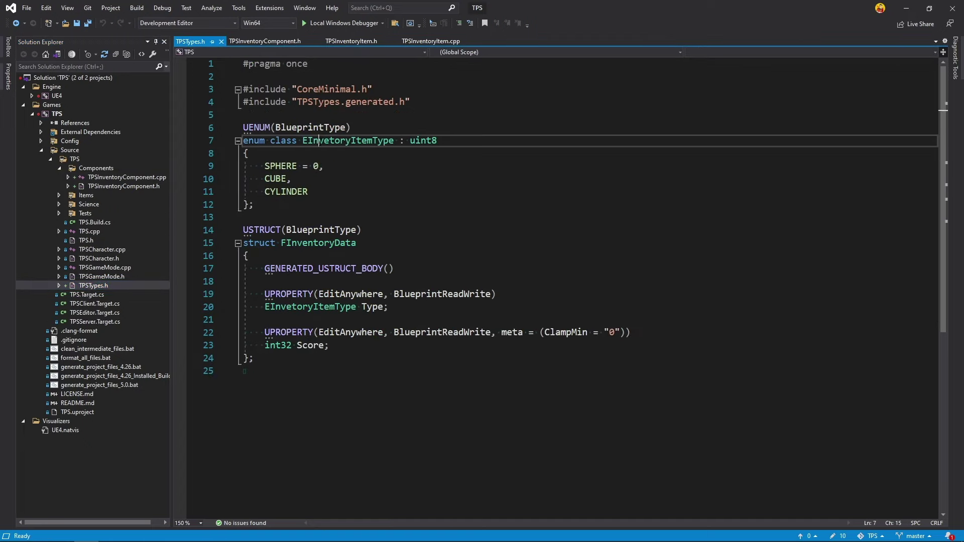
pyautogui.write('n')
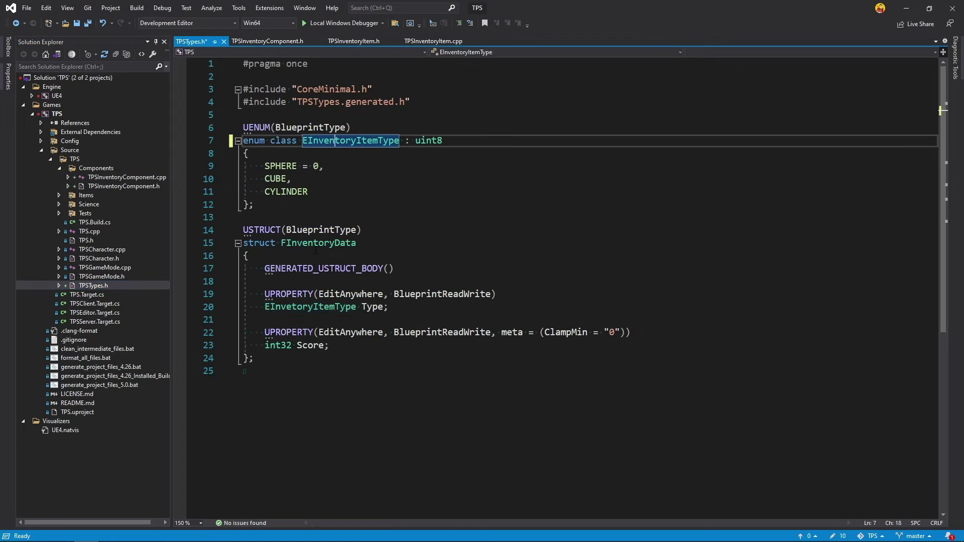
pyautogui.click(291, 307)
pyautogui.write('n')
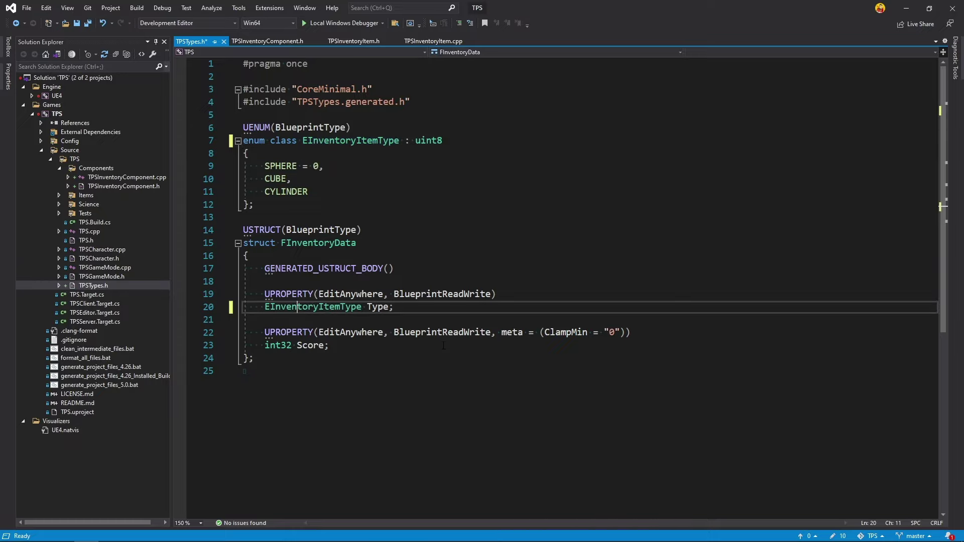
pyautogui.hotkey('ctrl', 's')
# Step: Fix the Inventory map's key type to EInventoryItemType, save, and open a line below the constructor
pyautogui.click(222, 42)
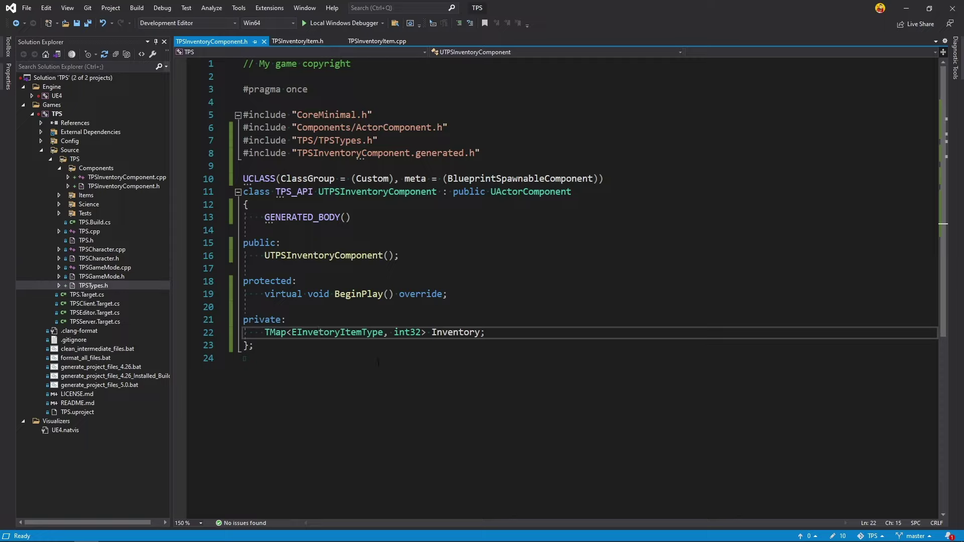
pyautogui.write('n')
pyautogui.hotkey('ctrl', 's')
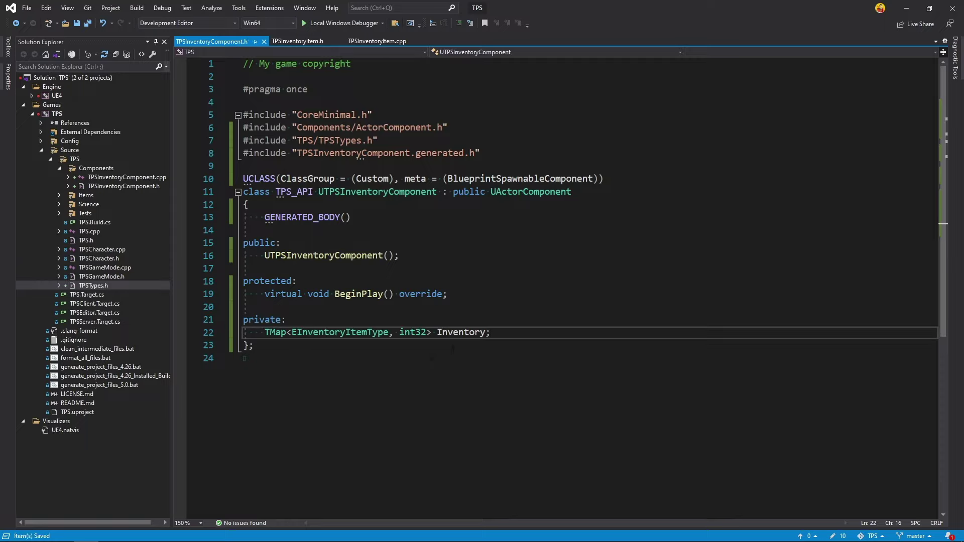
pyautogui.press('End')
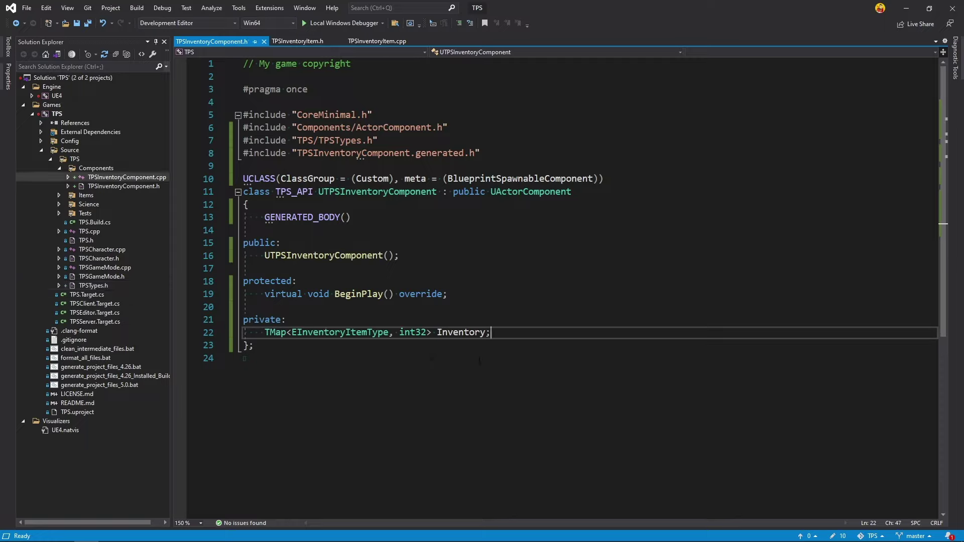
pyautogui.click(419, 257)
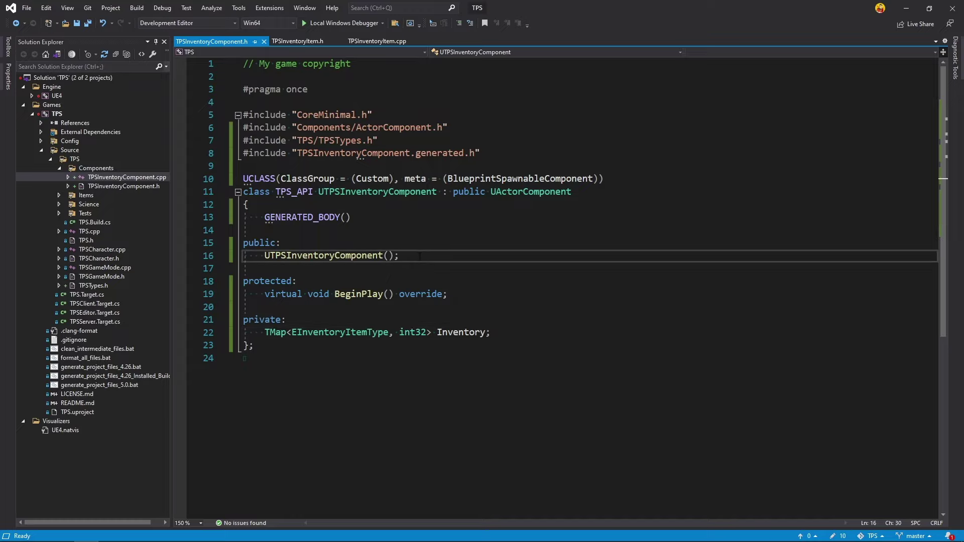
pyautogui.press('Return')
pyautogui.press('Return')
# Step: Declare void AddItem(const FInventoryData& Data) and bool CanAddItem() const, then save
pyautogui.write('vo')
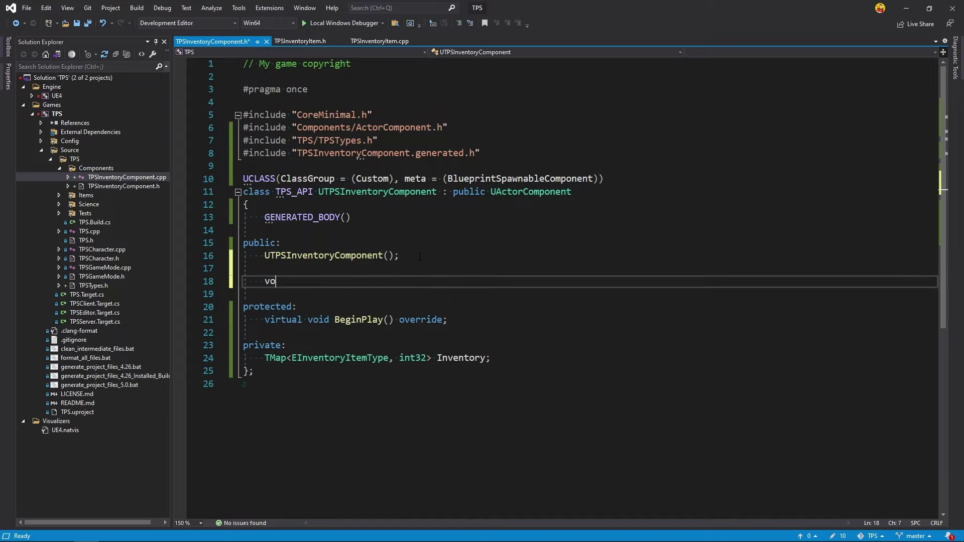
pyautogui.write('id Add')
pyautogui.write('I')
pyautogui.write('tem(')
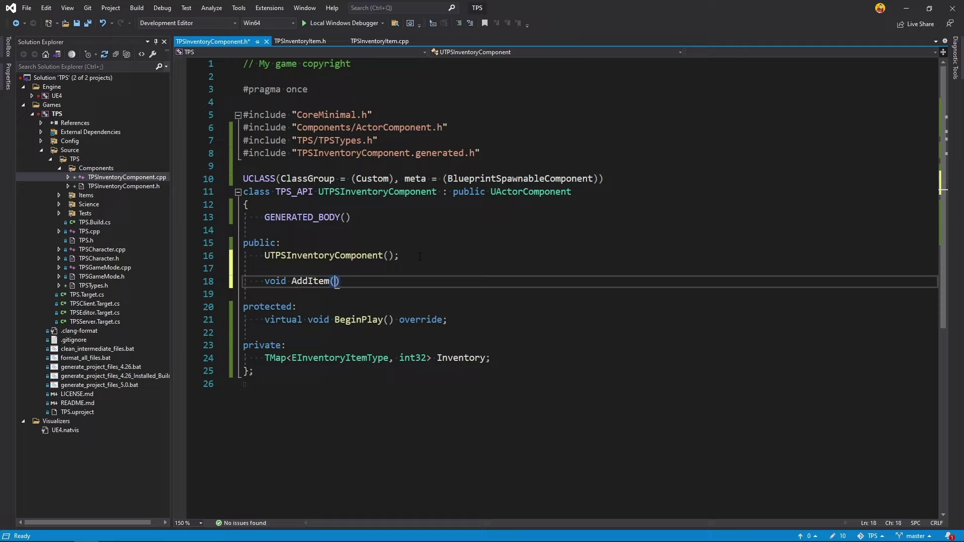
pyautogui.write('const ')
pyautogui.write('FI')
pyautogui.write('nve')
pyautogui.write('ntory')
pyautogui.write('Data& ')
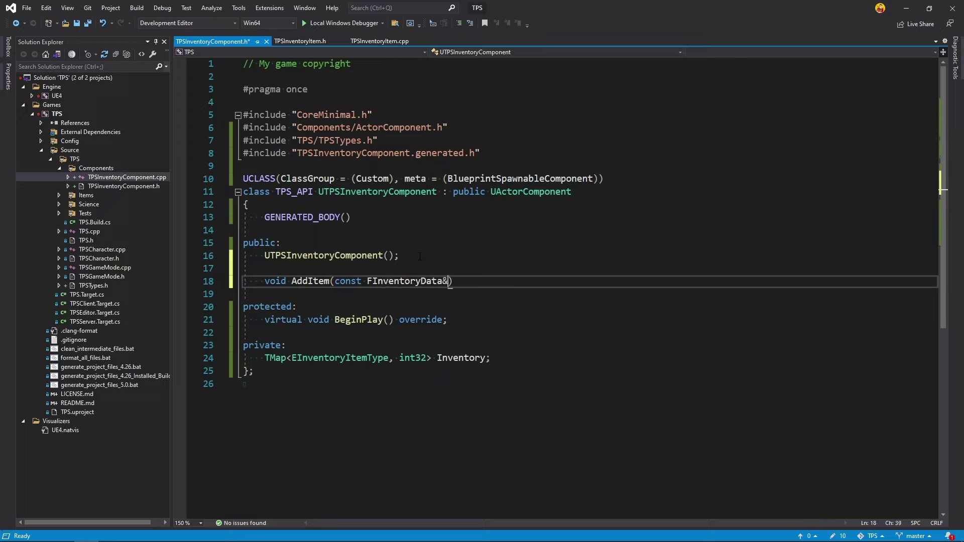
pyautogui.write('Dat')
pyautogui.write('a')
pyautogui.press('End')
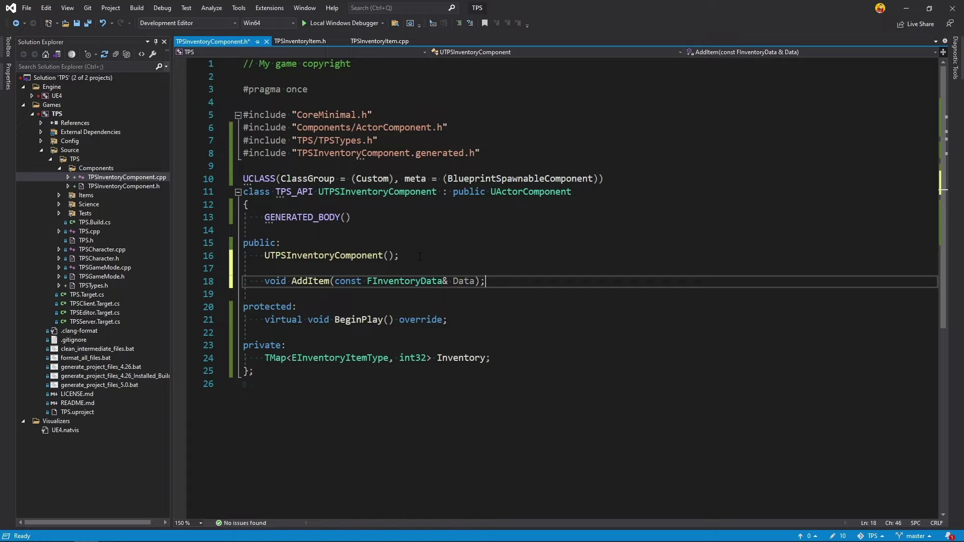
pyautogui.press('Return')
pyautogui.write('bool ')
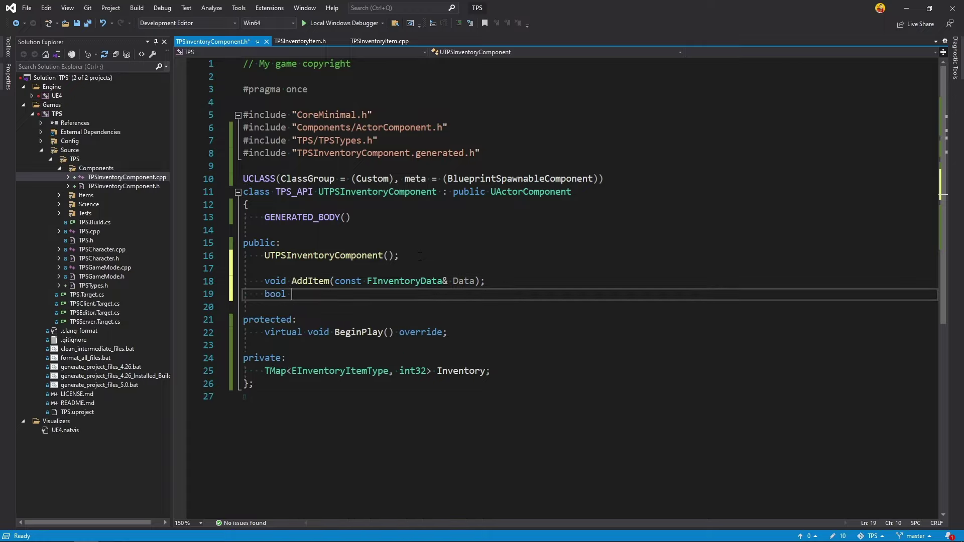
pyautogui.write('CanA')
pyautogui.write('ddI')
pyautogui.write('tem() ')
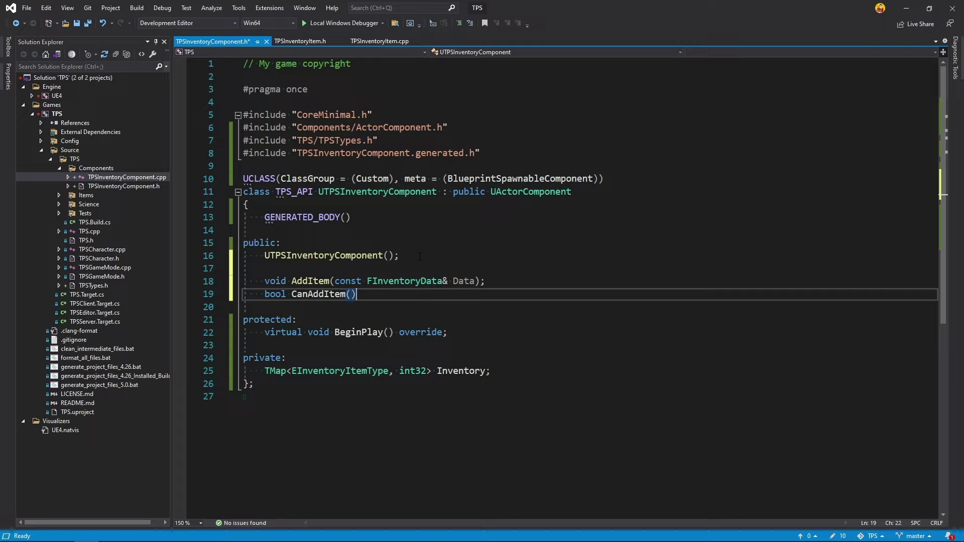
pyautogui.write('const;')
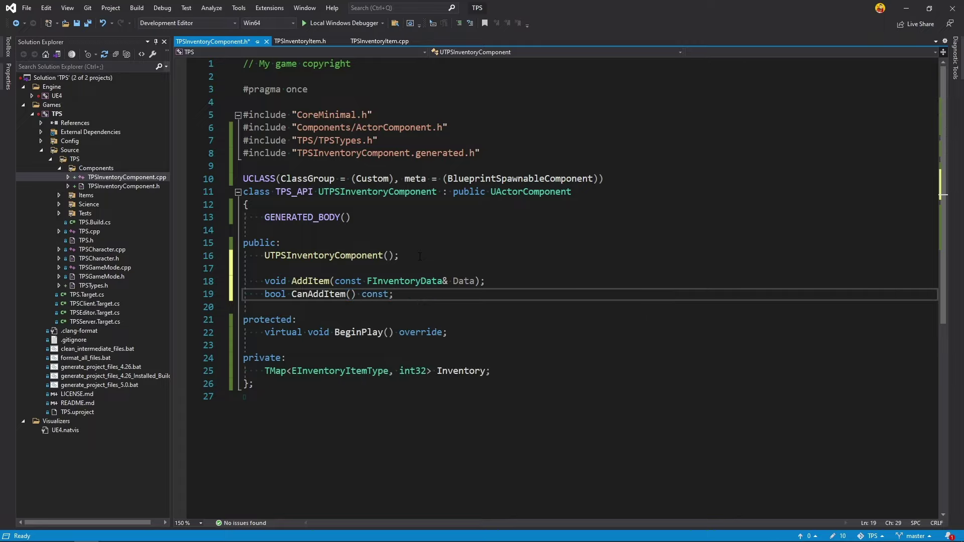
pyautogui.hotkey('ctrl', 's')
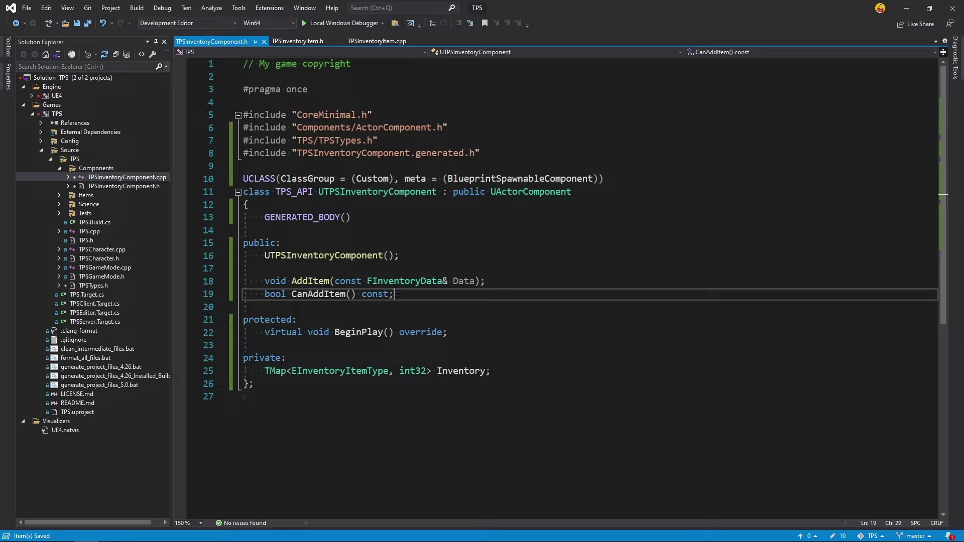
pyautogui.hotkey('shift', 'Home')
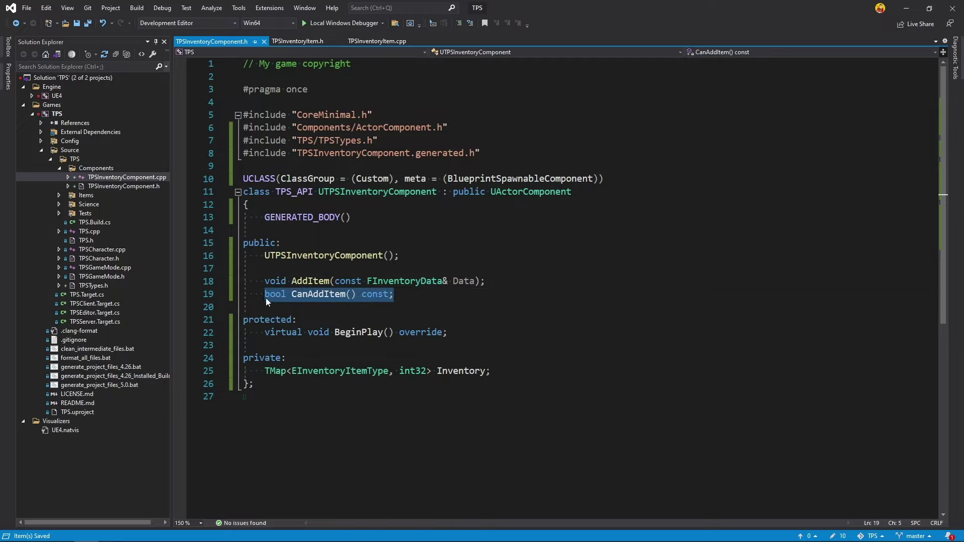
pyautogui.press('End')
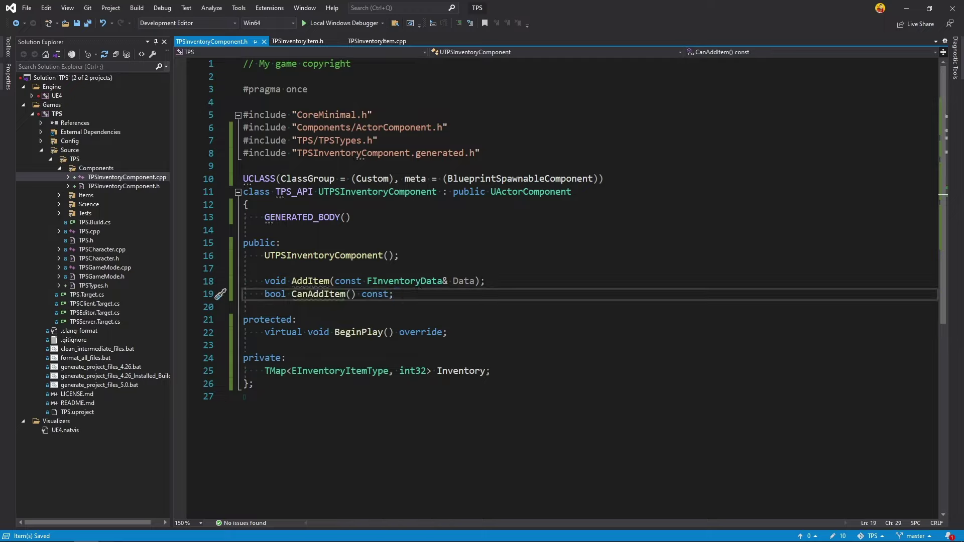
# Step: Delete CanAddItem and change AddItem to bool TryToAddItem(const FInventoryData& Data), then save
pyautogui.moveTo(485, 281); pyautogui.dragTo(265, 282)
pyautogui.click(415, 298)
pyautogui.moveTo(395, 294); pyautogui.dragTo(227, 295)
pyautogui.press('BackSpace')
pyautogui.press('BackSpace')
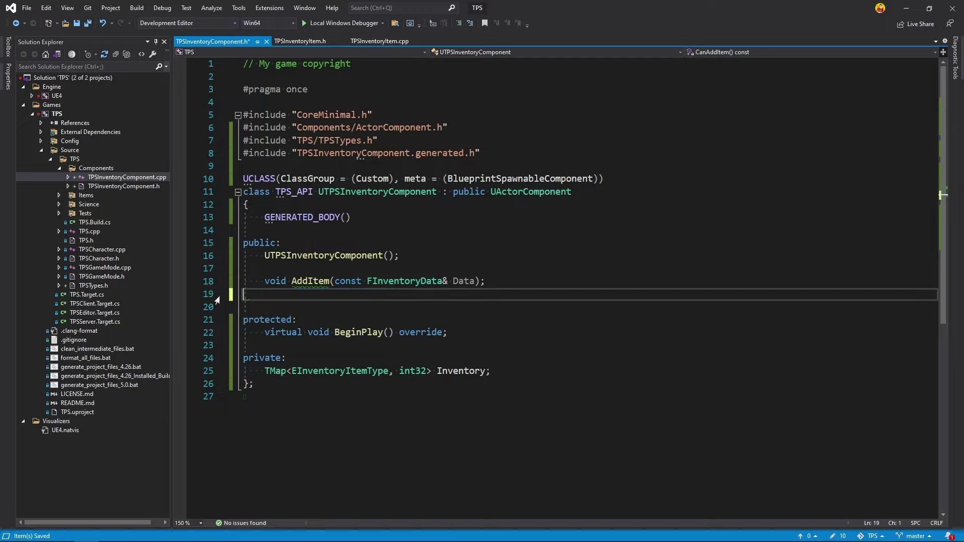
pyautogui.doubleClick(275, 281)
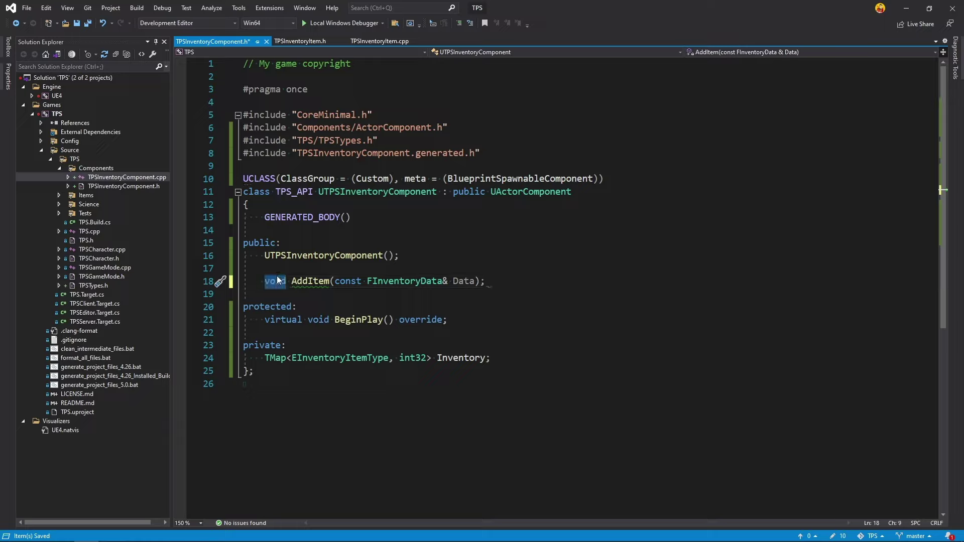
pyautogui.write('bool')
pyautogui.click(292, 281)
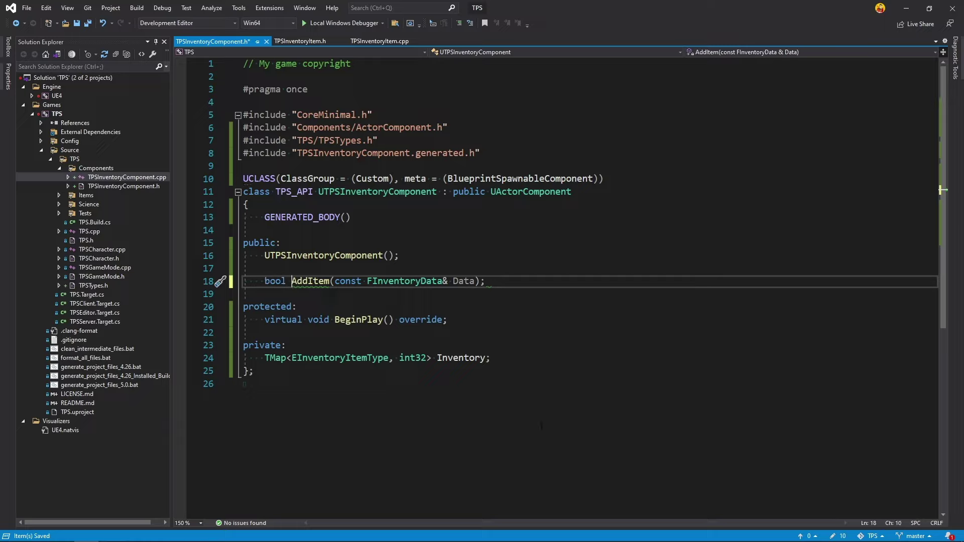
pyautogui.write('TryT')
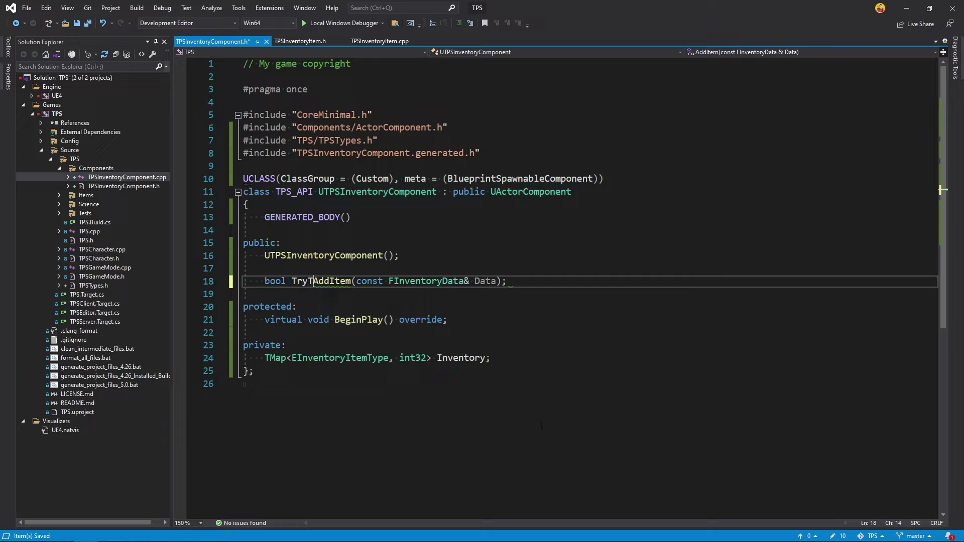
pyautogui.write('o')
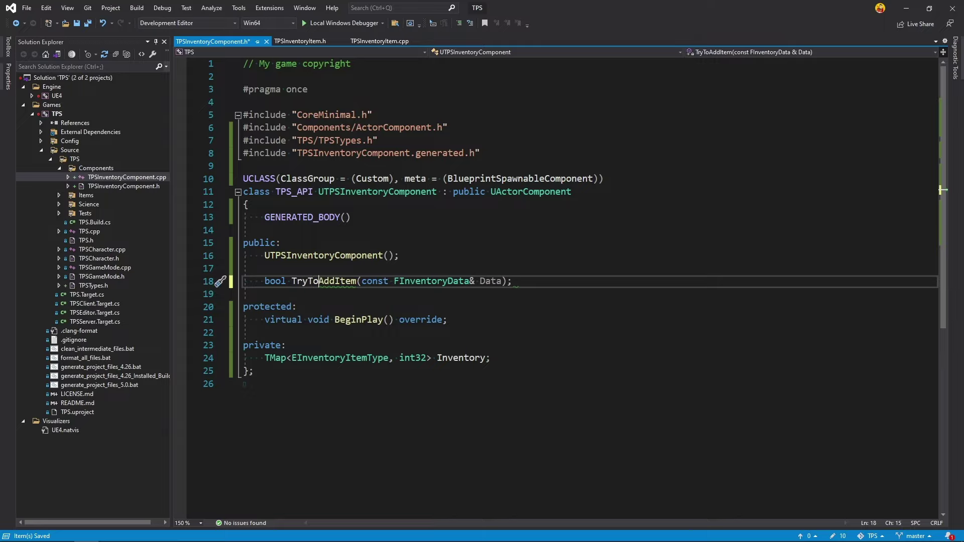
pyautogui.hotkey('ctrl', 's')
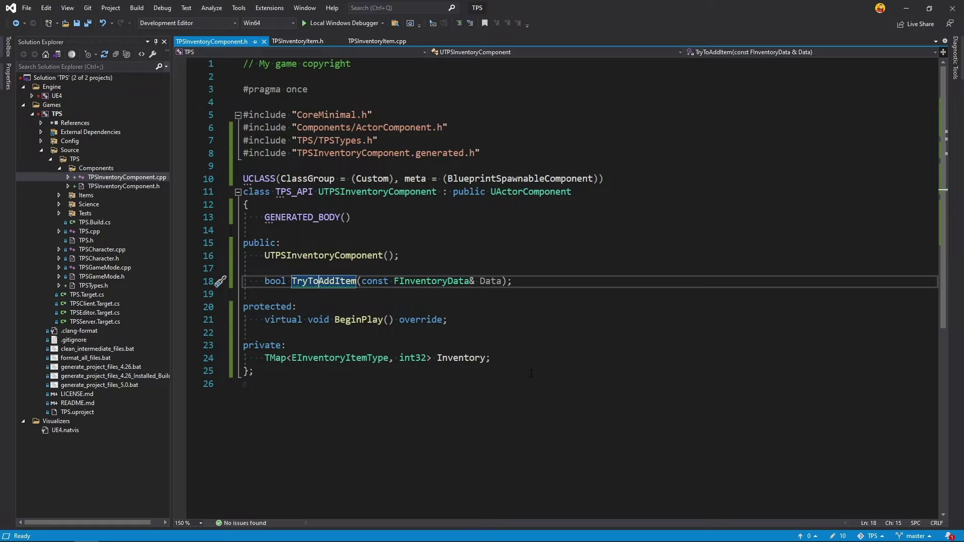
# Step: Add UFUNCTION(BlueprintCallable) int32 GetInventoryAmountByType(EInventoryItemType Type) const; below TryToAddItem
pyautogui.click(521, 285)
pyautogui.press('Return')
pyautogui.press('Return')
pyautogui.write('U')
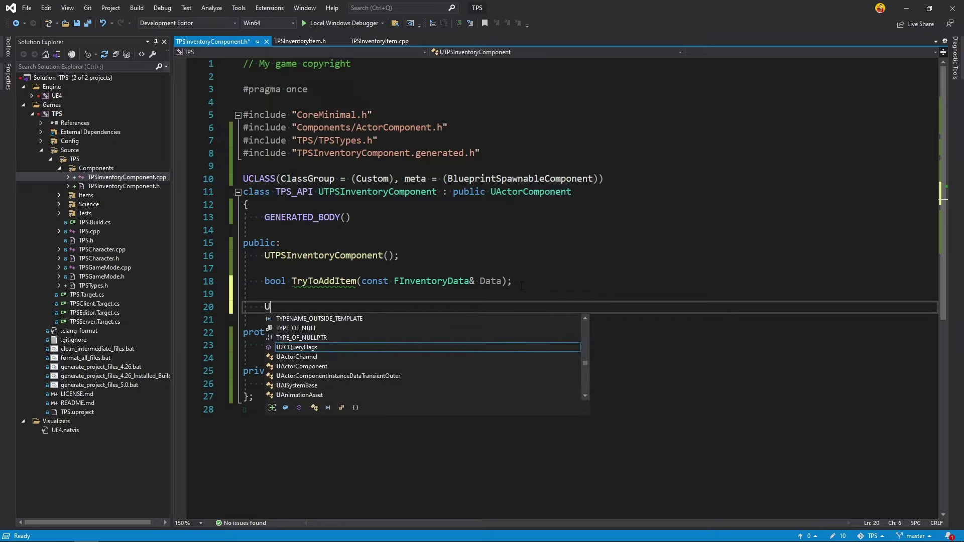
pyautogui.write('FUNC')
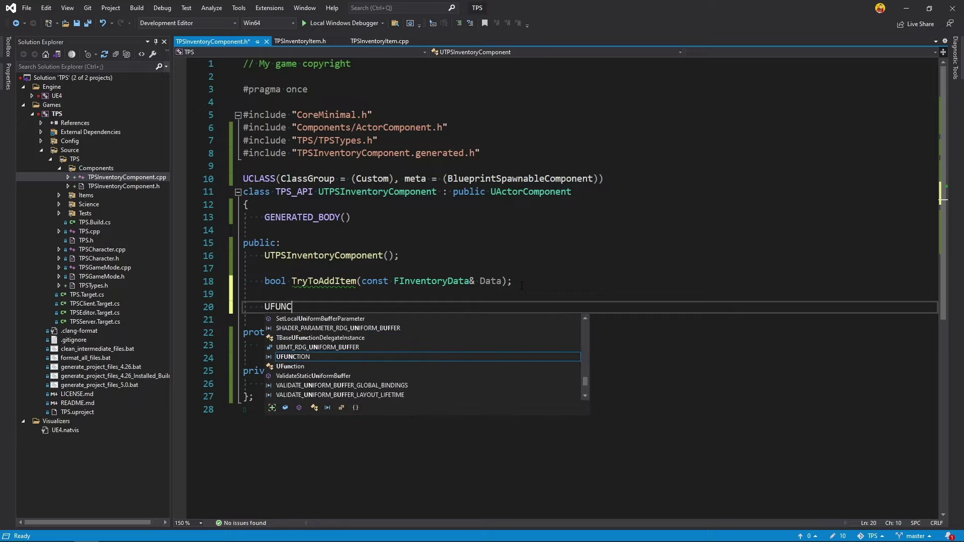
pyautogui.write('TION(')
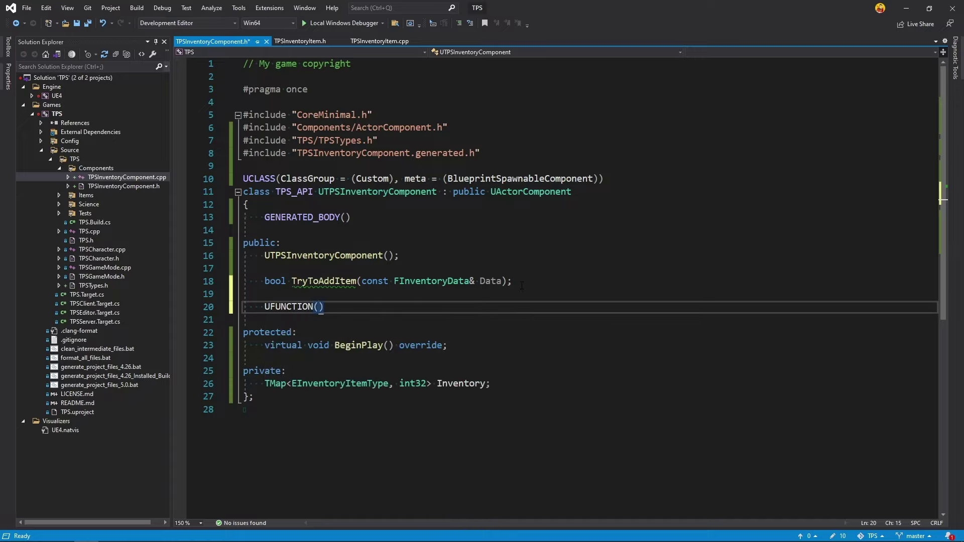
pyautogui.write('Bluep')
pyautogui.write('rintCalla')
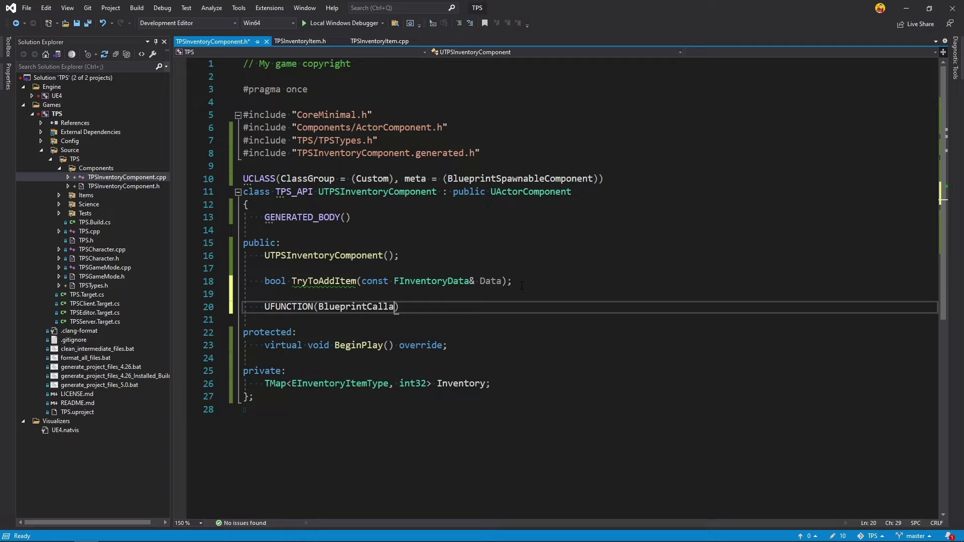
pyautogui.write('ble')
pyautogui.press('Escape')
pyautogui.press('End')
pyautogui.press('Return')
pyautogui.write('int')
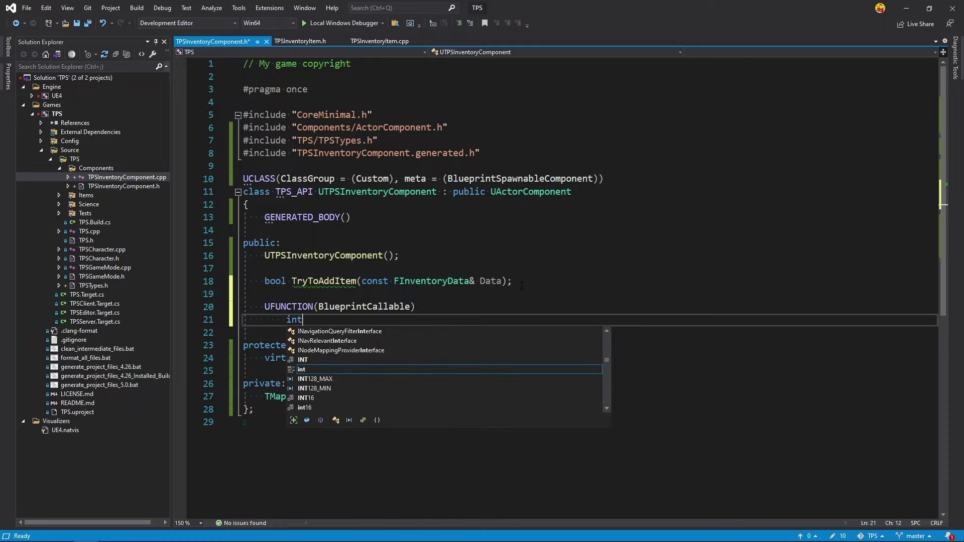
pyautogui.write('32 ')
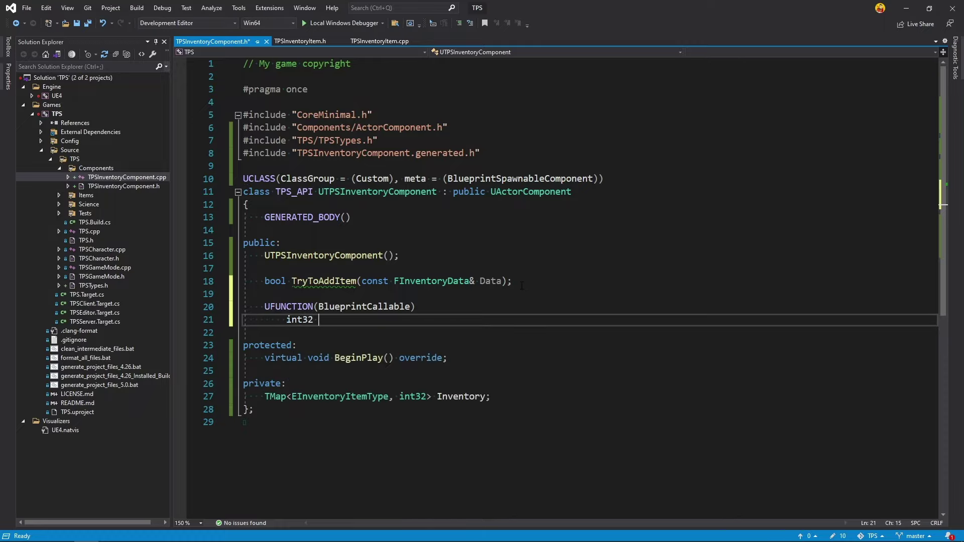
pyautogui.write('GetInv')
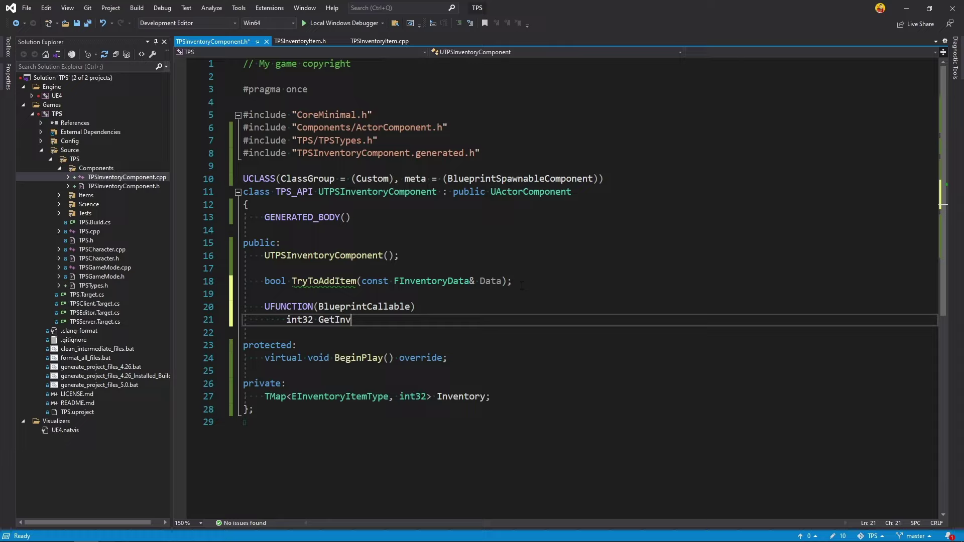
pyautogui.write('entory')
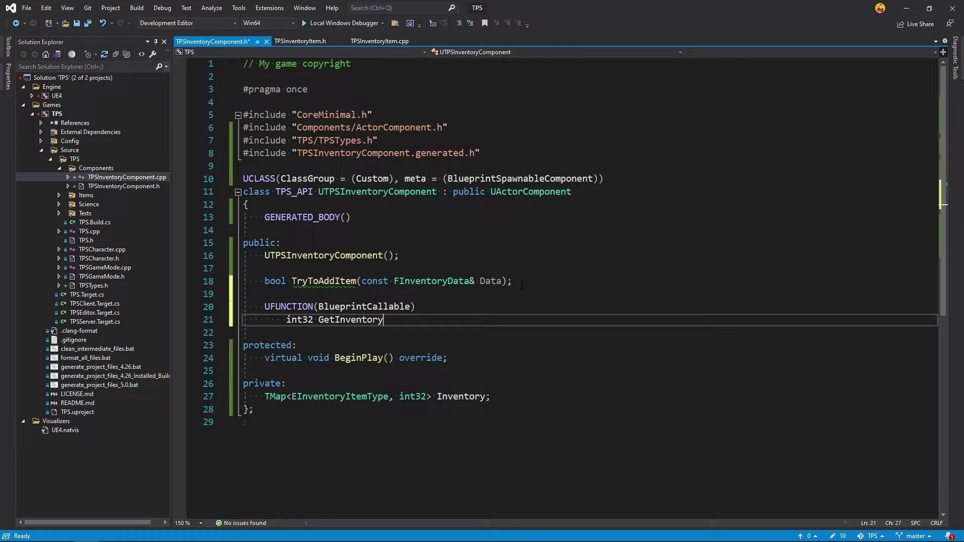
pyautogui.write('Amou')
pyautogui.write('ntBy')
pyautogui.write('Type')
pyautogui.write('(EInvent')
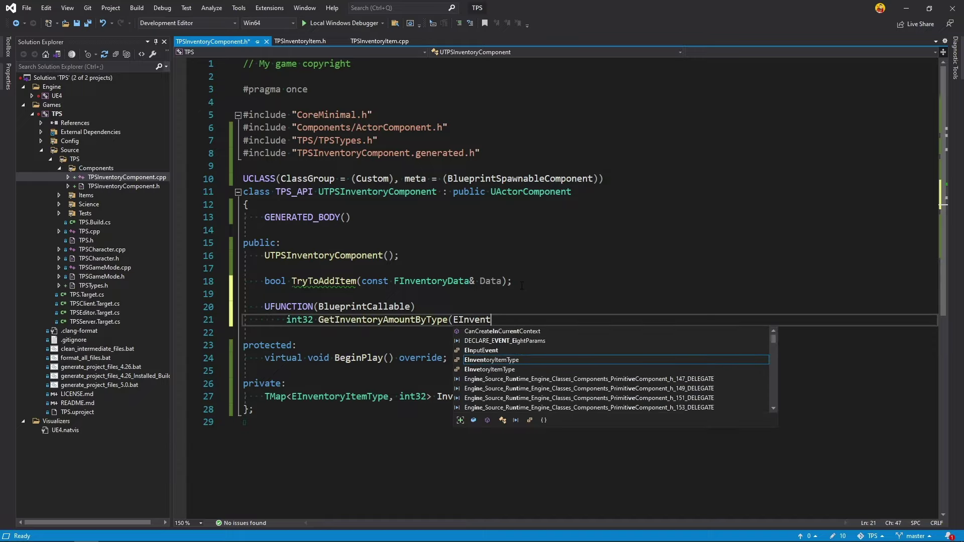
pyautogui.write('oryItemType')
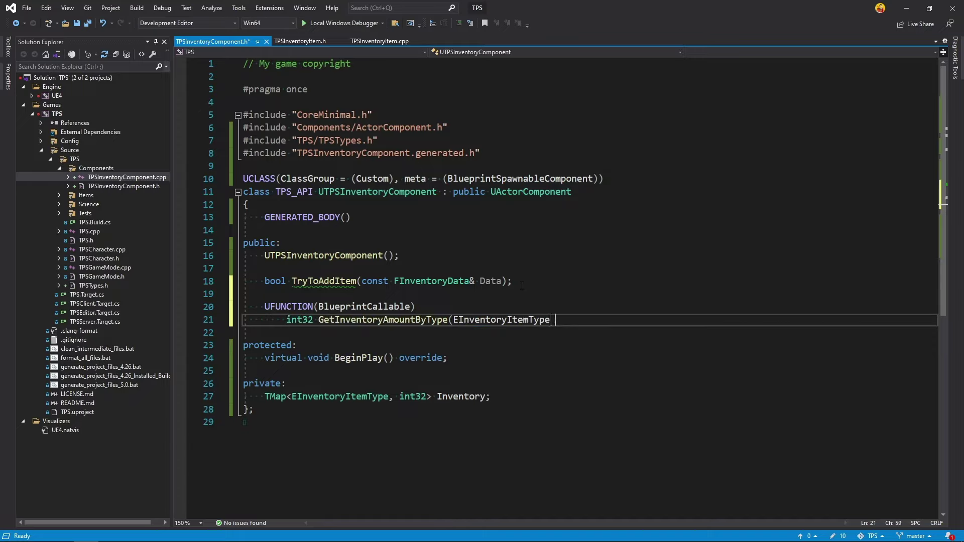
pyautogui.write(' Type')
pyautogui.write(') co')
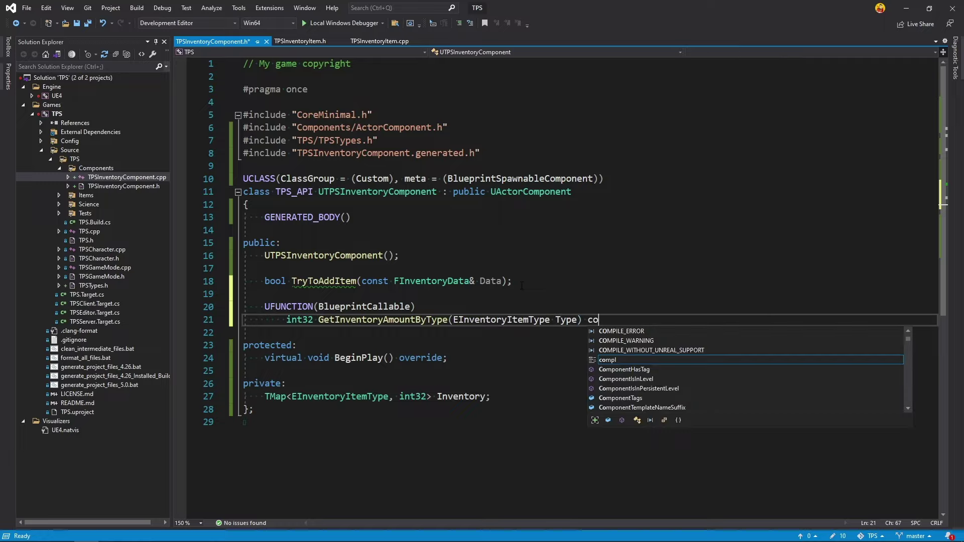
pyautogui.write('nst;')
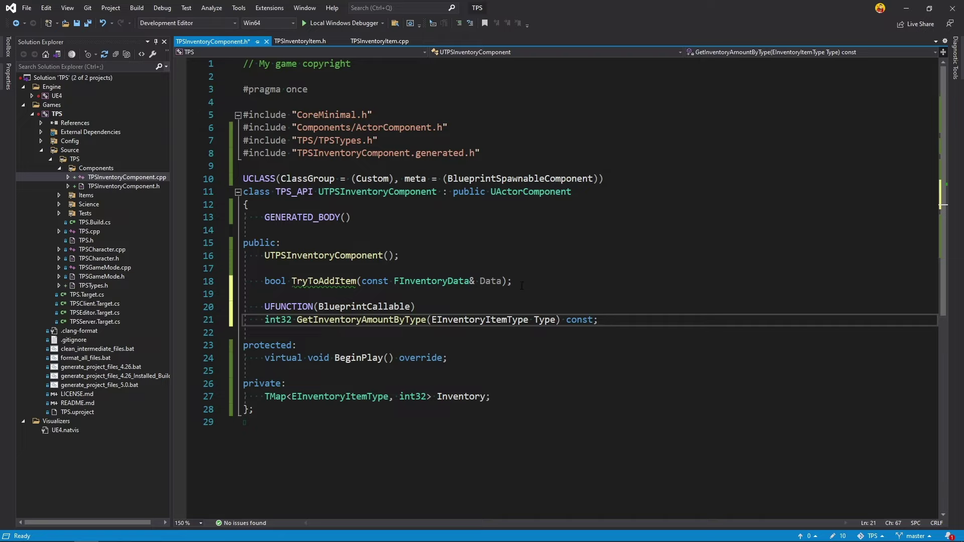
# Step: Generate a stub definition for TryToAddItem in TPSInventoryComponent.cpp and save
pyautogui.rightClick(324, 286)
pyautogui.press('Down')
pyautogui.press('Return')
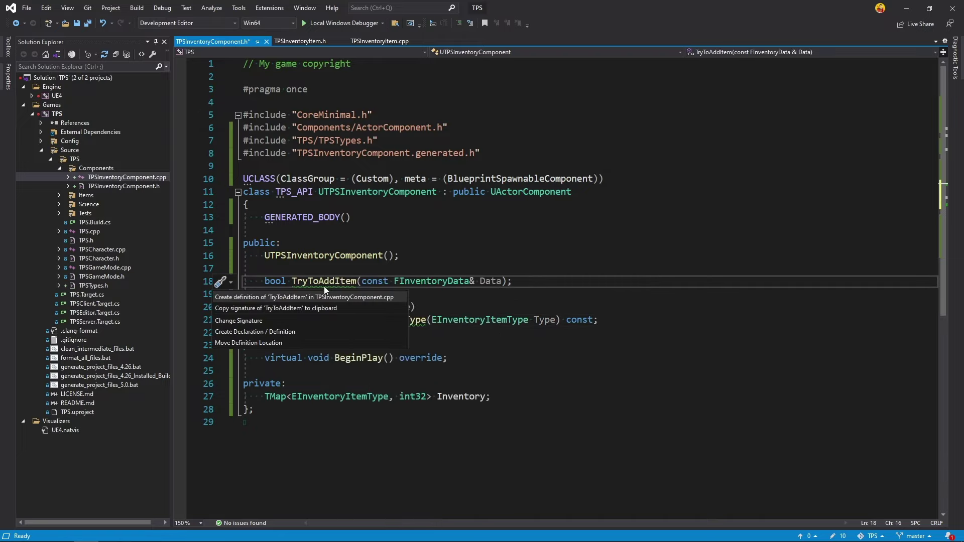
pyautogui.click(326, 297)
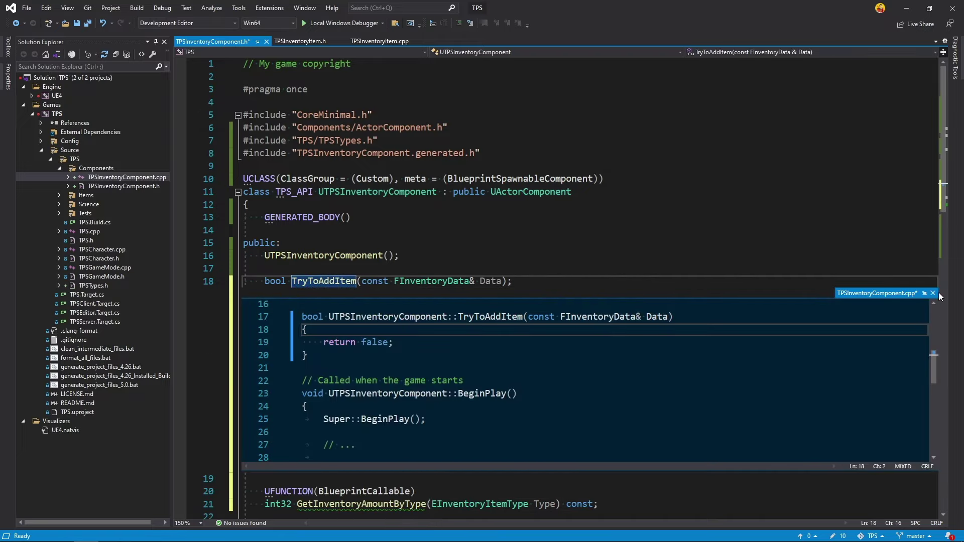
pyautogui.click(932, 296)
pyautogui.click(482, 335)
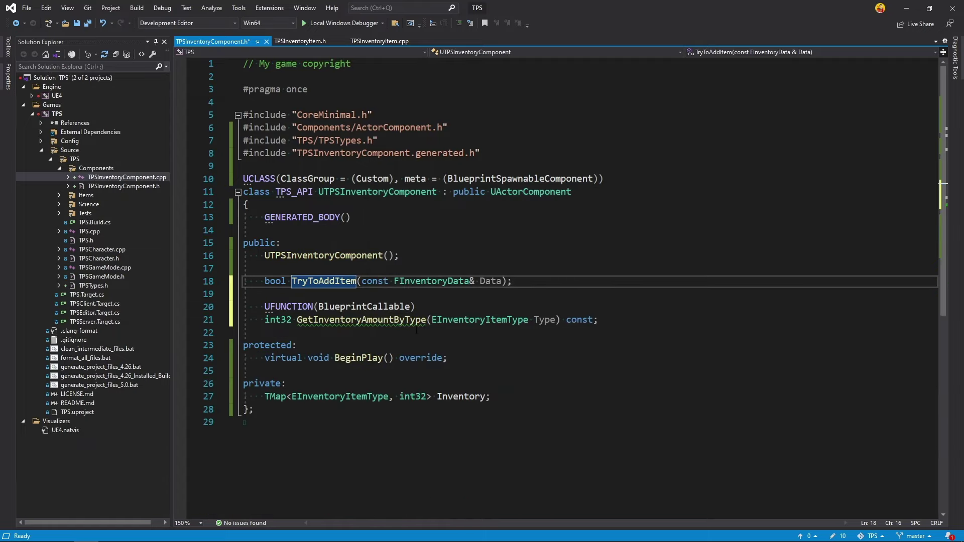
# Step: Generate the GetInventoryAmountByType stub definition, save, and open TPSInventoryComponent.cpp
pyautogui.rightClick(377, 320)
pyautogui.click(390, 297)
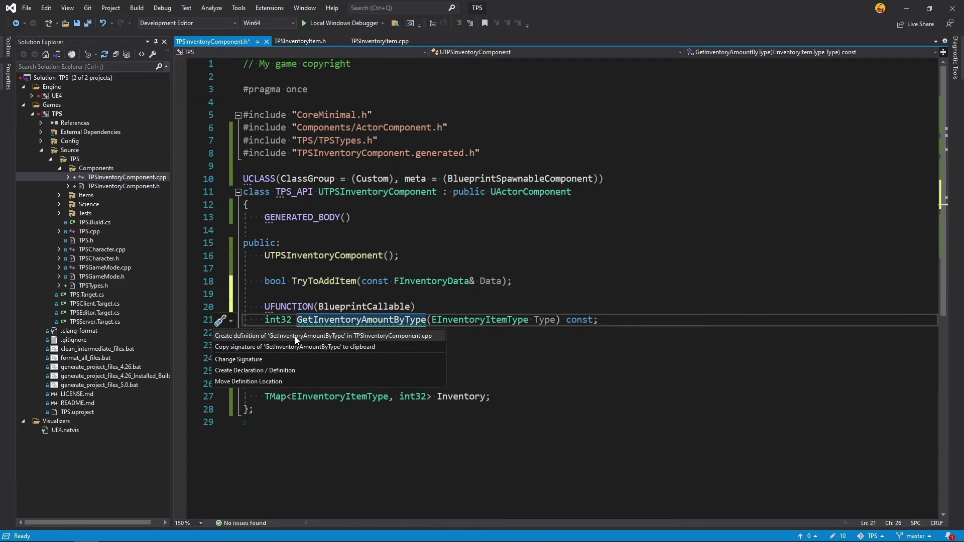
pyautogui.click(294, 337)
pyautogui.click(932, 326)
pyautogui.click(483, 336)
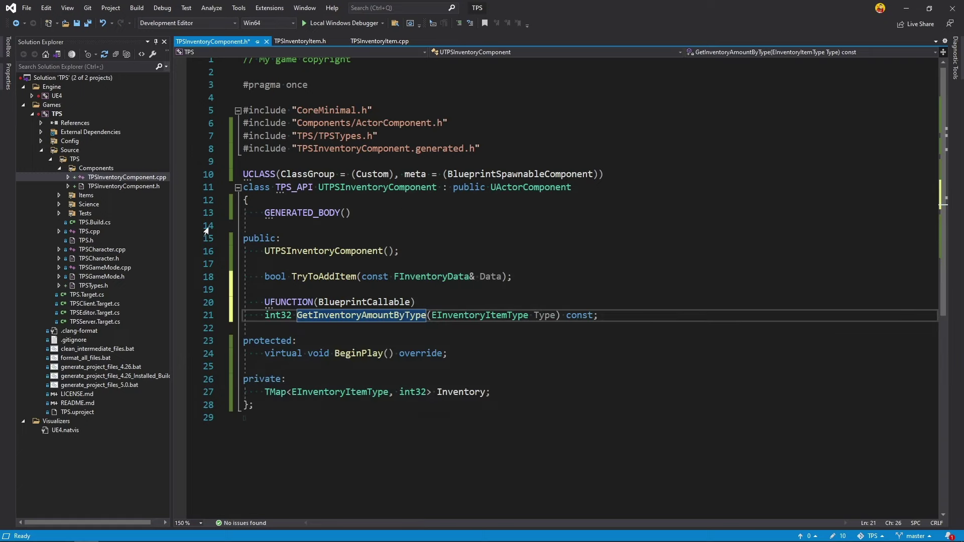
pyautogui.doubleClick(123, 178)
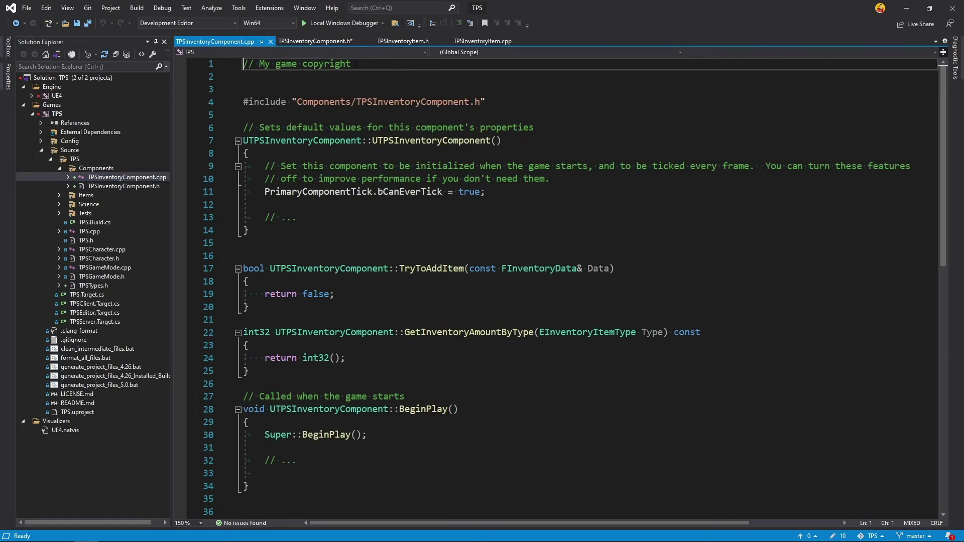
# Step: Delete the template comments and blank lines at the top and in the constructor
pyautogui.click(356, 64)
pyautogui.press('Delete')
pyautogui.moveTo(534, 114); pyautogui.dragTo(243, 114)
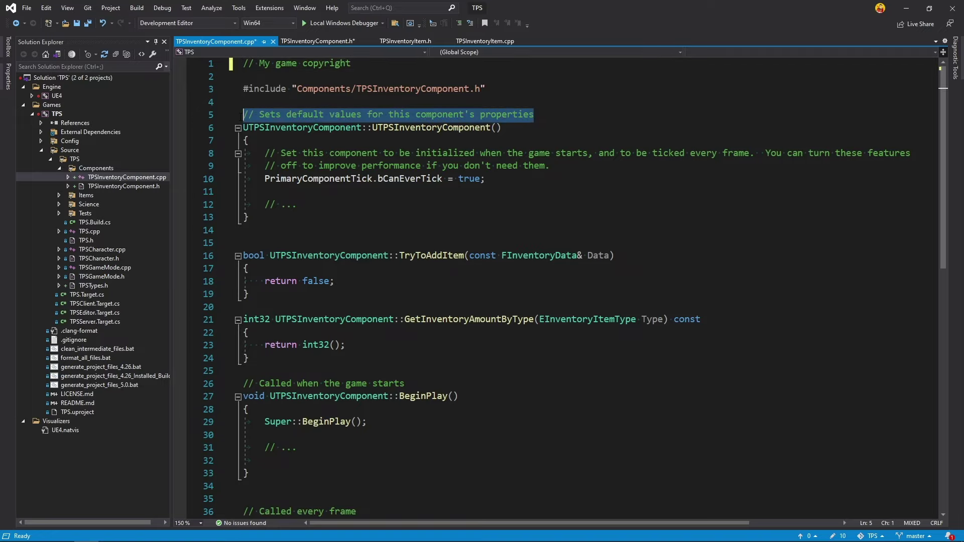
pyautogui.press('Delete')
pyautogui.press('Delete')
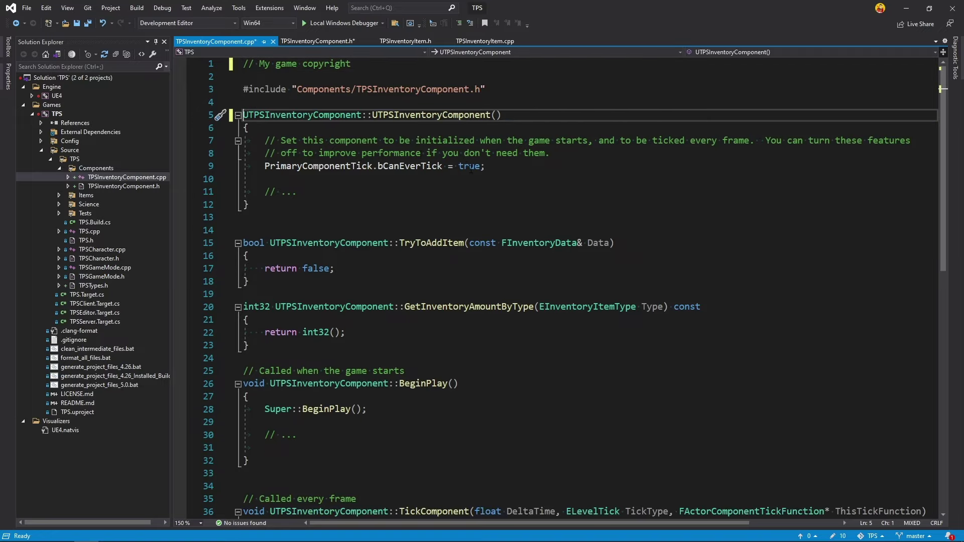
pyautogui.moveTo(576, 153); pyautogui.dragTo(244, 131)
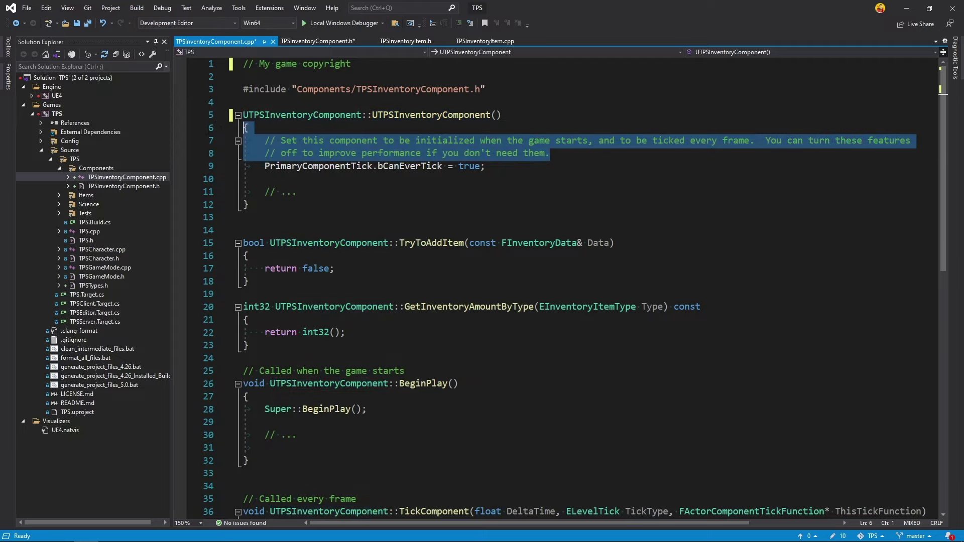
pyautogui.press('Delete')
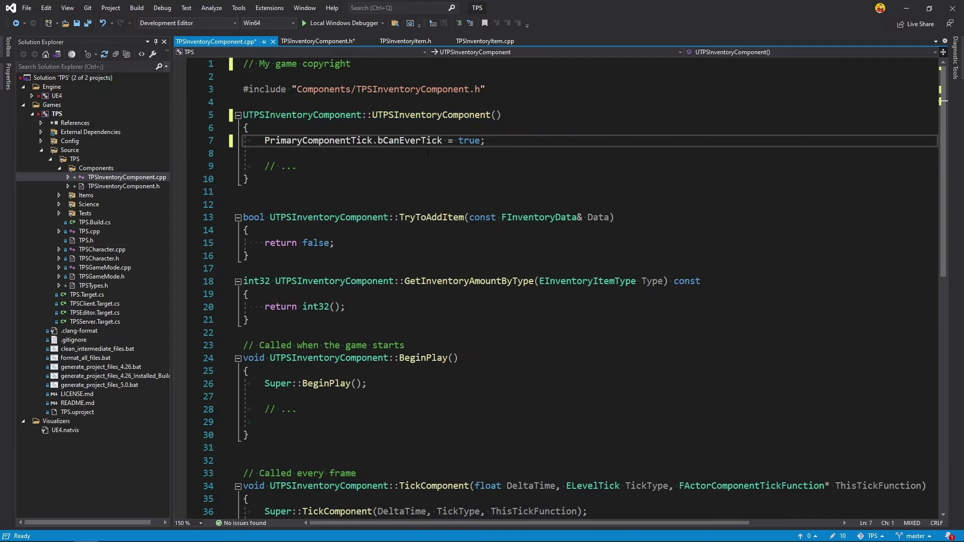
pyautogui.click(427, 153)
pyautogui.moveTo(300, 167); pyautogui.dragTo(290, 151)
pyautogui.press('Delete')
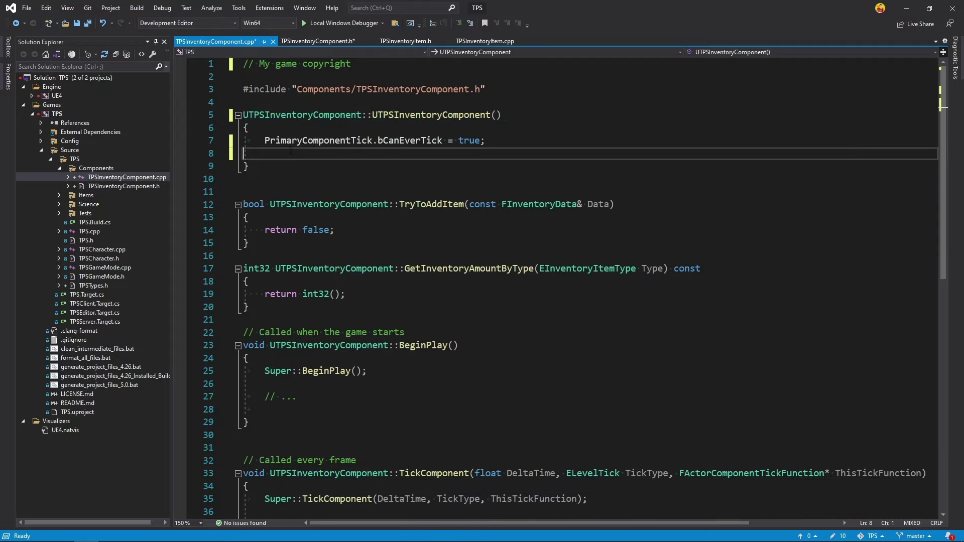
pyautogui.press('Delete')
# Step: Change bCanEverTick from true to false and save the file
pyautogui.moveTo(479, 141); pyautogui.dragTo(459, 141)
pyautogui.write('fa')
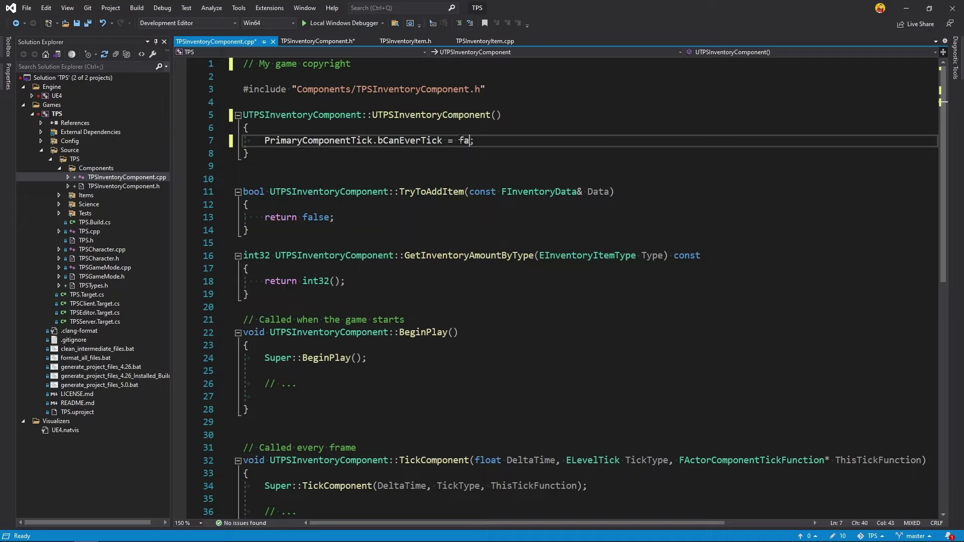
pyautogui.write('lse')
pyautogui.hotkey('ctrl', 's')
# Step: Remove the blank line after the constructor and BeginPlay's template comments
pyautogui.click(315, 171)
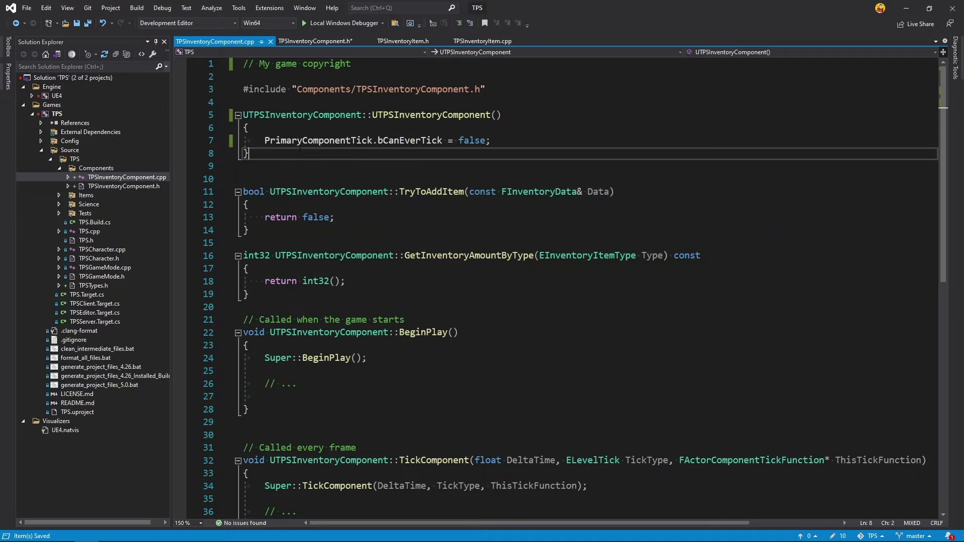
pyautogui.press('Delete')
pyautogui.click(220, 372)
pyautogui.press('Delete')
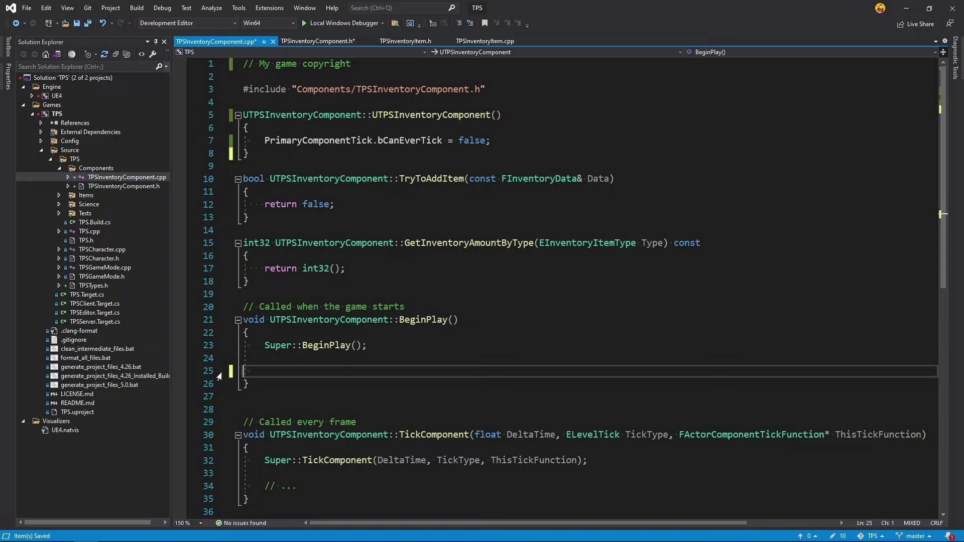
pyautogui.press('BackSpace')
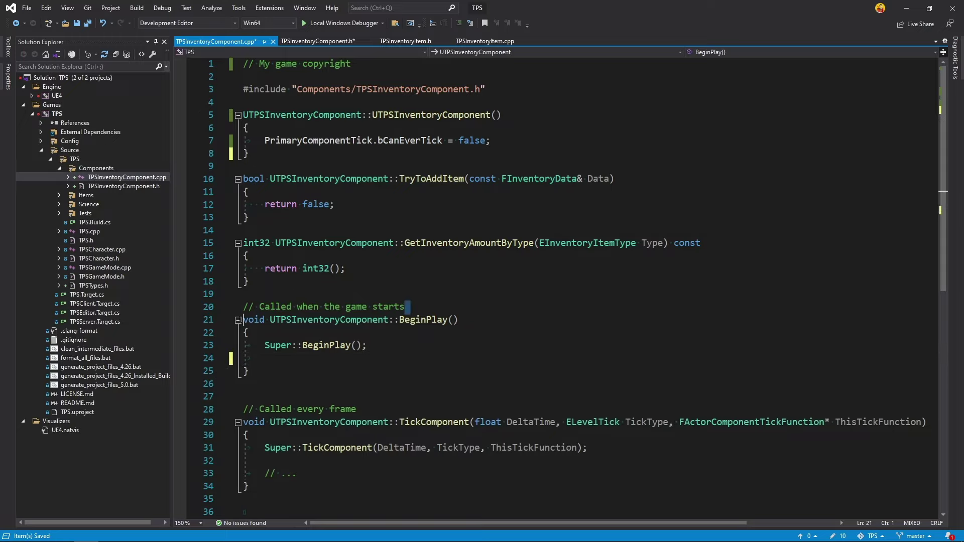
pyautogui.moveTo(404, 306); pyautogui.dragTo(243, 307)
pyautogui.press('Delete')
# Step: Delete the TickComponent function and its comment, plus leftover empty lines
pyautogui.press('Delete')
pyautogui.click(257, 485)
pyautogui.moveTo(256, 480); pyautogui.dragTo(368, 370)
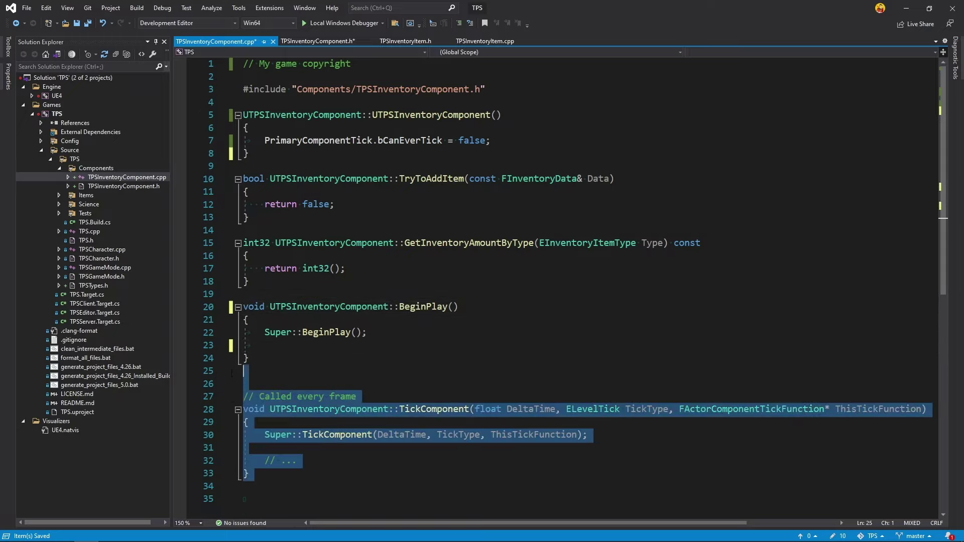
pyautogui.press('Delete')
pyautogui.press('BackSpace')
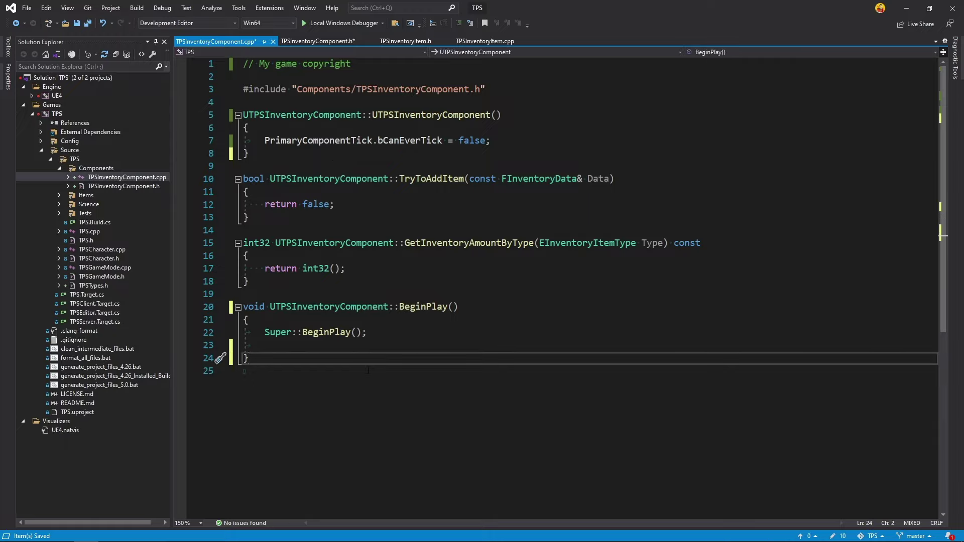
pyautogui.press('Up')
pyautogui.hotkey('ctrl', 'shift', 'l')
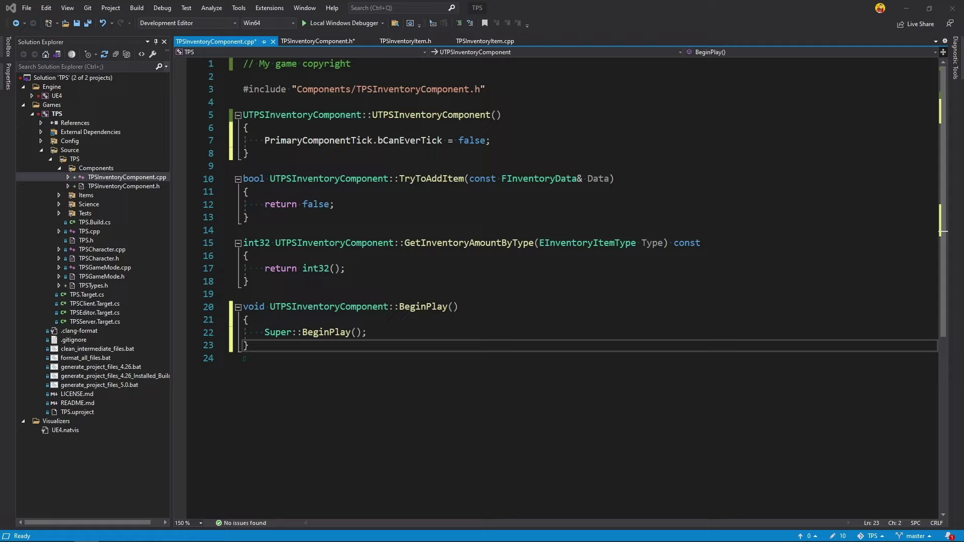
# Step: Replace int32() with 'Inventory.Contains(Type) ? Inventory[Type] : 0' and save
pyautogui.moveTo(302, 269); pyautogui.dragTo(342, 269)
pyautogui.press('Delete')
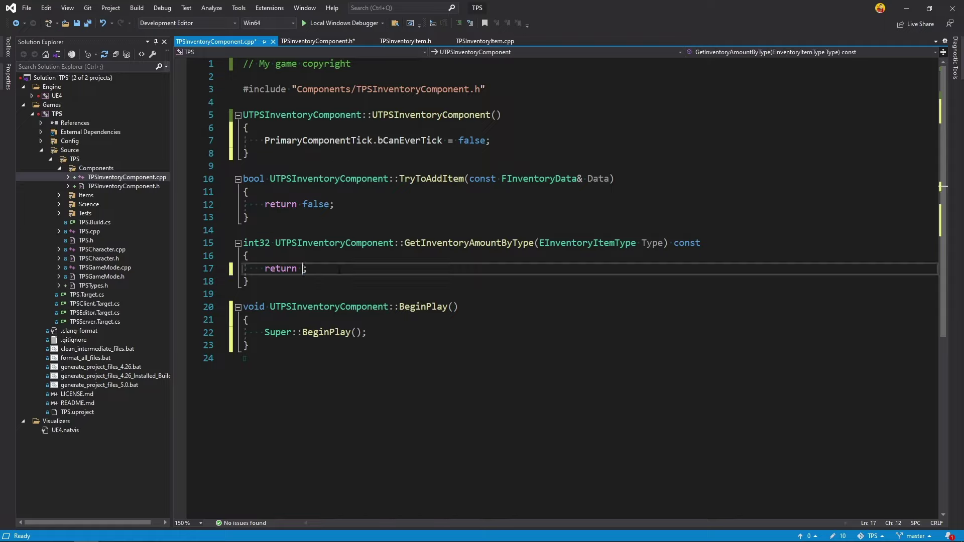
pyautogui.write('Inventor')
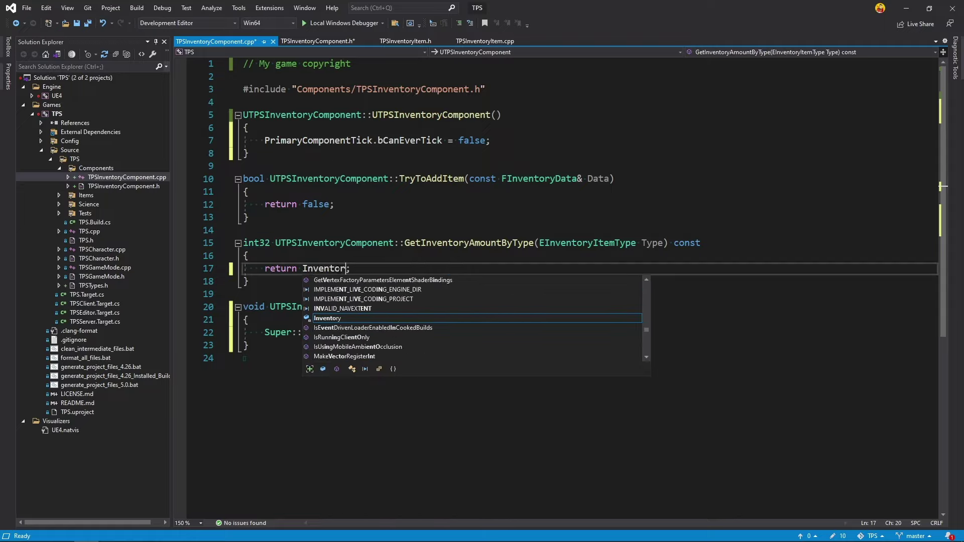
pyautogui.write('y.co')
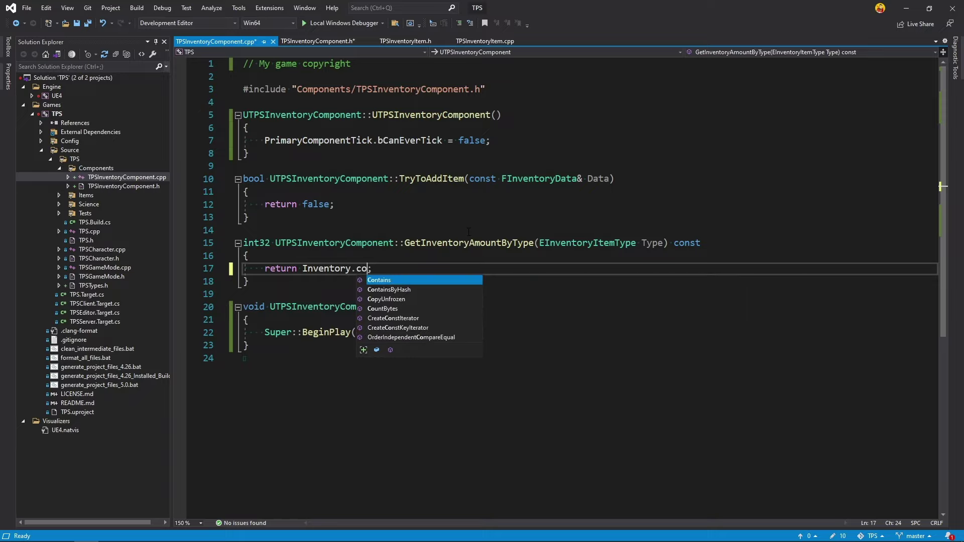
pyautogui.write('n')
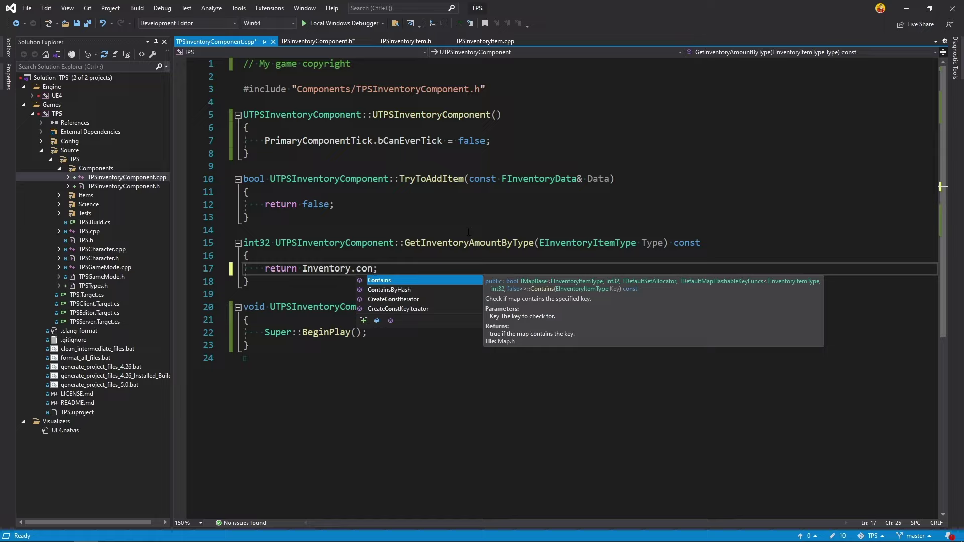
pyautogui.press('Tab')
pyautogui.write('(T')
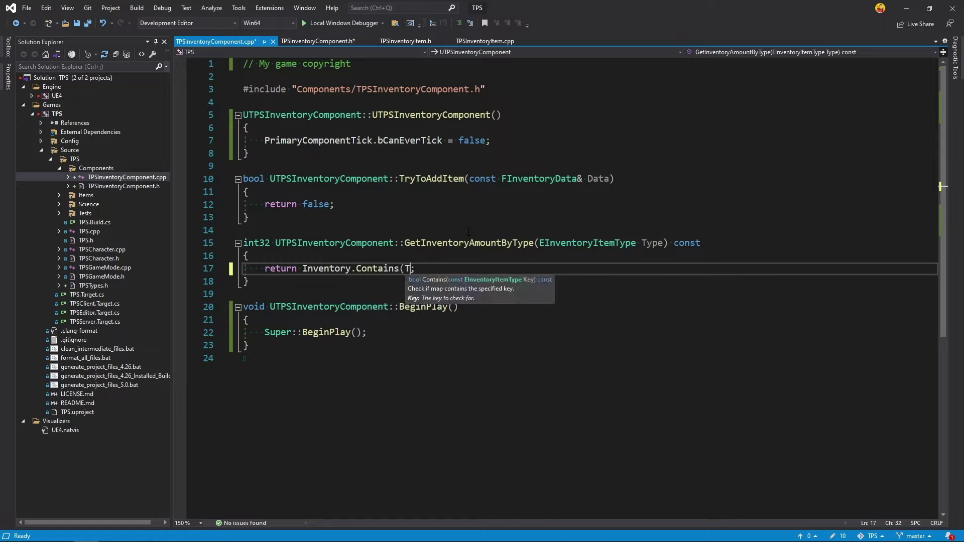
pyautogui.write('ype')
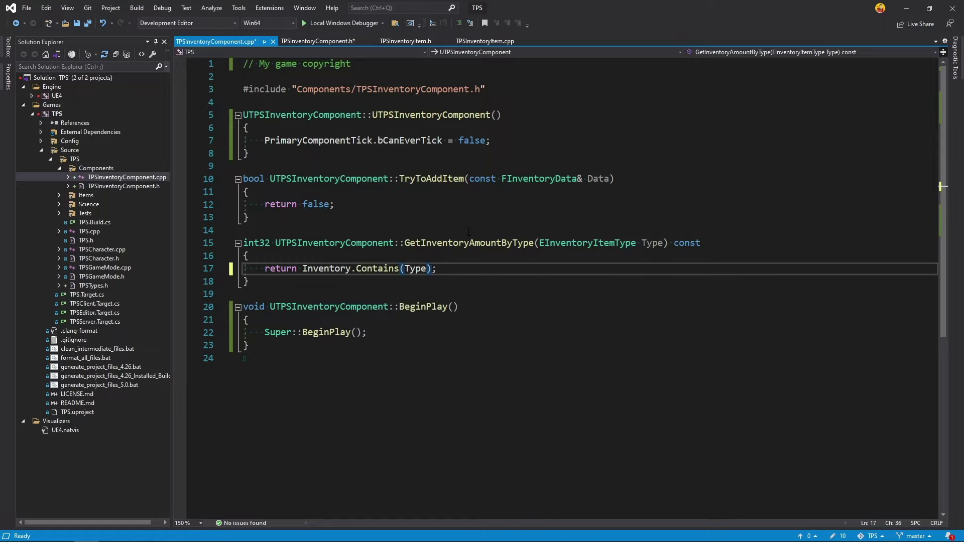
pyautogui.write('? ')
pyautogui.write('Inventor')
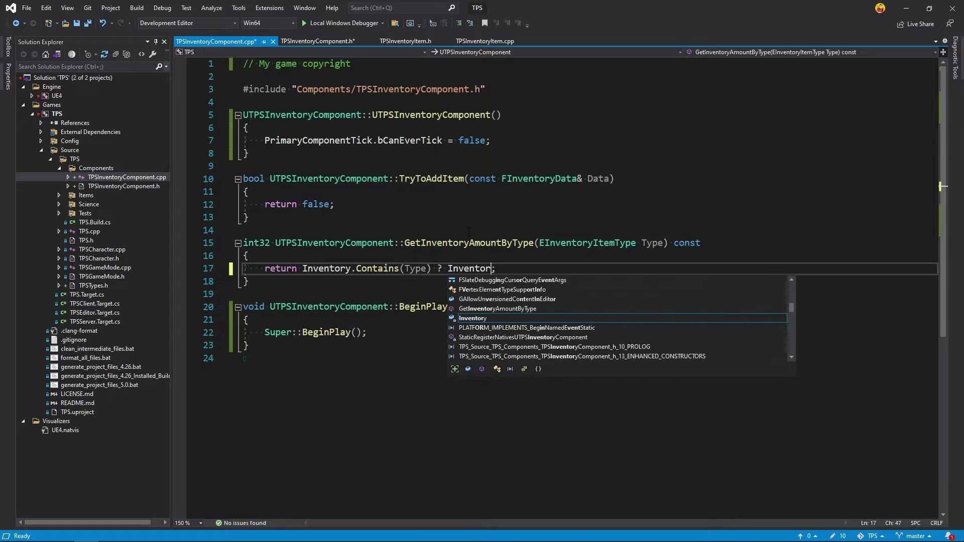
pyautogui.write('y[')
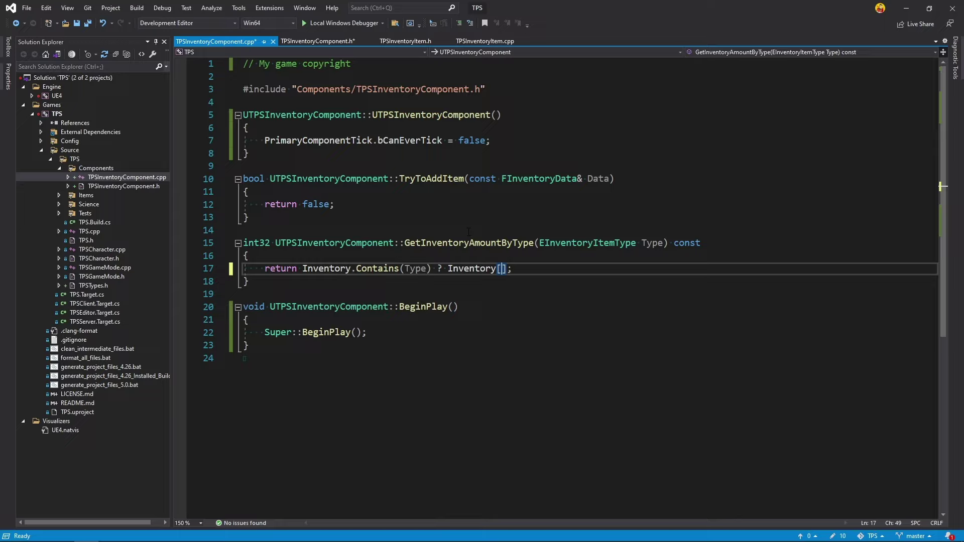
pyautogui.write('Type]')
pyautogui.write(' : 0')
pyautogui.hotkey('ctrl', 's')
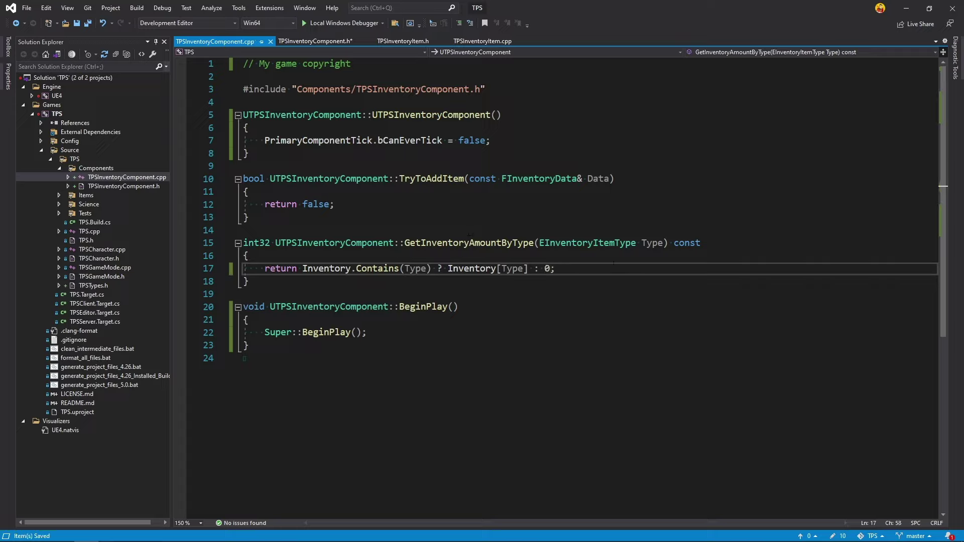
# Step: Add a guard at the top of TryToAddItem returning false when Data.Score < 0
pyautogui.click(268, 190)
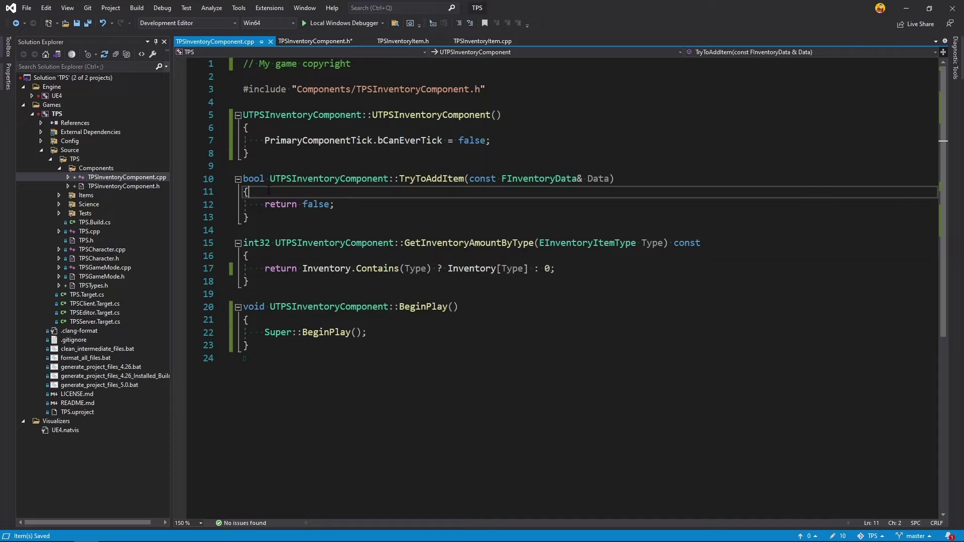
pyautogui.press('Return')
pyautogui.write('if(')
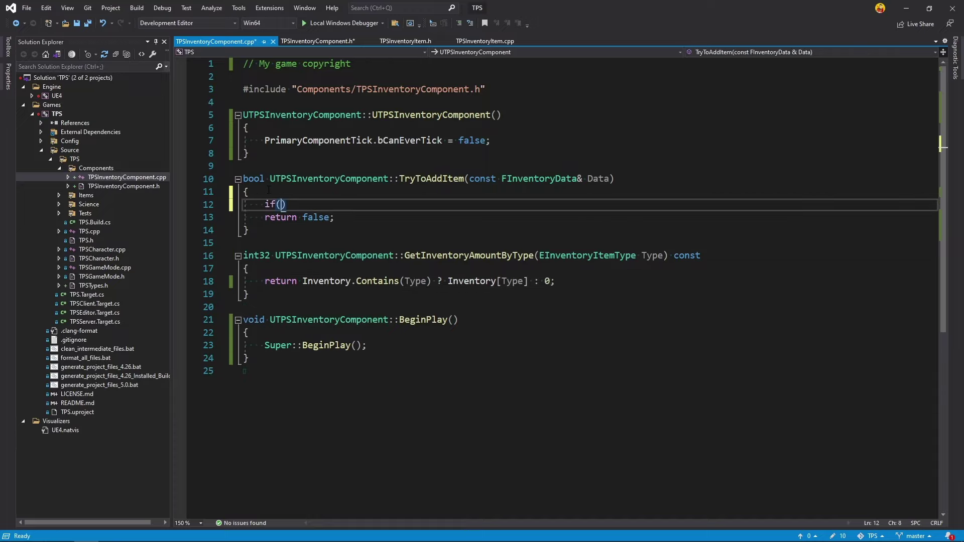
pyautogui.write('Data.')
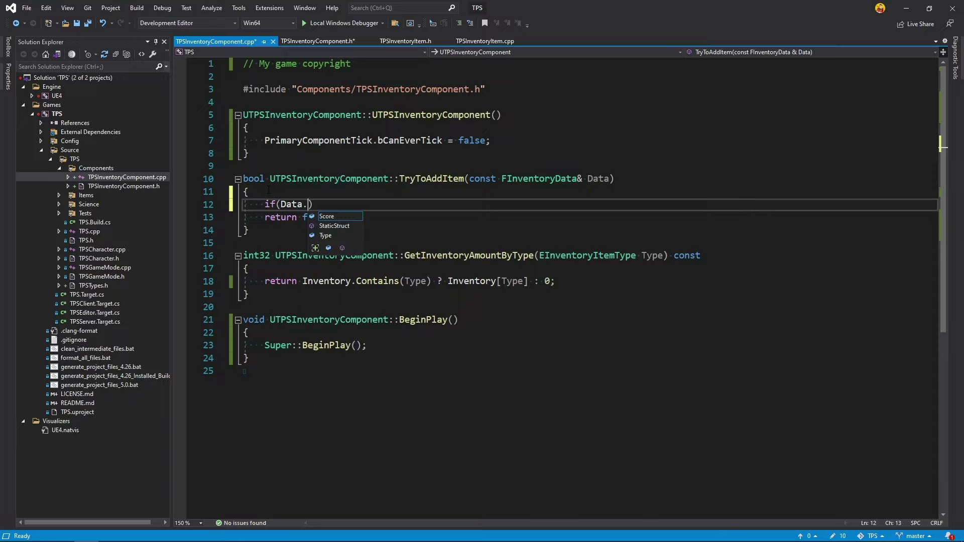
pyautogui.press('Tab')
pyautogui.write('<')
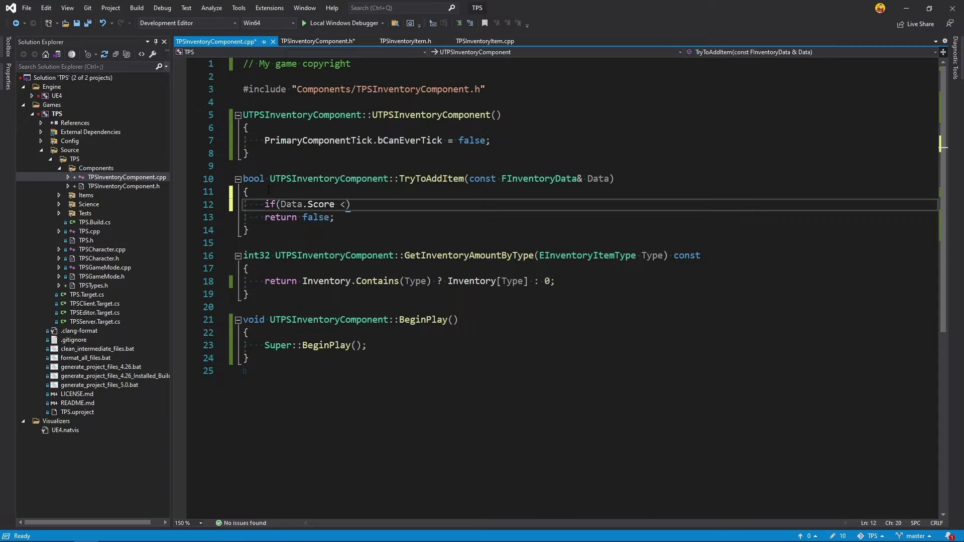
pyautogui.write(' 0) ret')
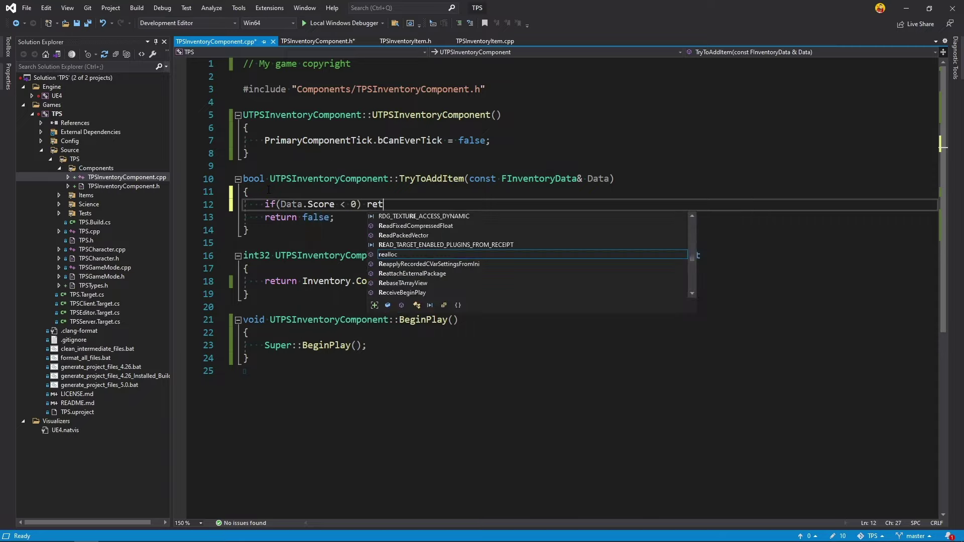
pyautogui.write('urn fa')
pyautogui.press('Tab')
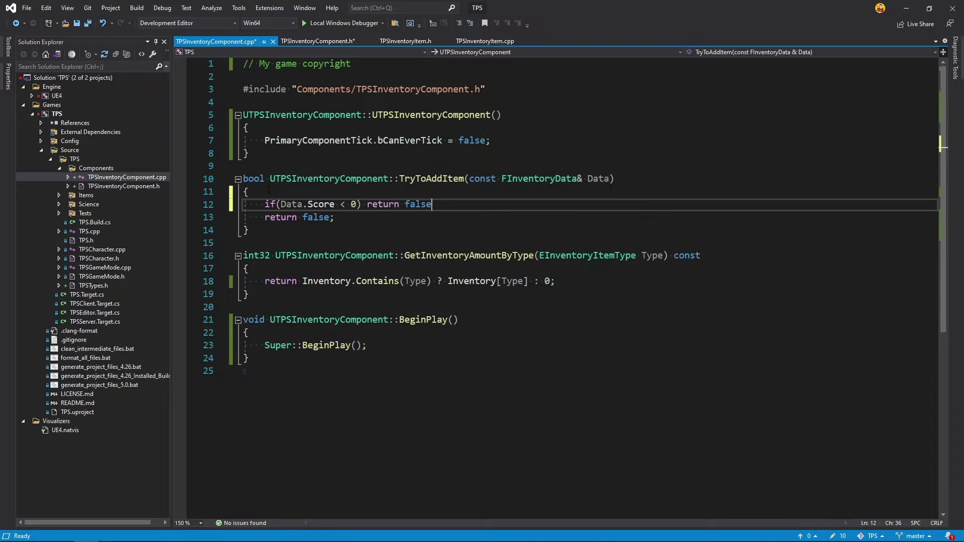
pyautogui.write(';')
pyautogui.press('Return')
pyautogui.press('Return')
pyautogui.press('Return')
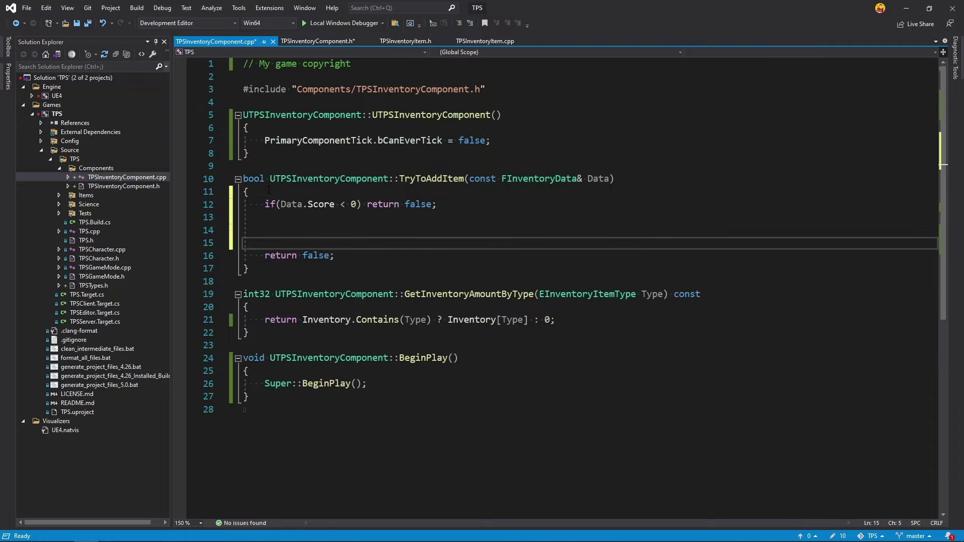
pyautogui.press('Up')
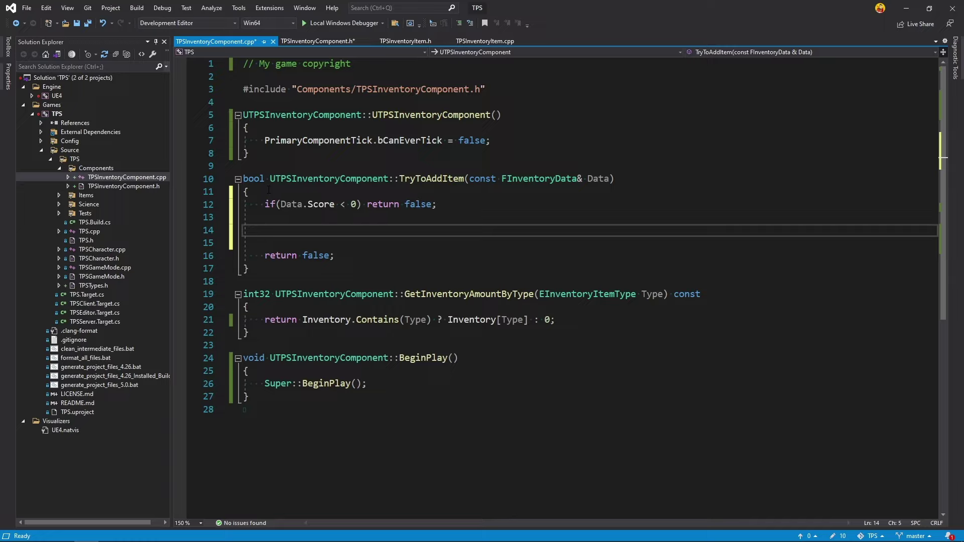
# Step: Add an if block calling Inventory.Add(Data.Type, 0) when the type is missing, and save
pyautogui.write('if(')
pyautogui.write('!')
pyautogui.write('Inventor')
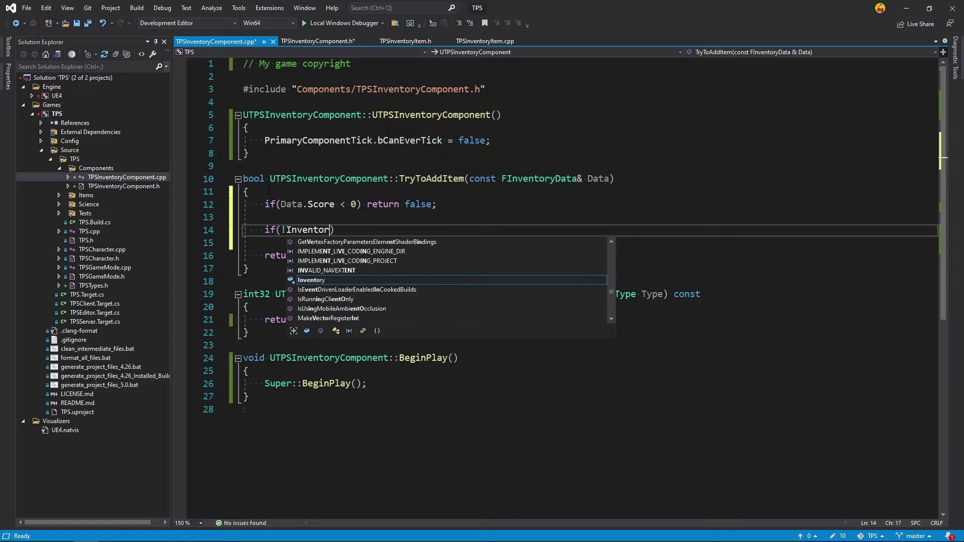
pyautogui.write('y.Con')
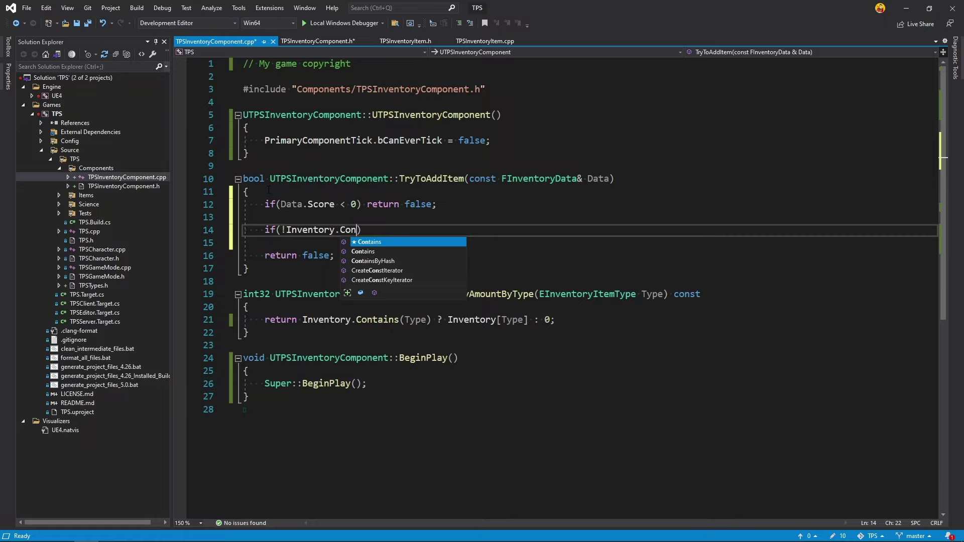
pyautogui.write('t(')
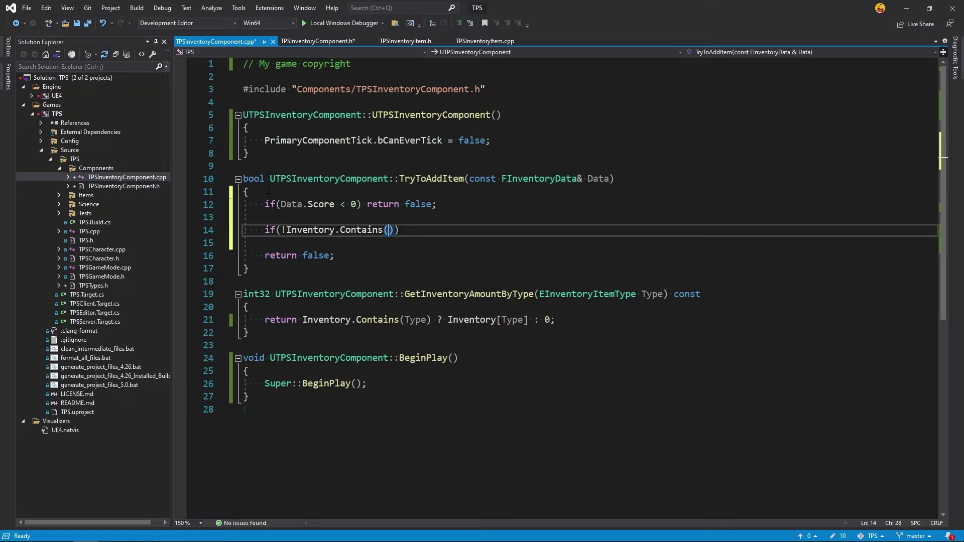
pyautogui.write('Data.ty')
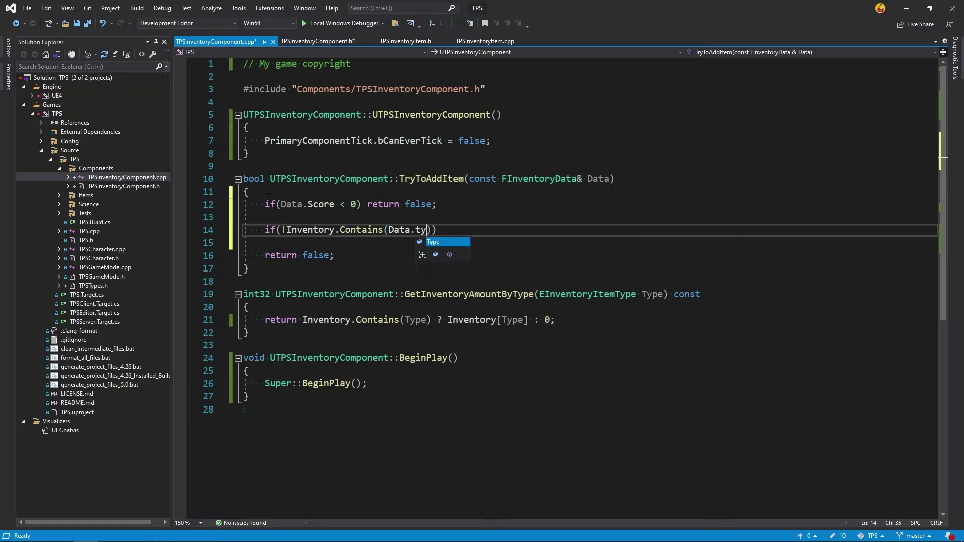
pyautogui.write('pe)')
pyautogui.press('Return')
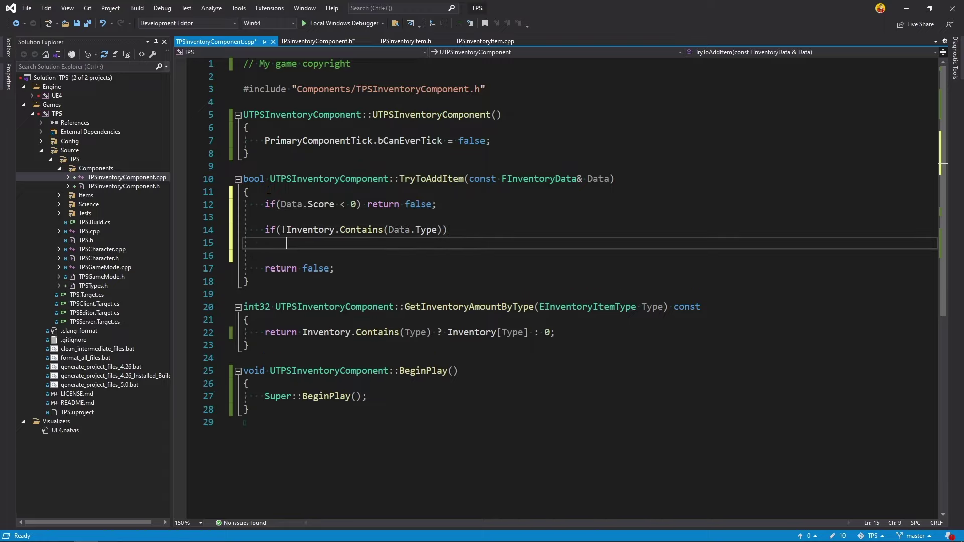
pyautogui.write('{')
pyautogui.press('Return')
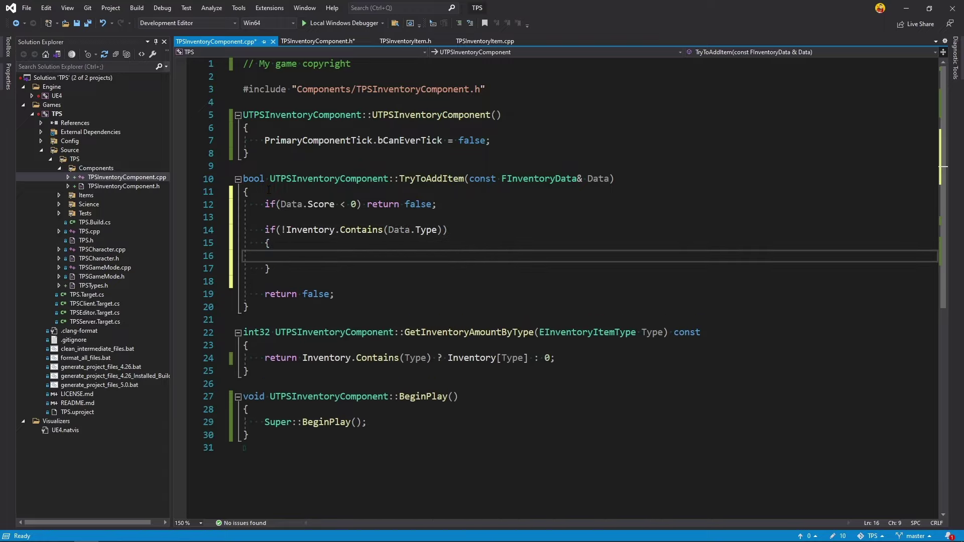
pyautogui.write('Inventory')
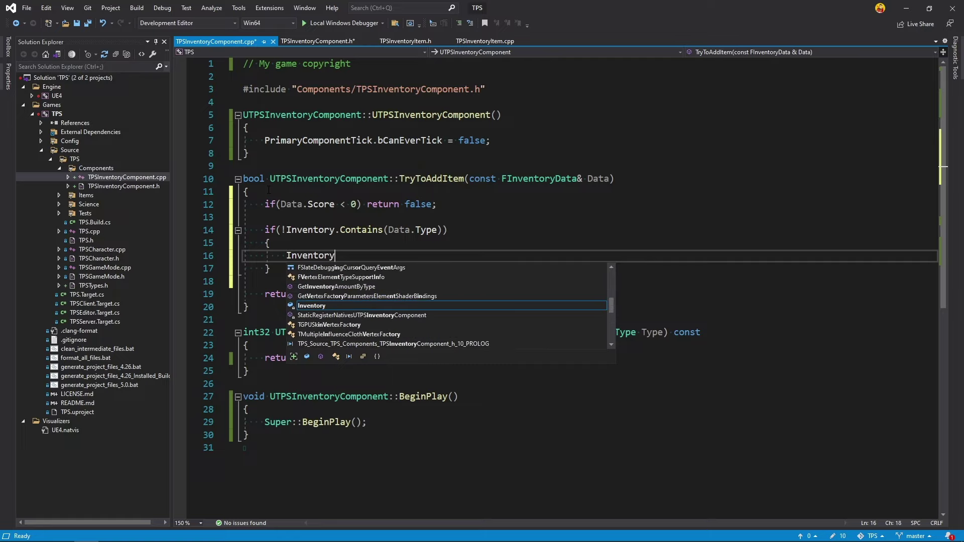
pyautogui.write('.Add(')
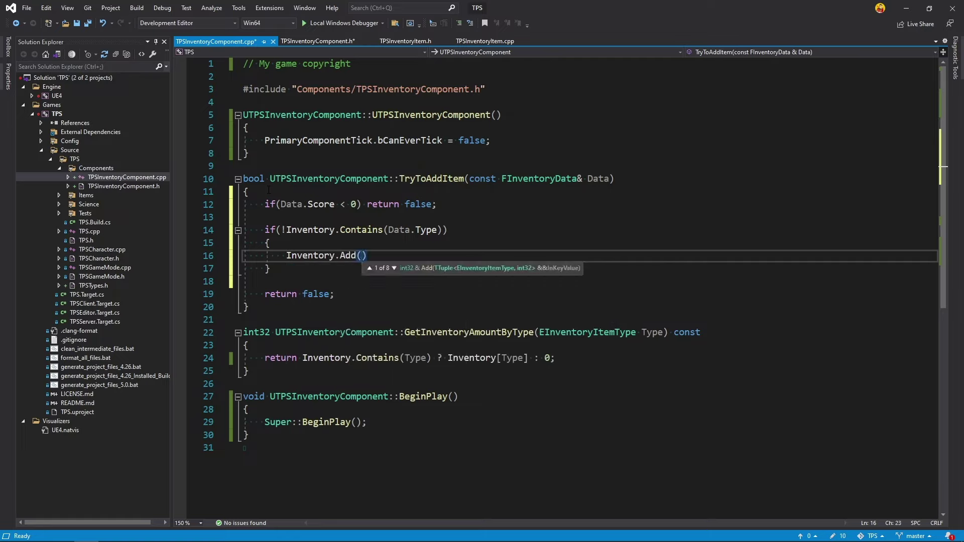
pyautogui.write('Data.')
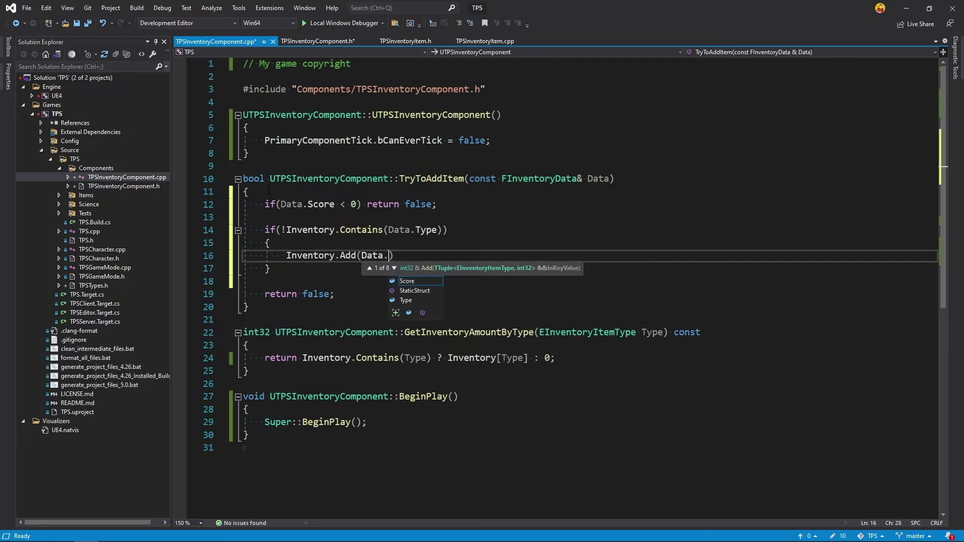
pyautogui.write('T')
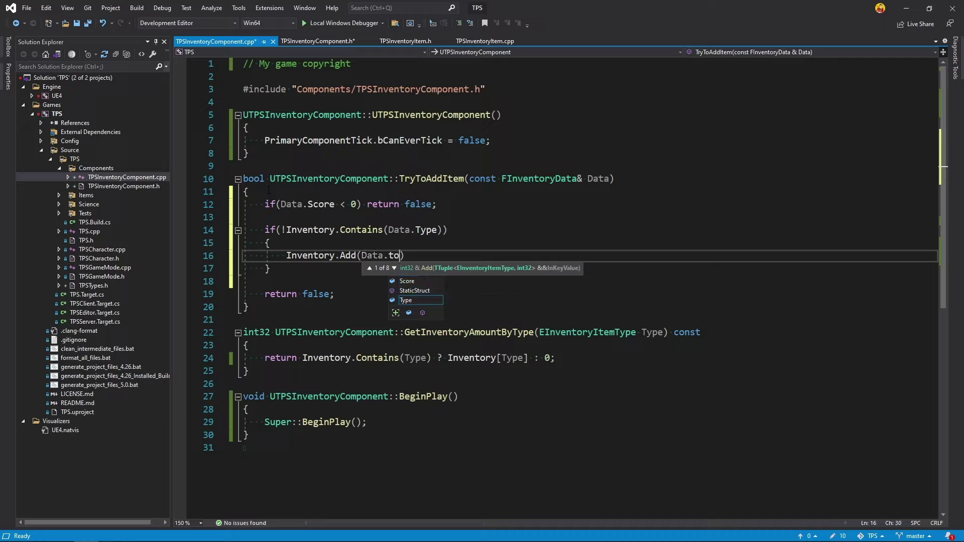
pyautogui.write('ype, 0);')
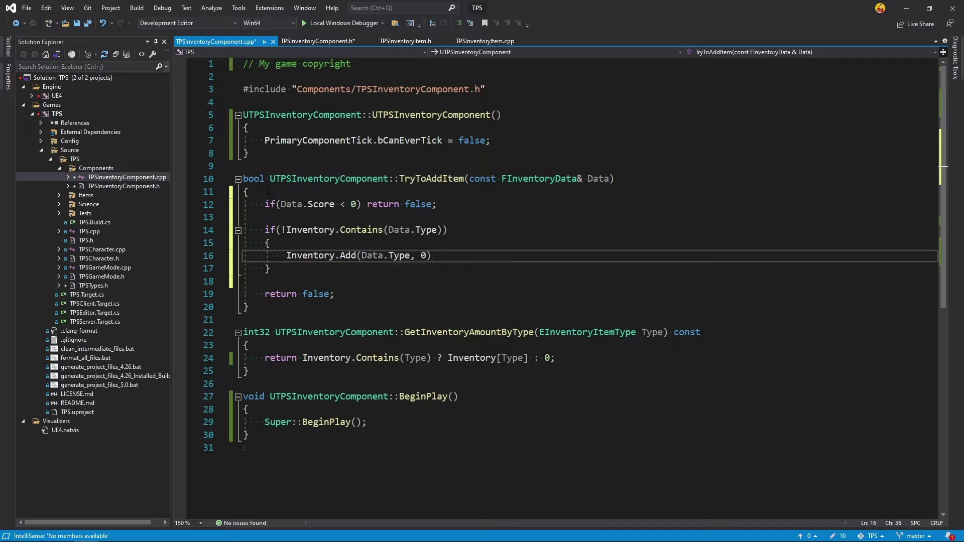
pyautogui.hotkey('ctrl', 's')
pyautogui.press('Down')
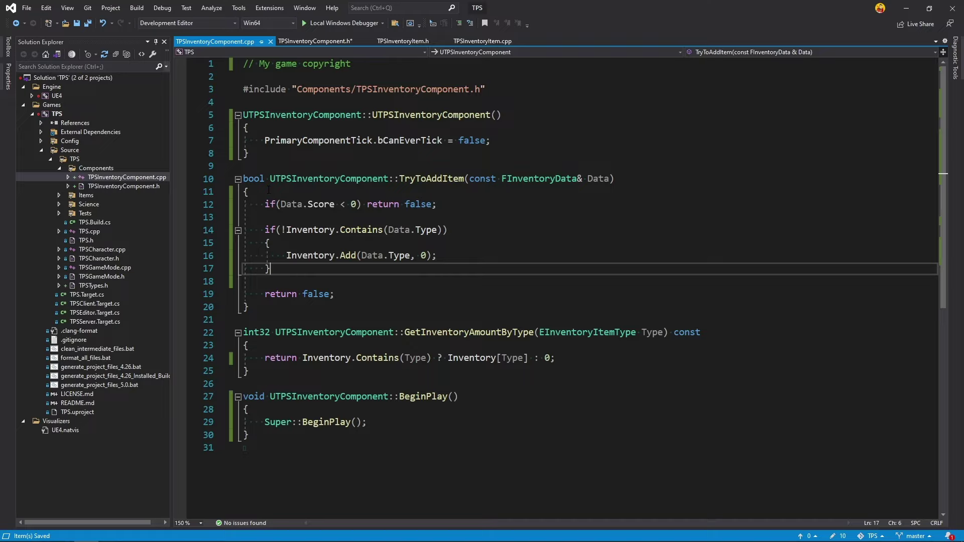
# Step: Add Inventory[Data.Type] += Data.Score; and save the file
pyautogui.press('Return')
pyautogui.press('Return')
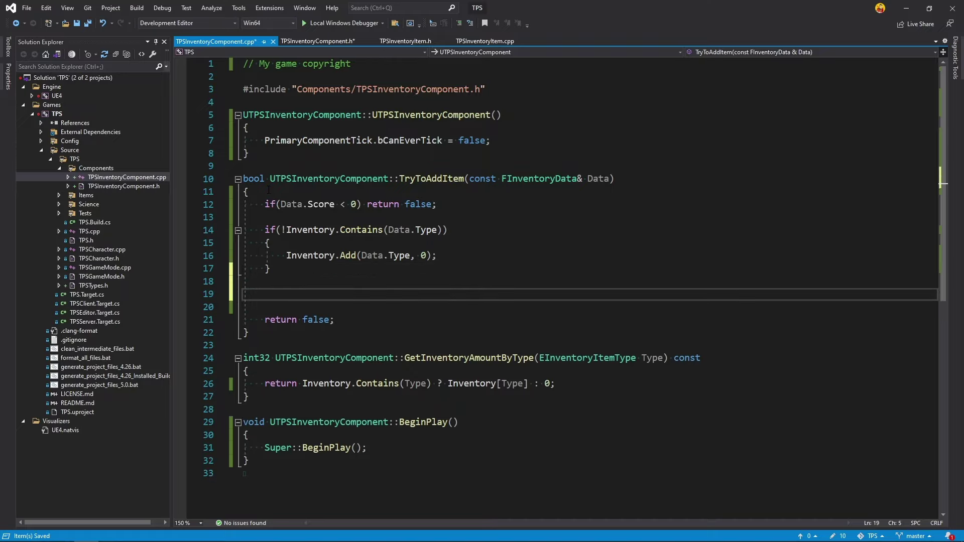
pyautogui.write('Inventory')
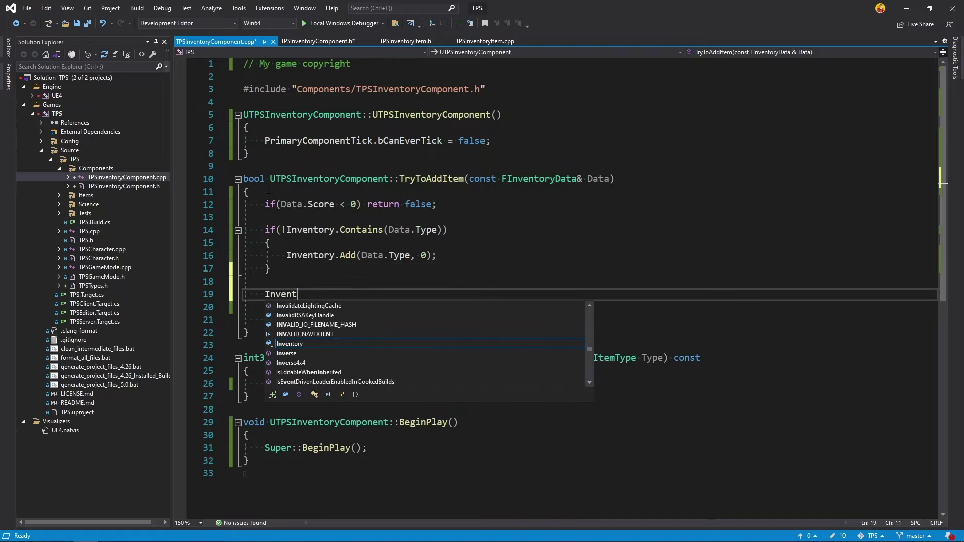
pyautogui.write('[')
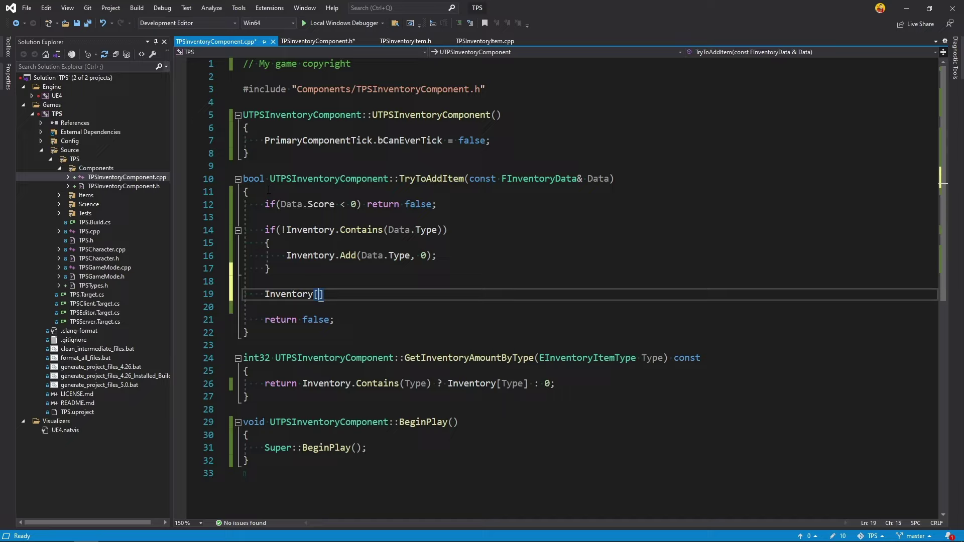
pyautogui.write('Data.typ')
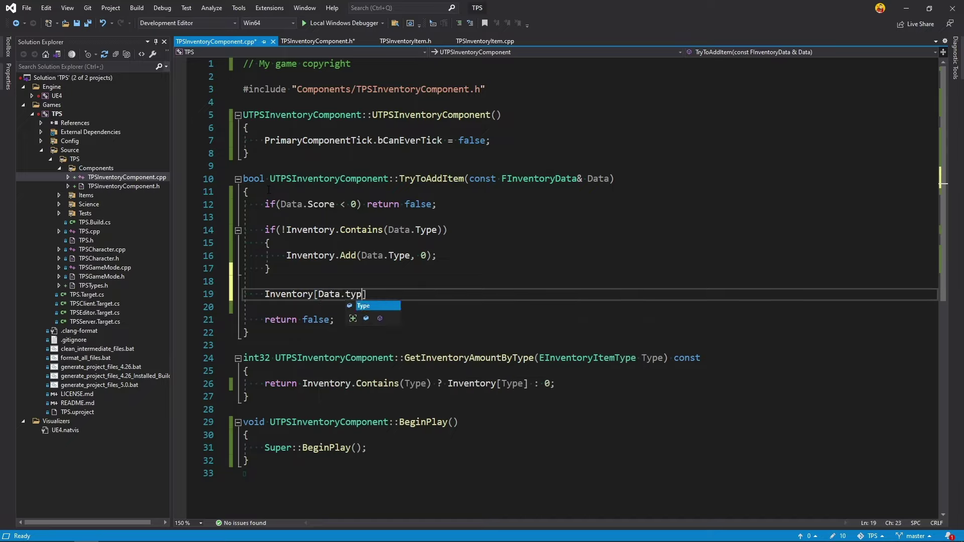
pyautogui.write('] += ')
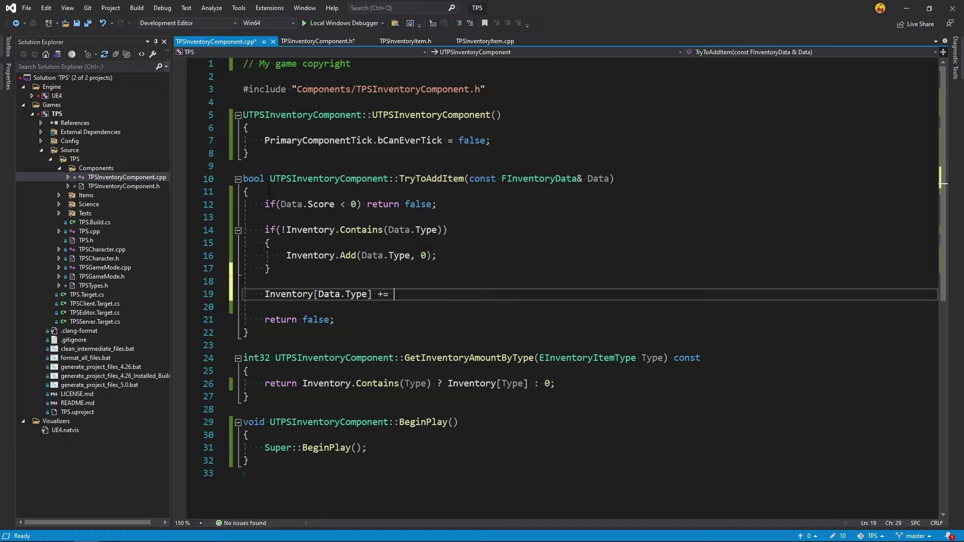
pyautogui.write('Data.sc')
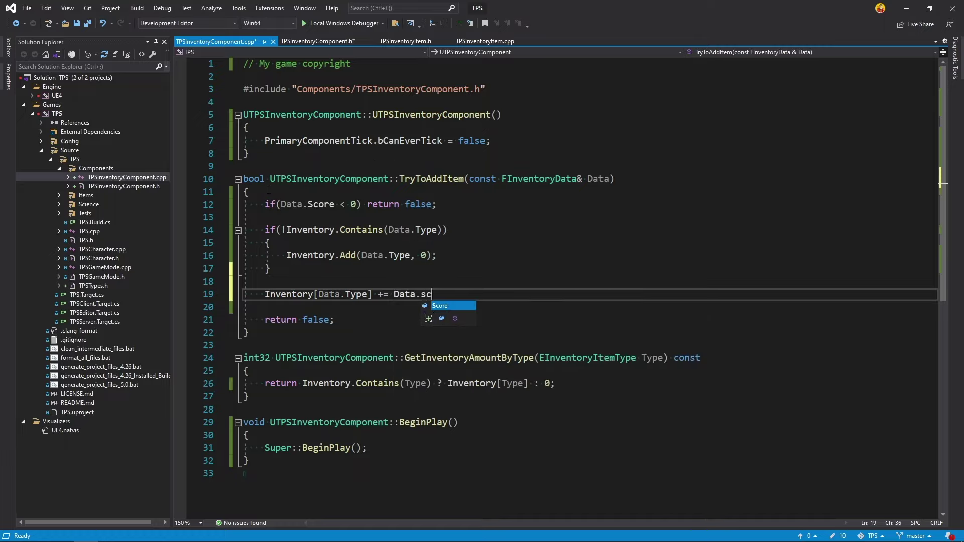
pyautogui.write('or;')
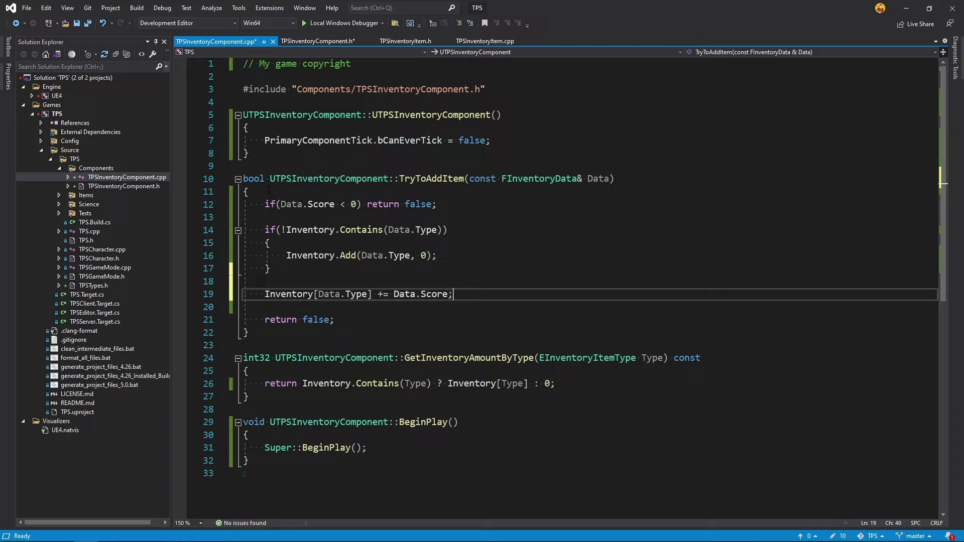
pyautogui.hotkey('ctrl', 's')
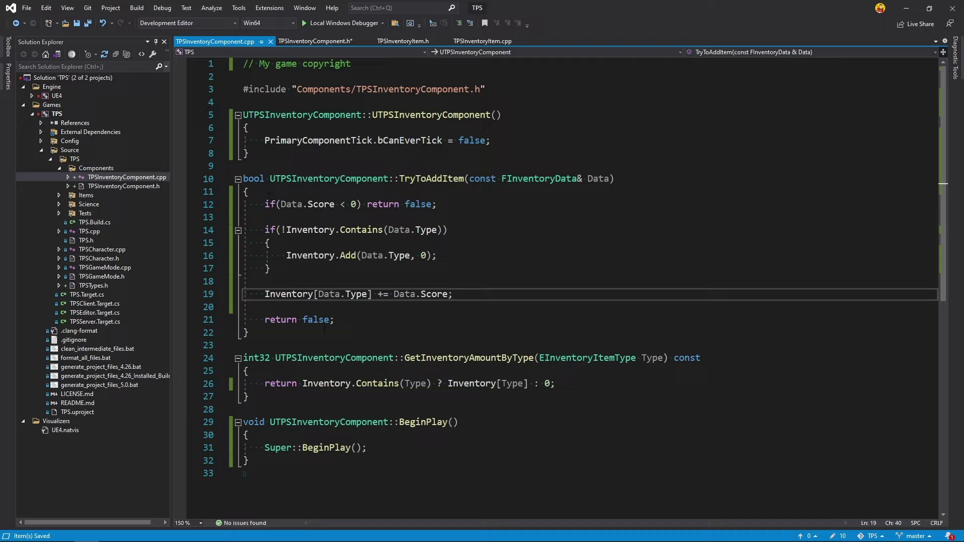
# Step: Make TryToAddItem return true instead of false
pyautogui.doubleClick(316, 320)
pyautogui.write('true')
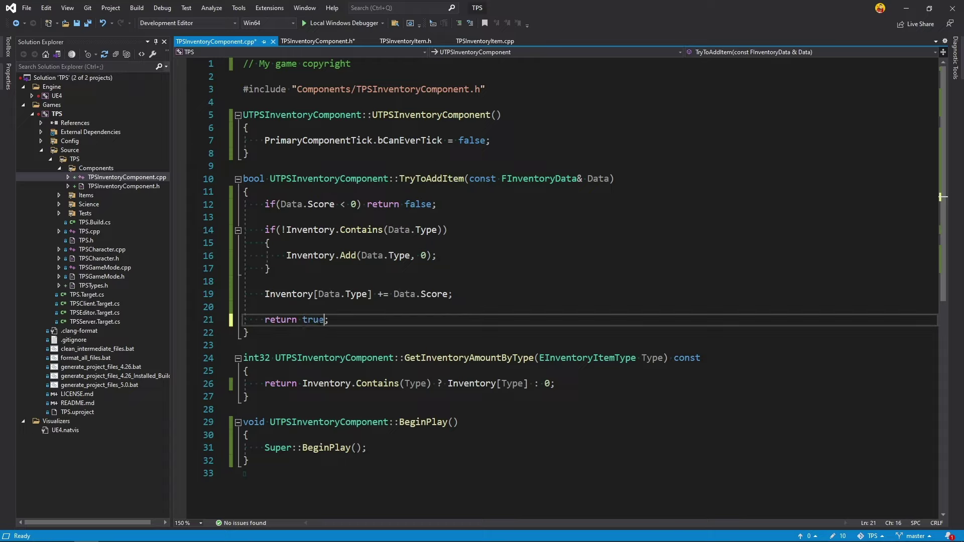
pyautogui.press('Escape')
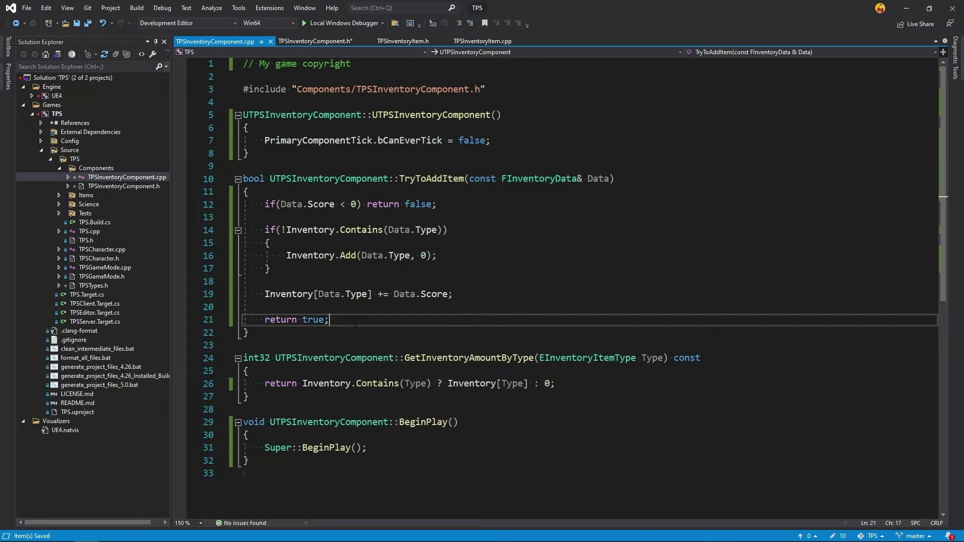
# Step: Seed Inventory in BeginPlay with CUBE, CYLINDER and SPHERE at 0, and save
pyautogui.click(392, 454)
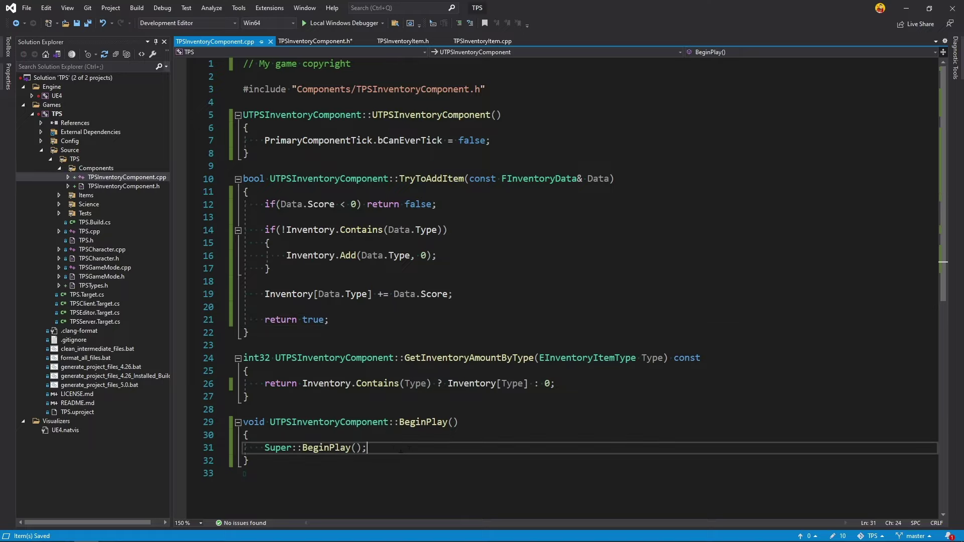
pyautogui.press('Return')
pyautogui.press('Return')
pyautogui.scroll(-3, 416, 400)
pyautogui.scroll(-2, 416, 400)
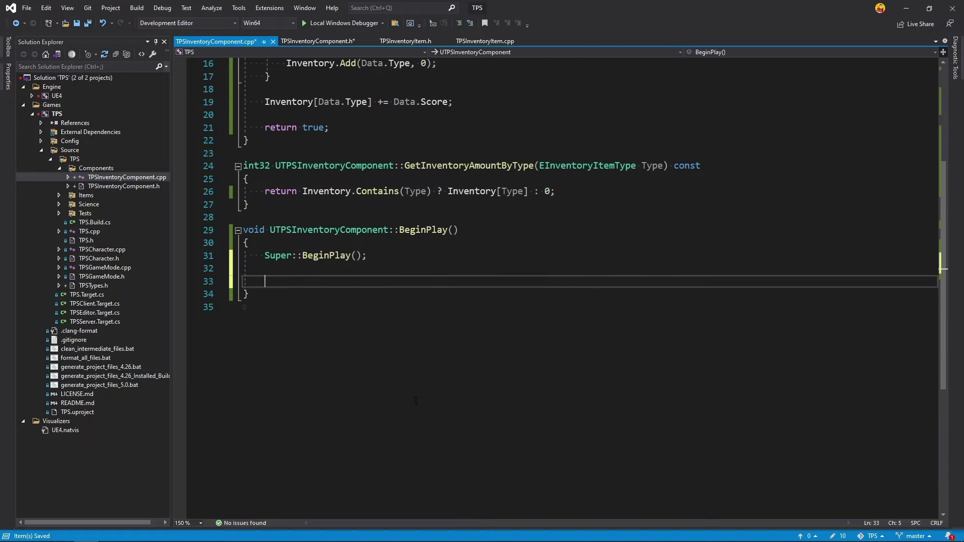
pyautogui.write('Inven')
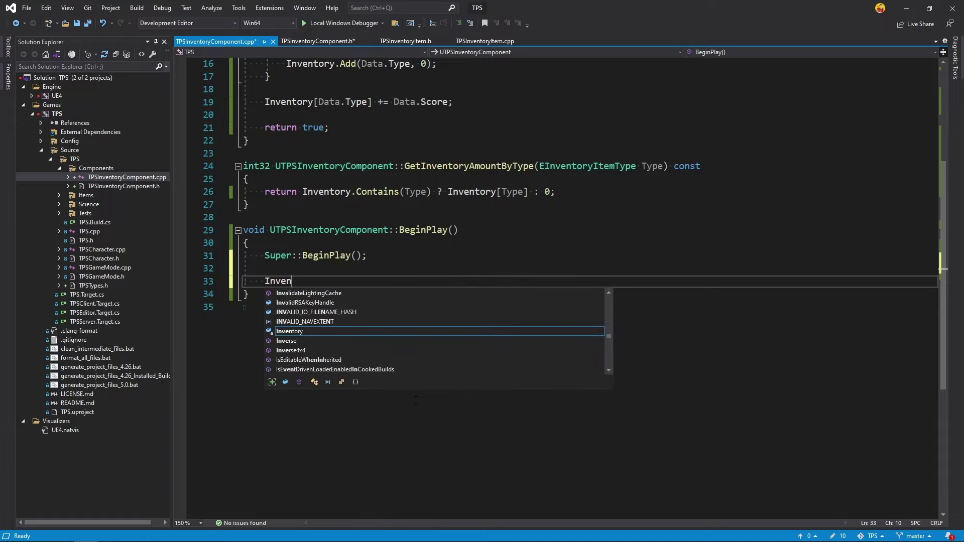
pyautogui.write('tory.Add')
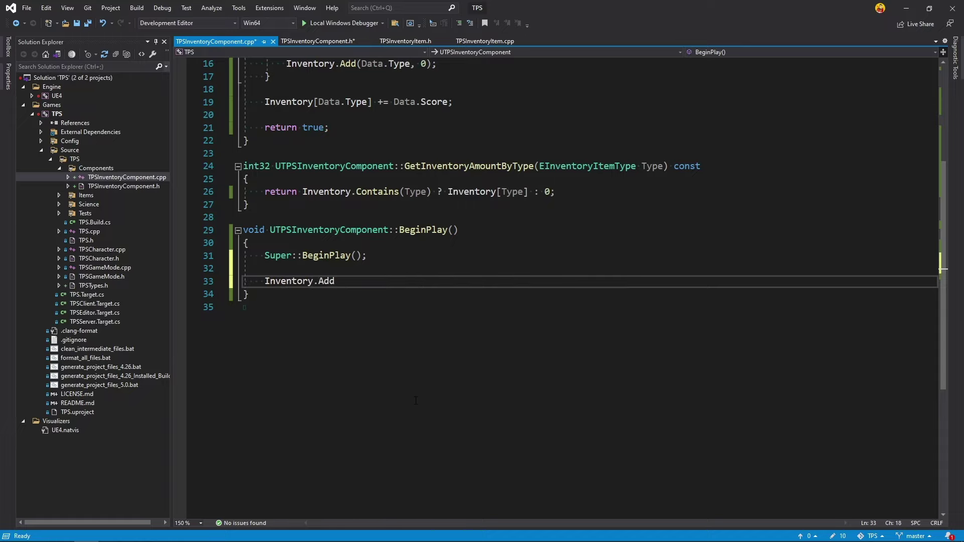
pyautogui.write('(E')
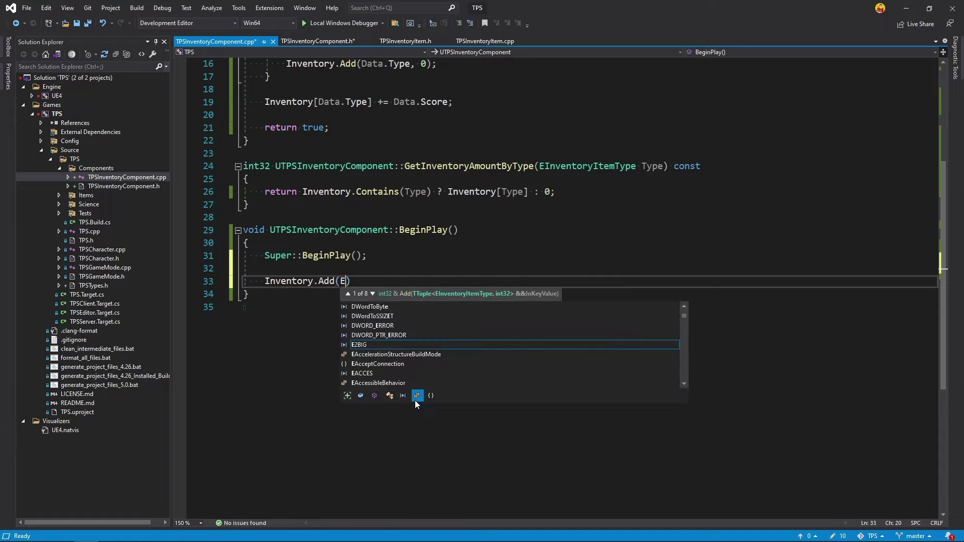
pyautogui.write('Inv')
pyautogui.press('Tab')
pyautogui.write('::')
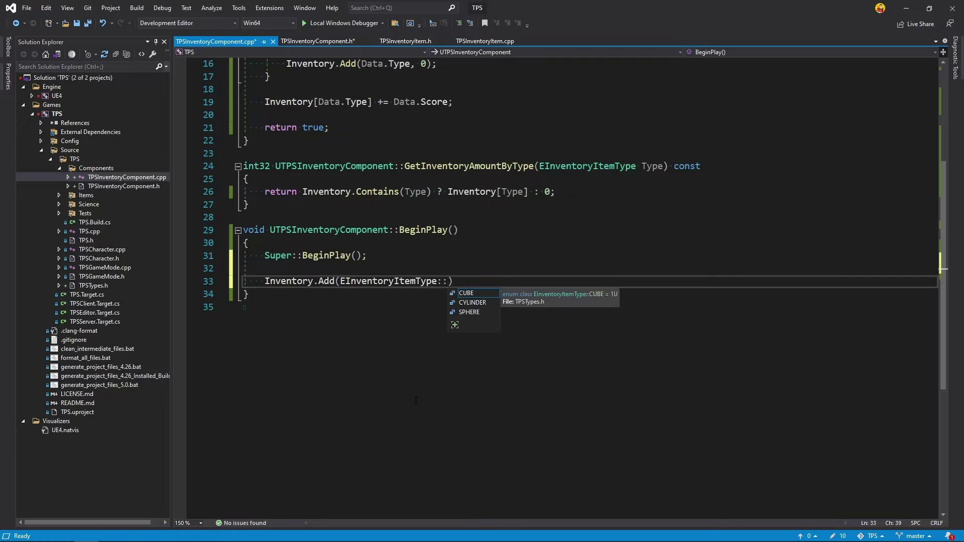
pyautogui.write('CUBE, 0);')
pyautogui.hotkey('ctrl', 'd')
pyautogui.hotkey('ctrl', 'BackSpace')
pyautogui.hotkey('ctrl', 'BackSpace')
pyautogui.write('::CYLINDER, 0);')
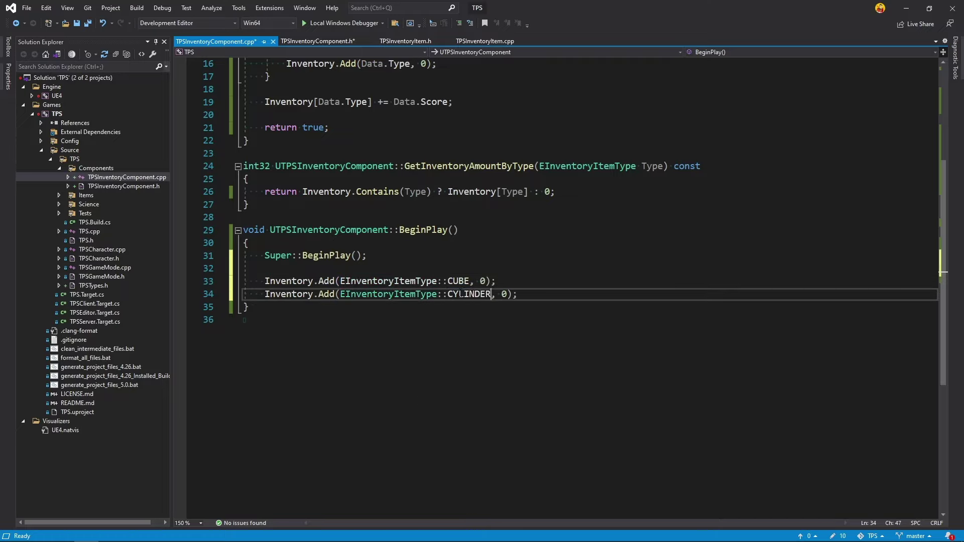
pyautogui.hotkey('ctrl', 'd')
pyautogui.doubleClick(473, 306)
pyautogui.write(':SPHERE')
pyautogui.hotkey('ctrl', 's')
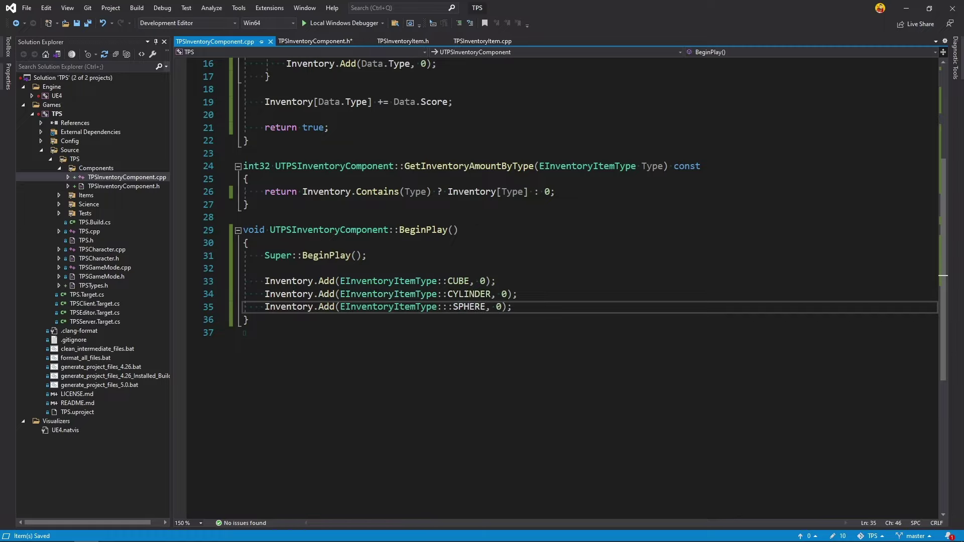
# Step: Make GetInventoryAmountByType return Inventory[Type] directly, dropping the Contains check and ': 0' fallback, and save
pyautogui.moveTo(447, 192); pyautogui.dragTo(302, 191)
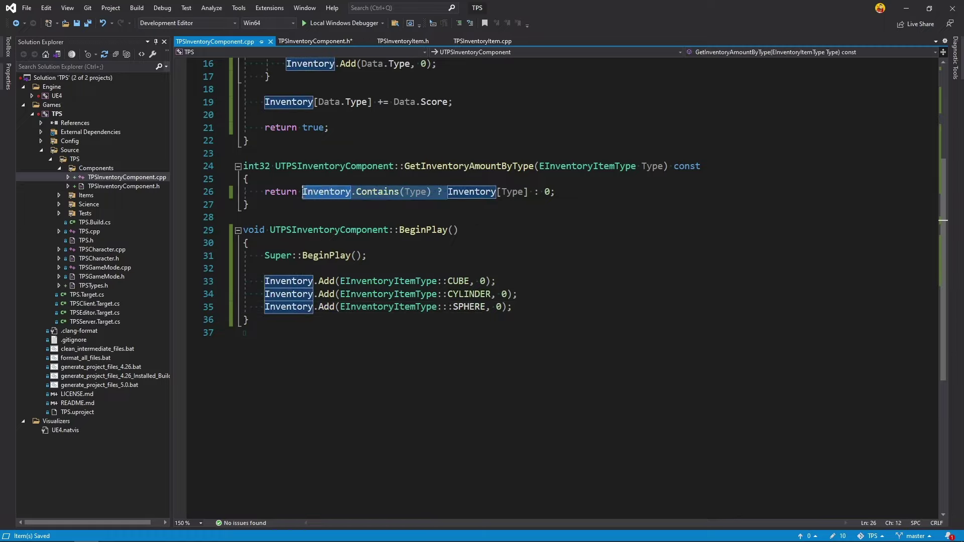
pyautogui.press('Delete')
pyautogui.click(407, 192)
pyautogui.press('BackSpace')
pyautogui.press('BackSpace')
pyautogui.press('BackSpace')
pyautogui.press('BackSpace')
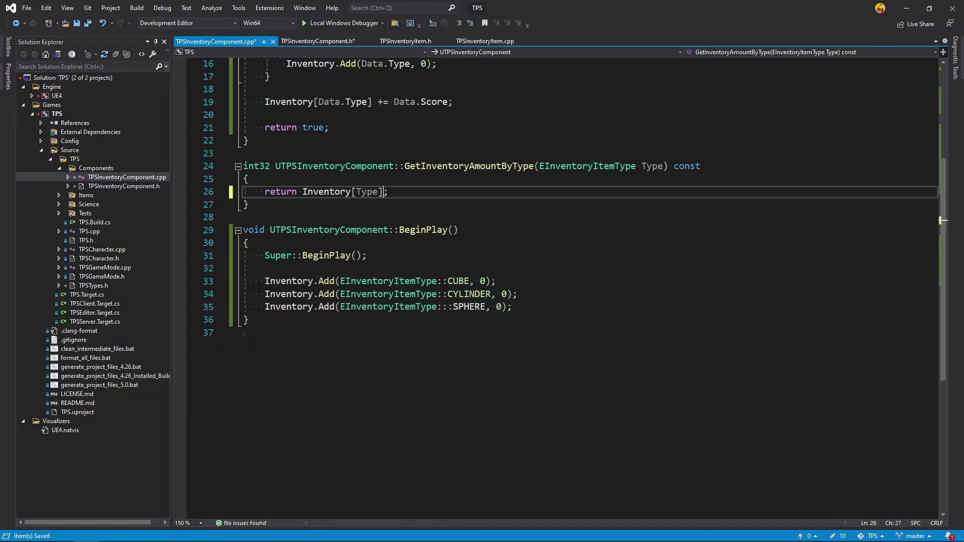
pyautogui.hotkey('ctrl', 's')
# Step: Delete the Contains if-block that added missing item types
pyautogui.scroll(4, 420, 221)
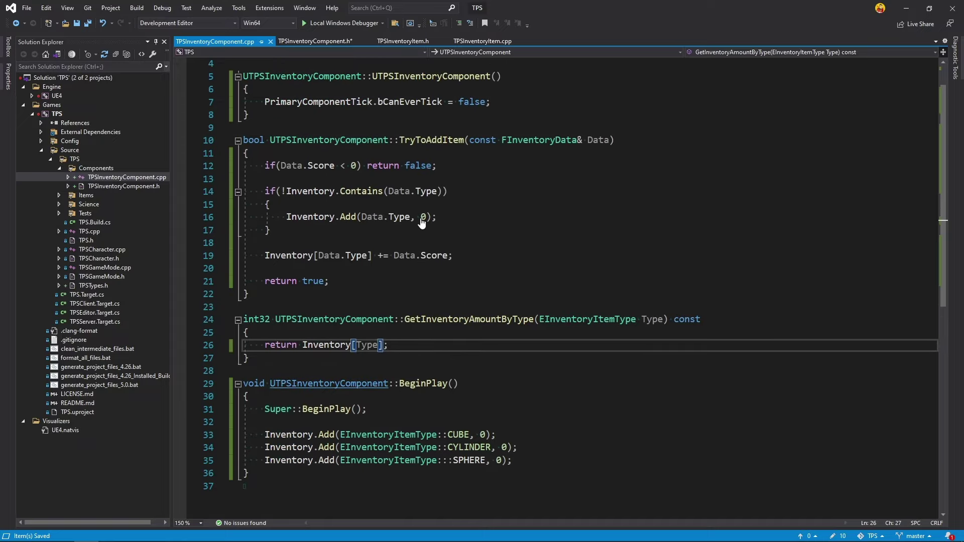
pyautogui.moveTo(315, 232); pyautogui.dragTo(200, 193)
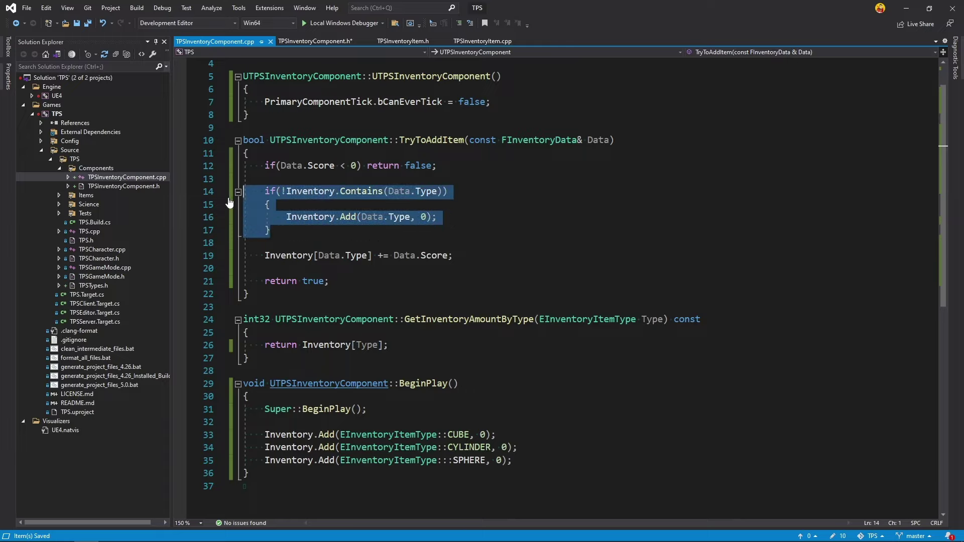
pyautogui.press('Delete')
pyautogui.press('Delete')
pyautogui.press('Delete')
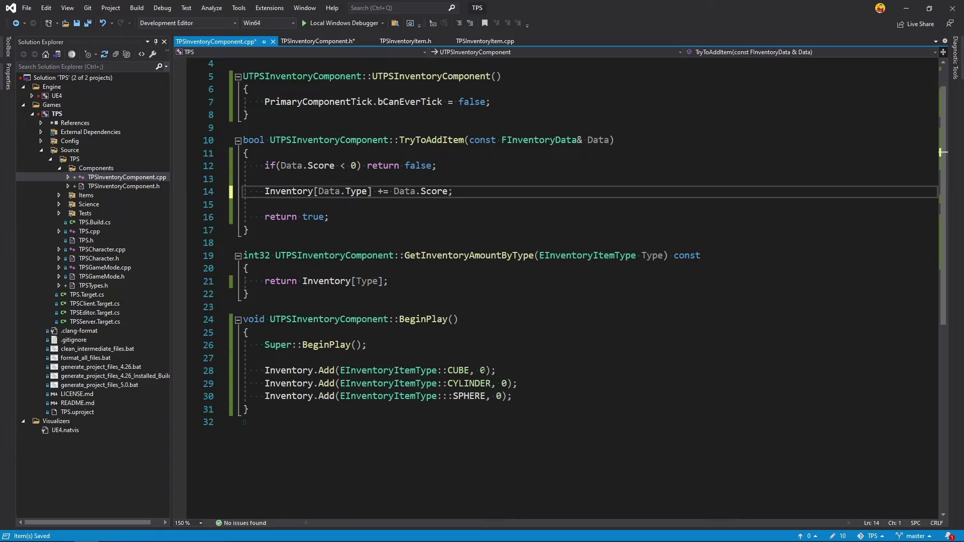
pyautogui.click(525, 392)
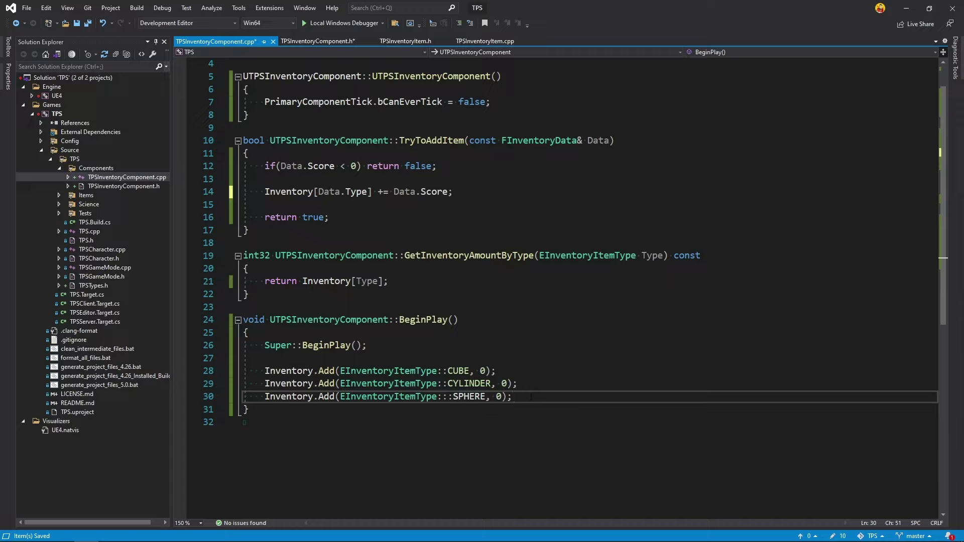
pyautogui.moveTo(513, 392); pyautogui.dragTo(244, 370)
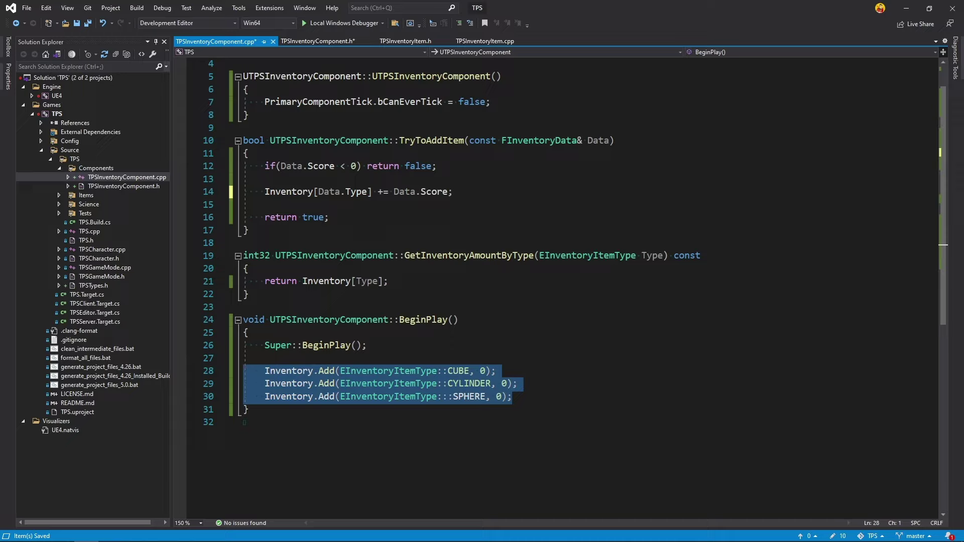
pyautogui.click(556, 401)
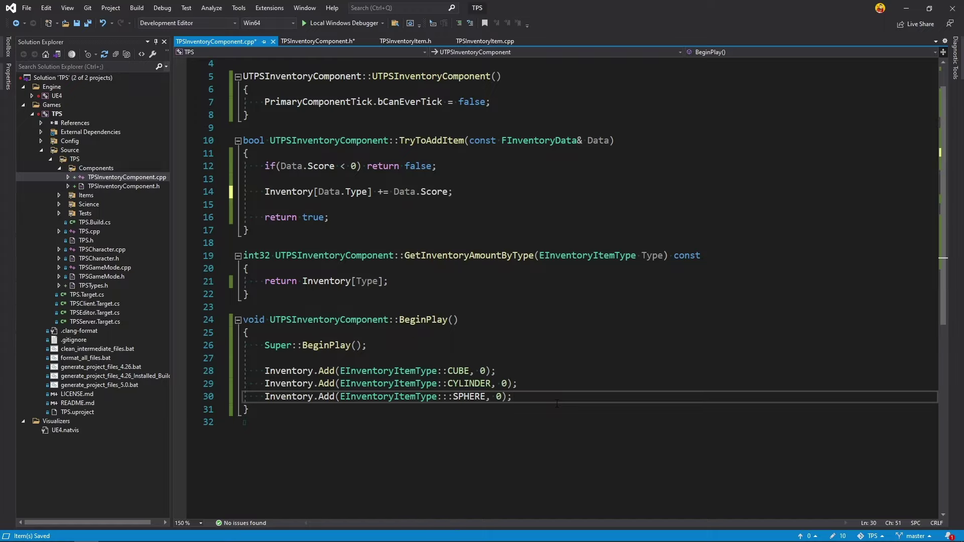
# Step: Undo to restore the Contains if-block and the Contains check in the lookup
pyautogui.hotkey('ctrl', 'z')
pyautogui.hotkey('ctrl', 'z')
pyautogui.hotkey('ctrl', 'z')
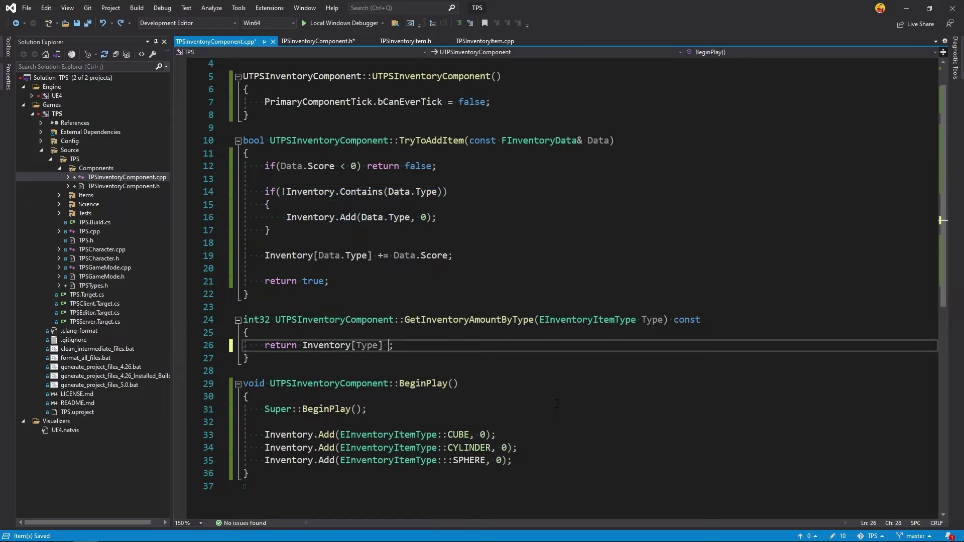
pyautogui.hotkey('ctrl', 'z')
pyautogui.hotkey('ctrl', 'z')
pyautogui.hotkey('ctrl', 'z')
pyautogui.hotkey('ctrl', 'z')
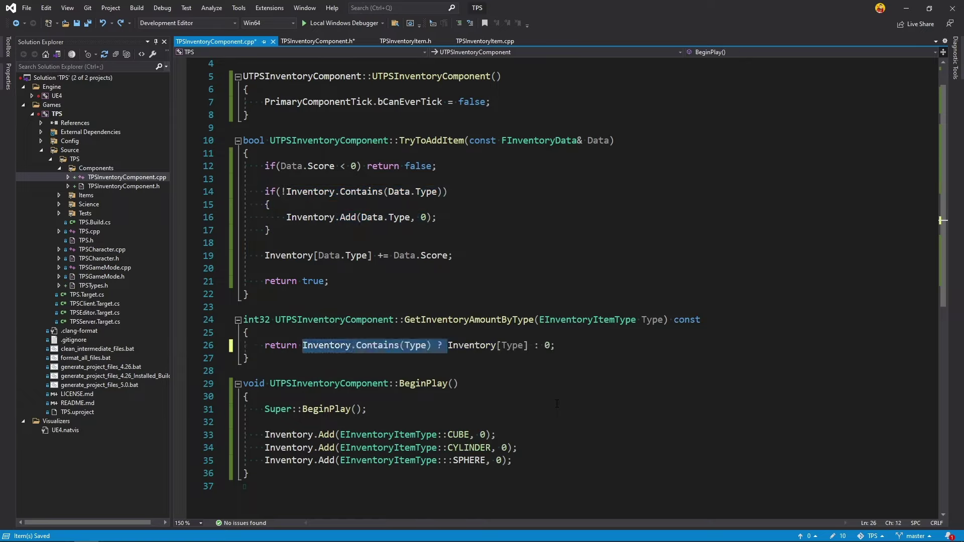
pyautogui.hotkey('ctrl', 'z')
# Step: Undo the SPHERE, CYLINDER and CUBE Add lines so BeginPlay holds only Super::BeginPlay(), and save
pyautogui.hotkey('ctrl', 'z')
pyautogui.hotkey('ctrl', 'z')
pyautogui.hotkey('ctrl', 'z')
pyautogui.hotkey('ctrl', 'z')
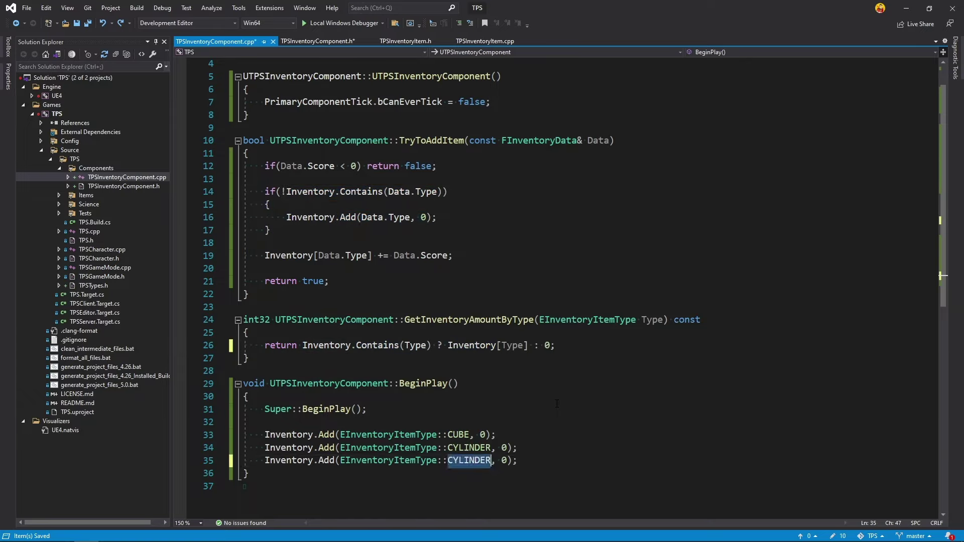
pyautogui.hotkey('ctrl', 'z')
pyautogui.hotkey('ctrl', 'z')
pyautogui.hotkey('ctrl', 'z')
pyautogui.hotkey('ctrl', 'z')
pyautogui.hotkey('ctrl', 'z')
pyautogui.hotkey('ctrl', 'z')
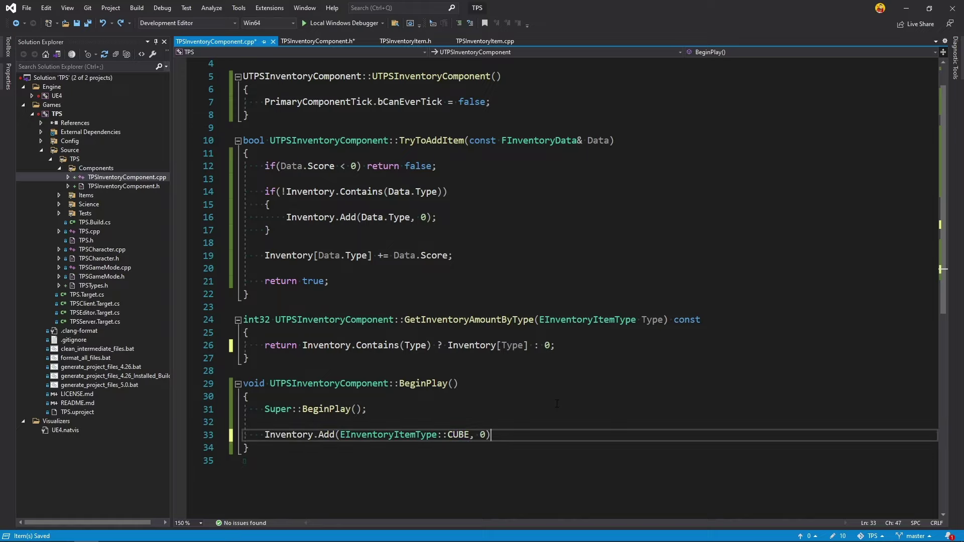
pyautogui.hotkey('ctrl', 'z')
pyautogui.hotkey('ctrl', 'z')
pyautogui.hotkey('ctrl', 'z')
pyautogui.hotkey('ctrl', 'z')
pyautogui.hotkey('ctrl', 'z')
pyautogui.hotkey('ctrl', 'z')
pyautogui.hotkey('ctrl', 'z')
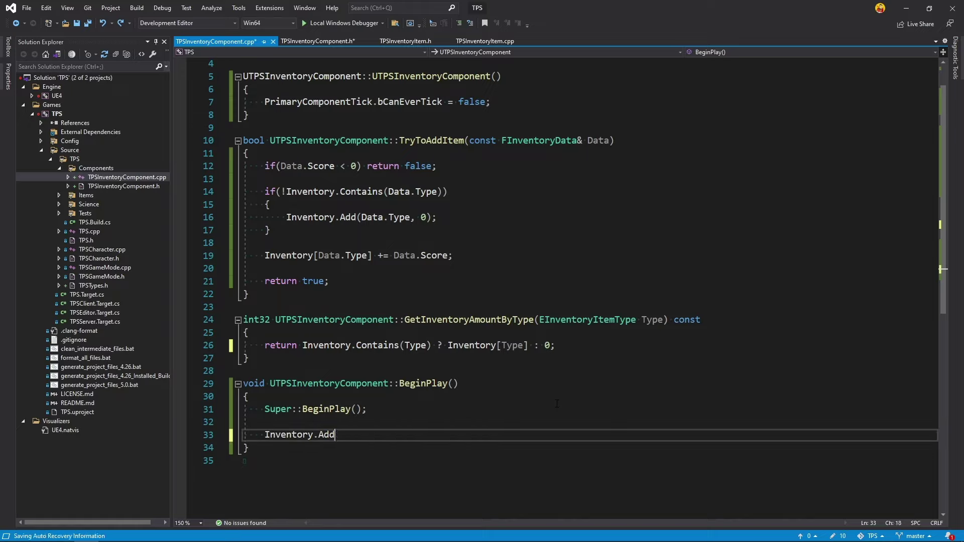
pyautogui.hotkey('ctrl', 'z')
pyautogui.hotkey('ctrl', 'z')
pyautogui.hotkey('ctrl', 'z')
pyautogui.hotkey('ctrl', 'z')
pyautogui.hotkey('ctrl', 'z')
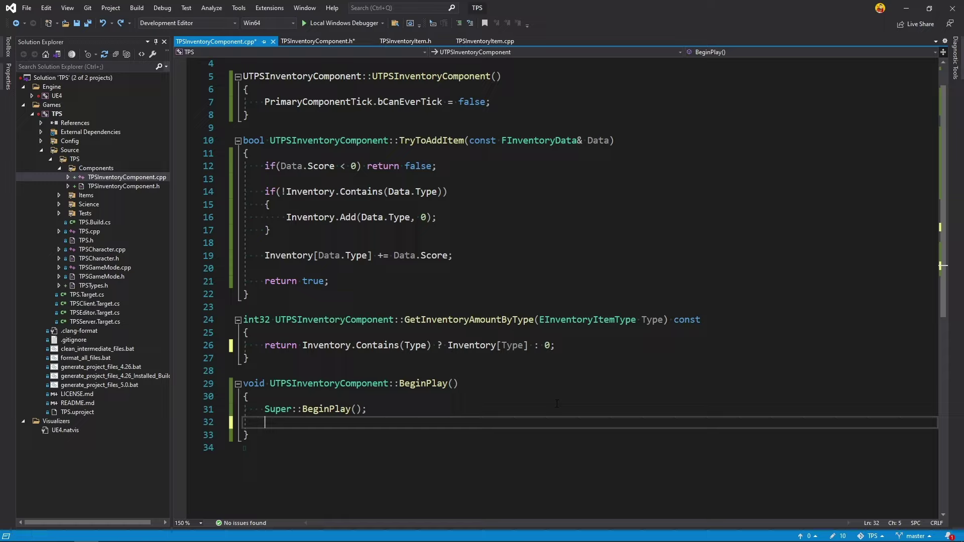
pyautogui.hotkey('ctrl', 'z')
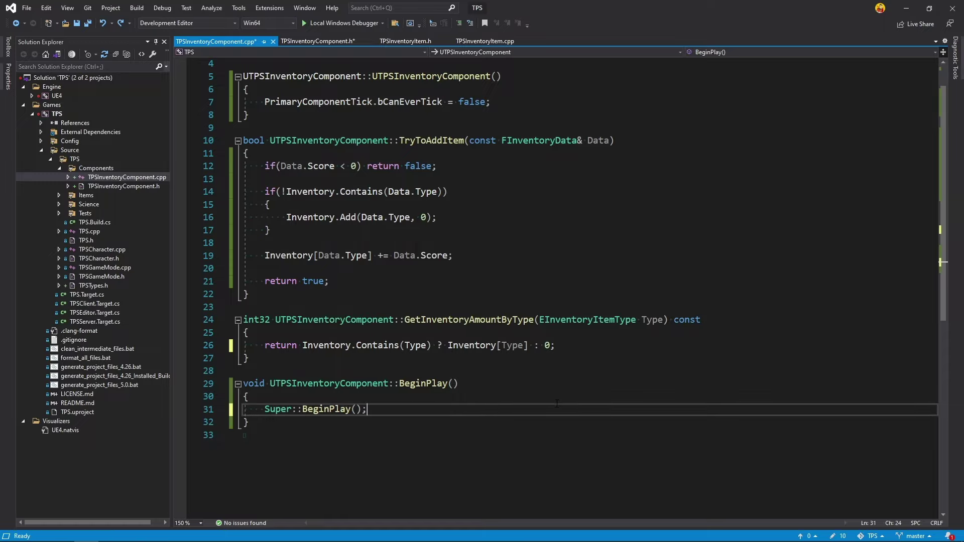
pyautogui.press('Return')
pyautogui.hotkey('ctrl', 's')
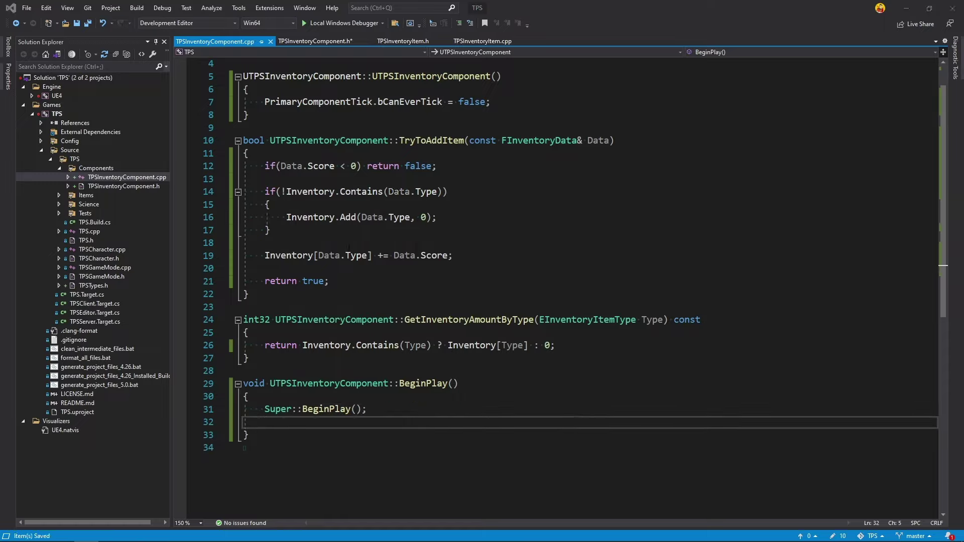
pyautogui.doubleClick(339, 320)
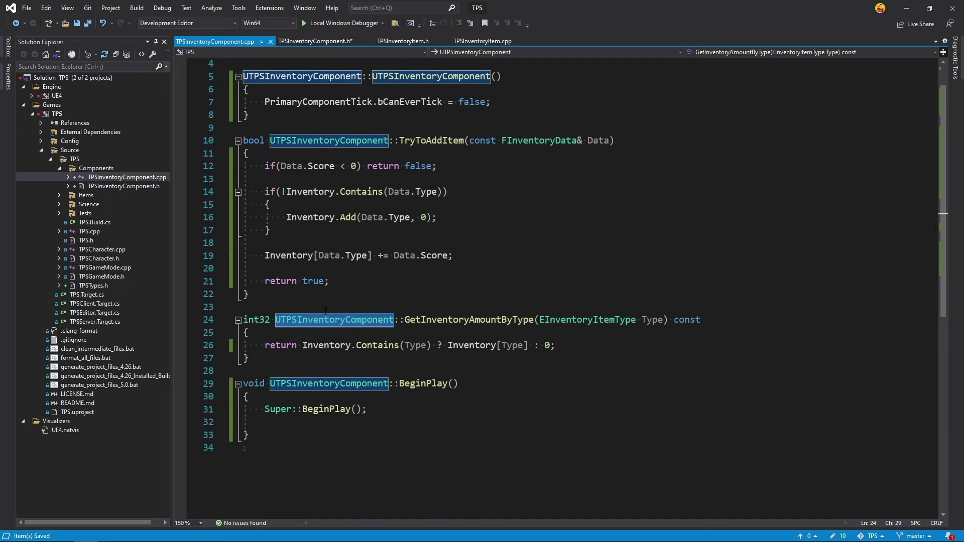
# Step: Open TPSCharacter.h and forward-declare class UTPSInventoryComponent after the includes
pyautogui.doubleClick(99, 259)
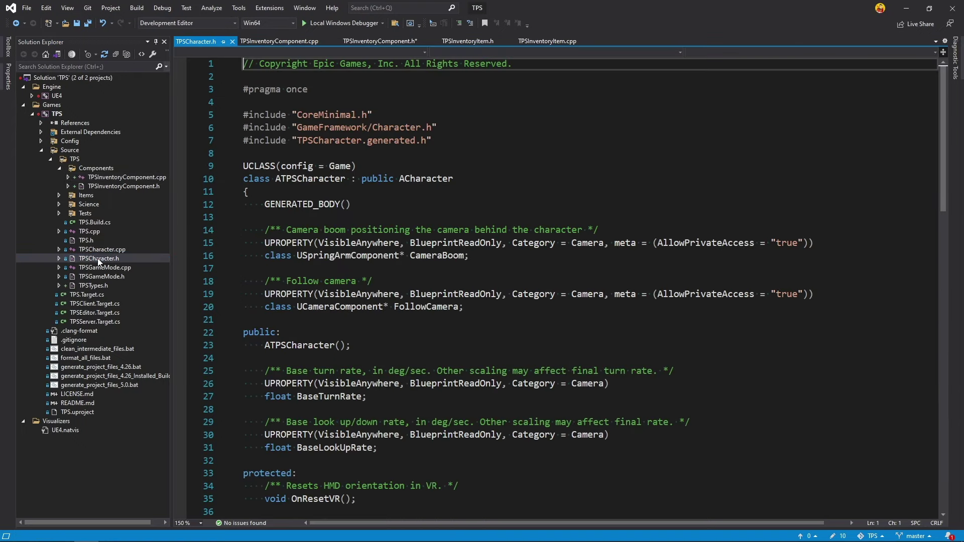
pyautogui.click(451, 140)
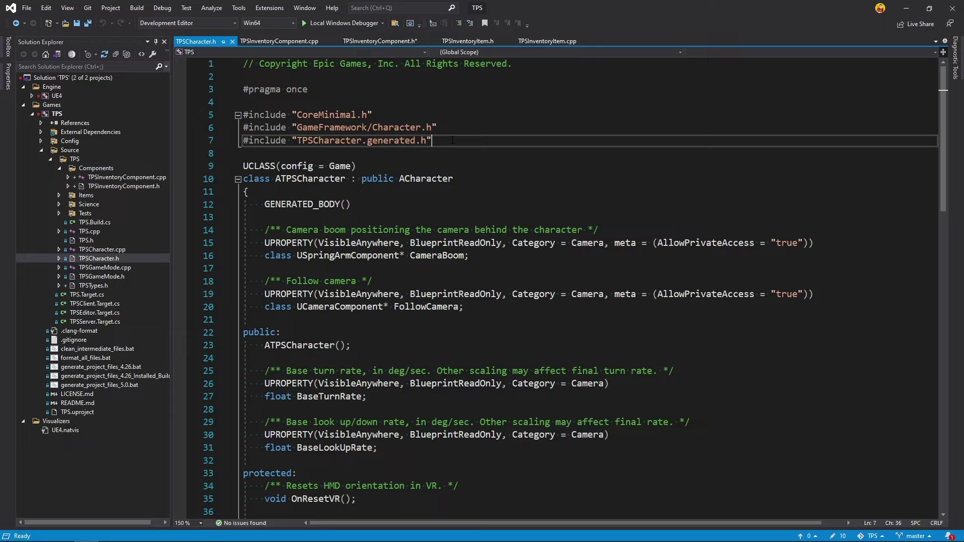
pyautogui.press('Return')
pyautogui.press('Return')
pyautogui.write('class')
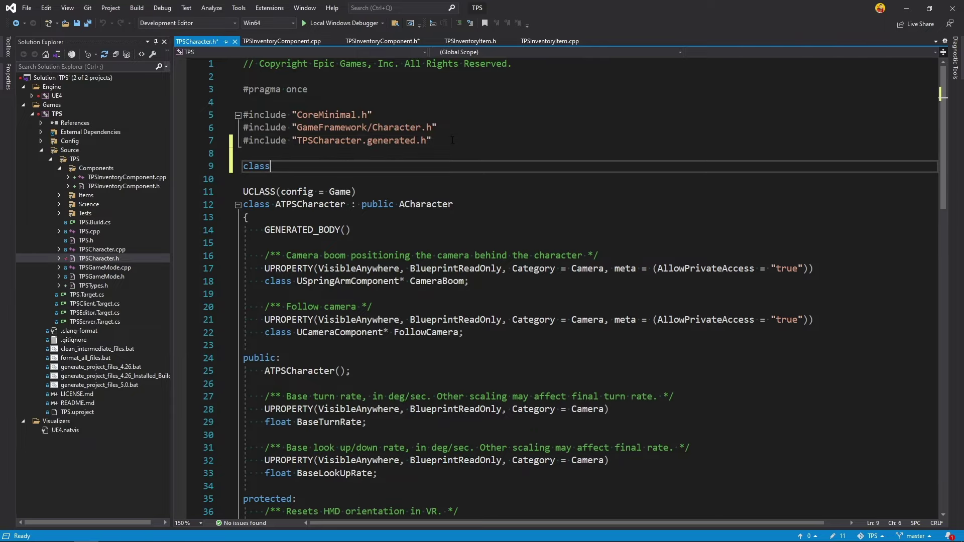
pyautogui.write(' UTPSInventoryComponent;')
# Step: Add a protected: section below the FollowCamera getter
pyautogui.click(399, 268)
pyautogui.scroll(-5, 399, 268)
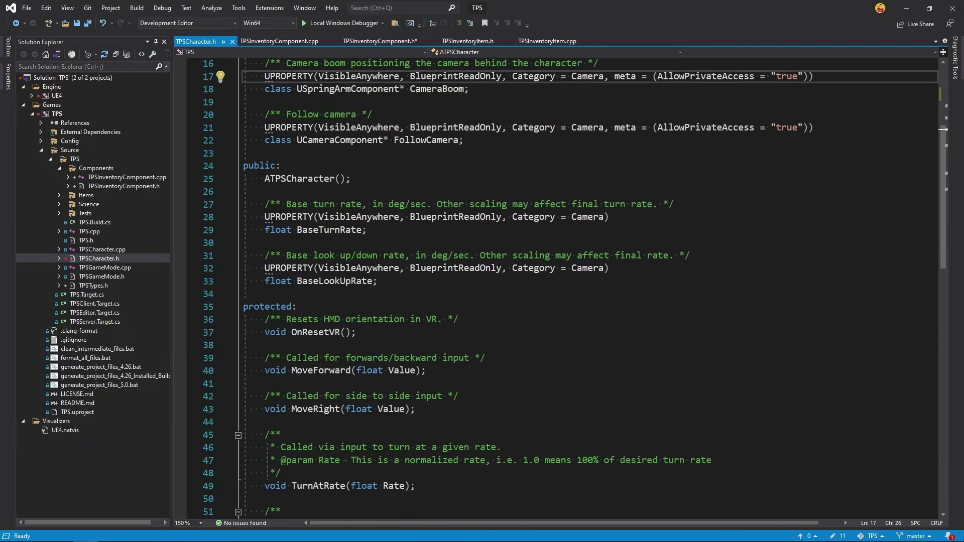
pyautogui.scroll(-3, 364, 329)
pyautogui.scroll(-4, 364, 329)
pyautogui.scroll(-3, 363, 329)
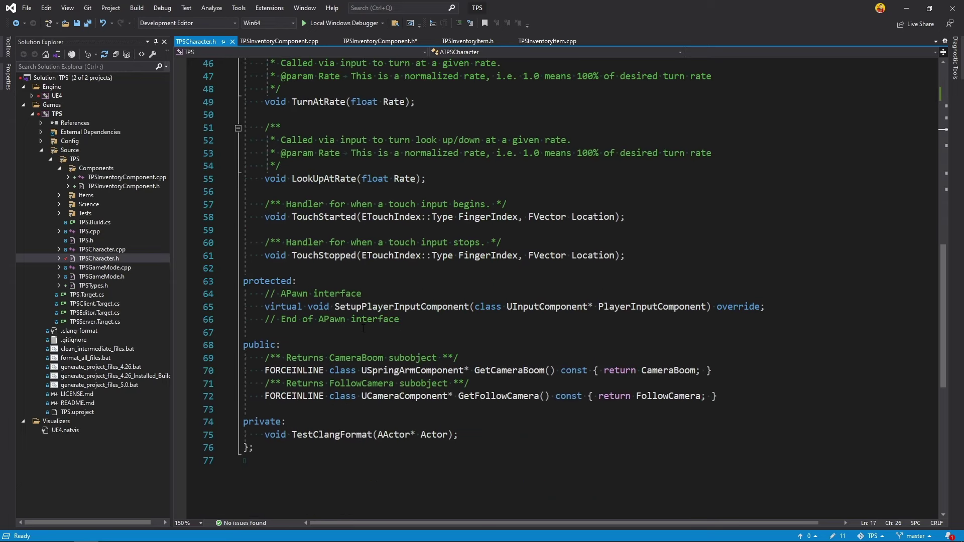
pyautogui.scroll(-2, 342, 291)
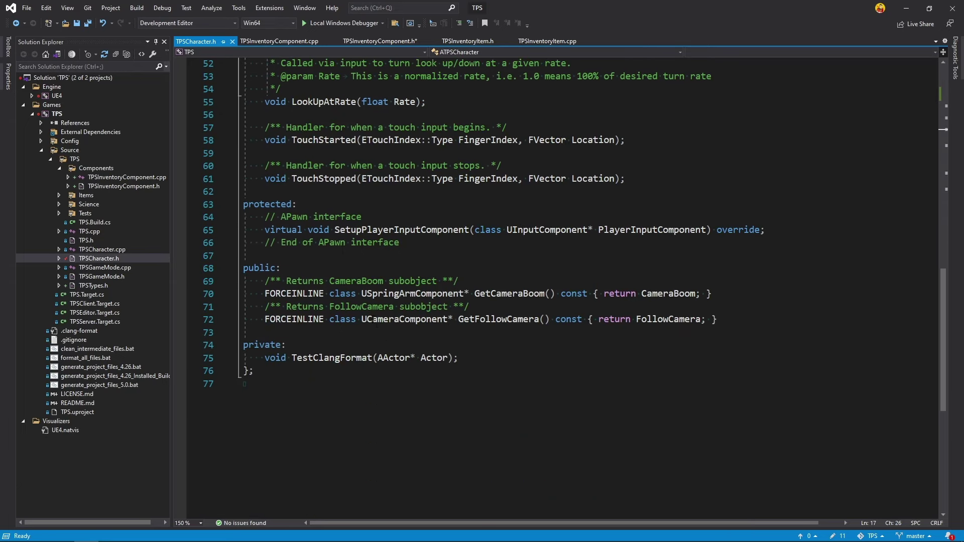
pyautogui.click(730, 319)
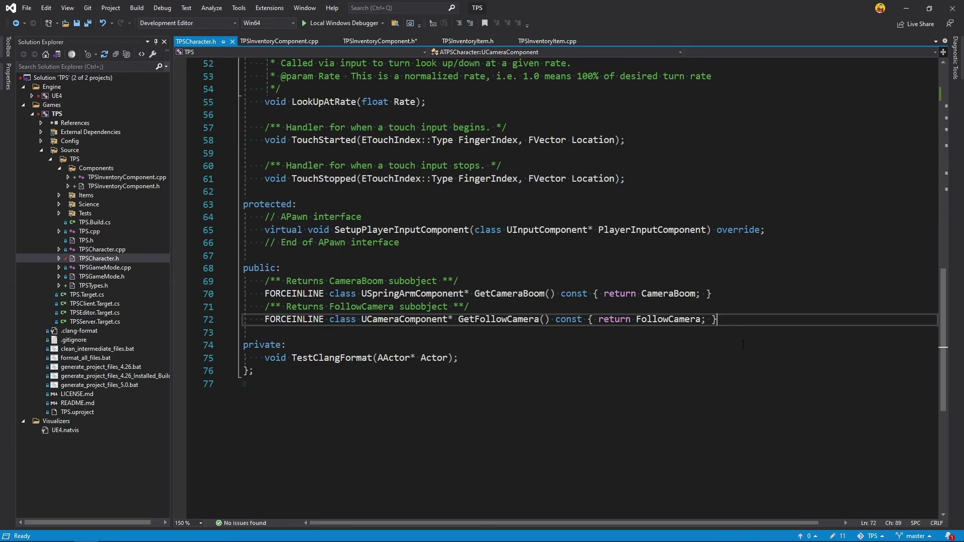
pyautogui.press('Return')
pyautogui.press('Return')
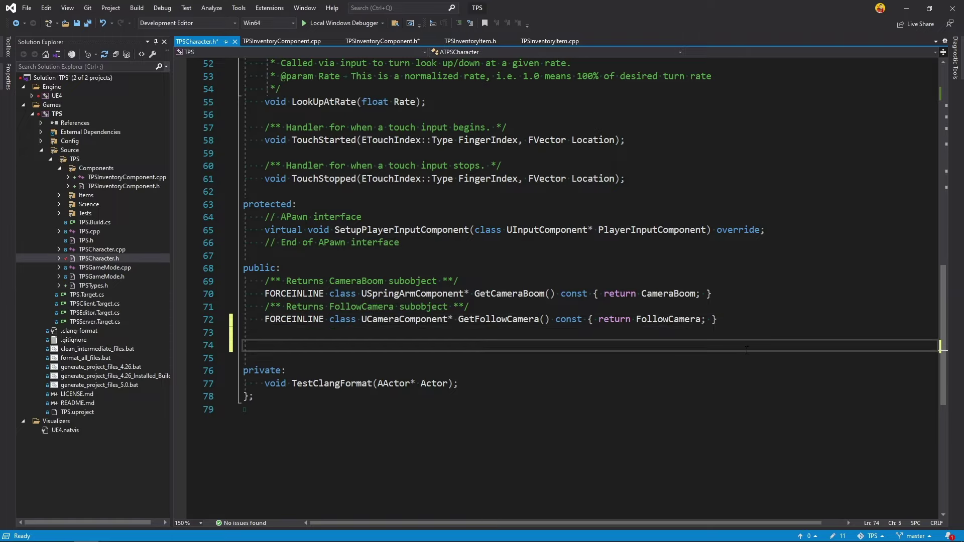
pyautogui.write('protect')
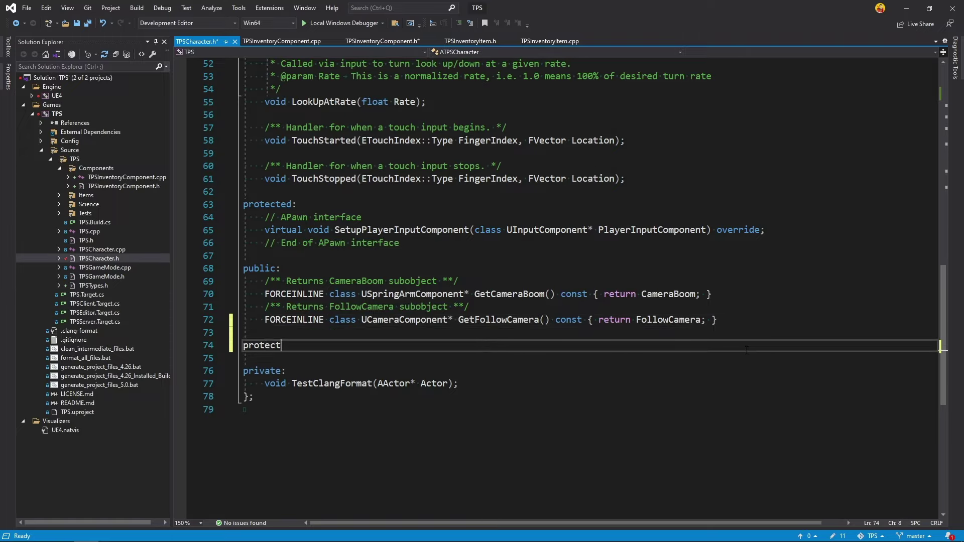
pyautogui.write('ed:')
pyautogui.press('Return')
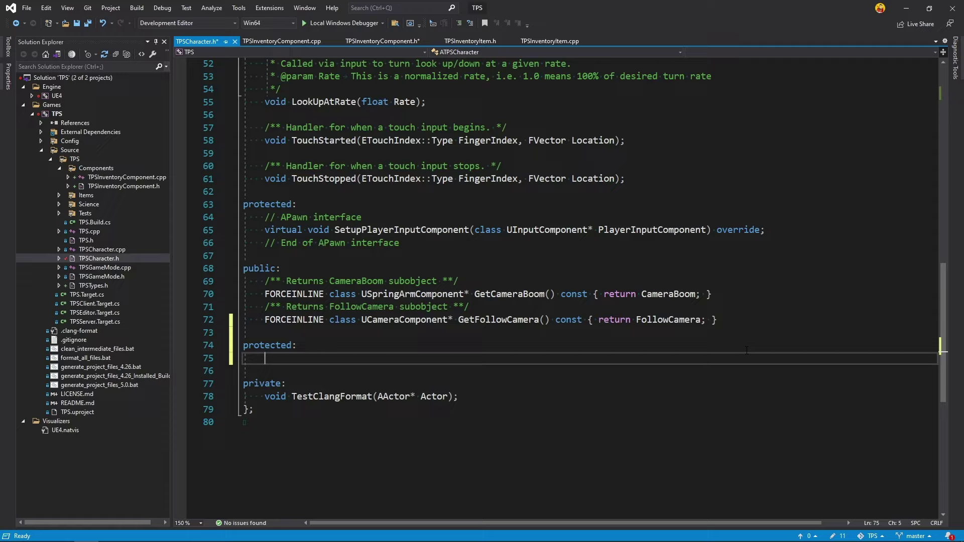
# Step: Declare UPROPERTY(VisibleAnywhere, BlueprintReadOnly) UTPSInventoryComponent* InventoryComponent; and save the header
pyautogui.write('UPROPER')
pyautogui.write('TY(VisibleAnywhere, B')
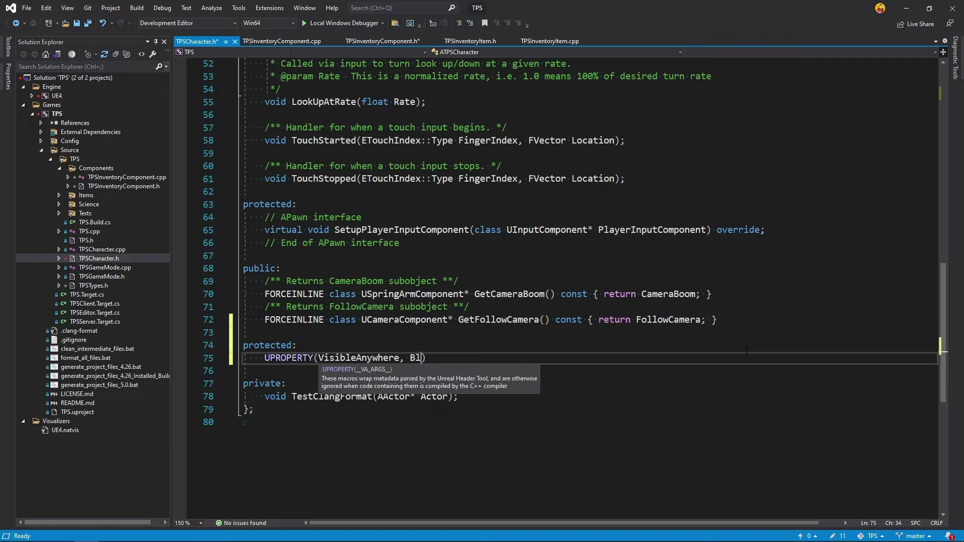
pyautogui.write('lueprintR')
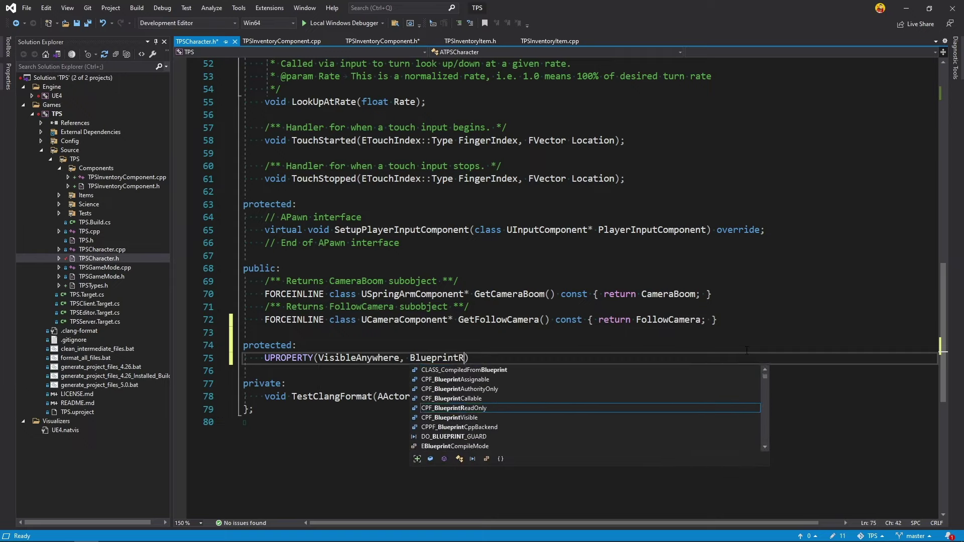
pyautogui.write('eadOnly')
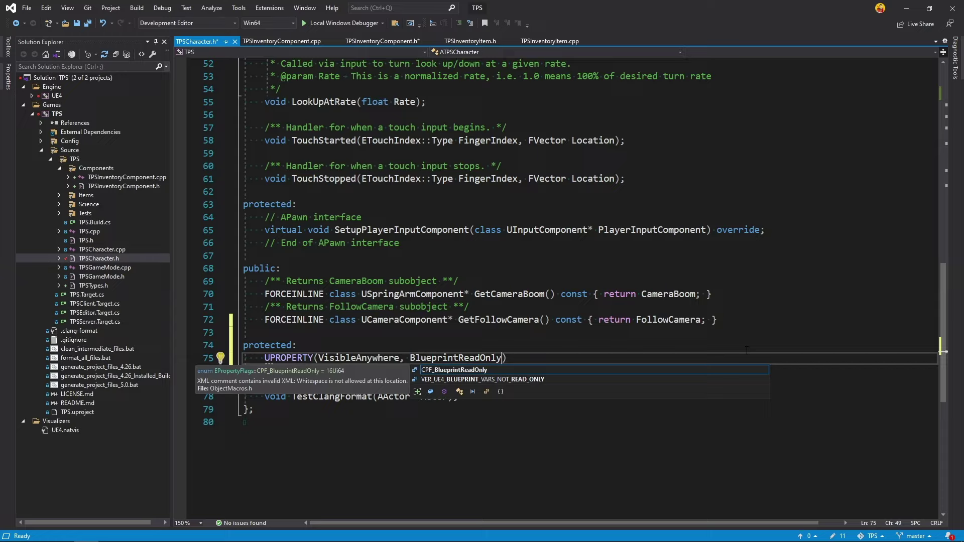
pyautogui.press('End')
pyautogui.press('Return')
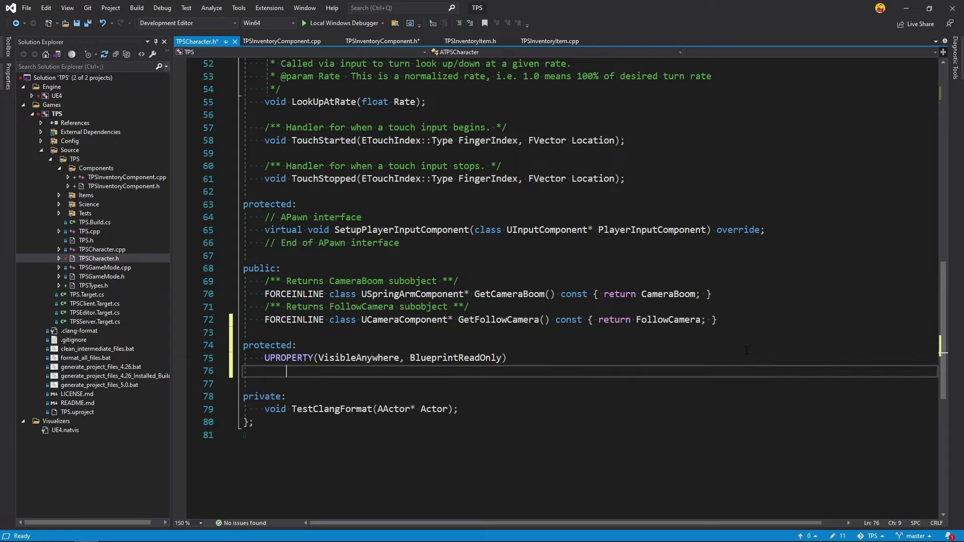
pyautogui.write('UTPSInventoryComponent*')
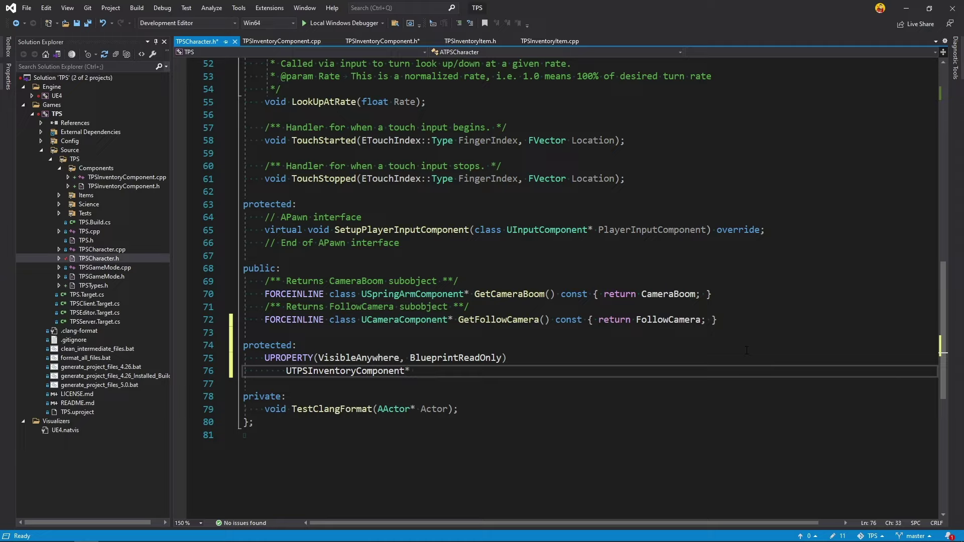
pyautogui.write(' UTPSInventoryComponent;')
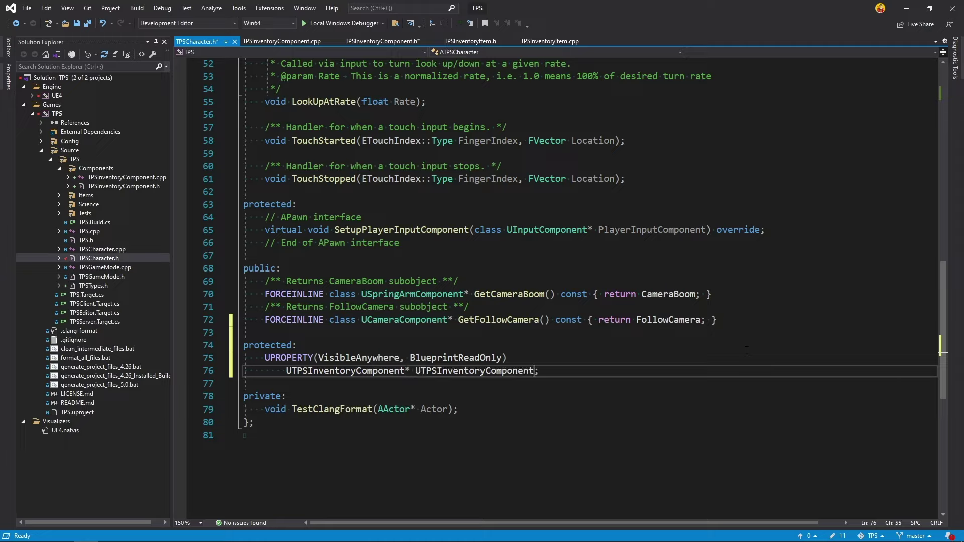
pyautogui.press('Left')
pyautogui.press('Left')
pyautogui.press('Left')
pyautogui.press('Left')
pyautogui.press('Left')
pyautogui.press('Left')
pyautogui.press('BackSpace')
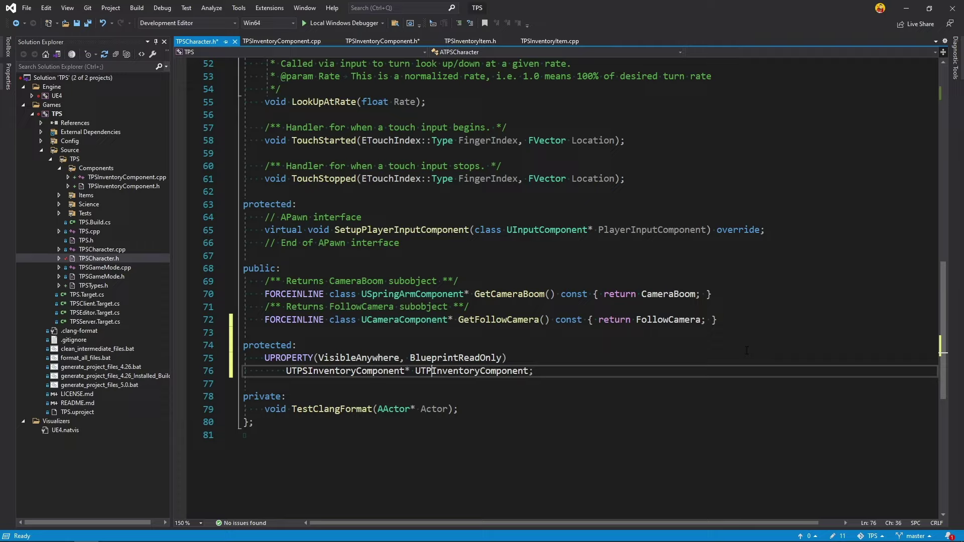
pyautogui.press('BackSpace')
pyautogui.press('BackSpace')
pyautogui.press('BackSpace')
pyautogui.hotkey('shift', 'Tab')
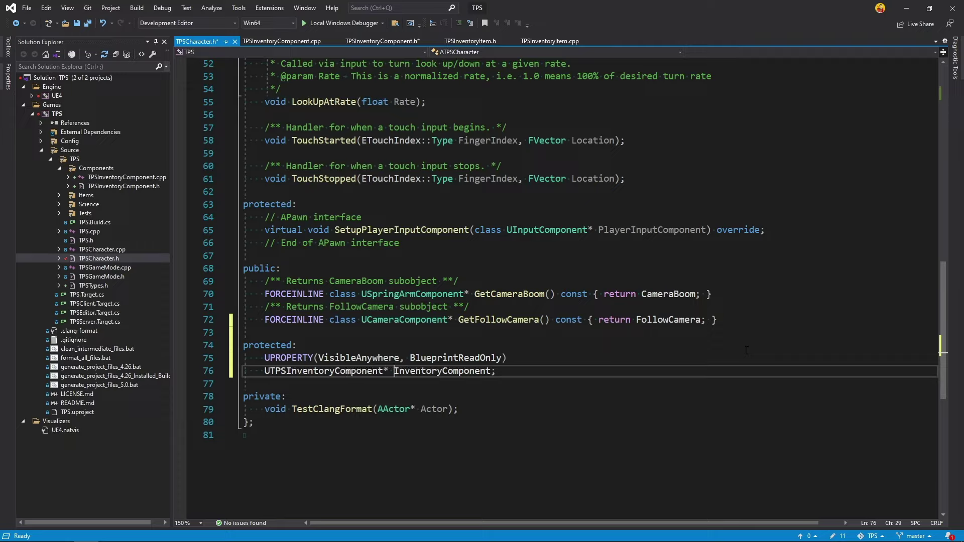
pyautogui.hotkey('ctrl', 's')
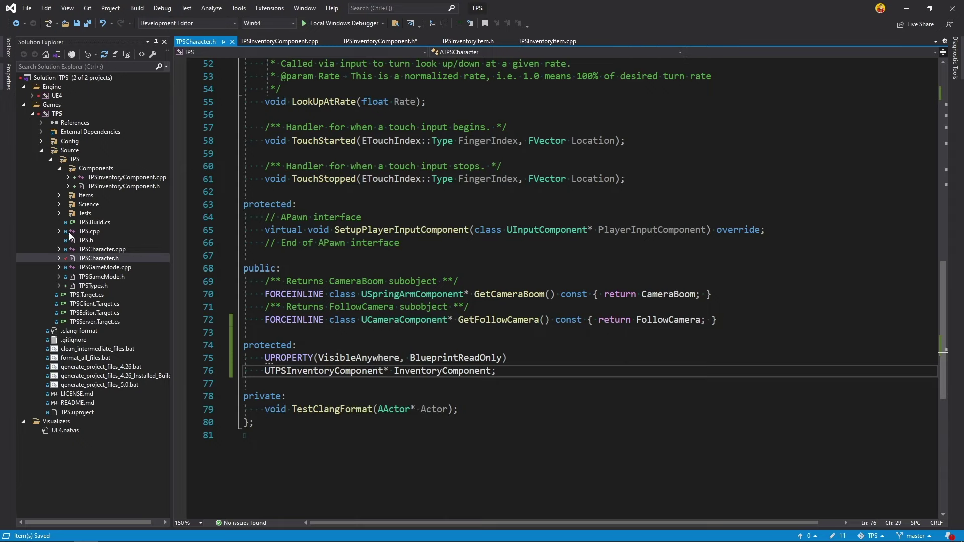
# Step: Open TPSCharacter.cpp, add #include "TPS/Components/TPSInventoryComponent.h" after the includes, and save
pyautogui.doubleClick(99, 249)
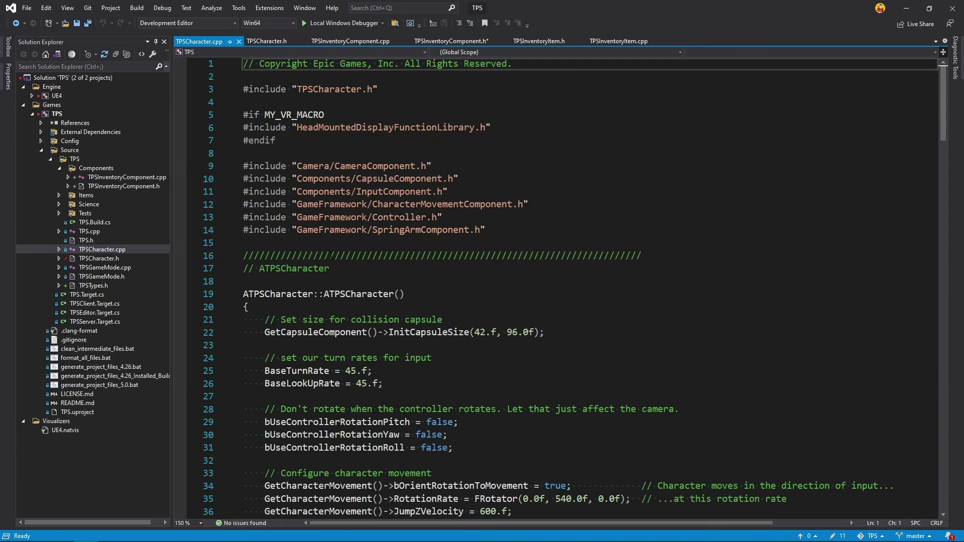
pyautogui.click(505, 228)
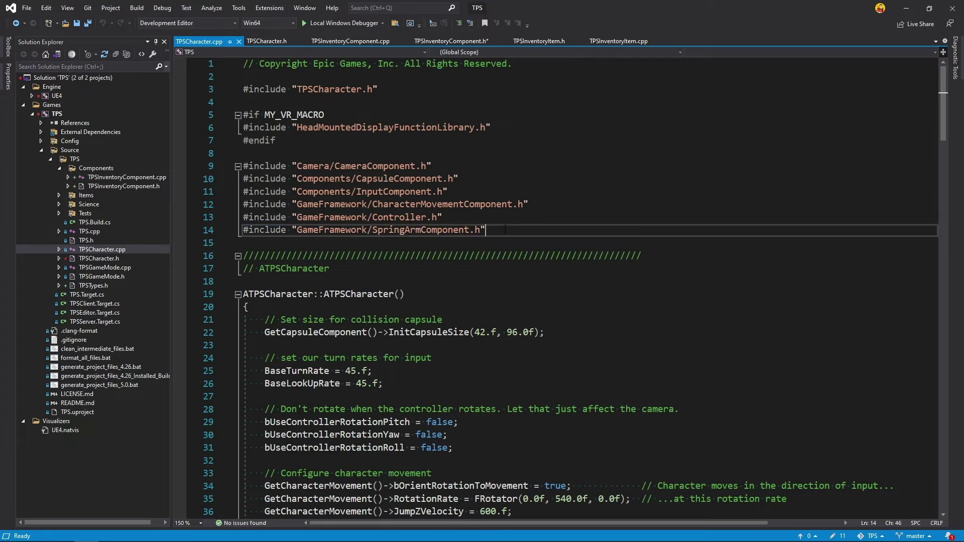
pyautogui.press('Return')
pyautogui.write('#include "TPS/Co')
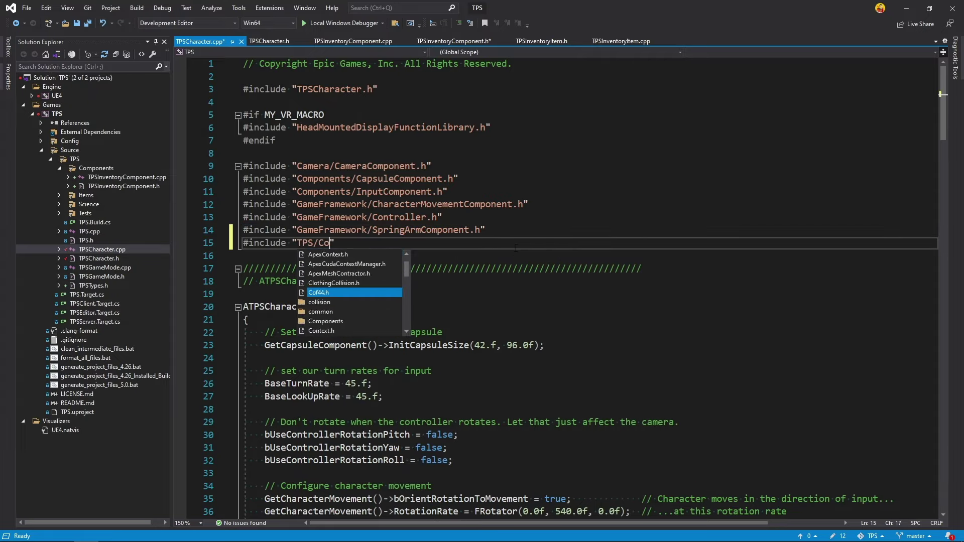
pyautogui.write('mponents/TPSInventory')
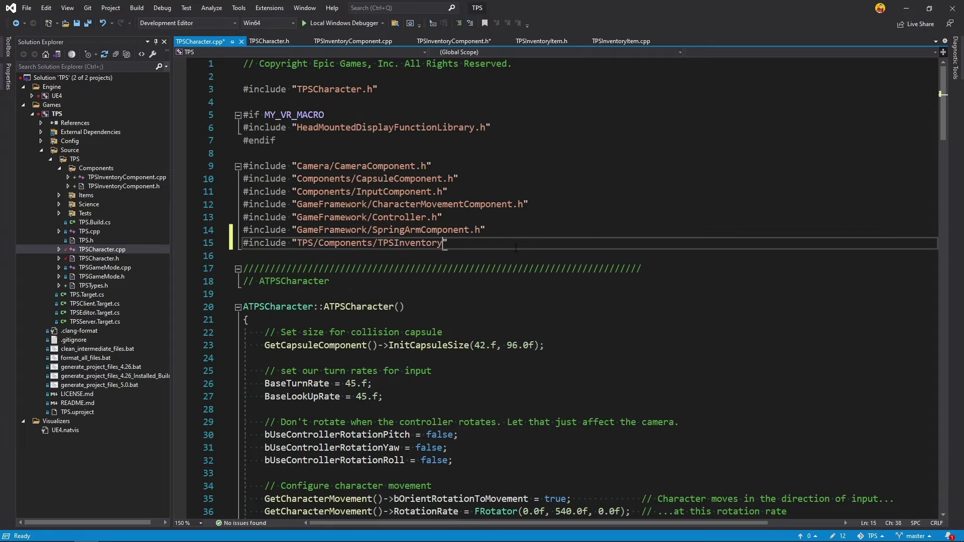
pyautogui.write('Component.h')
pyautogui.hotkey('ctrl', 's')
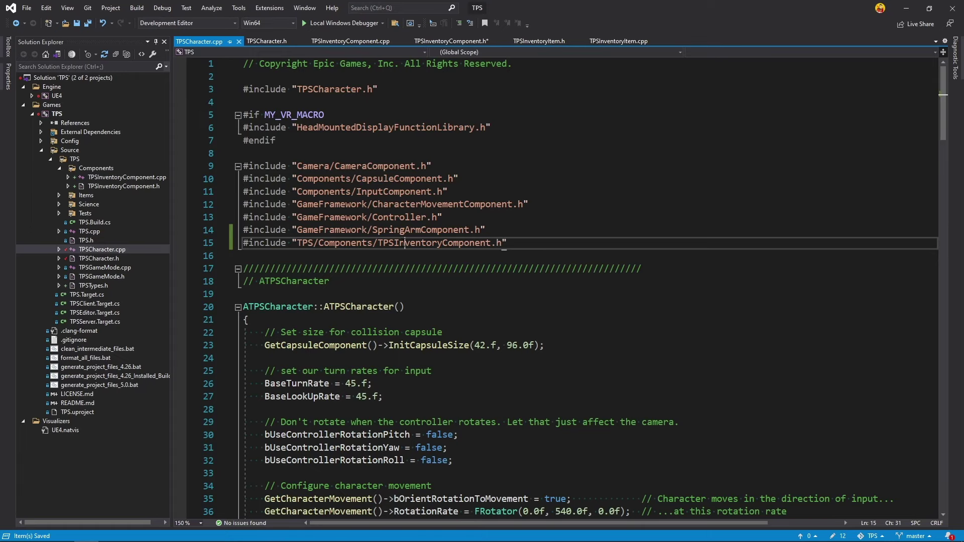
# Step: Select the TPSInventoryComponent name and navigate to the end of the constructor body
pyautogui.doubleClick(396, 242)
pyautogui.hotkey('ctrl', 'c')
pyautogui.scroll(-5, 426, 256)
pyautogui.scroll(-4, 453, 267)
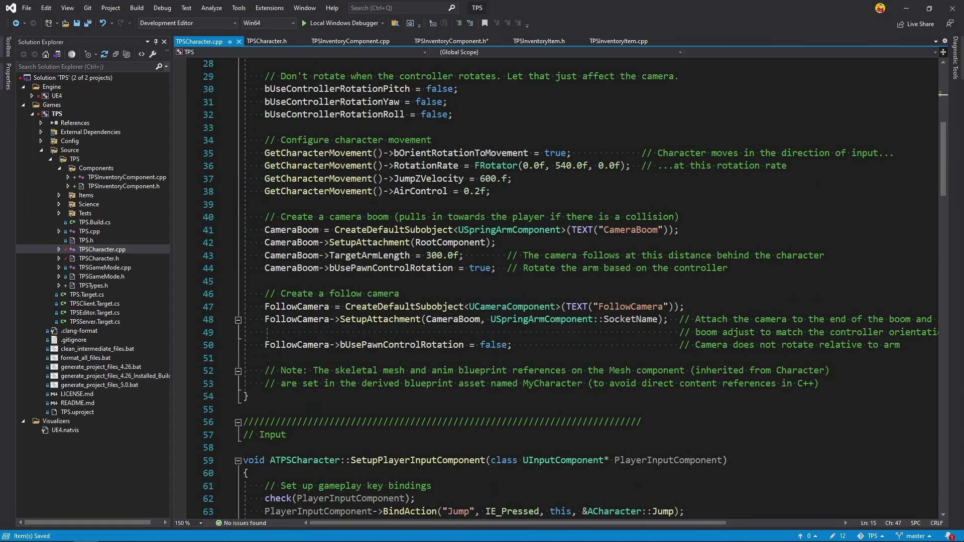
pyautogui.click(817, 387)
pyautogui.scroll(4, 513, 307)
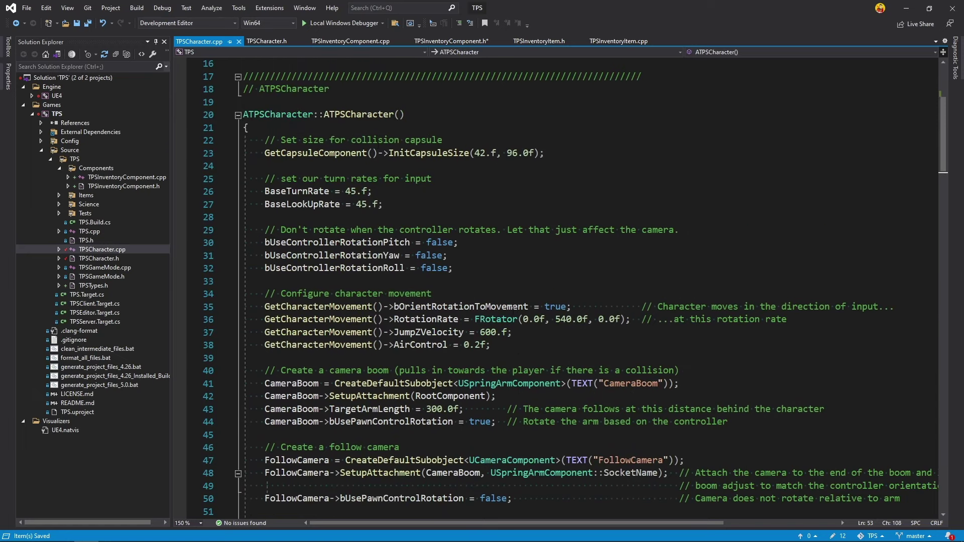
pyautogui.click(355, 119)
pyautogui.scroll(-4, 527, 226)
pyautogui.scroll(-3, 697, 339)
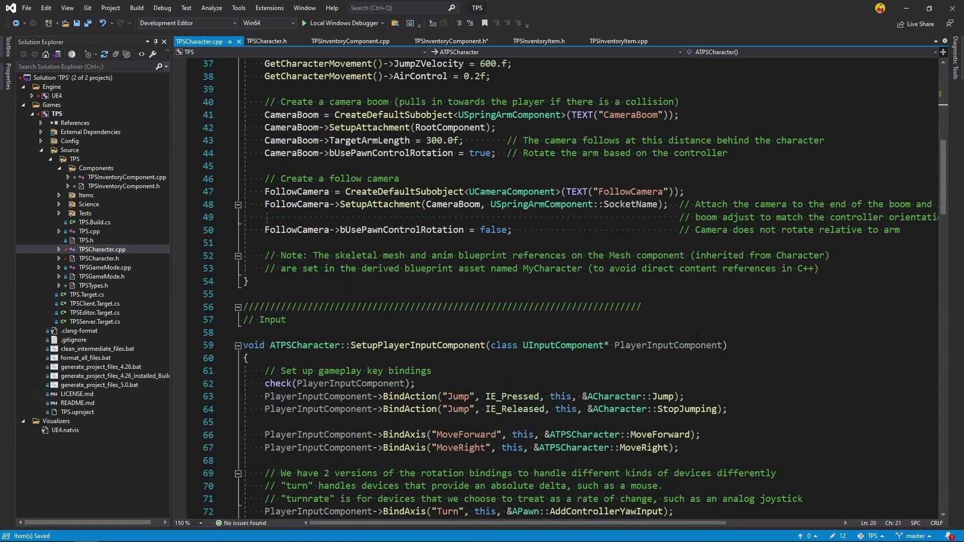
# Step: Create InventoryComponent with CreateDefaultSubobject<UTPSInventoryComponent>("InventoryComponent") in the constructor and save
pyautogui.click(845, 272)
pyautogui.press('Return')
pyautogui.press('Return')
pyautogui.hotkey('ctrl', 'v')
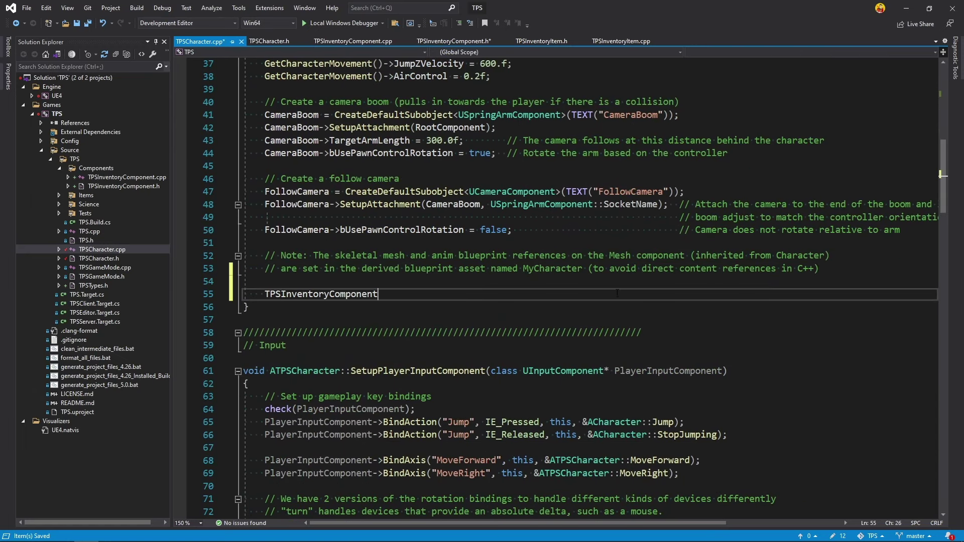
pyautogui.click(281, 294)
pyautogui.press('BackSpace')
pyautogui.press('BackSpace')
pyautogui.press('BackSpace')
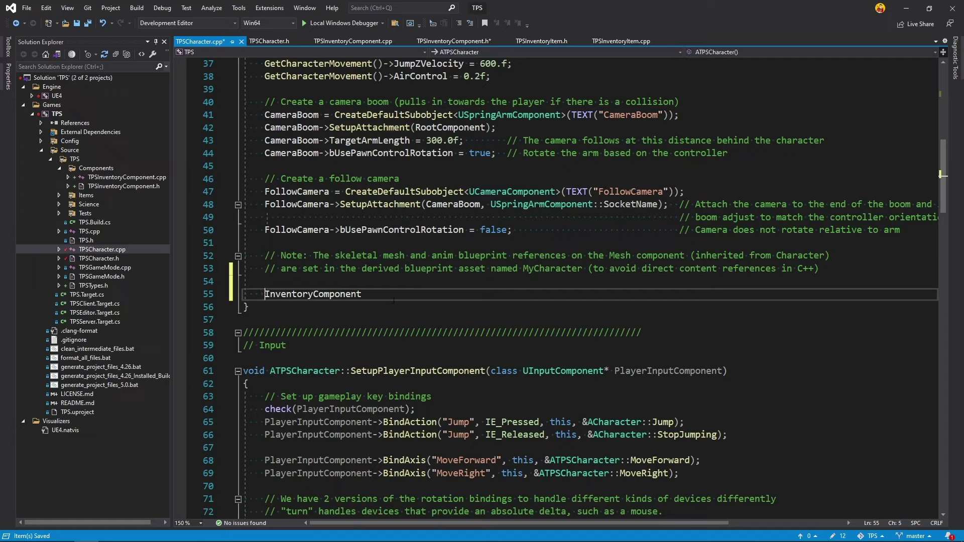
pyautogui.click(393, 300)
pyautogui.write('= Crea')
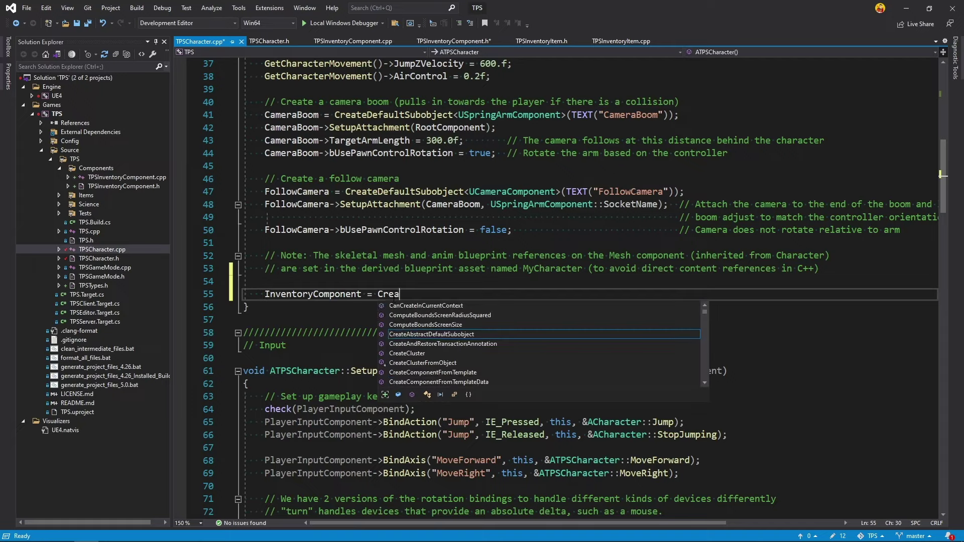
pyautogui.write('t')
pyautogui.write('eDefau')
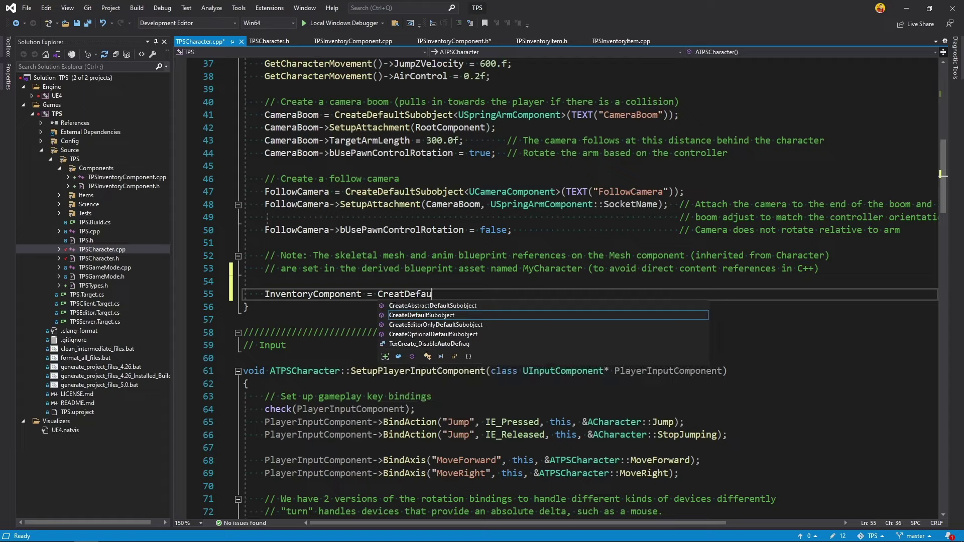
pyautogui.press('Tab')
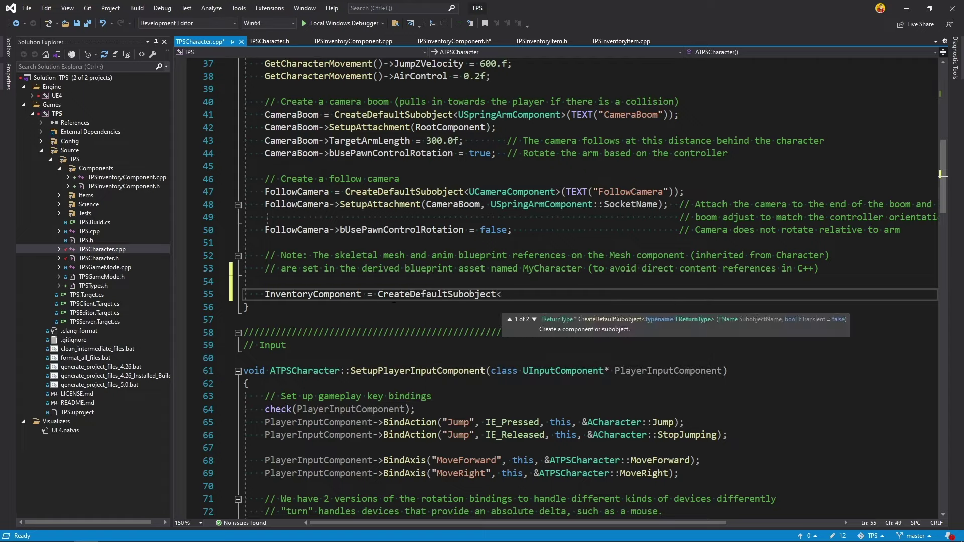
pyautogui.write('TPSInventoryComponent>')
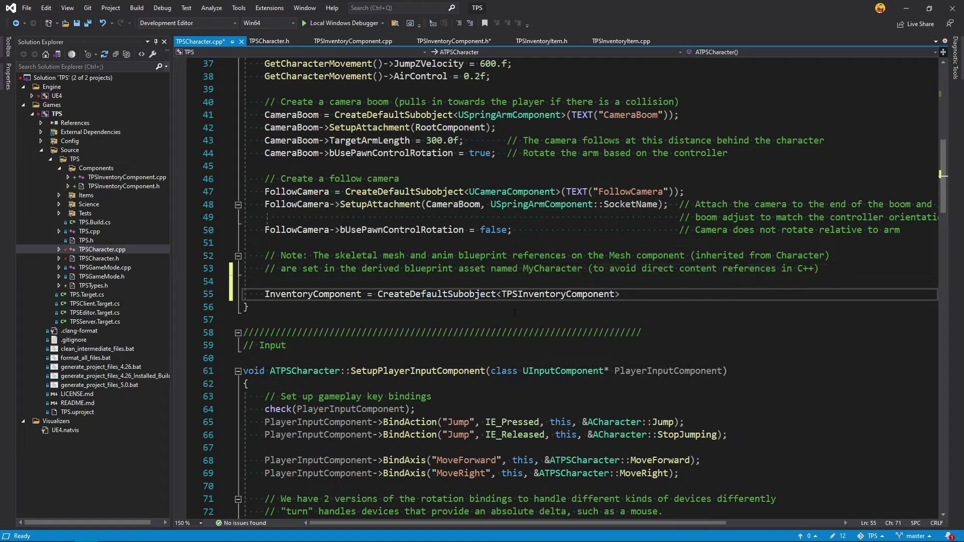
pyautogui.click(502, 295)
pyautogui.write('U')
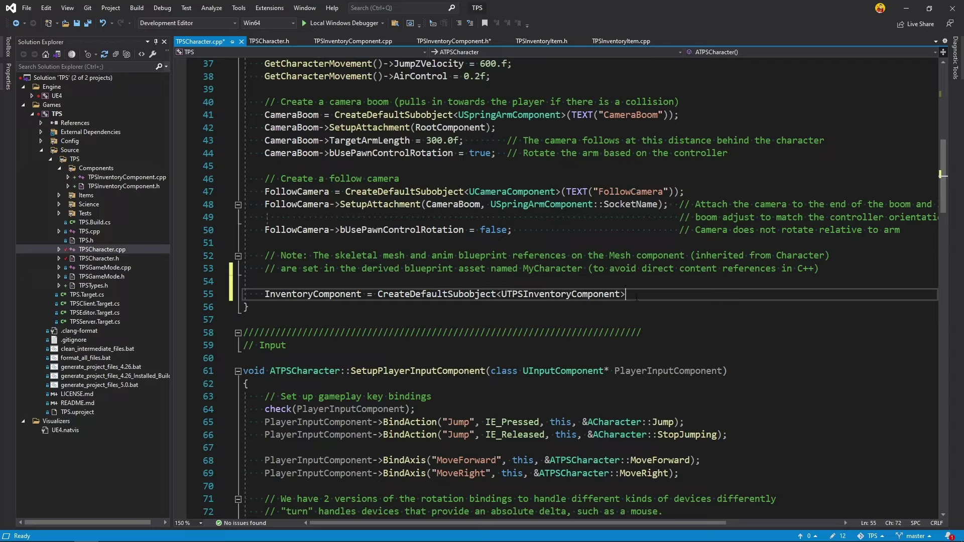
pyautogui.write('()')
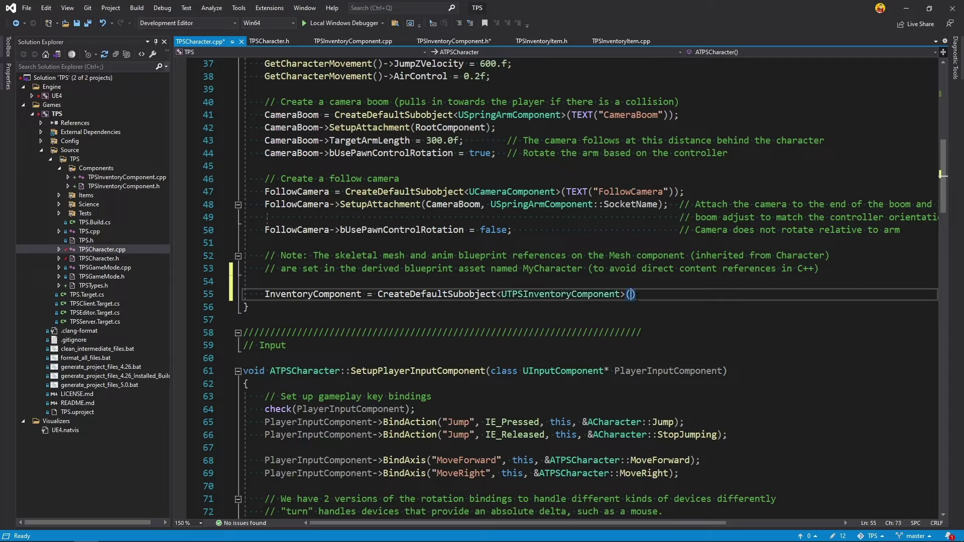
pyautogui.write('"TInventoryComponent')
pyautogui.press('Tab')
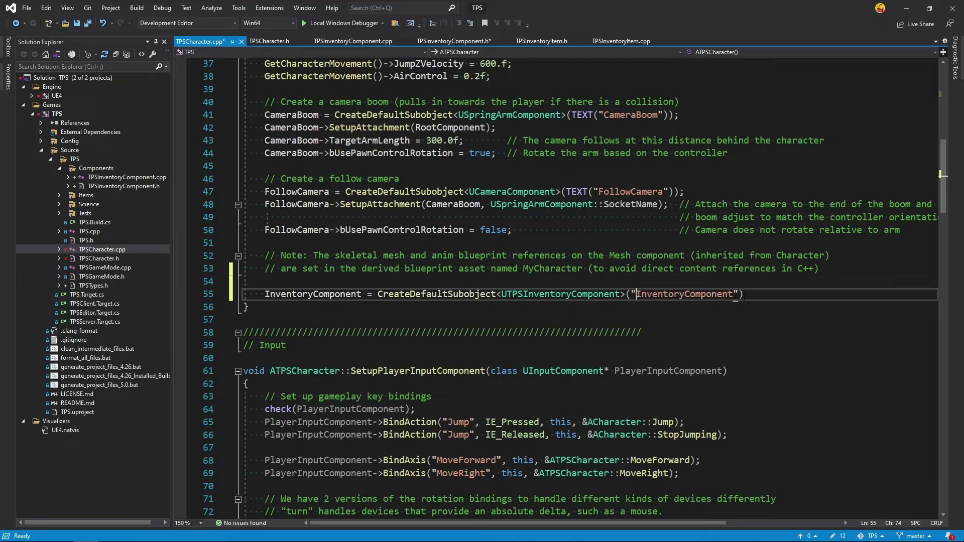
pyautogui.write(';')
pyautogui.hotkey('ctrl', 's')
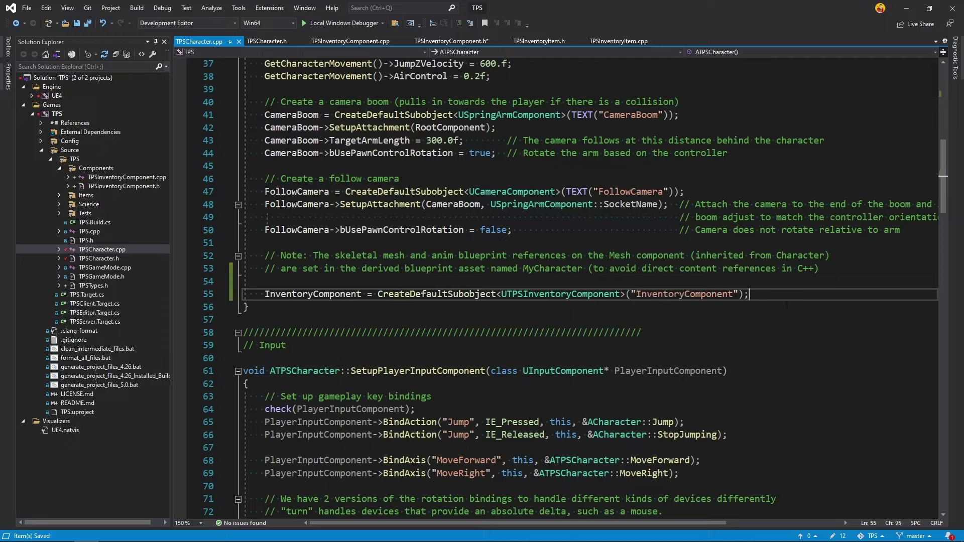
# Step: Select the TPSInventoryComponent #include line for copying
pyautogui.click(382, 203)
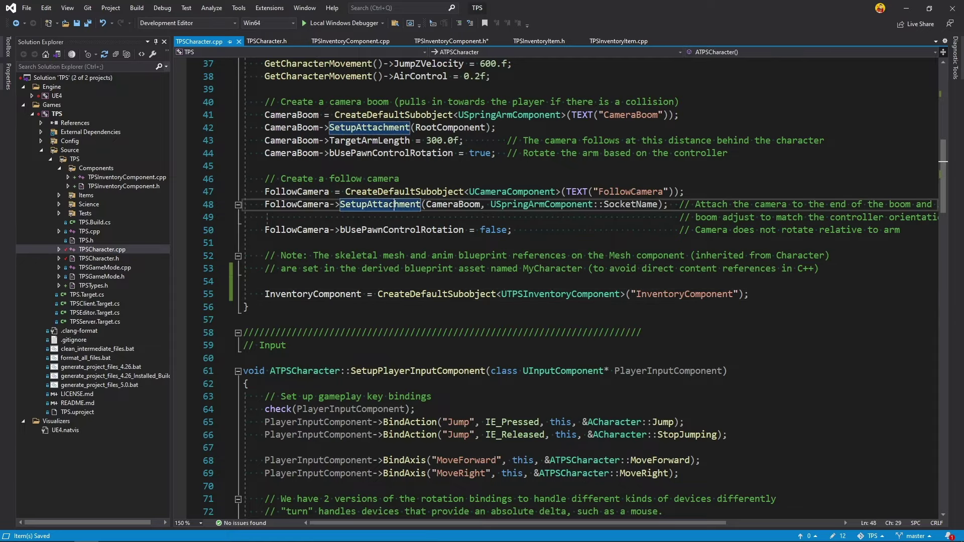
pyautogui.click(776, 293)
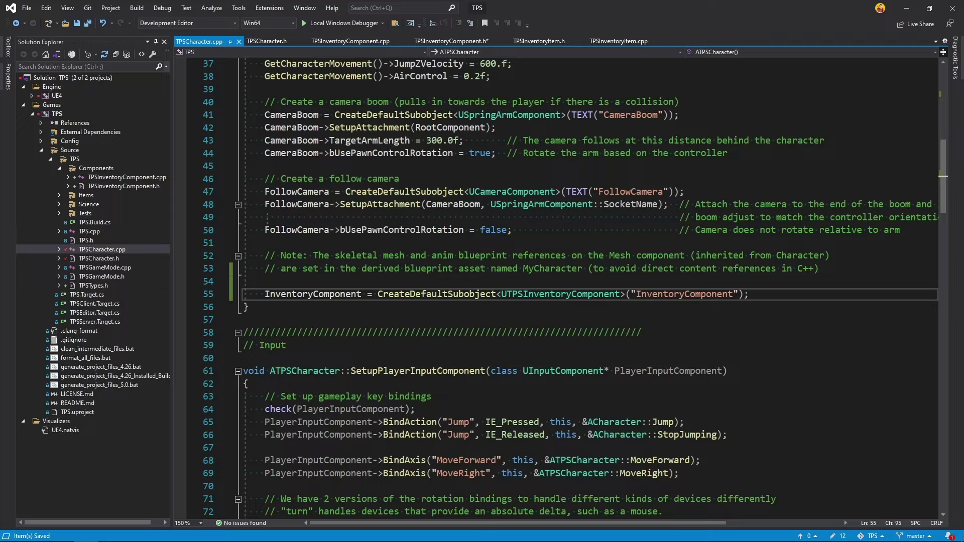
pyautogui.hotkey('alt', 'Tab')
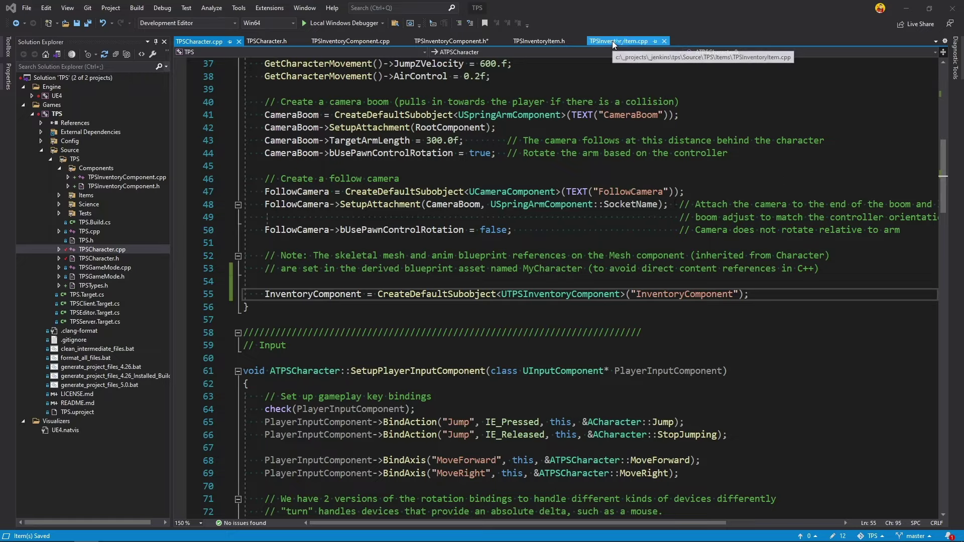
pyautogui.hotkey('alt', 'Tab')
pyautogui.scroll(12, 546, 295)
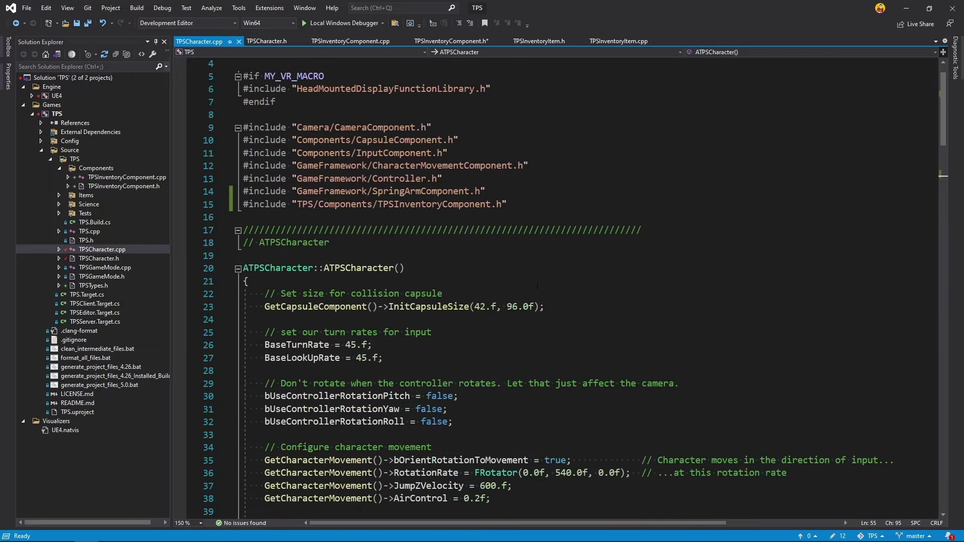
pyautogui.moveTo(508, 243); pyautogui.dragTo(243, 243)
pyautogui.hotkey('ctrl', 'c')
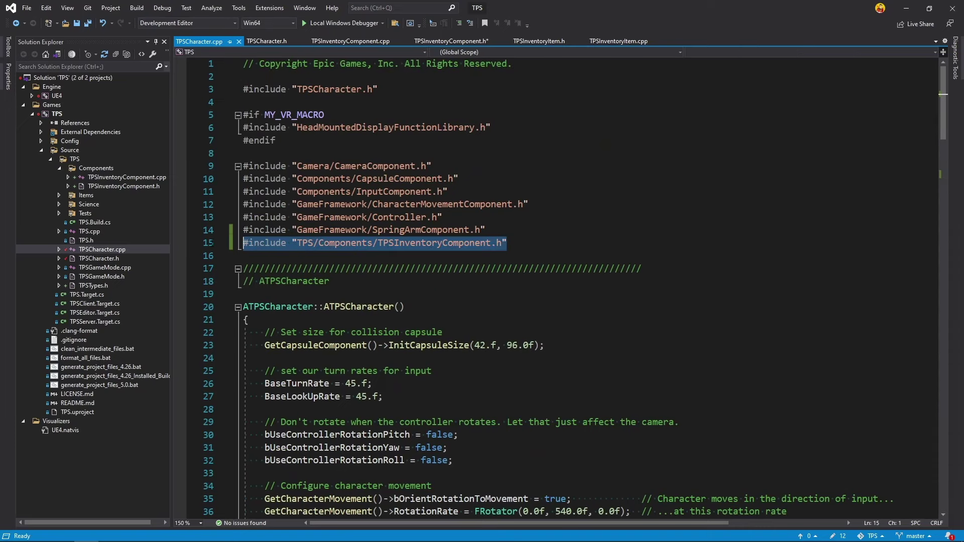
# Step: Paste the TPS/Components/TPSInventoryComponent.h include as line 6 of TPSInventoryItem.cpp and save
pyautogui.click(620, 38)
pyautogui.scroll(4, 464, 204)
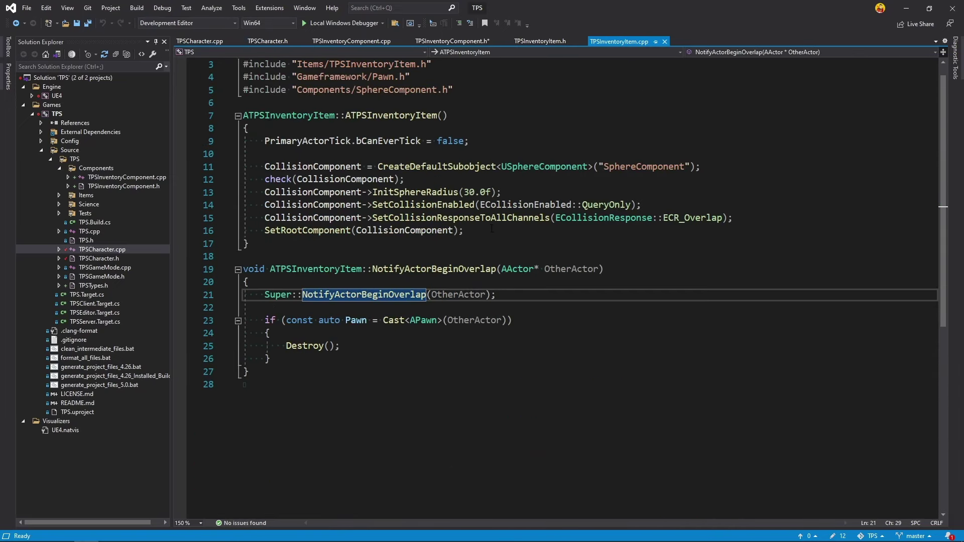
pyautogui.click(467, 113)
pyautogui.press('Return')
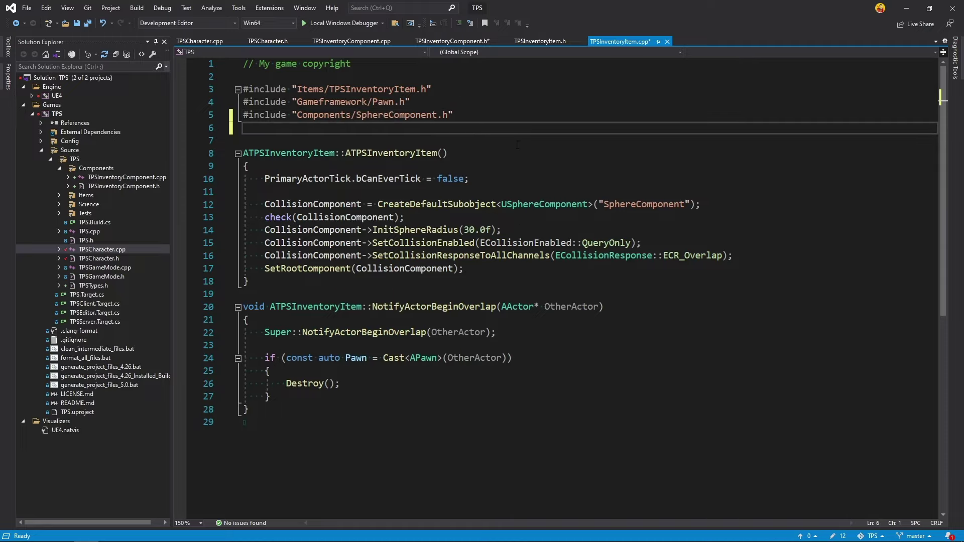
pyautogui.hotkey('ctrl', 'v')
pyautogui.hotkey('ctrl', 's')
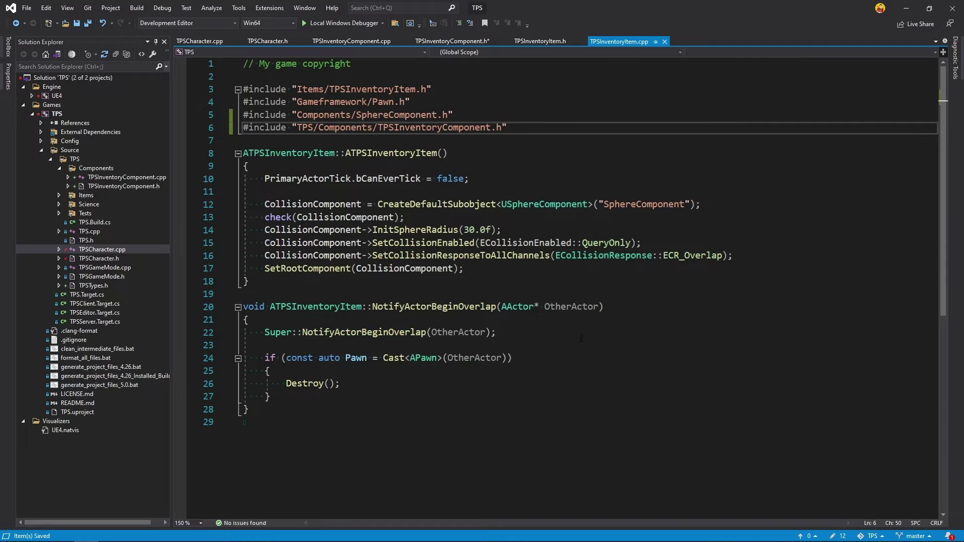
pyautogui.scroll(-3, 581, 337)
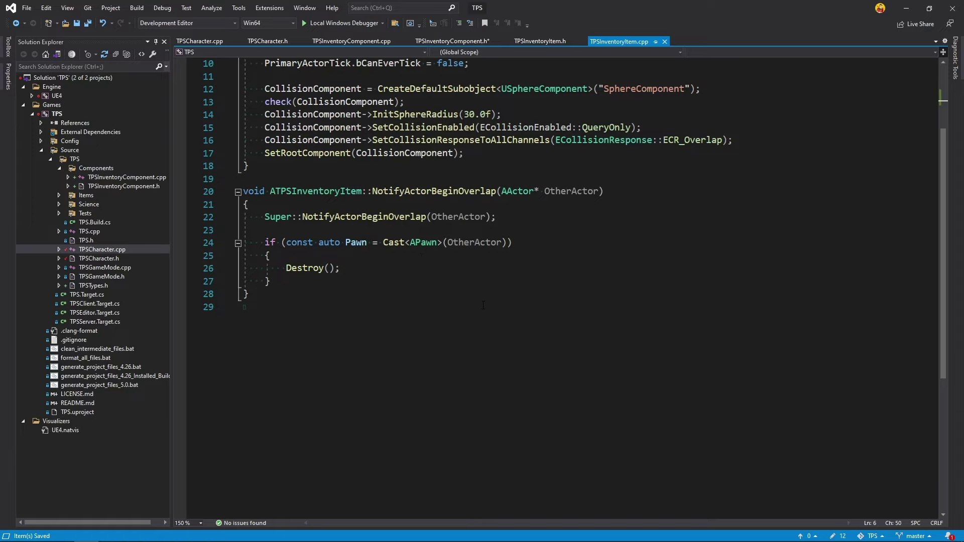
pyautogui.click(275, 257)
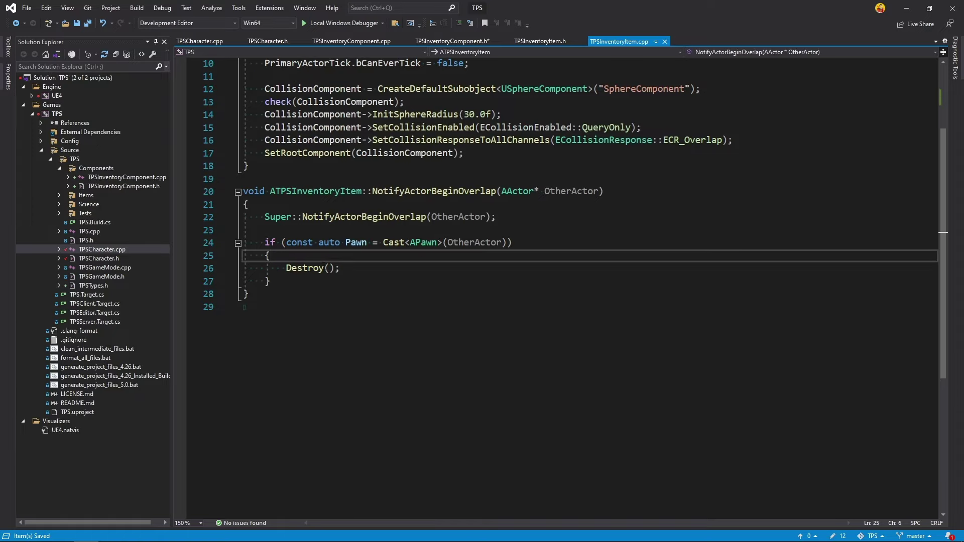
# Step: Add an if getting InvComp via Pawn->FindComponentByClass<UTPSInventoryComponent>() with a brace block
pyautogui.press('Return')
pyautogui.write('if()')
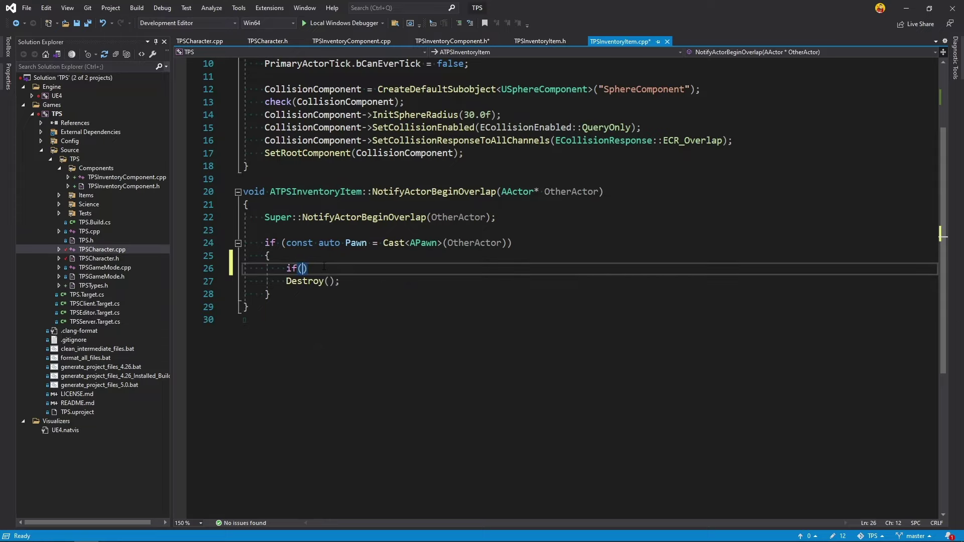
pyautogui.write('const auto ')
pyautogui.write('In')
pyautogui.write('vComp')
pyautogui.write(' = P')
pyautogui.write('awn')
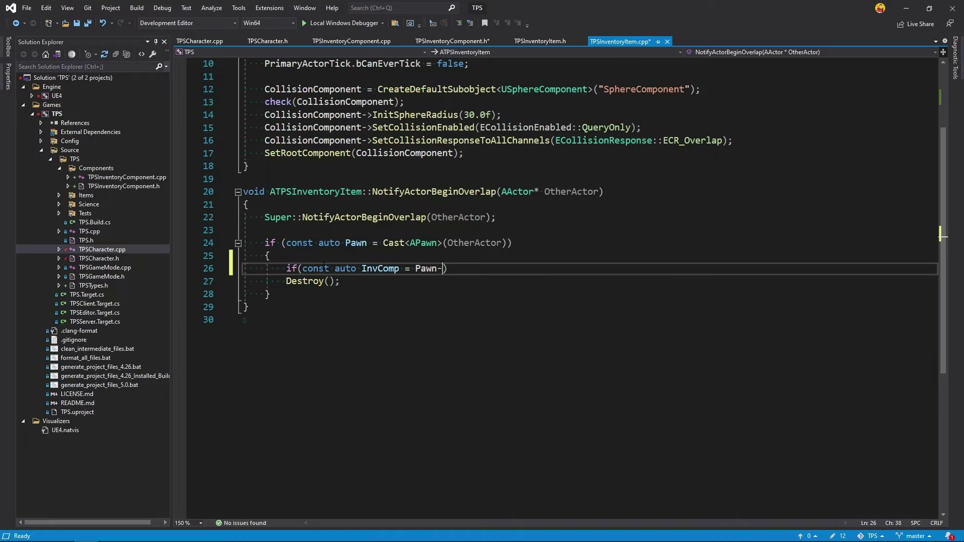
pyautogui.write('->')
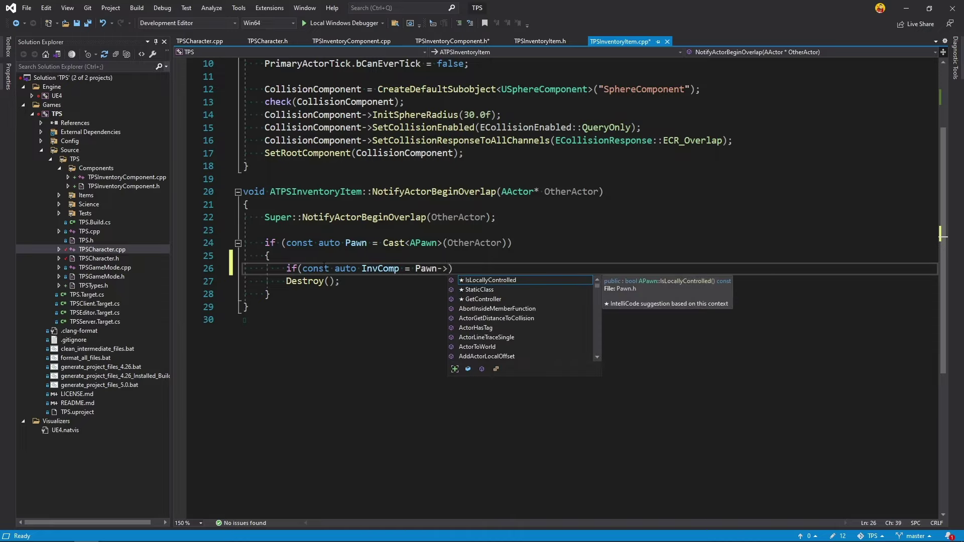
pyautogui.write('find')
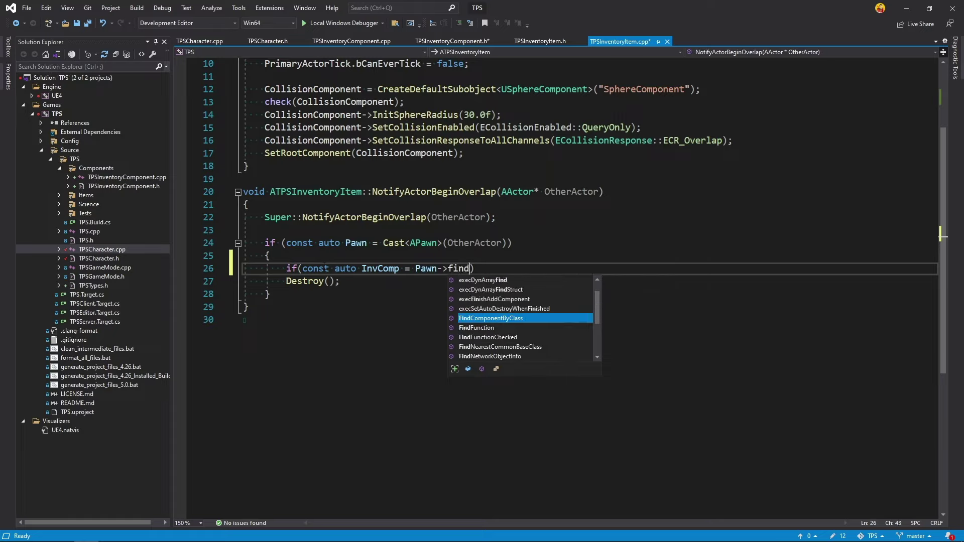
pyautogui.write('co')
pyautogui.press('Tab')
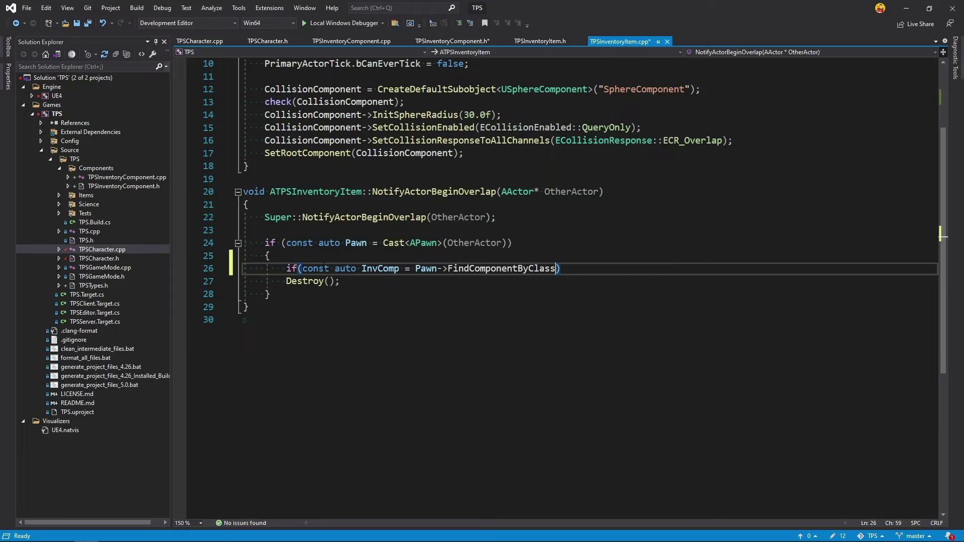
pyautogui.write('<')
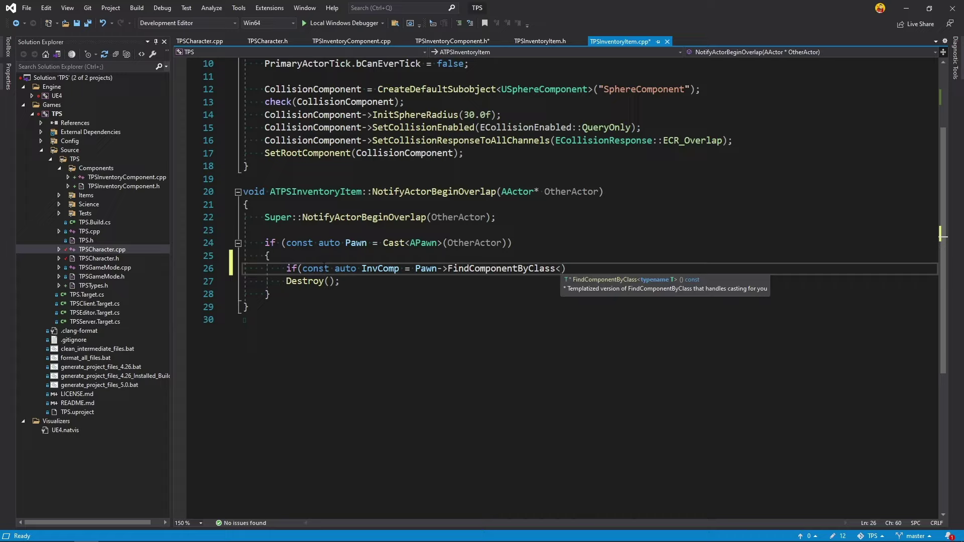
pyautogui.write('UTP')
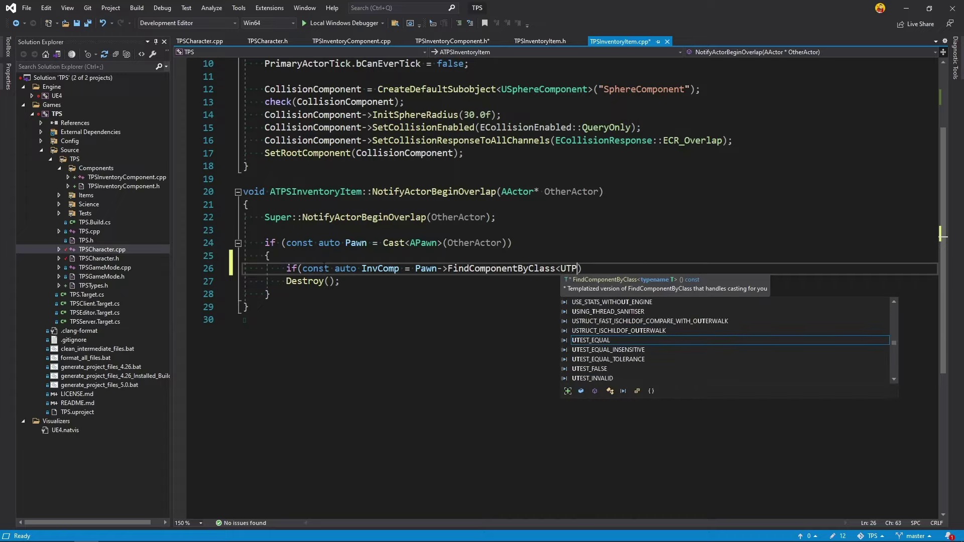
pyautogui.write('S')
pyautogui.press('Tab')
pyautogui.write('>')
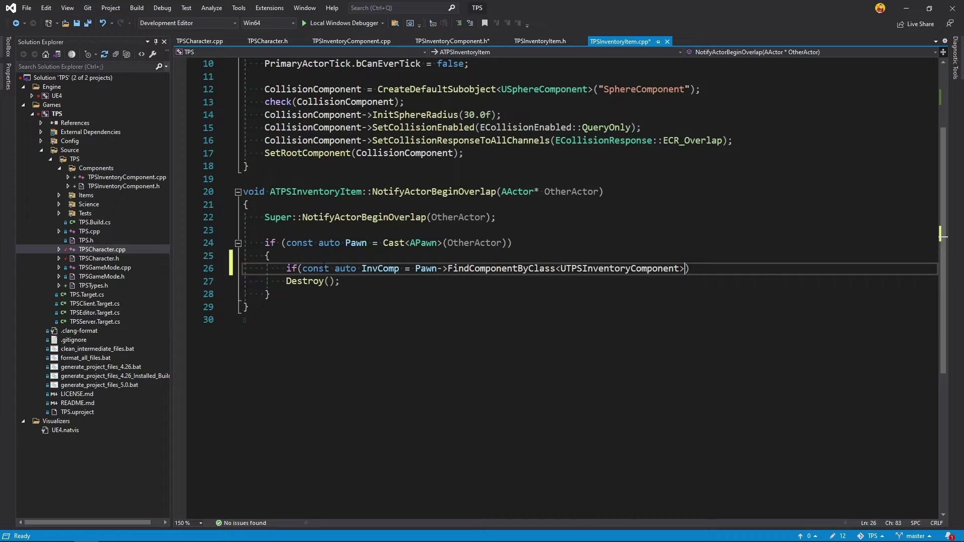
pyautogui.write('()')
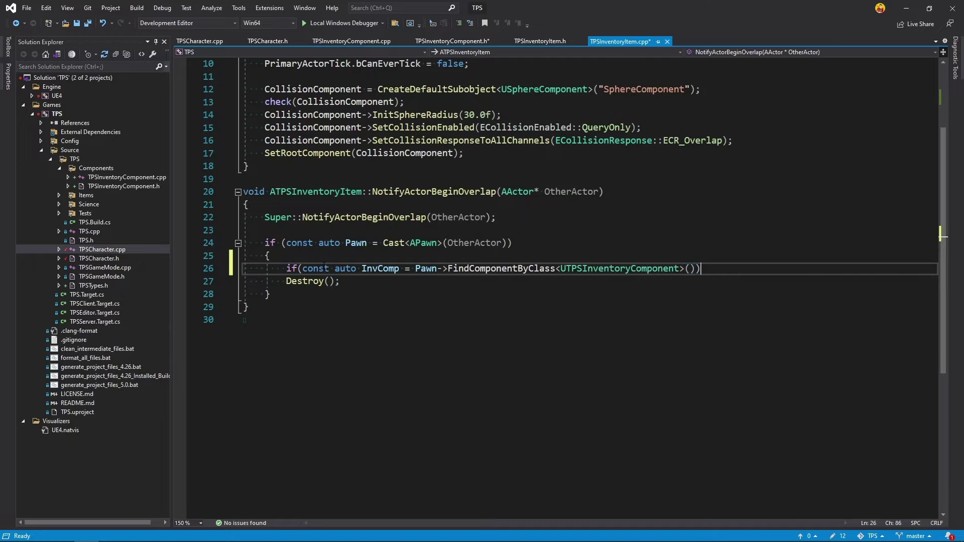
pyautogui.press('End')
pyautogui.press('Return')
pyautogui.write('{')
pyautogui.press('Return')
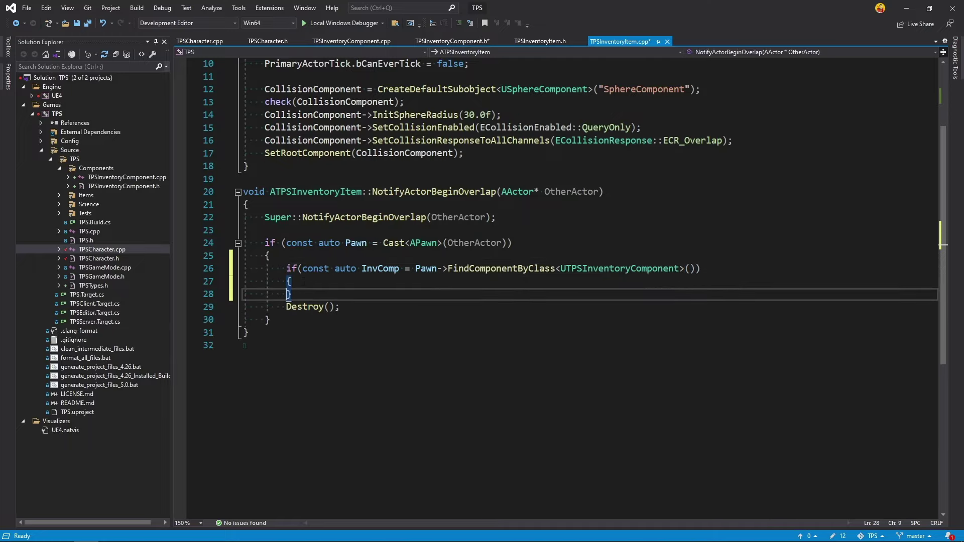
# Step: Move Destroy(); inside the new InvComp if block
pyautogui.press('Down')
pyautogui.press('Down')
pyautogui.press('Home')
pyautogui.hotkey('ctrl', 'shift', 'Left')
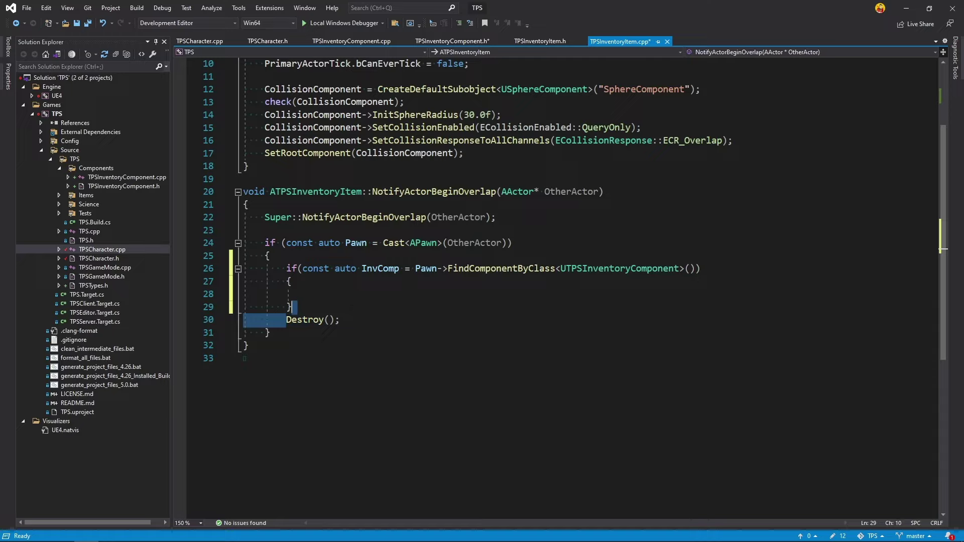
pyautogui.hotkey('shift', 'End')
pyautogui.hotkey('ctrl', 'x')
pyautogui.press('Up')
pyautogui.press('Up')
pyautogui.hotkey('ctrl', 'v')
pyautogui.hotkey('ctrl', 'Return')
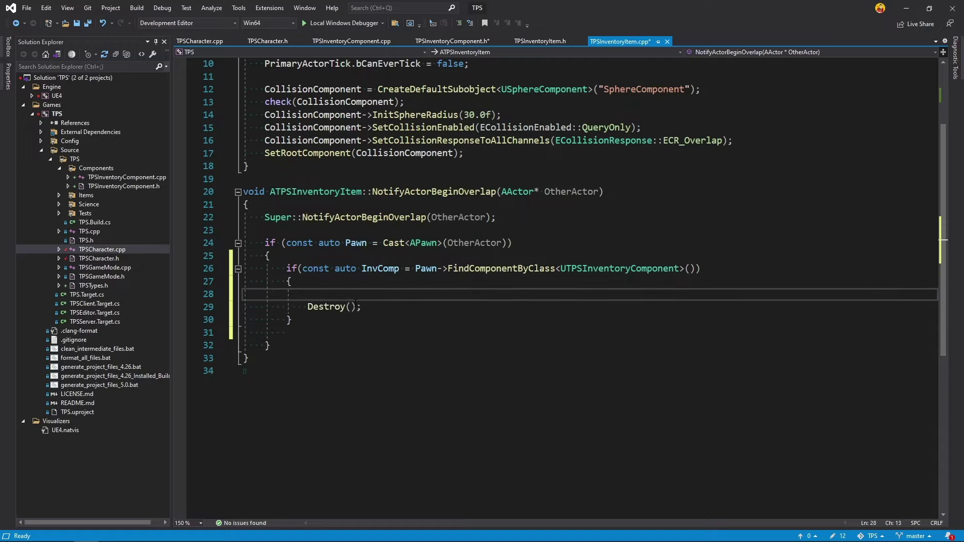
# Step: Add an inner if (InvComp->TryToAddItem(InventoryData)) check with its own braces
pyautogui.write('if(')
pyautogui.write('Inv')
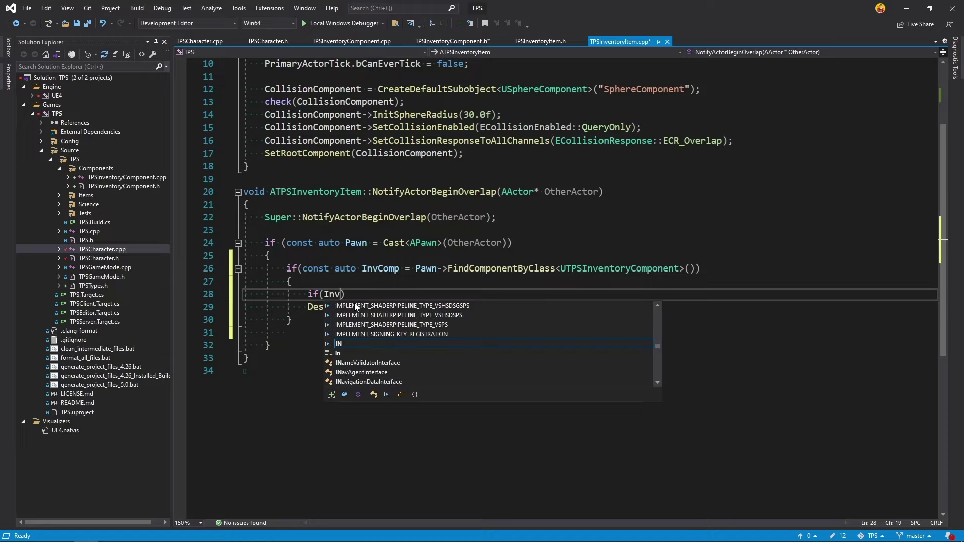
pyautogui.write('Comp')
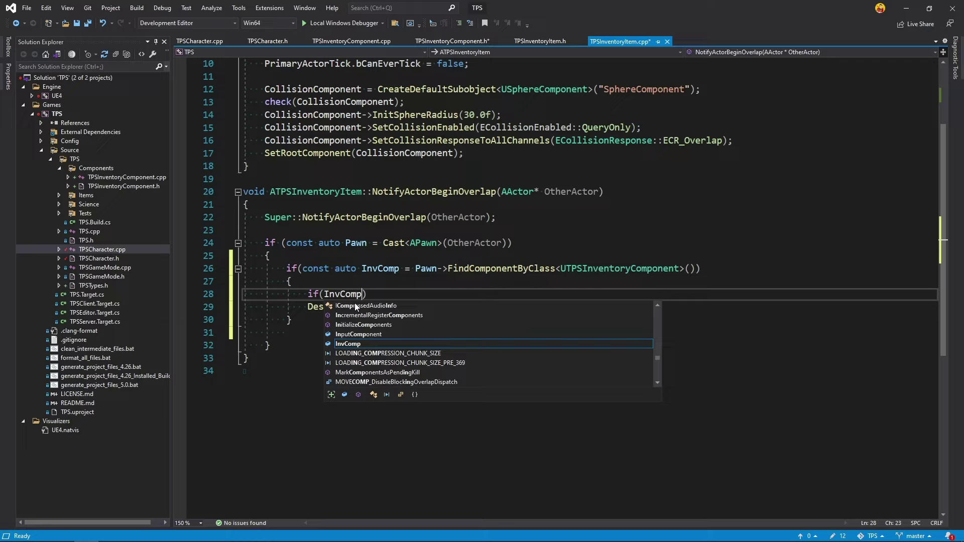
pyautogui.press('Escape')
pyautogui.write('->')
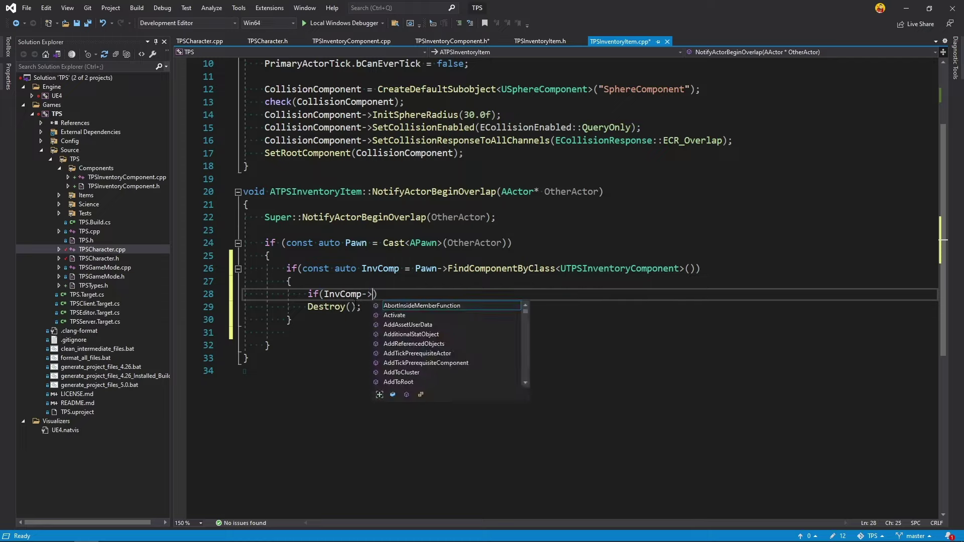
pyautogui.write('TryToA')
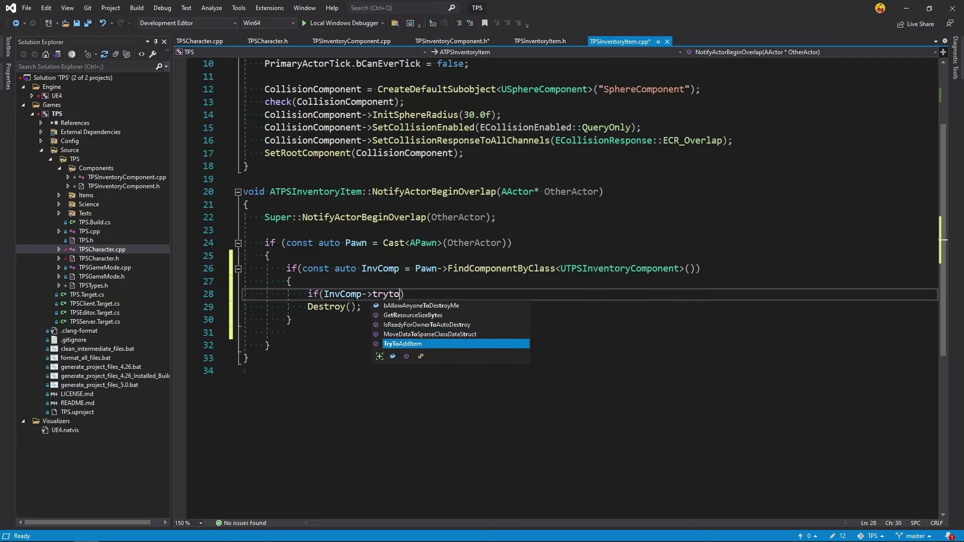
pyautogui.press('Tab')
pyautogui.write('(')
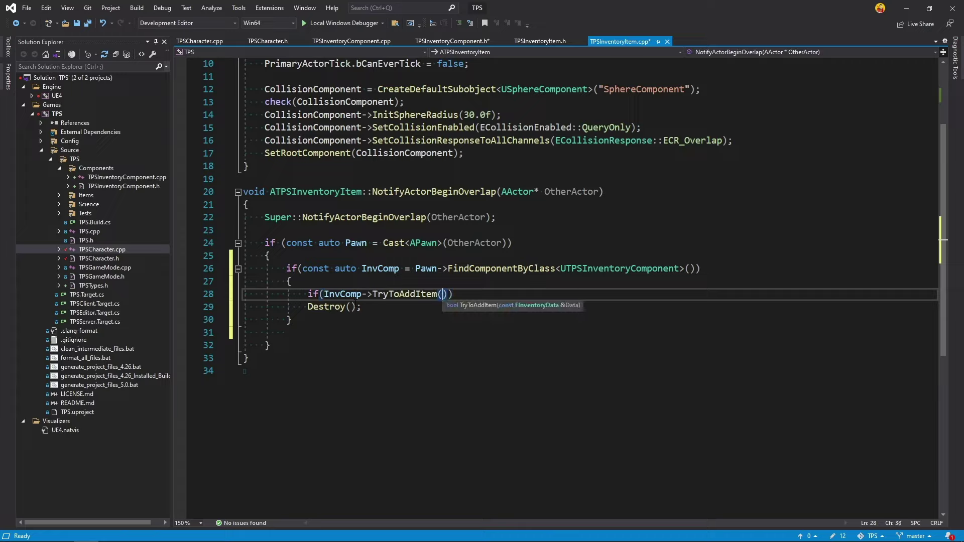
pyautogui.write('Inven')
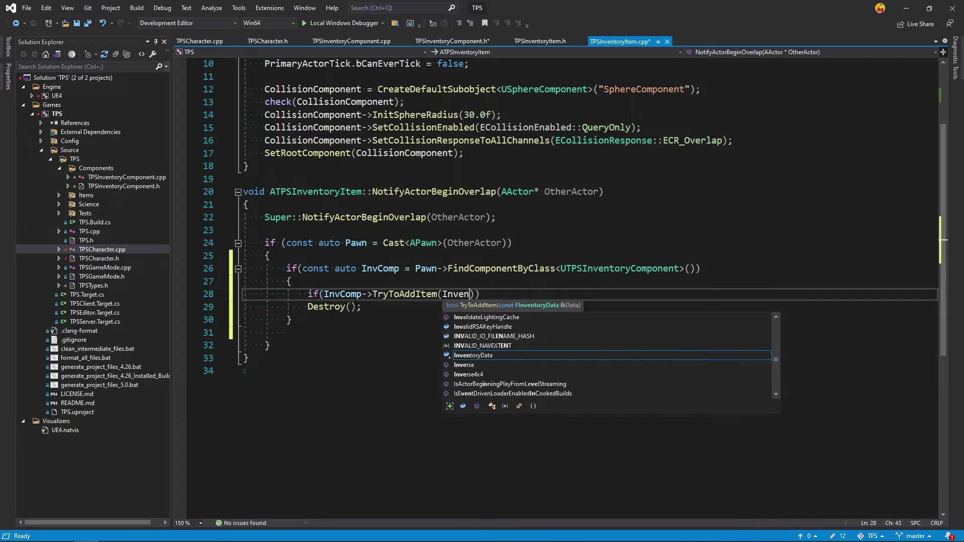
pyautogui.press('Tab')
pyautogui.press('End')
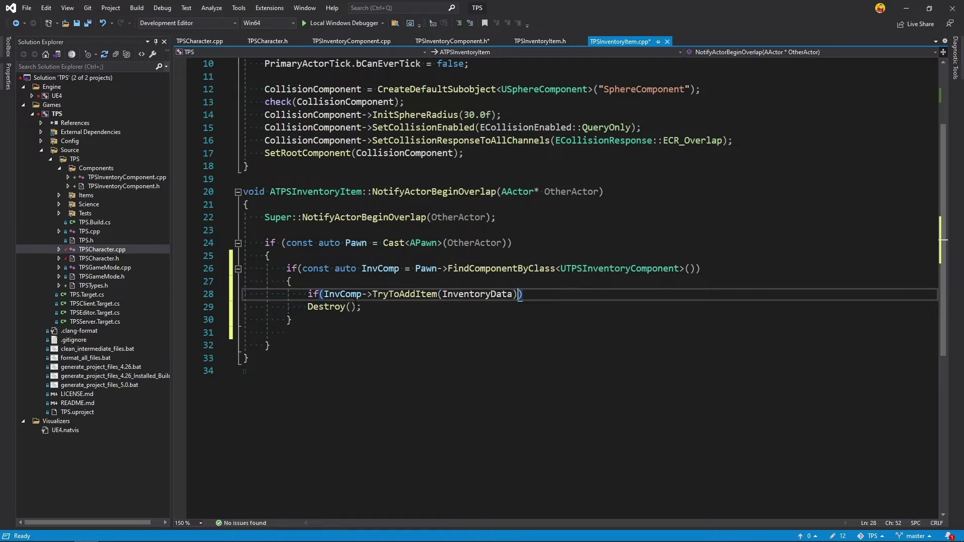
pyautogui.press('Return')
pyautogui.write('{')
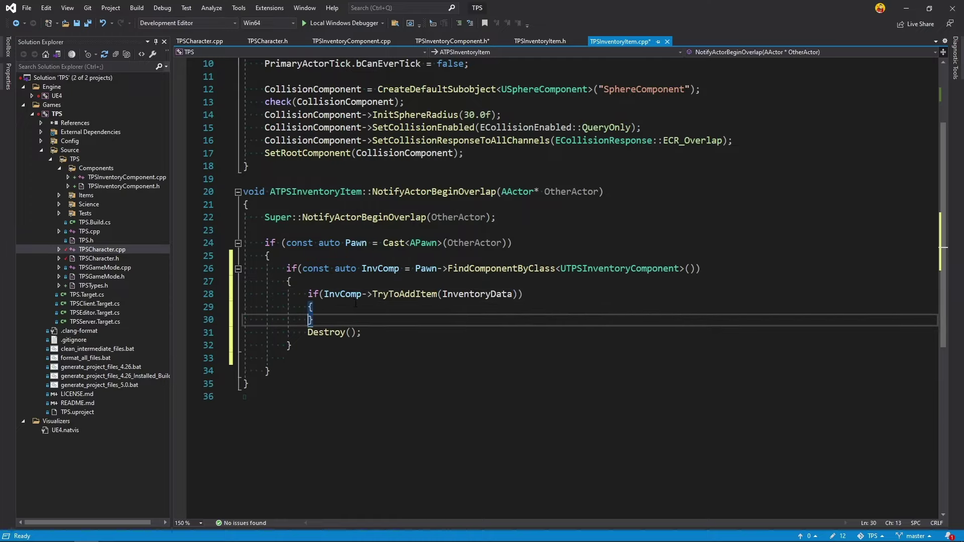
pyautogui.press('Return')
# Step: Move Destroy() into the TryToAddItem block and reformat the document with Ctrl+K, Ctrl+D
pyautogui.moveTo(308, 346); pyautogui.dragTo(362, 345)
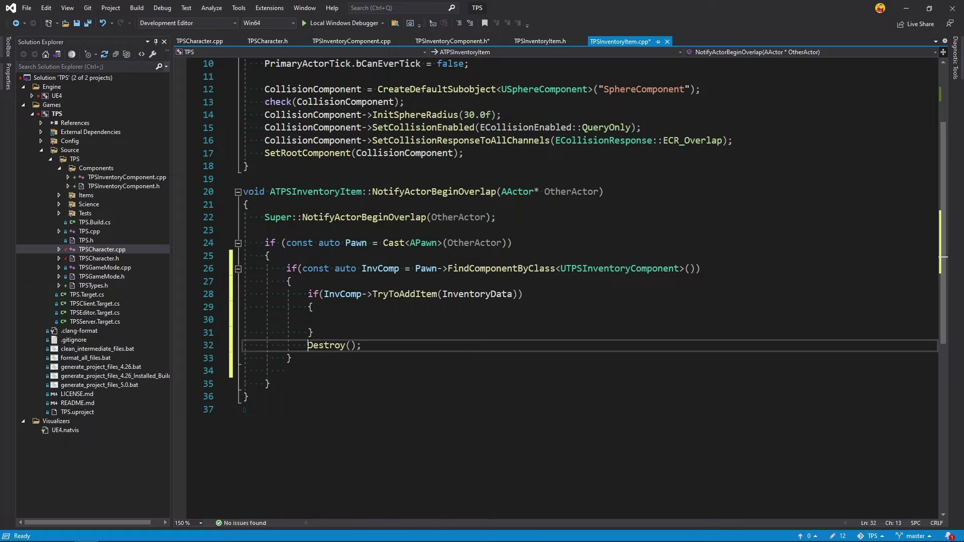
pyautogui.hotkey('ctrl', 'x')
pyautogui.click(374, 320)
pyautogui.hotkey('ctrl', 'v')
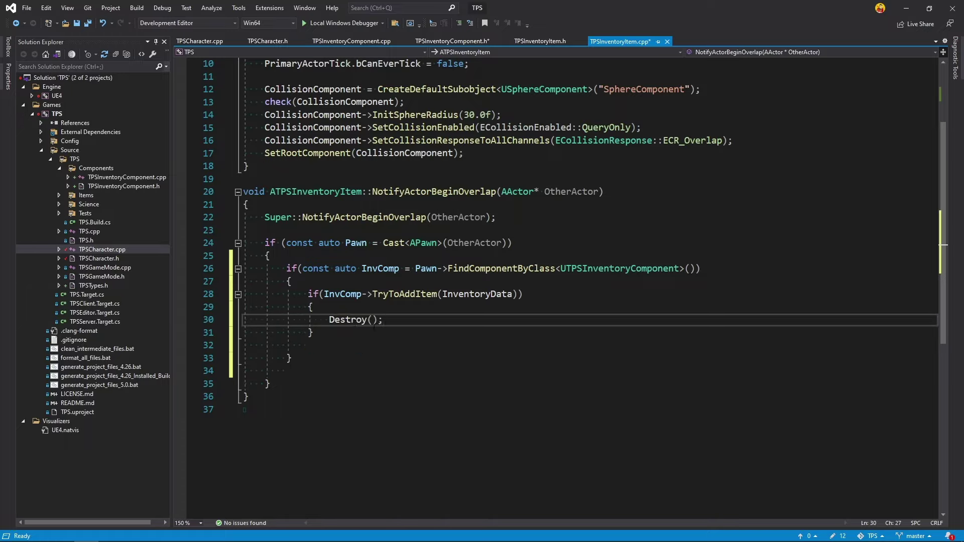
pyautogui.hotkey('ctrl', 'k')
pyautogui.hotkey('ctrl', 'd')
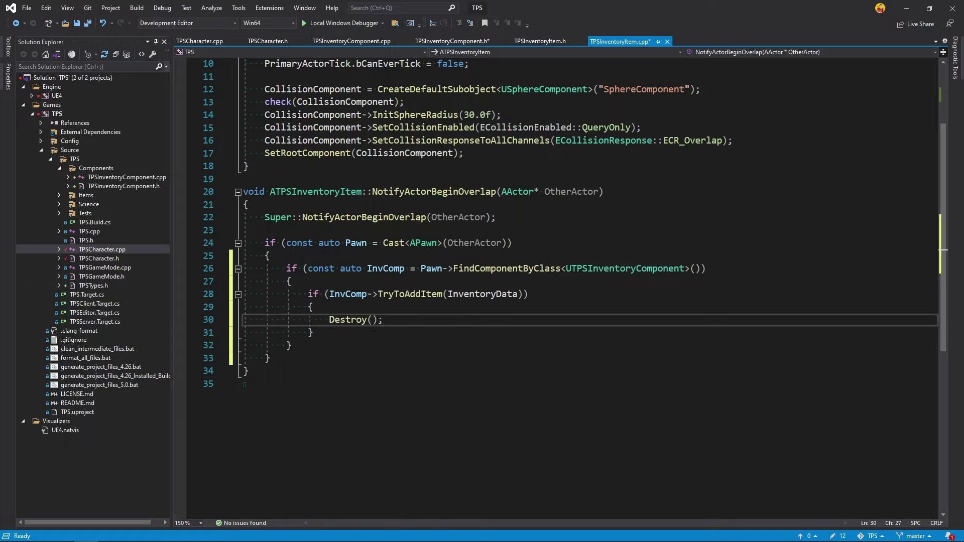
# Step: Review the Pawn, FindComponentByClass, TryToAddItem and Destroy calls, then build the solution
pyautogui.click(356, 243)
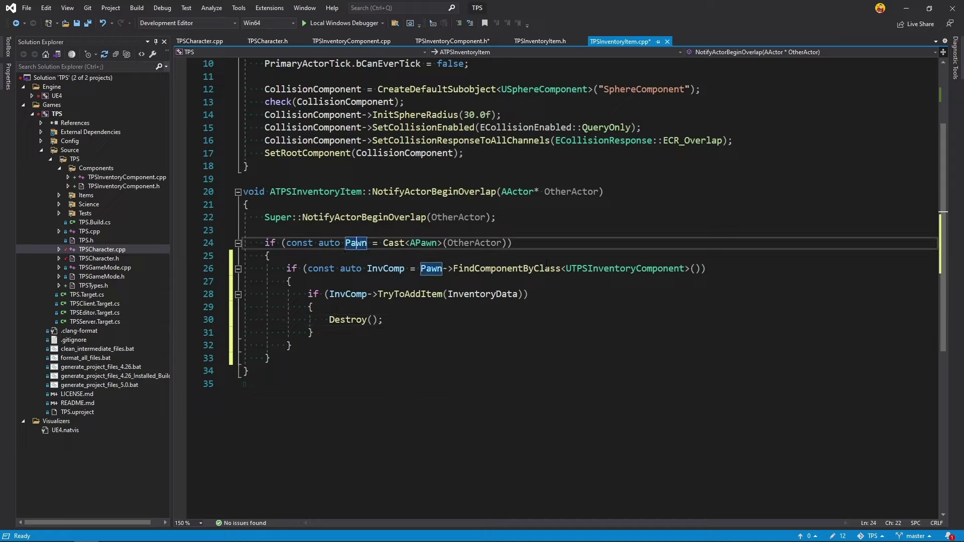
pyautogui.click(513, 269)
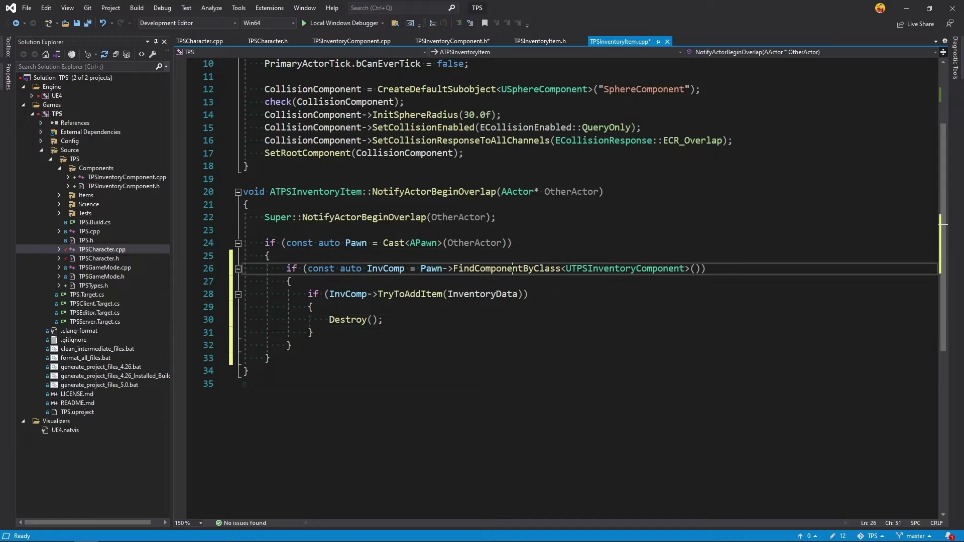
pyautogui.click(405, 293)
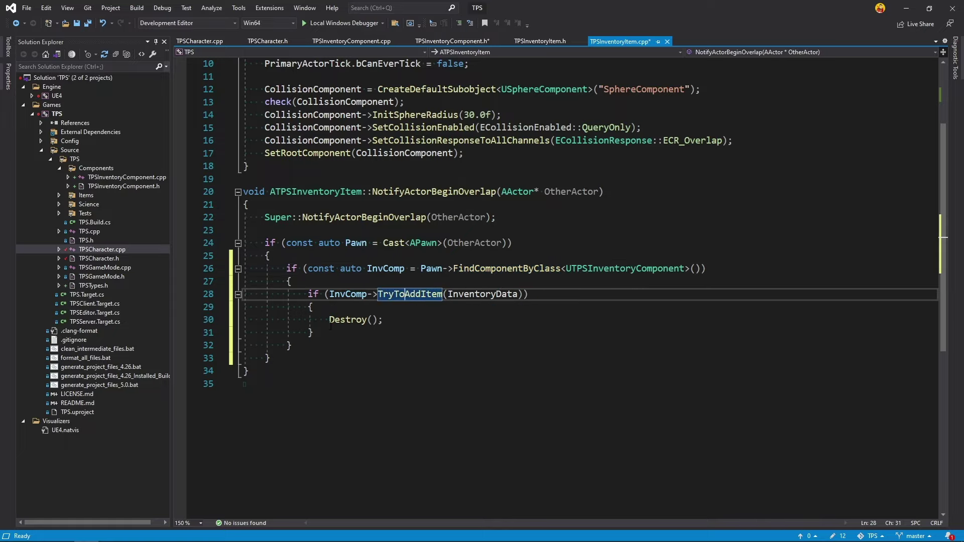
pyautogui.click(345, 320)
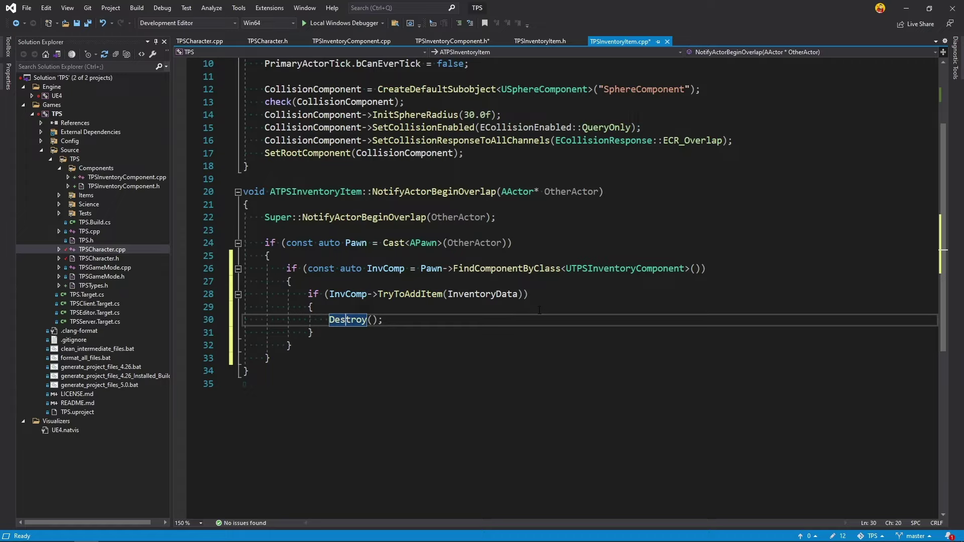
pyautogui.click(324, 23)
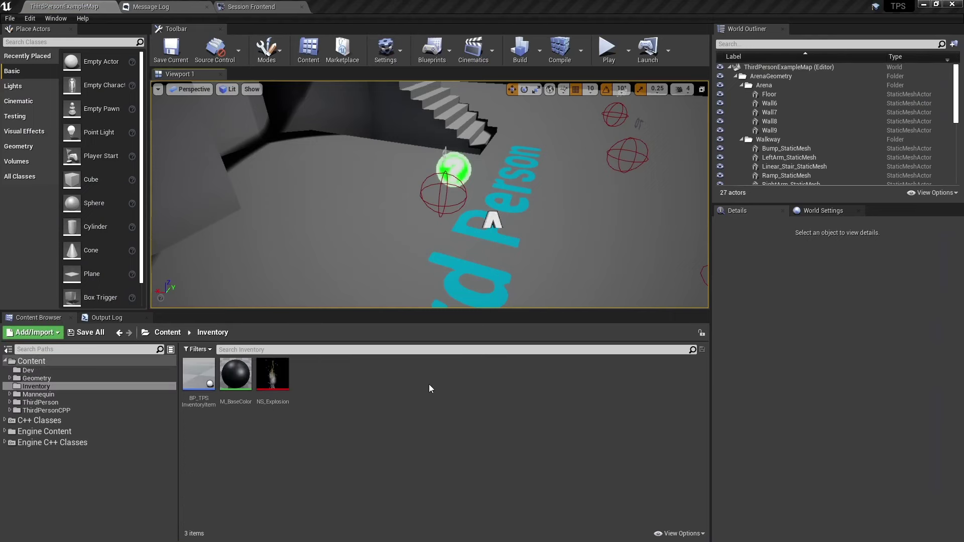
# Step: Open BP_TPSInventoryItem's Construction Script, compile it, and set Save on Compile to Always
pyautogui.doubleClick(195, 380)
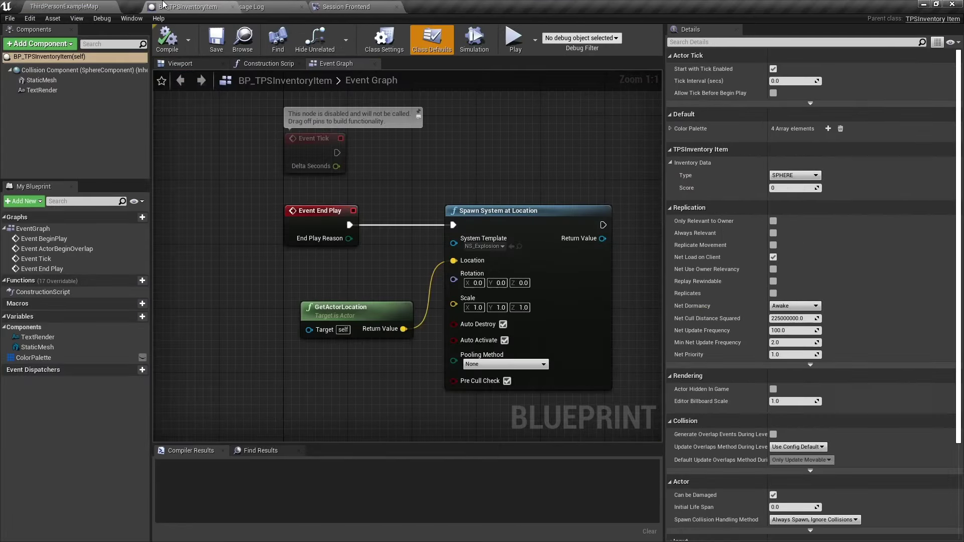
pyautogui.click(267, 62)
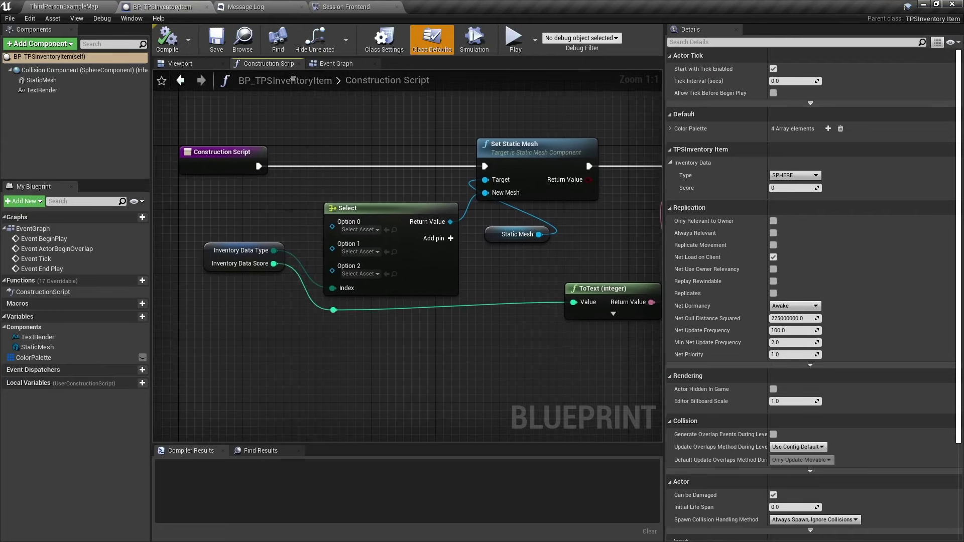
pyautogui.click(167, 37)
pyautogui.click(188, 40)
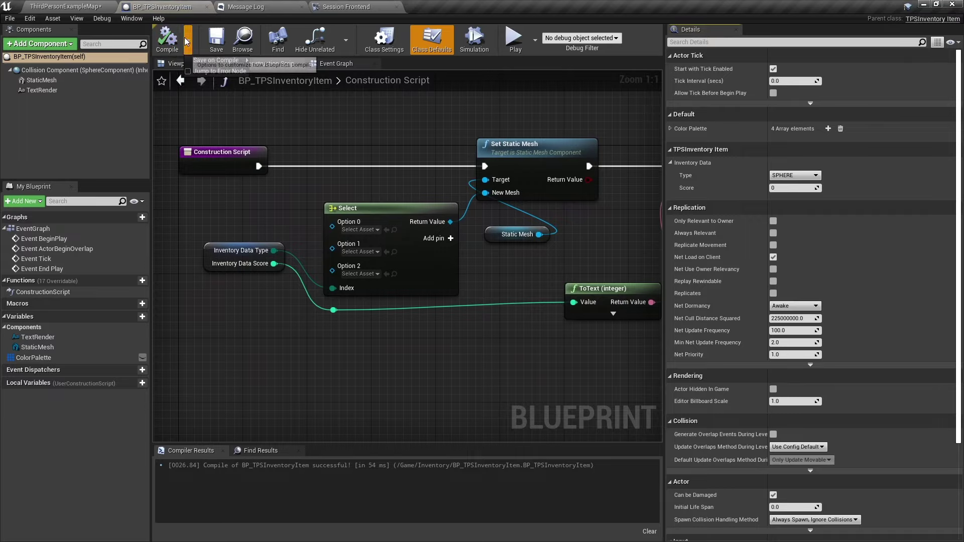
pyautogui.moveTo(224, 60)
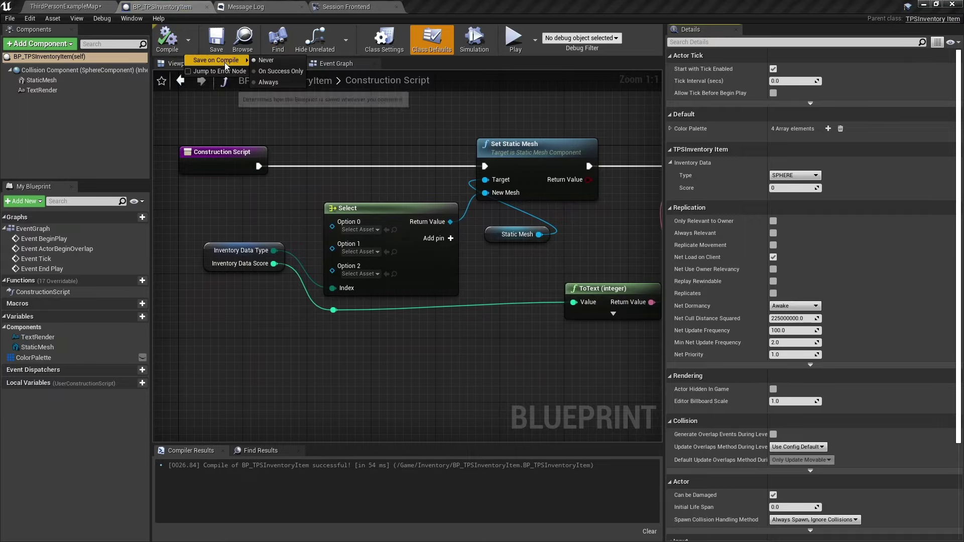
pyautogui.click(282, 83)
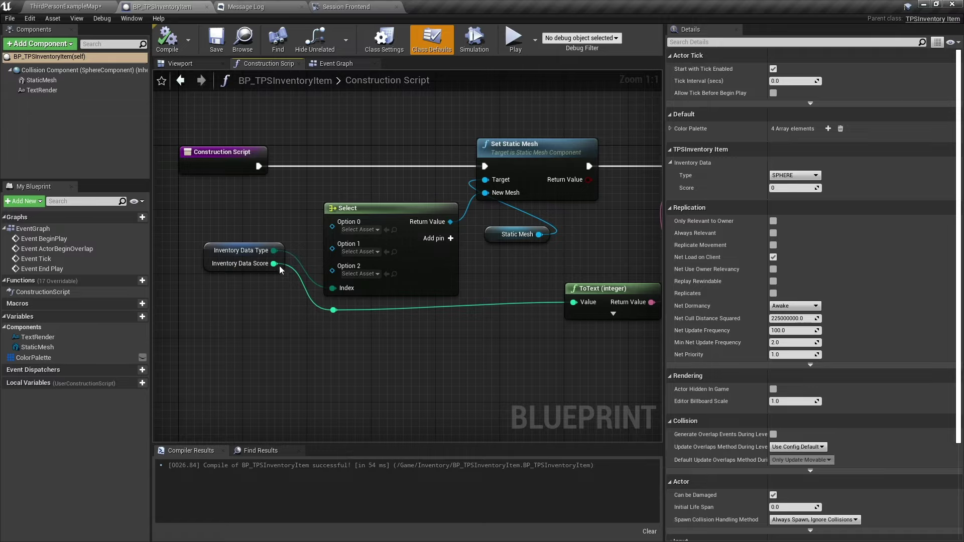
# Step: Replace the old Select with a new Select driven by Inventory Data Type, wired into New Mesh
pyautogui.moveTo(273, 250); pyautogui.dragTo(297, 344)
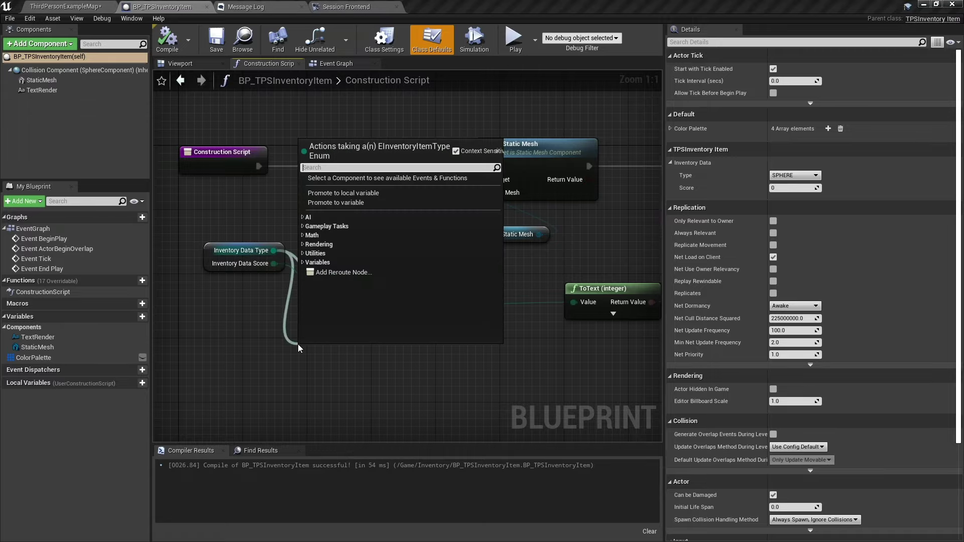
pyautogui.write('select')
pyautogui.press('Return')
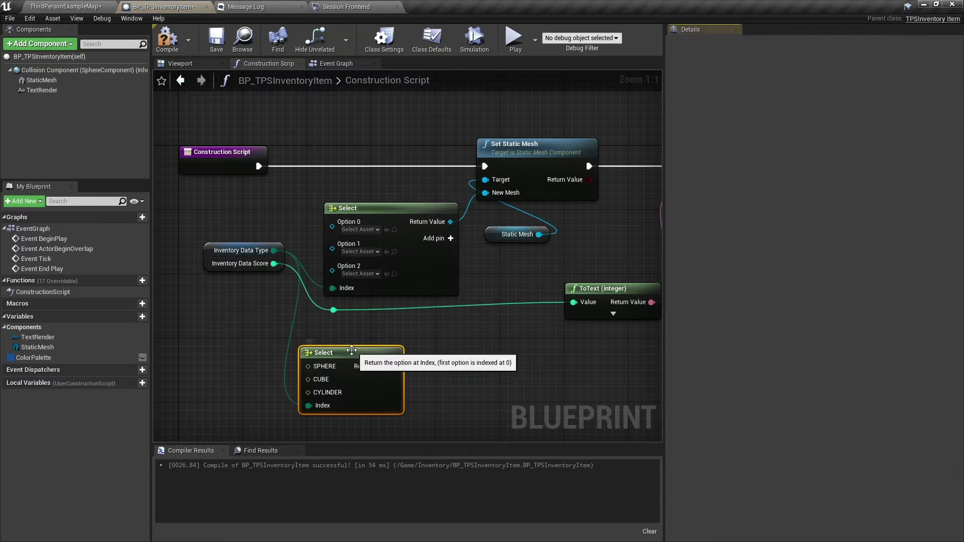
pyautogui.moveTo(402, 350); pyautogui.dragTo(481, 188)
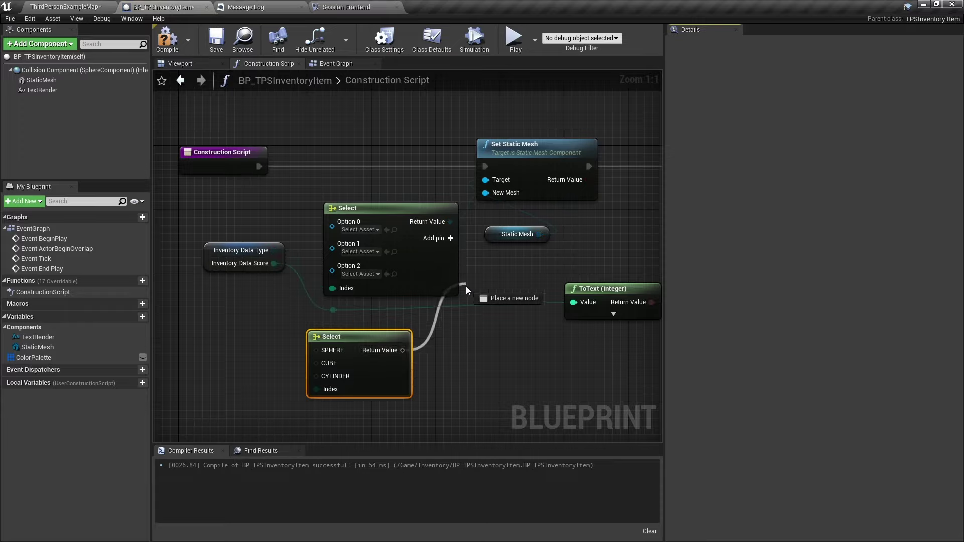
pyautogui.moveTo(481, 186); pyautogui.dragTo(487, 191)
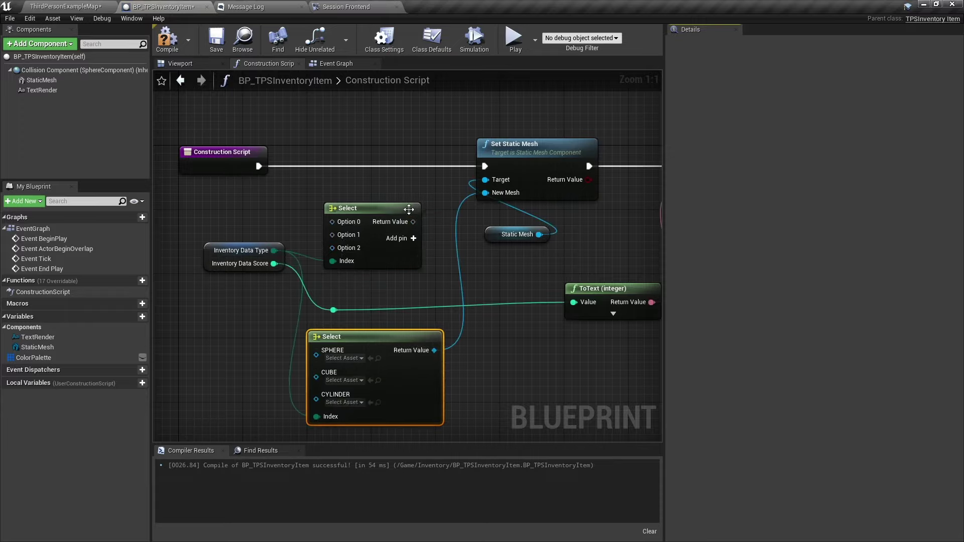
pyautogui.click(393, 257)
pyautogui.press('Delete')
pyautogui.moveTo(375, 337); pyautogui.dragTo(383, 193)
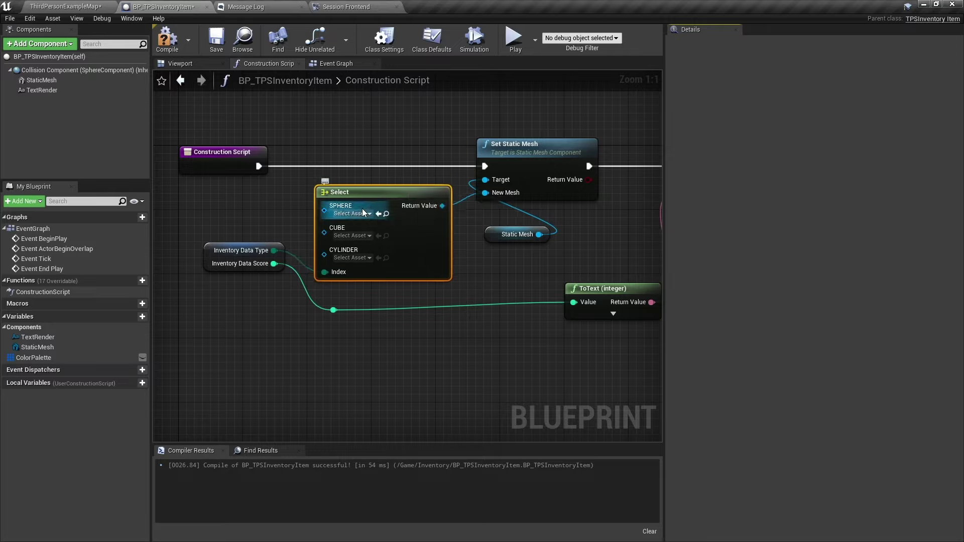
# Step: Map SPHERE, CUBE, CYLINDER to Sphere, 1M_Cube, Cylinder meshes, then compile and preview the viewport
pyautogui.click(363, 213)
pyautogui.write('sphere')
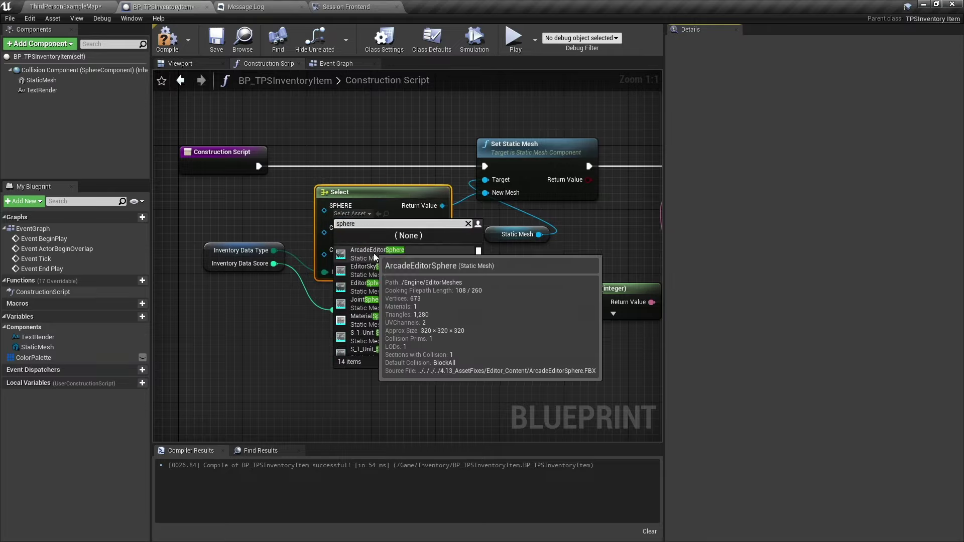
pyautogui.scroll(-1, 397, 271)
pyautogui.click(406, 327)
pyautogui.click(361, 229)
pyautogui.write('c')
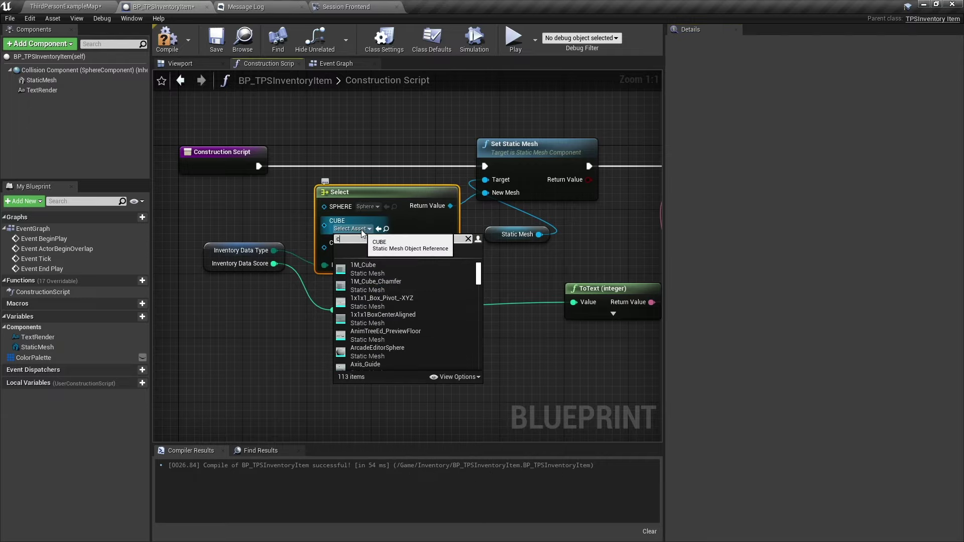
pyautogui.write('ube')
pyautogui.click(366, 271)
pyautogui.click(362, 244)
pyautogui.write('cyl')
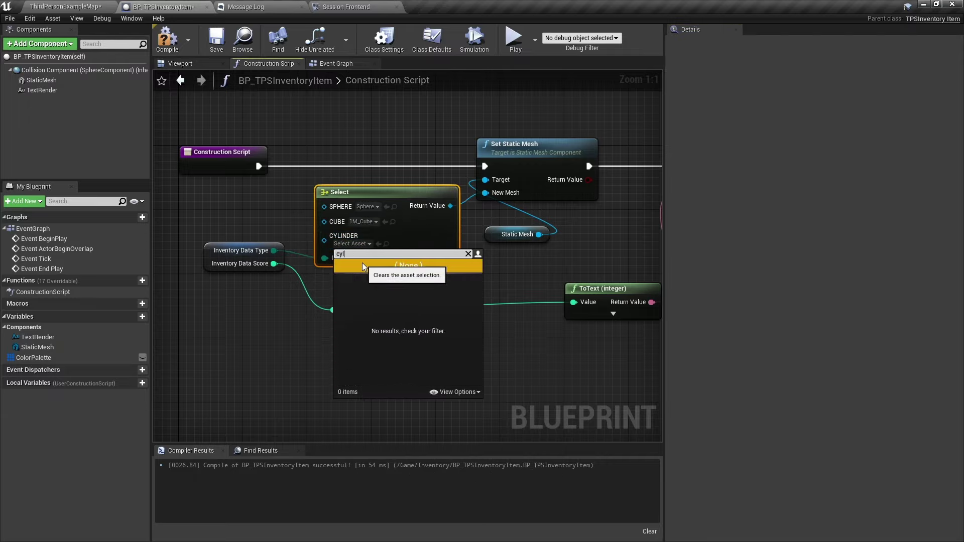
pyautogui.click(384, 285)
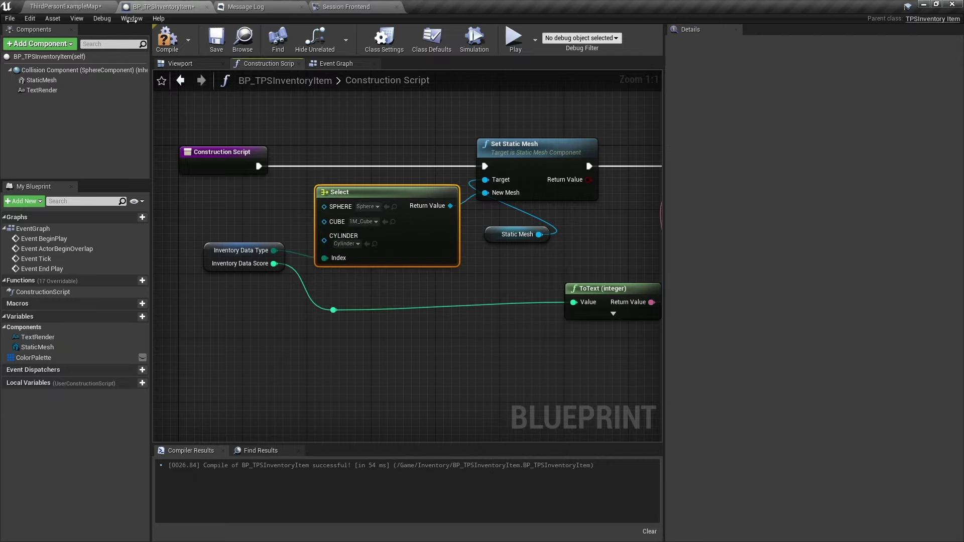
pyautogui.click(160, 44)
pyautogui.click(180, 65)
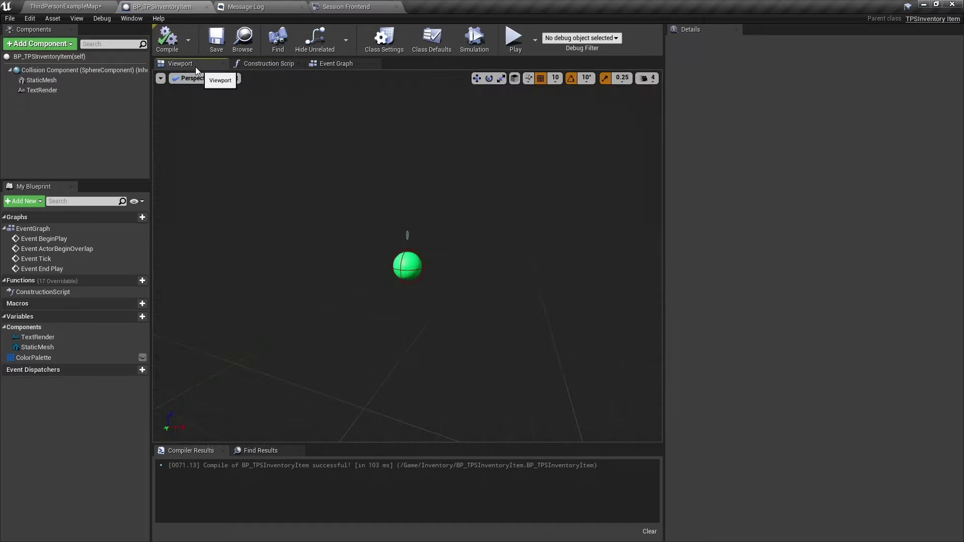
# Step: Test the Score default's colour change, leave Score at 0, recompile, and return to ThirdPersonExampleMap
pyautogui.click(167, 39)
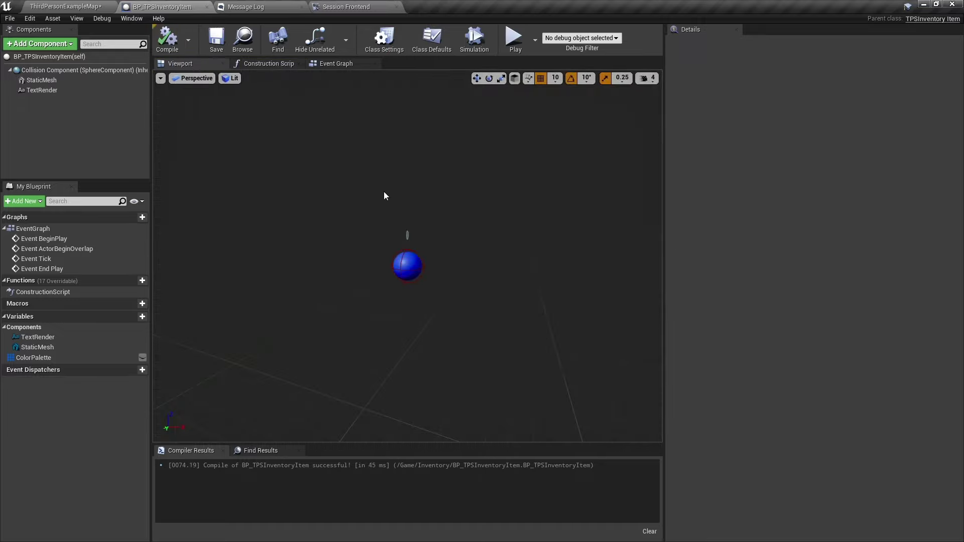
pyautogui.click(55, 58)
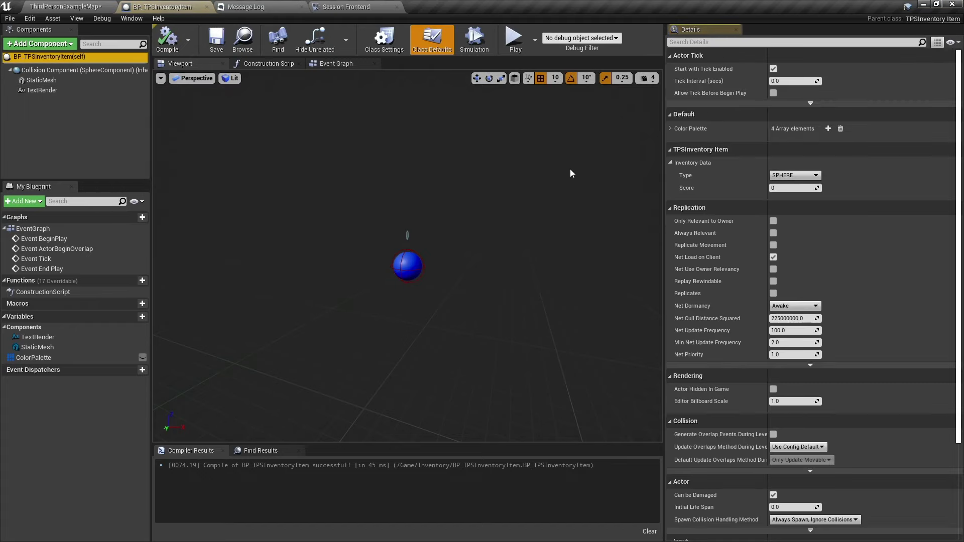
pyautogui.moveTo(787, 189); pyautogui.dragTo(774, 189)
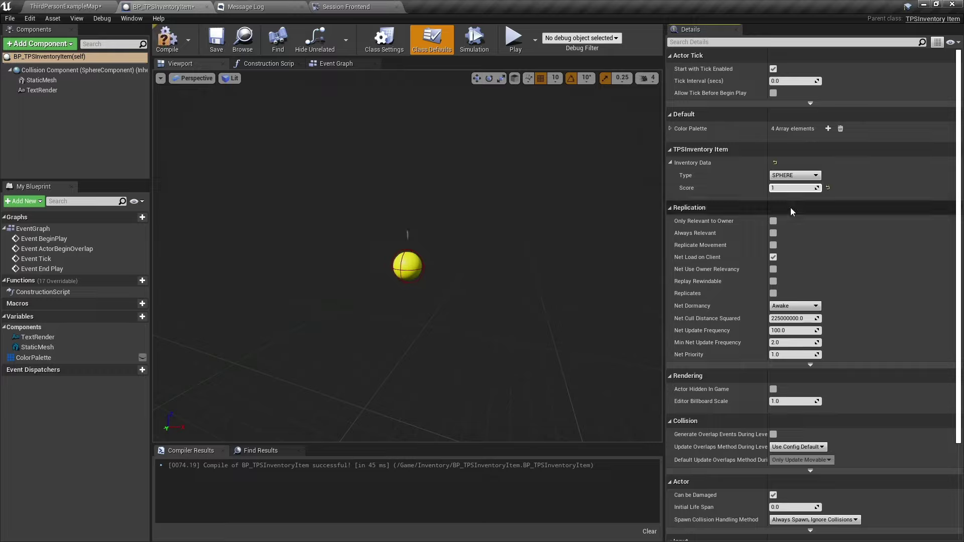
pyautogui.moveTo(783, 189); pyautogui.dragTo(794, 189)
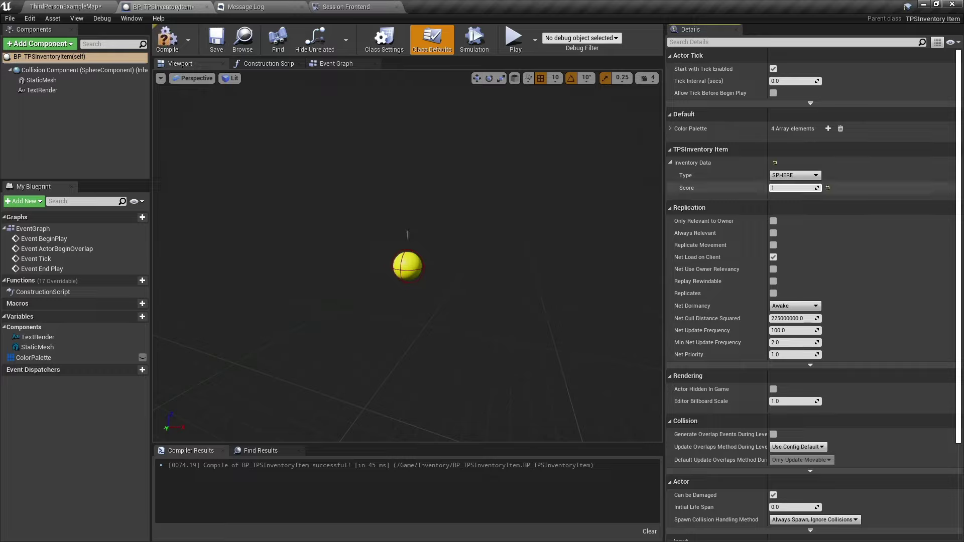
pyautogui.write('0')
pyautogui.click(176, 47)
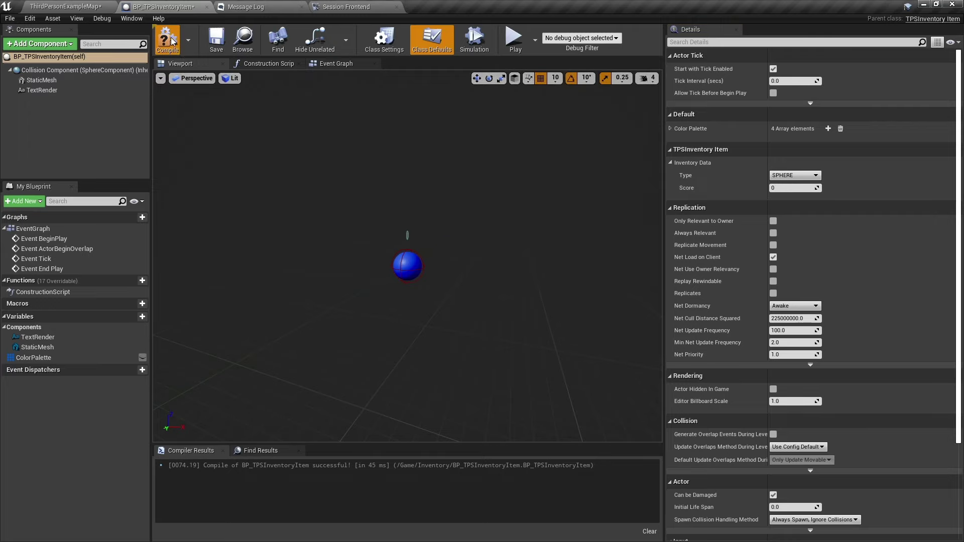
pyautogui.click(78, 6)
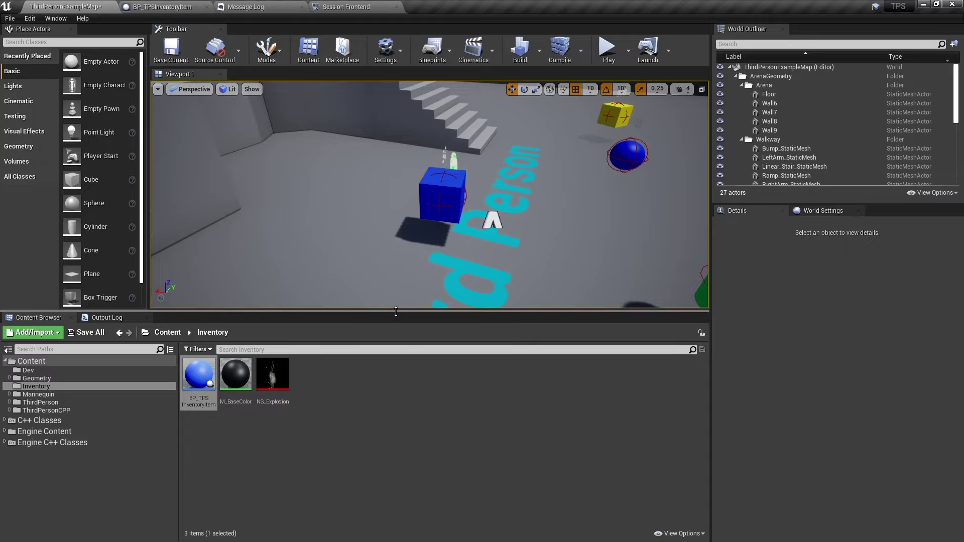
# Step: Enlarge the level viewport and run a short Play in Editor test, moving the character forward
pyautogui.moveTo(396, 312); pyautogui.dragTo(397, 373)
pyautogui.click(606, 48)
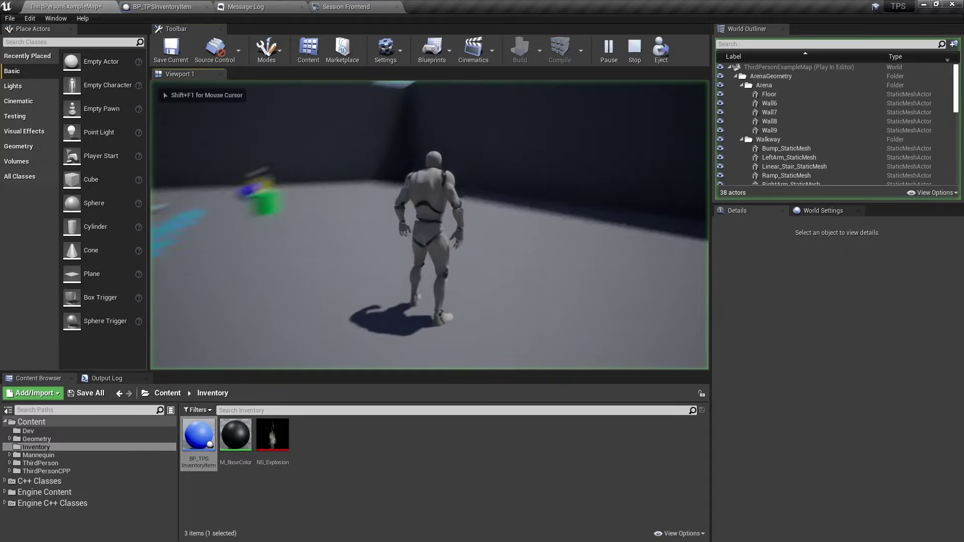
pyautogui.press('w')
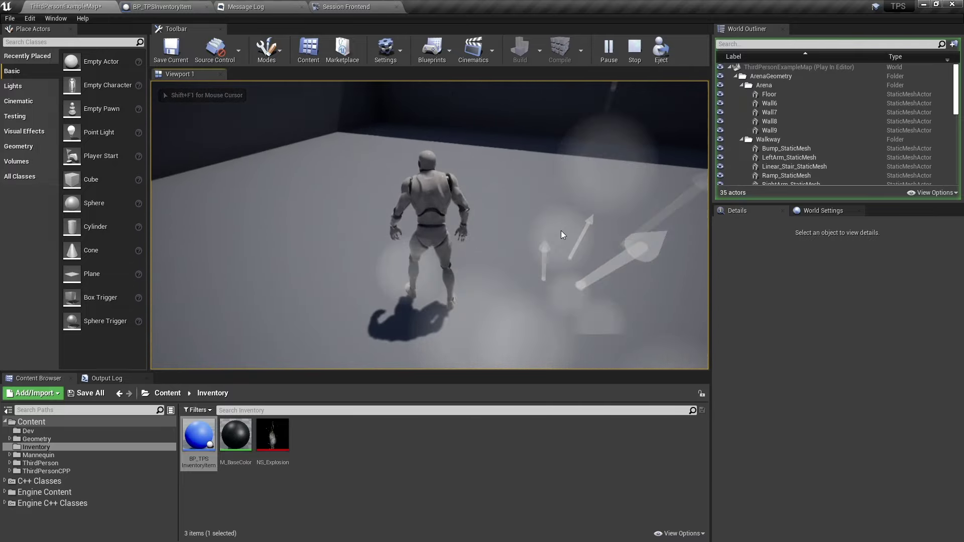
pyautogui.press('Escape')
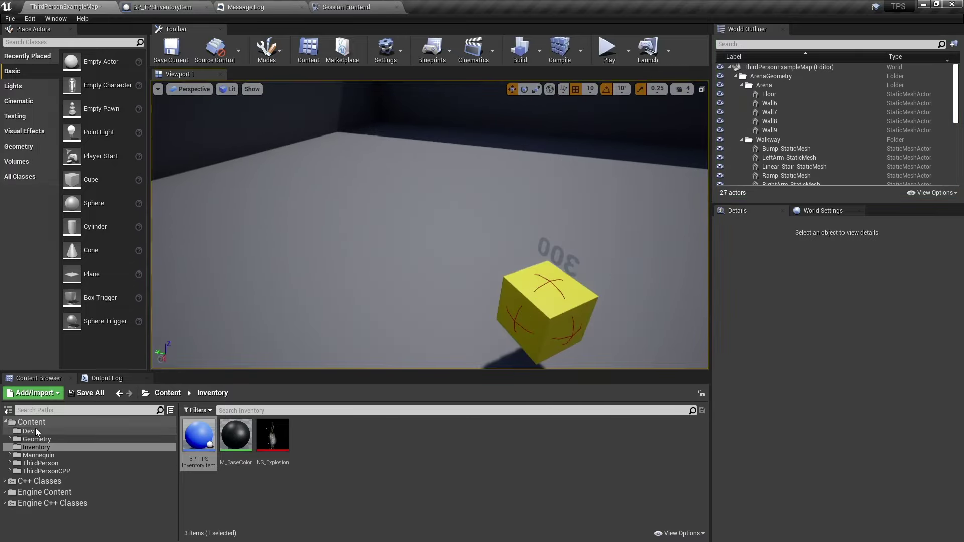
# Step: Create a new folder named UI under Content and open it
pyautogui.click(32, 423)
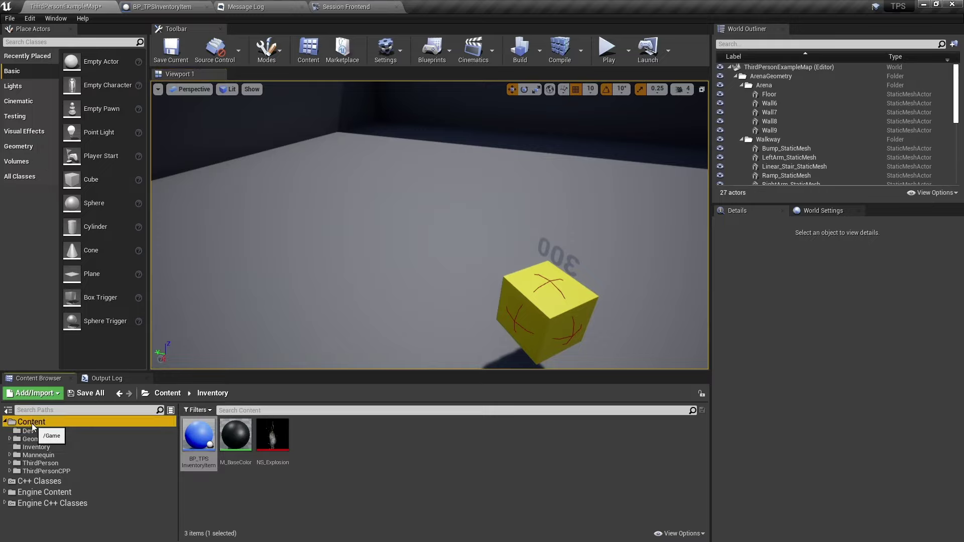
pyautogui.rightClick(471, 432)
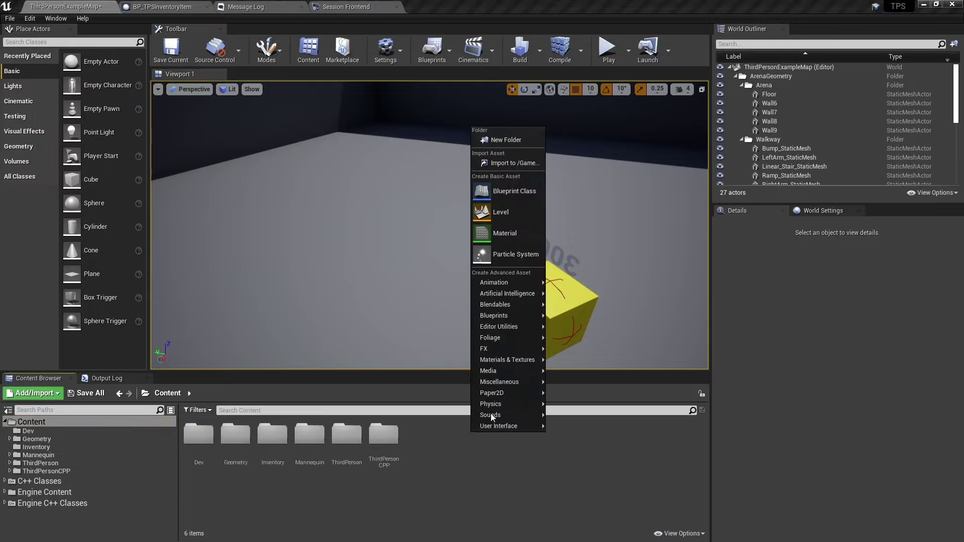
pyautogui.click(507, 141)
pyautogui.write('UI')
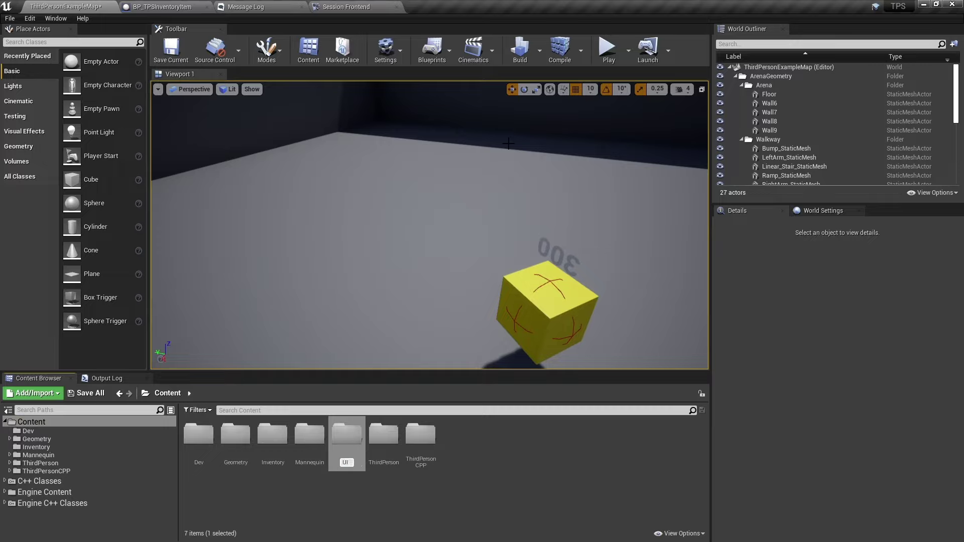
pyautogui.press('Return')
pyautogui.doubleClick(432, 467)
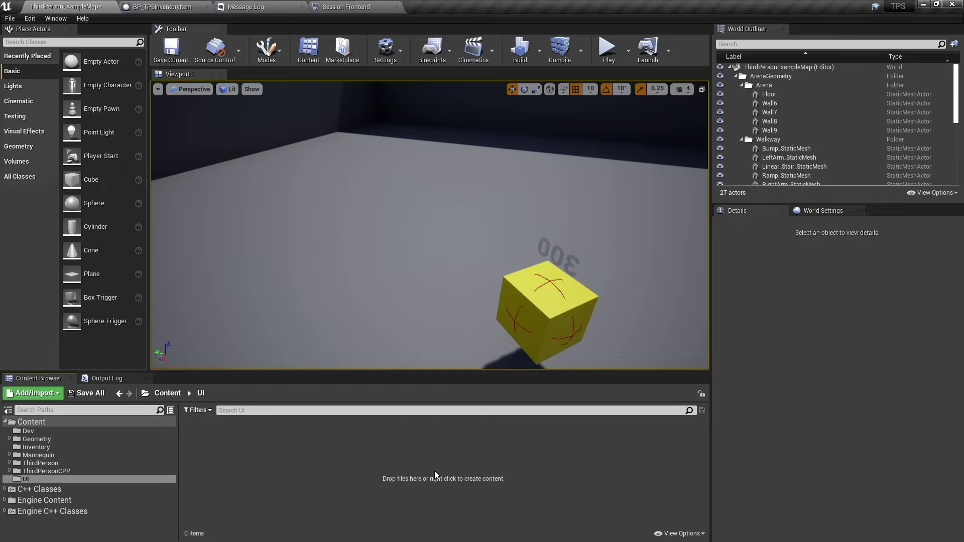
# Step: Create a HUD-parented Blueprint named BP_HUD, then show World Settings' selected GameMode classes
pyautogui.rightClick(317, 439)
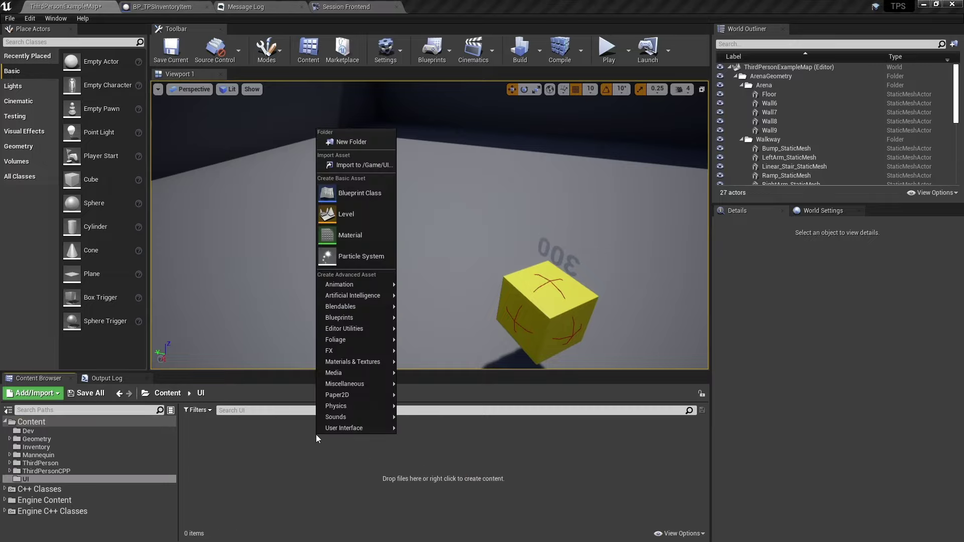
pyautogui.click(365, 193)
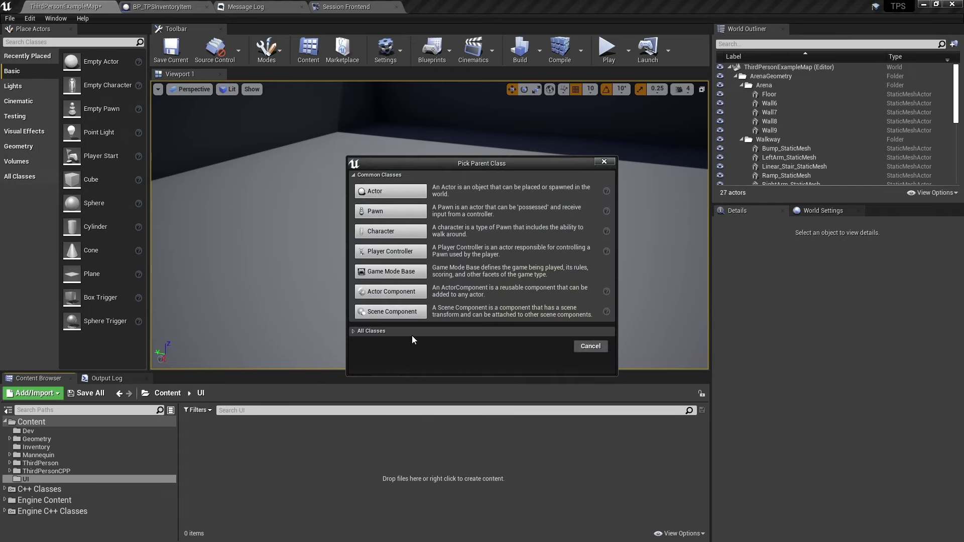
pyautogui.click(411, 332)
pyautogui.write('hud')
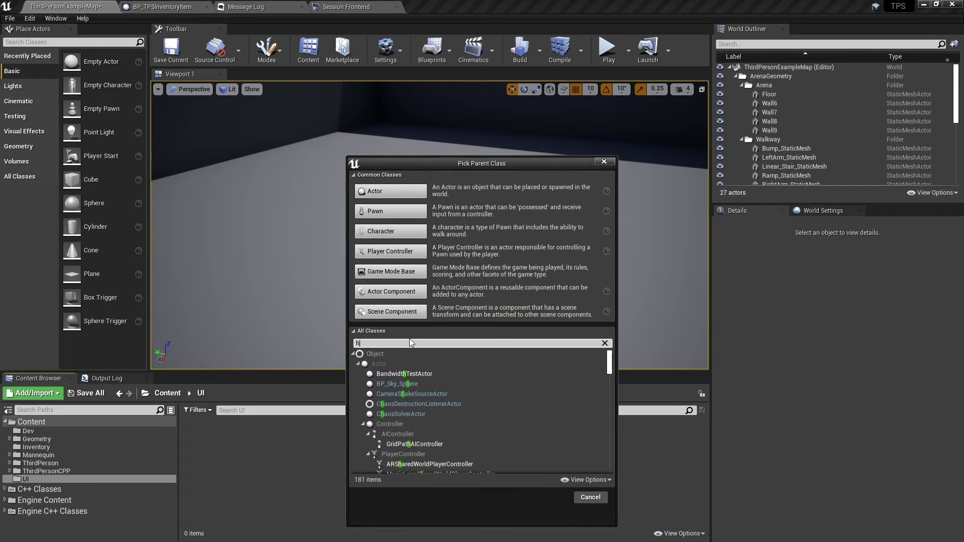
pyautogui.click(387, 374)
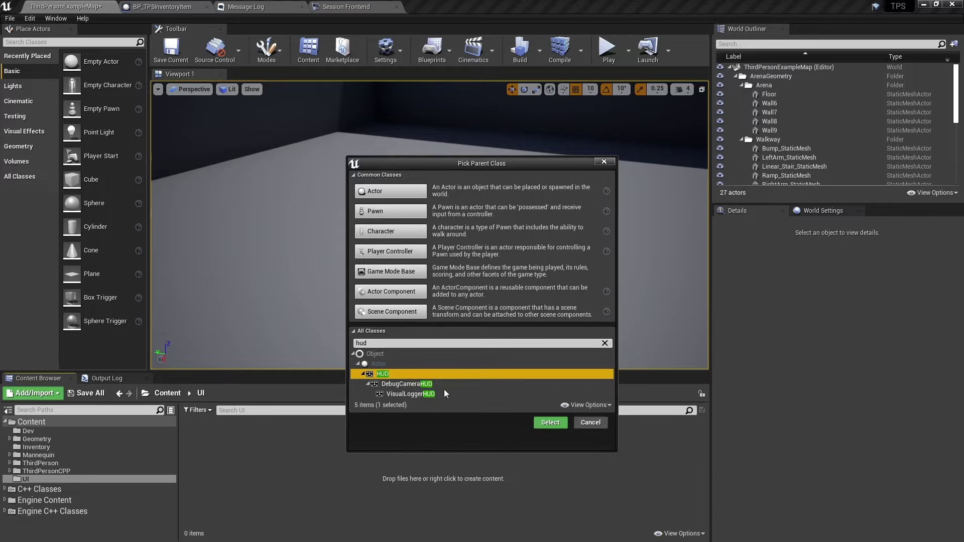
pyautogui.click(550, 424)
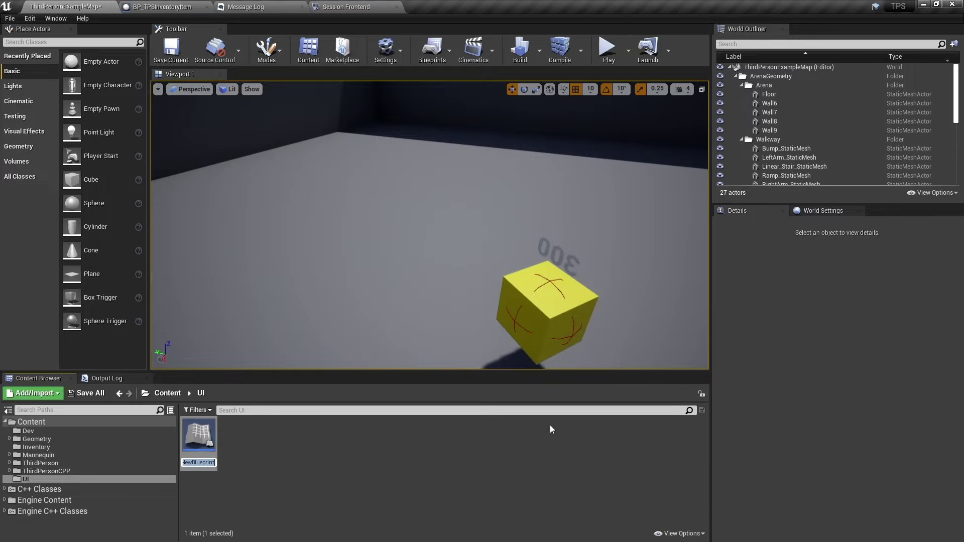
pyautogui.write('BP_HUD')
pyautogui.press('Return')
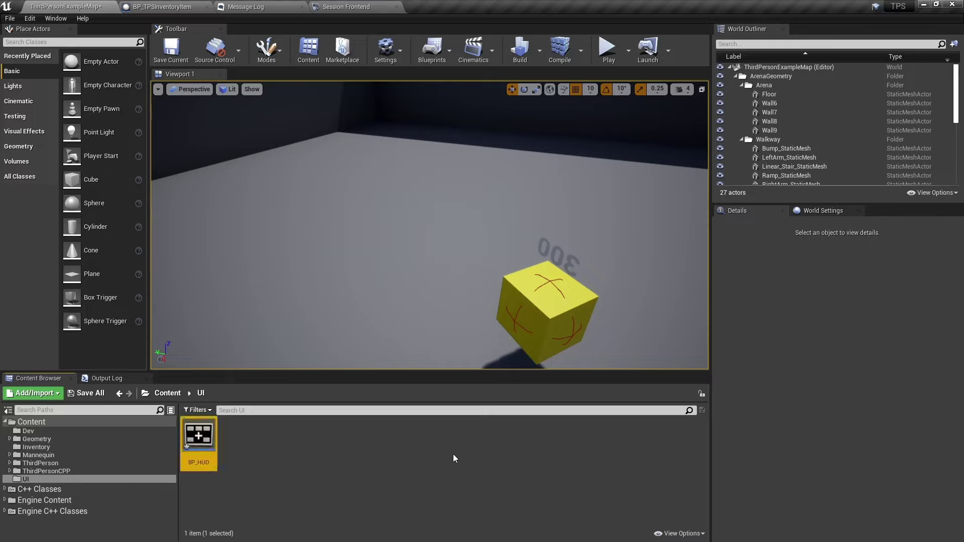
pyautogui.click(820, 214)
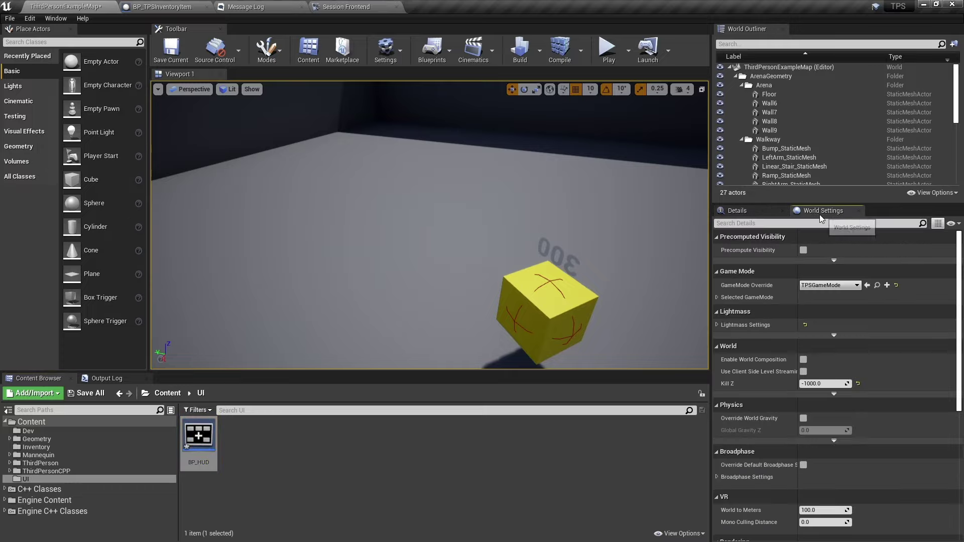
pyautogui.click(717, 297)
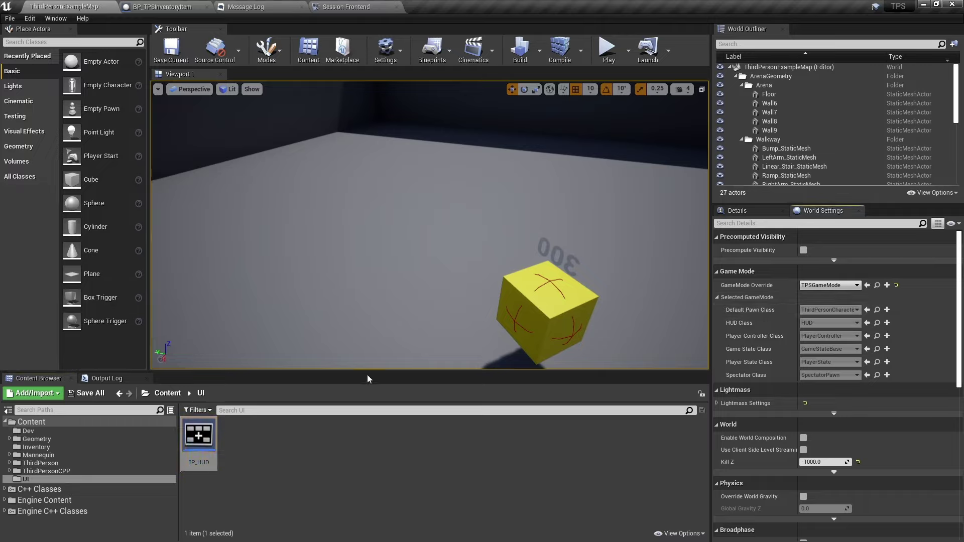
# Step: Create a Blueprint class BP_TPSGameMode from the C++ TPSGameMode class
pyautogui.click(31, 491)
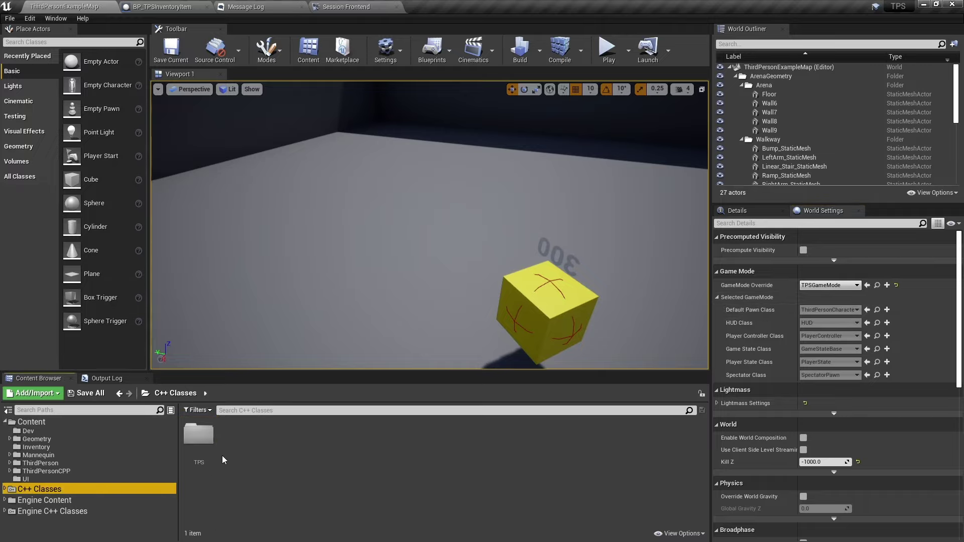
pyautogui.doubleClick(199, 434)
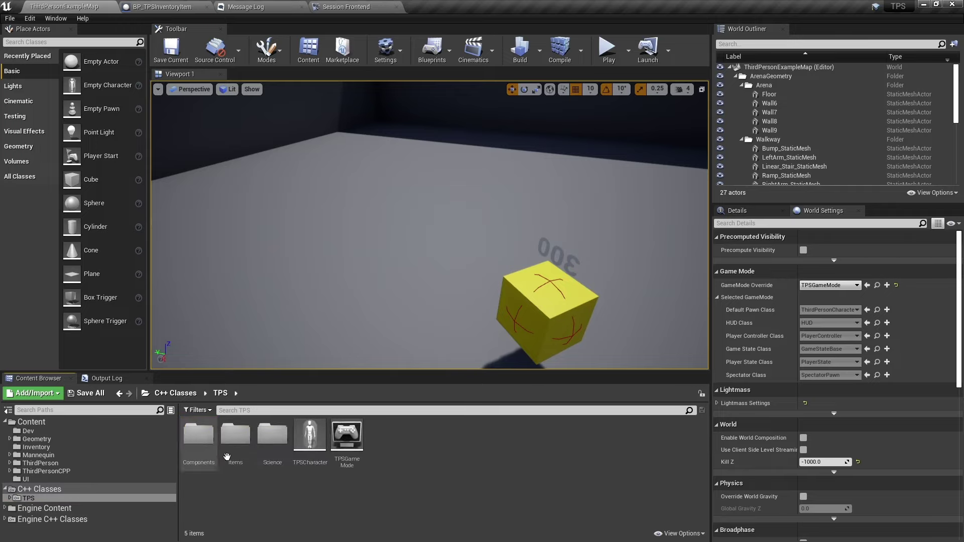
pyautogui.rightClick(346, 438)
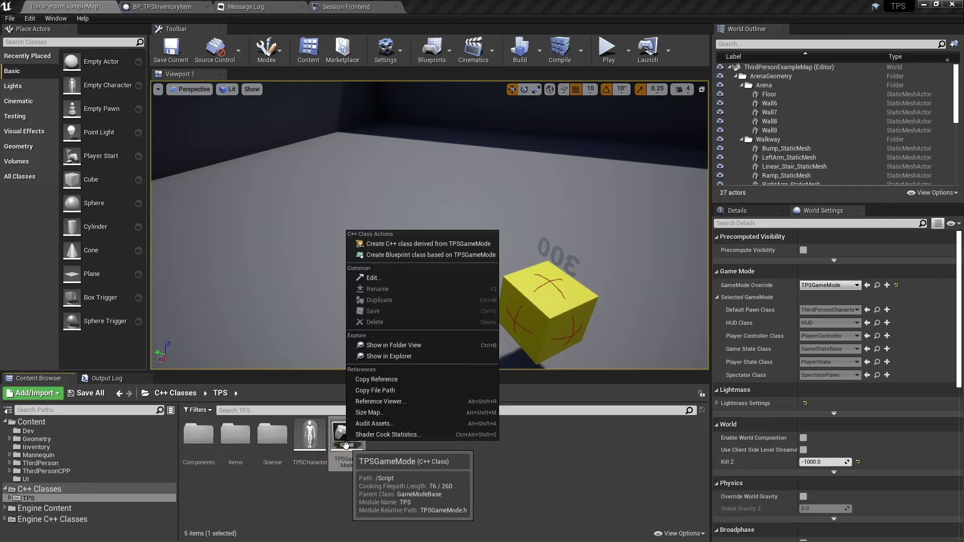
pyautogui.click(392, 256)
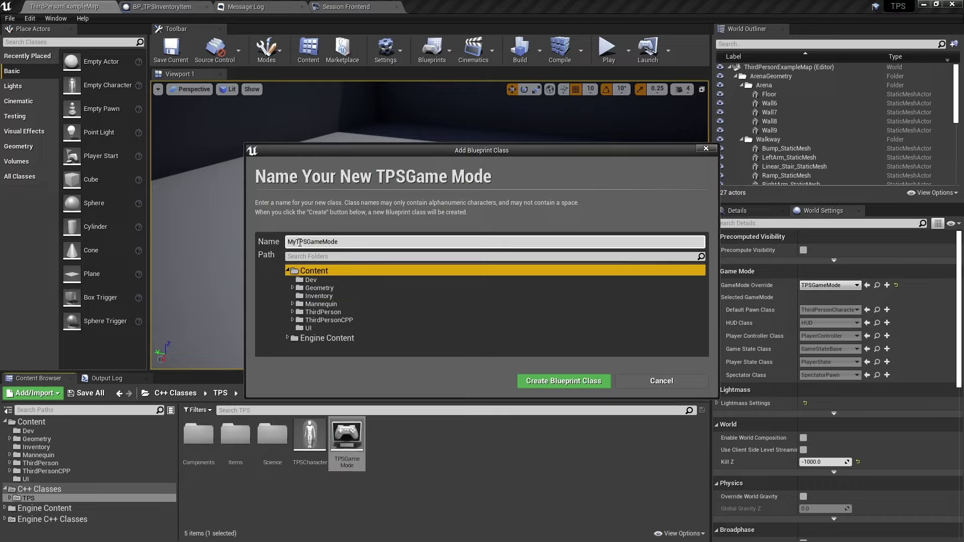
pyautogui.moveTo(287, 242); pyautogui.dragTo(297, 241)
pyautogui.write('BP_')
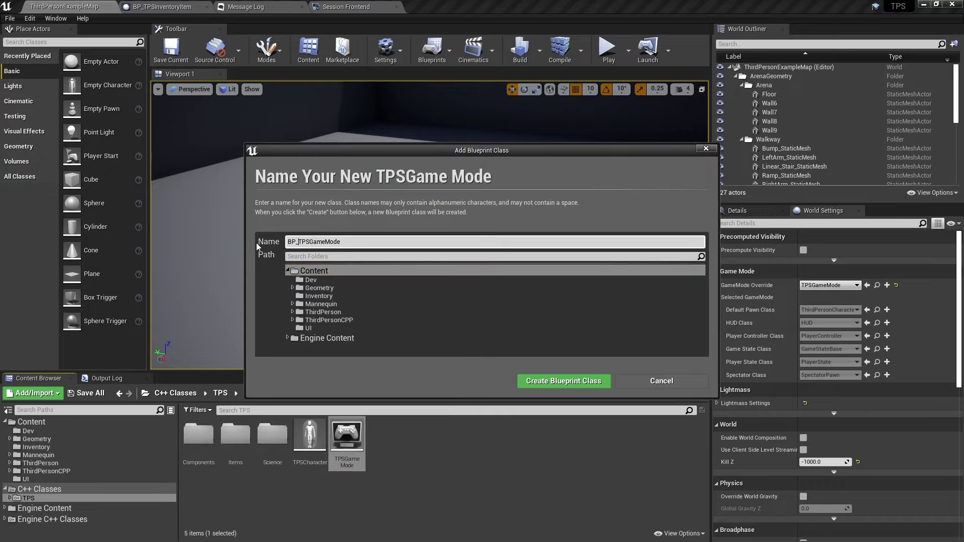
pyautogui.click(525, 381)
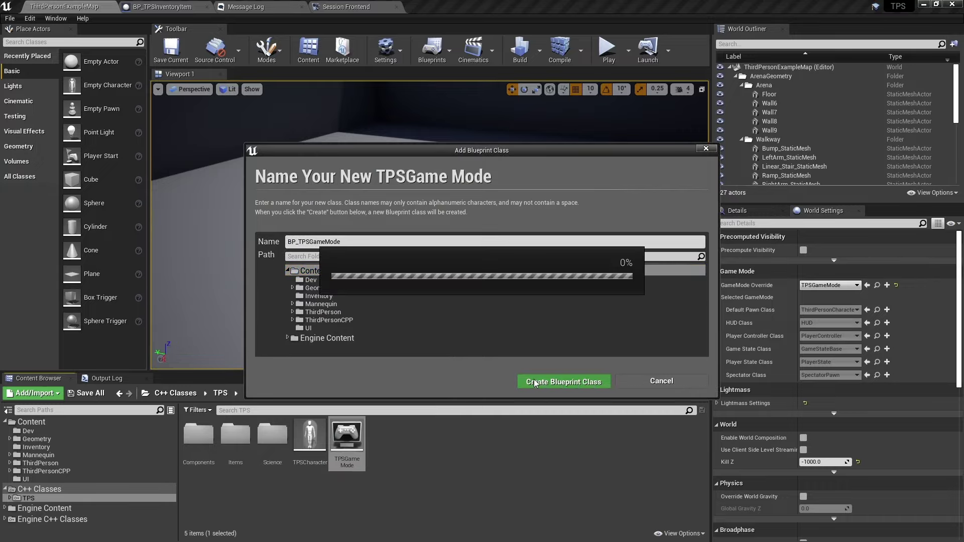
# Step: Set the level's GameMode Override to BP_TPSGameMode with BP_HUD as HUD Class
pyautogui.click(67, 7)
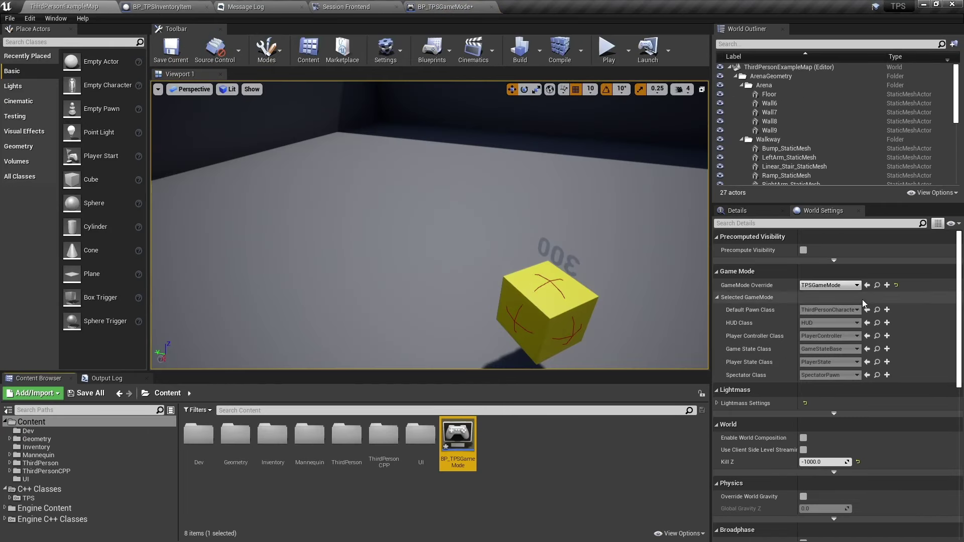
pyautogui.click(826, 285)
pyautogui.click(842, 327)
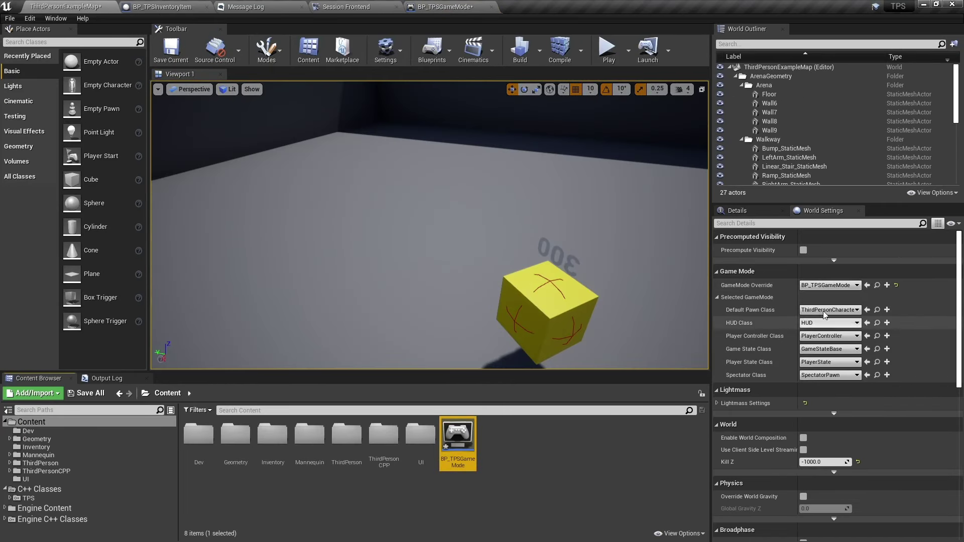
pyautogui.click(819, 324)
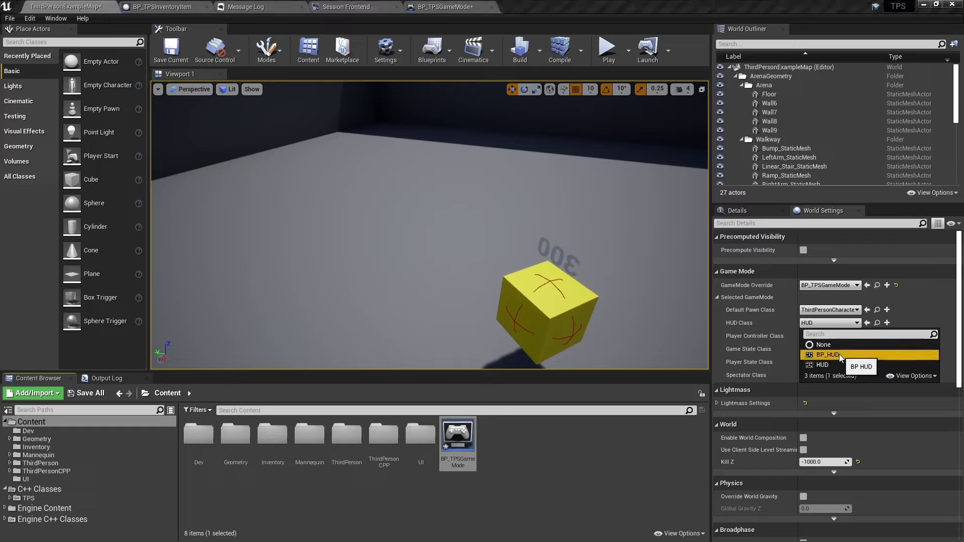
pyautogui.click(839, 354)
pyautogui.click(518, 439)
pyautogui.click(40, 480)
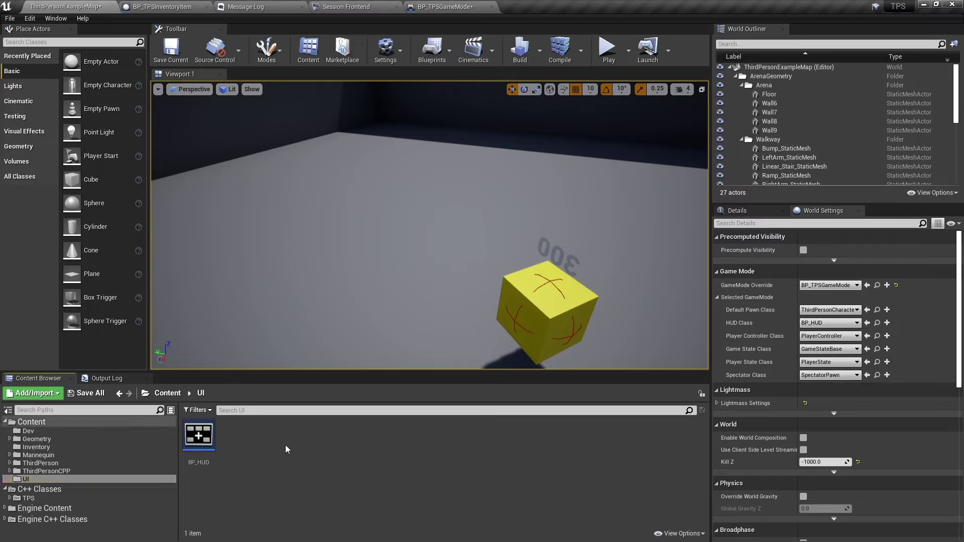
# Step: Add a User Interface widget blueprint called WBP_PlayerHUD to Content/UI and save it
pyautogui.rightClick(285, 437)
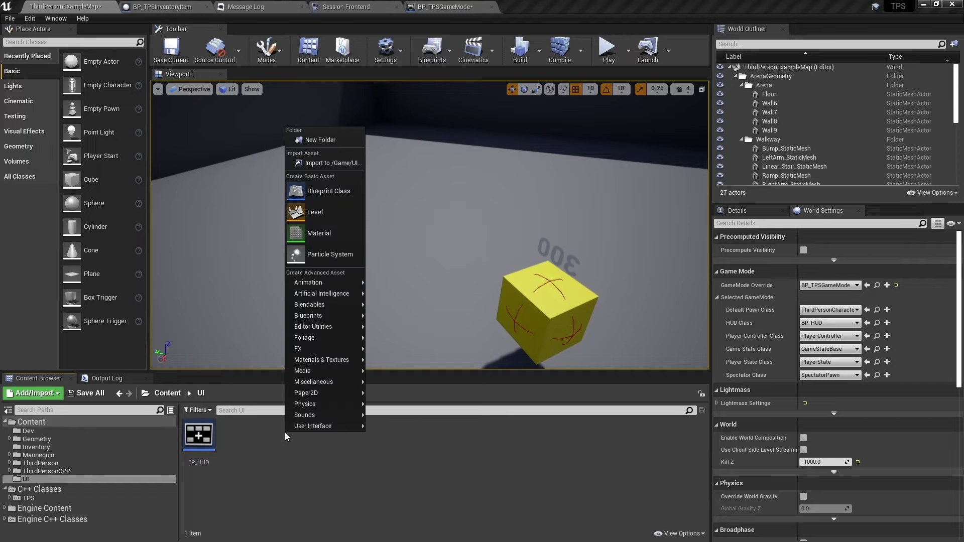
pyautogui.moveTo(296, 424)
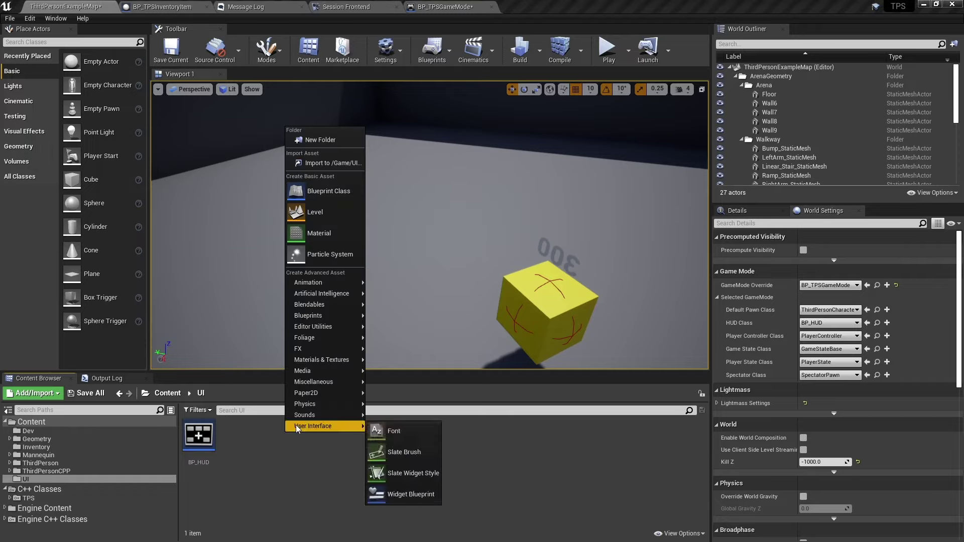
pyautogui.click(393, 493)
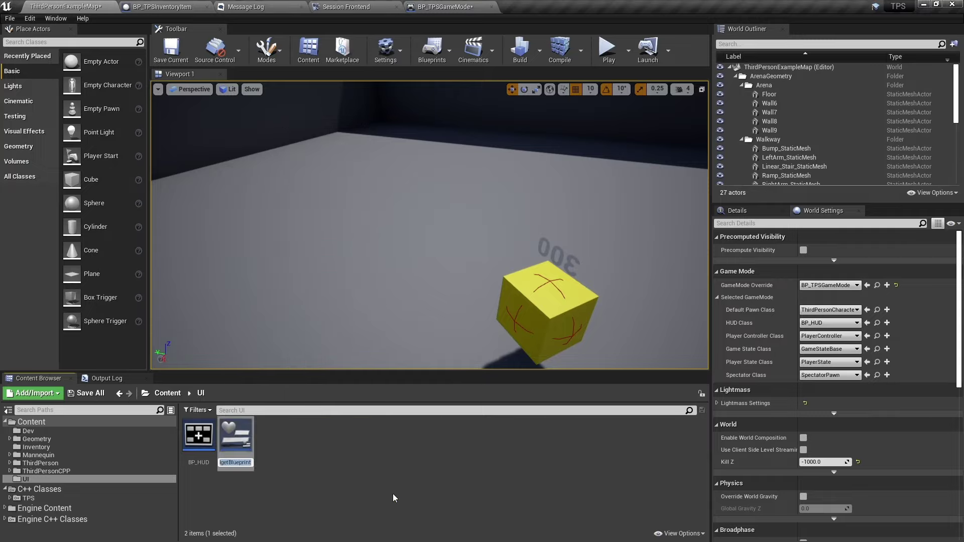
pyautogui.write('WBP_')
pyautogui.write('Player')
pyautogui.write('HUD')
pyautogui.press('Return')
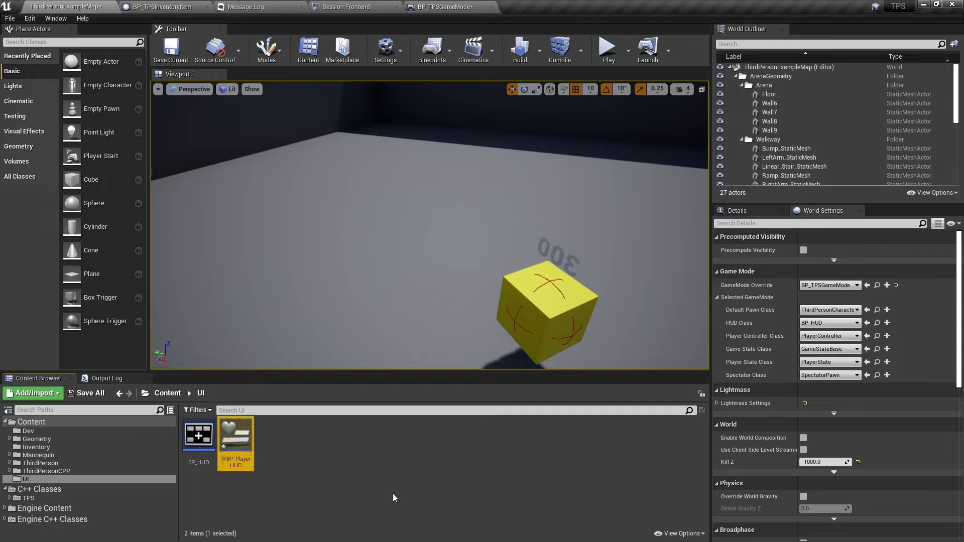
pyautogui.hotkey('ctrl', 's')
# Step: In BP_HUD, add a Create Widget node after Event BeginPlay with class WBP_PlayerHUD
pyautogui.click(198, 446)
pyautogui.doubleClick(198, 446)
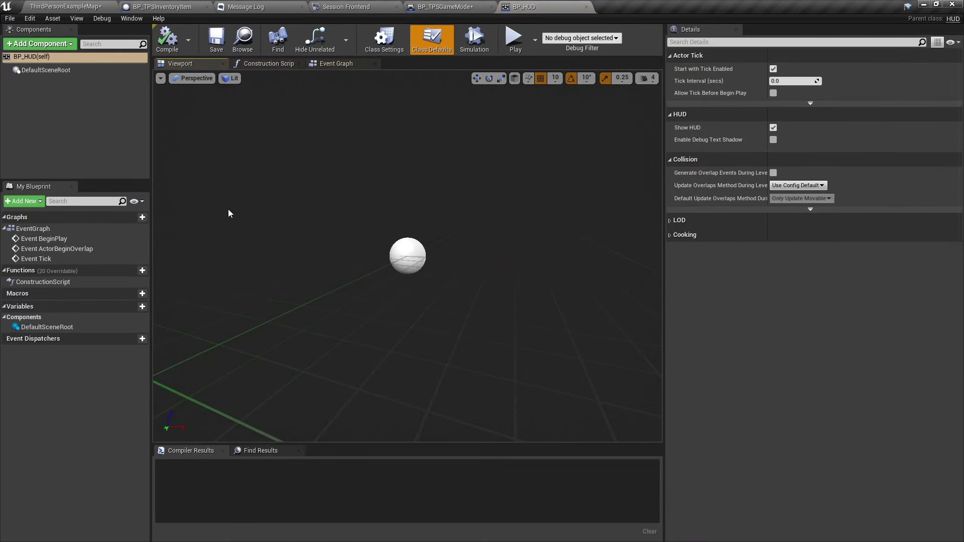
pyautogui.moveTo(583, 254); pyautogui.dragTo(363, 297, button='right')
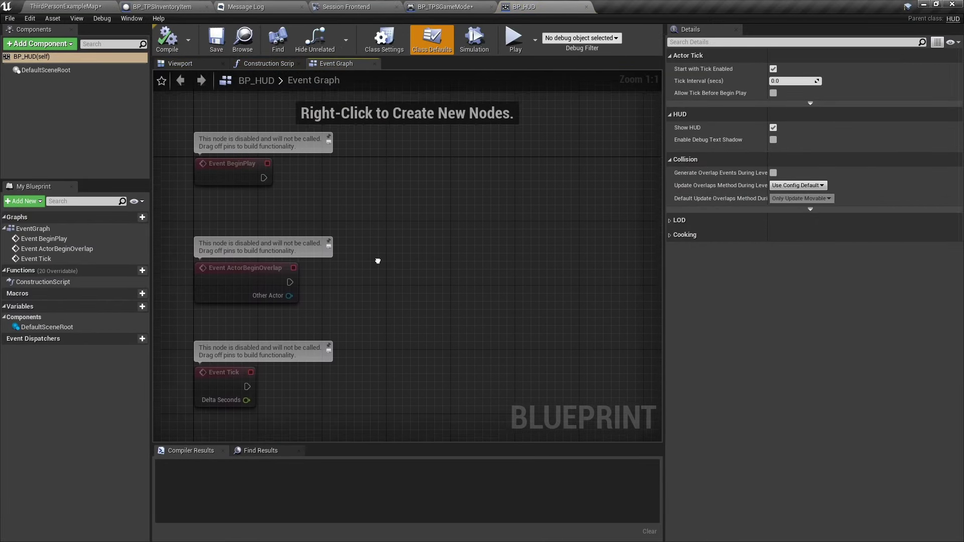
pyautogui.moveTo(253, 214); pyautogui.dragTo(323, 230)
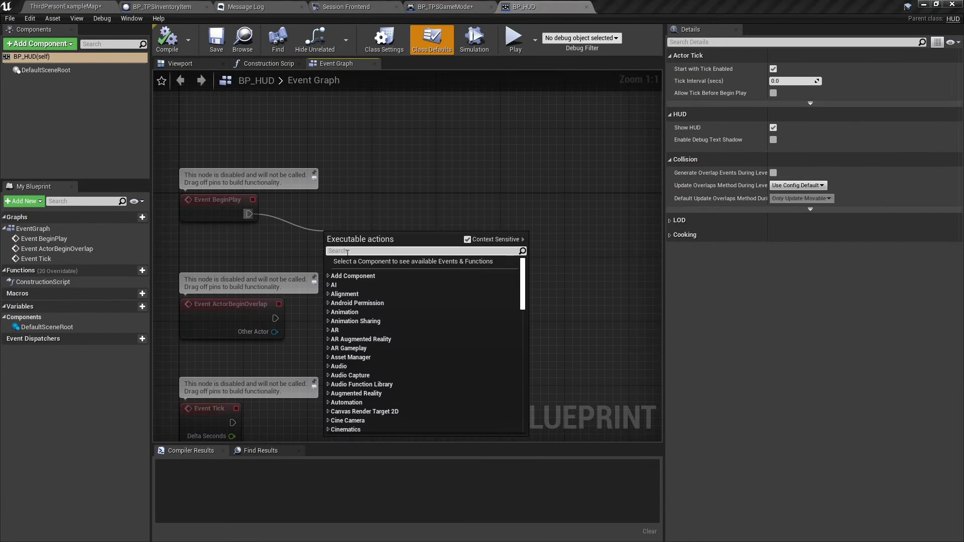
pyautogui.write('create widget')
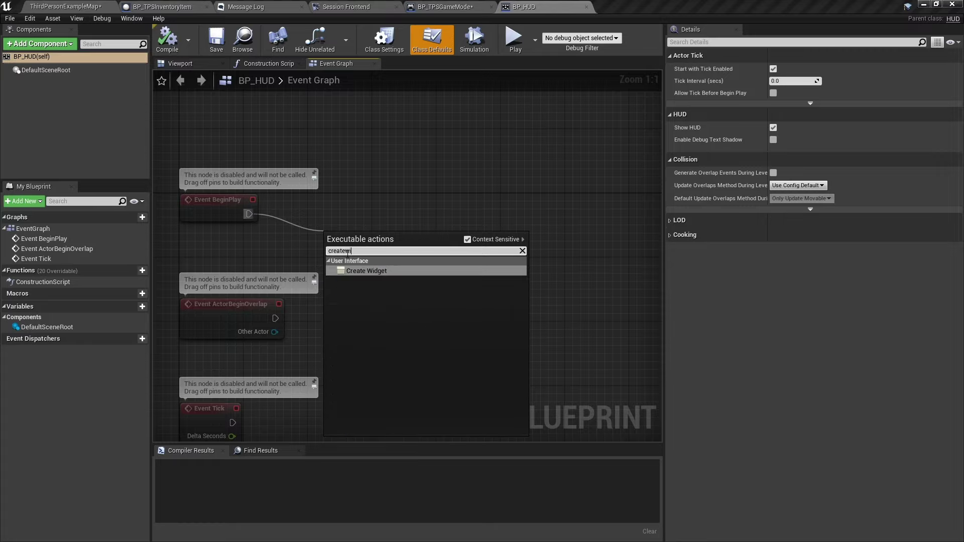
pyautogui.press('Return')
pyautogui.moveTo(357, 233); pyautogui.dragTo(354, 204)
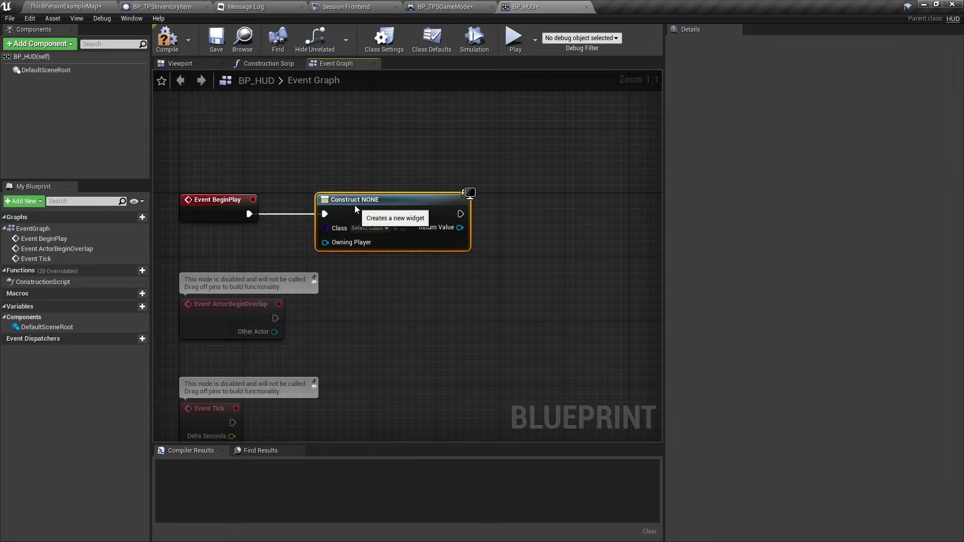
pyautogui.click(369, 229)
pyautogui.click(392, 281)
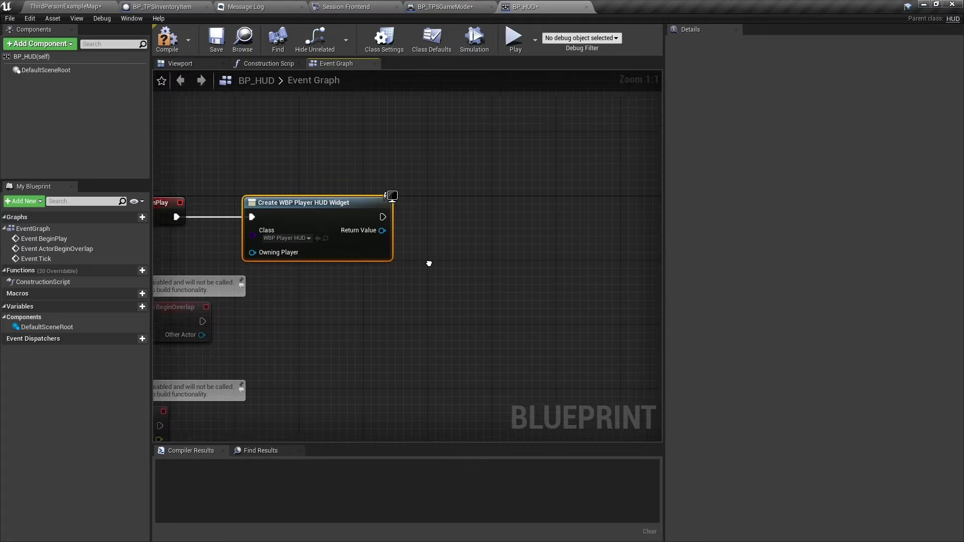
# Step: Add the created widget to the viewport, compile BP_HUD, and open WBP_PlayerHUD
pyautogui.moveTo(456, 228); pyautogui.dragTo(344, 224, button='right')
pyautogui.moveTo(343, 225); pyautogui.dragTo(387, 229)
pyautogui.write('addto')
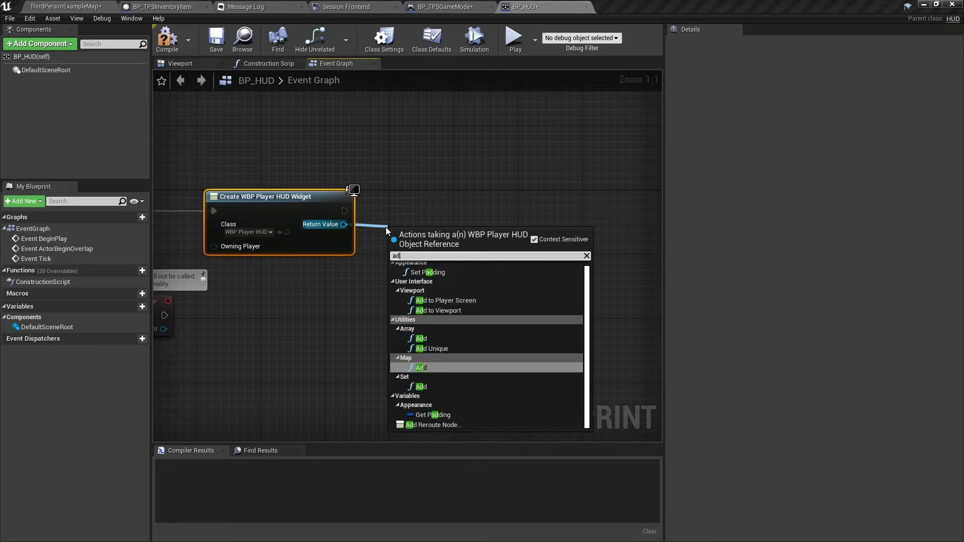
pyautogui.click(431, 296)
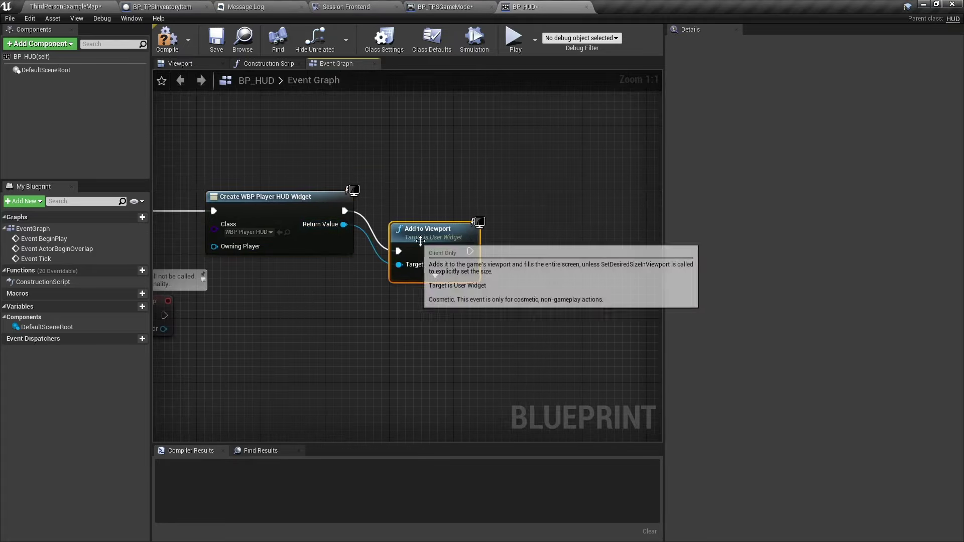
pyautogui.click(167, 39)
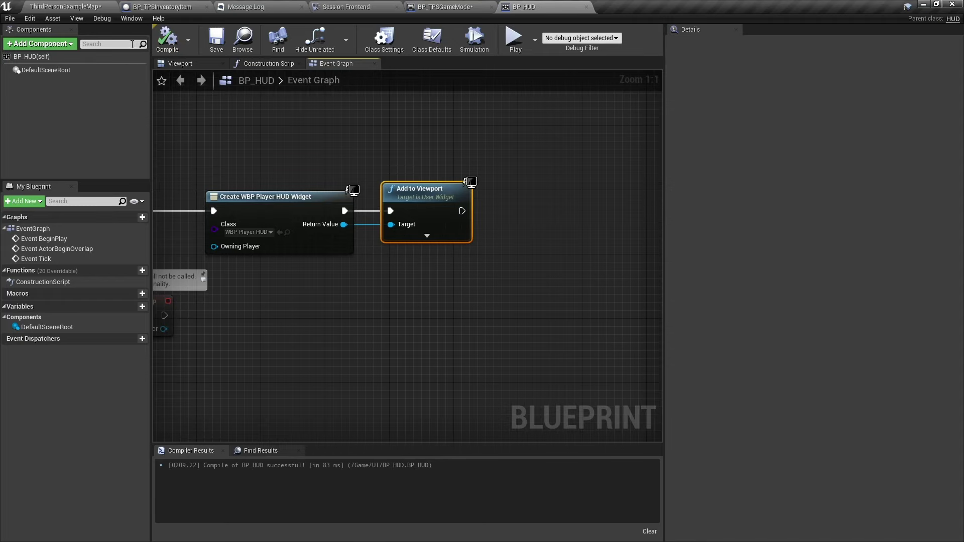
pyautogui.click(73, 5)
pyautogui.doubleClick(234, 439)
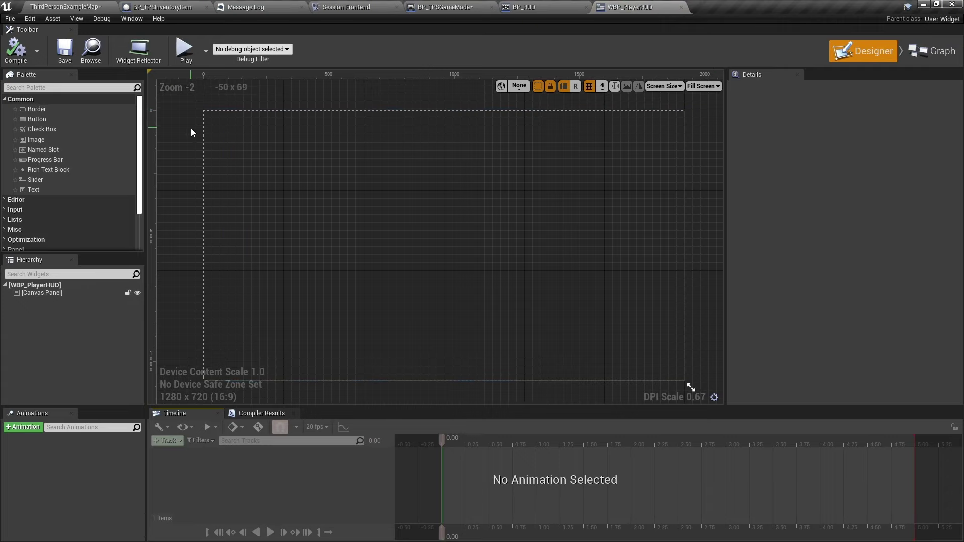
# Step: Place a test Button on WBP_PlayerHUD, verify it during play, delete it, and return to the level
pyautogui.moveTo(37, 119)
pyautogui.mouseDown()
pyautogui.moveTo(397, 179)
pyautogui.moveTo(474, 218)
pyautogui.mouseUp()
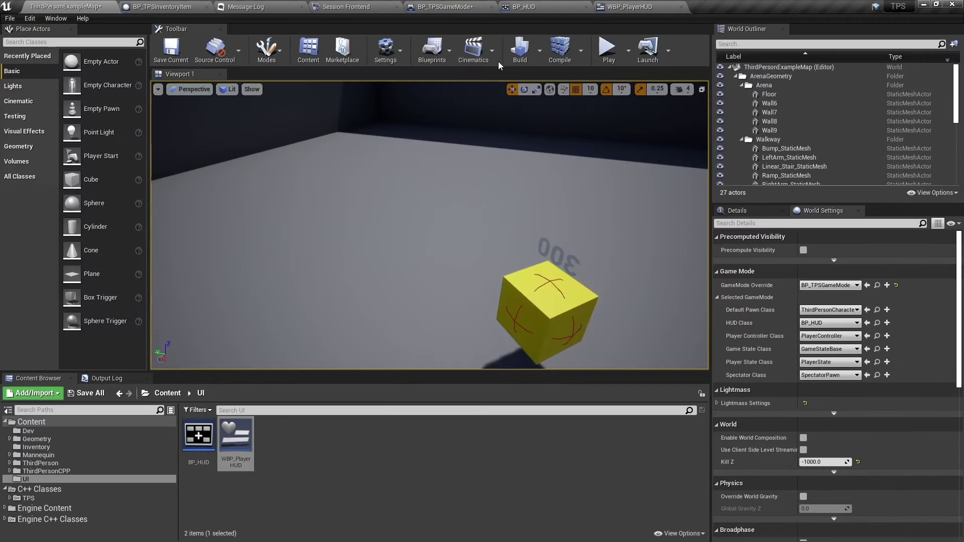
pyautogui.click(607, 48)
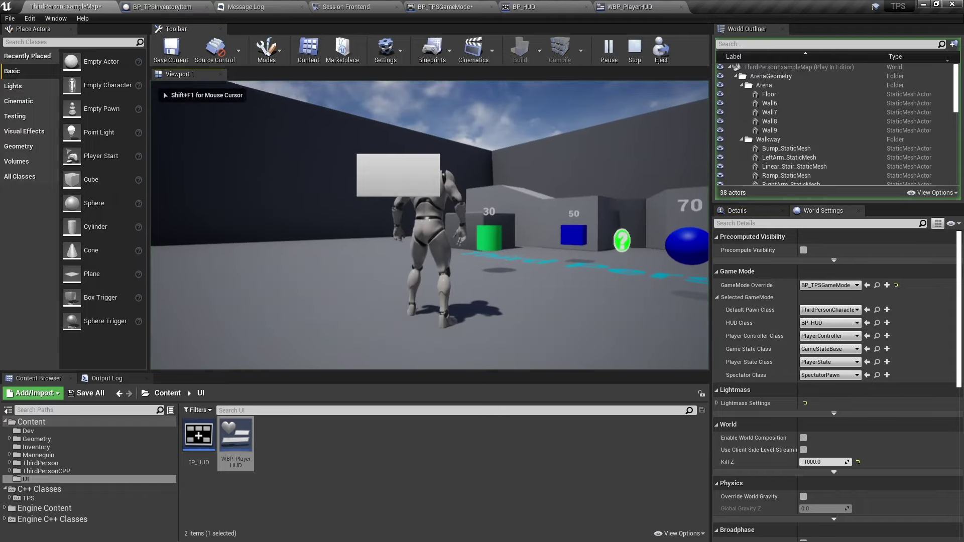
pyautogui.press('Escape')
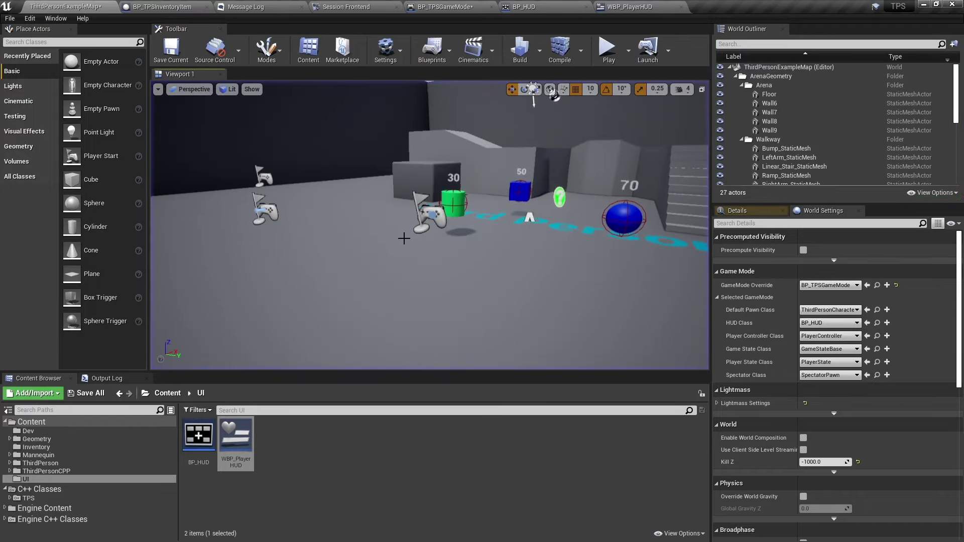
pyautogui.click(637, 7)
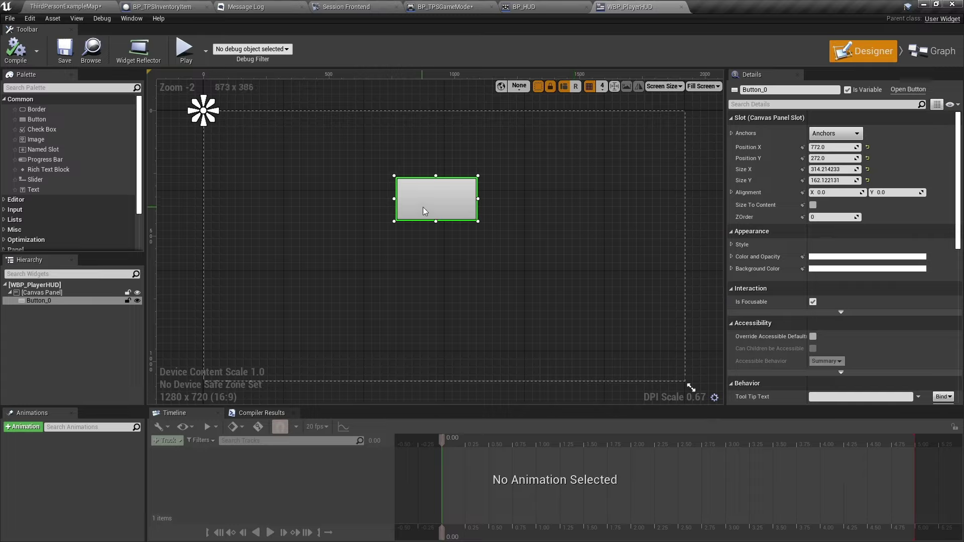
pyautogui.press('Delete')
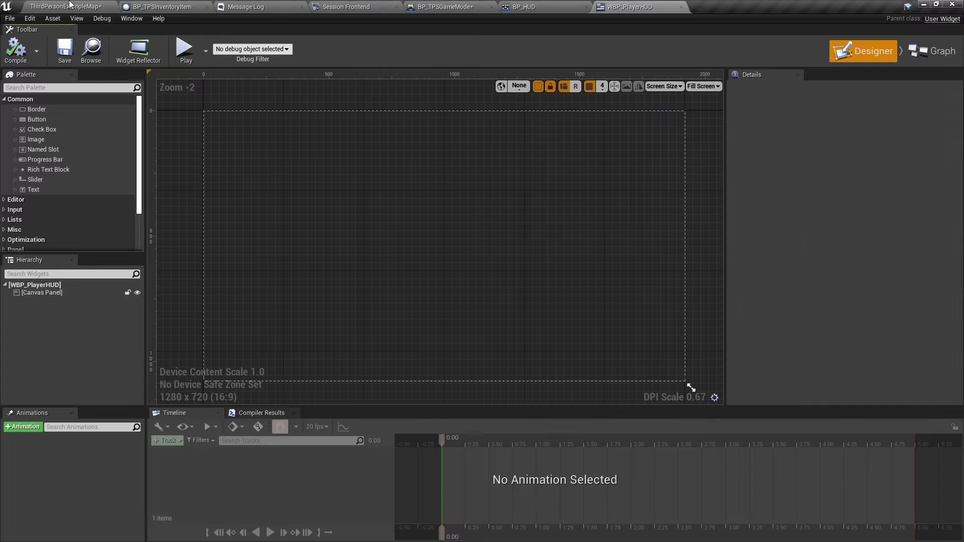
pyautogui.click(69, 4)
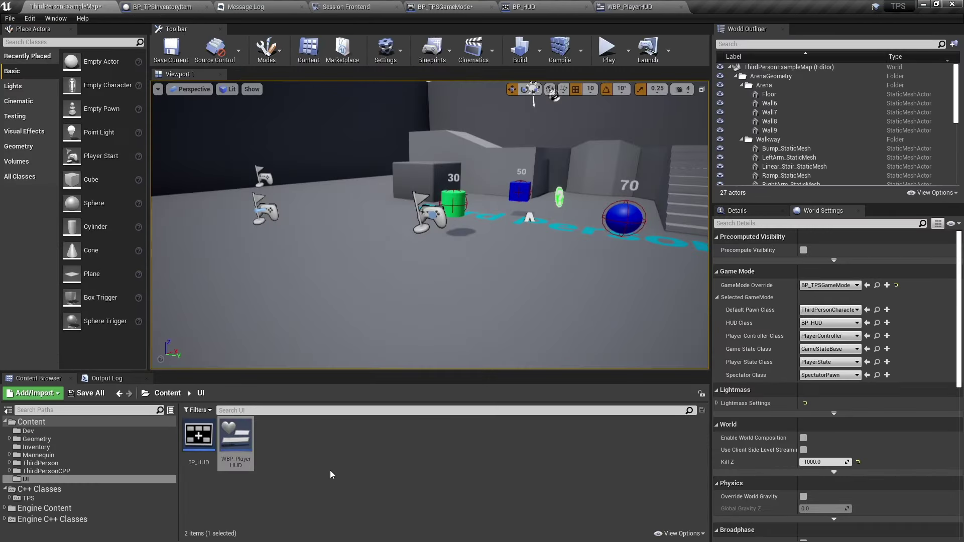
# Step: Create a widget blueprint named WBP_Inventory in the UI folder
pyautogui.rightClick(312, 436)
pyautogui.moveTo(328, 435)
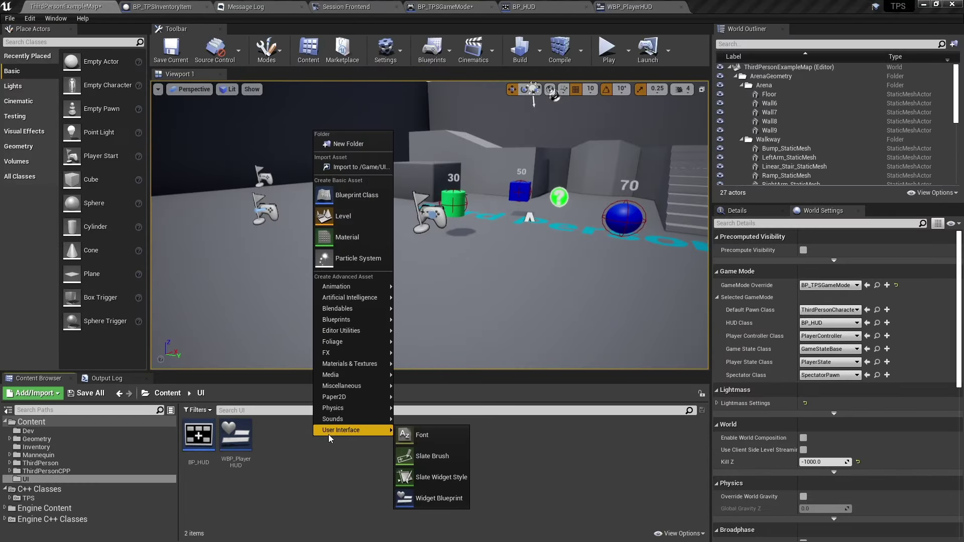
pyautogui.click(440, 497)
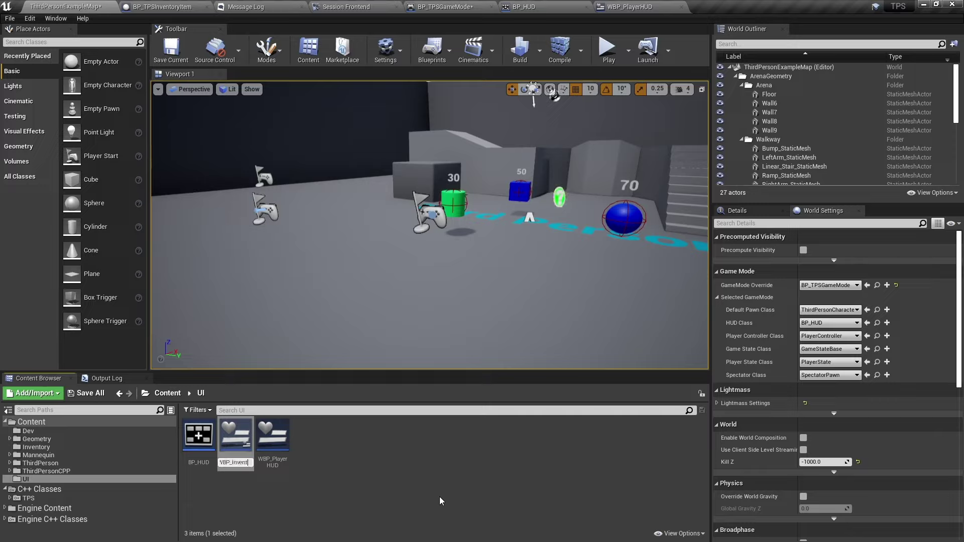
pyautogui.press('Return')
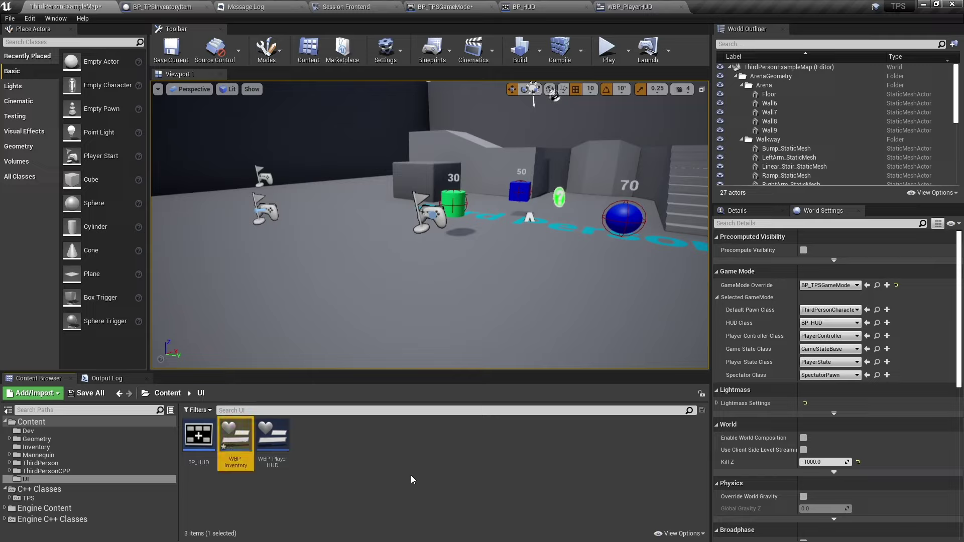
# Step: Create a second widget blueprint named WBP_InventoryRow and open it in the designer
pyautogui.rightClick(325, 423)
pyautogui.moveTo(344, 421)
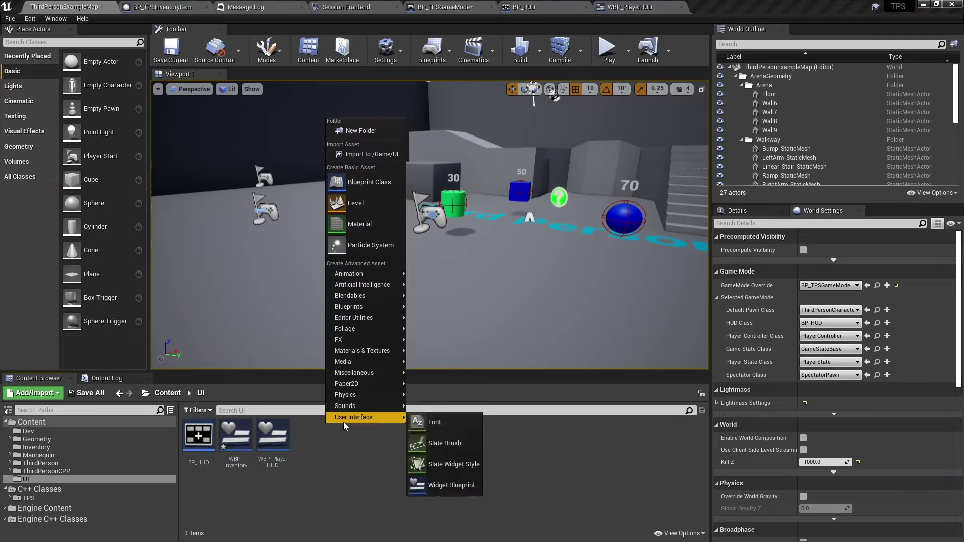
pyautogui.click(427, 488)
pyautogui.write('WBP_I')
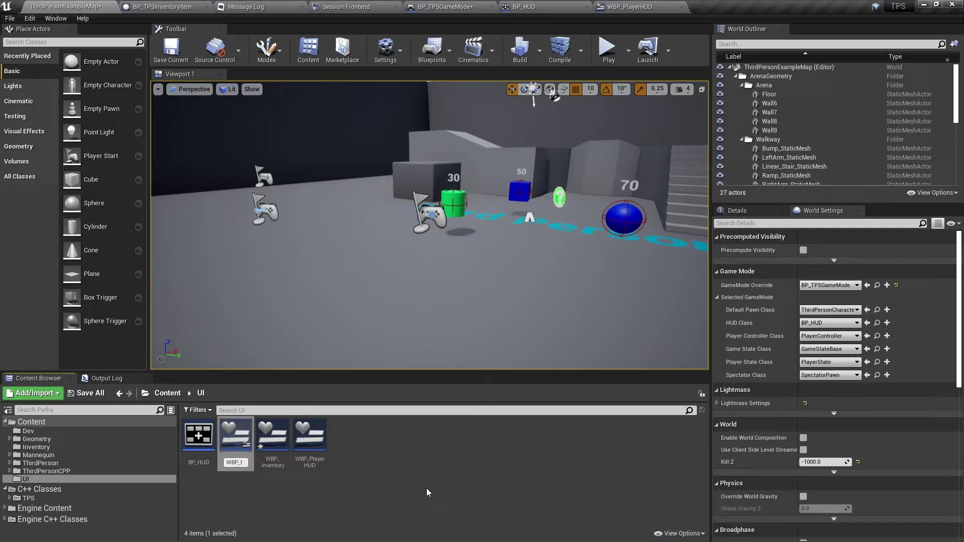
pyautogui.write('to')
pyautogui.write('ry')
pyautogui.write('R')
pyautogui.write('w')
pyautogui.press('Return')
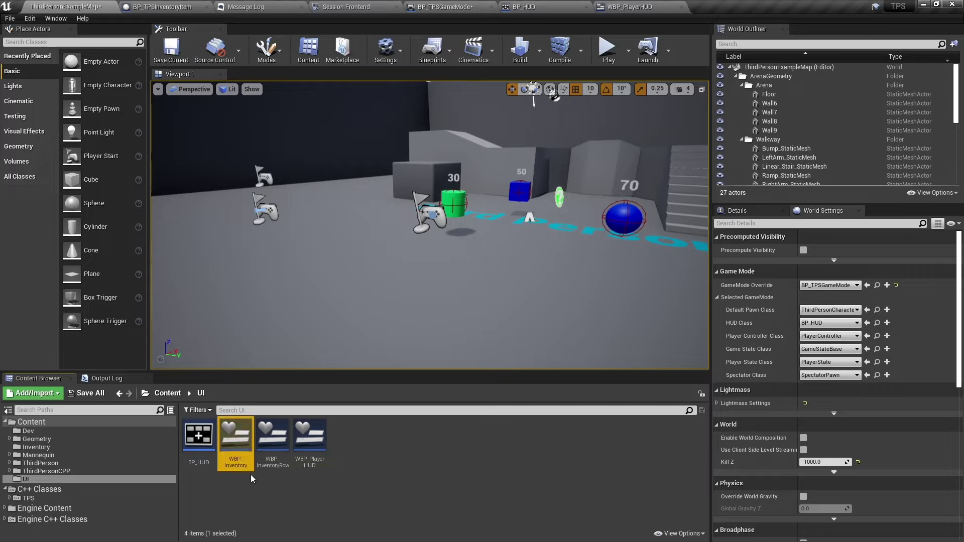
pyautogui.doubleClick(274, 431)
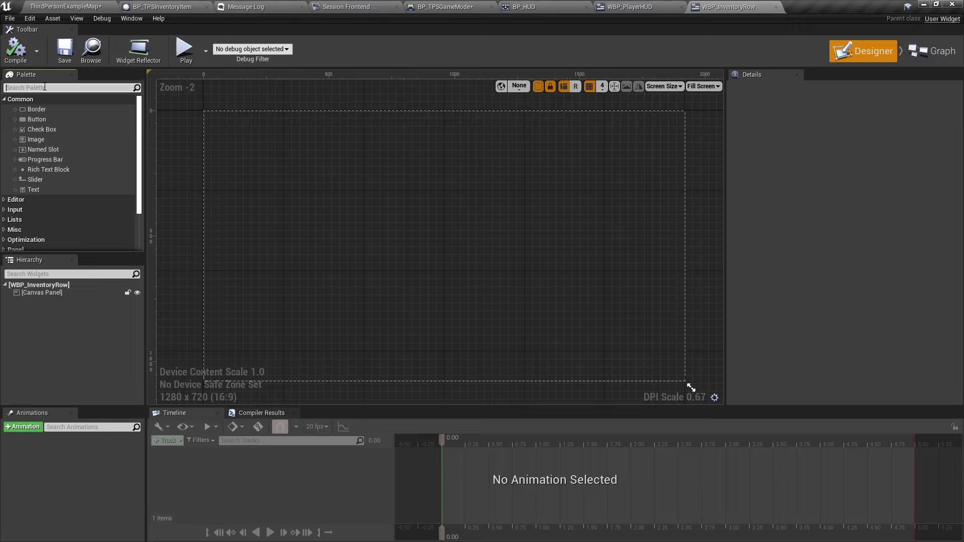
# Step: Add a size-to-content Horizontal Box to the canvas containing two Text Blocks
pyautogui.write('hori')
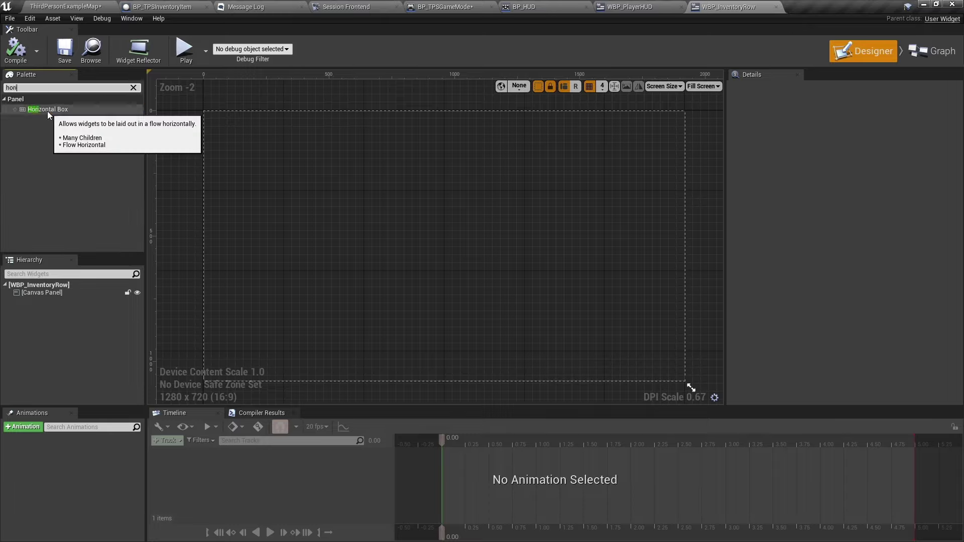
pyautogui.moveTo(47, 109)
pyautogui.mouseDown()
pyautogui.moveTo(67, 293)
pyautogui.moveTo(59, 296)
pyautogui.mouseUp()
pyautogui.click(813, 205)
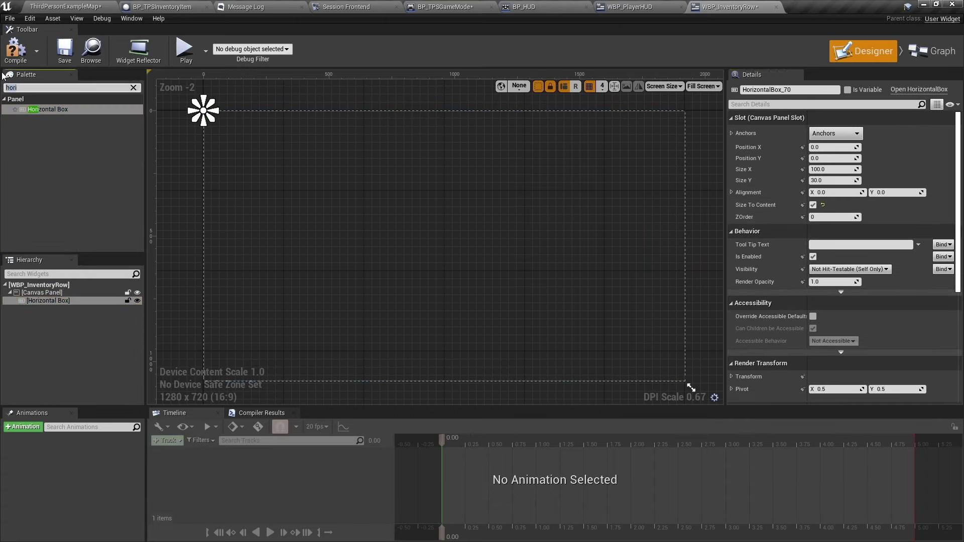
pyautogui.write('text')
pyautogui.click(56, 120)
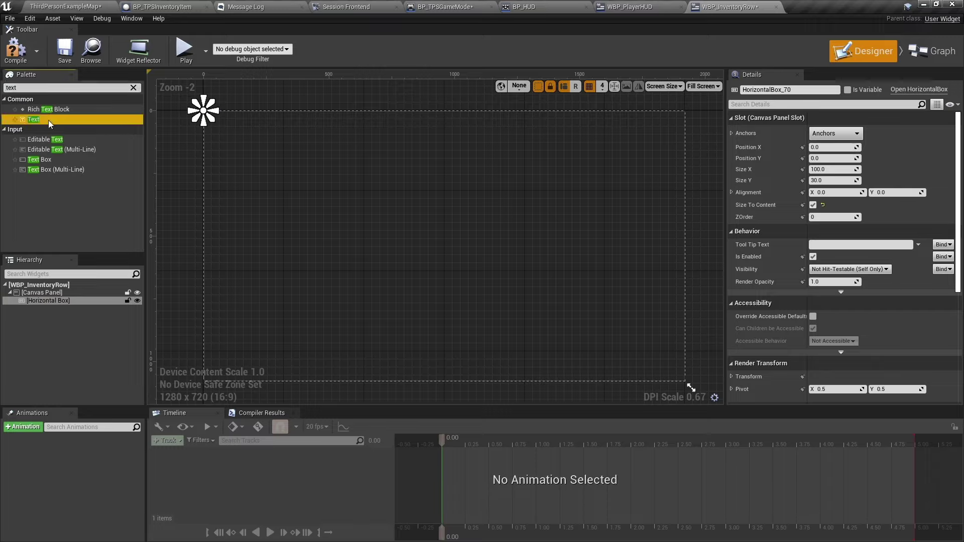
pyautogui.moveTo(68, 300); pyautogui.dragTo(68, 302)
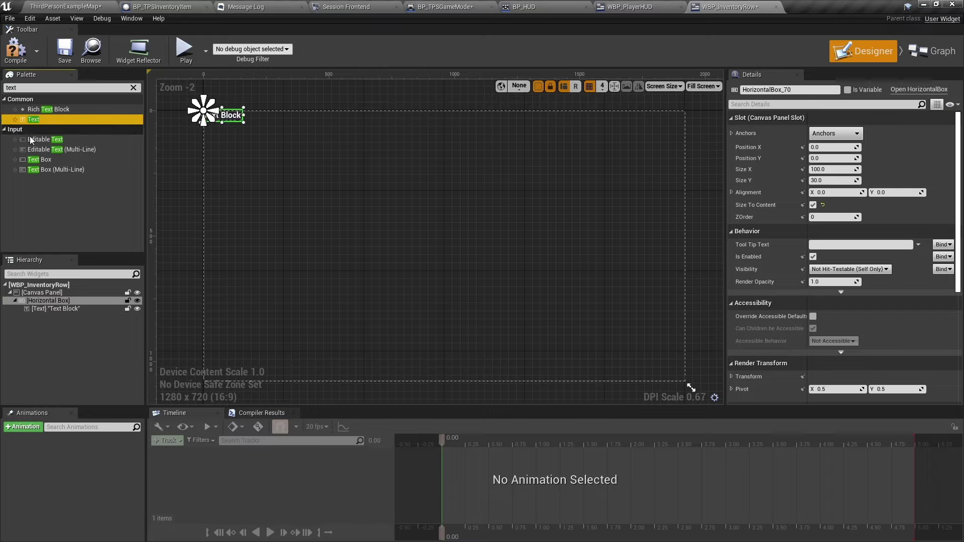
pyautogui.moveTo(38, 119); pyautogui.dragTo(65, 311)
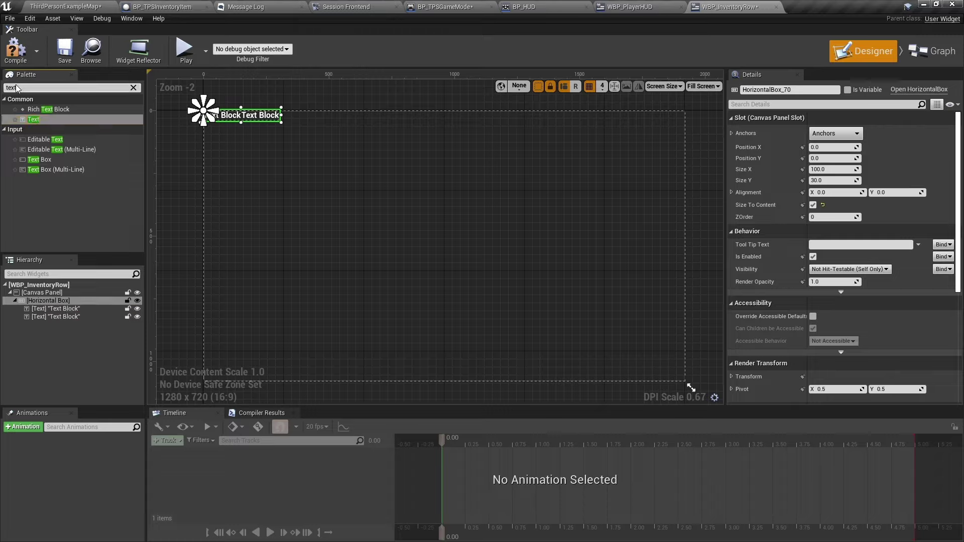
# Step: Insert a Spacer of width 30 between the two Text Blocks
pyautogui.write('sp')
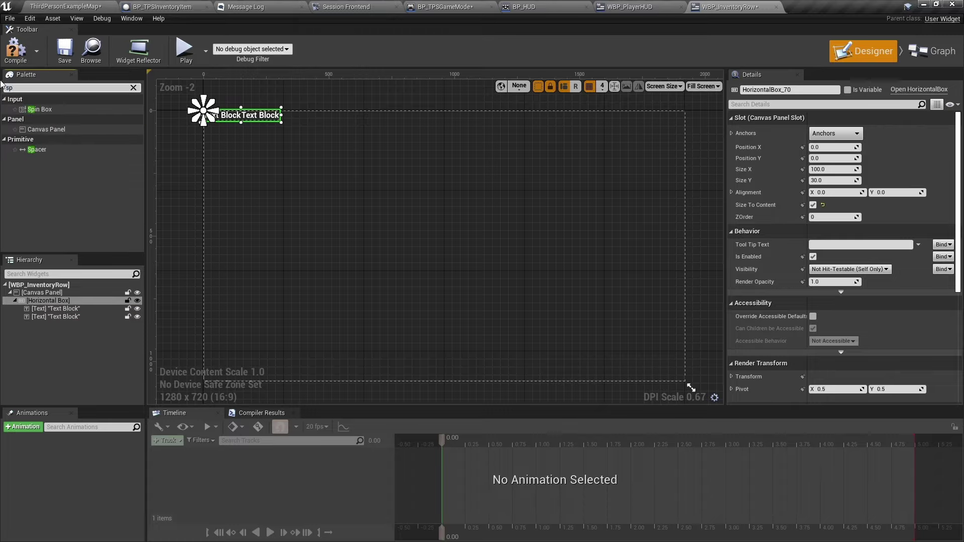
pyautogui.write('ac')
pyautogui.moveTo(37, 109); pyautogui.dragTo(65, 313)
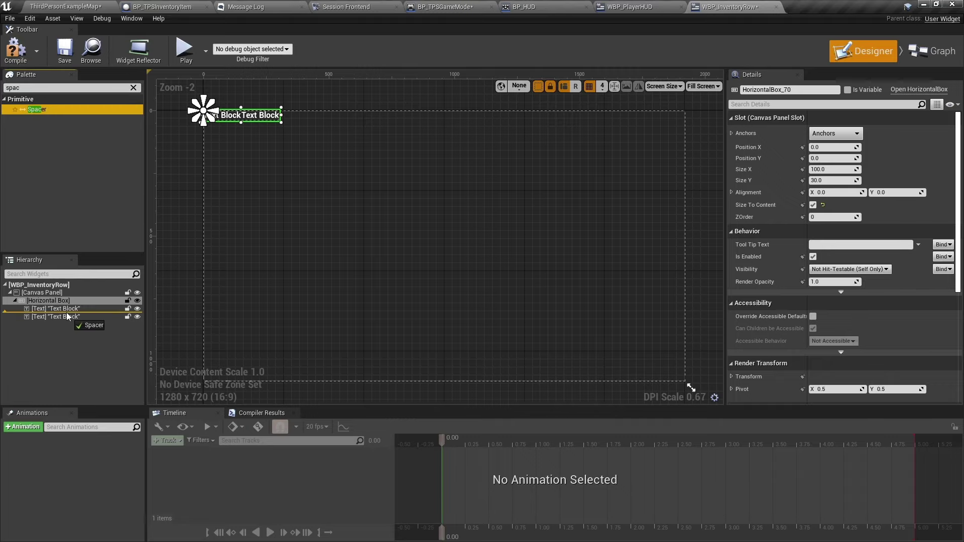
pyautogui.click(43, 316)
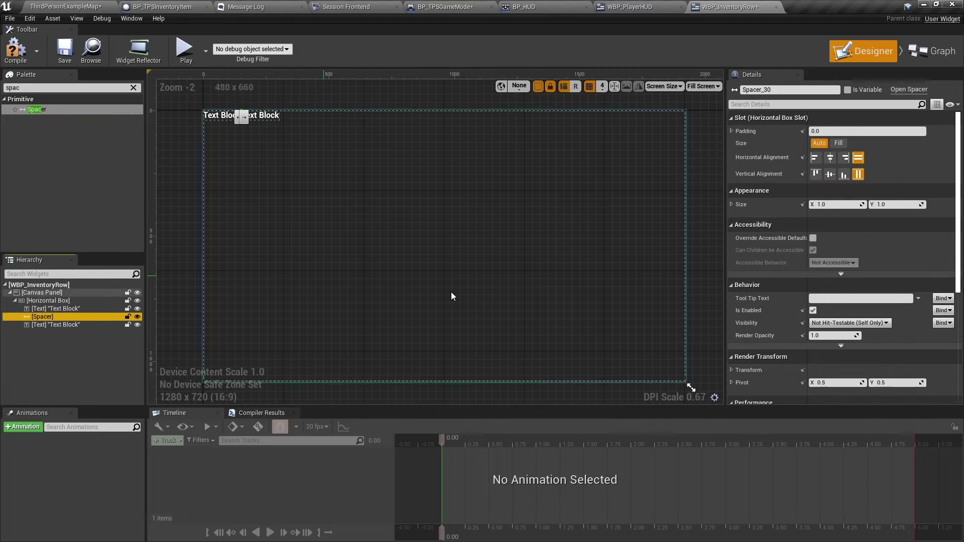
pyautogui.click(835, 204)
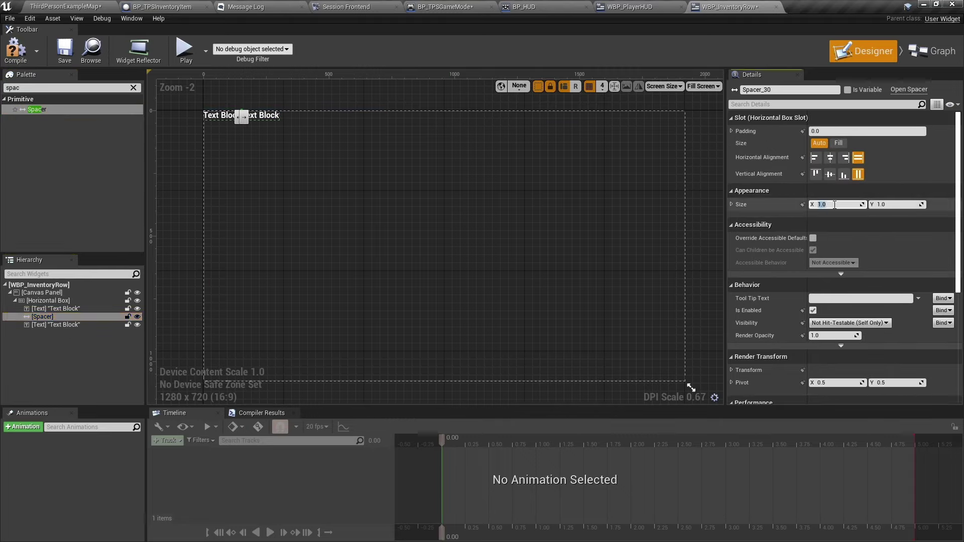
pyautogui.write('30')
pyautogui.press('Return')
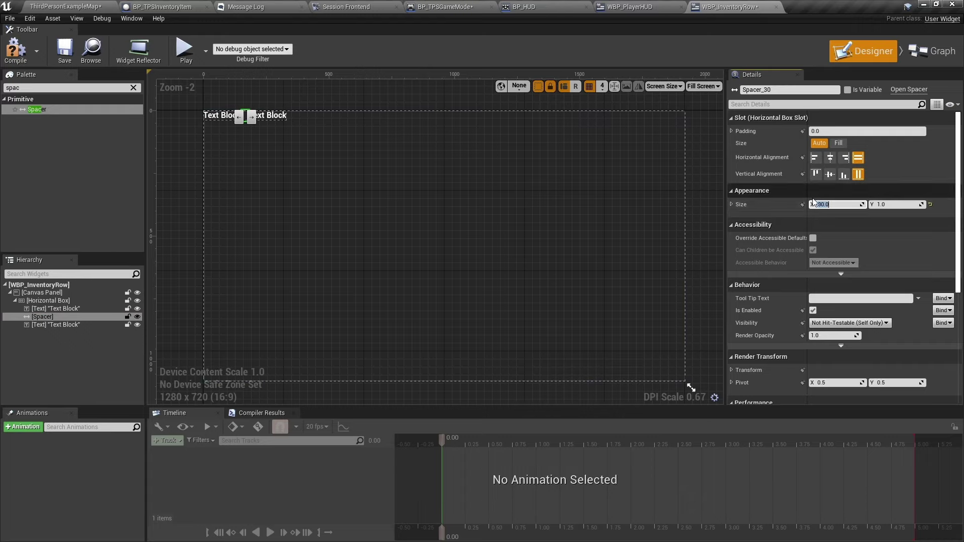
# Step: Change the first text block's text to 'InventoryName:'
pyautogui.scroll(3, 210, 116)
pyautogui.scroll(8, 211, 116)
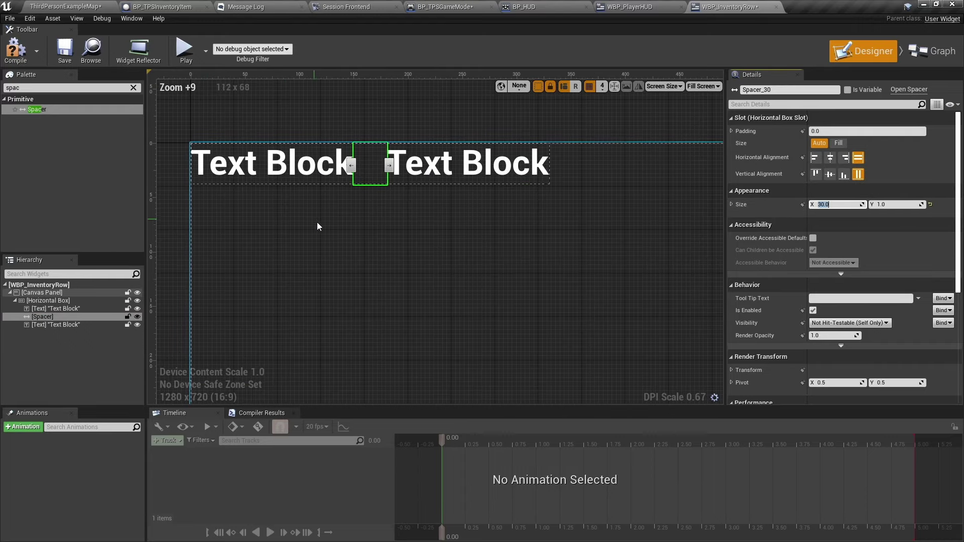
pyautogui.moveTo(319, 226); pyautogui.dragTo(342, 284, button='right')
pyautogui.click(284, 211)
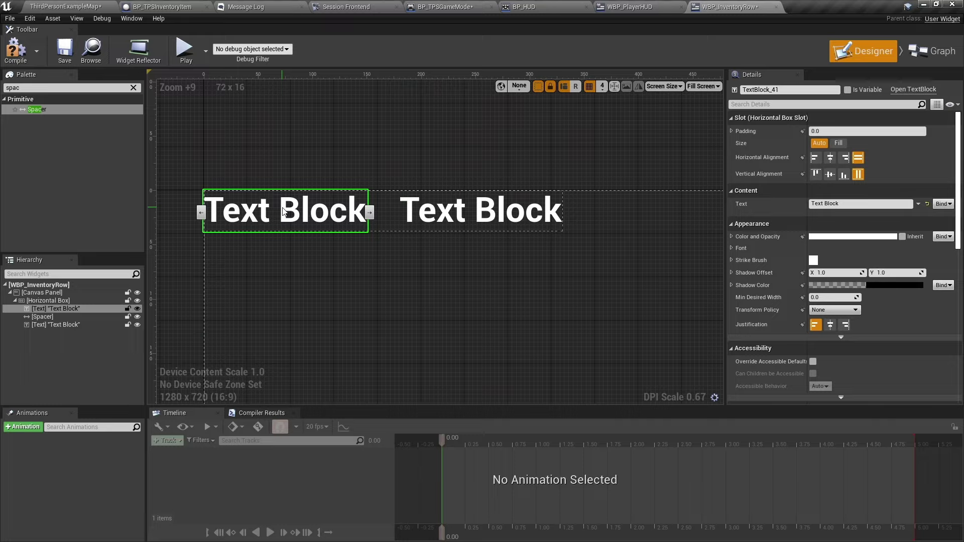
pyautogui.doubleClick(284, 211)
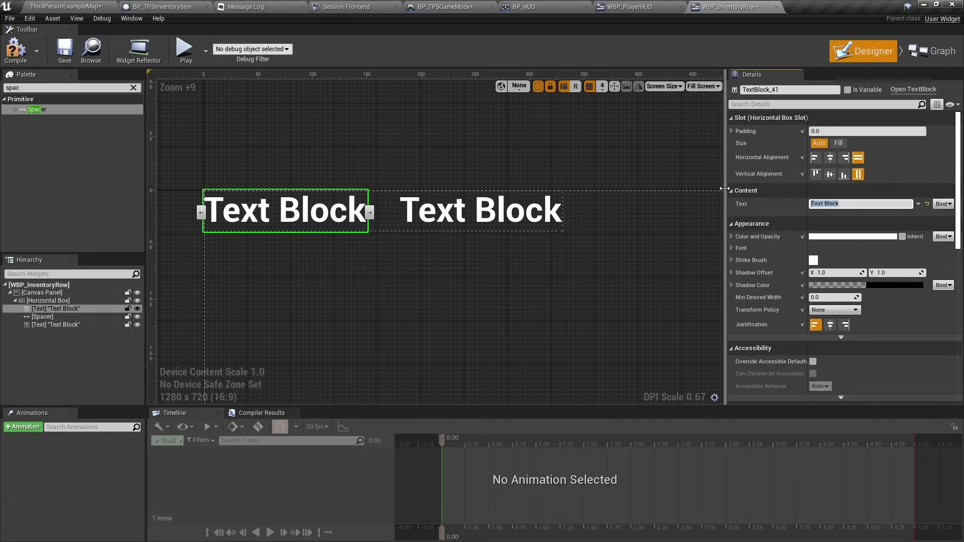
pyautogui.press('BackSpace')
pyautogui.write('toryName')
pyautogui.write(':')
pyautogui.press('Return')
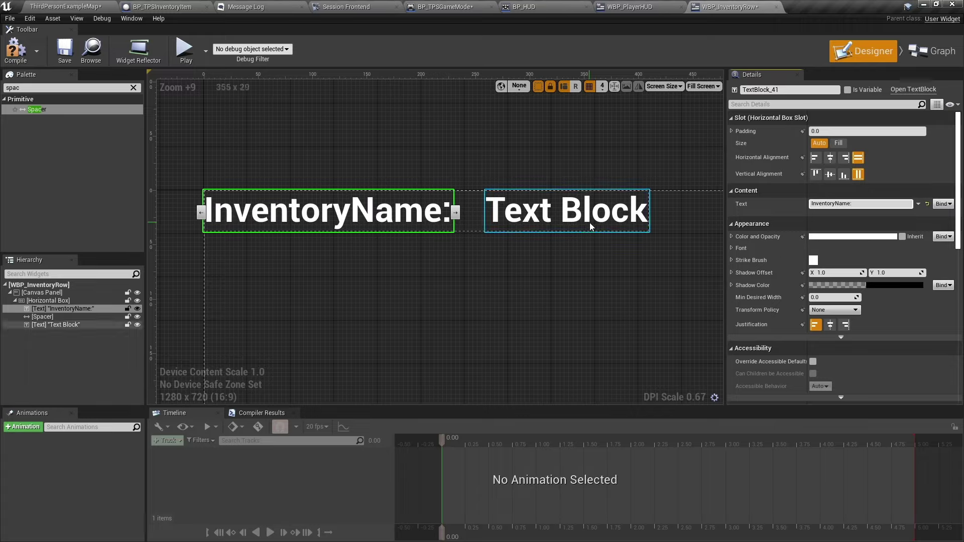
# Step: Set the second text block's text to '0' and compile the widget
pyautogui.click(589, 222)
pyautogui.click(841, 204)
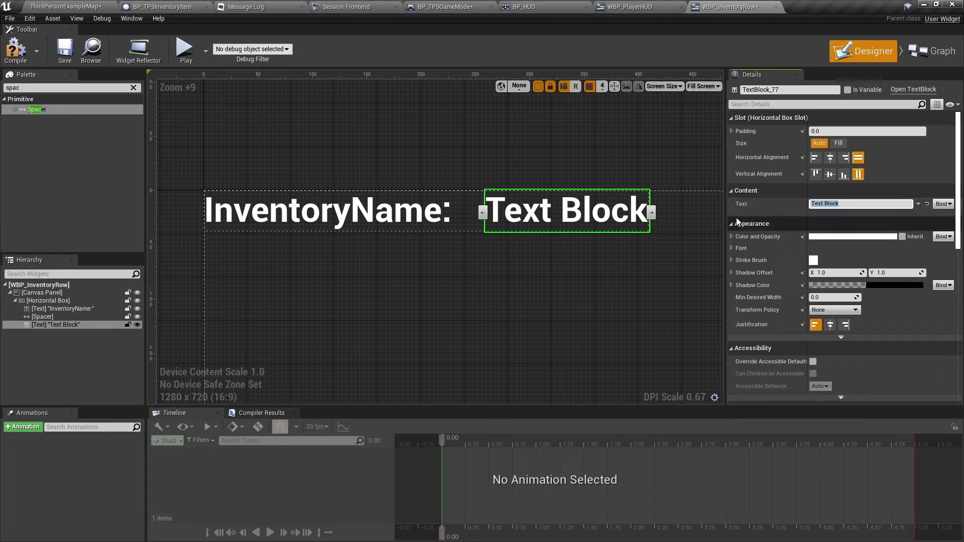
pyautogui.write('0')
pyautogui.press('Return')
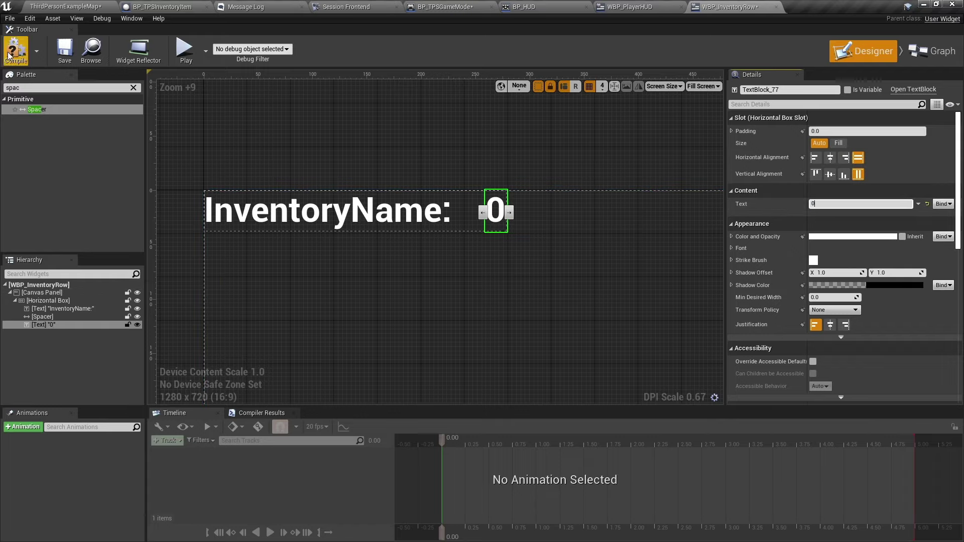
pyautogui.click(15, 50)
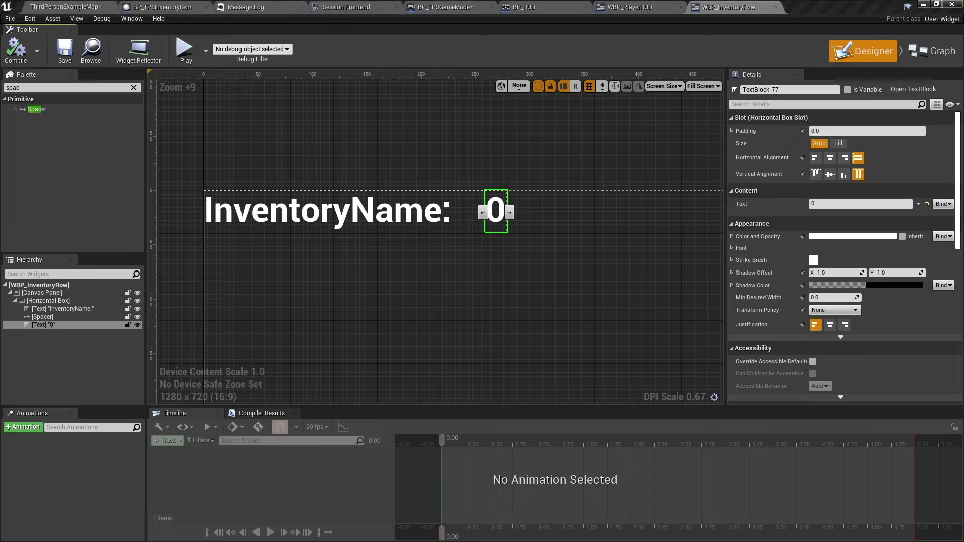
# Step: Make the amount text block a variable named InventoryAmountText
pyautogui.click(848, 89)
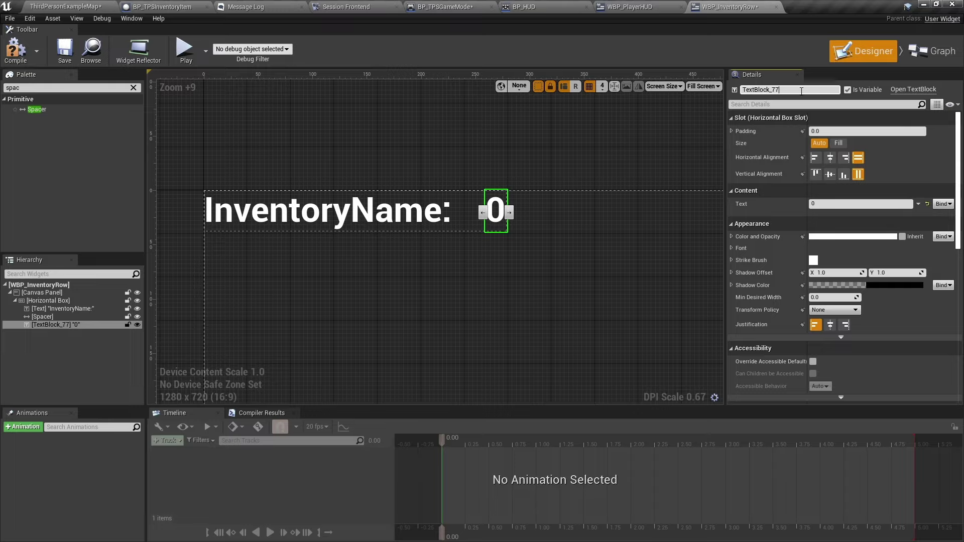
pyautogui.write('InventoryAmountText')
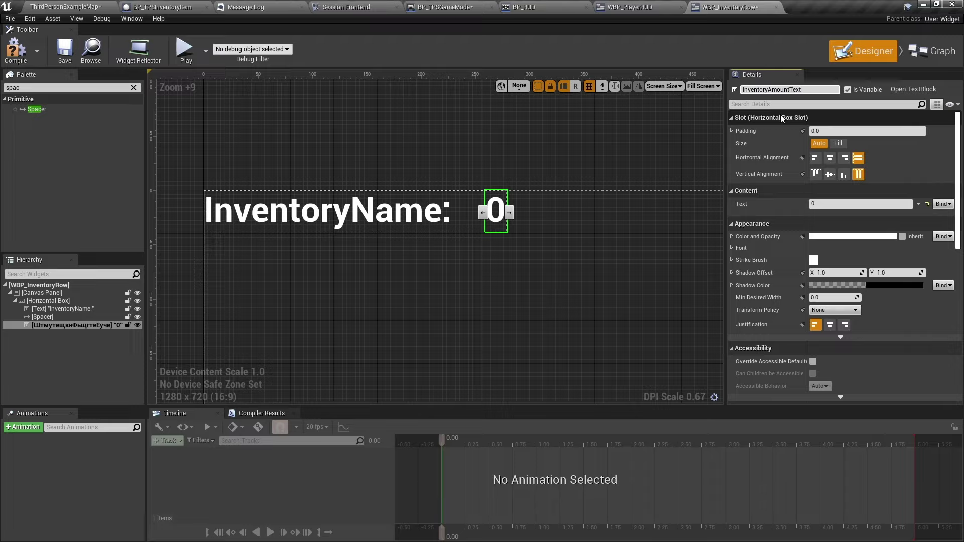
pyautogui.press('Return')
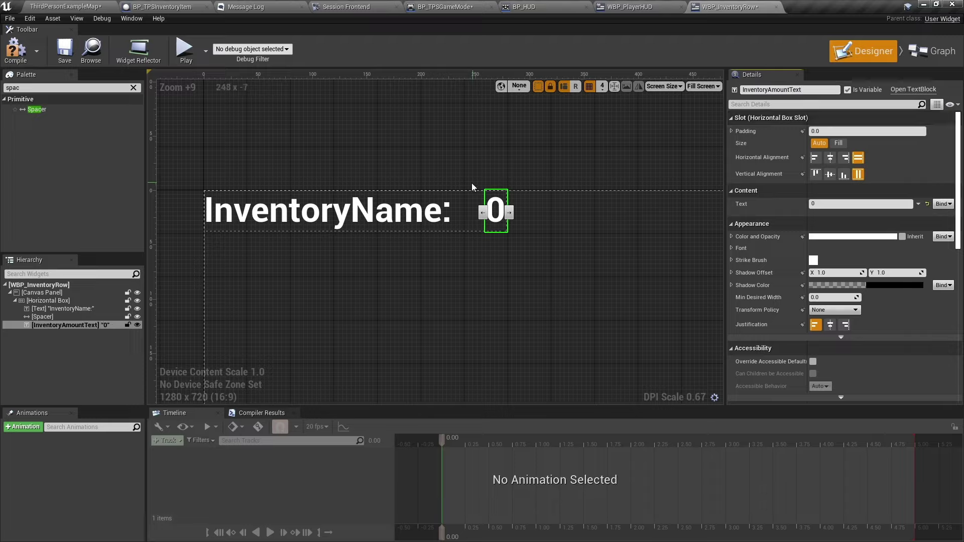
# Step: Make the 'InventoryName:' text block a variable named InventoryNameText and save
pyautogui.click(392, 213)
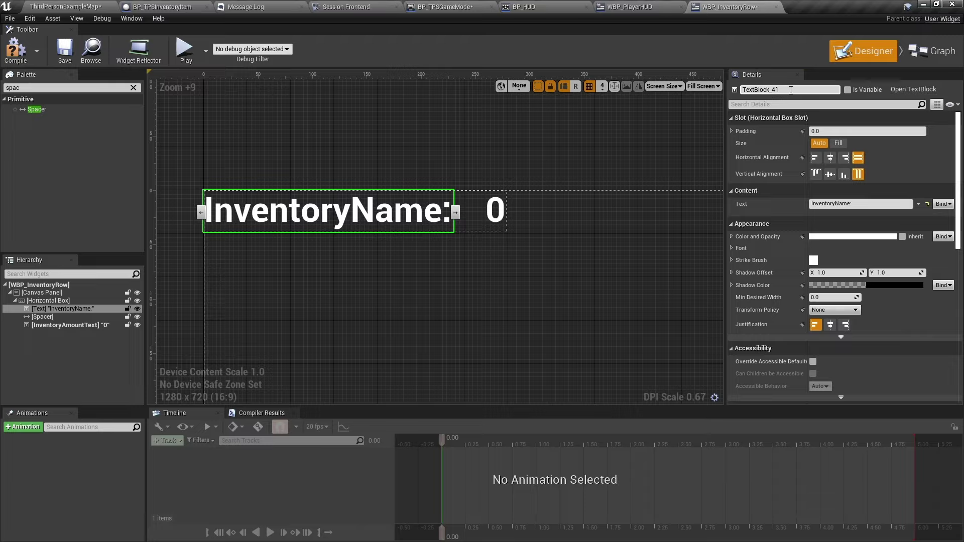
pyautogui.click(848, 89)
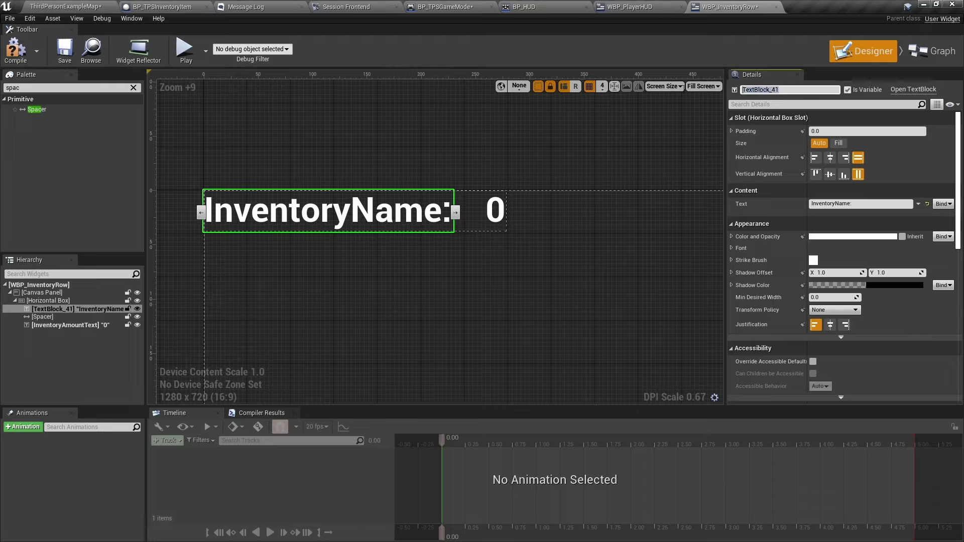
pyautogui.write('Inven')
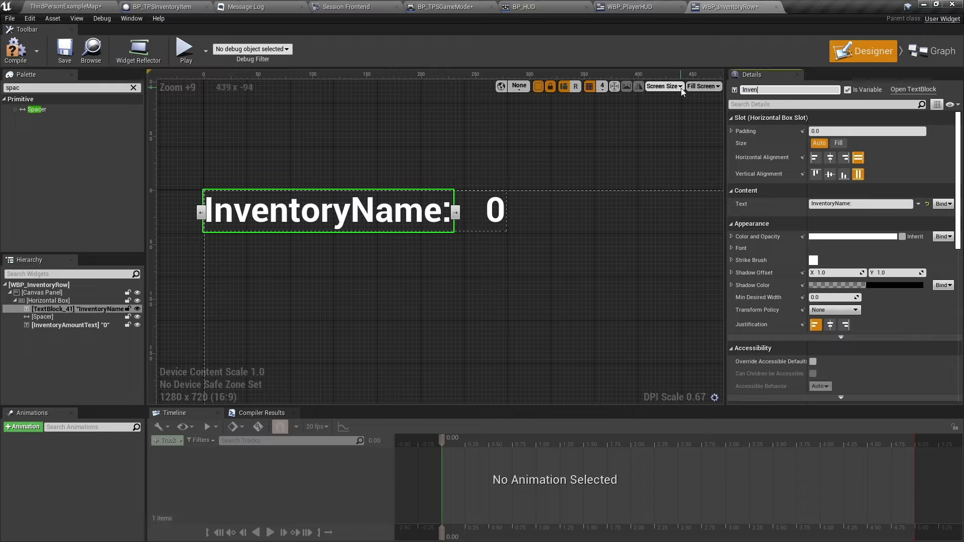
pyautogui.write('tory')
pyautogui.write('Name')
pyautogui.write('Text')
pyautogui.press('Return')
pyautogui.hotkey('ctrl', 's')
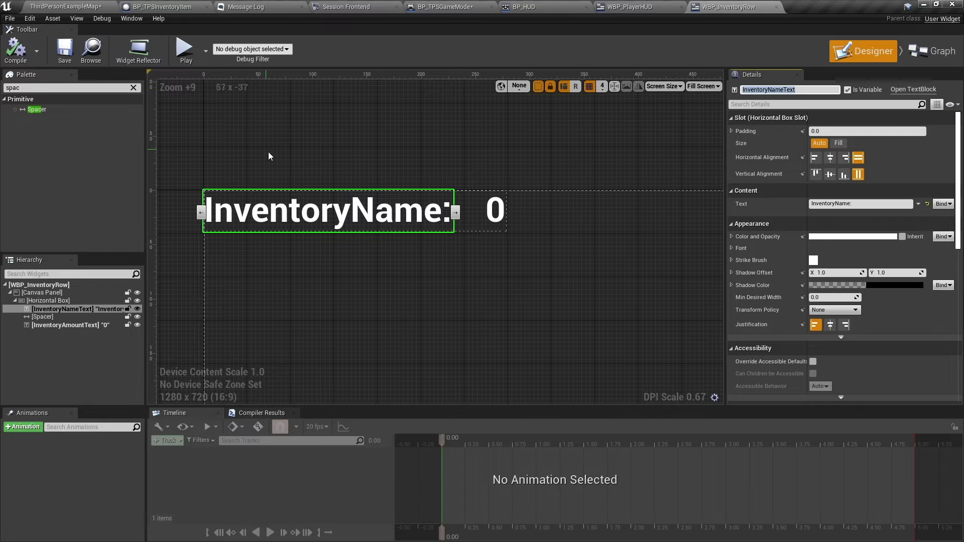
# Step: In the Graph, create variable InventoryType of type EInventory Item Type, then compile and save
pyautogui.click(927, 55)
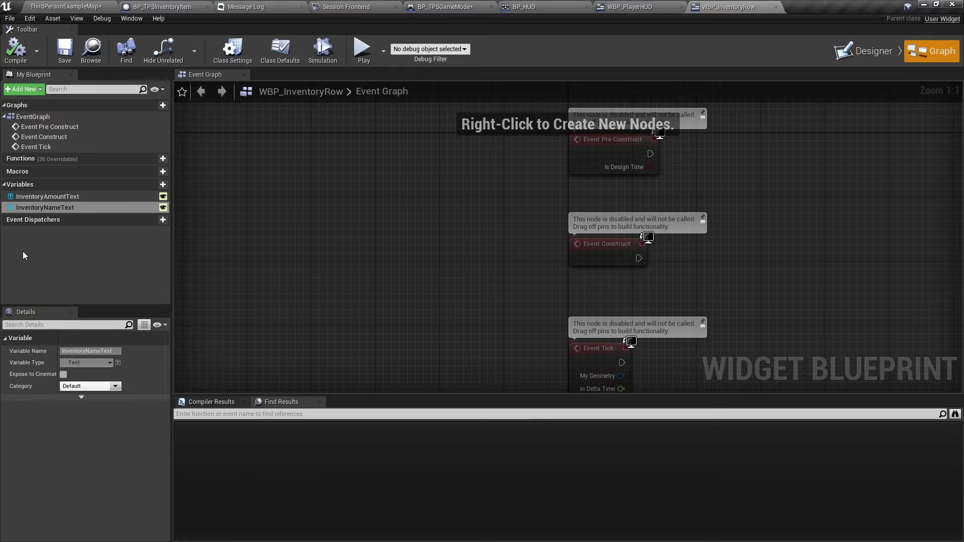
pyautogui.click(160, 184)
pyautogui.write('InventoryType')
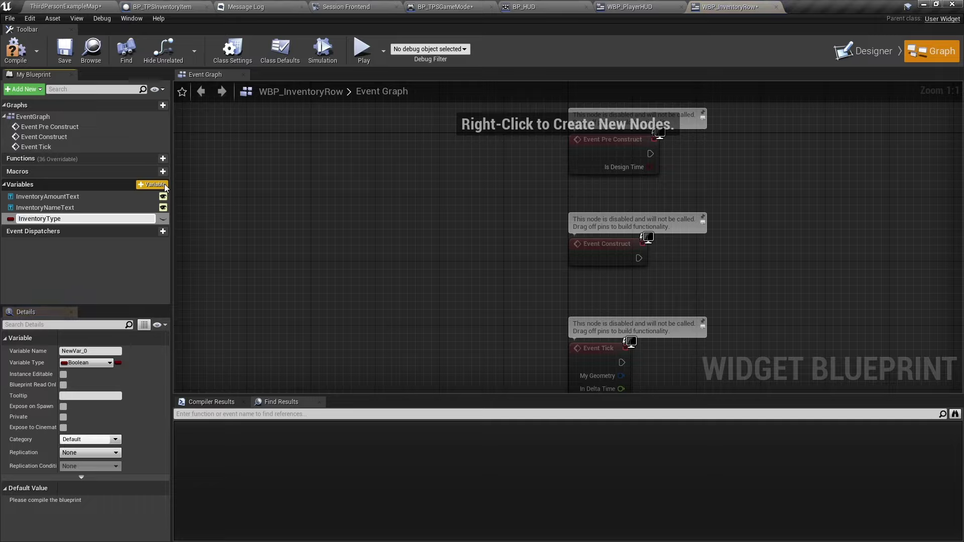
pyautogui.press('Return')
pyautogui.click(77, 363)
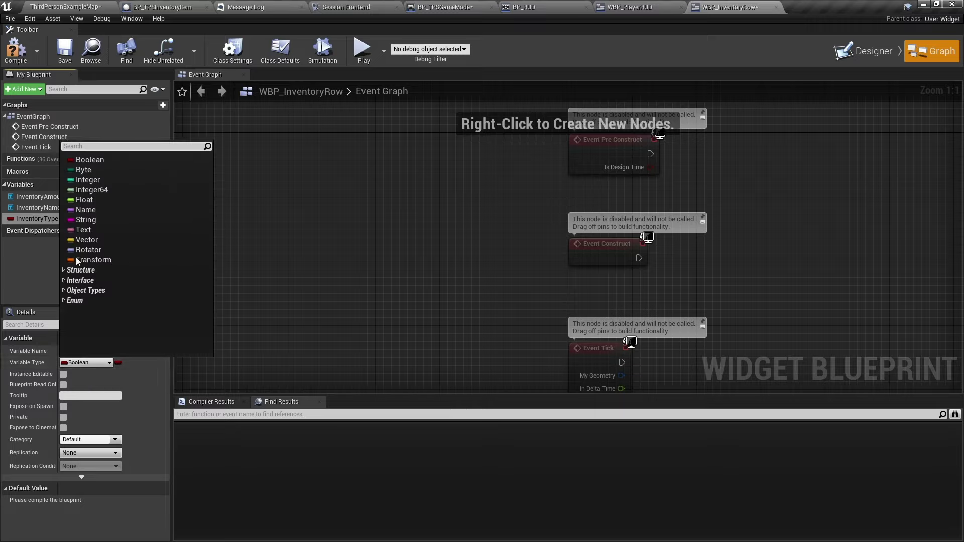
pyautogui.write('inven')
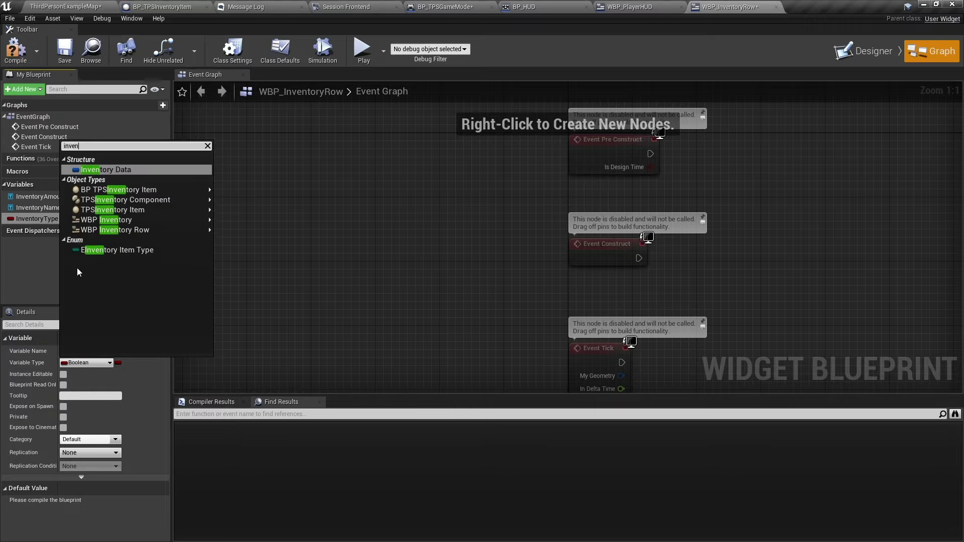
pyautogui.click(113, 251)
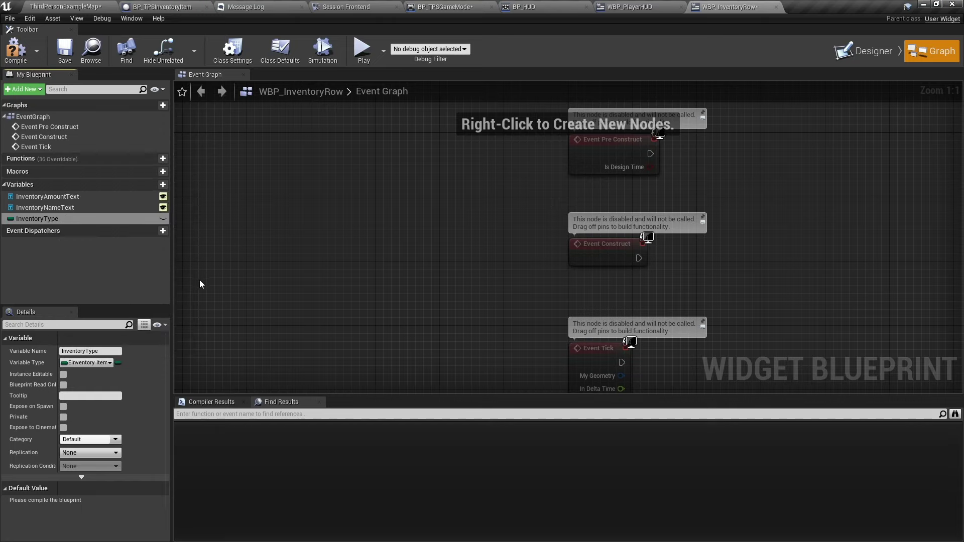
pyautogui.click(15, 49)
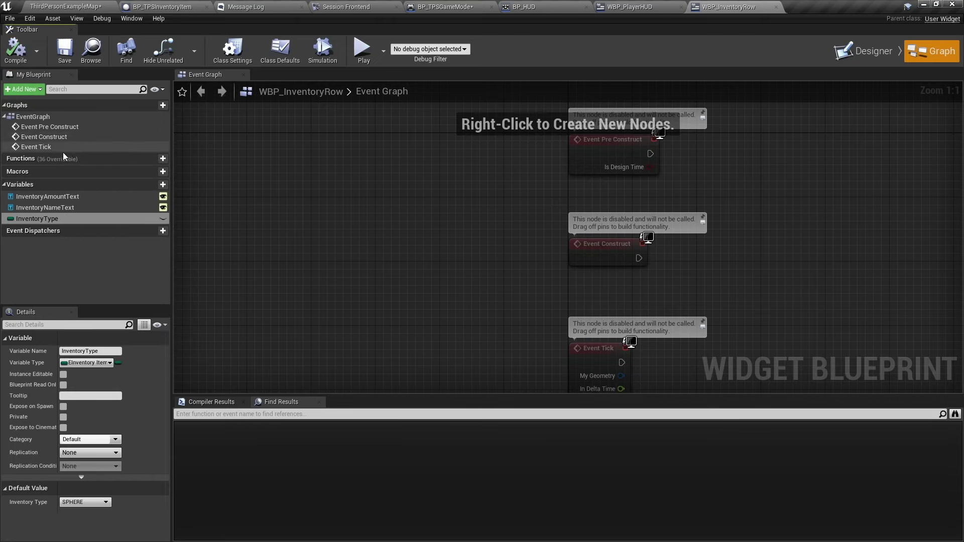
# Step: Add a new function named SetInventoryType to WBP_InventoryRow
pyautogui.click(163, 158)
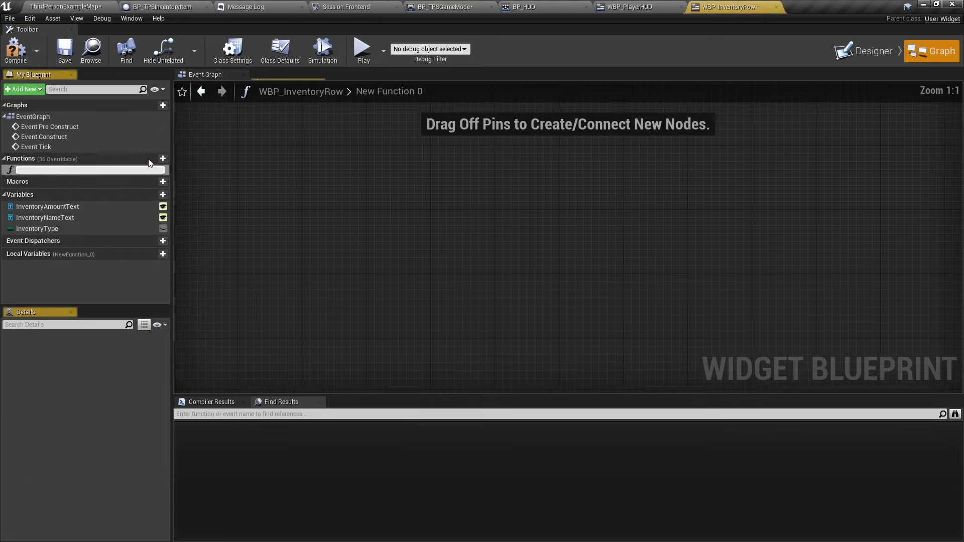
pyautogui.write('SetInventoryType')
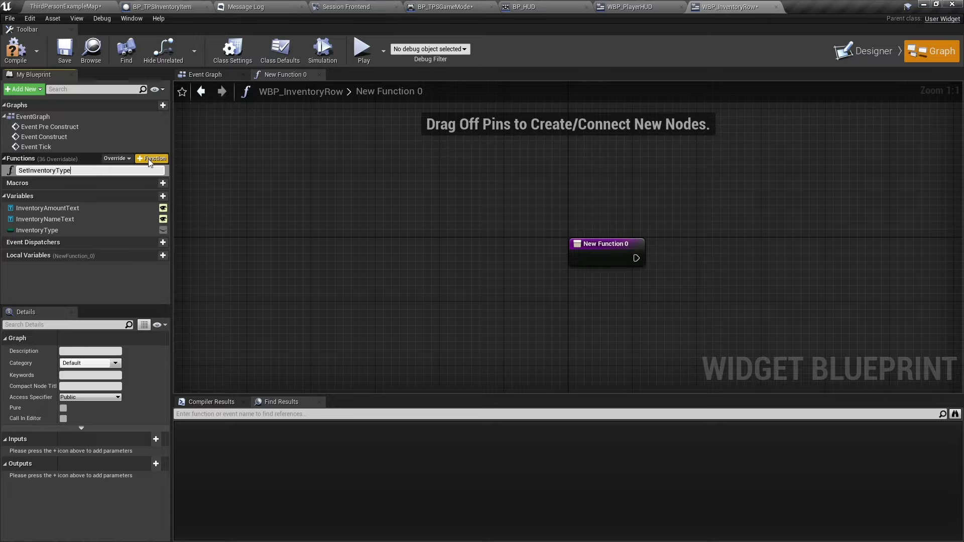
pyautogui.press('Return')
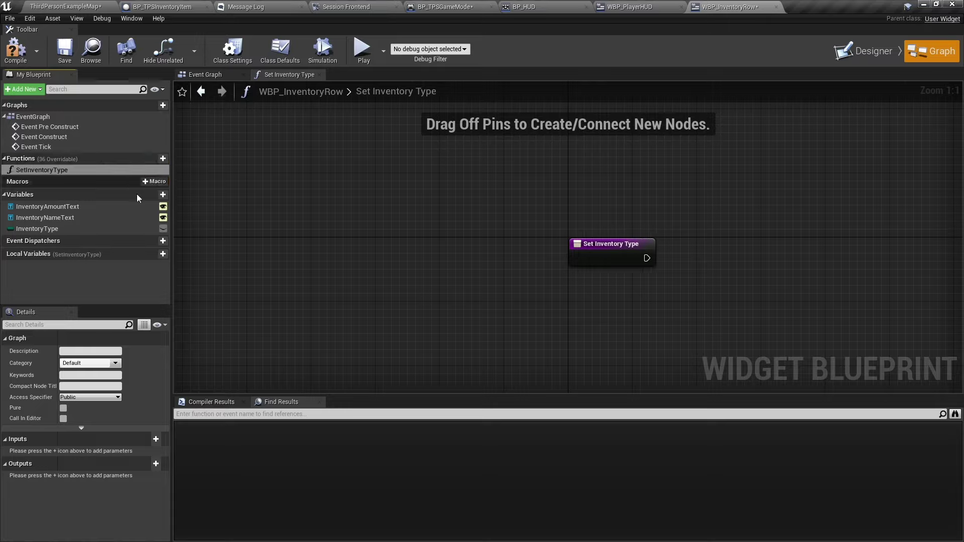
pyautogui.click(82, 173)
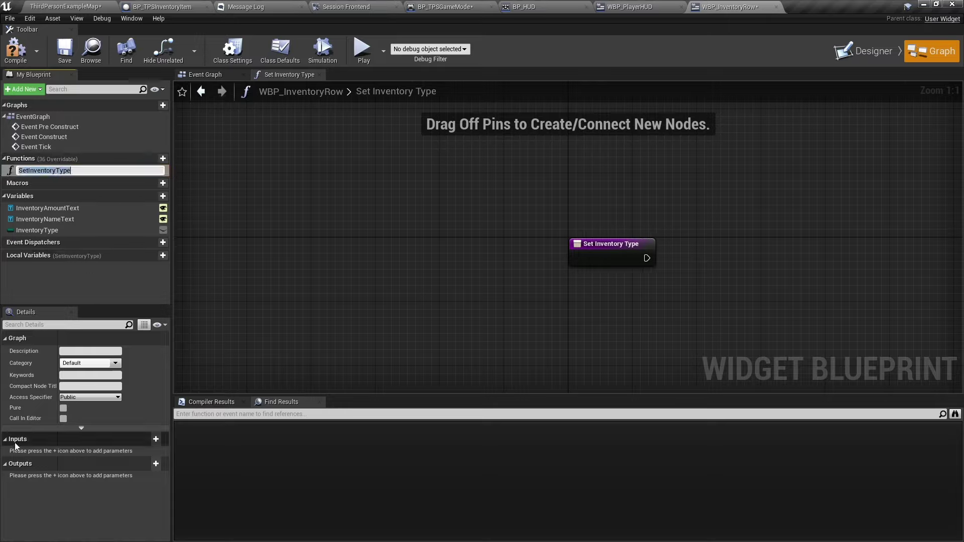
# Step: Give SetInventoryType an input parameter named Type of type EInventory Item Type
pyautogui.click(157, 444)
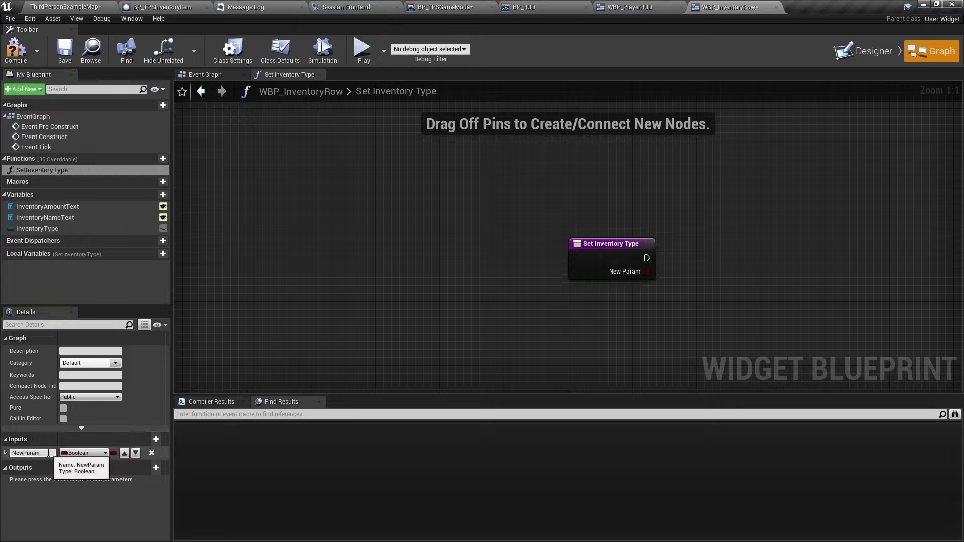
pyautogui.write('Type')
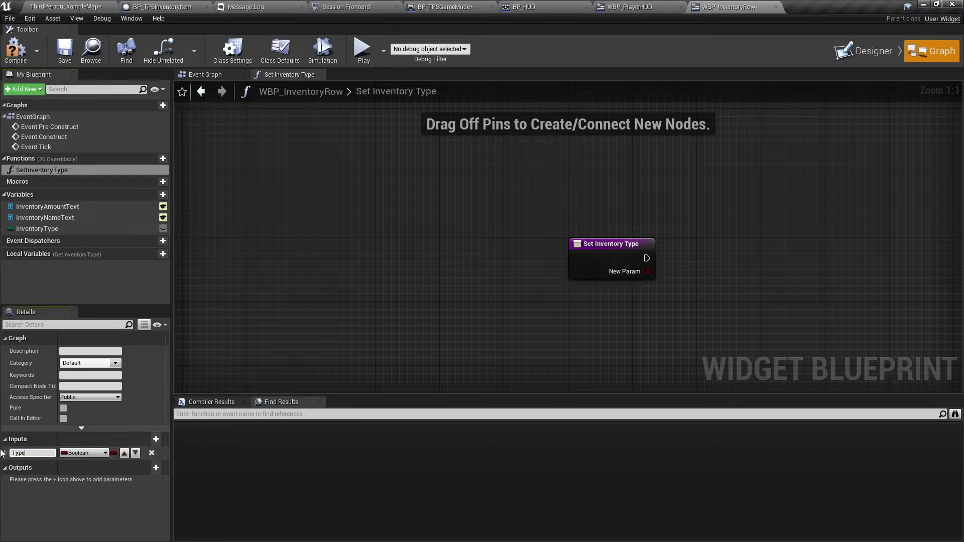
pyautogui.press('Return')
pyautogui.click(91, 453)
pyautogui.write('i')
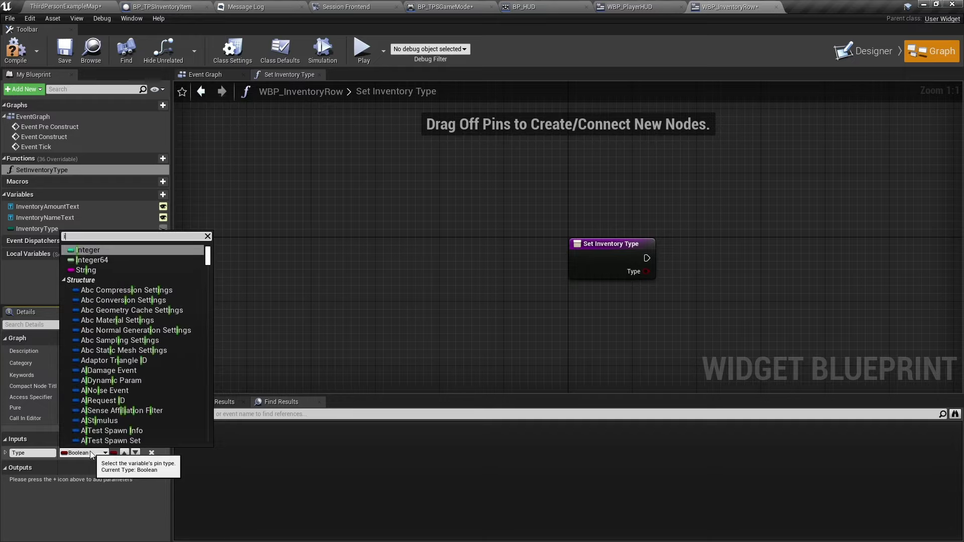
pyautogui.write('nventor')
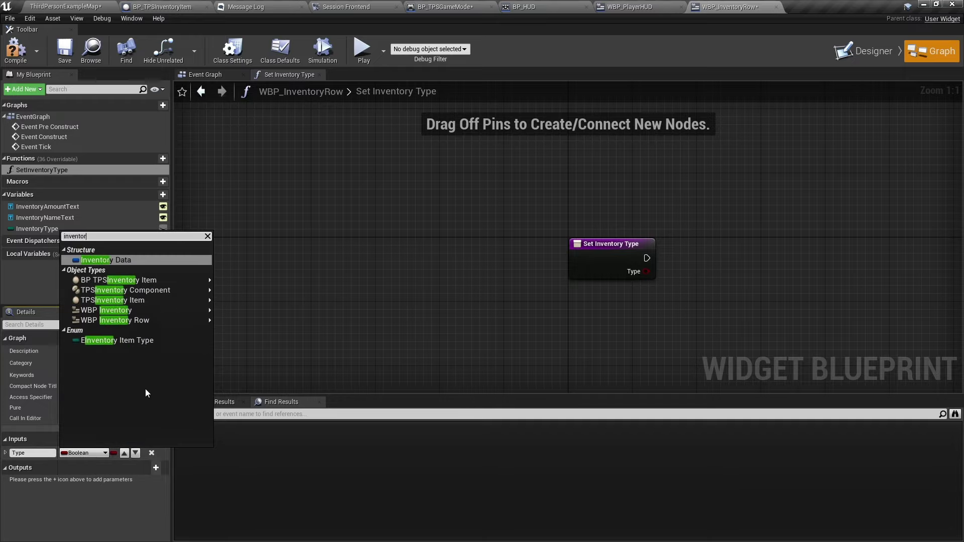
pyautogui.click(125, 339)
pyautogui.moveTo(604, 319)
pyautogui.mouseDown(button='right')
pyautogui.moveTo(354, 303)
pyautogui.moveTo(302, 287)
pyautogui.mouseUp(button='right')
pyautogui.click(308, 230)
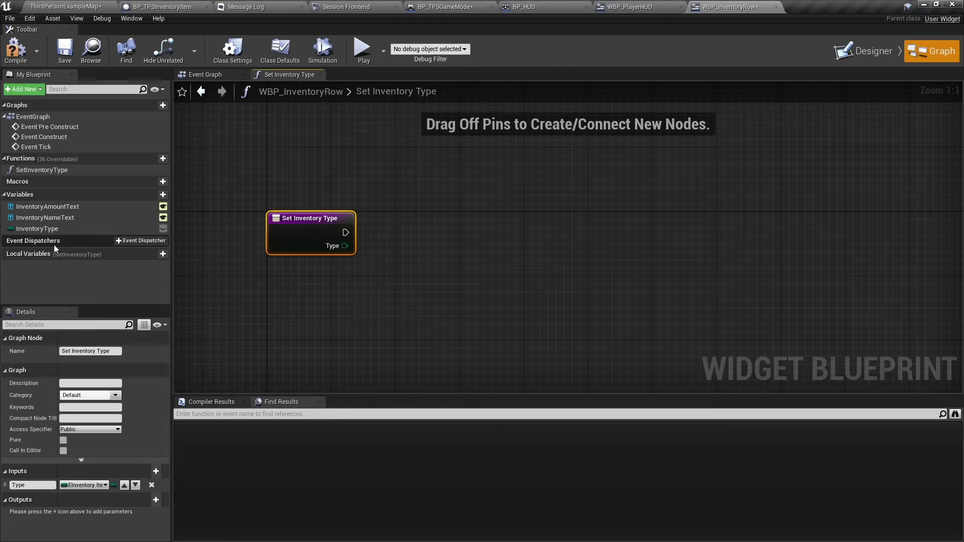
# Step: Store the Type input into the InventoryType variable with a Set node
pyautogui.moveTo(38, 228); pyautogui.dragTo(444, 226)
pyautogui.click(387, 243)
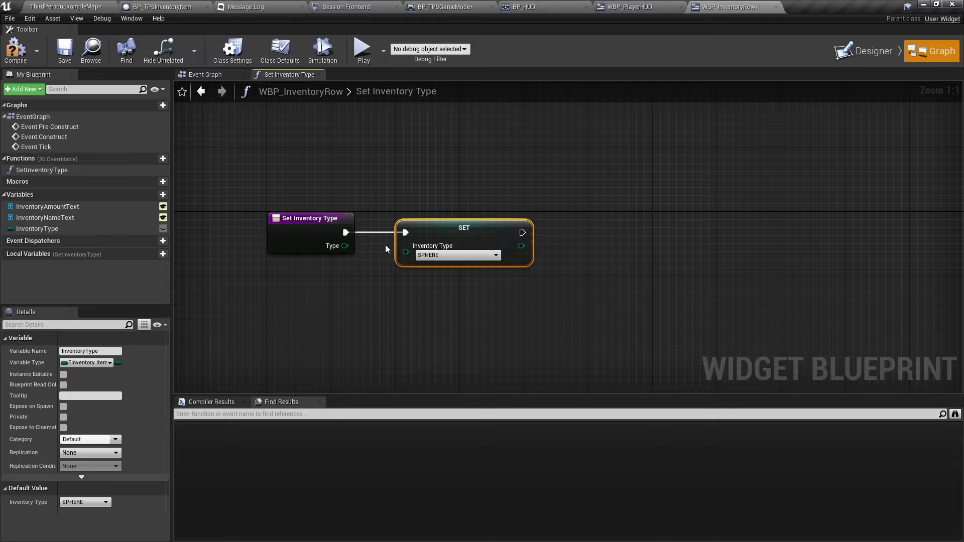
pyautogui.moveTo(345, 246); pyautogui.dragTo(405, 251)
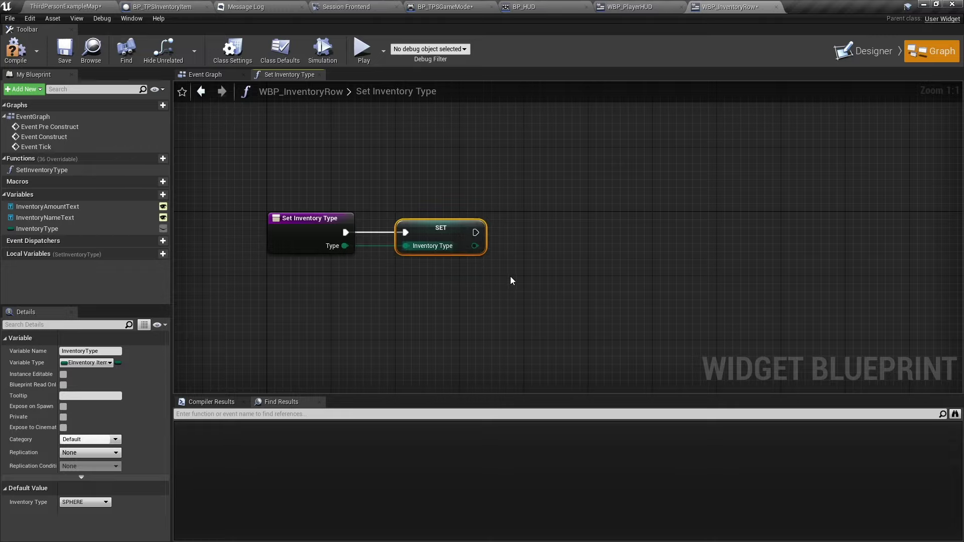
# Step: Add a SetText node on InventoryNameText that runs after the InventoryType setter
pyautogui.moveTo(511, 277); pyautogui.dragTo(463, 276, button='right')
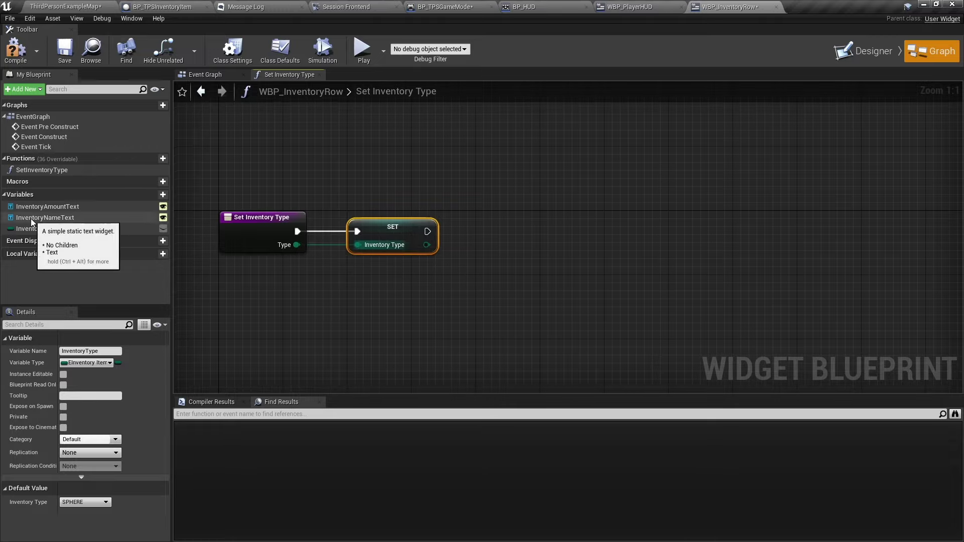
pyautogui.moveTo(31, 218); pyautogui.dragTo(394, 282)
pyautogui.click(409, 293)
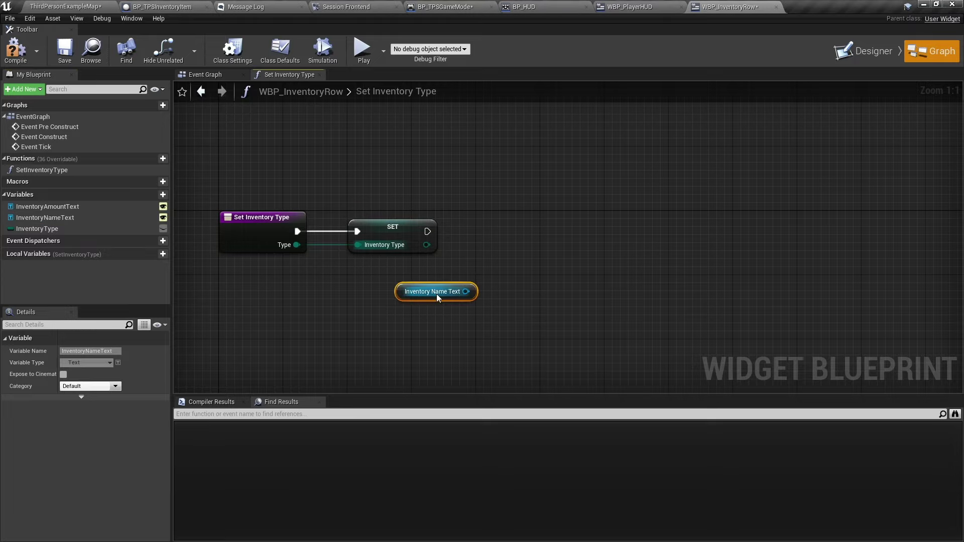
pyautogui.moveTo(466, 291); pyautogui.dragTo(511, 248)
pyautogui.write('set')
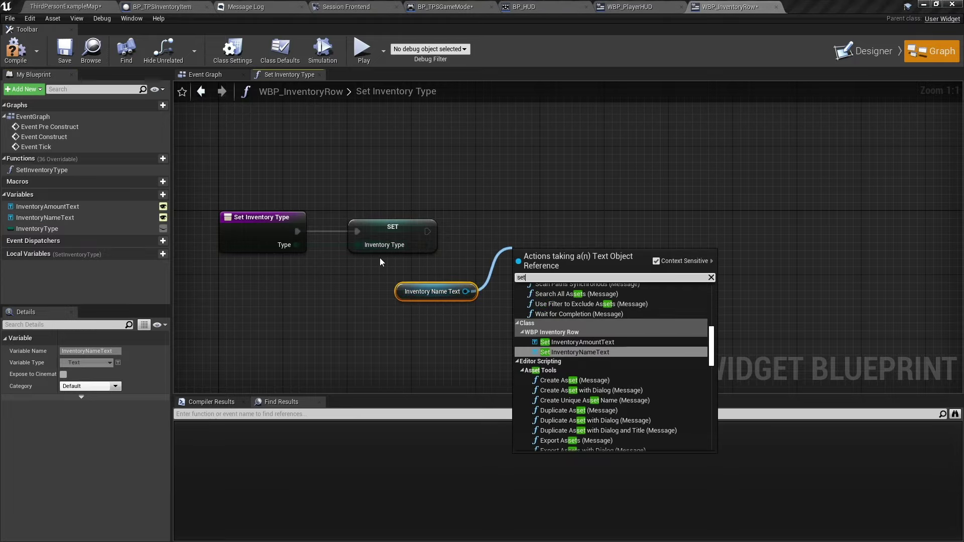
pyautogui.write(' text')
pyautogui.press('Return')
pyautogui.moveTo(528, 262); pyautogui.dragTo(560, 214)
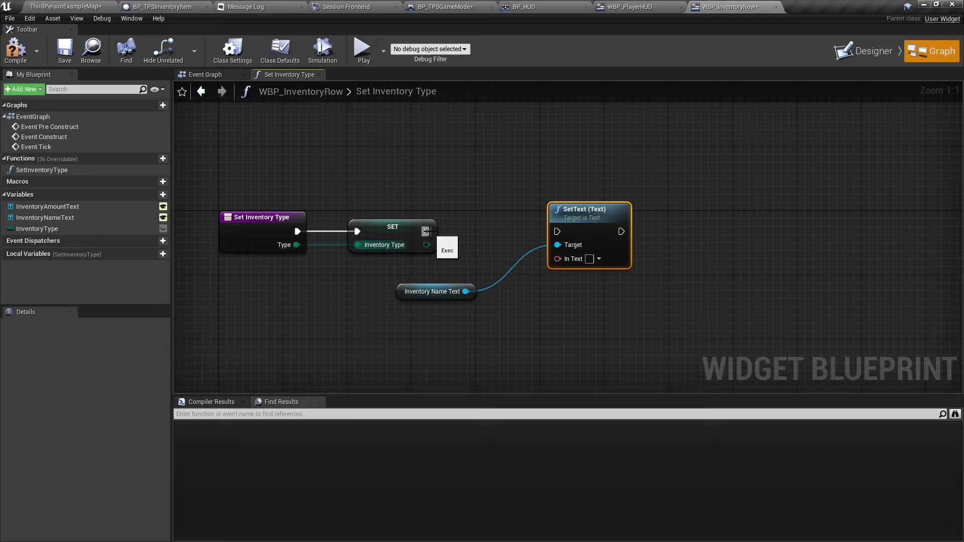
pyautogui.moveTo(427, 232); pyautogui.dragTo(557, 231)
# Step: Convert the inventory type with Enum to String and feed it into SetText's In Text
pyautogui.moveTo(427, 246); pyautogui.dragTo(571, 262)
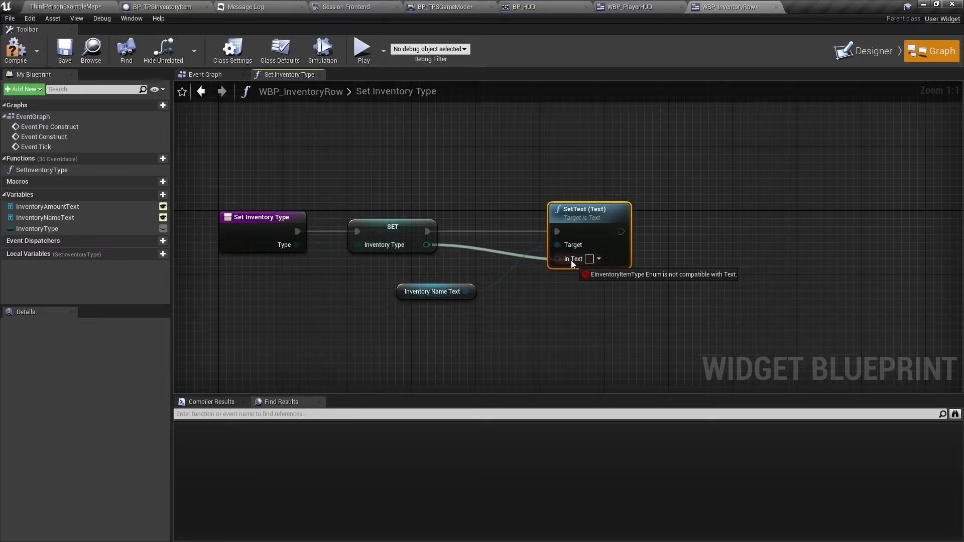
pyautogui.moveTo(571, 260); pyautogui.dragTo(480, 321)
pyautogui.write('tos')
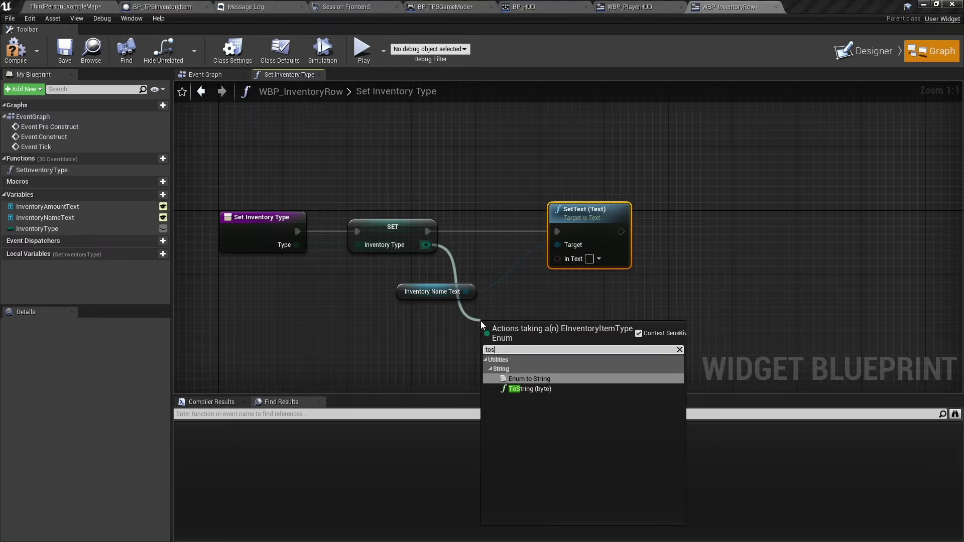
pyautogui.click(537, 379)
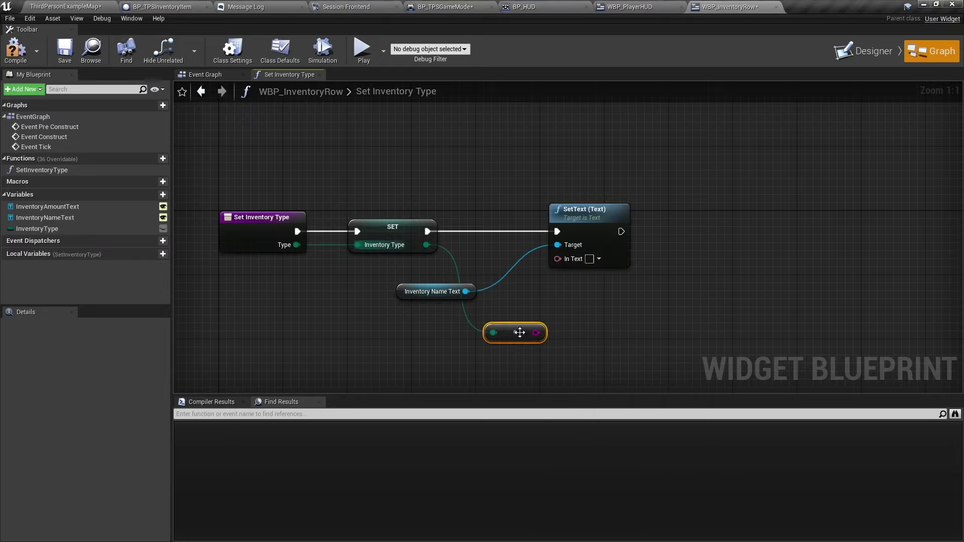
pyautogui.moveTo(537, 333); pyautogui.dragTo(562, 261)
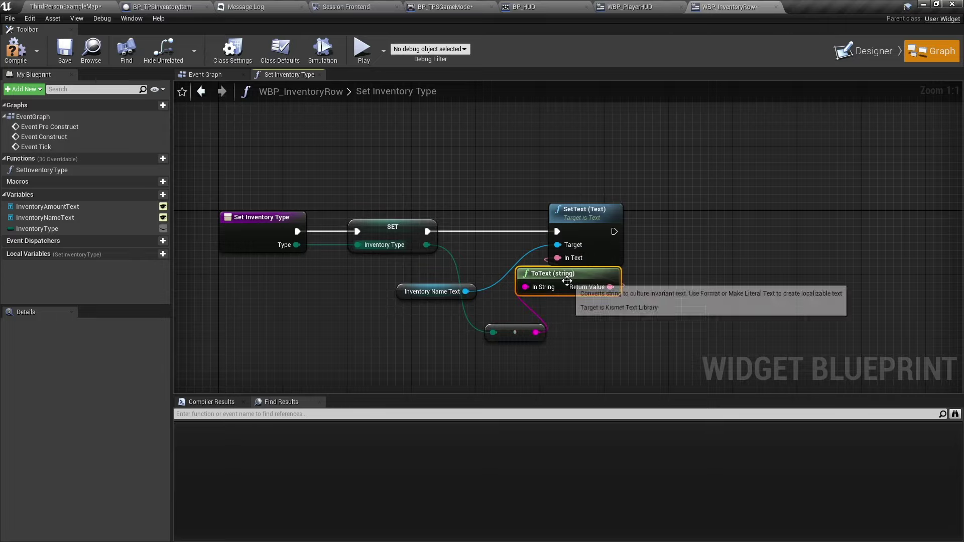
pyautogui.moveTo(506, 331); pyautogui.dragTo(583, 324)
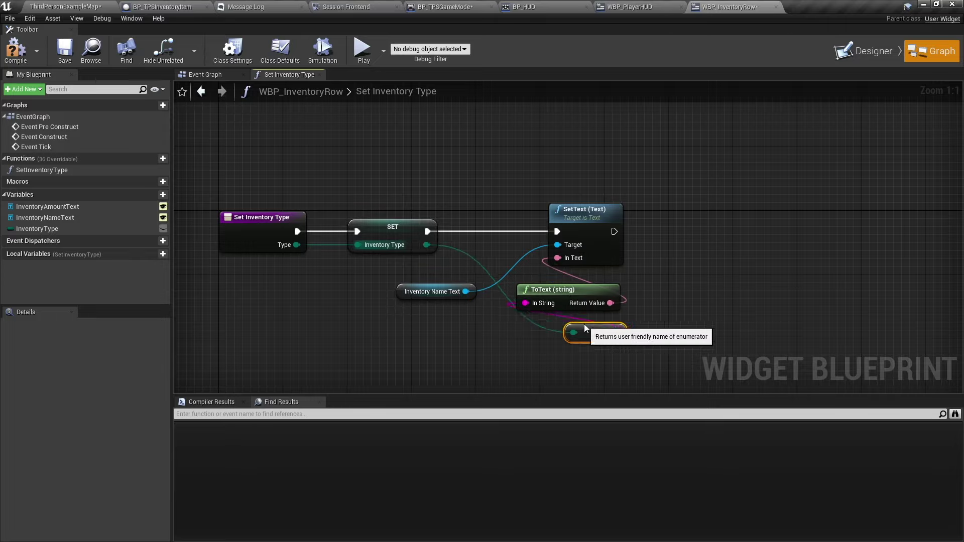
pyautogui.click(321, 310)
# Step: Save and compile WBP_InventoryRow, then open the WBP_Inventory widget blueprint
pyautogui.hotkey('ctrl', 's')
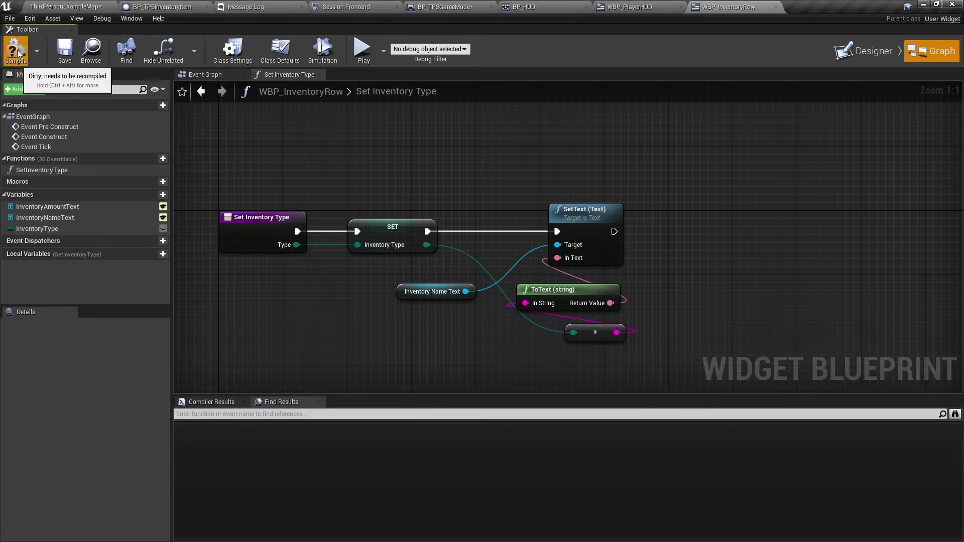
pyautogui.click(18, 53)
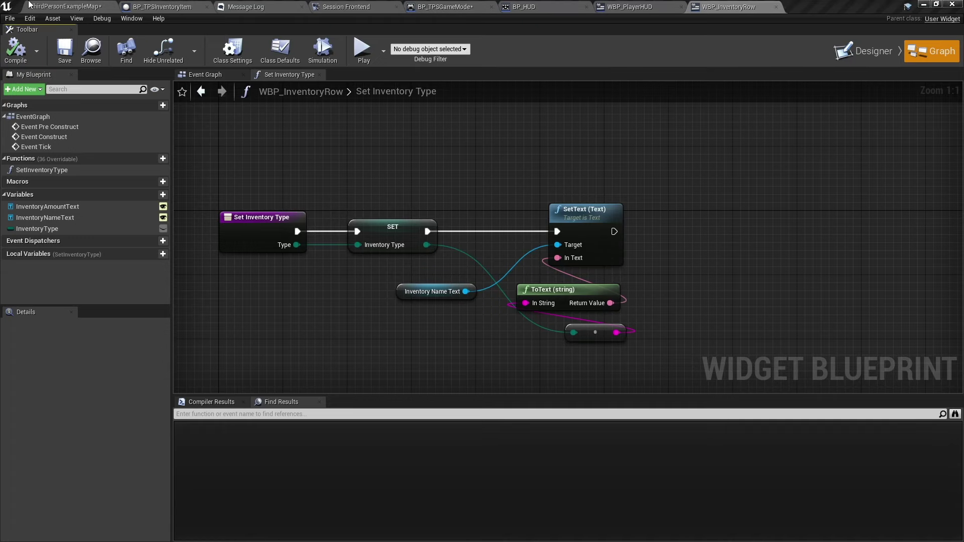
pyautogui.click(51, 6)
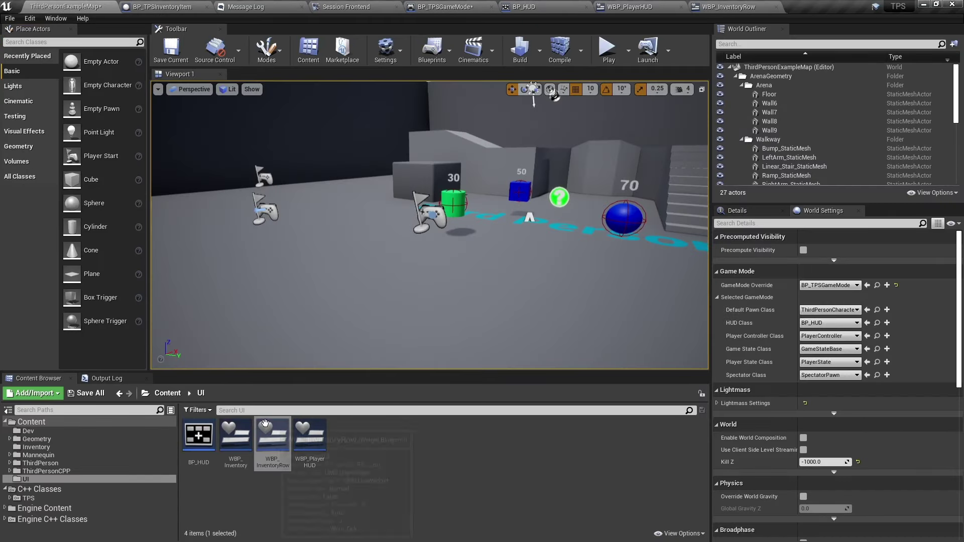
pyautogui.doubleClick(236, 438)
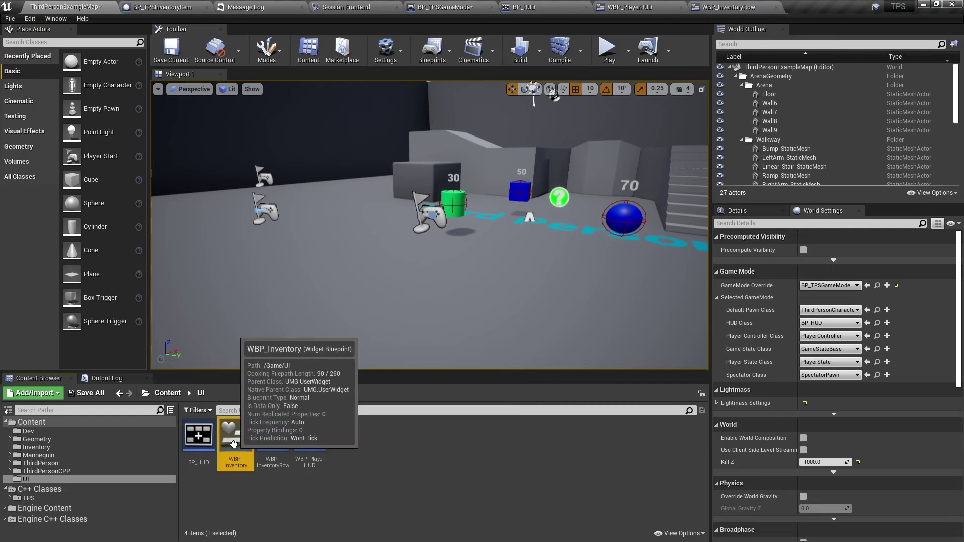
# Step: Add a Vertical Box from the palette into the Canvas Panel
pyautogui.click(19, 87)
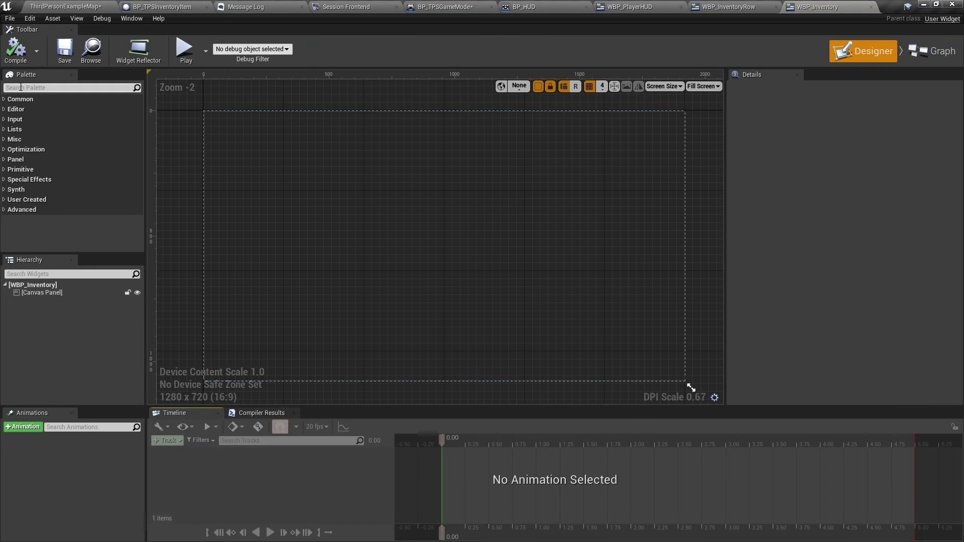
pyautogui.write('vert')
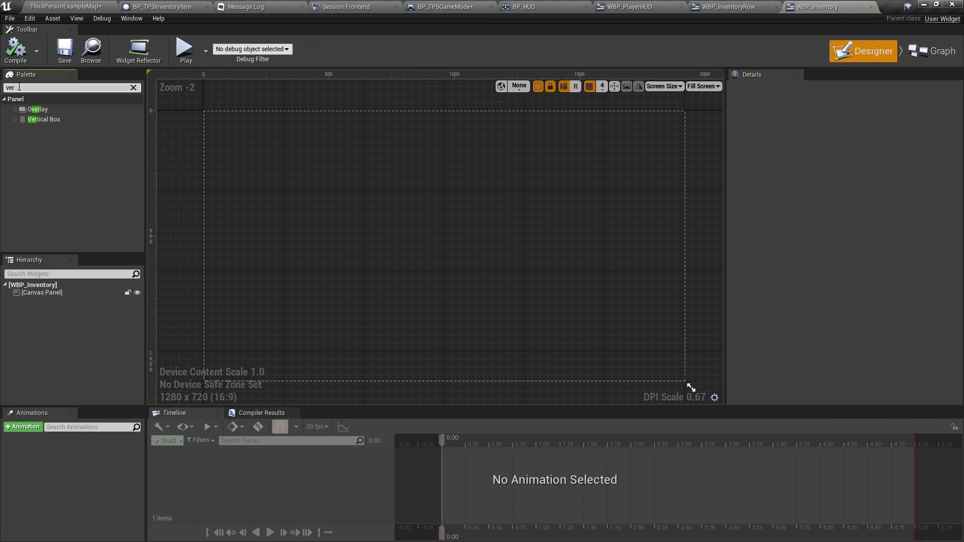
pyautogui.moveTo(44, 109); pyautogui.dragTo(48, 294)
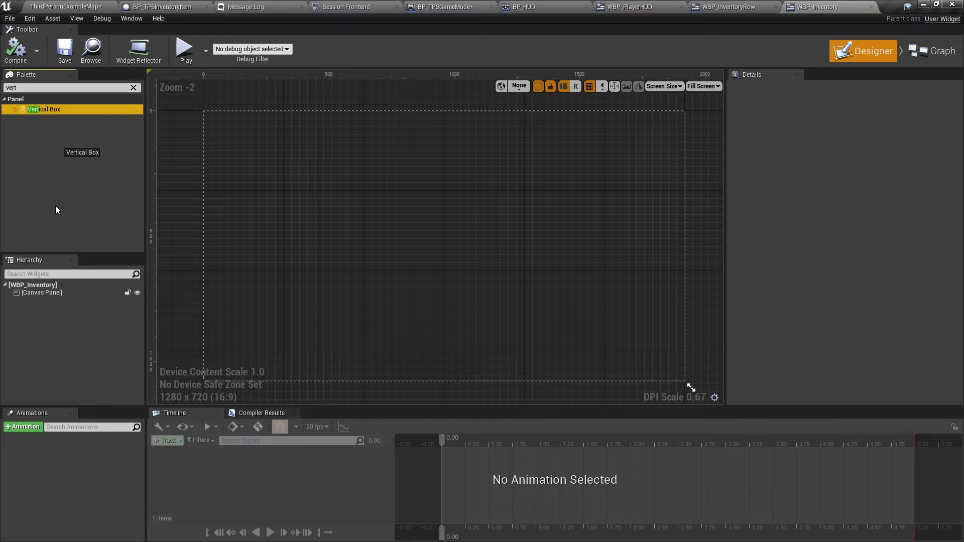
pyautogui.click(50, 302)
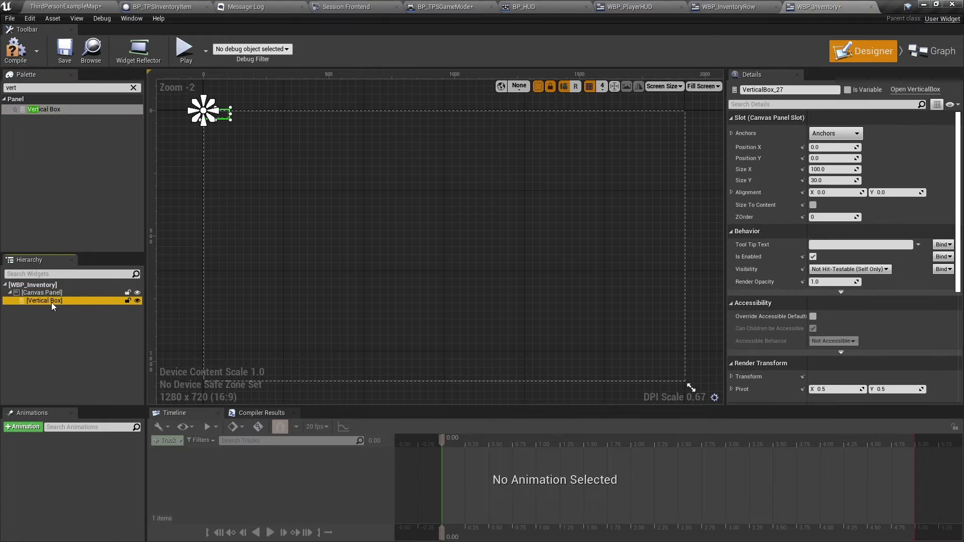
# Step: Rename the Vertical Box InventoryContainer, mark it Is Variable, and enable Size To Content
pyautogui.click(790, 89)
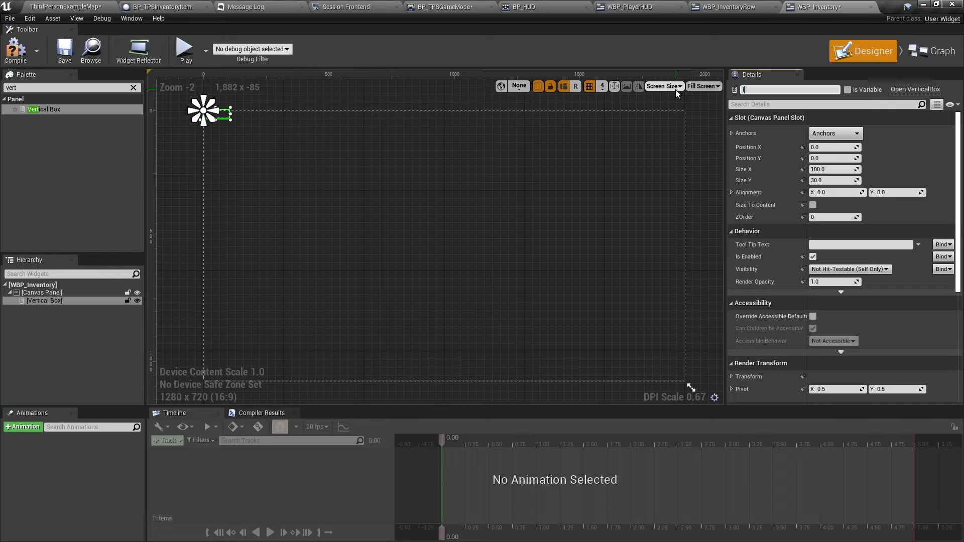
pyautogui.write('Inventor')
pyautogui.write('yContaine')
pyautogui.write('r')
pyautogui.press('Return')
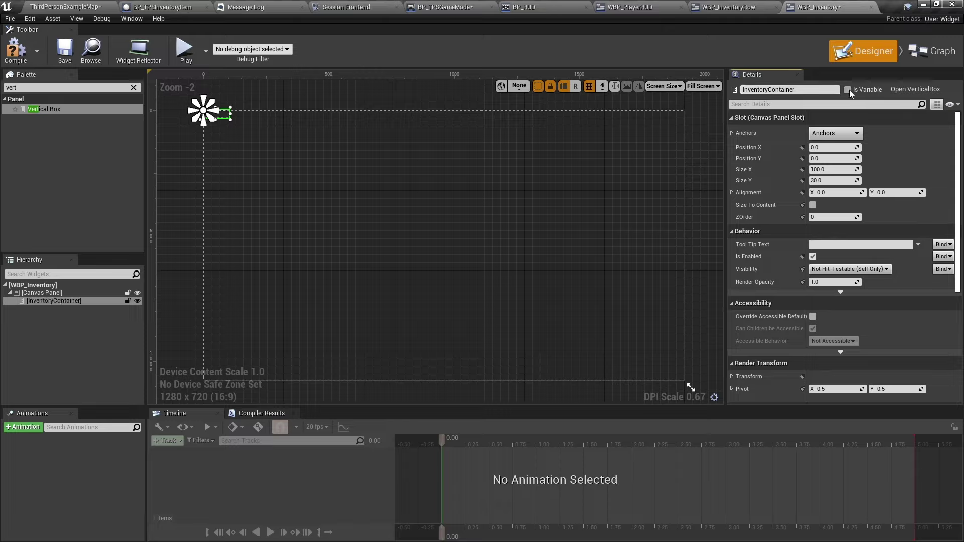
pyautogui.click(848, 89)
pyautogui.click(15, 50)
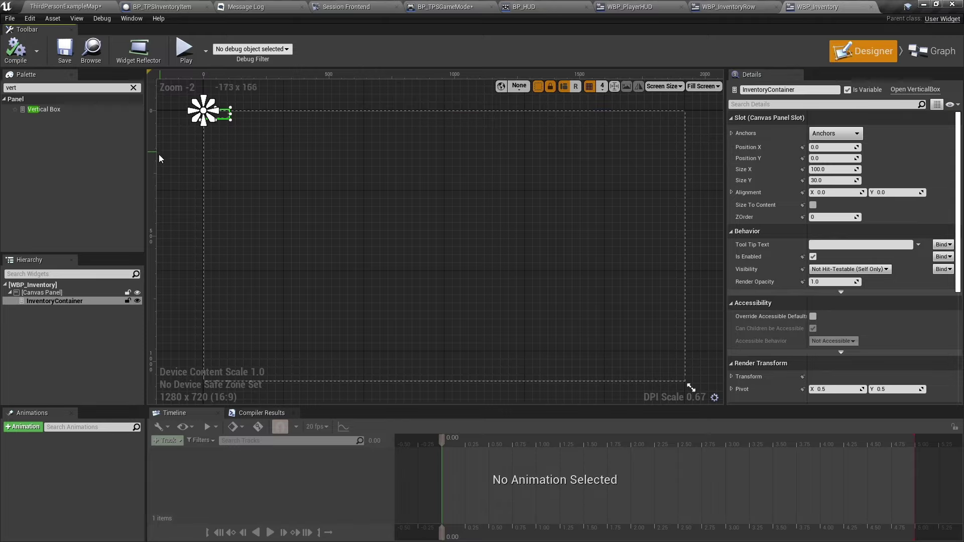
pyautogui.click(134, 88)
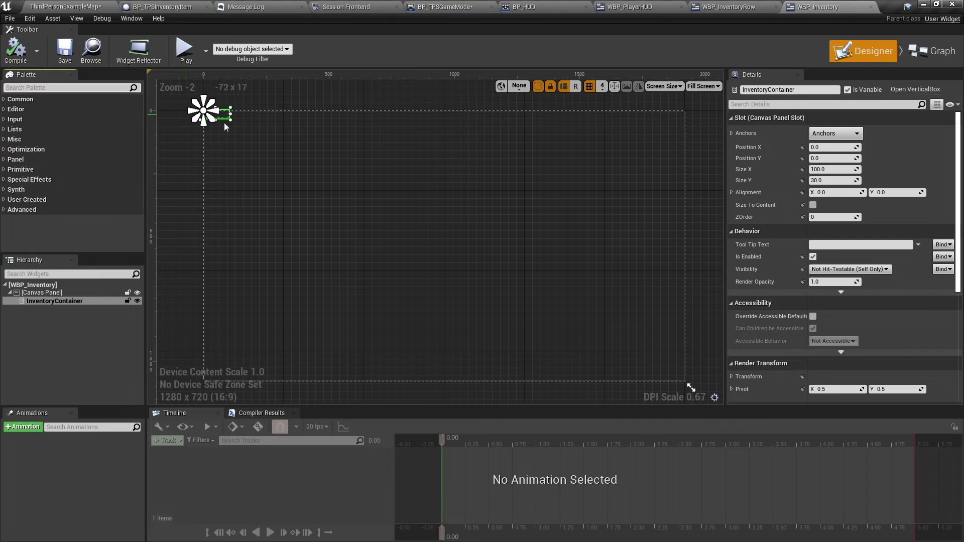
pyautogui.click(813, 204)
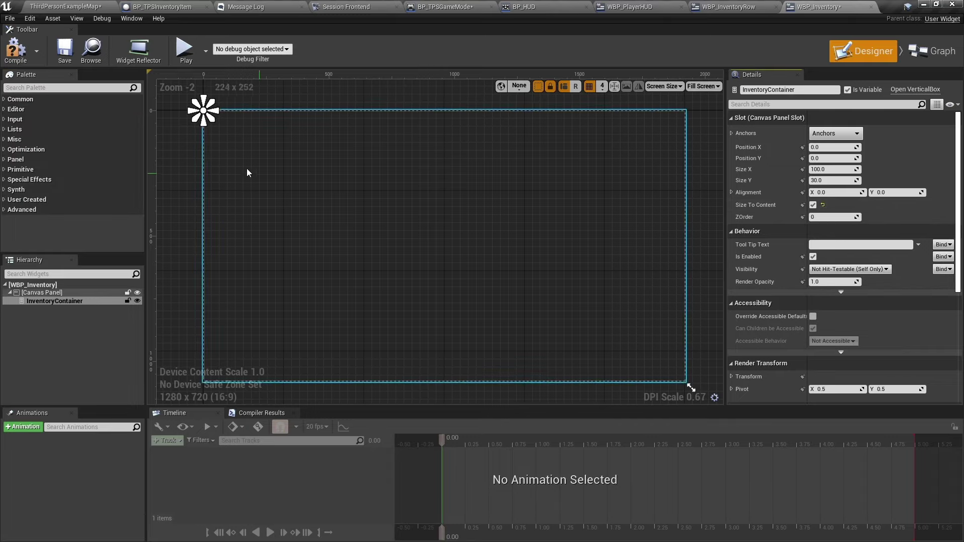
pyautogui.moveTo(174, 124); pyautogui.dragTo(209, 143, button='right')
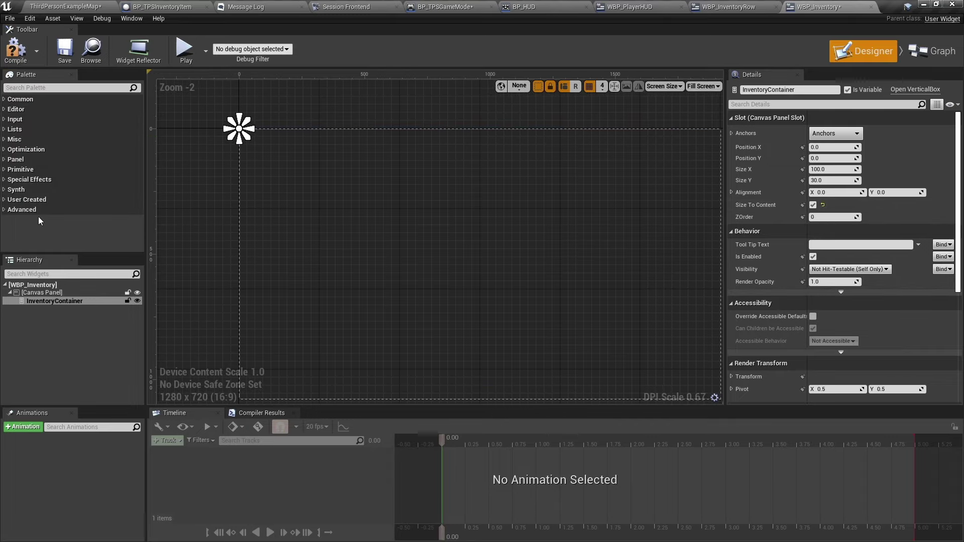
pyautogui.click(5, 200)
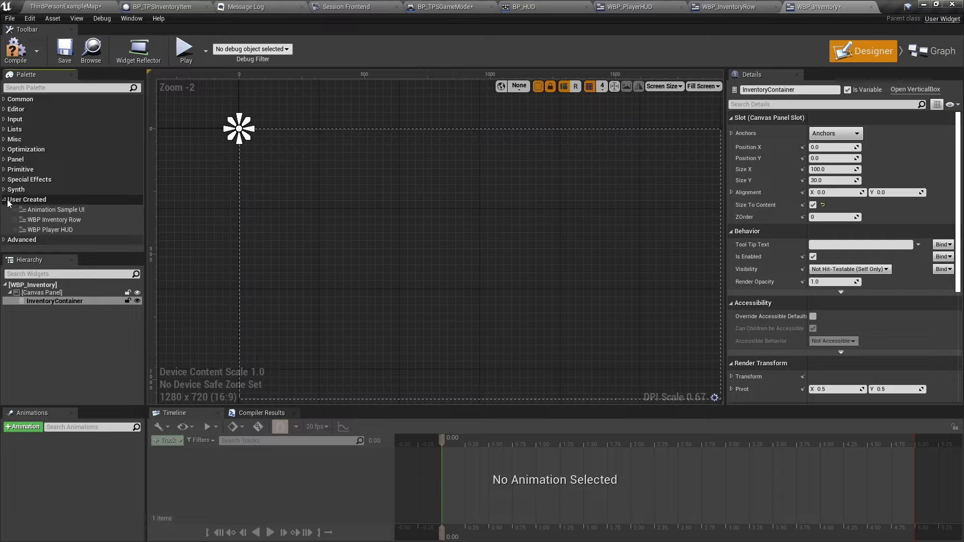
pyautogui.click(55, 220)
pyautogui.moveTo(68, 271); pyautogui.dragTo(61, 300)
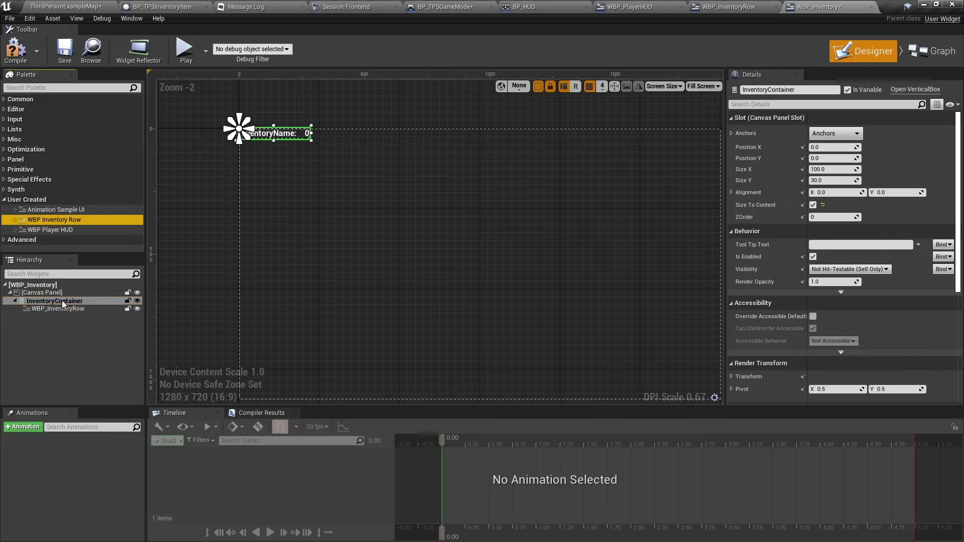
pyautogui.moveTo(31, 225); pyautogui.dragTo(47, 312)
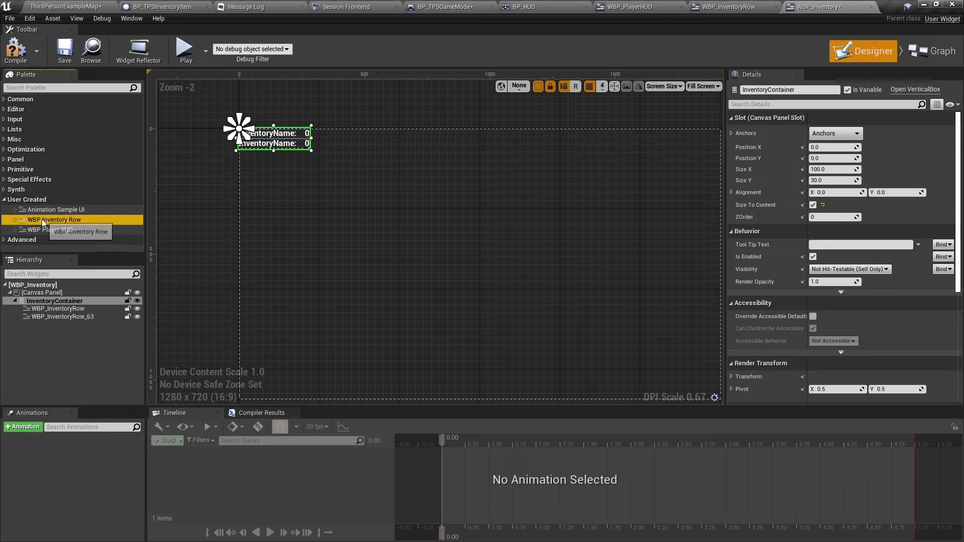
pyautogui.moveTo(41, 219); pyautogui.dragTo(59, 321)
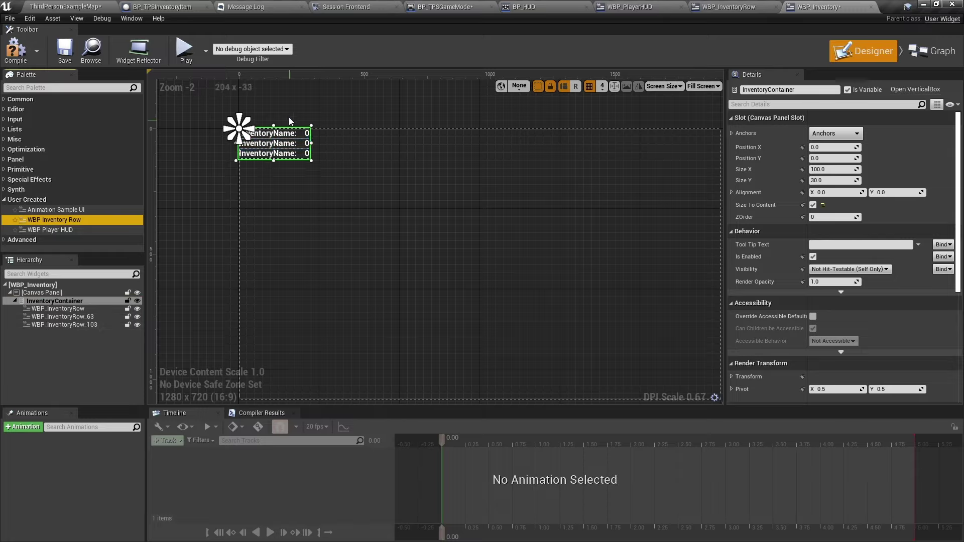
pyautogui.click(56, 308)
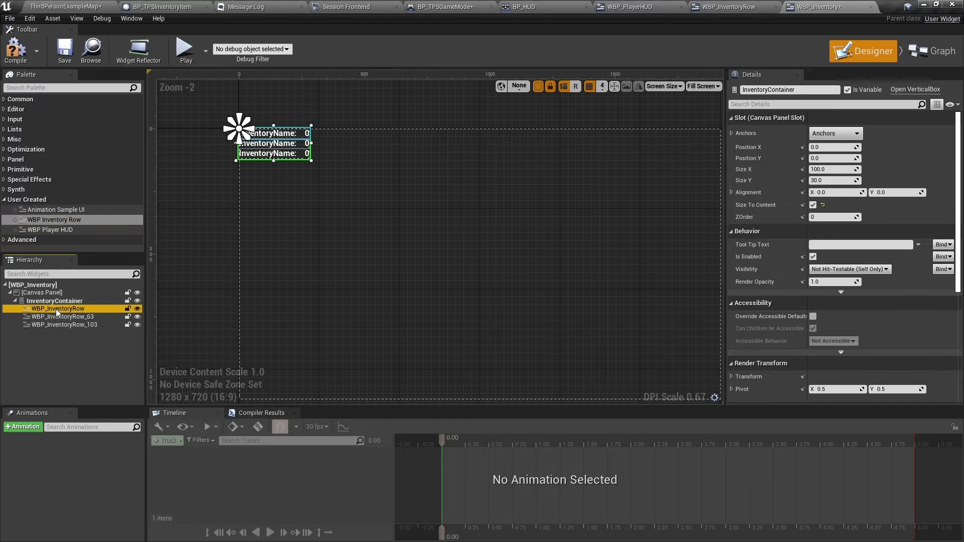
pyautogui.press('Delete')
pyautogui.click(57, 309)
pyautogui.press('Delete')
pyautogui.click(58, 308)
pyautogui.press('Delete')
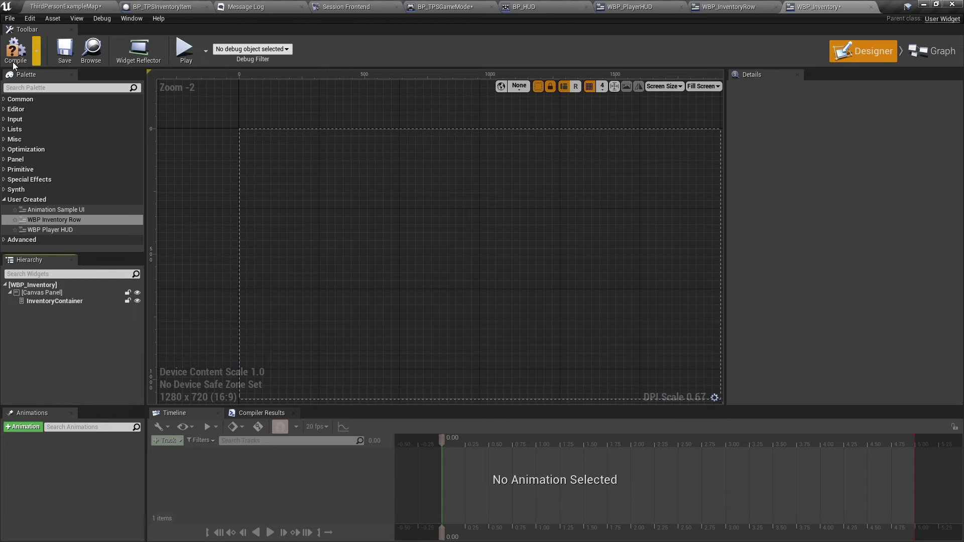
# Step: In the event graph, connect a ForEach EInventoryItemType loop to Event Construct
pyautogui.click(923, 54)
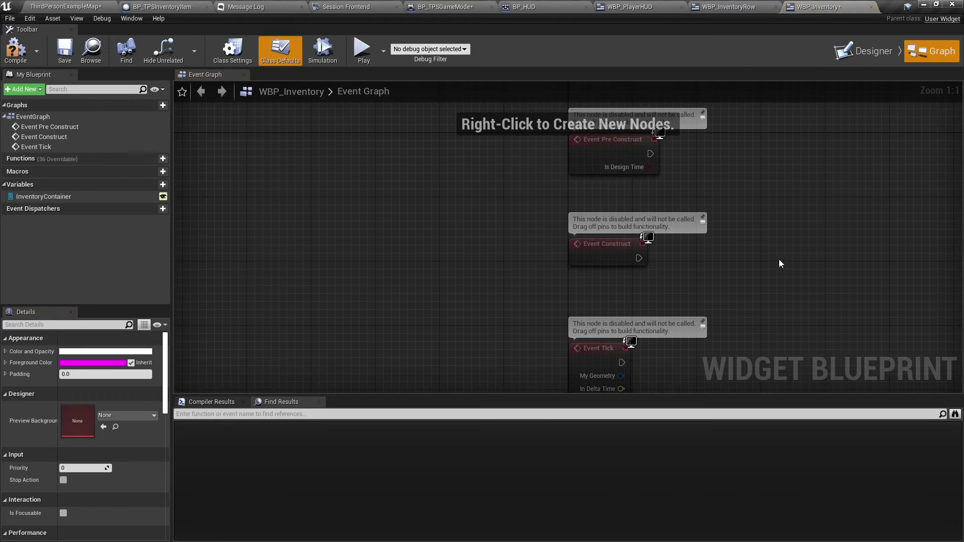
pyautogui.moveTo(799, 247); pyautogui.dragTo(523, 224, button='right')
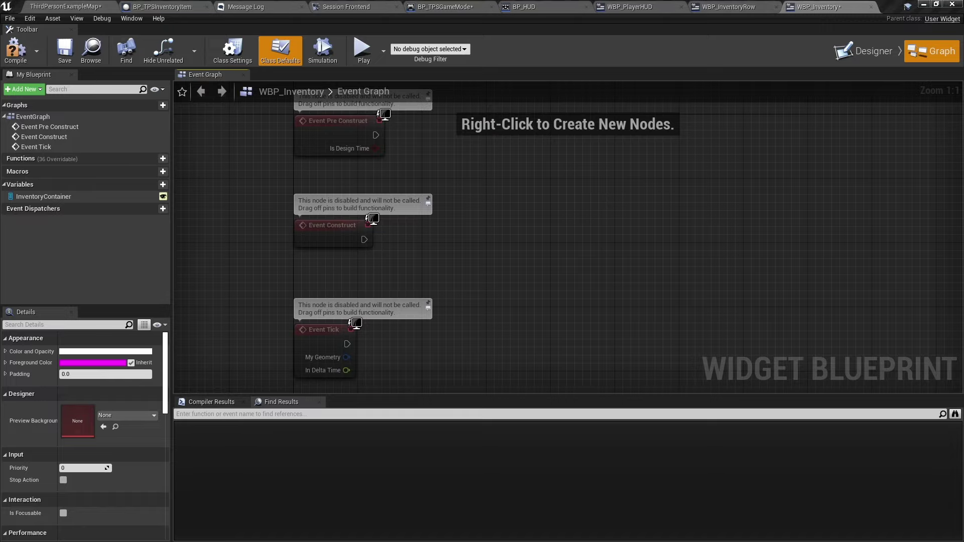
pyautogui.moveTo(502, 234); pyautogui.dragTo(411, 226, button='right')
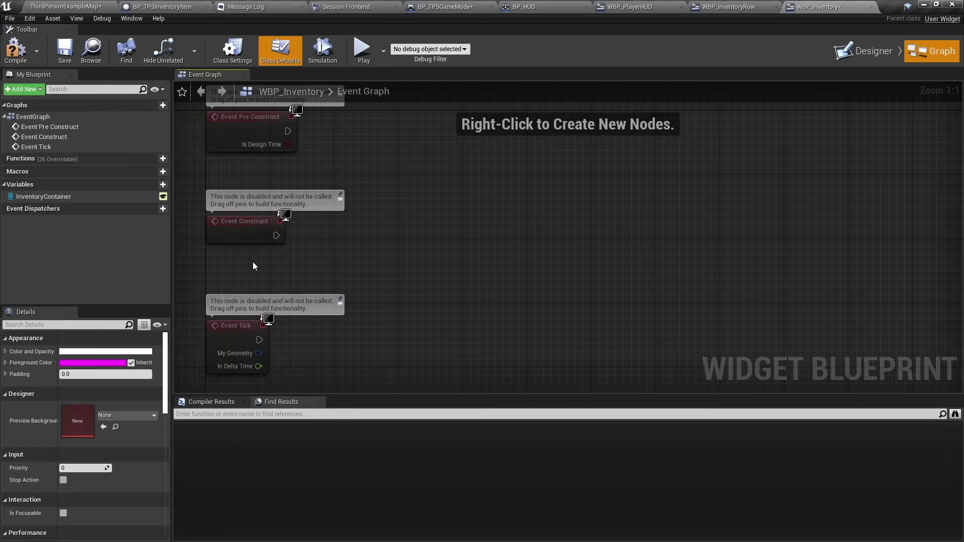
pyautogui.moveTo(276, 235); pyautogui.dragTo(358, 231)
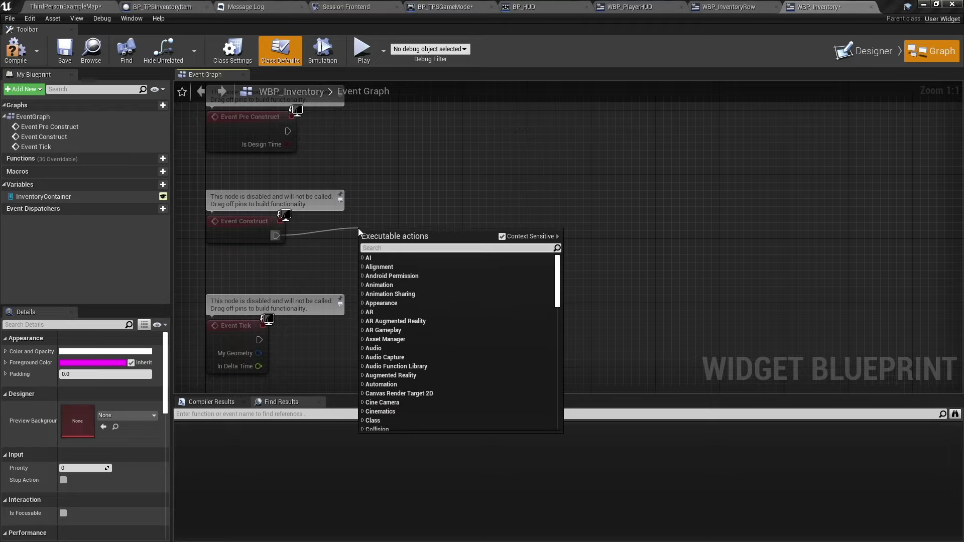
pyautogui.write('inven')
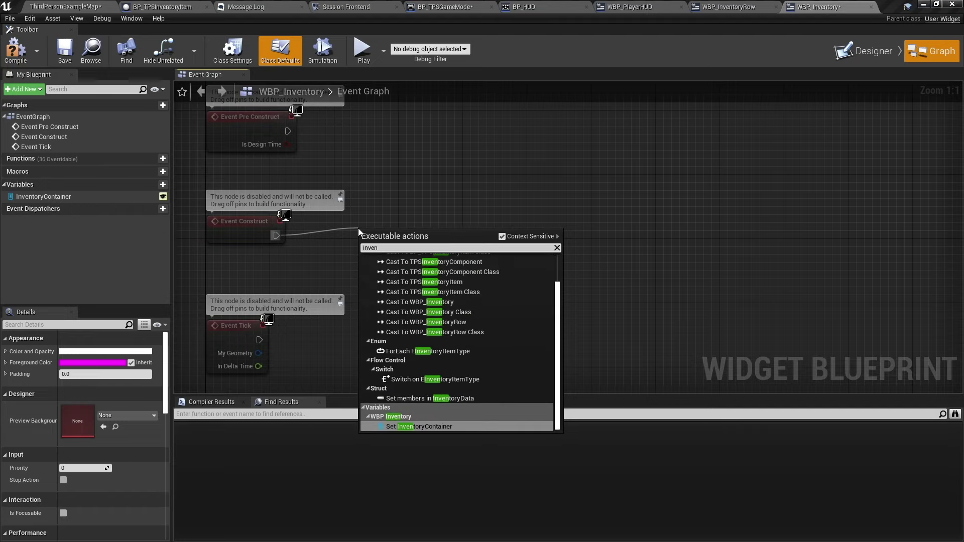
pyautogui.write('tory')
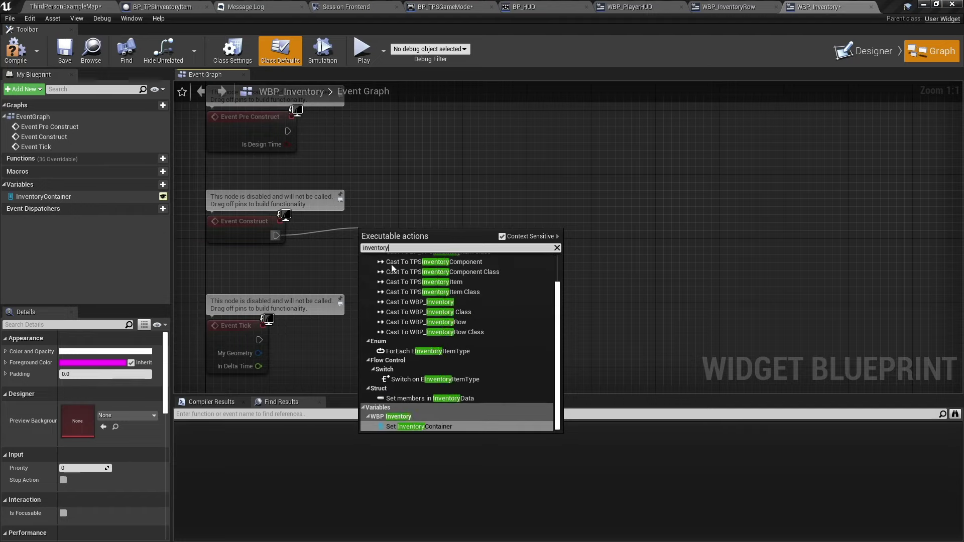
pyautogui.click(412, 351)
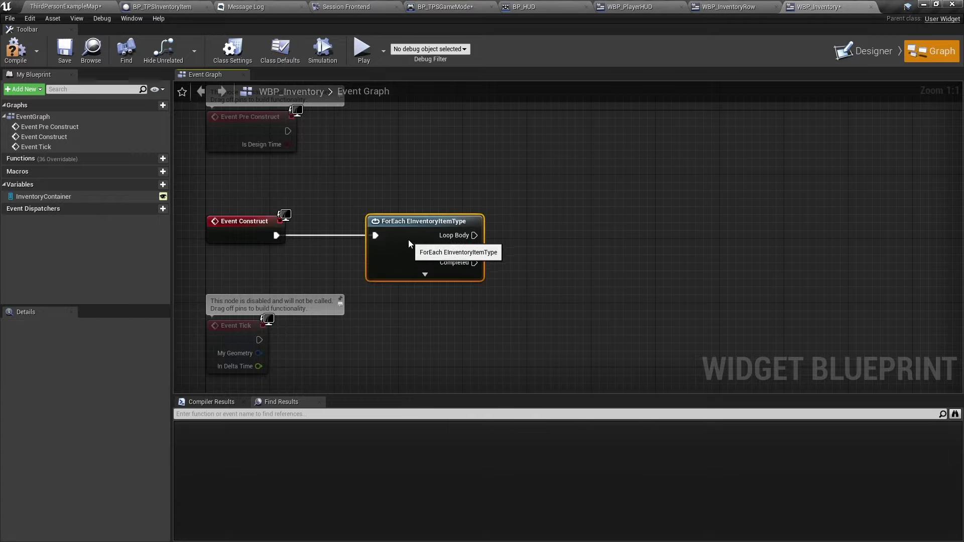
# Step: Add a Create Widget node with class WBP_InventoryRow on the loop's Loop Body
pyautogui.moveTo(543, 290); pyautogui.dragTo(488, 279, button='right')
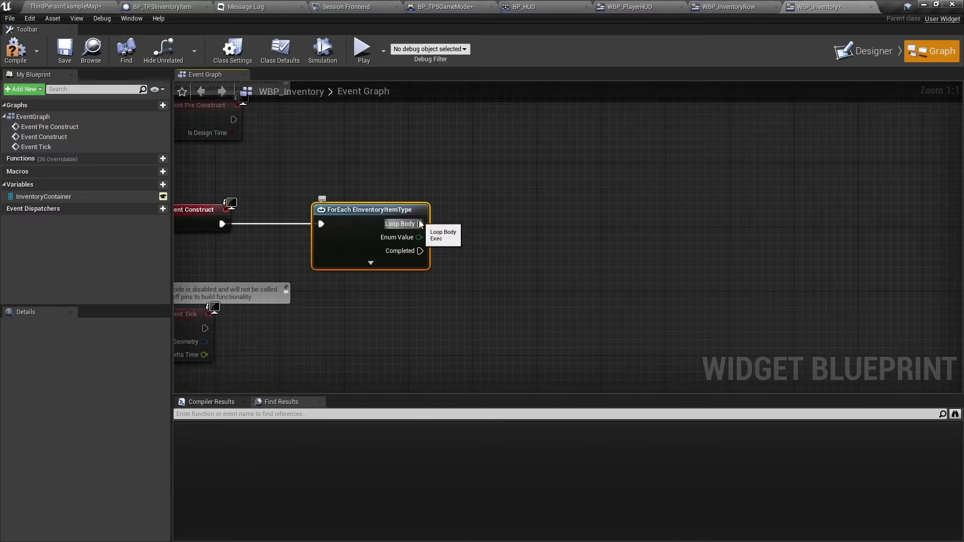
pyautogui.moveTo(420, 224); pyautogui.dragTo(499, 220)
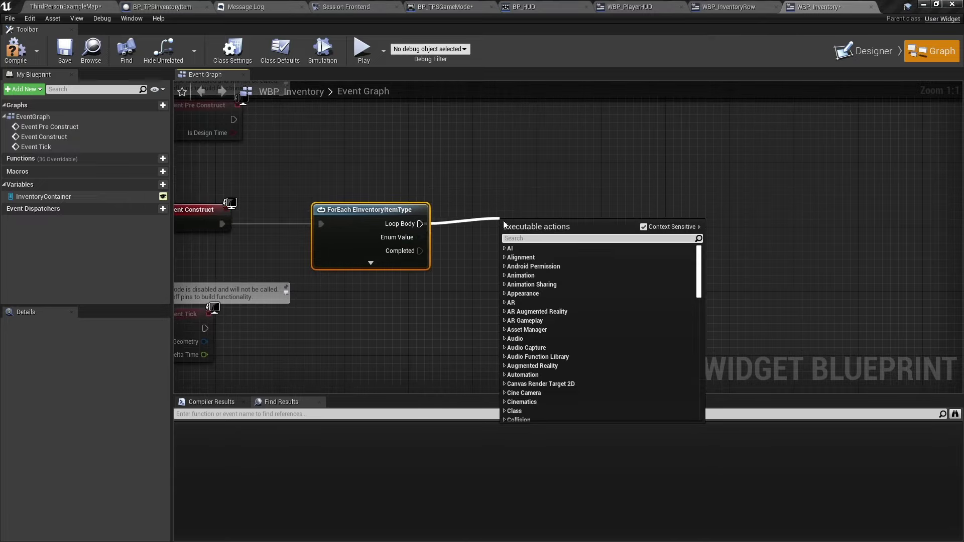
pyautogui.write('create widget')
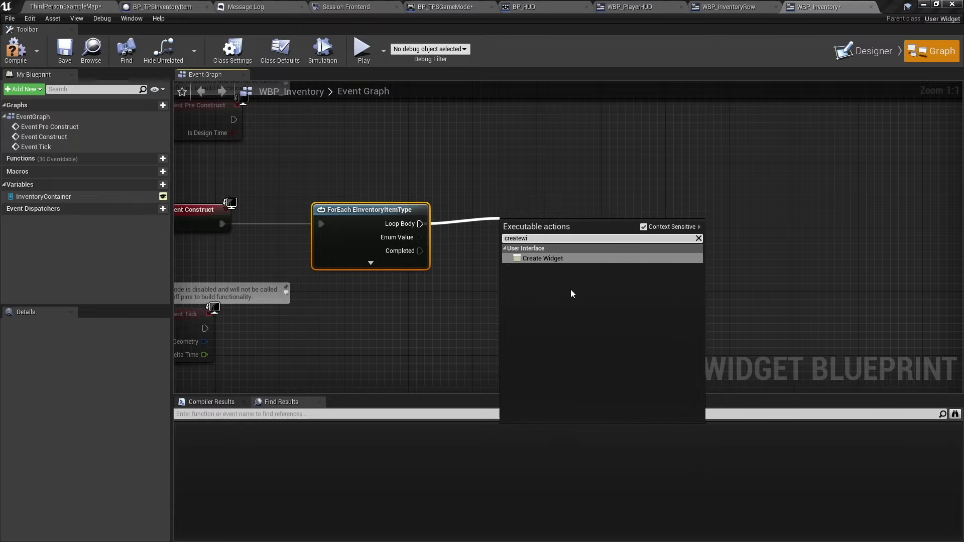
pyautogui.press('Return')
pyautogui.moveTo(609, 294); pyautogui.dragTo(450, 247, button='right')
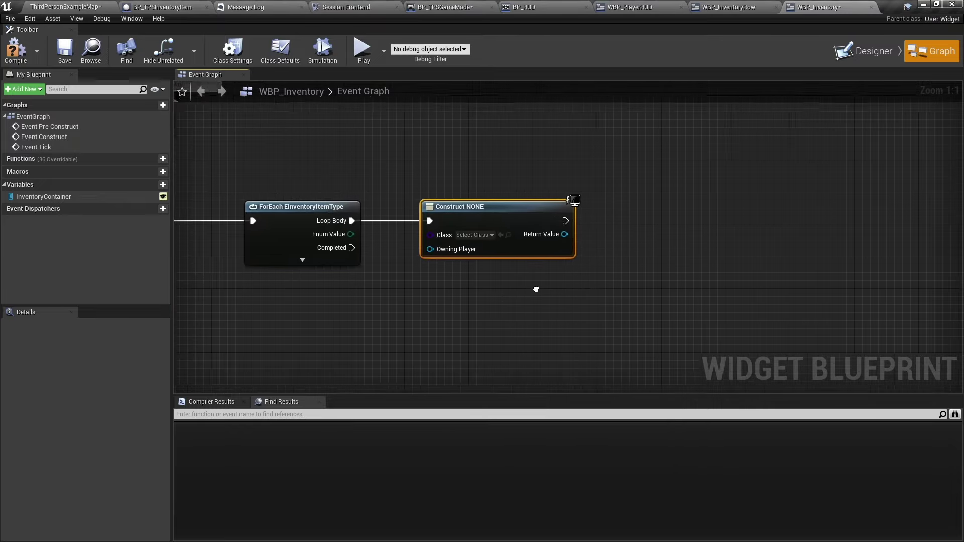
pyautogui.click(421, 233)
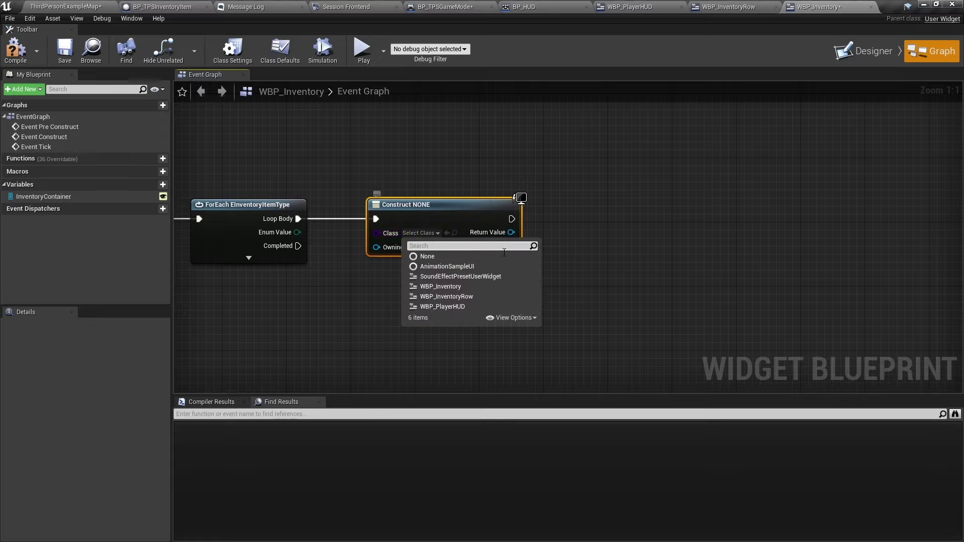
pyautogui.click(495, 297)
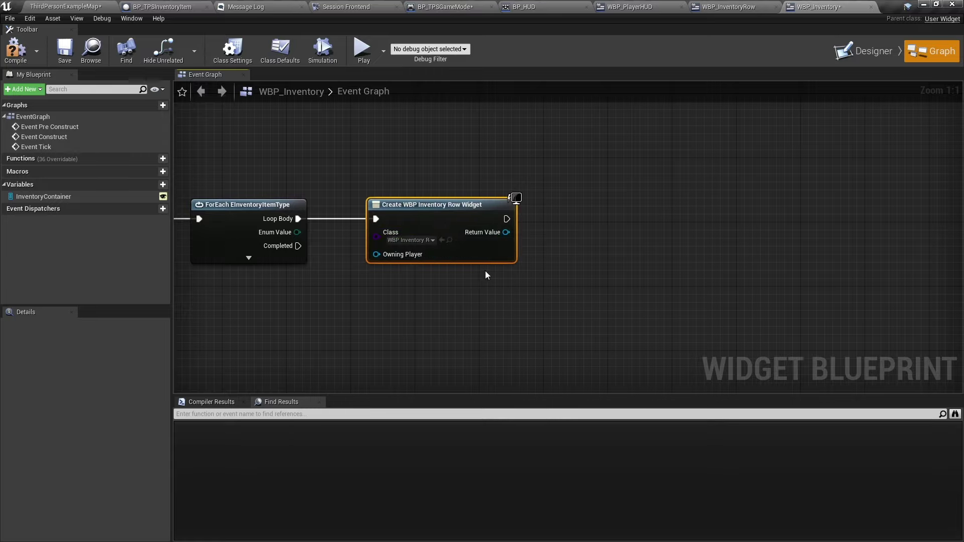
pyautogui.moveTo(43, 196); pyautogui.dragTo(499, 288)
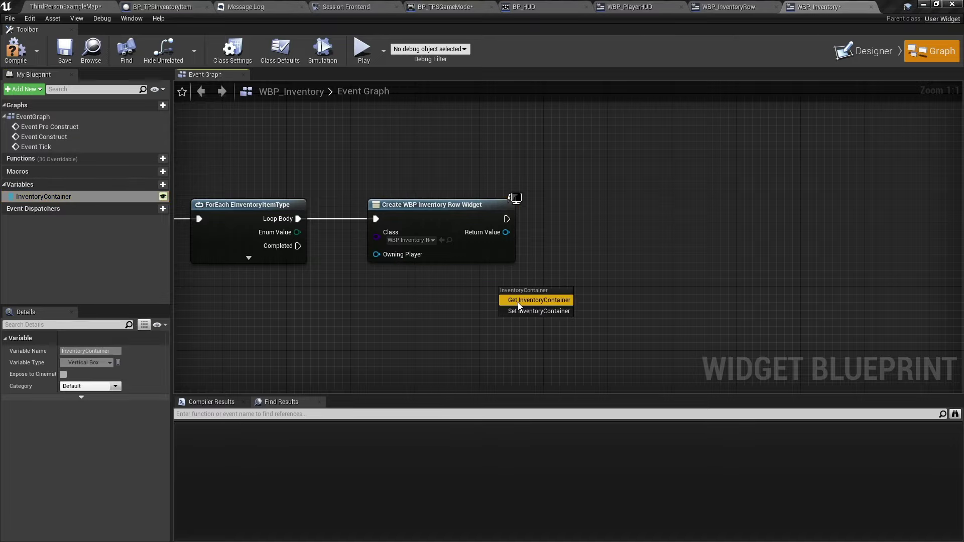
# Step: Add each created row to InventoryContainer with an Add Child to Vertical Box node
pyautogui.click(519, 300)
pyautogui.write('addch')
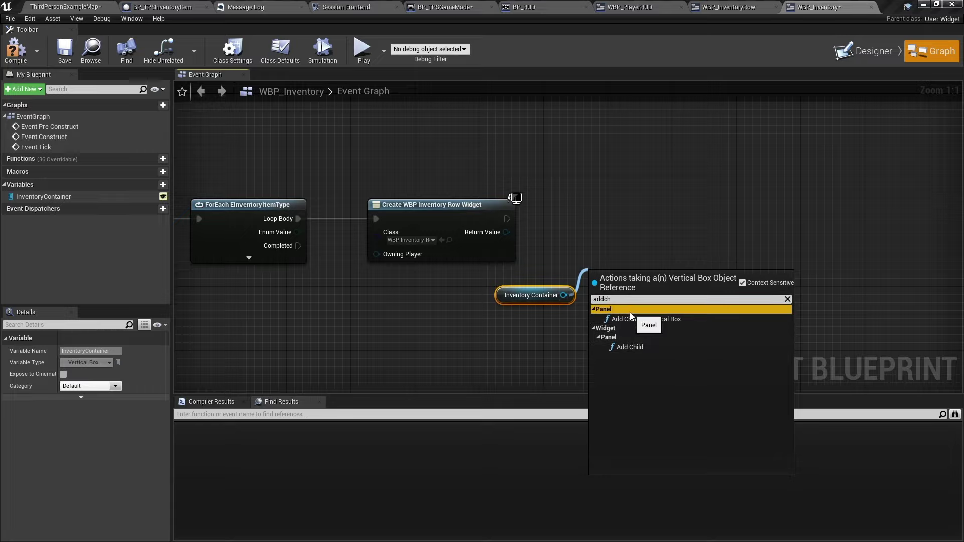
pyautogui.click(630, 318)
pyautogui.moveTo(635, 229); pyautogui.dragTo(636, 221)
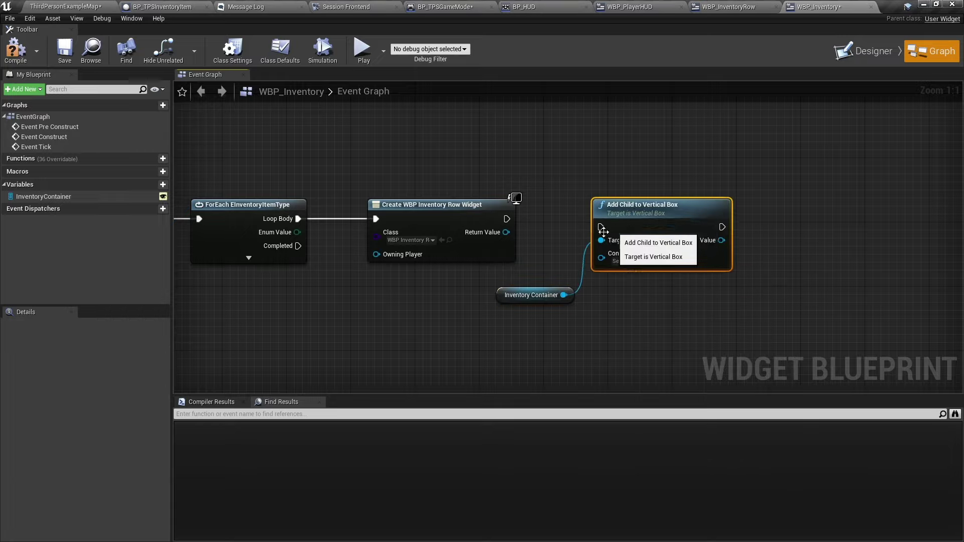
pyautogui.moveTo(506, 232); pyautogui.dragTo(607, 263)
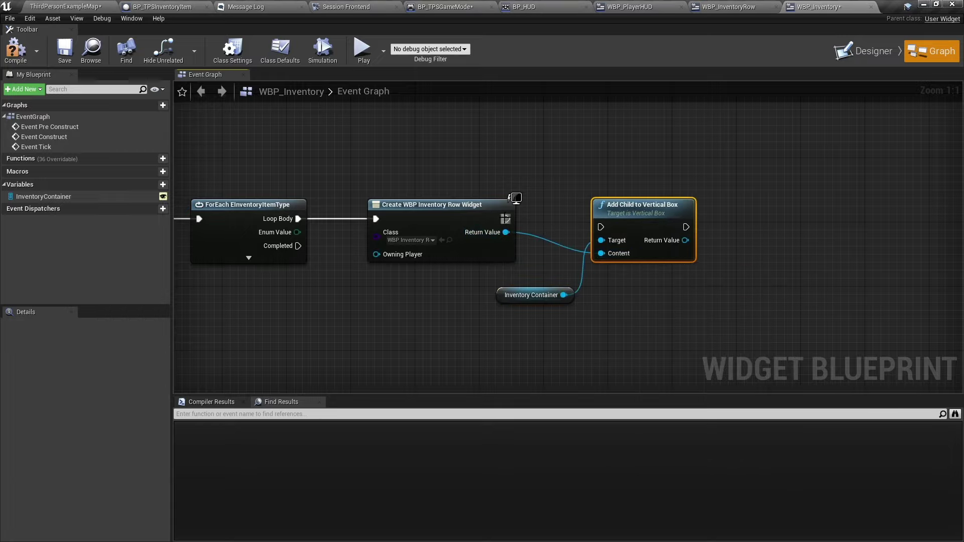
pyautogui.moveTo(506, 218); pyautogui.dragTo(601, 227)
pyautogui.moveTo(564, 294); pyautogui.dragTo(601, 240)
pyautogui.moveTo(639, 212); pyautogui.dragTo(630, 204)
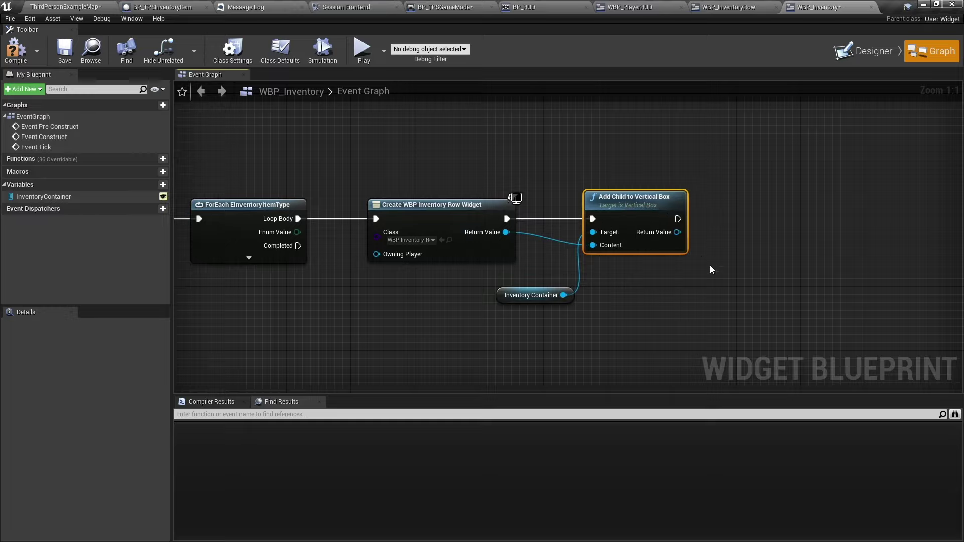
pyautogui.moveTo(720, 277); pyautogui.dragTo(636, 268, button='right')
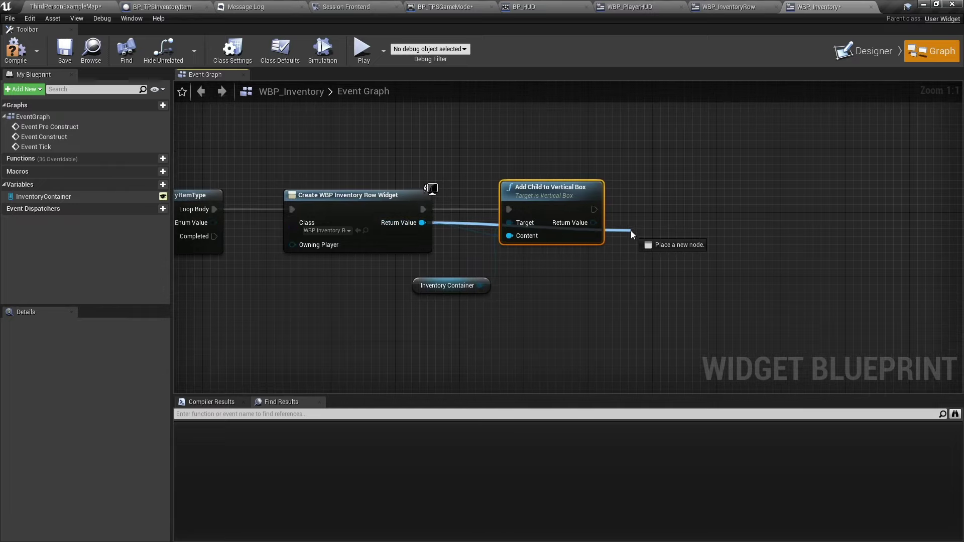
# Step: Call Set Inventory Type on the new row after Add Child, passing the loop's Enum Value
pyautogui.moveTo(422, 223); pyautogui.dragTo(631, 231)
pyautogui.write('set')
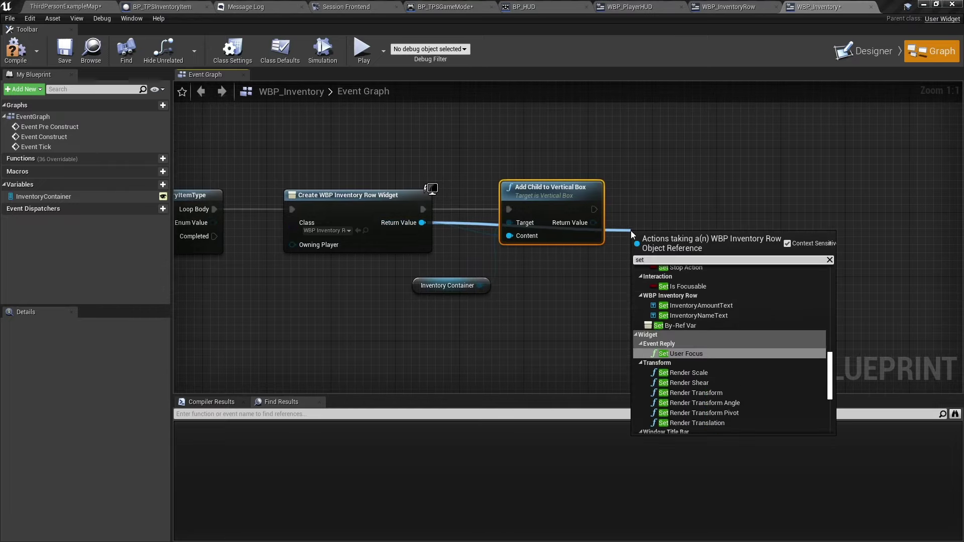
pyautogui.write(' inv')
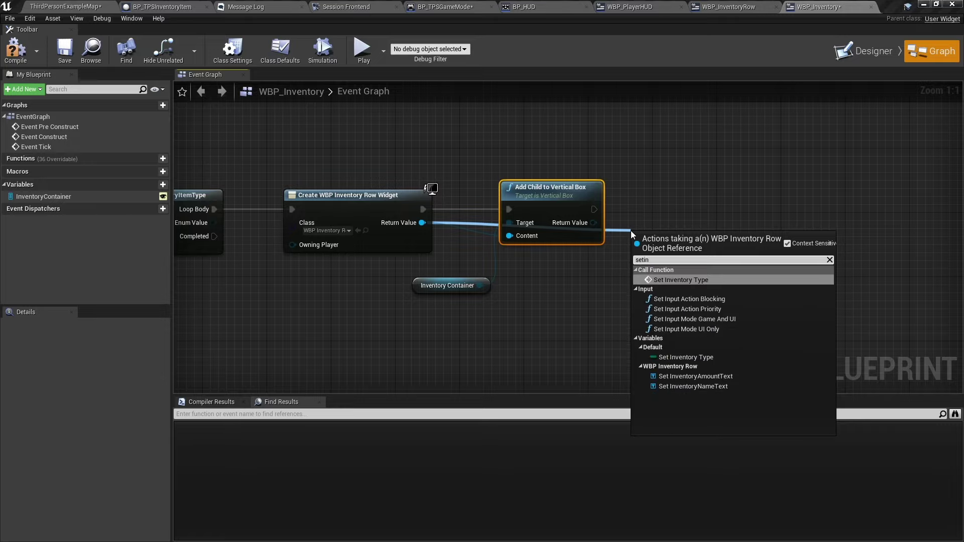
pyautogui.press('Return')
pyautogui.moveTo(630, 231); pyautogui.dragTo(655, 182)
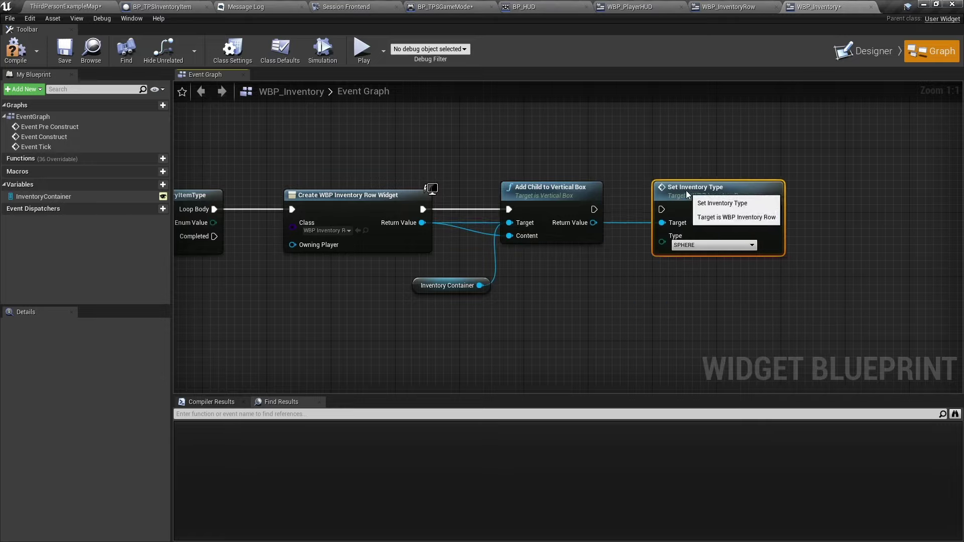
pyautogui.moveTo(594, 210); pyautogui.dragTo(662, 209)
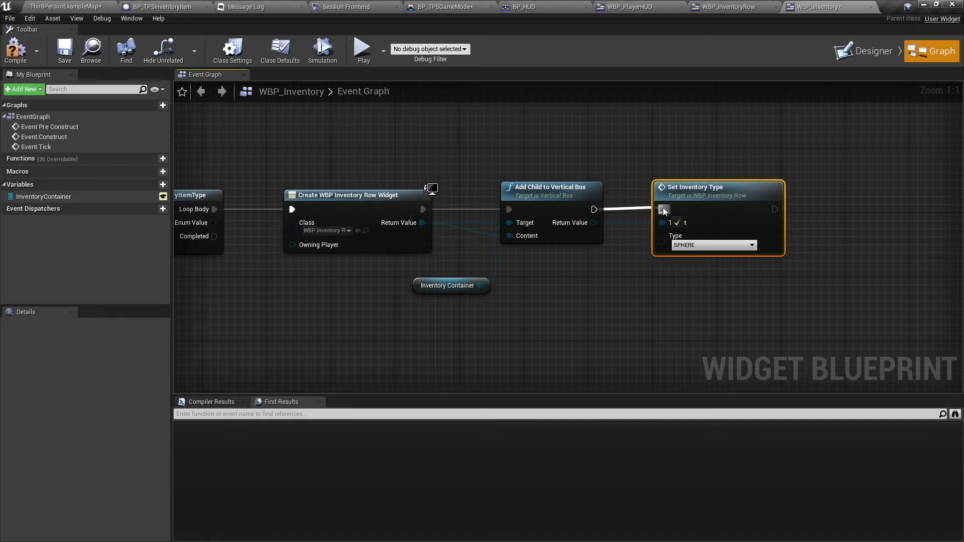
pyautogui.moveTo(216, 265); pyautogui.dragTo(323, 256, button='right')
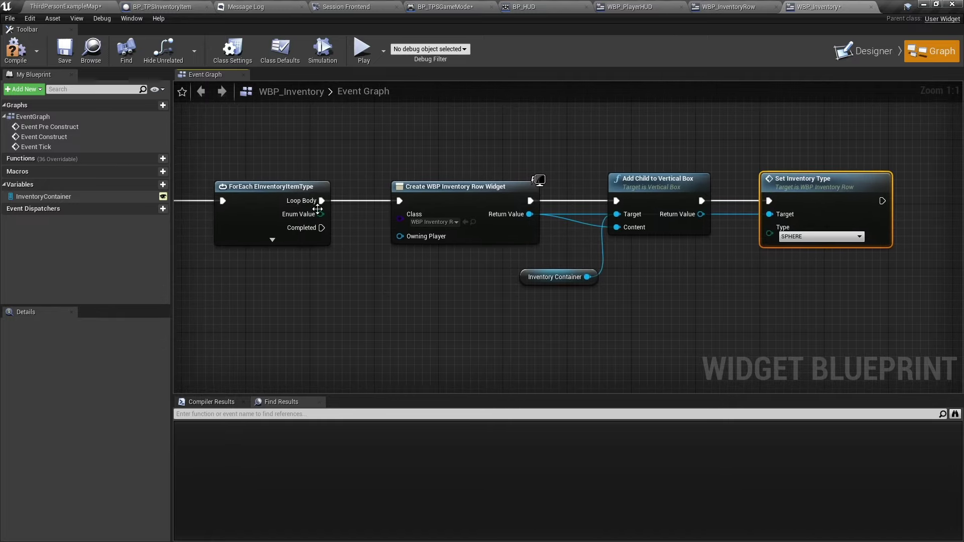
pyautogui.moveTo(321, 214)
pyautogui.mouseDown()
pyautogui.moveTo(776, 239)
pyautogui.moveTo(495, 252)
pyautogui.moveTo(409, 306)
pyautogui.mouseUp()
pyautogui.click(729, 228)
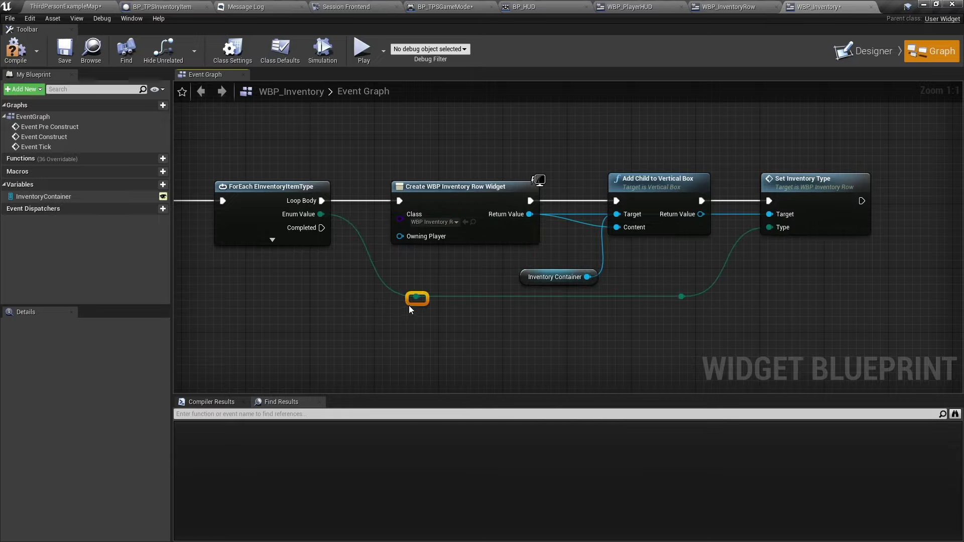
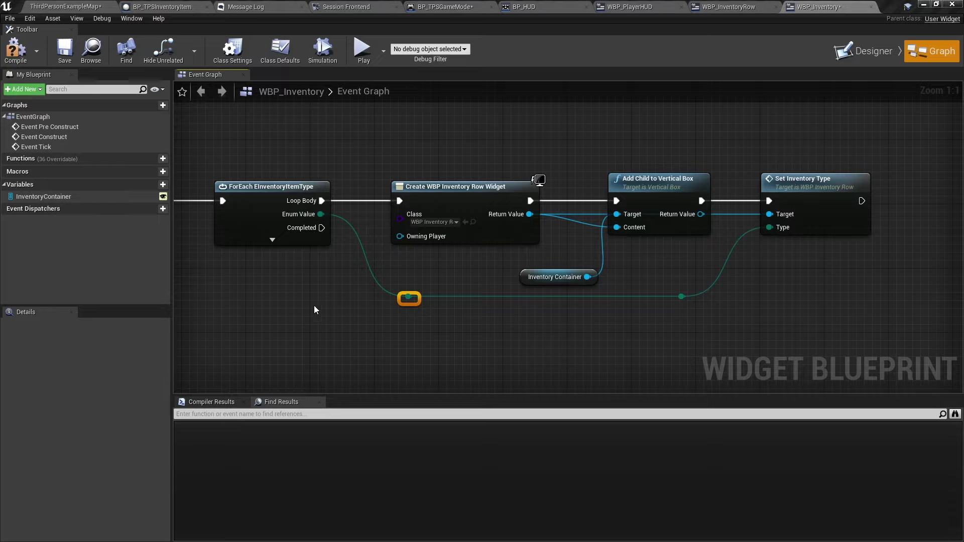
# Step: Compile and save WBP_Inventory, then bring up the WBP_PlayerHUD layout
pyautogui.click(14, 53)
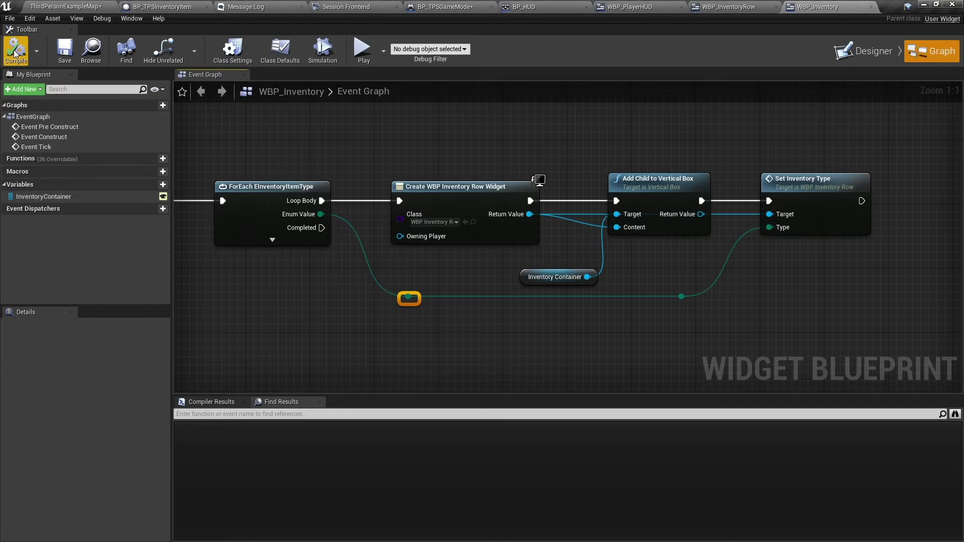
pyautogui.click(64, 51)
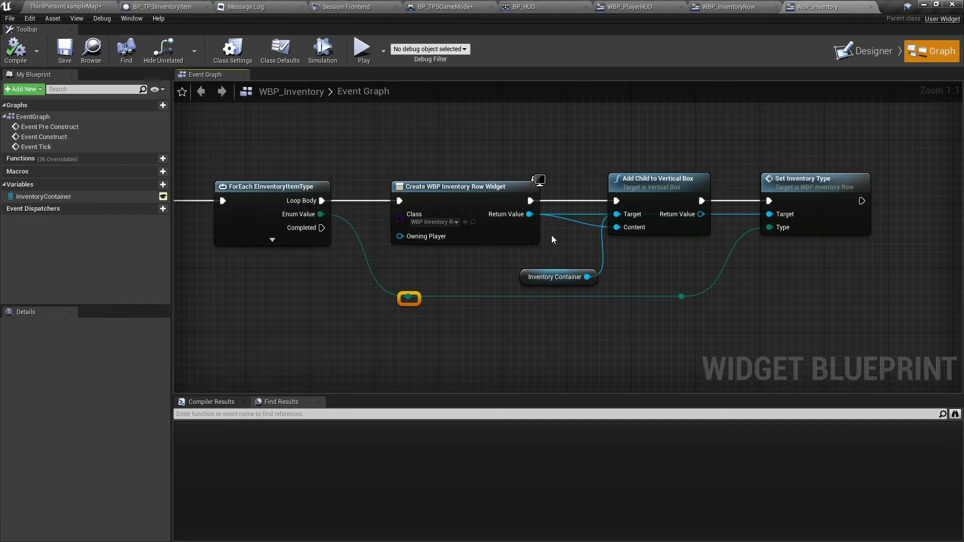
pyautogui.click(625, 7)
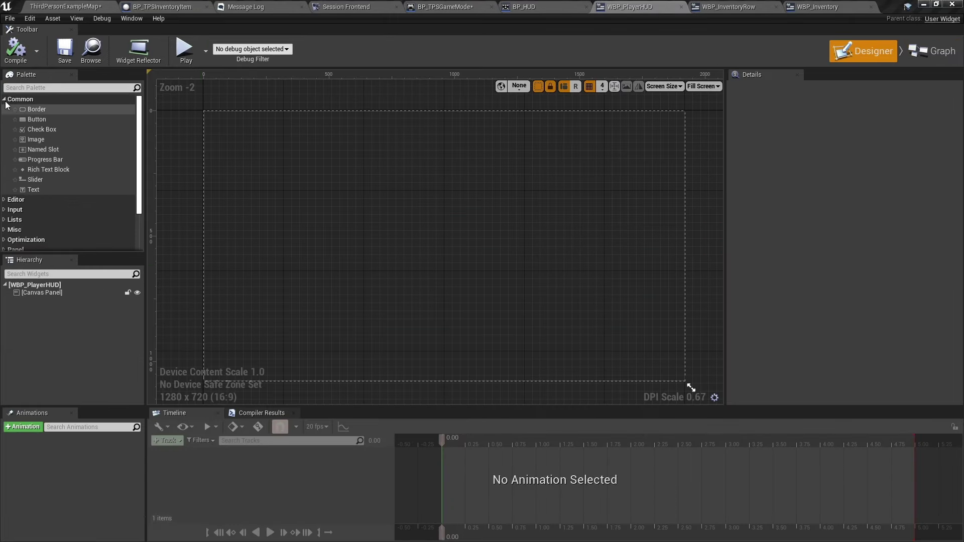
# Step: Drag WBP Inventory from the User Created palette onto the HUD canvas
pyautogui.click(5, 100)
pyautogui.click(25, 200)
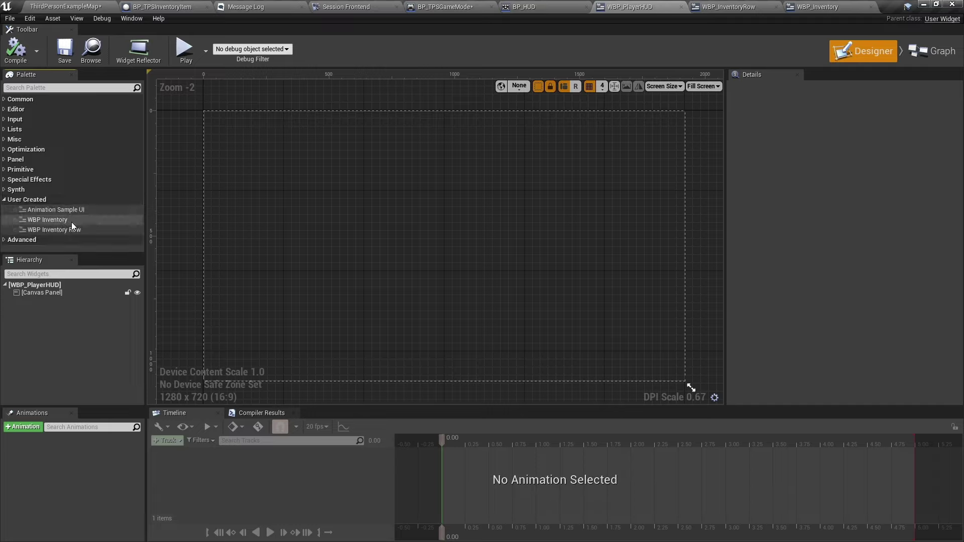
pyautogui.click(55, 220)
pyautogui.moveTo(63, 227); pyautogui.dragTo(284, 260)
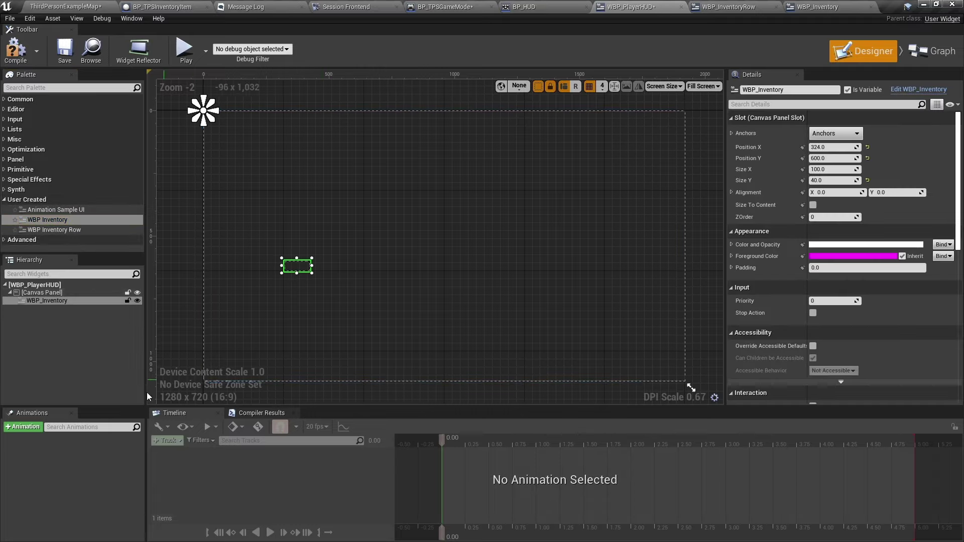
# Step: Anchor the inventory widget bottom-left and reset its position to 0, 0
pyautogui.click(828, 137)
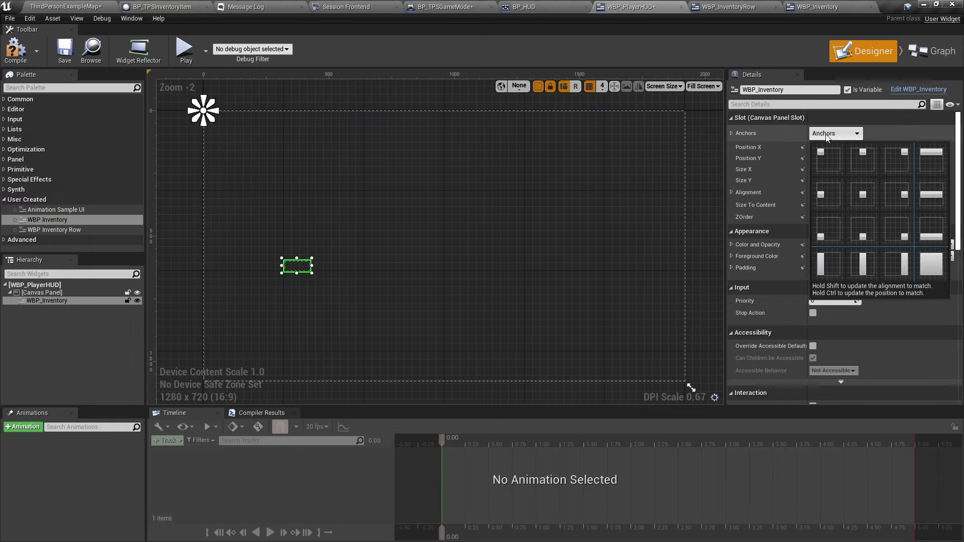
pyautogui.click(829, 243)
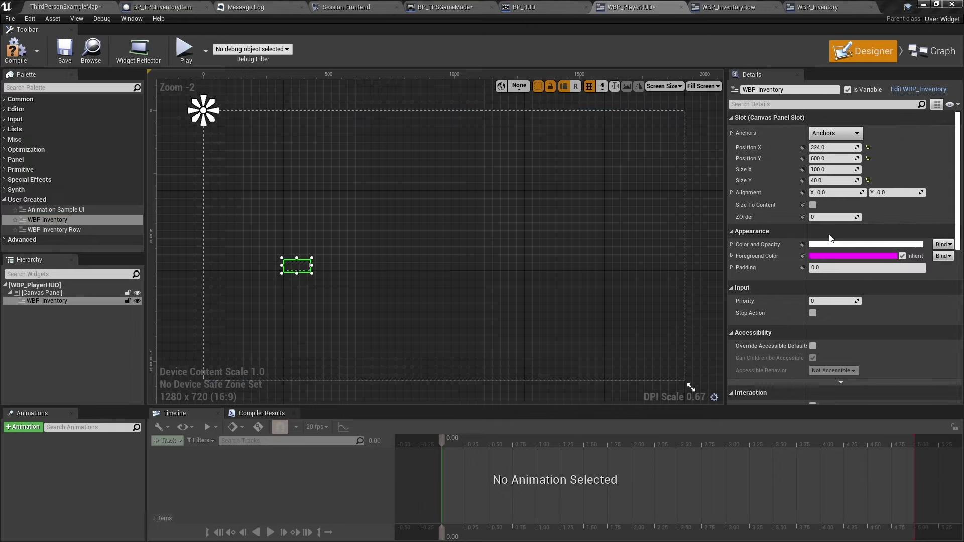
pyautogui.click(867, 148)
pyautogui.click(867, 158)
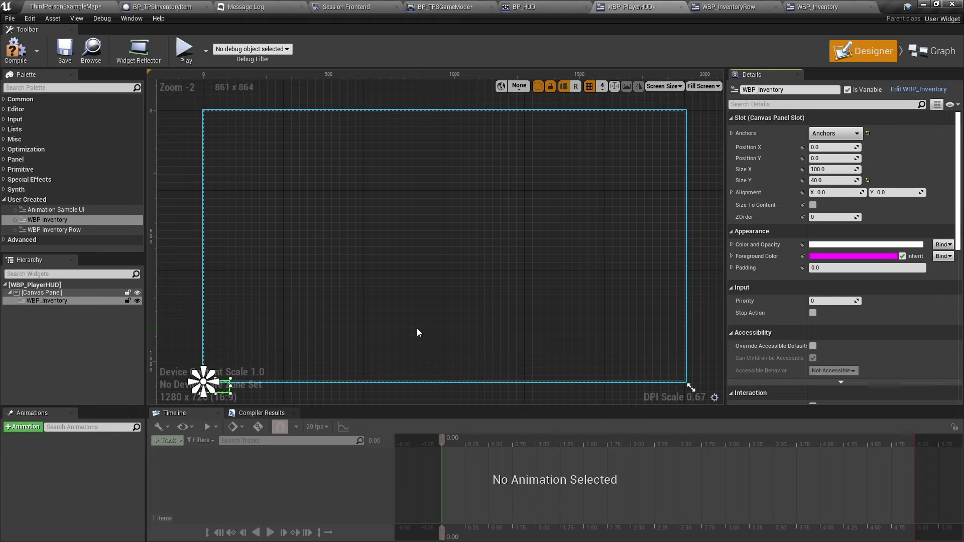
pyautogui.scroll(2, 436, 224)
pyautogui.scroll(1, 263, 296)
pyautogui.moveTo(264, 296); pyautogui.dragTo(247, 235, button='right')
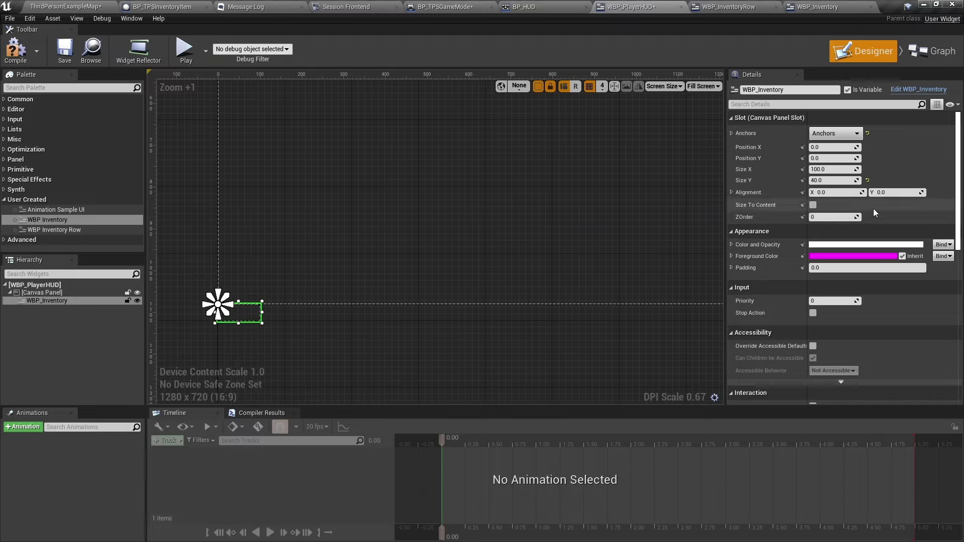
# Step: Set Alignment Y to 1, Position to 50/-50, Size To Content, then compile and save
pyautogui.click(886, 193)
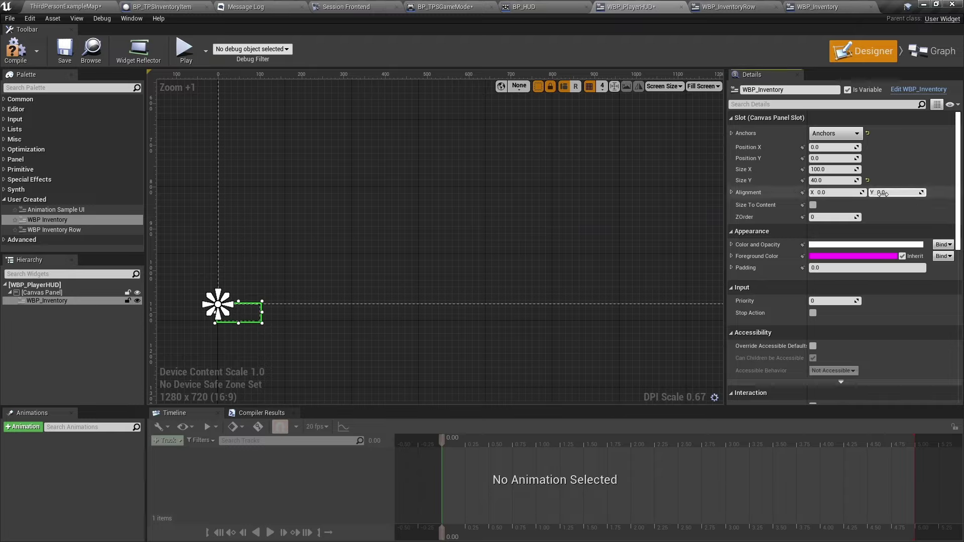
pyautogui.write('1')
pyautogui.press('Return')
pyautogui.write('-5')
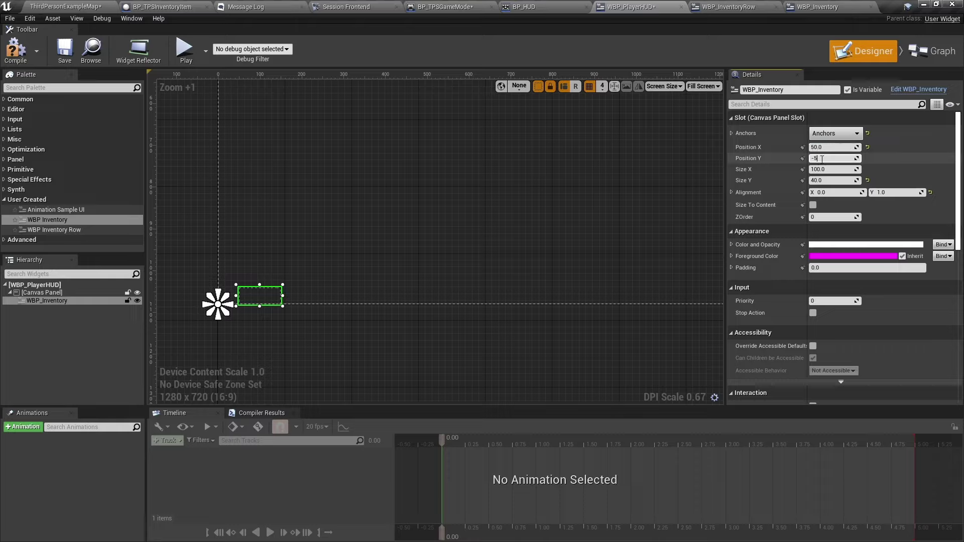
pyautogui.write('0')
pyautogui.press('Return')
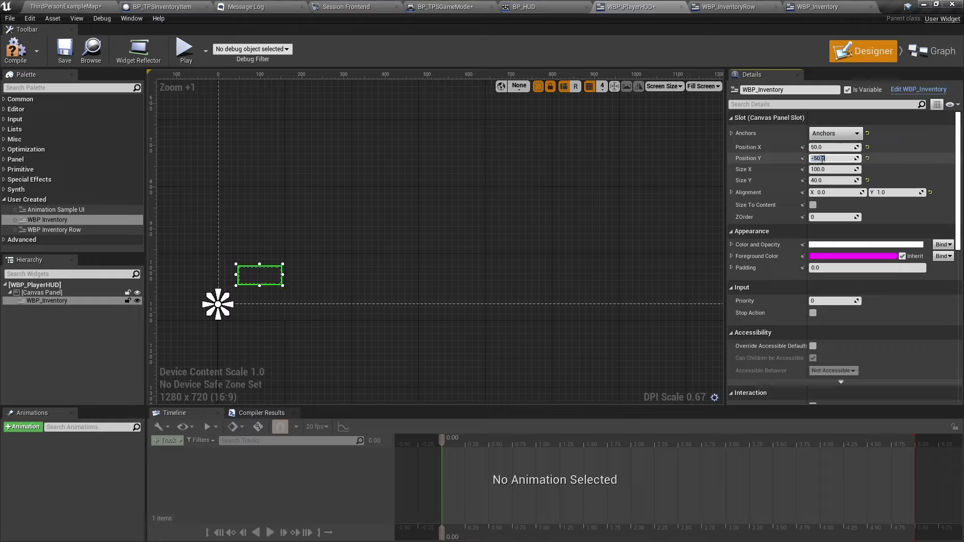
pyautogui.click(813, 205)
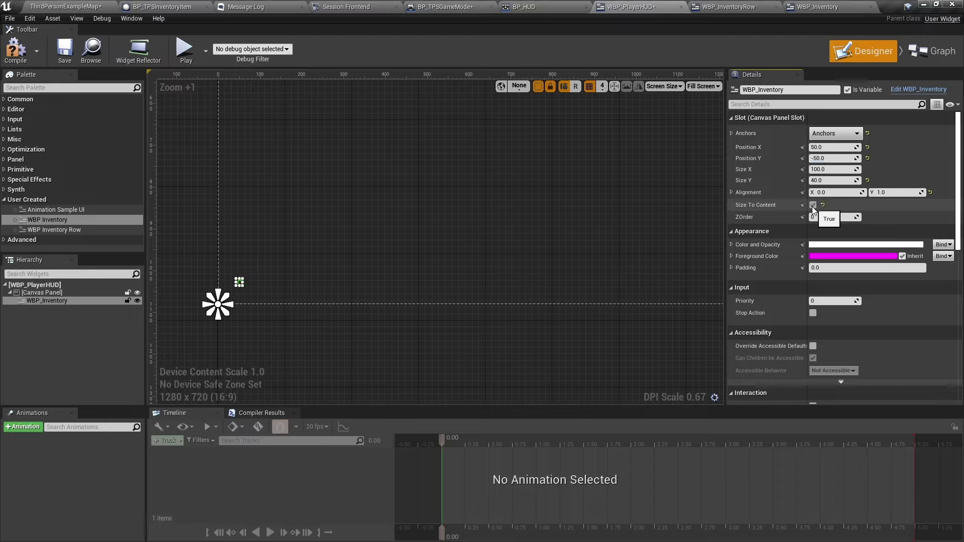
pyautogui.click(16, 51)
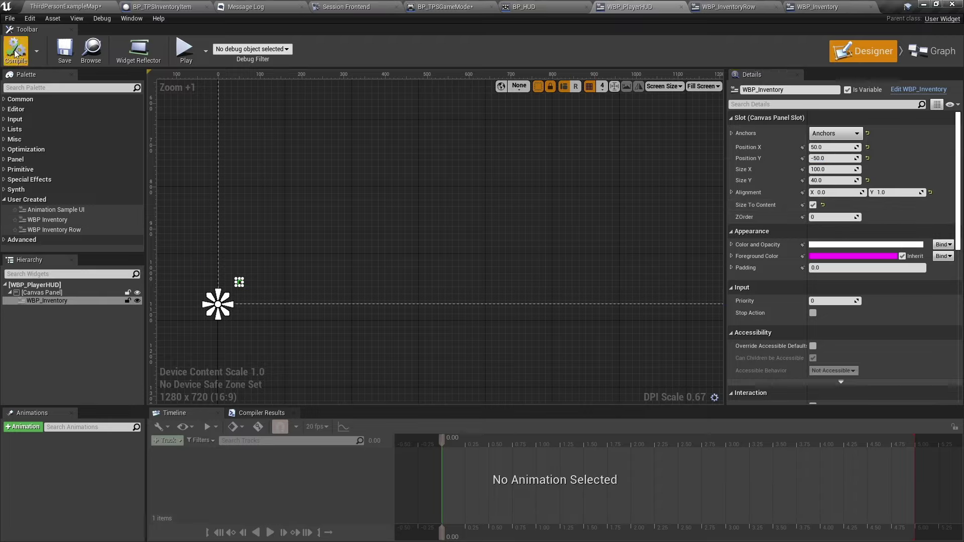
pyautogui.click(65, 50)
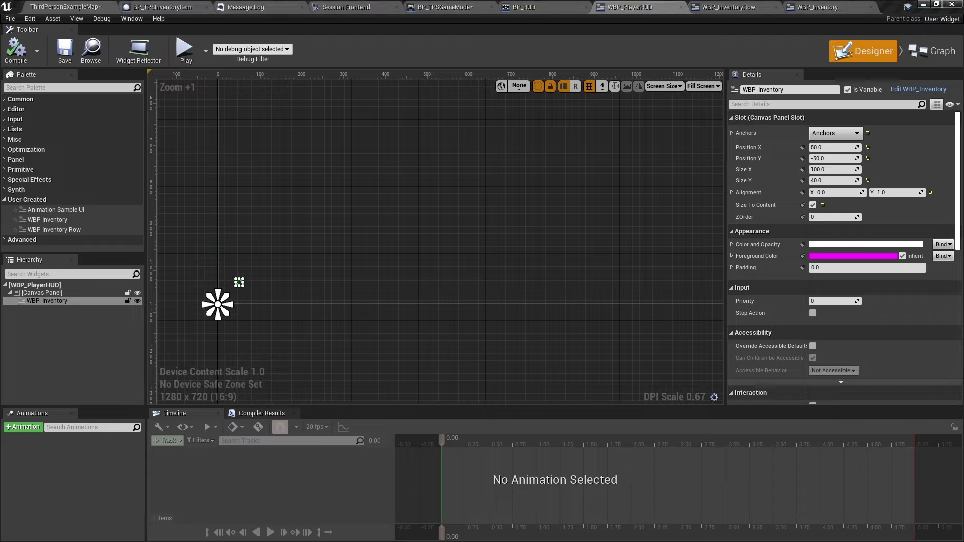
pyautogui.click(74, 5)
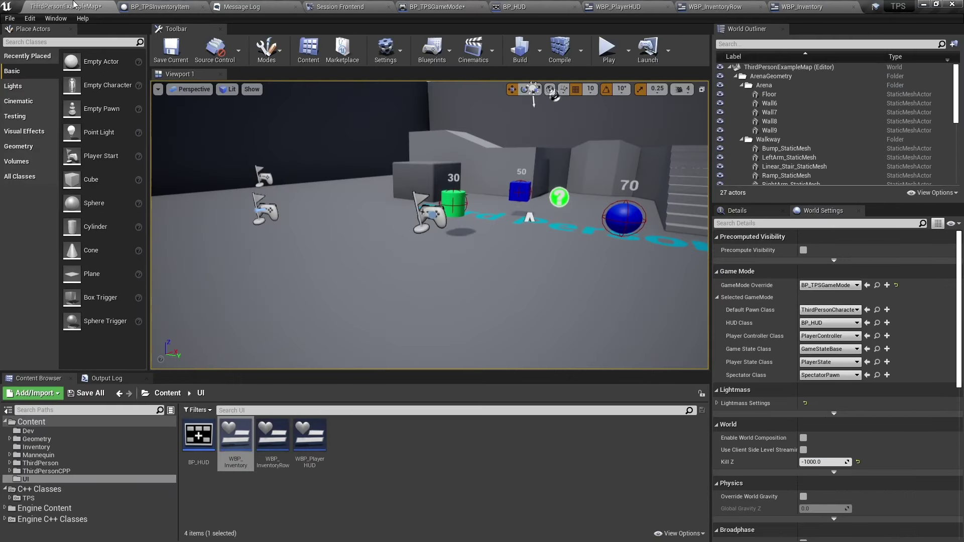
pyautogui.click(608, 48)
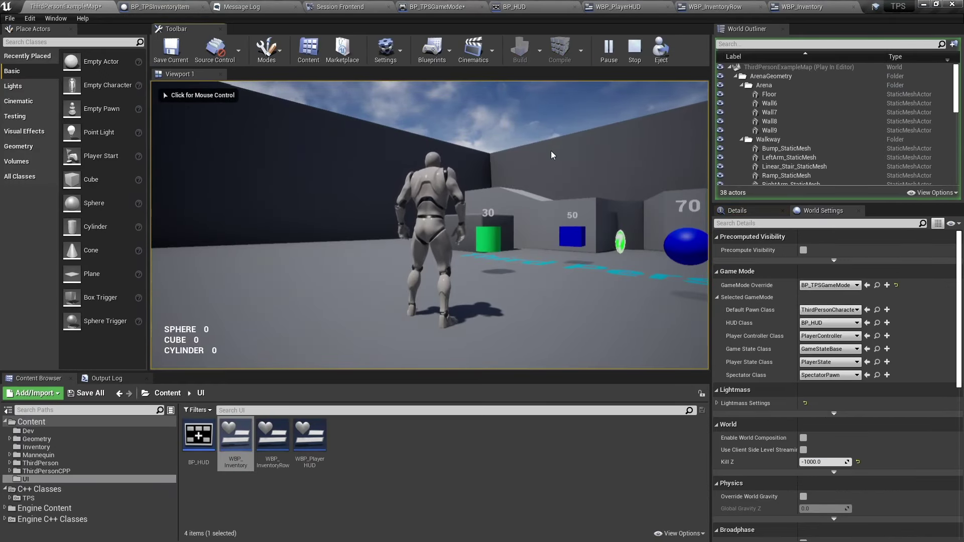
pyautogui.click(537, 195)
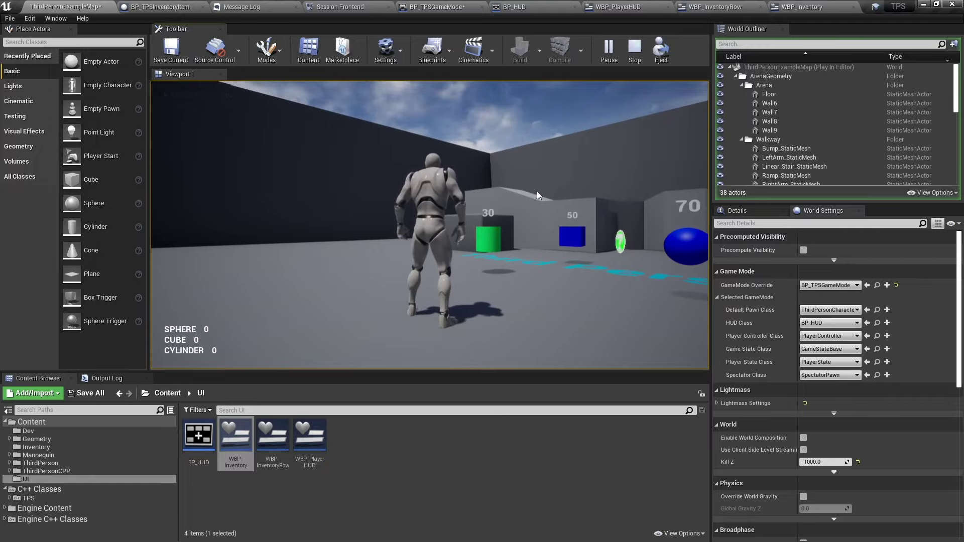
pyautogui.click(513, 203)
pyautogui.press('w')
pyautogui.press('w')
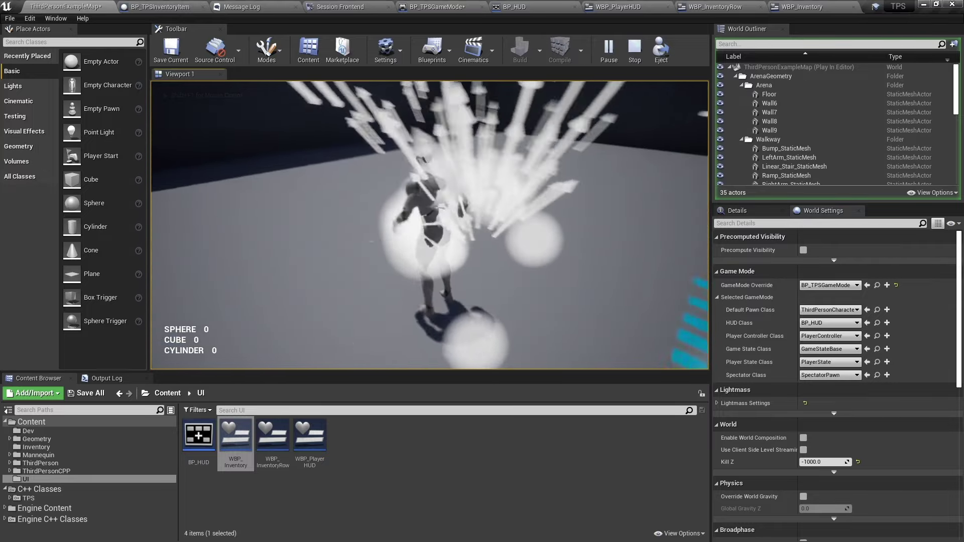
pyautogui.press('Escape')
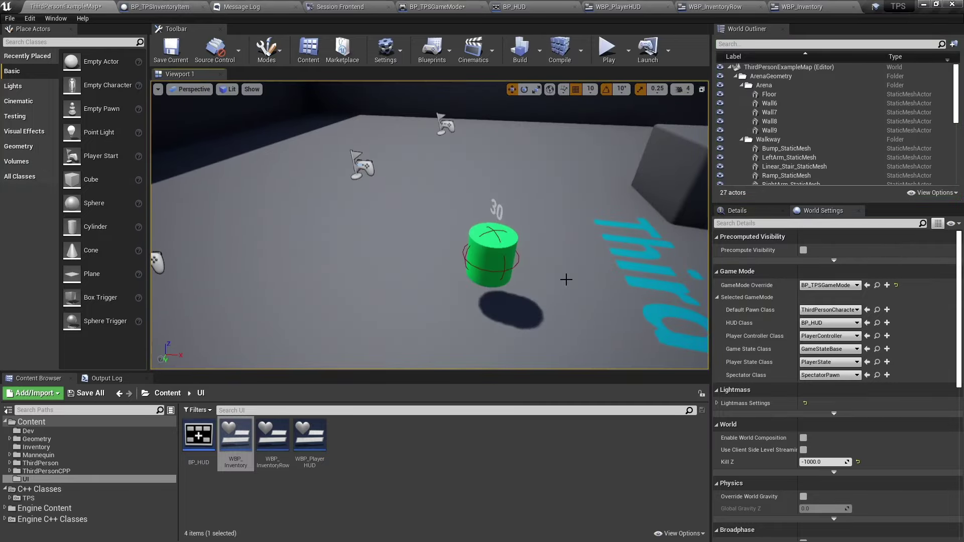
# Step: In WBP_InventoryRow, create a binding function for the amount text showing 0
pyautogui.click(728, 6)
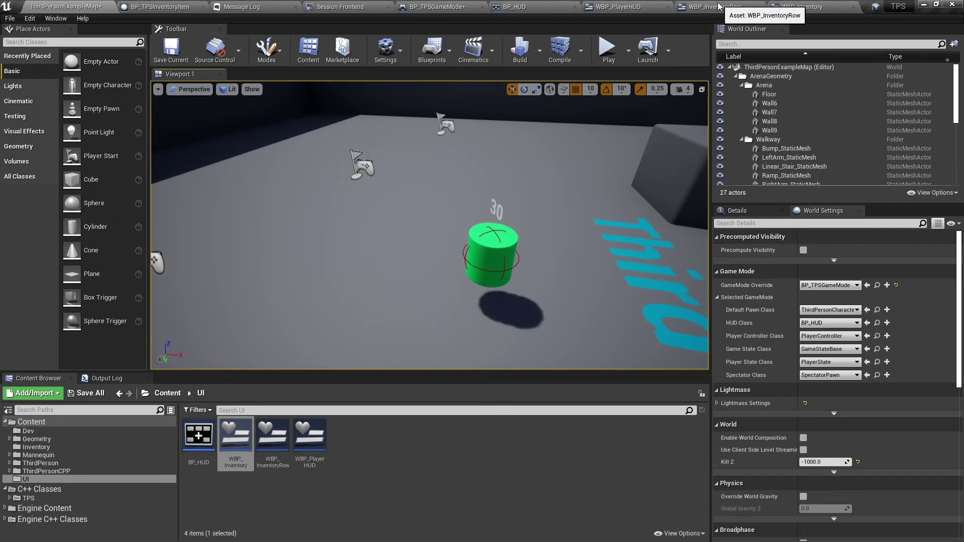
pyautogui.click(866, 51)
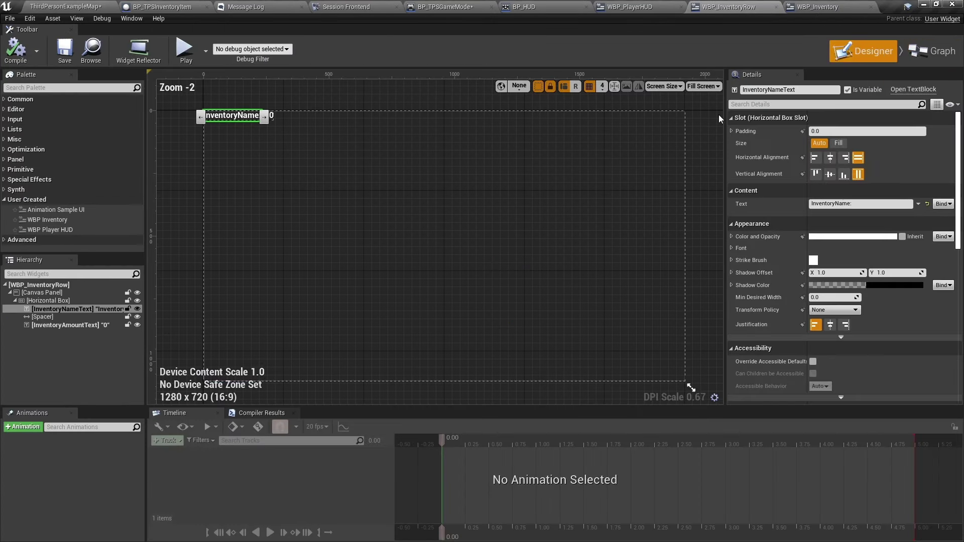
pyautogui.scroll(1, 308, 162)
pyautogui.scroll(10, 308, 162)
pyautogui.moveTo(308, 161); pyautogui.dragTo(291, 337, button='right')
pyautogui.click(407, 281)
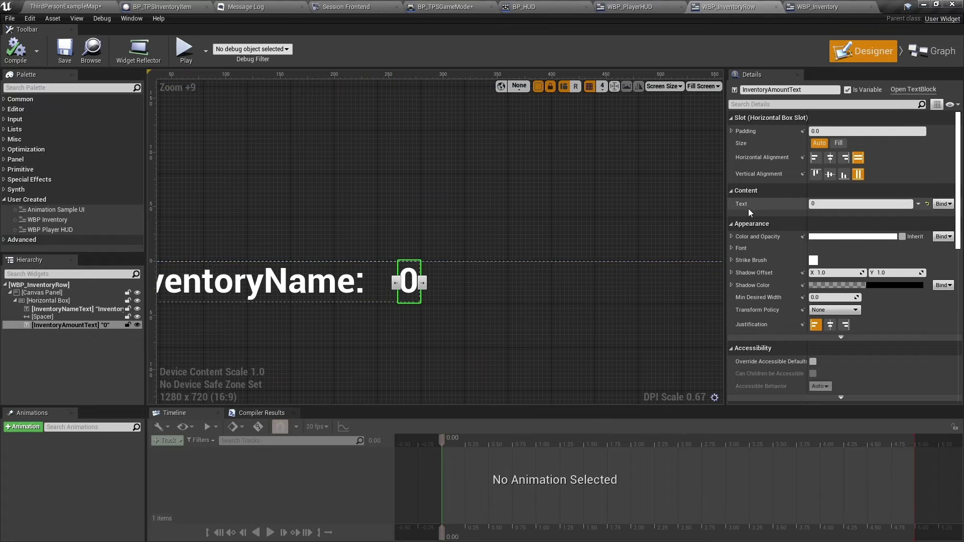
pyautogui.click(944, 203)
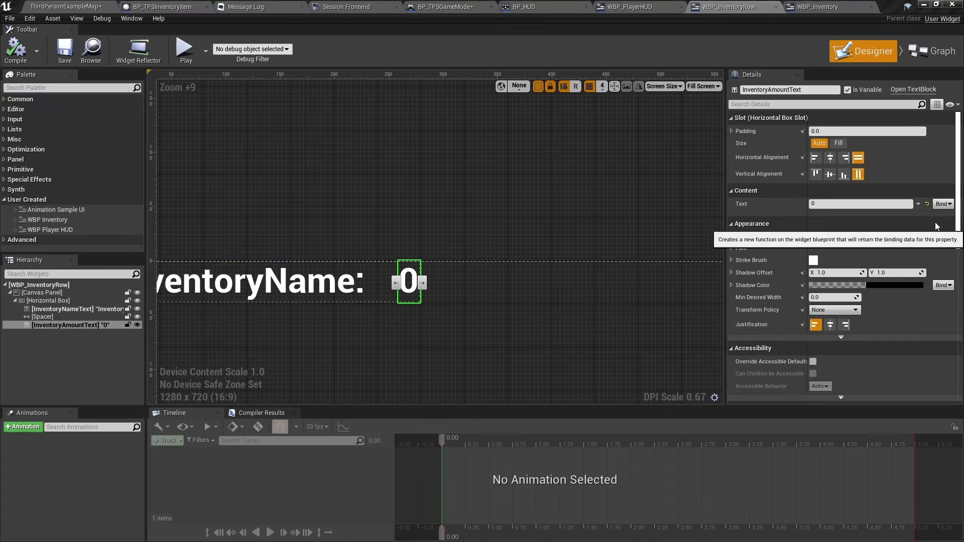
pyautogui.click(935, 222)
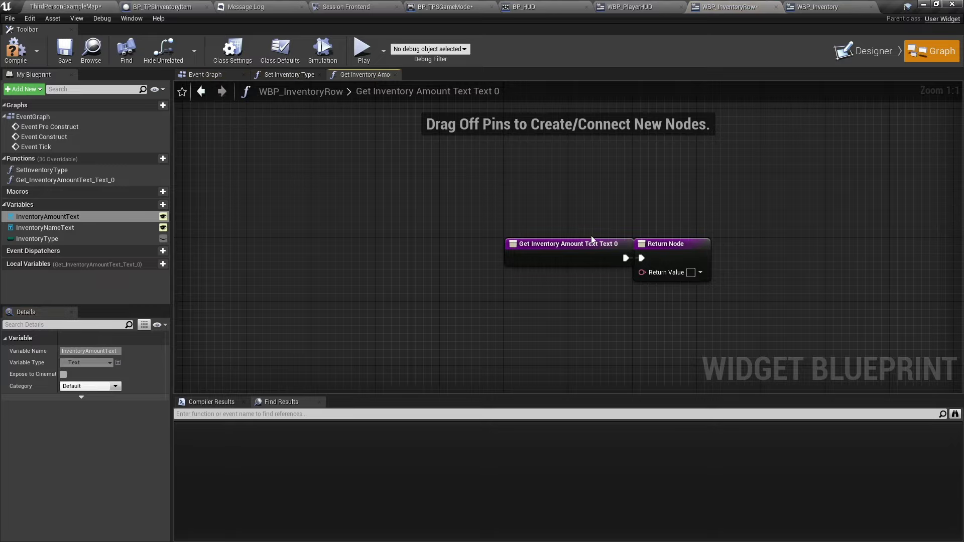
# Step: Rename the binding function to GetInventoryAmountText
pyautogui.click(53, 180)
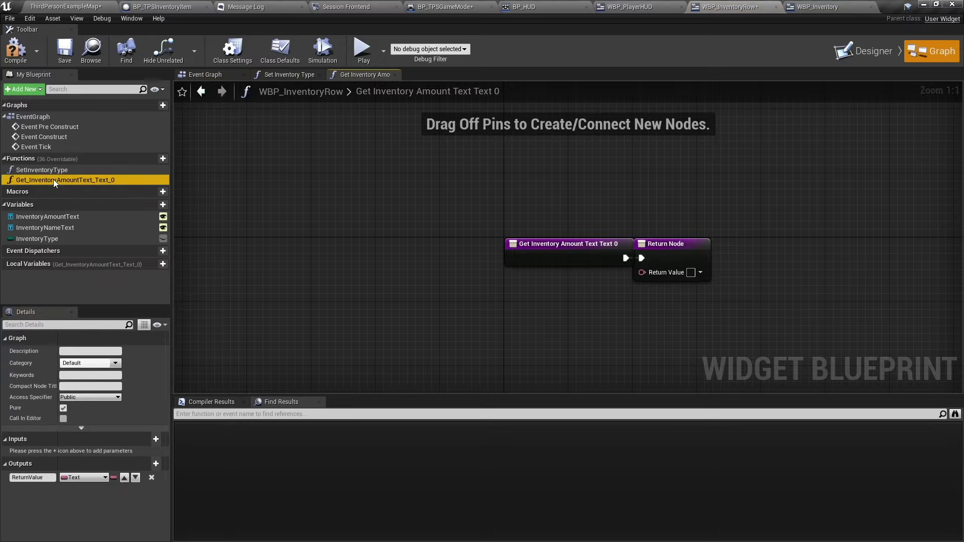
pyautogui.click(101, 181)
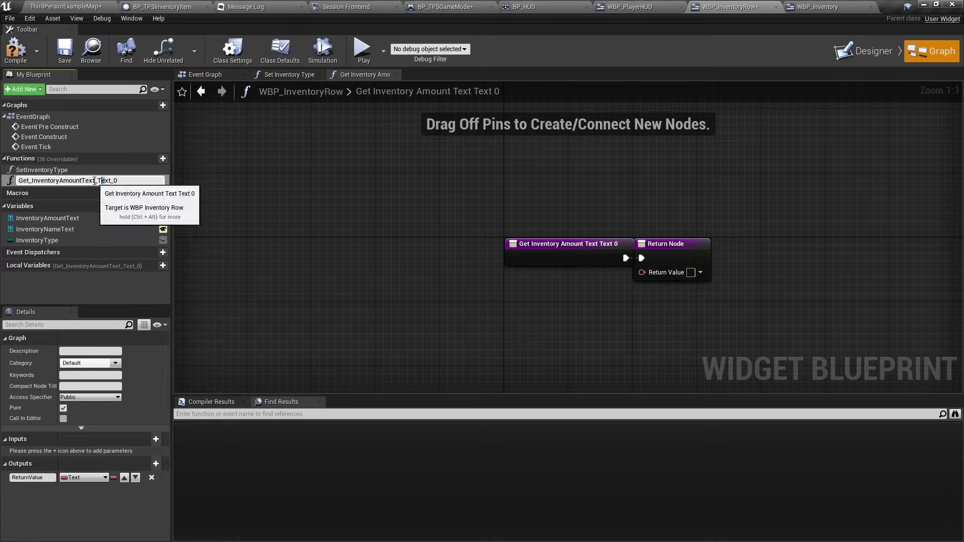
pyautogui.moveTo(94, 180); pyautogui.dragTo(129, 181)
pyautogui.press('BackSpace')
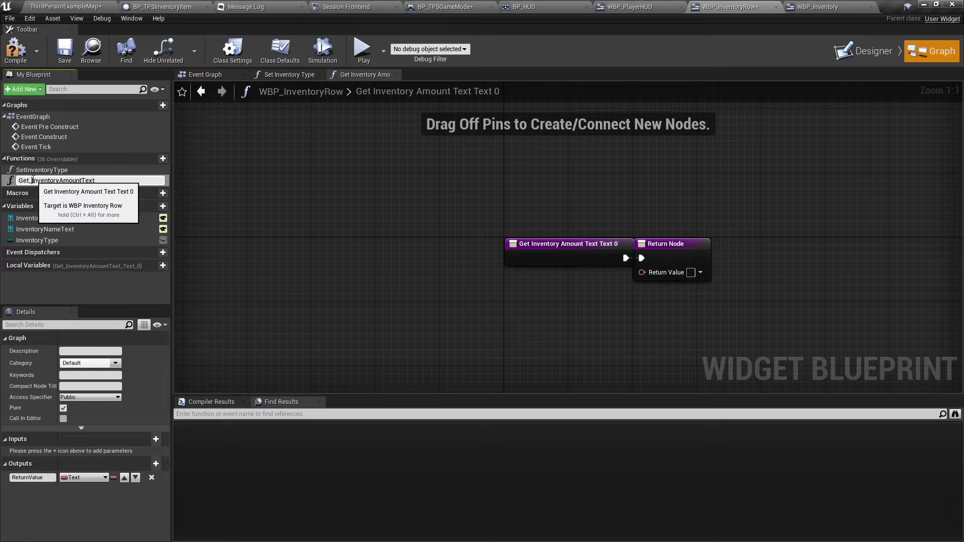
pyautogui.press('BackSpace')
pyautogui.press('Return')
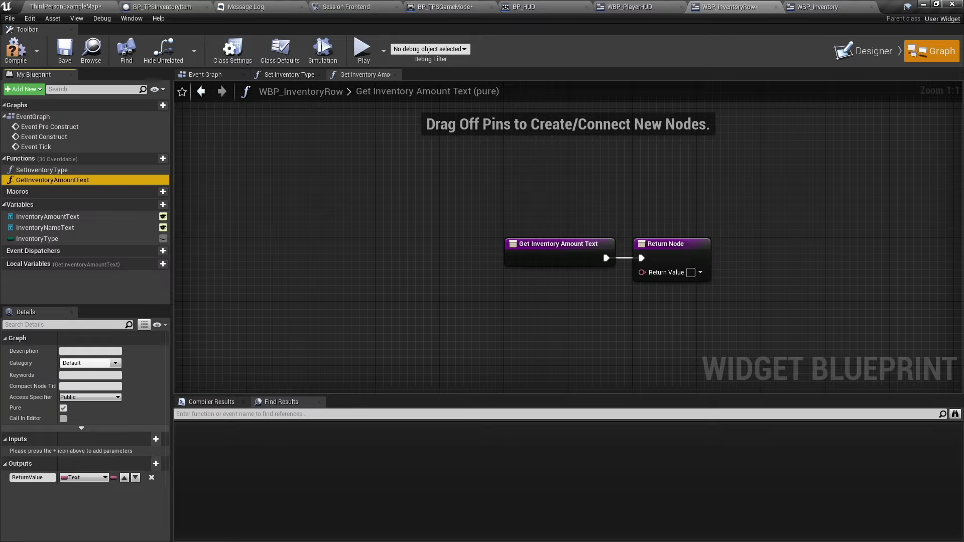
# Step: Move the Return Node right and add a Get Owning Player Pawn node
pyautogui.moveTo(704, 189); pyautogui.dragTo(475, 167, button='right')
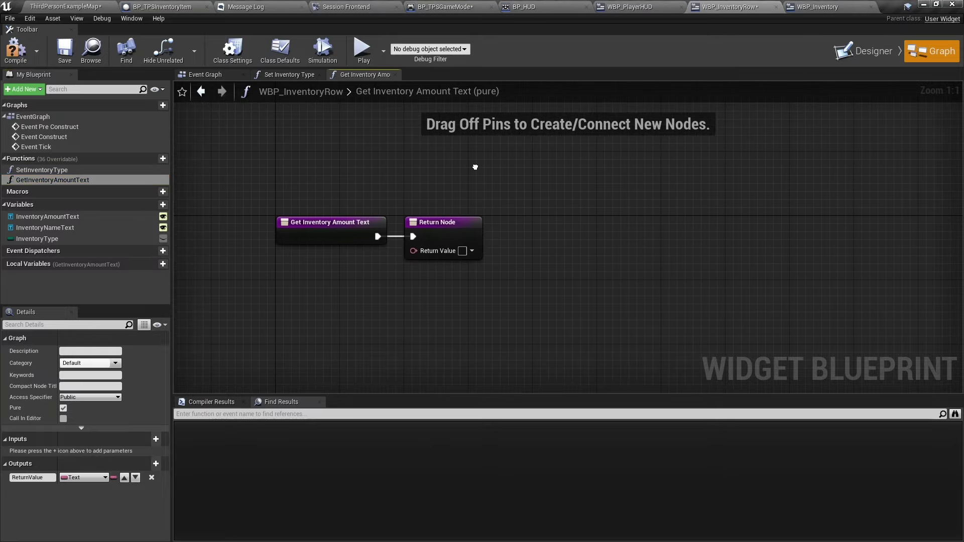
pyautogui.click(25, 240)
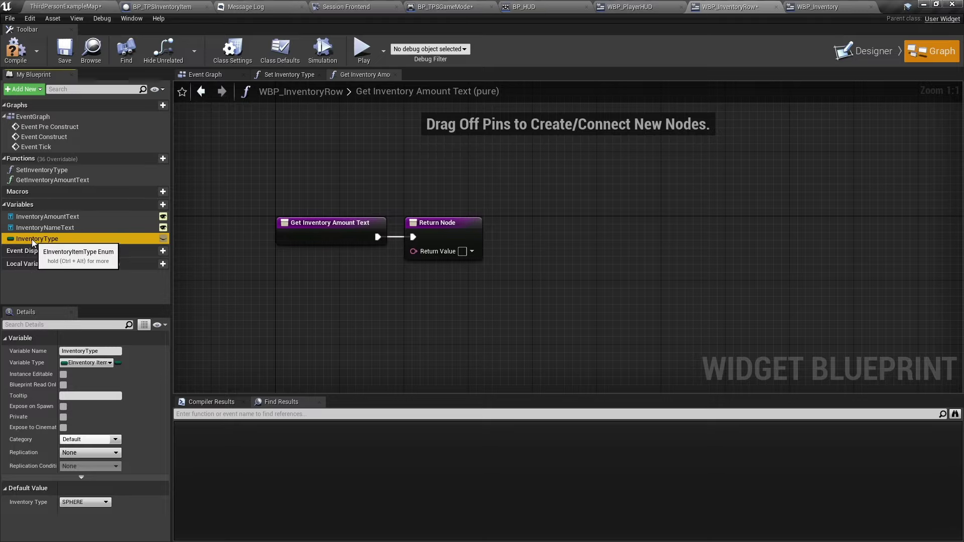
pyautogui.moveTo(456, 227); pyautogui.dragTo(906, 227)
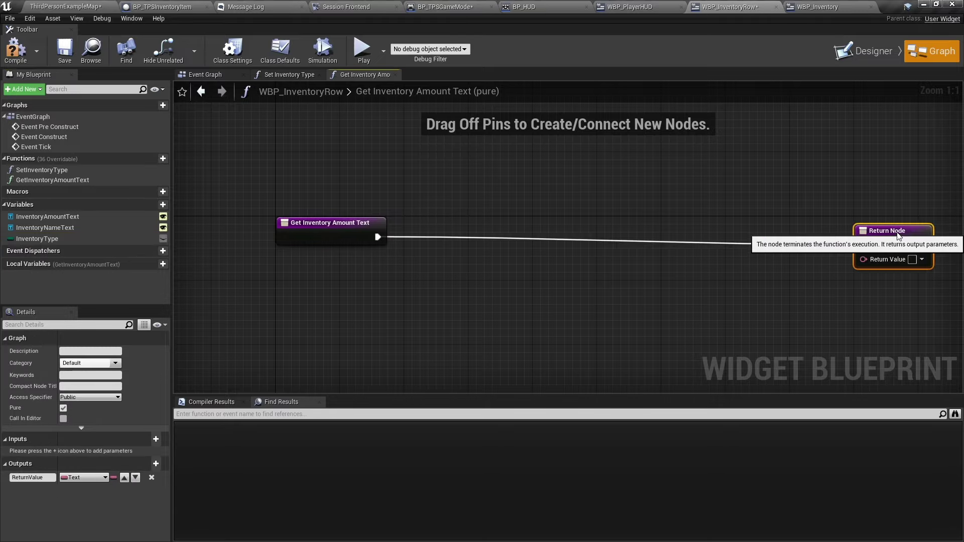
pyautogui.rightClick(318, 303)
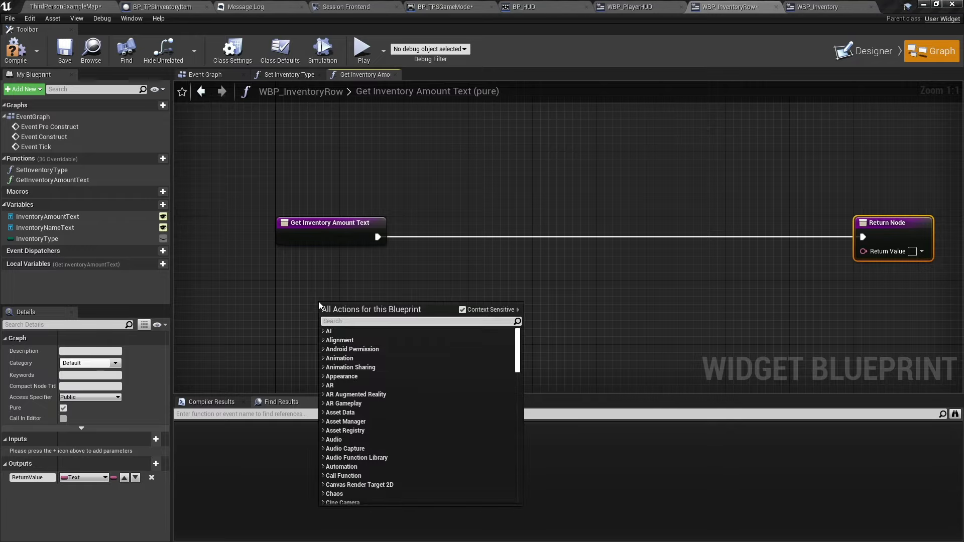
pyautogui.write('get')
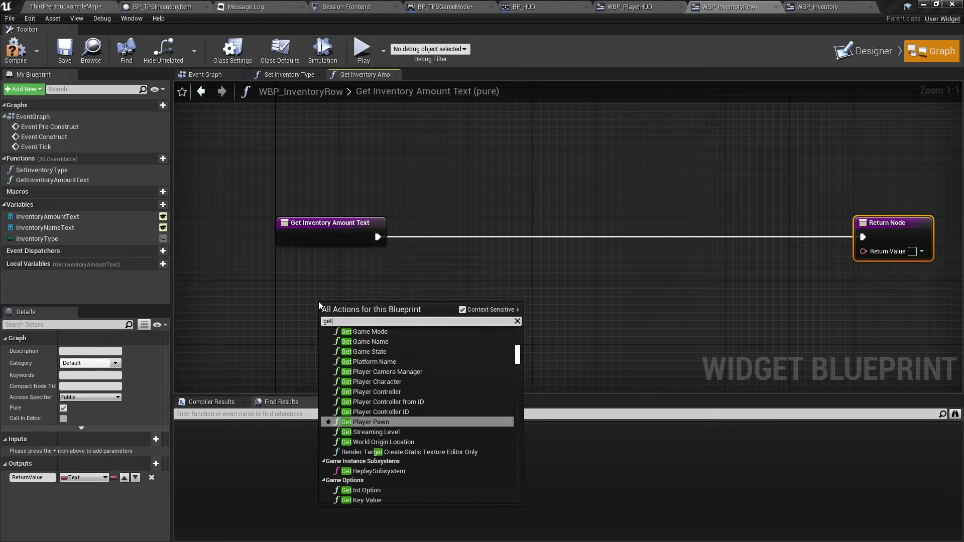
pyautogui.write('ow')
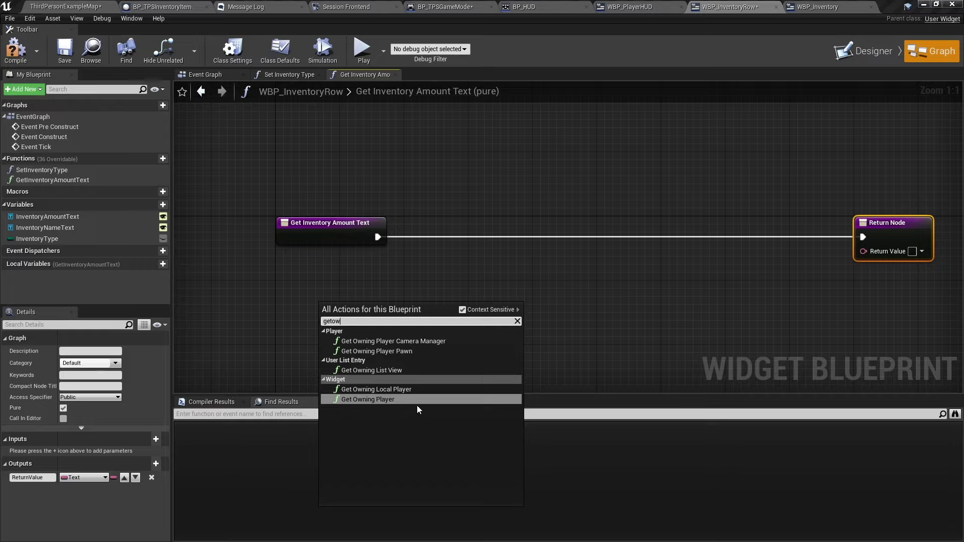
pyautogui.click(405, 351)
pyautogui.moveTo(398, 312)
pyautogui.mouseDown()
pyautogui.moveTo(333, 304)
pyautogui.moveTo(412, 307)
pyautogui.mouseUp()
# Step: Add an Is Valid check fed by the owning player pawn
pyautogui.write('is valid')
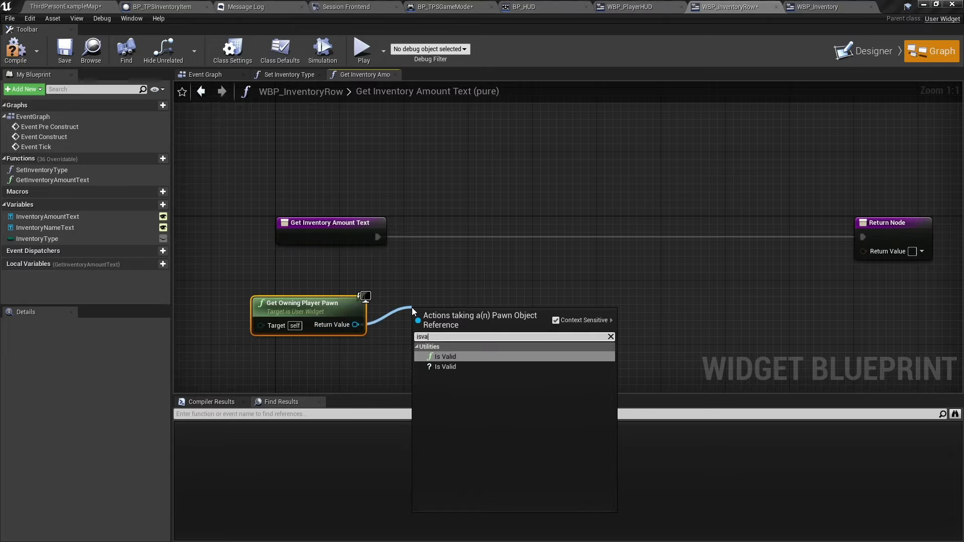
pyautogui.click(460, 367)
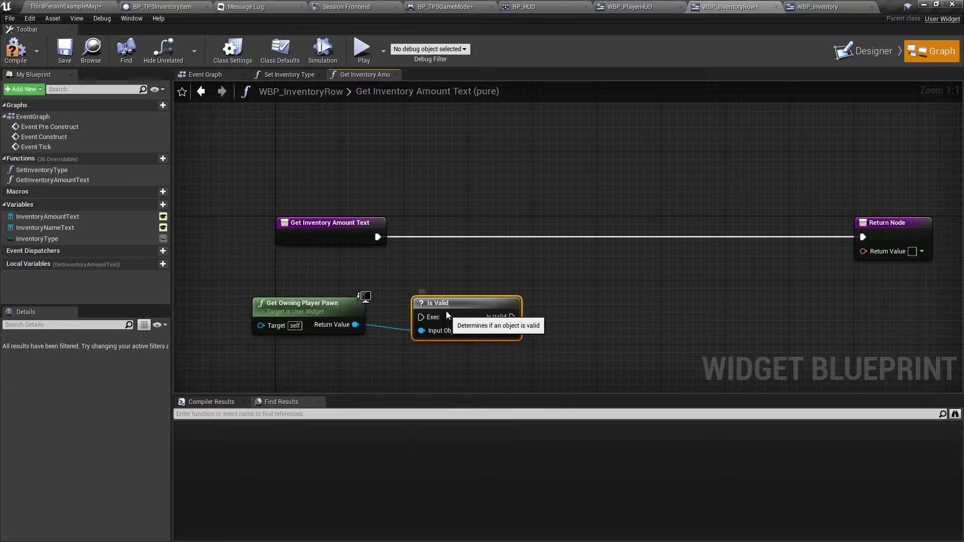
pyautogui.moveTo(446, 311); pyautogui.dragTo(450, 269)
# Step: Inspect the Is Valid macro in StandardMacros, then close it back to WBP_Inventory
pyautogui.doubleClick(452, 272)
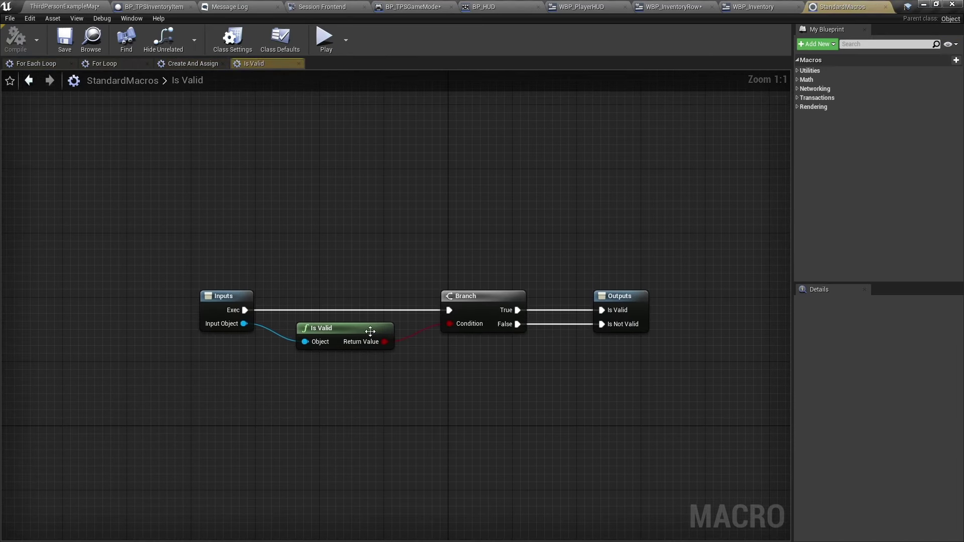
pyautogui.click(346, 335)
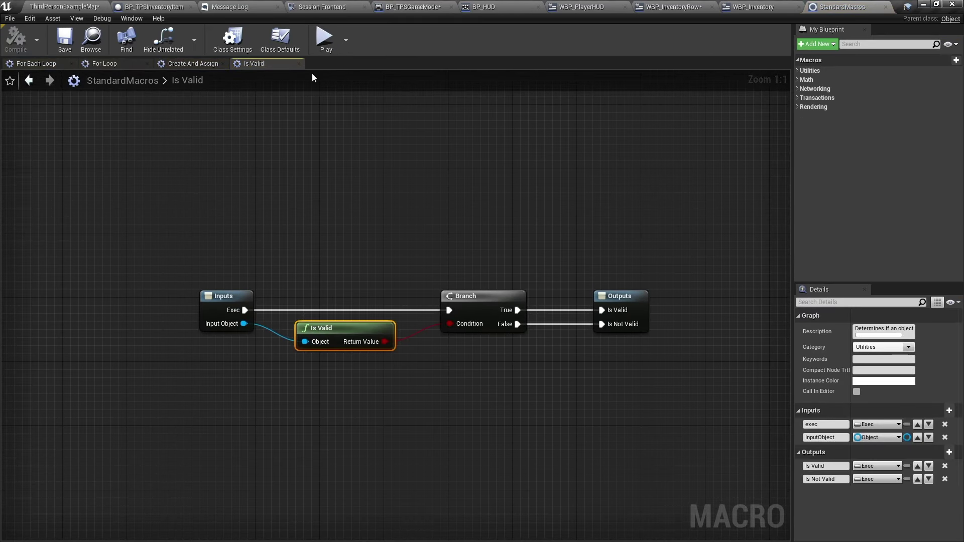
pyautogui.click(299, 64)
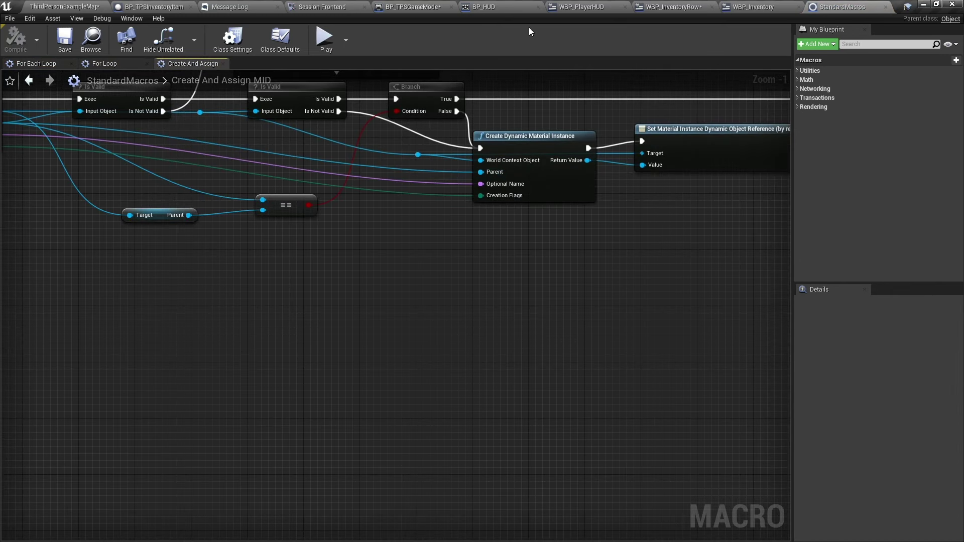
pyautogui.click(887, 8)
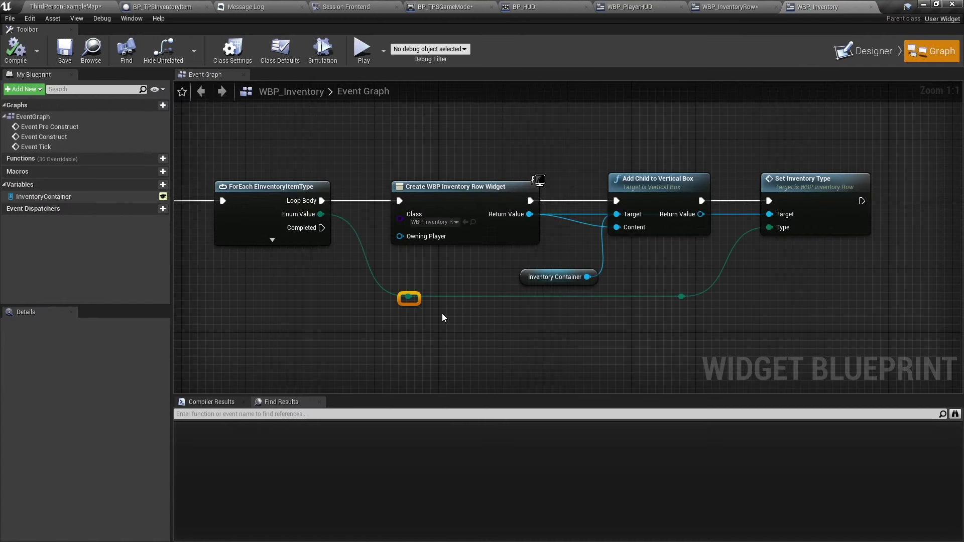
# Step: Route the function entry's execution through the pawn Is Valid check
pyautogui.click(729, 5)
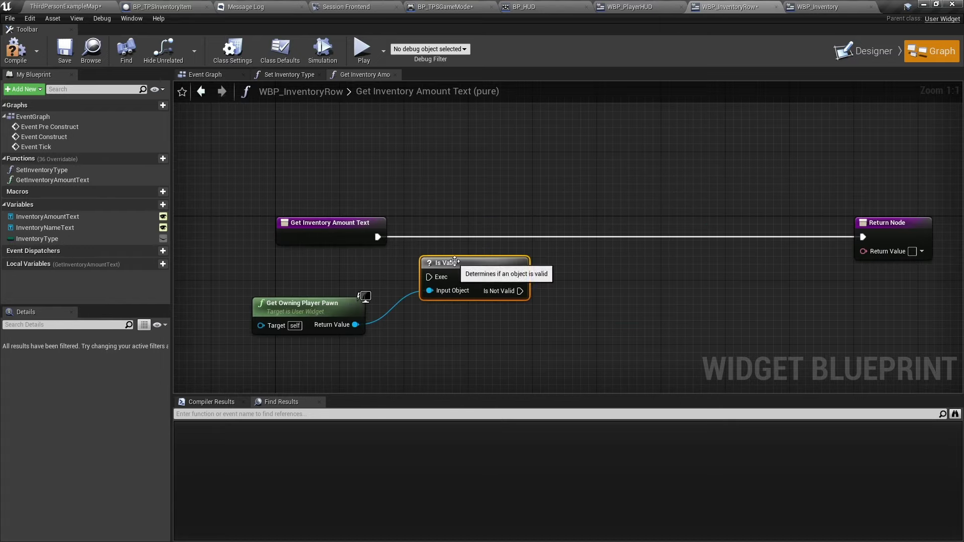
pyautogui.moveTo(457, 256); pyautogui.dragTo(465, 216)
pyautogui.moveTo(375, 238); pyautogui.dragTo(438, 236)
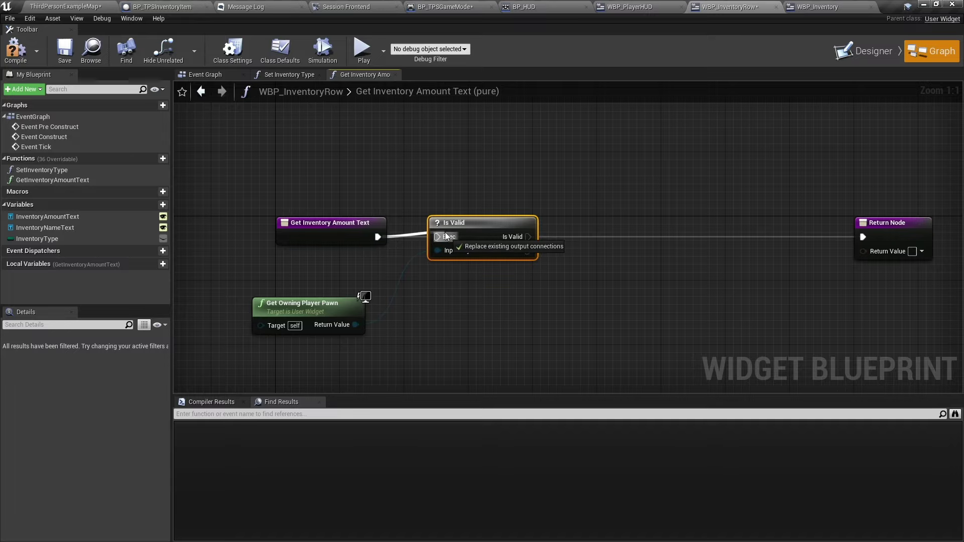
pyautogui.moveTo(554, 288); pyautogui.dragTo(443, 277, button='right')
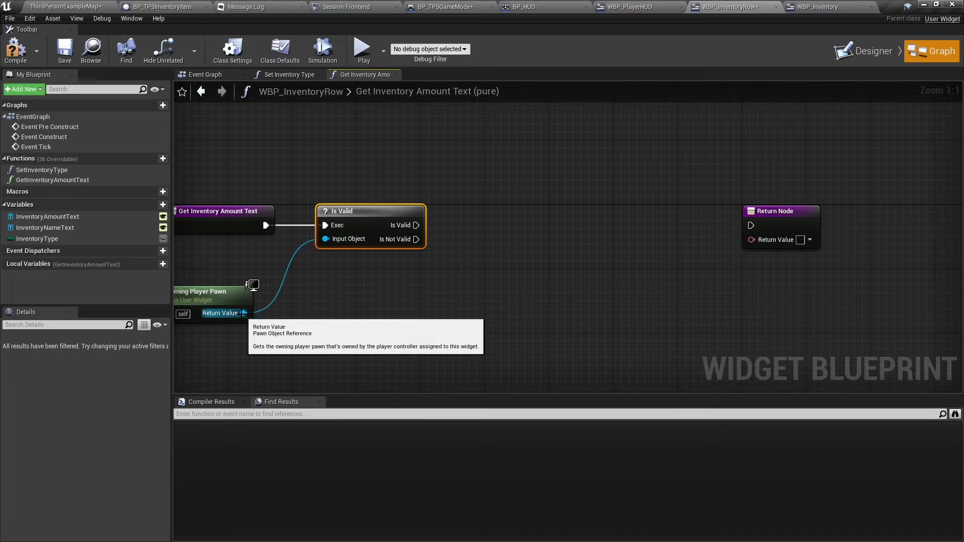
# Step: Get the pawn's component by class, set to TPSInventoryComponent
pyautogui.moveTo(244, 313); pyautogui.dragTo(466, 309)
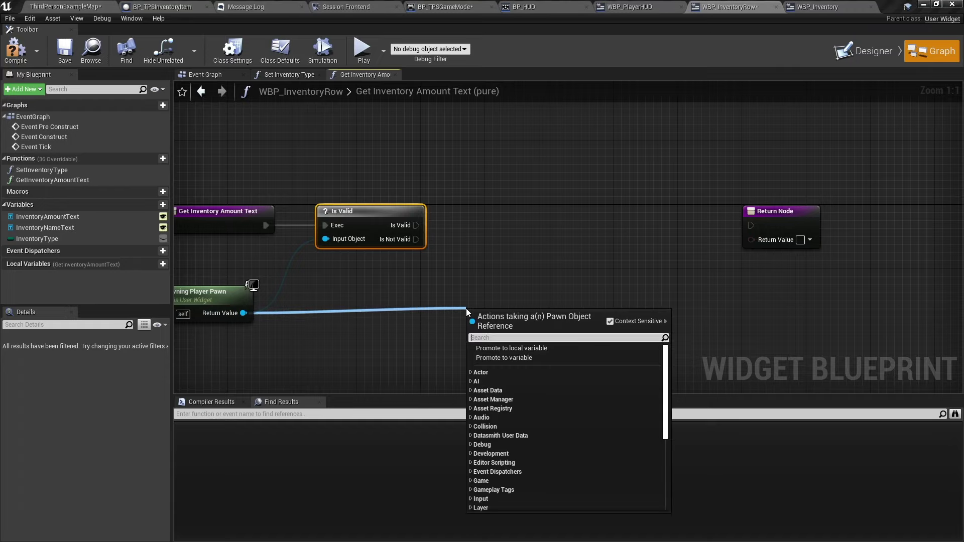
pyautogui.write('getco')
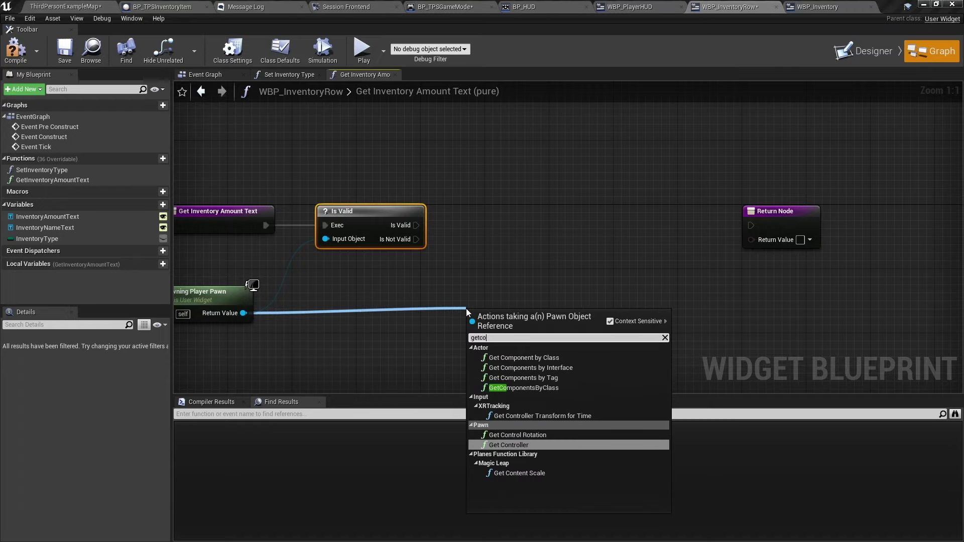
pyautogui.write('m')
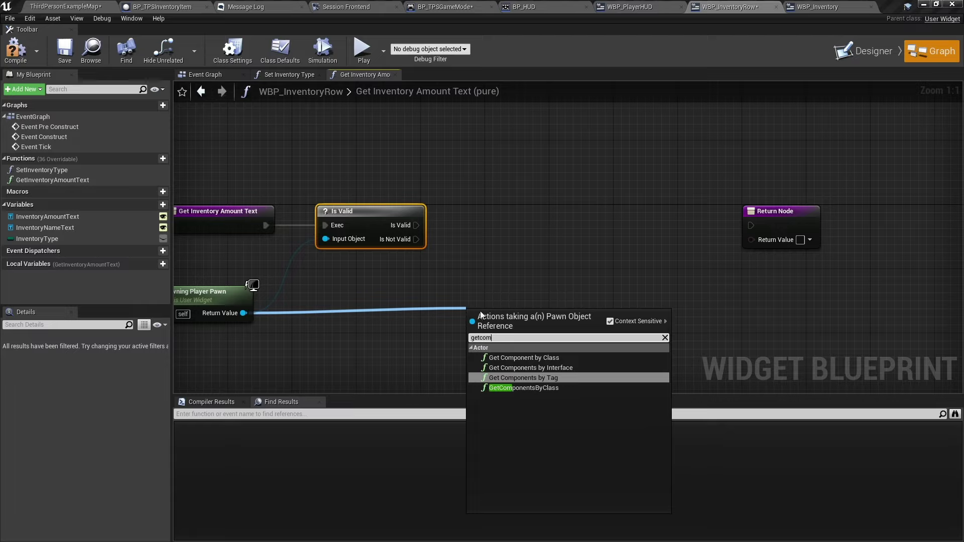
pyautogui.click(527, 358)
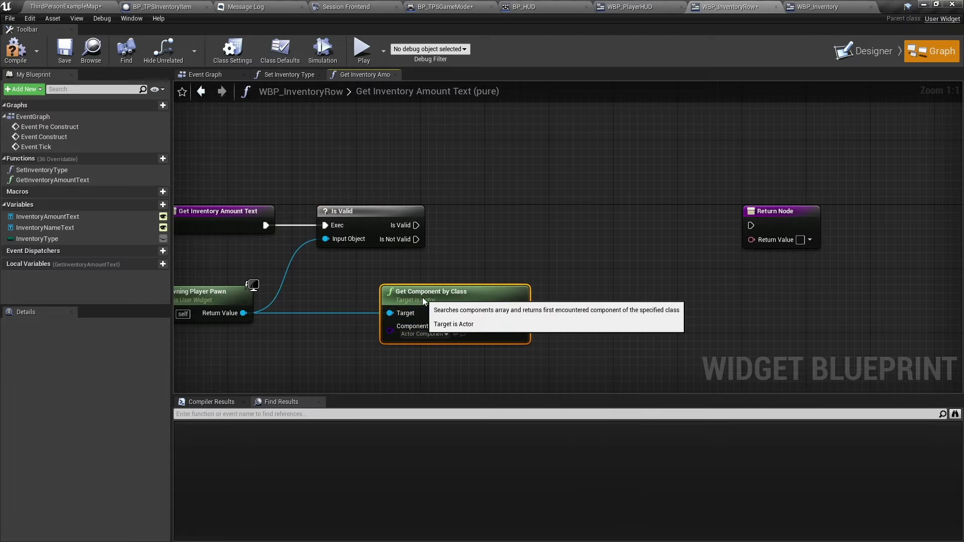
pyautogui.click(426, 334)
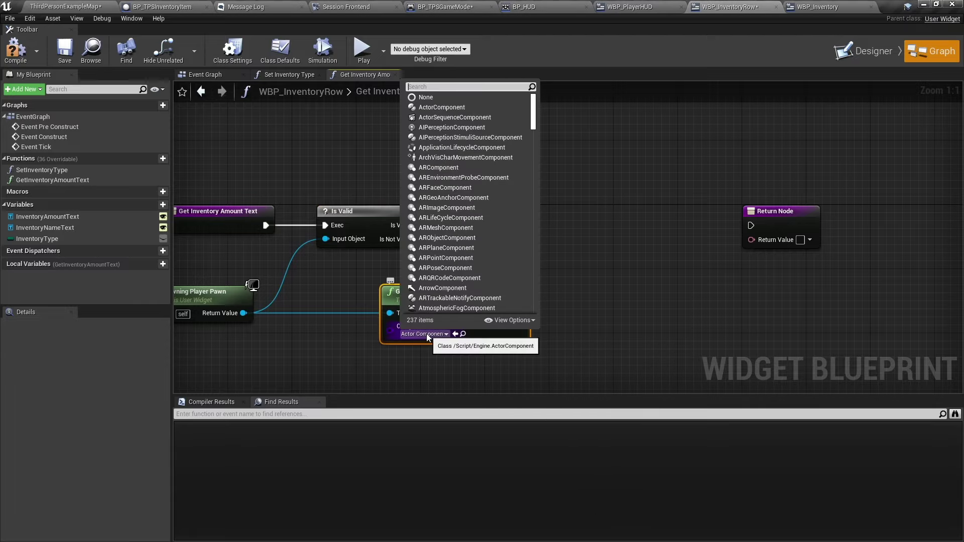
pyautogui.write('inve')
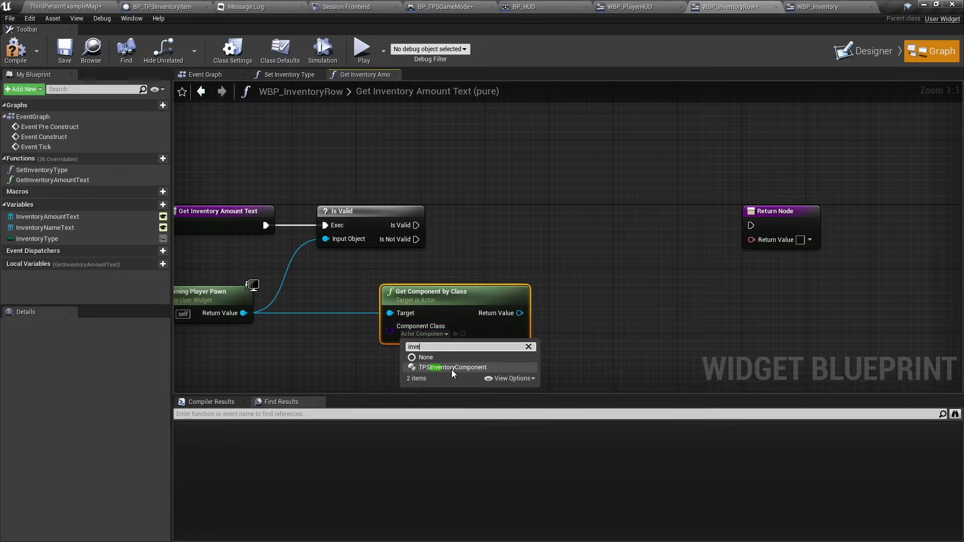
pyautogui.click(451, 370)
pyautogui.moveTo(462, 298); pyautogui.dragTo(421, 299)
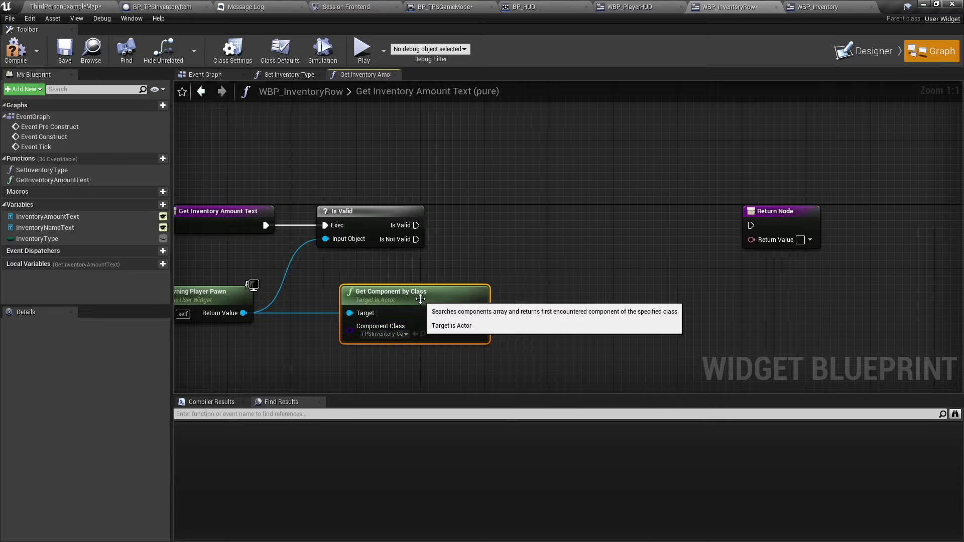
# Step: Duplicate Is Valid to check the component, chained after the pawn check passes
pyautogui.click(368, 224)
pyautogui.hotkey('ctrl', 'c')
pyautogui.hotkey('ctrl', 'v')
pyautogui.moveTo(480, 313); pyautogui.dragTo(489, 212)
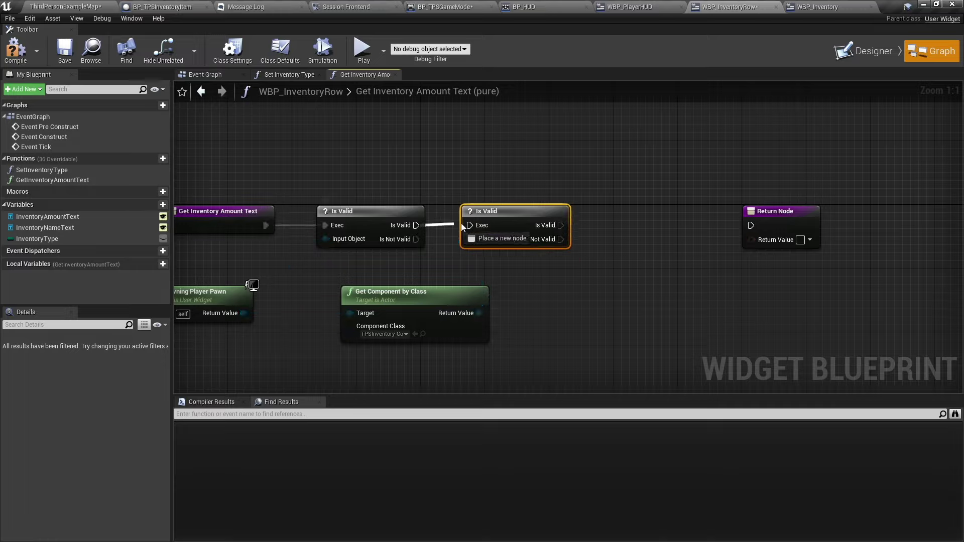
pyautogui.moveTo(416, 225); pyautogui.dragTo(471, 226)
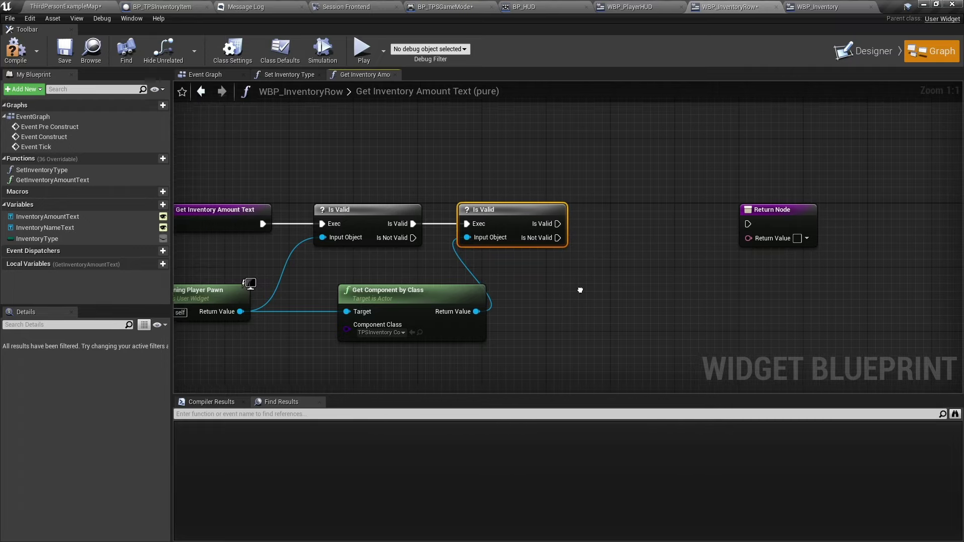
pyautogui.moveTo(581, 290); pyautogui.dragTo(456, 289, button='right')
# Step: Return Get Inventory Amount by Type for InventoryType, converted to text
pyautogui.moveTo(353, 309); pyautogui.dragTo(428, 308)
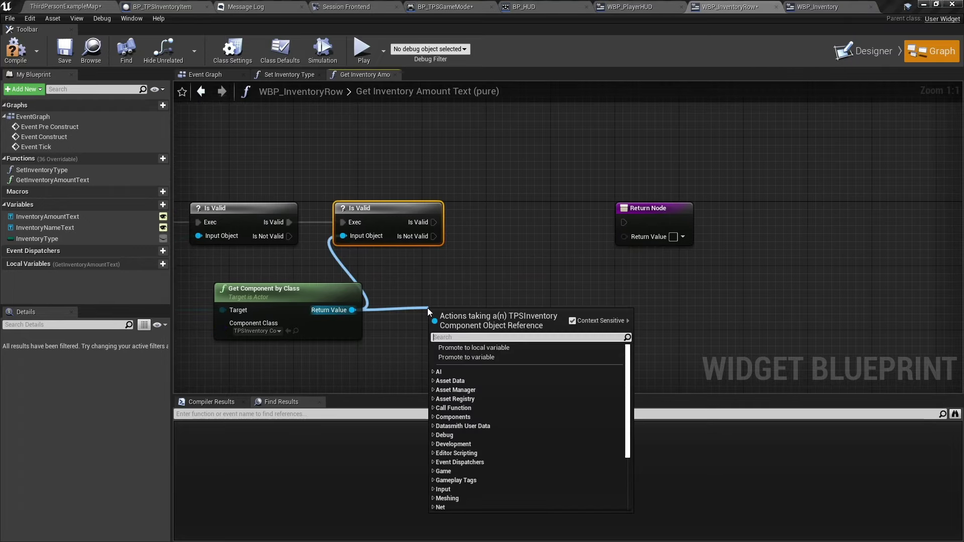
pyautogui.write('getin')
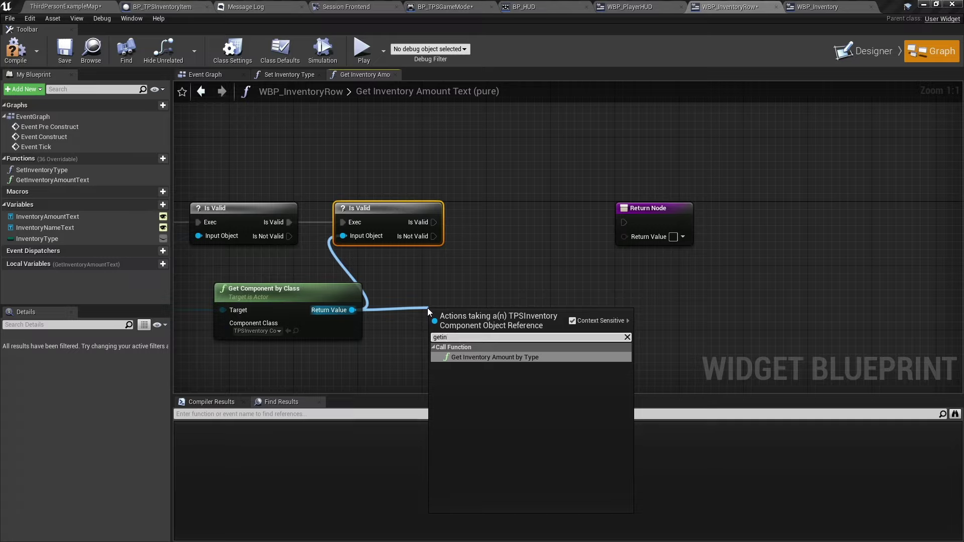
pyautogui.click(507, 354)
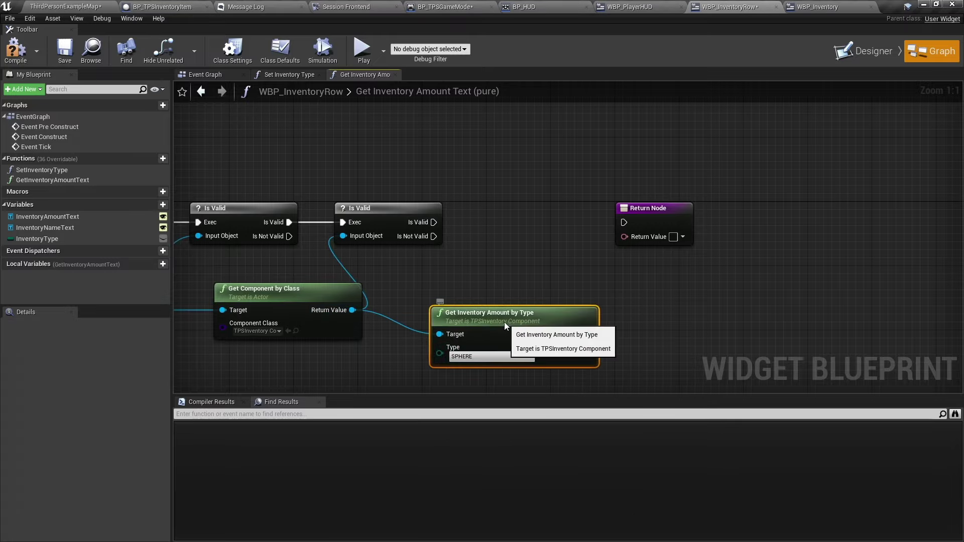
pyautogui.moveTo(504, 321); pyautogui.dragTo(492, 300)
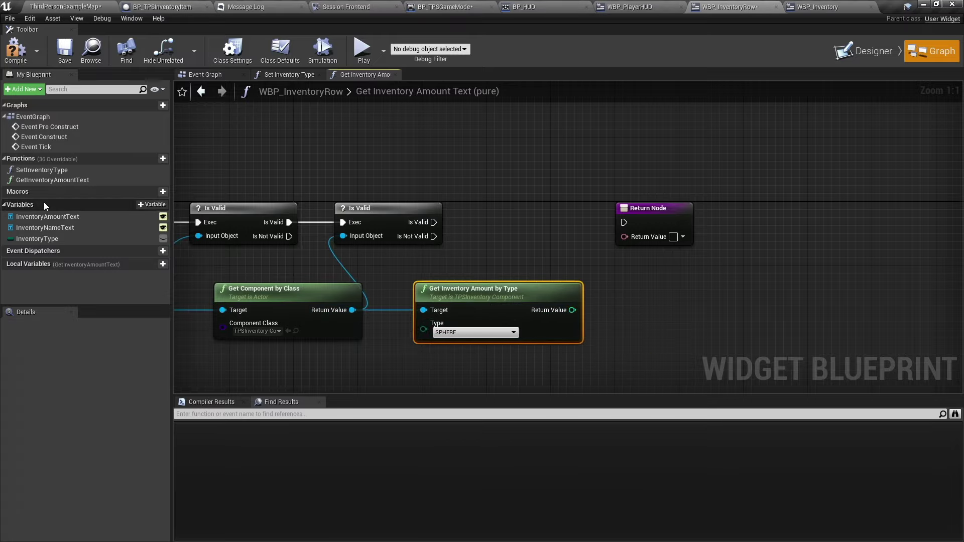
pyautogui.moveTo(30, 239); pyautogui.dragTo(86, 255)
pyautogui.moveTo(428, 362); pyautogui.dragTo(428, 364)
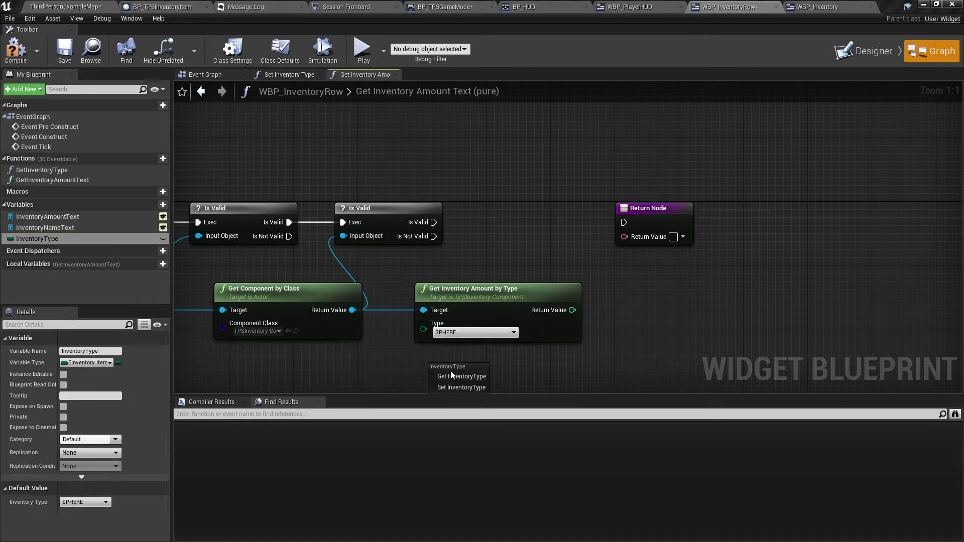
pyautogui.click(446, 371)
pyautogui.moveTo(485, 370); pyautogui.dragTo(423, 331)
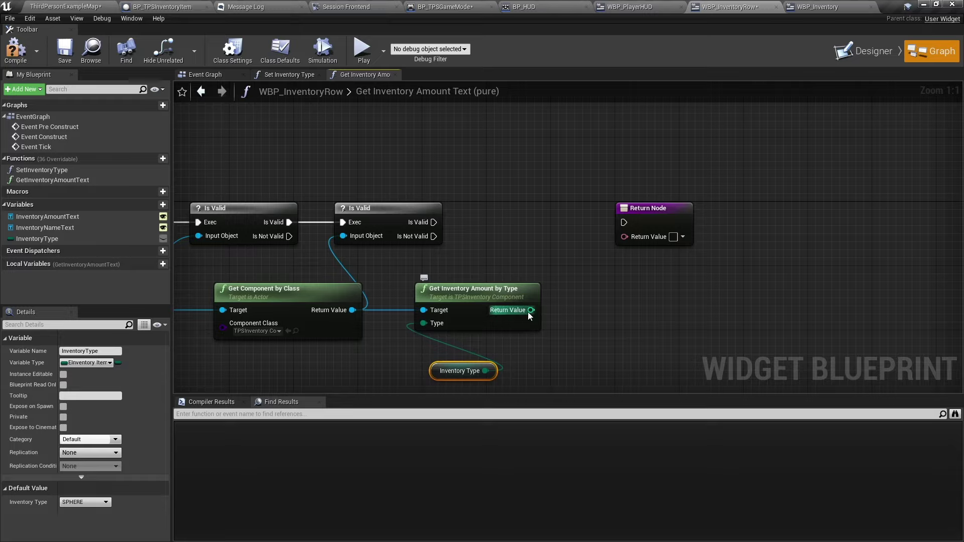
pyautogui.moveTo(531, 311)
pyautogui.mouseDown()
pyautogui.moveTo(624, 237)
pyautogui.moveTo(675, 274)
pyautogui.mouseUp()
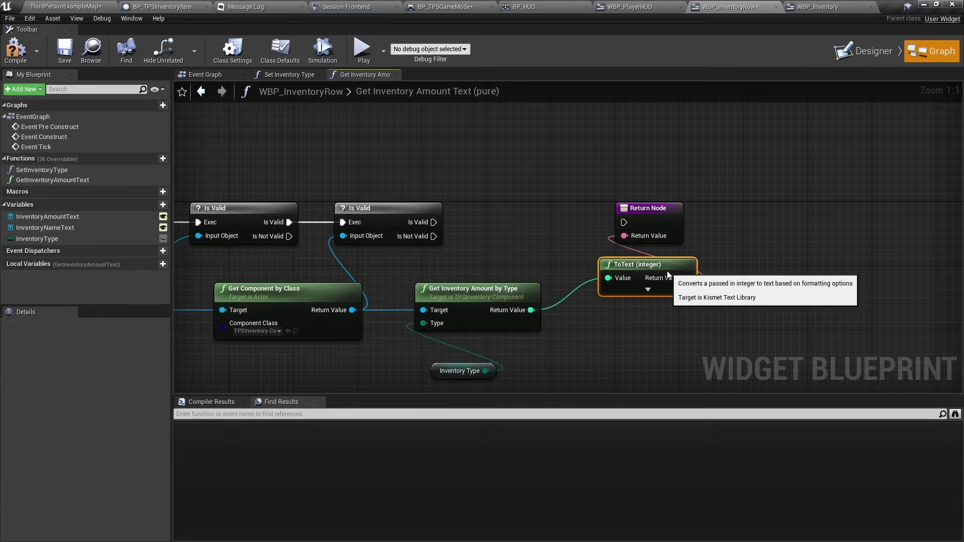
# Step: Return on a valid component, and return 0 when pawn or component is invalid
pyautogui.moveTo(433, 222); pyautogui.dragTo(624, 222)
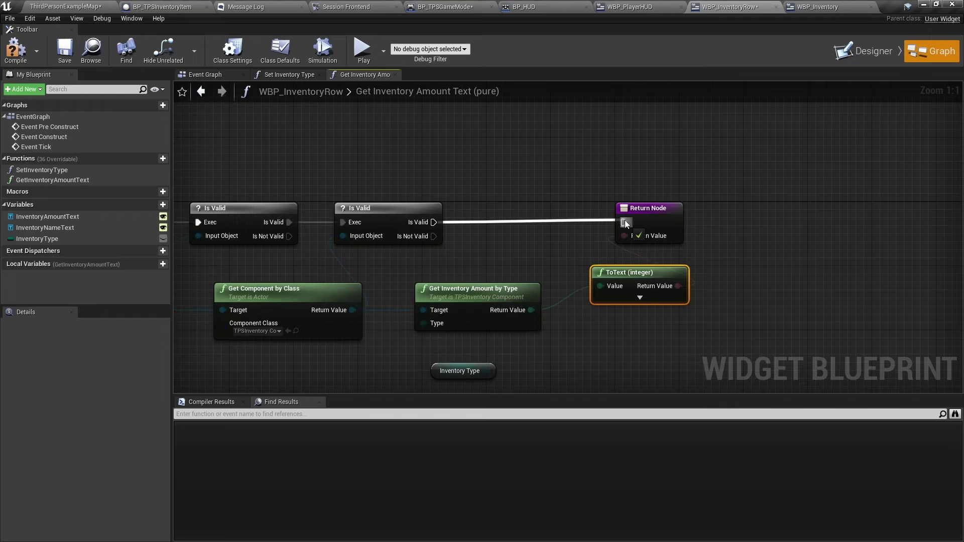
pyautogui.hotkey('ctrl', 'c')
pyautogui.click(469, 119)
pyautogui.hotkey('ctrl', 'v')
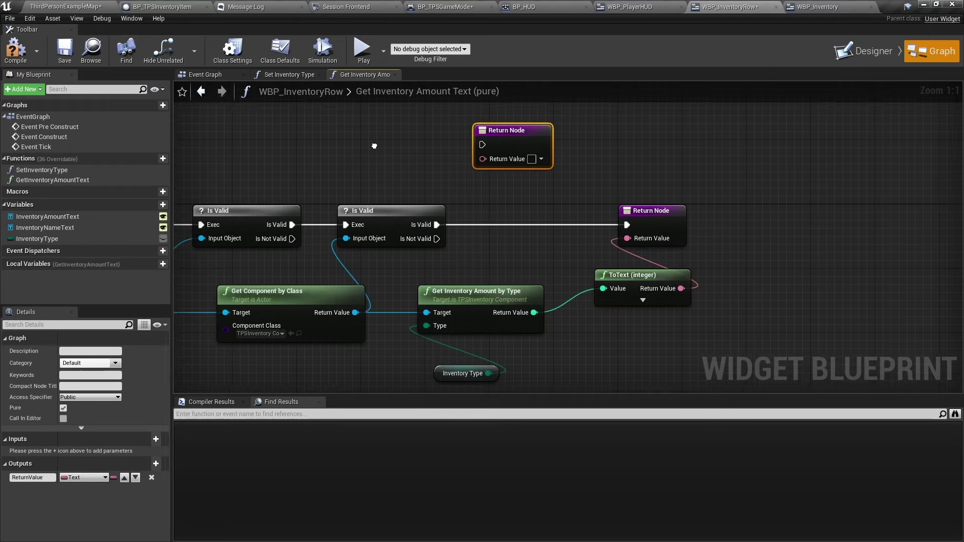
pyautogui.moveTo(372, 151); pyautogui.dragTo(470, 226, button='right')
pyautogui.moveTo(387, 311)
pyautogui.mouseDown()
pyautogui.moveTo(577, 217)
pyautogui.moveTo(530, 177)
pyautogui.mouseUp()
pyautogui.moveTo(531, 311); pyautogui.dragTo(517, 188)
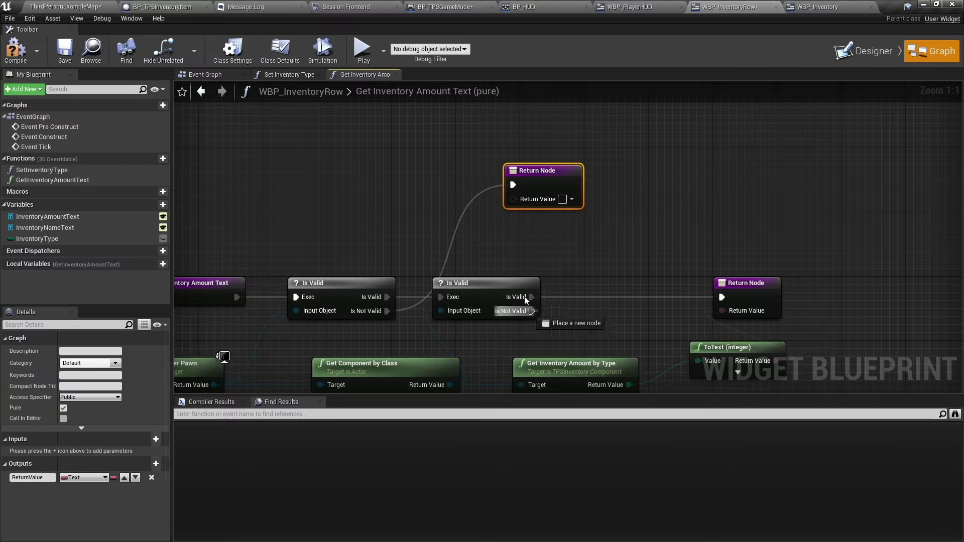
pyautogui.click(562, 198)
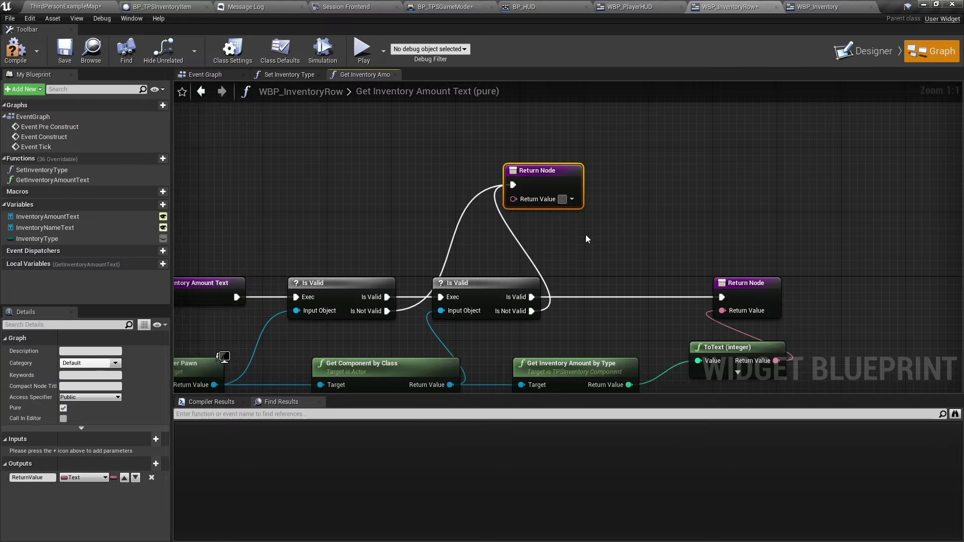
pyautogui.write('0')
# Step: Compile and save the widget blueprint, then go back to ThirdPersonExampleMap
pyautogui.click(11, 54)
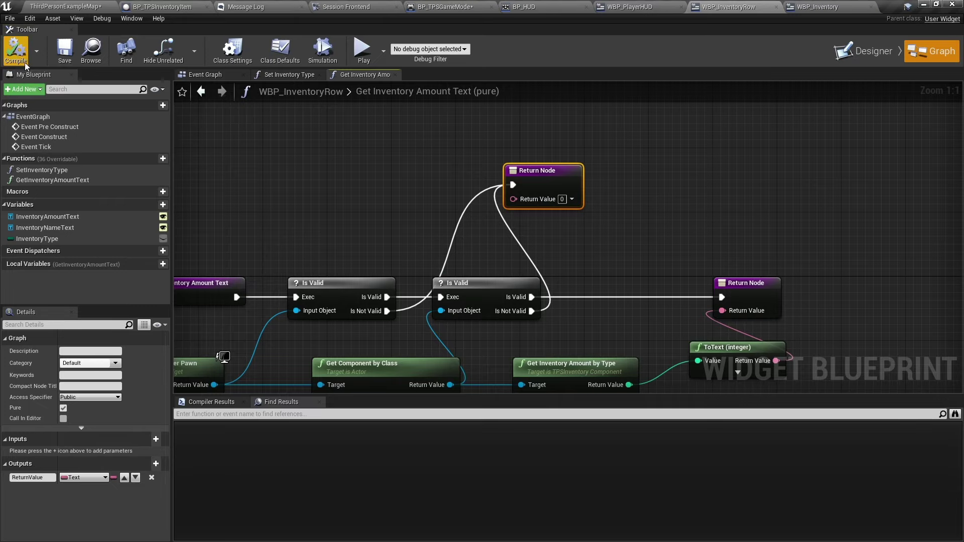
pyautogui.click(64, 52)
pyautogui.click(45, 6)
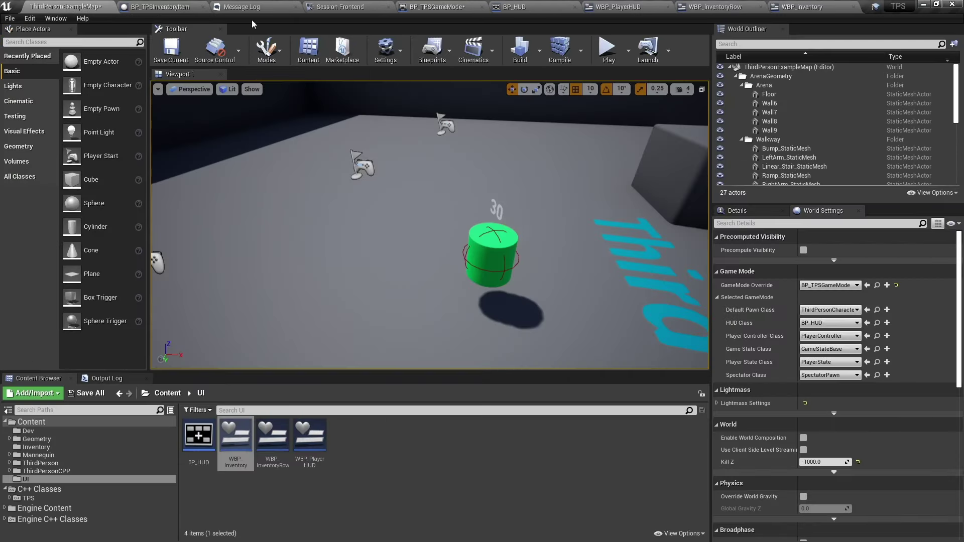
# Step: Play the level and collect the sphere, cubes and cylinder to raise the counters
pyautogui.click(607, 48)
pyautogui.press('w')
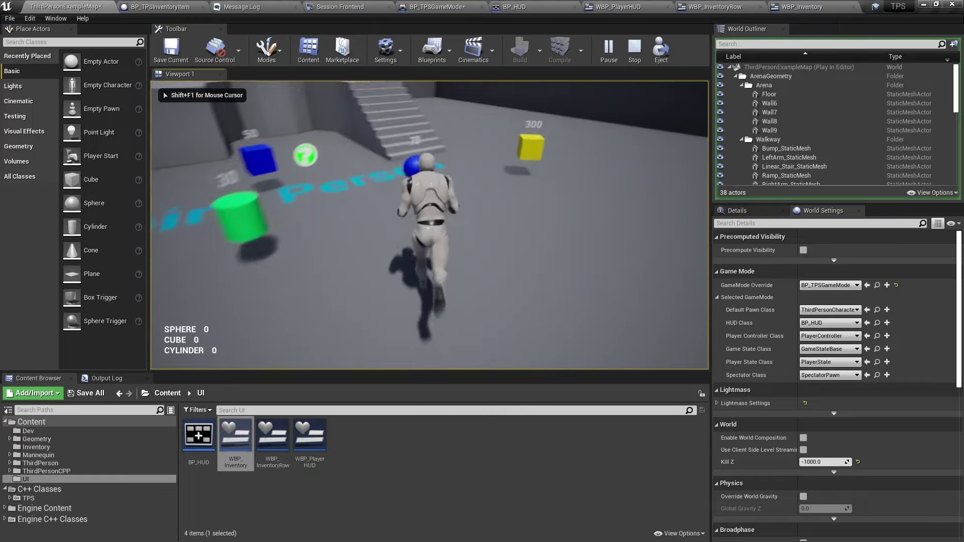
pyautogui.press('w')
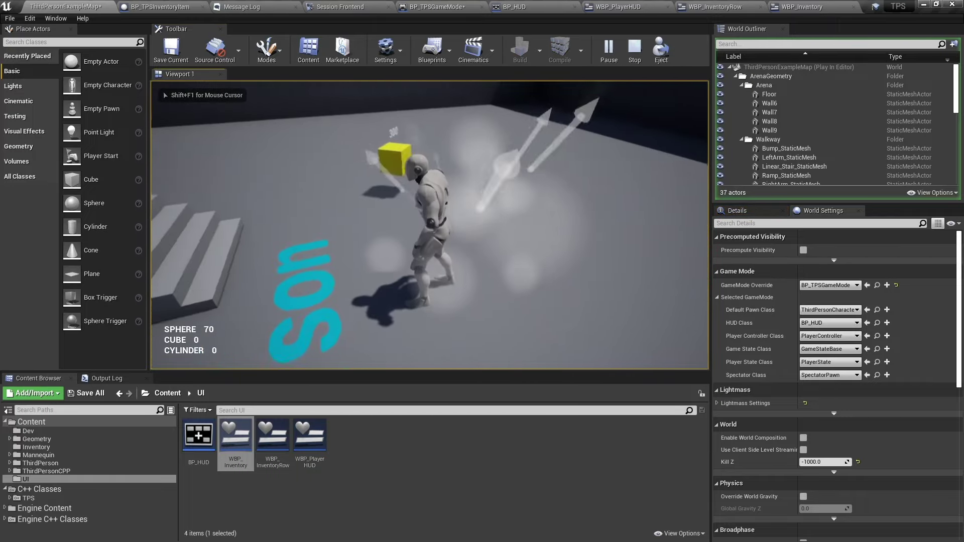
pyautogui.press('w')
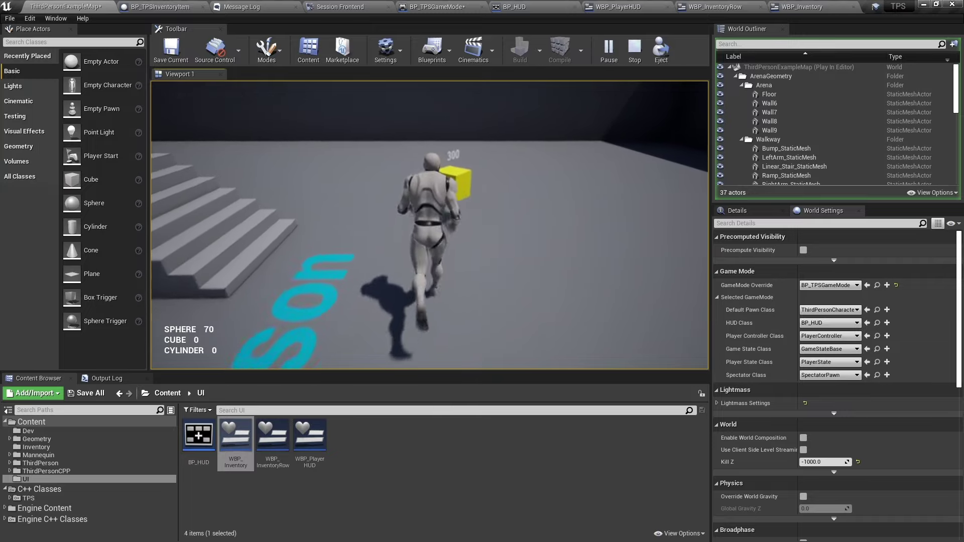
pyautogui.press('w')
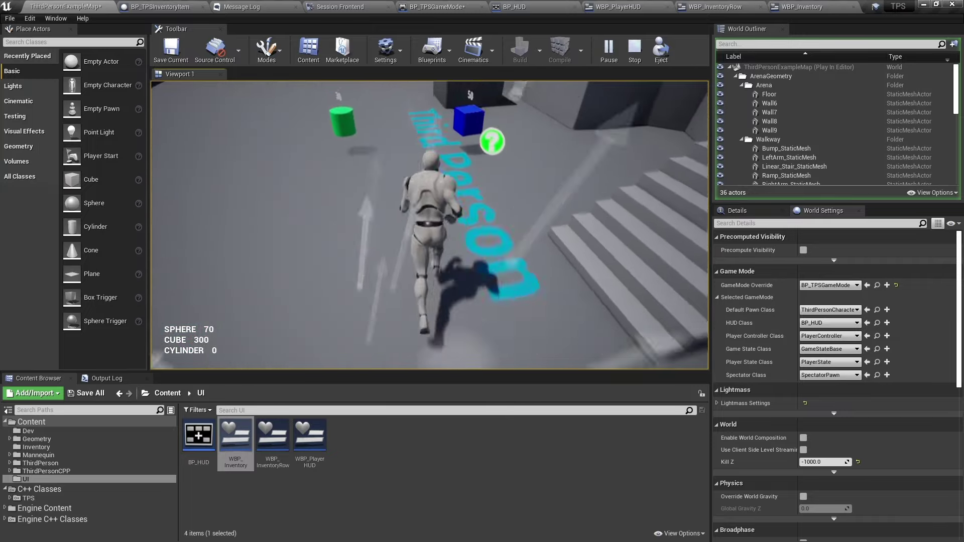
pyautogui.press('w')
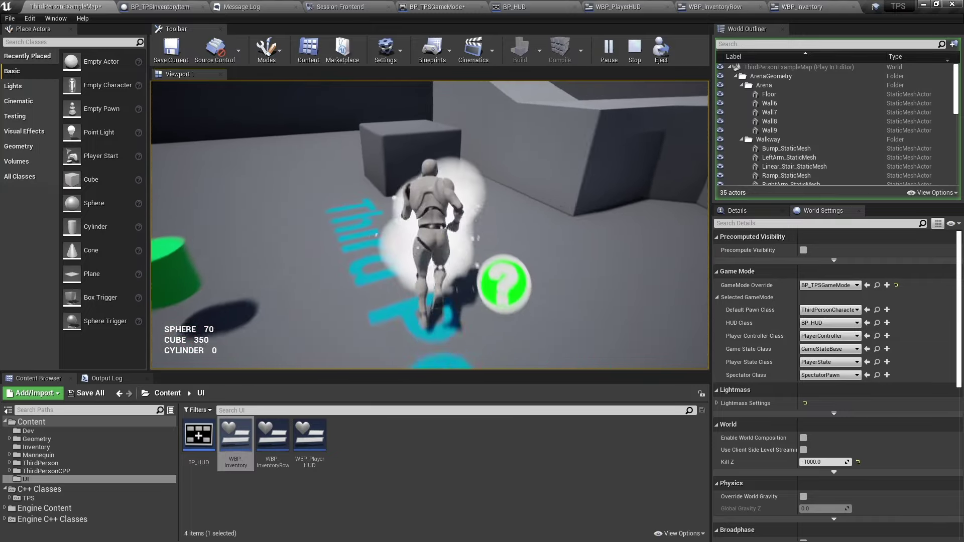
pyautogui.press('w')
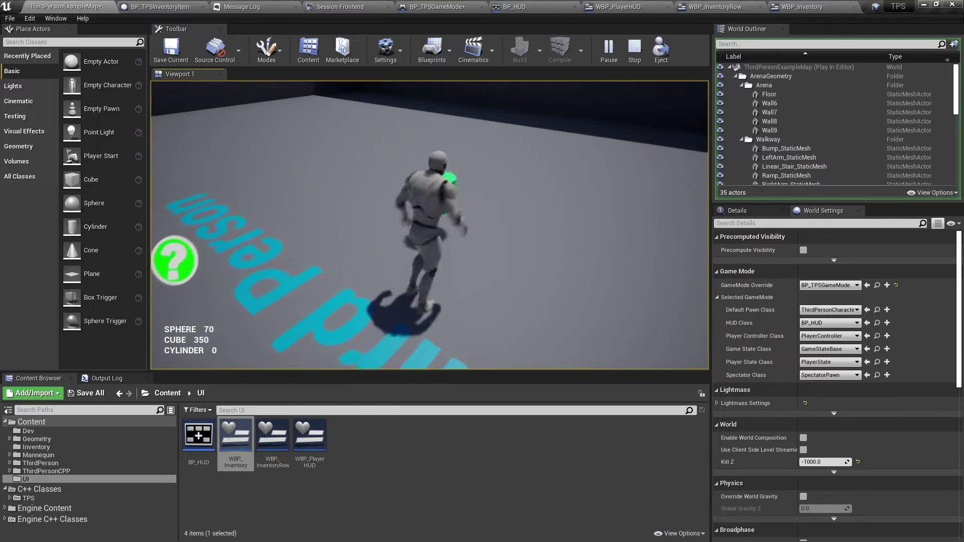
pyautogui.press('w')
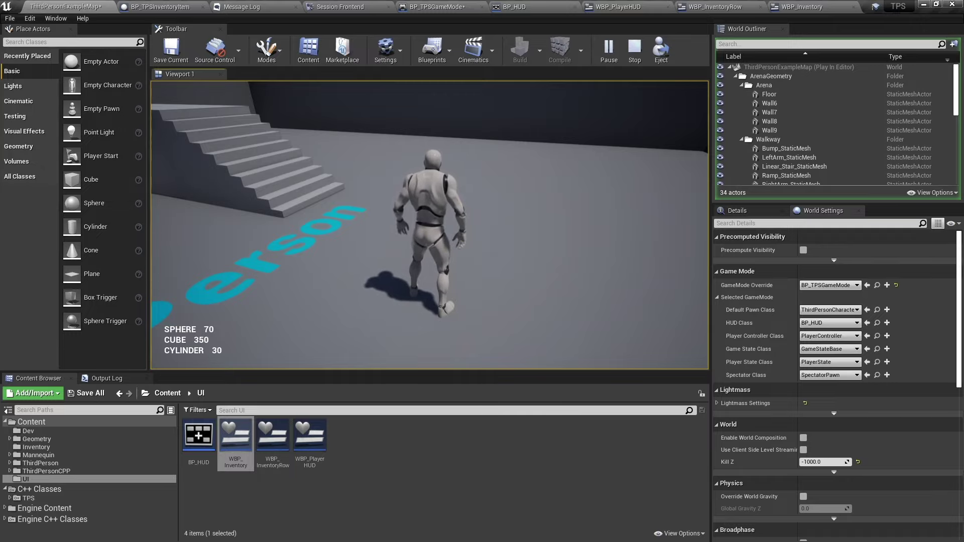
# Step: Stop the play session and quit the editor, saving the modified assets
pyautogui.press('Escape')
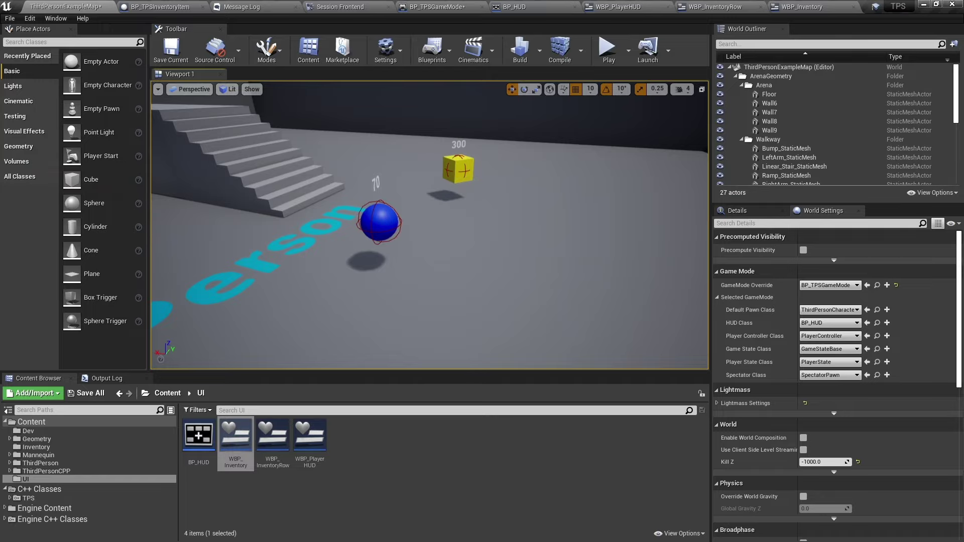
pyautogui.click(950, 4)
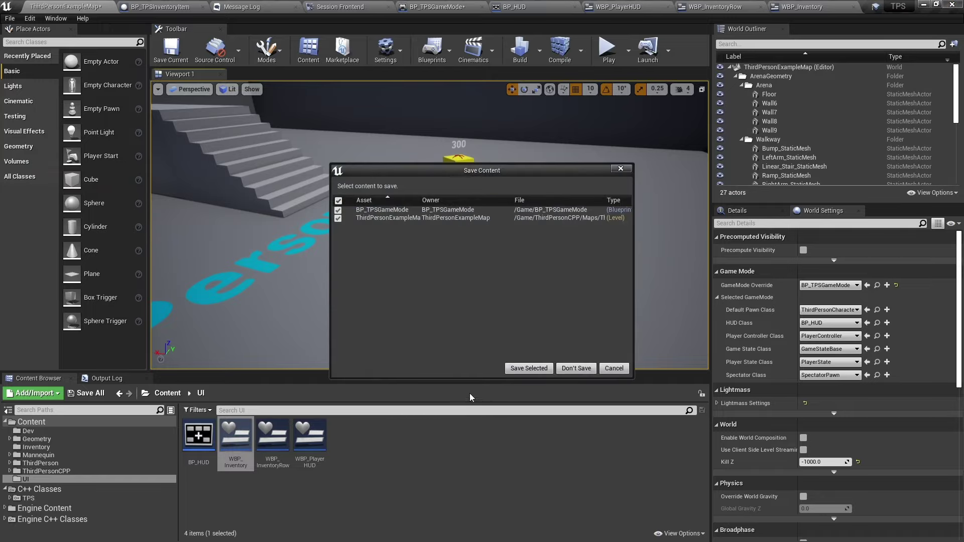
pyautogui.click(525, 370)
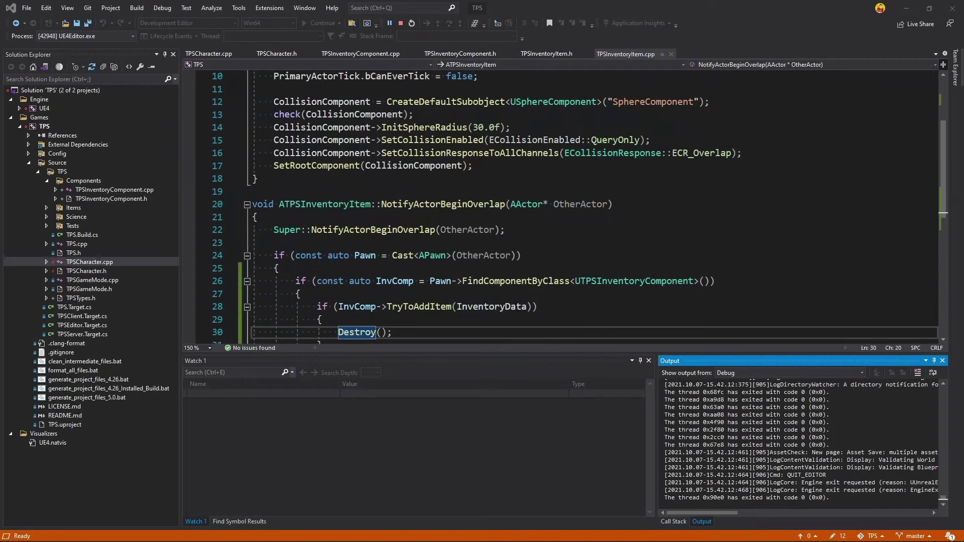
# Step: Open TPSInventoryComponent.h and add a new line below the BeginPlay declaration
pyautogui.click(942, 357)
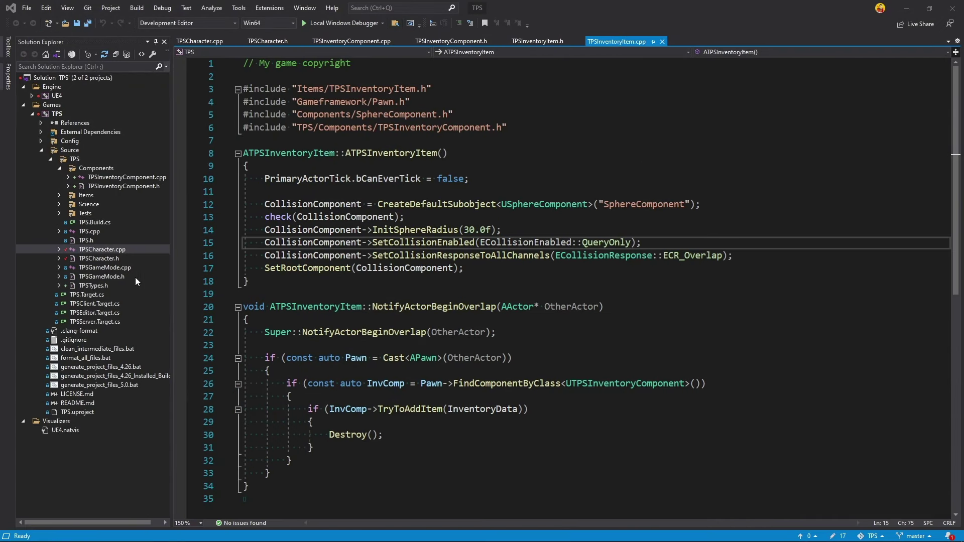
pyautogui.doubleClick(110, 186)
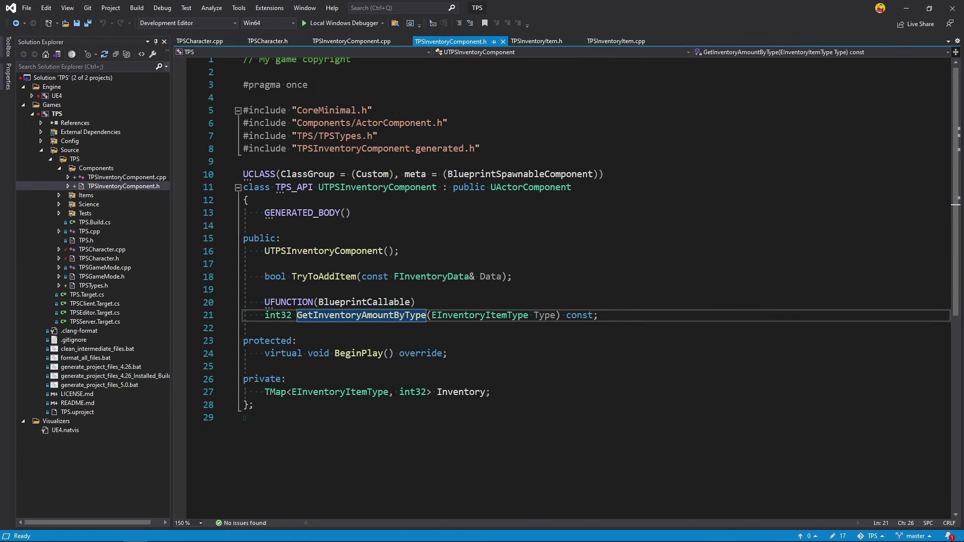
pyautogui.click(453, 354)
pyautogui.press('Return')
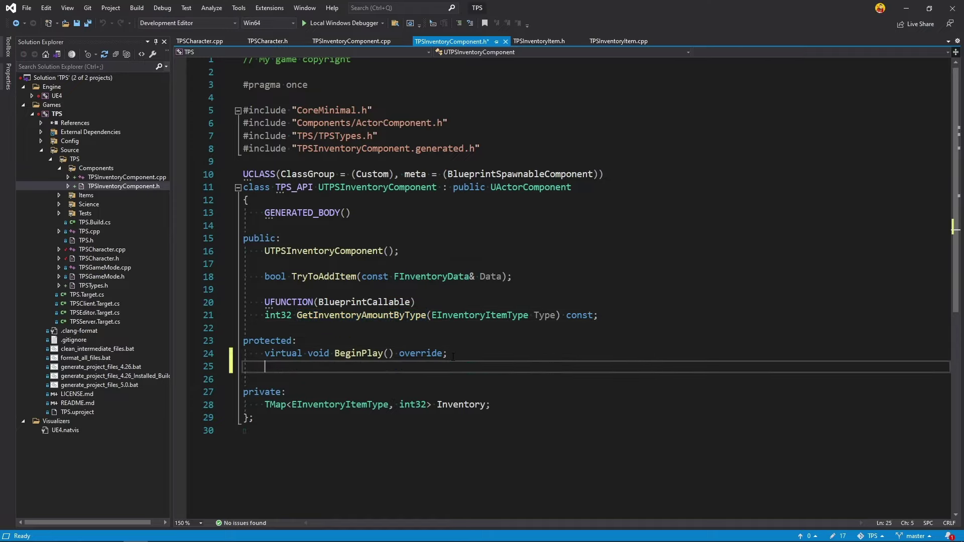
pyautogui.press('Return')
# Step: Declare UPROPERTY(EditDefaultsOnly, BlueprintReadOnly) TMap<EInventoryItemType, int32> InventoryLimits; and save the header
pyautogui.write('UPROPER')
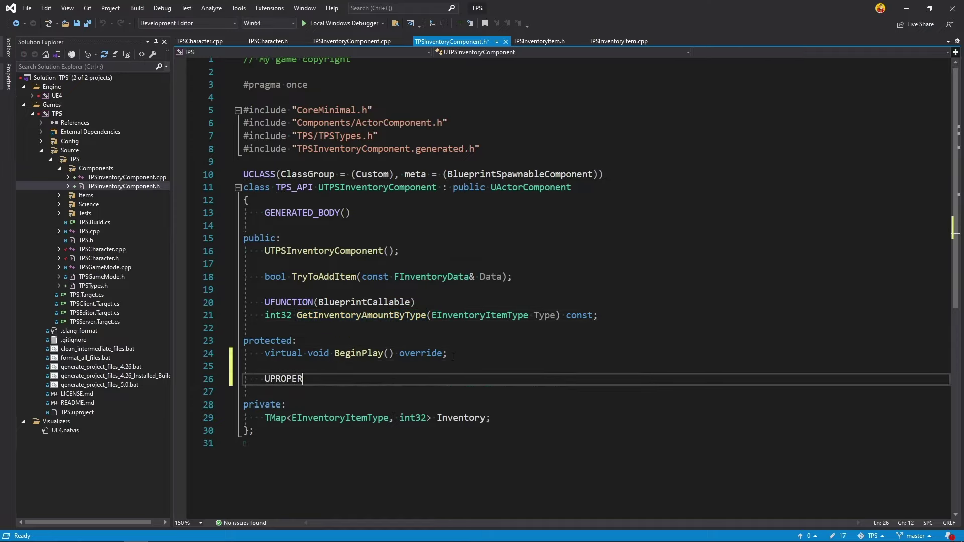
pyautogui.write('TY(')
pyautogui.write('Edi')
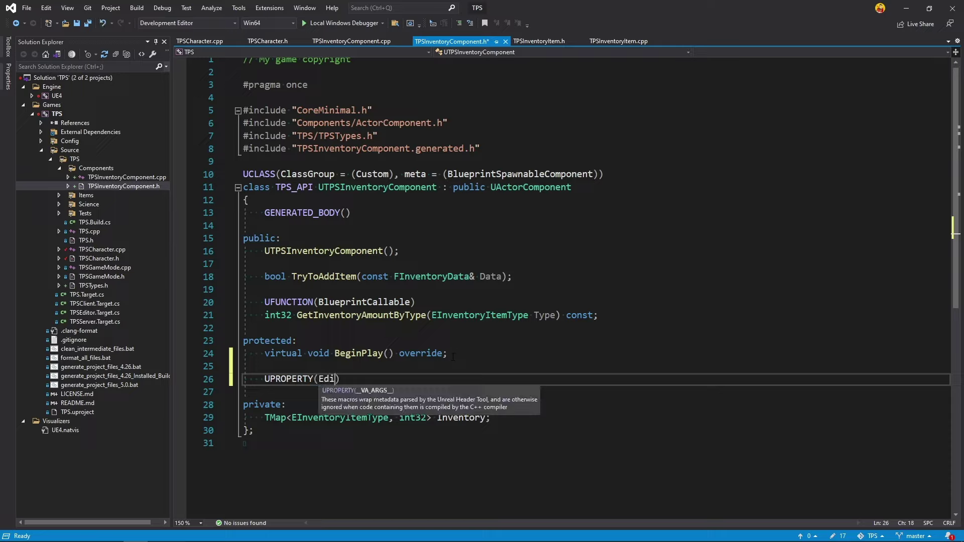
pyautogui.write('tDefaults')
pyautogui.write('Only')
pyautogui.write(', Blue')
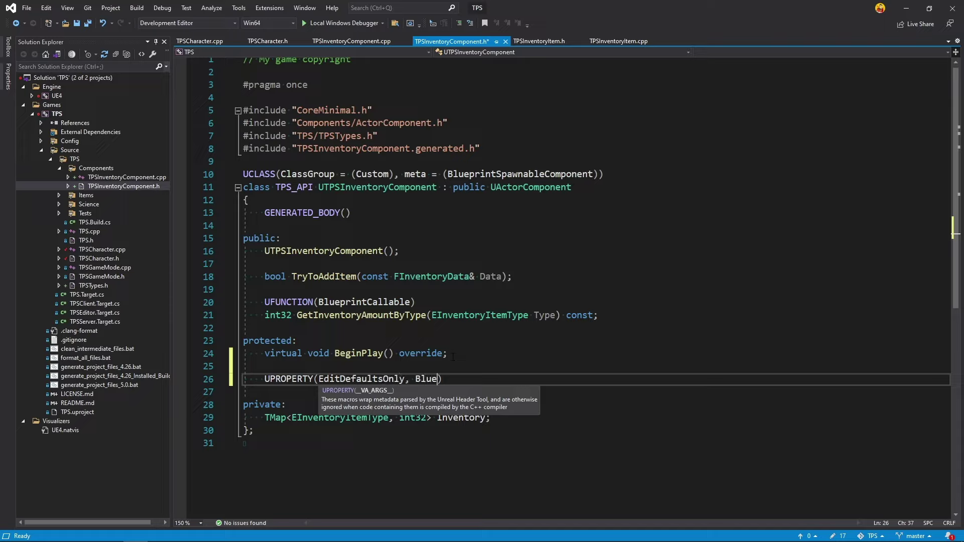
pyautogui.write('printRe')
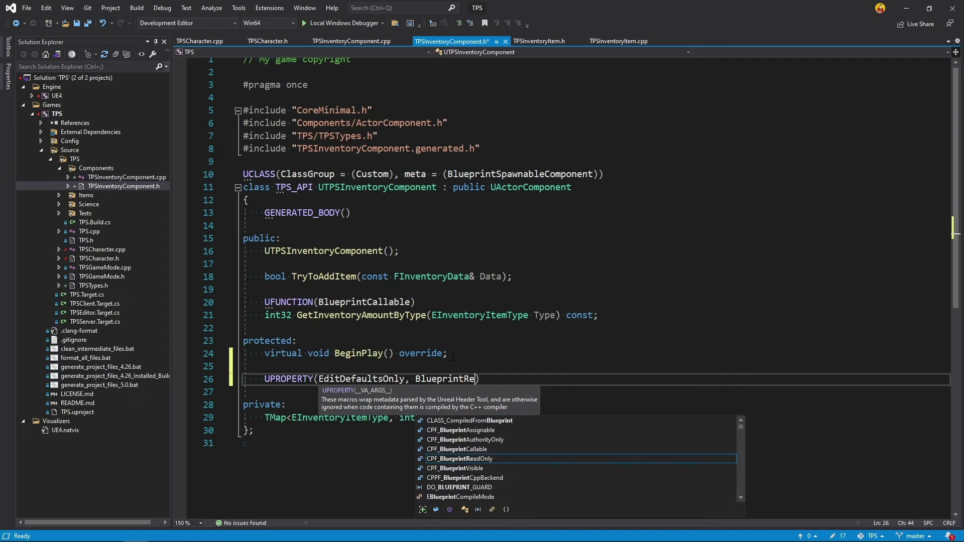
pyautogui.write('adOnly')
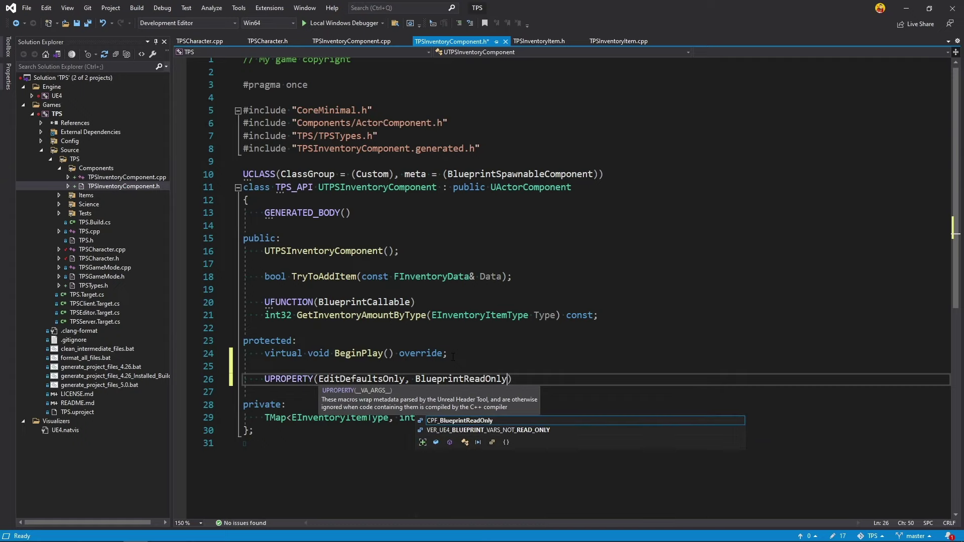
pyautogui.press('Escape')
pyautogui.moveTo(265, 417); pyautogui.dragTo(432, 417)
pyautogui.hotkey('ctrl', 'c')
pyautogui.click(549, 381)
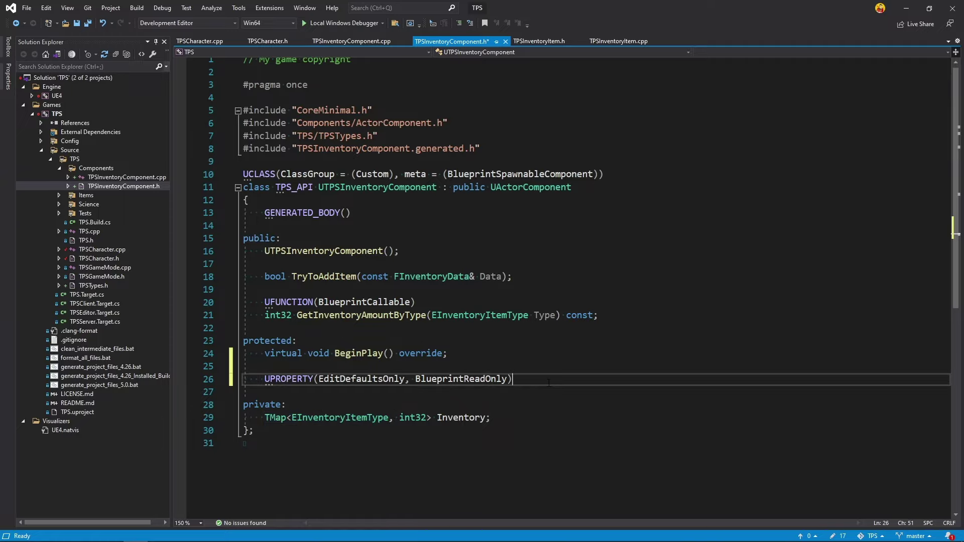
pyautogui.press('Return')
pyautogui.hotkey('ctrl', 'v')
pyautogui.write('I')
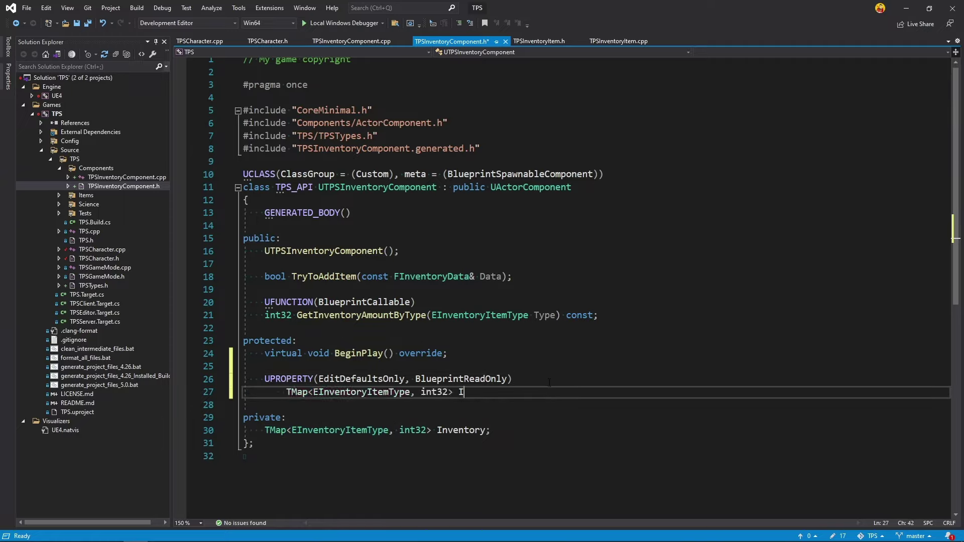
pyautogui.write('nventor')
pyautogui.write('y')
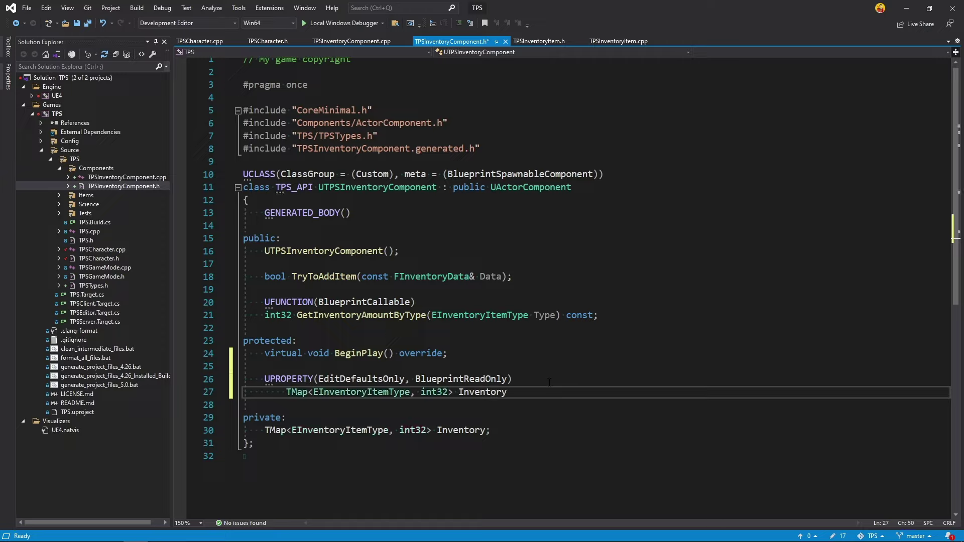
pyautogui.write('Lim')
pyautogui.write('its;')
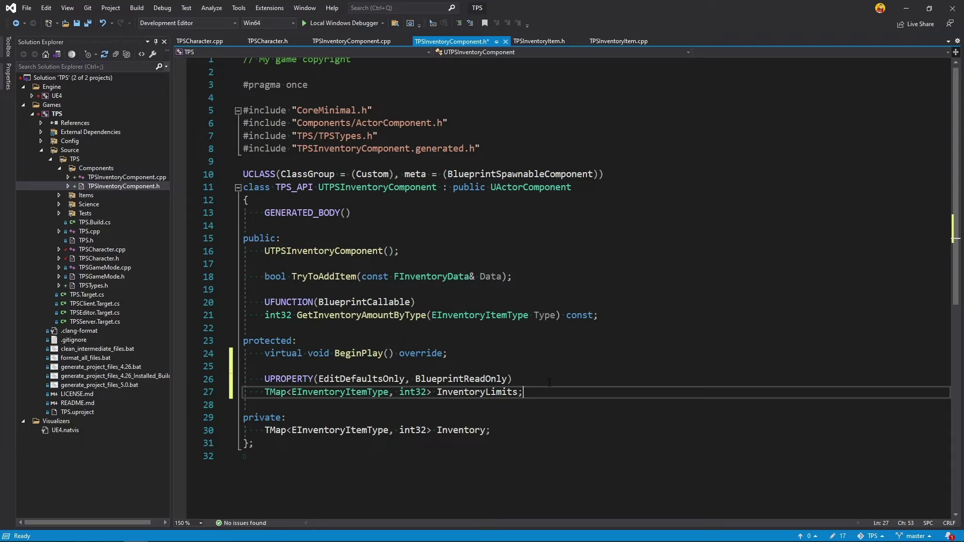
pyautogui.hotkey('ctrl', 's')
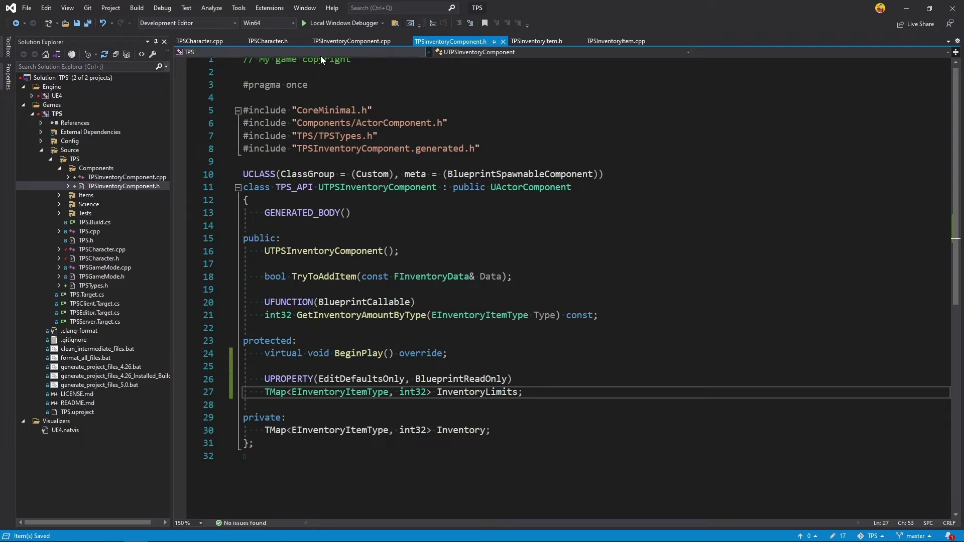
# Step: In the inventory component source, replace the += Data.Score update on line 19 with a plain assignment
pyautogui.click(375, 41)
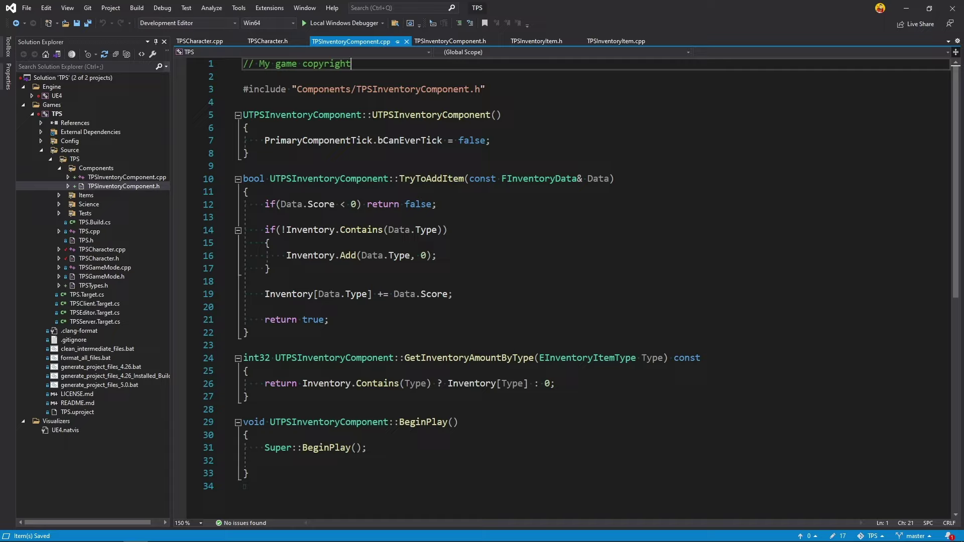
pyautogui.moveTo(377, 294); pyautogui.dragTo(452, 295)
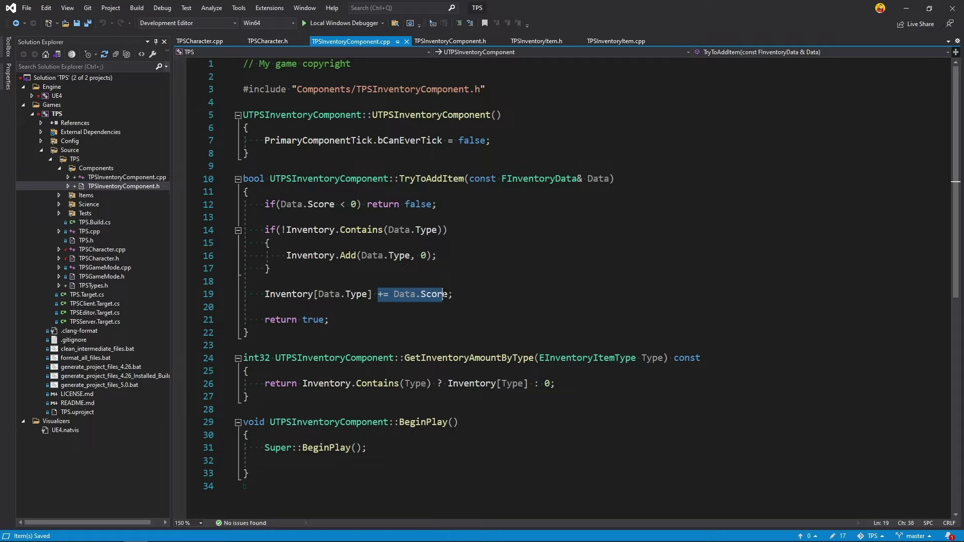
pyautogui.press('BackSpace')
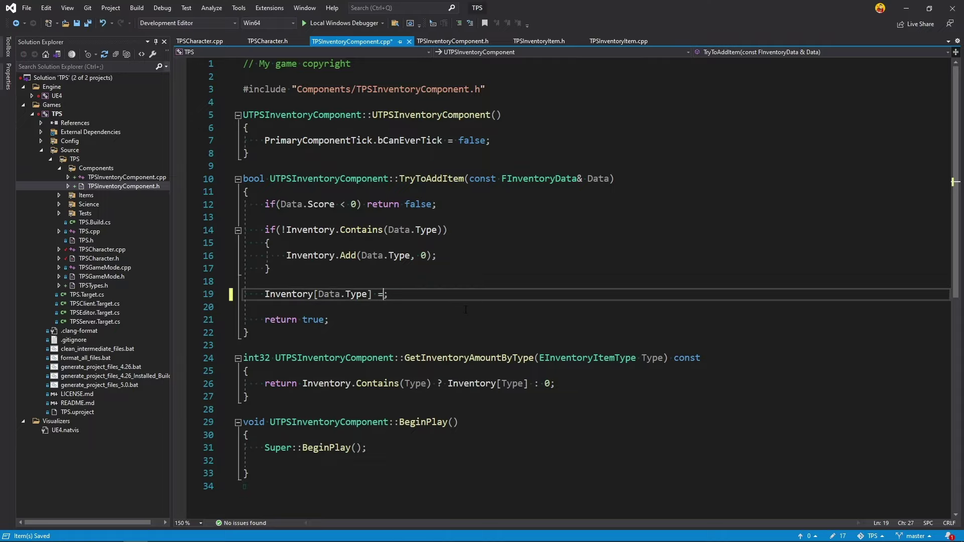
pyautogui.write('=')
# Step: Declare const auto NextScore = Inventory[Data.Type] + Data.Score; after the Contains block
pyautogui.click(307, 268)
pyautogui.press('Return')
pyautogui.press('Return')
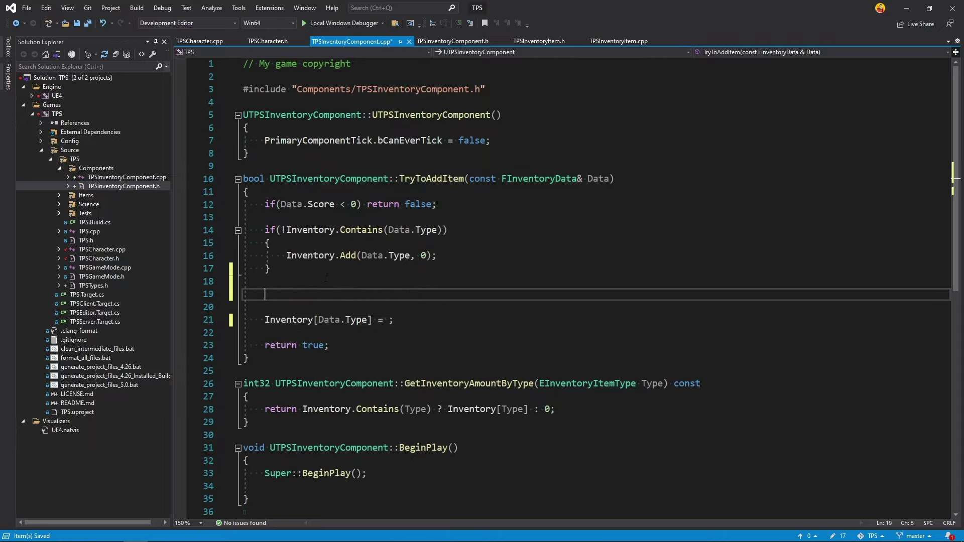
pyautogui.write('const au')
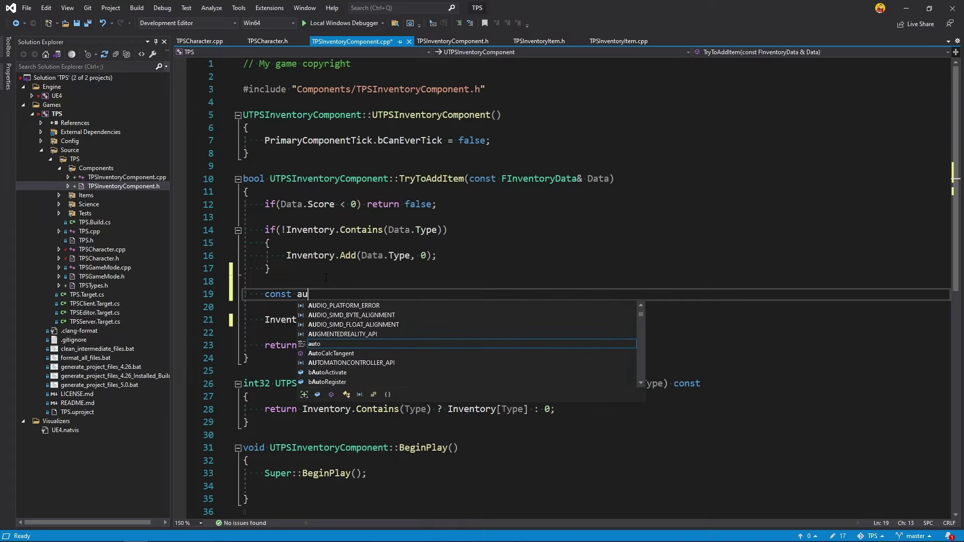
pyautogui.write('to Next')
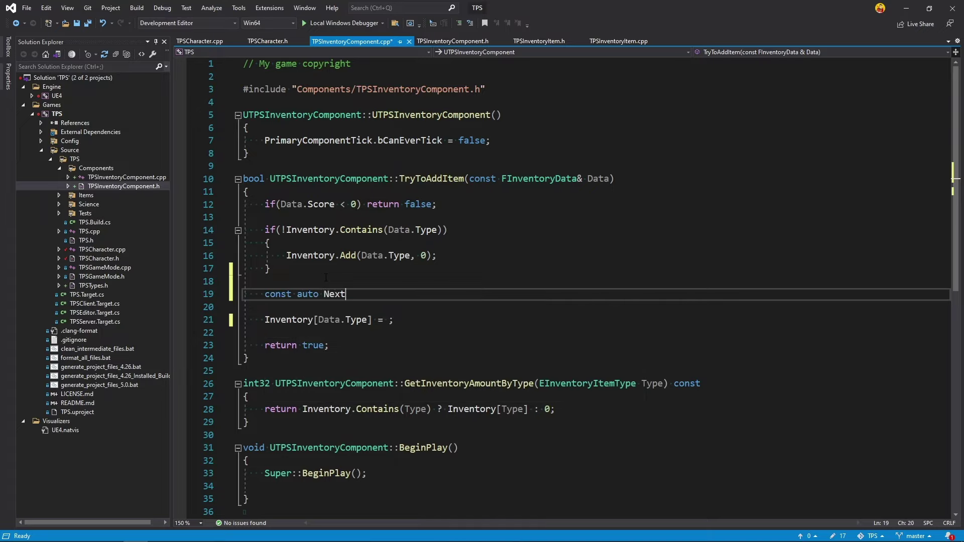
pyautogui.write('Score = ')
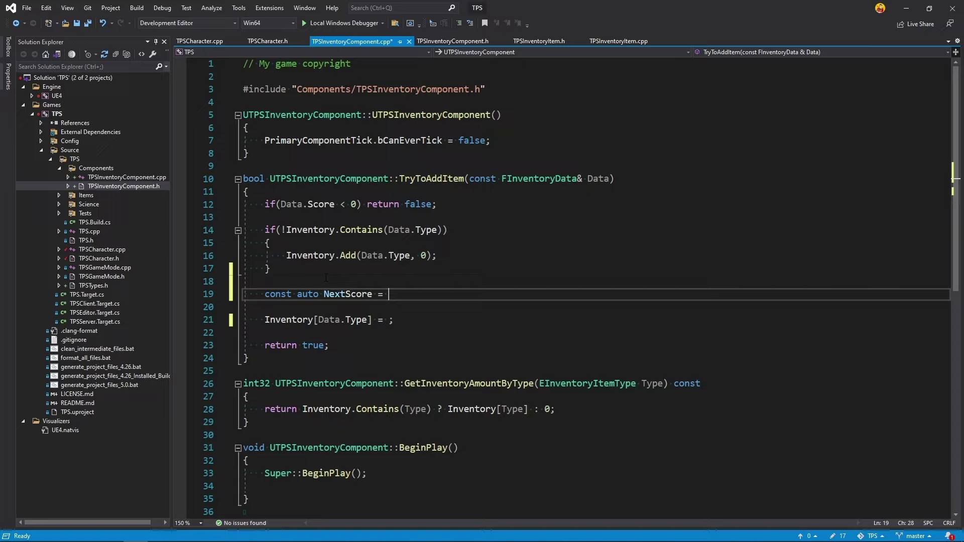
pyautogui.write('In')
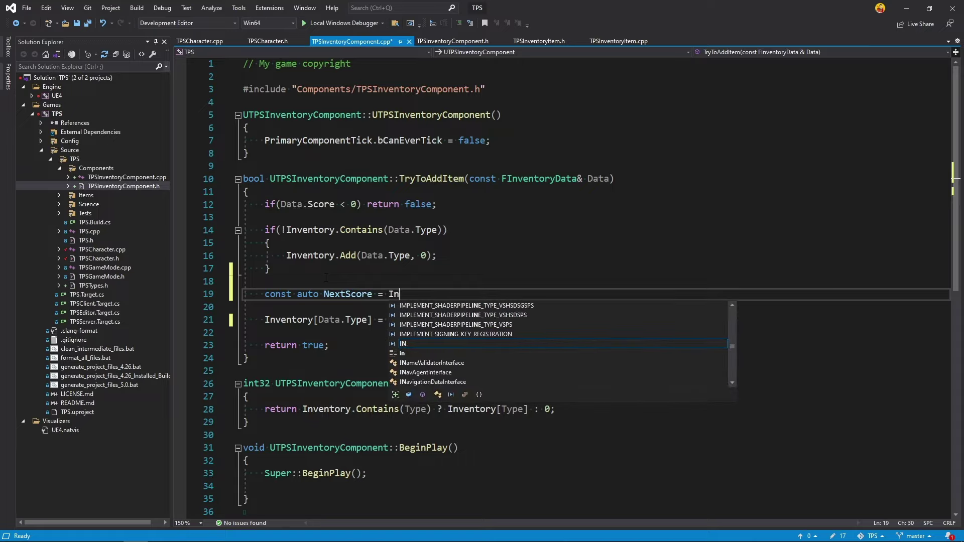
pyautogui.write('ventory')
pyautogui.press('Escape')
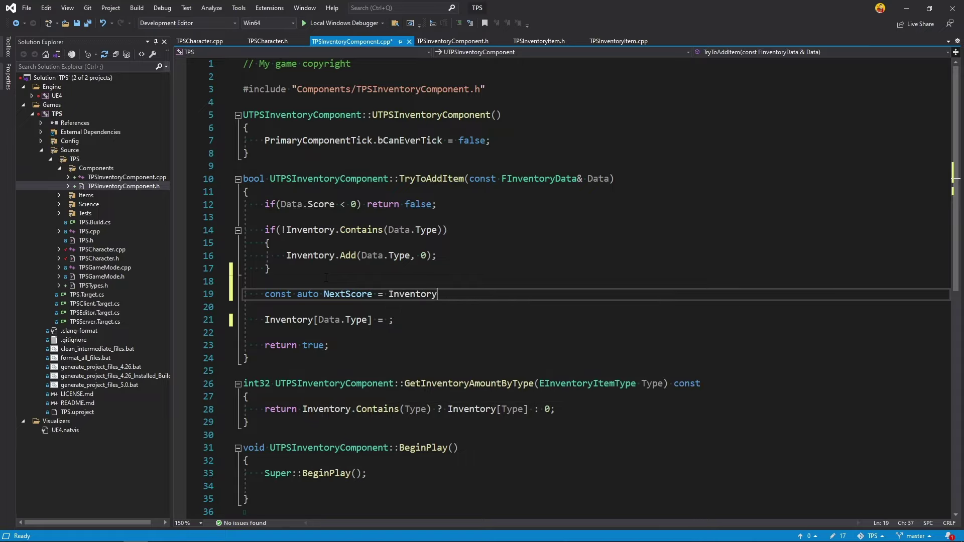
pyautogui.write('[Da')
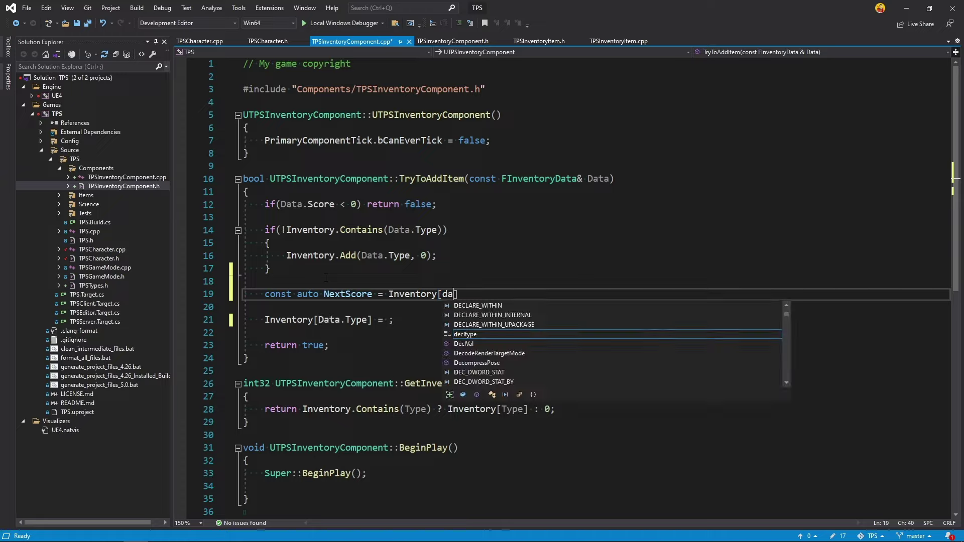
pyautogui.write('ta')
pyautogui.press('Escape')
pyautogui.write('.')
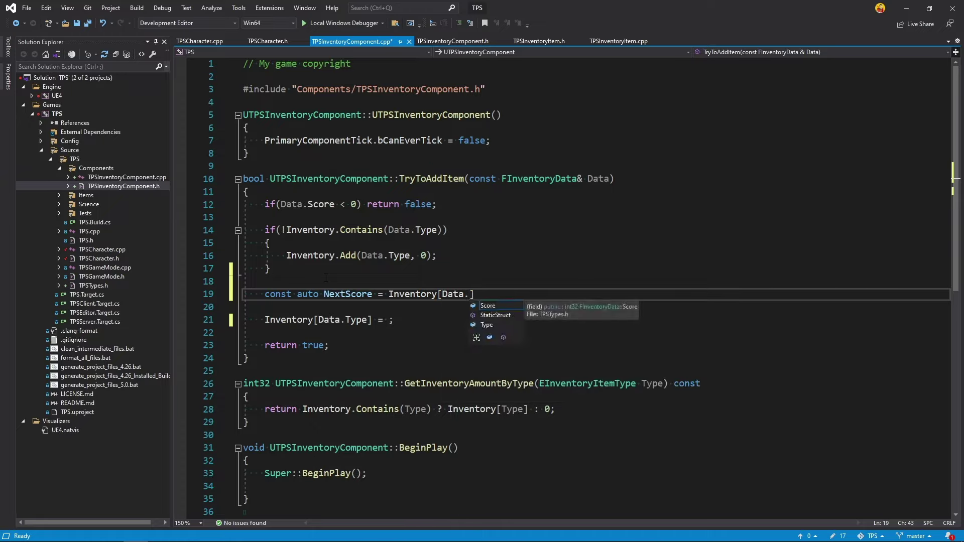
pyautogui.press('Tab')
pyautogui.write(']')
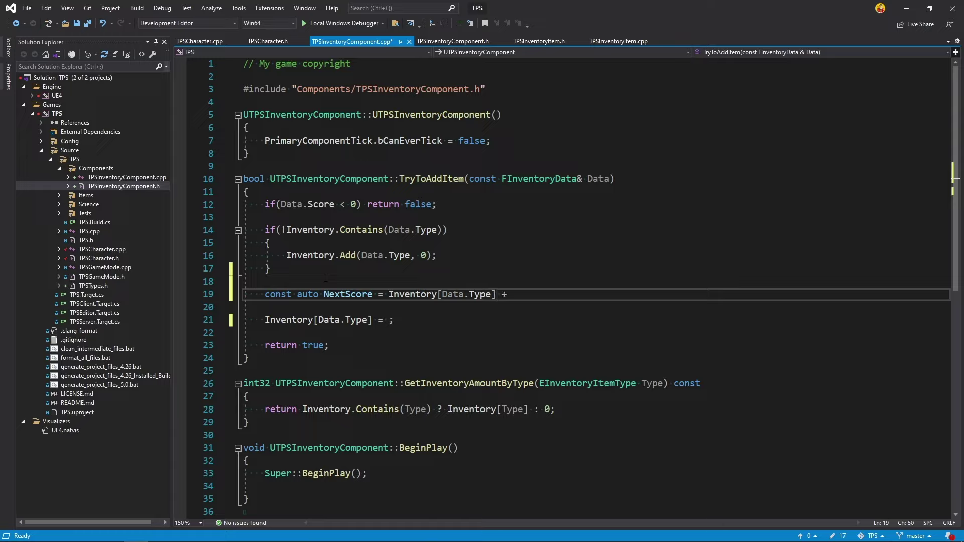
pyautogui.write(' + Data')
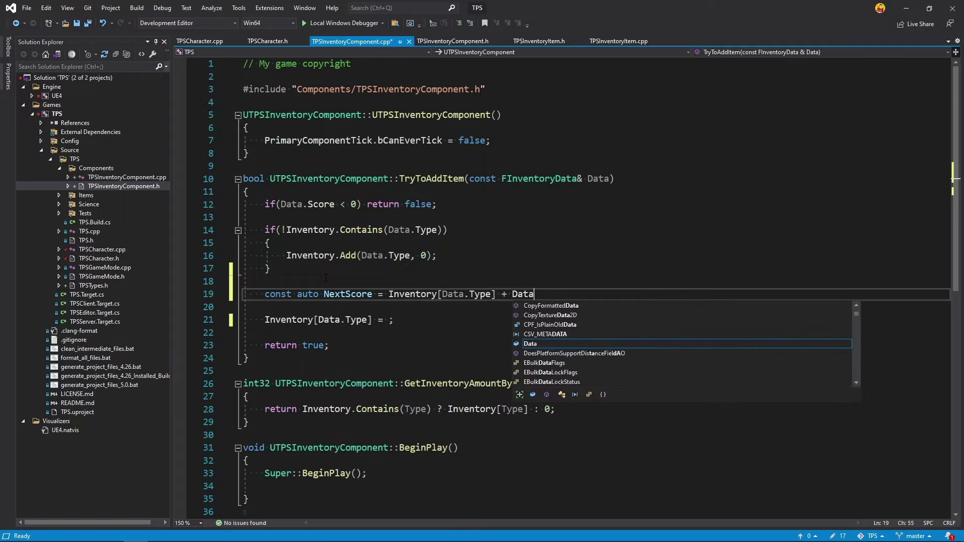
pyautogui.write('.s')
pyautogui.press('Tab')
pyautogui.write(';')
# Step: Add if(NextScore > InventoryLimits[Data.Type]) return false; and save the file
pyautogui.press('Return')
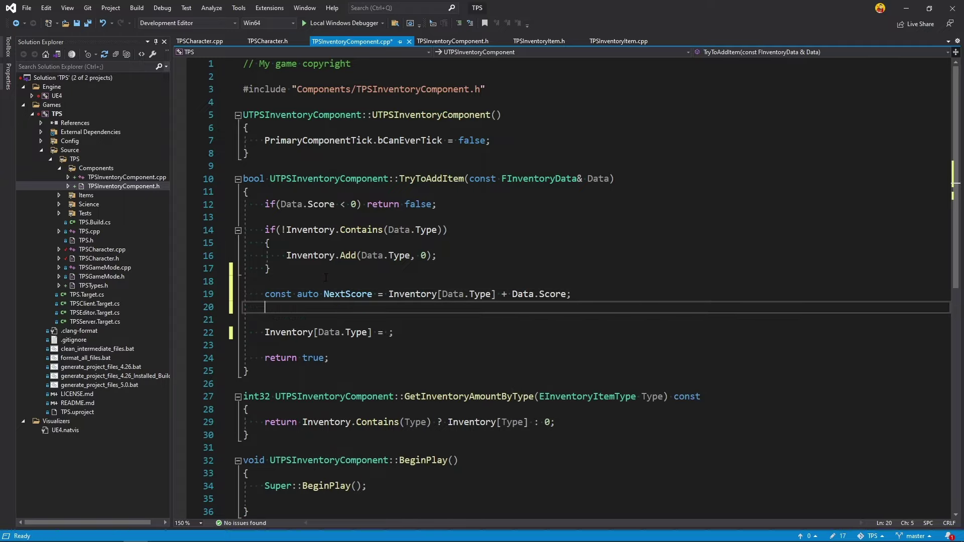
pyautogui.write('if(')
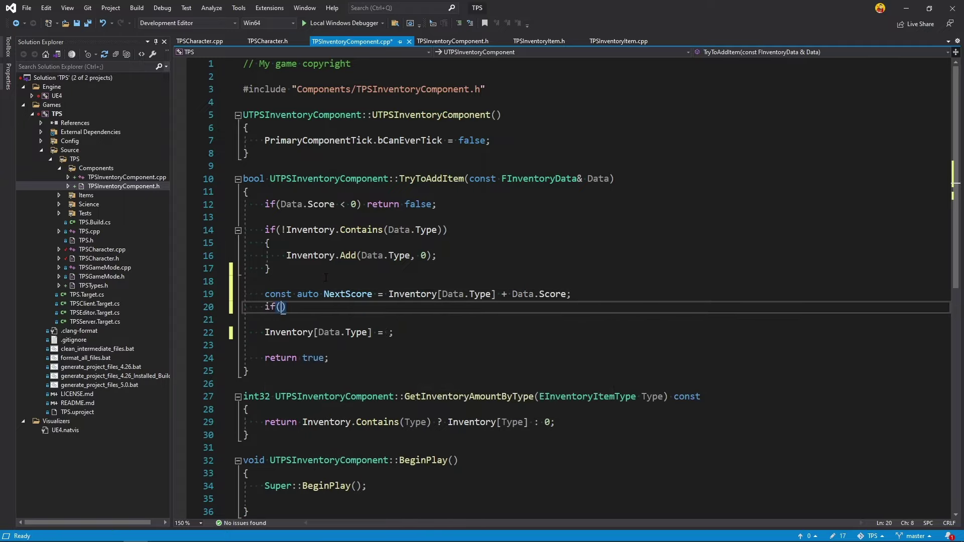
pyautogui.write('Next')
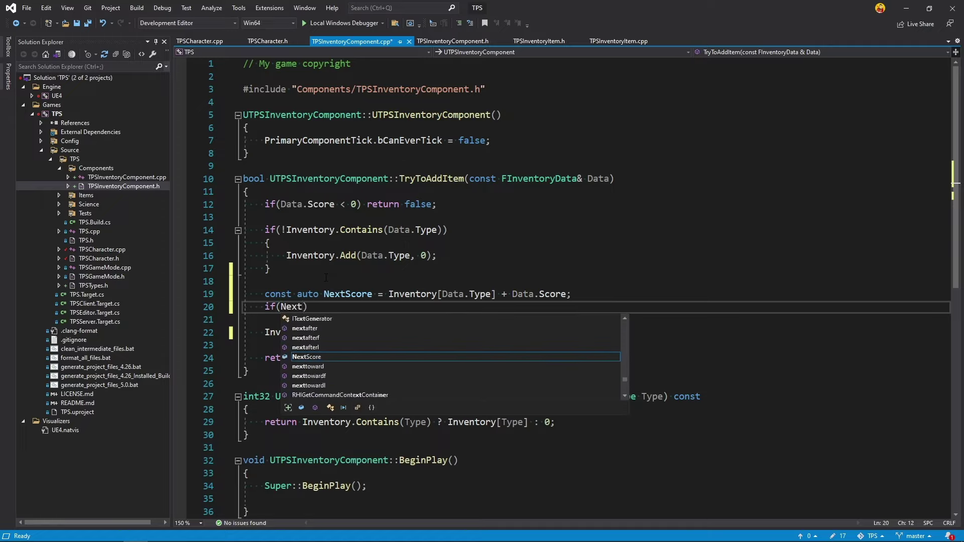
pyautogui.write('Score ')
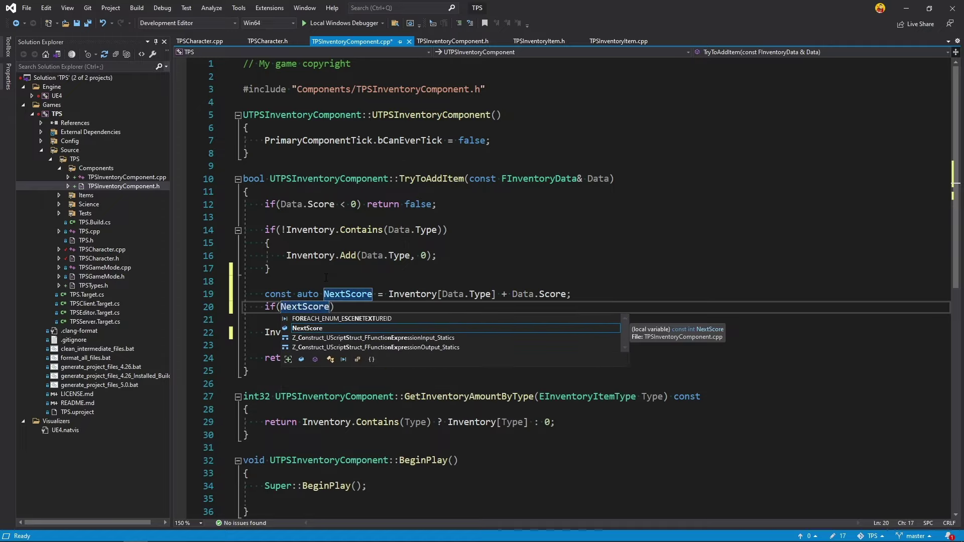
pyautogui.write('> Invent')
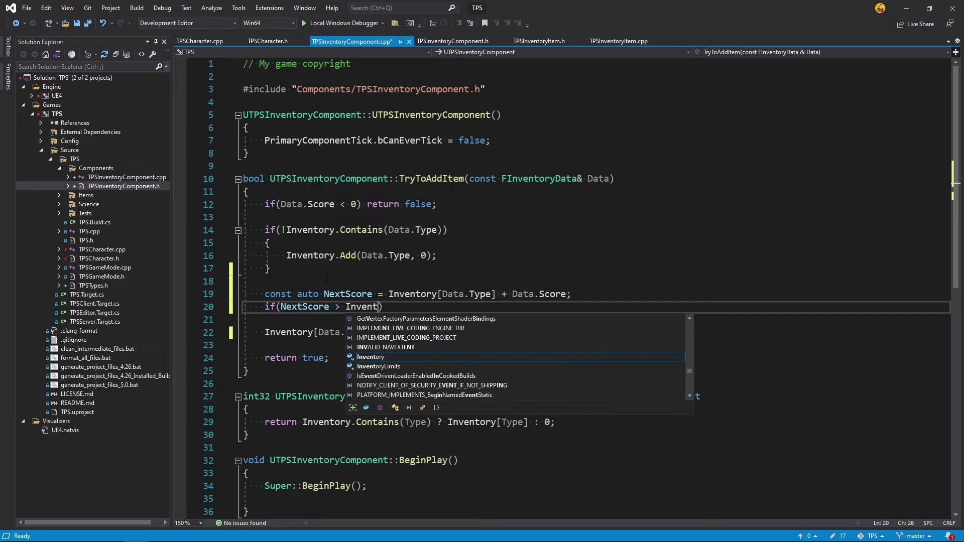
pyautogui.press('Down')
pyautogui.press('Tab')
pyautogui.write('[')
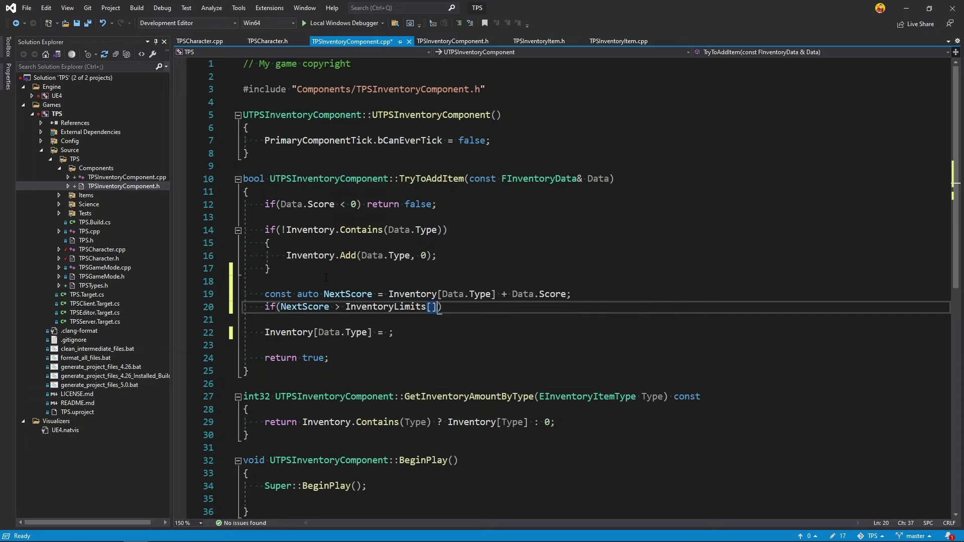
pyautogui.write('Data.Typ')
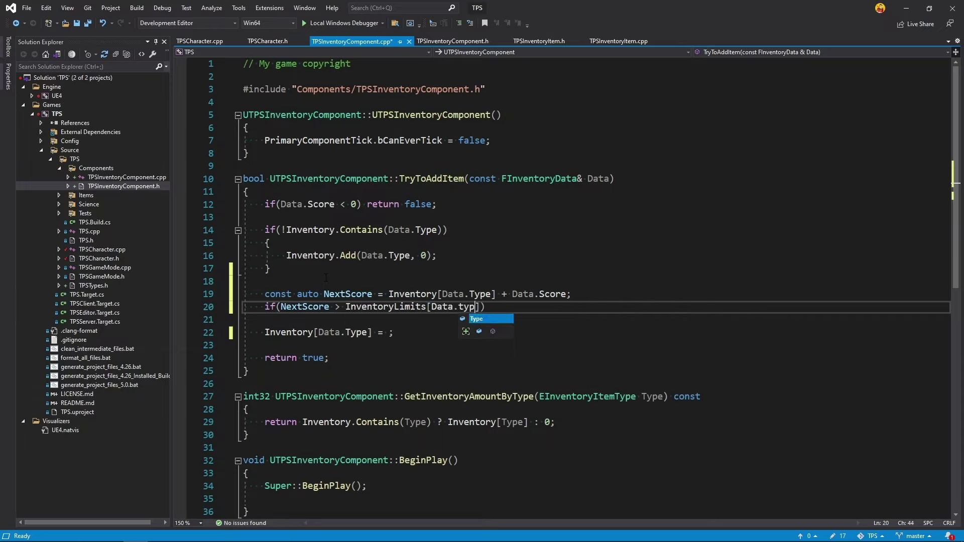
pyautogui.write('e]) ')
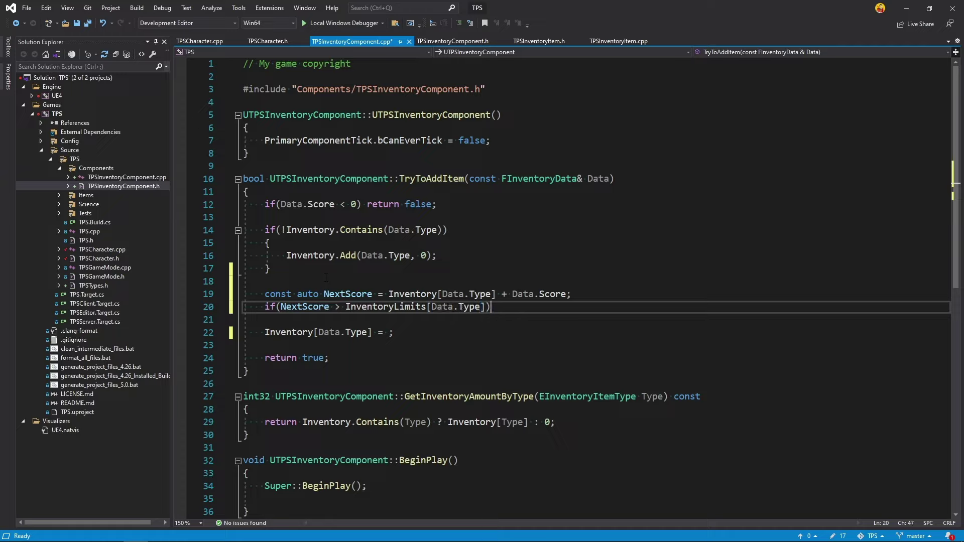
pyautogui.write('return f')
pyautogui.write('alse;')
pyautogui.hotkey('ctrl', 's')
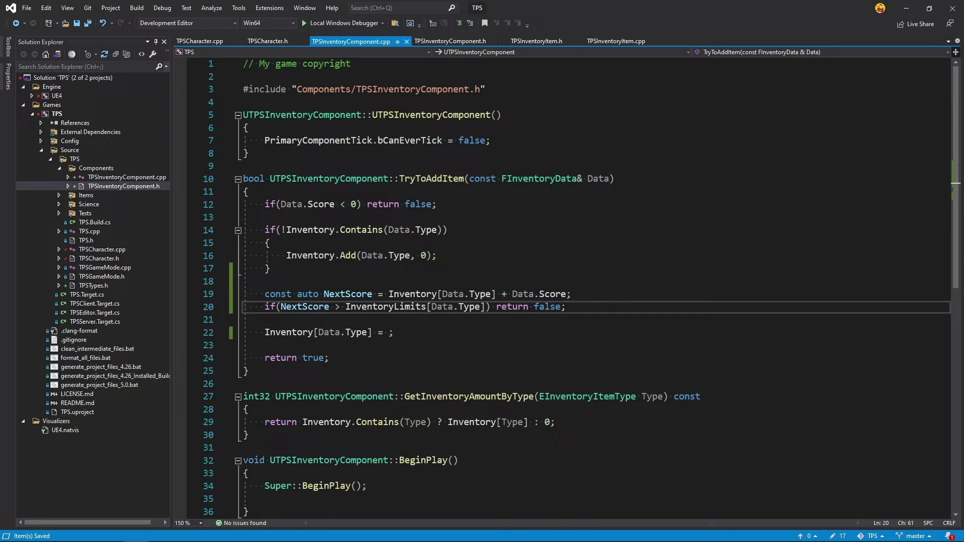
# Step: Assign NextScore as the new stored amount, then inspect InventoryLimits and Contains
pyautogui.doubleClick(300, 306)
pyautogui.hotkey('ctrl', 'c')
pyautogui.click(388, 333)
pyautogui.hotkey('ctrl', 'v')
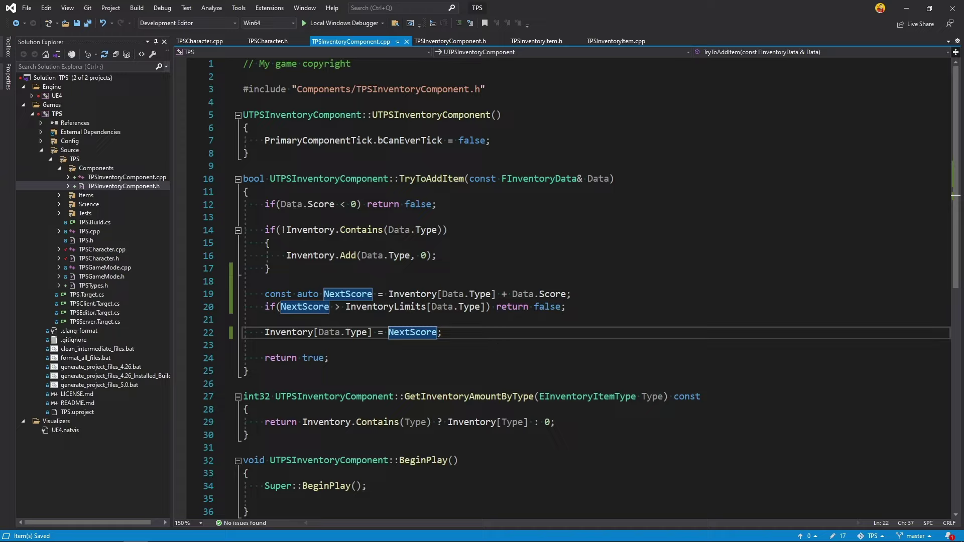
pyautogui.click(389, 306)
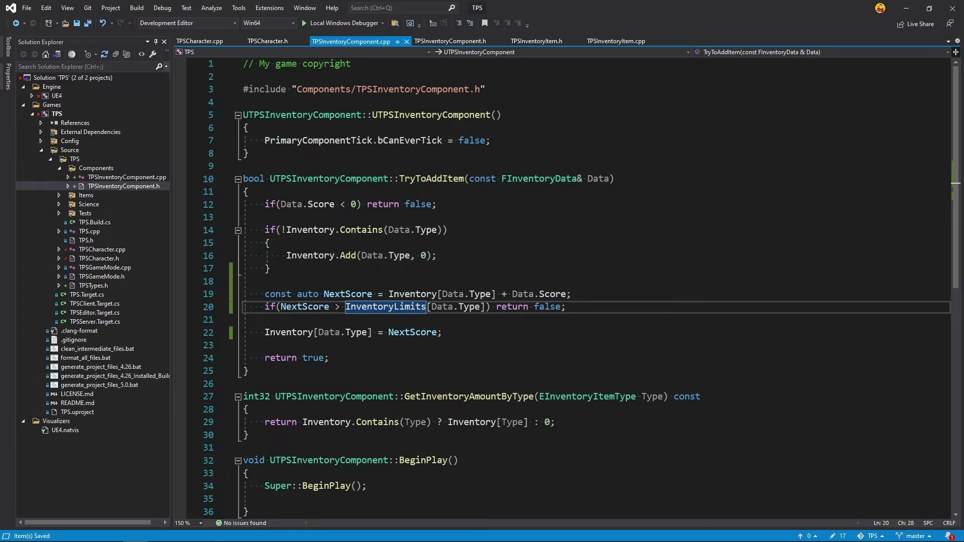
pyautogui.click(373, 426)
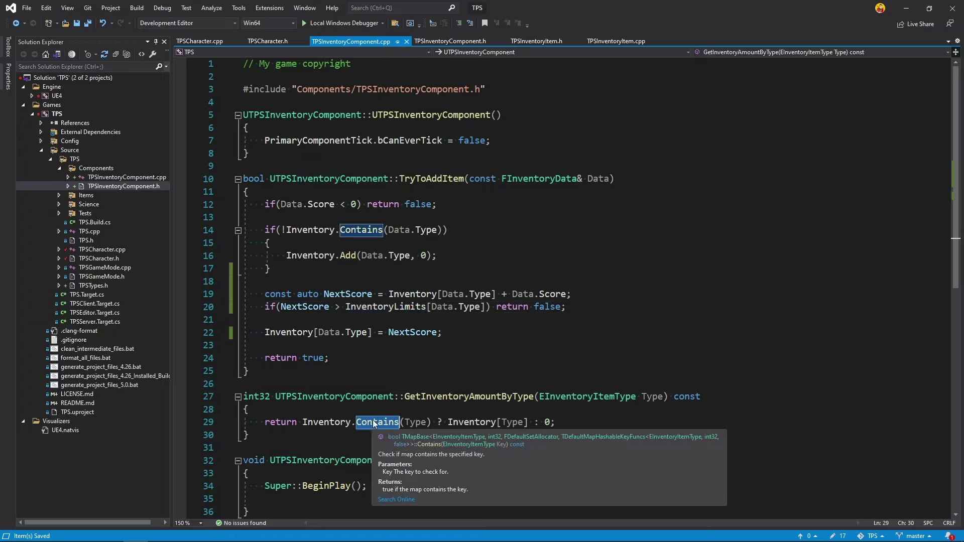
pyautogui.click(382, 306)
# Step: Launch the editor with the debugger and open ThirdPersonCharacter's Inventory Component properties
pyautogui.click(336, 22)
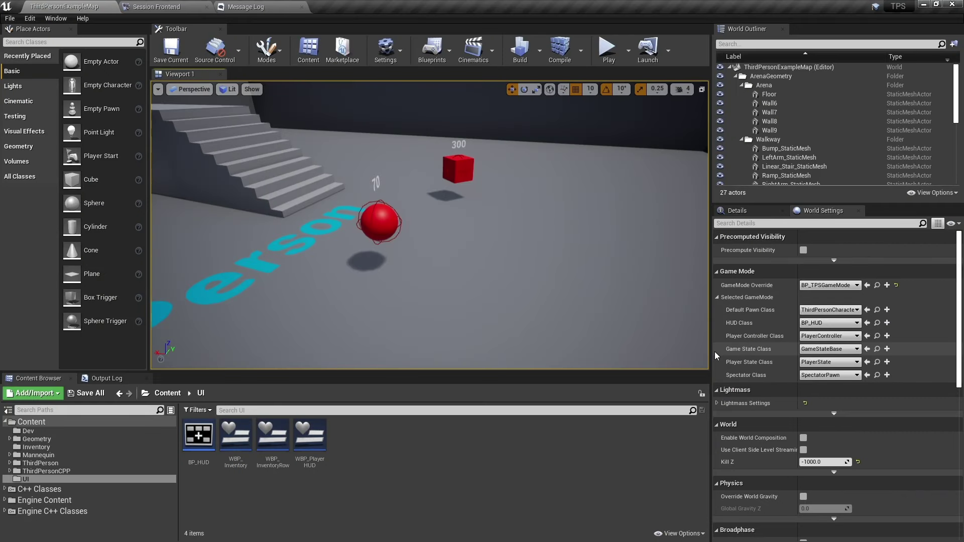
pyautogui.click(877, 311)
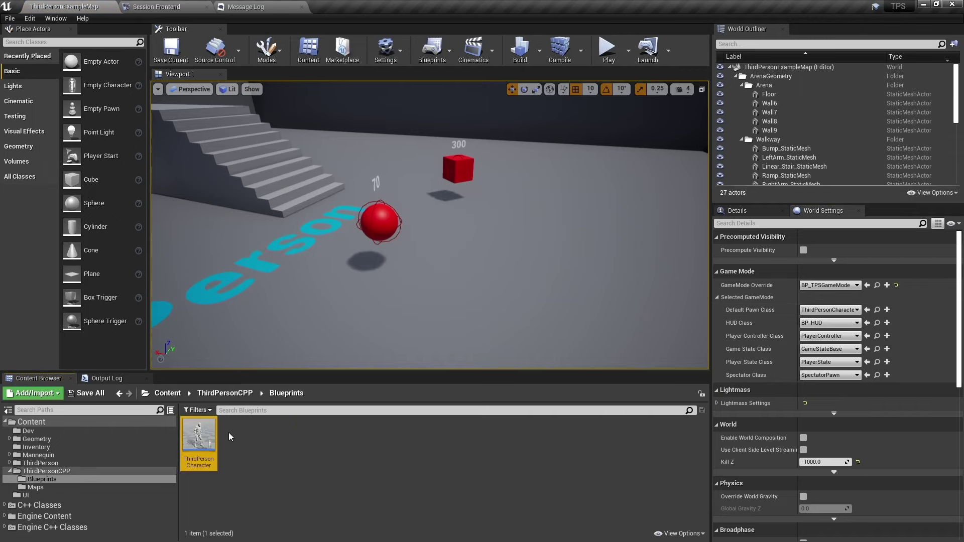
pyautogui.doubleClick(191, 426)
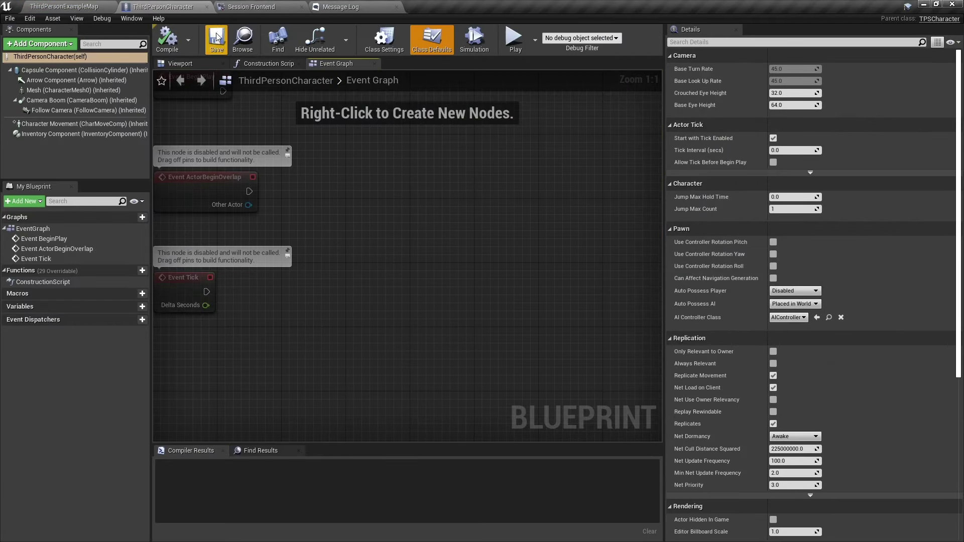
pyautogui.click(34, 135)
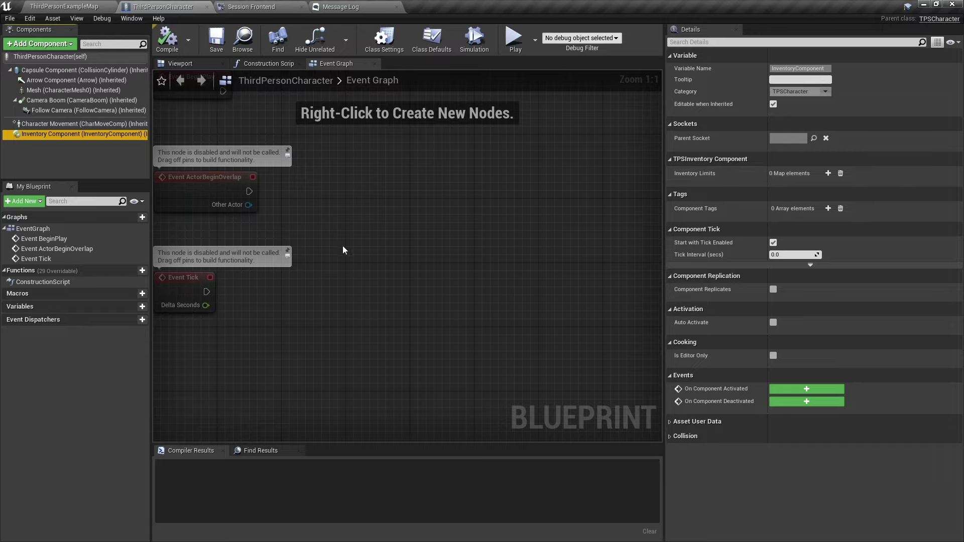
# Step: Add an Inventory Component getter wired to a Get Inventory Limits node in the event graph
pyautogui.rightClick(353, 232)
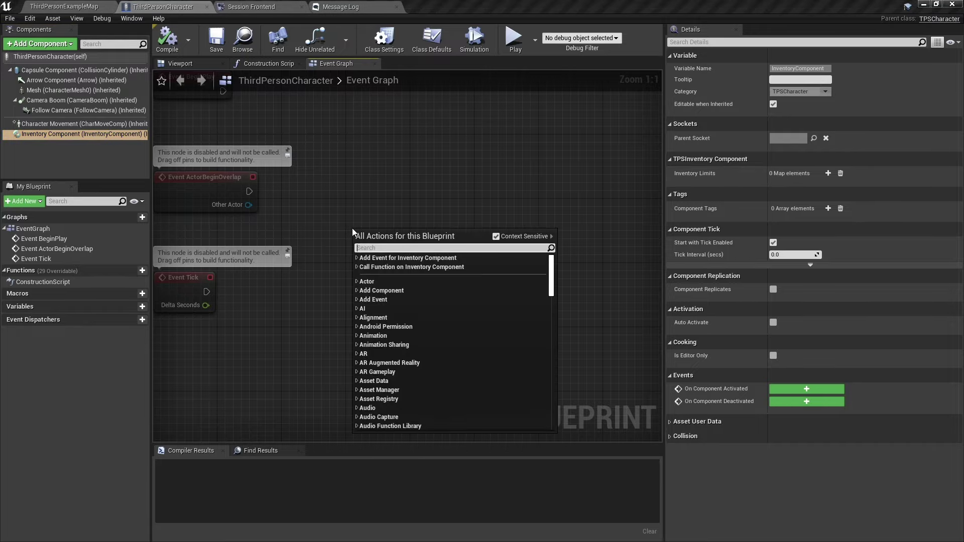
pyautogui.write('inv')
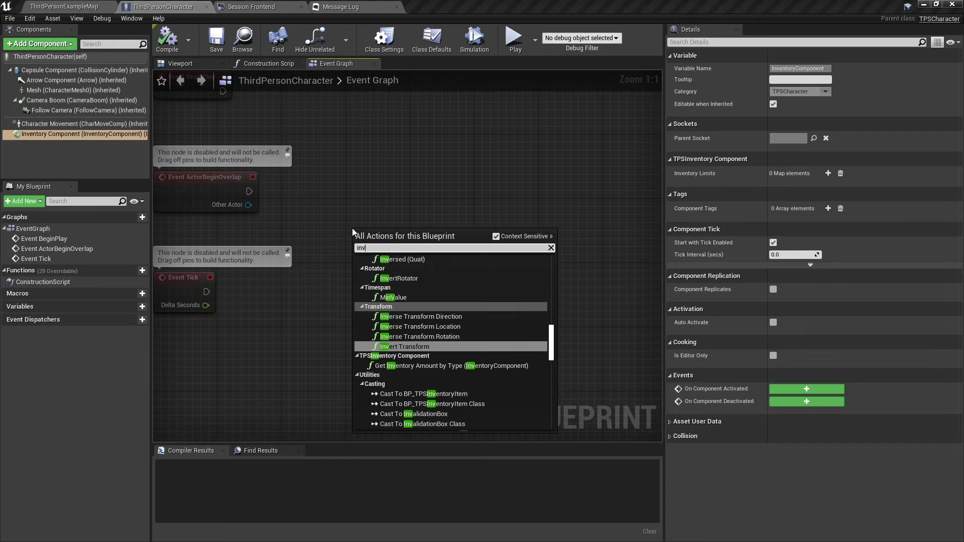
pyautogui.write('entoryc')
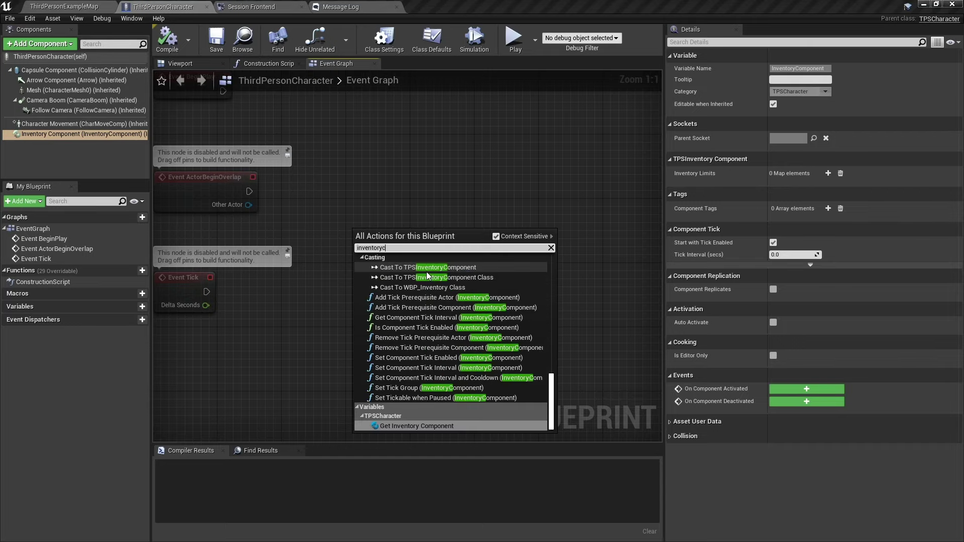
pyautogui.write('ompo')
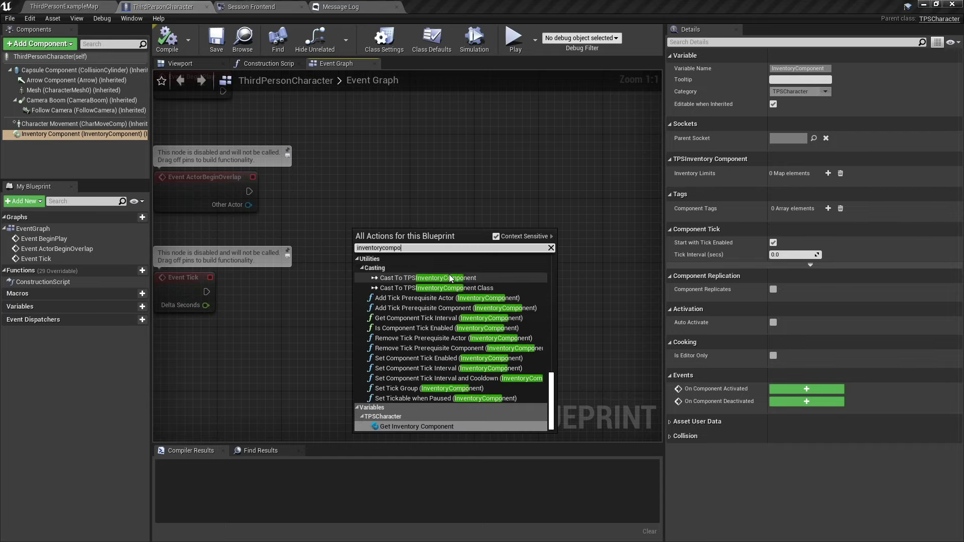
pyautogui.click(422, 426)
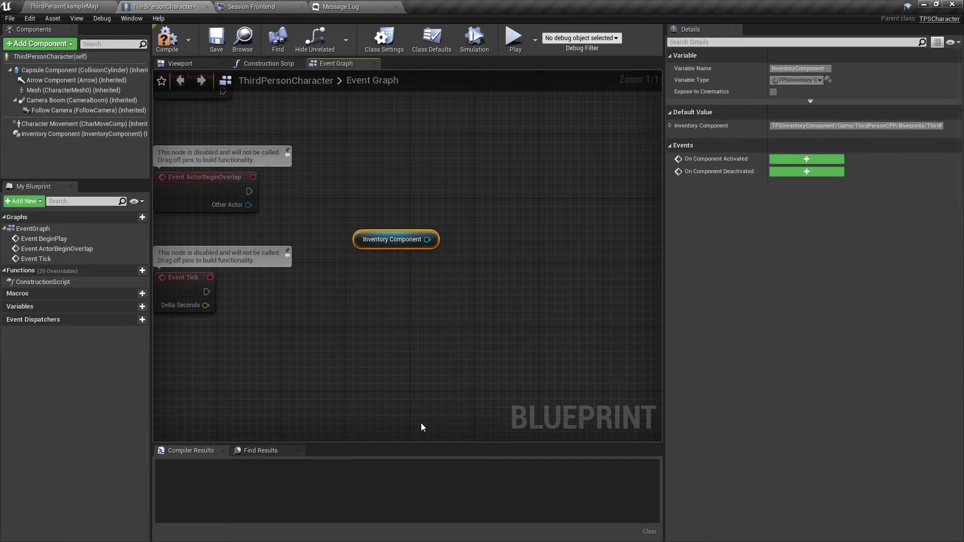
pyautogui.moveTo(427, 239); pyautogui.dragTo(458, 241)
pyautogui.write('l')
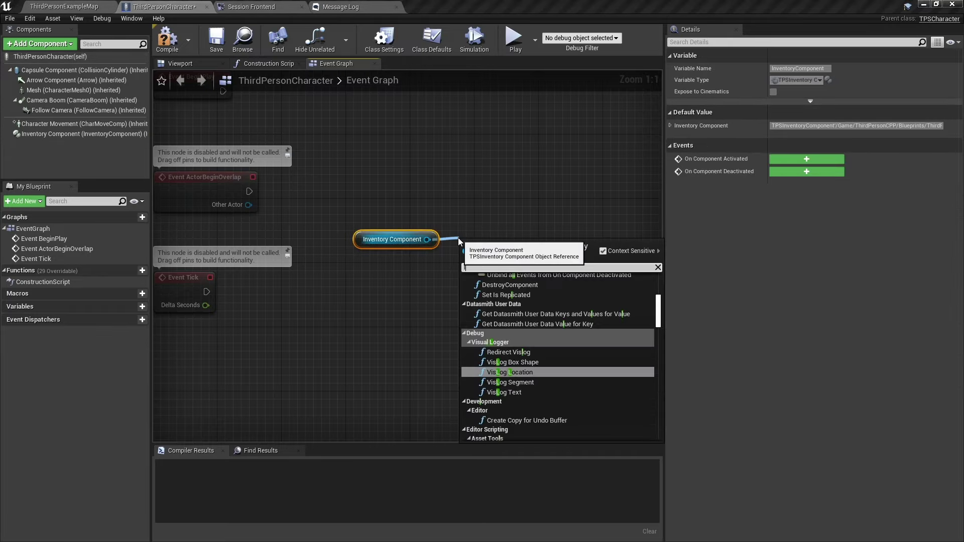
pyautogui.write('imit')
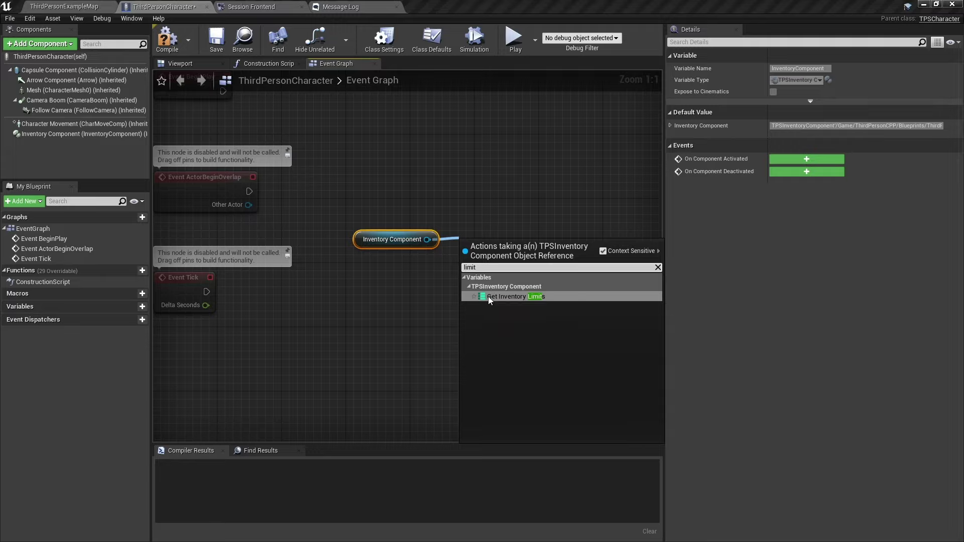
pyautogui.click(490, 296)
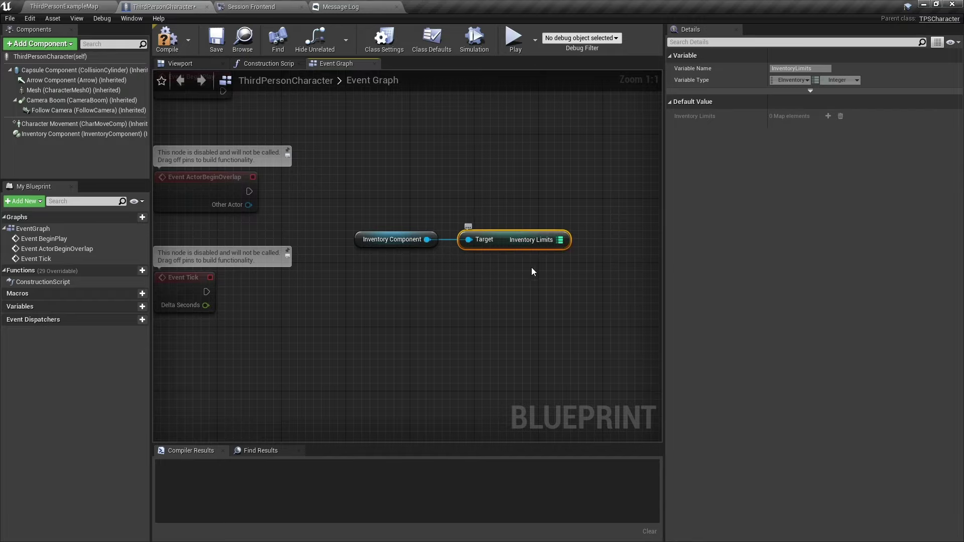
# Step: Delete the selected graph nodes, review the Inventory Component's Details, and compile the blueprint
pyautogui.moveTo(523, 278); pyautogui.dragTo(337, 215)
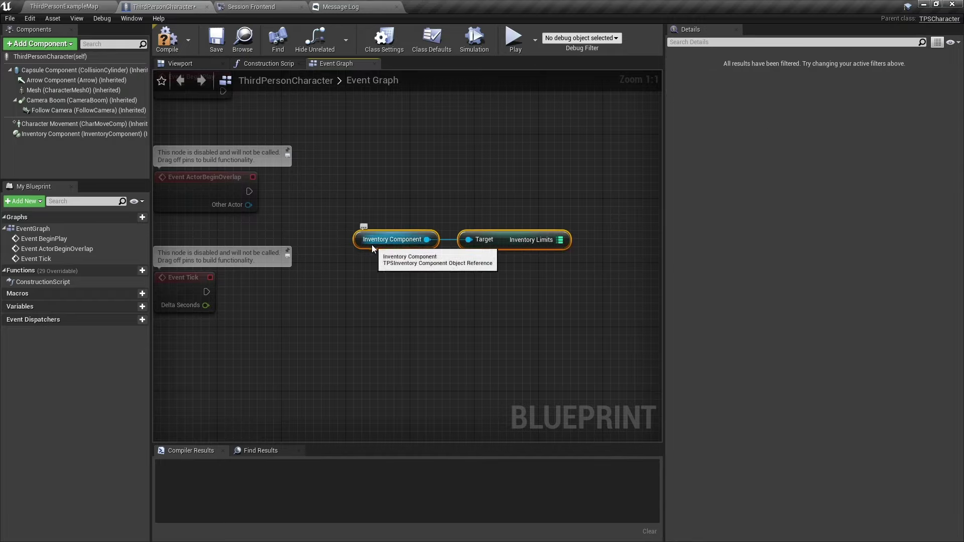
pyautogui.press('Delete')
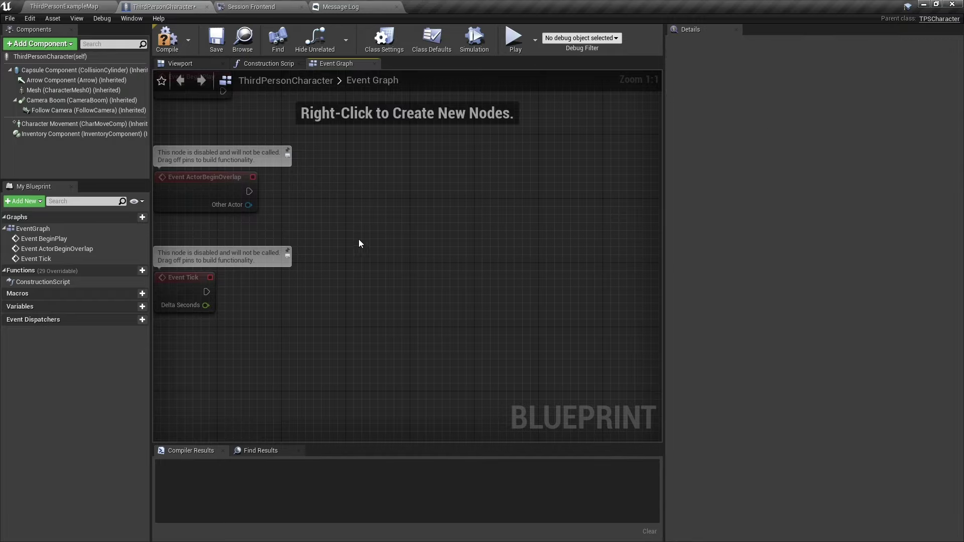
pyautogui.moveTo(213, 183); pyautogui.dragTo(107, 159)
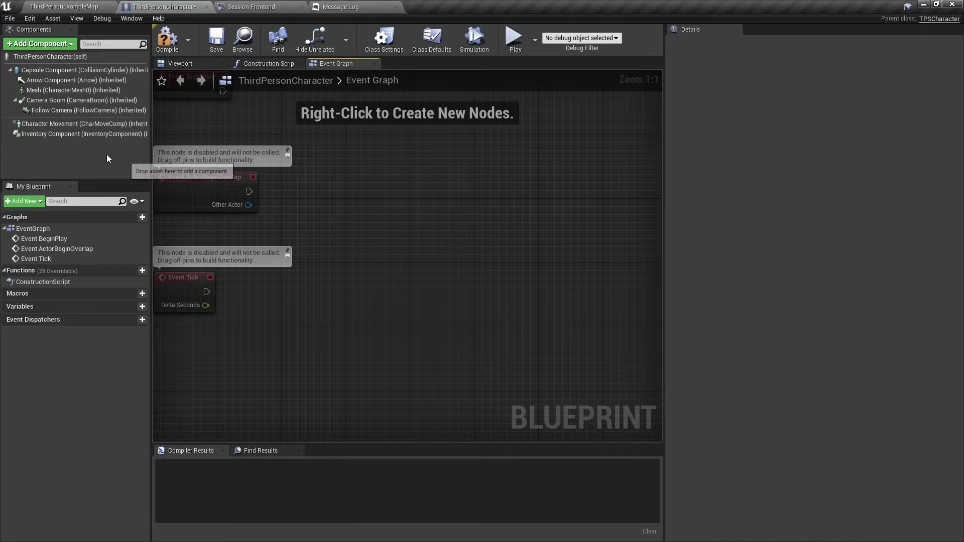
pyautogui.click(73, 138)
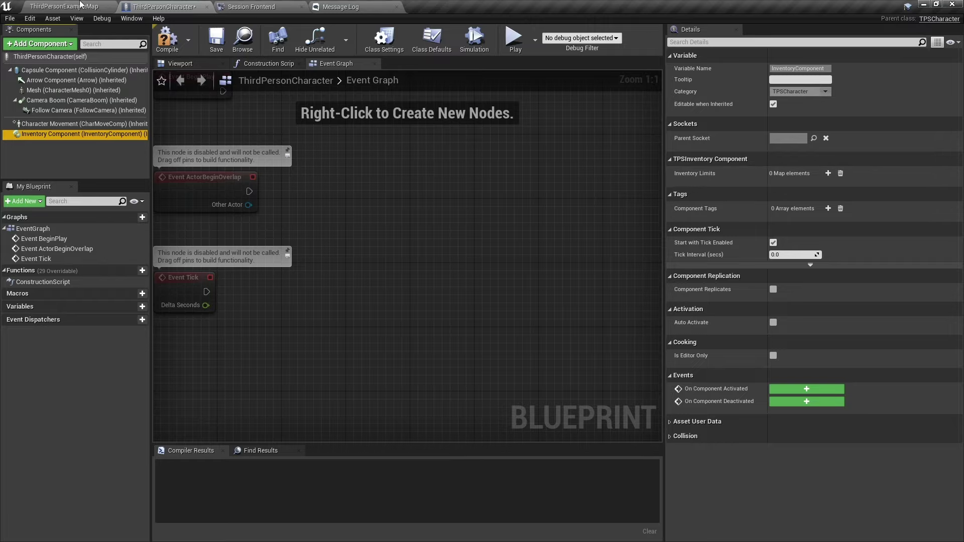
pyautogui.click(167, 40)
# Step: Play ThirdPersonExampleMap and walk the character with W toward the blue cylinder
pyautogui.click(75, 6)
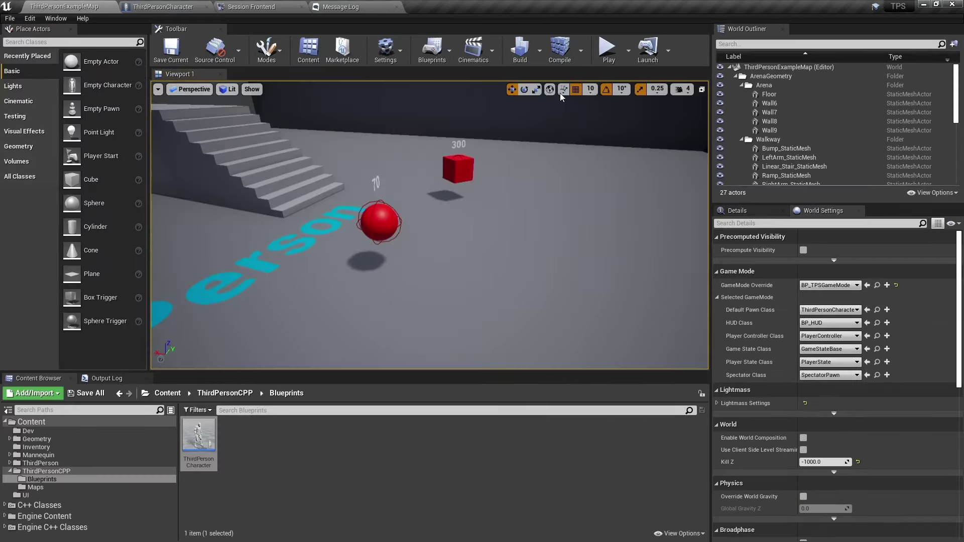
pyautogui.click(607, 48)
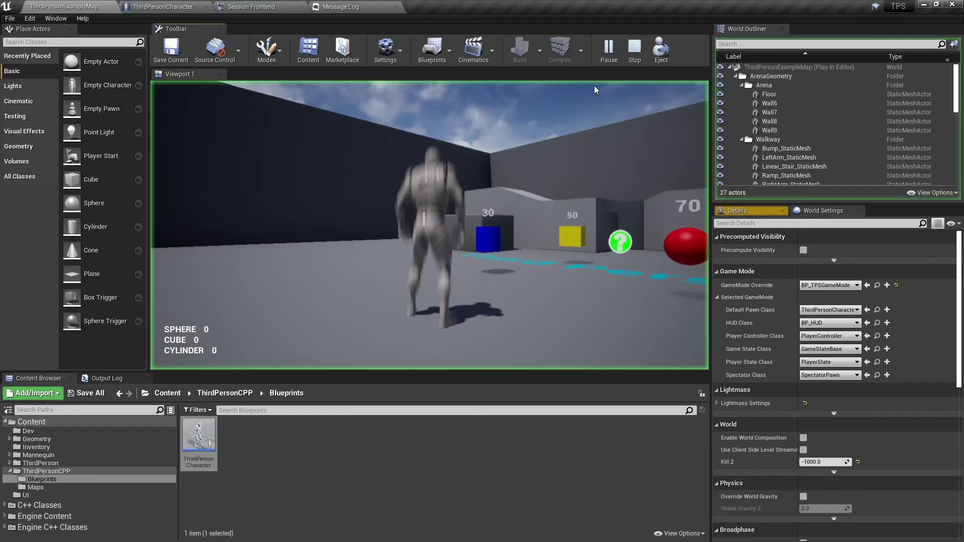
pyautogui.click(538, 177)
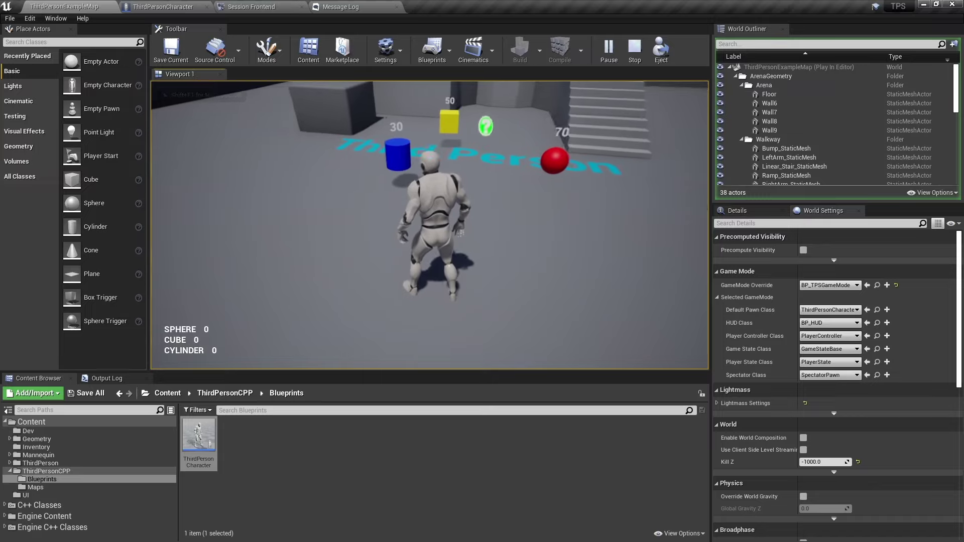
pyautogui.press('w')
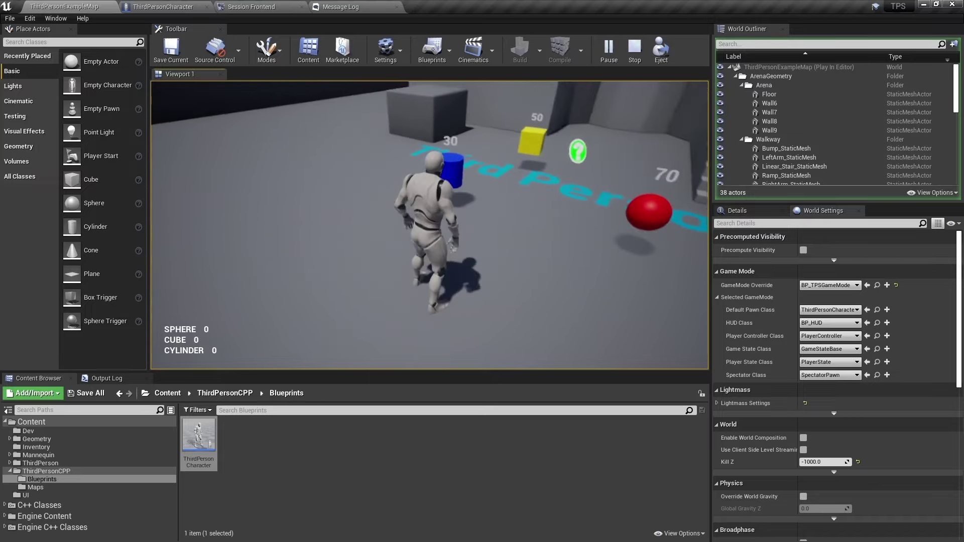
pyautogui.press('w')
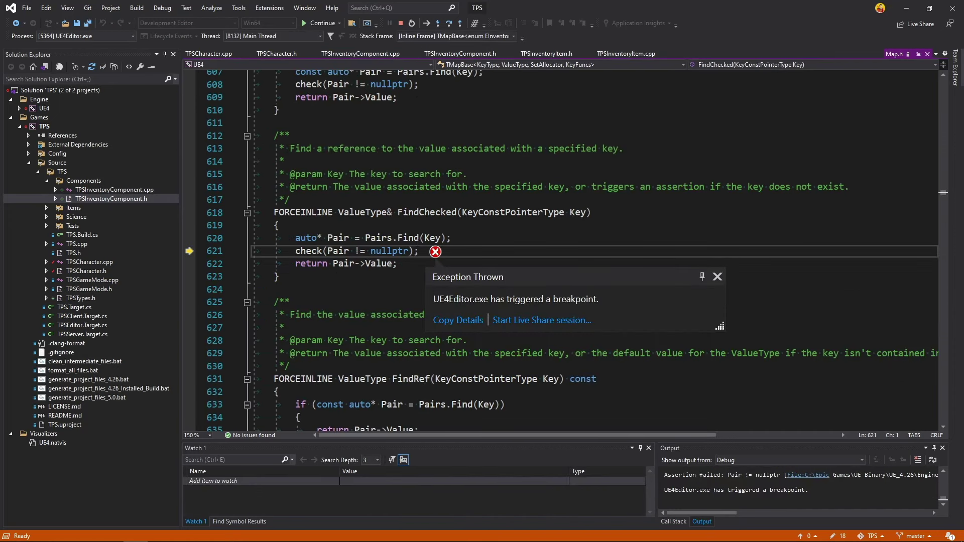
# Step: Continue past the failed check(Pair != nullptr) and the access violation, then stop debugging
pyautogui.click(416, 213)
pyautogui.moveTo(295, 251); pyautogui.dragTo(420, 251)
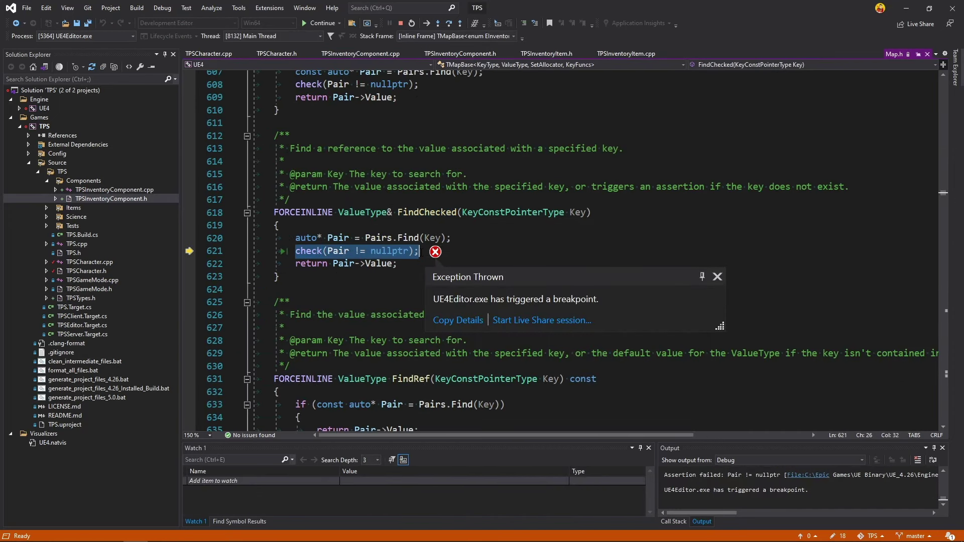
pyautogui.click(303, 23)
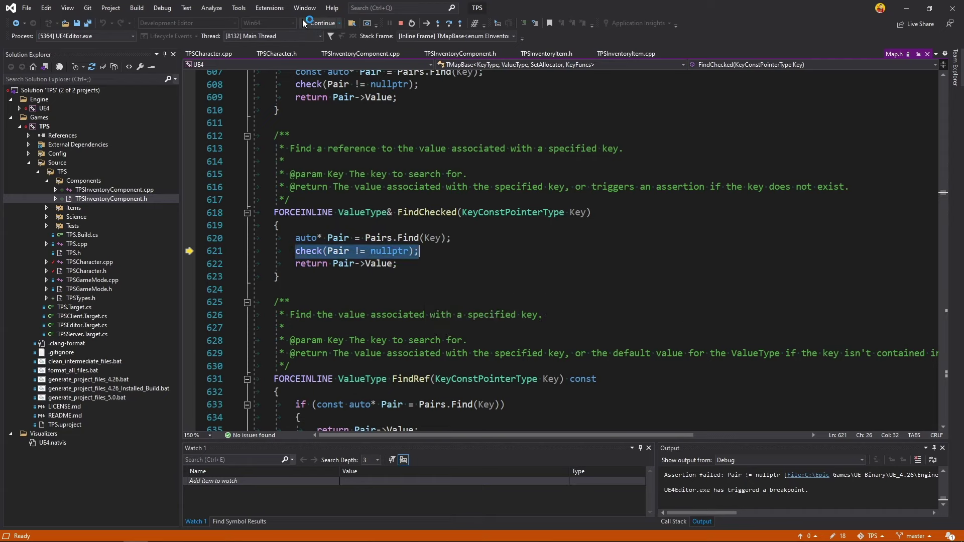
pyautogui.click(303, 23)
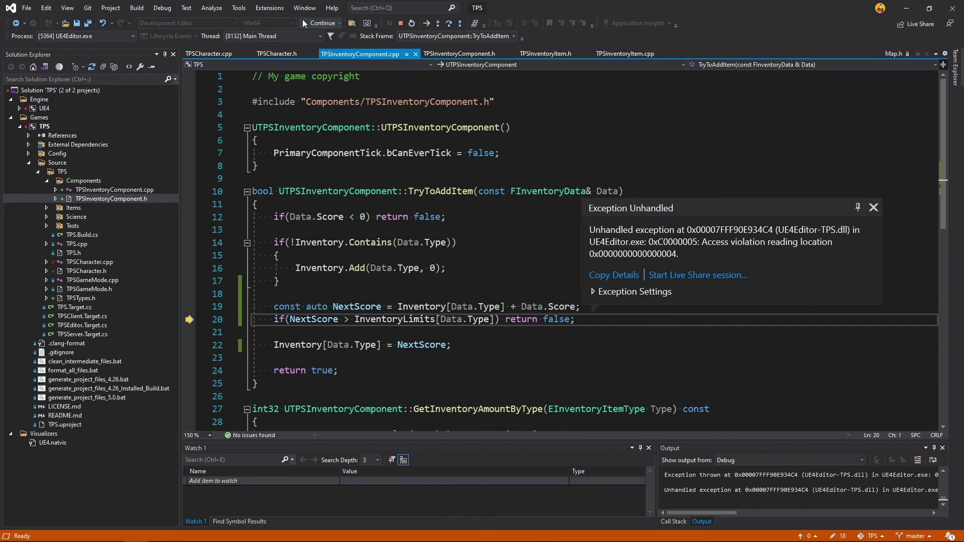
pyautogui.click(304, 23)
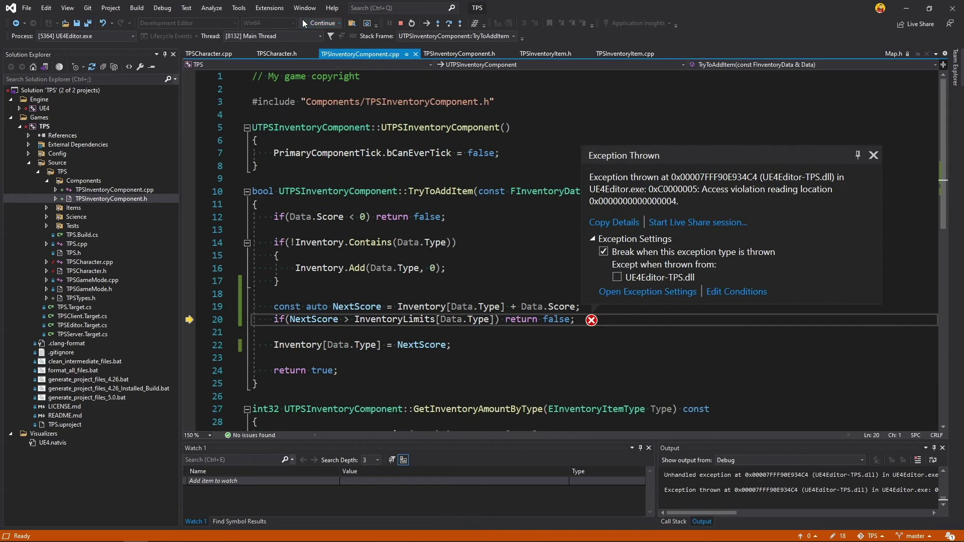
pyautogui.click(304, 22)
pyautogui.click(304, 23)
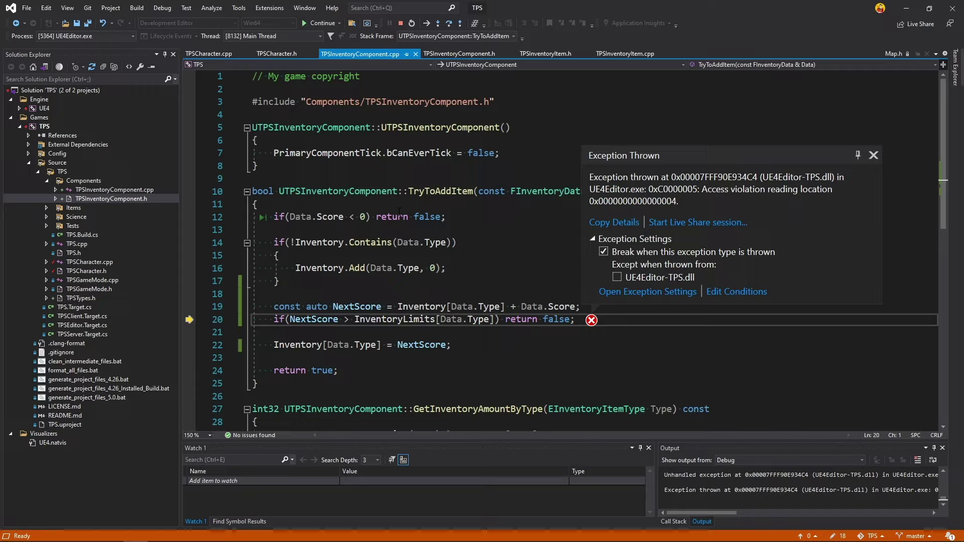
pyautogui.click(401, 24)
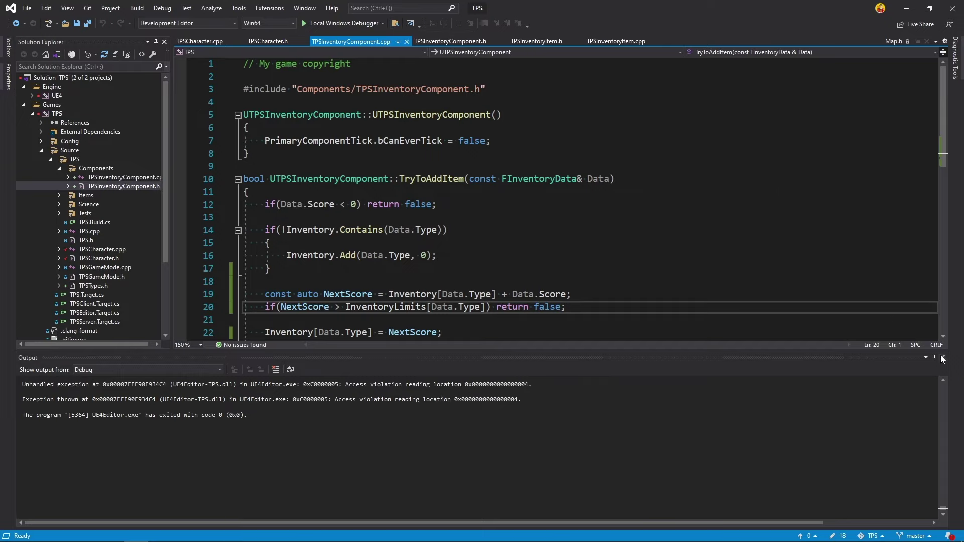
# Step: Below Super::BeginPlay(), write the loop for(int32 i = 0; i < ; ++i) with an empty braced body
pyautogui.click(942, 357)
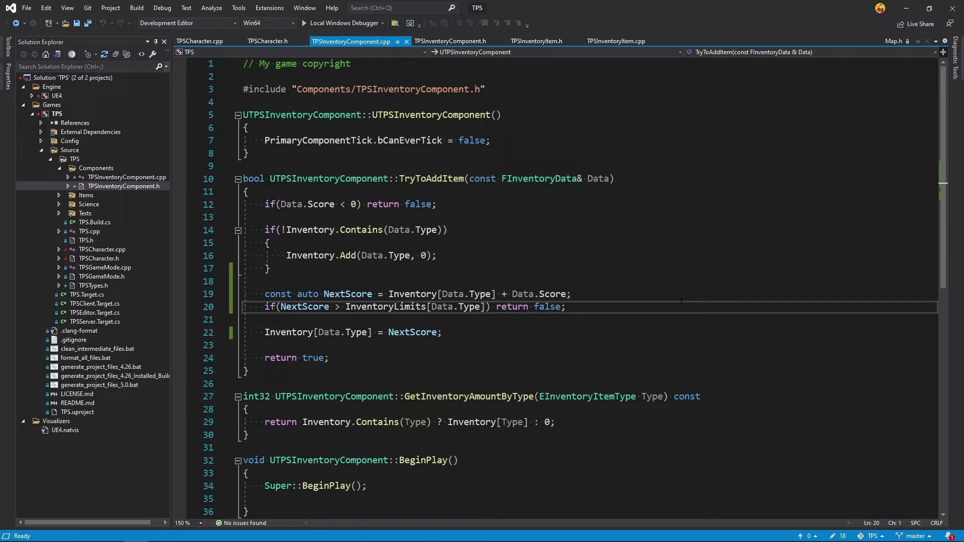
pyautogui.scroll(-6, 676, 295)
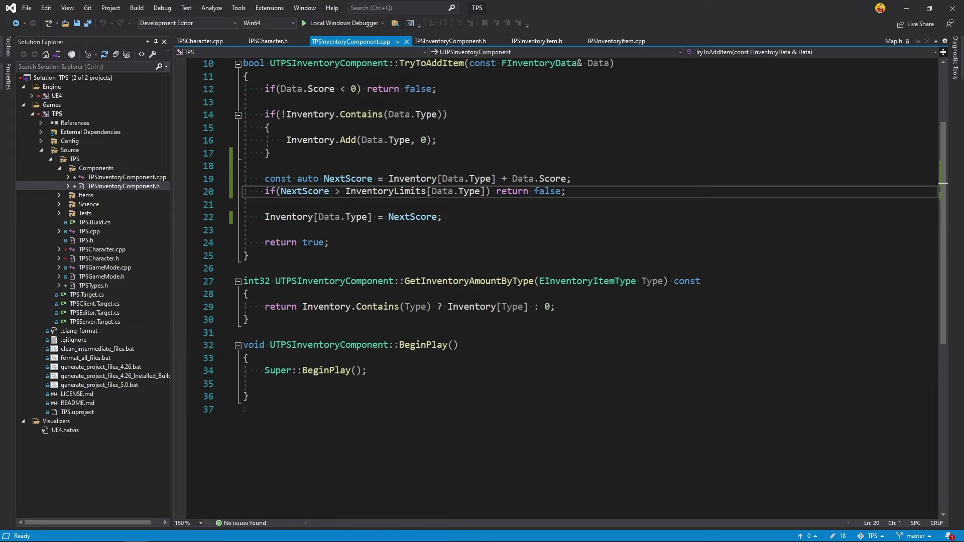
pyautogui.click(381, 259)
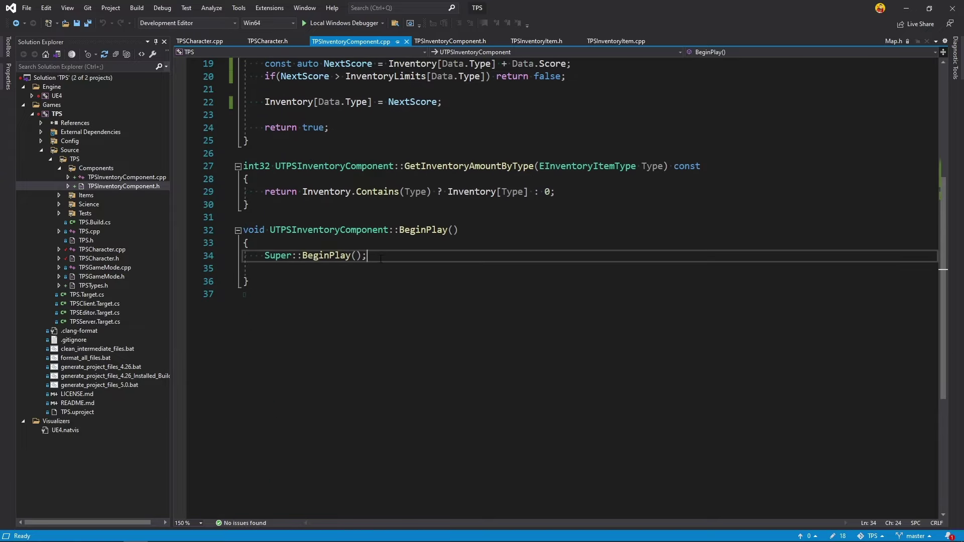
pyautogui.press('Return')
pyautogui.press('Return')
pyautogui.write('for')
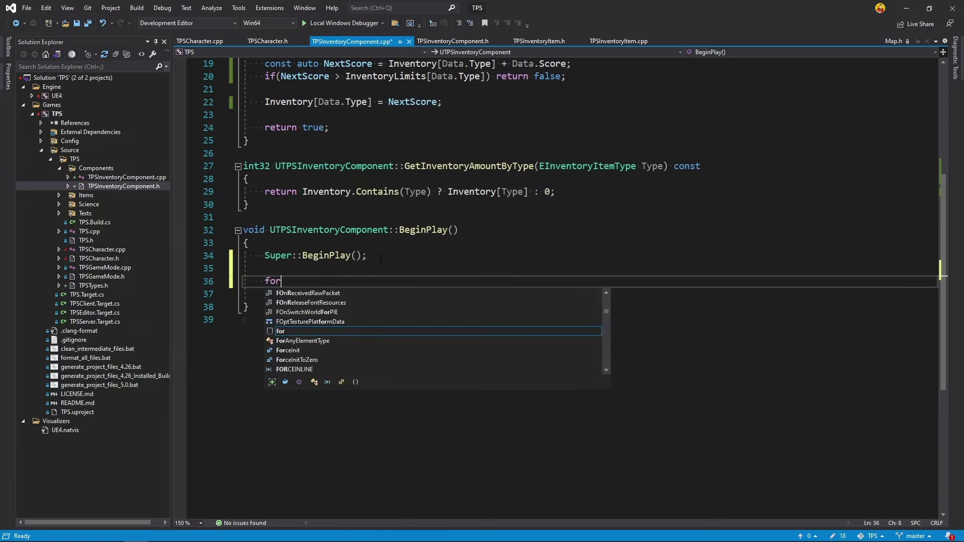
pyautogui.write('(in')
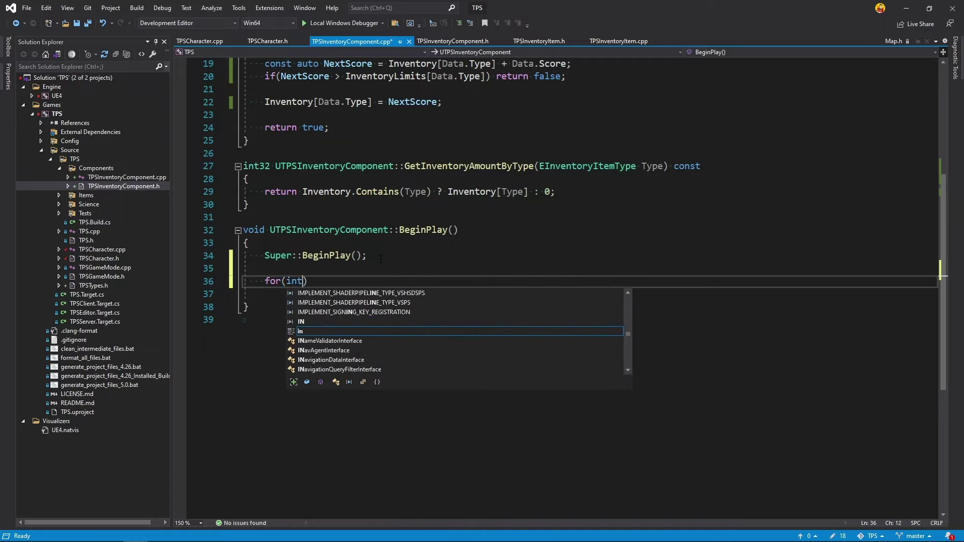
pyautogui.write('t32 i =')
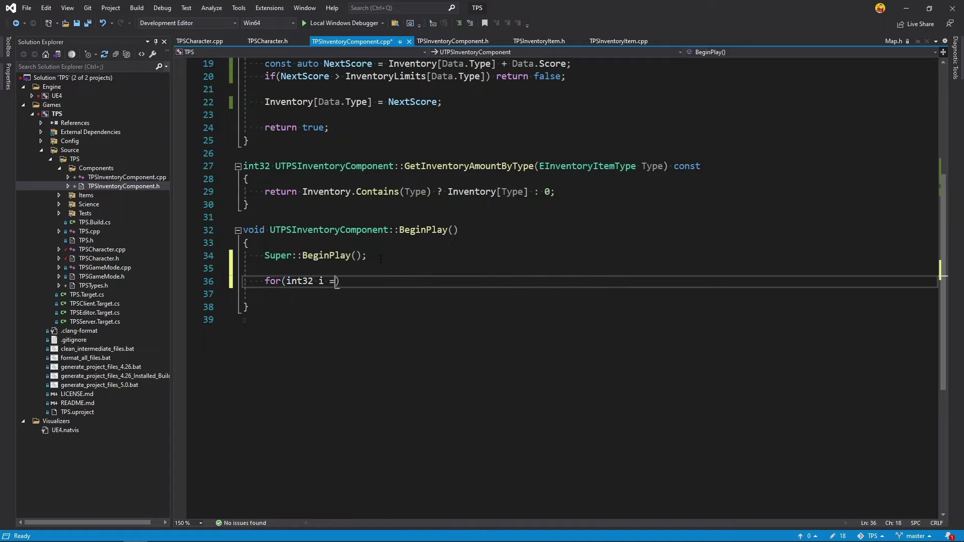
pyautogui.write(' 0; i ')
pyautogui.write('<')
pyautogui.write(' ; +')
pyautogui.write('+i)')
pyautogui.press('Return')
pyautogui.write('{')
pyautogui.press('Return')
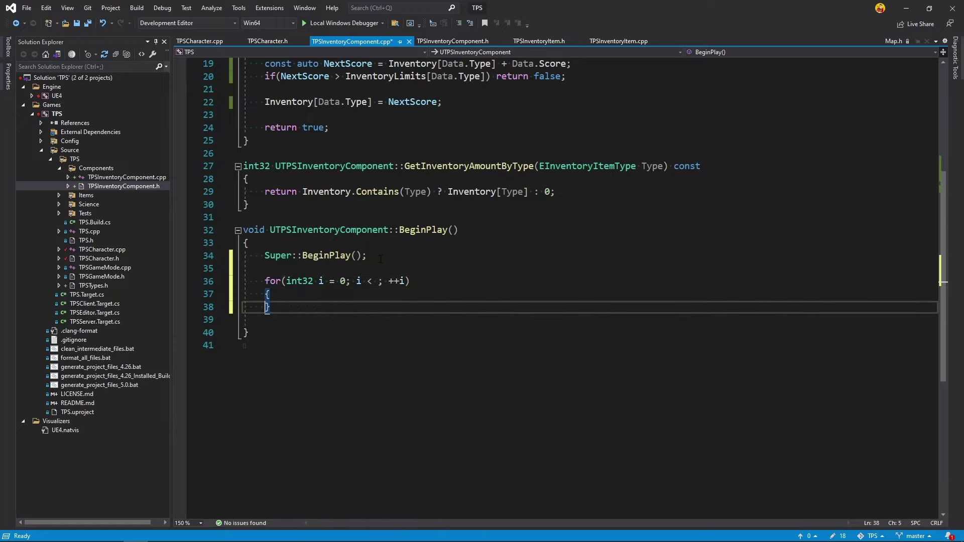
pyautogui.press('Return')
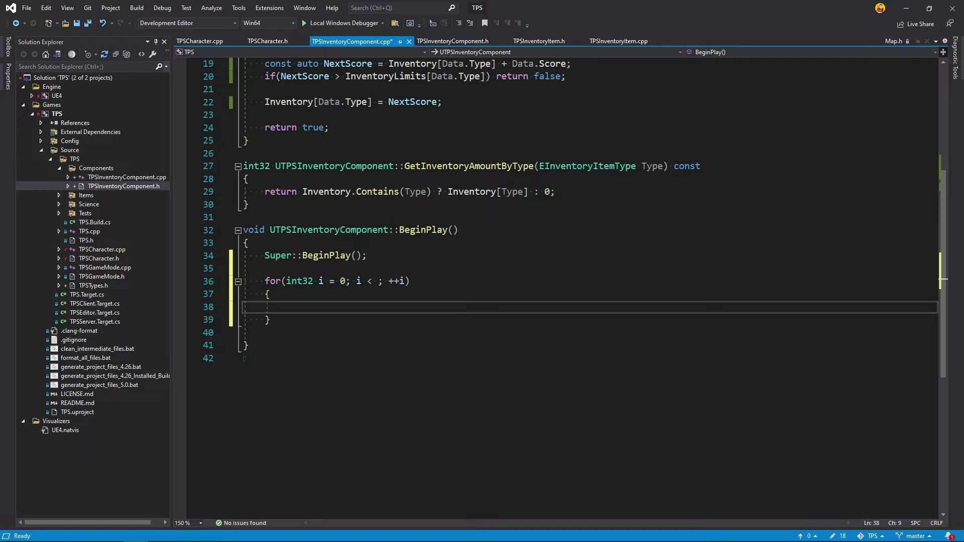
pyautogui.click(348, 268)
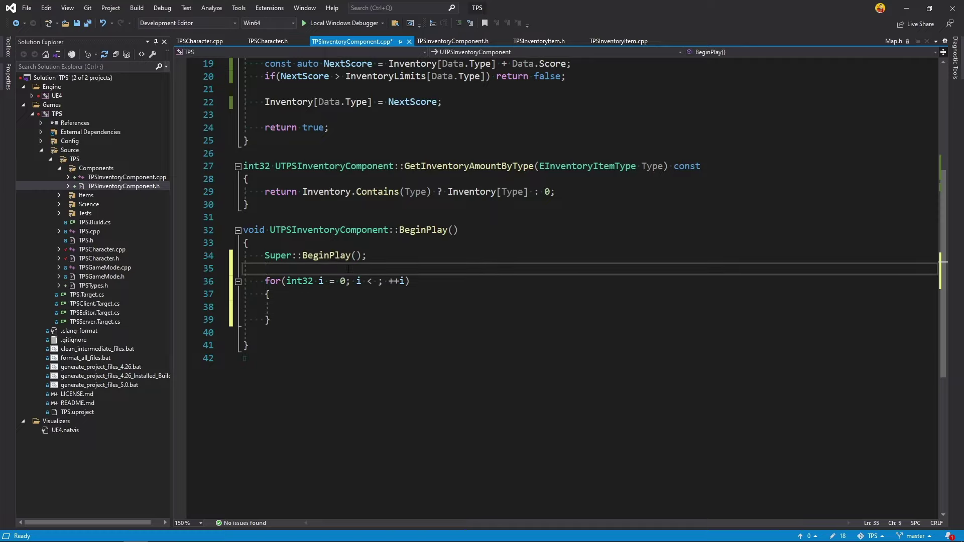
# Step: Declare const auto InvEnum = StaticEnum<EInventoryItemType>(); above the loop, save, and view StaticEnum's declaration
pyautogui.press('Return')
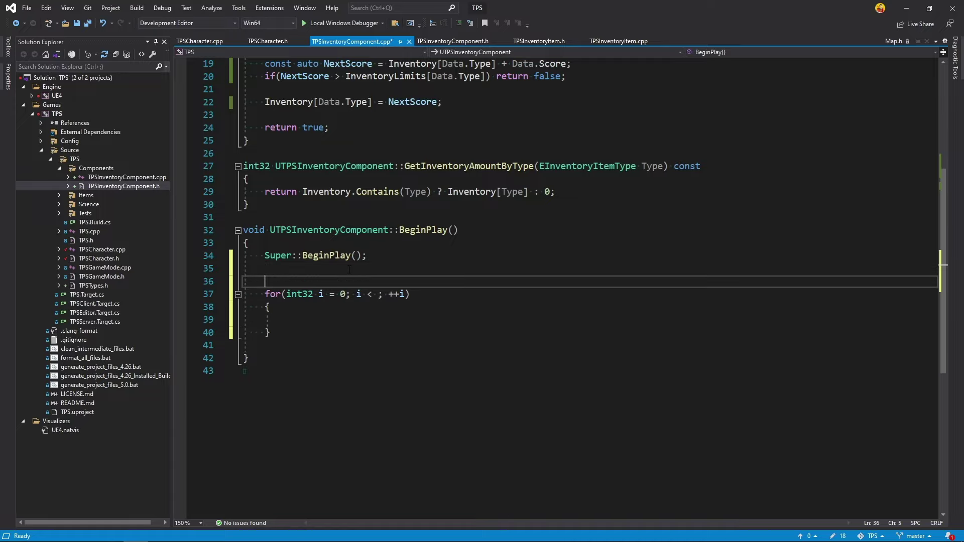
pyautogui.write('const auto ')
pyautogui.write('Inv')
pyautogui.write('Enum = ')
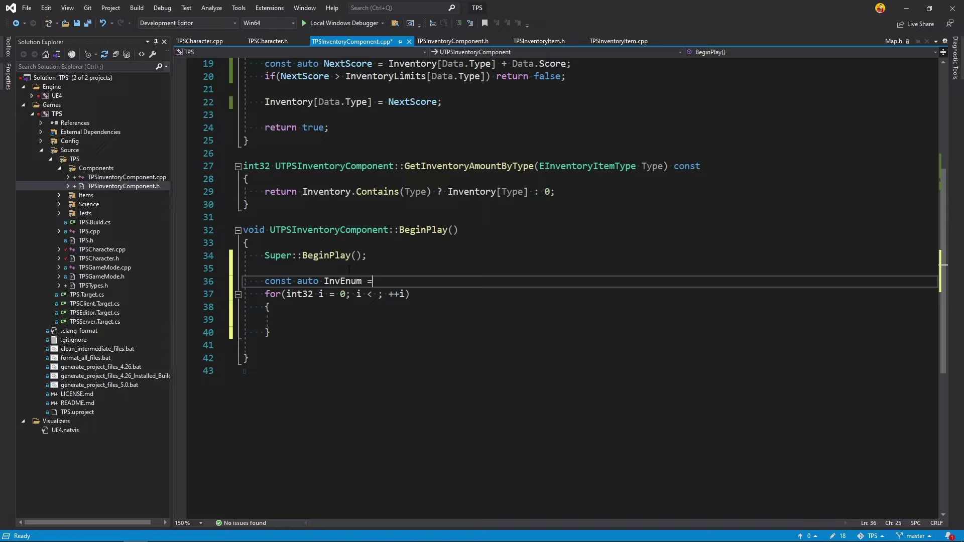
pyautogui.write('S')
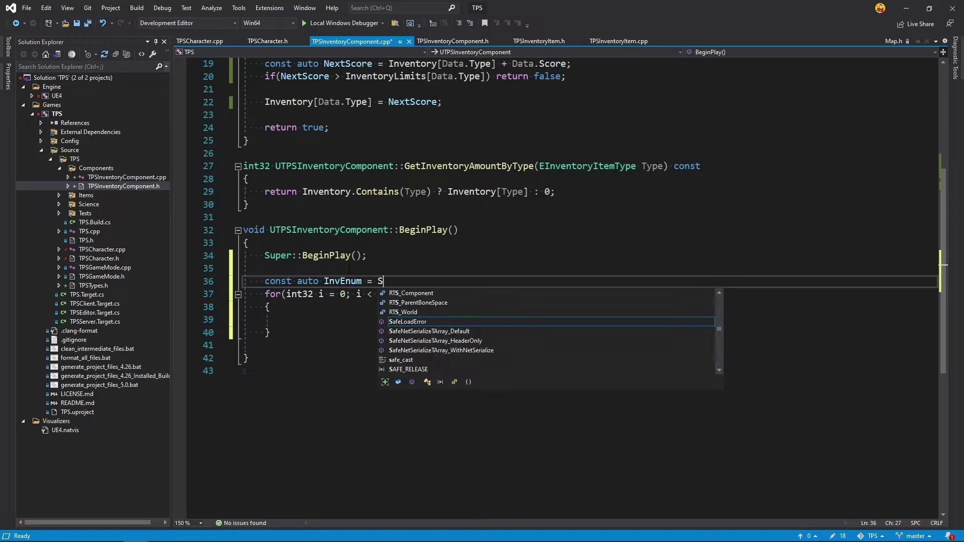
pyautogui.write('taticEn')
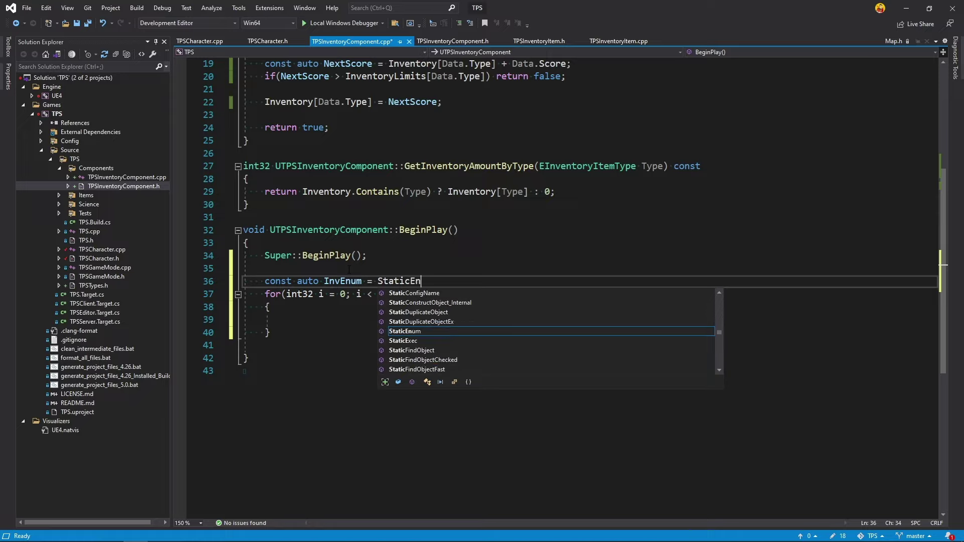
pyautogui.write('um')
pyautogui.press('Escape')
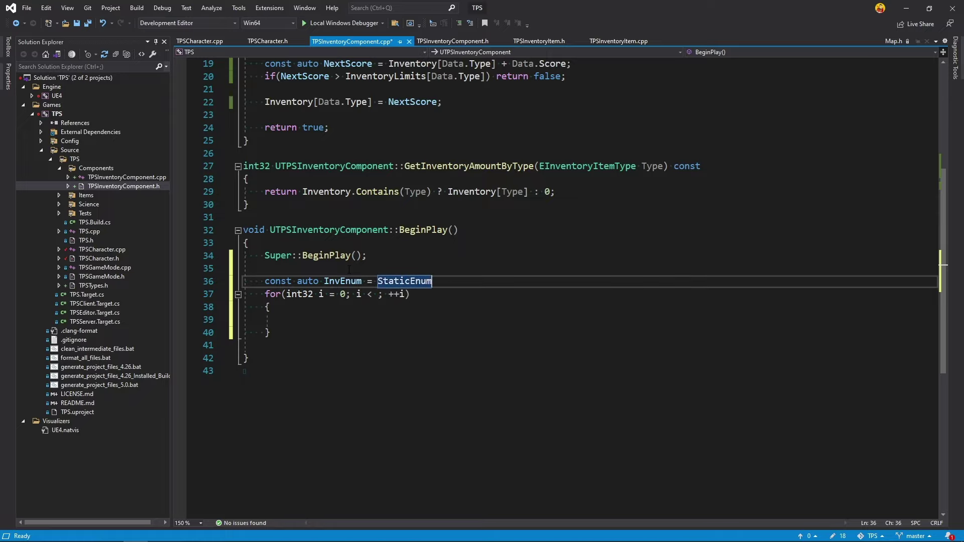
pyautogui.write('<')
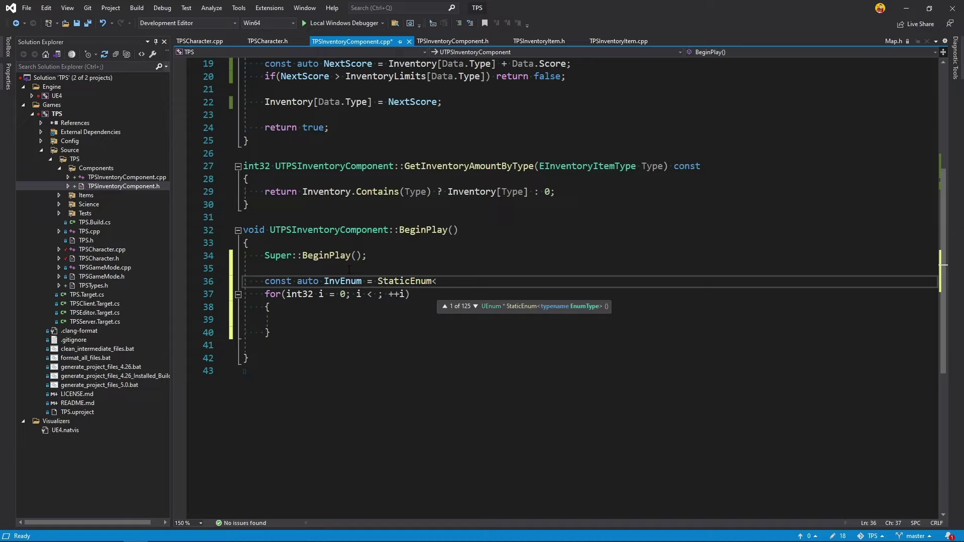
pyautogui.write('EInvent')
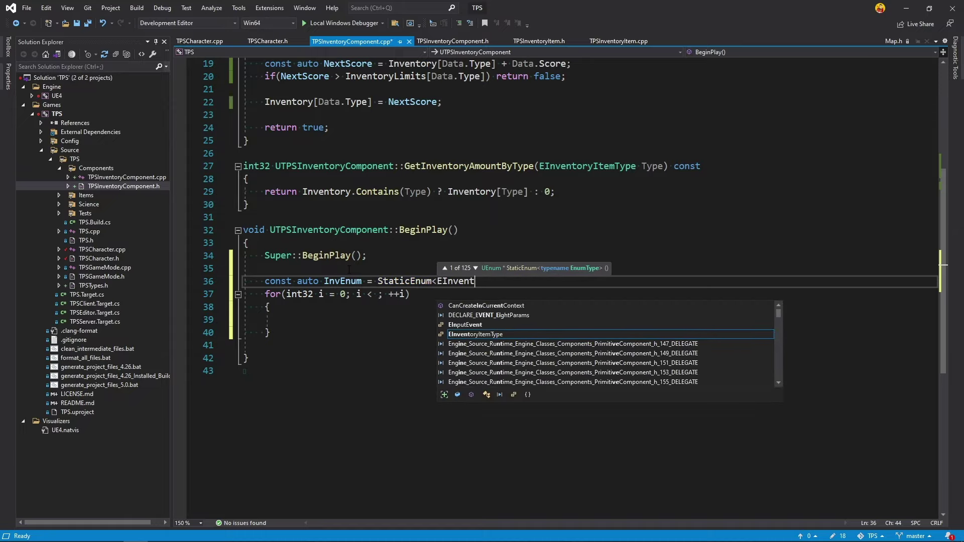
pyautogui.write('o')
pyautogui.press('Tab')
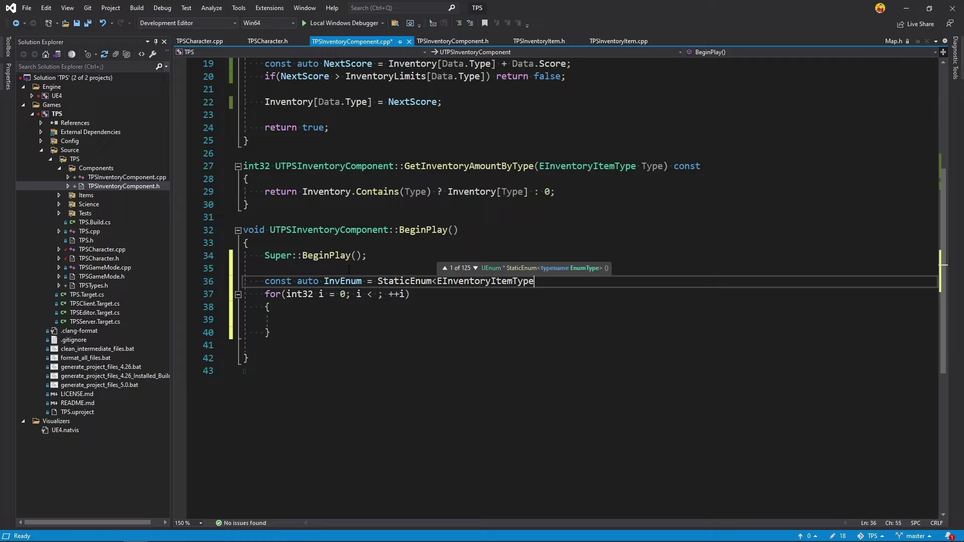
pyautogui.write('>')
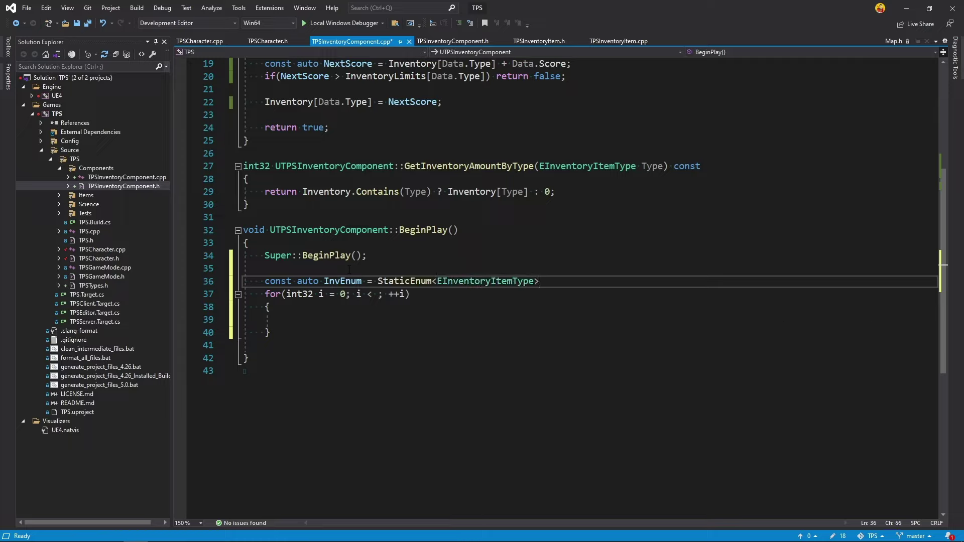
pyautogui.write('();')
pyautogui.hotkey('ctrl', 's')
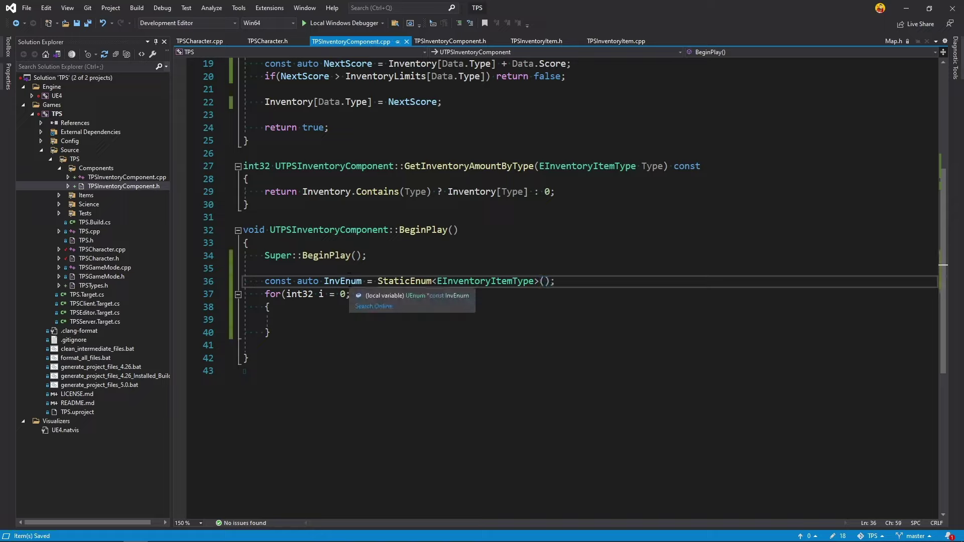
pyautogui.click(394, 281)
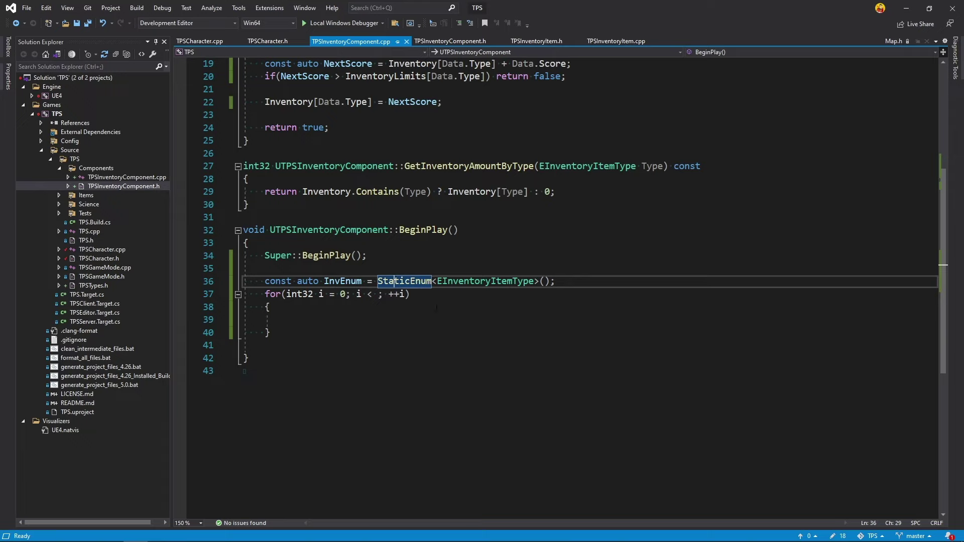
pyautogui.press('F12')
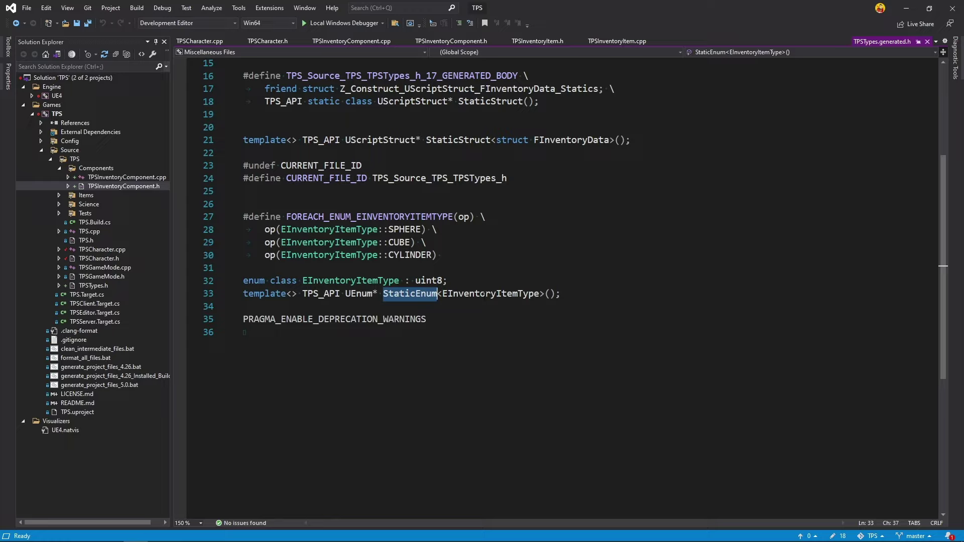
pyautogui.doubleClick(360, 294)
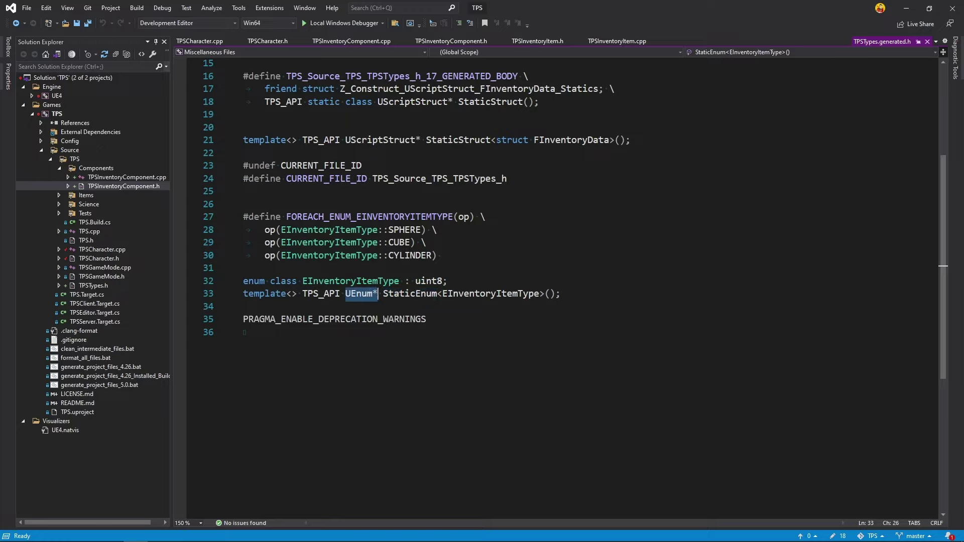
pyautogui.click(927, 42)
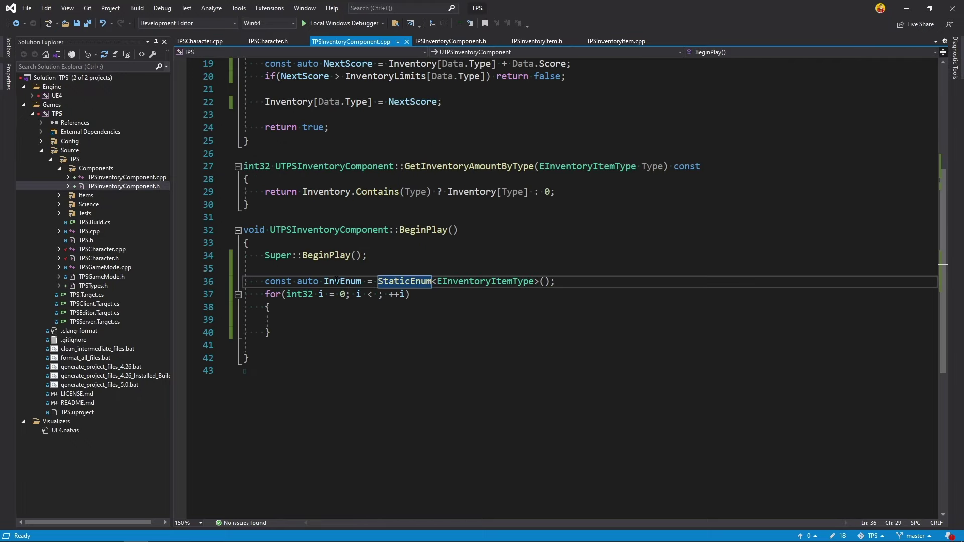
# Step: Make the loop condition i < InvEnum->NumEnums() - 1 and save
pyautogui.doubleClick(337, 281)
pyautogui.hotkey('ctrl', 'c')
pyautogui.click(378, 294)
pyautogui.hotkey('ctrl', 'v')
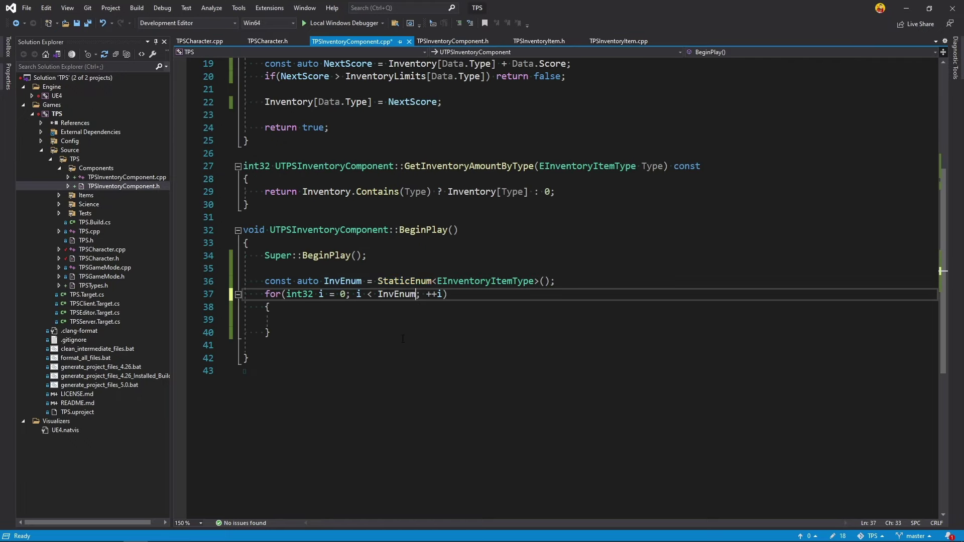
pyautogui.write('->')
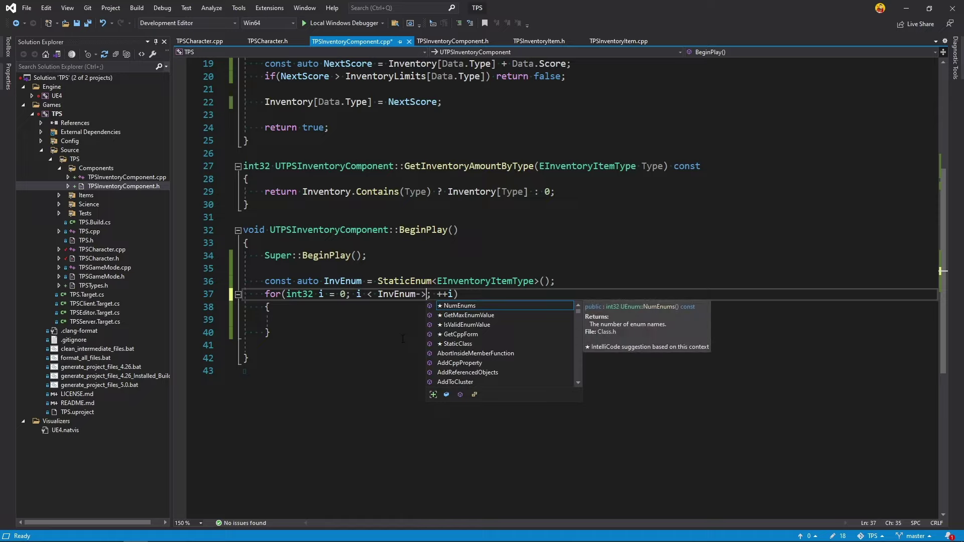
pyautogui.write('nu')
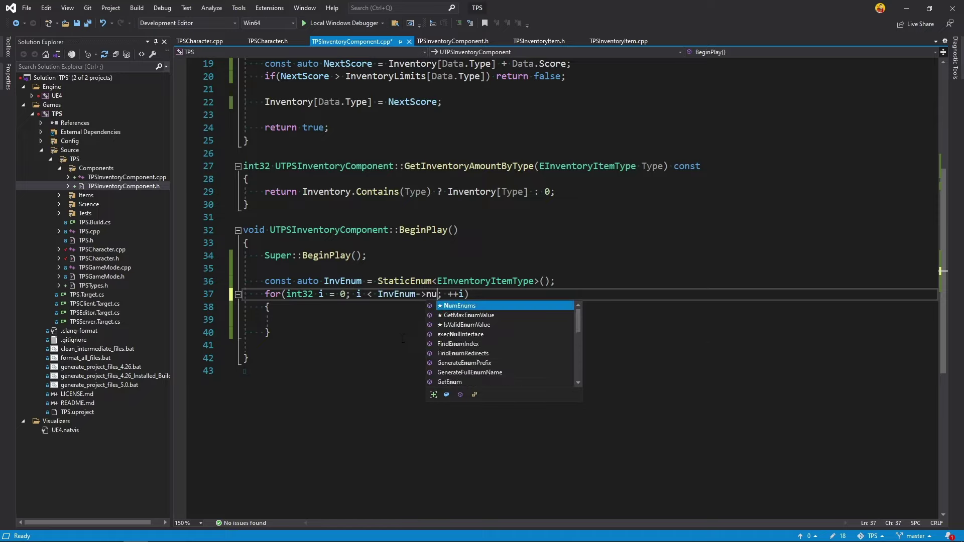
pyautogui.press('Tab')
pyautogui.write('(')
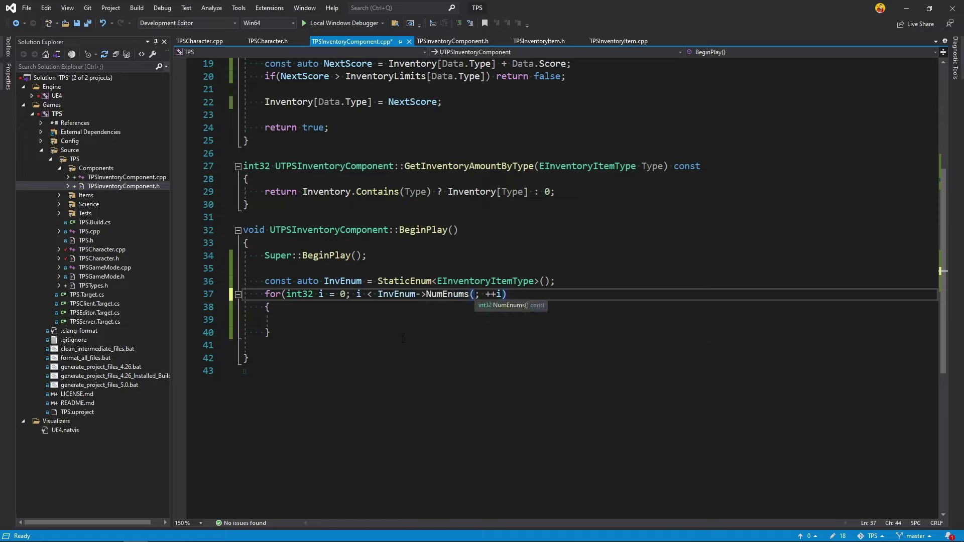
pyautogui.write(')')
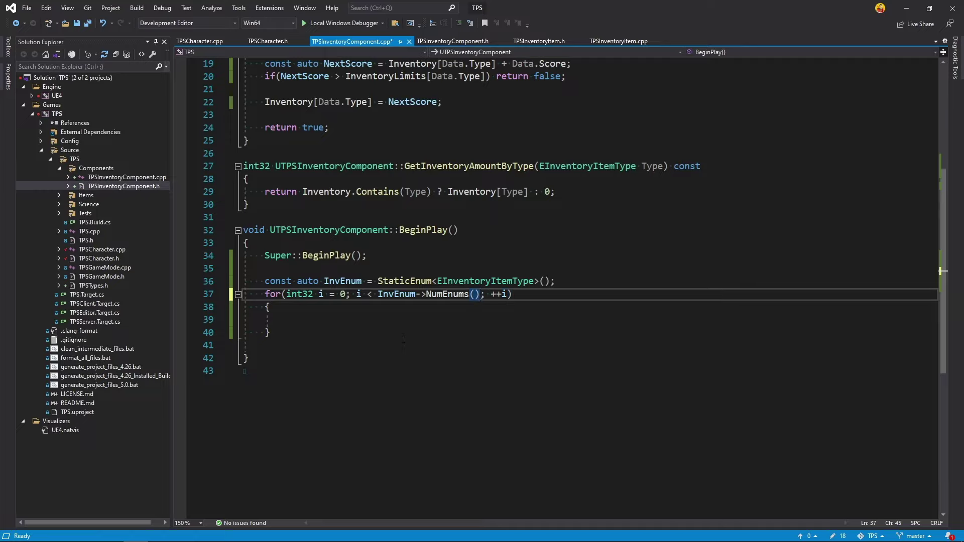
pyautogui.write(' - 1')
pyautogui.hotkey('ctrl', 's')
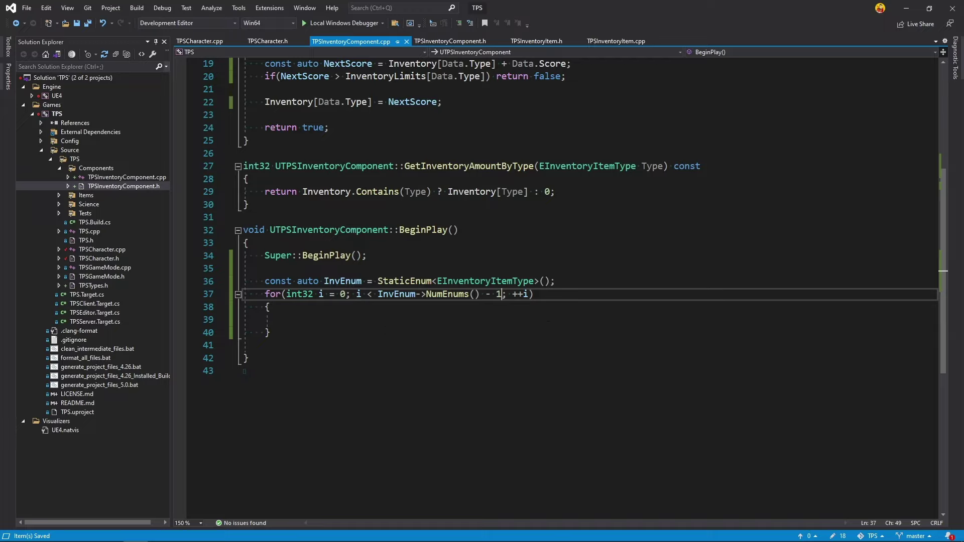
# Step: Check EInventoryItemType's definition in TPSTypes.h, then return to the empty loop body
pyautogui.click(507, 282)
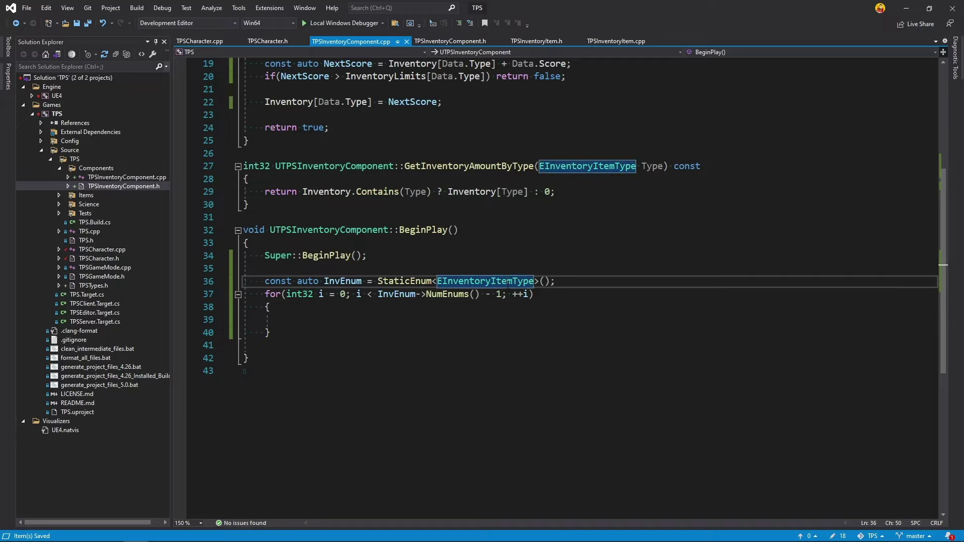
pyautogui.press('F12')
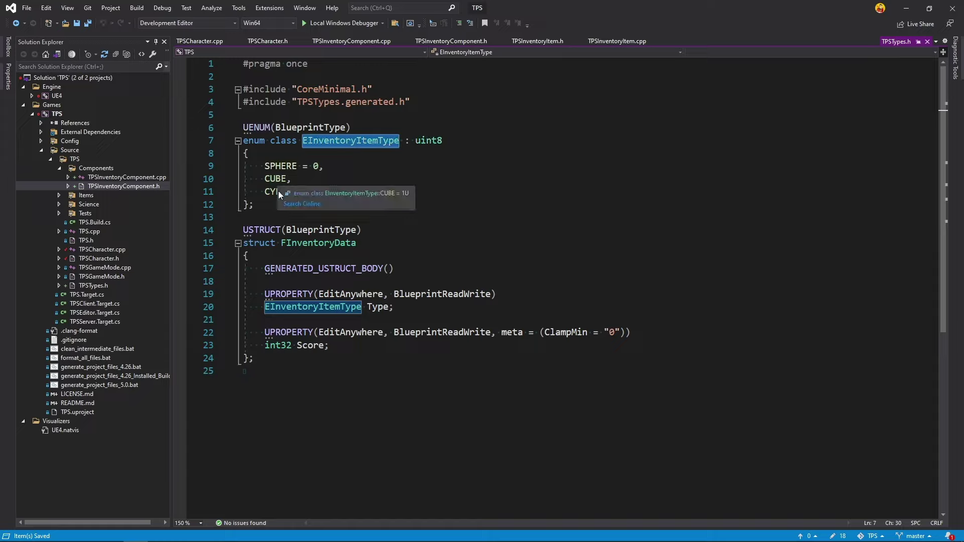
pyautogui.click(928, 42)
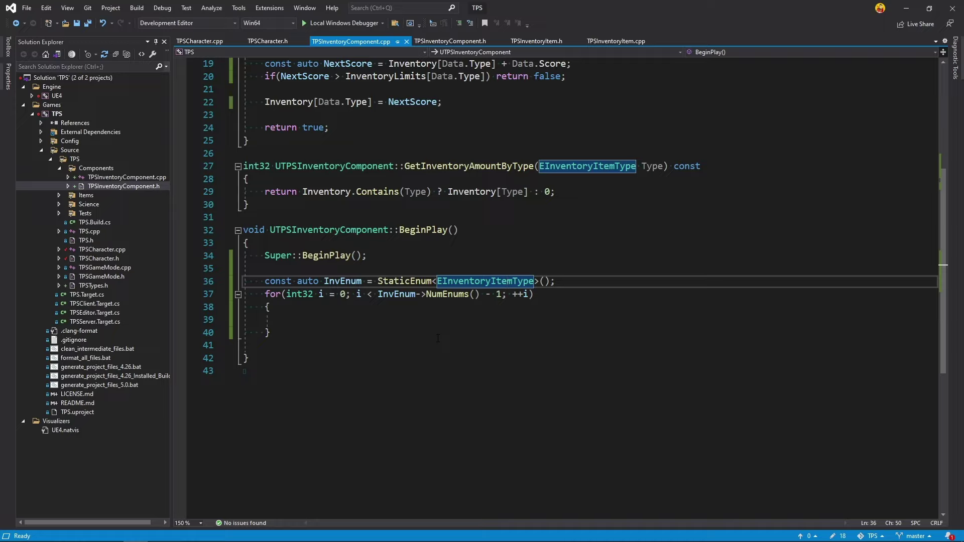
pyautogui.click(339, 323)
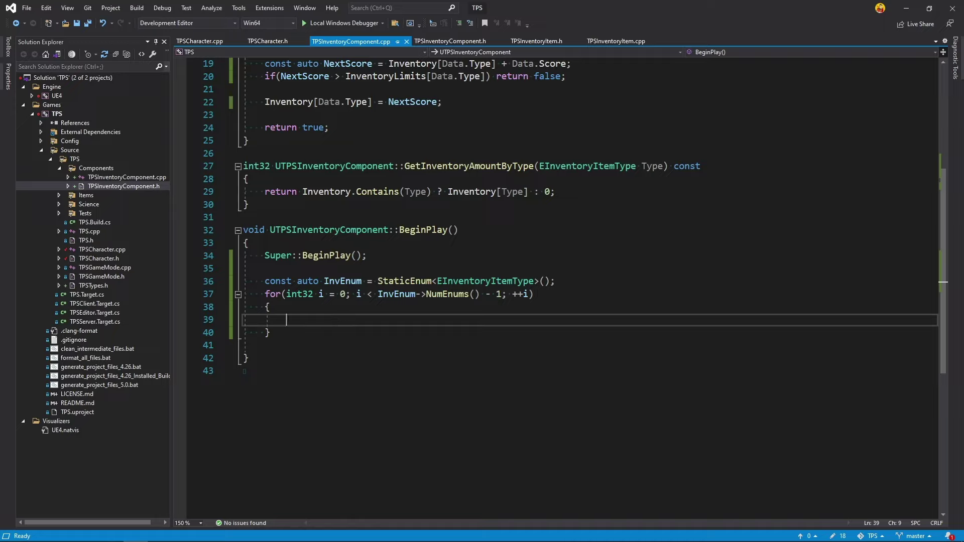
# Step: Declare const EInventoryItemType EnumElem = static_cast<EInventoryItemType>(i); in the loop body
pyautogui.click(533, 282)
pyautogui.click(298, 320)
pyautogui.write('con')
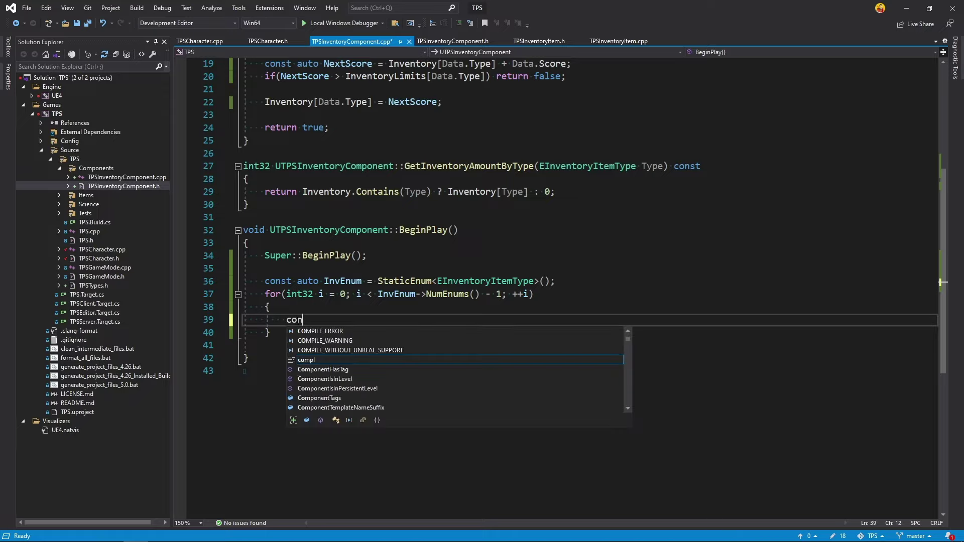
pyautogui.write('st')
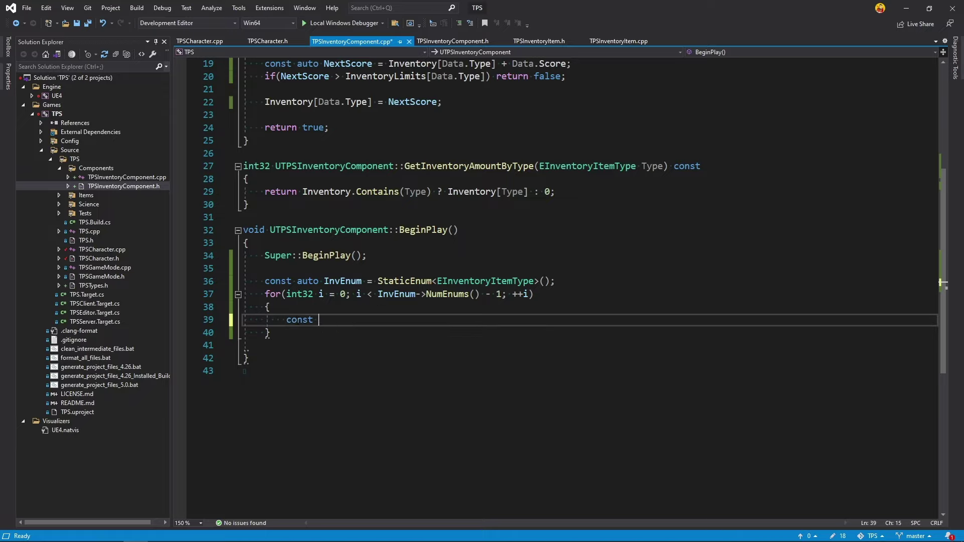
pyautogui.write(' EInventoryItemType')
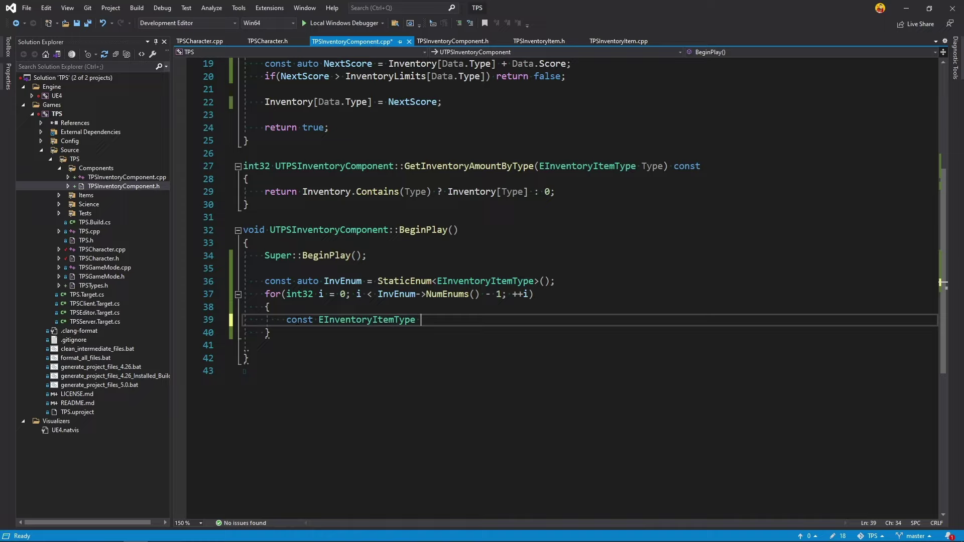
pyautogui.write(' Enum')
pyautogui.write('Elem = ')
pyautogui.write('st')
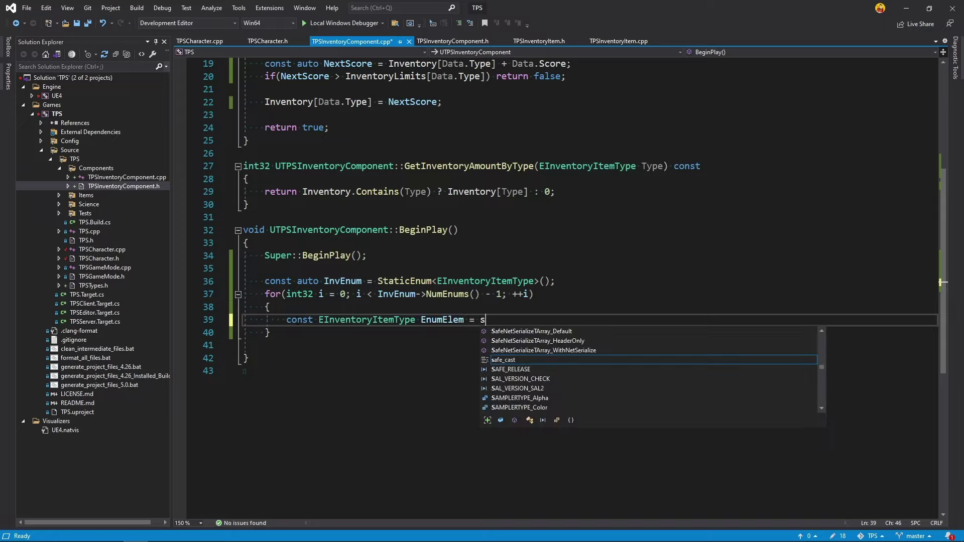
pyautogui.write('atic_')
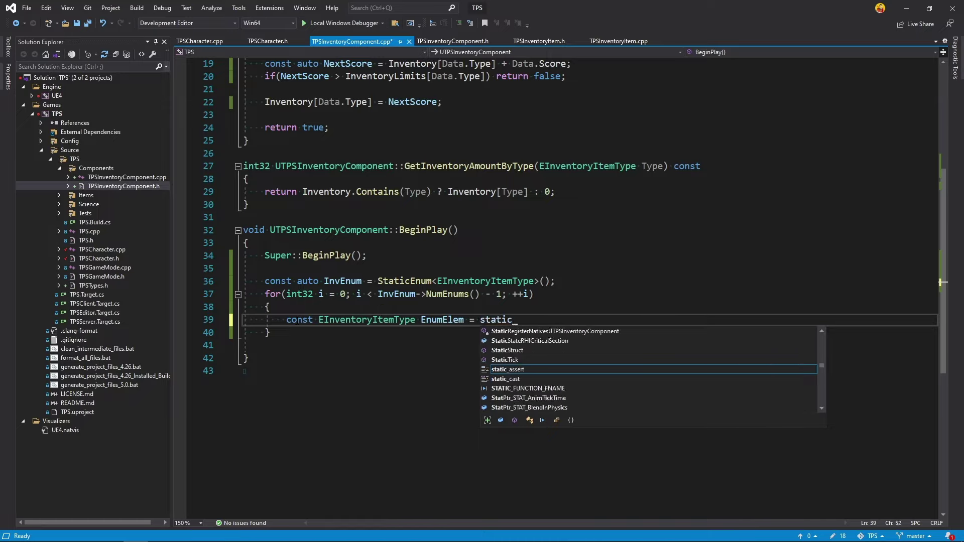
pyautogui.write('cast<>')
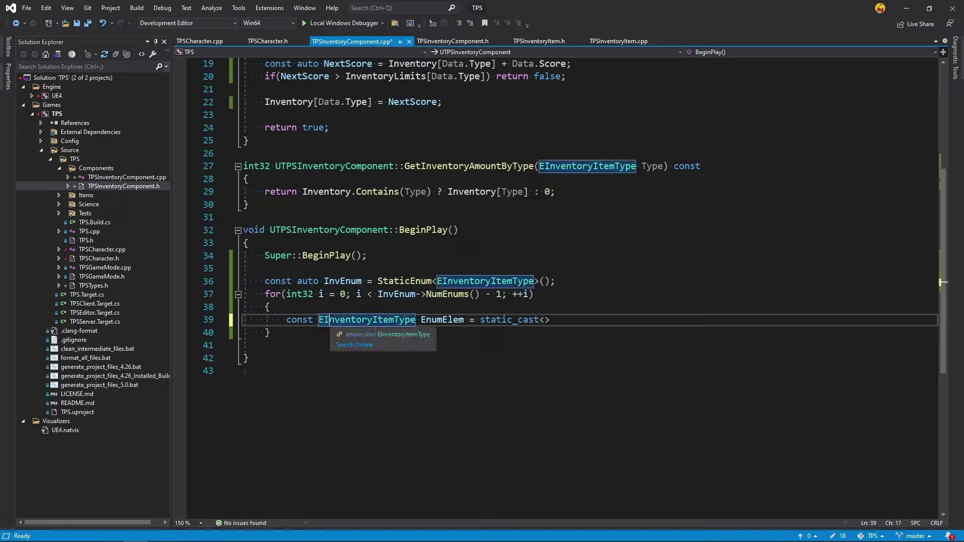
pyautogui.hotkey('ctrl', 'v')
pyautogui.click(663, 320)
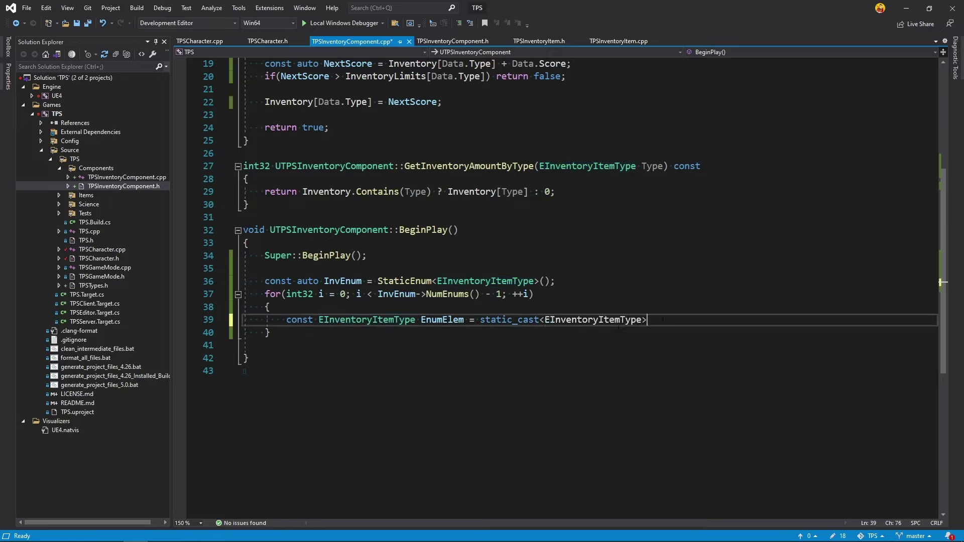
pyautogui.write('(')
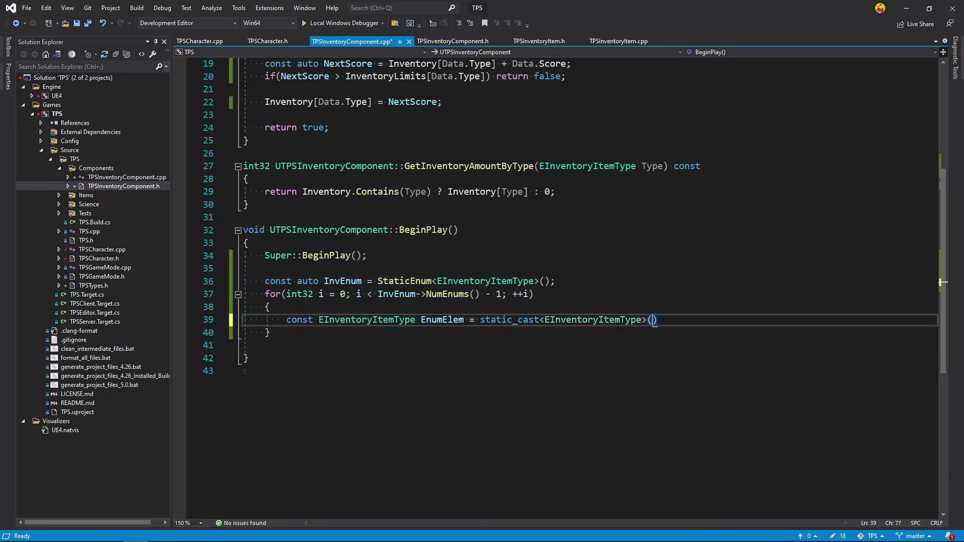
pyautogui.write('i)')
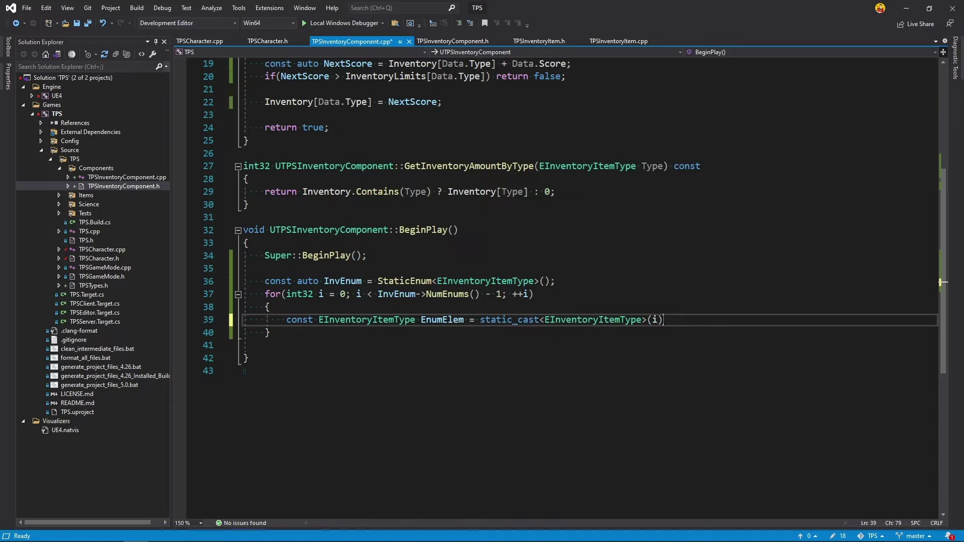
pyautogui.write(';')
pyautogui.press('Return')
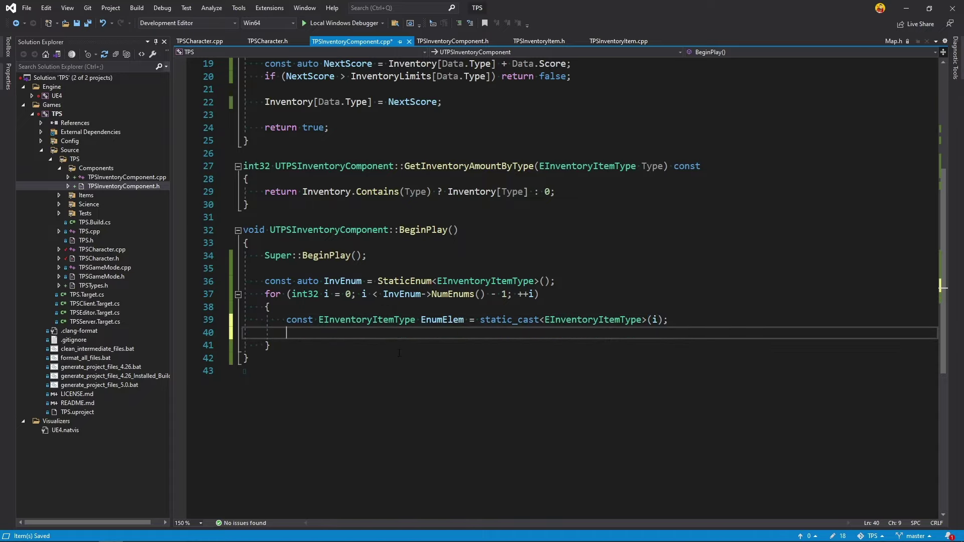
# Step: Add check(InventoryLimits.Contains(EnumElem)) inside the loop and save
pyautogui.write('check(')
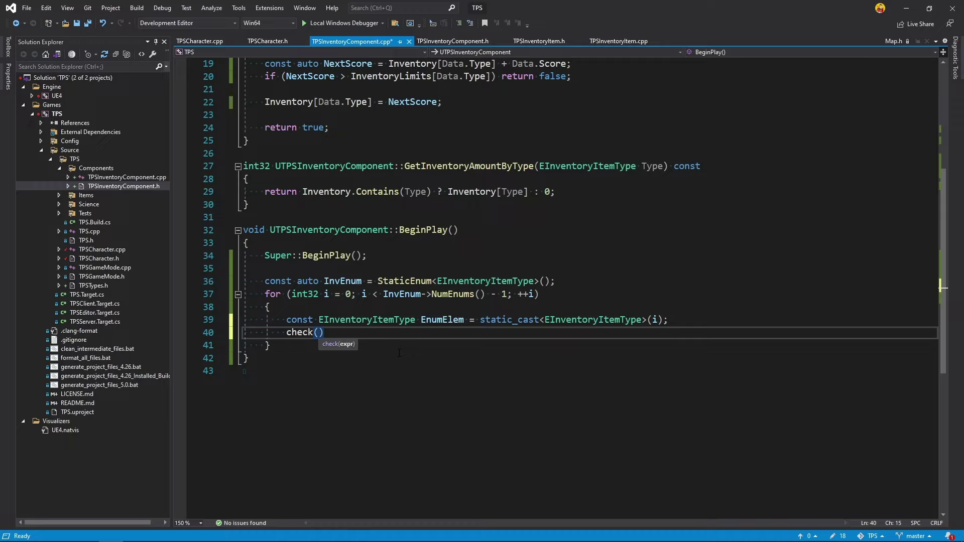
pyautogui.write('Inv')
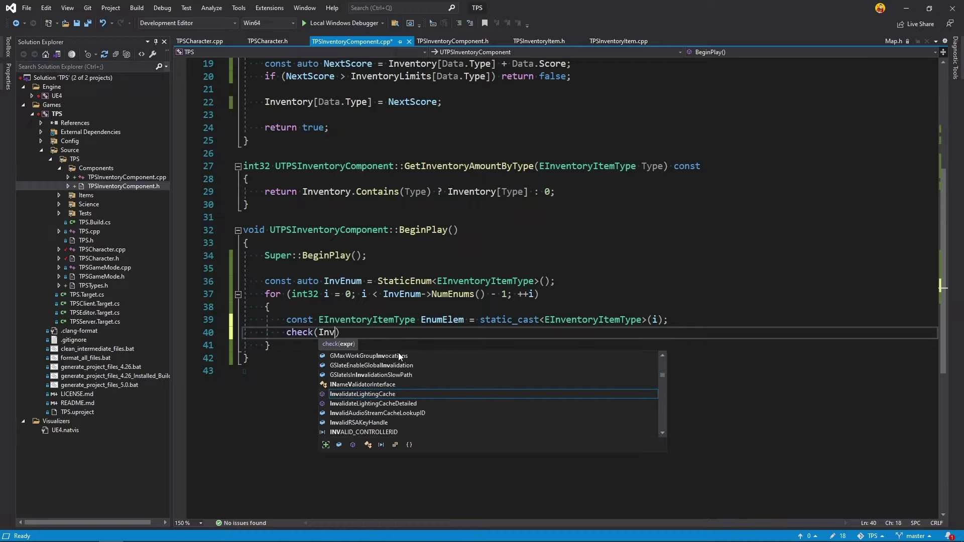
pyautogui.write('entoryL')
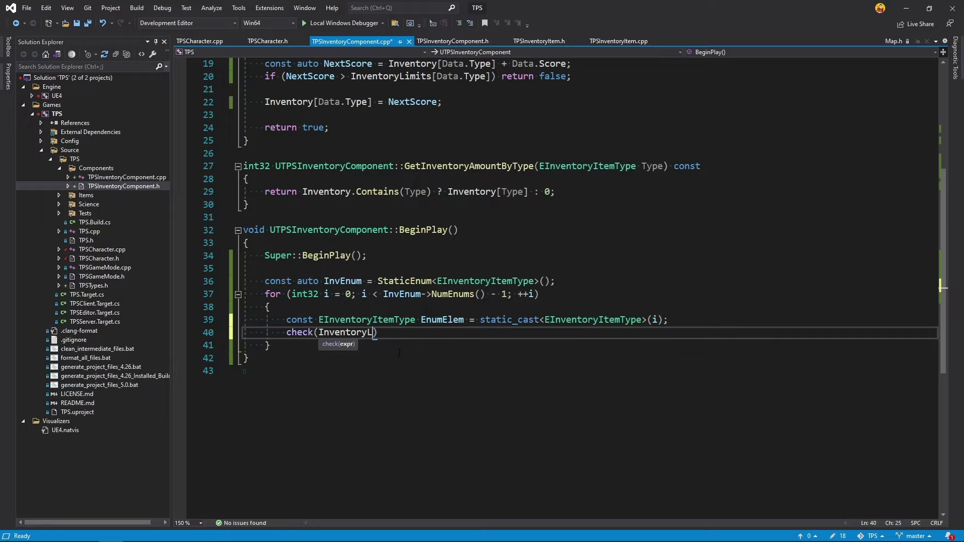
pyautogui.write('imits.co')
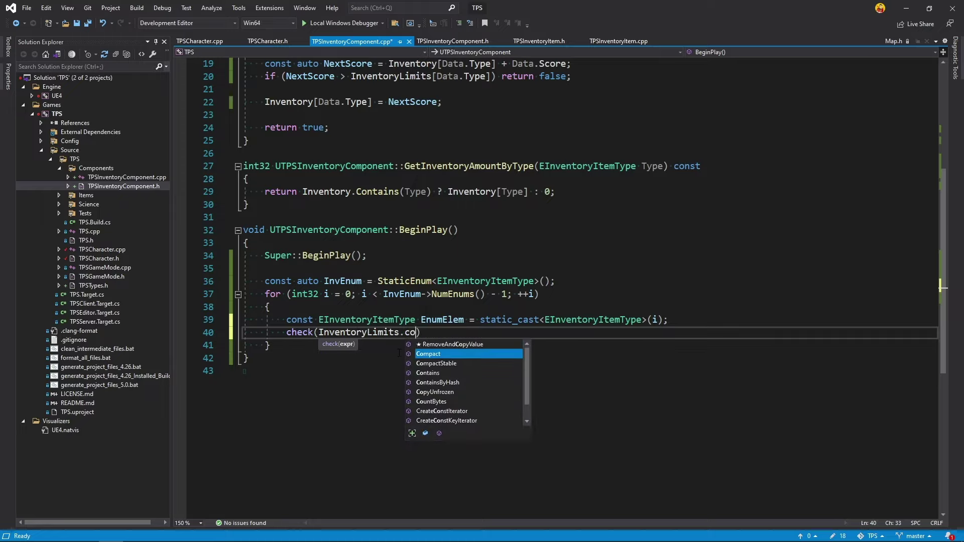
pyautogui.write('n')
pyautogui.press('Tab')
pyautogui.write('()')
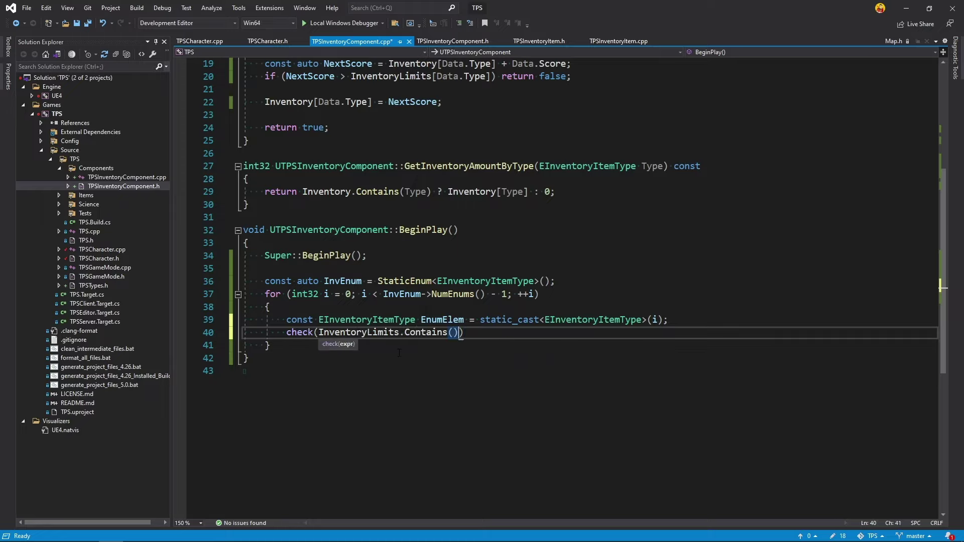
pyautogui.press('Left')
pyautogui.write('EnumElem')
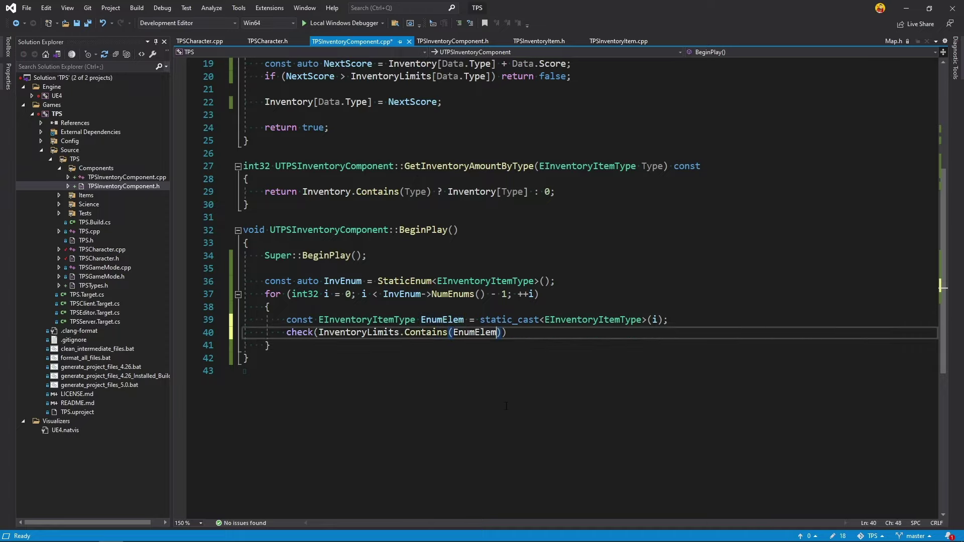
pyautogui.press('End')
pyautogui.hotkey('ctrl', 's')
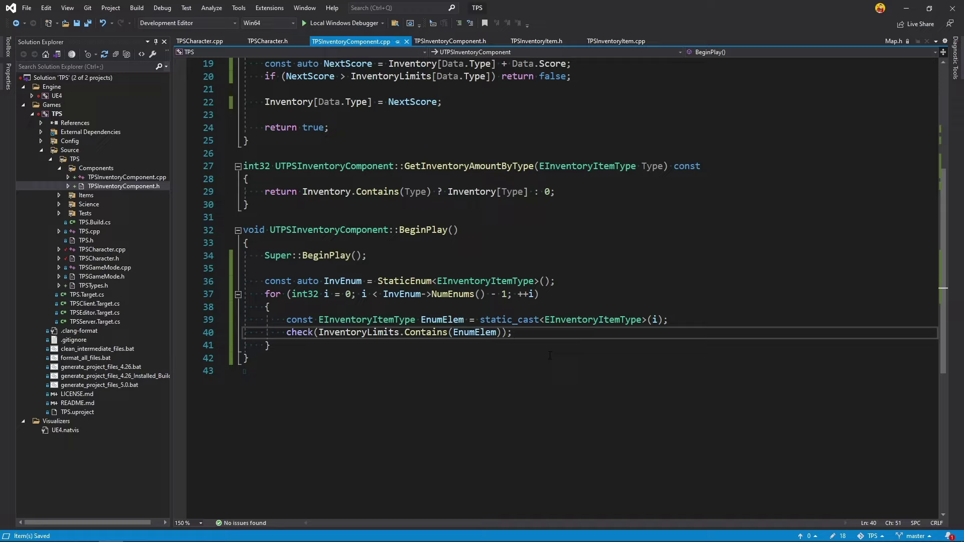
# Step: Change it to checkf with the message TEXT("Limit for %s doesn't exist") and EnumElemName
pyautogui.press('Home')
pyautogui.hotkey('ctrl', 'Right')
pyautogui.write('f')
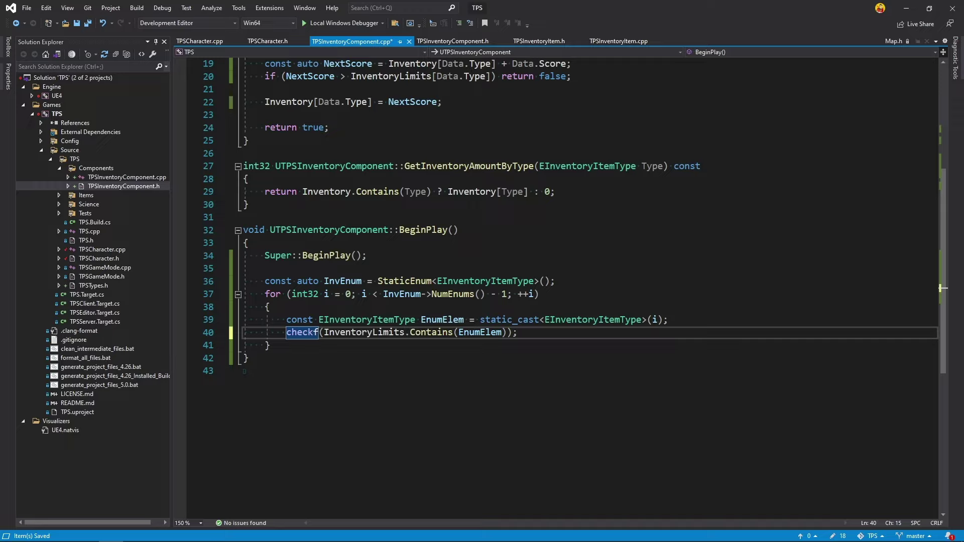
pyautogui.click(506, 333)
pyautogui.write(', TE')
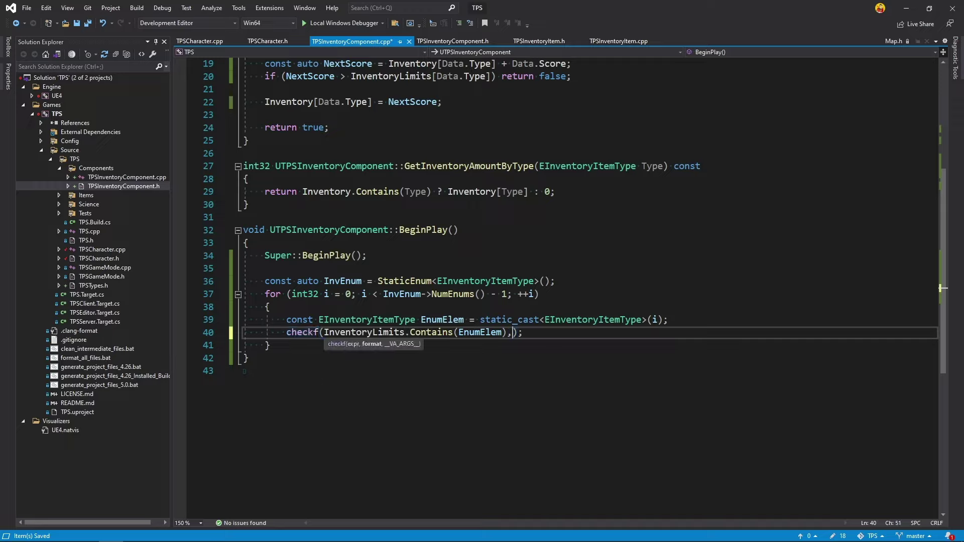
pyautogui.write('XT')
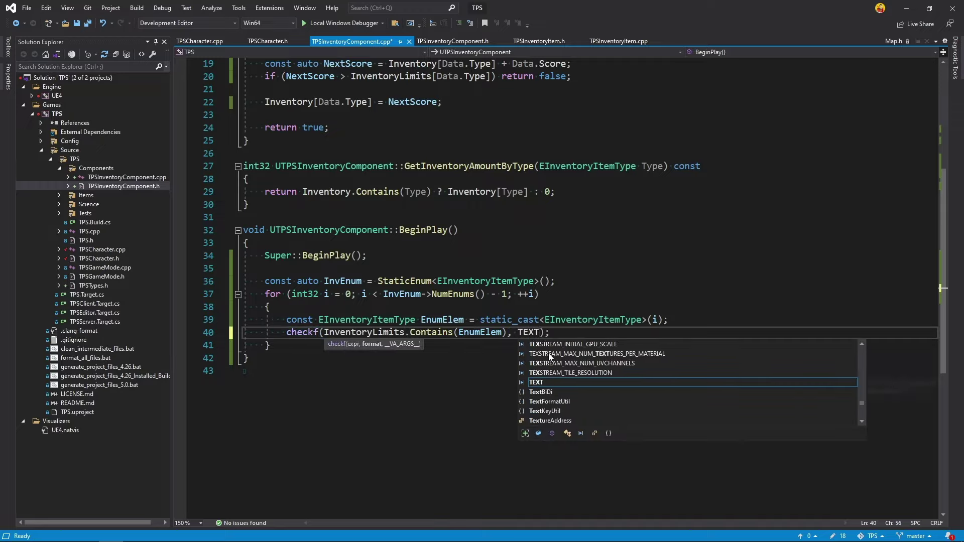
pyautogui.write('("')
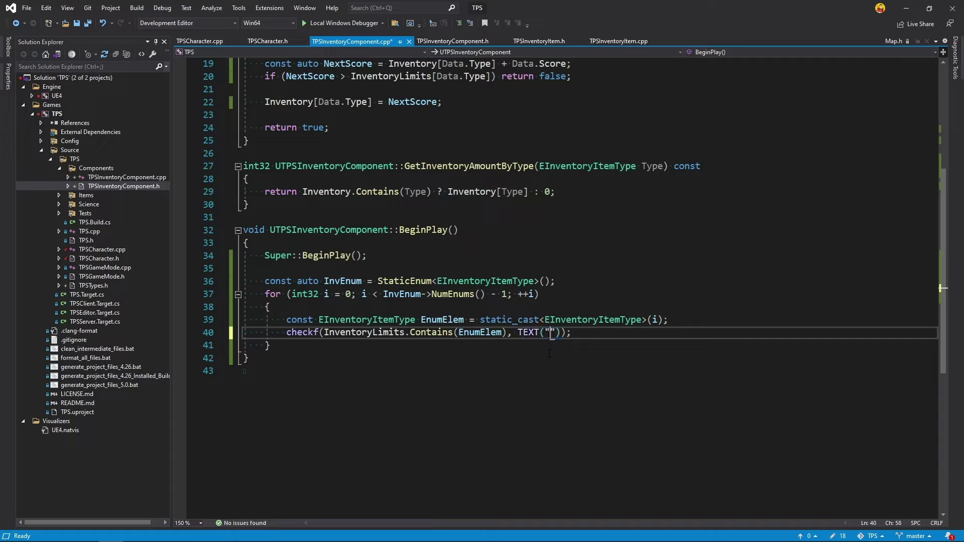
pyautogui.write('Li')
pyautogui.write('mit for ')
pyautogui.write('%s')
pyautogui.write(" doesn't e")
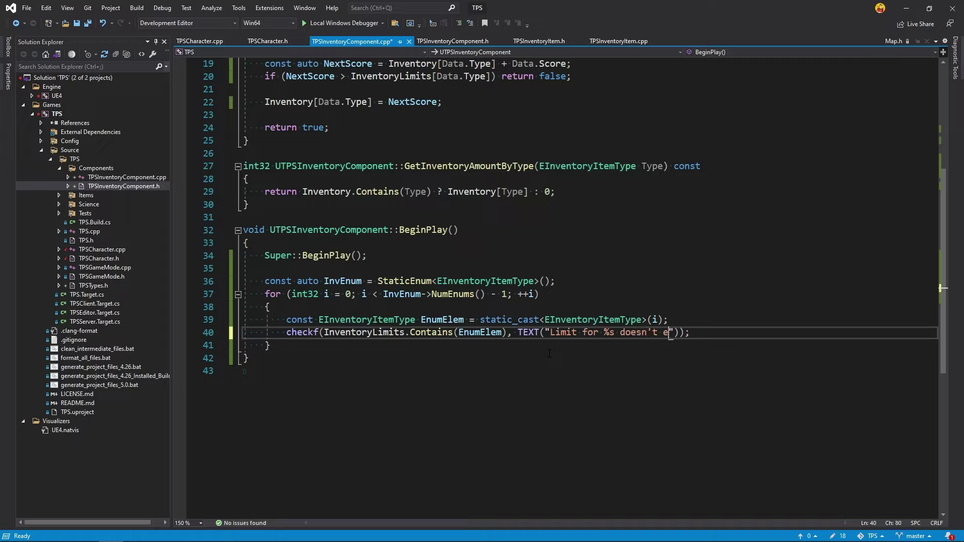
pyautogui.write('xist"), ')
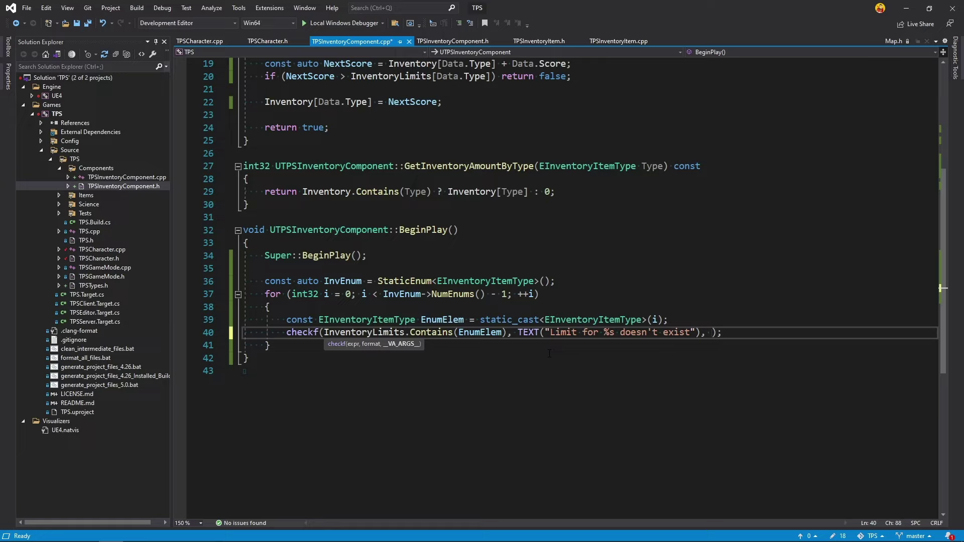
pyautogui.write('EnumElem')
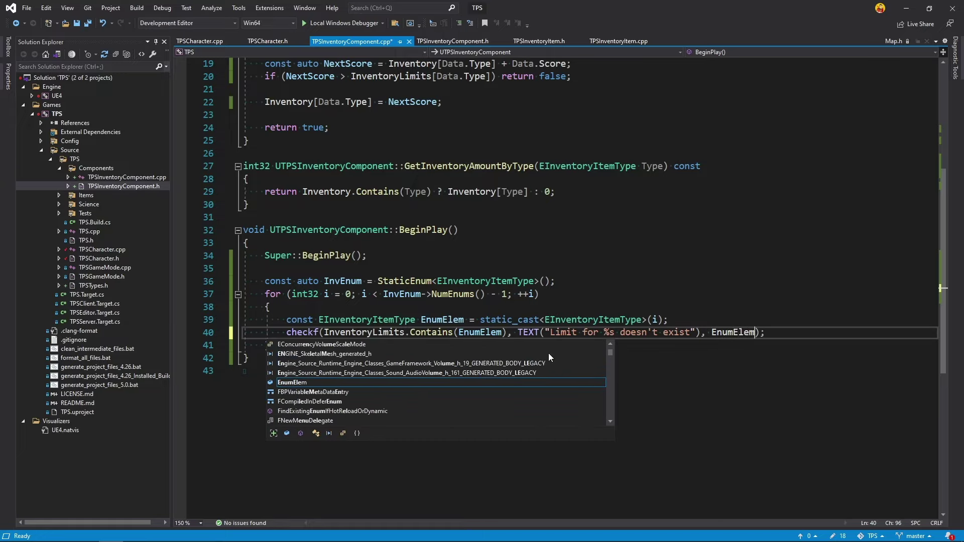
pyautogui.write('Name')
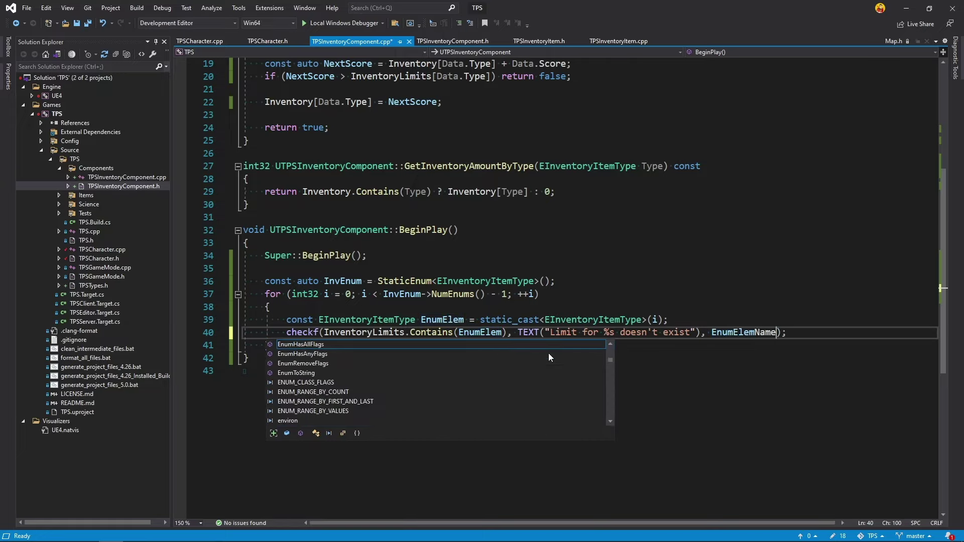
pyautogui.press('End')
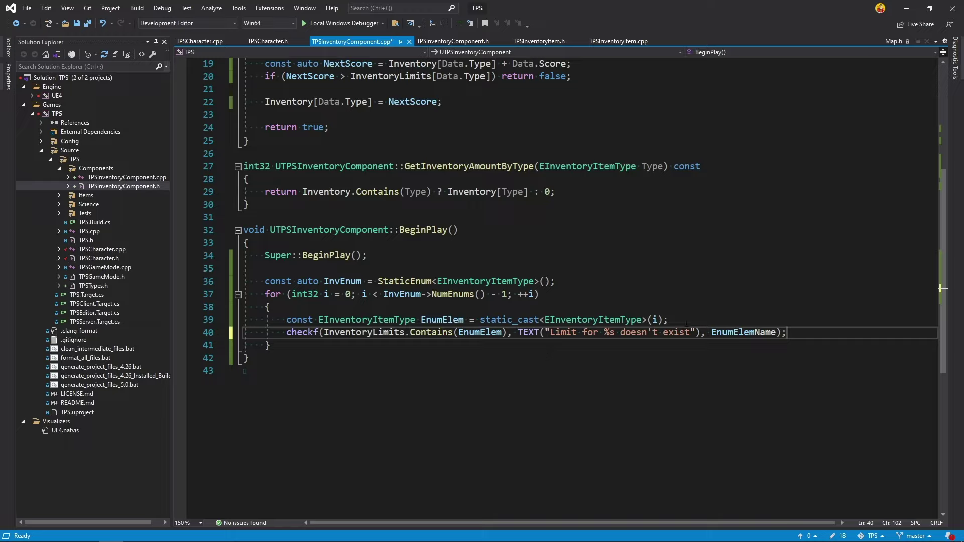
pyautogui.doubleClick(743, 334)
pyautogui.hotkey('ctrl', 'c')
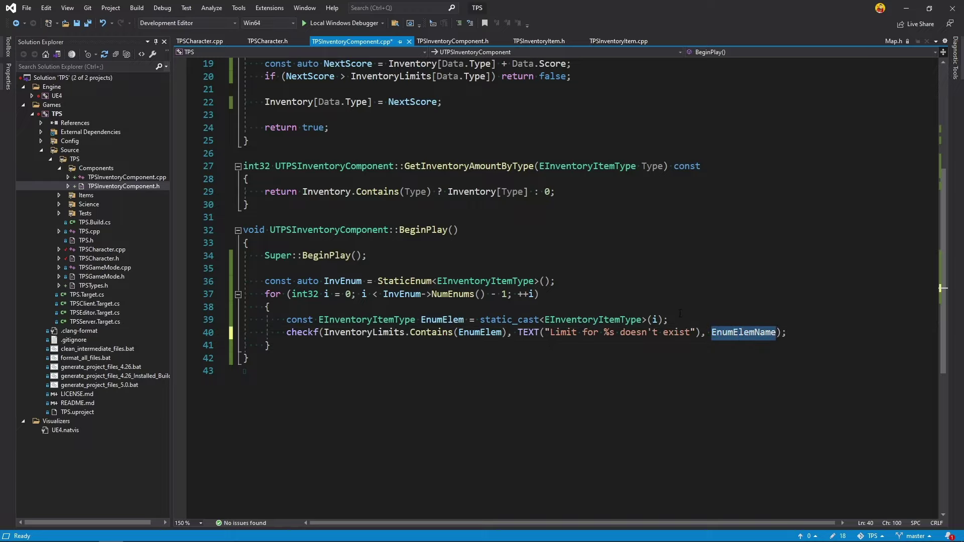
pyautogui.click(697, 321)
# Step: Above the checkf, declare const FString EnumElemName = UEnum::GetValueAsString(EnumElem); and save
pyautogui.press('Return')
pyautogui.write('co')
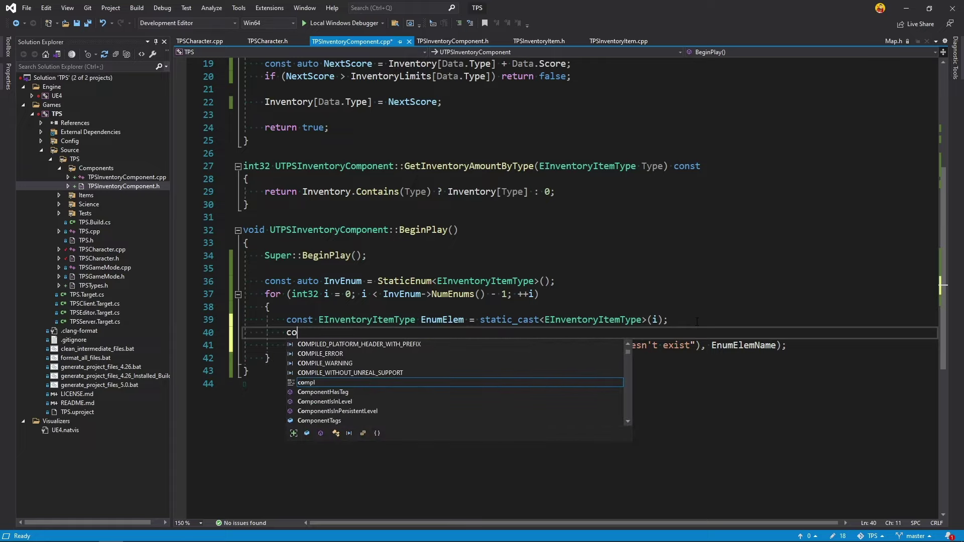
pyautogui.write('nst FStrin')
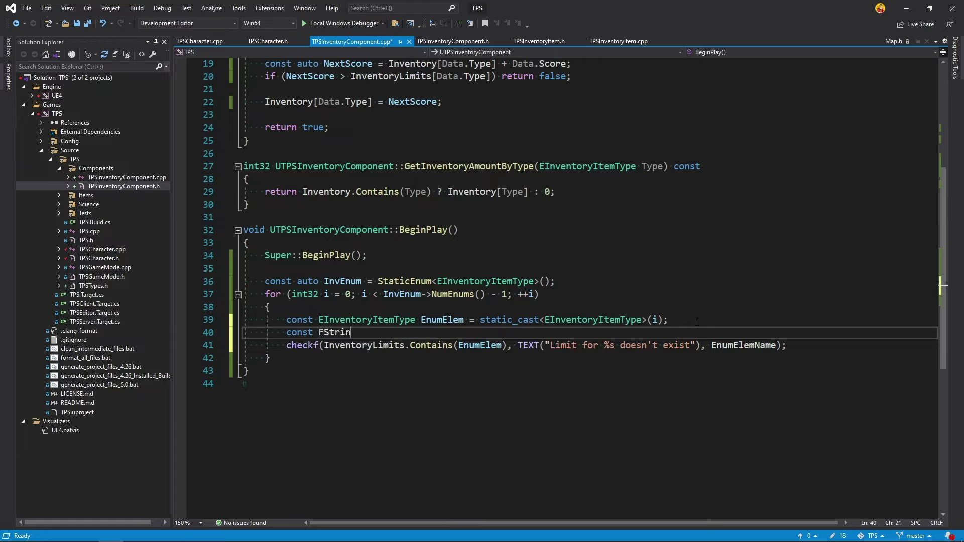
pyautogui.write('g')
pyautogui.hotkey('ctrl', 'v')
pyautogui.write('= ')
pyautogui.write('UENum')
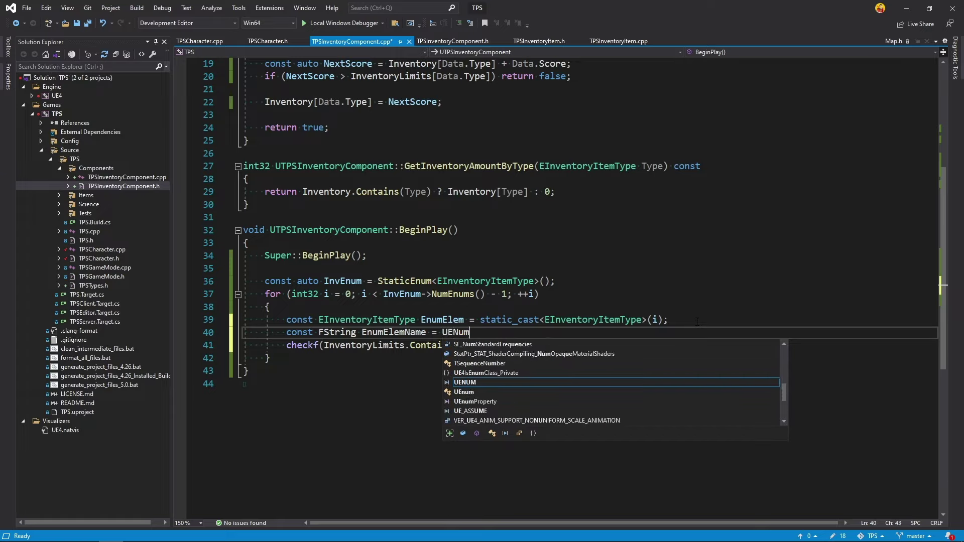
pyautogui.write(':')
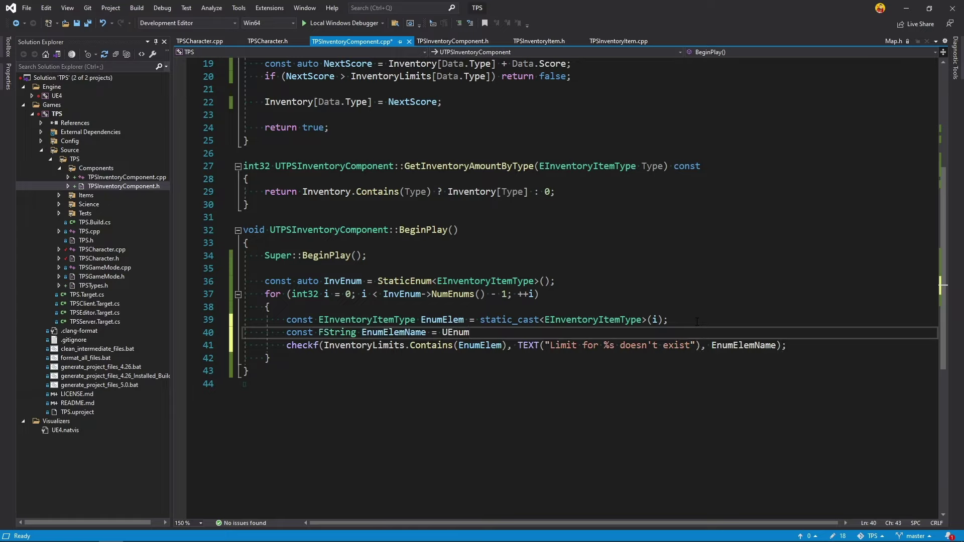
pyautogui.write(':g')
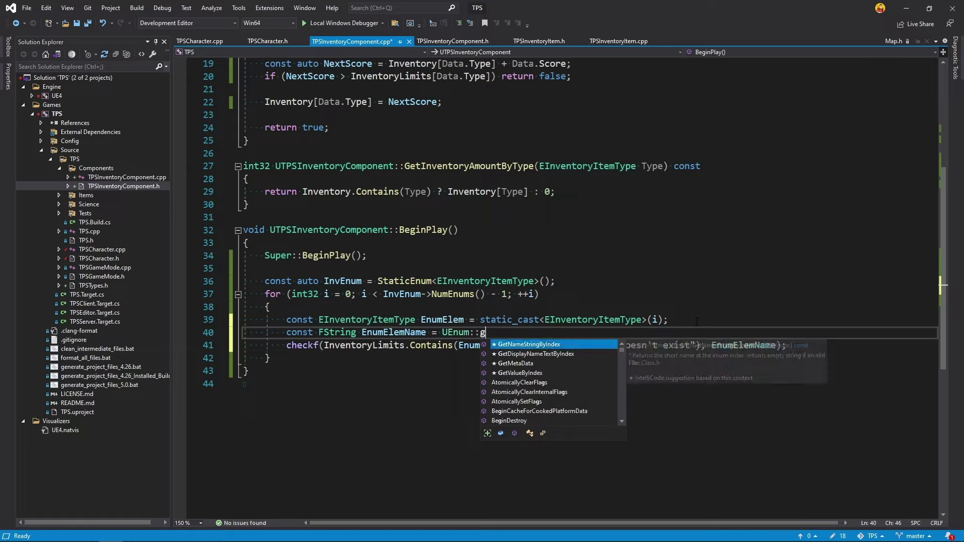
pyautogui.write('etvaluea')
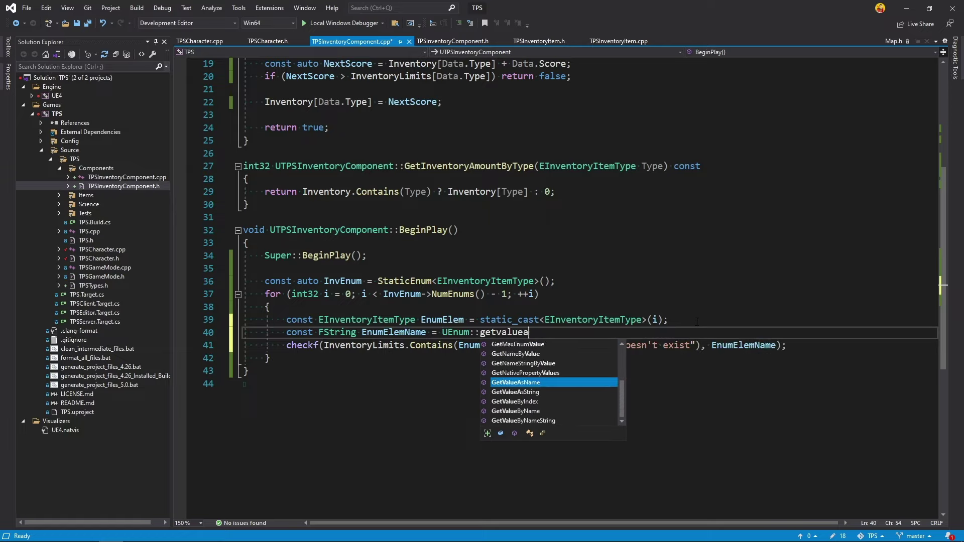
pyautogui.write('ss')
pyautogui.press('Tab')
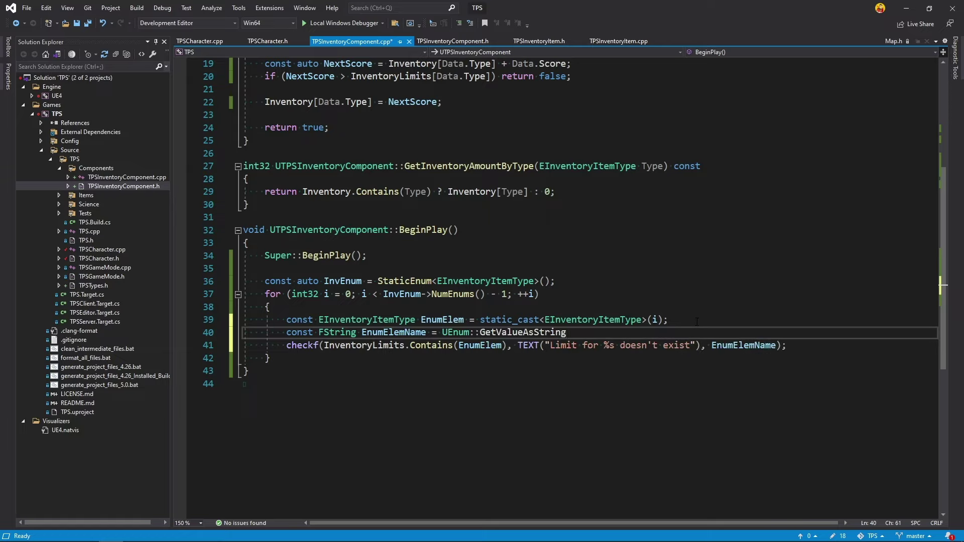
pyautogui.write('();')
pyautogui.hotkey('ctrl', 's')
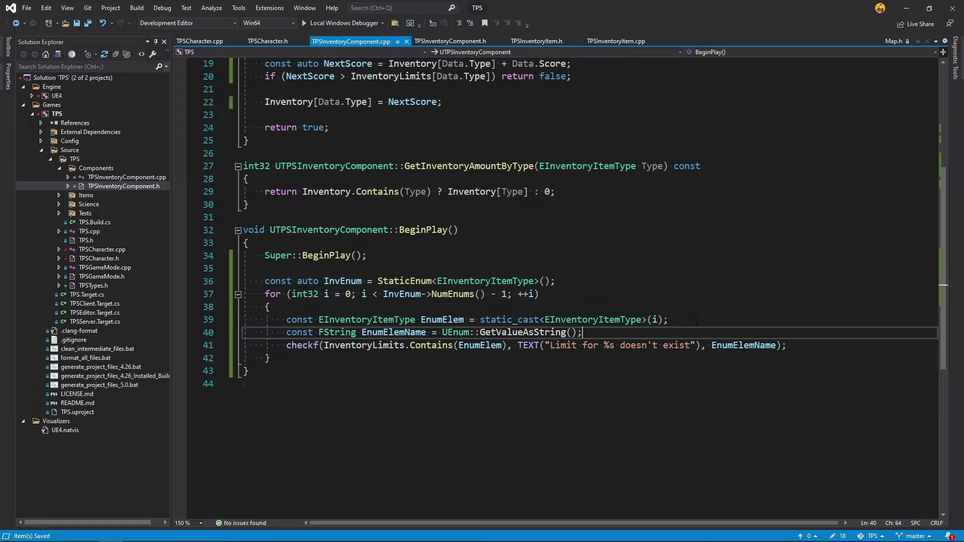
pyautogui.click(498, 332)
pyautogui.doubleClick(442, 320)
pyautogui.hotkey('ctrl', 'c')
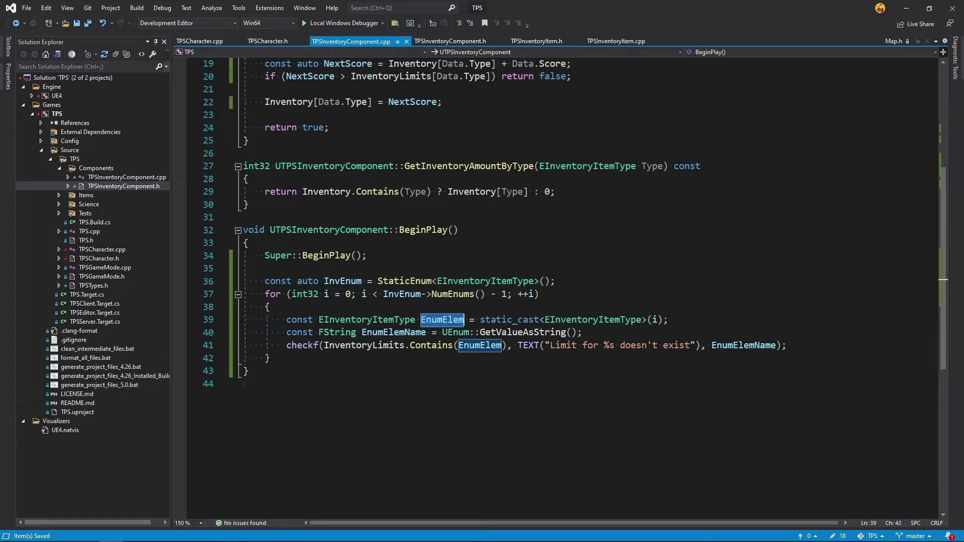
pyautogui.click(571, 332)
pyautogui.hotkey('ctrl', 'v')
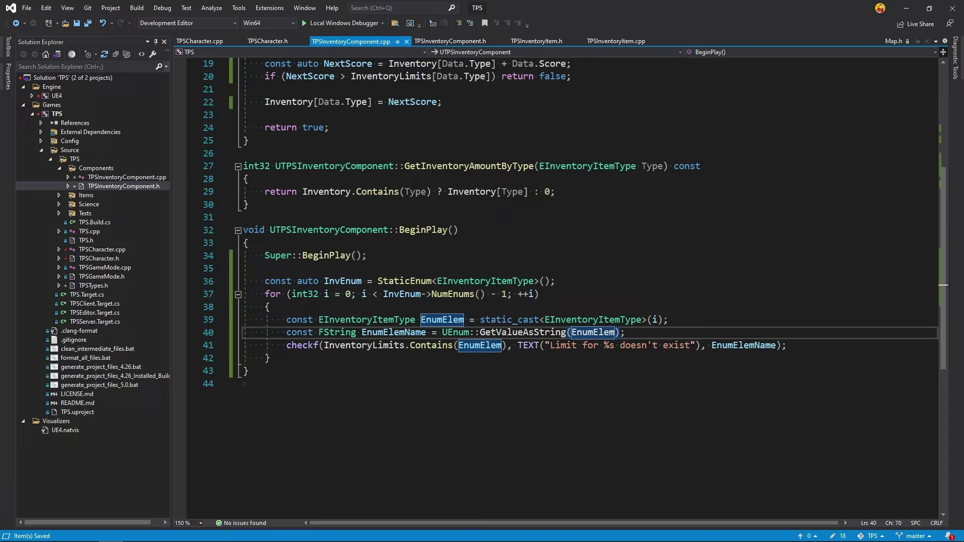
# Step: Pass *EnumElemName to the checkf and look up FString's operator* in UnrealString.h
pyautogui.click(377, 332)
pyautogui.hotkey('ctrl', 'shift', 'Down')
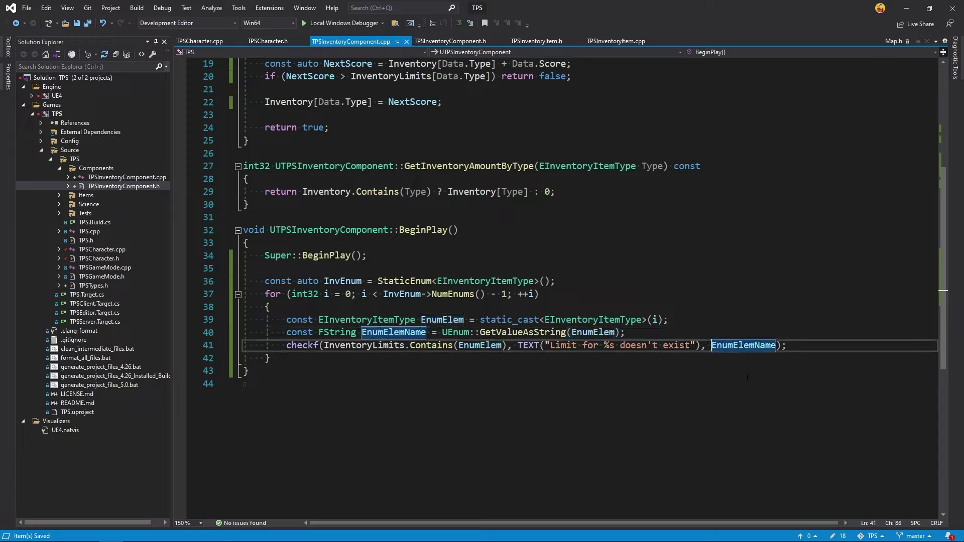
pyautogui.write('*')
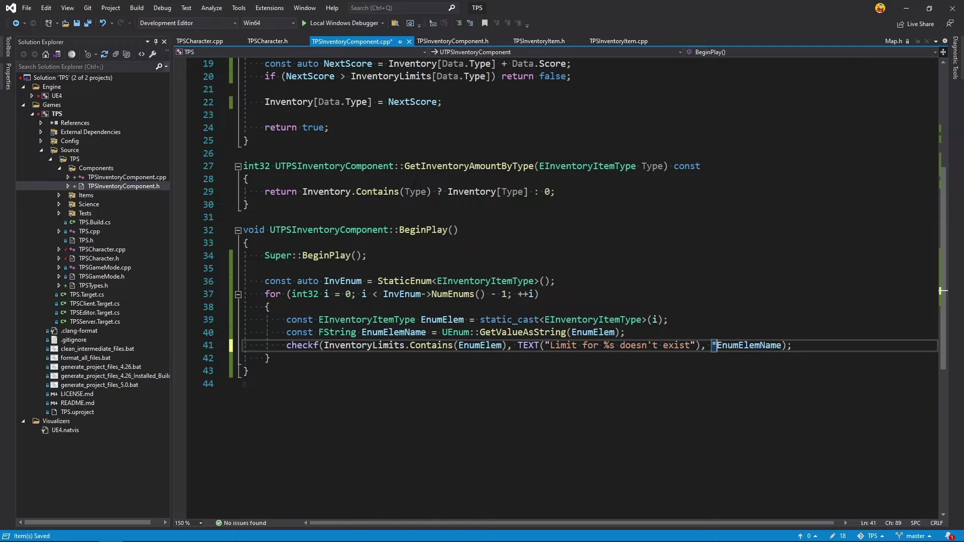
pyautogui.click(606, 346)
pyautogui.click(713, 346)
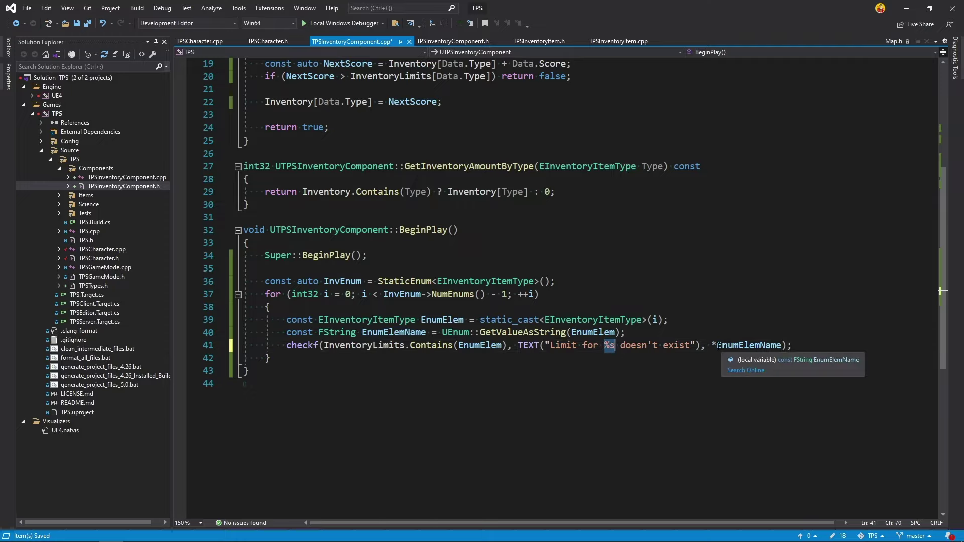
pyautogui.press('F12')
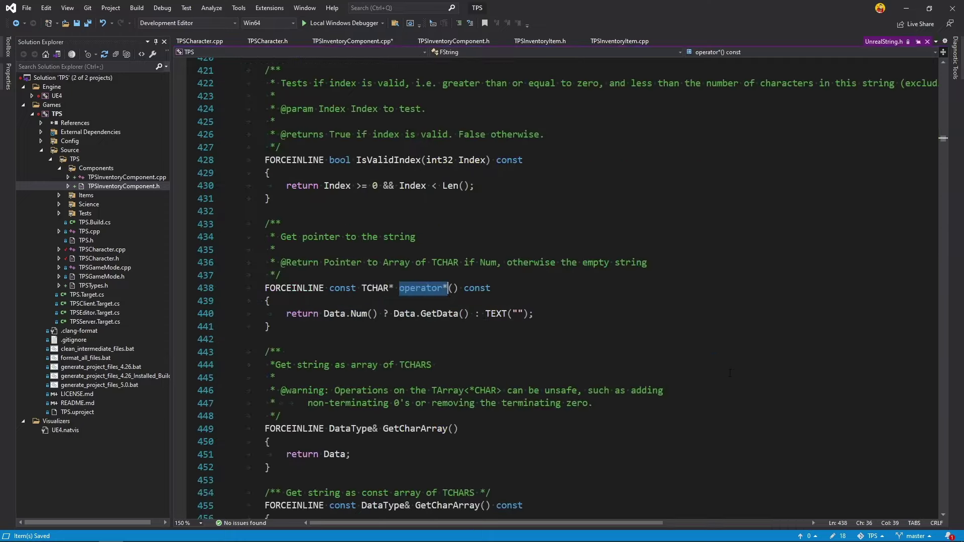
pyautogui.moveTo(330, 288); pyautogui.dragTo(394, 287)
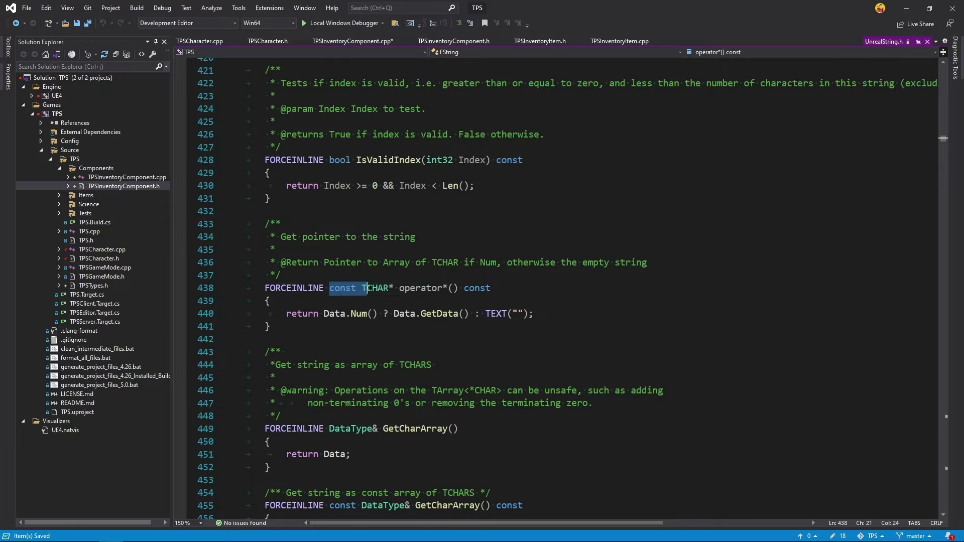
pyautogui.click(926, 42)
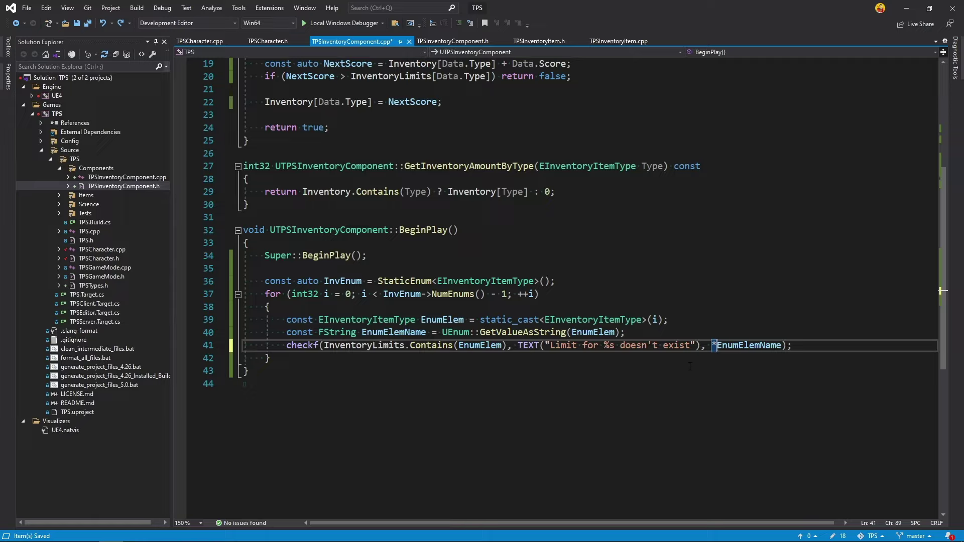
# Step: Add 'or less then zero' to the checkf message and move the Contains check into a new const LimitCheckCond line
pyautogui.press('Left')
pyautogui.press('Left')
pyautogui.press('Left')
pyautogui.write('o')
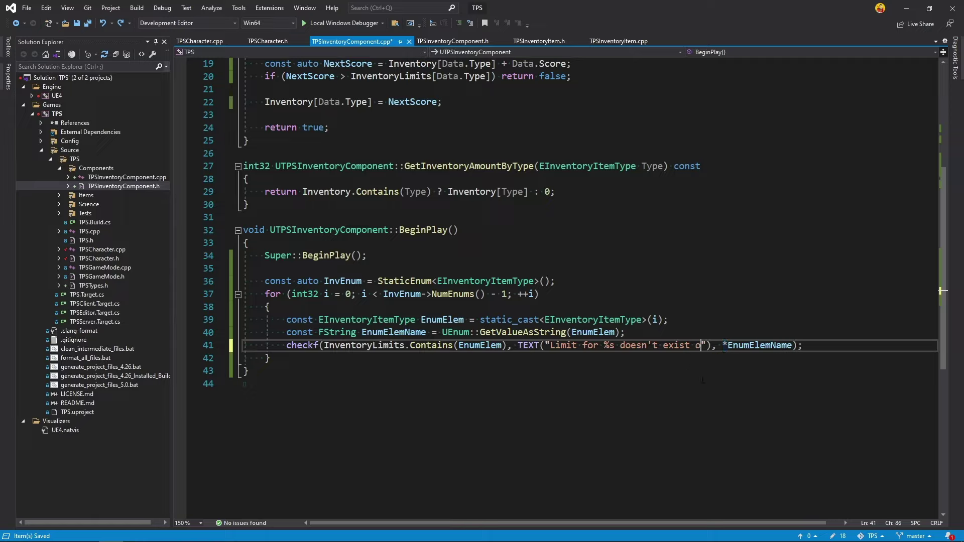
pyautogui.write('r less th')
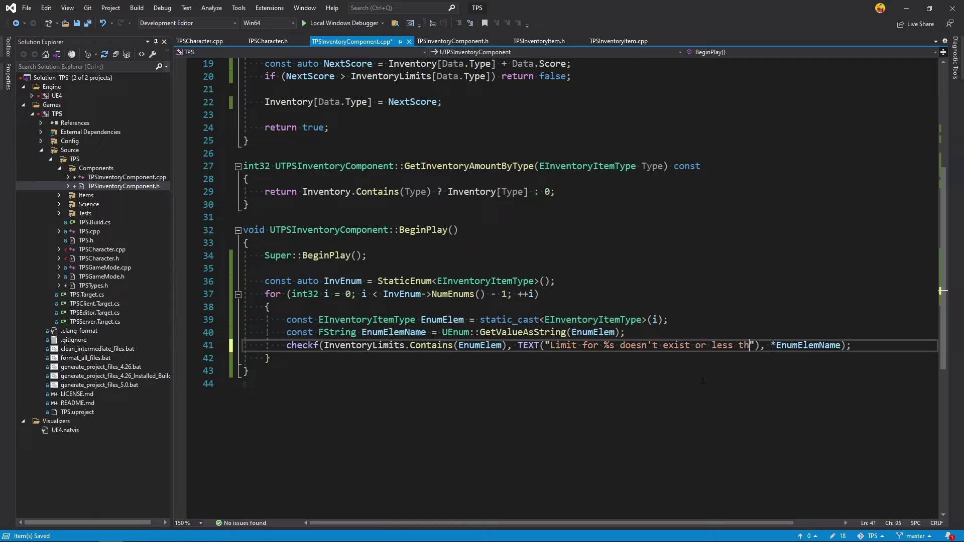
pyautogui.write('en zero')
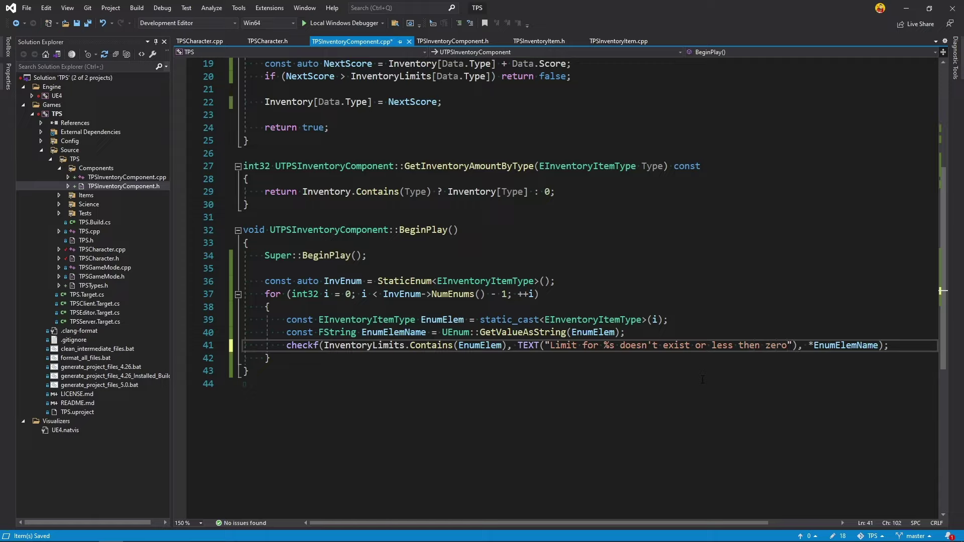
pyautogui.hotkey('ctrl', 'Return')
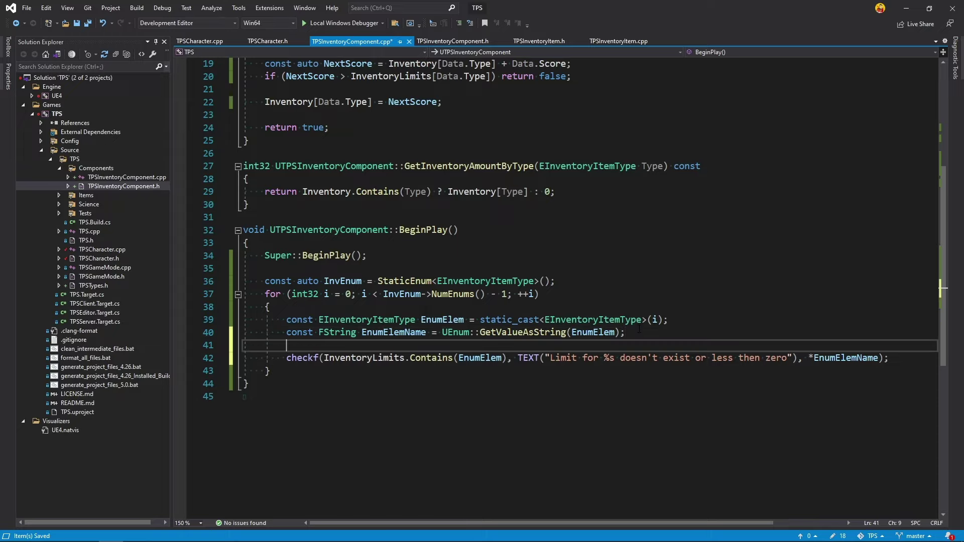
pyautogui.write('const ')
pyautogui.write('Limit')
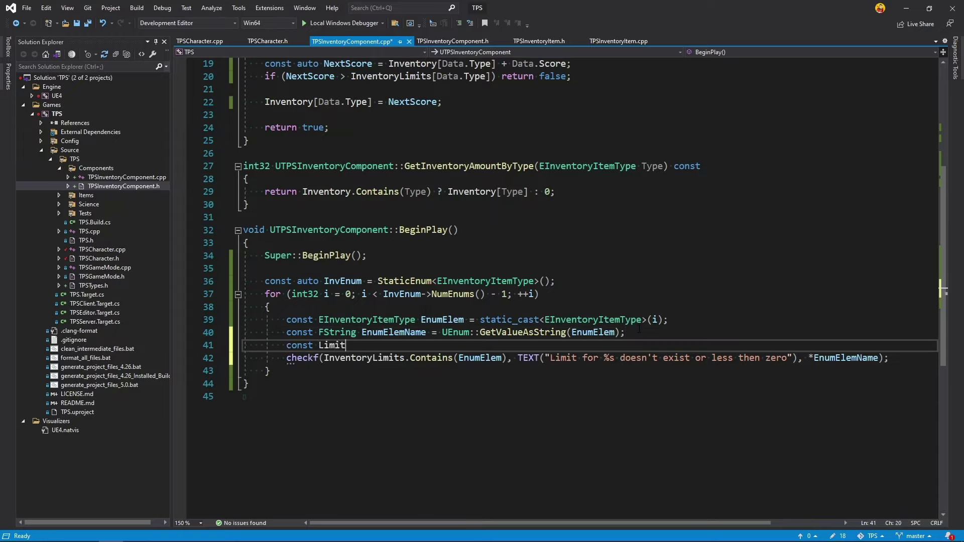
pyautogui.write('CheckCond')
pyautogui.write(' =')
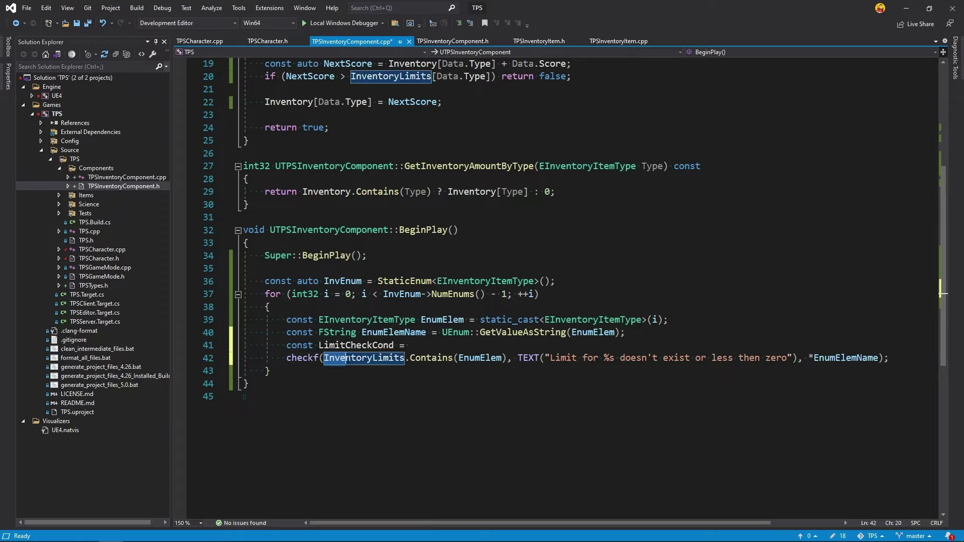
pyautogui.moveTo(326, 358); pyautogui.dragTo(508, 358)
pyautogui.hotkey('ctrl', 'x')
pyautogui.click(416, 345)
pyautogui.hotkey('ctrl', 'v')
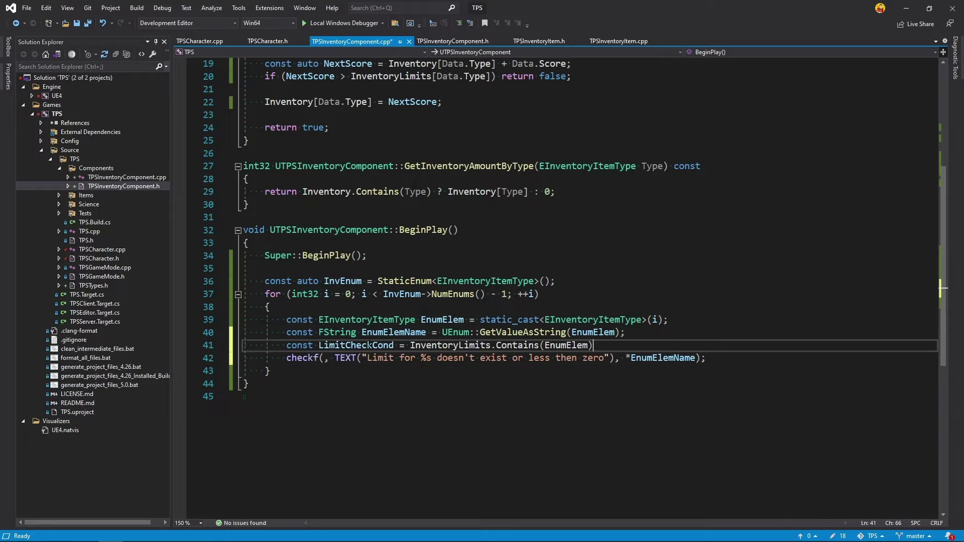
pyautogui.write(';')
# Step: Pass LimitCheckCond as the checkf condition and save the file
pyautogui.doubleClick(356, 344)
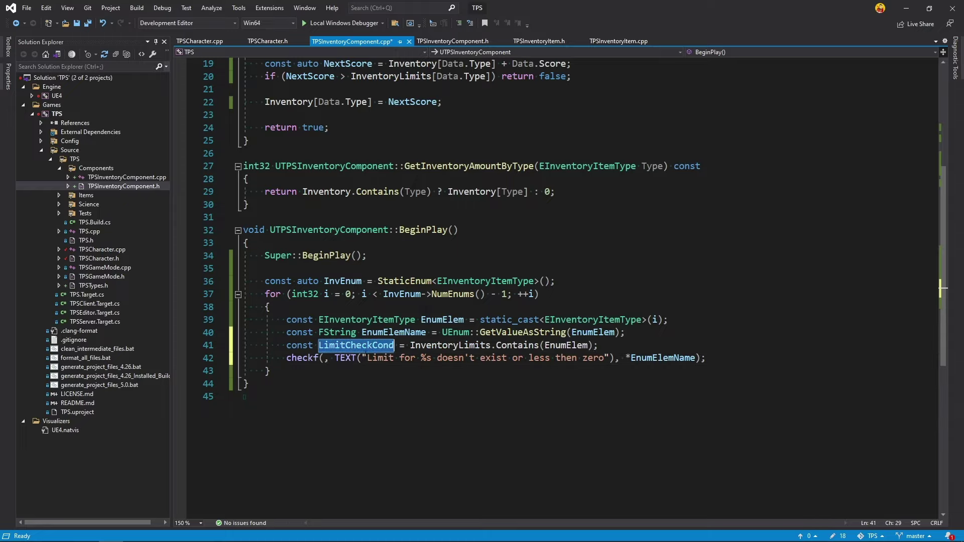
pyautogui.hotkey('ctrl', 'c')
pyautogui.click(324, 357)
pyautogui.hotkey('ctrl', 'v')
pyautogui.hotkey('ctrl', 's')
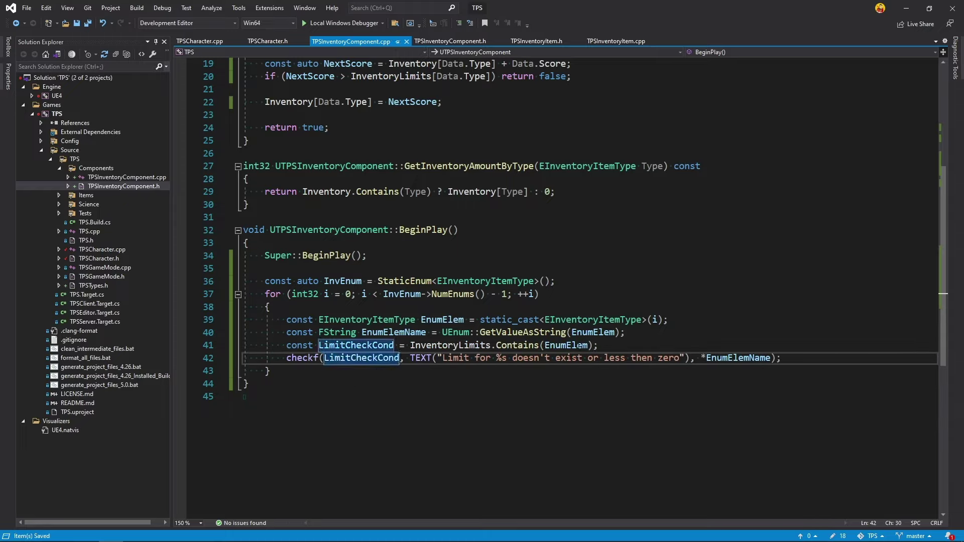
# Step: Extend LimitCheckCond with '&& InventoryLimits[EnumElem] >= 0' and save the source file
pyautogui.click(592, 345)
pyautogui.write('&&')
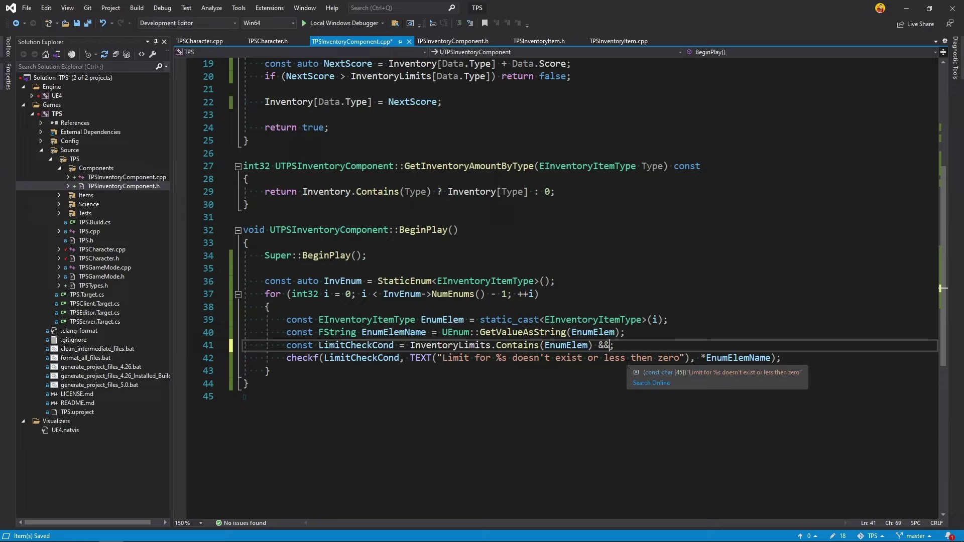
pyautogui.write(' In')
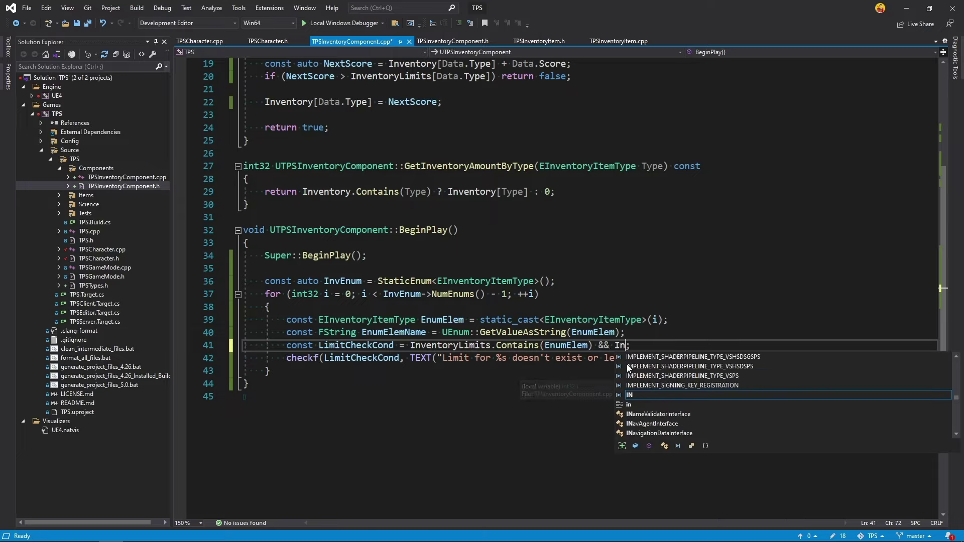
pyautogui.write('ventory')
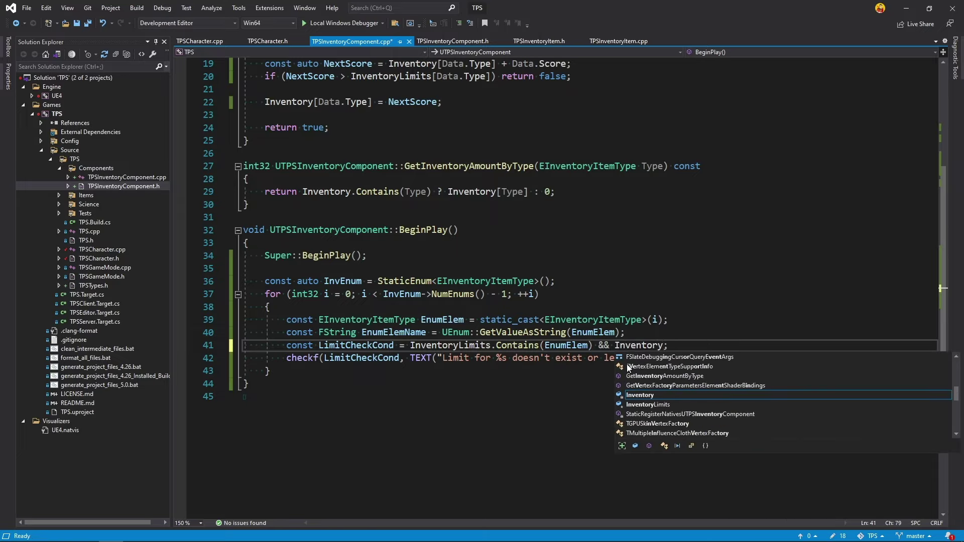
pyautogui.press('Down')
pyautogui.press('Tab')
pyautogui.write('[')
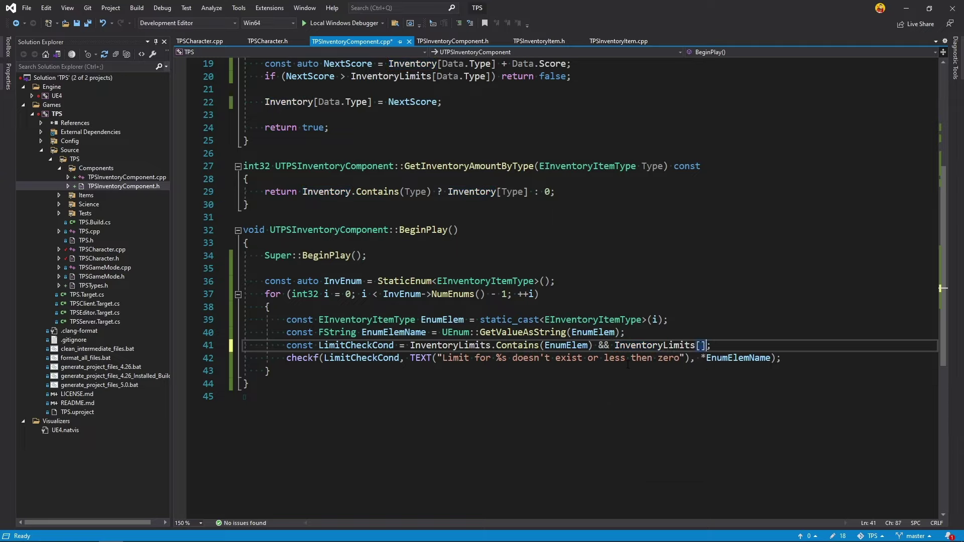
pyautogui.doubleClick(566, 345)
pyautogui.click(700, 346)
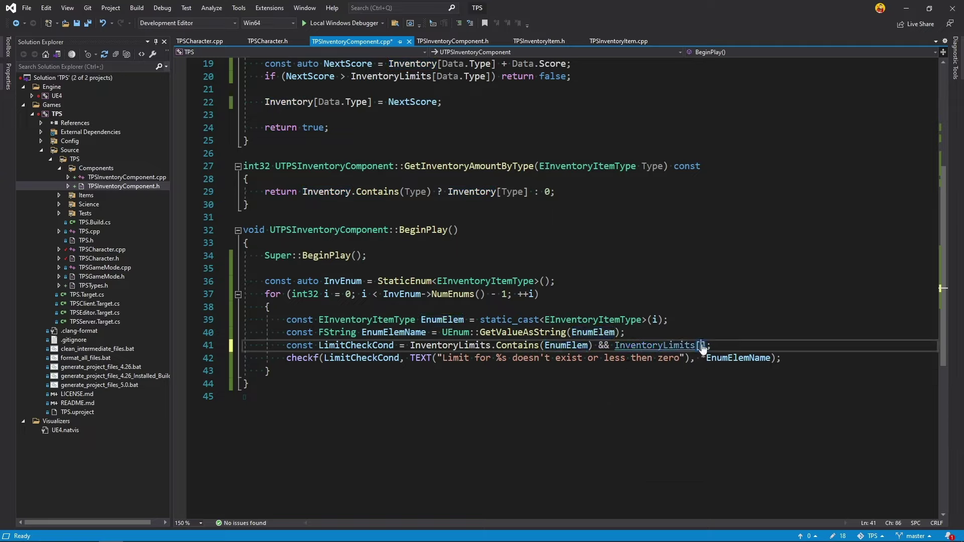
pyautogui.hotkey('ctrl', 'v')
pyautogui.press('Right')
pyautogui.write('>')
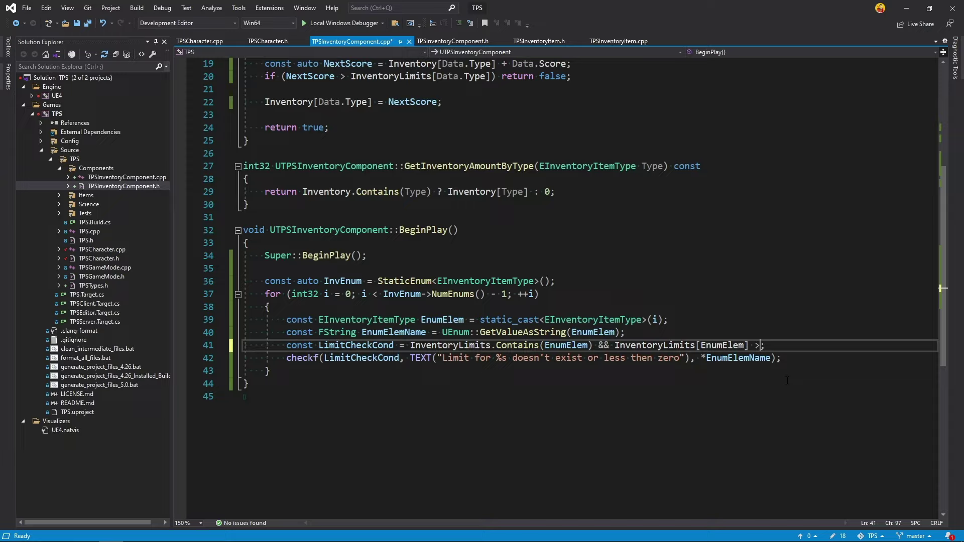
pyautogui.write('= 0')
pyautogui.hotkey('ctrl', 's')
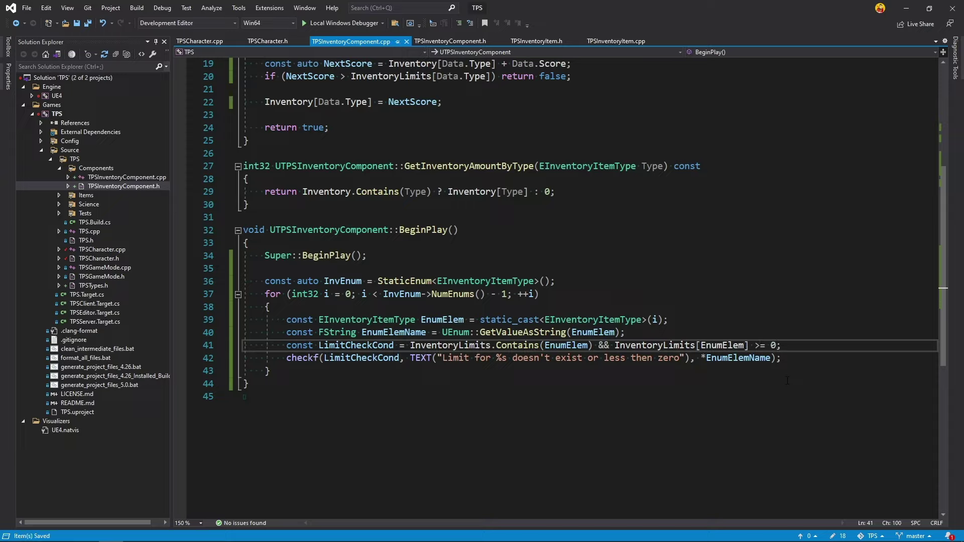
pyautogui.click(800, 359)
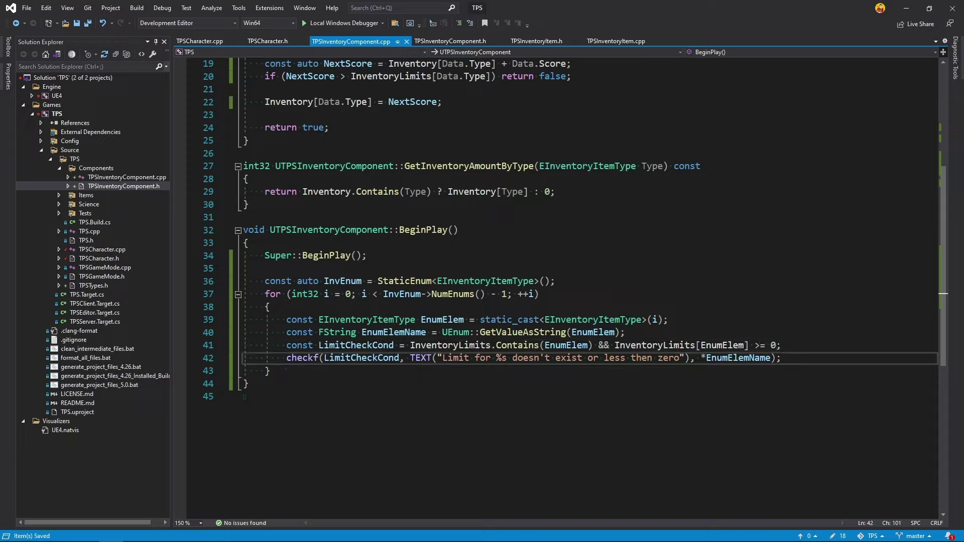
# Step: Fix the C4430 build error by typing LimitCheckCond as const bool, save, and relaunch the Local Windows Debugger
pyautogui.click(333, 21)
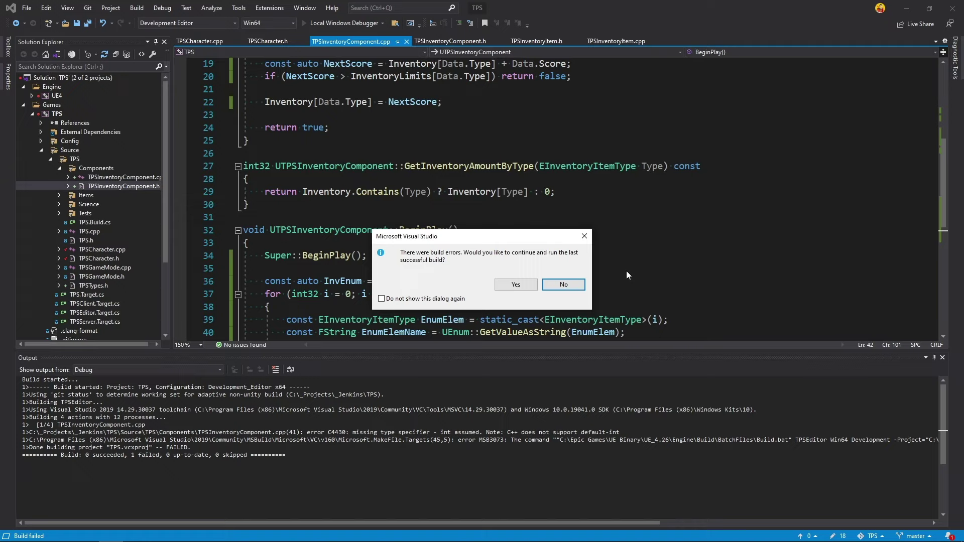
pyautogui.click(563, 285)
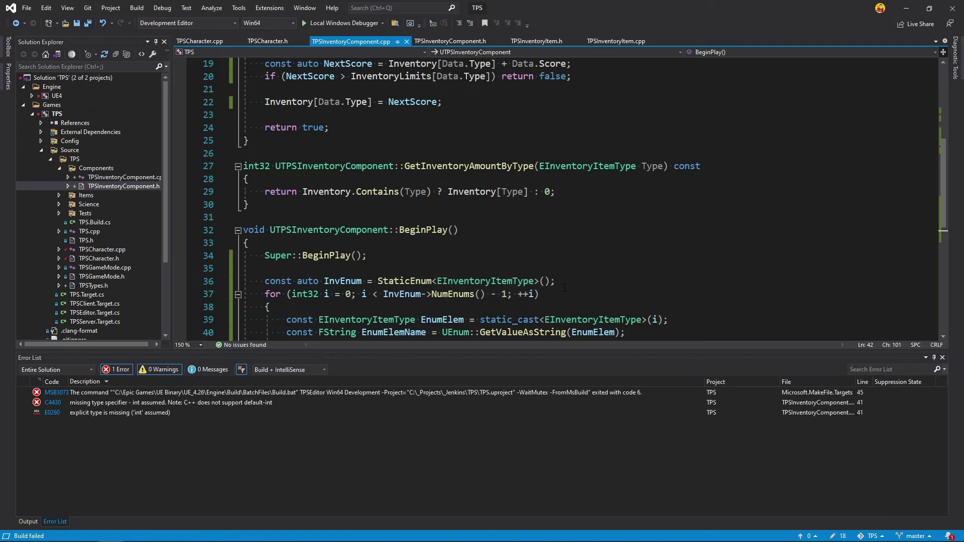
pyautogui.doubleClick(176, 402)
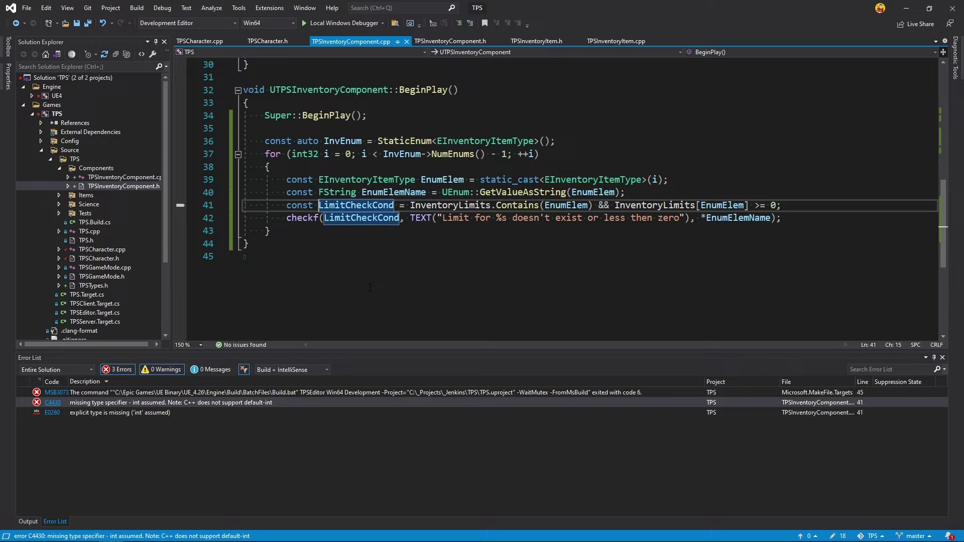
pyautogui.write('bool')
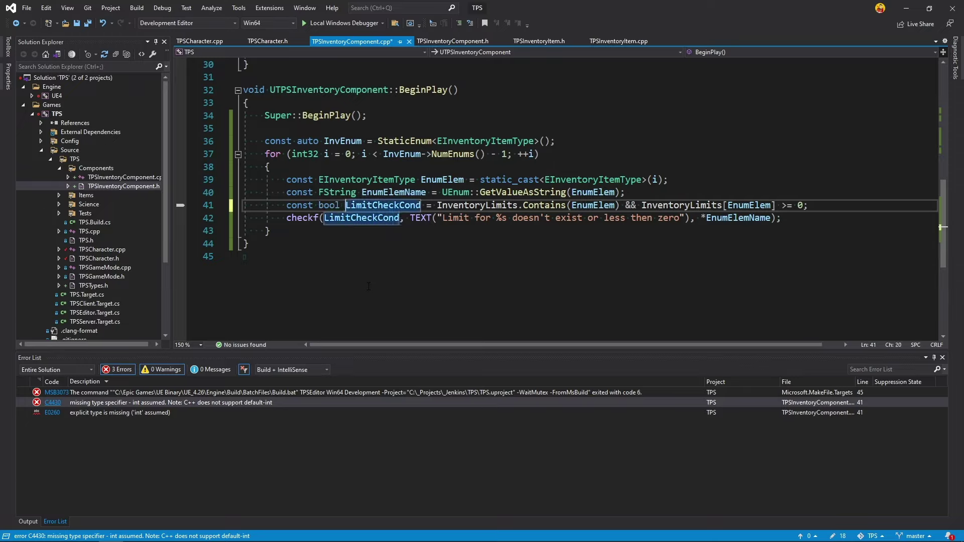
pyautogui.hotkey('ctrl', 's')
pyautogui.click(377, 24)
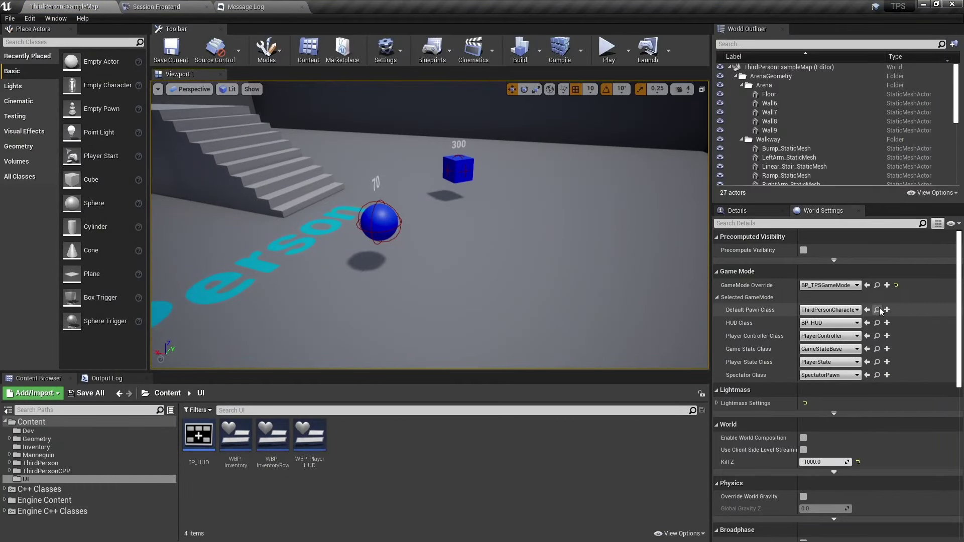
# Step: Open the ThirdPersonCharacter blueprint and select its Inventory Component
pyautogui.click(877, 309)
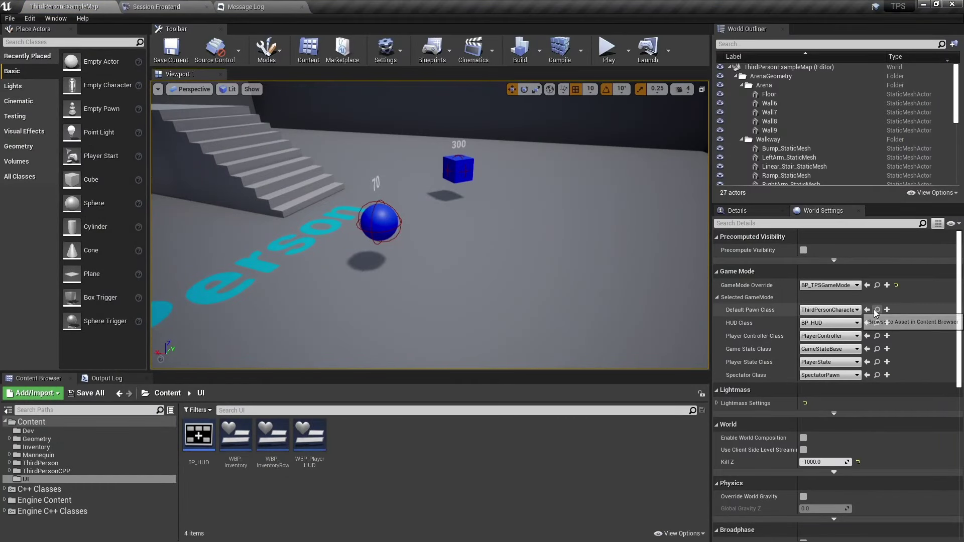
pyautogui.doubleClick(196, 439)
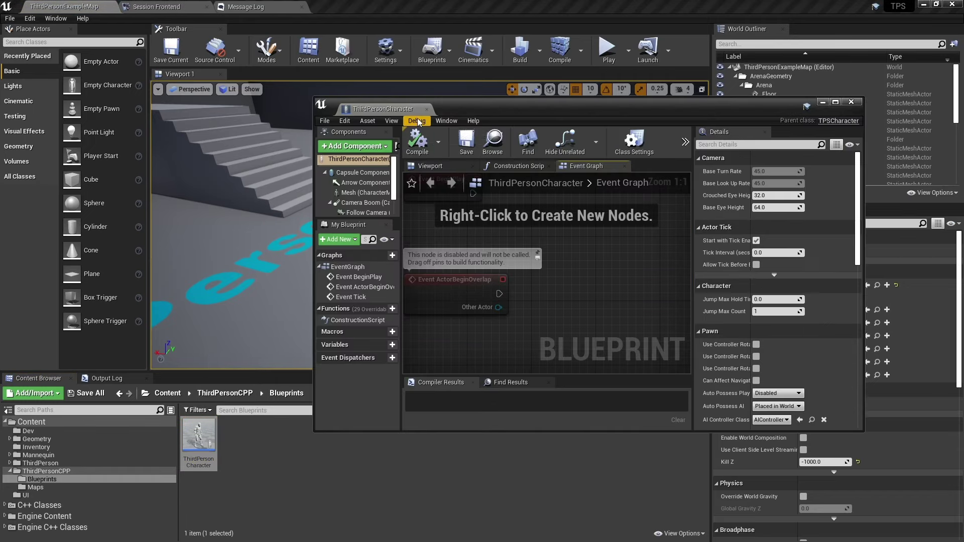
pyautogui.moveTo(359, 102); pyautogui.dragTo(165, 8)
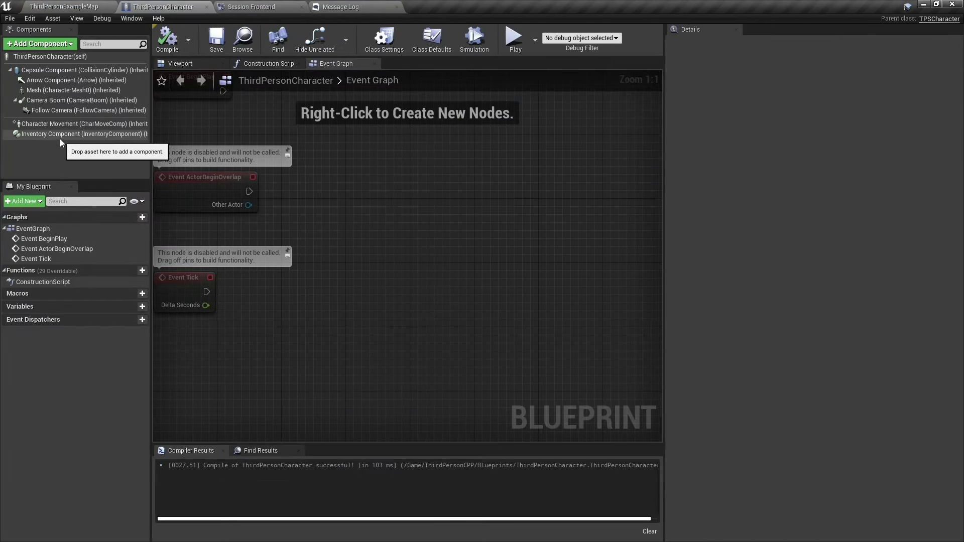
pyautogui.click(59, 135)
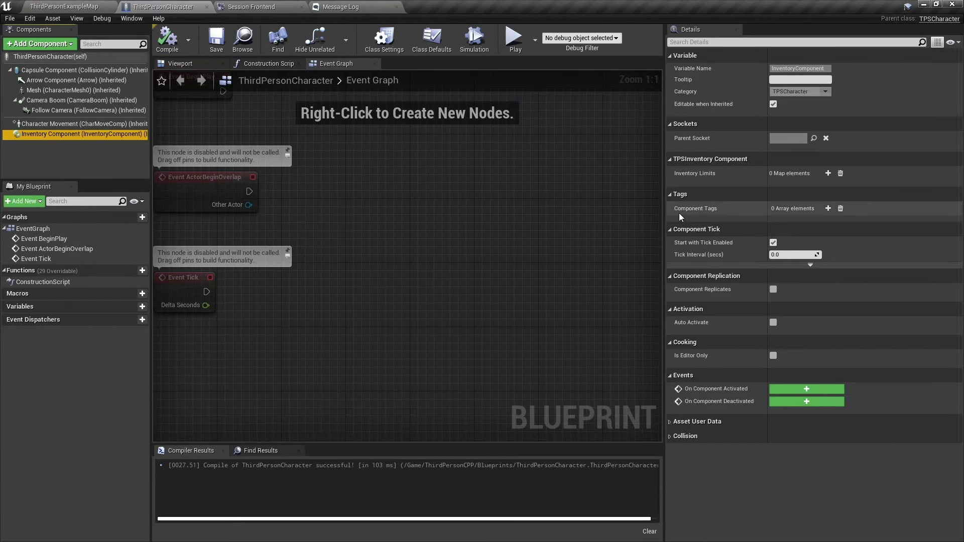
# Step: Add Inventory Limits entries with keys CYLINDER, CUBE and SPHERE, each set to 0
pyautogui.click(828, 173)
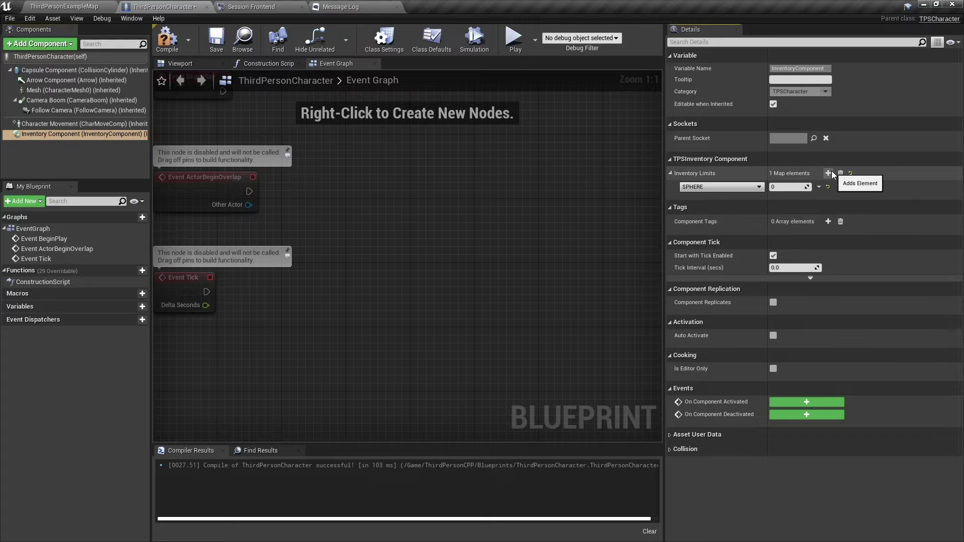
pyautogui.click(829, 171)
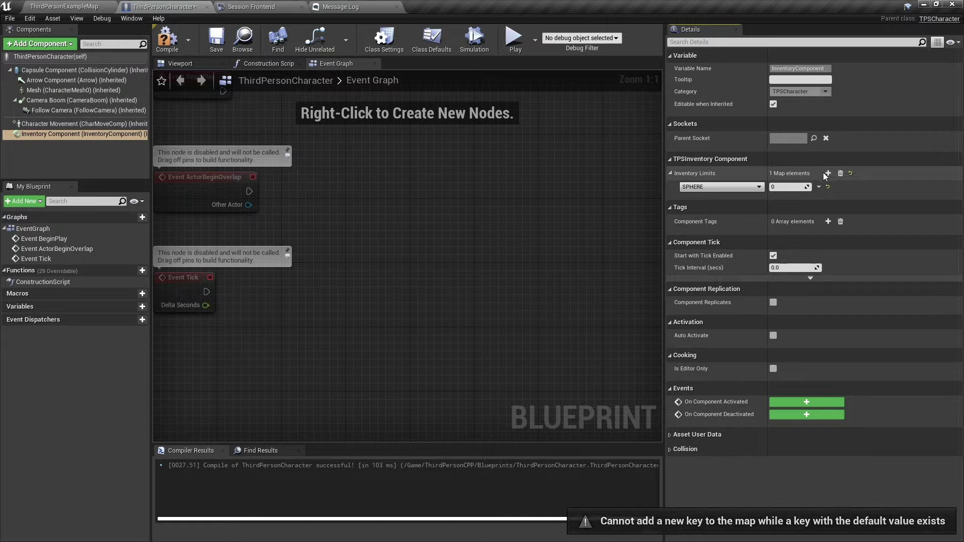
pyautogui.click(759, 188)
pyautogui.click(746, 186)
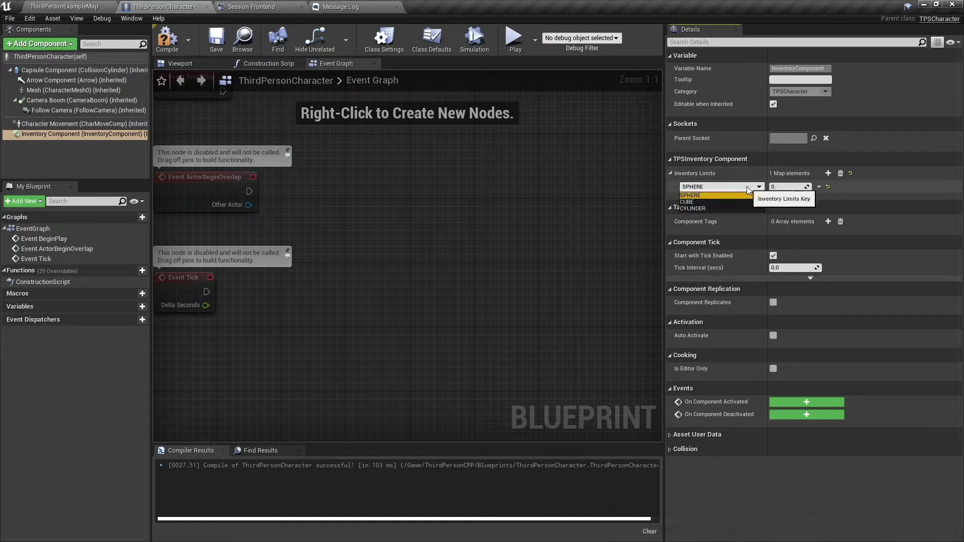
pyautogui.click(733, 208)
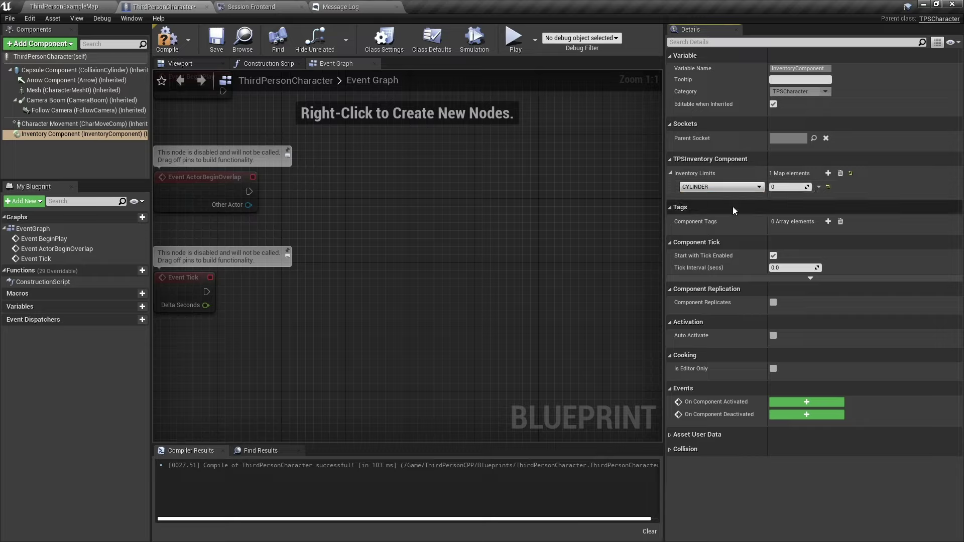
pyautogui.click(828, 172)
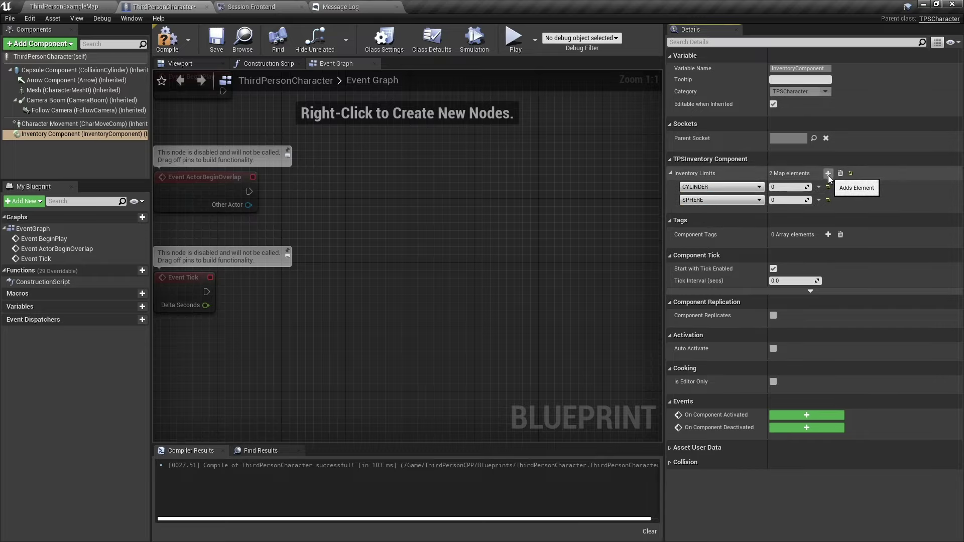
pyautogui.click(827, 173)
pyautogui.click(738, 199)
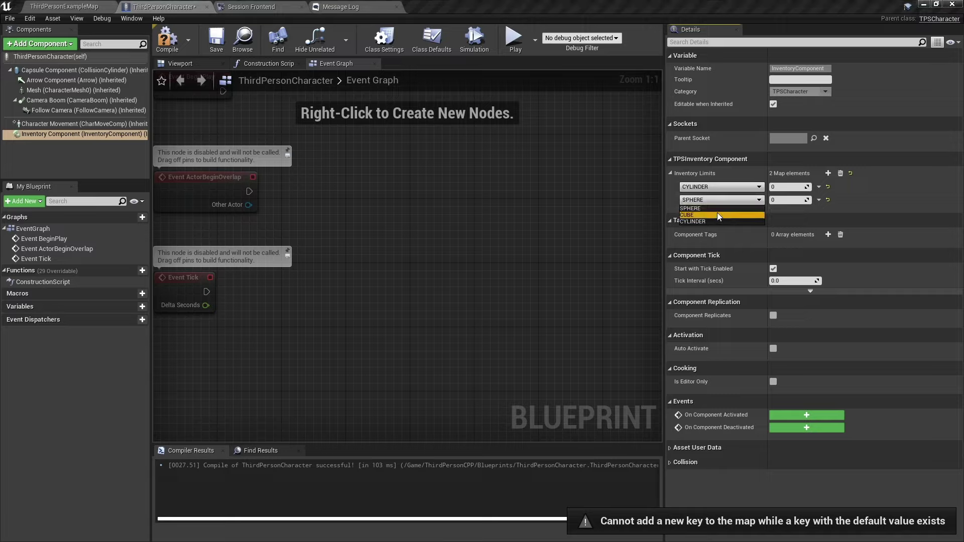
pyautogui.click(717, 213)
pyautogui.click(832, 174)
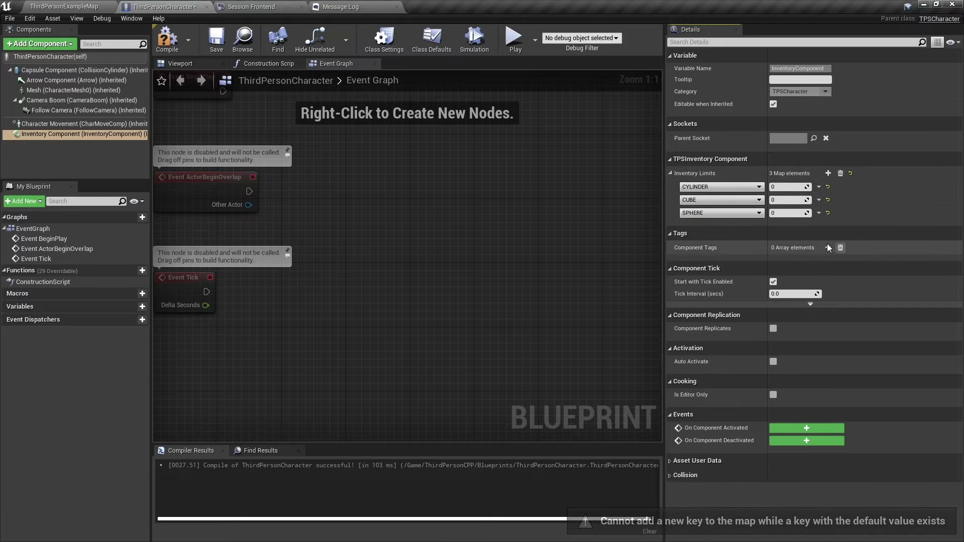
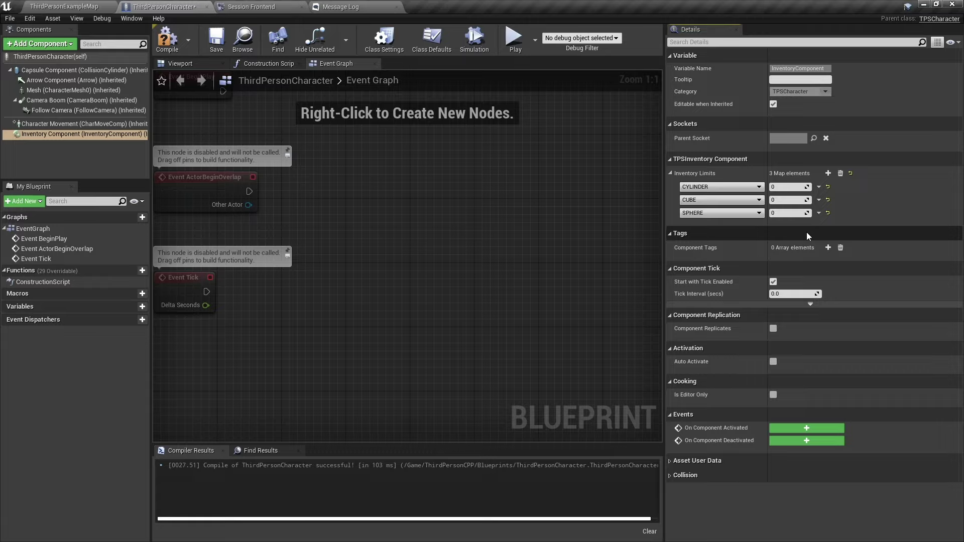
# Step: Remove CUBE from Inventory Limits, set CYLINDER to 100, recompile, and return to ThirdPersonExampleMap
pyautogui.click(820, 208)
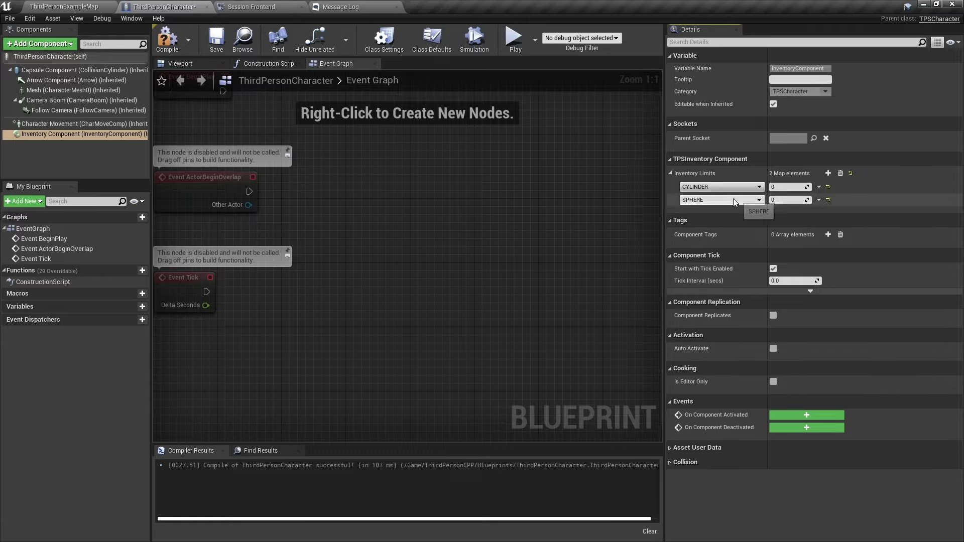
pyautogui.click(775, 186)
pyautogui.write('100')
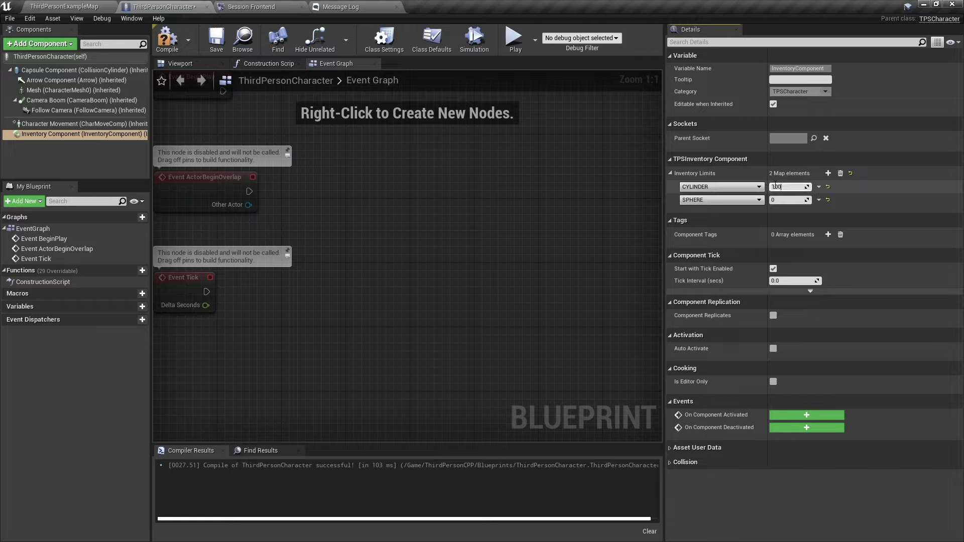
pyautogui.write('300')
pyautogui.press('Return')
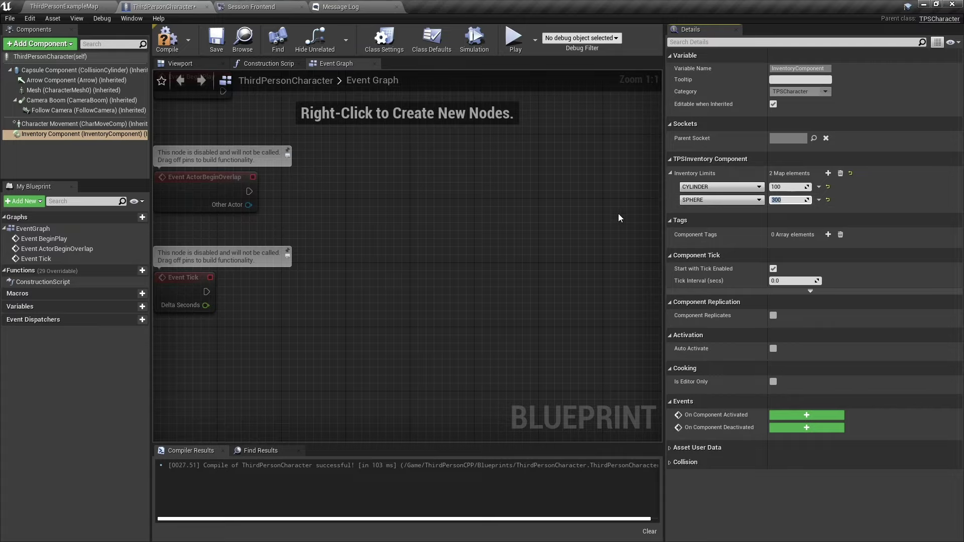
pyautogui.click(167, 39)
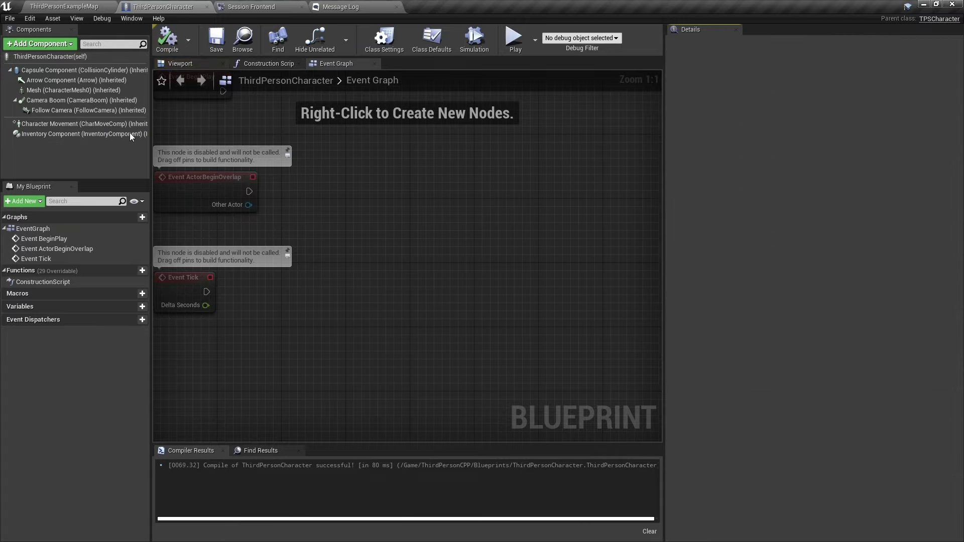
pyautogui.click(52, 137)
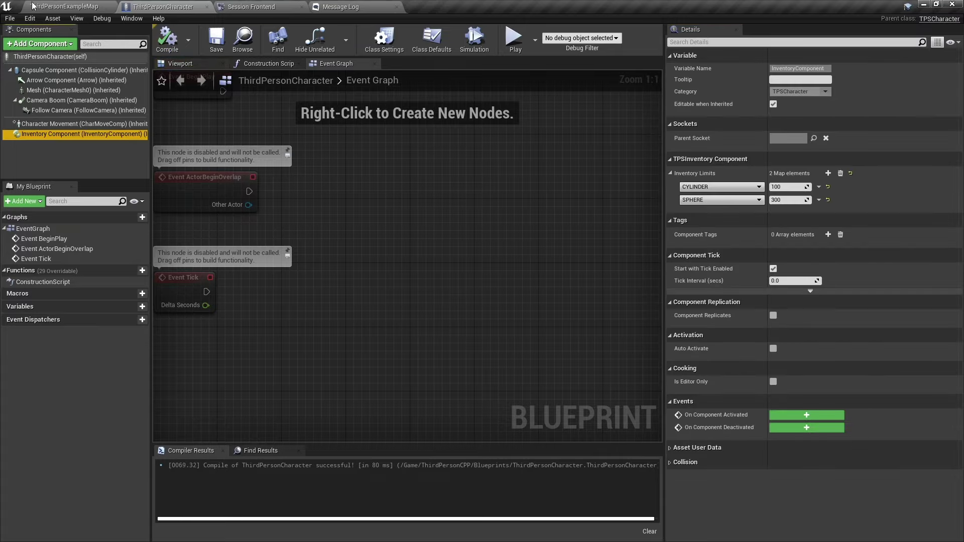
pyautogui.click(60, 6)
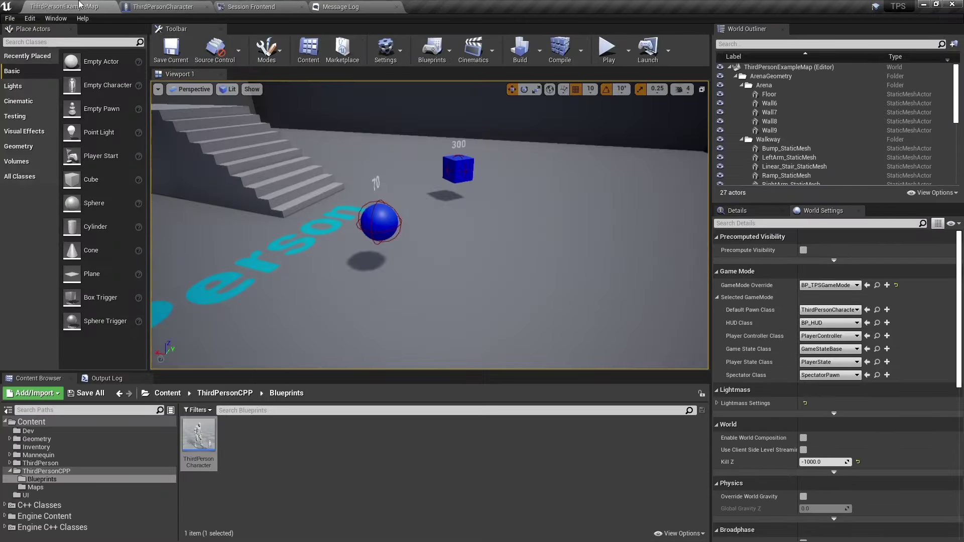
# Step: Play the level, read the missing-CUBE-limit assertion in Visual Studio's Output, and continue execution
pyautogui.click(609, 54)
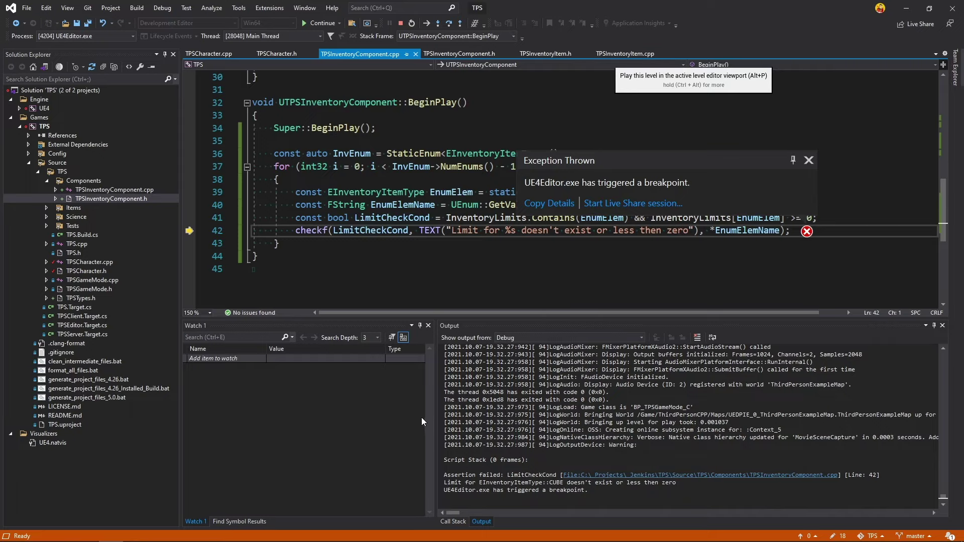
pyautogui.moveTo(676, 483); pyautogui.dragTo(446, 482)
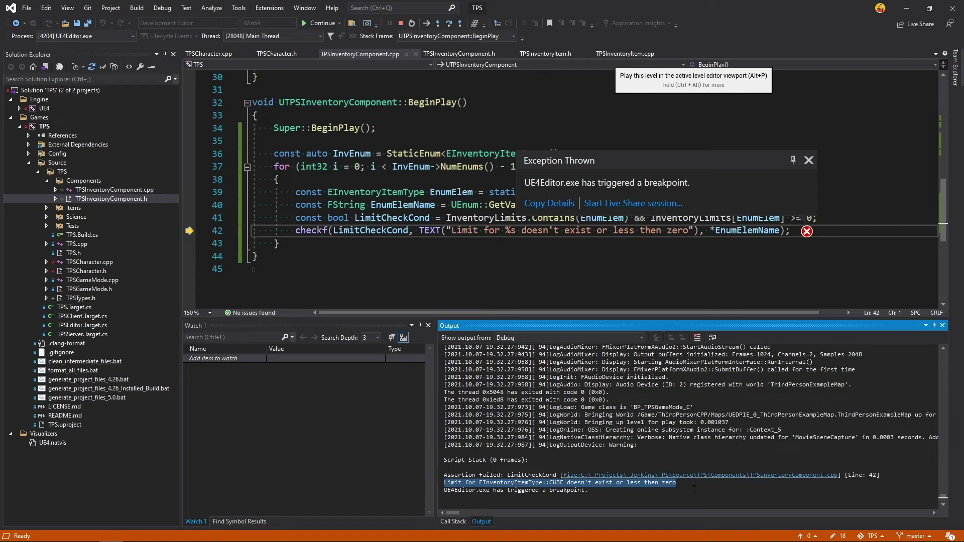
pyautogui.click(311, 25)
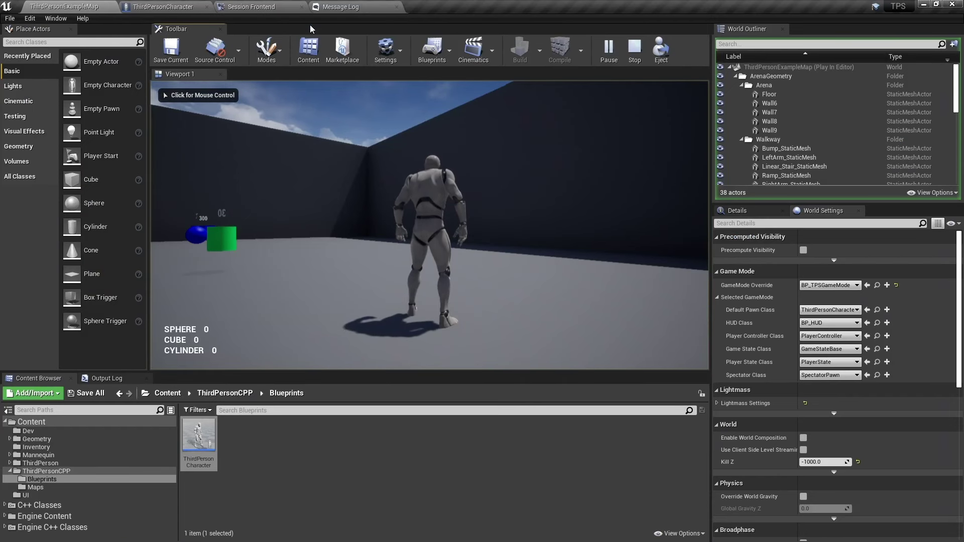
# Step: Stop the Play In Editor session and bring up the ThirdPersonCharacter Blueprint
pyautogui.click(327, 204)
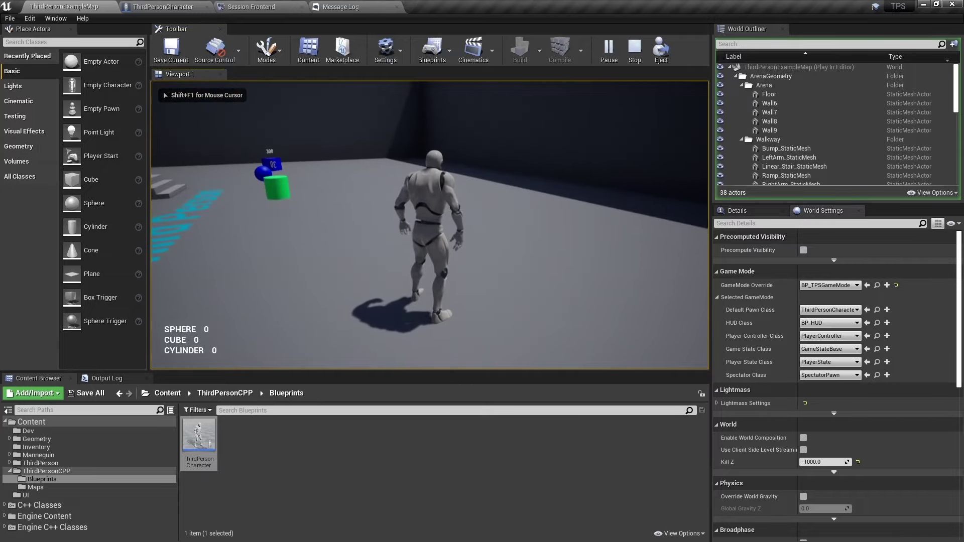
pyautogui.press('Escape')
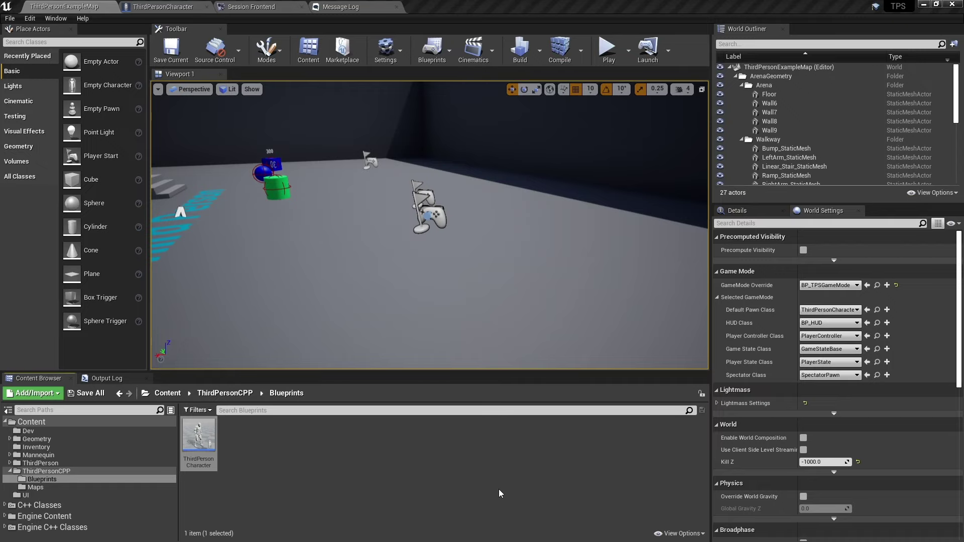
pyautogui.click(163, 7)
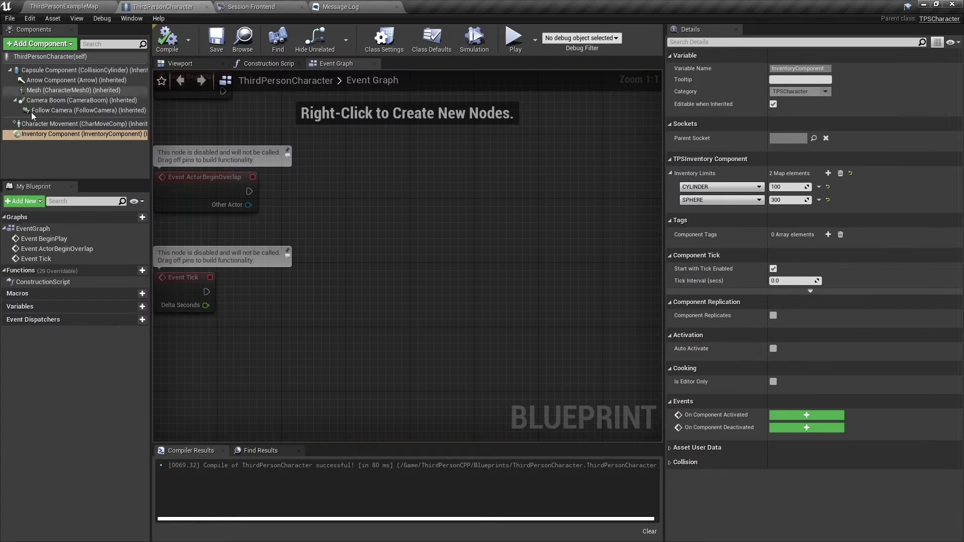
# Step: Make the second limit CUBE, add SPHERE with limit 50, recompile, and go back to the map
pyautogui.click(52, 137)
pyautogui.click(828, 173)
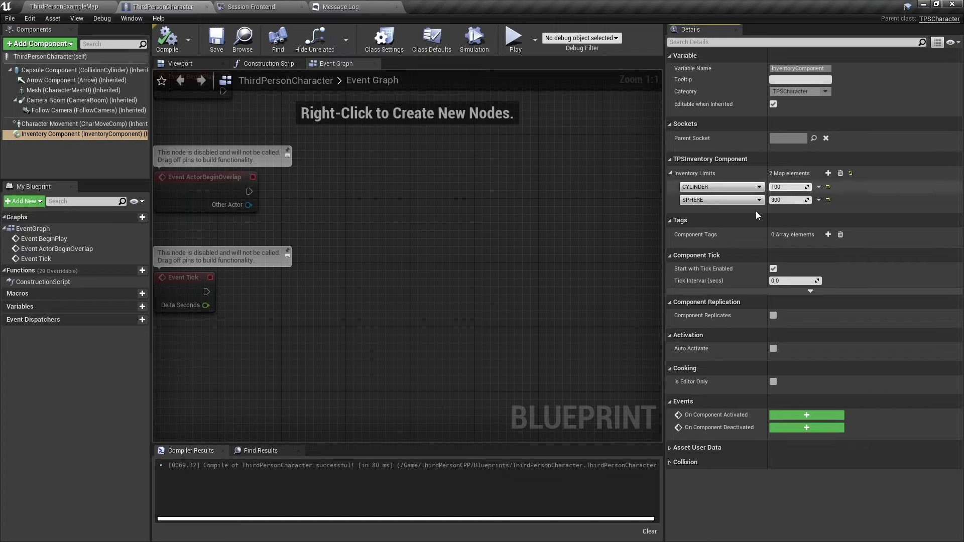
pyautogui.click(736, 200)
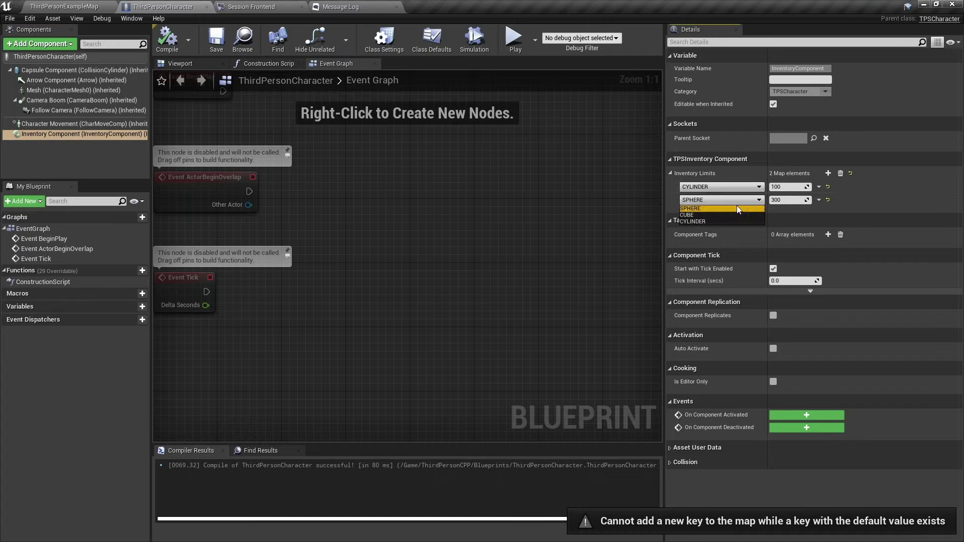
pyautogui.click(733, 215)
pyautogui.click(828, 174)
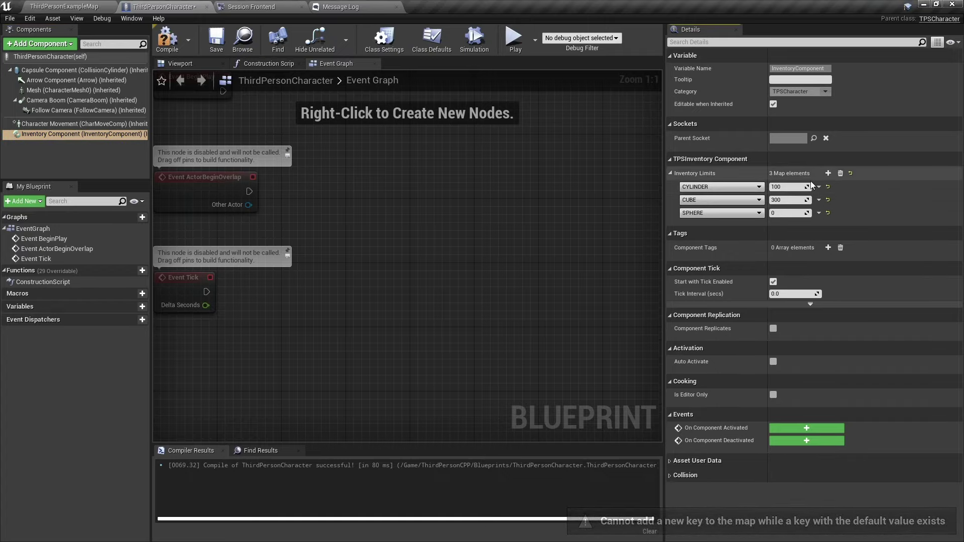
pyautogui.click(785, 214)
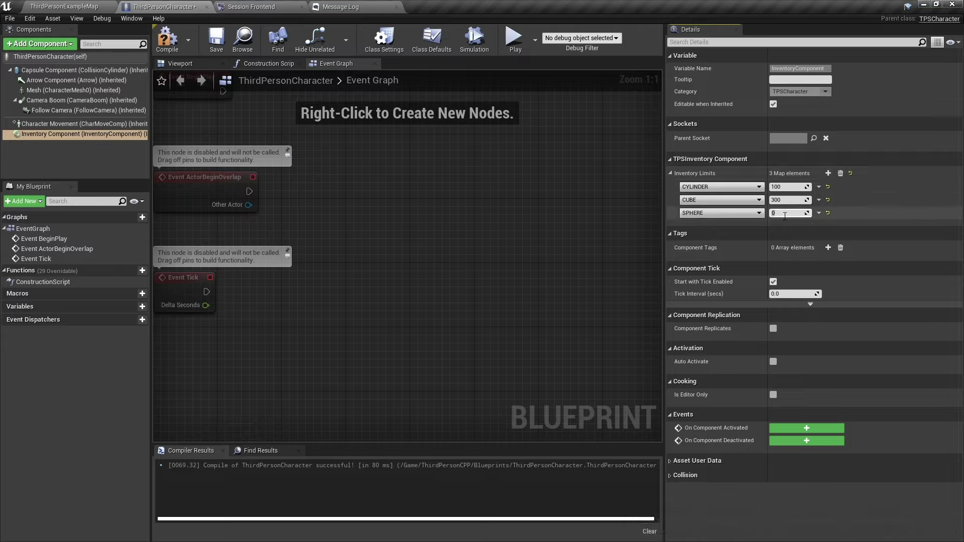
pyautogui.write('50')
pyautogui.press('Return')
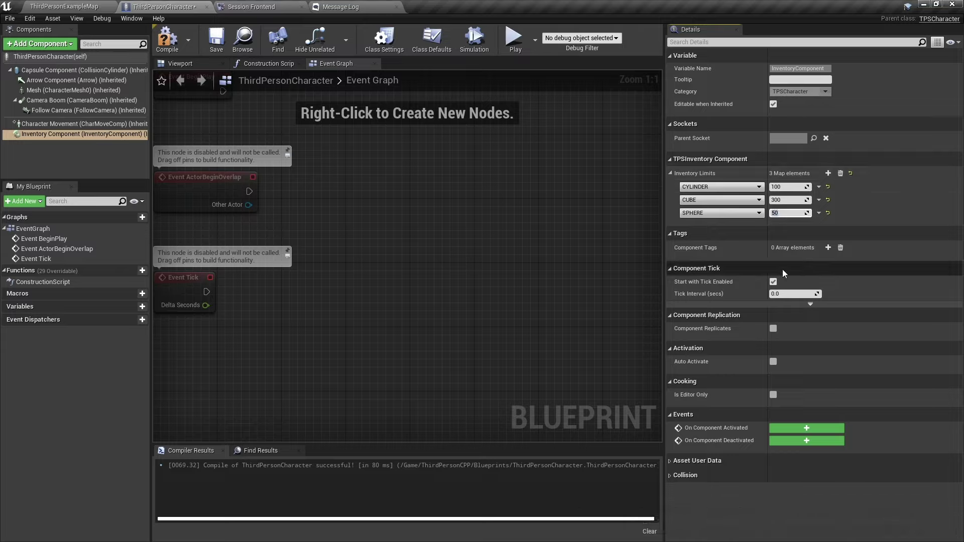
pyautogui.click(167, 45)
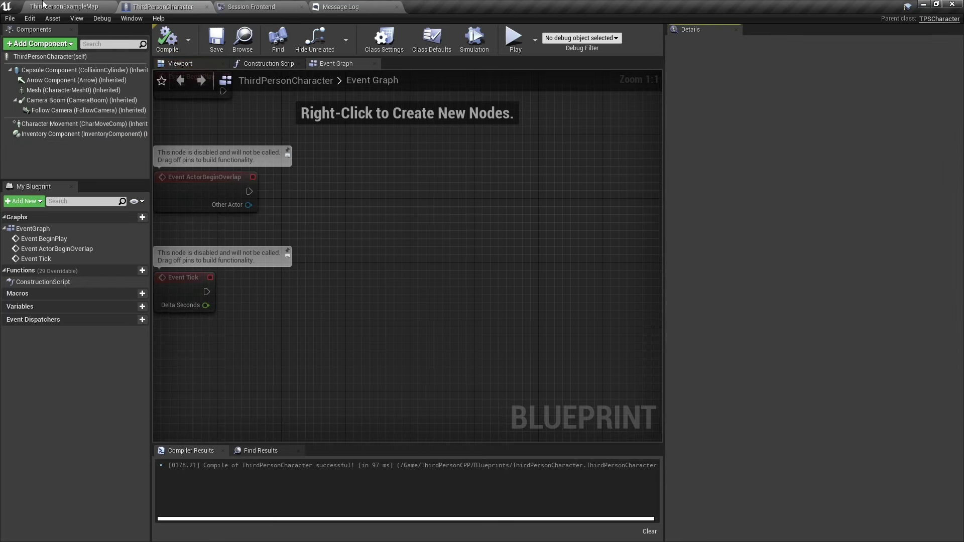
pyautogui.click(42, 5)
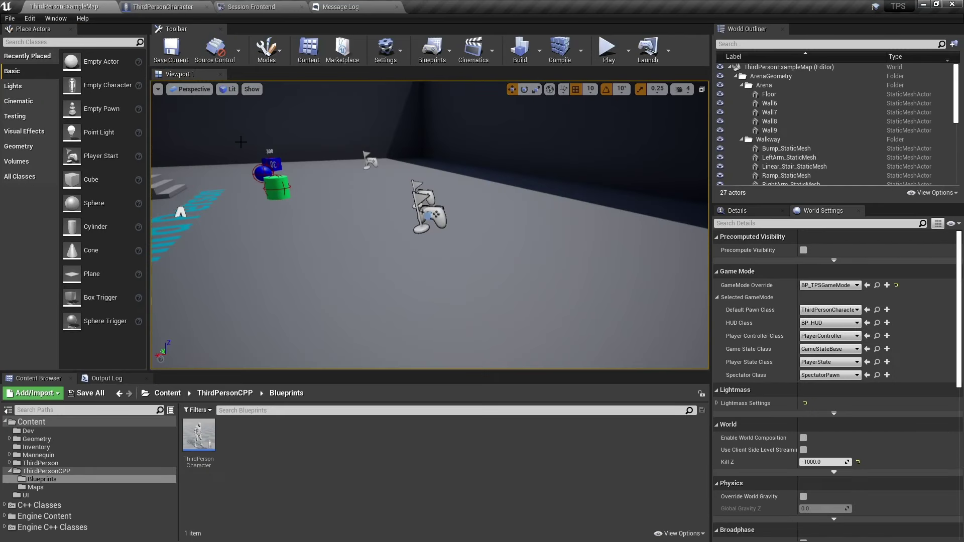
# Step: Set a breakpoint on the line 37 for loop and play the level to hit it
pyautogui.hotkey('alt', 'p')
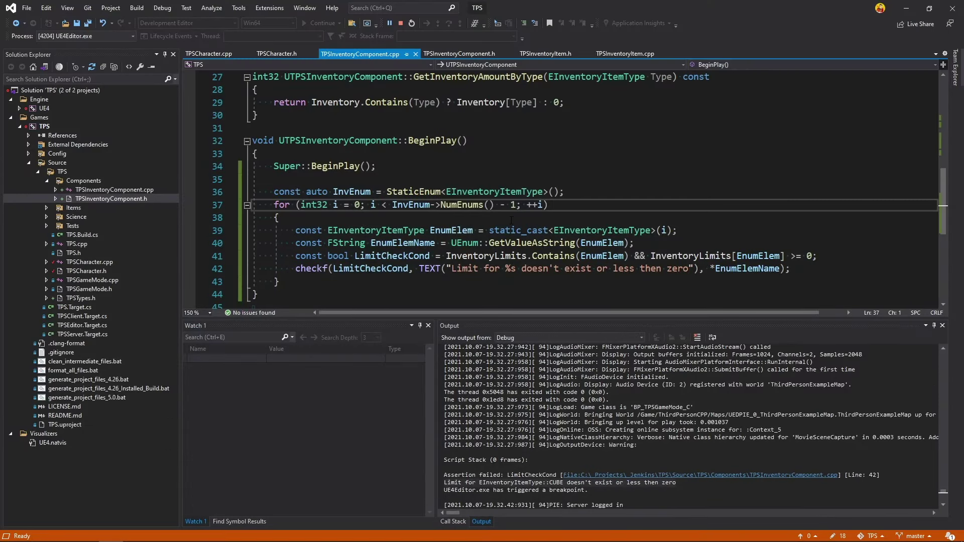
pyautogui.click(189, 205)
pyautogui.moveTo(224, 539)
pyautogui.click(160, 532)
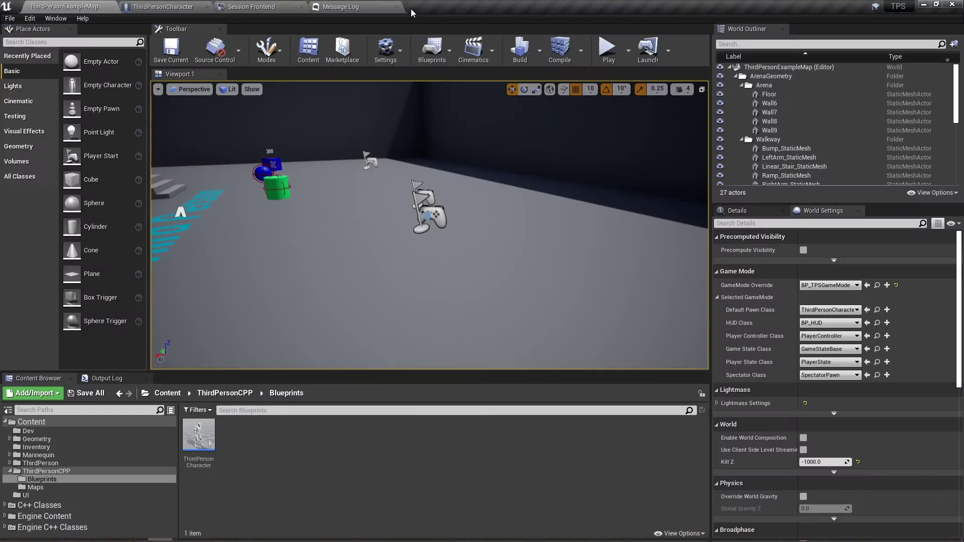
pyautogui.click(615, 48)
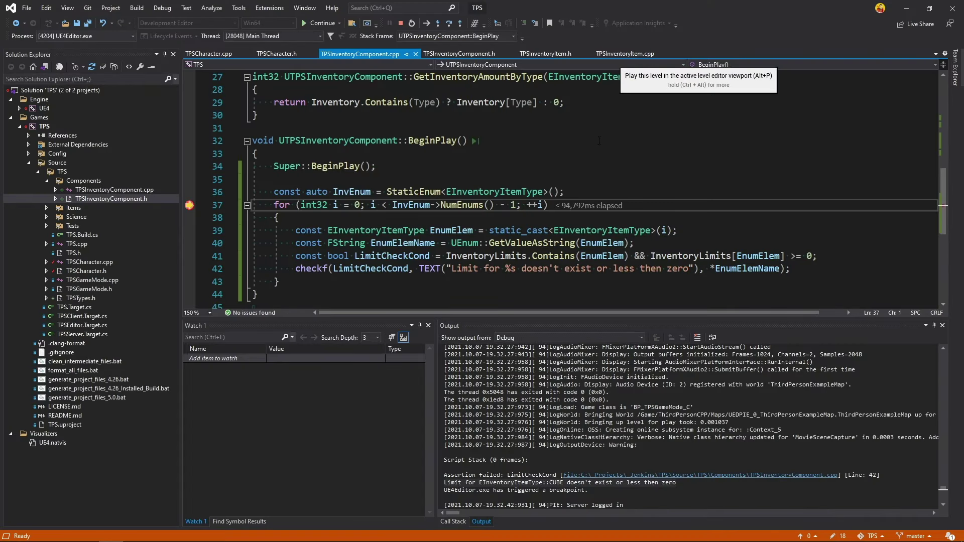
# Step: Widen the Watch pane and open Watch 2 via Debug > Windows > Watch
pyautogui.moveTo(435, 434); pyautogui.dragTo(569, 427)
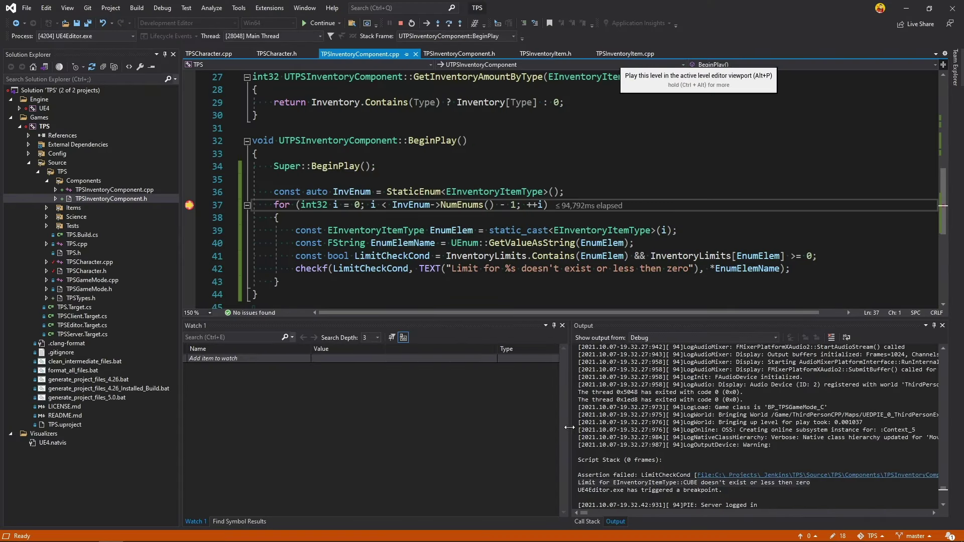
pyautogui.click(193, 522)
pyautogui.click(161, 8)
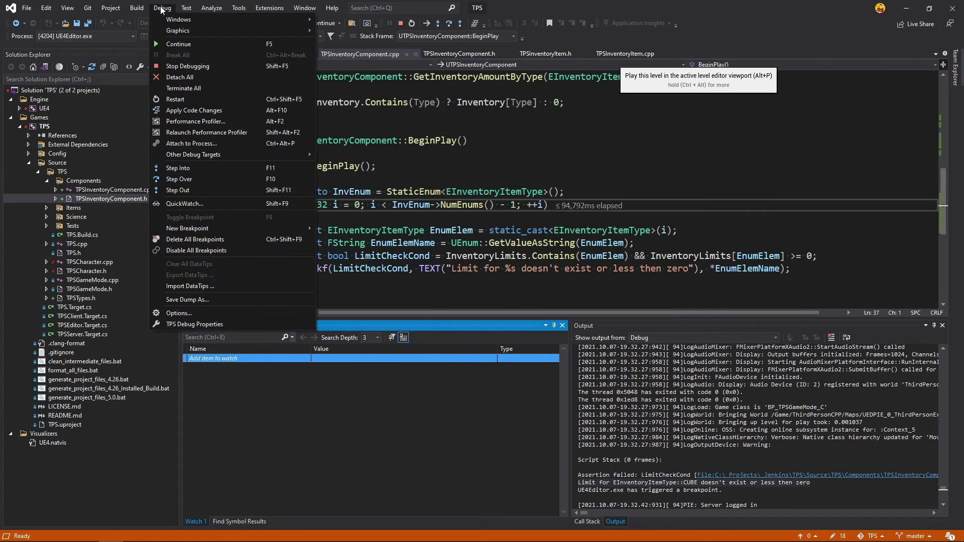
pyautogui.moveTo(178, 20)
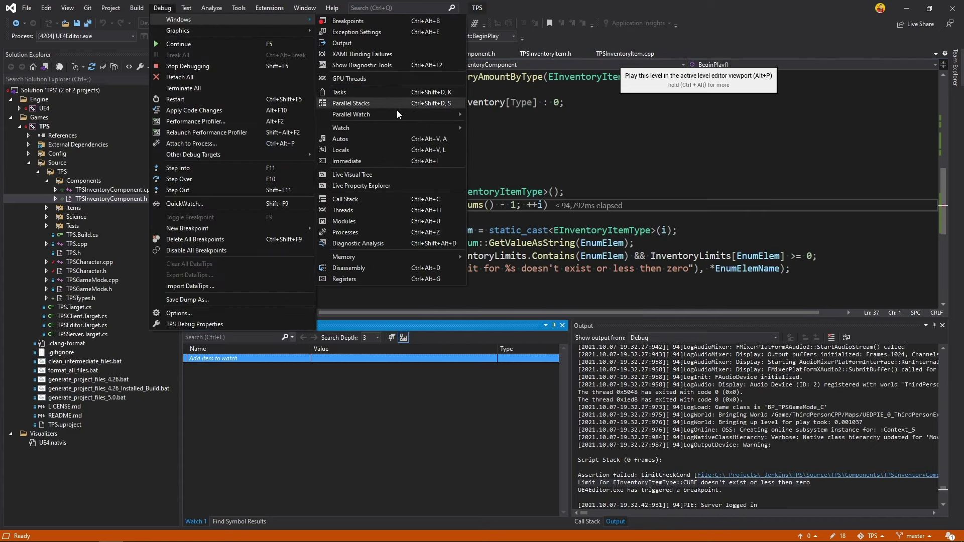
pyautogui.moveTo(382, 124)
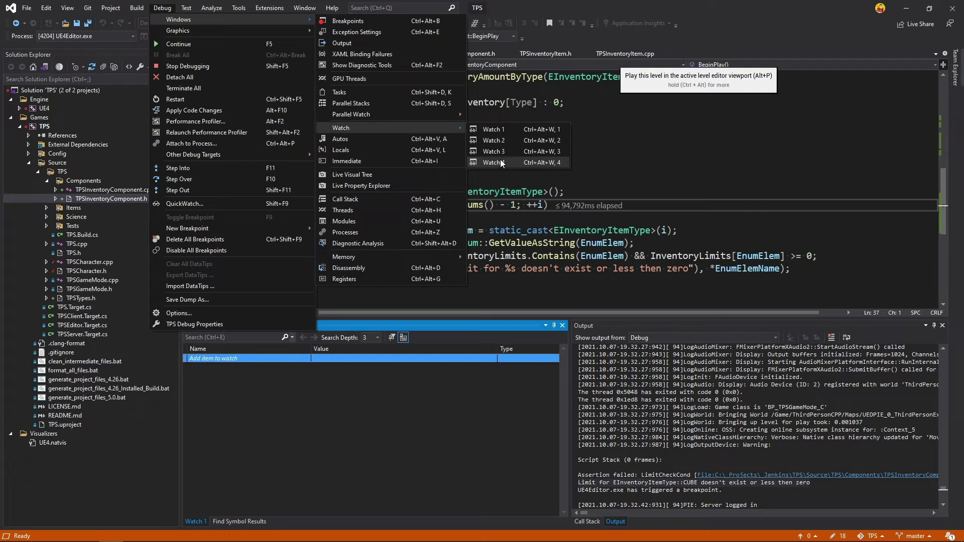
# Step: Add the InvEnum variable to the Watch 1 list
pyautogui.click(489, 140)
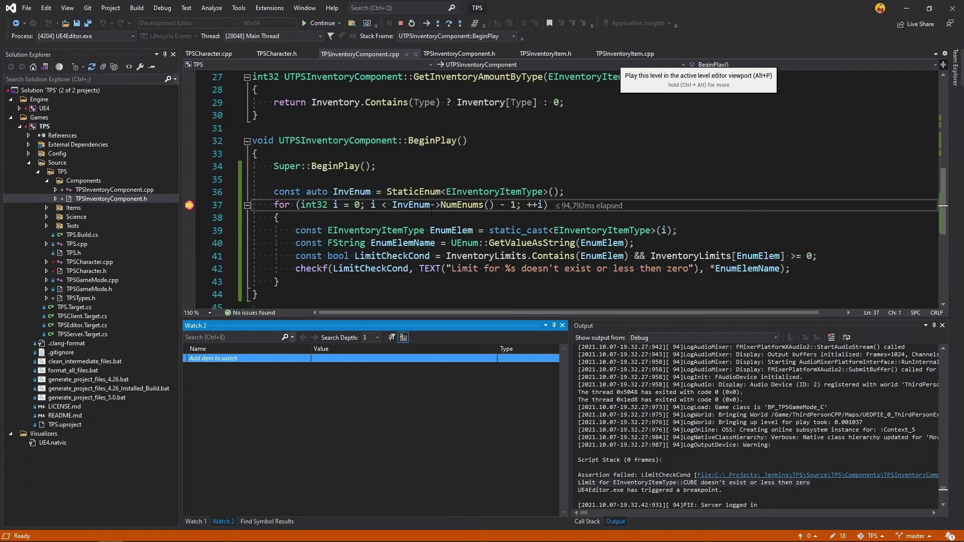
pyautogui.click(189, 525)
pyautogui.click(369, 191)
pyautogui.click(216, 361)
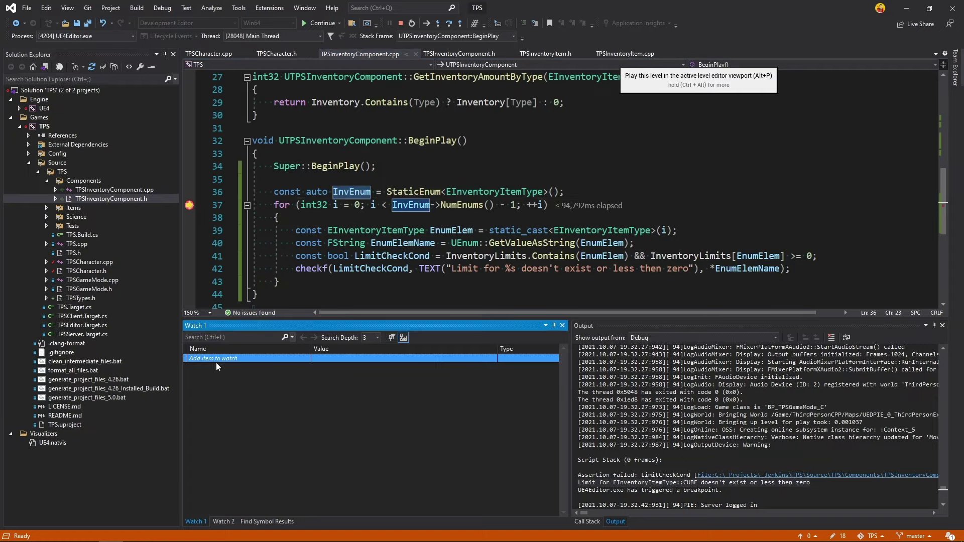
pyautogui.write('InvEnum')
pyautogui.press('Return')
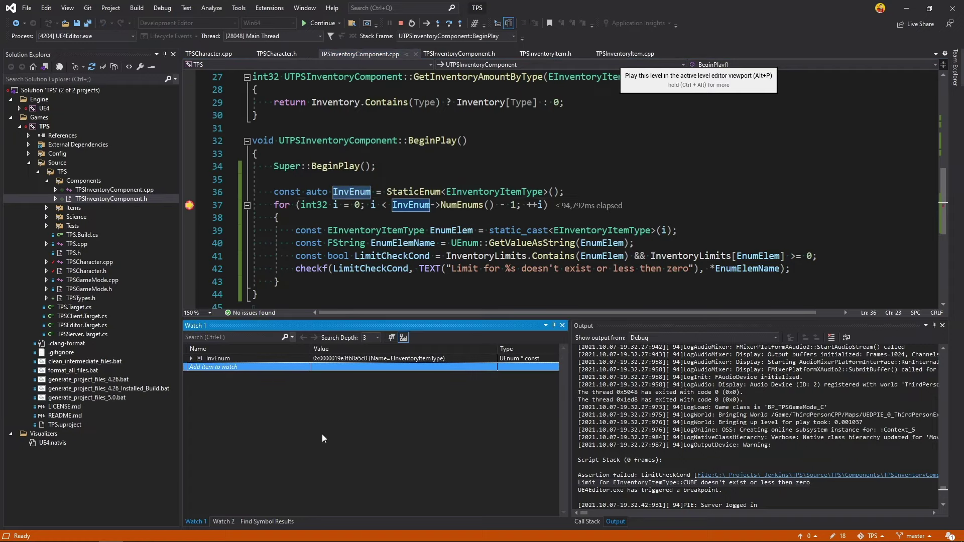
# Step: Expand InvEnum's Names to inspect SPHERE, CUBE, CYLINDER and EInventoryItemType_MAX, then resume
pyautogui.click(191, 359)
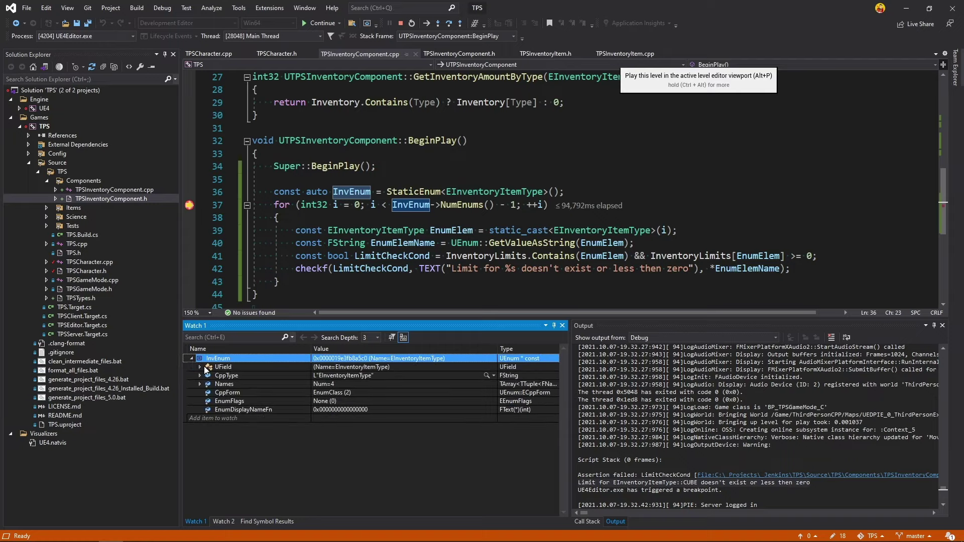
pyautogui.click(225, 384)
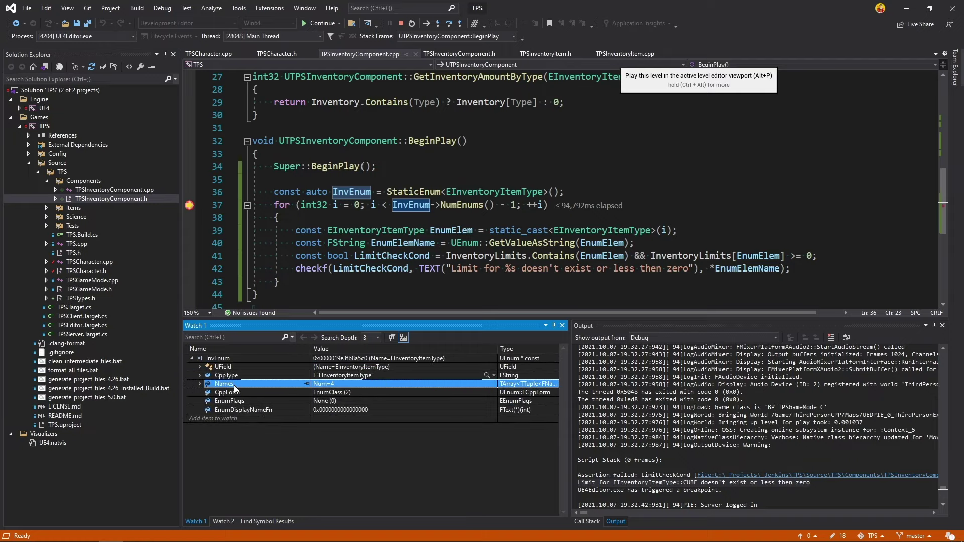
pyautogui.click(200, 384)
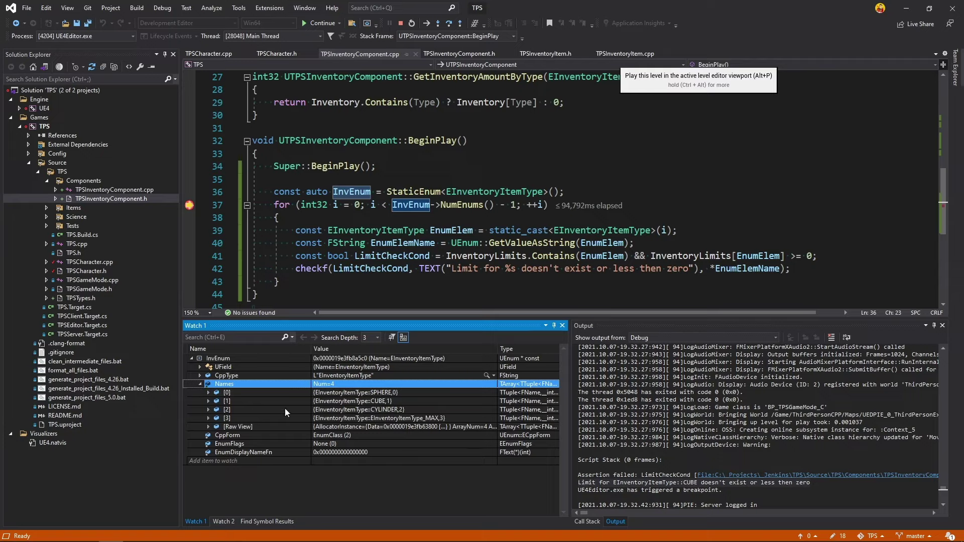
pyautogui.click(251, 392)
pyautogui.click(207, 393)
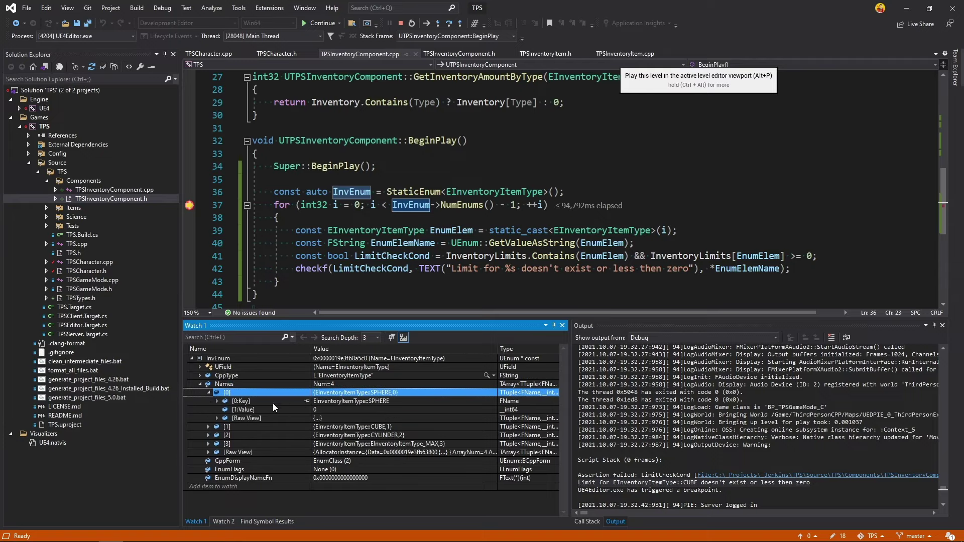
pyautogui.click(373, 427)
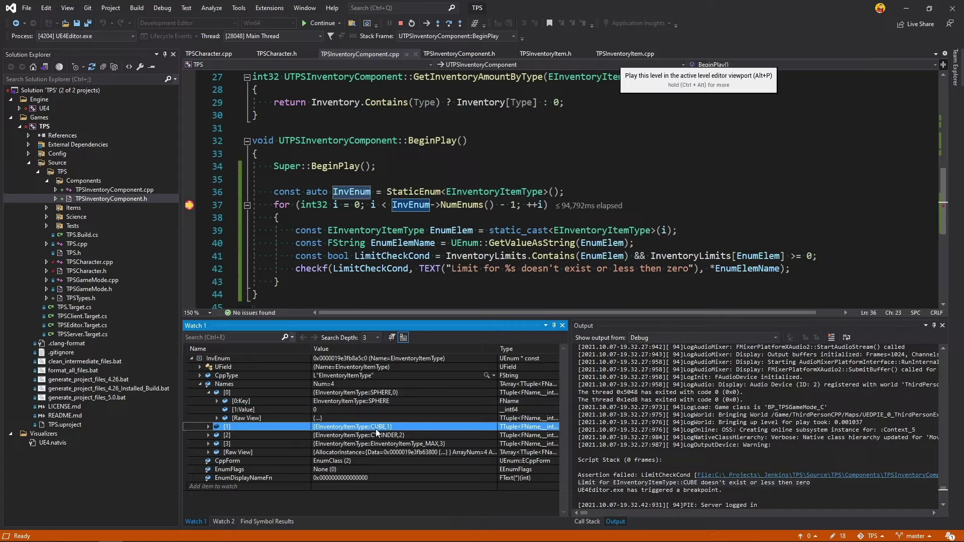
pyautogui.click(380, 436)
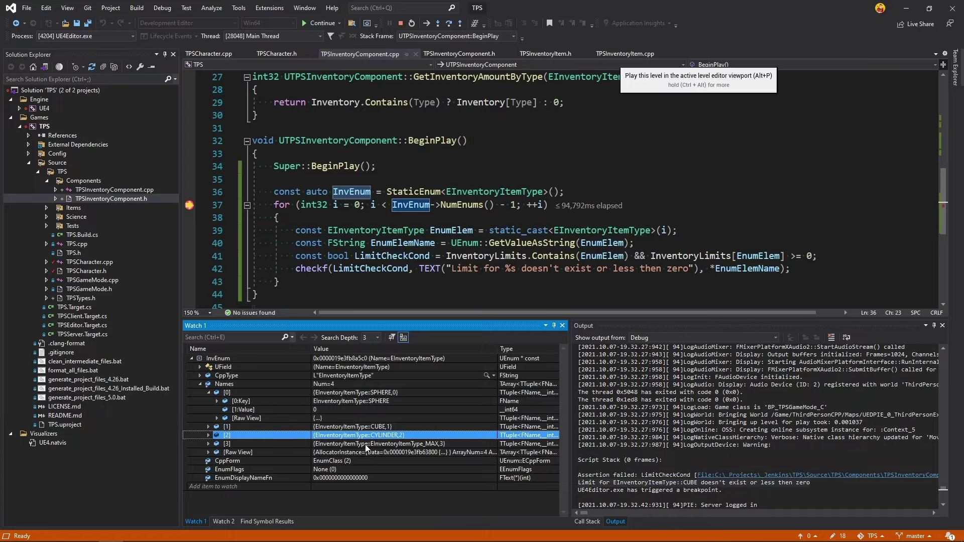
pyautogui.click(374, 446)
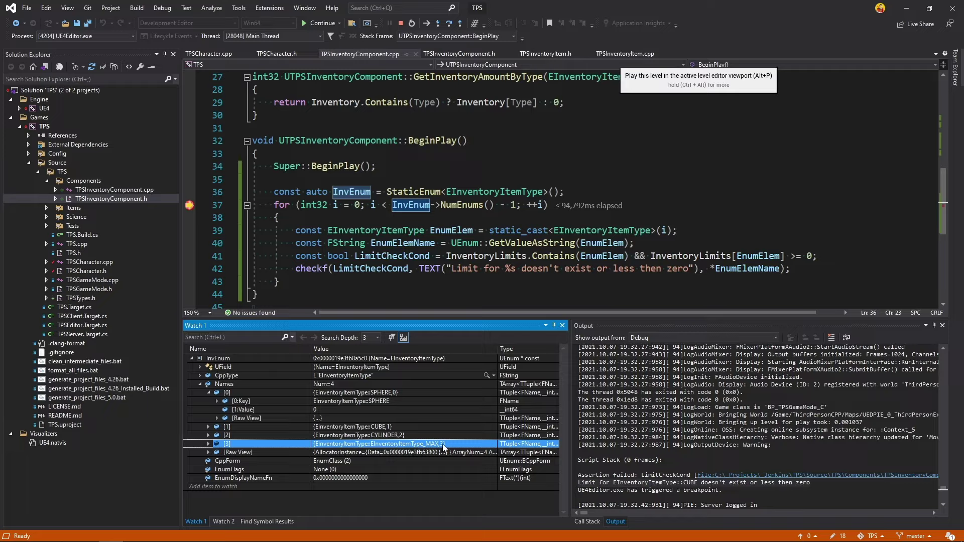
pyautogui.click(209, 391)
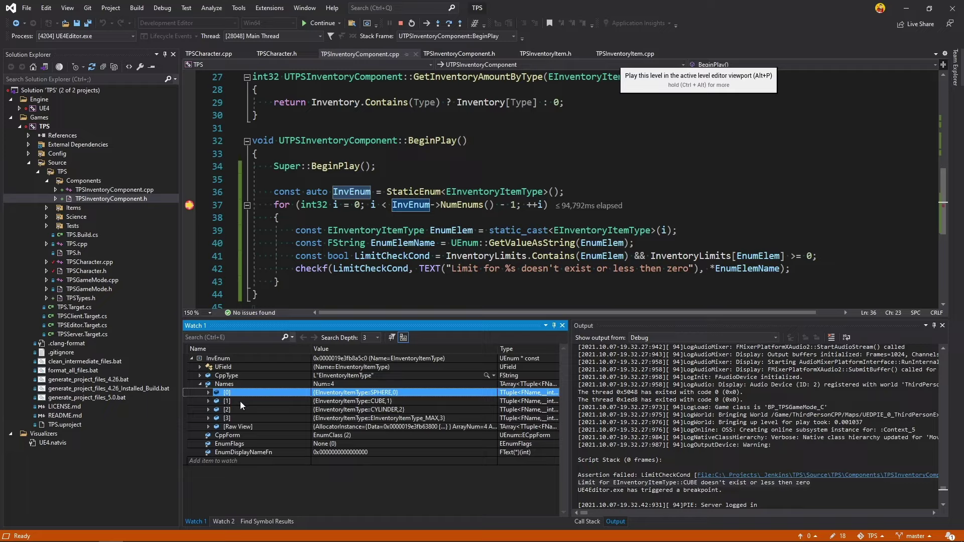
pyautogui.click(240, 401)
pyautogui.click(245, 418)
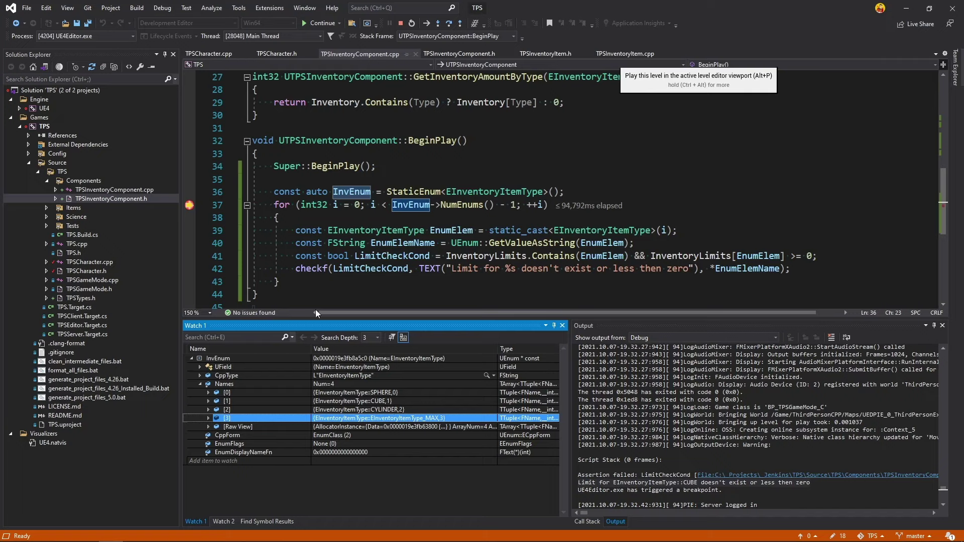
pyautogui.click(190, 205)
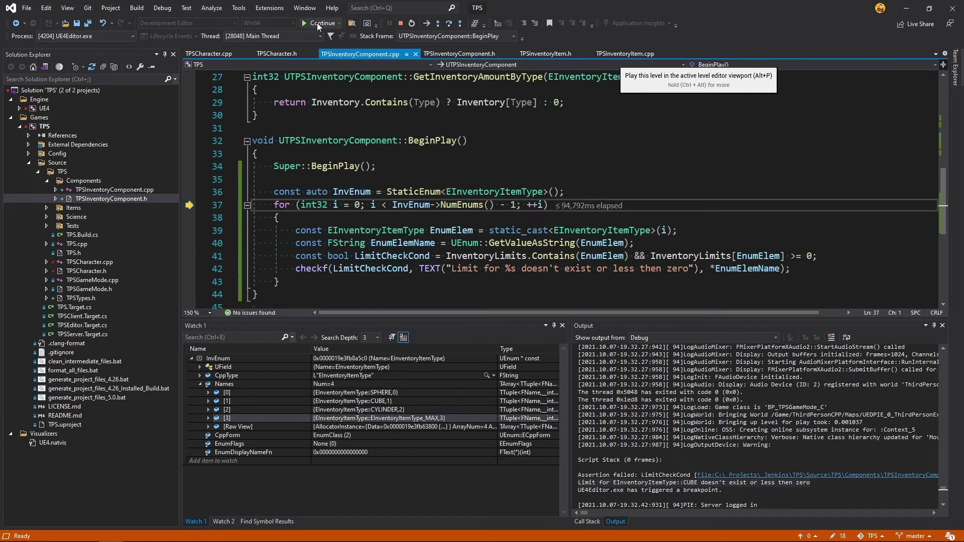
# Step: Resume play, collect a cylinder and a cube to reach CYLINDER 30 and CUBE 50, then stop
pyautogui.click(316, 25)
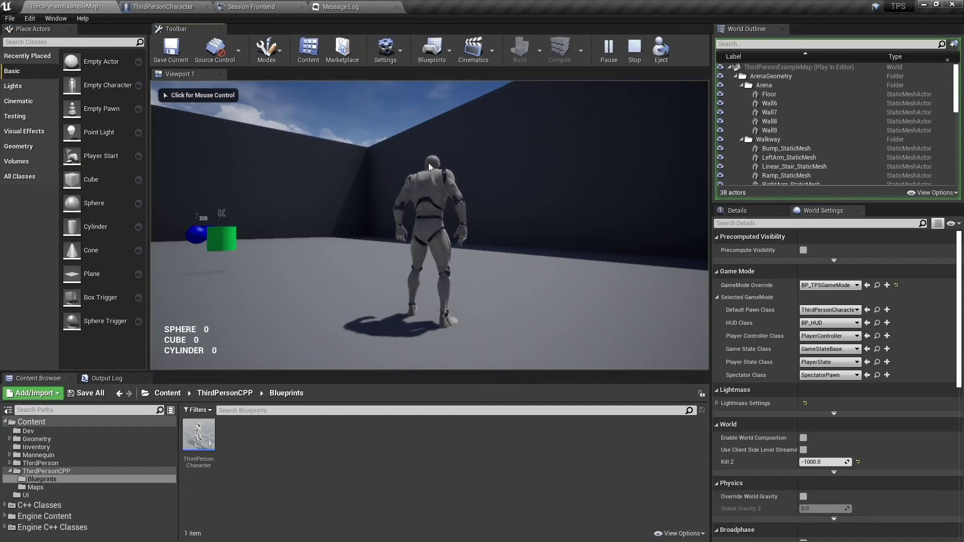
pyautogui.press('w')
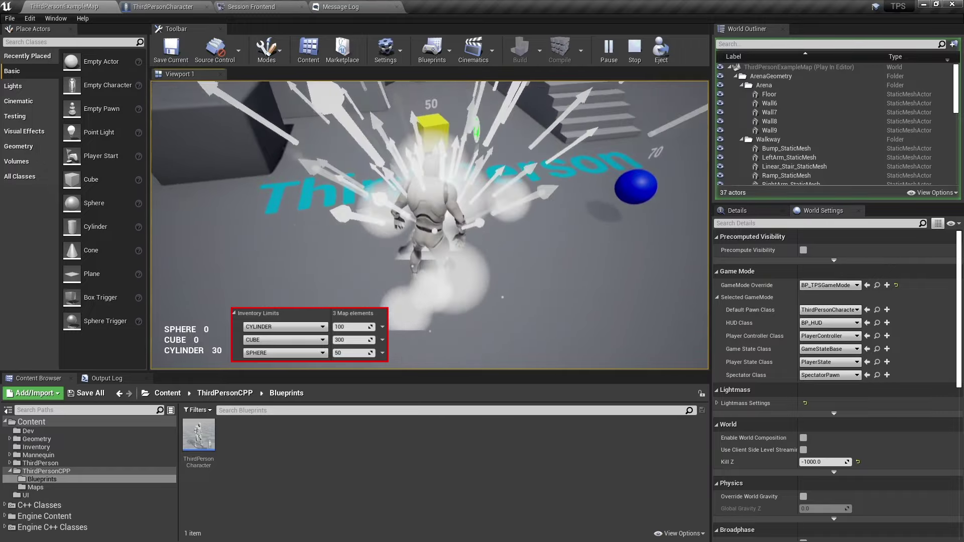
pyautogui.press('w')
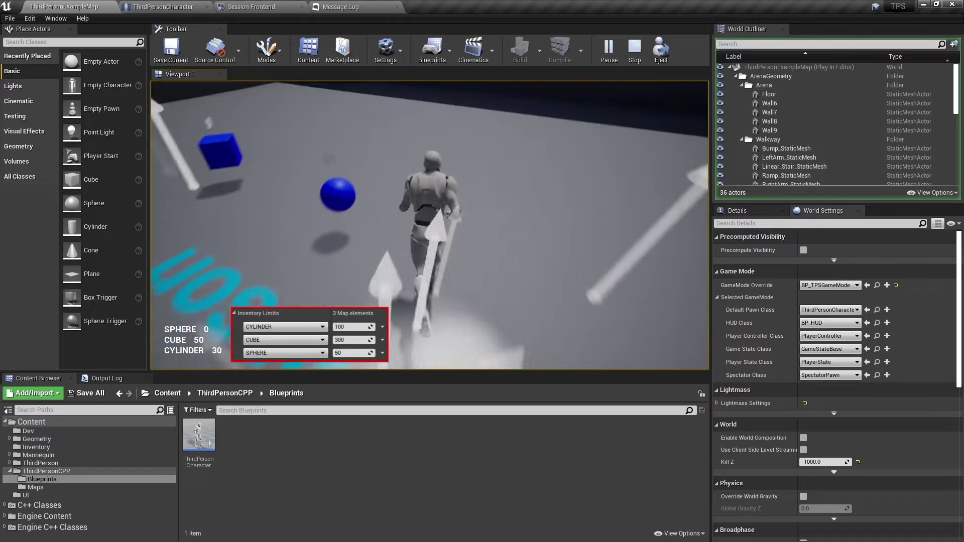
pyautogui.press('w')
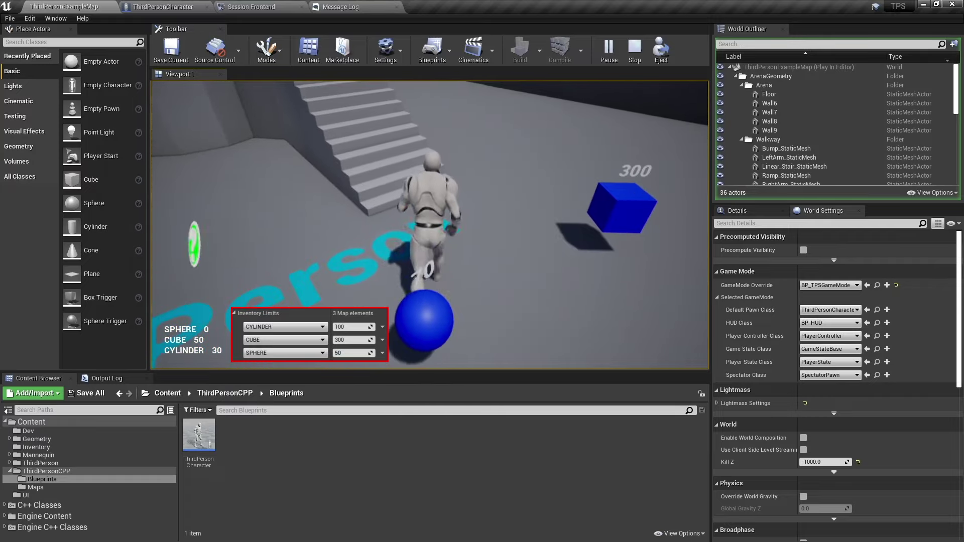
pyautogui.press('w')
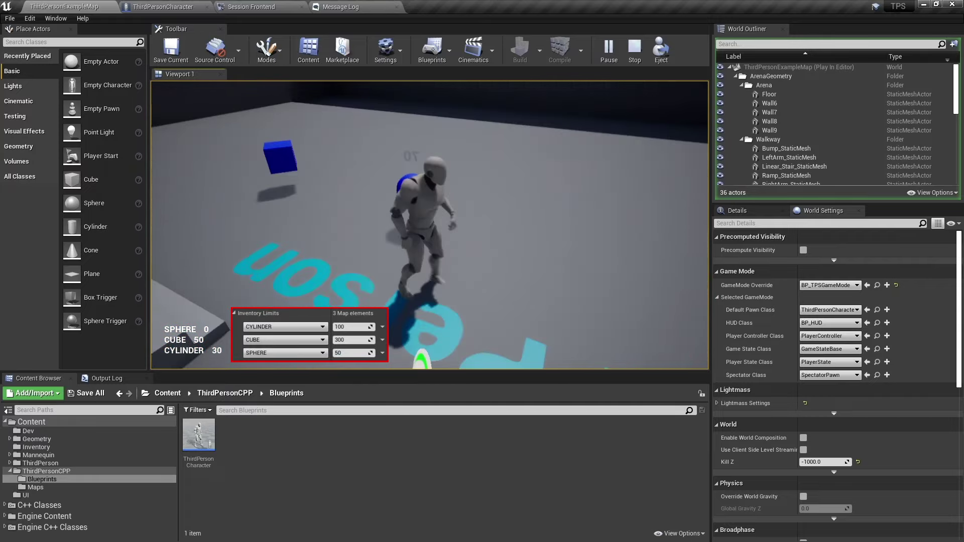
pyautogui.press('w')
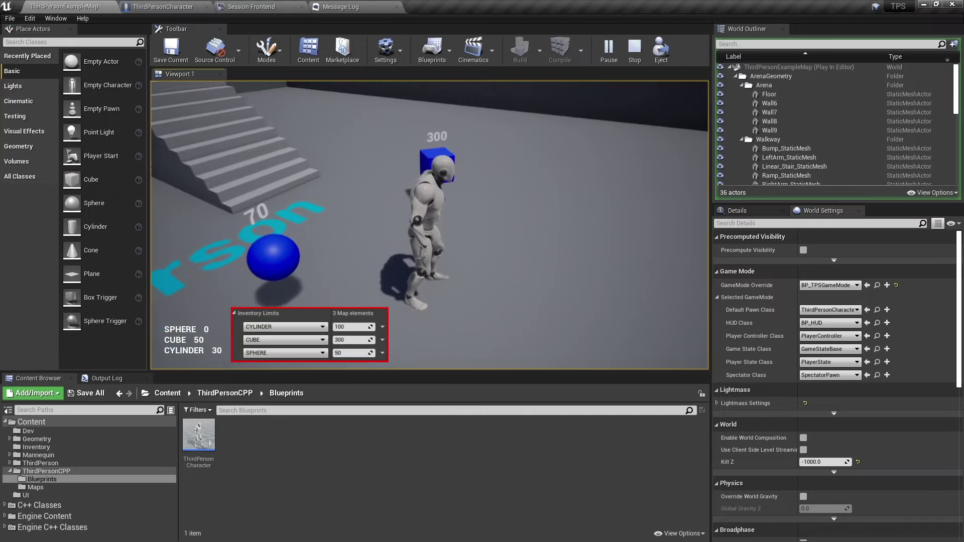
pyautogui.press('w')
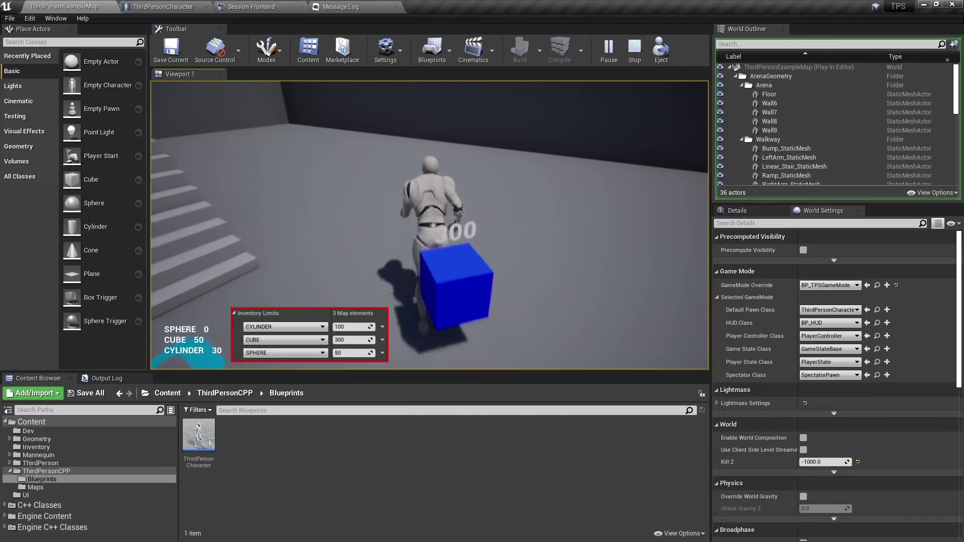
pyautogui.press('w')
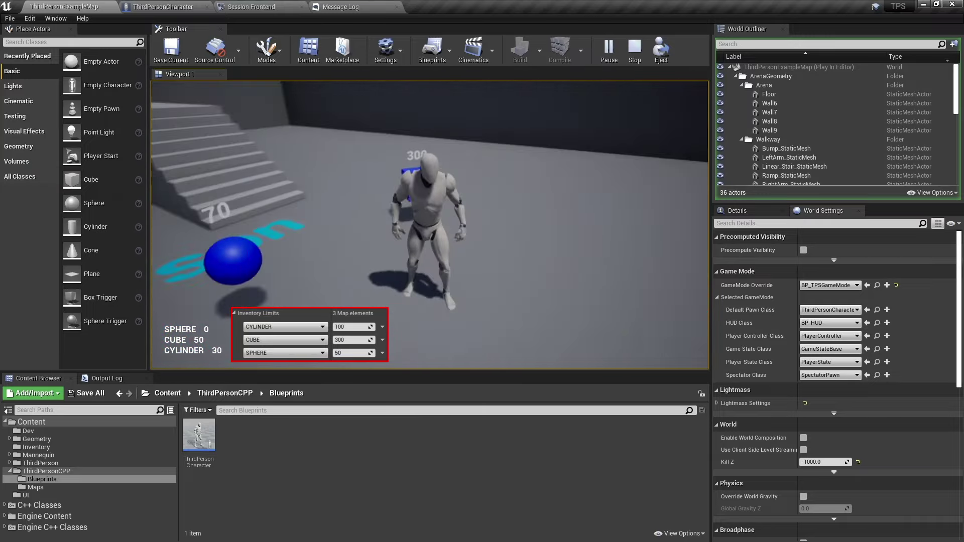
pyautogui.press('Escape')
# Step: Raise the Inventory Component's CUBE limit from 300 to 1300 and recompile the character Blueprint
pyautogui.click(160, 6)
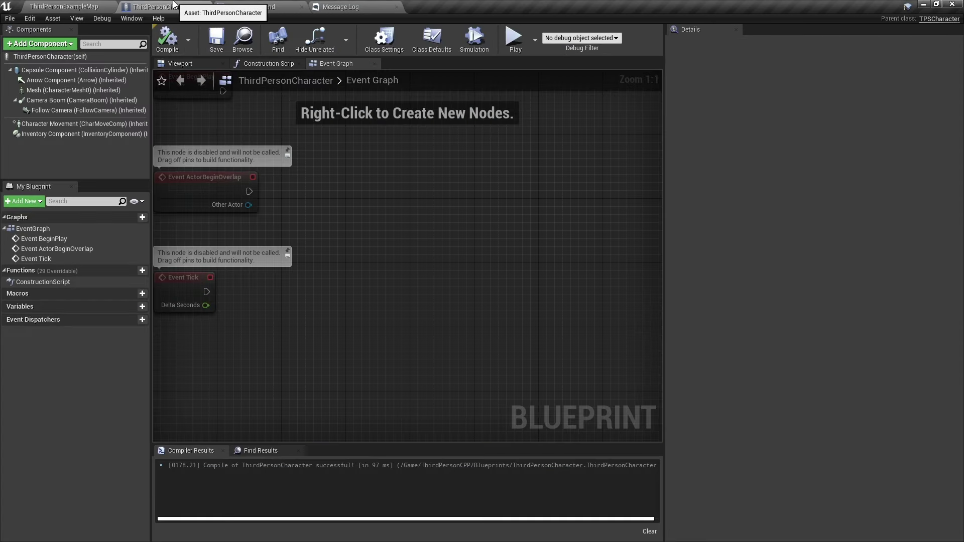
pyautogui.click(68, 134)
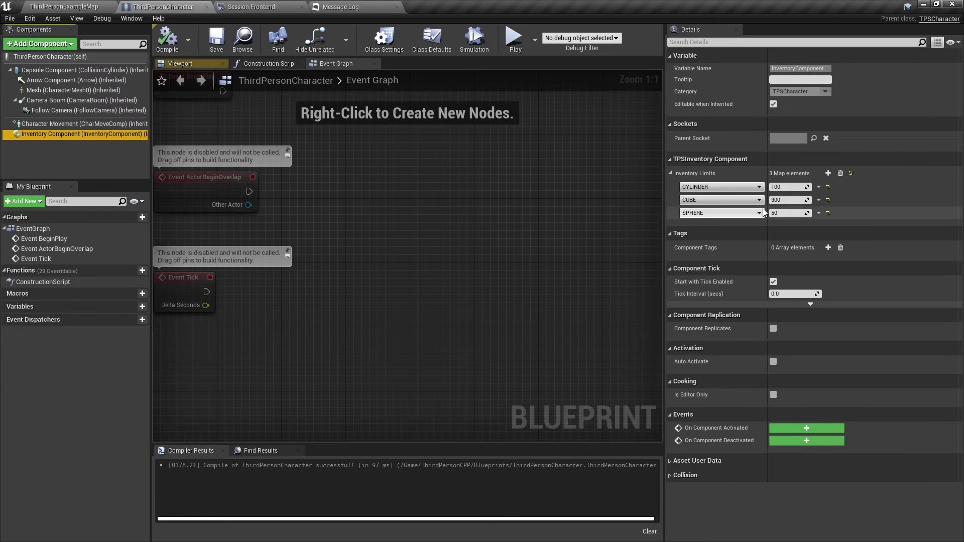
pyautogui.click(784, 201)
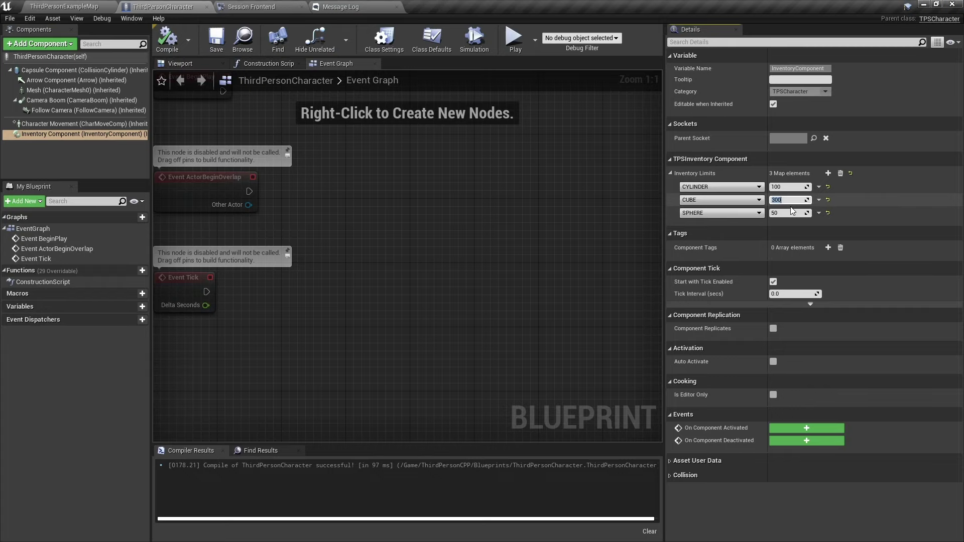
pyautogui.write('1000')
pyautogui.write('1300')
pyautogui.press('Return')
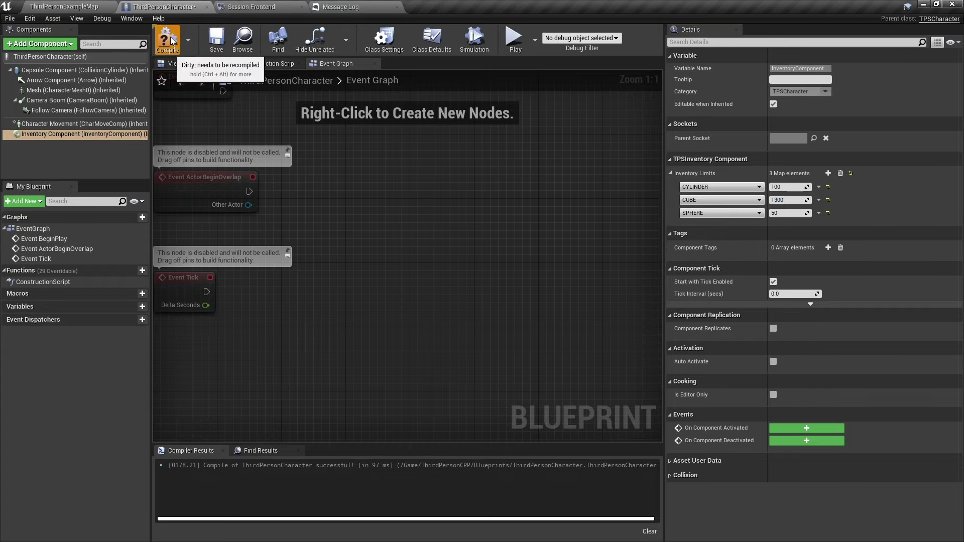
pyautogui.click(167, 39)
# Step: Playtest the example map, collecting cubes past the old limit up to 350
pyautogui.click(64, 7)
pyautogui.click(603, 53)
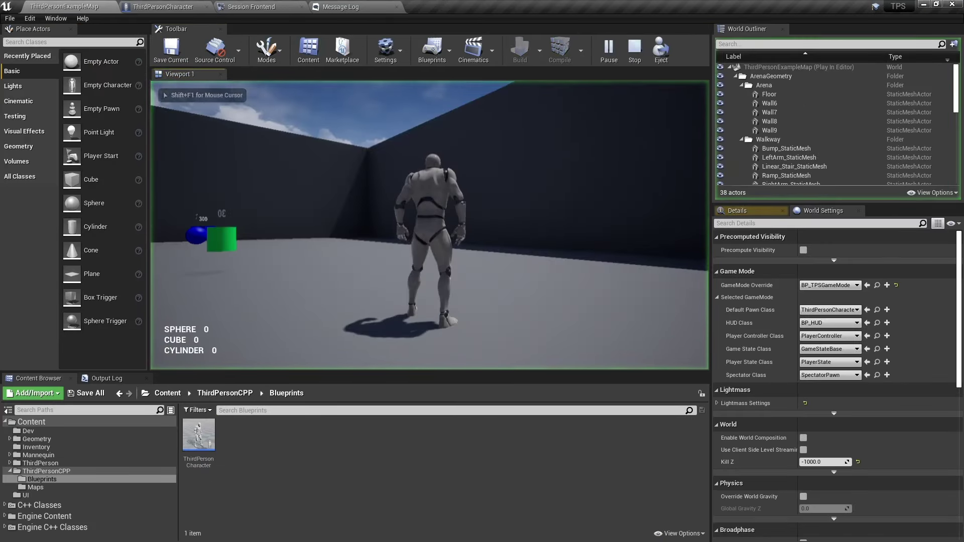
pyautogui.press('w')
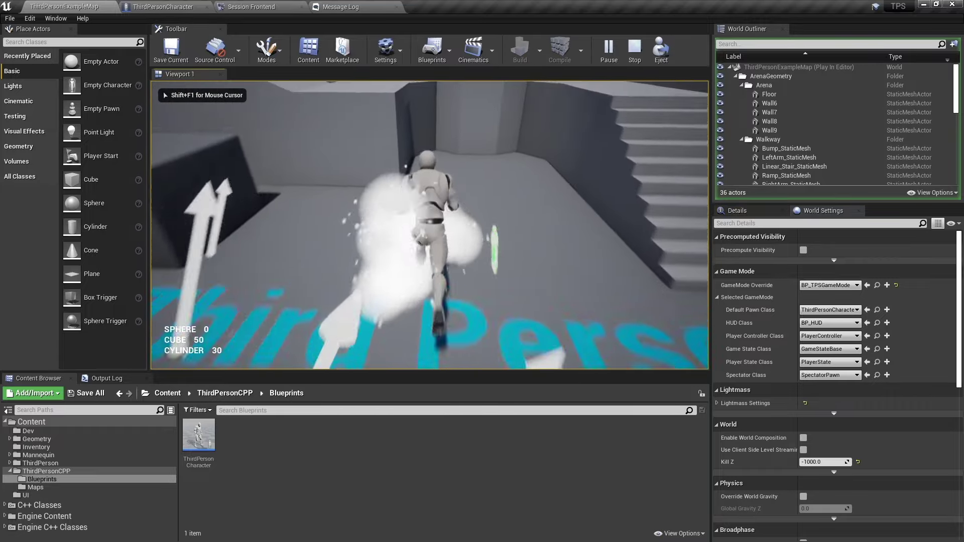
pyautogui.press('w')
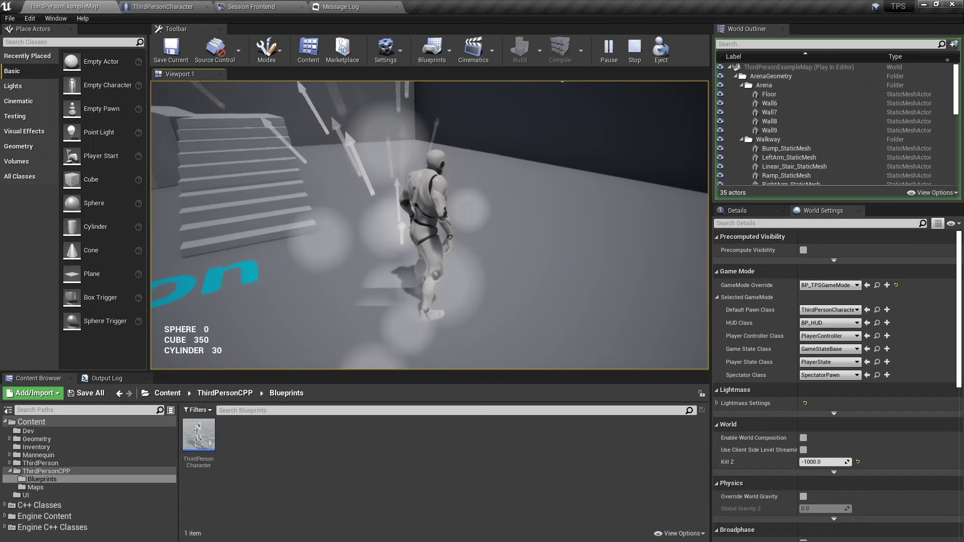
pyautogui.press('Escape')
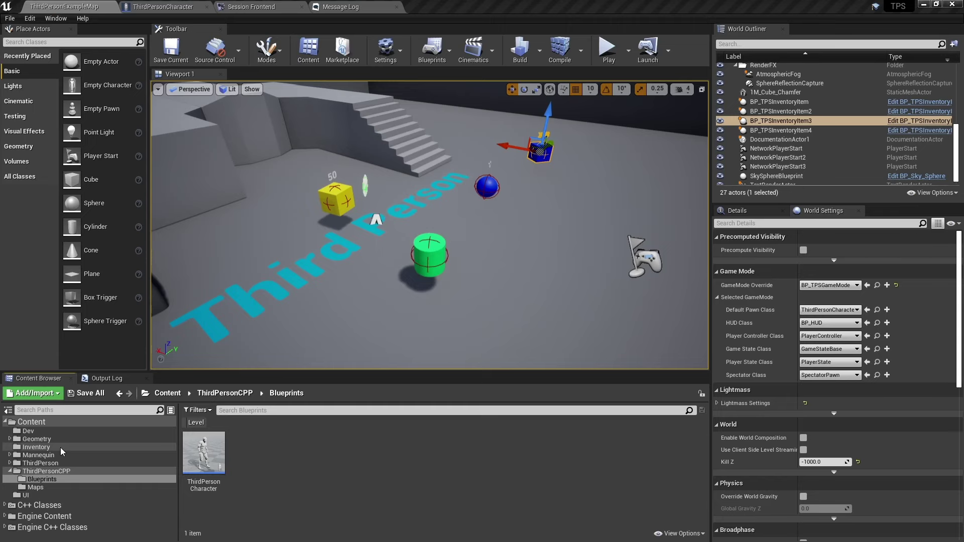
# Step: Open BP_TPSInventoryItem from the Inventory folder, review its Collision Component settings, and recompile
pyautogui.click(36, 447)
pyautogui.doubleClick(201, 448)
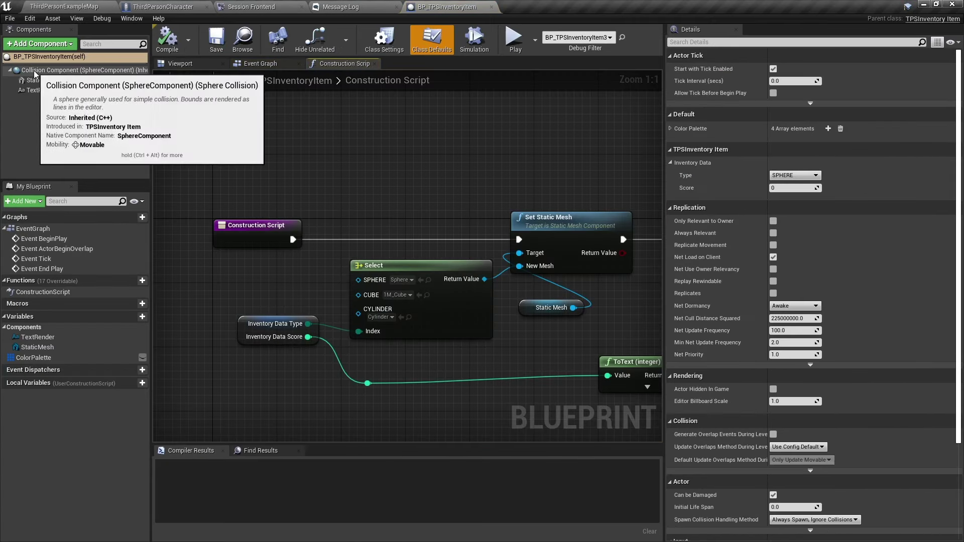
pyautogui.click(35, 72)
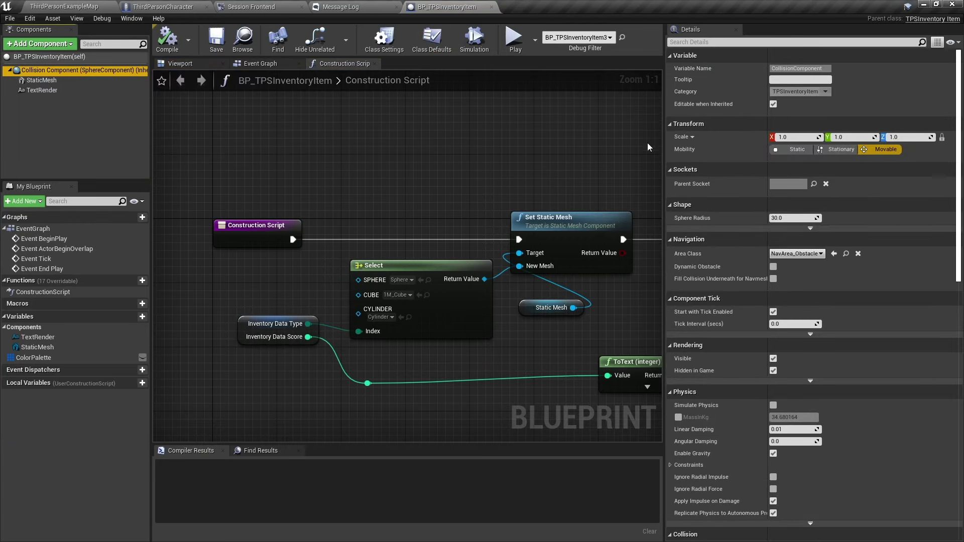
pyautogui.scroll(-3, 730, 179)
pyautogui.scroll(-5, 731, 180)
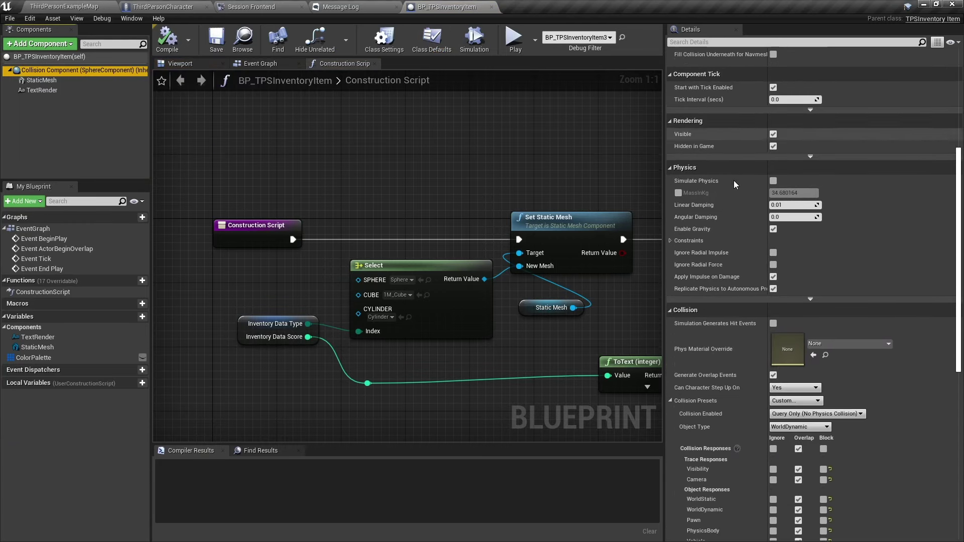
pyautogui.scroll(-2, 733, 179)
pyautogui.scroll(-2, 734, 180)
pyautogui.scroll(-2, 734, 180)
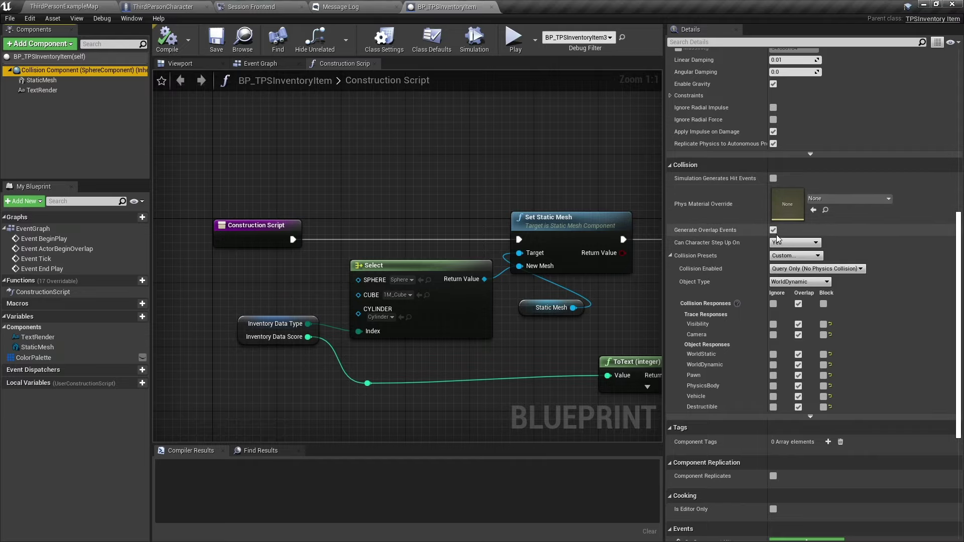
pyautogui.click(167, 38)
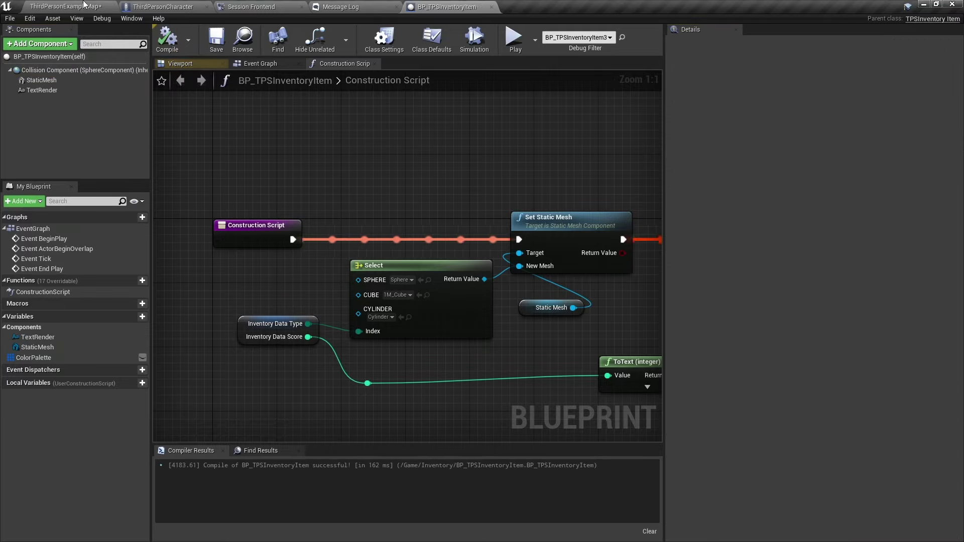
# Step: Playtest the example map by running the character to the red sphere
pyautogui.click(84, 6)
pyautogui.click(610, 47)
pyautogui.press('w')
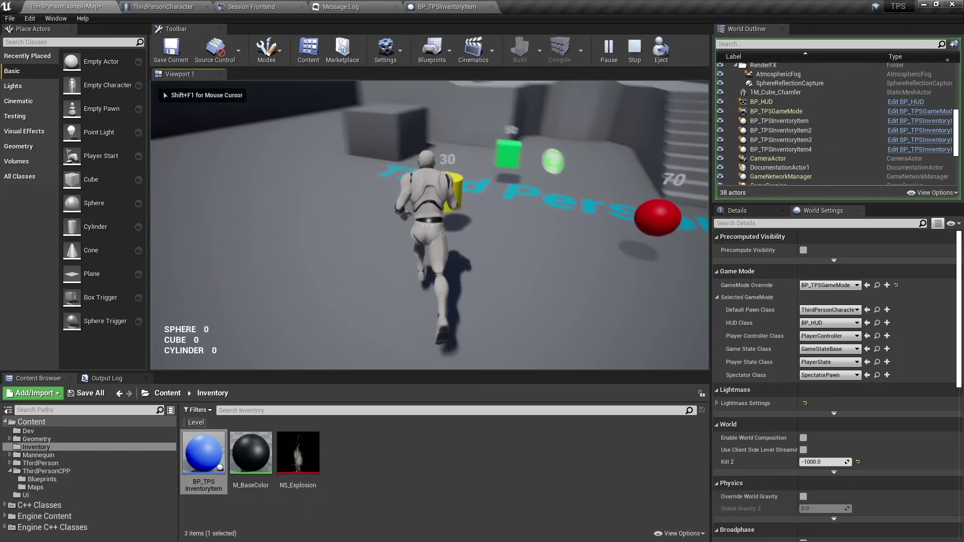
pyautogui.press('w')
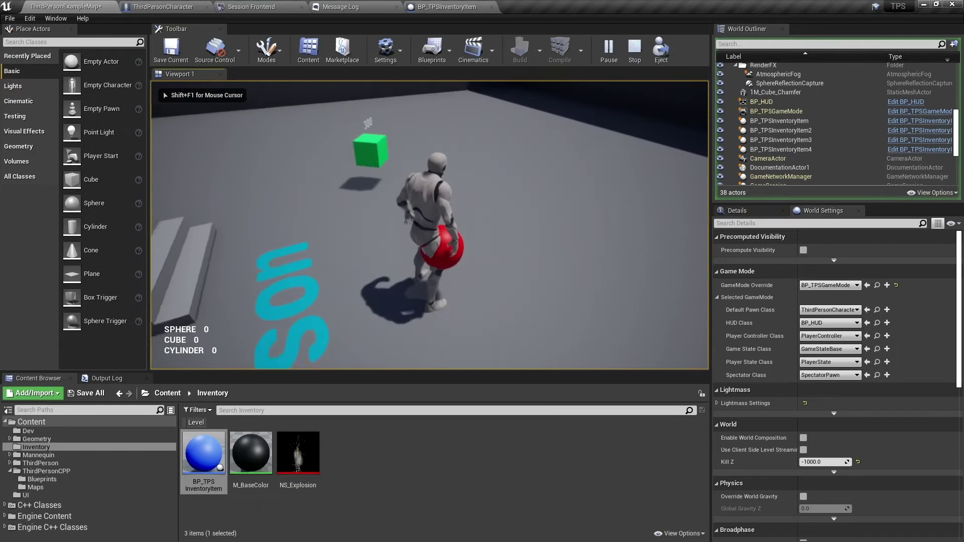
pyautogui.press('Escape')
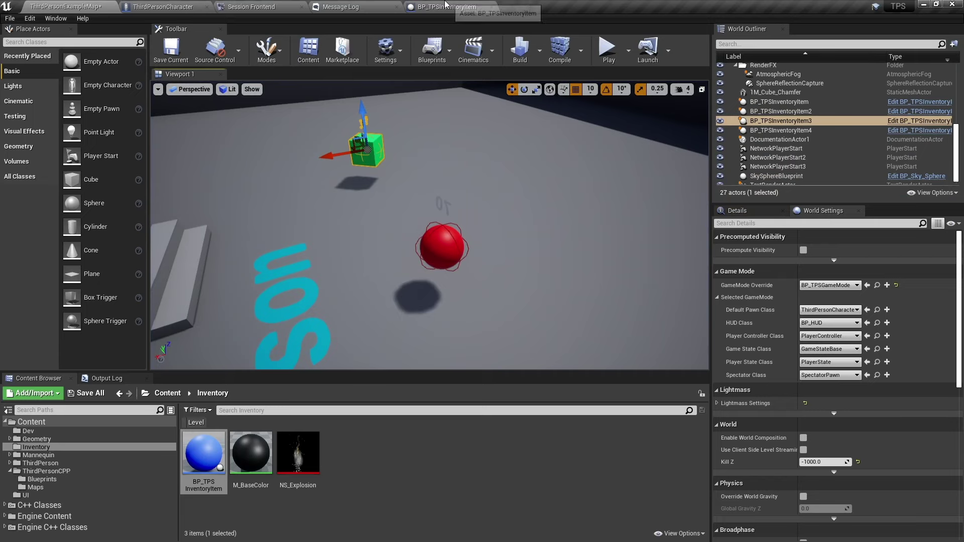
# Step: Enable Generate Overlap Events on the Collision Component, recompile, and quit the editor without saving
pyautogui.click(445, 5)
pyautogui.click(61, 70)
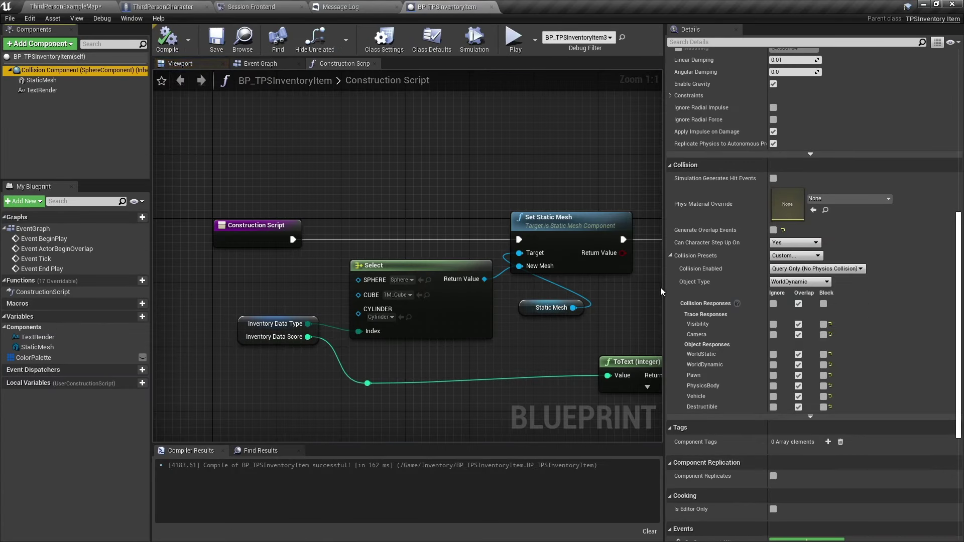
pyautogui.click(773, 230)
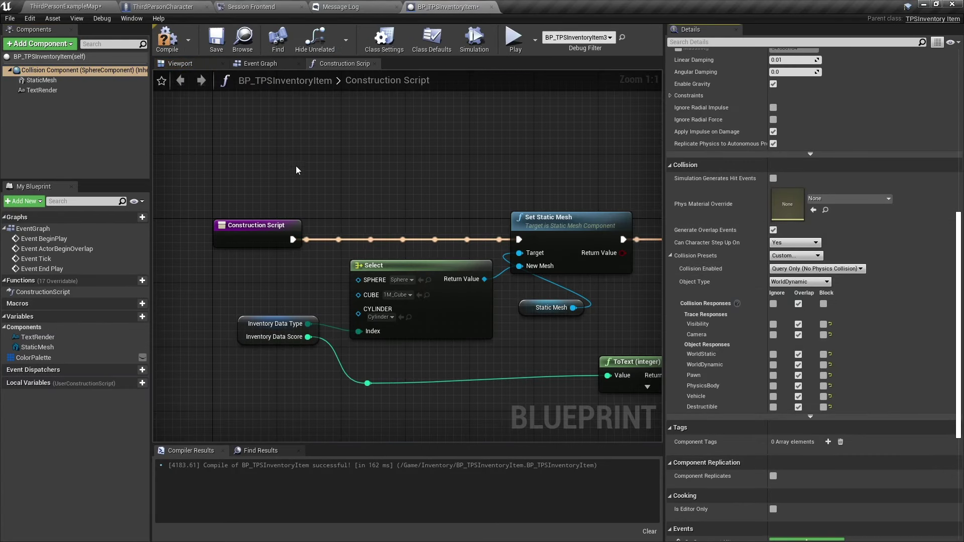
pyautogui.click(162, 37)
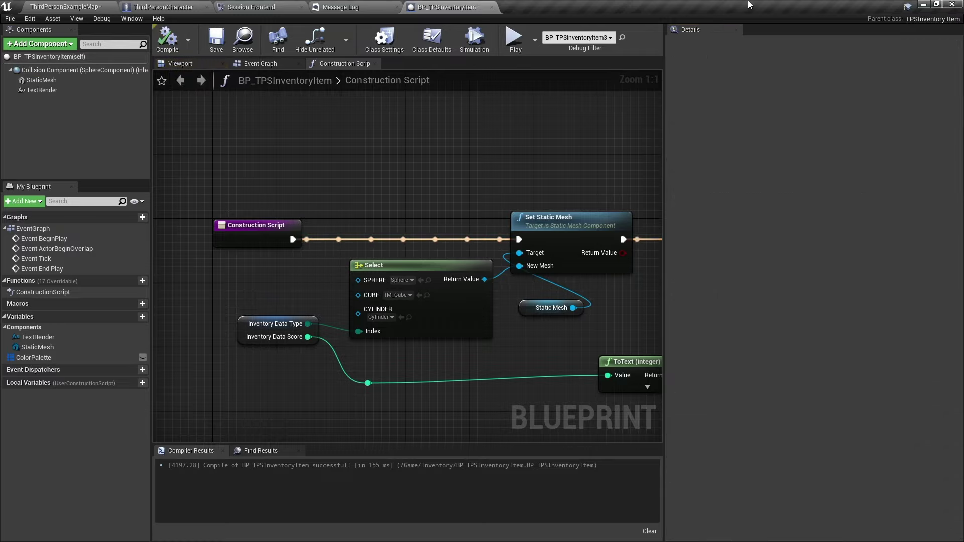
pyautogui.click(952, 4)
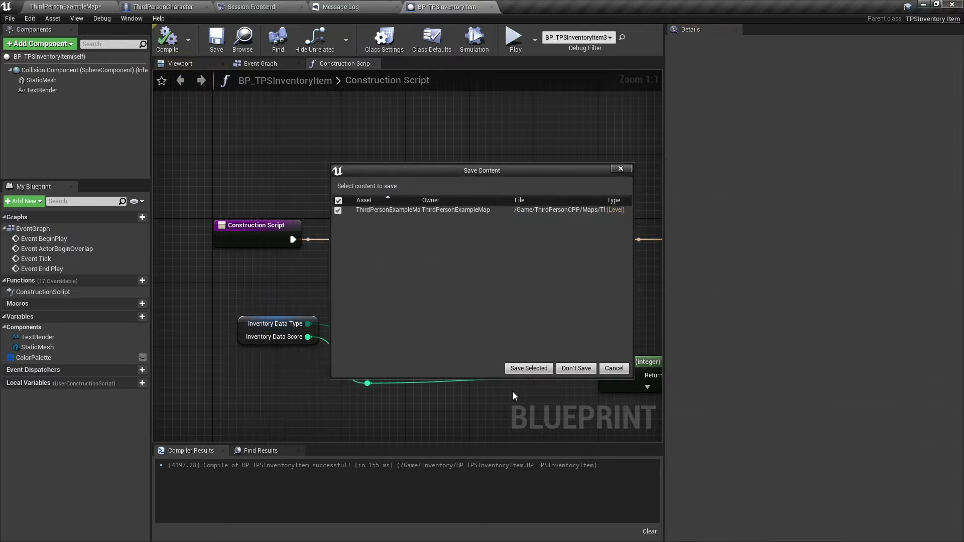
pyautogui.click(528, 368)
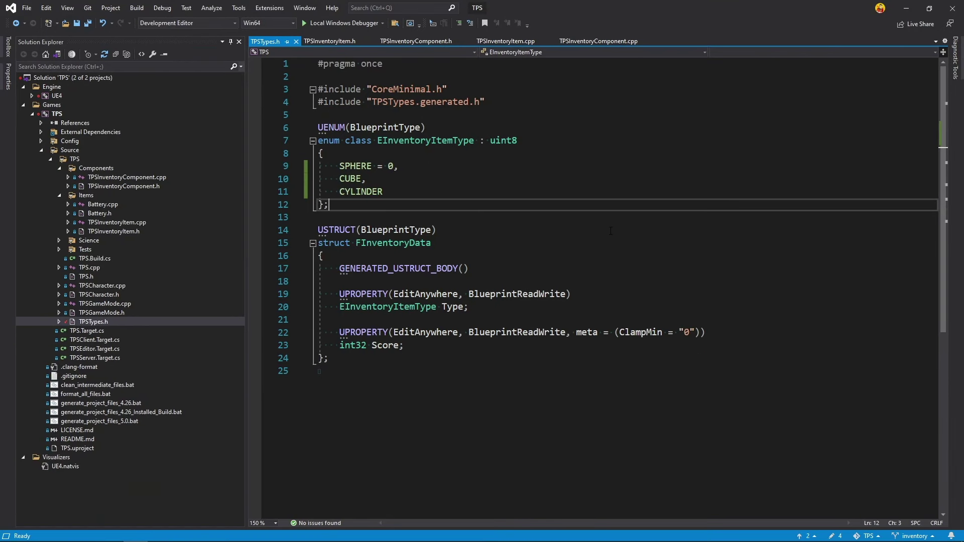
# Step: Add CollisionComponent->SetGenerateOverlapEvents(true) to the TPSInventoryItem.cpp constructor and save
pyautogui.doubleClick(120, 222)
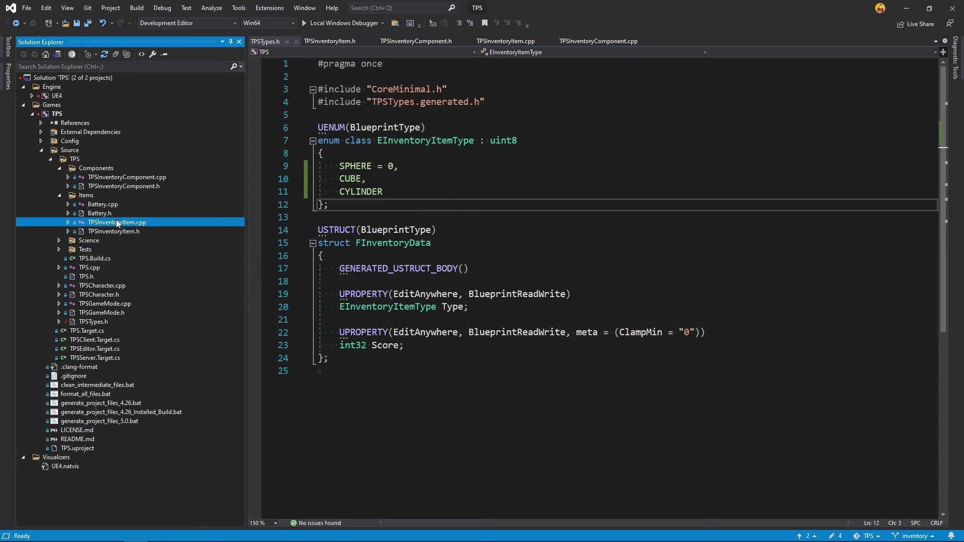
pyautogui.doubleClick(390, 257)
pyautogui.hotkey('ctrl', 'c')
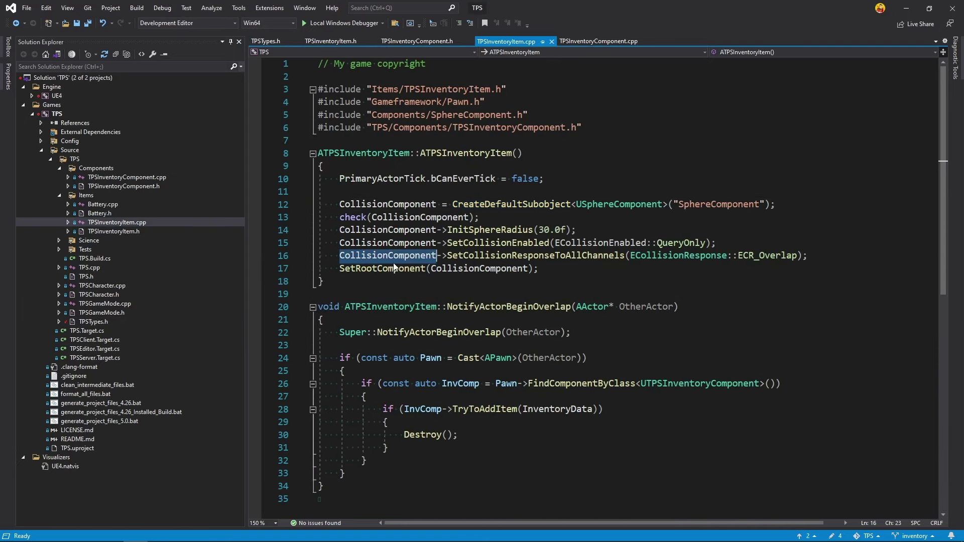
pyautogui.click(827, 259)
pyautogui.press('Return')
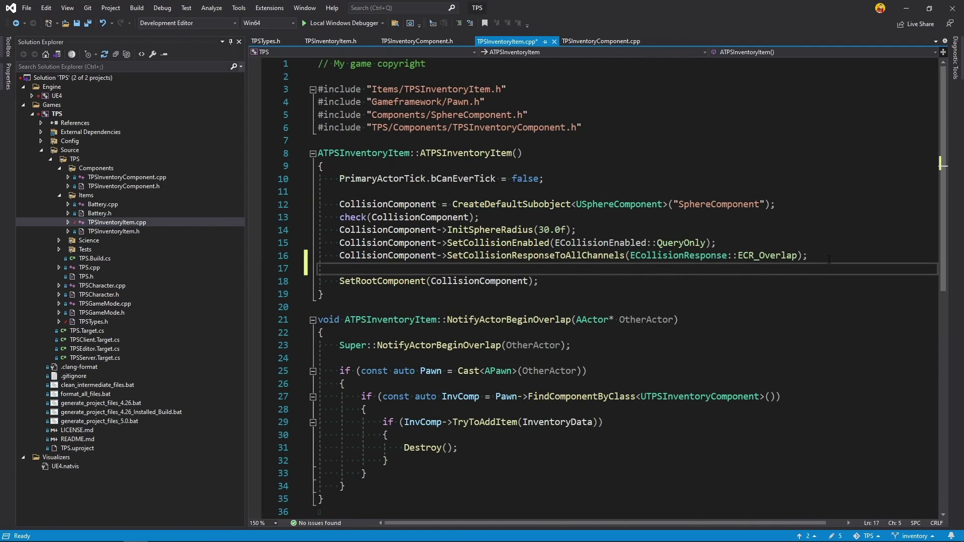
pyautogui.hotkey('ctrl', 'v')
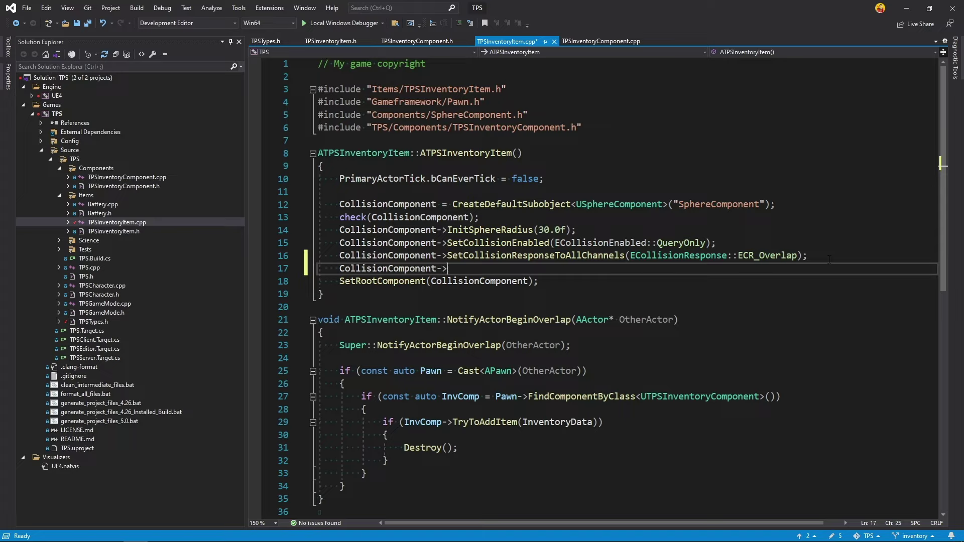
pyautogui.write('Setg')
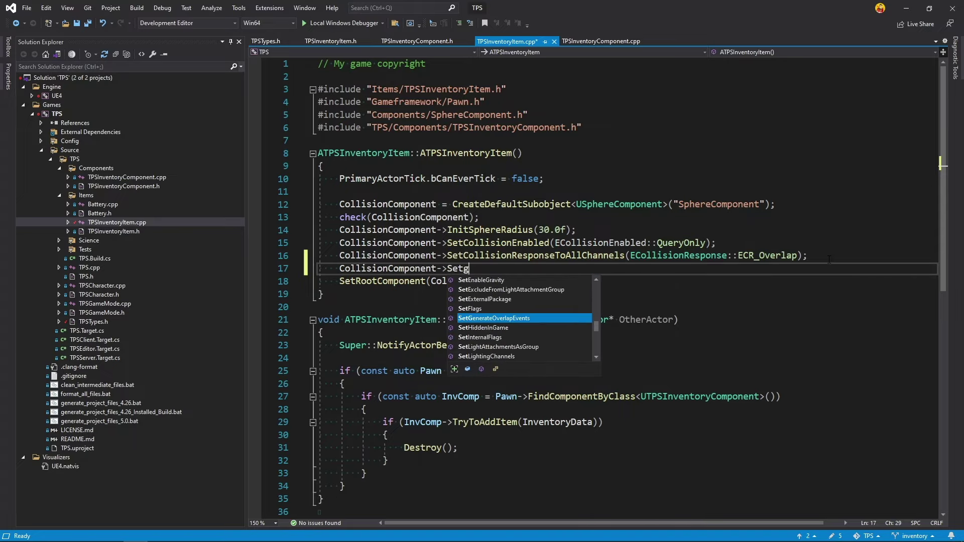
pyautogui.write('e')
pyautogui.press('Tab')
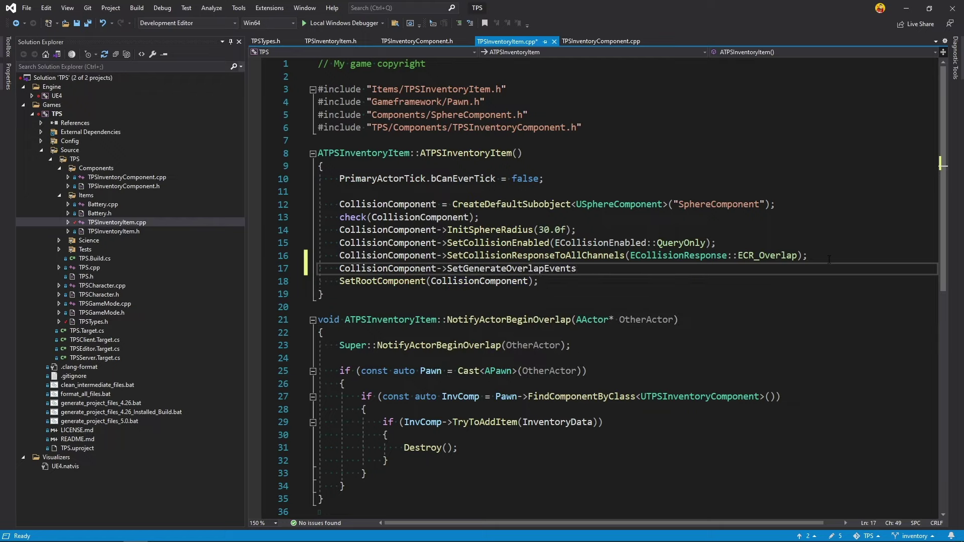
pyautogui.write('(')
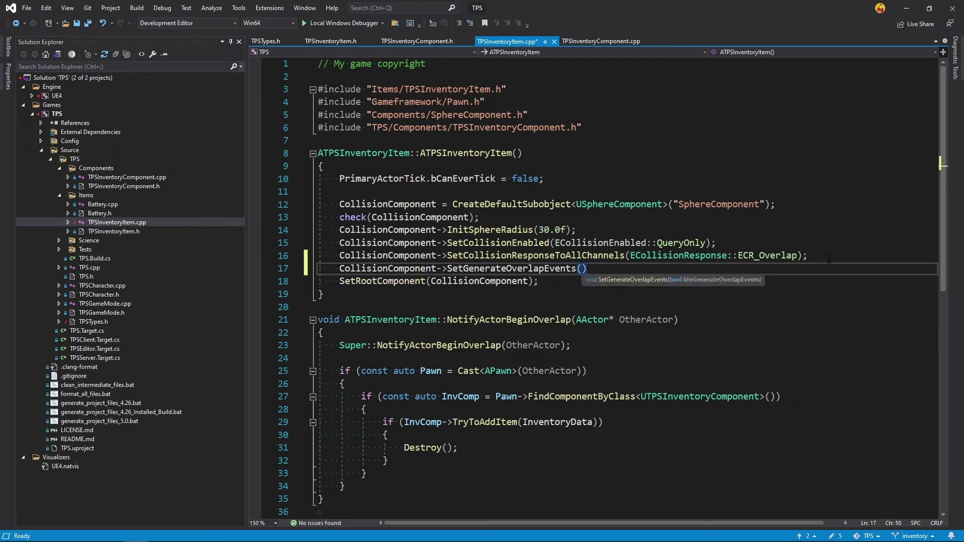
pyautogui.write('true)')
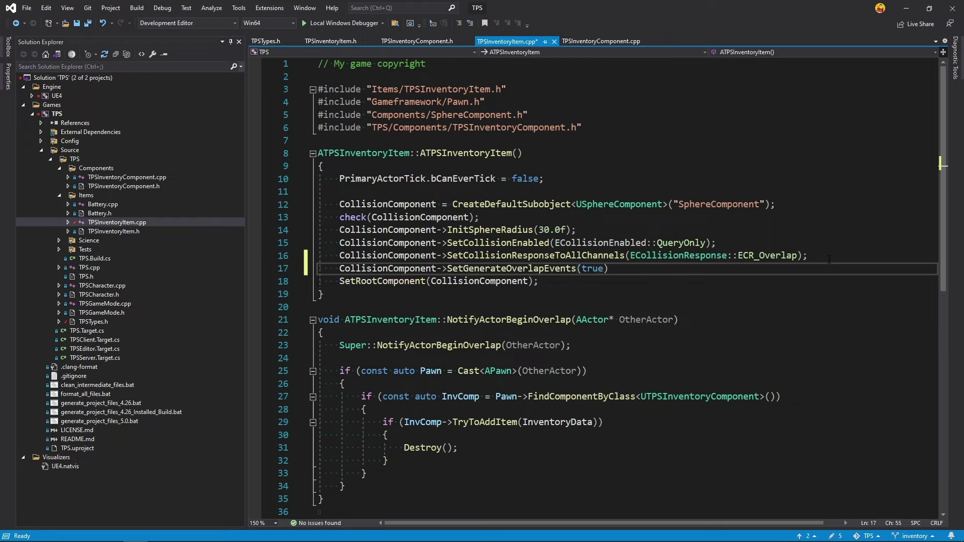
pyautogui.hotkey('ctrl', 's')
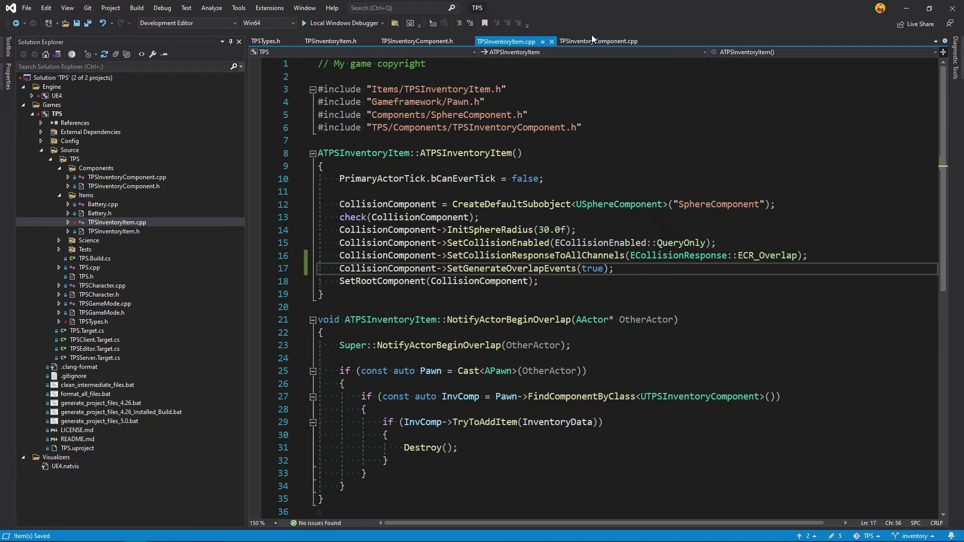
# Step: In TPSInventoryComponent.cpp, declare InvEnum as UEnum* instead of auto and save
pyautogui.click(594, 42)
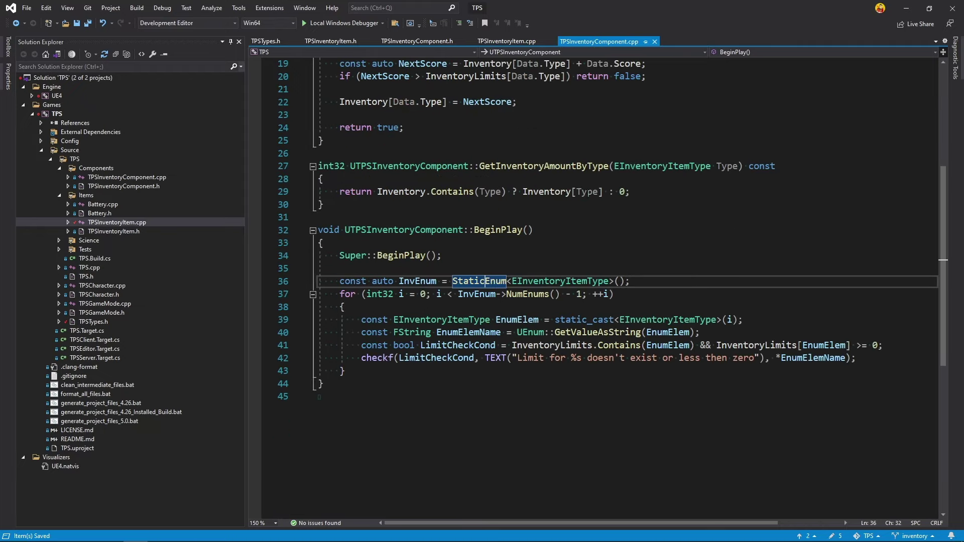
pyautogui.doubleClick(375, 283)
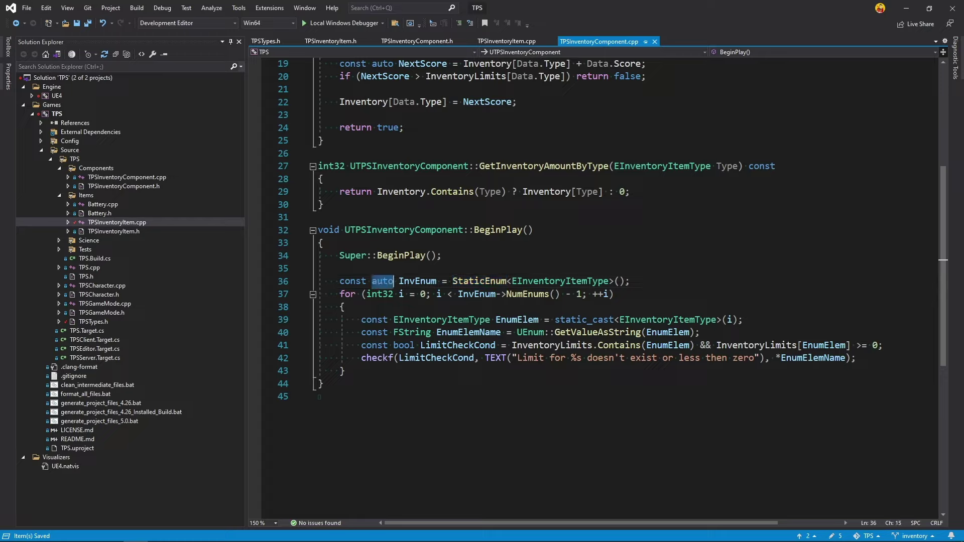
pyautogui.write('UEn')
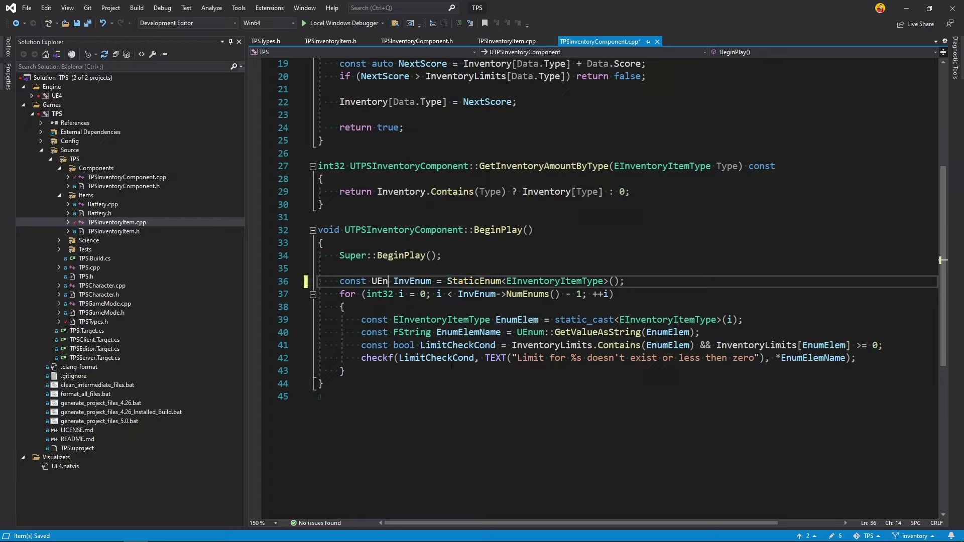
pyautogui.write('um*')
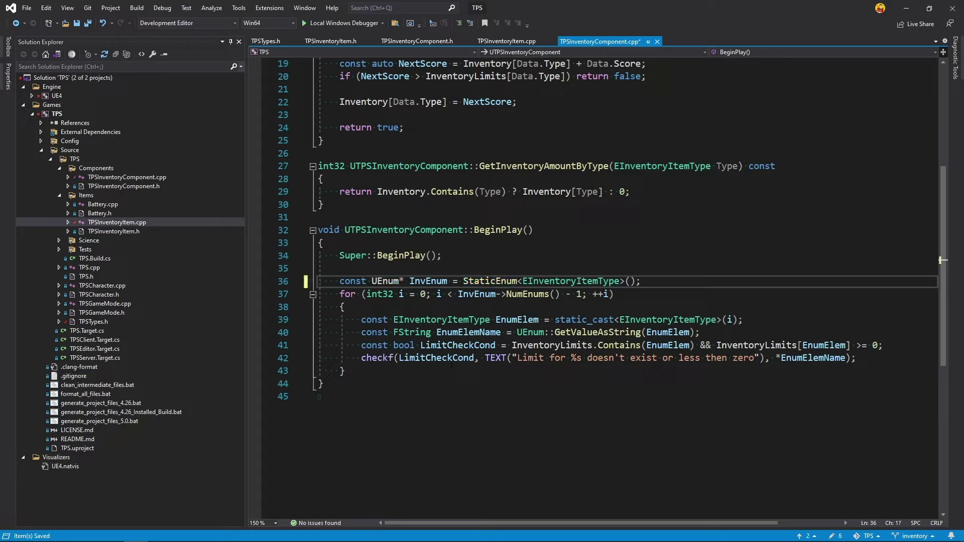
pyautogui.hotkey('ctrl', 's')
# Step: Add check(InvEnum); after the StaticEnum lookup on line 37 and save
pyautogui.press('Return')
pyautogui.write('eck();')
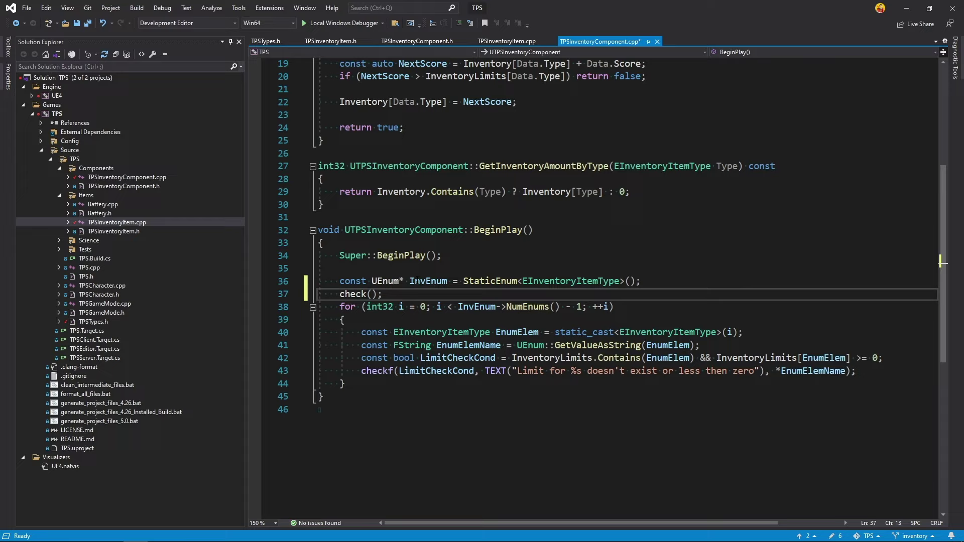
pyautogui.doubleClick(417, 281)
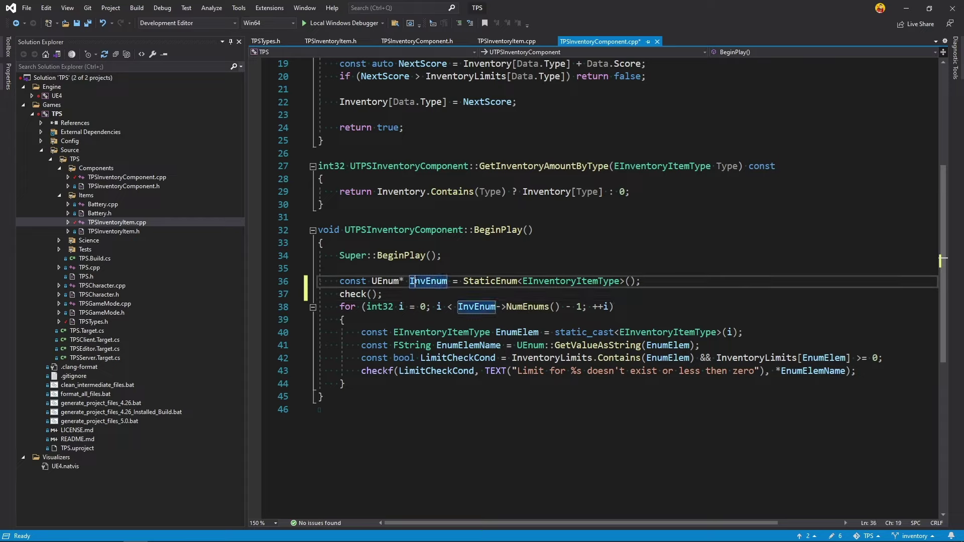
pyautogui.hotkey('ctrl', 'c')
pyautogui.click(371, 295)
pyautogui.hotkey('ctrl', 'v')
pyautogui.hotkey('ctrl', 's')
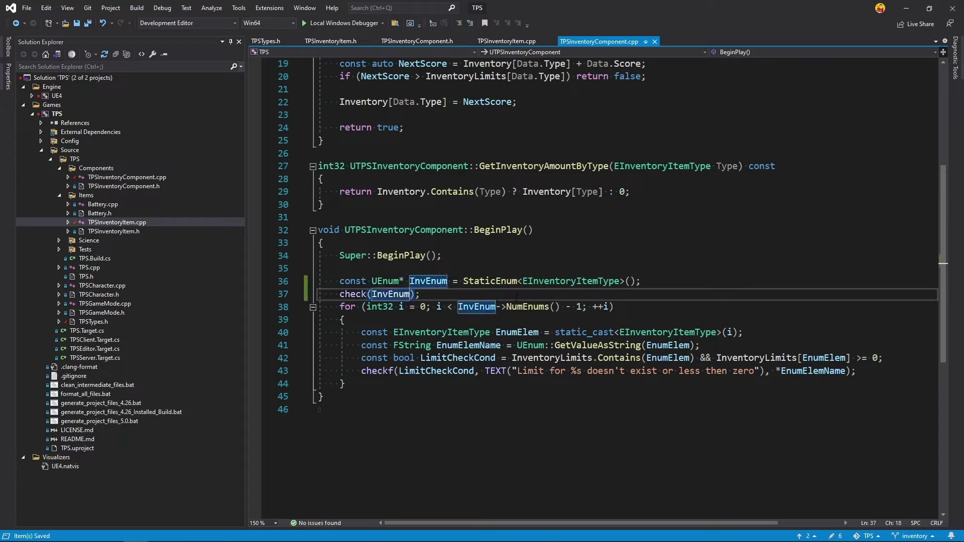
pyautogui.click(559, 294)
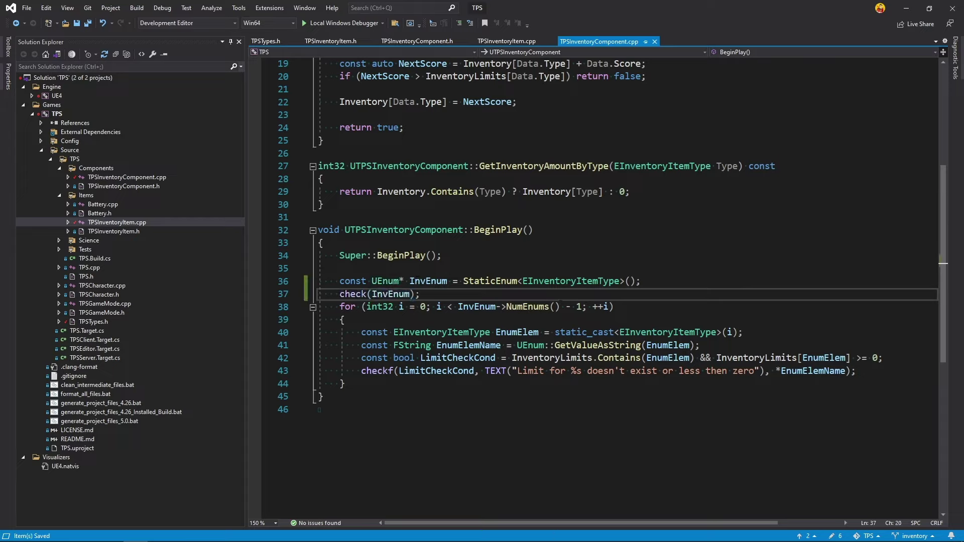
# Step: In TPSTypes.h, add a new enum entry after CYLINDER and give SPHERE the display name 'MY COOL SPHERE'
pyautogui.click(270, 42)
pyautogui.click(411, 191)
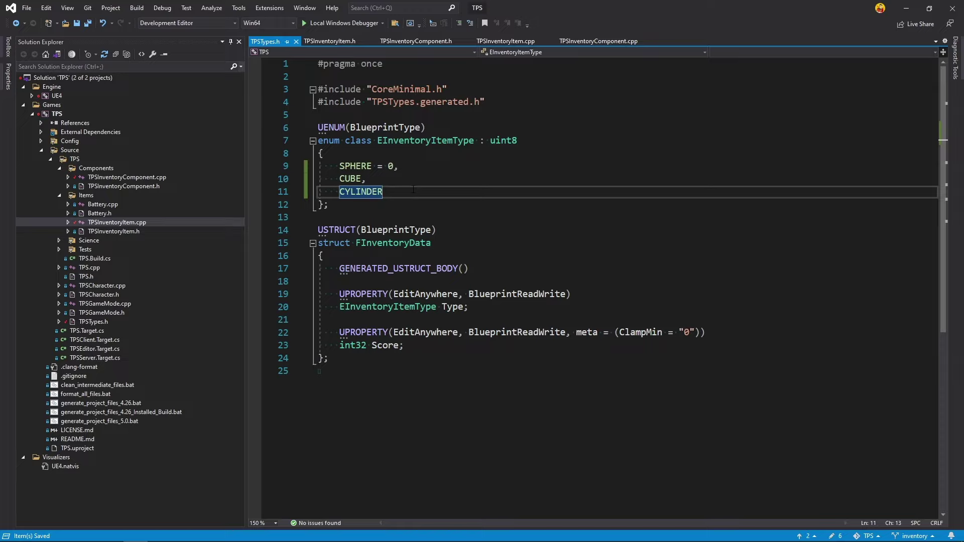
pyautogui.write(',')
pyautogui.press('Return')
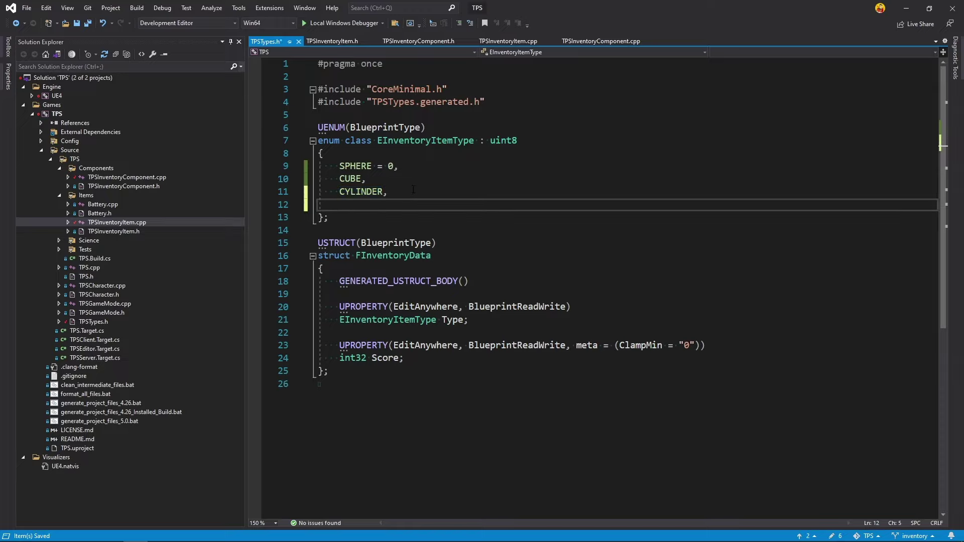
pyautogui.write('CONE')
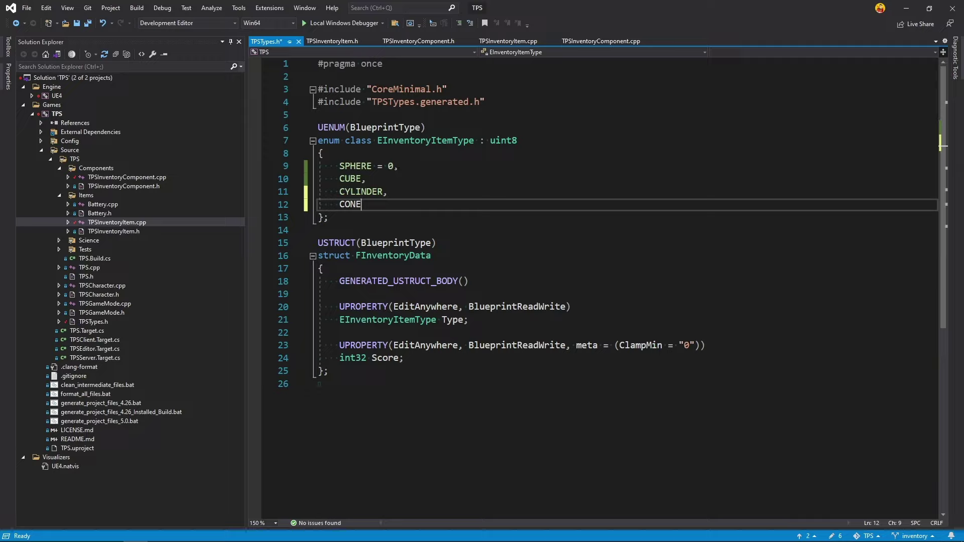
pyautogui.click(396, 168)
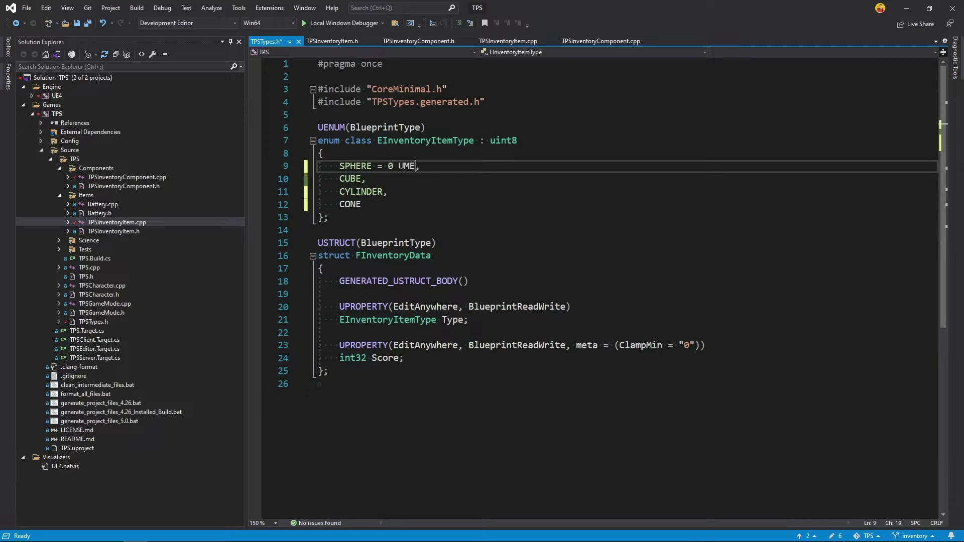
pyautogui.write(')')
pyautogui.write('Disp')
pyautogui.write('ame')
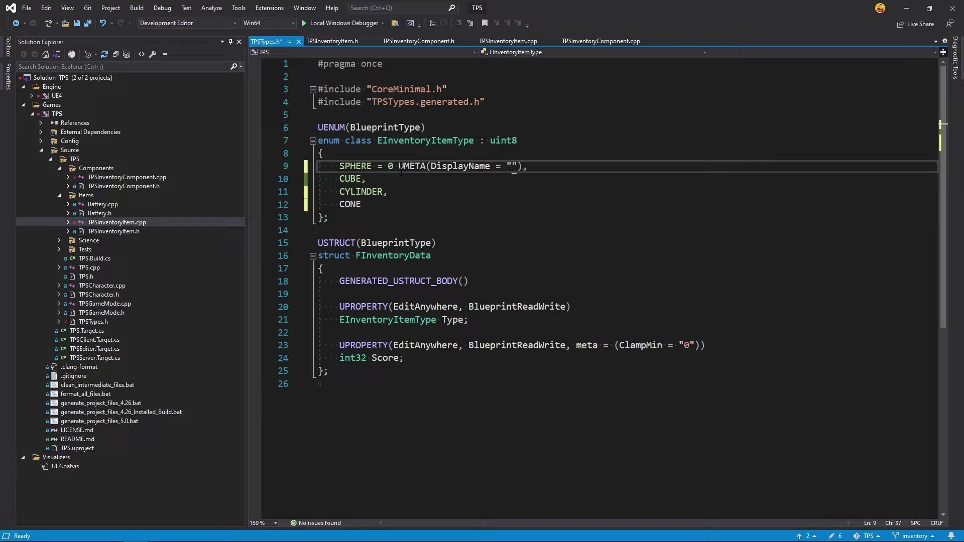
pyautogui.write('MY ')
pyautogui.write('COOL S')
pyautogui.write('PHERE')
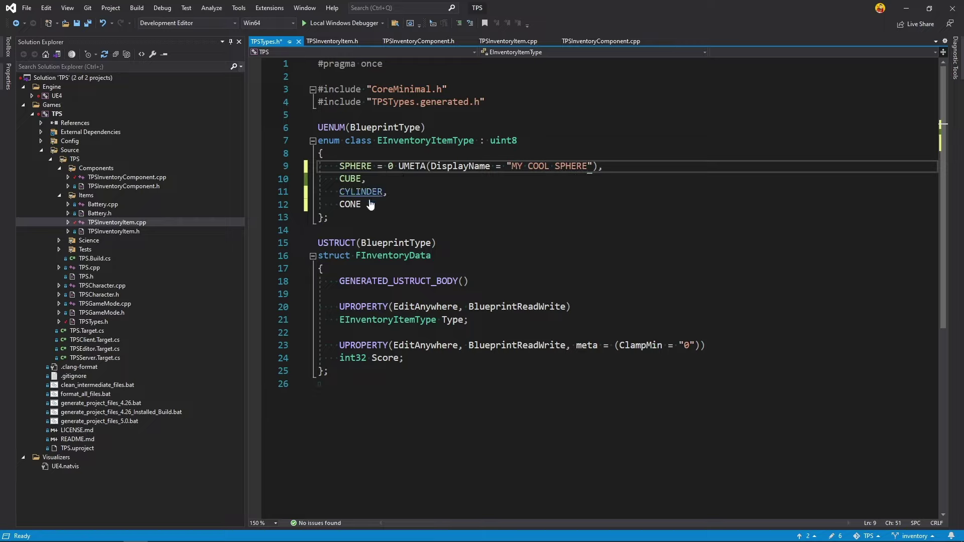
pyautogui.hotkey('ctrl', 's')
# Step: Copy the display-name tag onto CUBE as 'MY COOL CUBE', save the header, and build the project
pyautogui.moveTo(399, 165); pyautogui.dragTo(594, 165)
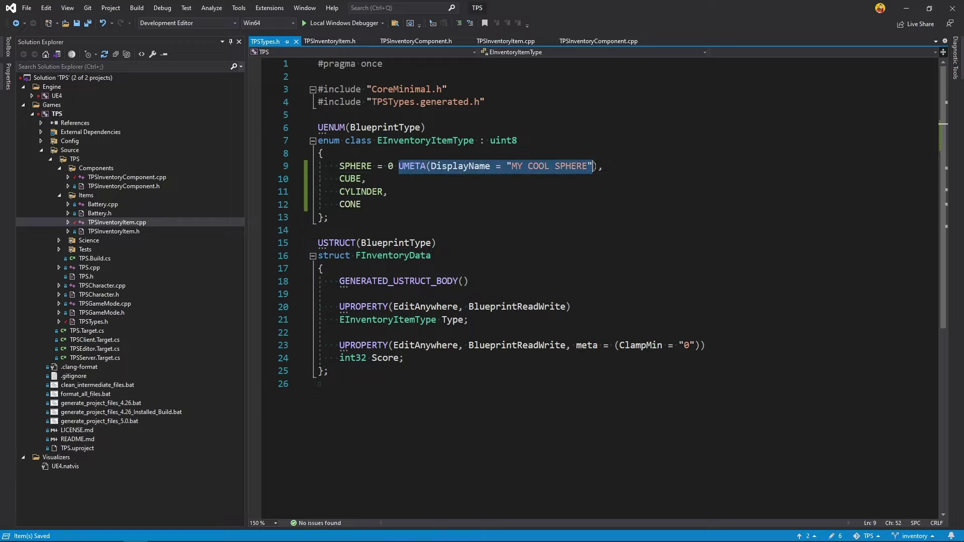
pyautogui.hotkey('ctrl', 'c')
pyautogui.click(362, 179)
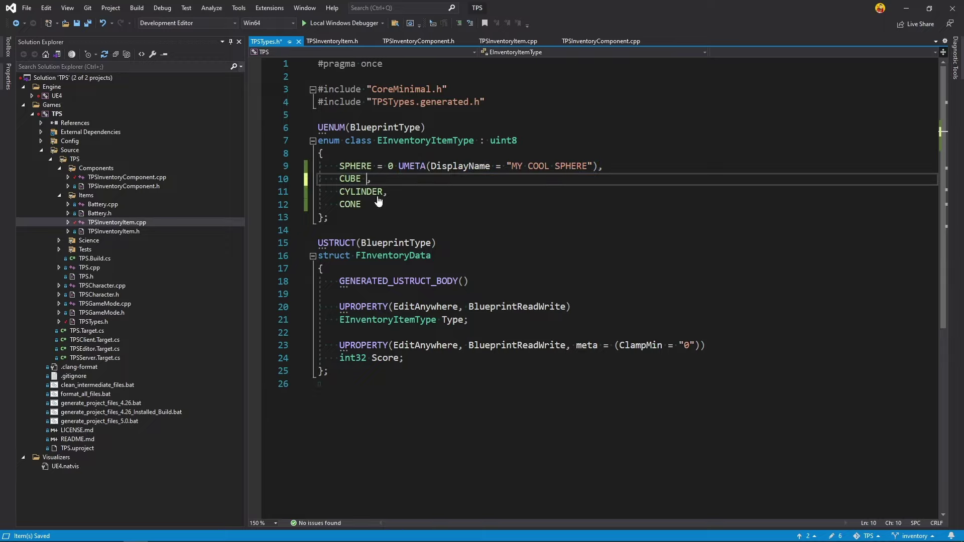
pyautogui.hotkey('ctrl', 'v')
pyautogui.hotkey('ctrl', 's')
pyautogui.doubleClick(537, 179)
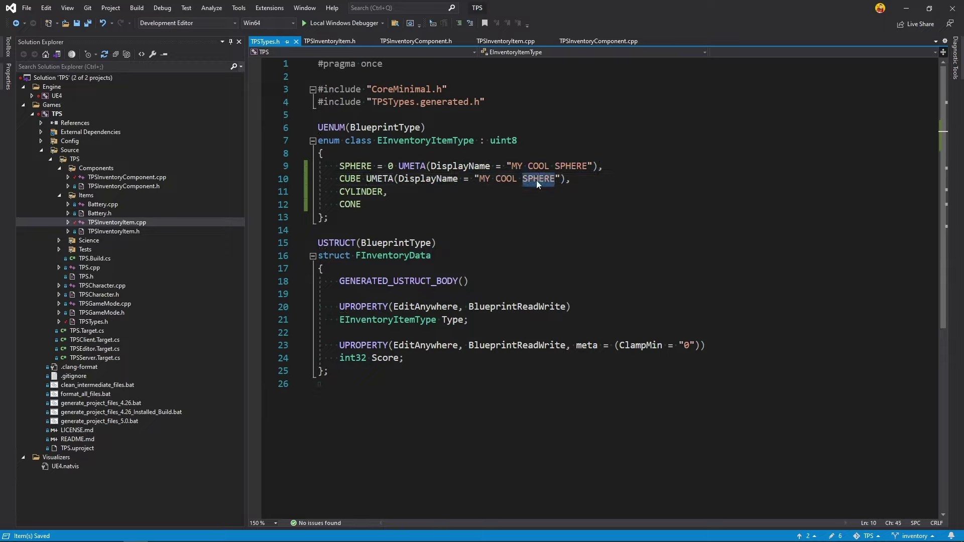
pyautogui.write('CUBE')
pyautogui.press('End')
pyautogui.hotkey('ctrl', 's')
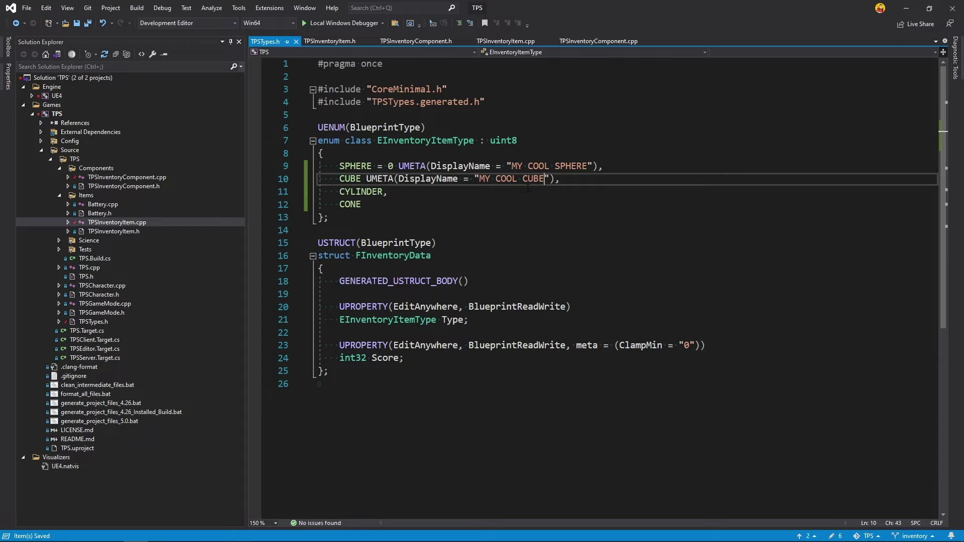
pyautogui.hotkey('ctrl', 'shift', 'b')
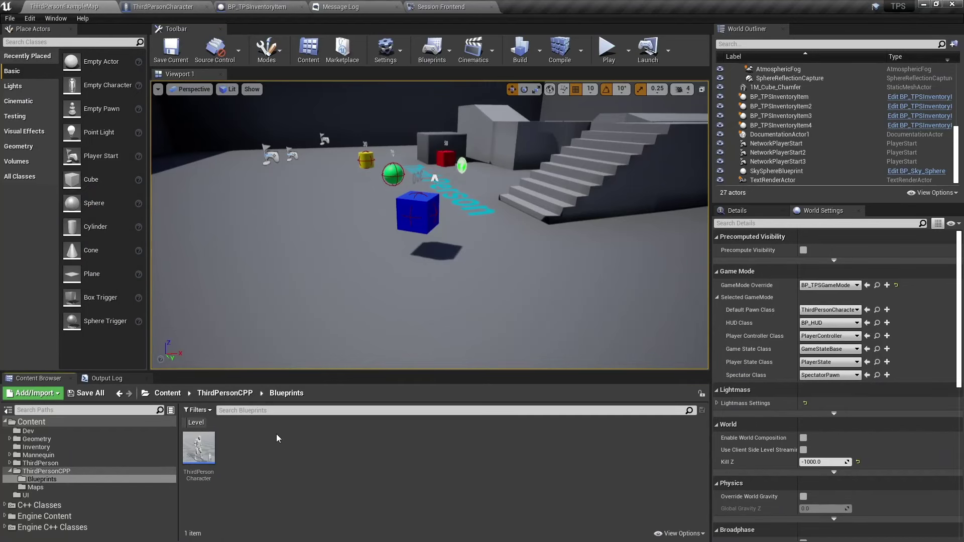
# Step: In BP_TPSInventoryItem's construction script, map the CONE option to the Cone static mesh and save
pyautogui.click(268, 5)
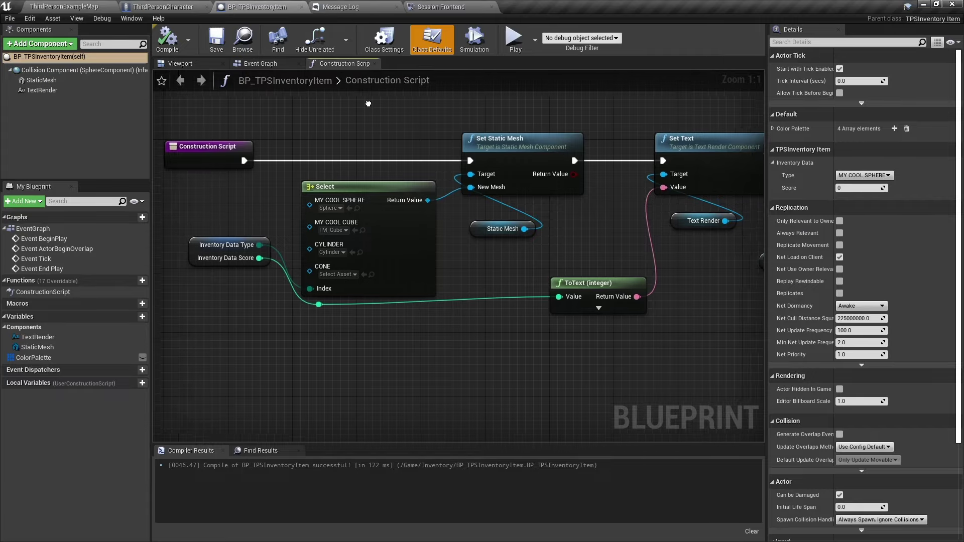
pyautogui.moveTo(380, 110); pyautogui.dragTo(359, 97, button='right')
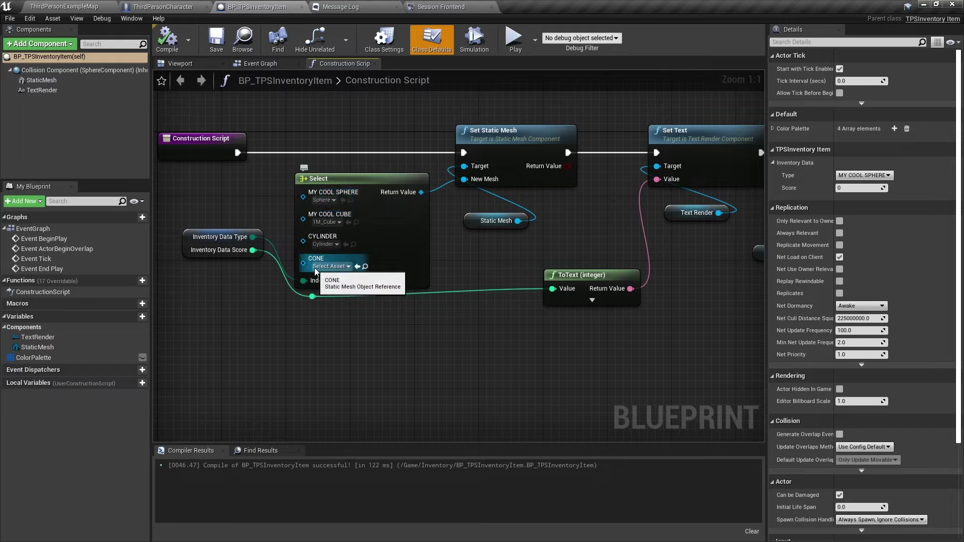
pyautogui.click(330, 266)
pyautogui.write('co')
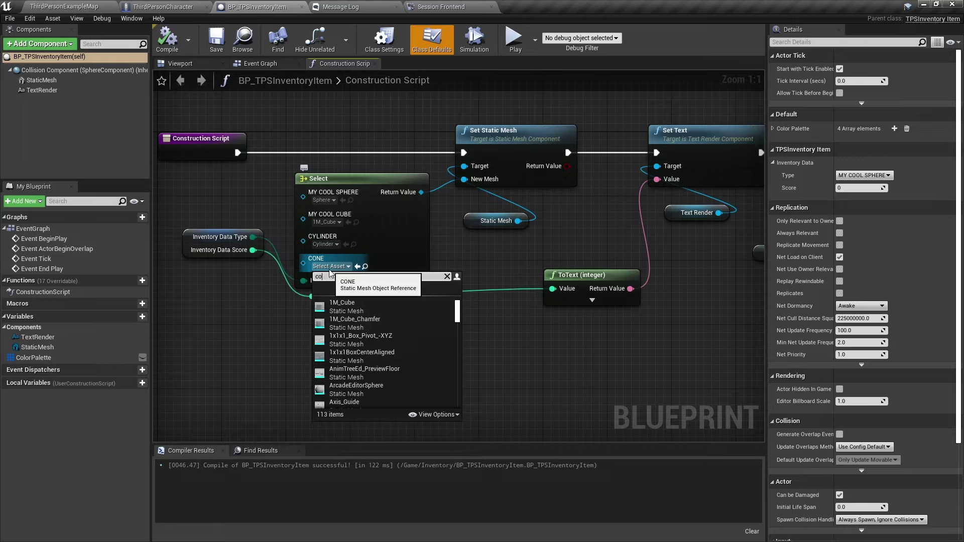
pyautogui.write('ne')
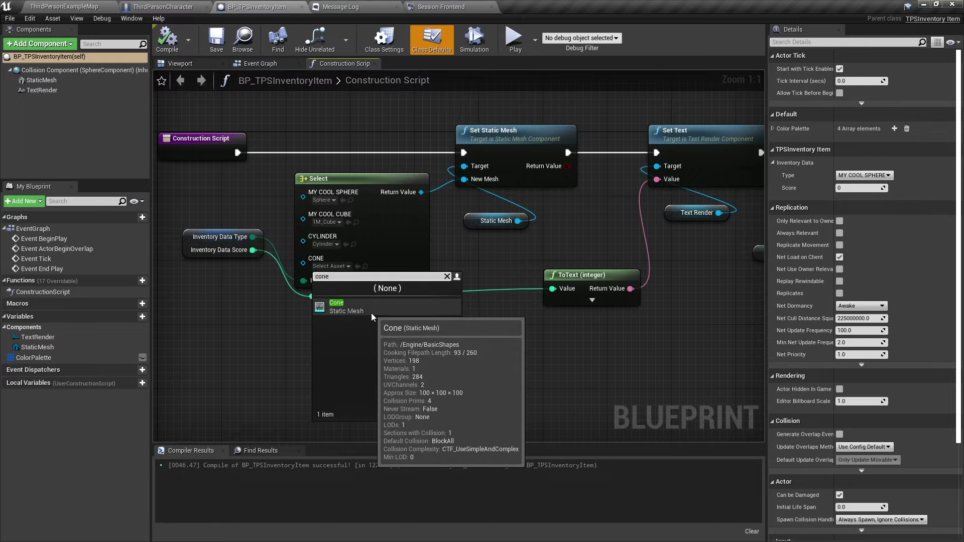
pyautogui.click(372, 312)
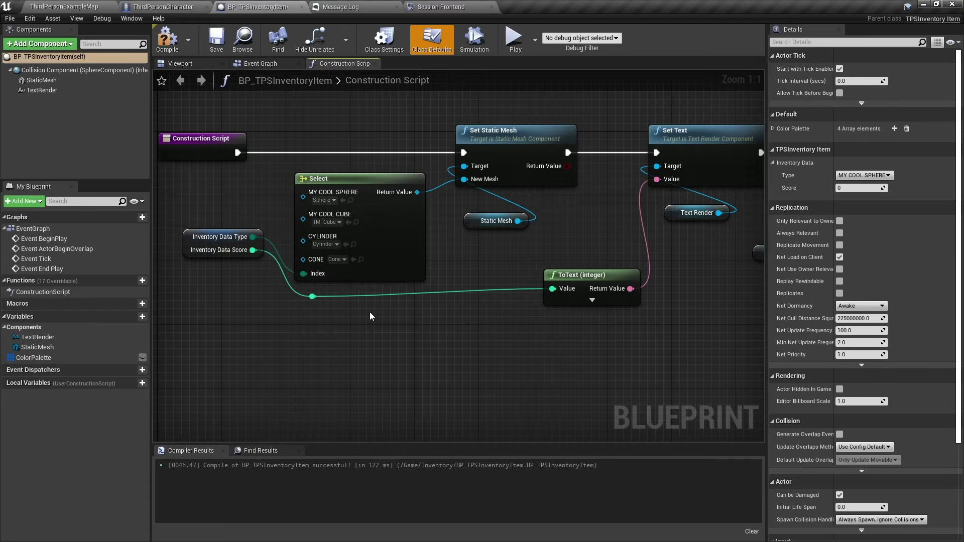
pyautogui.hotkey('ctrl', 's')
pyautogui.scroll(-3, 570, 272)
# Step: Add a Set Text Render Color node on the TextRender component, run after Set Vector Parameter Value
pyautogui.moveTo(575, 316)
pyautogui.mouseDown(button='right')
pyautogui.moveTo(529, 312)
pyautogui.moveTo(511, 298)
pyautogui.mouseUp(button='right')
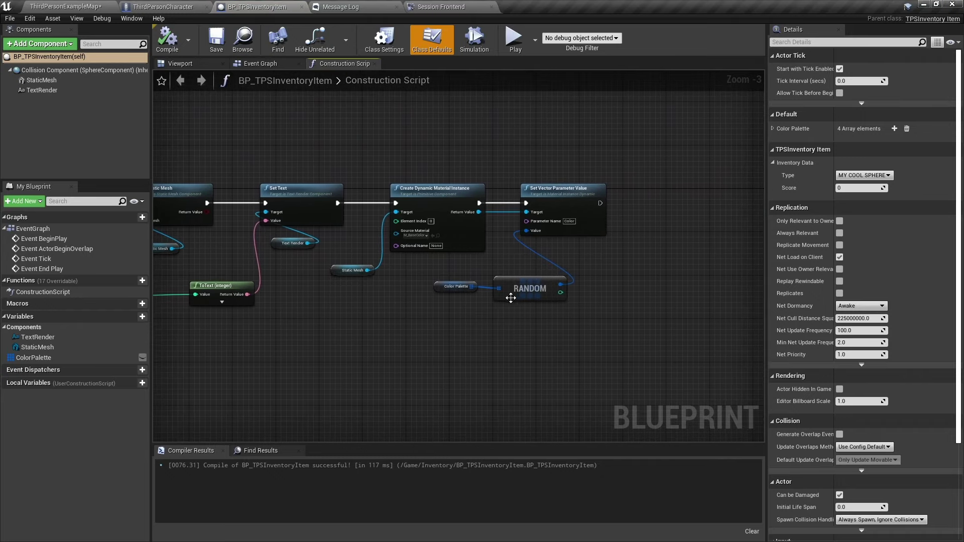
pyautogui.scroll(3, 510, 298)
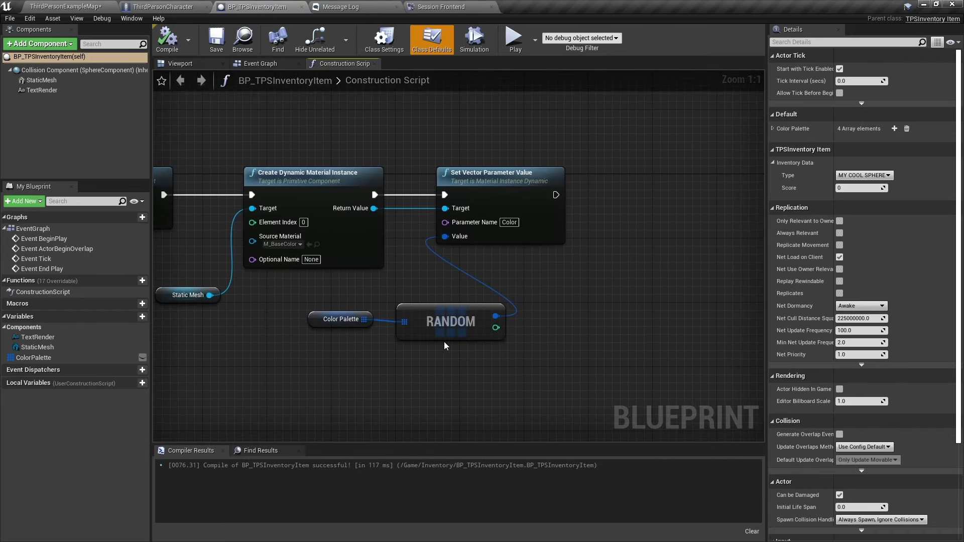
pyautogui.moveTo(44, 90); pyautogui.dragTo(529, 304)
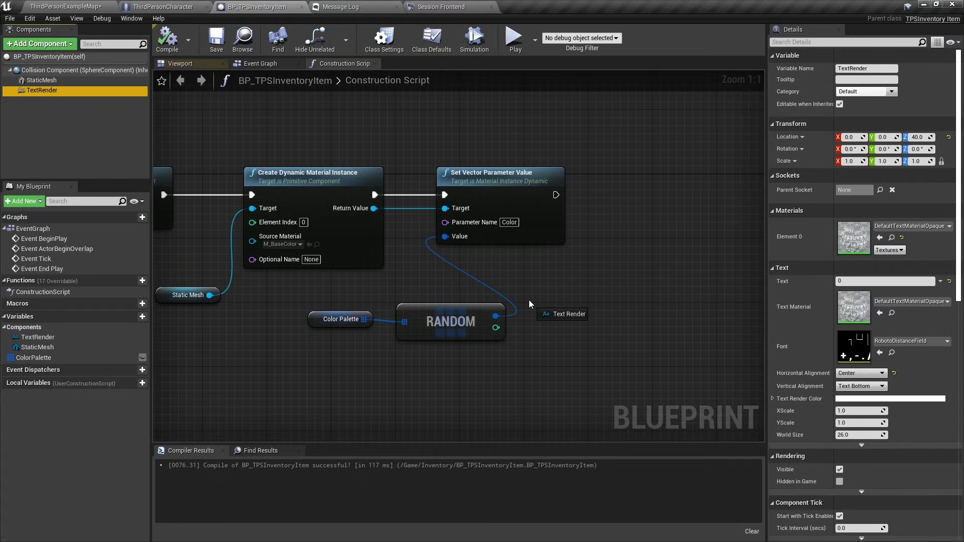
pyautogui.moveTo(587, 312); pyautogui.dragTo(613, 252)
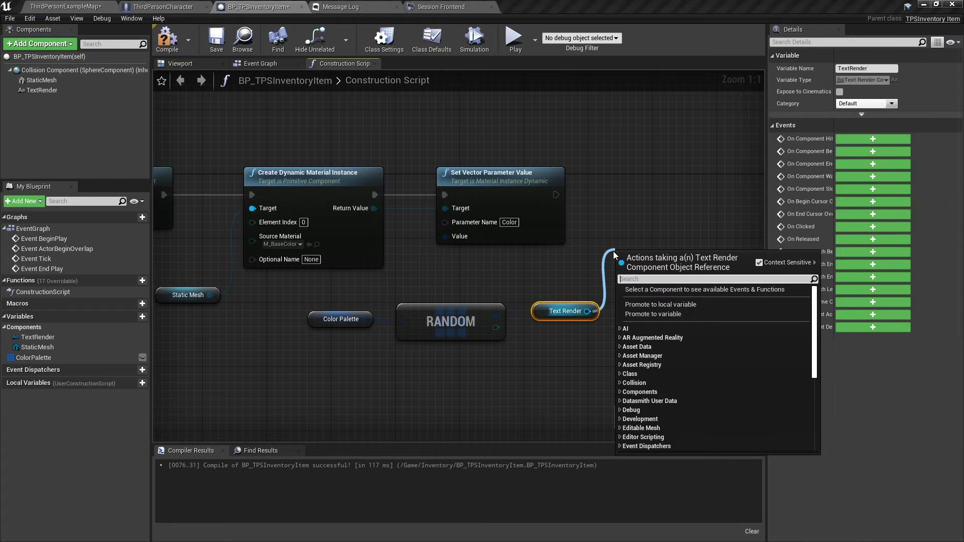
pyautogui.write('settex')
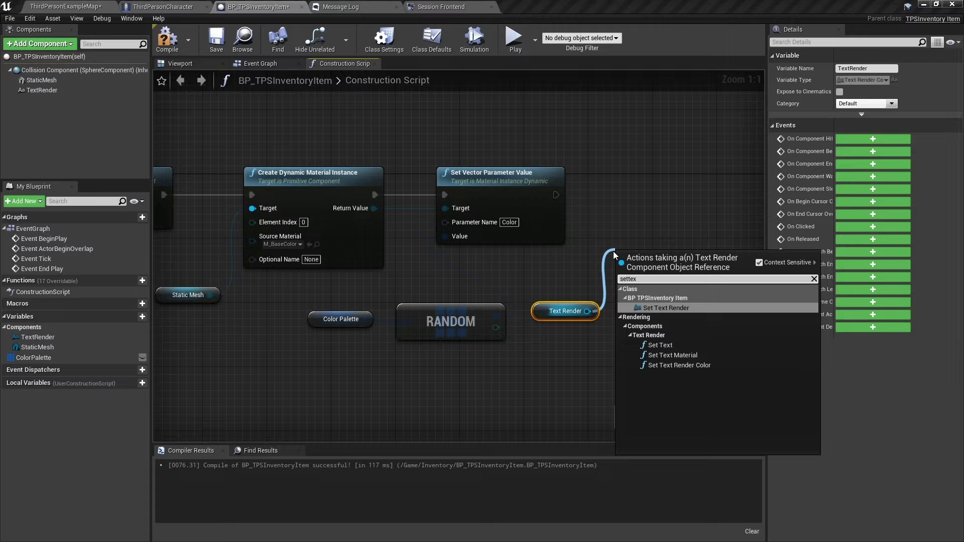
pyautogui.click(683, 367)
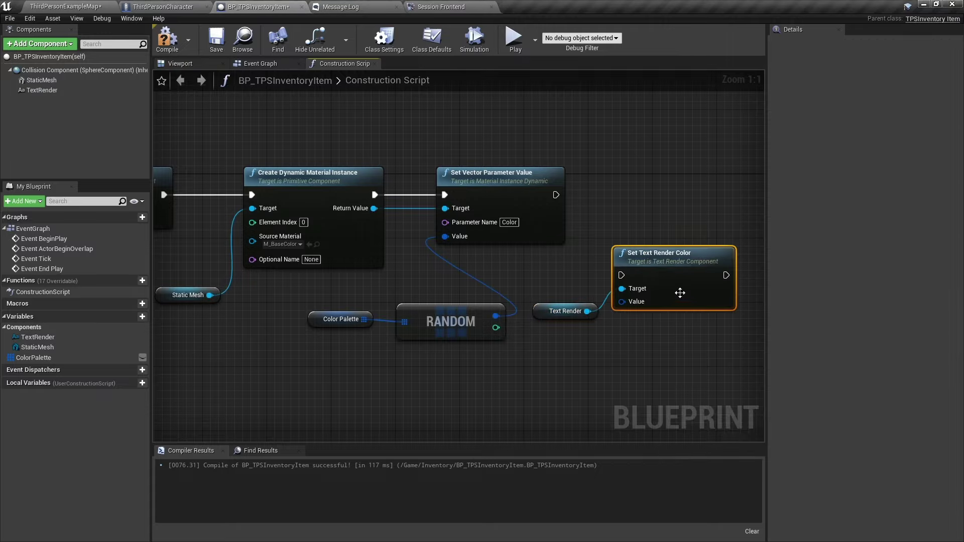
pyautogui.moveTo(680, 292); pyautogui.dragTo(712, 212)
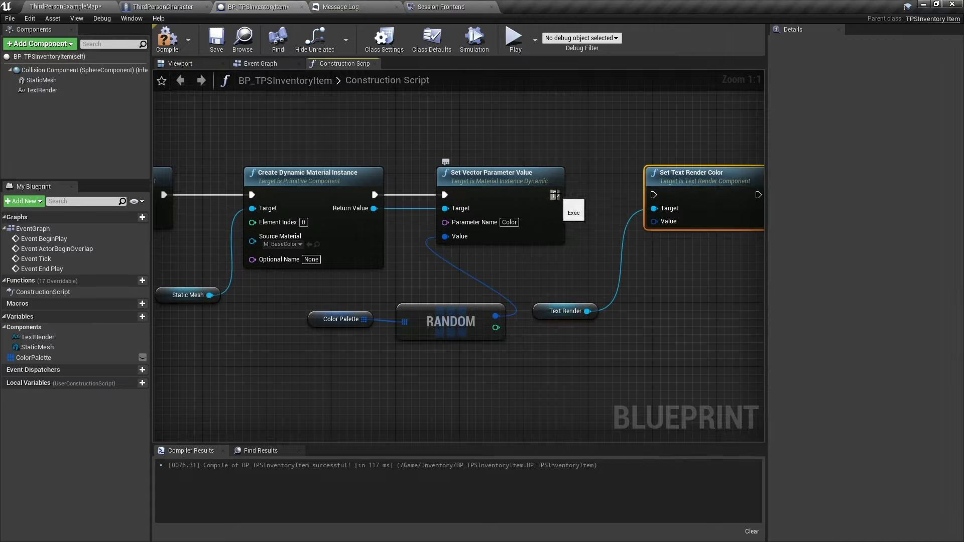
pyautogui.moveTo(555, 195); pyautogui.dragTo(653, 195)
pyautogui.moveTo(555, 308); pyautogui.dragTo(675, 251)
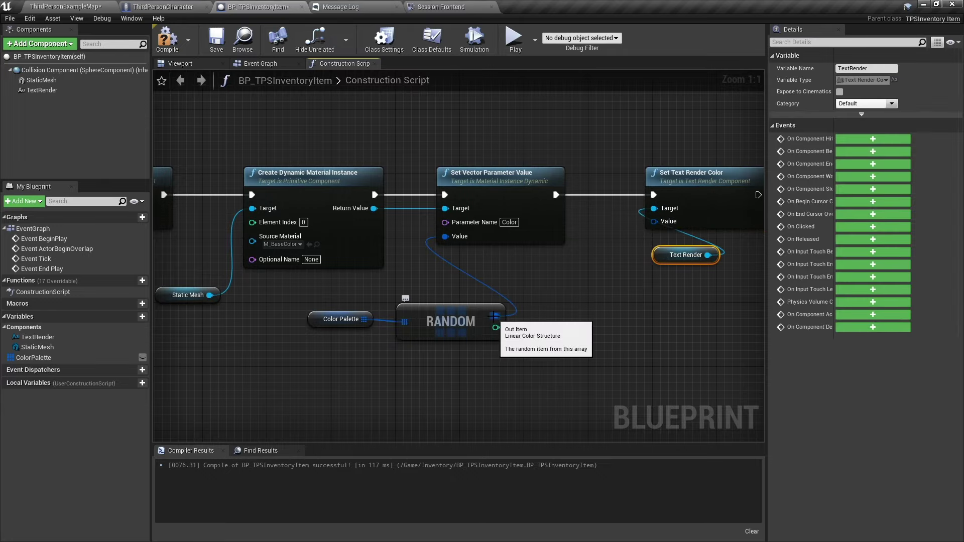
# Step: Store the random palette colour in a new local variable ColorToSet, set before Set Vector Parameter Value
pyautogui.moveTo(494, 316); pyautogui.dragTo(556, 316)
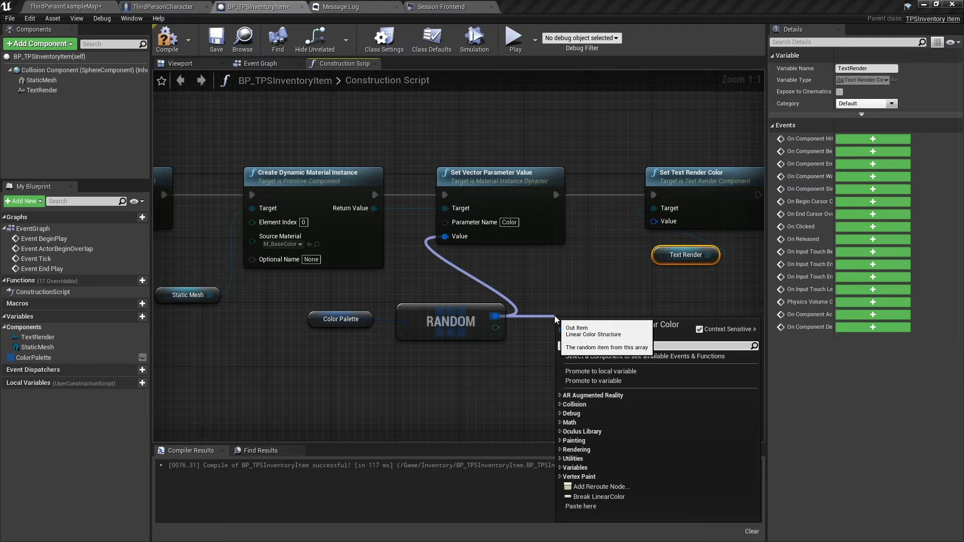
pyautogui.click(620, 372)
pyautogui.write('ColorToSet')
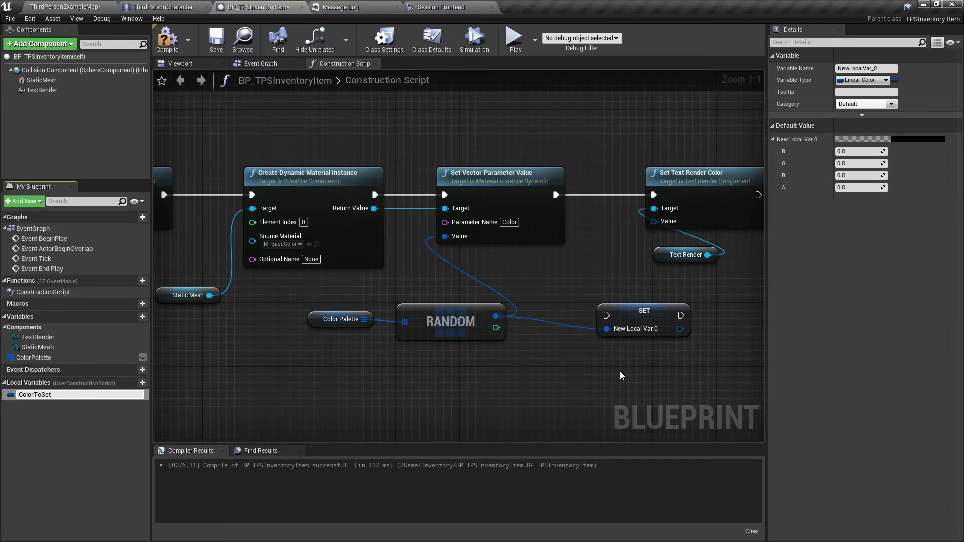
pyautogui.press('Return')
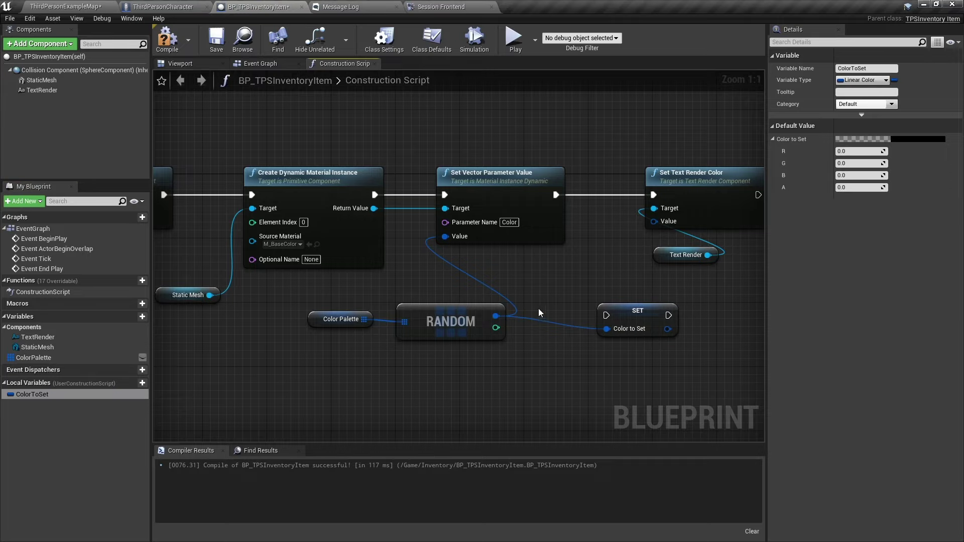
pyautogui.moveTo(623, 314); pyautogui.dragTo(438, 121)
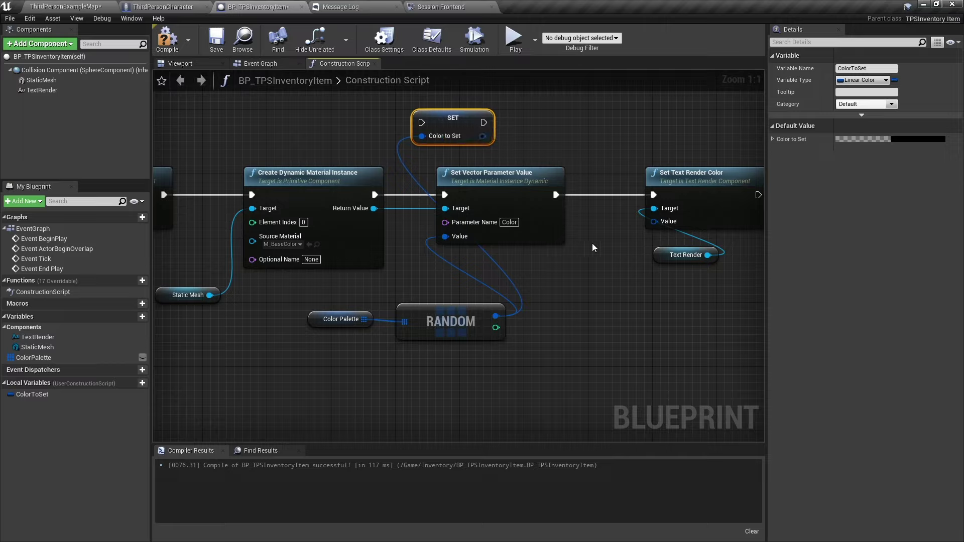
pyautogui.moveTo(681, 291)
pyautogui.mouseDown()
pyautogui.moveTo(529, 177)
pyautogui.moveTo(675, 177)
pyautogui.mouseUp()
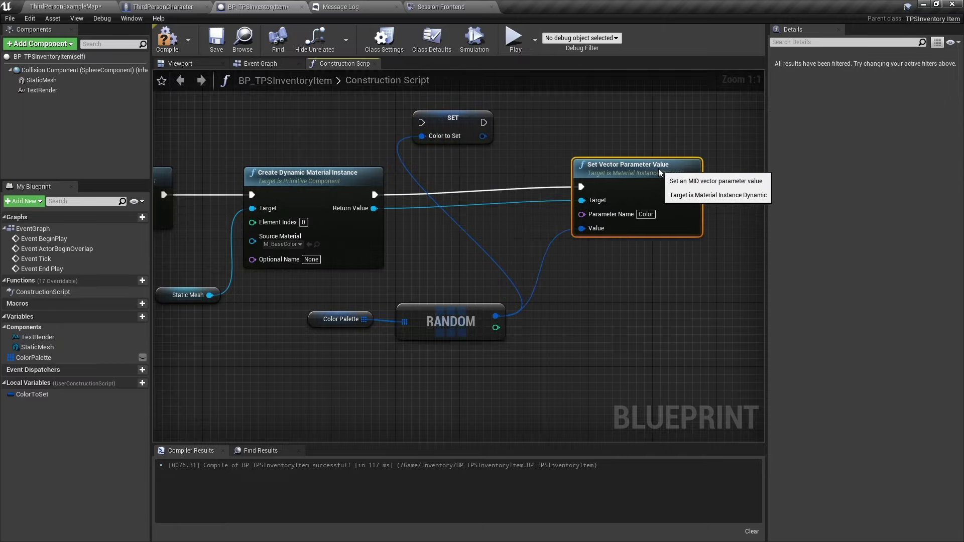
pyautogui.moveTo(375, 194); pyautogui.dragTo(422, 122)
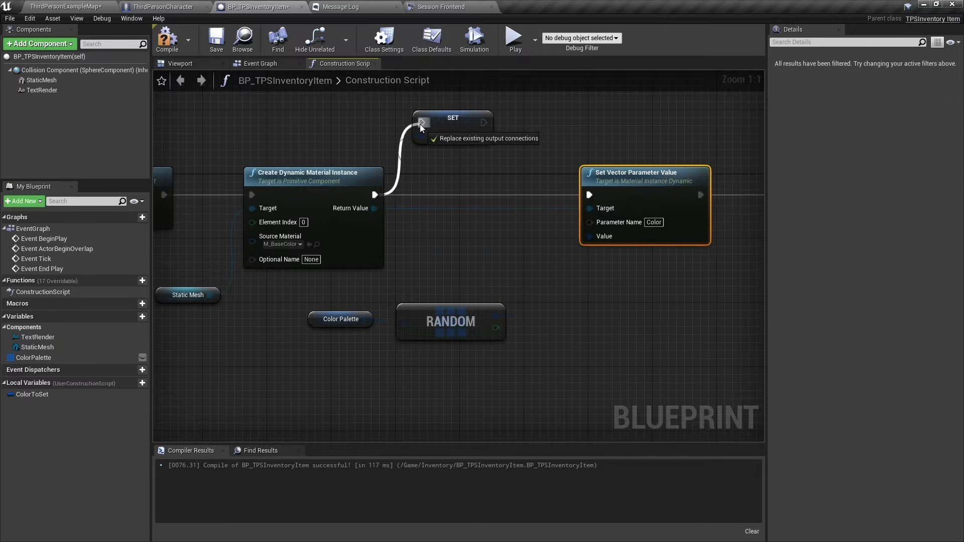
pyautogui.moveTo(484, 122); pyautogui.dragTo(589, 196)
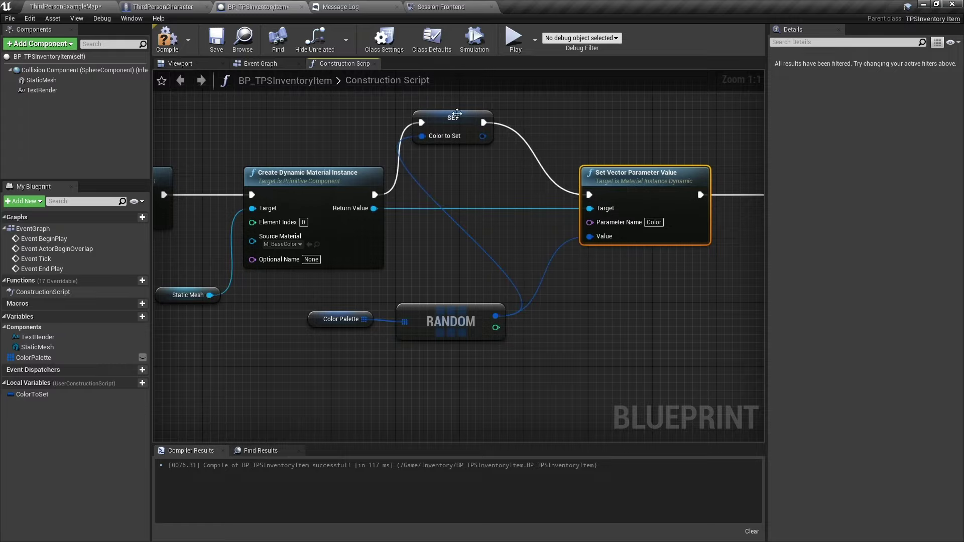
pyautogui.moveTo(455, 116)
pyautogui.mouseDown()
pyautogui.moveTo(479, 172)
pyautogui.moveTo(590, 236)
pyautogui.mouseUp()
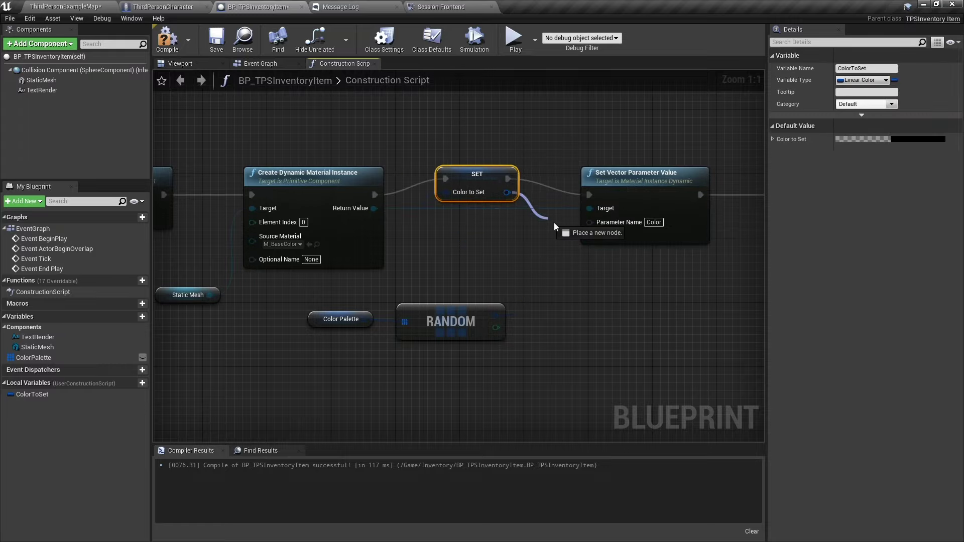
# Step: Feed Text Render into the colour node's Target and Color to Set into its Value via a conversion
pyautogui.moveTo(639, 275); pyautogui.dragTo(389, 278, button='right')
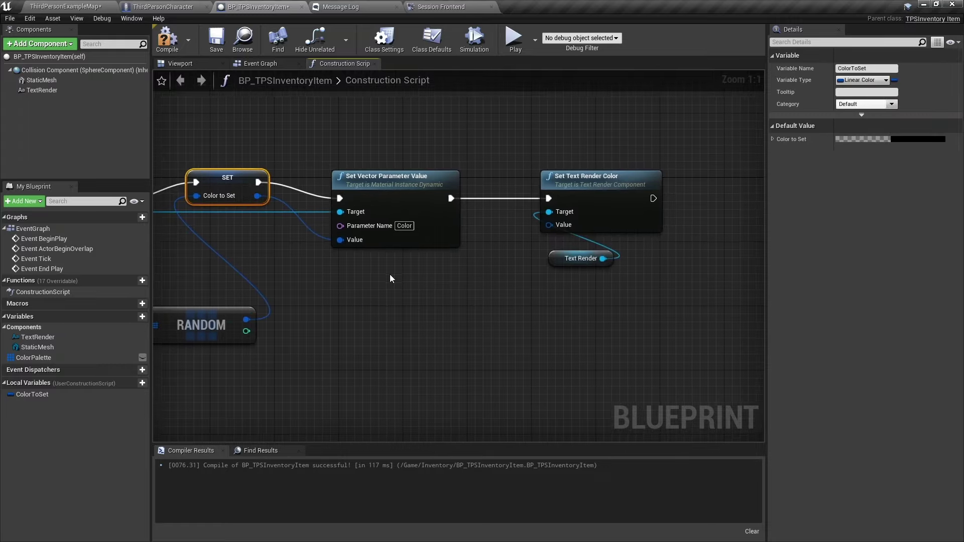
pyautogui.moveTo(602, 258); pyautogui.dragTo(549, 211)
pyautogui.moveTo(32, 394); pyautogui.dragTo(503, 328)
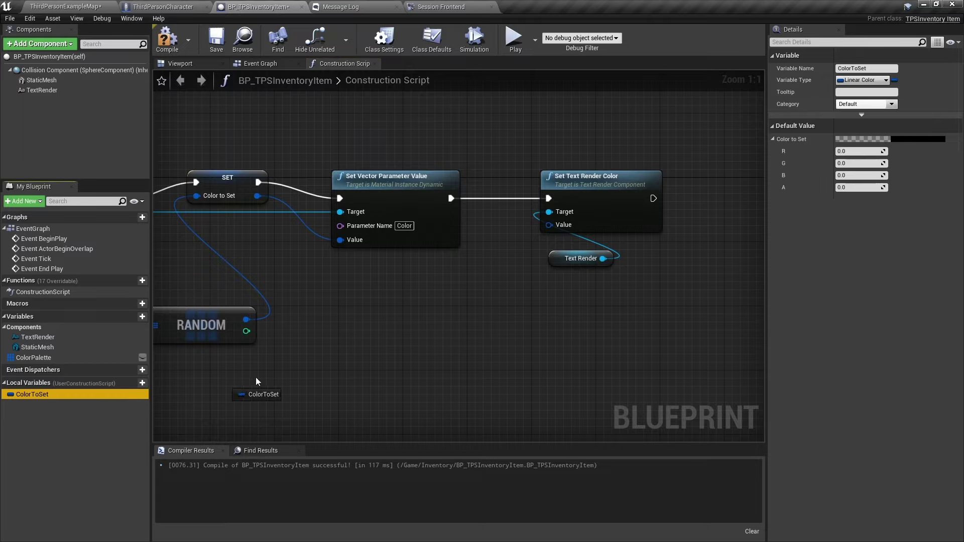
pyautogui.click(505, 326)
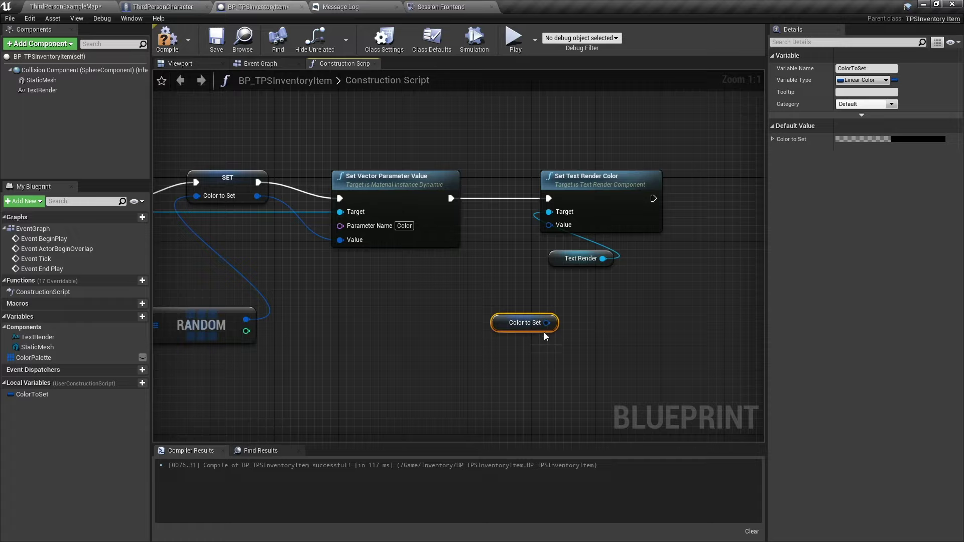
pyautogui.moveTo(546, 323); pyautogui.dragTo(540, 243)
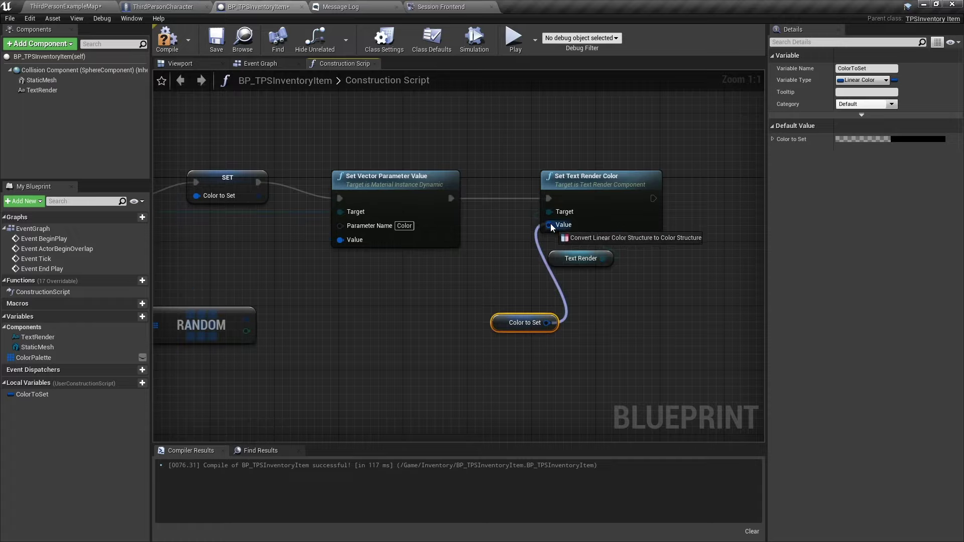
pyautogui.moveTo(551, 224); pyautogui.dragTo(550, 224)
pyautogui.moveTo(577, 254); pyautogui.dragTo(494, 277)
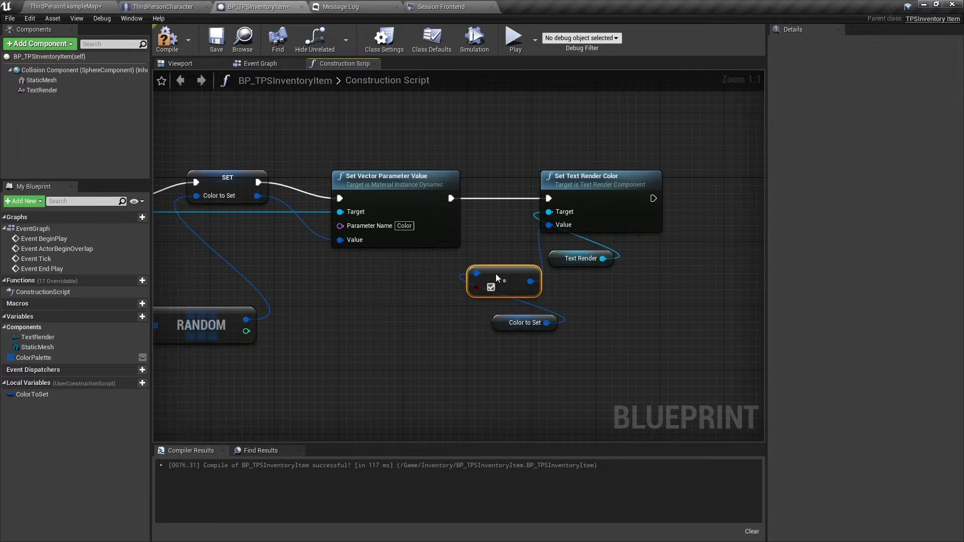
pyautogui.moveTo(508, 325); pyautogui.dragTo(492, 326)
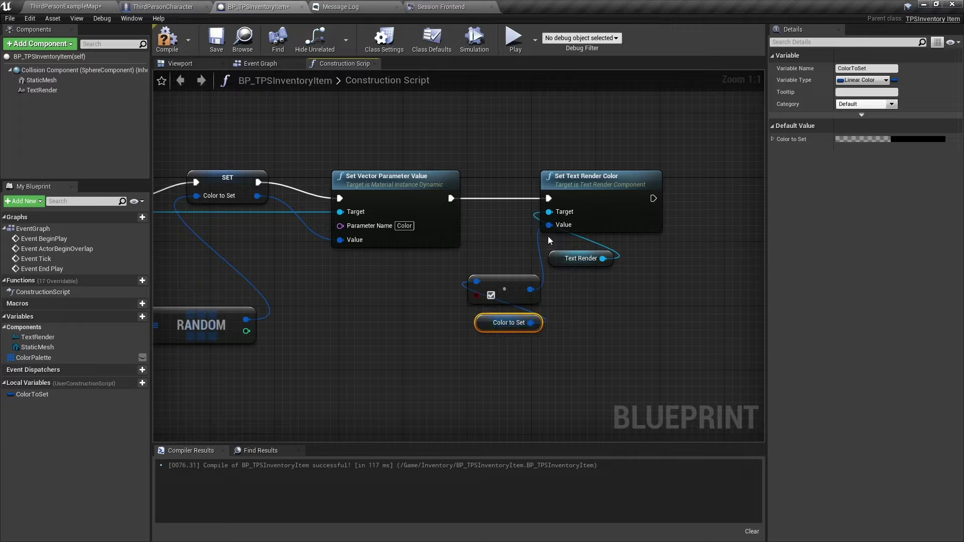
pyautogui.click(507, 285)
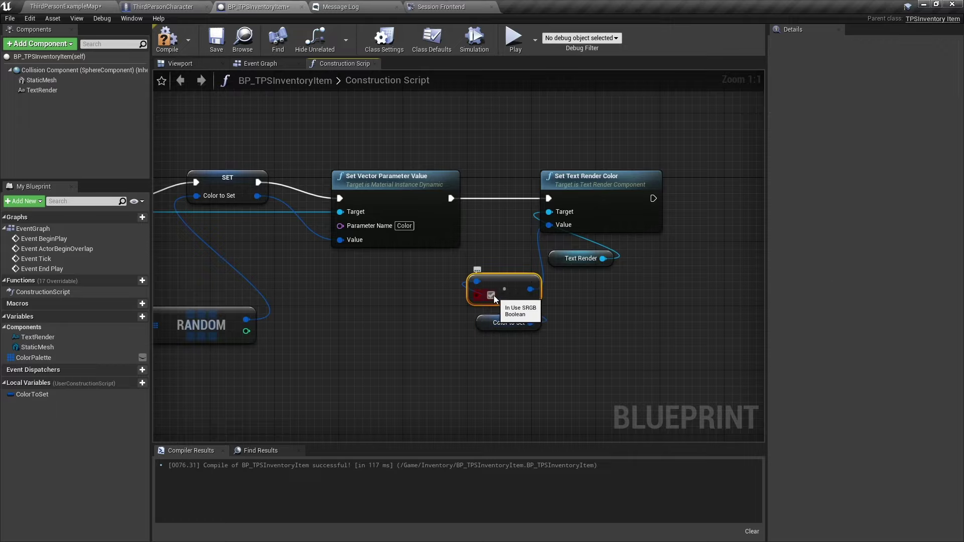
# Step: Compile the inventory item Blueprint and check the green sphere in the Viewport preview
pyautogui.click(166, 44)
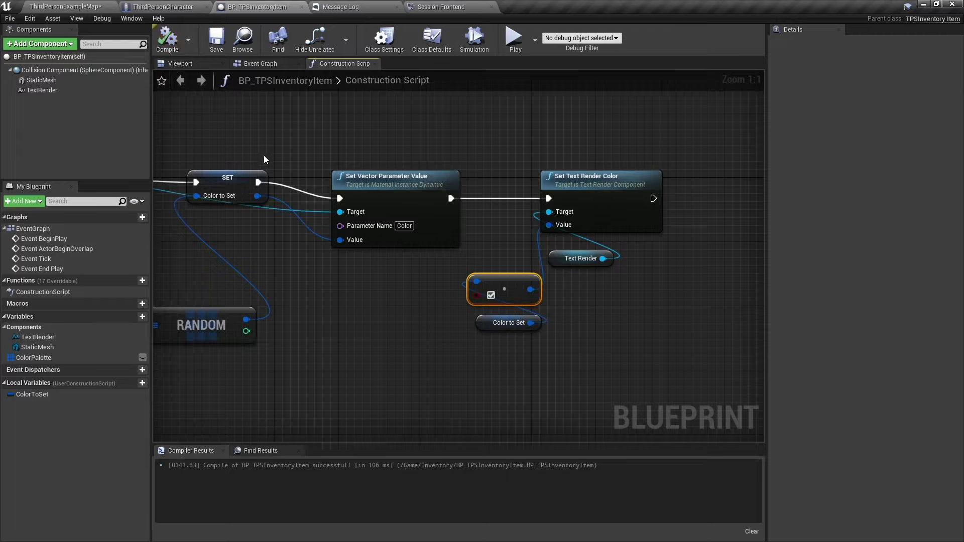
pyautogui.click(183, 63)
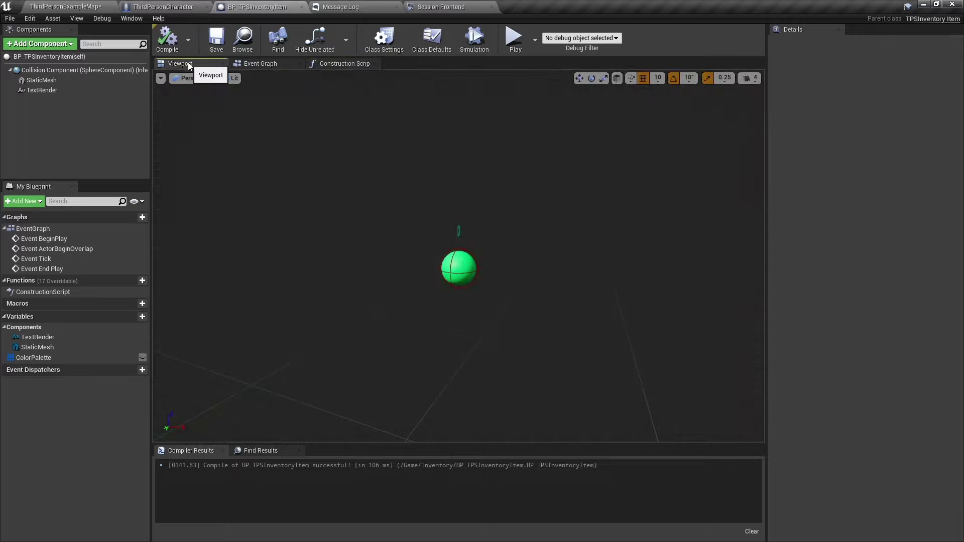
pyautogui.moveTo(561, 210); pyautogui.dragTo(562, 210)
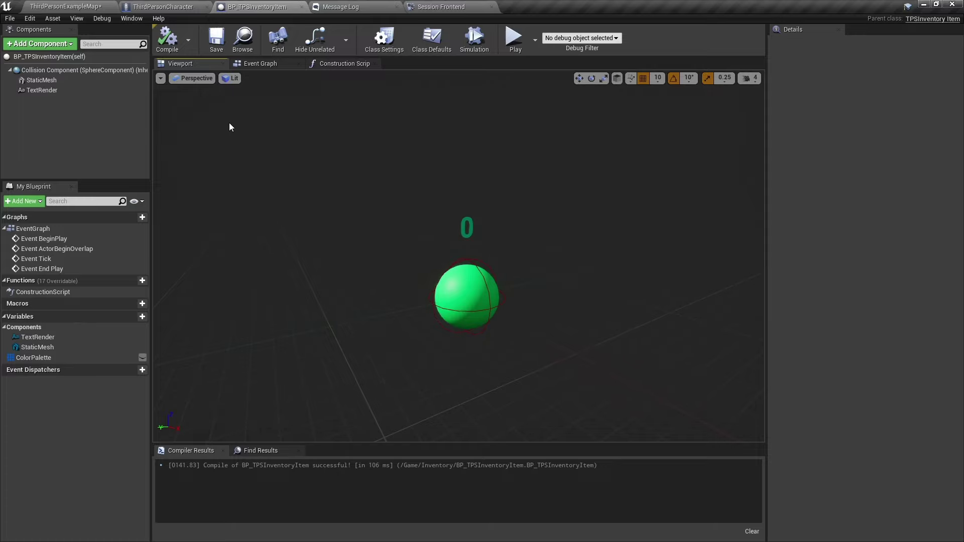
# Step: In ThirdPersonCharacter's Inventory Component, set the third limit key to CONE, add a fourth entry of 400, and compile
pyautogui.click(176, 8)
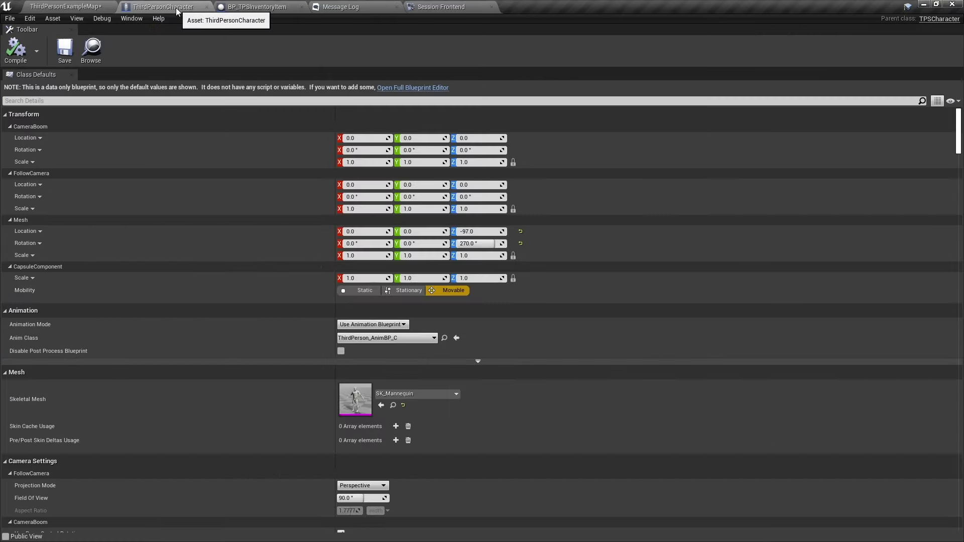
pyautogui.click(417, 87)
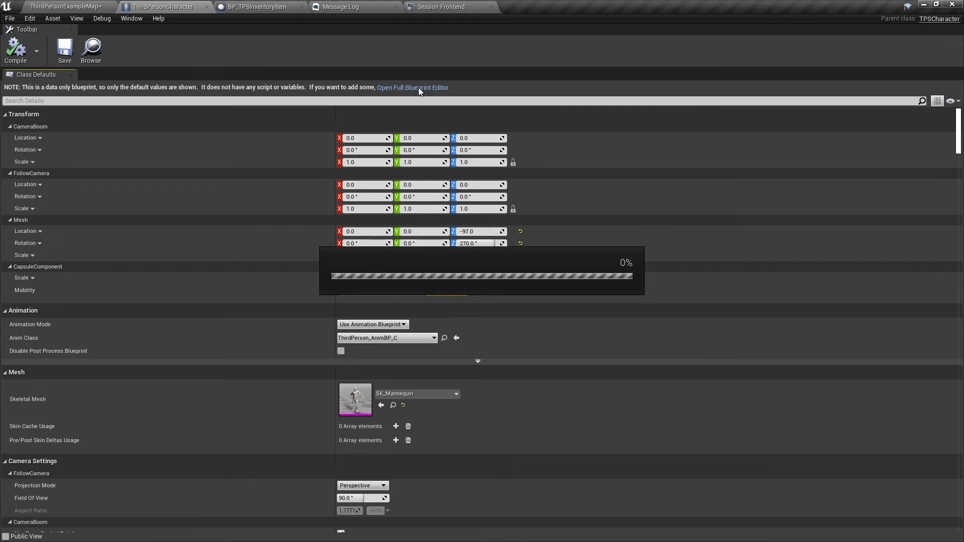
pyautogui.click(77, 135)
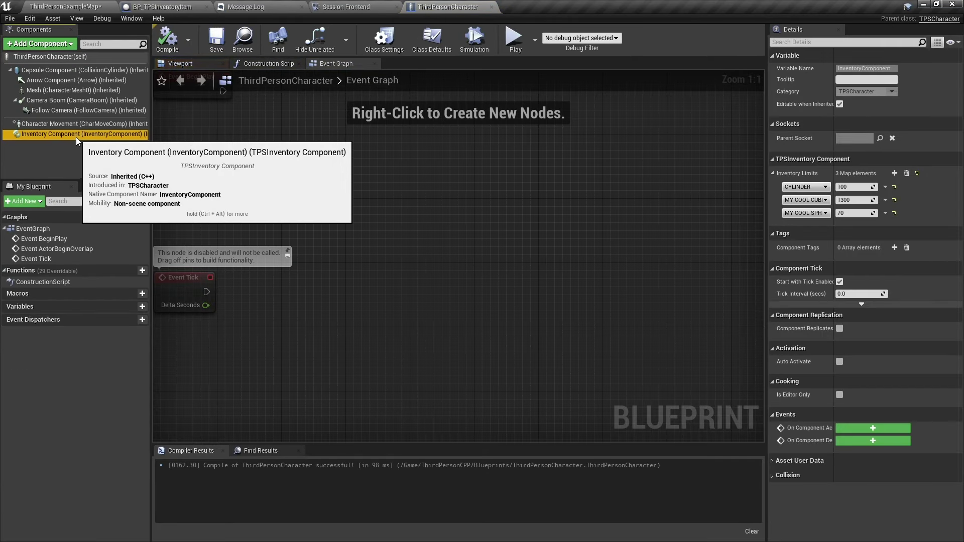
pyautogui.moveTo(767, 193); pyautogui.dragTo(625, 190)
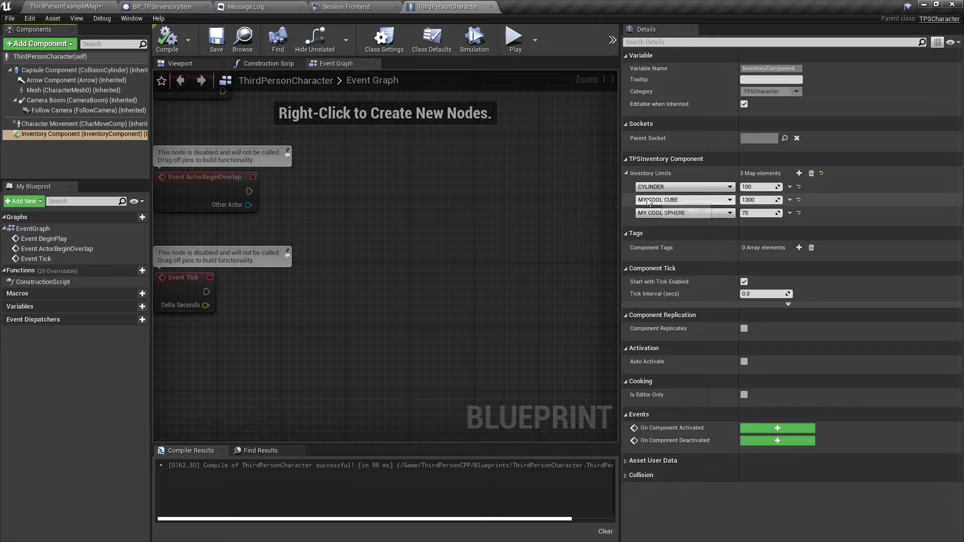
pyautogui.click(684, 214)
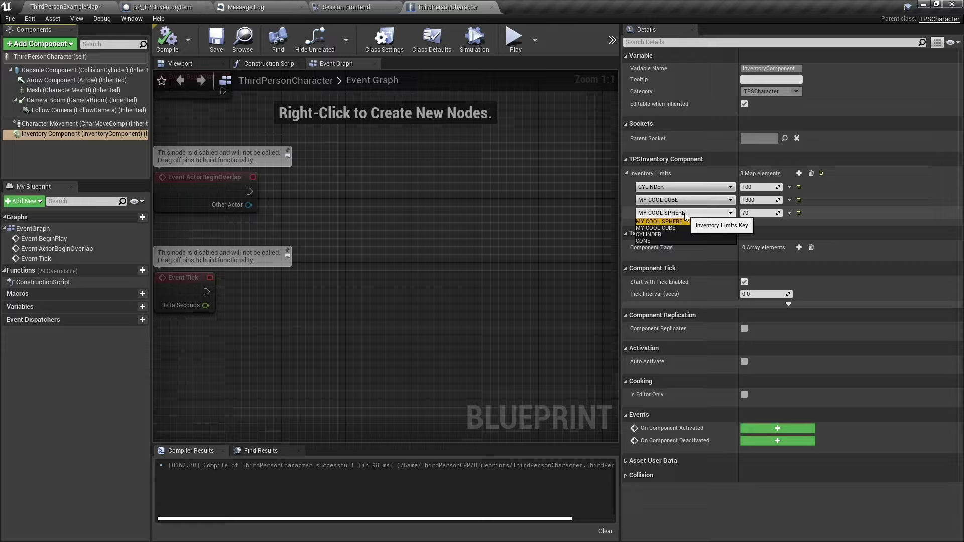
pyautogui.click(679, 241)
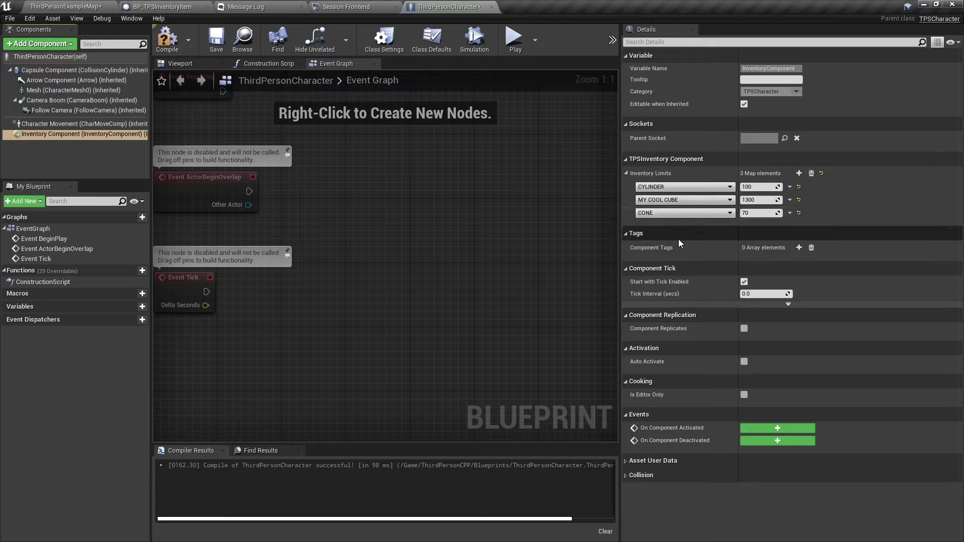
pyautogui.click(798, 174)
pyautogui.write('40')
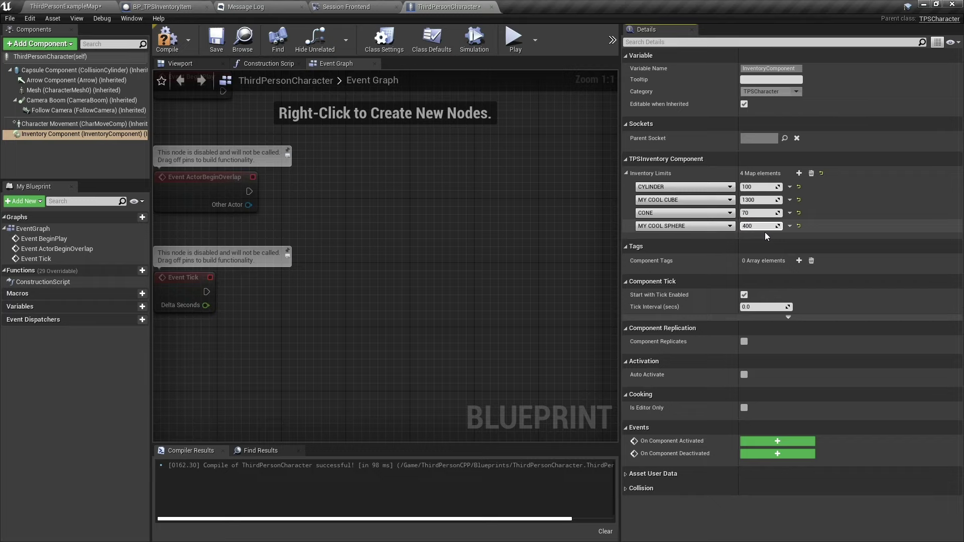
pyautogui.write('0')
pyautogui.click(176, 49)
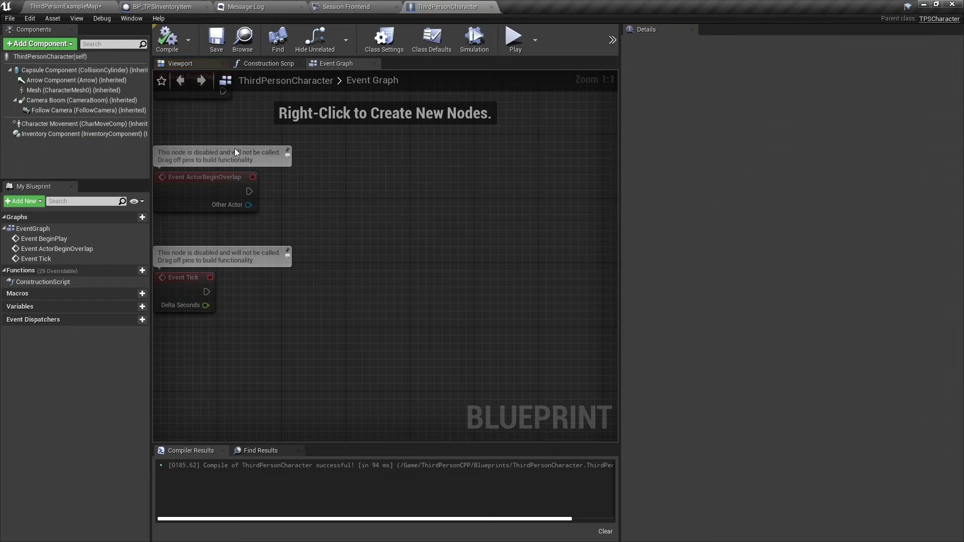
# Step: Place a new BP_TPSInventoryItem from the Inventory folder onto the level floor
pyautogui.click(79, 4)
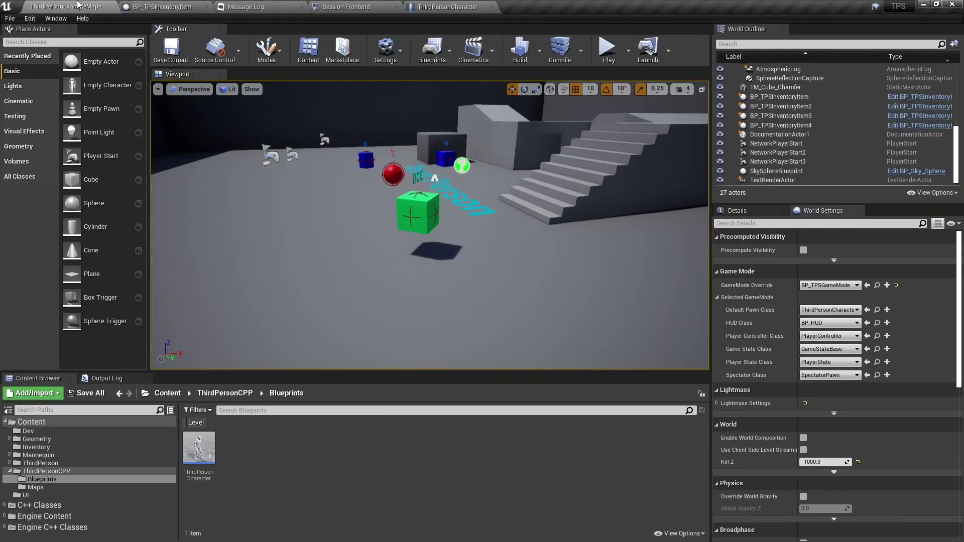
pyautogui.moveTo(351, 226); pyautogui.dragTo(351, 226, button='right')
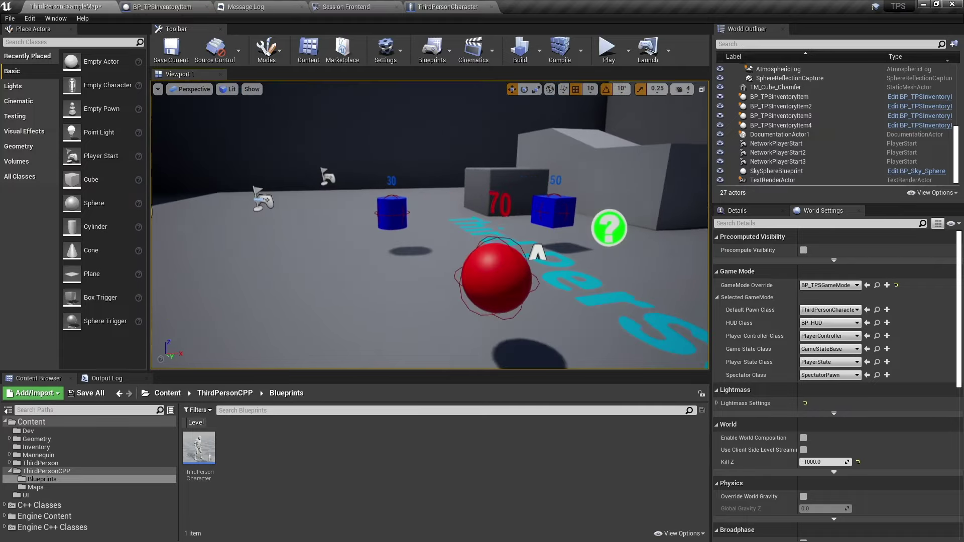
pyautogui.moveTo(271, 285); pyautogui.dragTo(270, 285, button='right')
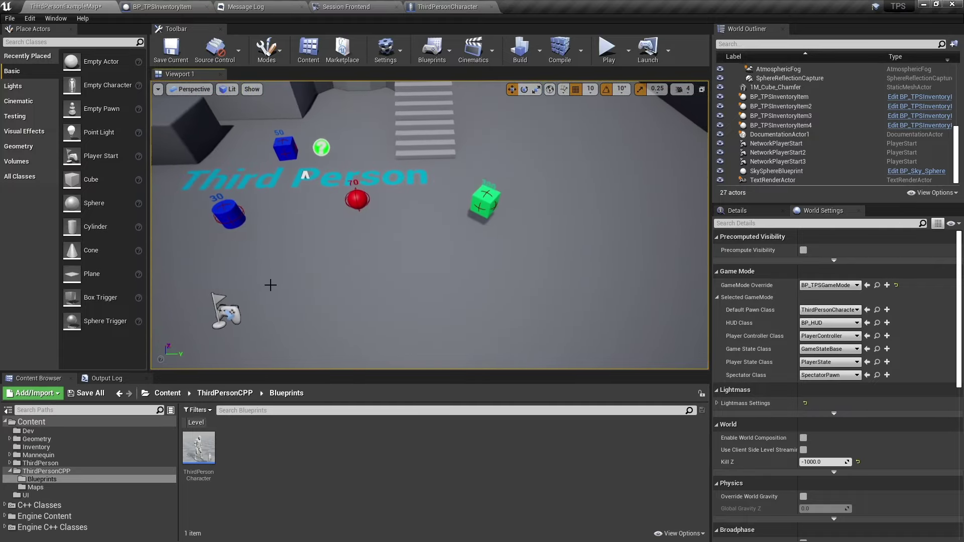
pyautogui.click(36, 447)
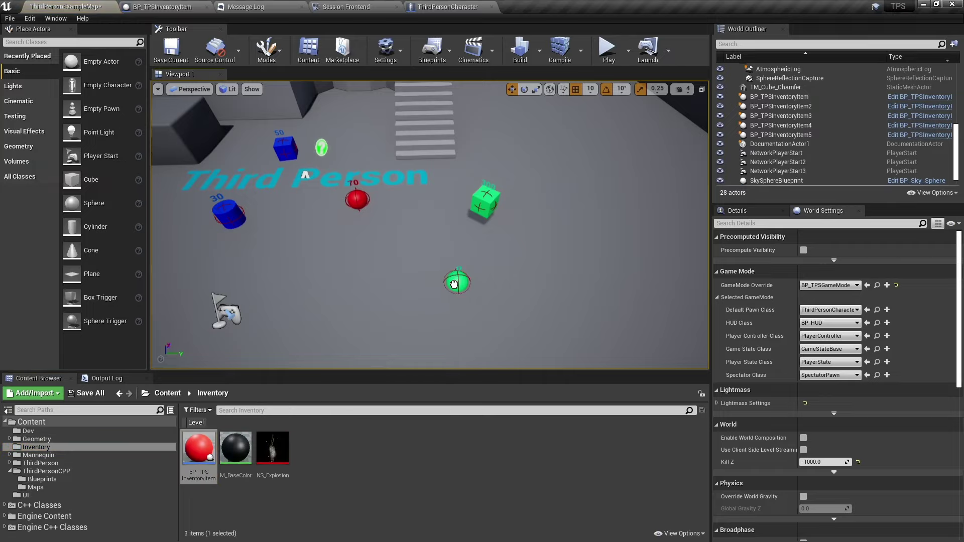
pyautogui.moveTo(197, 446); pyautogui.dragTo(451, 278)
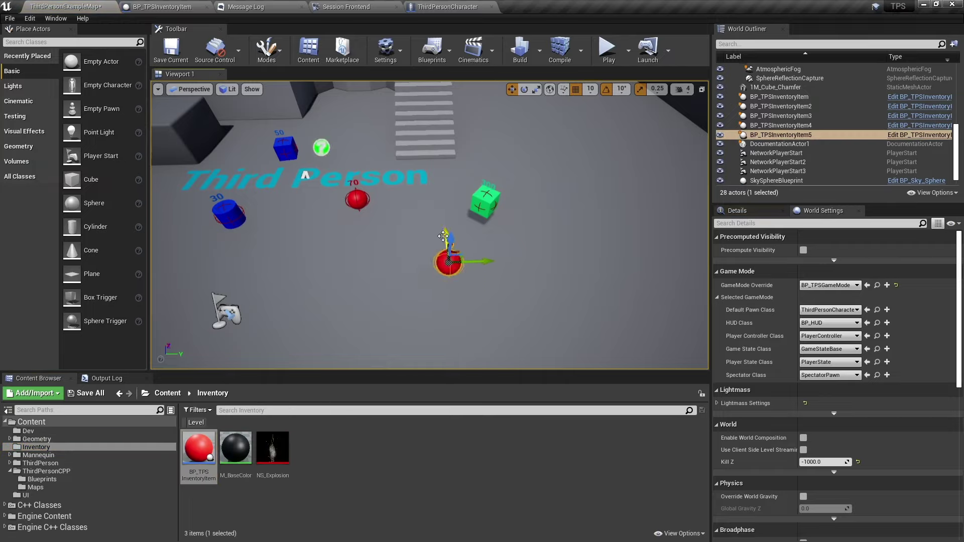
# Step: Set the new item's Type to CONE and its Score to 60
pyautogui.click(738, 211)
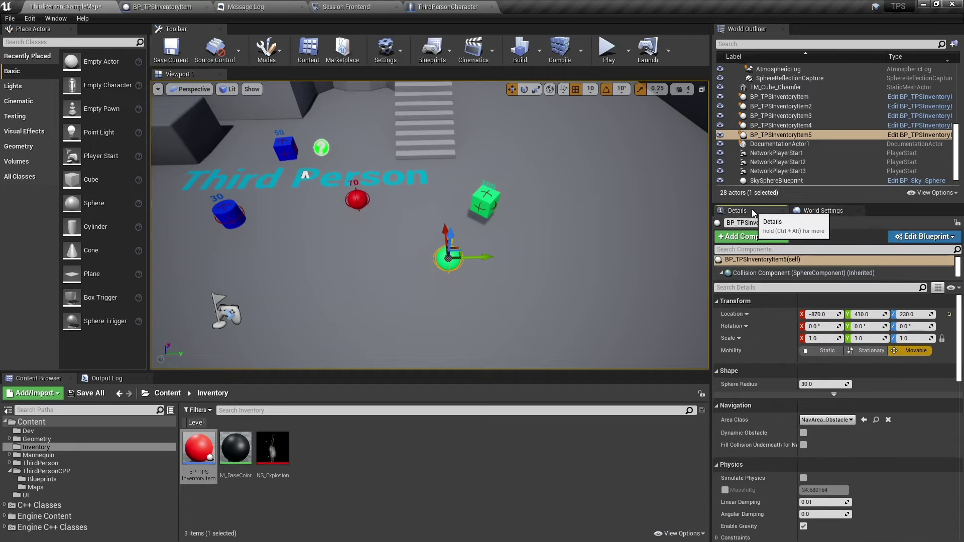
pyautogui.scroll(-5, 835, 417)
pyautogui.scroll(-3, 833, 412)
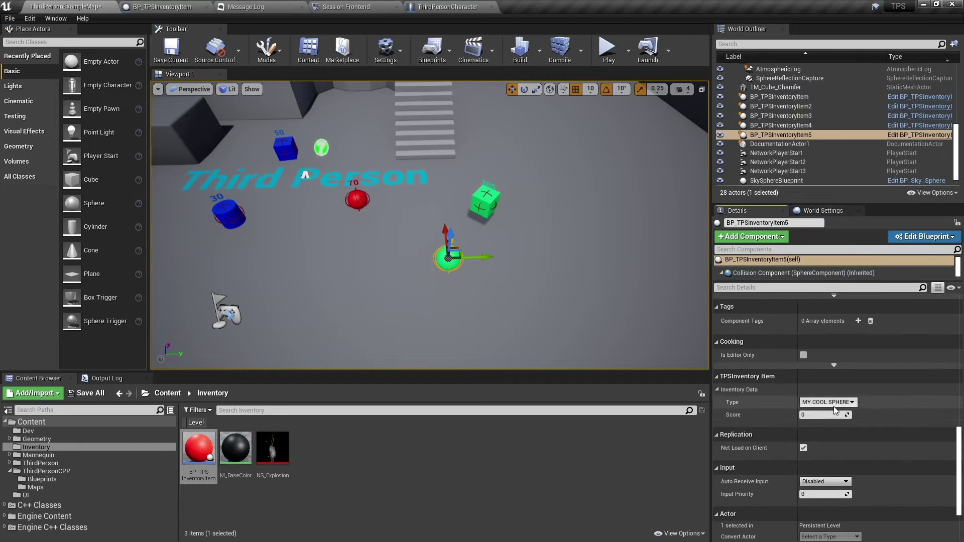
pyautogui.click(828, 402)
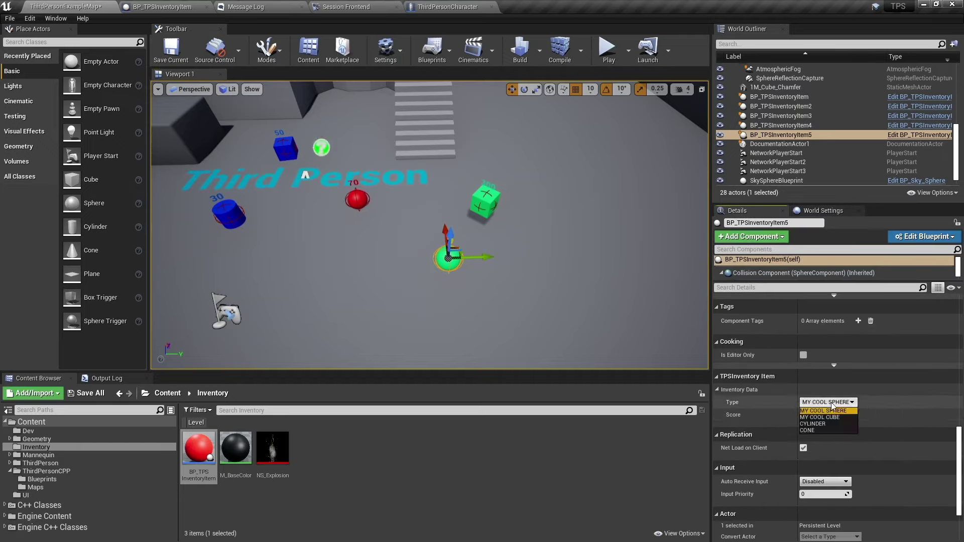
pyautogui.click(830, 429)
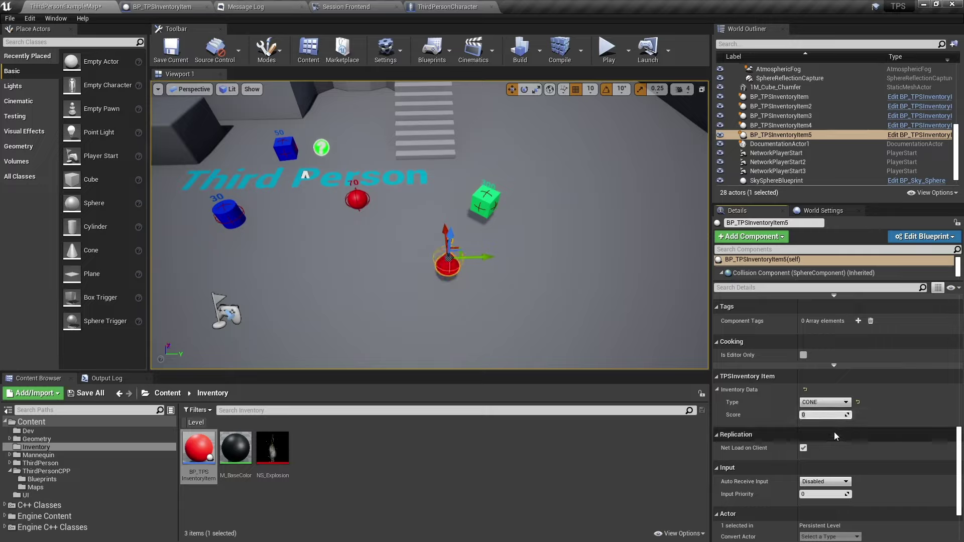
pyautogui.write('60')
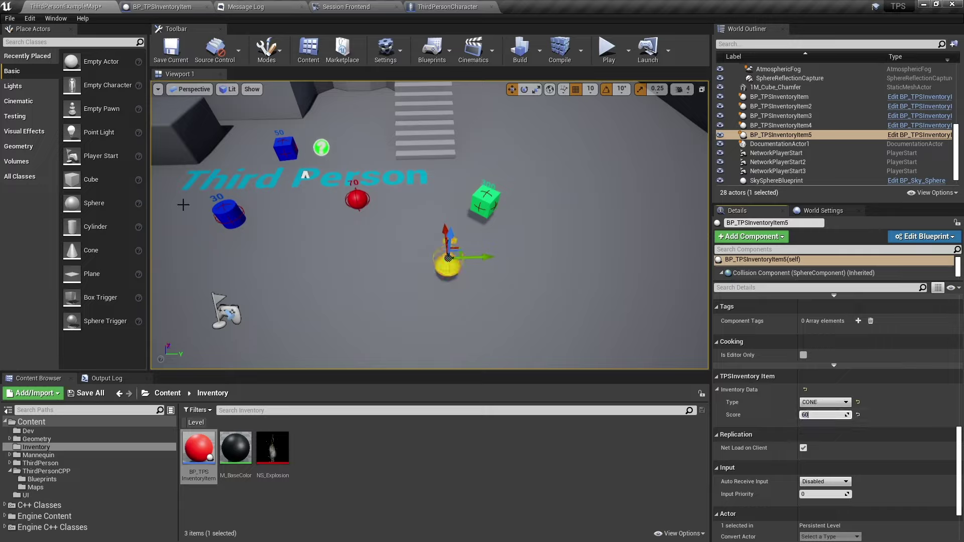
pyautogui.moveTo(314, 256); pyautogui.dragTo(314, 211, button='right')
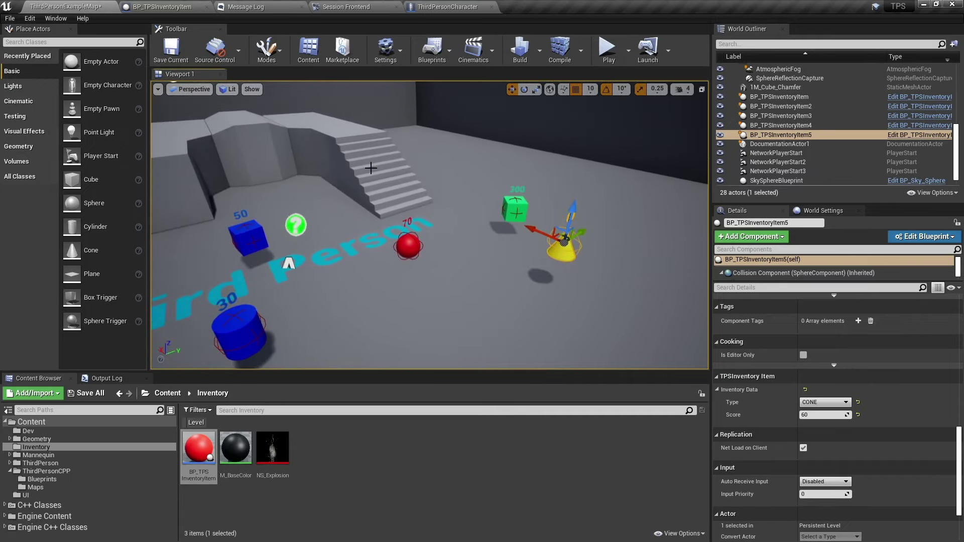
# Step: Play the level and collect the blue cylinder, blue cube and green sphere pickups
pyautogui.click(608, 48)
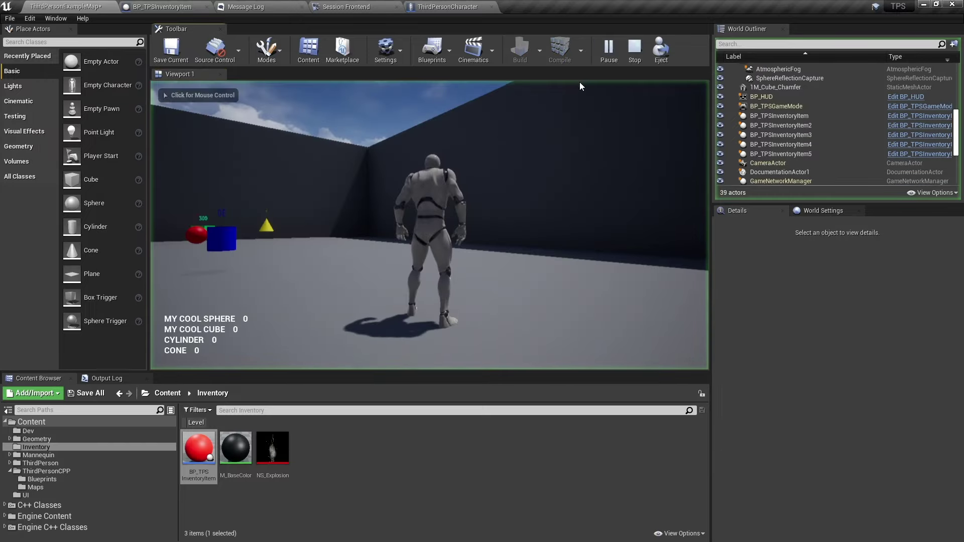
pyautogui.click(483, 194)
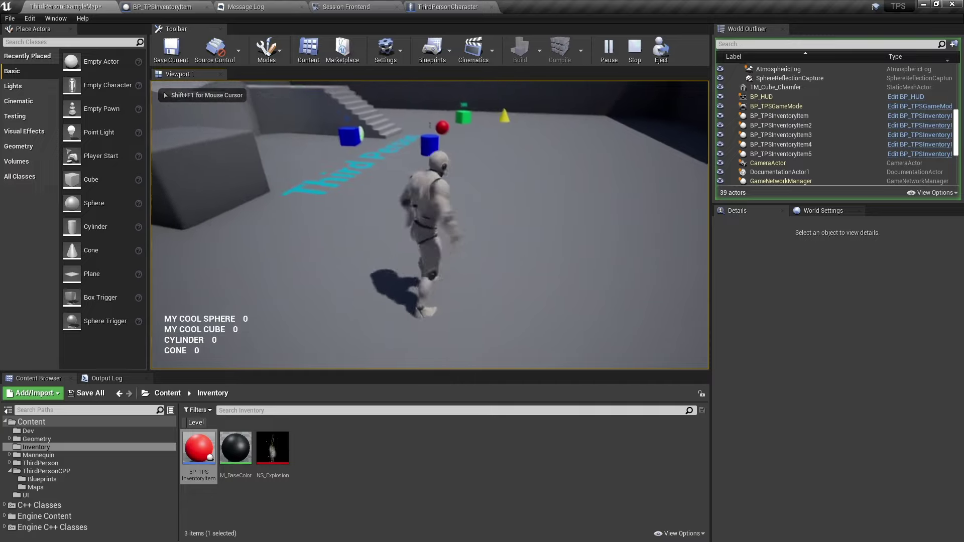
pyautogui.press('w')
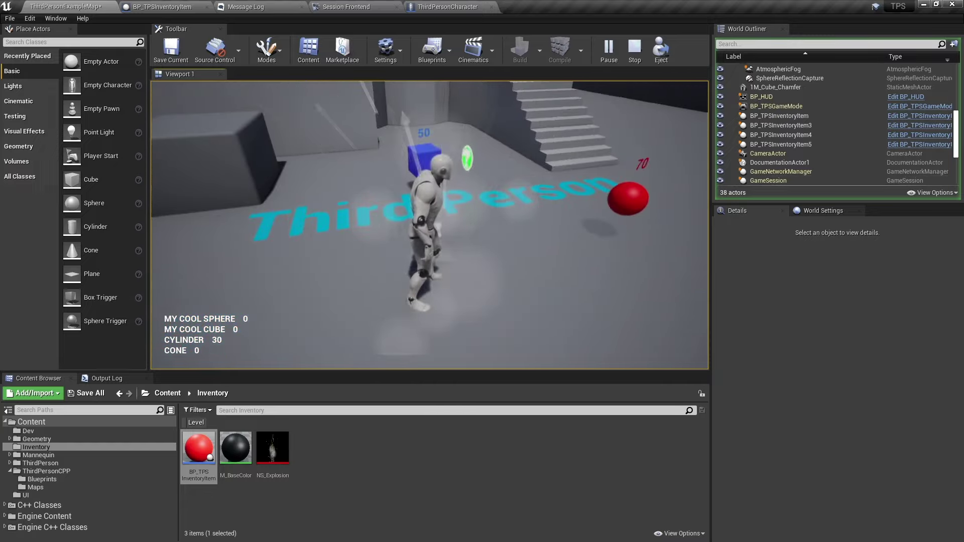
pyautogui.press('w')
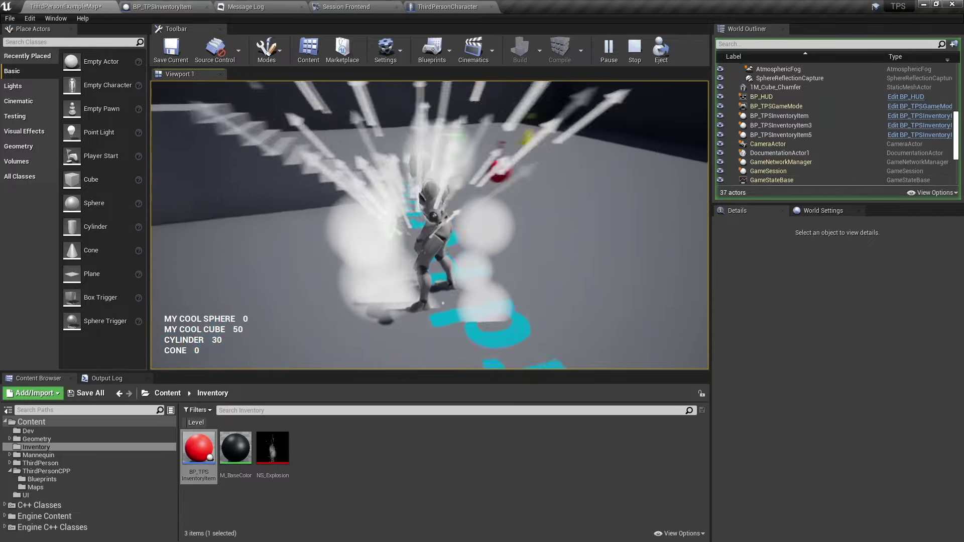
pyautogui.press('w')
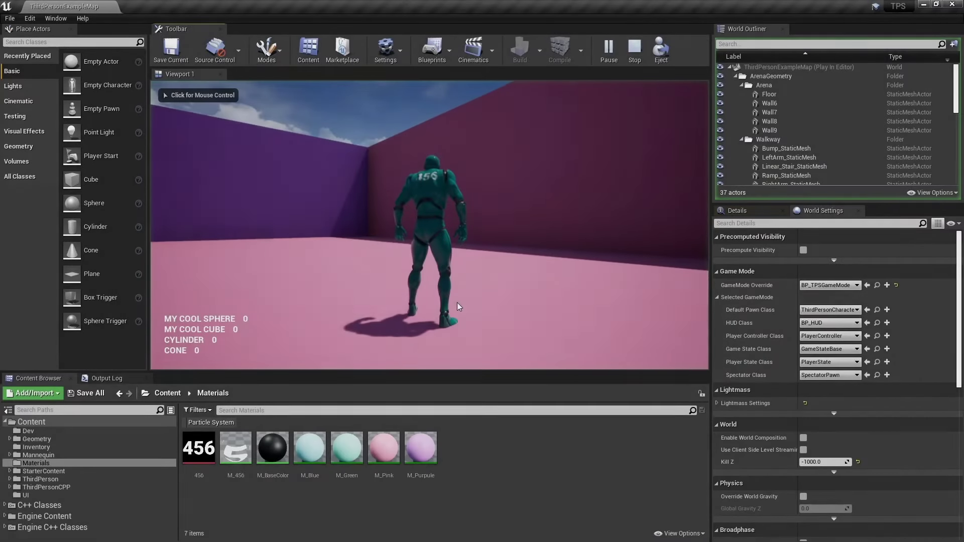
# Step: Run up the stairs collecting the platform items, then end the play test
pyautogui.press('w')
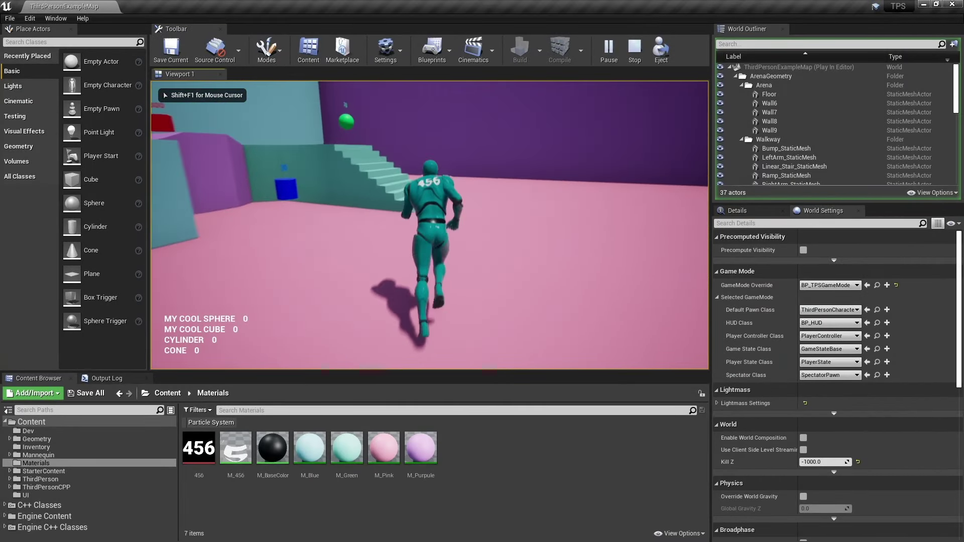
pyautogui.press('w')
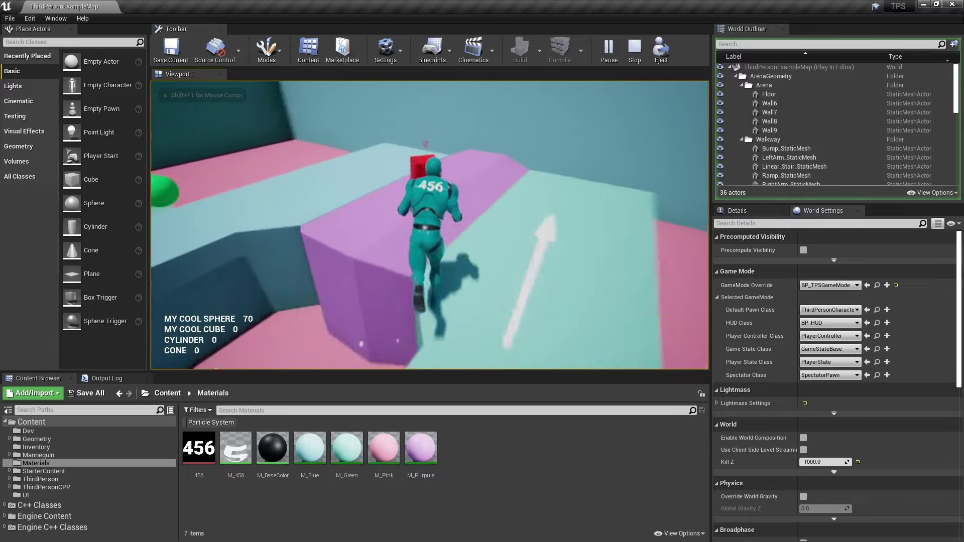
pyautogui.press('w')
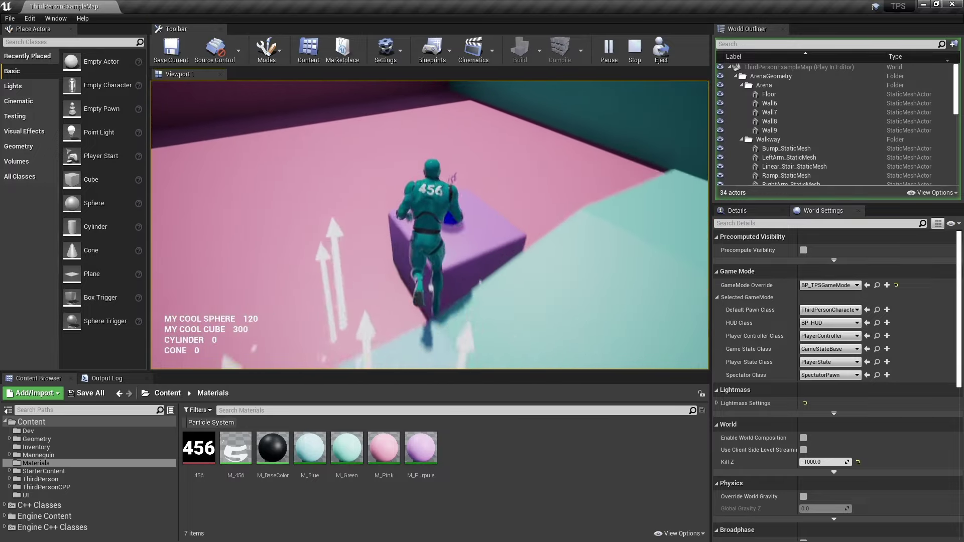
pyautogui.press('w')
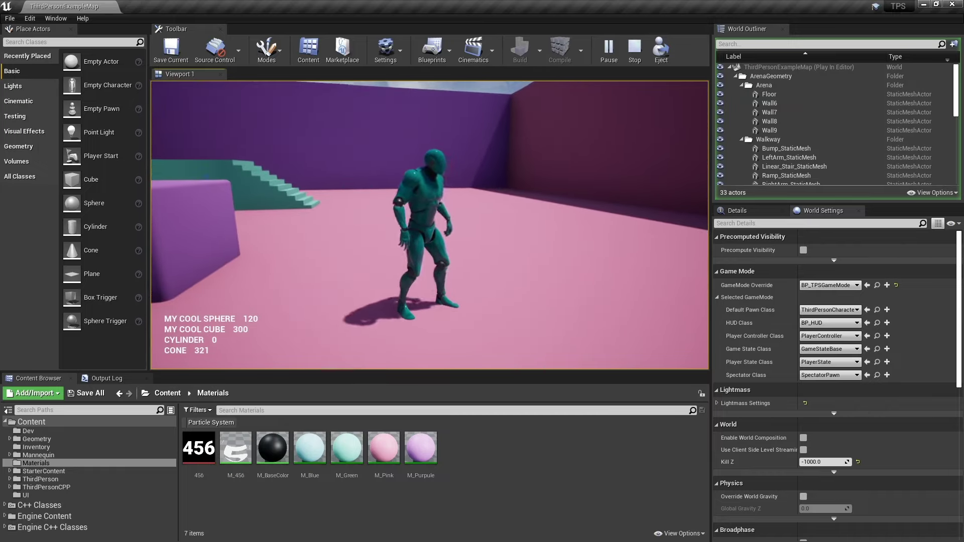
pyautogui.press('Escape')
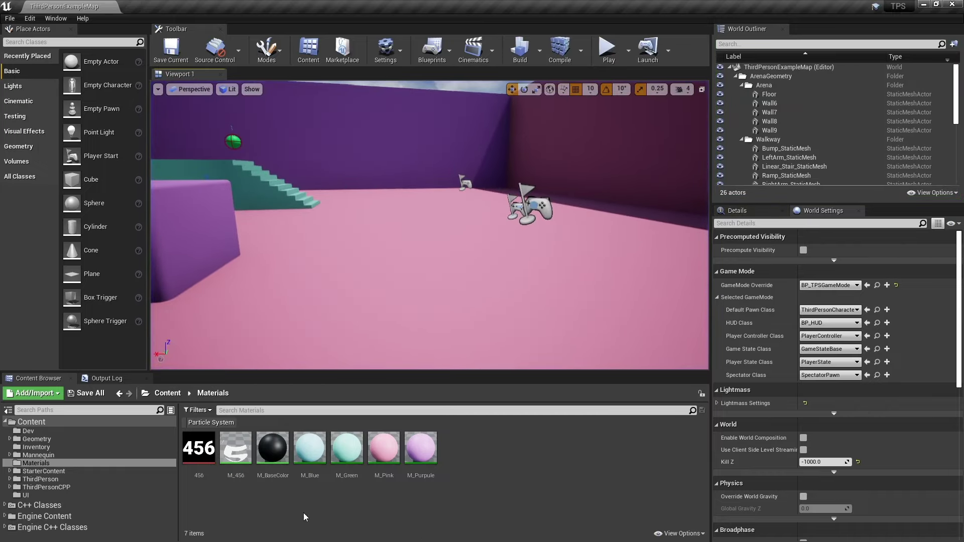
# Step: Create a material instance of M_BaseColor named M_MyColor in the Materials folder
pyautogui.click(273, 448)
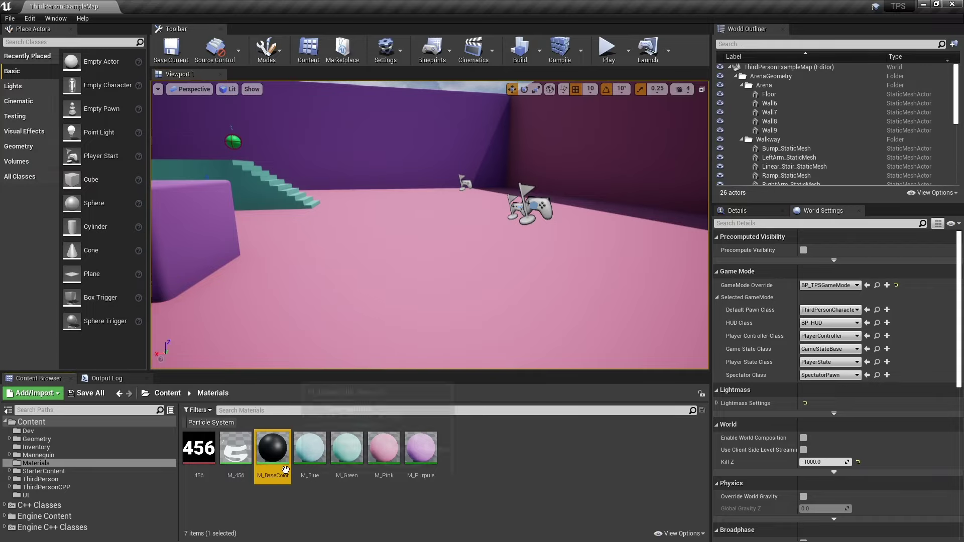
pyautogui.click(310, 448)
pyautogui.click(346, 447)
pyautogui.click(405, 462)
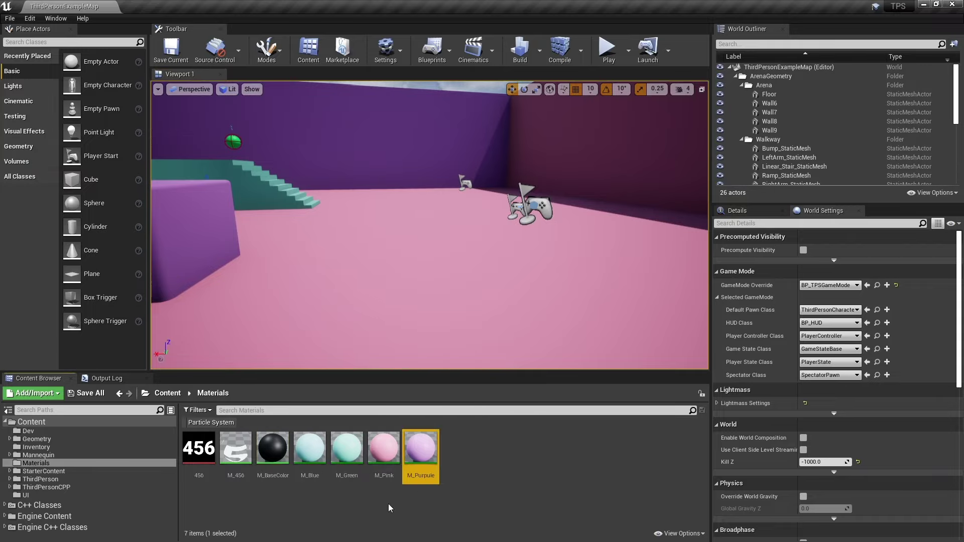
pyautogui.rightClick(277, 460)
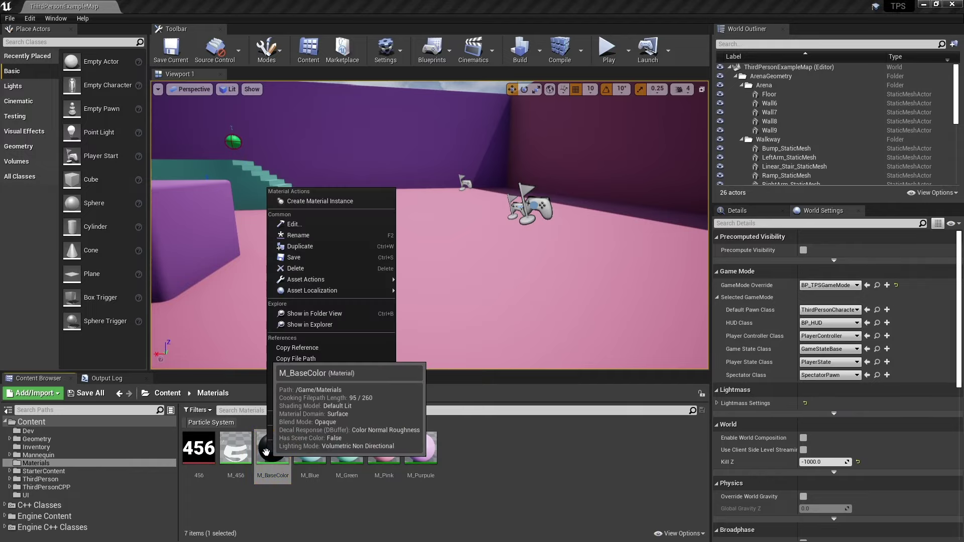
pyautogui.click(308, 205)
pyautogui.write('M_MyColor')
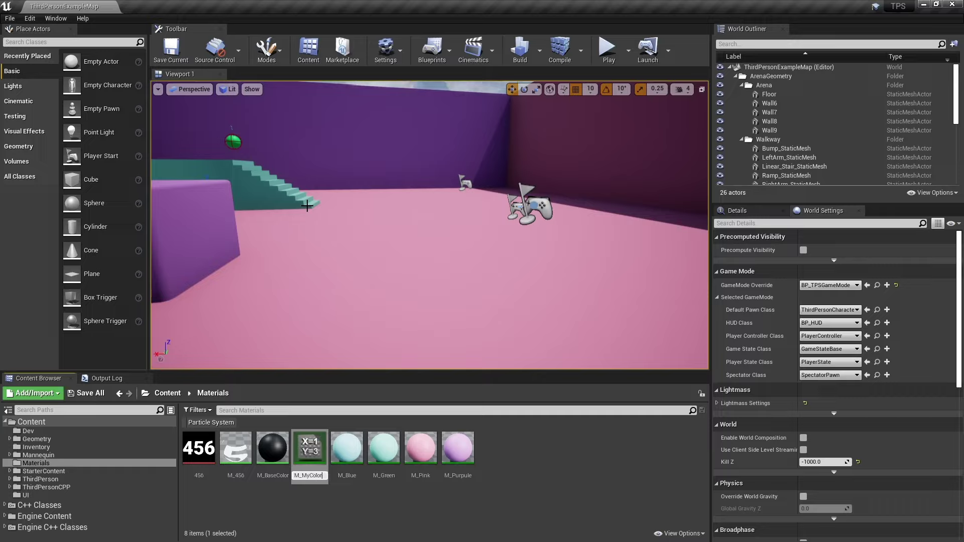
pyautogui.press('Return')
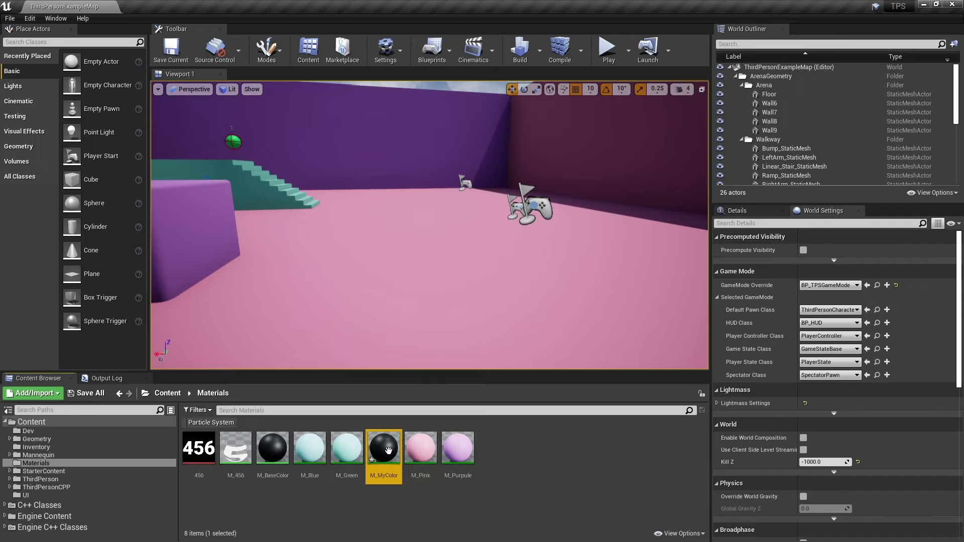
# Step: Enable M_MyColor's Color parameter and set it to pink
pyautogui.doubleClick(388, 451)
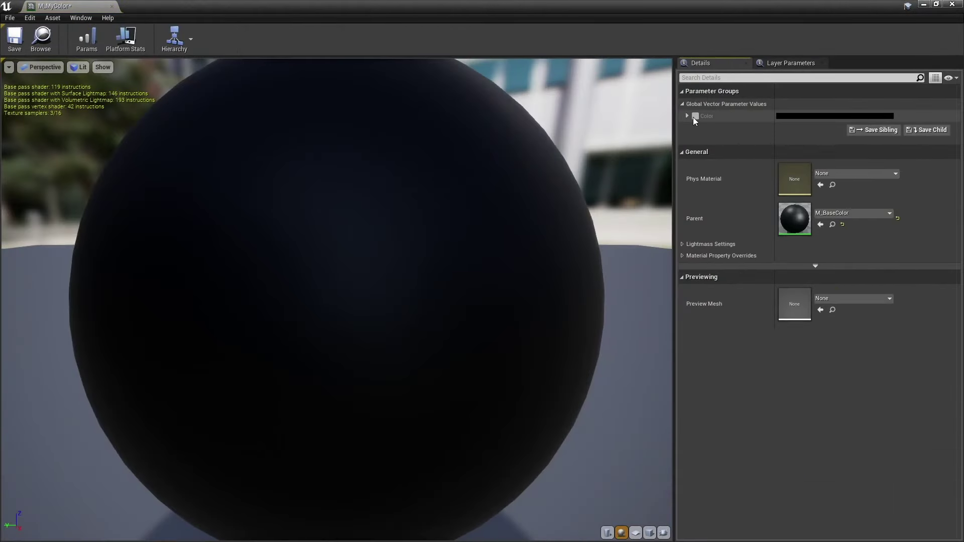
pyautogui.click(696, 117)
pyautogui.click(818, 117)
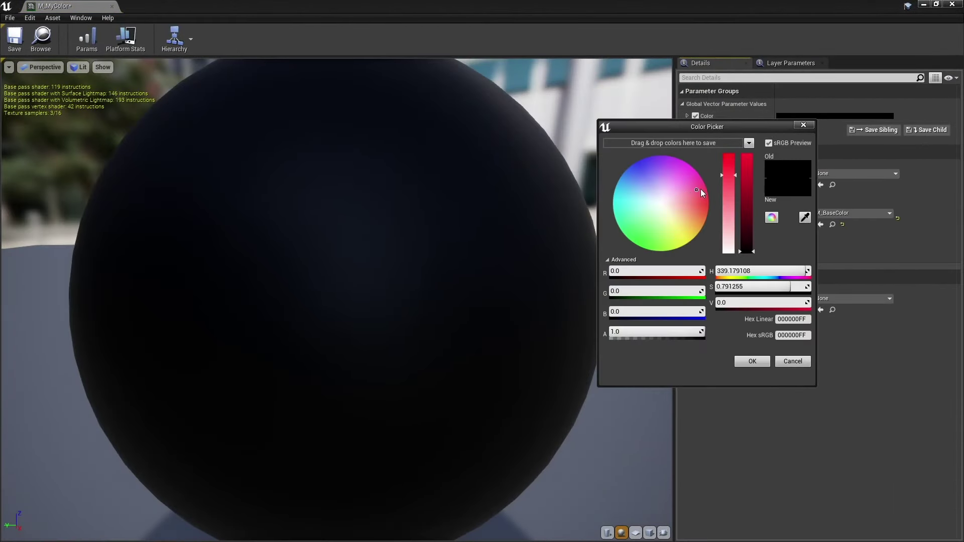
pyautogui.moveTo(747, 250); pyautogui.dragTo(748, 166)
pyautogui.moveTo(680, 182)
pyautogui.mouseDown()
pyautogui.moveTo(638, 223)
pyautogui.moveTo(695, 198)
pyautogui.mouseUp()
pyautogui.click(758, 360)
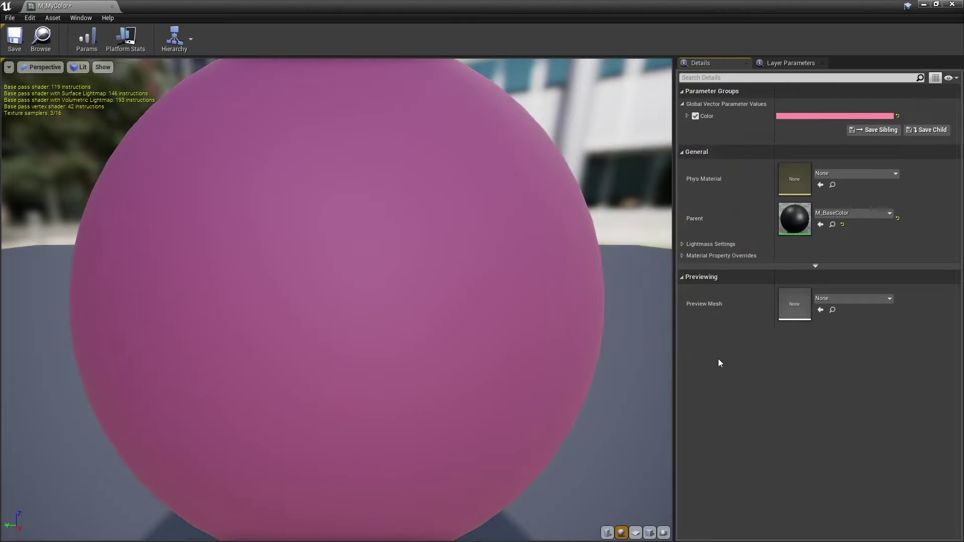
pyautogui.click(113, 6)
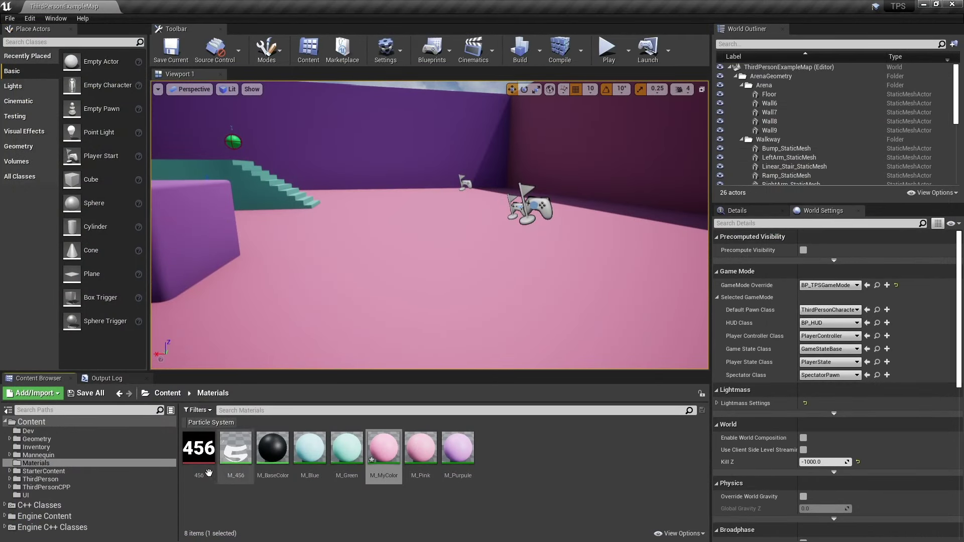
pyautogui.doubleClick(199, 447)
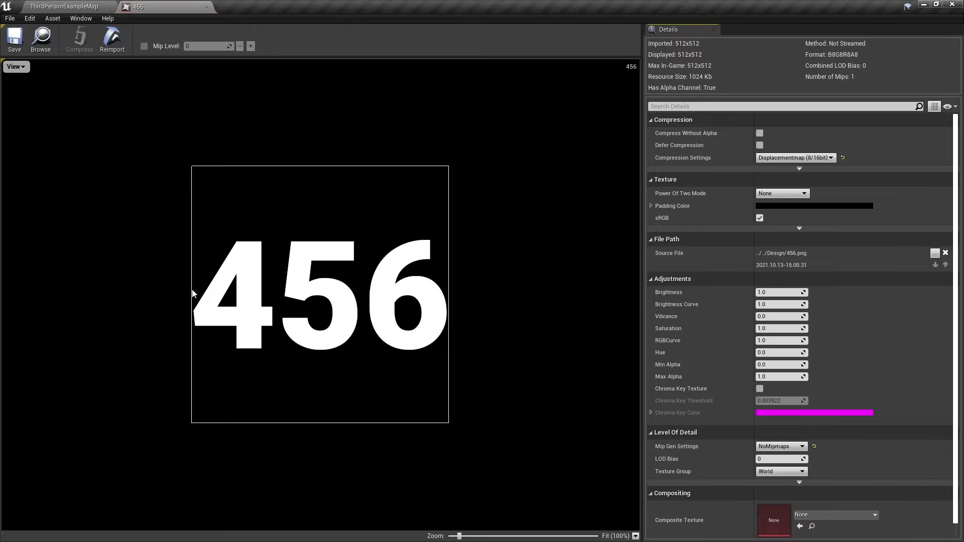
pyautogui.click(207, 7)
pyautogui.doubleClick(242, 462)
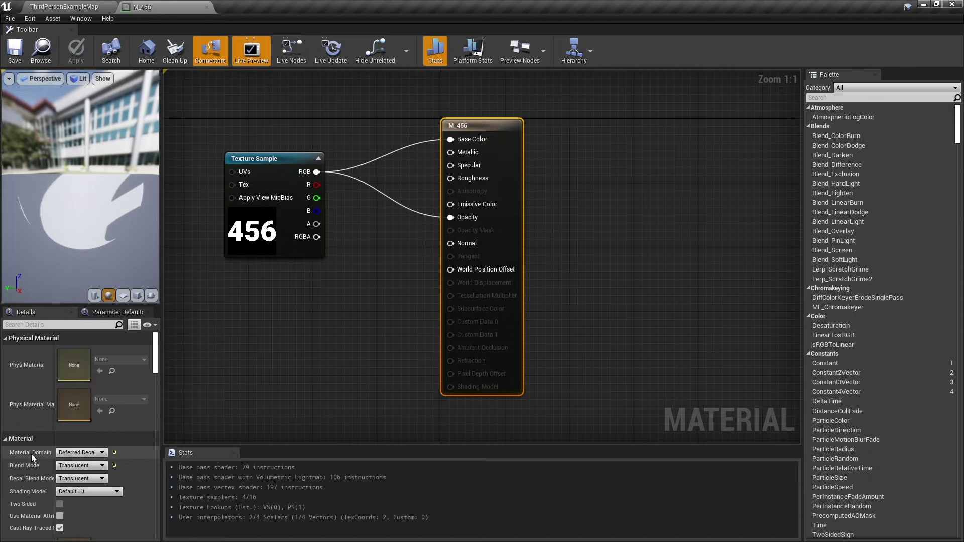
pyautogui.click(77, 454)
pyautogui.click(76, 456)
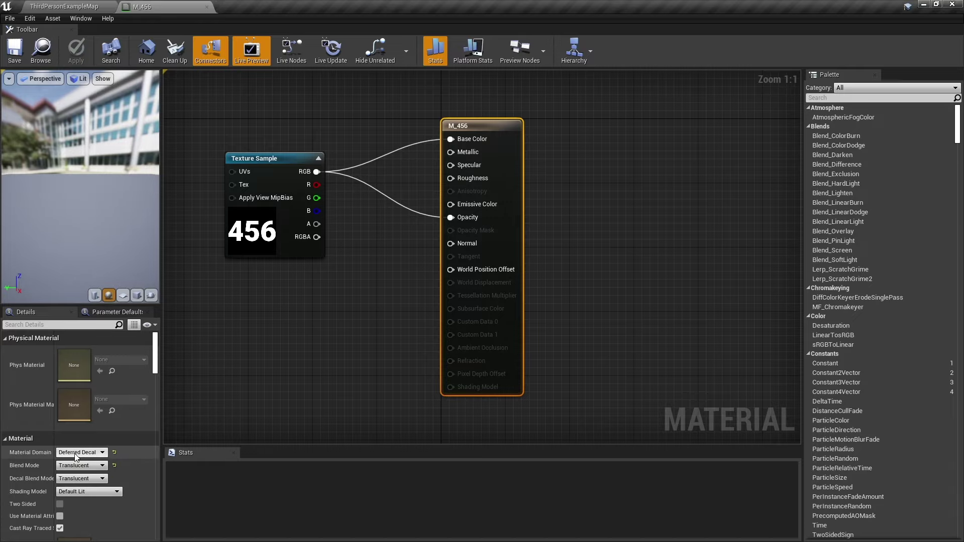
pyautogui.click(67, 468)
pyautogui.click(68, 485)
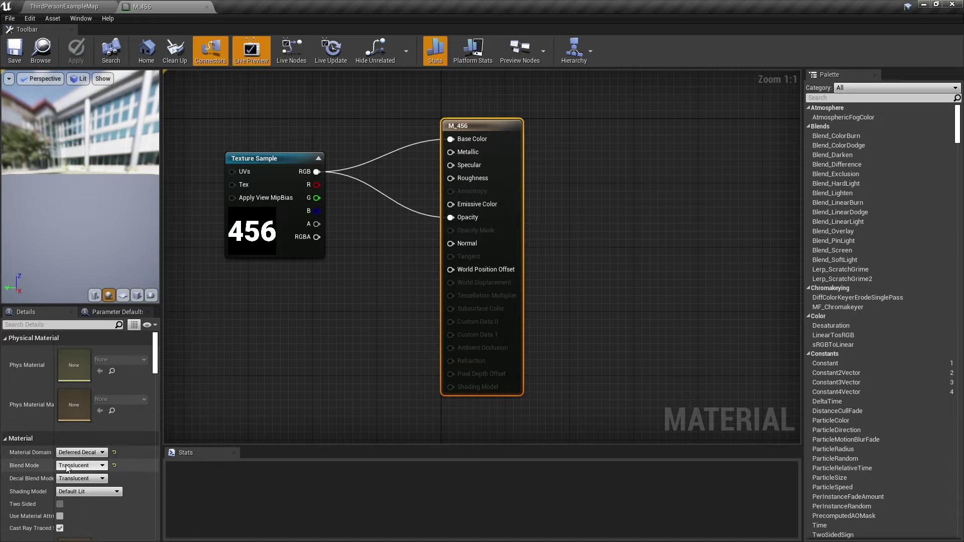
pyautogui.click(207, 7)
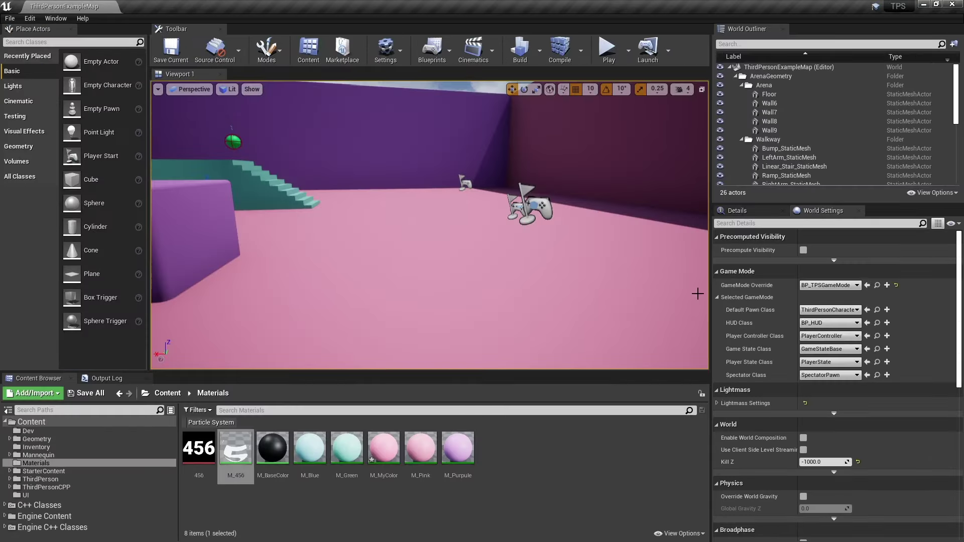
# Step: Open the ThirdPersonCharacter Blueprint, view the 456 decal on its back and inspect the Decal component
pyautogui.click(876, 309)
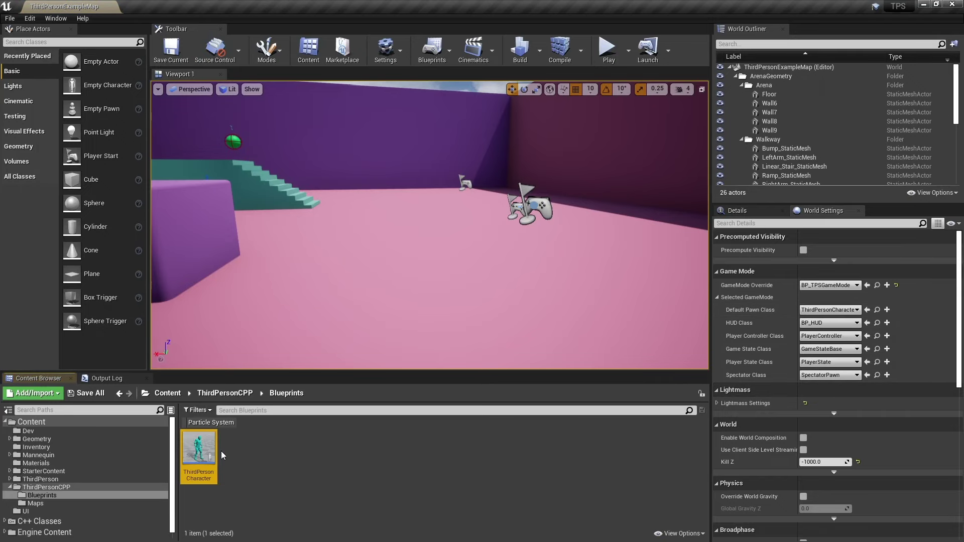
pyautogui.doubleClick(200, 451)
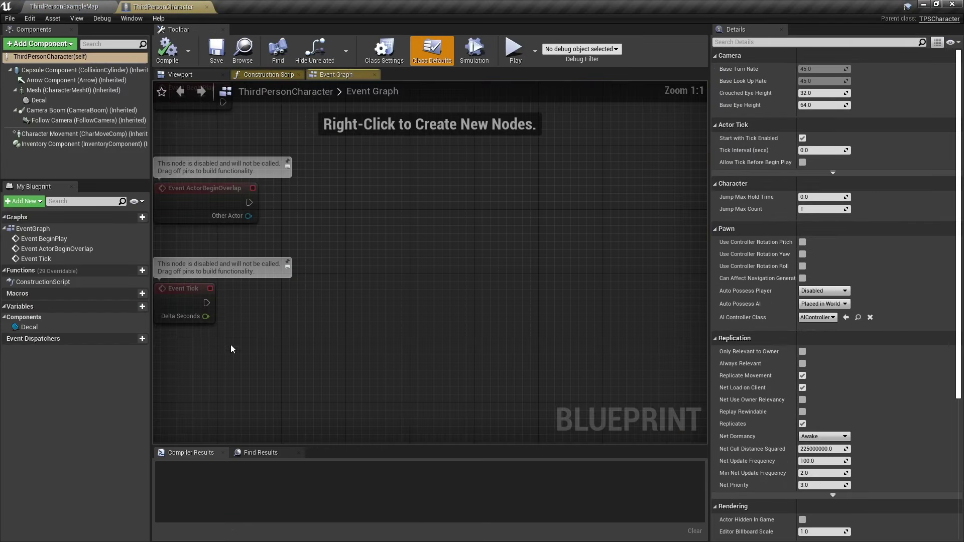
pyautogui.click(180, 75)
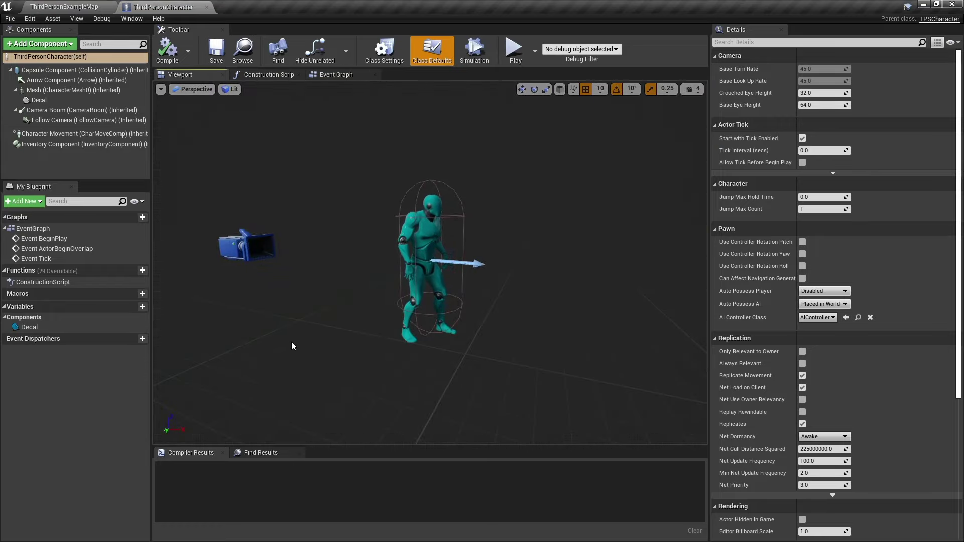
pyautogui.moveTo(291, 341); pyautogui.dragTo(331, 396, button='middle')
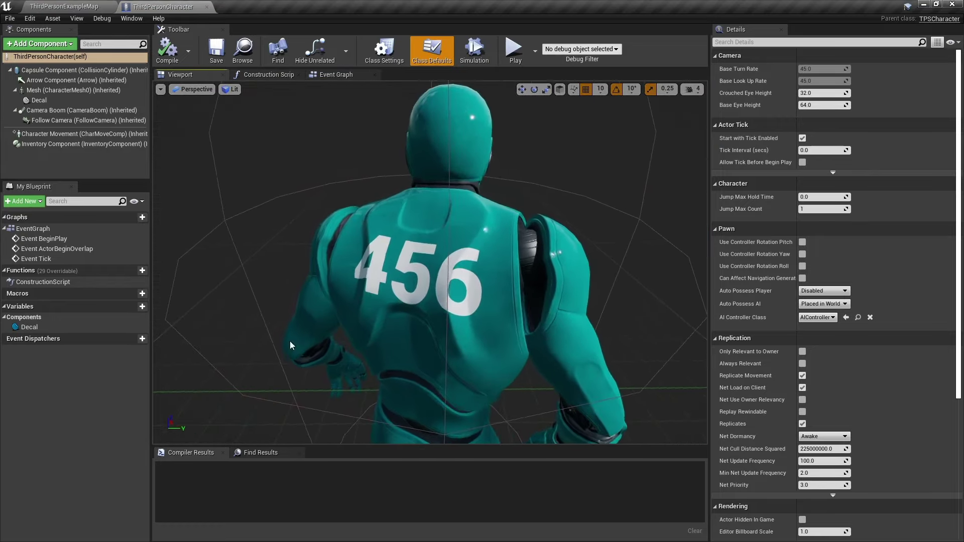
pyautogui.click(47, 101)
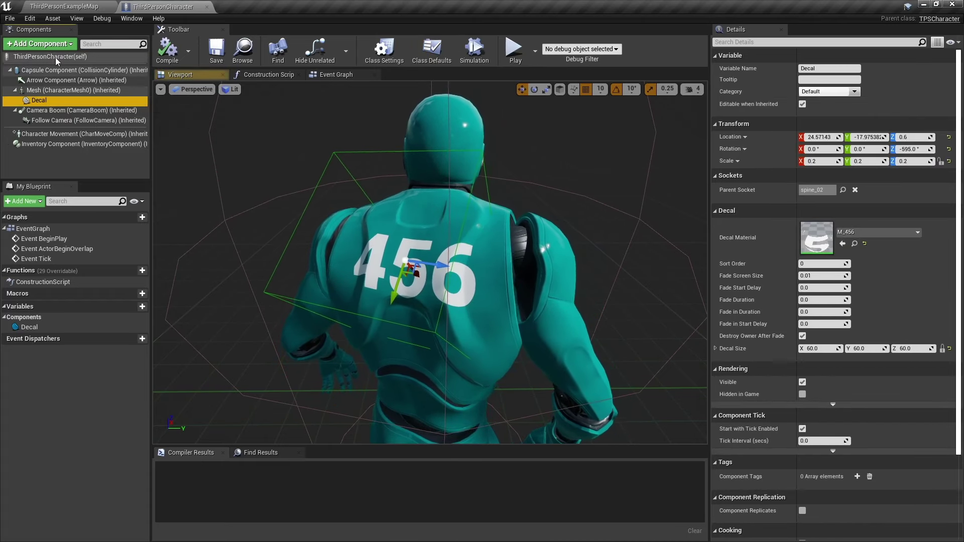
pyautogui.click(38, 44)
pyautogui.write('decal')
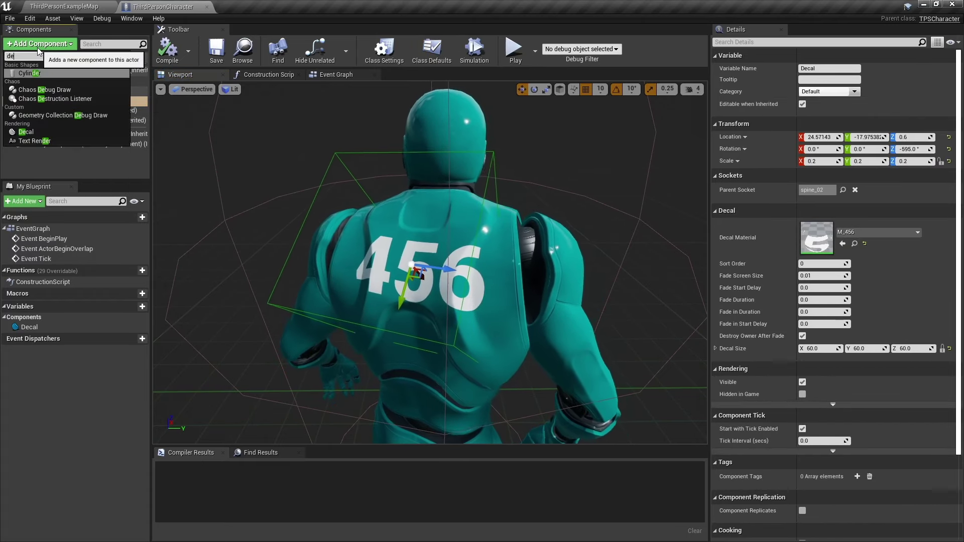
pyautogui.press('Escape')
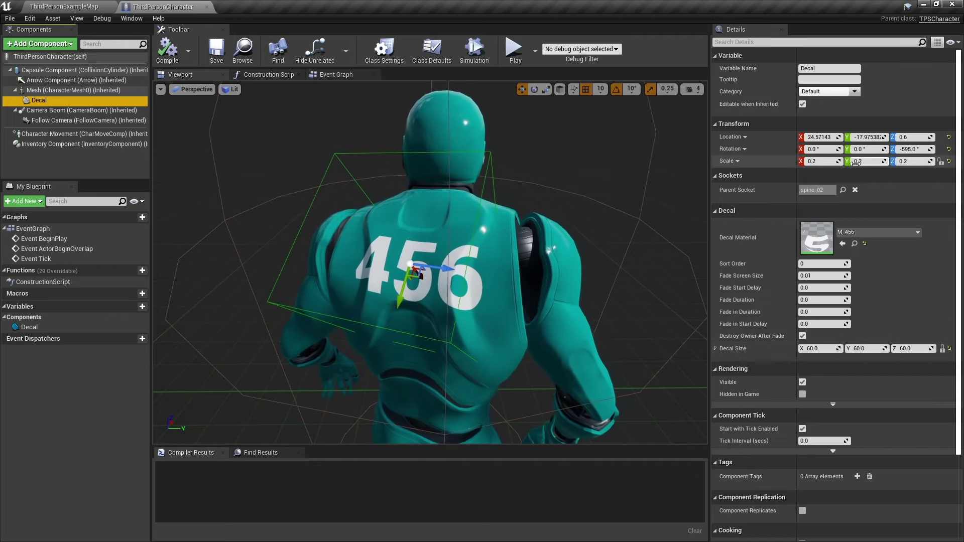
# Step: Inspect the body mesh's M_Male_Body BodyColor parameter without making changes
pyautogui.click(576, 289)
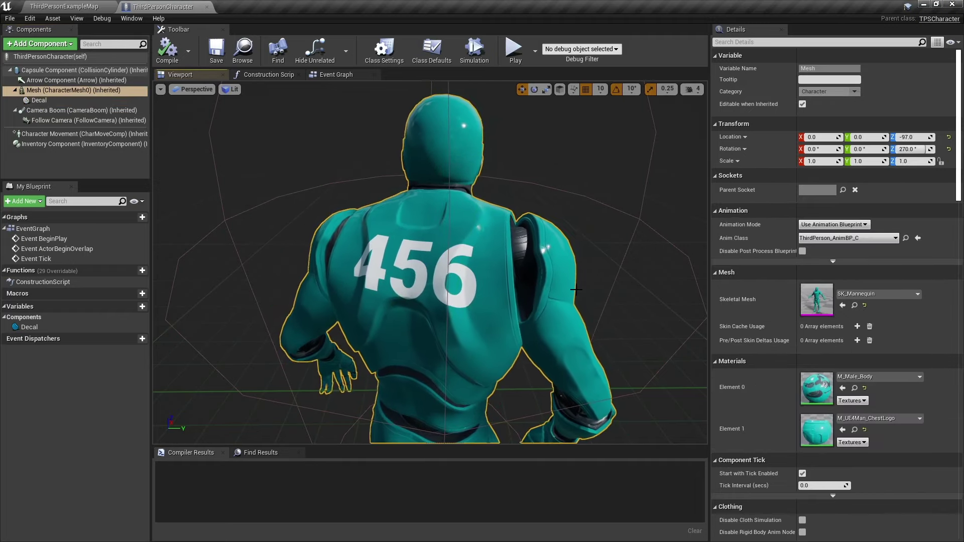
pyautogui.doubleClick(815, 393)
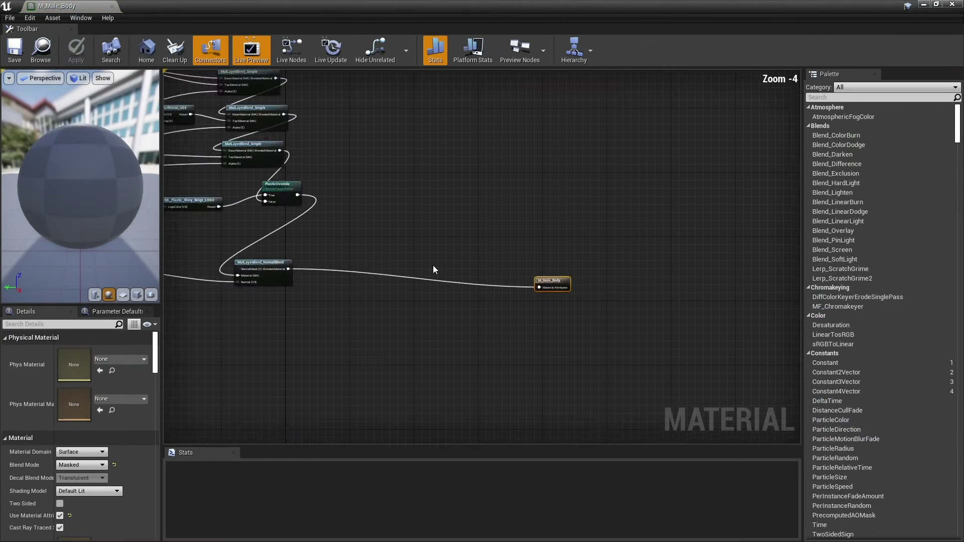
pyautogui.scroll(5, 297, 215)
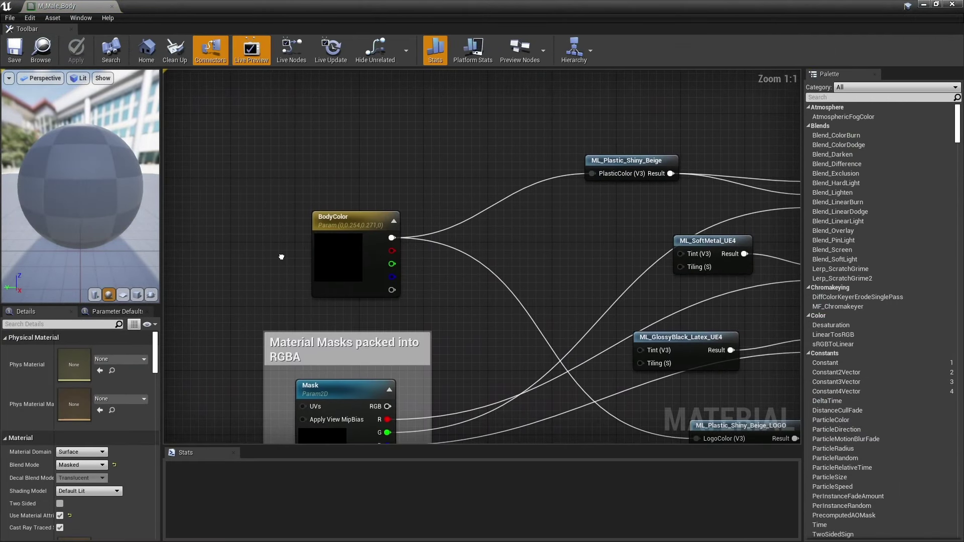
pyautogui.click(345, 287)
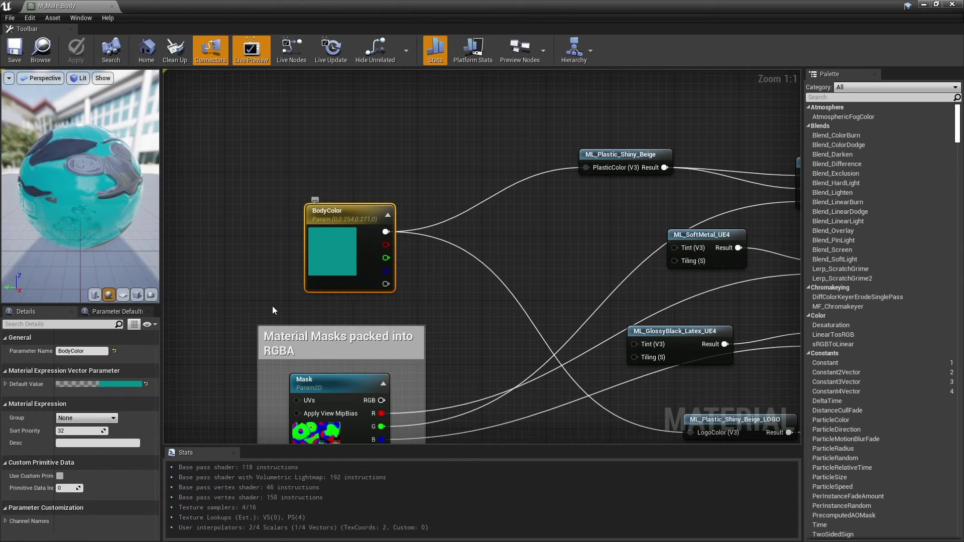
pyautogui.click(108, 384)
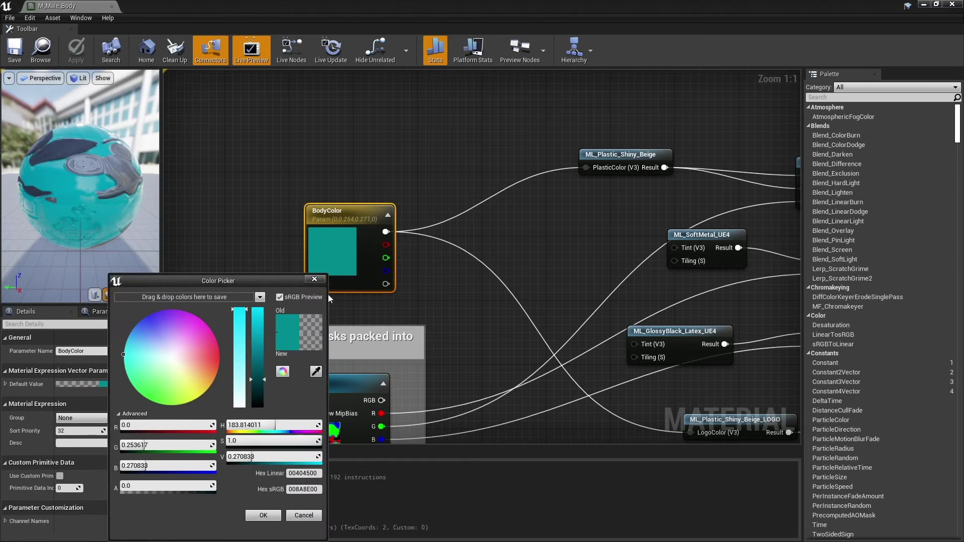
pyautogui.click(314, 280)
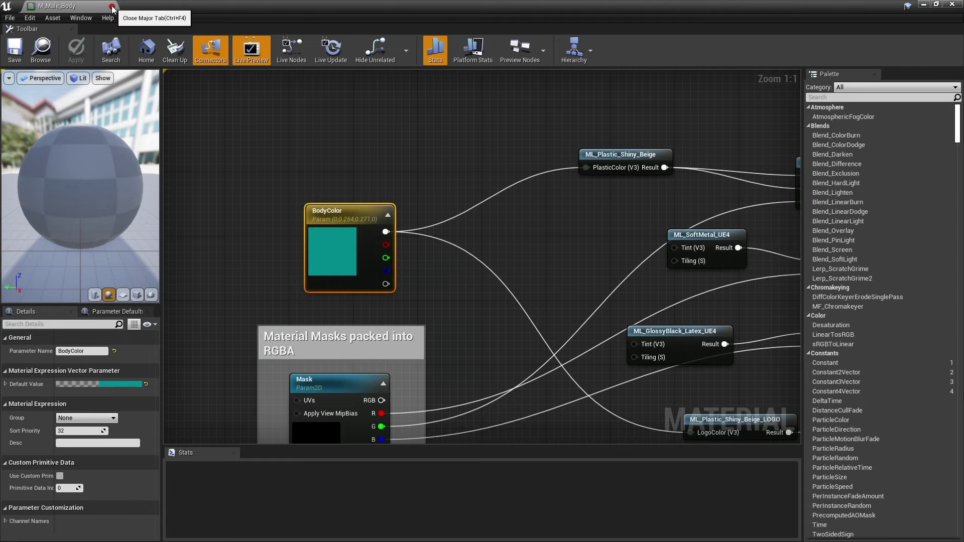
pyautogui.click(113, 7)
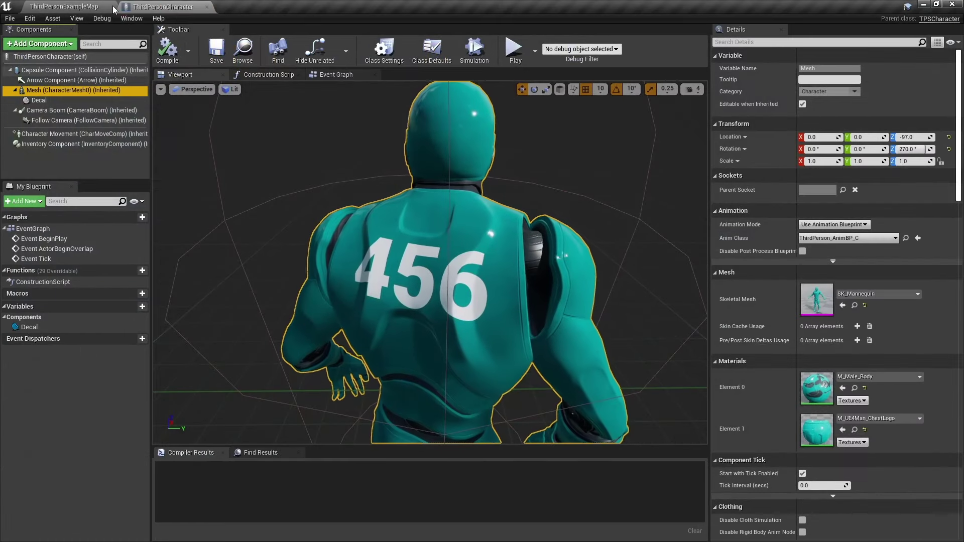
# Step: Add the Starter Content pack to the project from the level editor
pyautogui.click(84, 6)
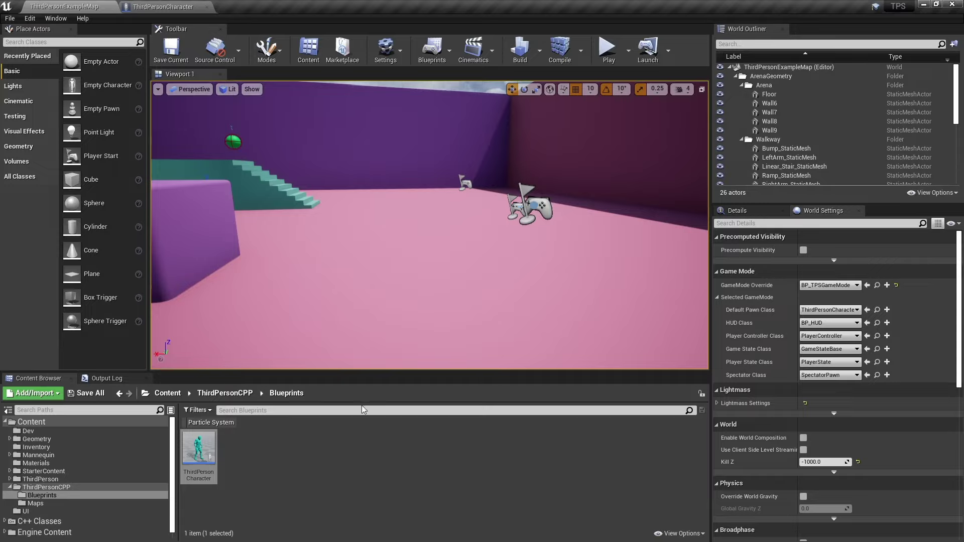
pyautogui.click(33, 394)
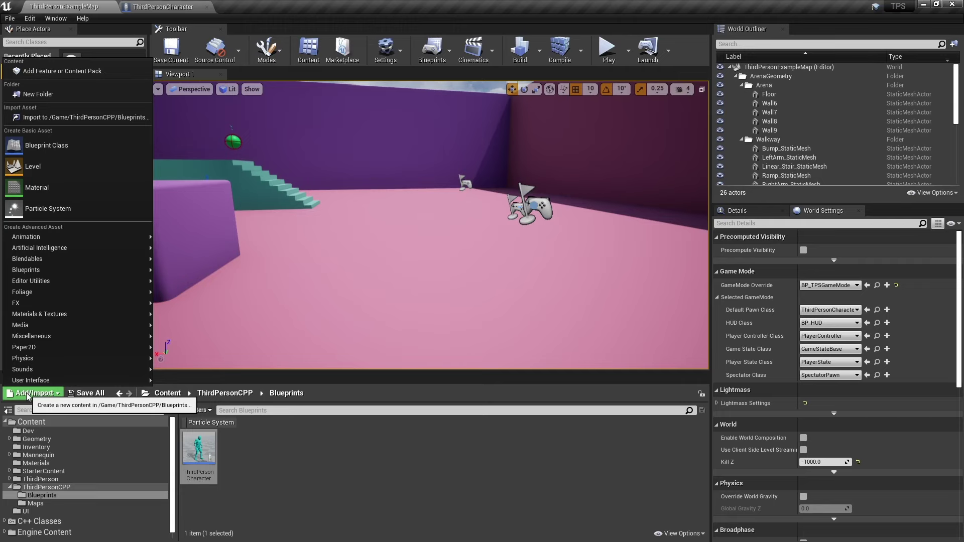
pyautogui.click(101, 74)
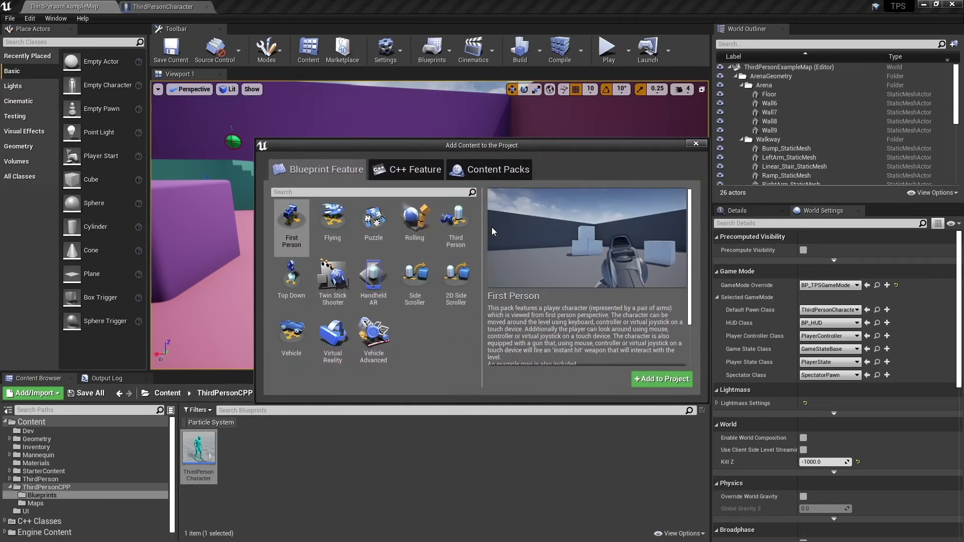
pyautogui.click(490, 170)
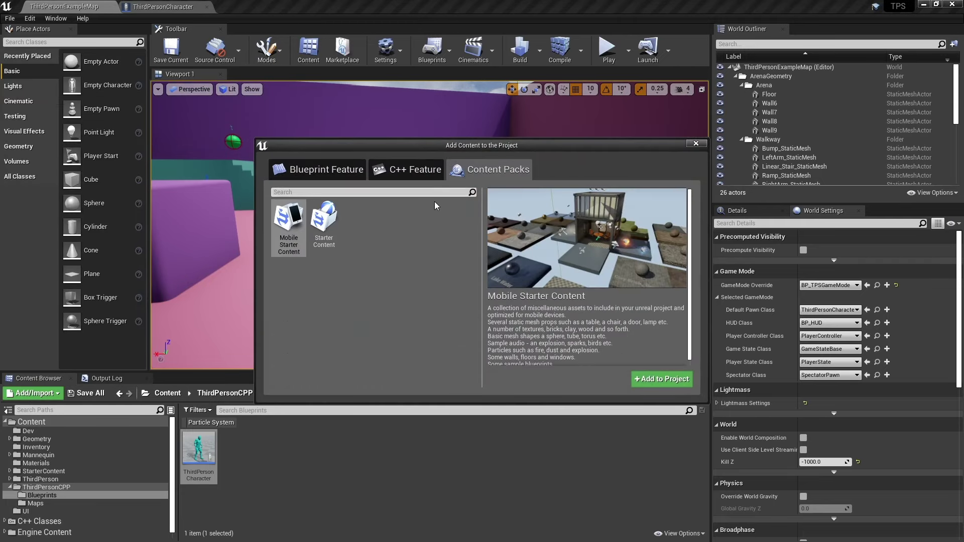
pyautogui.click(324, 226)
pyautogui.click(667, 383)
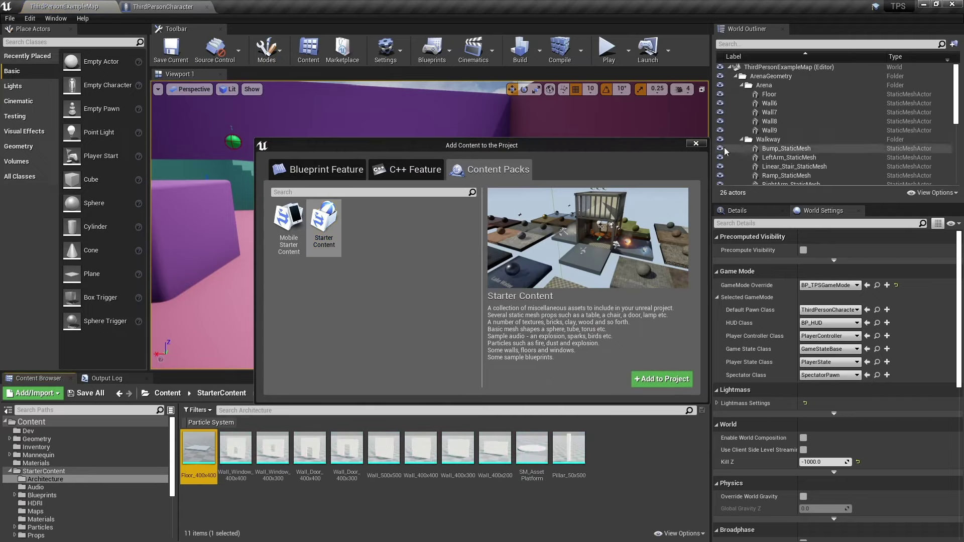
pyautogui.click(696, 144)
# Step: Filter Content to particle systems, preview P_Explosion, then open the Inventory folder
pyautogui.click(32, 422)
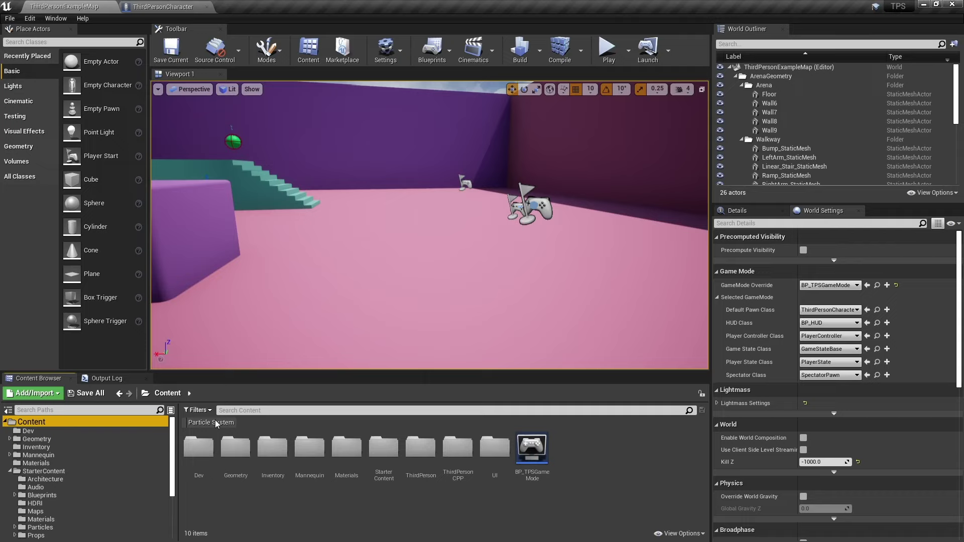
pyautogui.click(198, 410)
pyautogui.click(187, 179)
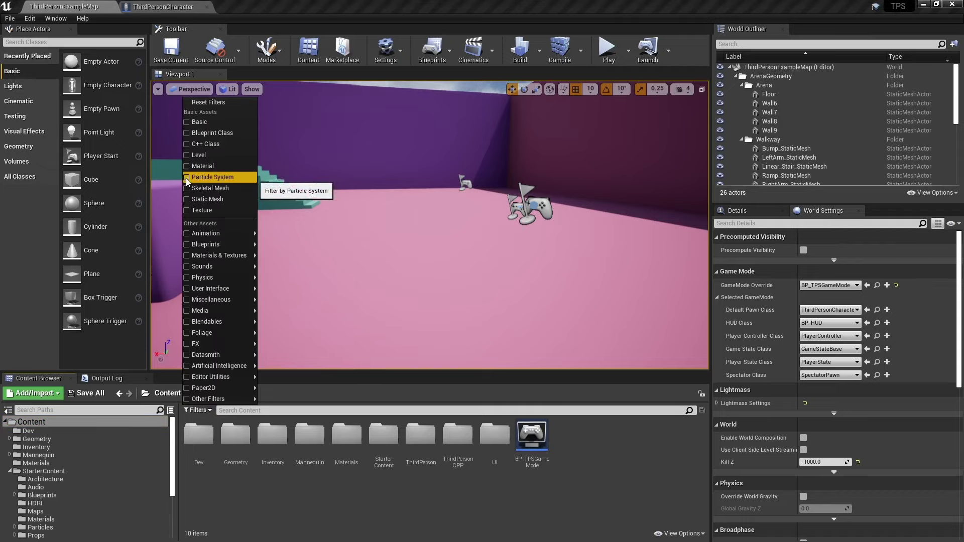
pyautogui.click(186, 178)
pyautogui.click(236, 503)
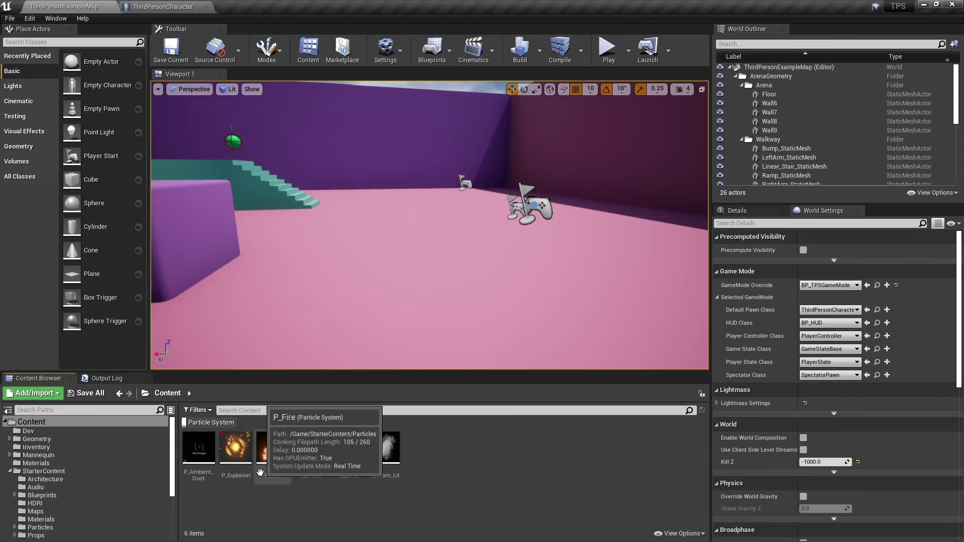
pyautogui.doubleClick(232, 455)
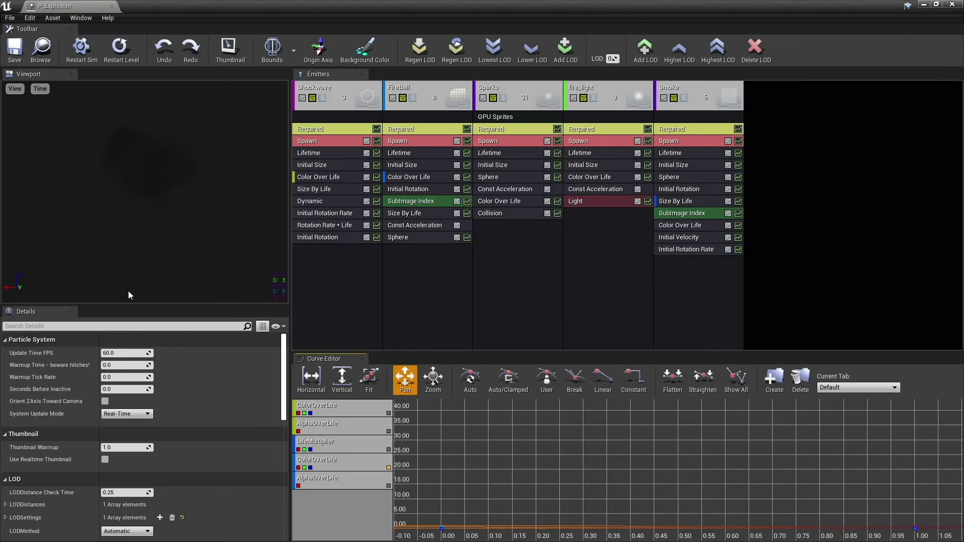
pyautogui.click(116, 55)
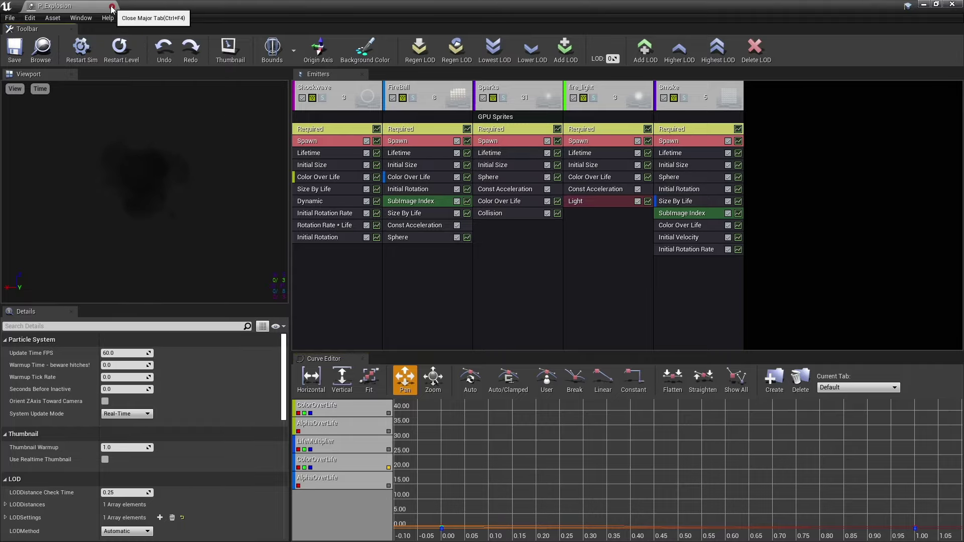
pyautogui.click(112, 7)
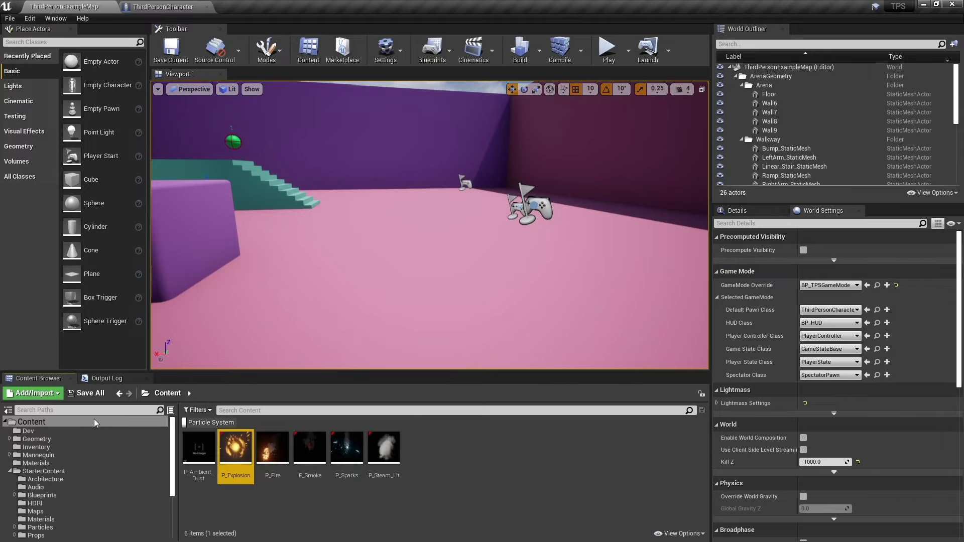
pyautogui.click(57, 448)
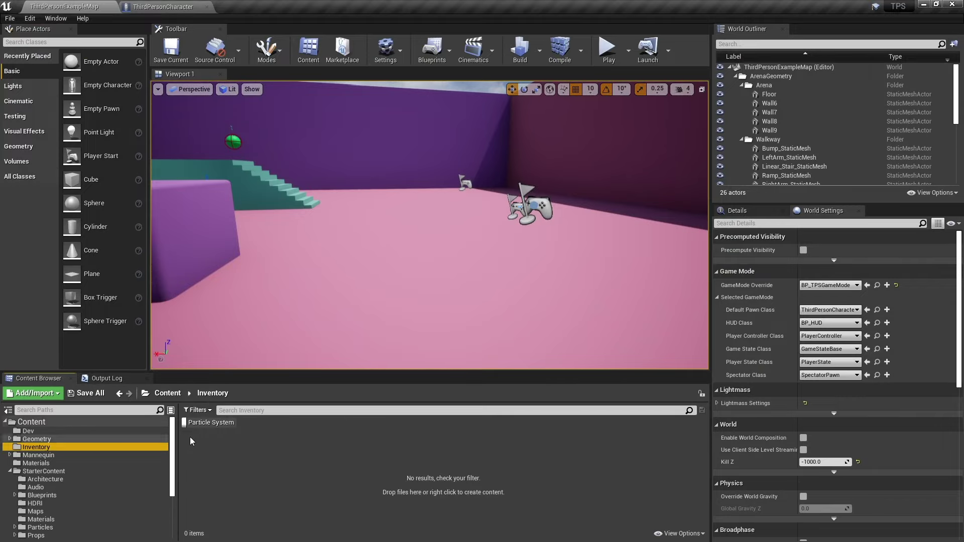
# Step: In BP_TPSInventoryItem's Event Graph, detach Spawn System at Location from End Play and move it aside
pyautogui.doubleClick(191, 449)
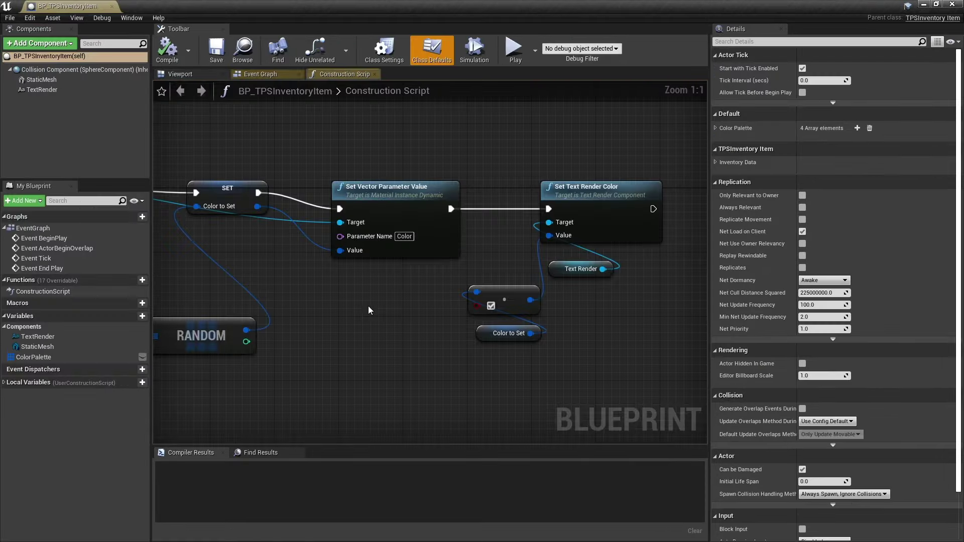
pyautogui.click(257, 76)
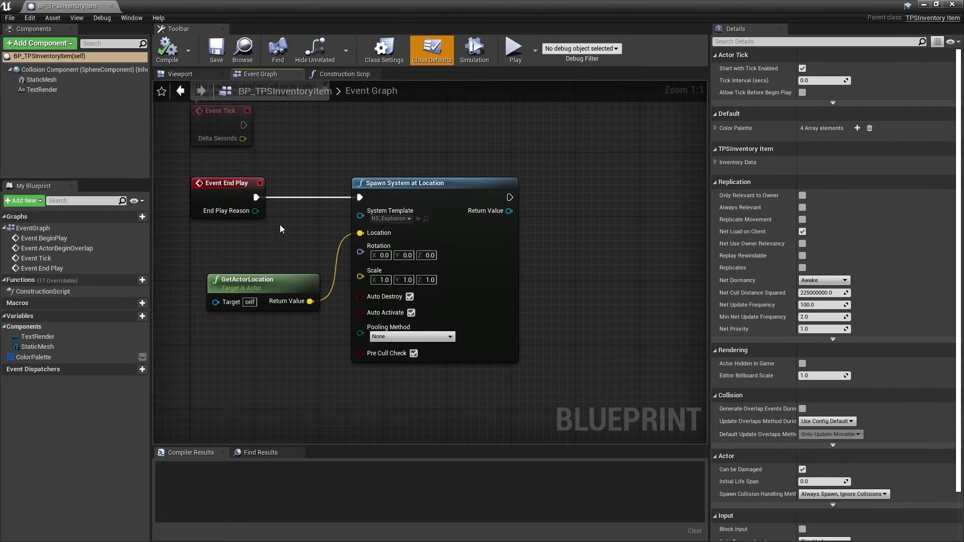
pyautogui.keyDown('alt'); pyautogui.click(255, 196); pyautogui.keyUp('alt')
pyautogui.moveTo(396, 194); pyautogui.dragTo(613, 259)
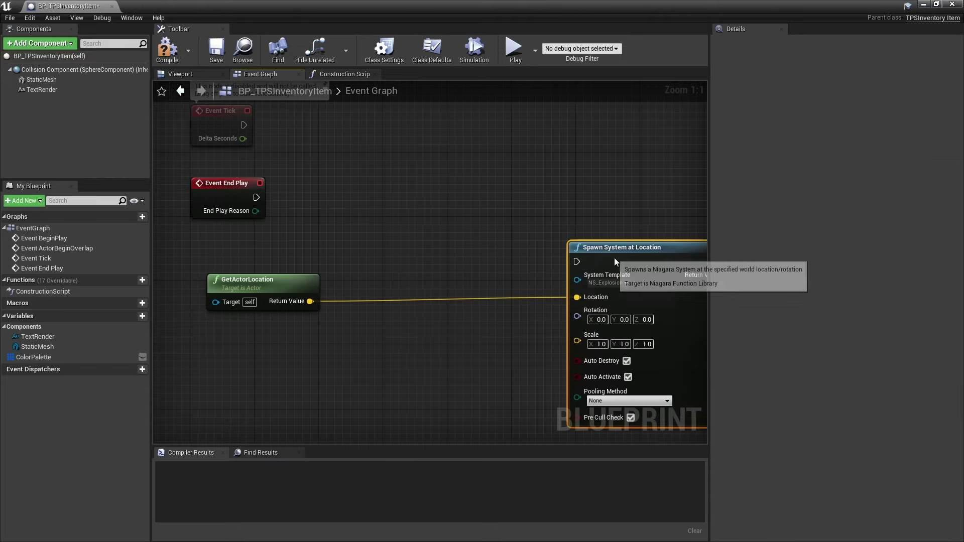
# Step: Add a Spawn Emitter at Location from End Play using GetActorLocation and P_Explosion, then compile
pyautogui.moveTo(255, 196); pyautogui.dragTo(333, 190)
pyautogui.write('p')
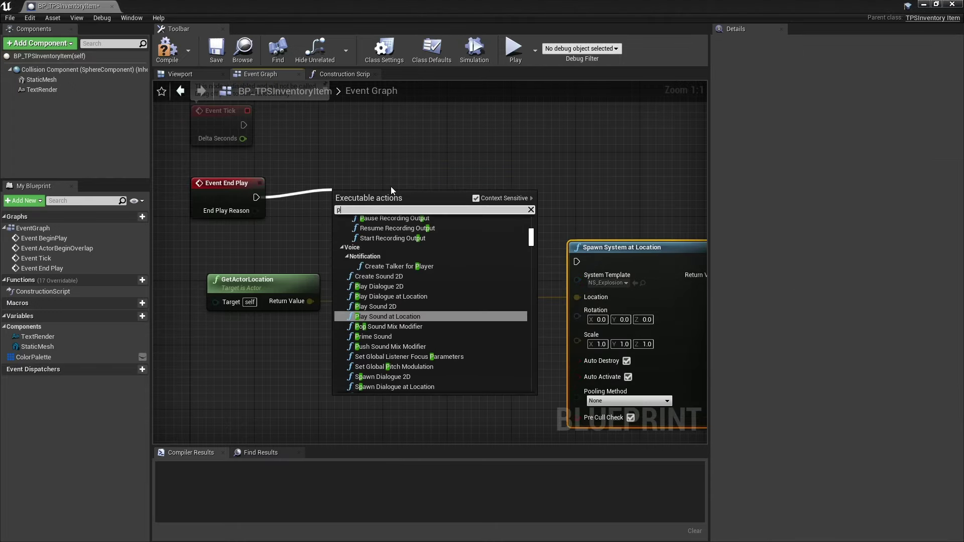
pyautogui.write('articles')
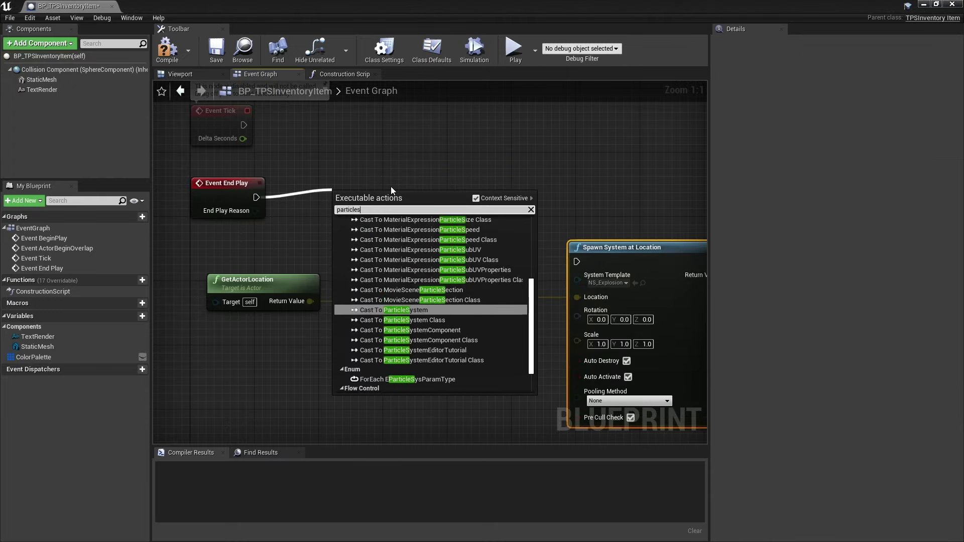
pyautogui.write('ys')
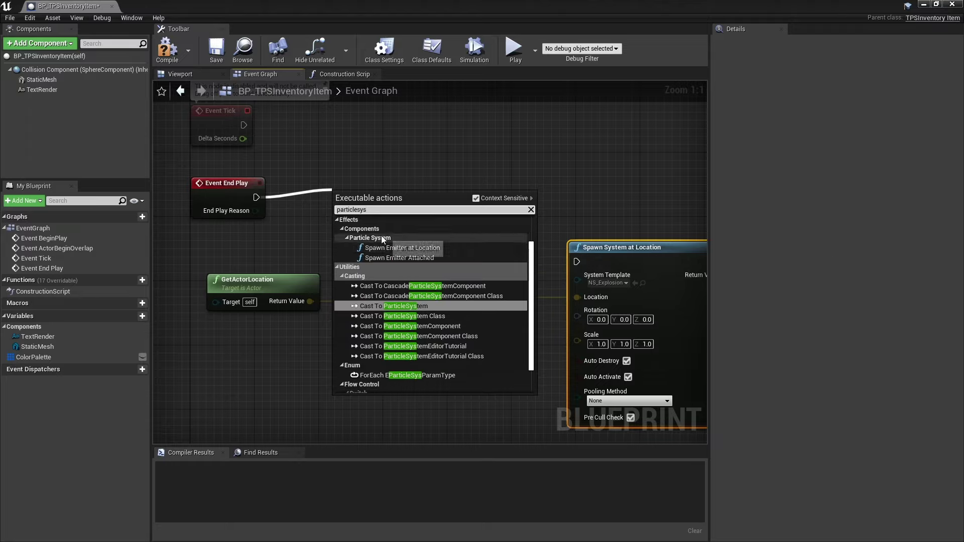
pyautogui.click(388, 248)
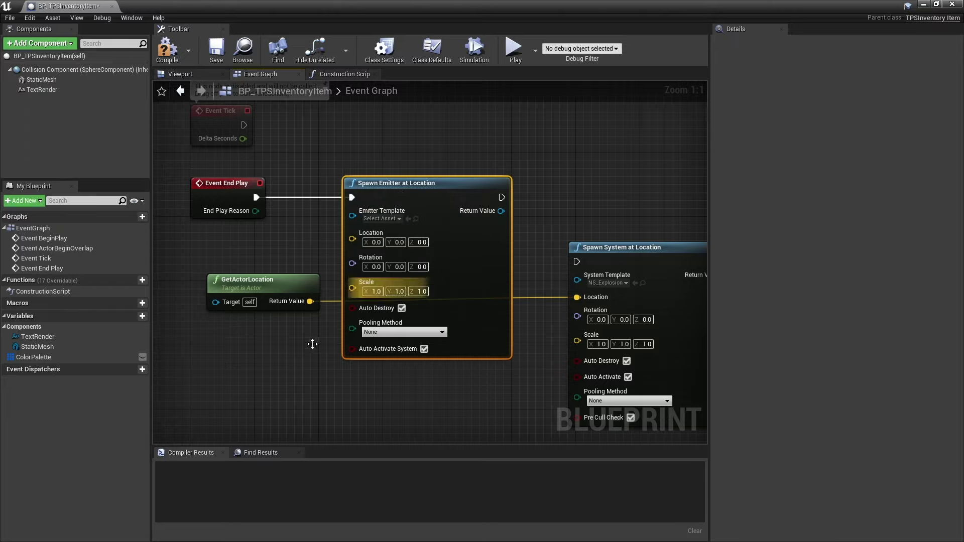
pyautogui.moveTo(310, 302); pyautogui.dragTo(352, 239)
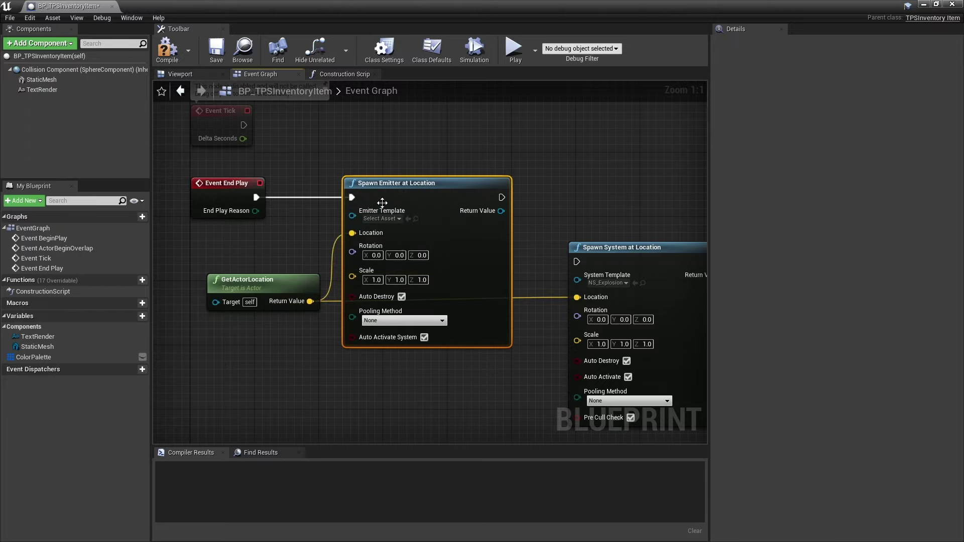
pyautogui.click(380, 219)
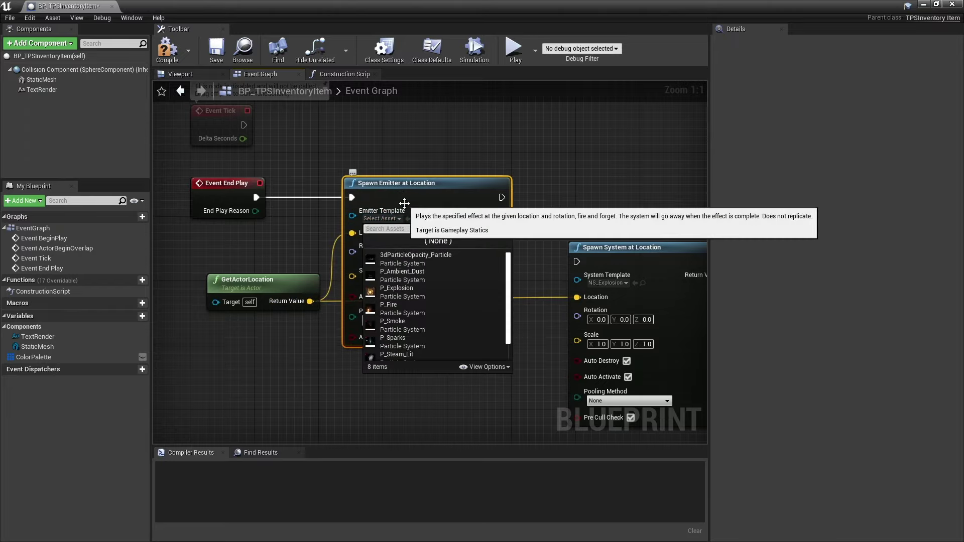
pyautogui.click(397, 289)
pyautogui.click(167, 50)
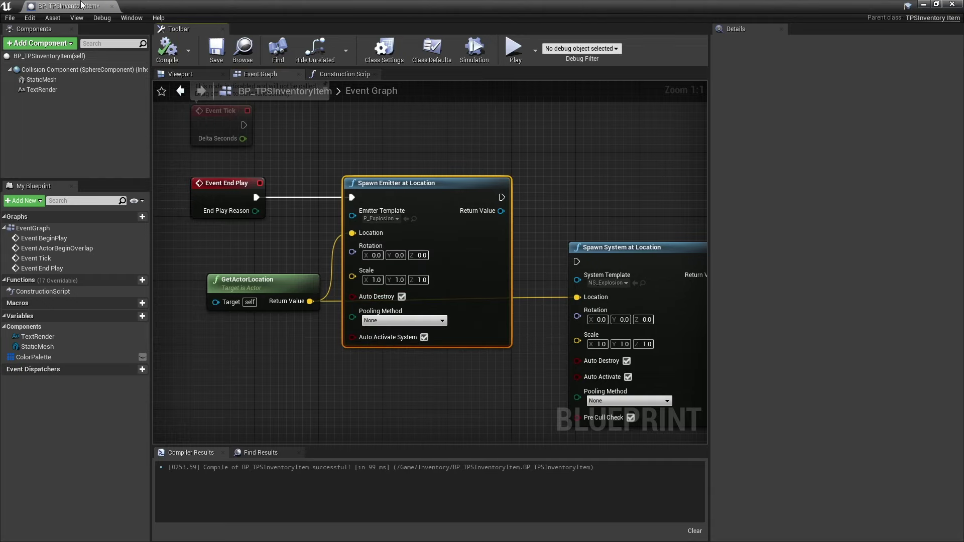
pyautogui.hotkey('alt', 'Tab')
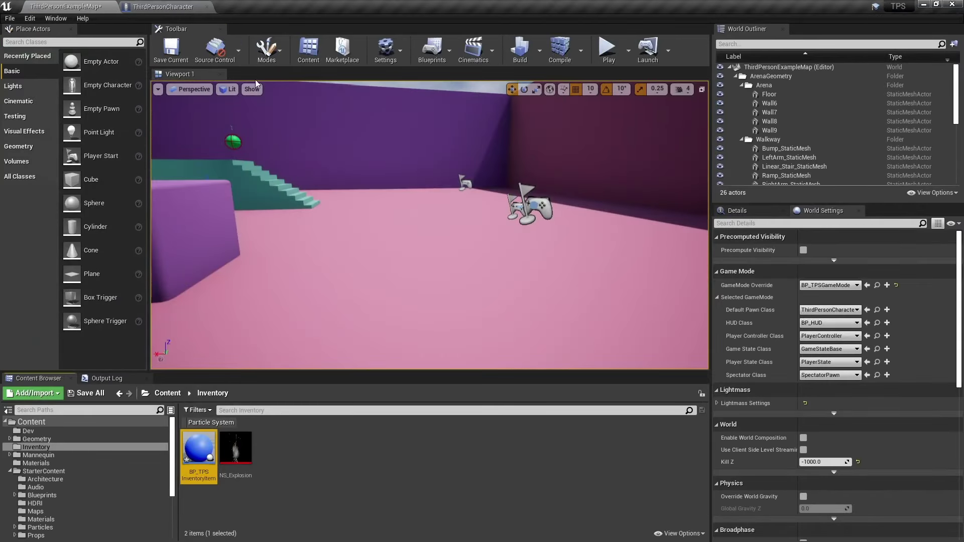
pyautogui.click(607, 49)
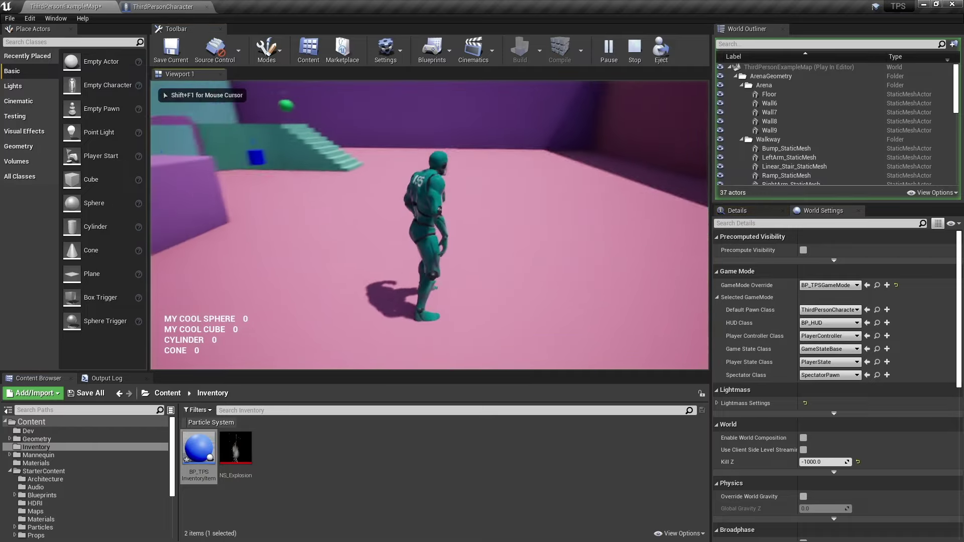
pyautogui.press('w')
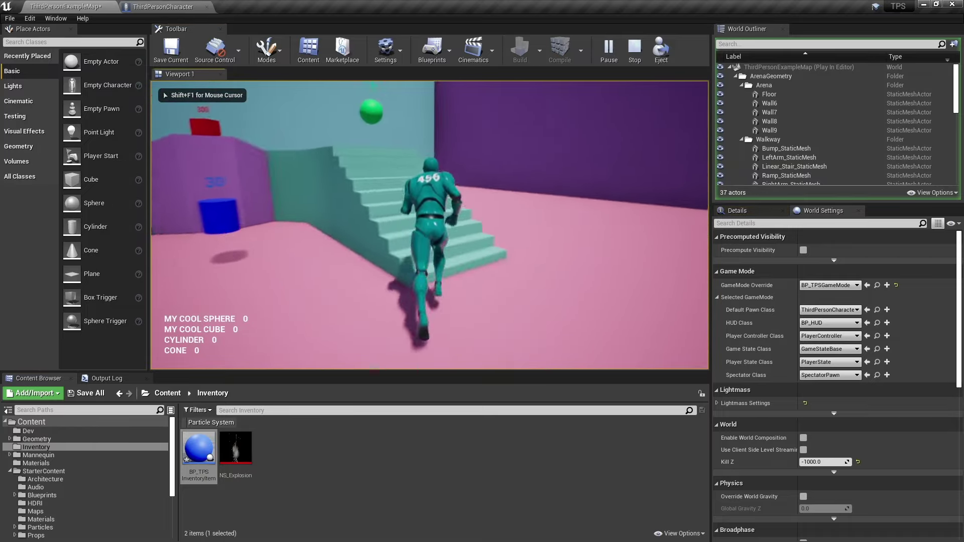
pyautogui.press('w')
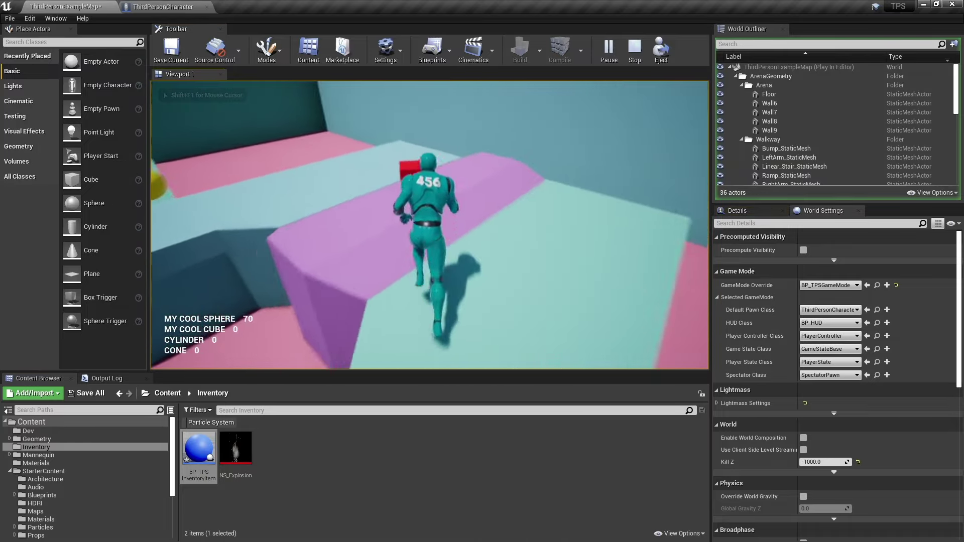
pyautogui.press('w')
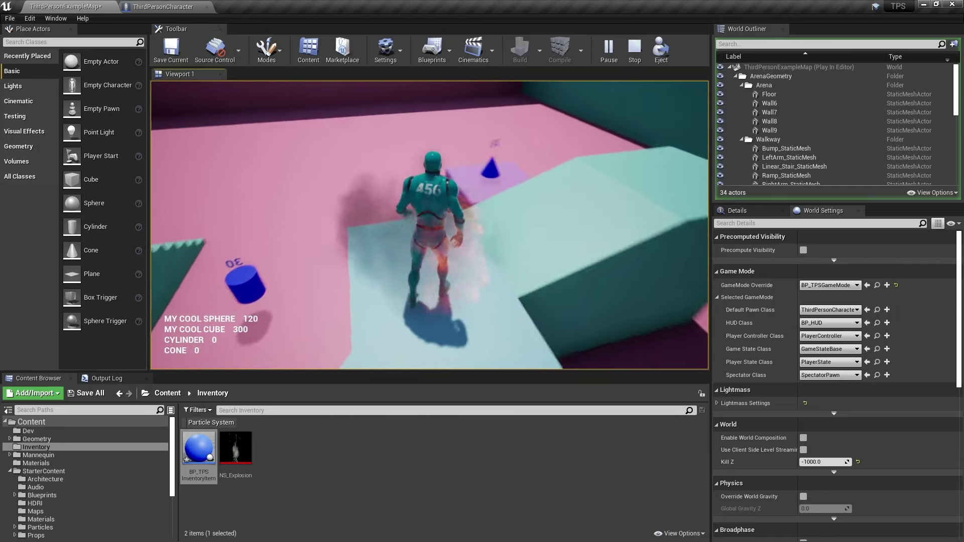
pyautogui.press('w')
pyautogui.press('Escape')
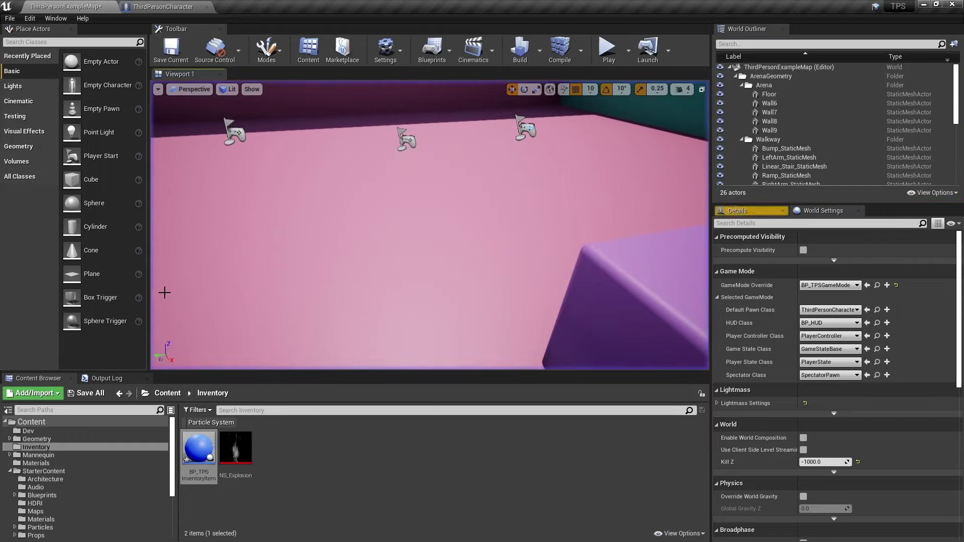
# Step: Delete the Spawn Emitter at Location node, rewire Spawn System at Location to End Play, then compile and save
pyautogui.doubleClick(199, 448)
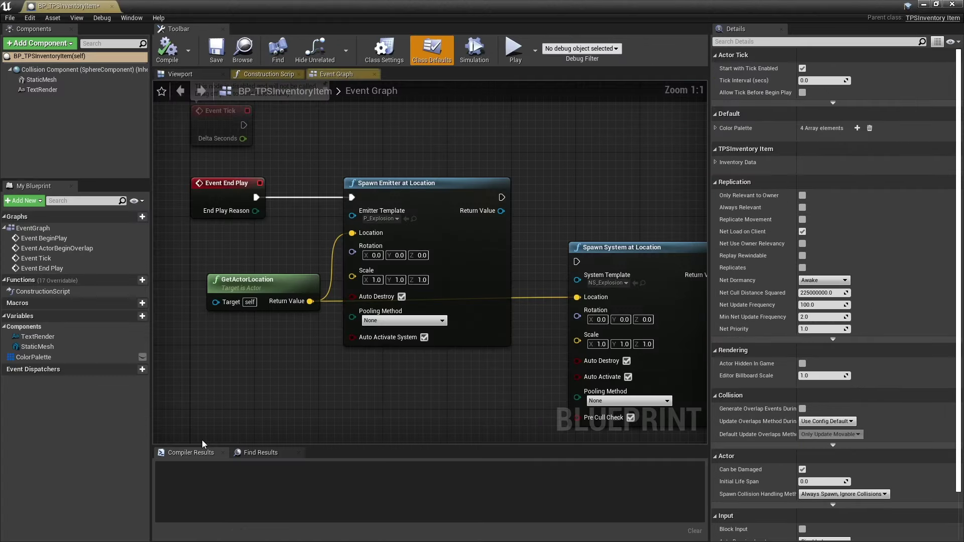
pyautogui.click(438, 207)
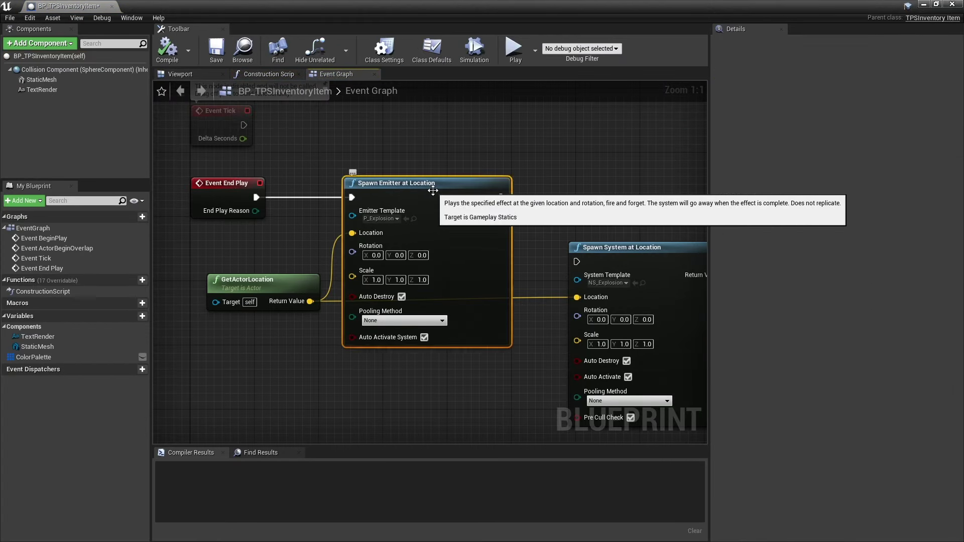
pyautogui.press('Delete')
pyautogui.moveTo(633, 259)
pyautogui.mouseDown()
pyautogui.moveTo(360, 179)
pyautogui.moveTo(417, 187)
pyautogui.mouseUp()
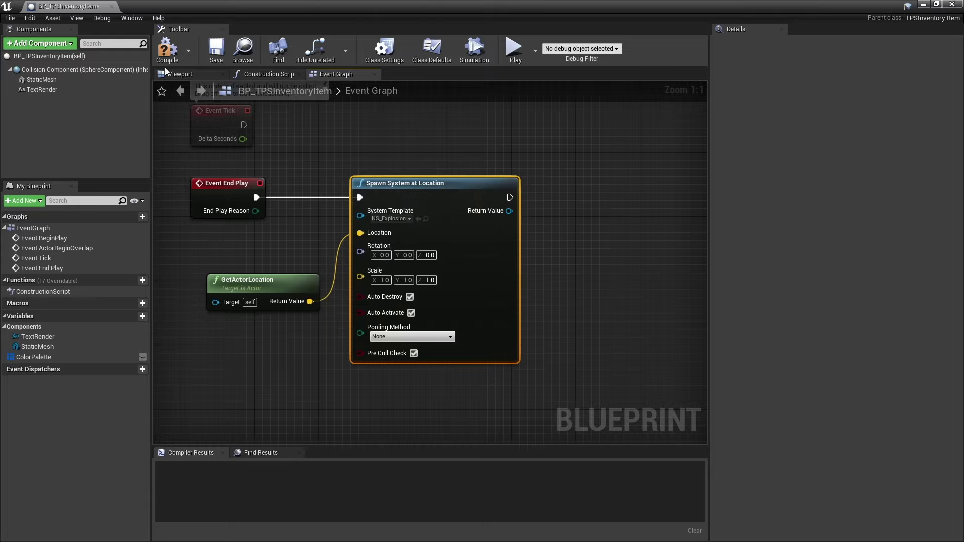
pyautogui.click(167, 48)
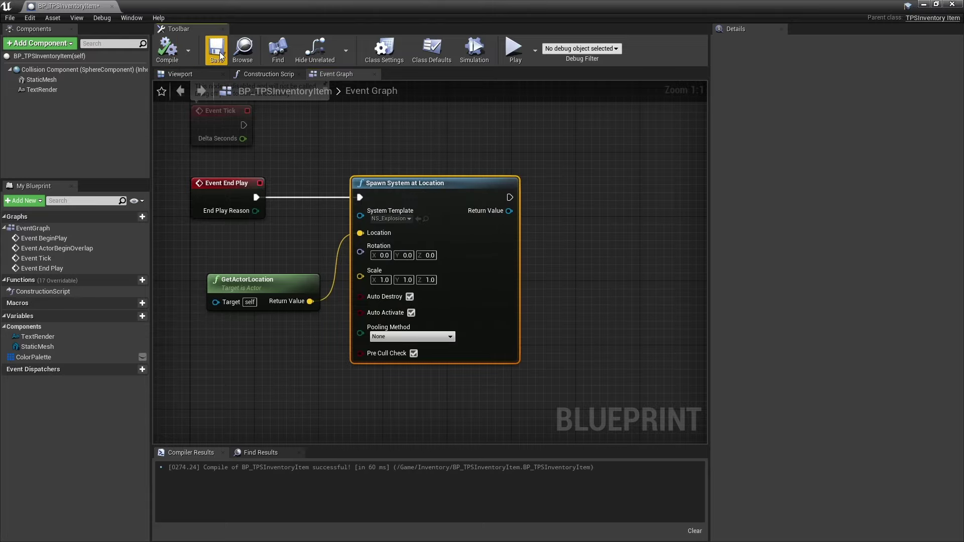
pyautogui.click(220, 55)
pyautogui.click(111, 6)
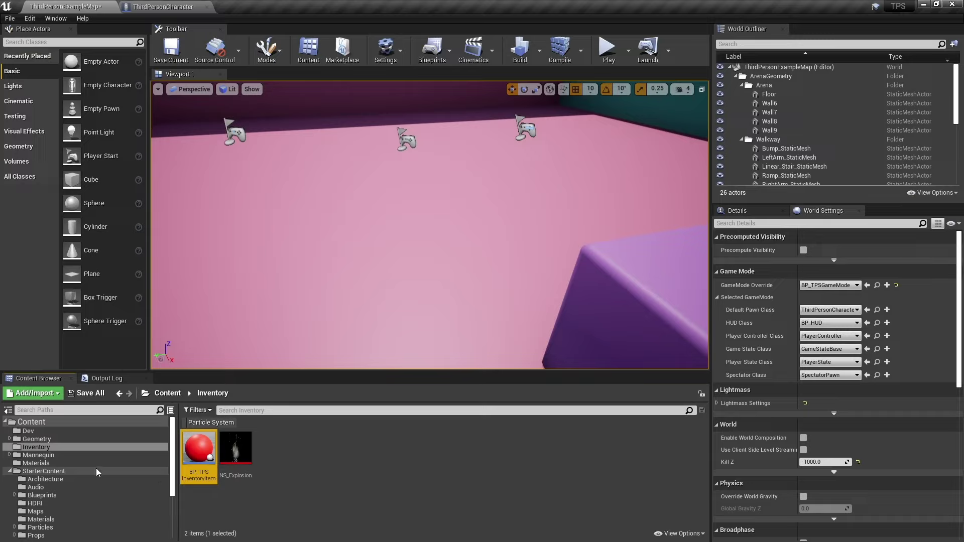
# Step: Force delete the StarterContent folder with its referenced assets, then close the Unreal editor
pyautogui.click(71, 471)
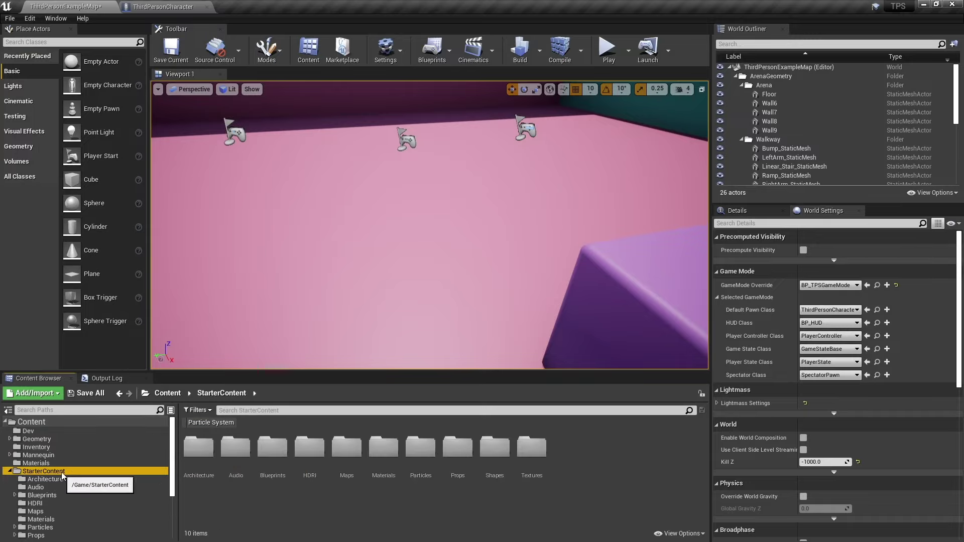
pyautogui.press('Delete')
pyautogui.click(98, 493)
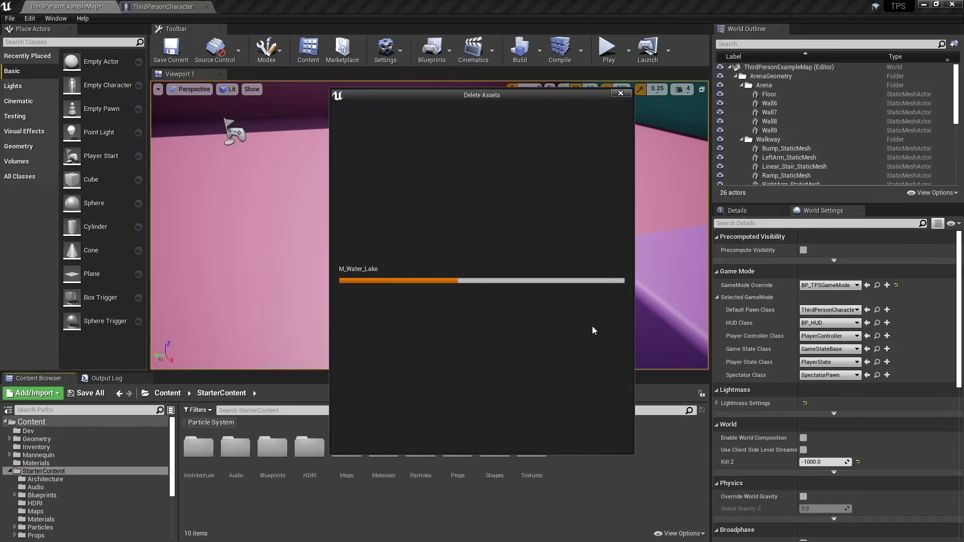
pyautogui.click(420, 436)
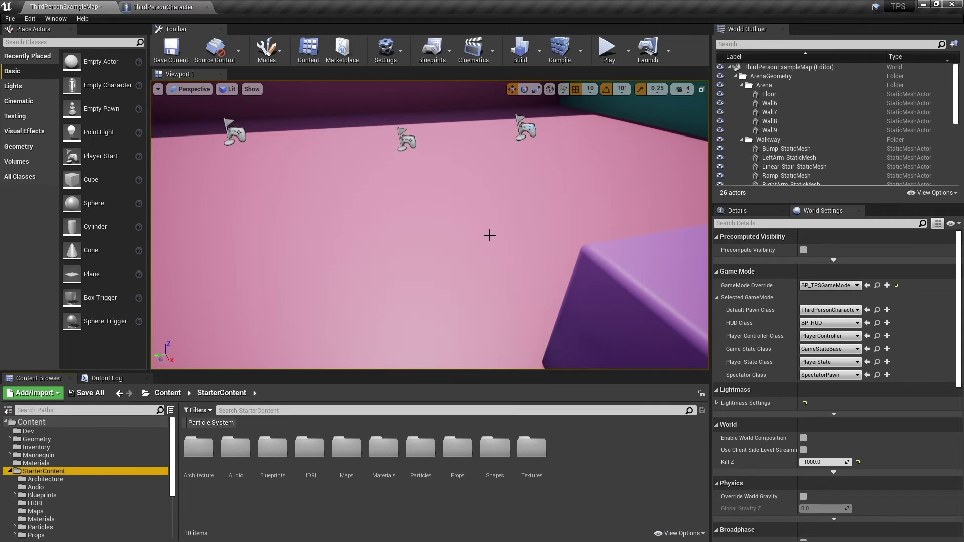
pyautogui.click(947, 9)
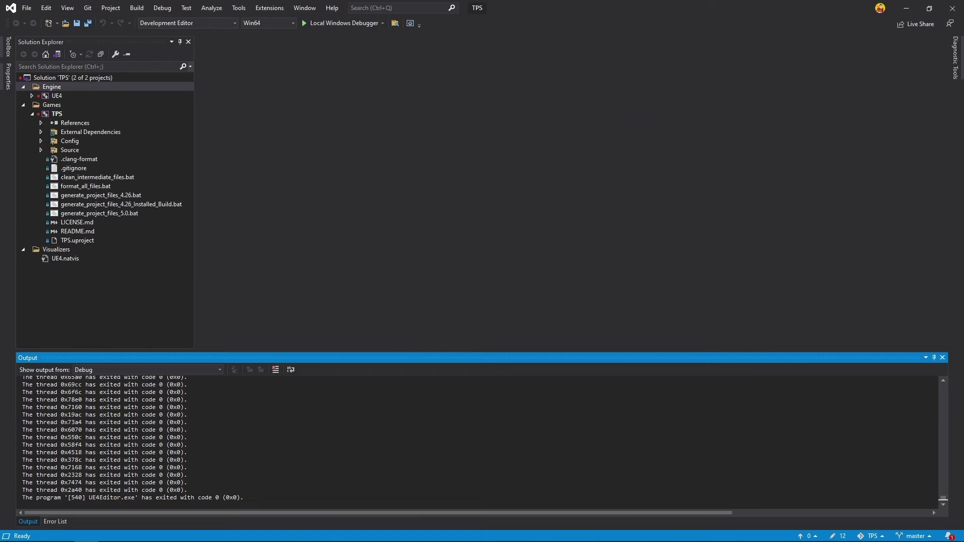
# Step: Run package_game.bat from TPS\devops\package to package the project
pyautogui.click(74, 532)
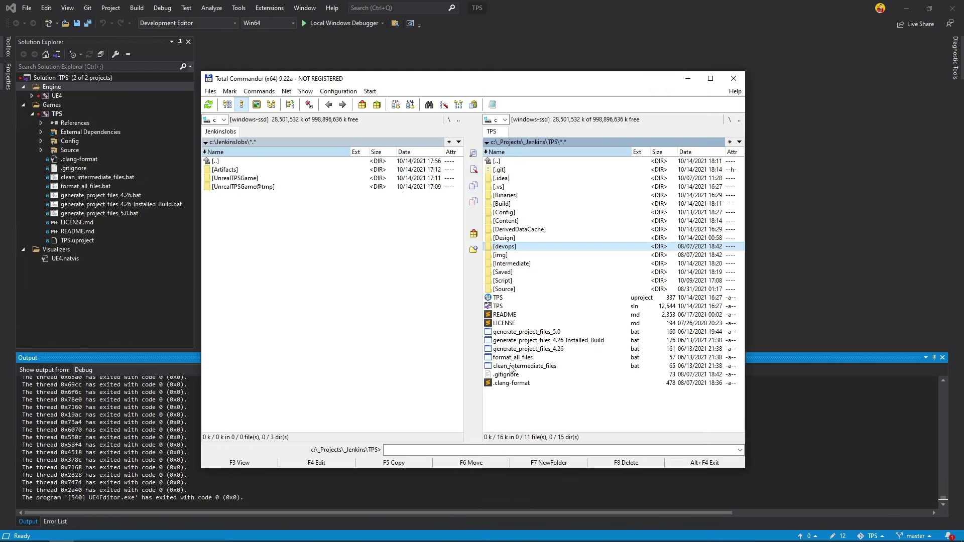
pyautogui.doubleClick(521, 246)
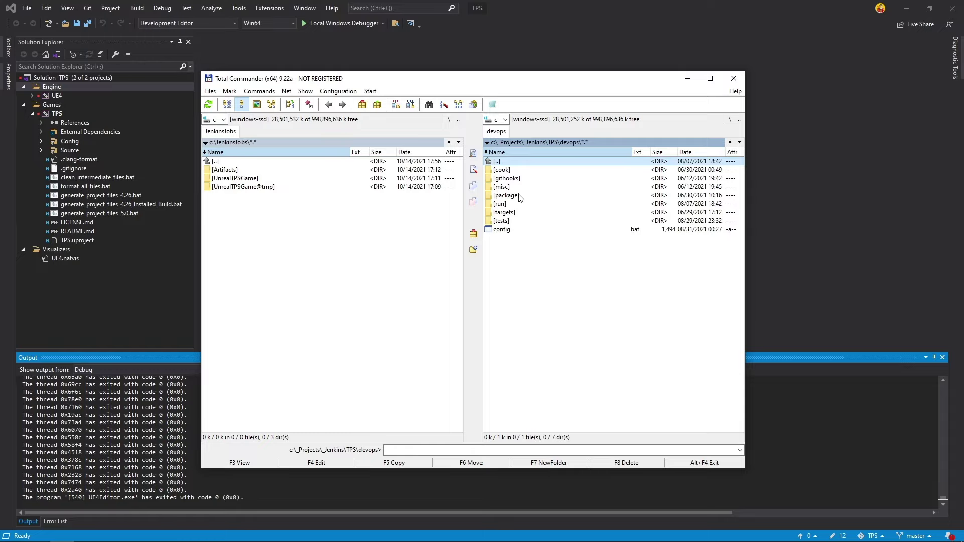
pyautogui.doubleClick(521, 198)
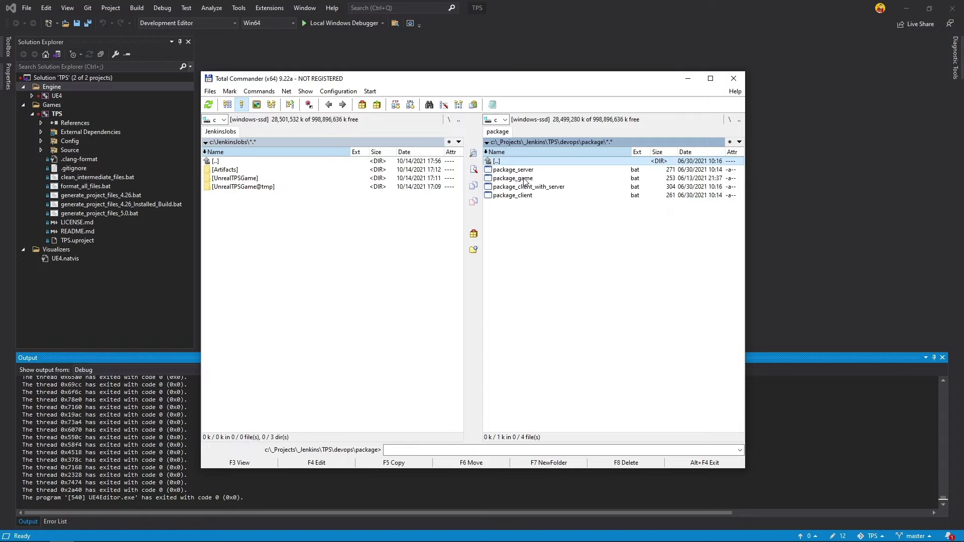
pyautogui.doubleClick(525, 179)
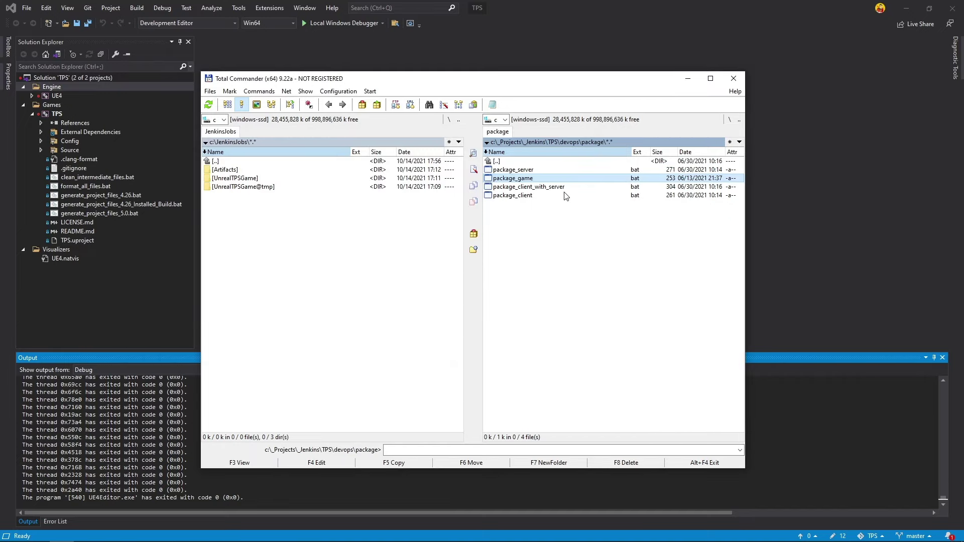
# Step: Launch the packaged TPS.exe from TPS\Build\WindowsNoEditor
pyautogui.doubleClick(525, 161)
pyautogui.doubleClick(525, 161)
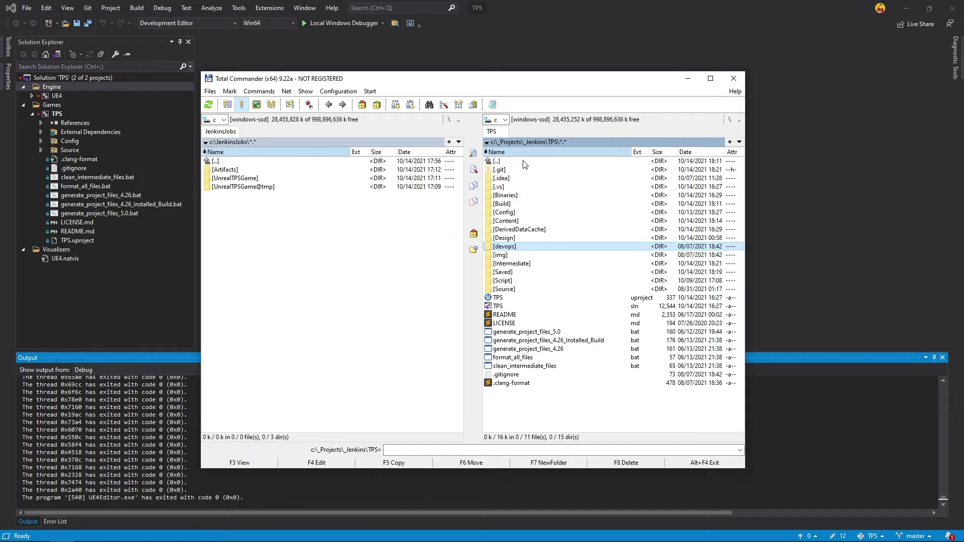
pyautogui.click(507, 212)
pyautogui.doubleClick(502, 205)
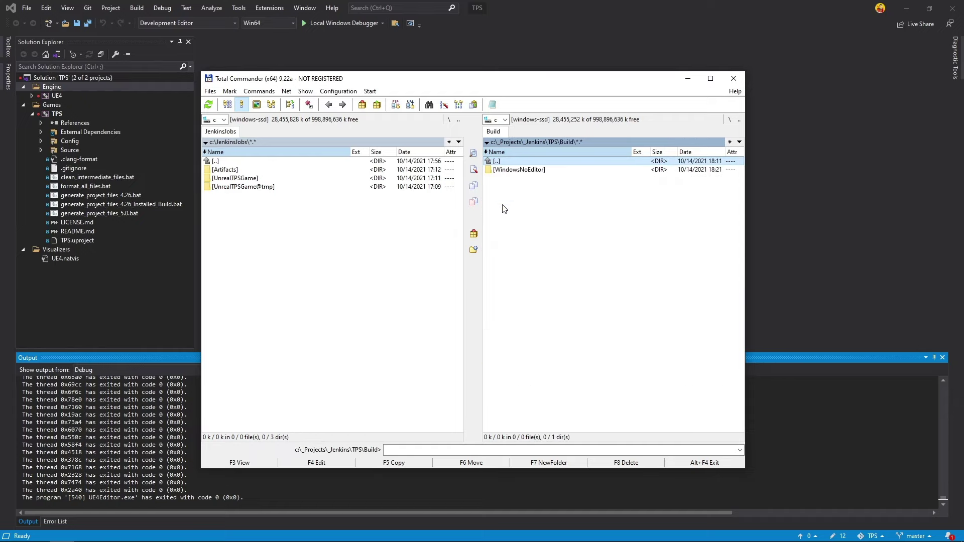
pyautogui.doubleClick(517, 171)
pyautogui.doubleClick(510, 198)
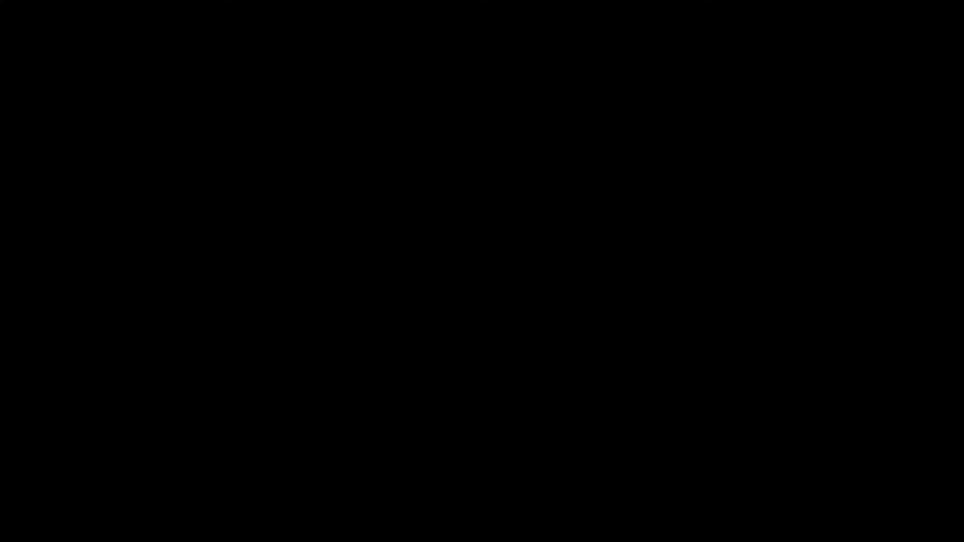
# Step: Run the character to collect a sphere and a cube (SPHERE 70, CUBE 300), then quit the game
pyautogui.press('w')
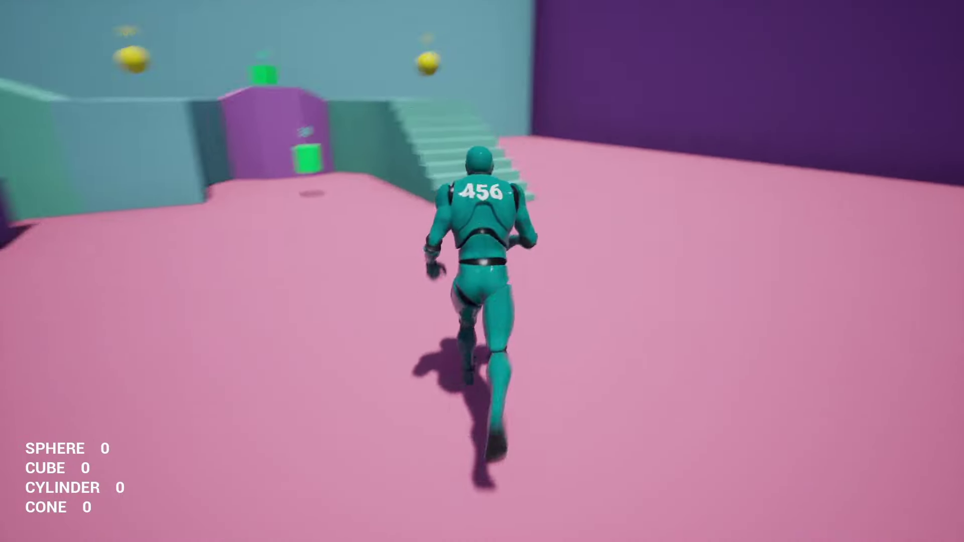
pyautogui.press('w')
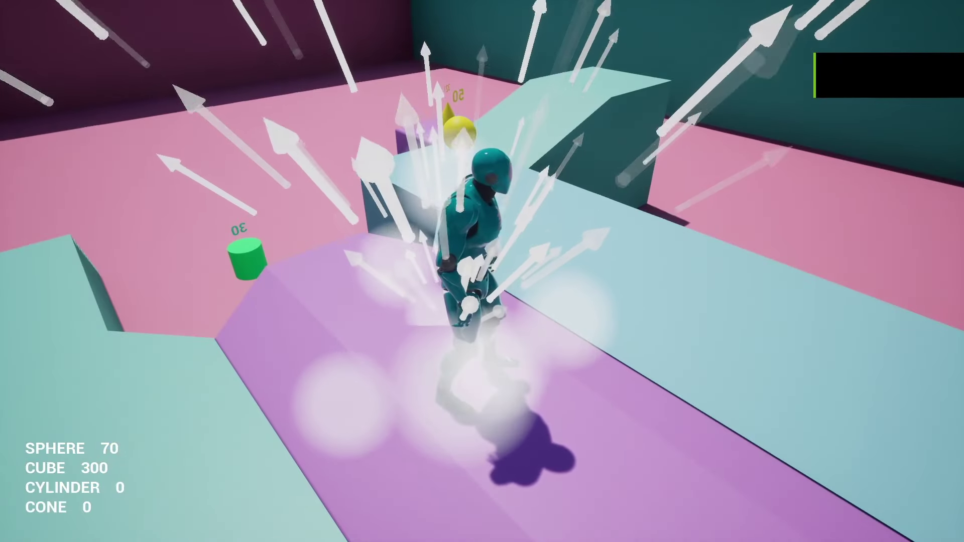
pyautogui.hotkey('alt', 'F4')
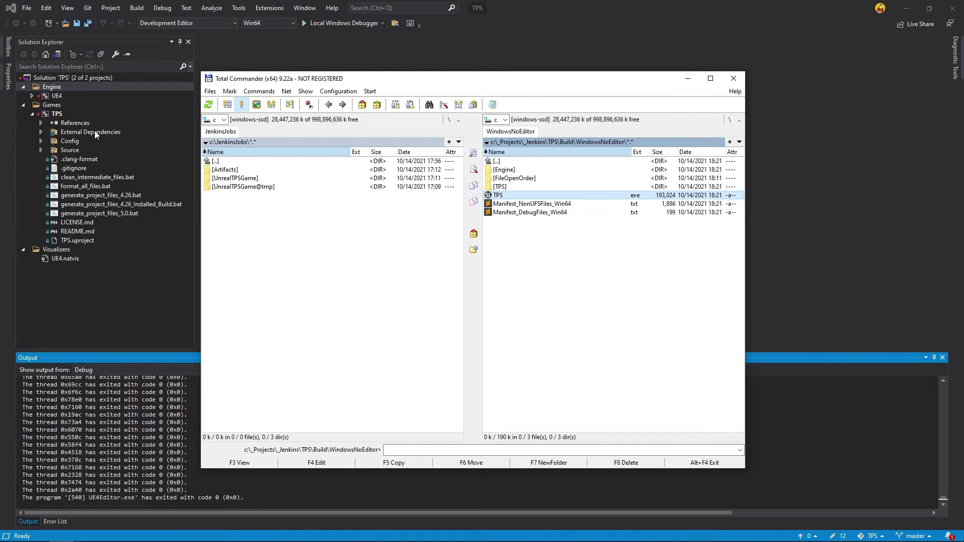
# Step: Start a new parameterized build of the TPS Game project in Jenkins
pyautogui.moveTo(183, 537)
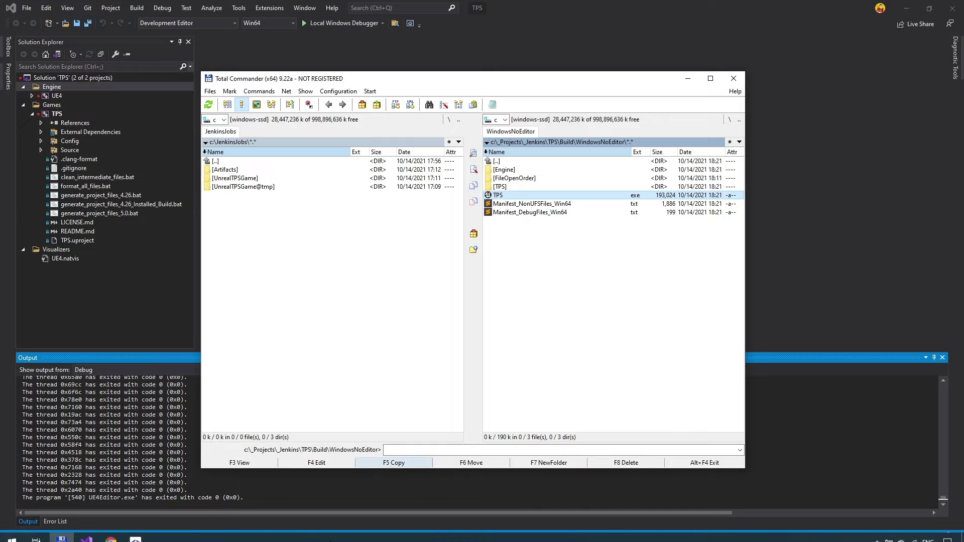
pyautogui.click(109, 534)
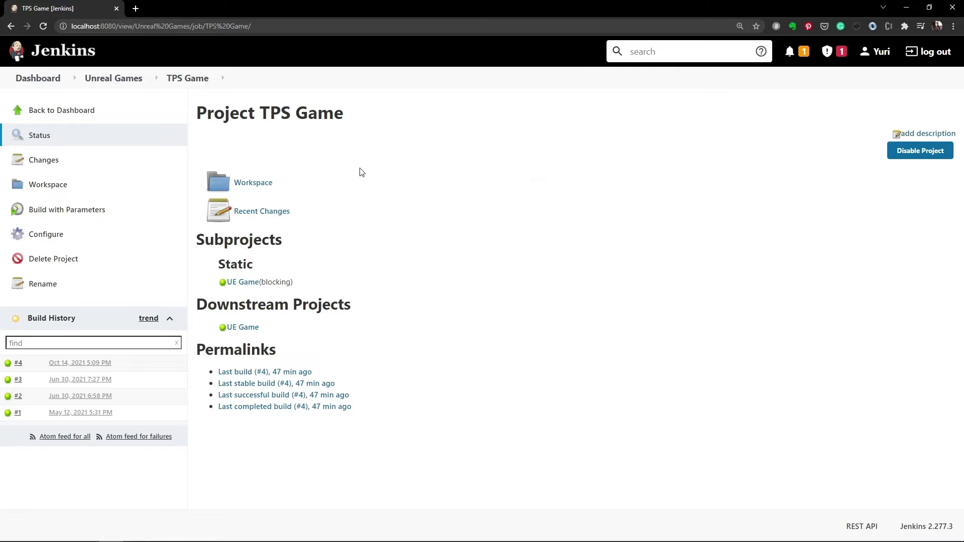
pyautogui.click(55, 209)
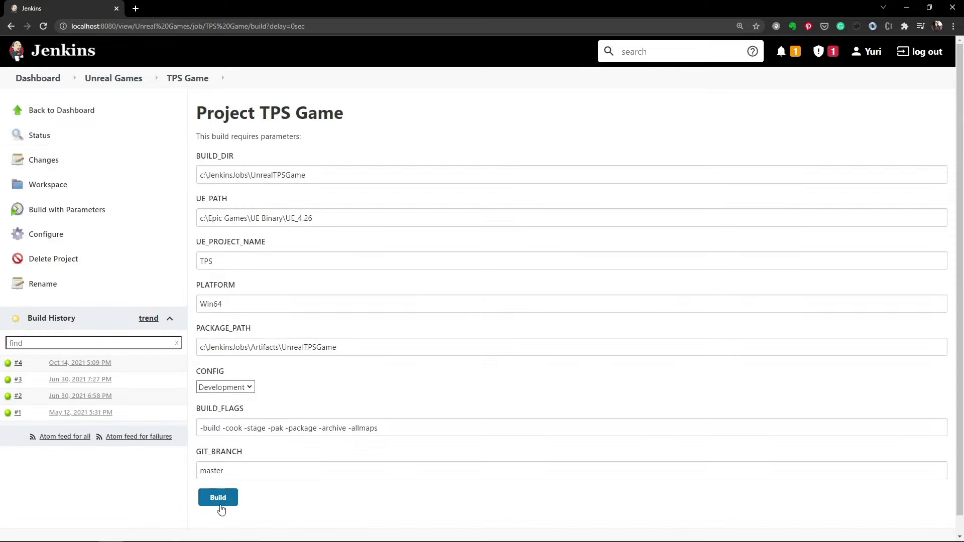
pyautogui.click(222, 502)
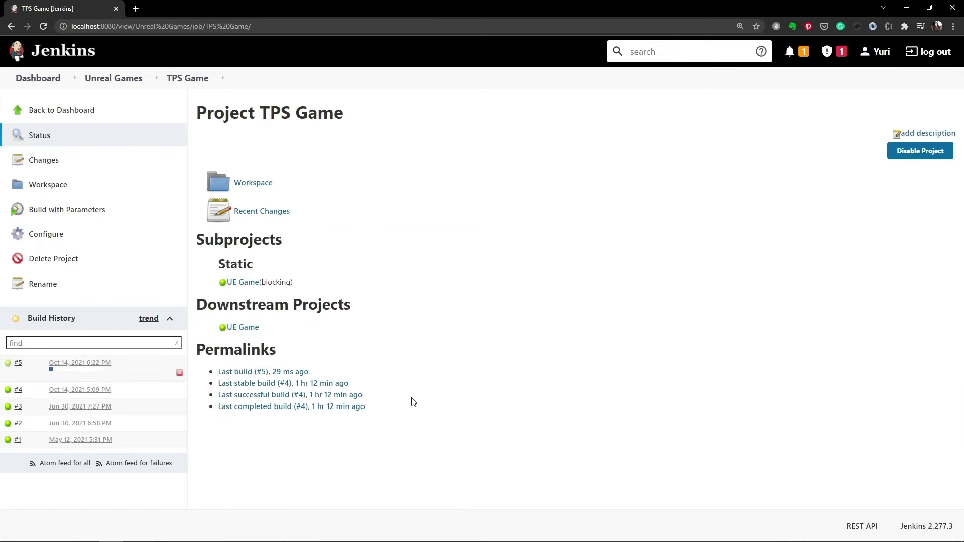
# Step: Follow build #5's console output to UE Game #32 and check its SUCCESS and artifacts path
pyautogui.click(116, 363)
pyautogui.click(103, 397)
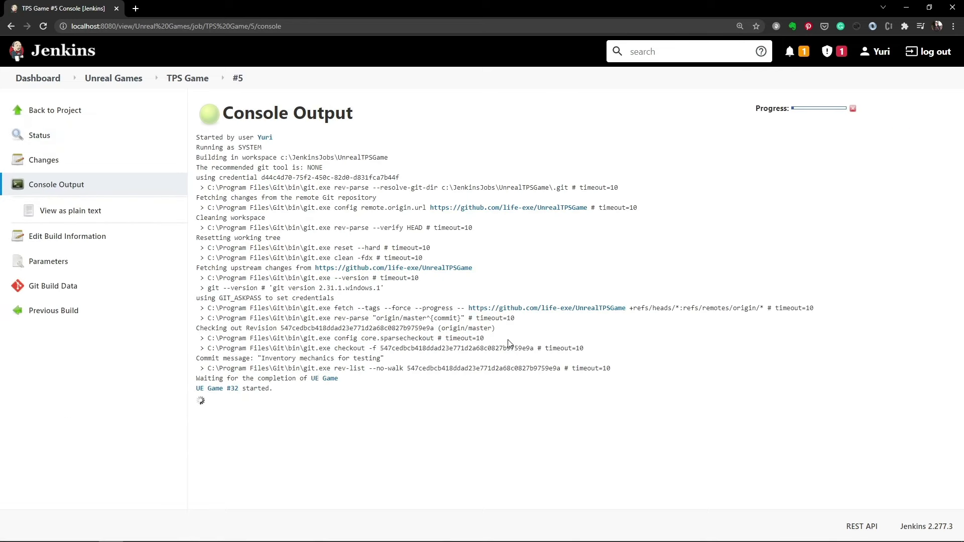
pyautogui.click(228, 391)
pyautogui.click(53, 185)
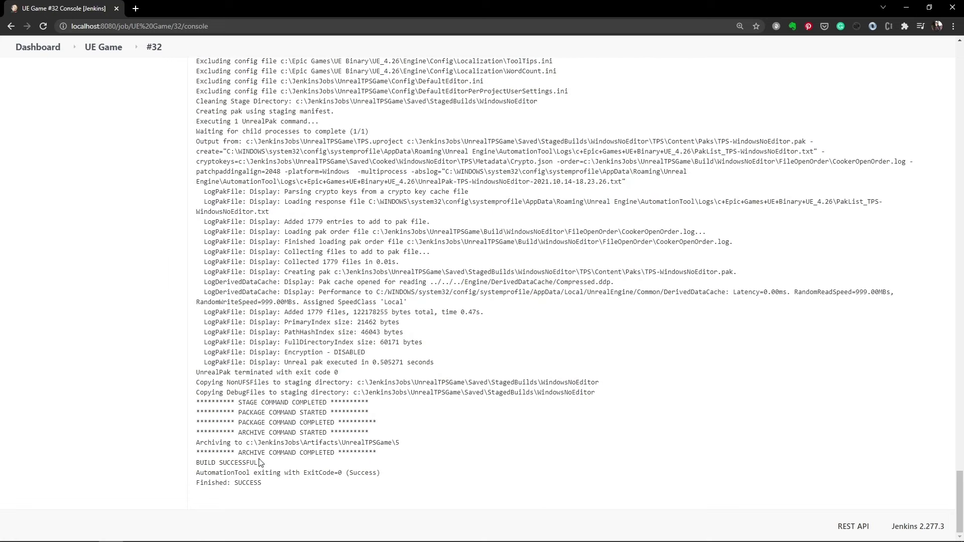
pyautogui.moveTo(259, 462); pyautogui.dragTo(192, 469)
# Step: Launch TPS.exe from Artifacts\UnrealTPSGame\5\WindowsNoEditor
pyautogui.moveTo(155, 535)
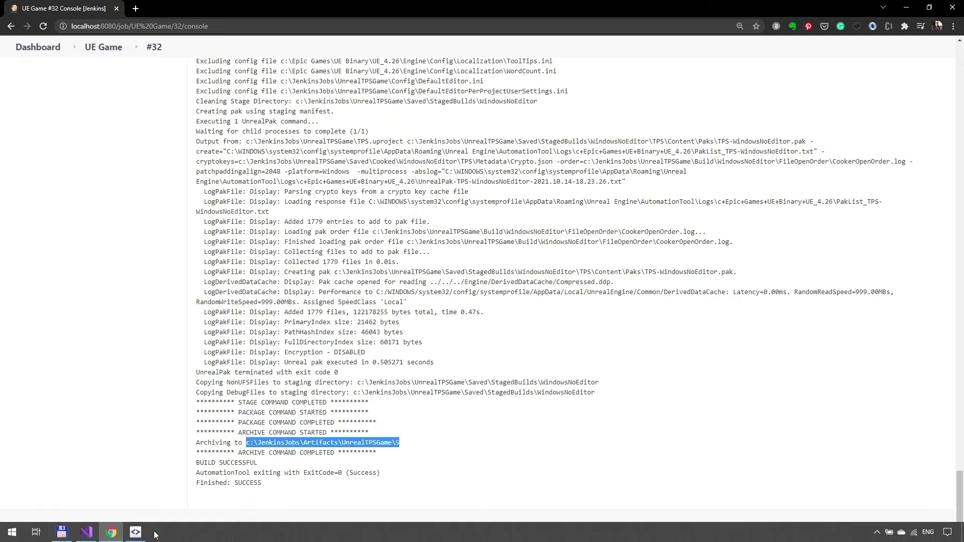
pyautogui.click(61, 533)
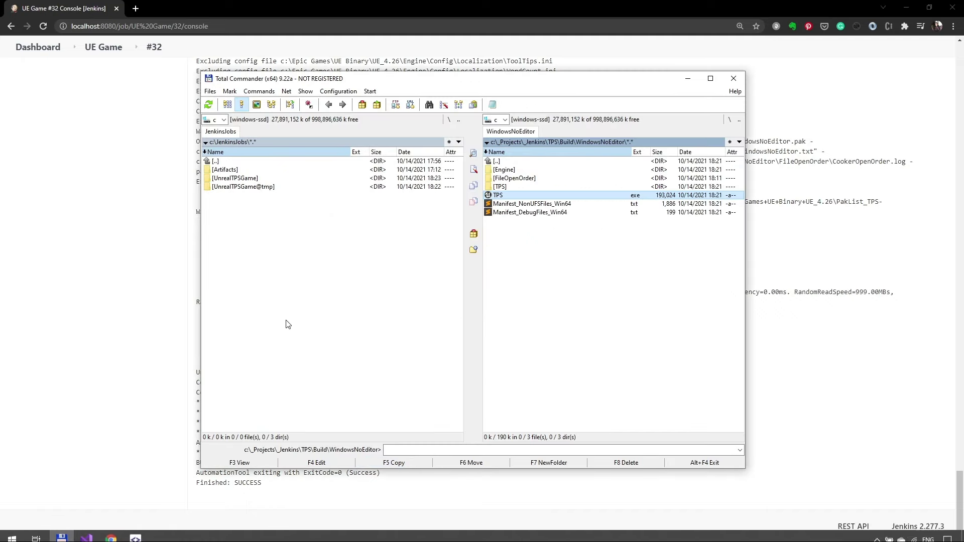
pyautogui.doubleClick(234, 171)
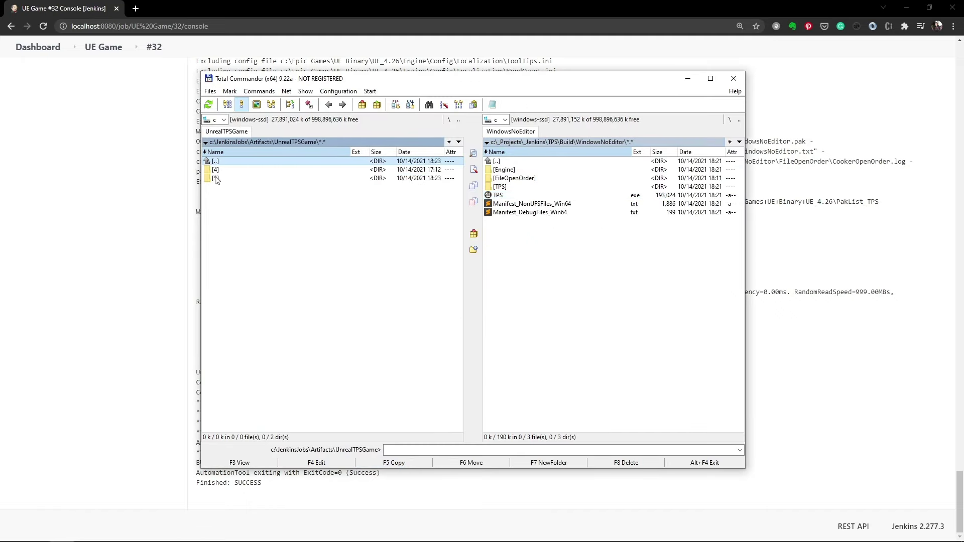
pyautogui.doubleClick(216, 179)
pyautogui.doubleClick(231, 171)
pyautogui.doubleClick(228, 188)
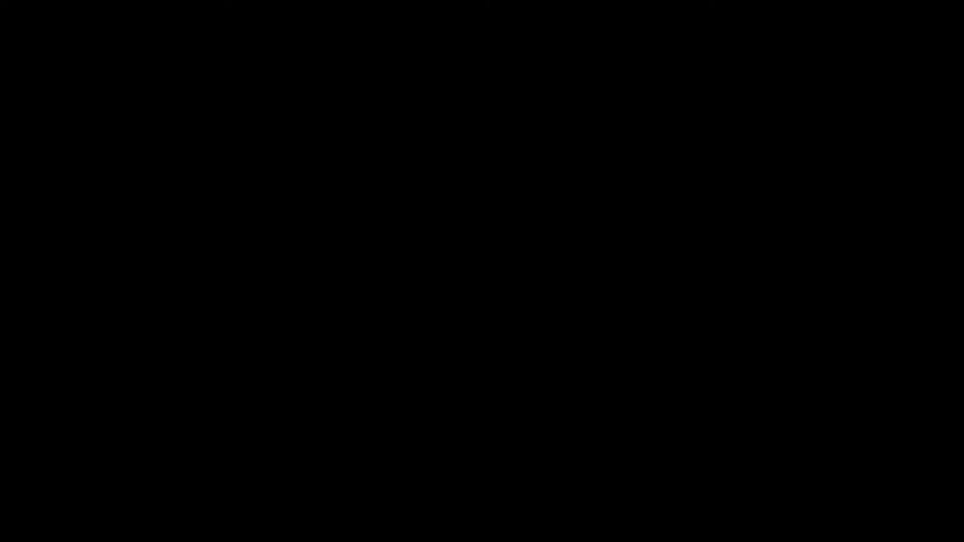
# Step: Run up the stairs and across the purple box to reach SPHERE 120, CUBE 300, CONE 321
pyautogui.press('w')
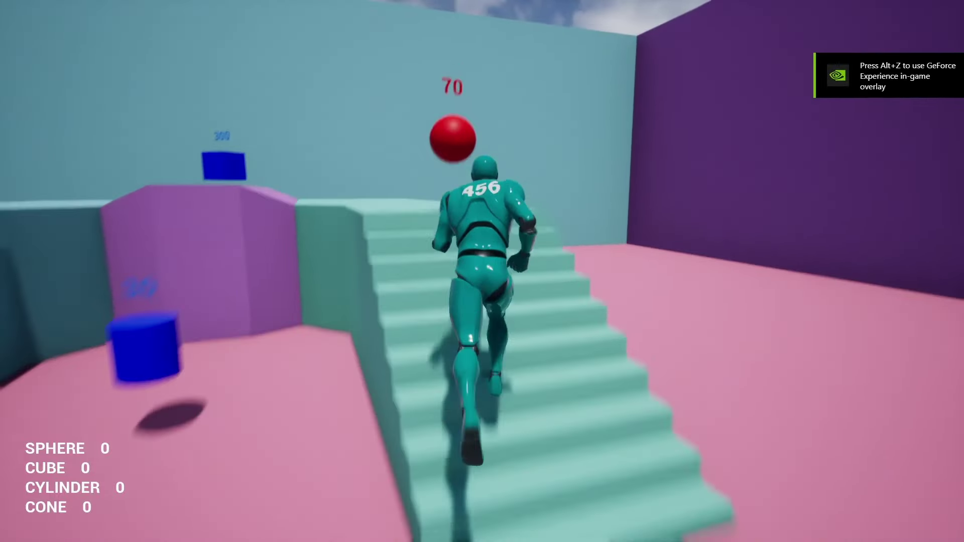
pyautogui.press('space')
pyautogui.press('w')
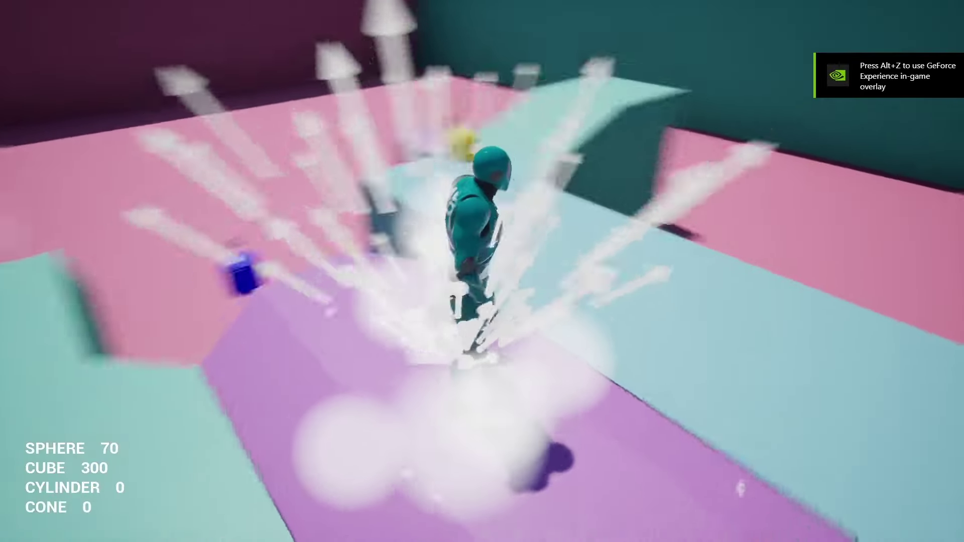
pyautogui.press('w')
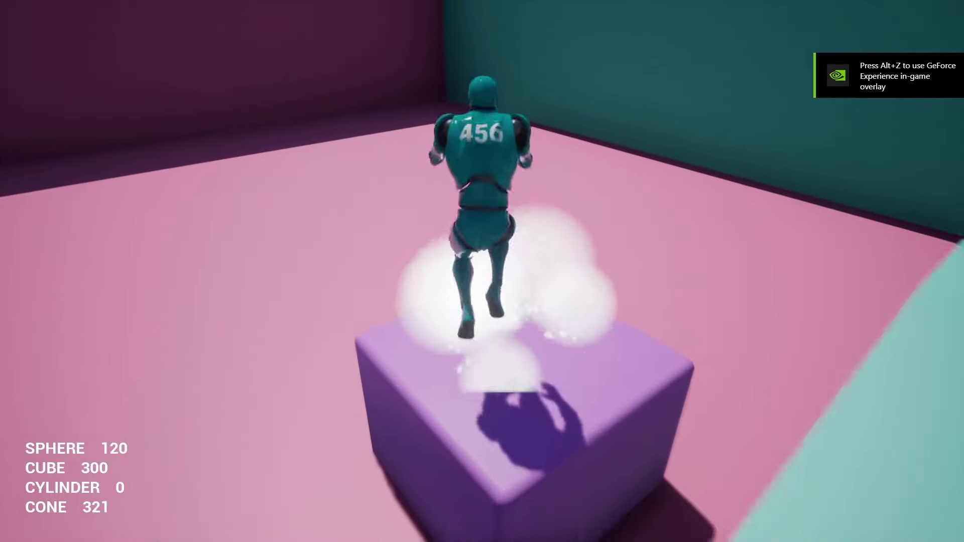
pyautogui.press('w')
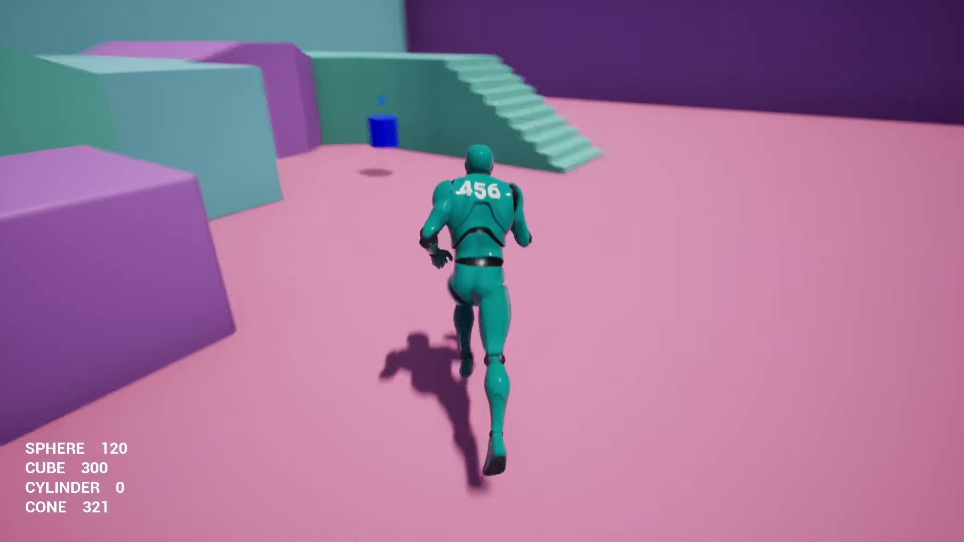